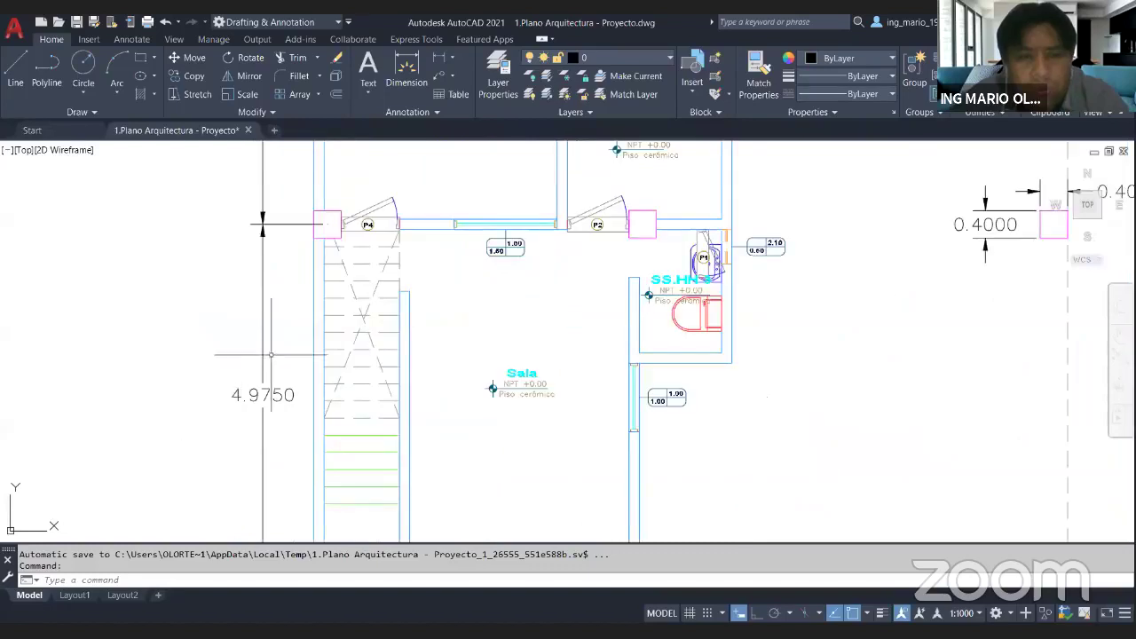
Circle the 4.9750 and 6.0000 dimensions of the PRIMER PISO plan in red ink and note a 5 beside the vertical one.
scroll(490, 460, up, 3)
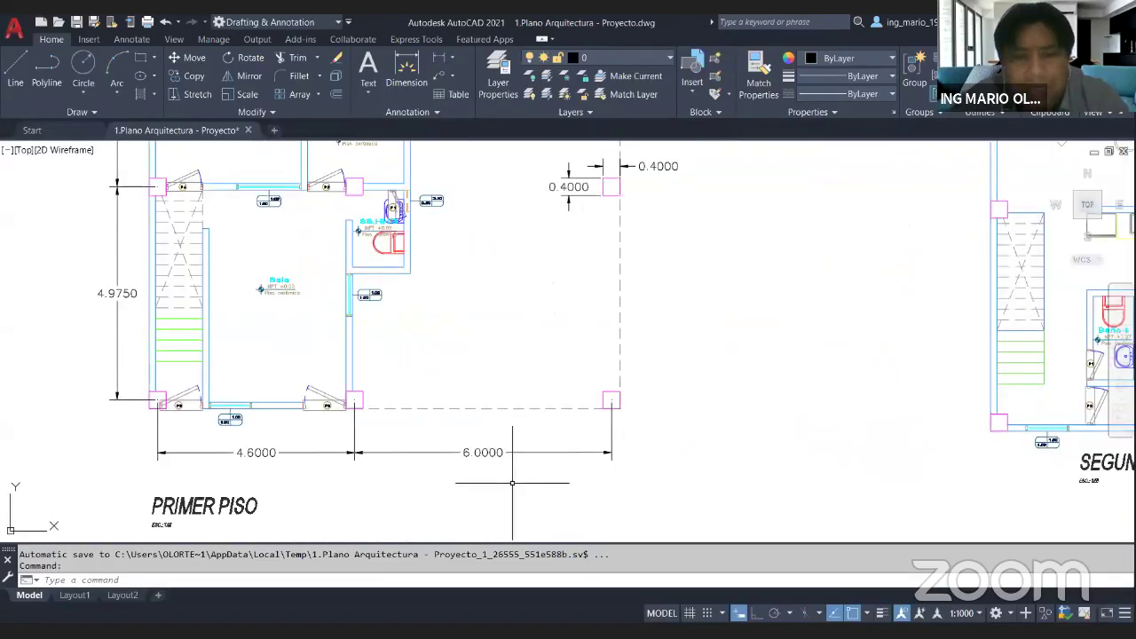
scroll(490, 460, down, 2)
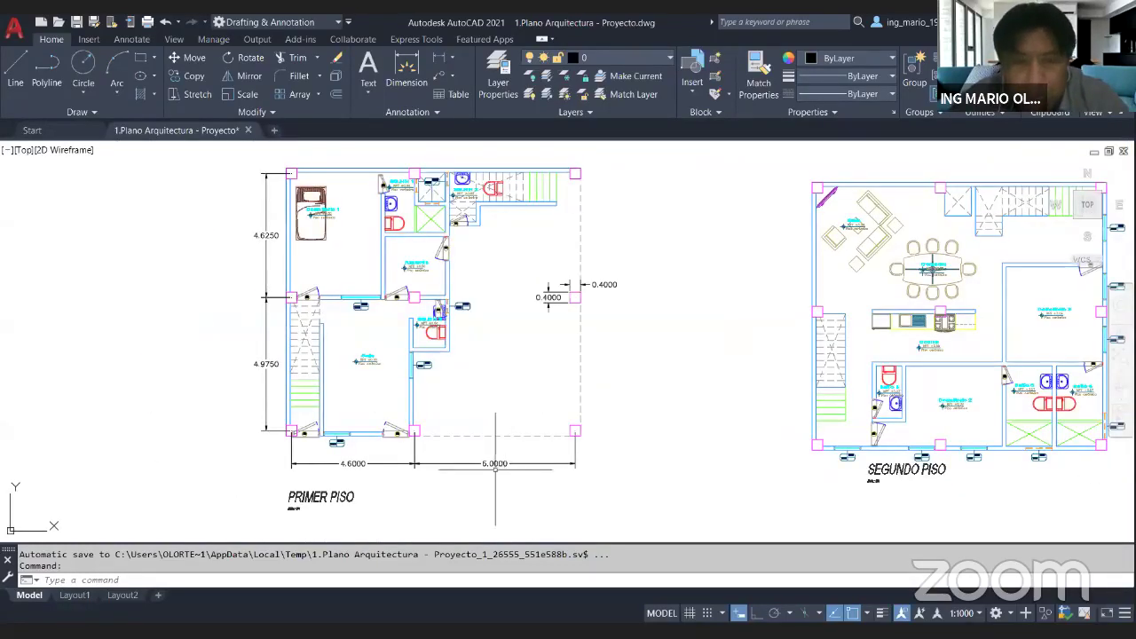
scroll(422, 463, up, 2)
scroll(492, 465, down, 2)
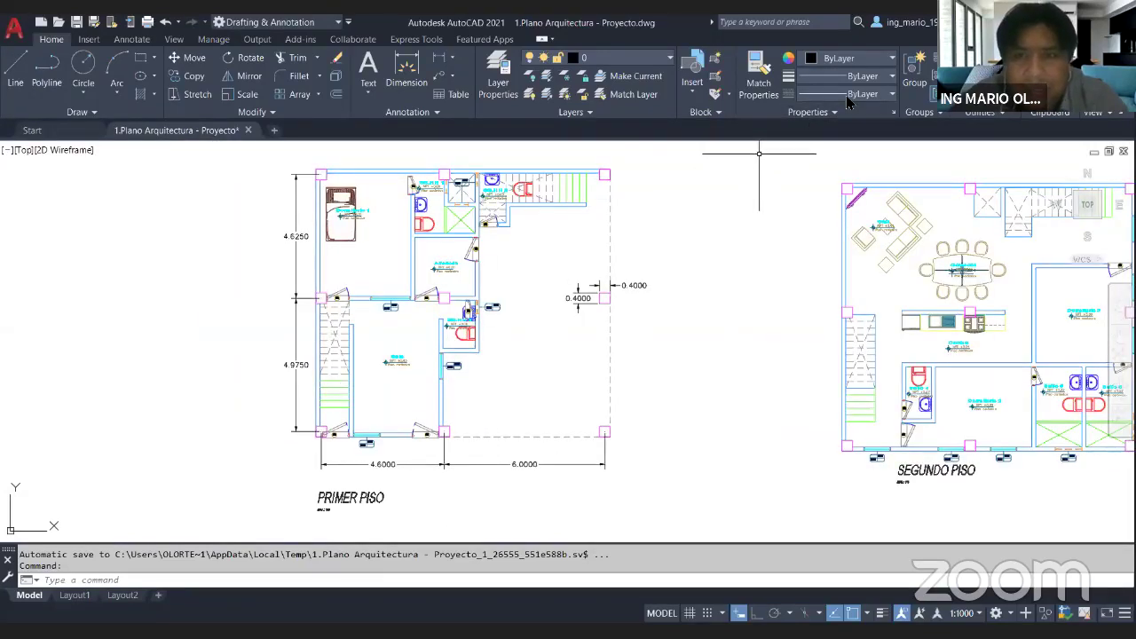
mouse_move(541, 345)
mouse_down()
mouse_move(557, 364)
mouse_move(508, 376)
mouse_up()
mouse_move(314, 349)
mouse_down()
mouse_move(275, 350)
mouse_move(330, 389)
mouse_move(311, 346)
mouse_up()
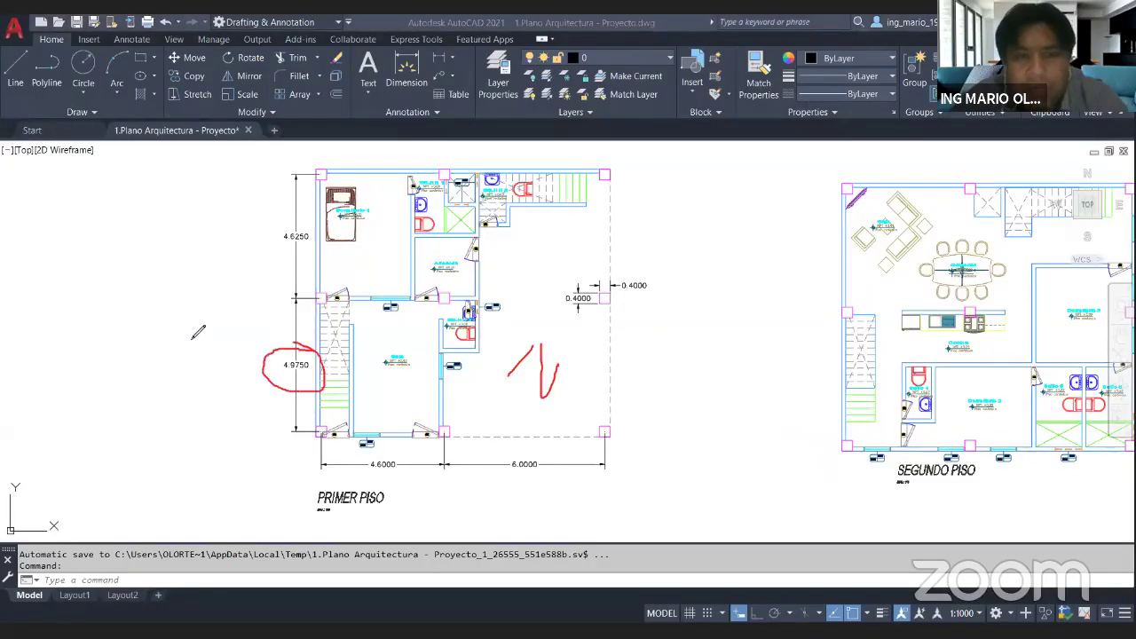
drag(195, 335, 165, 362)
mouse_move(560, 455)
mouse_down()
mouse_move(520, 456)
mouse_move(533, 499)
mouse_up()
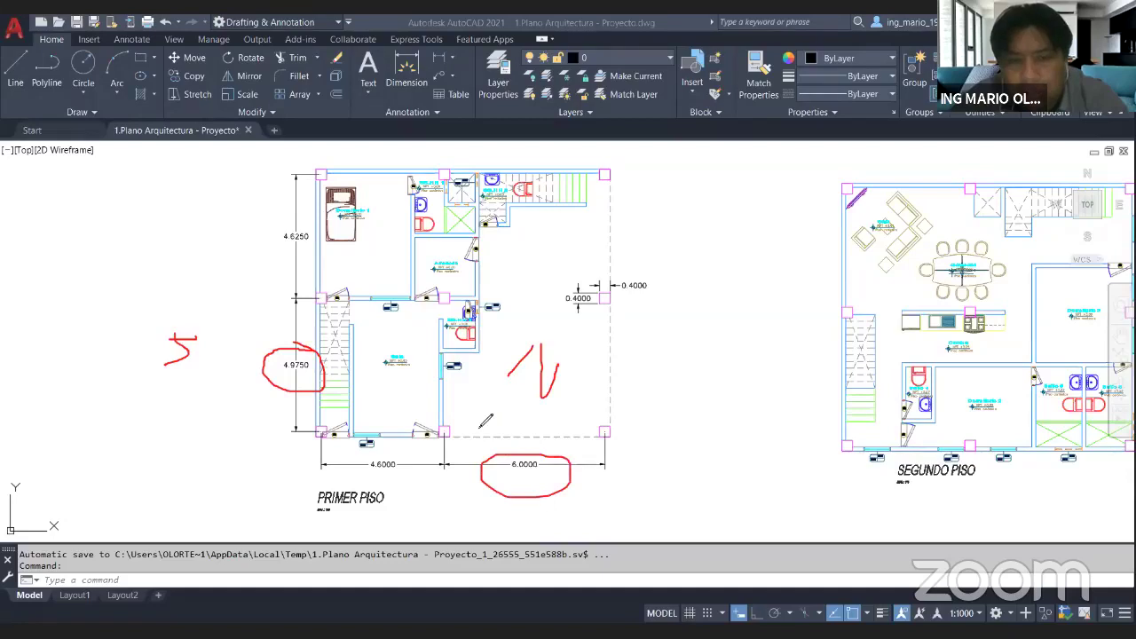
Sketch an arrow along the 6.0000 span and a sagging beam beside the plan, and clear all the ink.
drag(477, 422, 579, 420)
drag(479, 414, 500, 413)
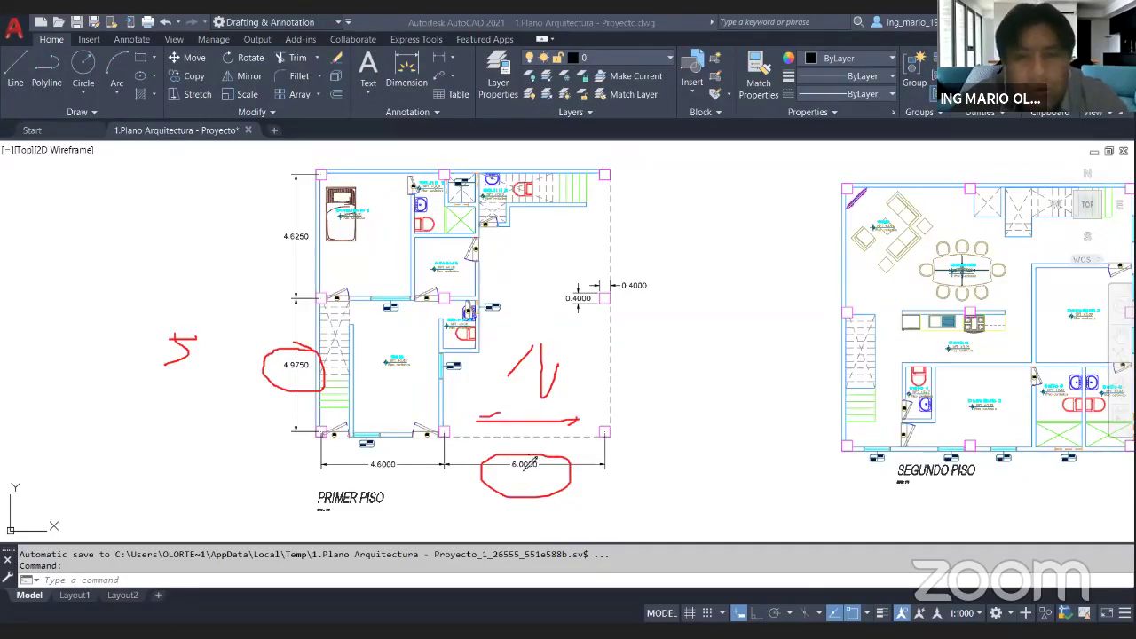
mouse_move(624, 374)
mouse_down()
mouse_move(630, 392)
mouse_move(764, 401)
mouse_move(803, 374)
mouse_move(771, 414)
mouse_move(679, 426)
mouse_move(632, 390)
mouse_up()
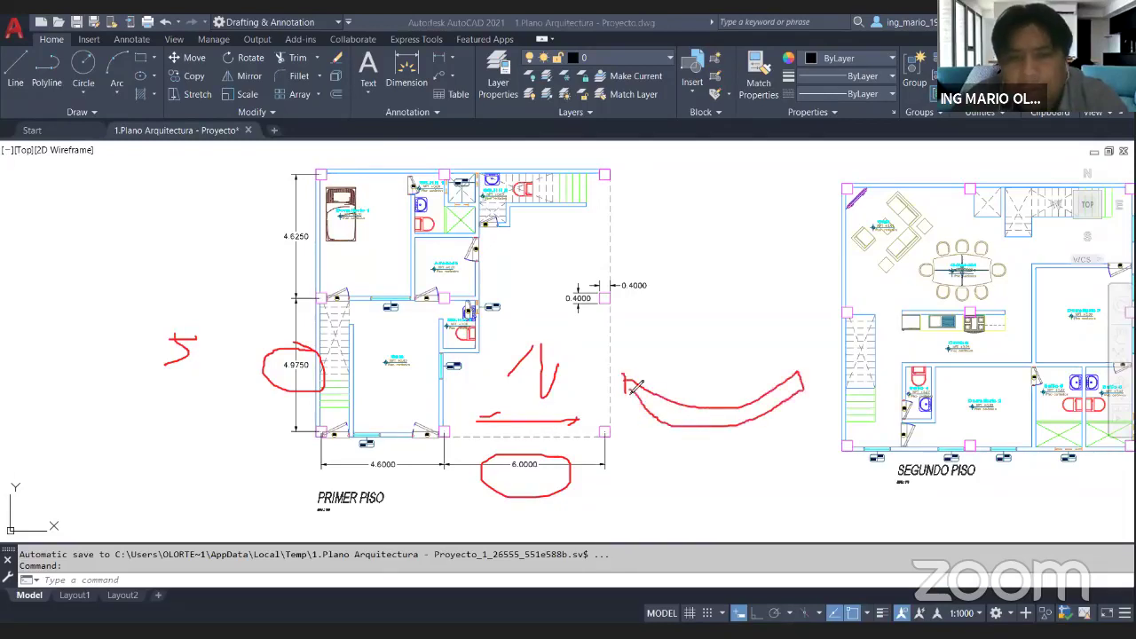
click(944, 118)
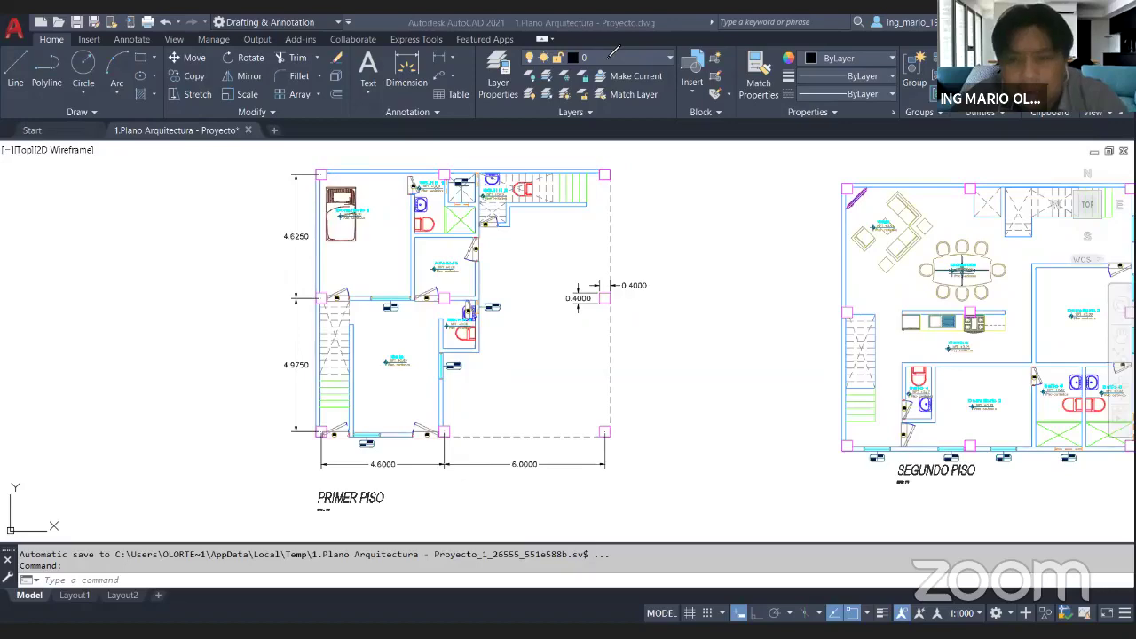
Switch to the PowerPoint presentation and review the slides on ribbed slab and beam sizing.
key(alt+Tab)
click(96, 564)
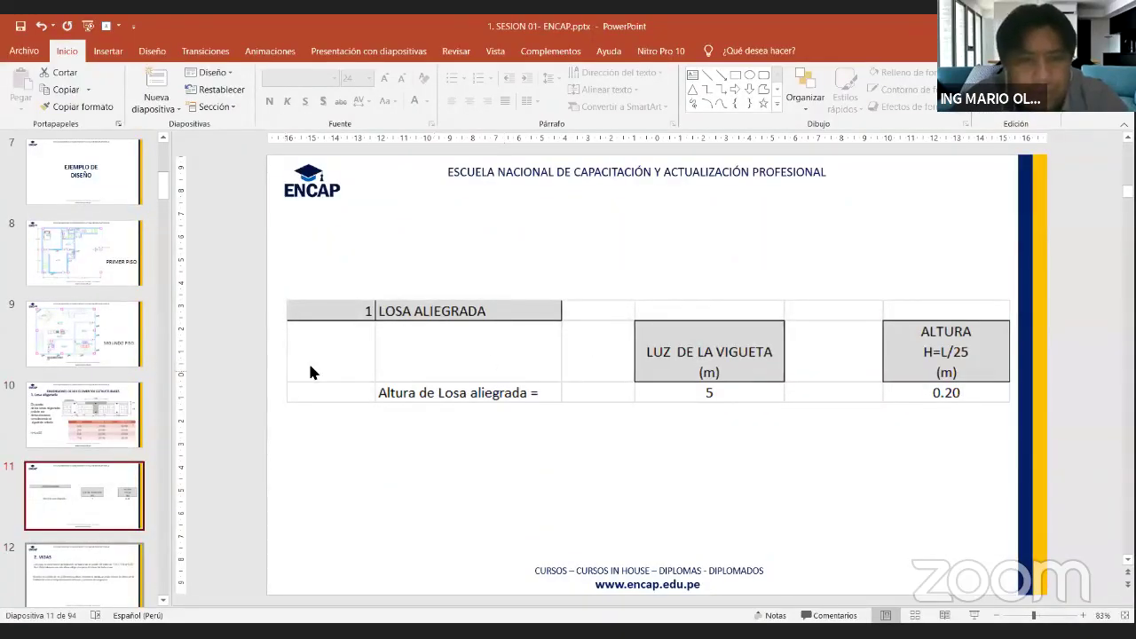
key(Down)
key(Down)
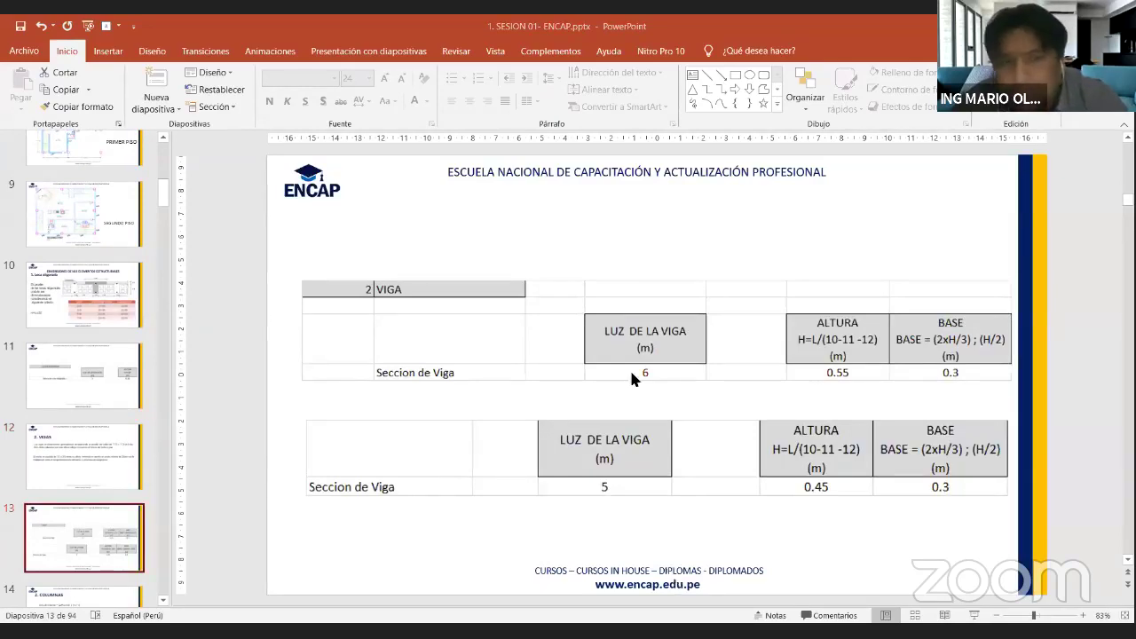
Switch to File Explorer and open the workbook "1. proyecto - EXCEL.xlsx".
key(alt+Tab)
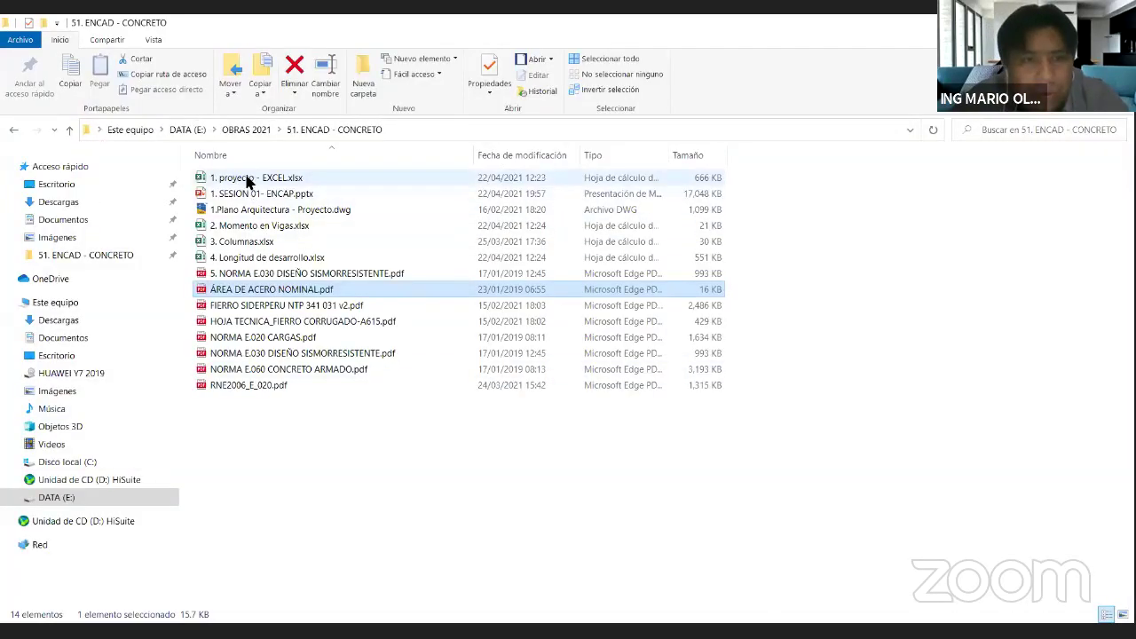
double_click(248, 178)
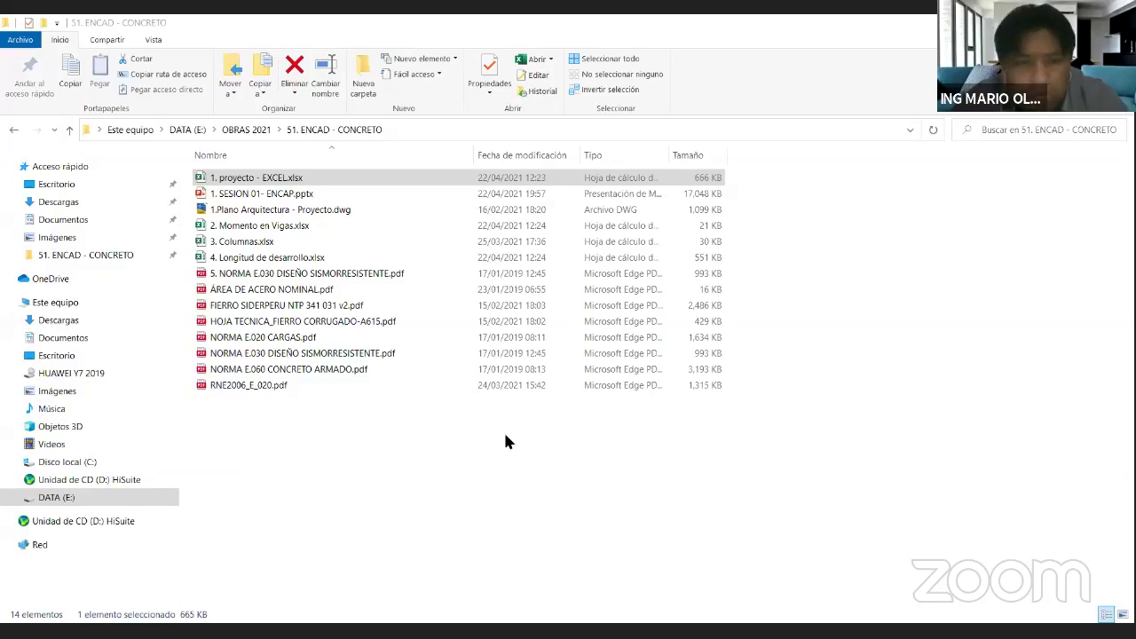
scroll(452, 333, up, 4)
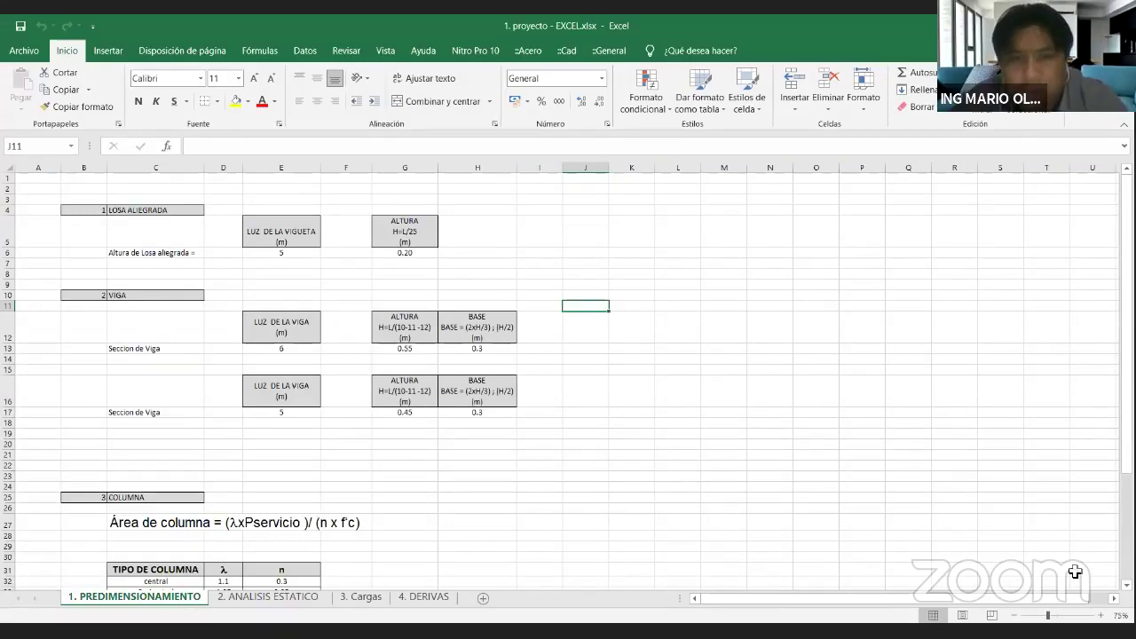
Set the LUZ DE LA VIGUETA span in E6 to 6 m and check the slab height formula in G6.
ctrl+scroll(1075, 571, up, 1)
click(332, 268)
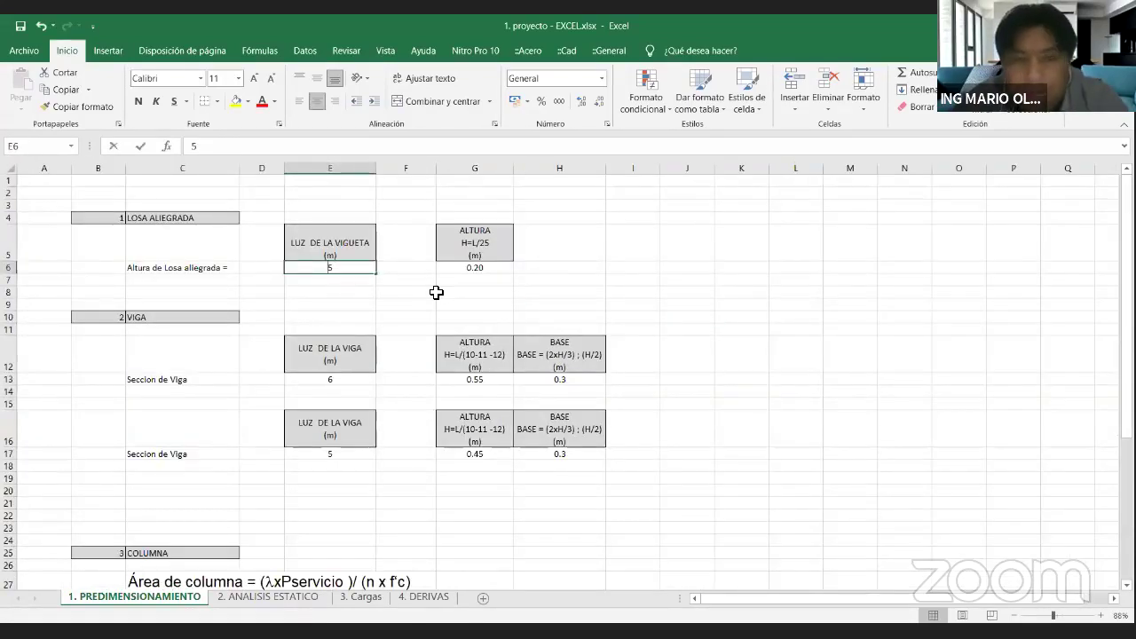
text(6)
key(Return)
drag(1050, 616, 1052, 617)
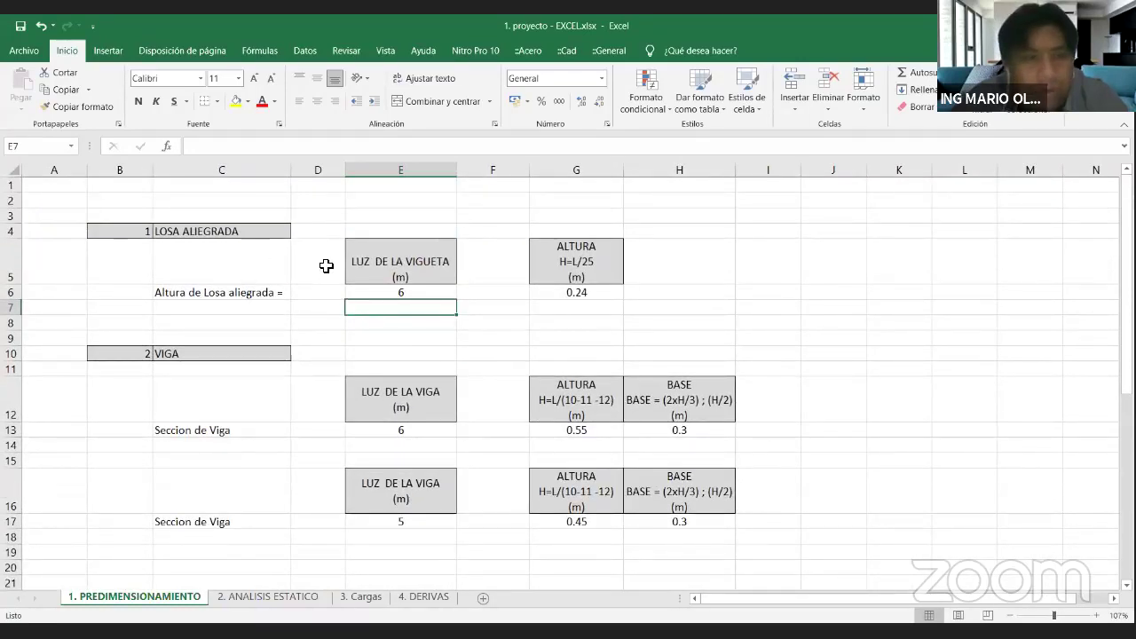
click(416, 293)
click(548, 293)
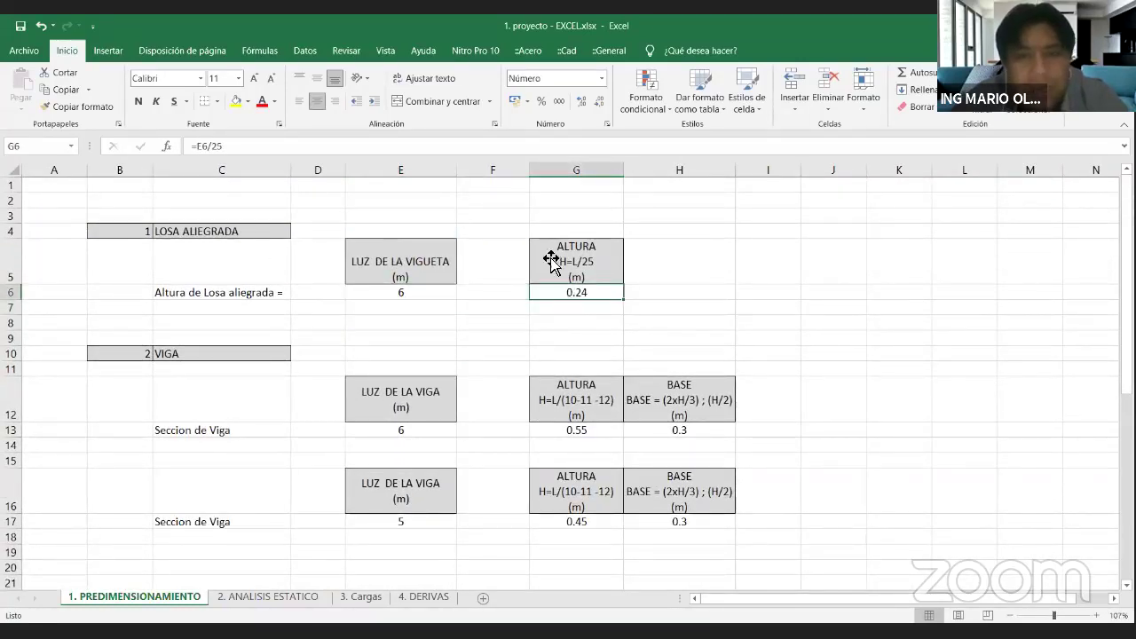
key(alt+Tab)
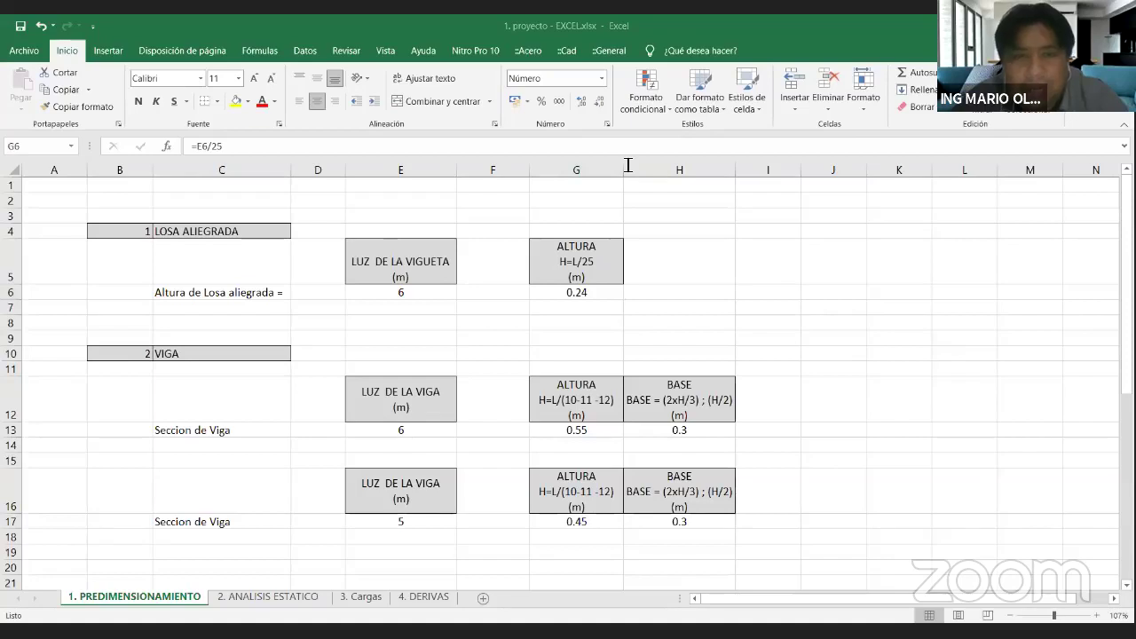
key(alt+Tab)
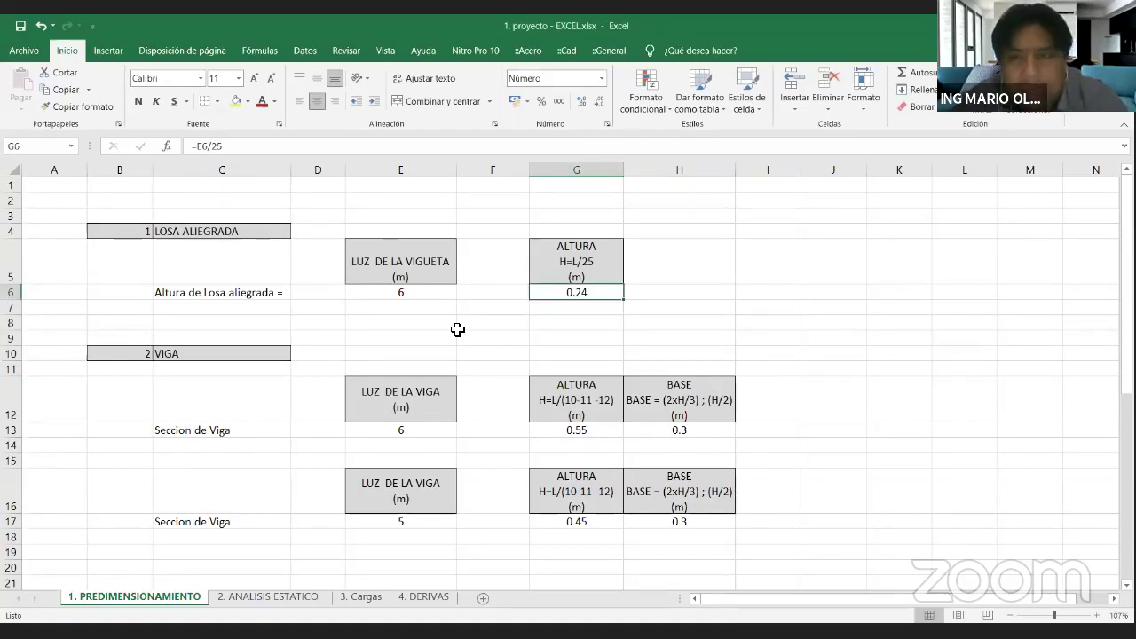
click(767, 230)
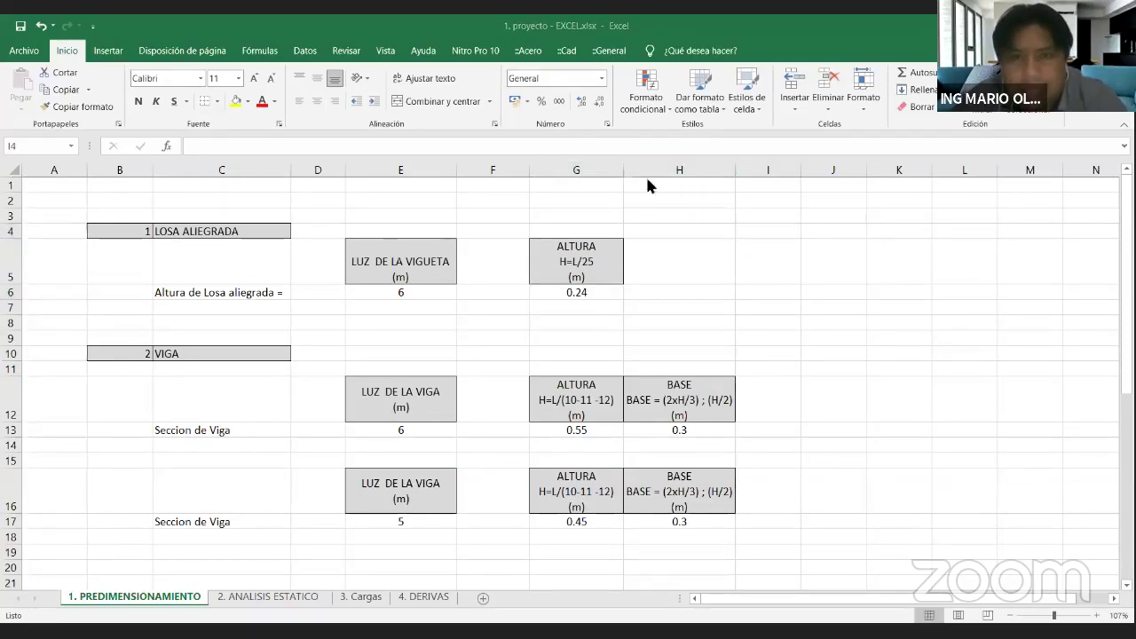
Handwrite the beam height formula L/11 = H in red ink beside the VIGA tables.
scroll(689, 272, down, 1)
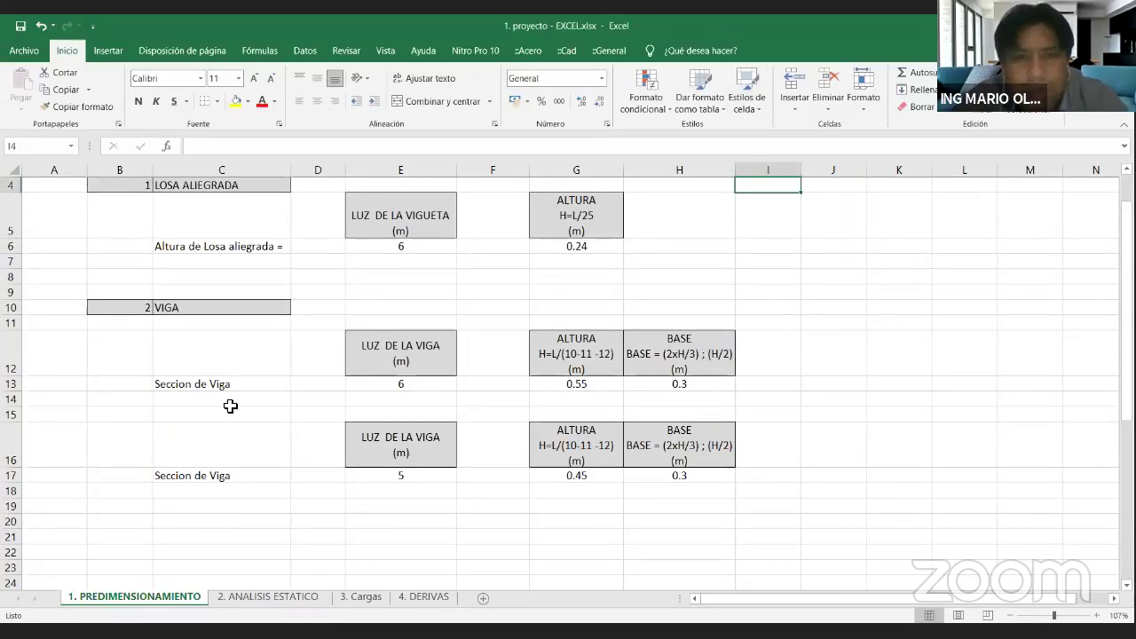
scroll(241, 370, down, 1)
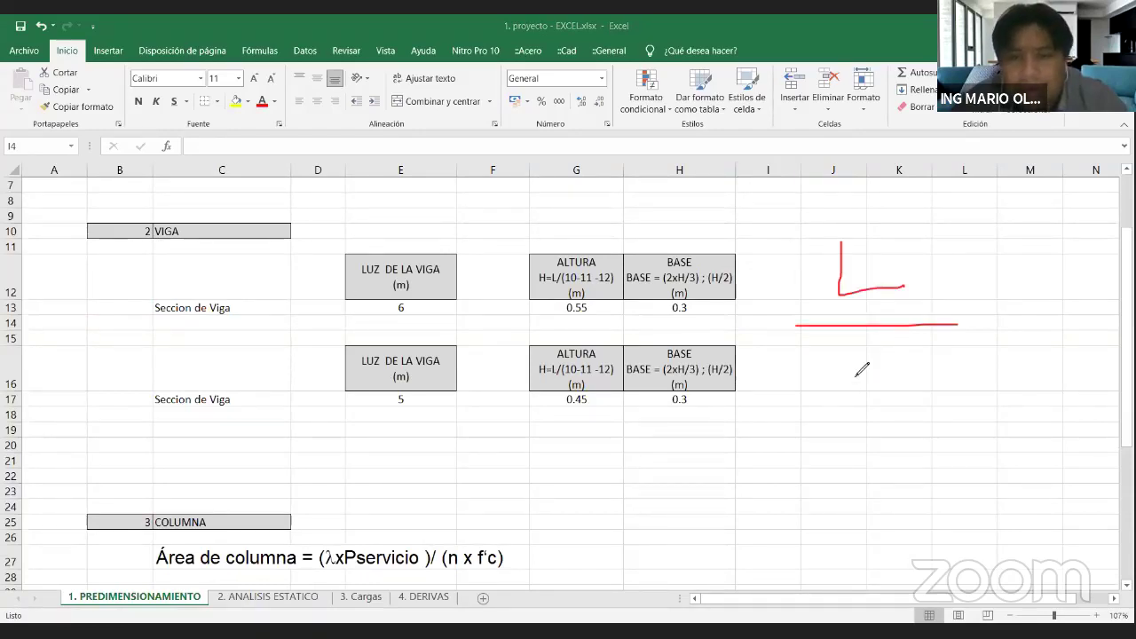
mouse_move(860, 367)
mouse_down()
mouse_move(841, 393)
mouse_move(872, 413)
mouse_move(913, 368)
mouse_move(915, 416)
mouse_up()
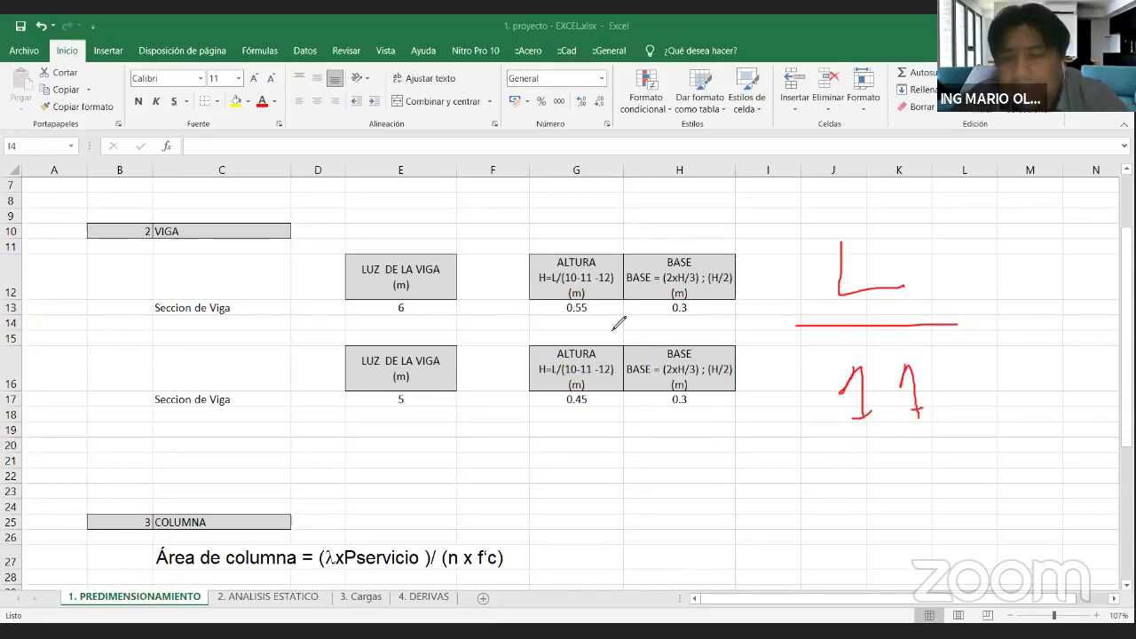
drag(750, 441, 753, 572)
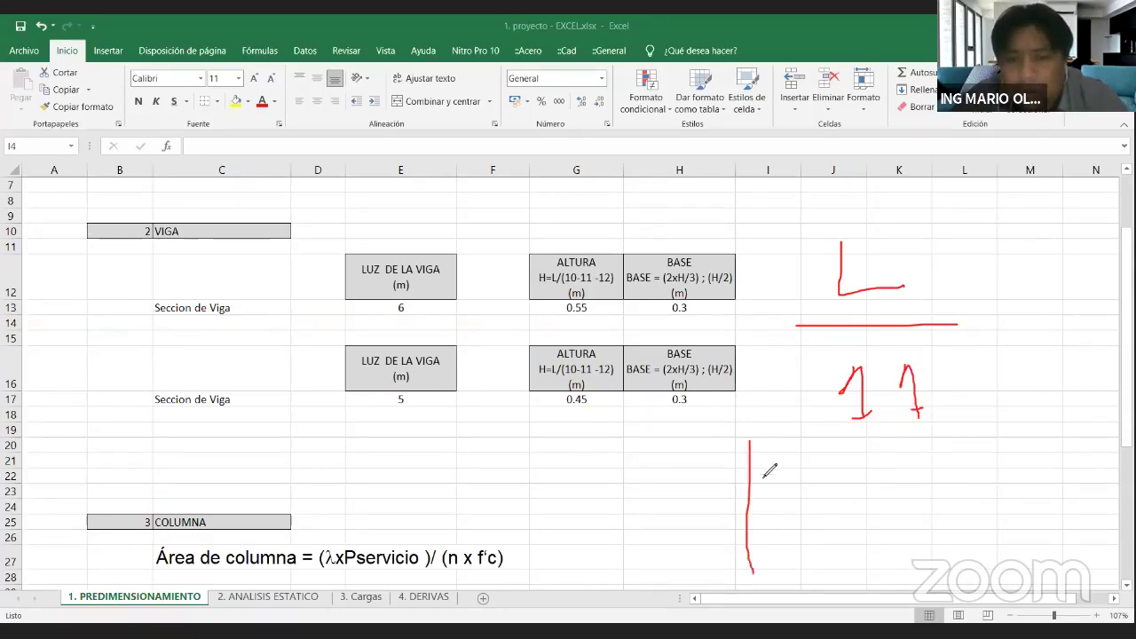
drag(997, 296, 1010, 297)
drag(981, 340, 1016, 338)
drag(1053, 253, 1052, 330)
drag(1047, 299, 1069, 290)
drag(1074, 249, 1074, 335)
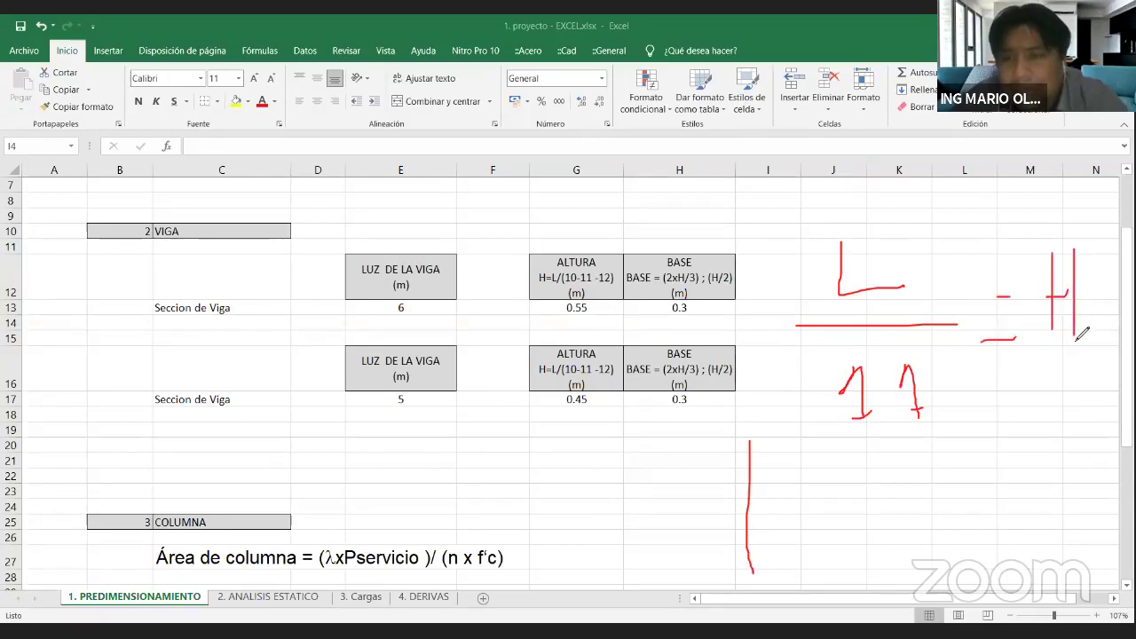
Handwrite "b =" below the height formula and circle the H in red ink.
mouse_move(800, 472)
mouse_down()
mouse_move(832, 520)
mouse_move(803, 543)
mouse_move(870, 513)
mouse_move(892, 536)
mouse_up()
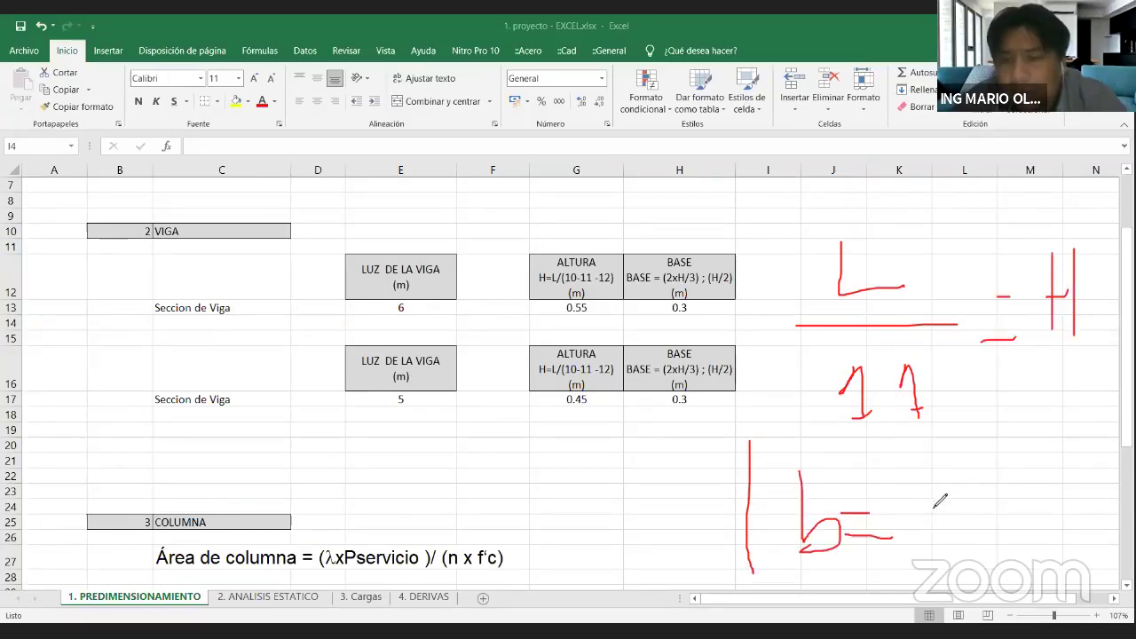
drag(1019, 334, 1097, 241)
drag(1114, 302, 1019, 336)
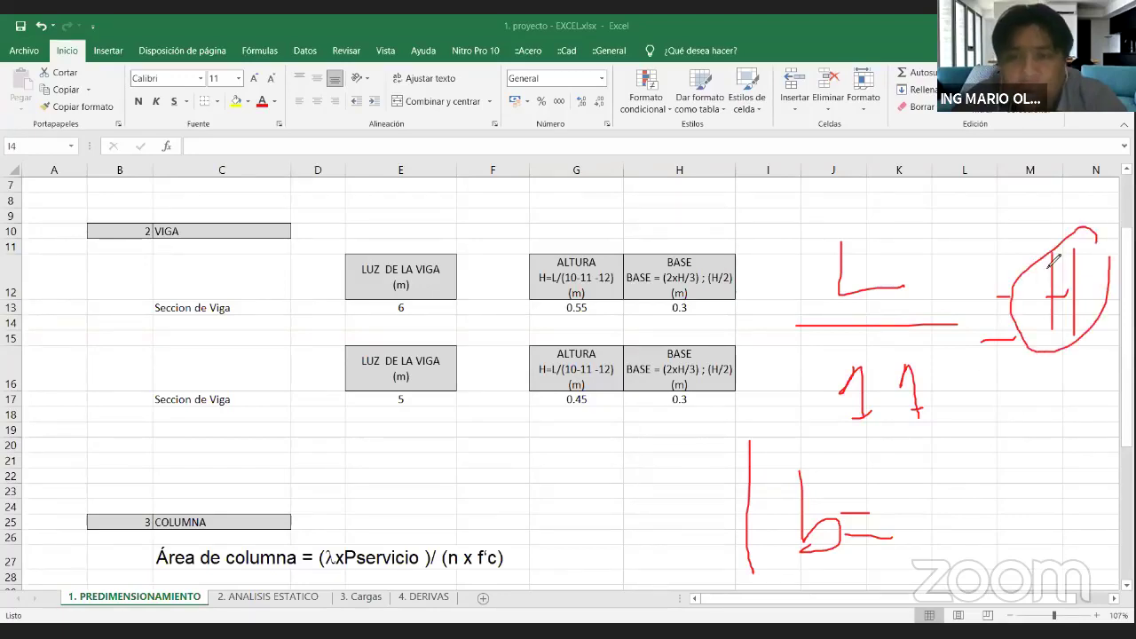
Frame the whole VIGA section in red ink and clear all the ink from the sheet.
mouse_move(67, 197)
mouse_down()
mouse_move(89, 450)
mouse_move(442, 417)
mouse_up()
mouse_move(743, 430)
mouse_down()
mouse_move(753, 203)
mouse_move(102, 203)
mouse_up()
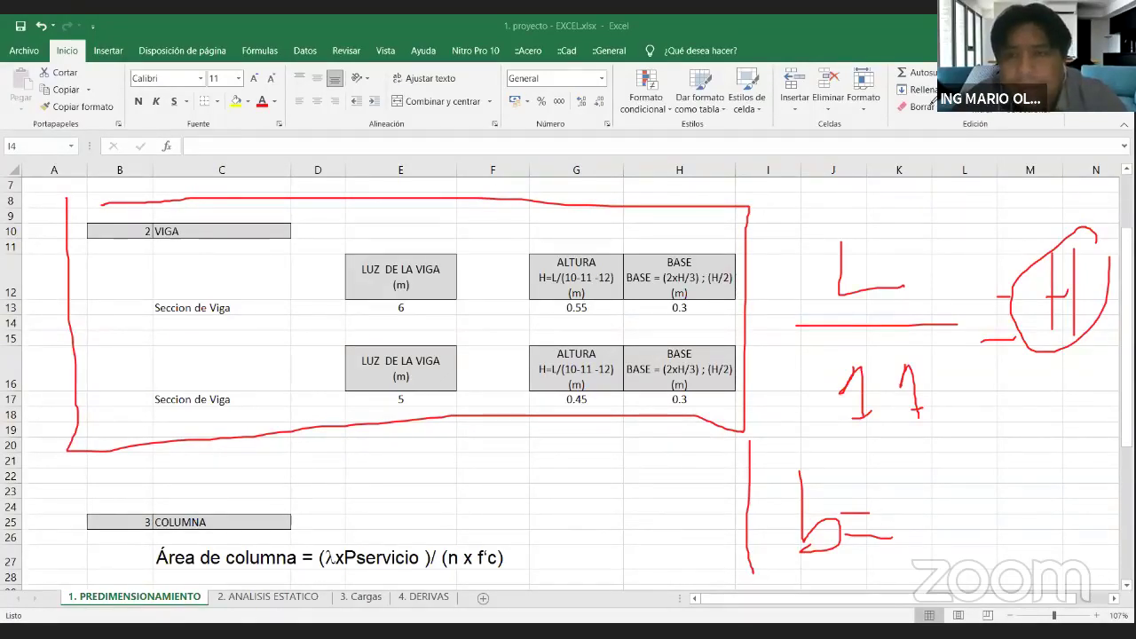
click(930, 104)
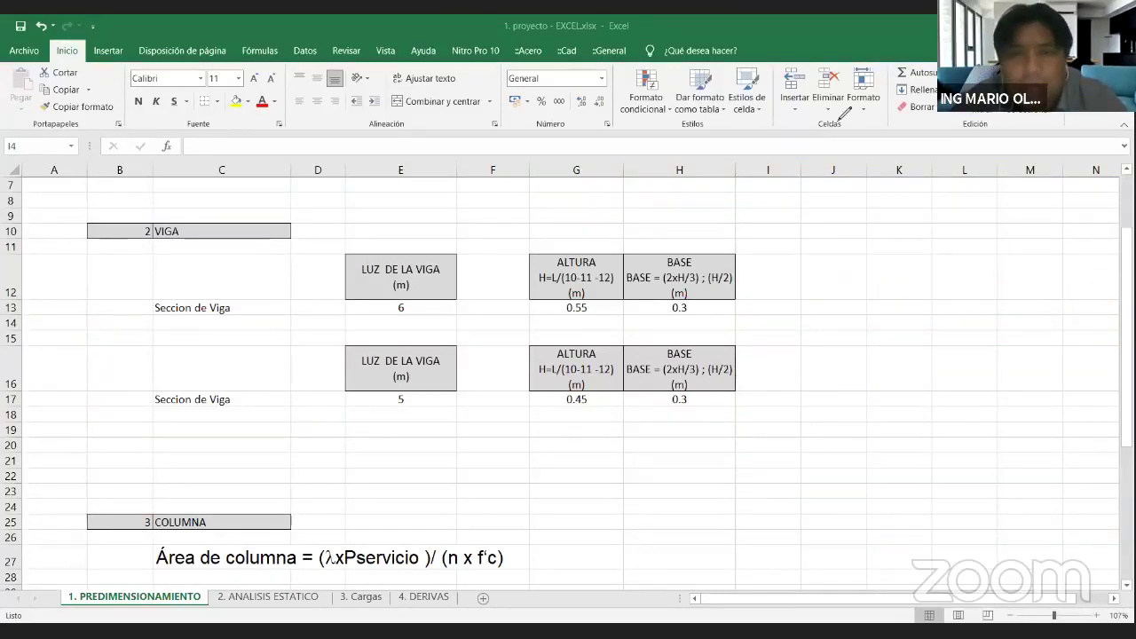
Examine the COLUMNA section: the column area formula, the λ and n coefficients by column type, and the column side rows.
scroll(446, 399, down, 4)
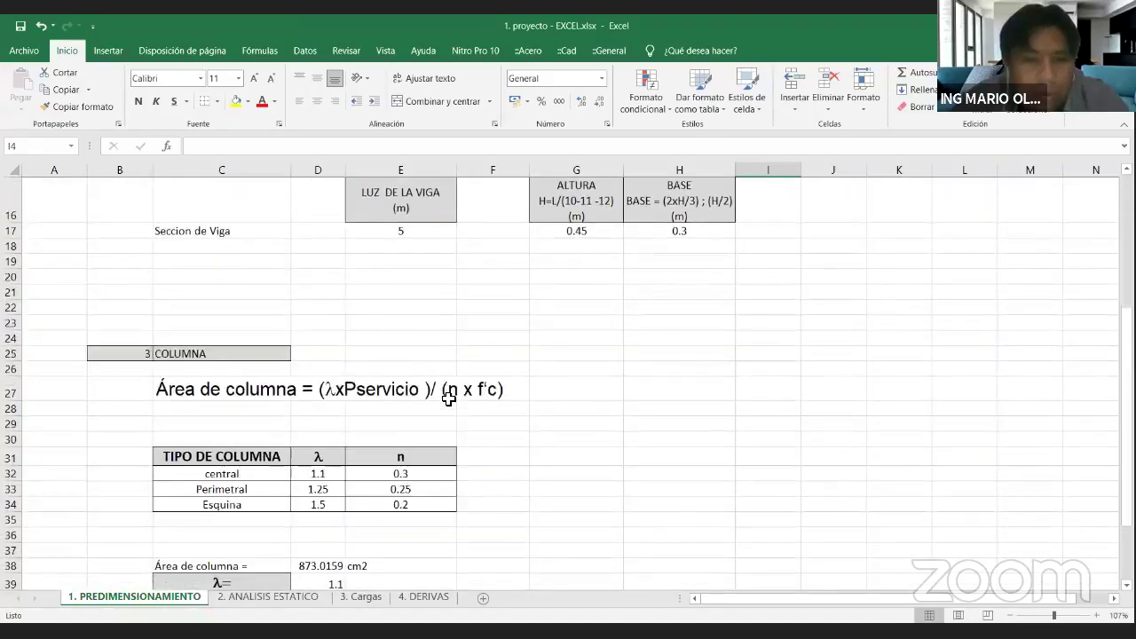
scroll(448, 400, down, 1)
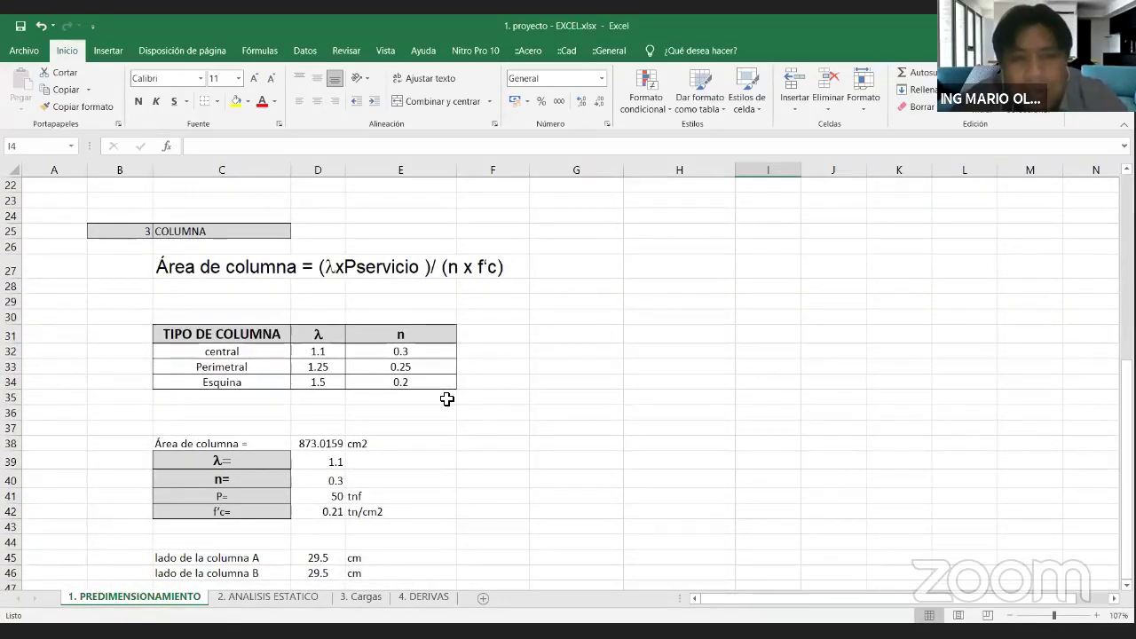
click(218, 270)
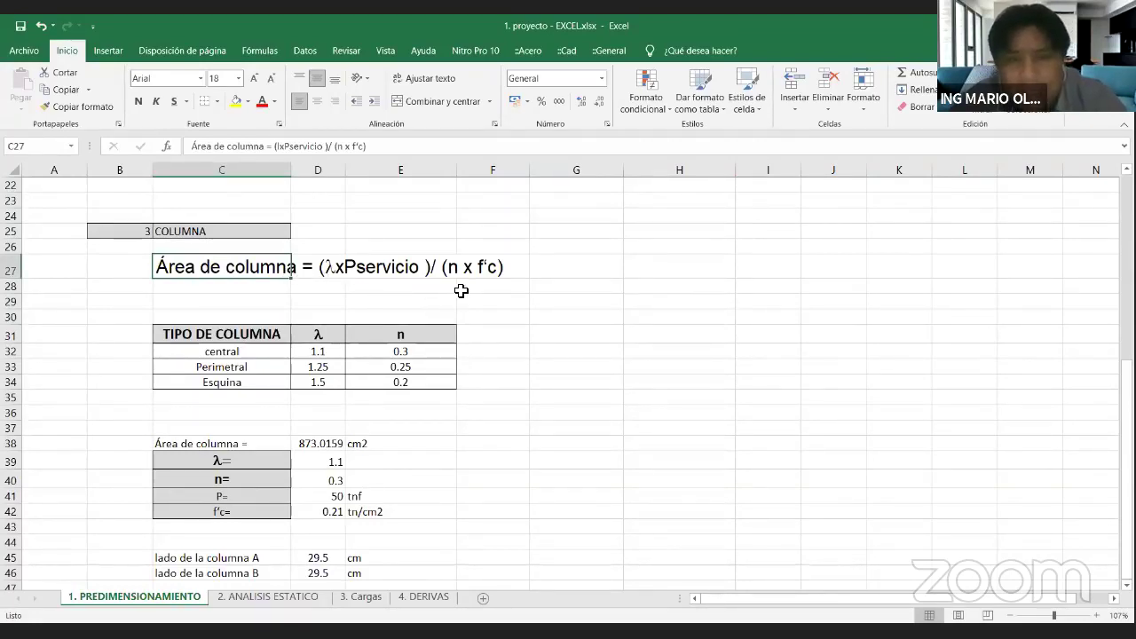
drag(395, 338, 413, 376)
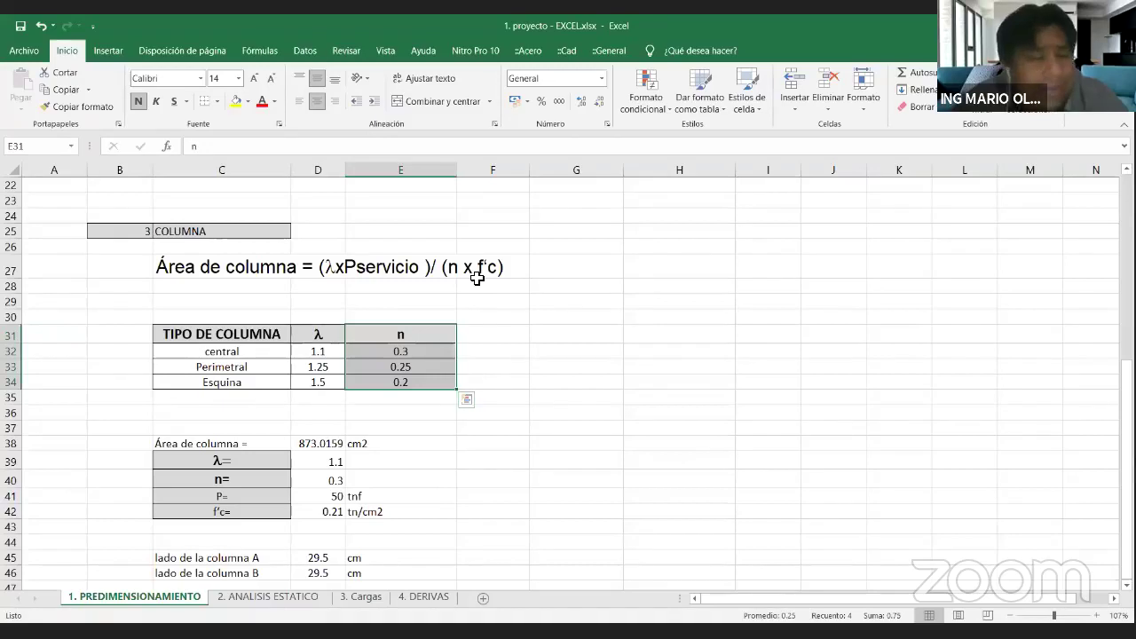
click(782, 147)
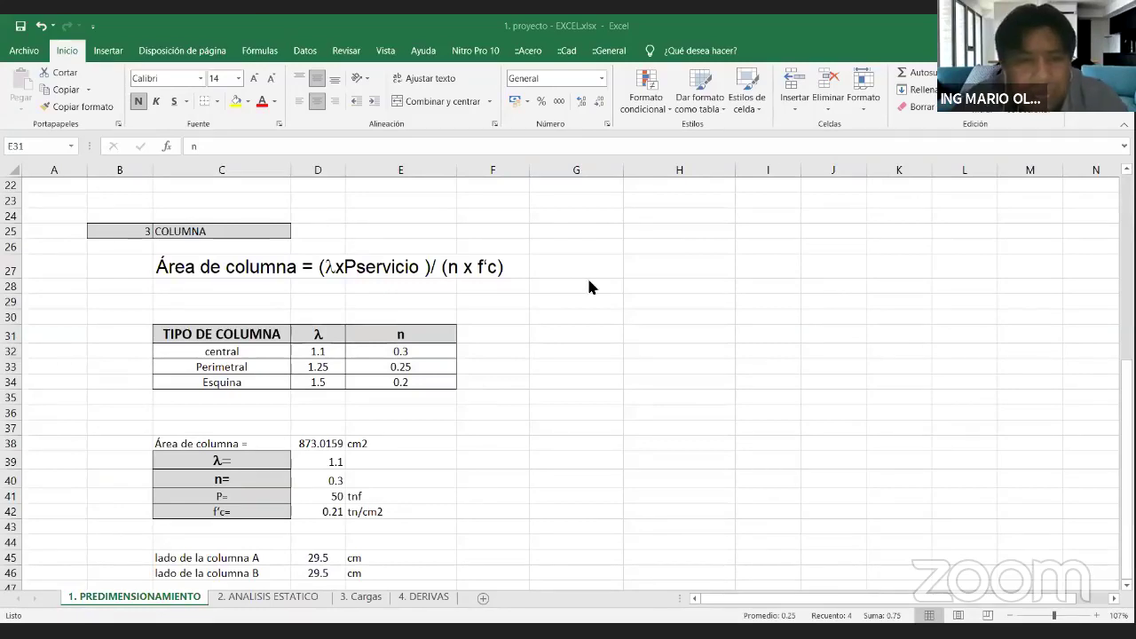
click(399, 266)
scroll(304, 293, down, 1)
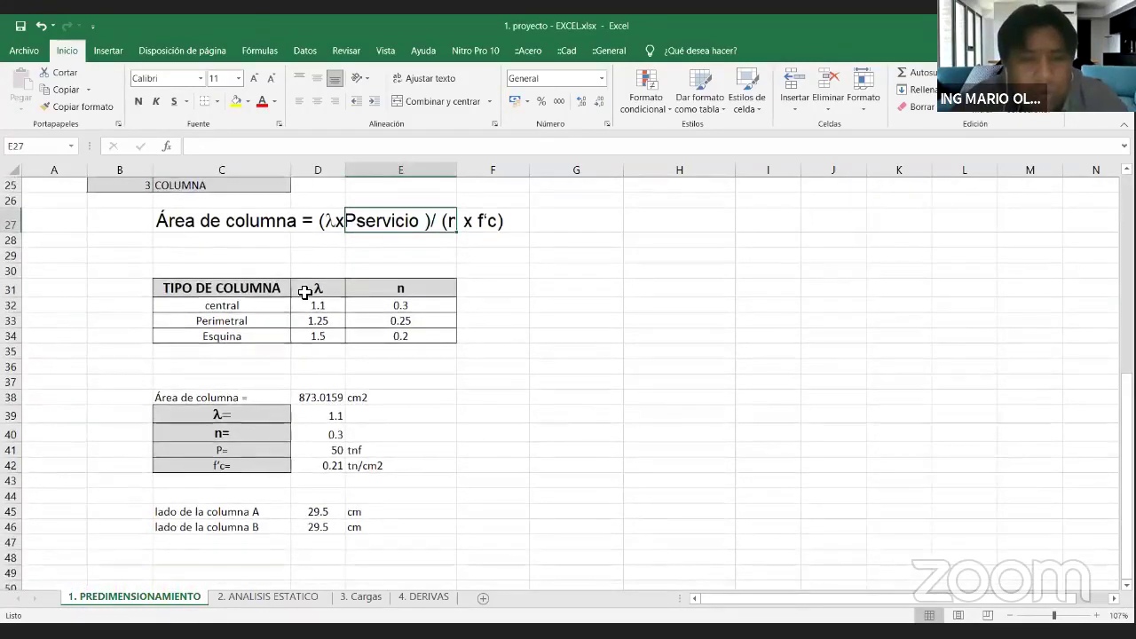
scroll(305, 293, down, 1)
click(219, 460)
click(229, 471)
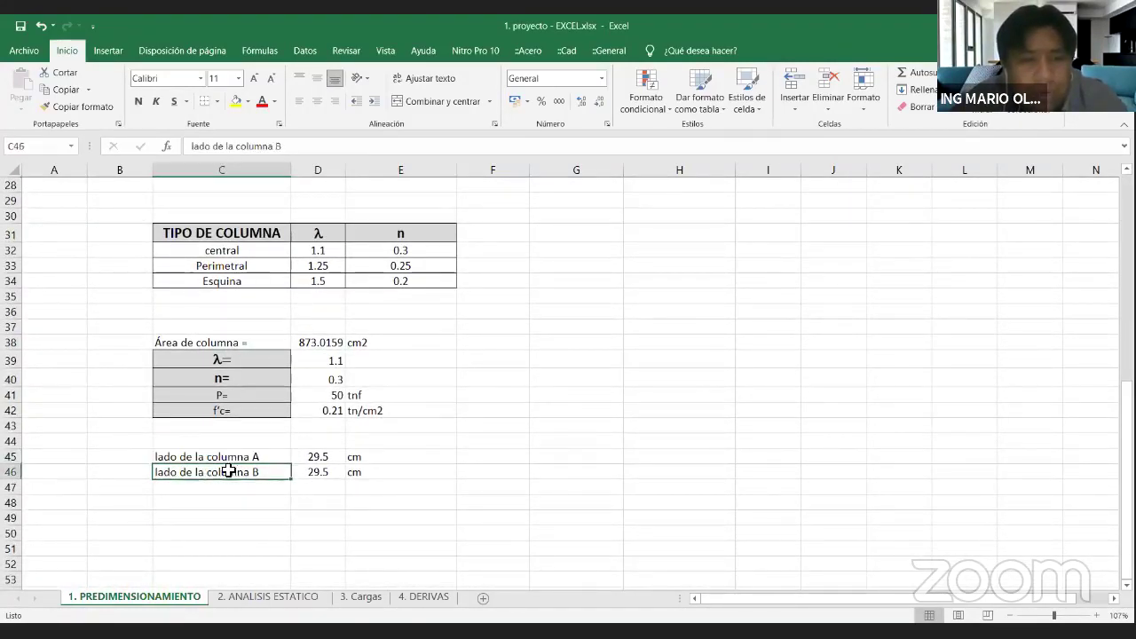
Examine the side A and side B rows of the column calculation and the square-root formula behind side A.
click(221, 458)
click(214, 471)
click(211, 458)
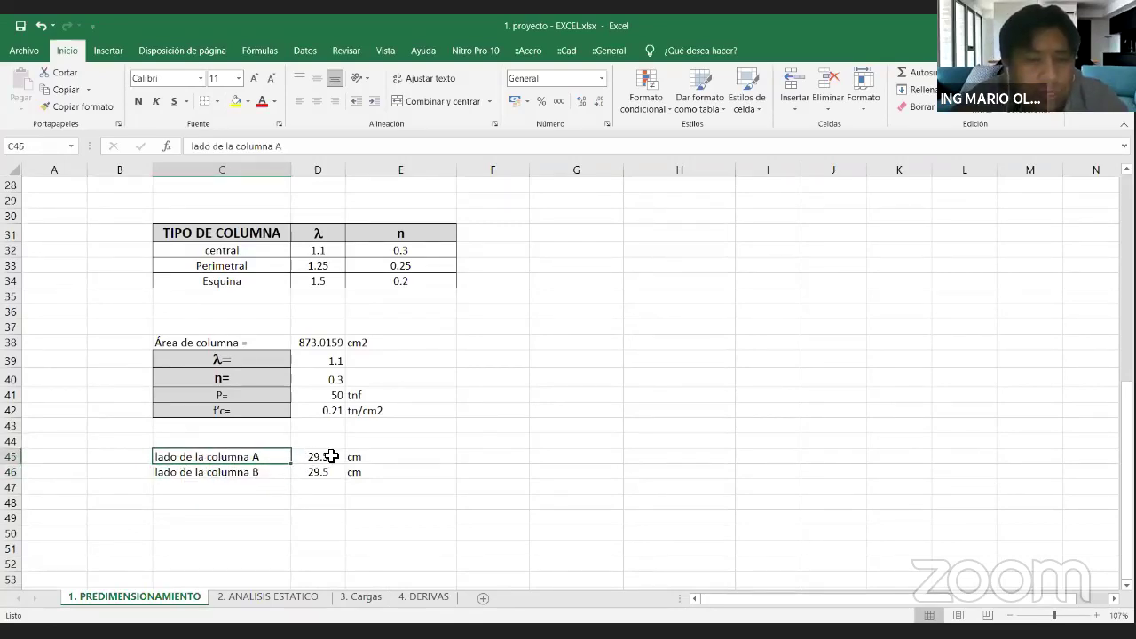
drag(332, 456, 366, 458)
click(259, 472)
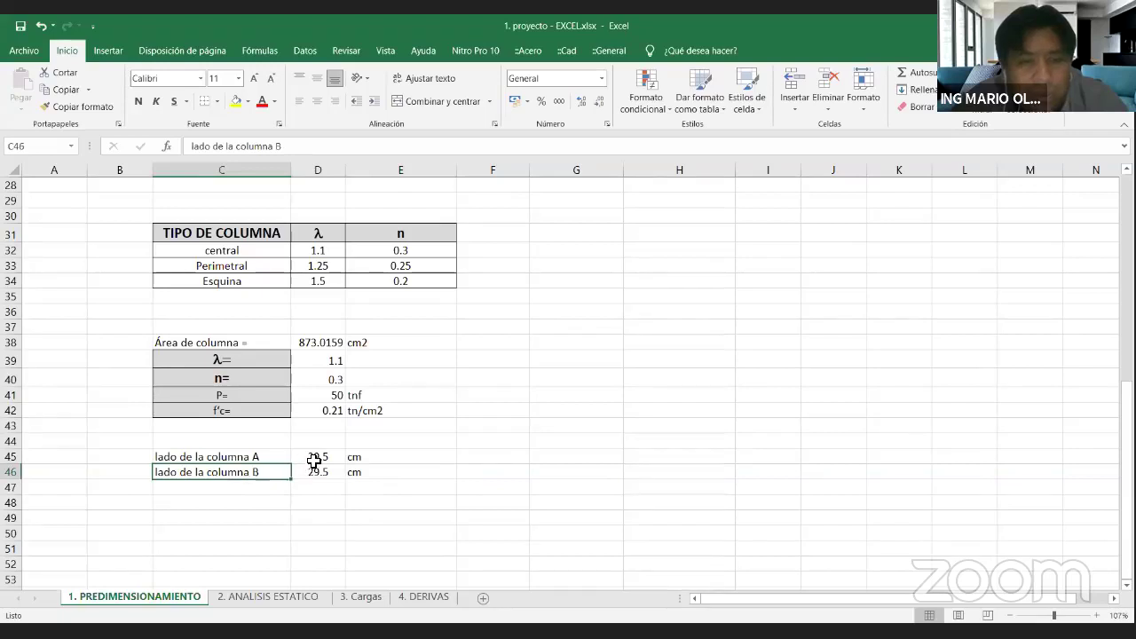
click(314, 457)
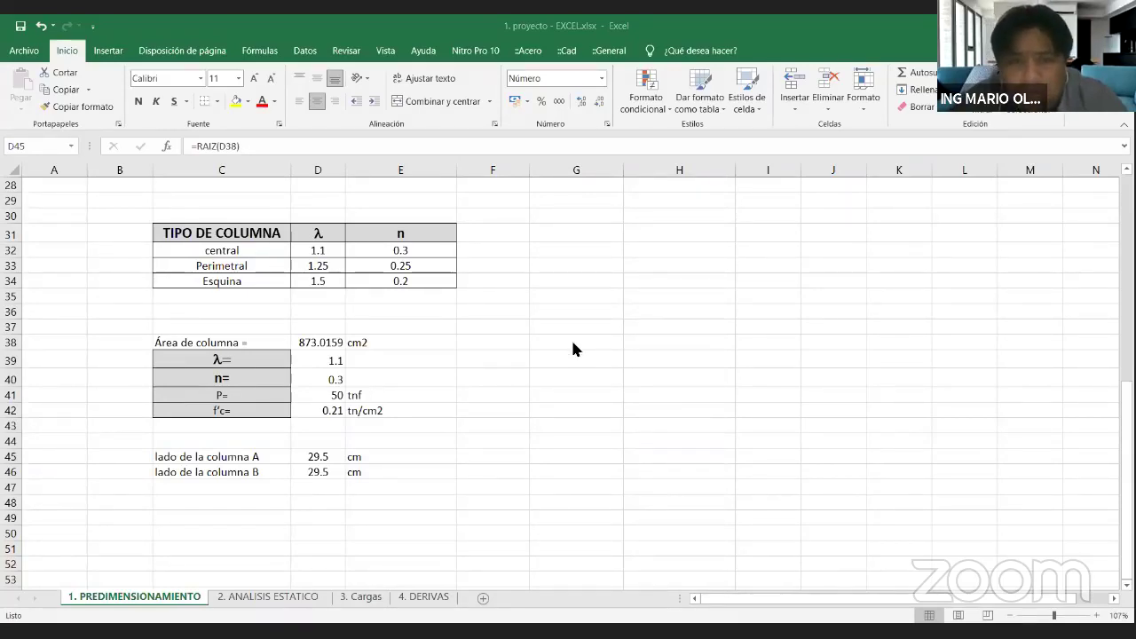
Switch to the PowerPoint presentation and review the slab and beam sizing slides, 10 to 13.
key(alt+Tab)
click(132, 305)
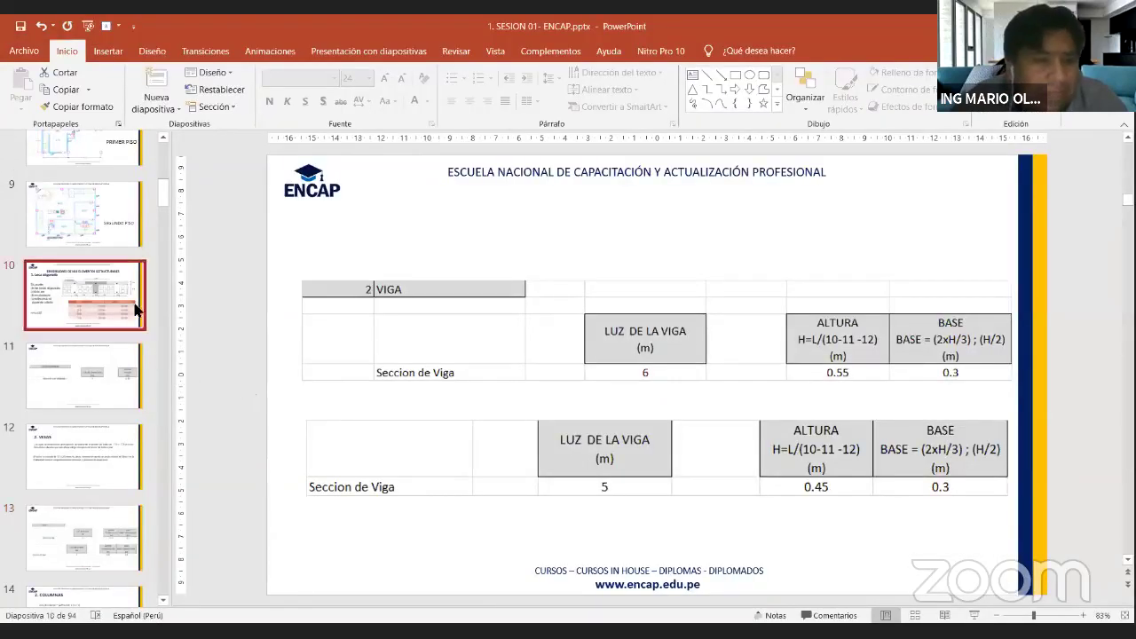
click(127, 375)
scroll(124, 382, down, 1)
click(124, 394)
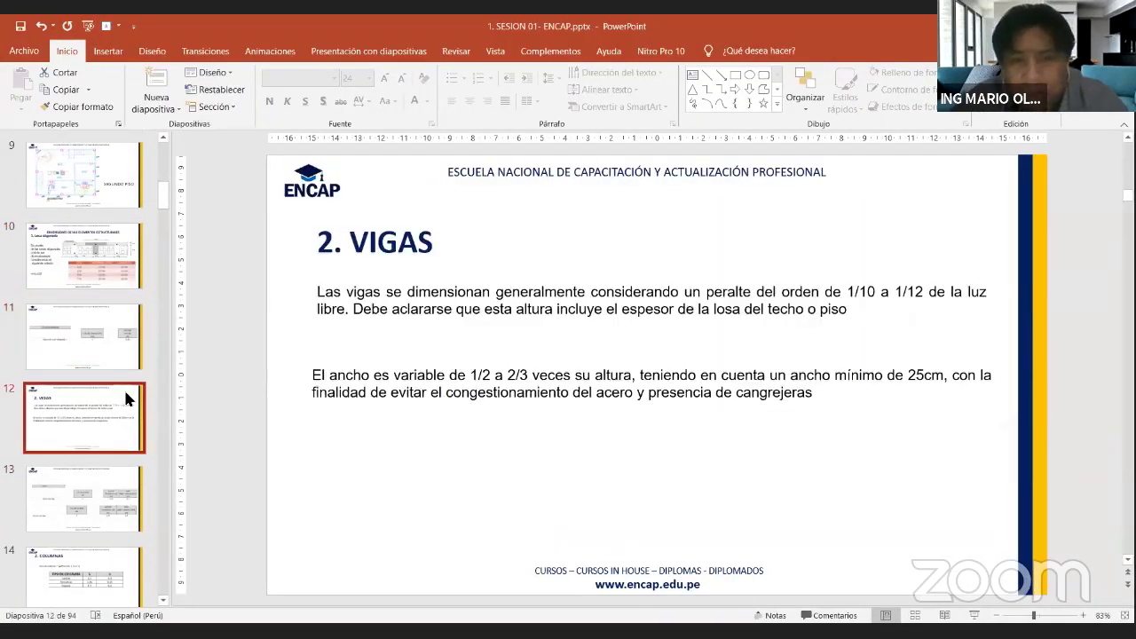
scroll(125, 396, down, 2)
click(127, 411)
scroll(129, 416, down, 2)
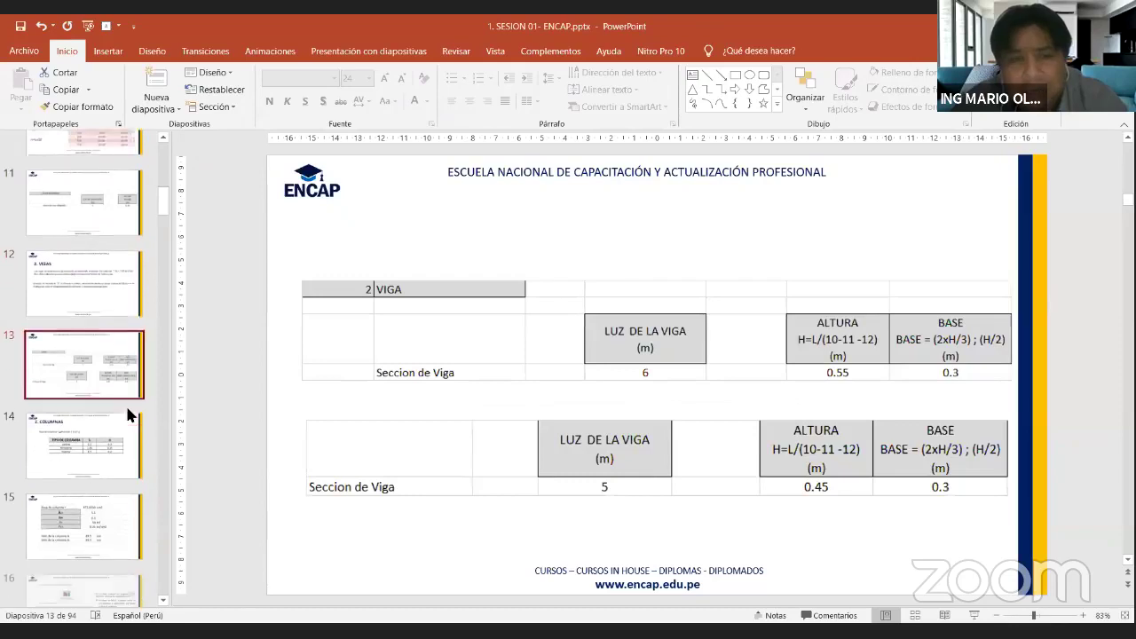
Review the column sizing slides 14 and 15 and the ETABS screen description on slide 16.
click(125, 427)
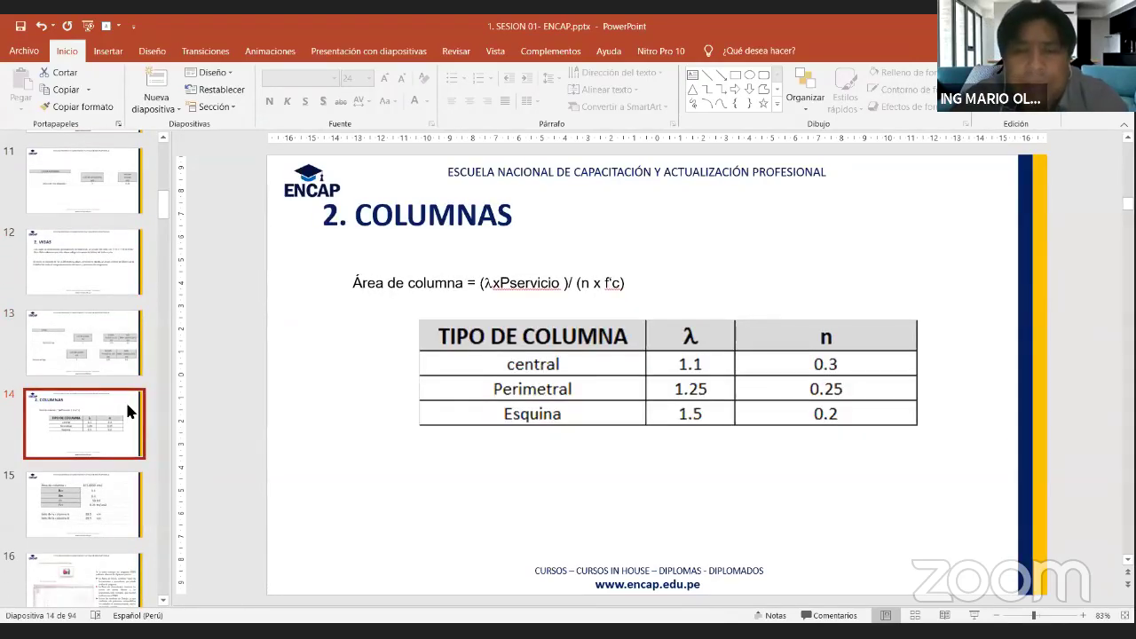
scroll(126, 413, down, 1)
click(127, 458)
scroll(133, 373, down, 3)
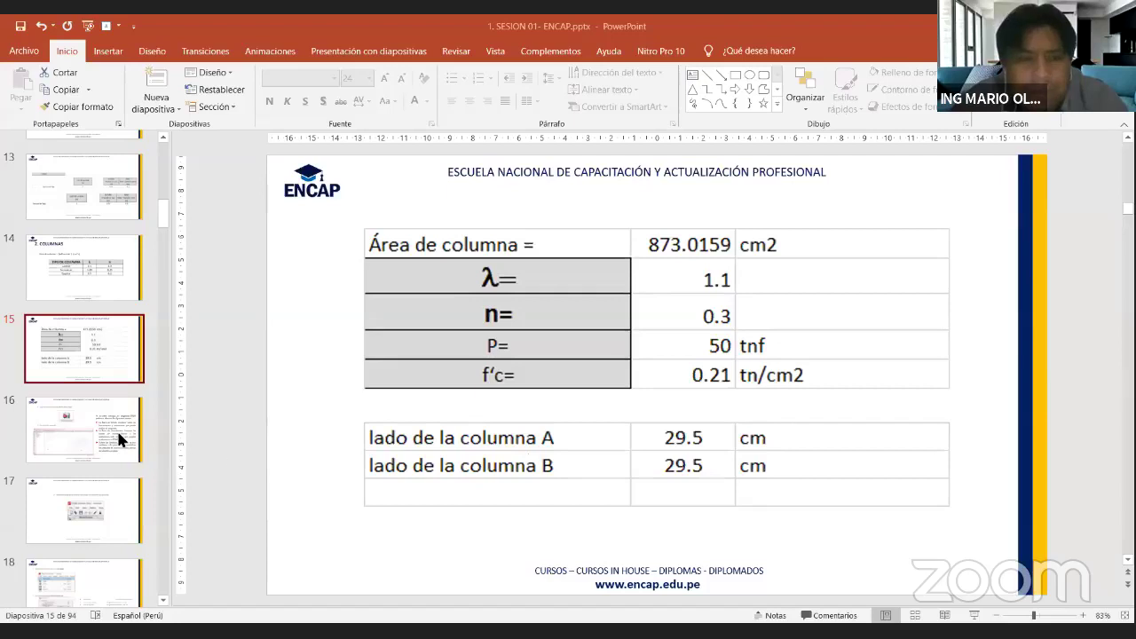
click(86, 429)
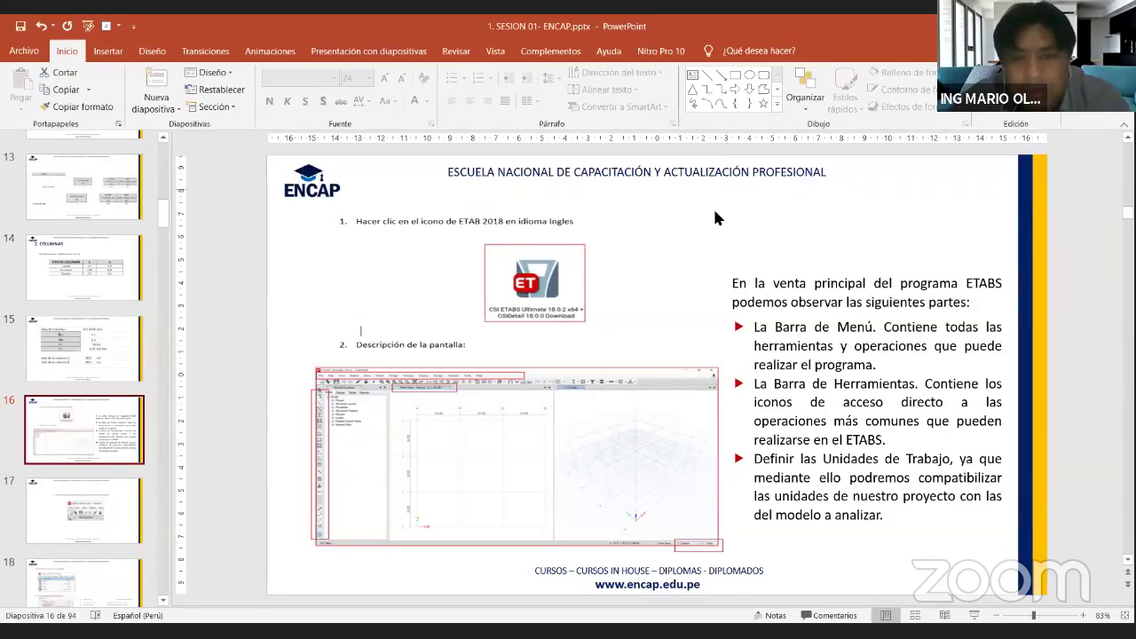
Switch to ETABS and start a new model.
key(alt+Tab)
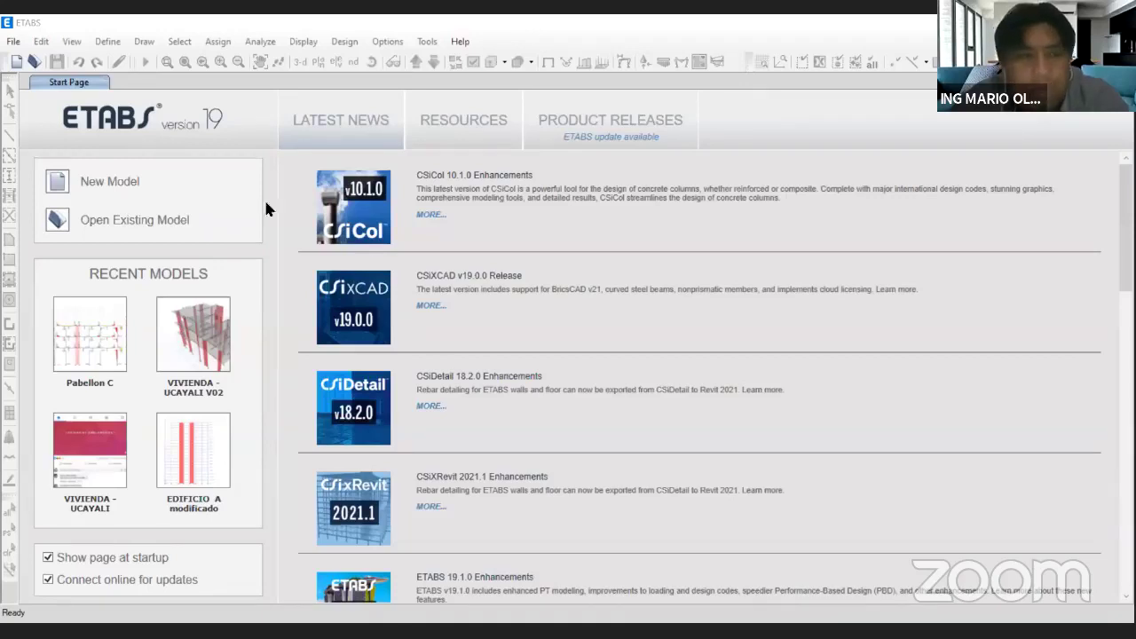
click(15, 42)
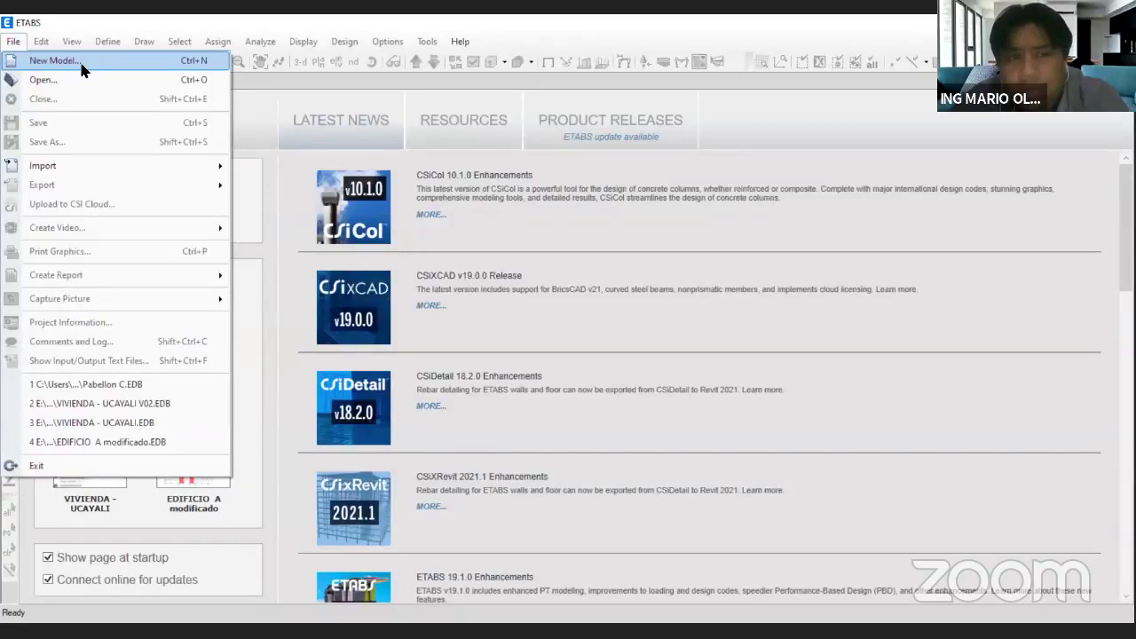
click(82, 67)
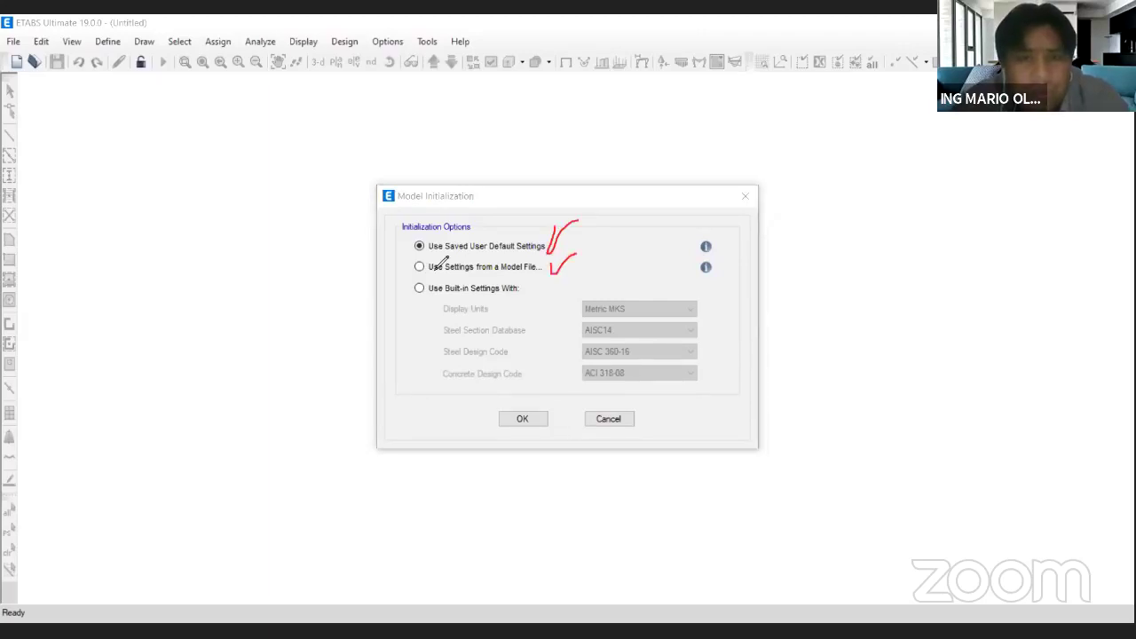
Circle the three model initialization options in red ink and clear the ink from the screen.
mouse_move(424, 257)
mouse_down()
mouse_move(547, 256)
mouse_move(439, 225)
mouse_move(450, 248)
mouse_move(502, 258)
mouse_move(406, 261)
mouse_move(537, 284)
mouse_move(556, 259)
mouse_up()
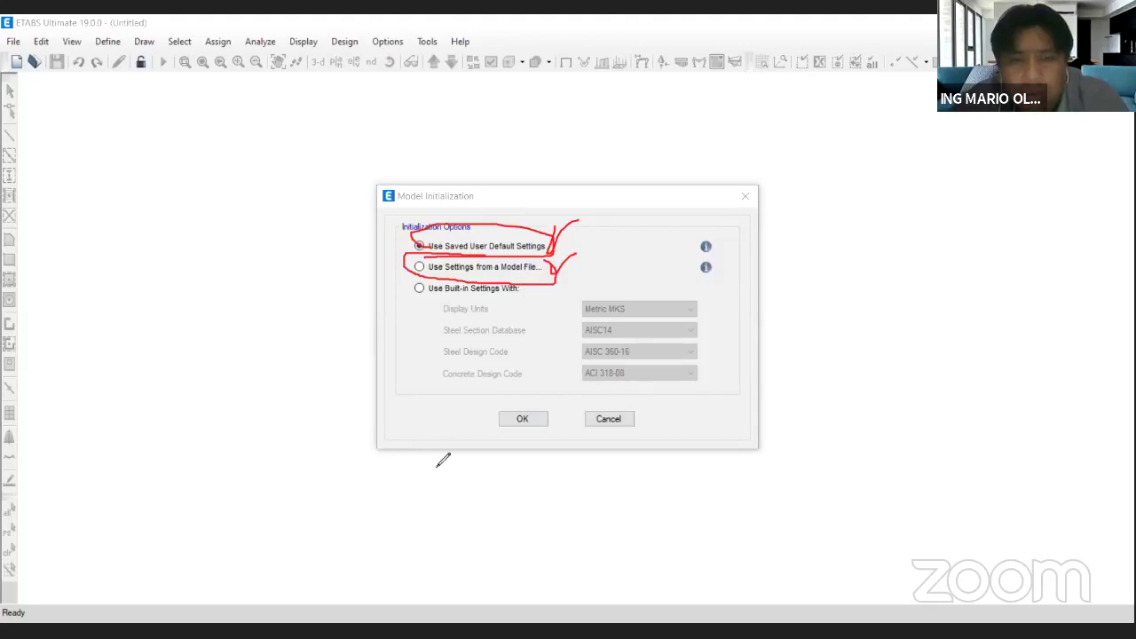
mouse_move(515, 279)
mouse_down()
mouse_move(417, 293)
mouse_move(483, 302)
mouse_move(531, 282)
mouse_up()
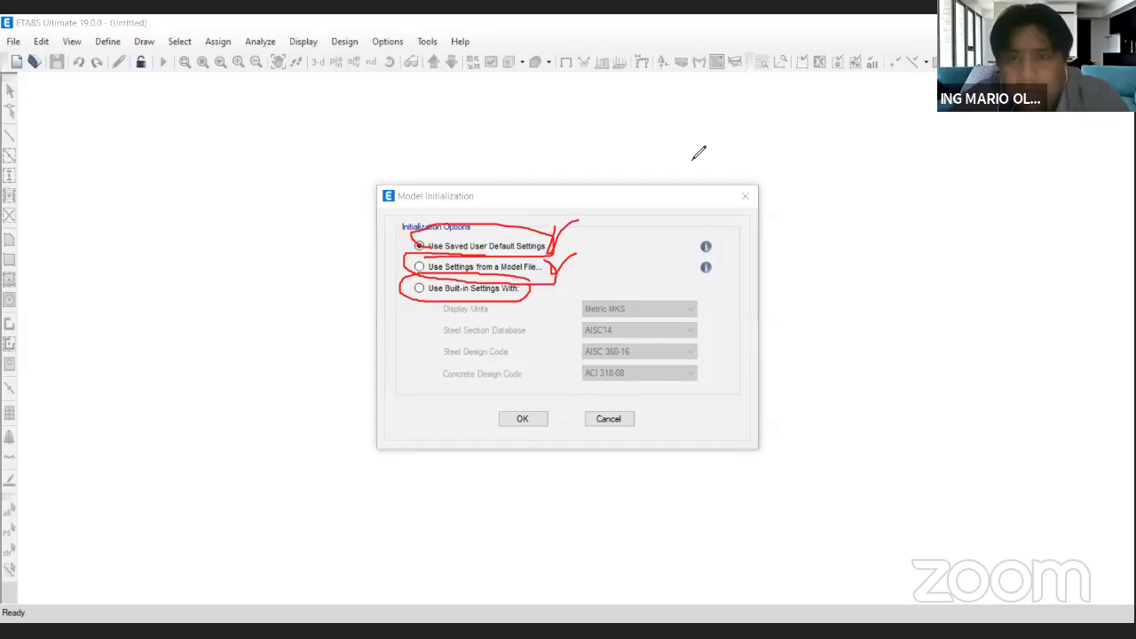
click(447, 84)
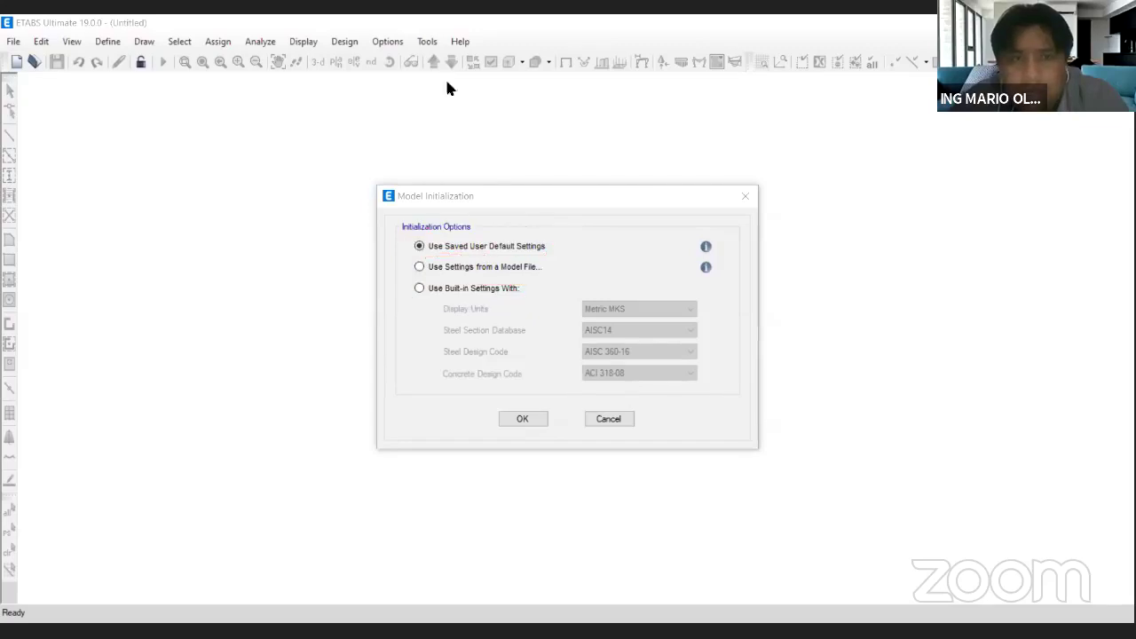
Initialize the model with built-in settings, using Metric MKS display units and the AISC14 steel section database.
click(434, 290)
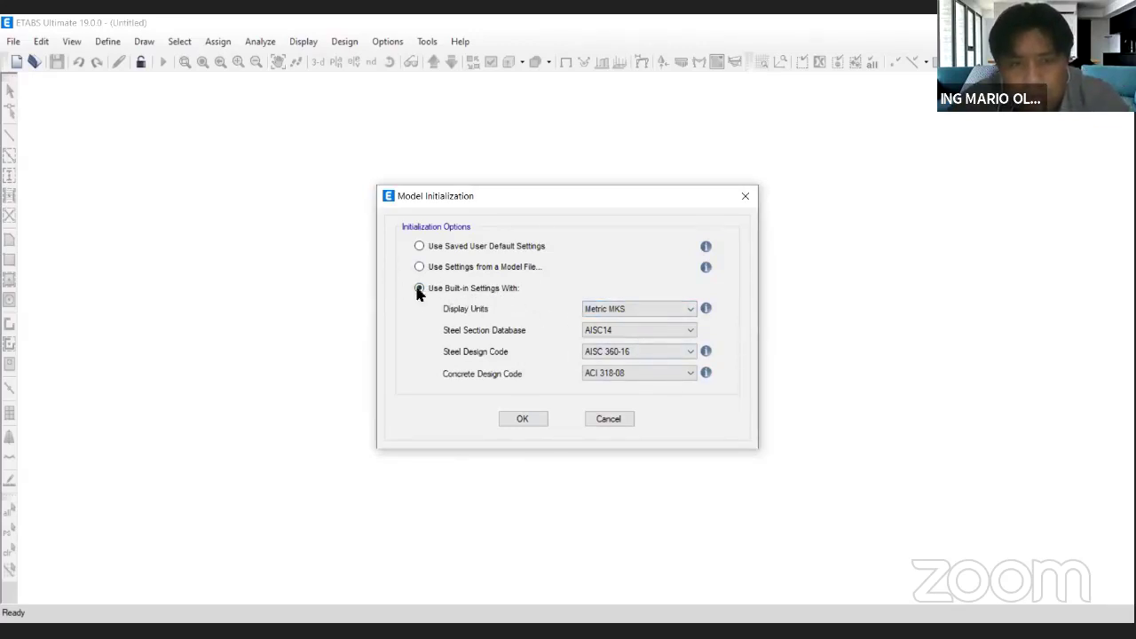
click(650, 311)
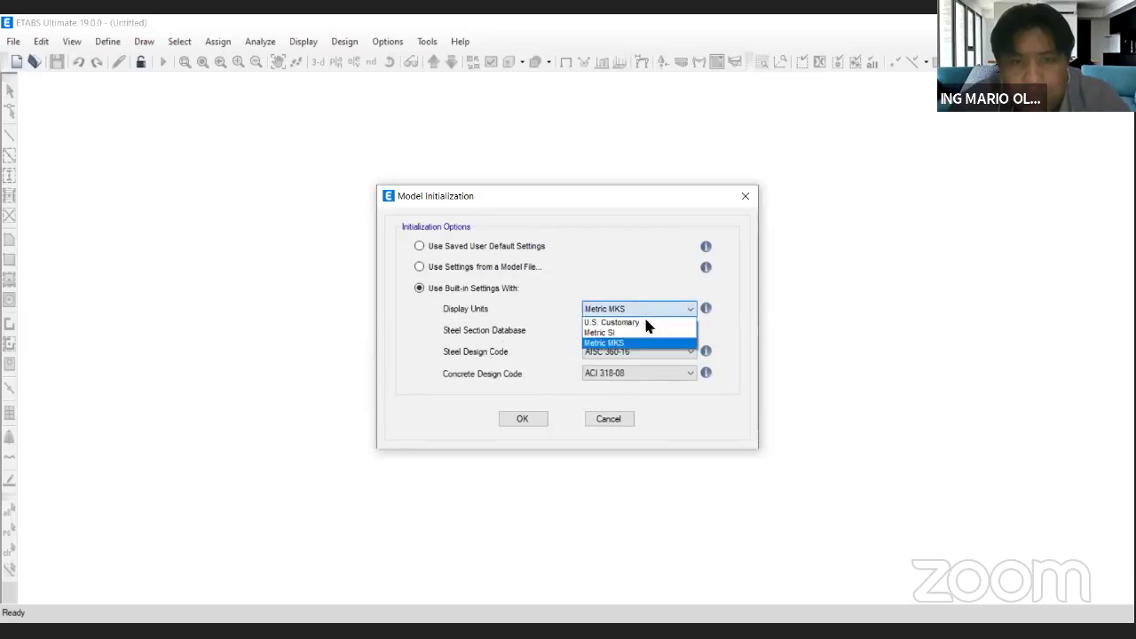
click(637, 344)
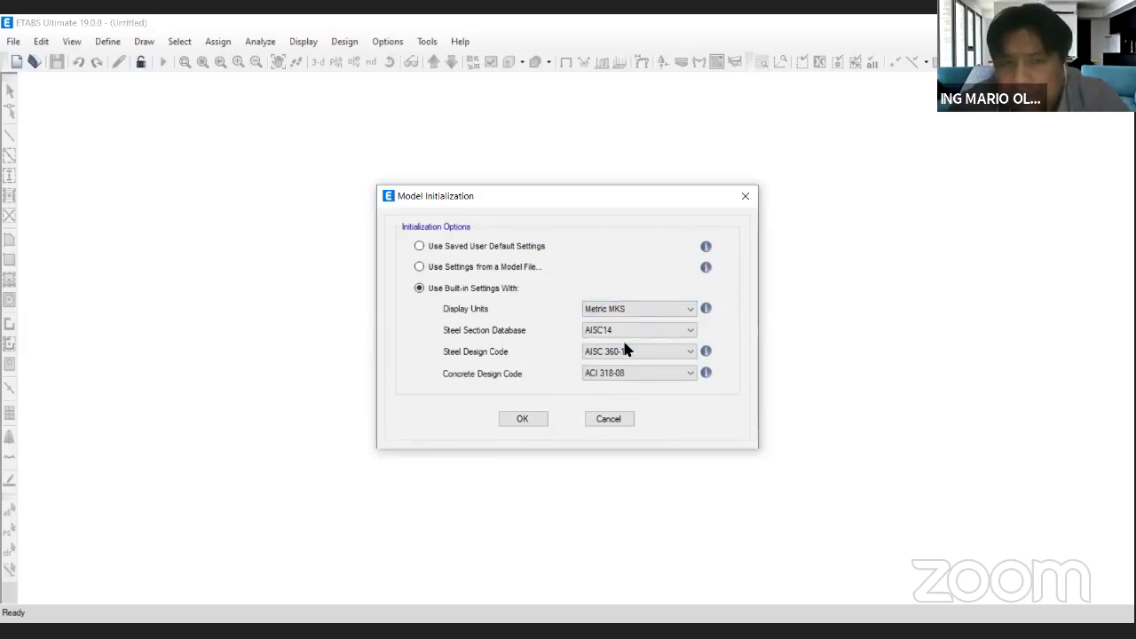
click(645, 329)
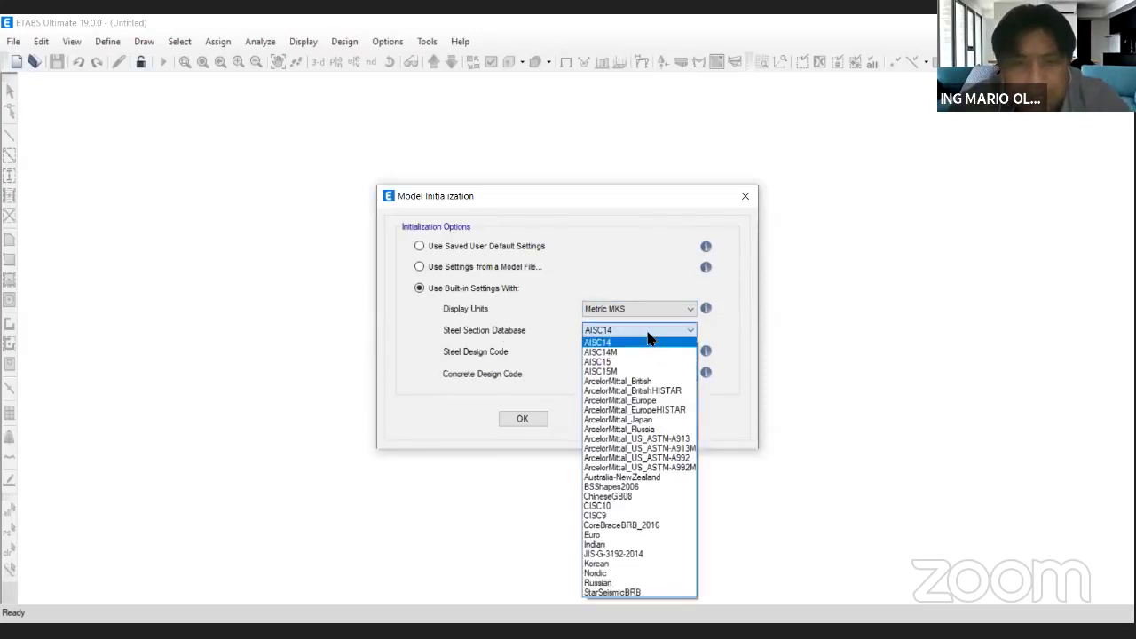
click(648, 341)
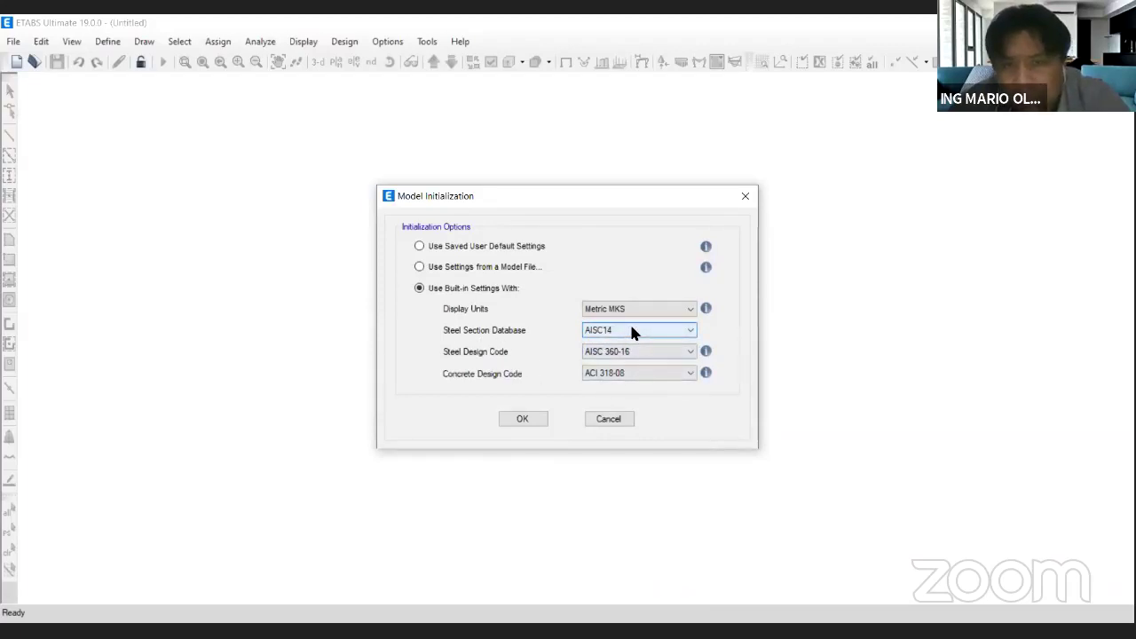
Choose AISC 360-16 as the steel design code and keep ACI 318-08 as the concrete design code.
click(637, 352)
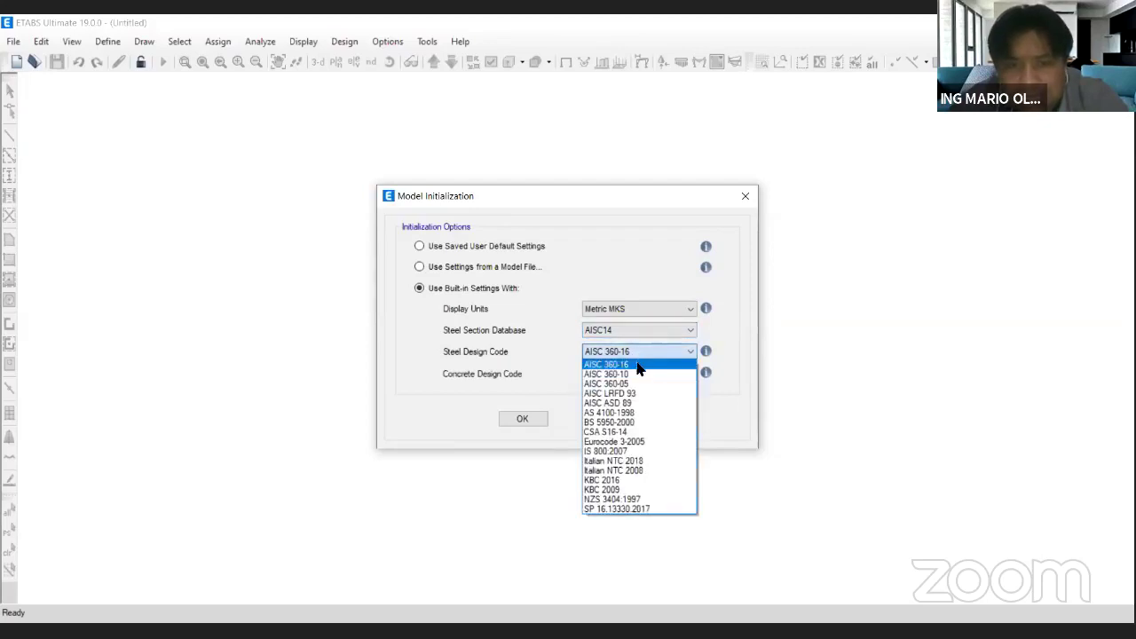
click(635, 365)
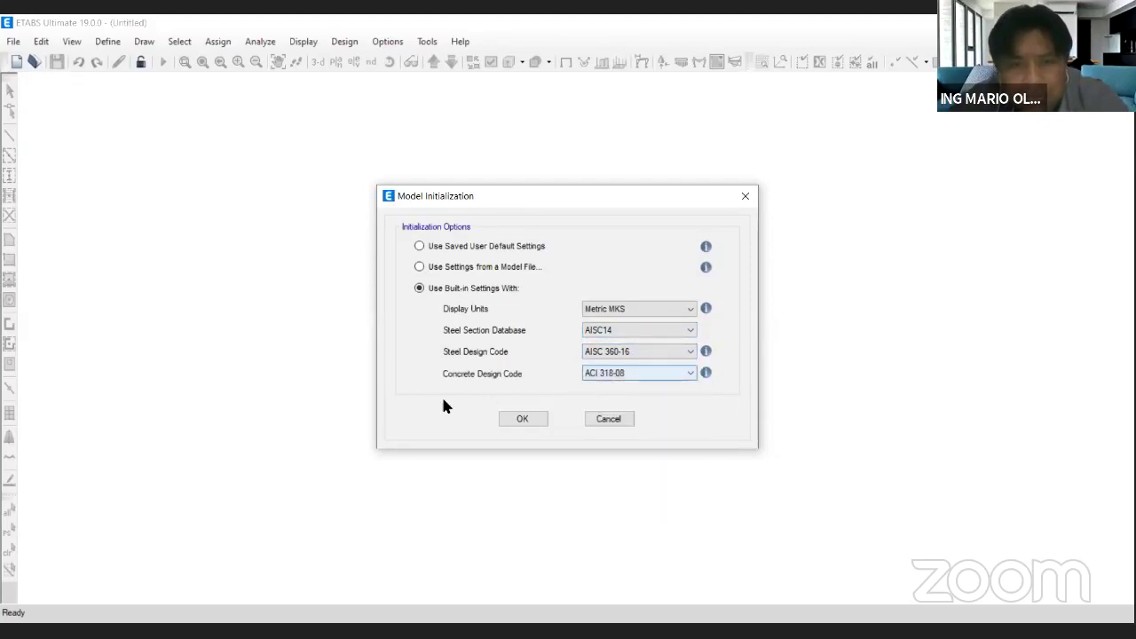
click(628, 374)
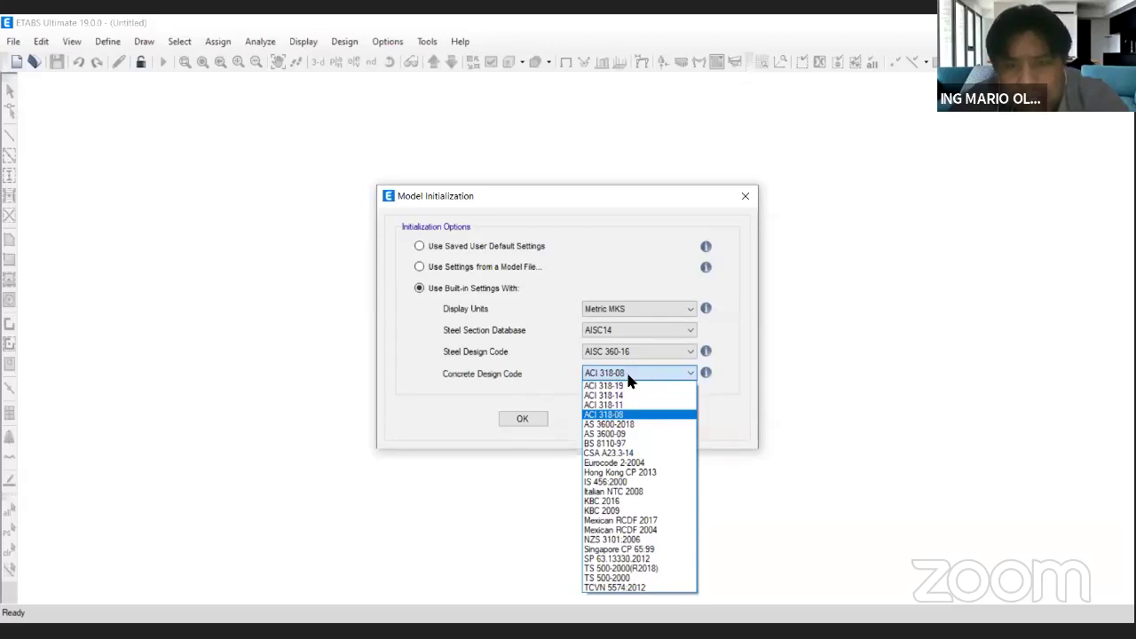
click(628, 375)
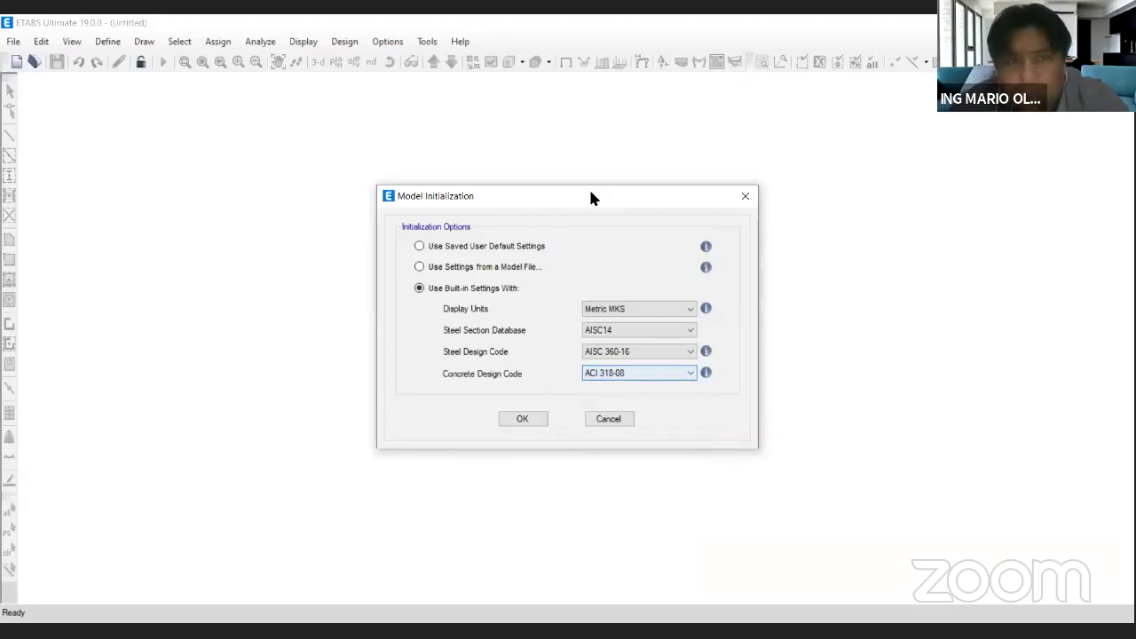
Frame the ACI 318-08 concrete code in red ink, link it to a handwritten, underlined "E 060", and clear the ink.
mouse_move(575, 362)
mouse_down()
mouse_move(574, 386)
mouse_move(728, 391)
mouse_move(683, 358)
mouse_move(575, 362)
mouse_up()
drag(729, 373, 762, 364)
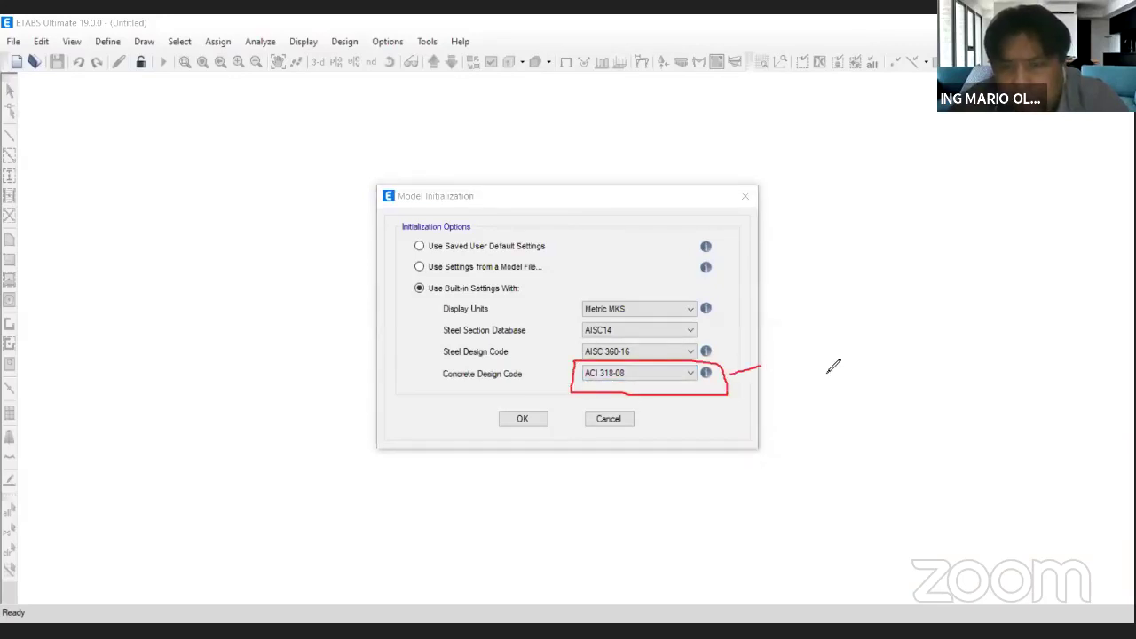
drag(801, 320, 852, 362)
mouse_move(802, 344)
mouse_down()
mouse_move(824, 316)
mouse_move(891, 344)
mouse_move(921, 336)
mouse_move(957, 362)
mouse_up()
drag(947, 318, 956, 357)
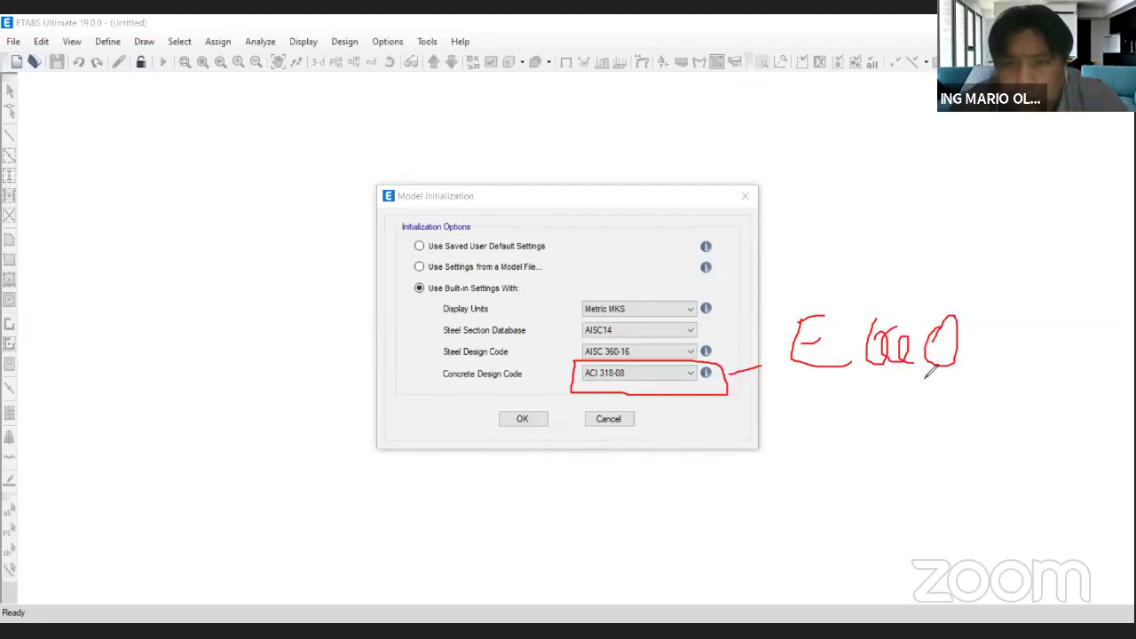
drag(813, 380, 932, 371)
mouse_move(829, 390)
mouse_down()
mouse_move(928, 383)
mouse_move(872, 434)
mouse_move(684, 410)
mouse_move(700, 419)
mouse_up()
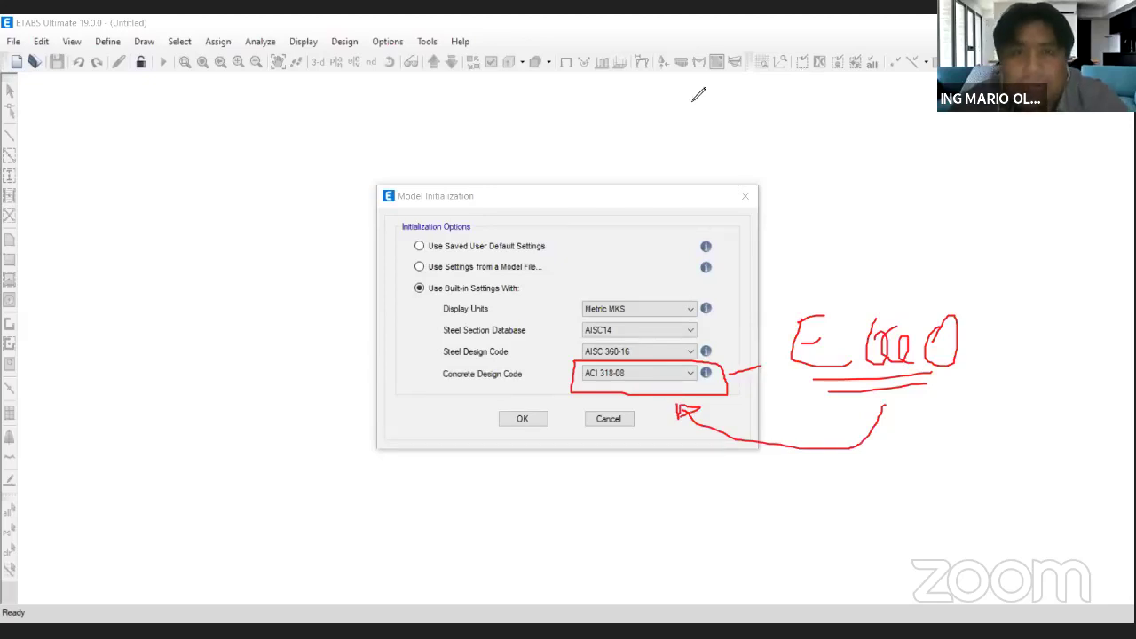
click(435, 105)
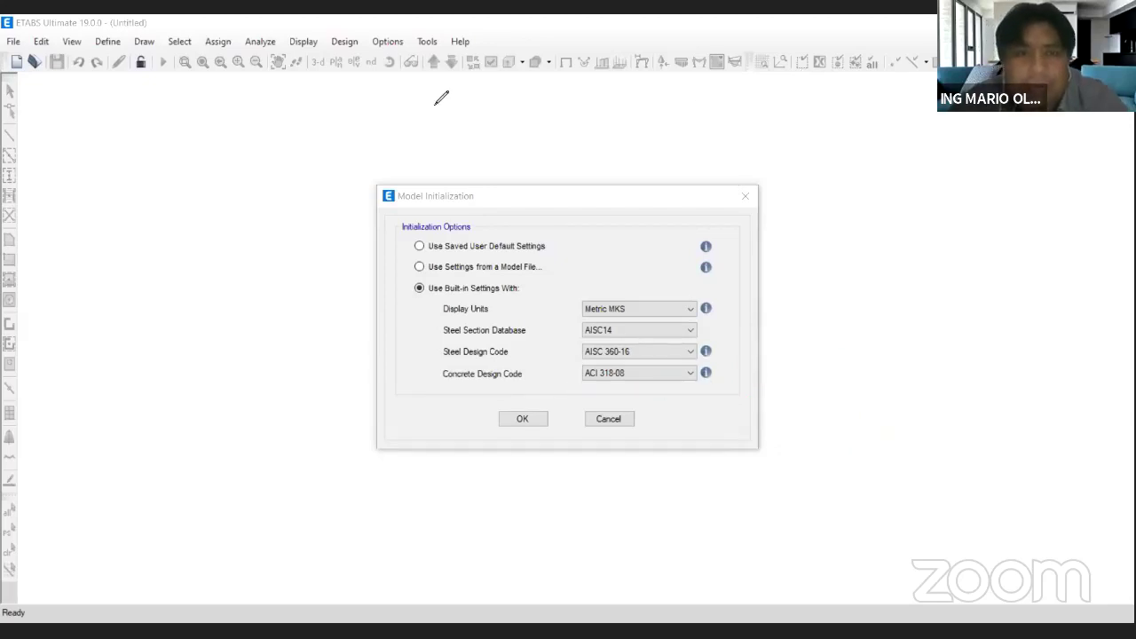
Accept the initialization settings and reposition the New Model Quick Templates dialog.
click(530, 420)
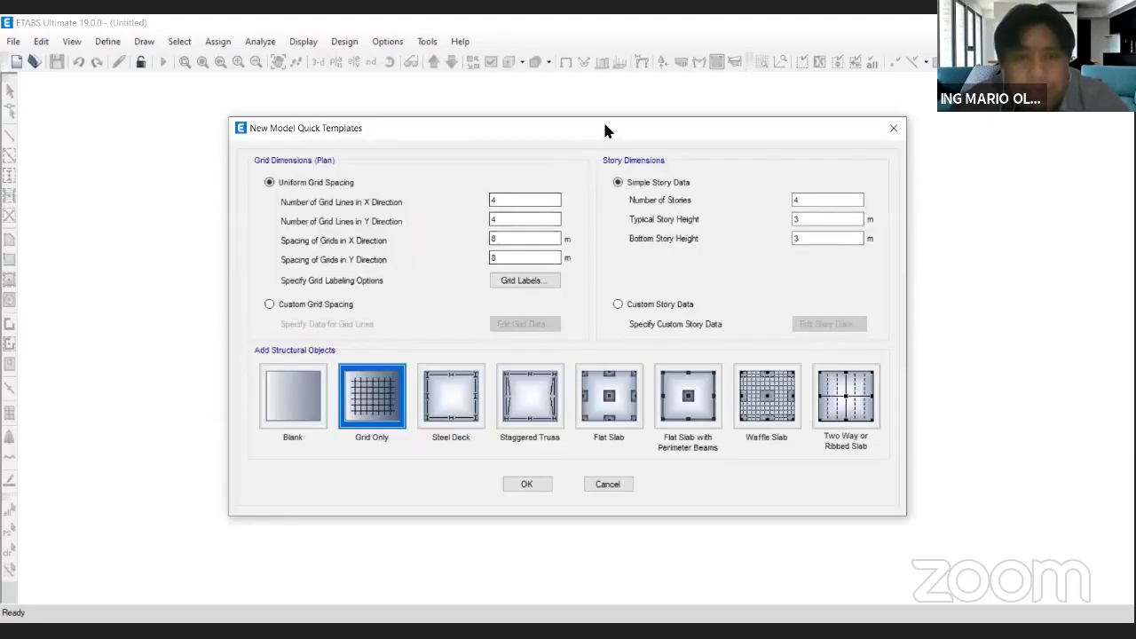
drag(596, 128, 556, 123)
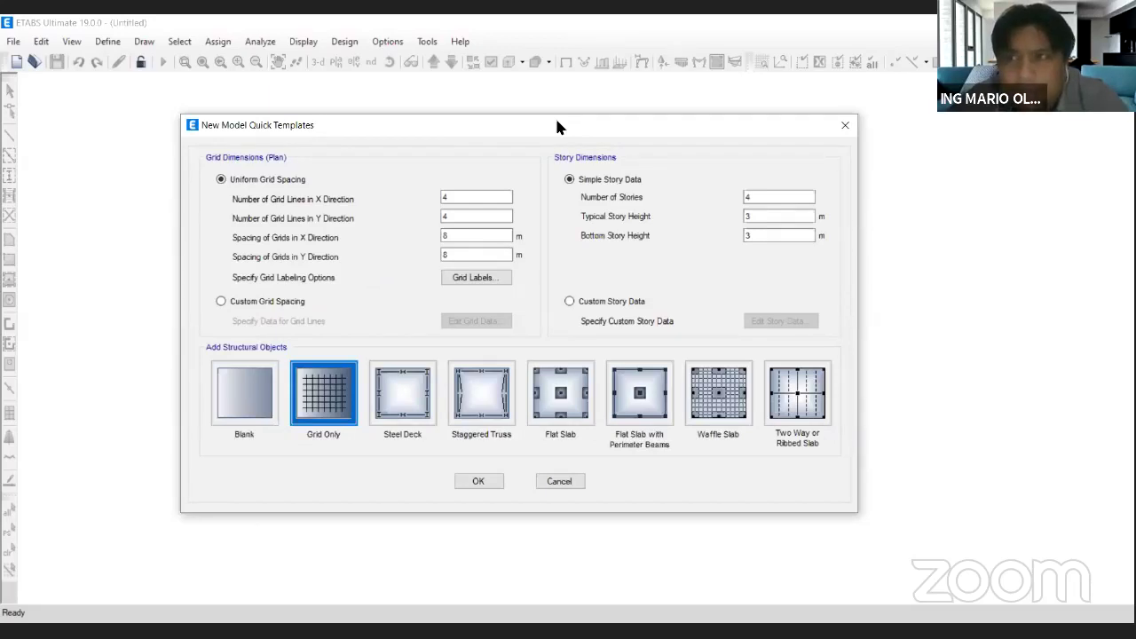
drag(560, 130, 577, 126)
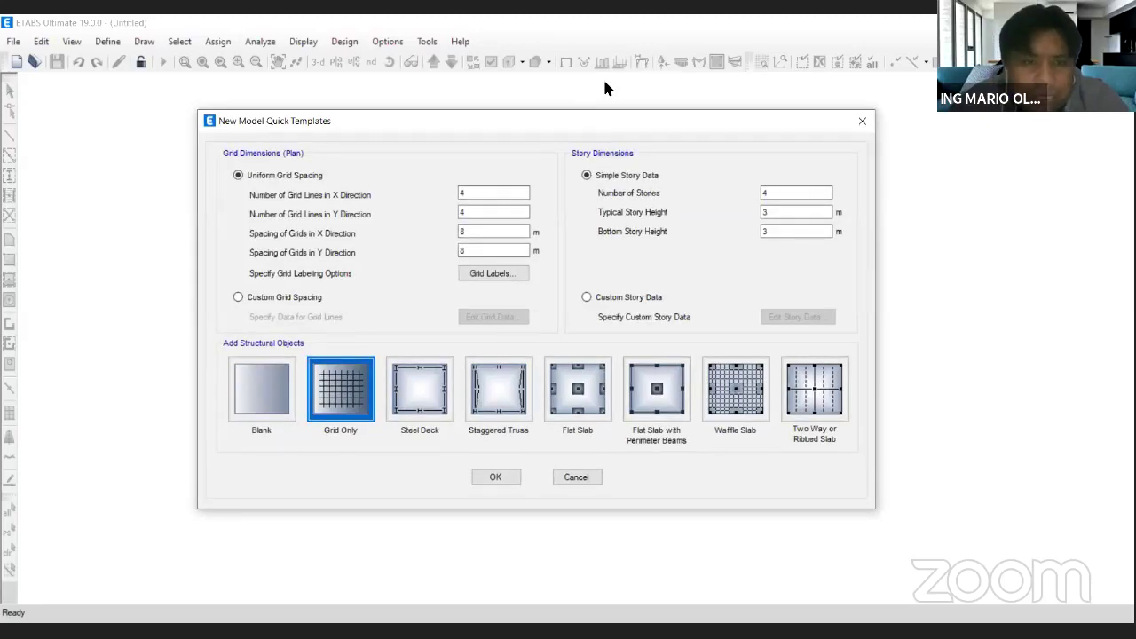
Frame the Grid Only template, then the grid line counts and spacings in red ink, clearing the ink after each.
mouse_move(353, 338)
mouse_down()
mouse_move(393, 457)
mouse_move(394, 355)
mouse_move(330, 335)
mouse_up()
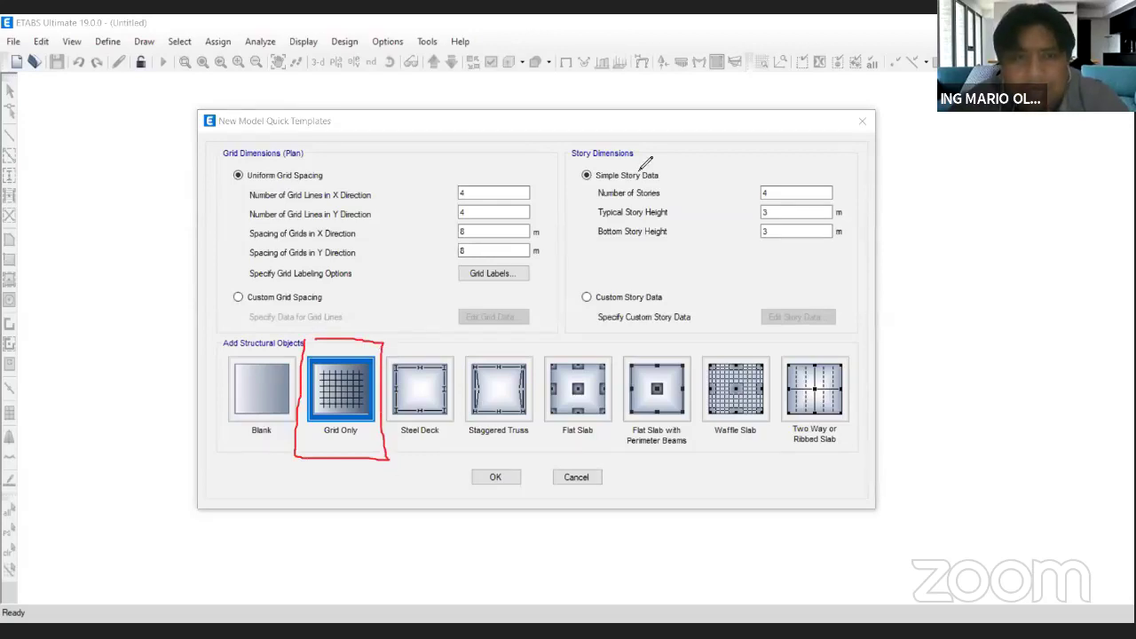
key(Escape)
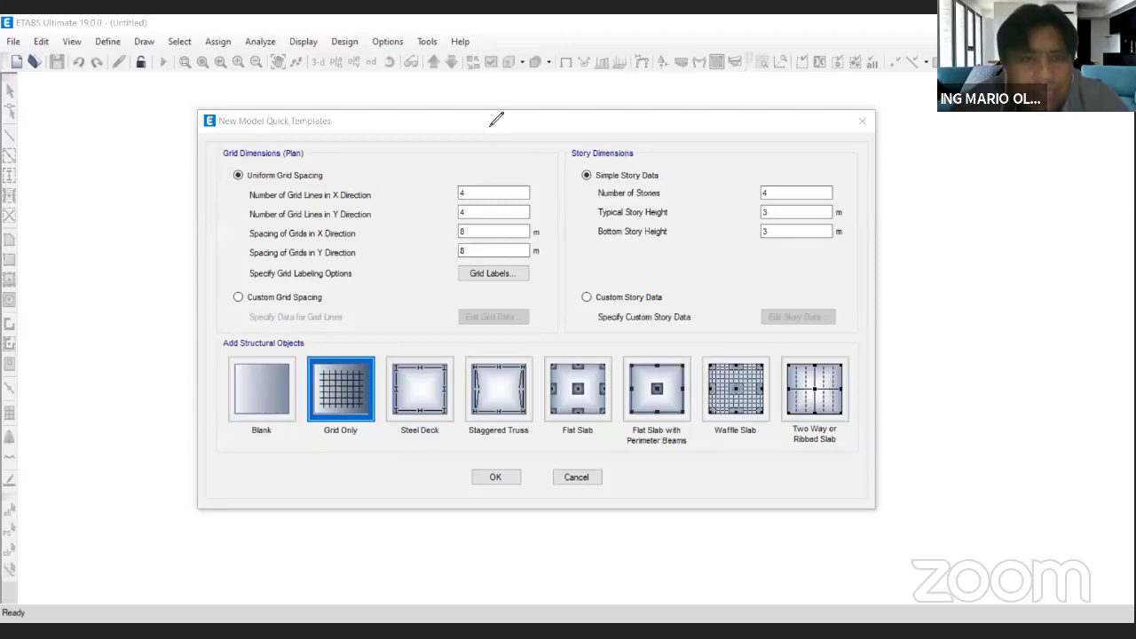
mouse_move(240, 205)
mouse_down()
mouse_move(378, 215)
mouse_move(261, 182)
mouse_move(245, 196)
mouse_move(355, 233)
mouse_move(387, 203)
mouse_move(438, 224)
mouse_move(540, 222)
mouse_move(557, 264)
mouse_move(444, 234)
mouse_move(441, 223)
mouse_up()
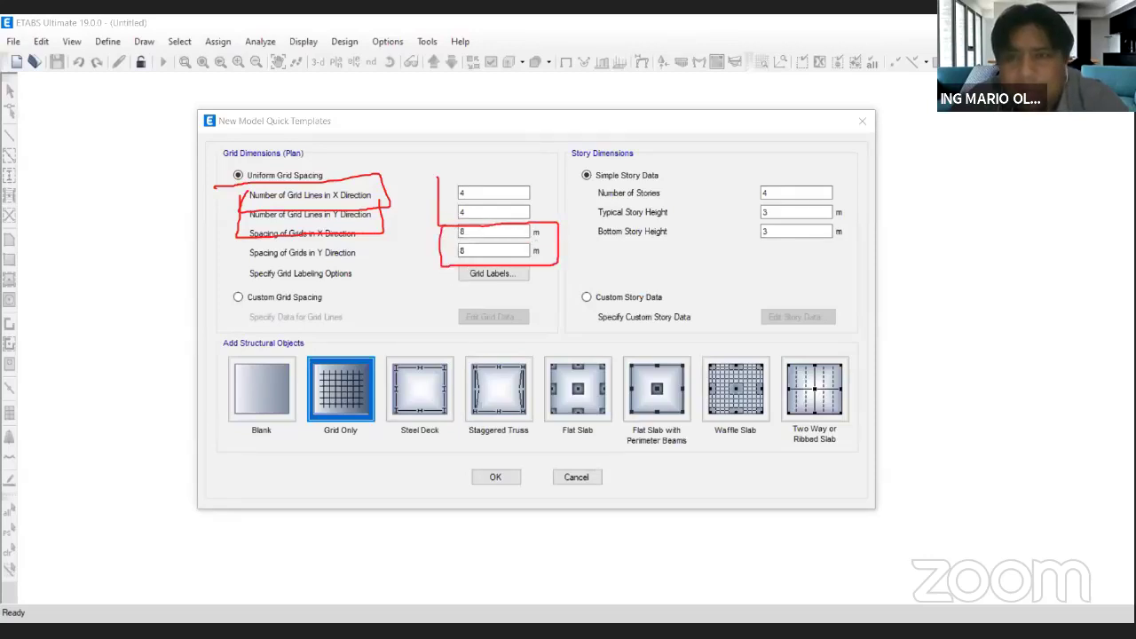
click(521, 91)
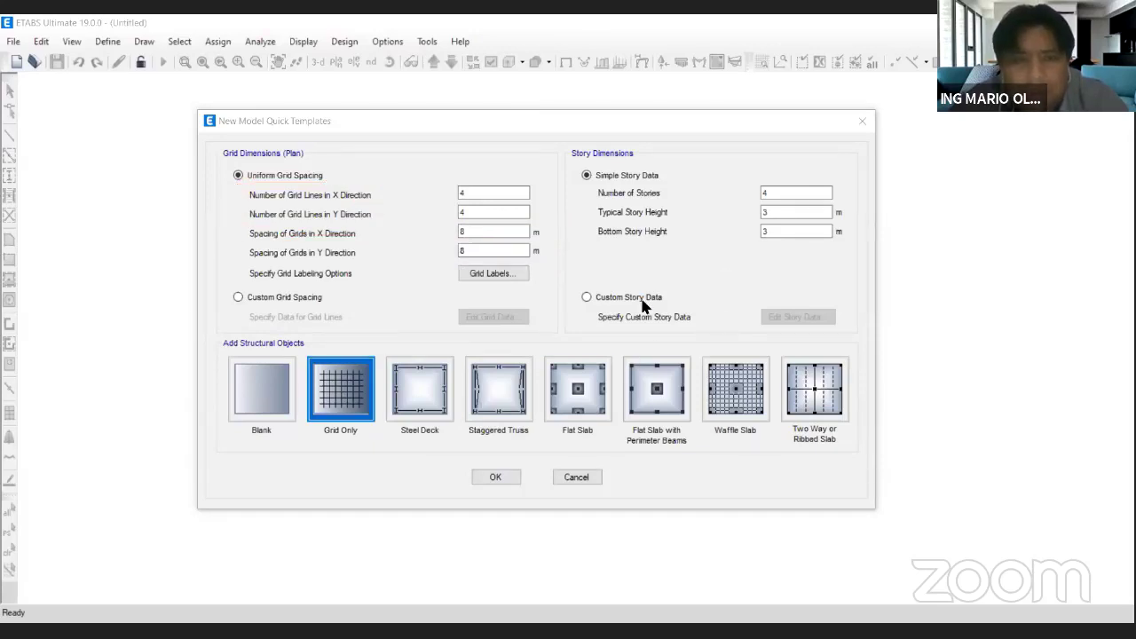
Switch to AutoCAD and trace three vertical and three horizontal axes over the PRIMER PISO plan in red ink, numbering each set 1 to 3.
key(alt+Tab)
scroll(558, 342, down, 1)
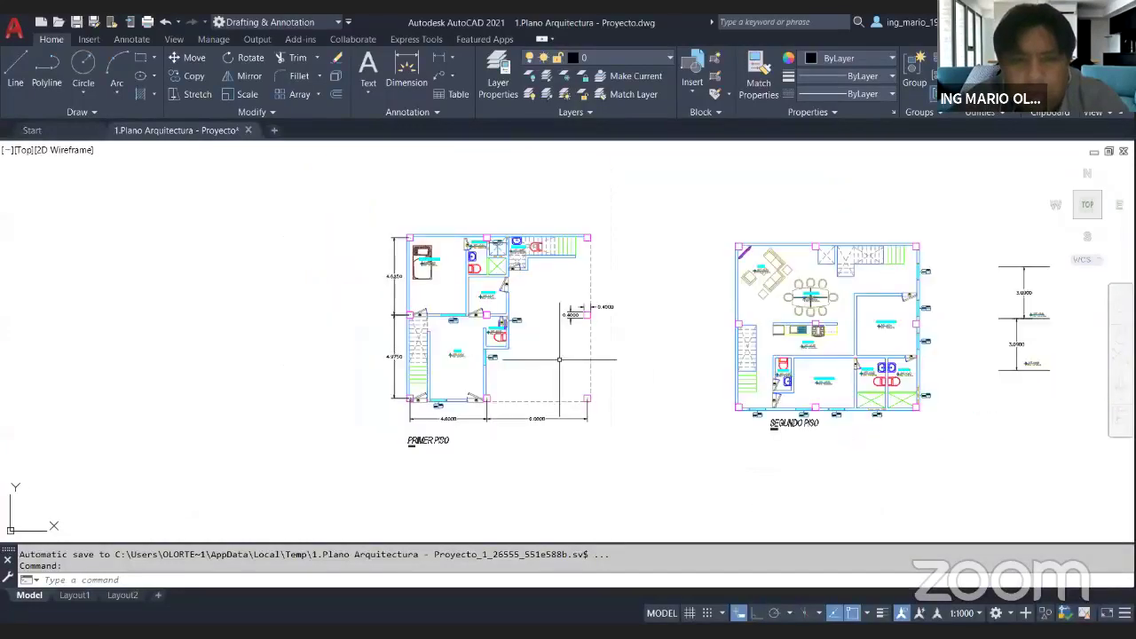
scroll(554, 335, up, 1)
middle_drag(685, 306, 682, 320)
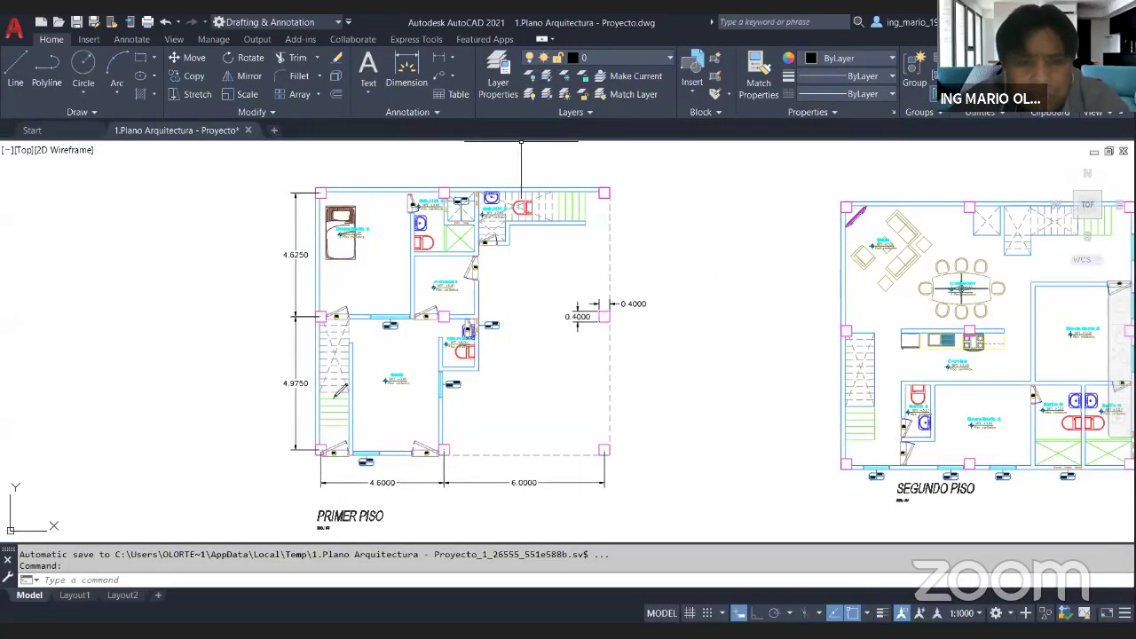
mouse_move(319, 168)
mouse_down()
mouse_move(322, 530)
mouse_move(312, 494)
mouse_move(318, 524)
mouse_move(301, 529)
mouse_up()
mouse_move(441, 160)
mouse_down()
mouse_move(439, 508)
mouse_move(458, 486)
mouse_move(484, 511)
mouse_move(460, 484)
mouse_up()
mouse_move(607, 171)
mouse_down()
mouse_move(617, 513)
mouse_move(596, 524)
mouse_move(619, 488)
mouse_move(599, 485)
mouse_up()
mouse_move(684, 444)
mouse_down()
mouse_move(179, 457)
mouse_move(162, 428)
mouse_move(172, 412)
mouse_up()
drag(681, 310, 242, 315)
drag(165, 300, 190, 330)
mouse_move(195, 322)
mouse_down()
mouse_move(151, 306)
mouse_move(181, 283)
mouse_up()
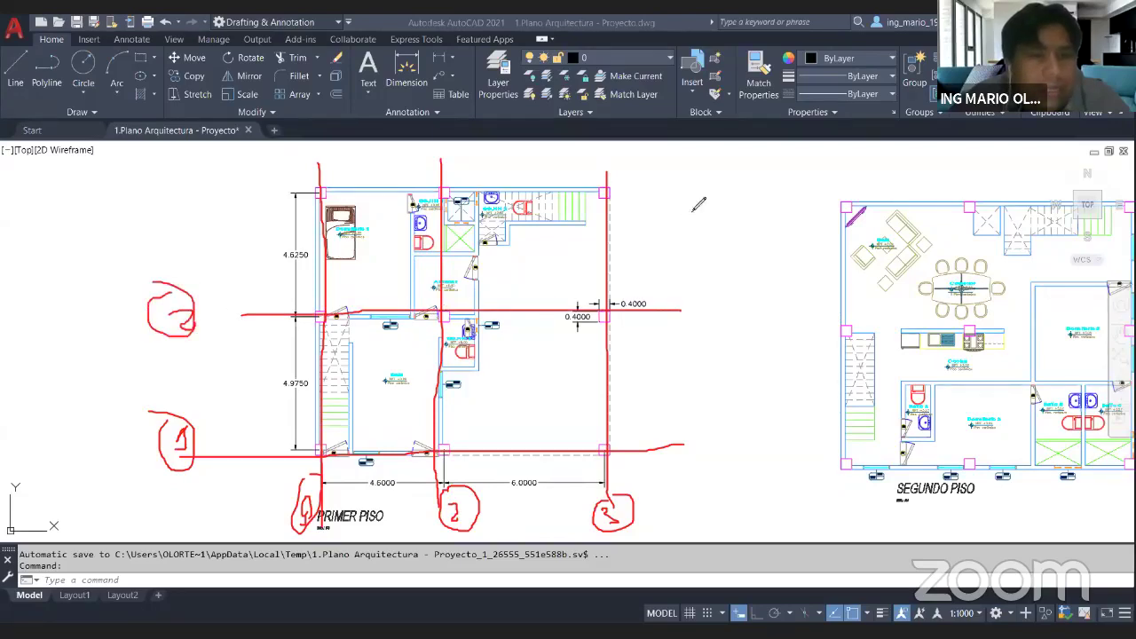
mouse_move(692, 190)
mouse_down()
mouse_move(229, 189)
mouse_move(168, 213)
mouse_move(163, 169)
mouse_move(177, 167)
mouse_up()
Sketch a red X-Y coordinate system beside the PRIMER PISO plan and label both axes.
mouse_move(56, 289)
mouse_down()
mouse_move(43, 413)
mouse_move(112, 382)
mouse_move(127, 397)
mouse_move(113, 351)
mouse_up()
mouse_move(106, 366)
mouse_down()
mouse_move(122, 366)
mouse_move(64, 413)
mouse_move(90, 415)
mouse_up()
mouse_move(35, 297)
mouse_down()
mouse_move(44, 321)
mouse_move(66, 300)
mouse_move(58, 318)
mouse_up()
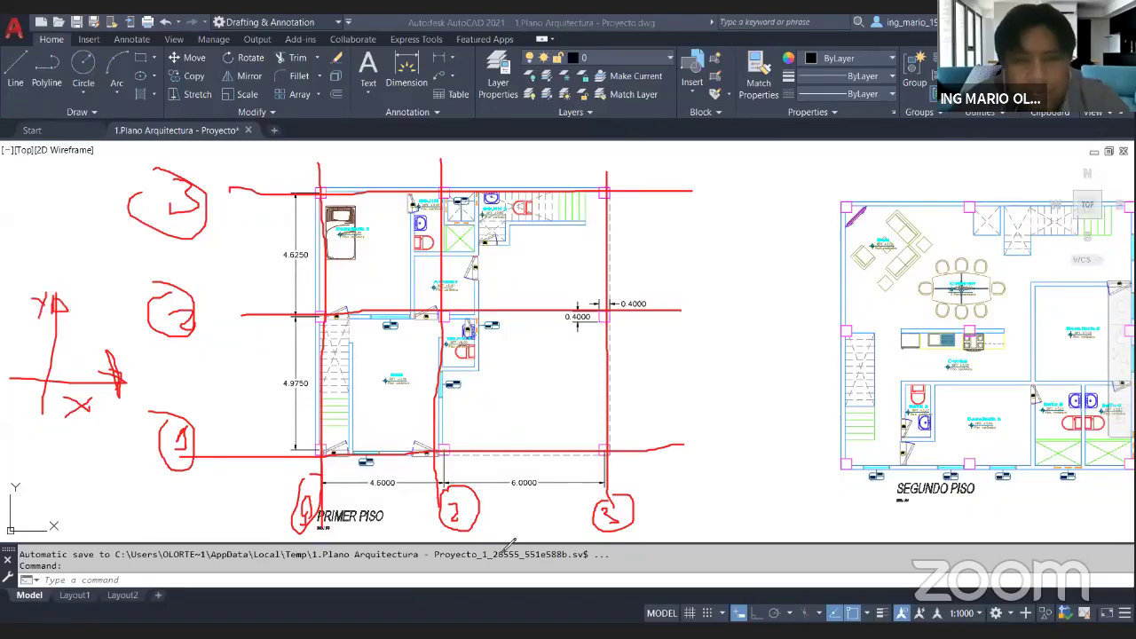
Circle the 6.0000, 4.6000, 4.9750 and 4.6250 axis spacings of the PRIMER PISO plan in red ink.
mouse_move(499, 491)
mouse_down()
mouse_move(530, 499)
mouse_move(493, 477)
mouse_up()
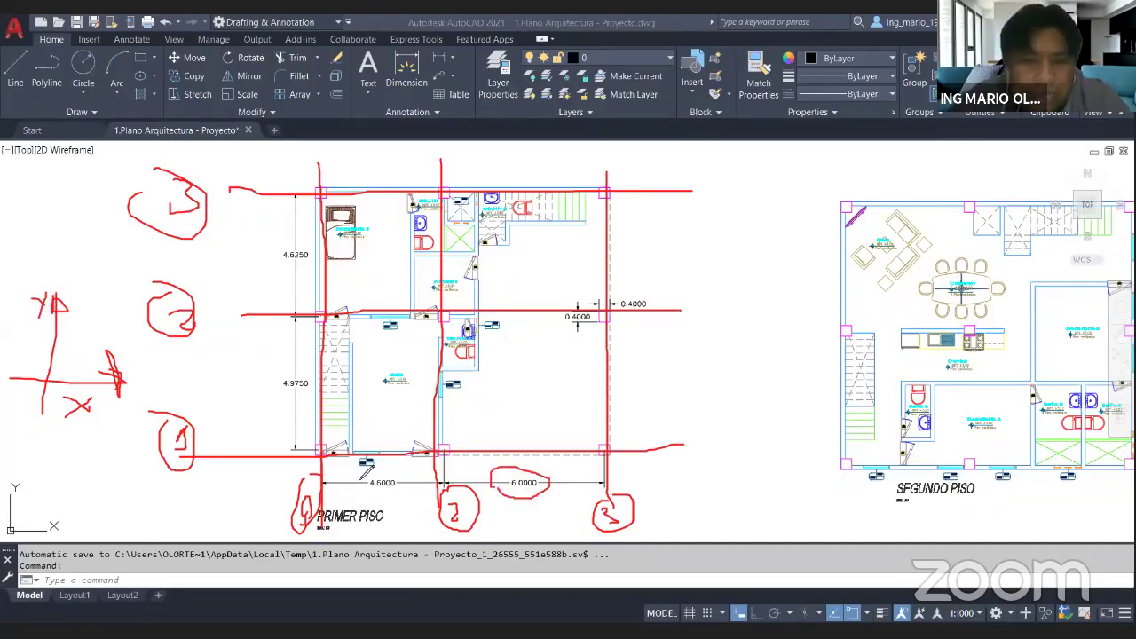
drag(401, 470, 407, 489)
mouse_move(314, 377)
mouse_down()
mouse_move(296, 401)
mouse_move(307, 376)
mouse_up()
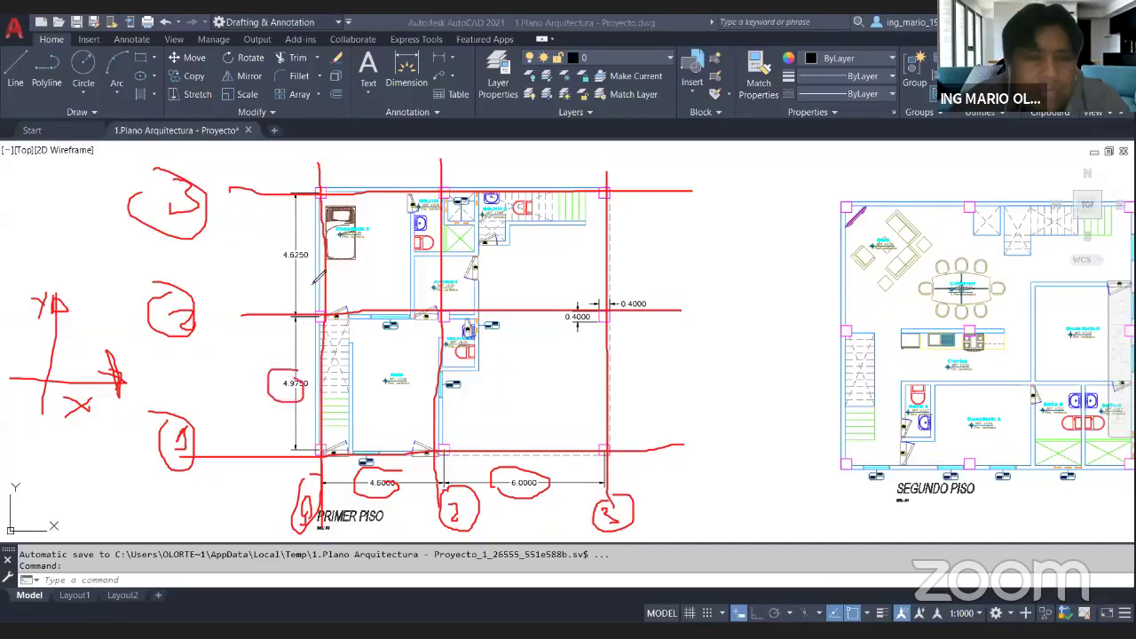
mouse_move(308, 247)
mouse_down()
mouse_move(278, 248)
mouse_move(311, 256)
mouse_up()
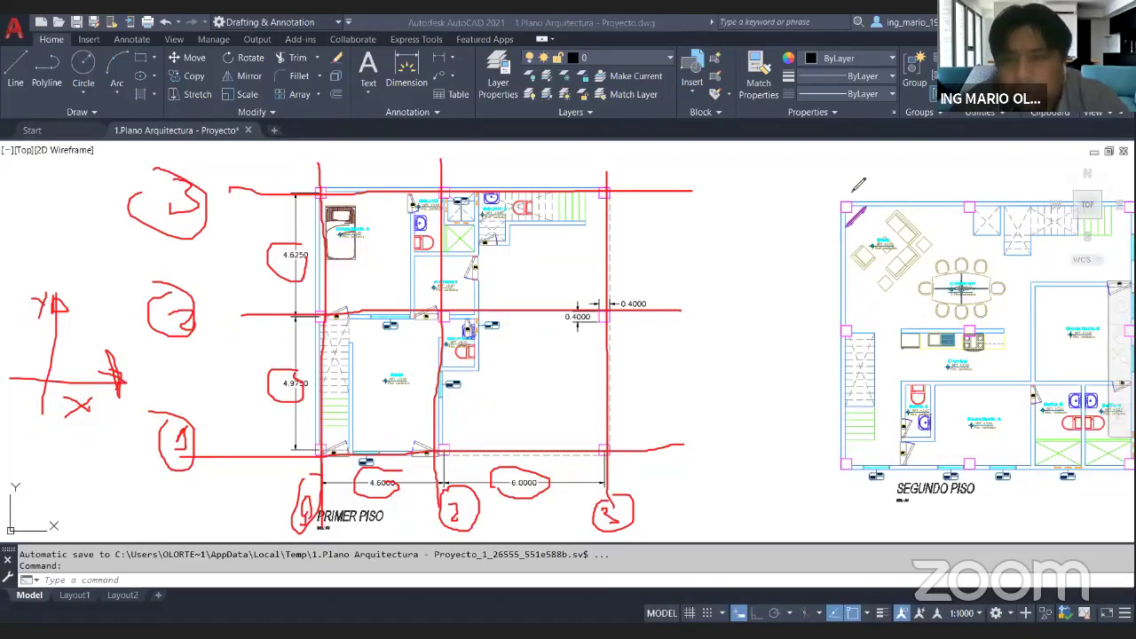
Trace the first two vertical axes over the SEGUNDO PISO plan in red ink, and clear all the ink.
drag(847, 179, 851, 466)
drag(972, 179, 975, 513)
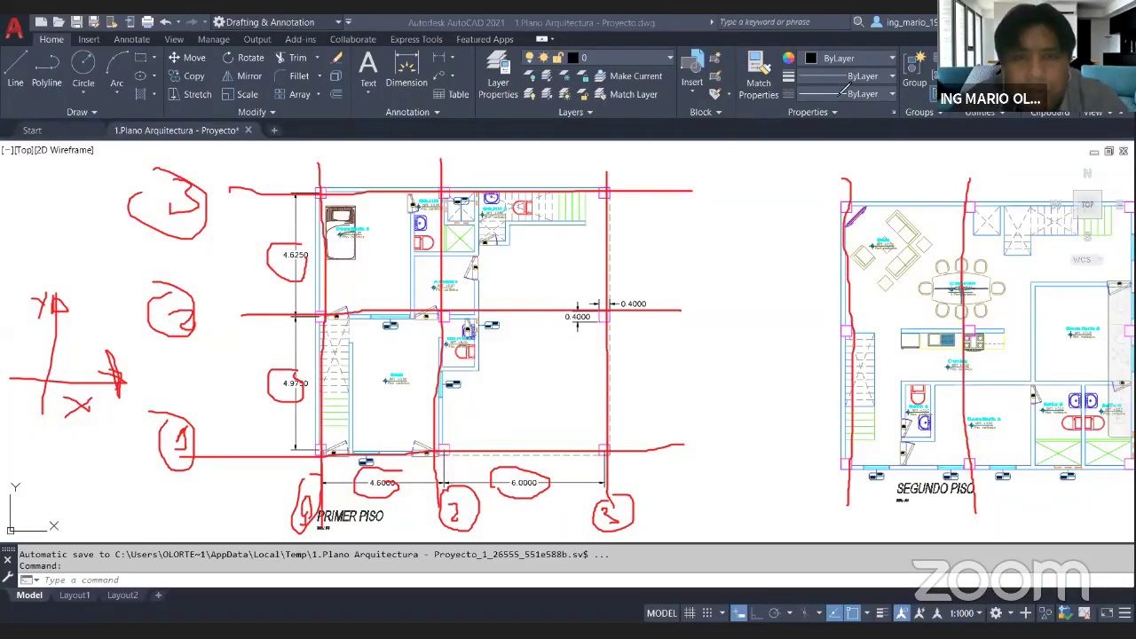
key(Escape)
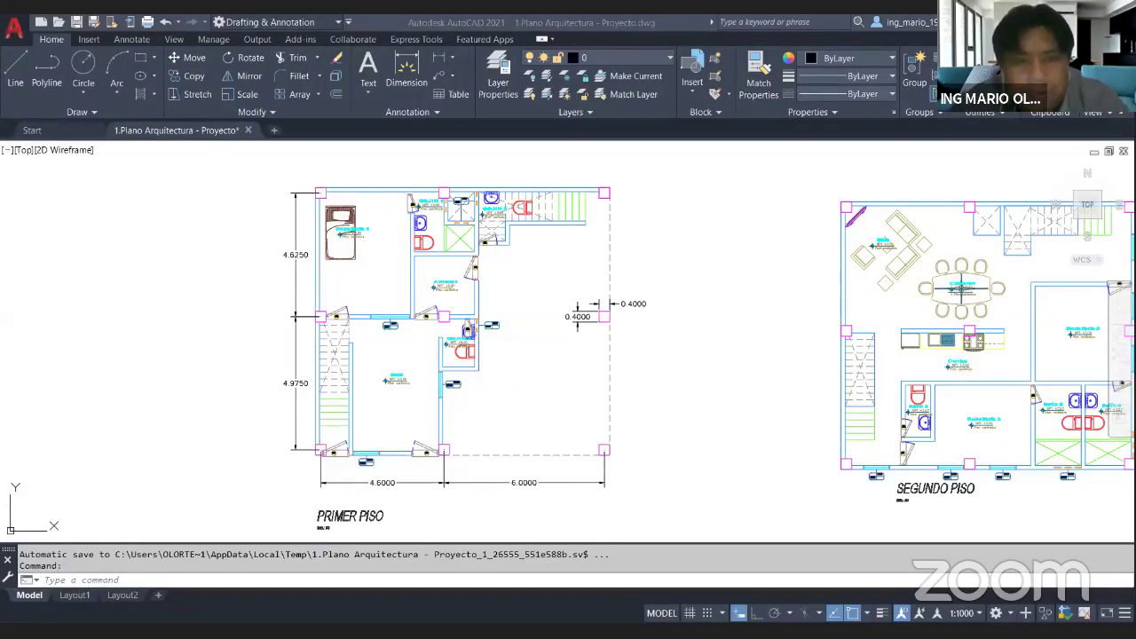
Switch to ETABS and set 3 grid lines in both the X and Y directions and 2 stories.
key(alt+Tab)
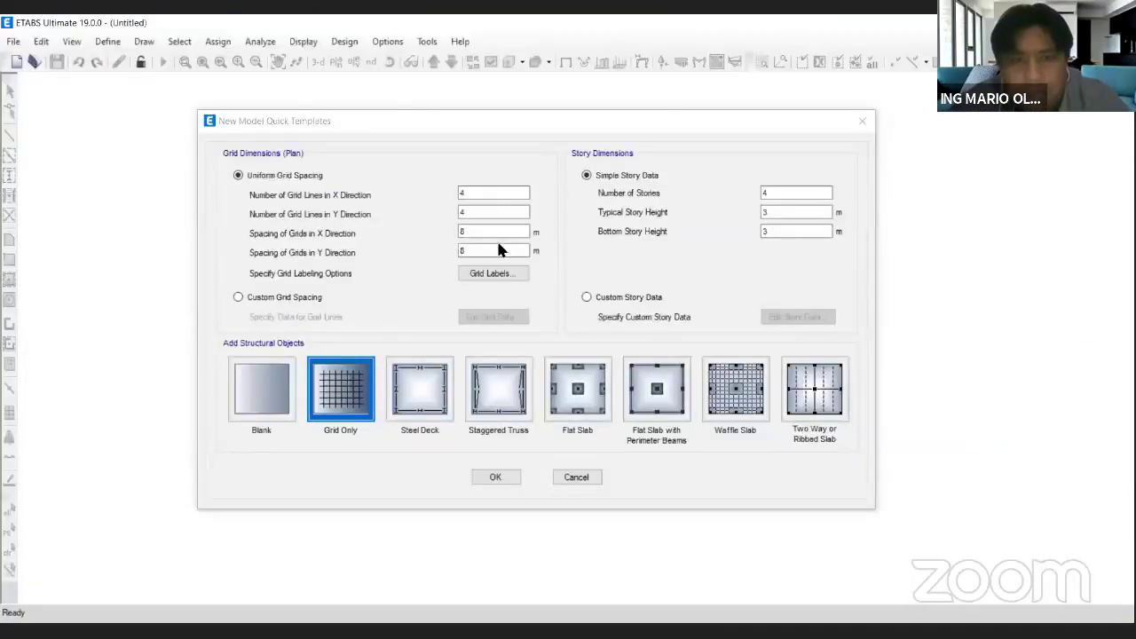
click(506, 189)
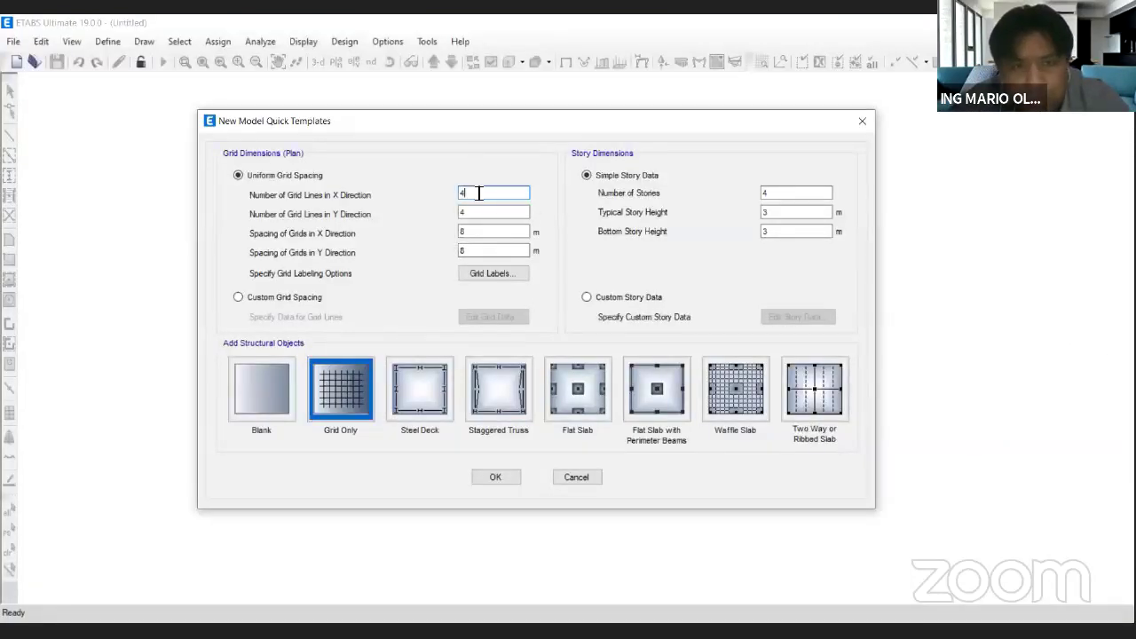
key(BackSpace)
text(5)
key(Tab)
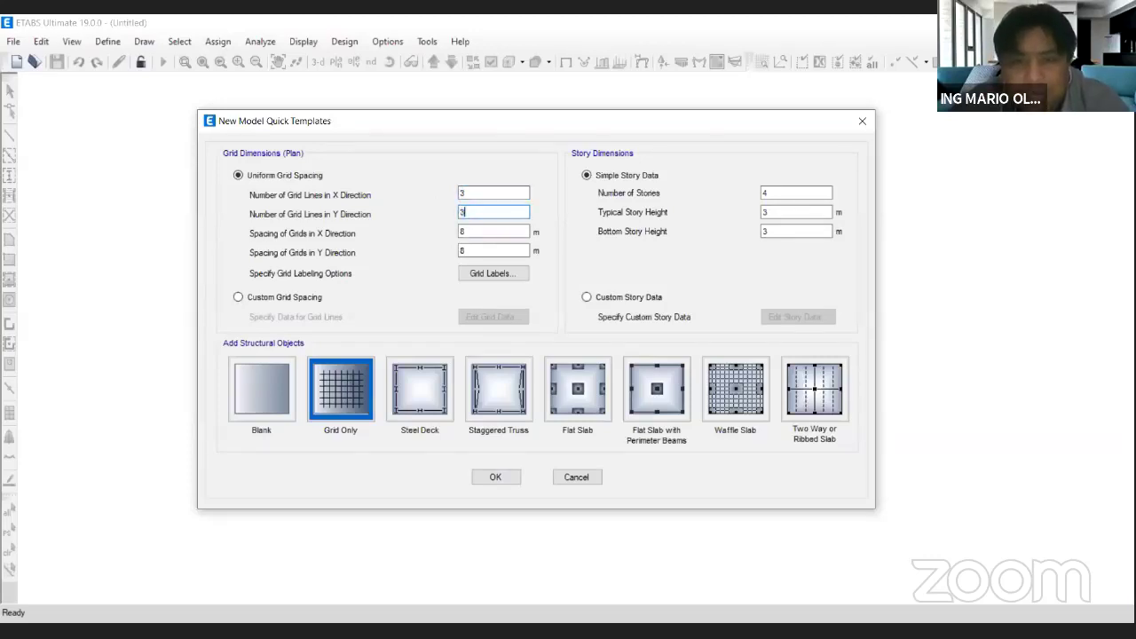
click(781, 193)
text(2)
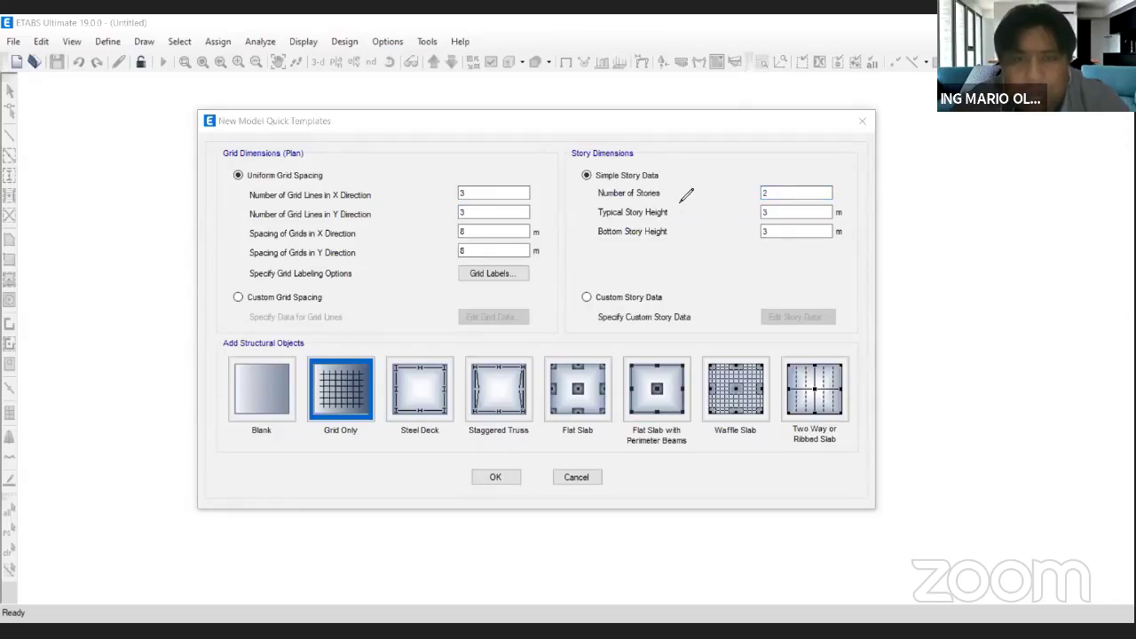
Mark the number of stories, then the typical and bottom story heights in red ink, clearing the ink after each.
mouse_move(726, 196)
mouse_down()
mouse_move(653, 203)
mouse_move(667, 188)
mouse_up()
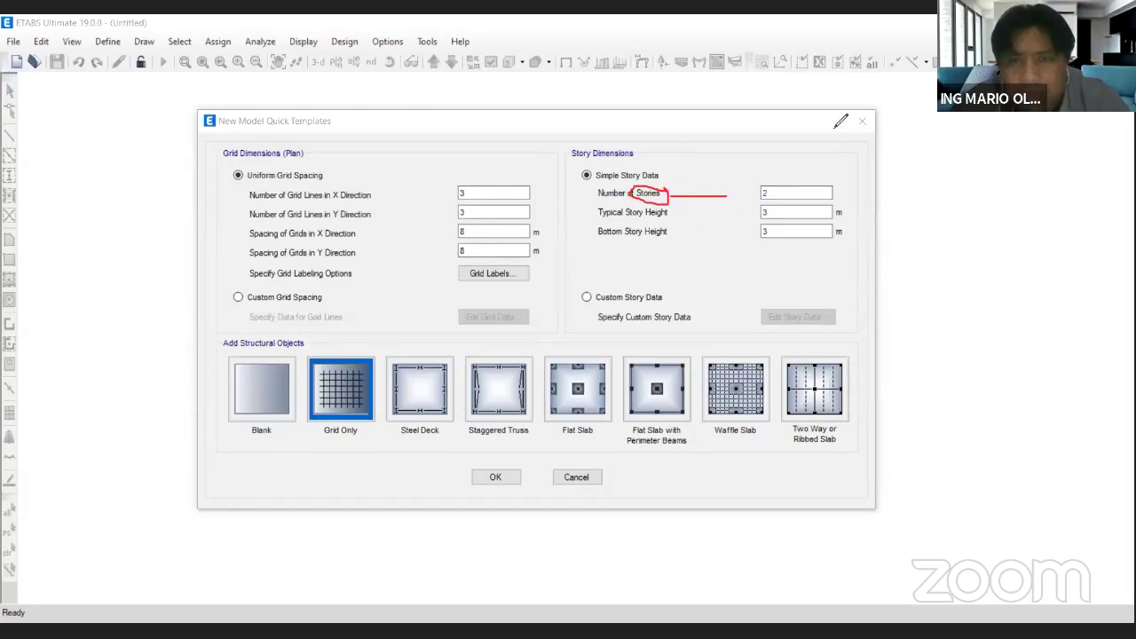
mouse_move(804, 205)
mouse_down()
mouse_move(752, 220)
mouse_move(769, 242)
mouse_move(825, 208)
mouse_up()
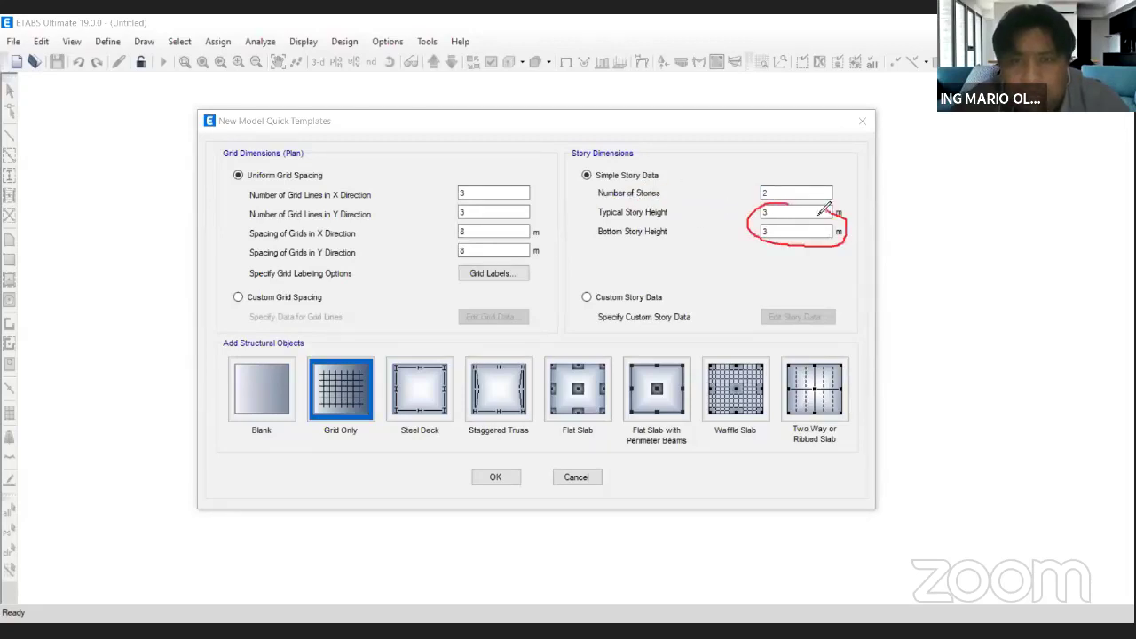
key(Escape)
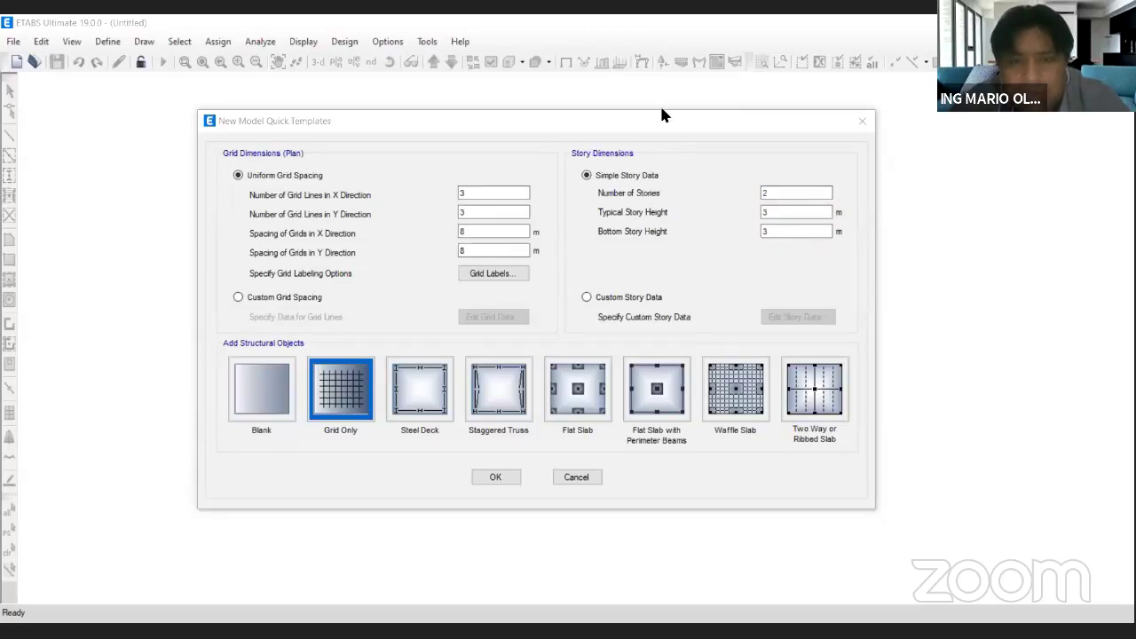
Switch to AutoCAD and examine the two floor-to-floor height dimensions beside the SEGUNDO PISO plan.
key(alt+Tab)
scroll(813, 328, up, 7)
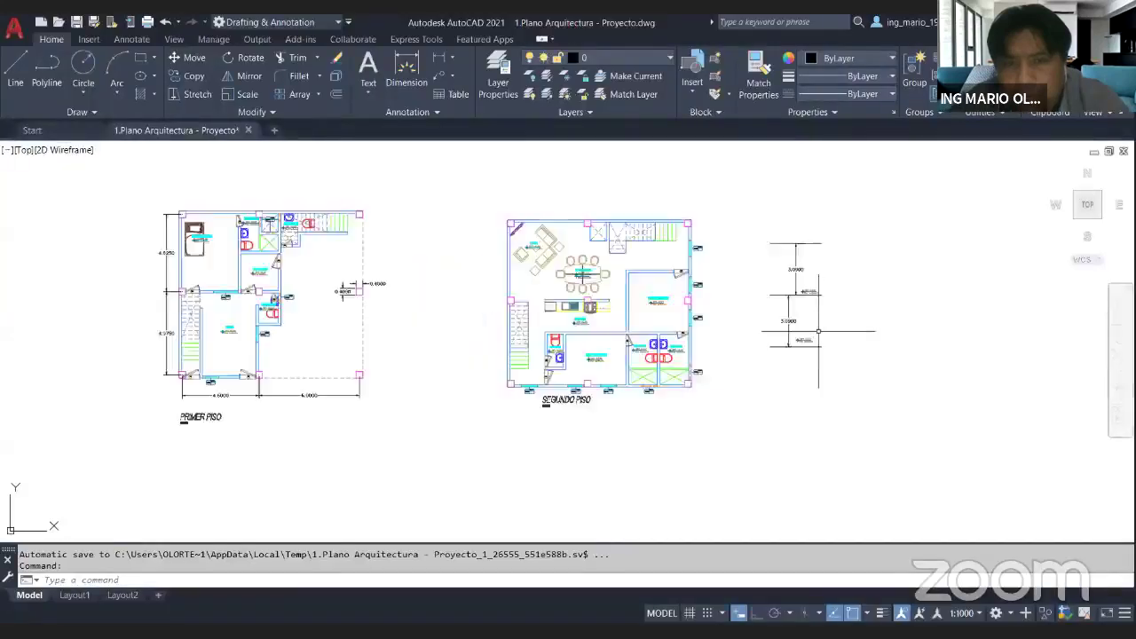
middle_drag(812, 325, 777, 427)
mouse_move(791, 215)
middle_down()
mouse_move(816, 372)
mouse_move(799, 355)
middle_up()
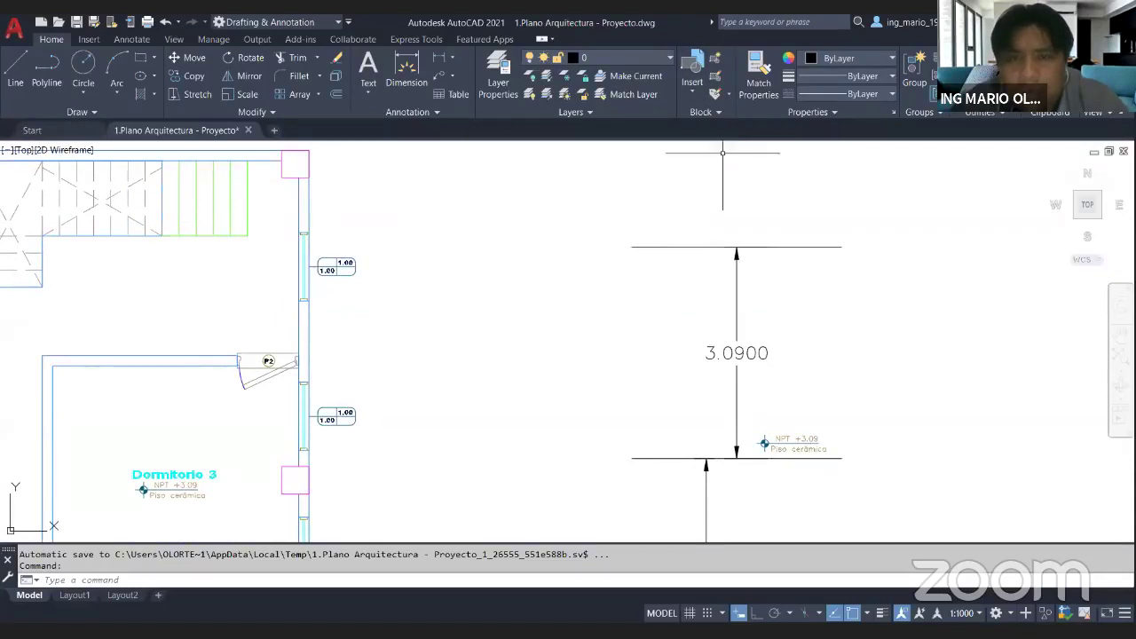
scroll(754, 337, down, 3)
scroll(811, 317, up, 3)
mouse_move(878, 329)
middle_down()
mouse_move(794, 295)
mouse_move(767, 304)
middle_up()
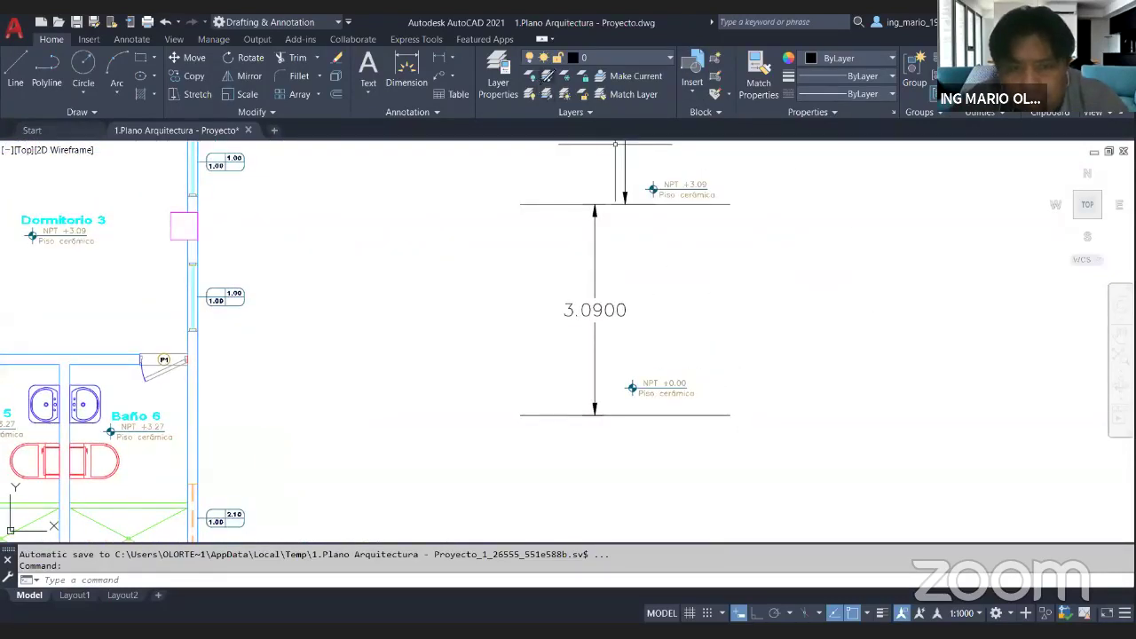
Sketch a footing 1 m below the NPT +0.00 level in red ink, circle 3.0900, write the 4.09 overall height, and clear the ink.
drag(503, 499, 747, 496)
mouse_move(601, 419)
mouse_down()
mouse_move(595, 486)
mouse_move(572, 496)
mouse_move(652, 496)
mouse_move(658, 518)
mouse_move(547, 523)
mouse_up()
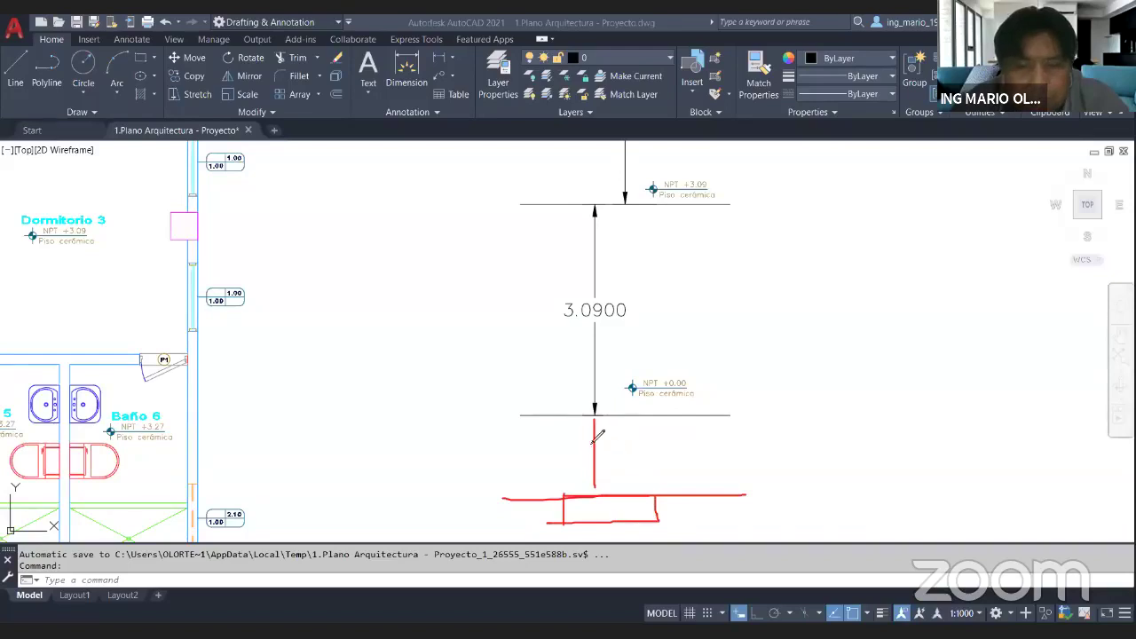
mouse_move(548, 440)
mouse_down()
mouse_move(552, 460)
mouse_move(586, 471)
mouse_up()
mouse_move(627, 290)
mouse_down()
mouse_move(559, 348)
mouse_move(658, 295)
mouse_up()
mouse_move(763, 202)
mouse_down()
mouse_move(834, 202)
mouse_move(797, 493)
mouse_move(810, 496)
mouse_up()
mouse_move(840, 309)
mouse_down()
mouse_move(867, 351)
mouse_move(859, 380)
mouse_up()
click(885, 365)
mouse_move(898, 342)
mouse_down()
mouse_move(948, 345)
mouse_move(951, 382)
mouse_up()
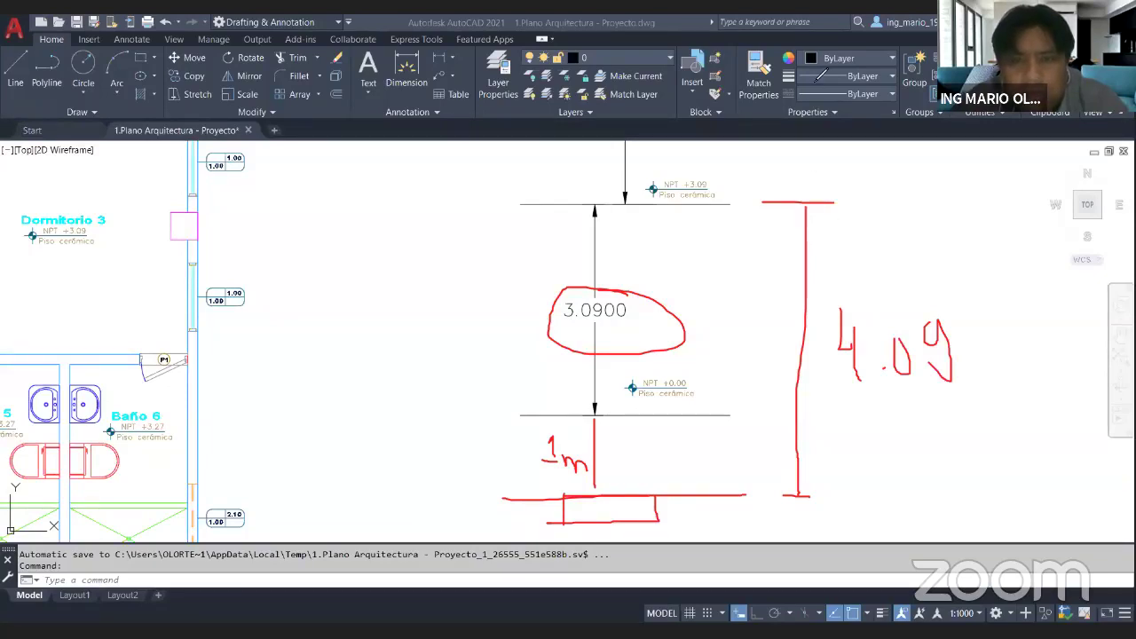
key(Escape)
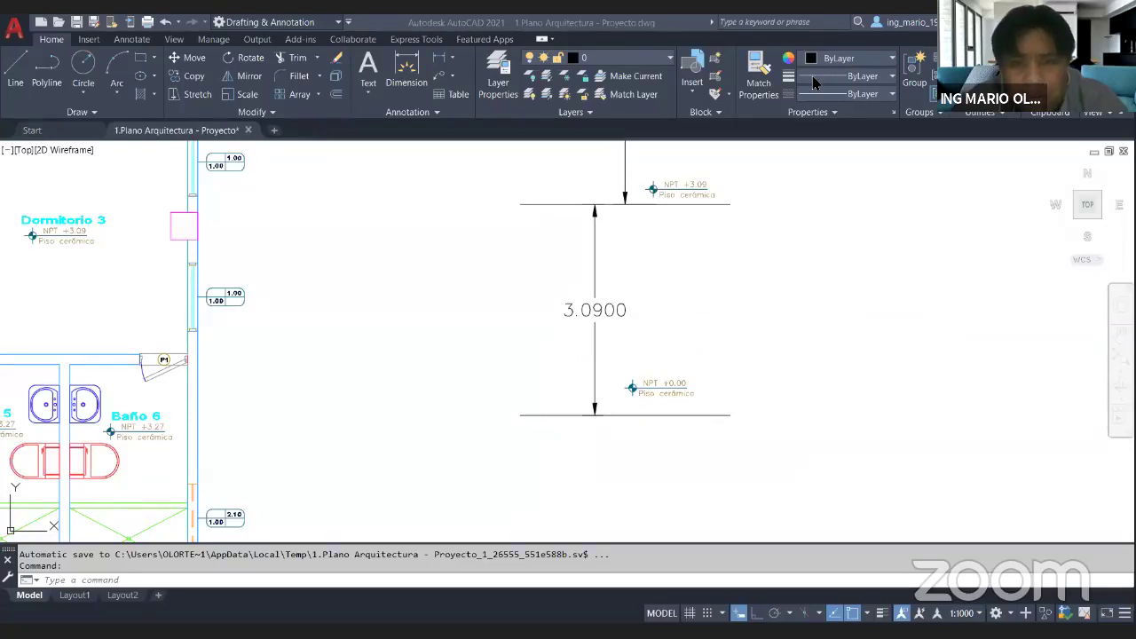
Switch to ETABS, handwrite 4.09 beside the bottom story height and 3.09 beside the typical one in red ink, and clear the ink.
key(alt+Tab)
double_click(794, 232)
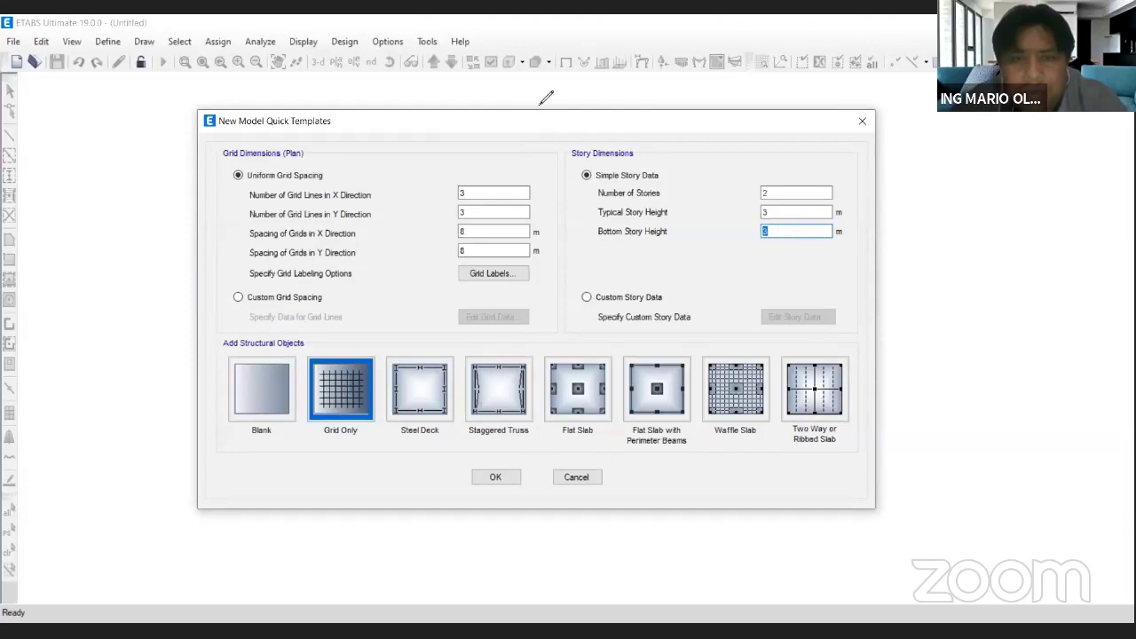
mouse_move(675, 233)
mouse_down()
mouse_move(817, 241)
mouse_move(806, 239)
mouse_move(818, 252)
mouse_up()
mouse_move(677, 211)
mouse_down()
mouse_move(813, 222)
mouse_move(842, 211)
mouse_move(863, 230)
mouse_up()
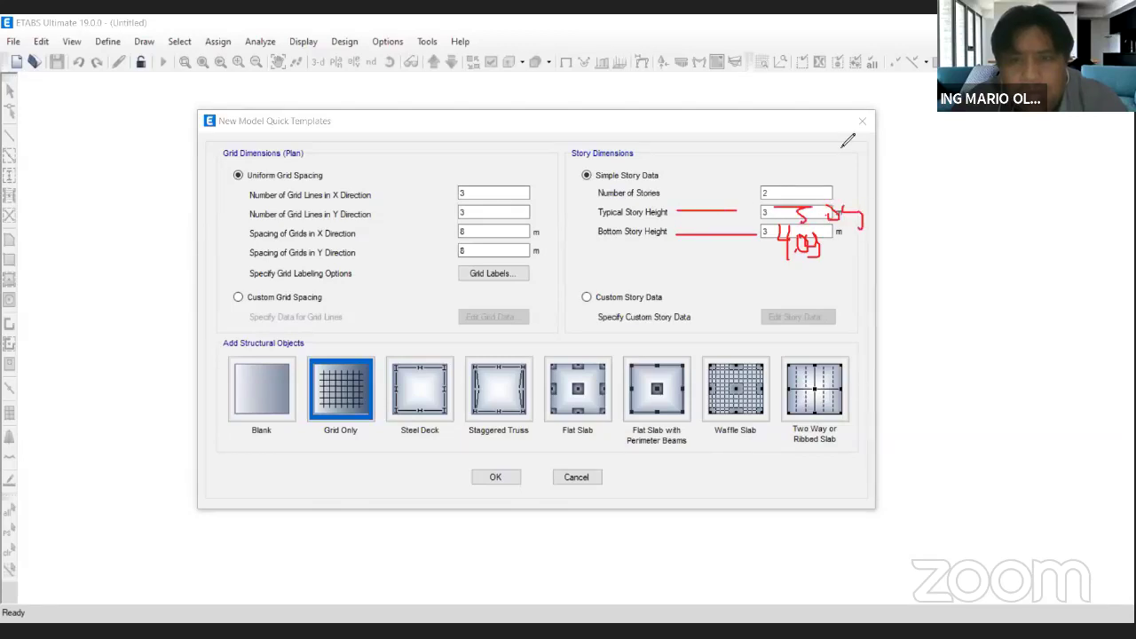
click(519, 86)
Set the bottom story height to 4.09 m and the typical story height to 3.09 m.
click(774, 231)
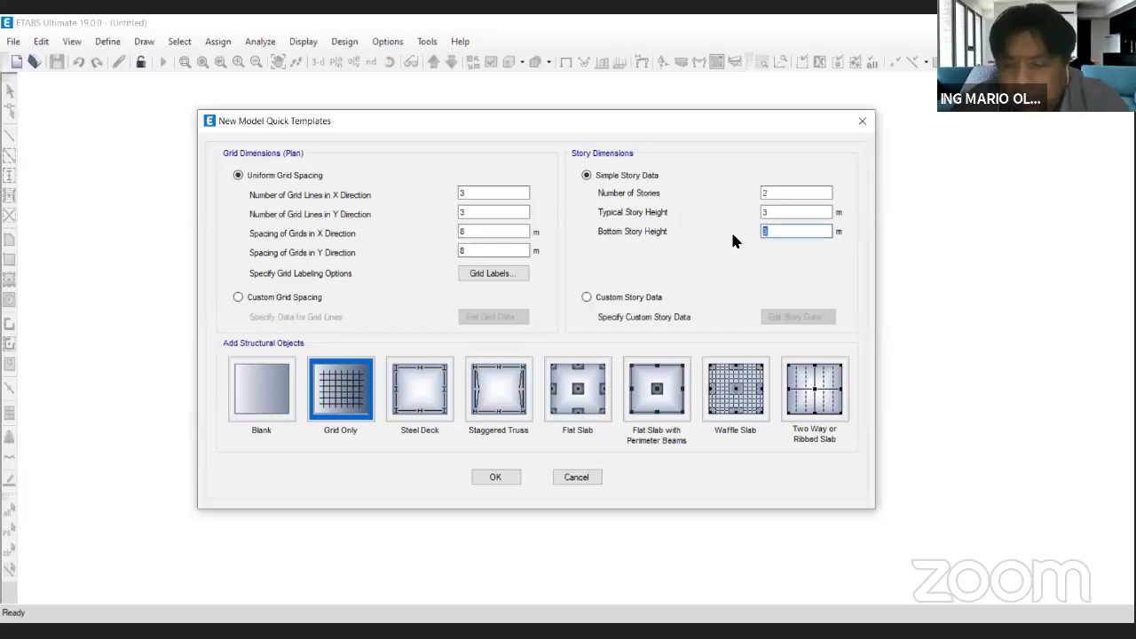
text(4.09)
click(826, 212)
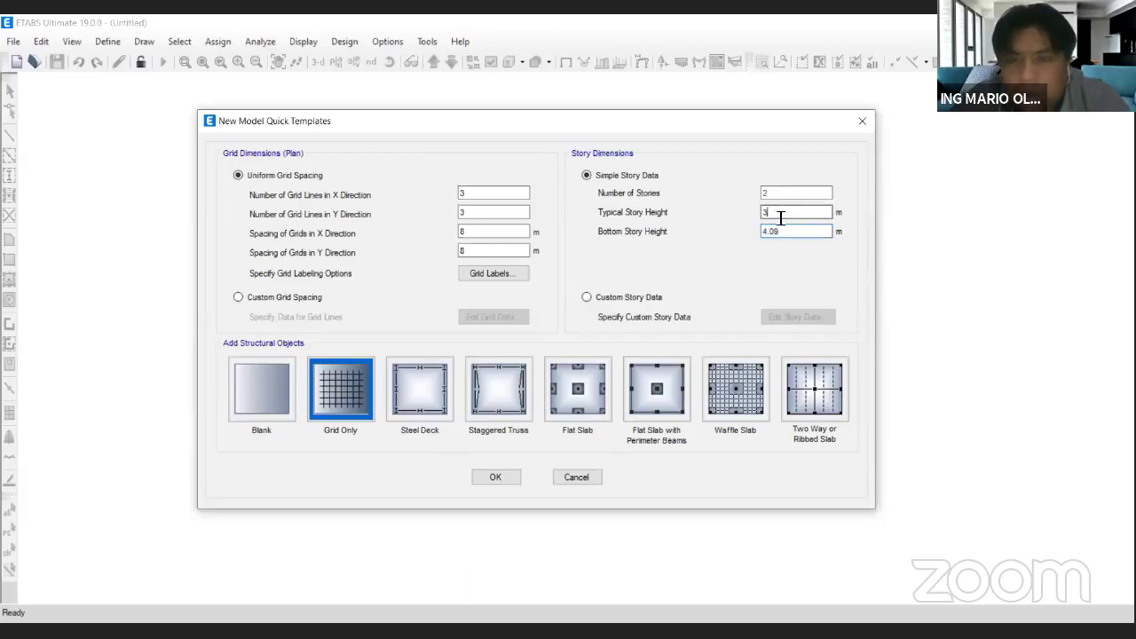
click(666, 101)
Mark the grid line counts, the X and Y spacings and the Custom Grid Spacing option in red ink, and clear the ink.
mouse_move(450, 179)
mouse_down()
mouse_move(474, 225)
mouse_move(408, 185)
mouse_up()
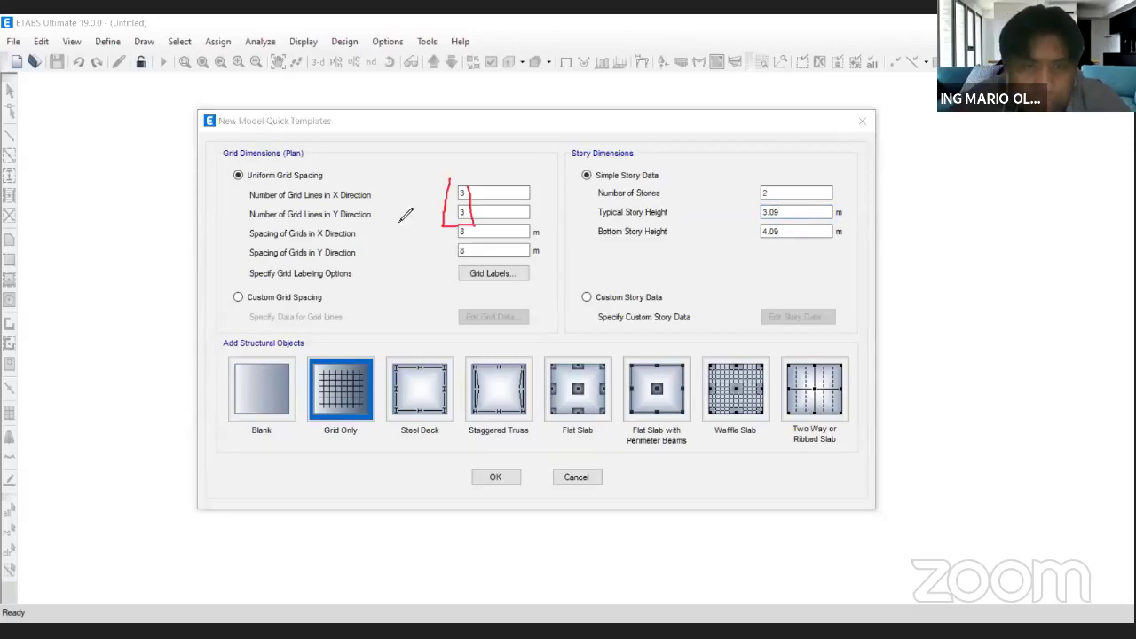
drag(363, 235, 451, 235)
drag(386, 253, 448, 253)
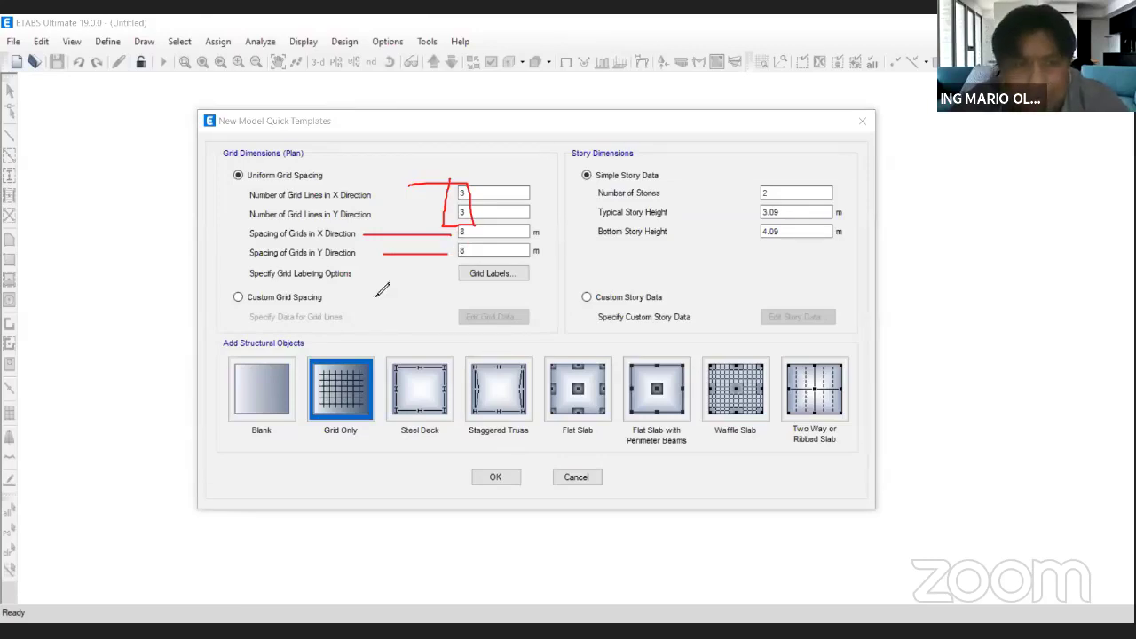
mouse_move(366, 293)
mouse_down()
mouse_move(229, 292)
mouse_move(284, 319)
mouse_move(359, 304)
mouse_up()
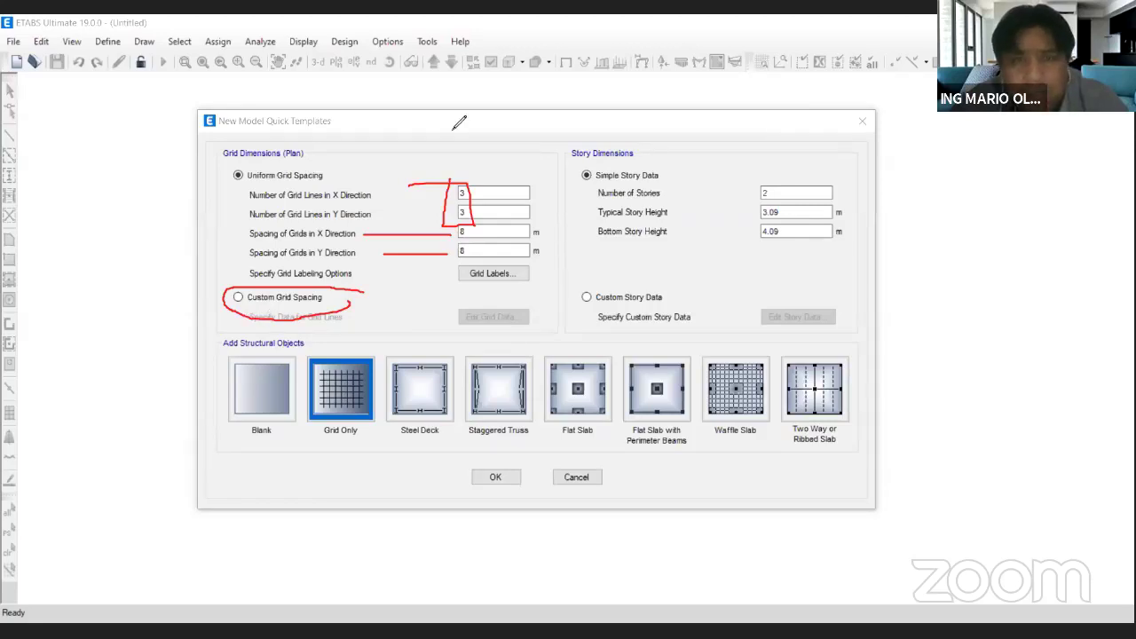
key(Escape)
Choose custom grid spacing, open its grid data for editing and reposition the Grid System Data dialog.
click(284, 301)
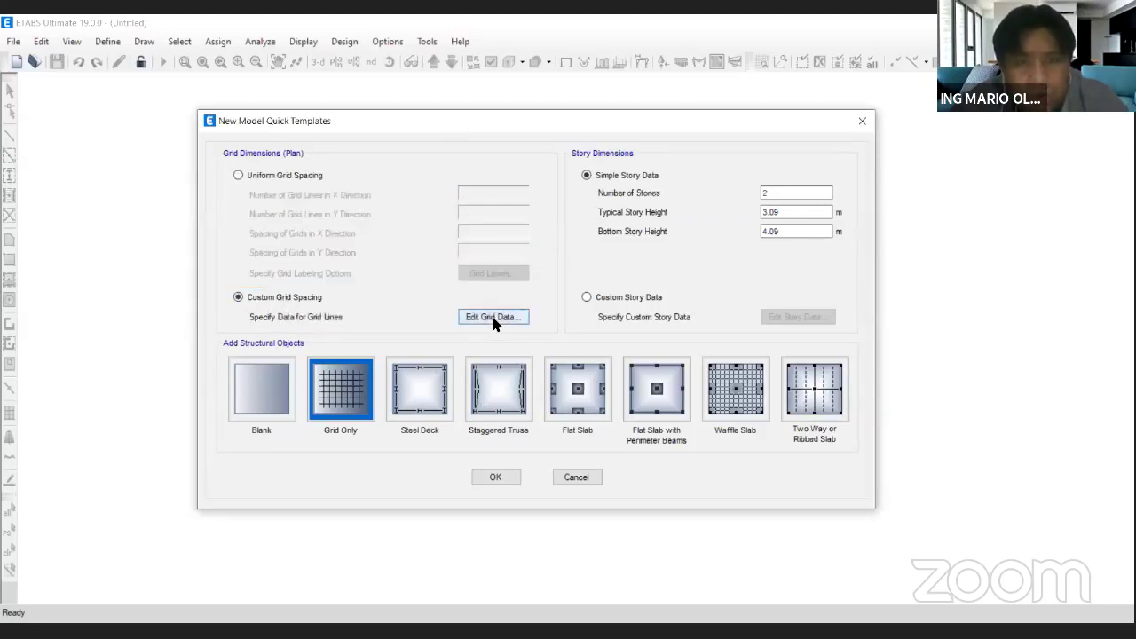
click(494, 318)
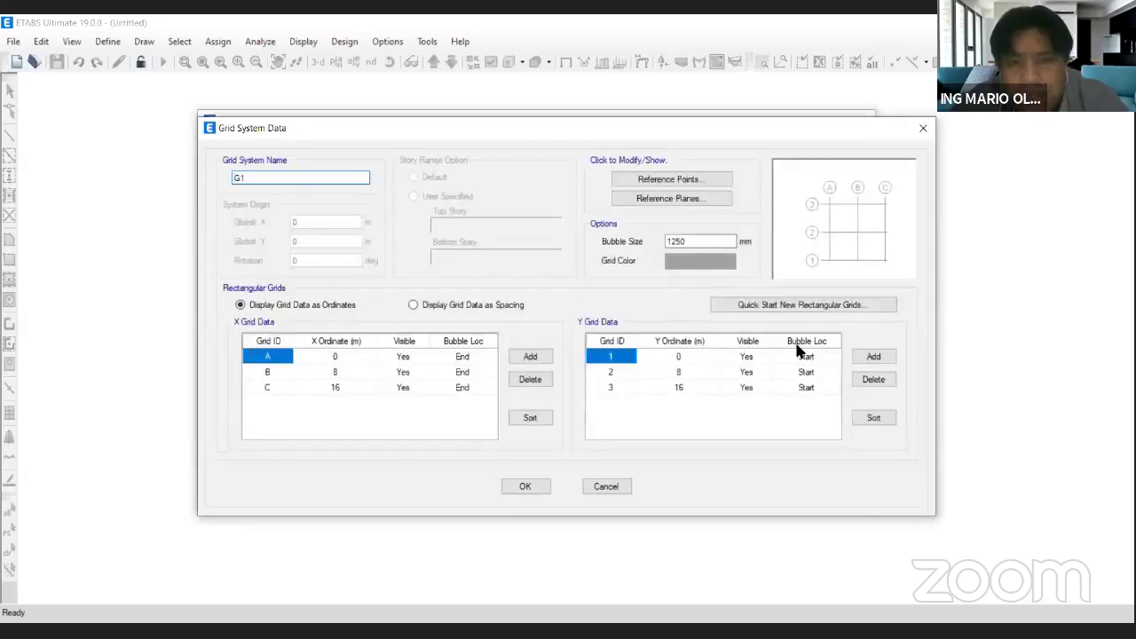
drag(542, 133, 514, 134)
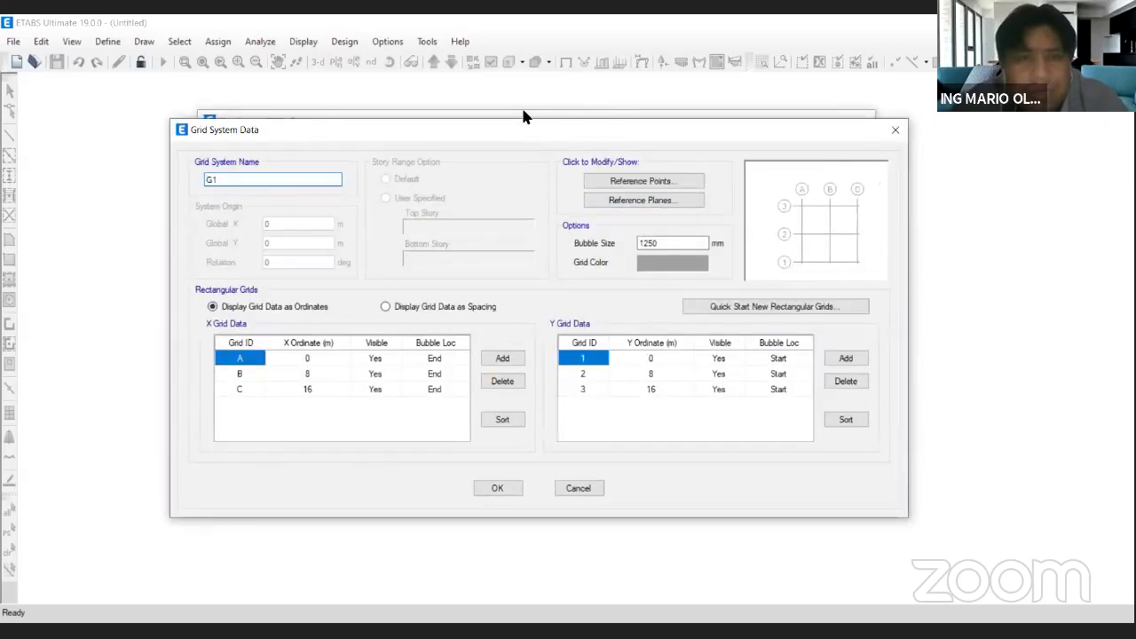
Mark the grid preview and the Display Grid Data as Spacing option in red ink.
mouse_move(767, 176)
mouse_down()
mouse_move(761, 190)
mouse_move(887, 277)
mouse_move(888, 172)
mouse_move(762, 168)
mouse_up()
mouse_move(898, 237)
mouse_down()
mouse_move(933, 234)
mouse_move(954, 259)
mouse_up()
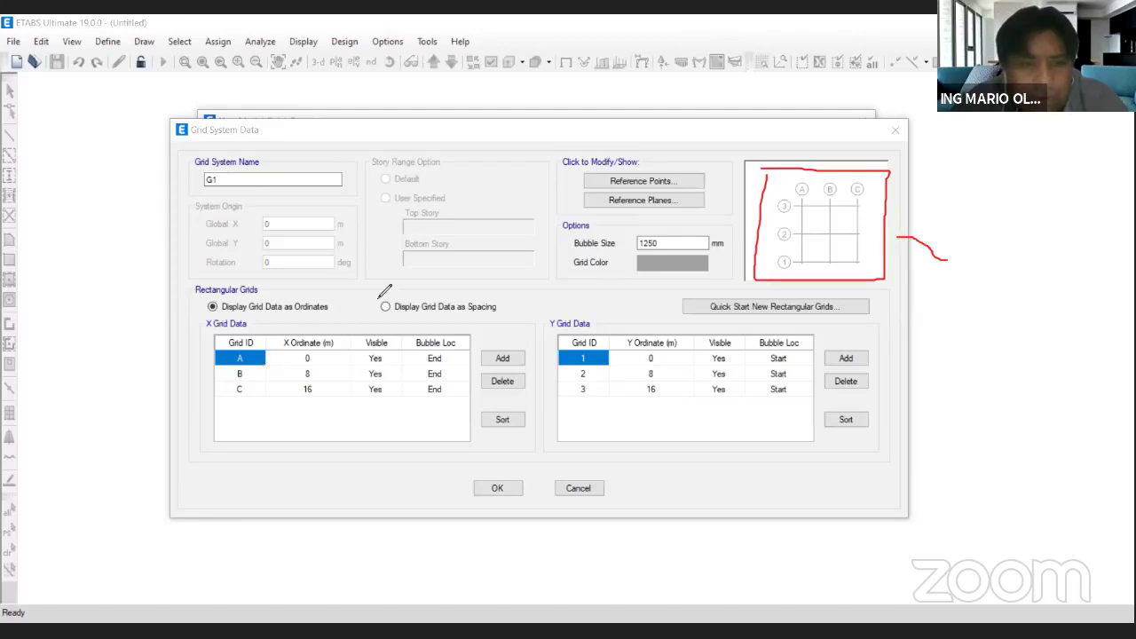
mouse_move(378, 298)
mouse_down()
mouse_move(449, 327)
mouse_move(506, 311)
mouse_move(377, 296)
mouse_up()
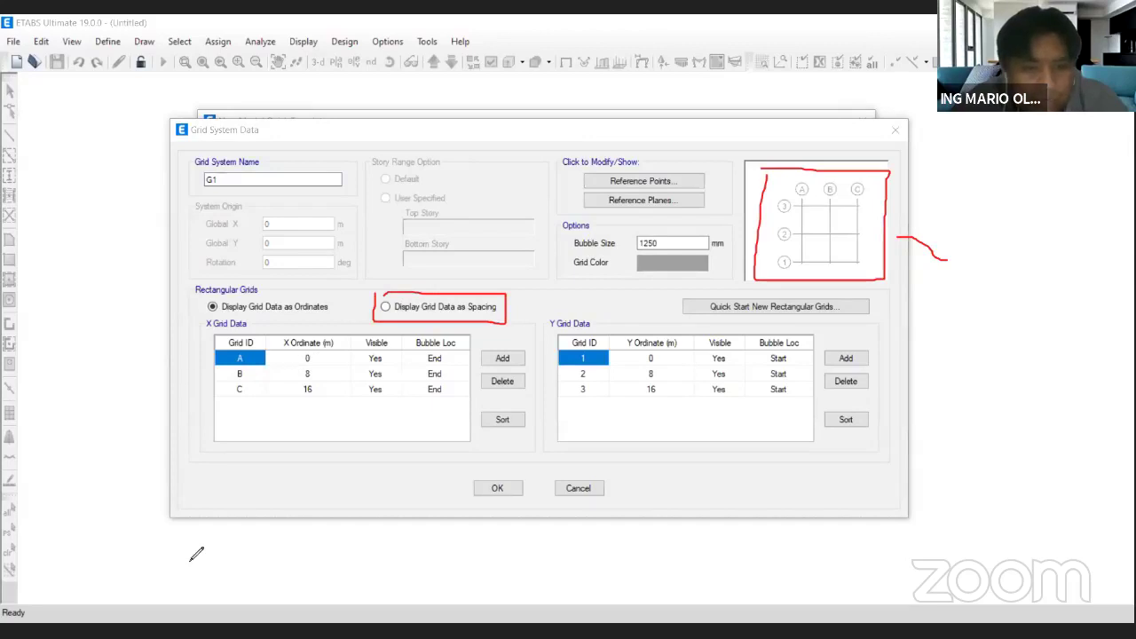
Sketch a red number line marked 0, 8 and 16 with brackets between the marks below the dialog, and clear the ink.
drag(172, 553, 681, 550)
drag(183, 531, 177, 566)
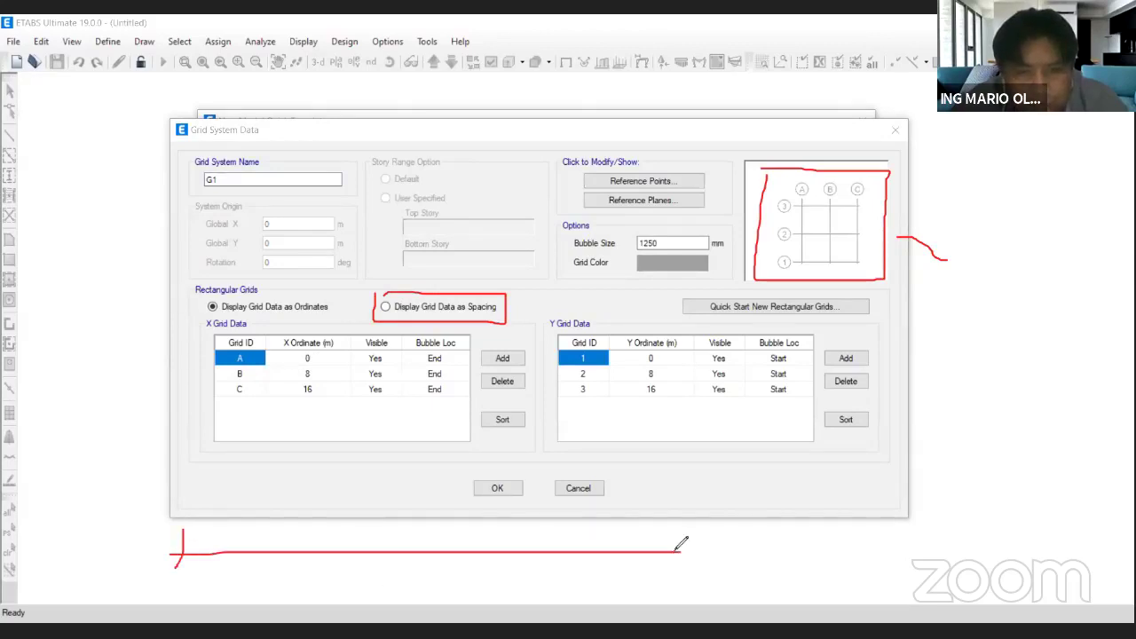
drag(672, 540, 674, 567)
drag(167, 569, 163, 590)
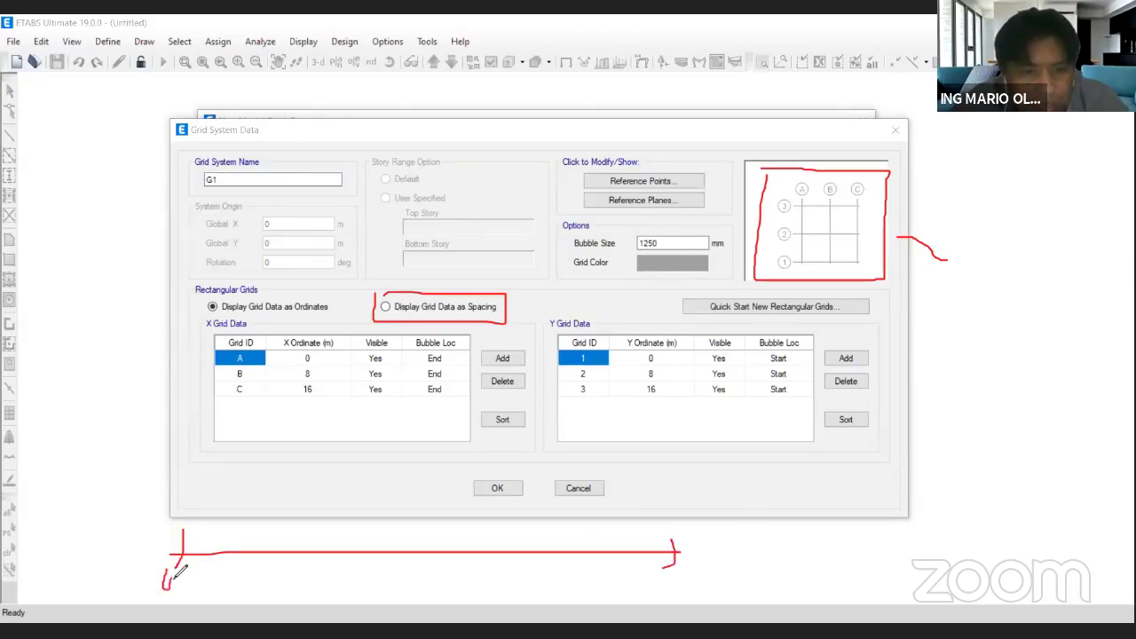
drag(393, 542, 394, 569)
drag(405, 575, 402, 593)
mouse_move(673, 536)
mouse_down()
mouse_move(668, 589)
mouse_move(678, 588)
mouse_up()
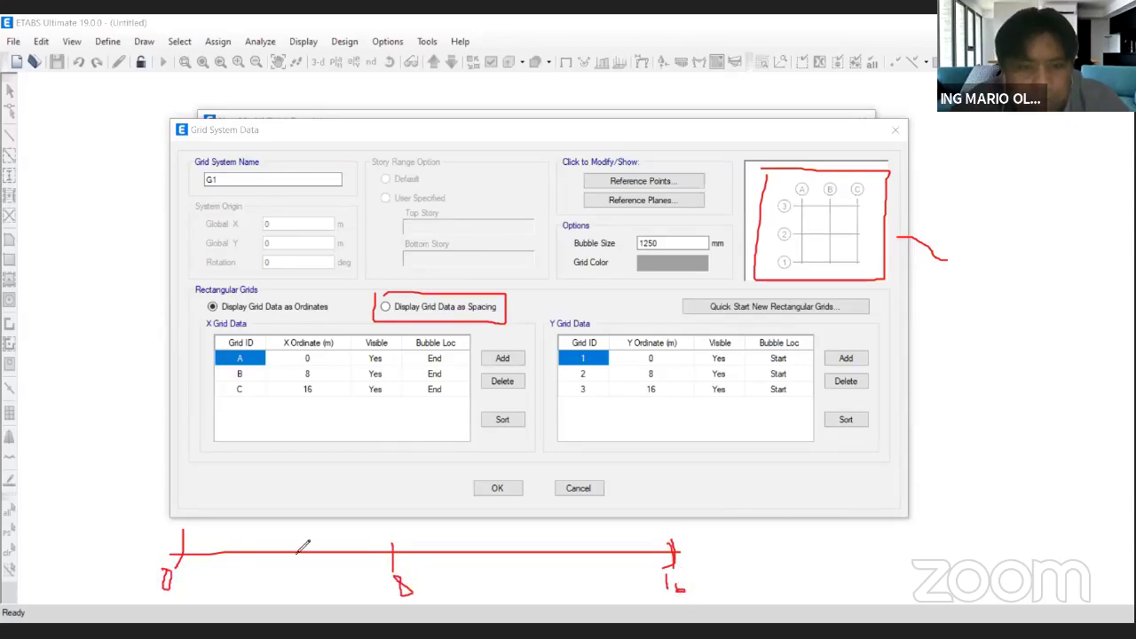
drag(257, 561, 258, 587)
drag(331, 561, 334, 587)
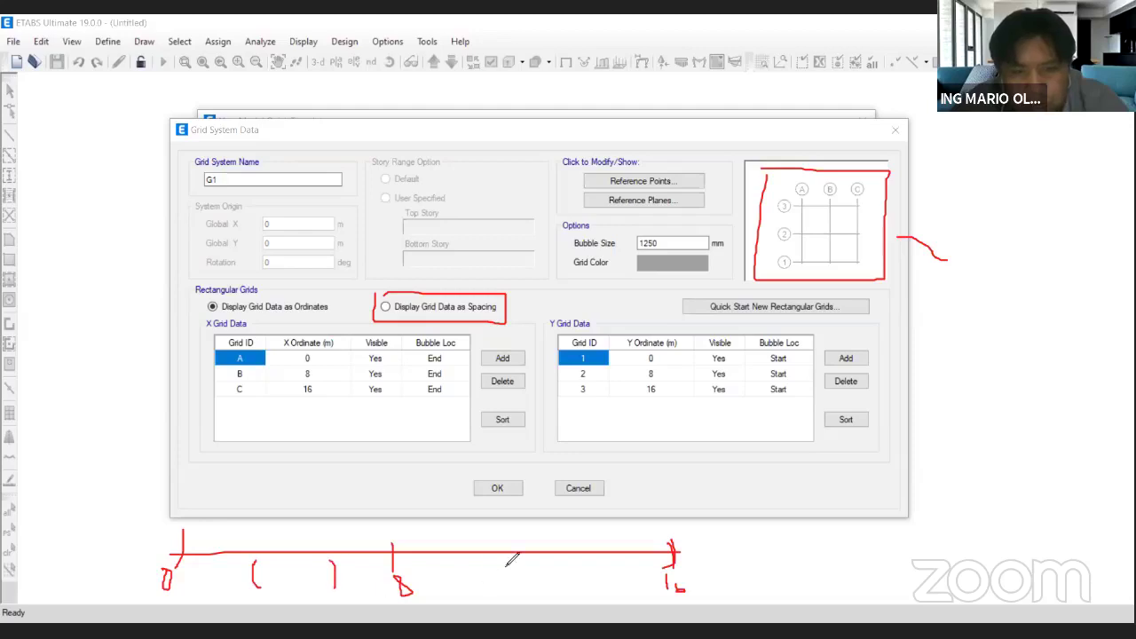
drag(505, 561, 504, 592)
drag(593, 569, 596, 597)
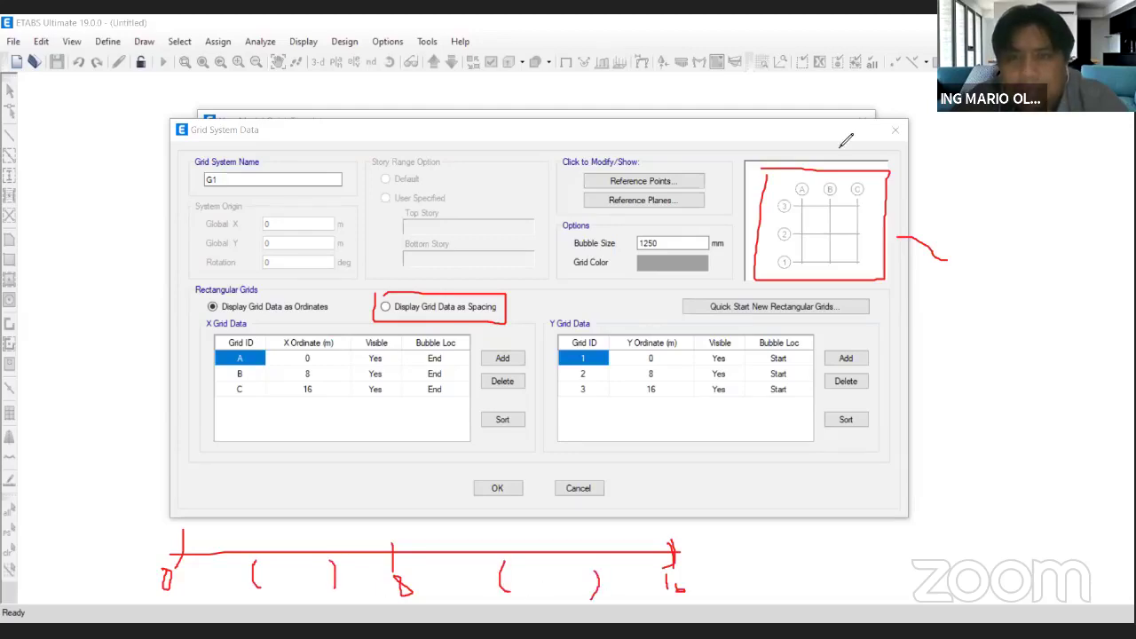
key(Escape)
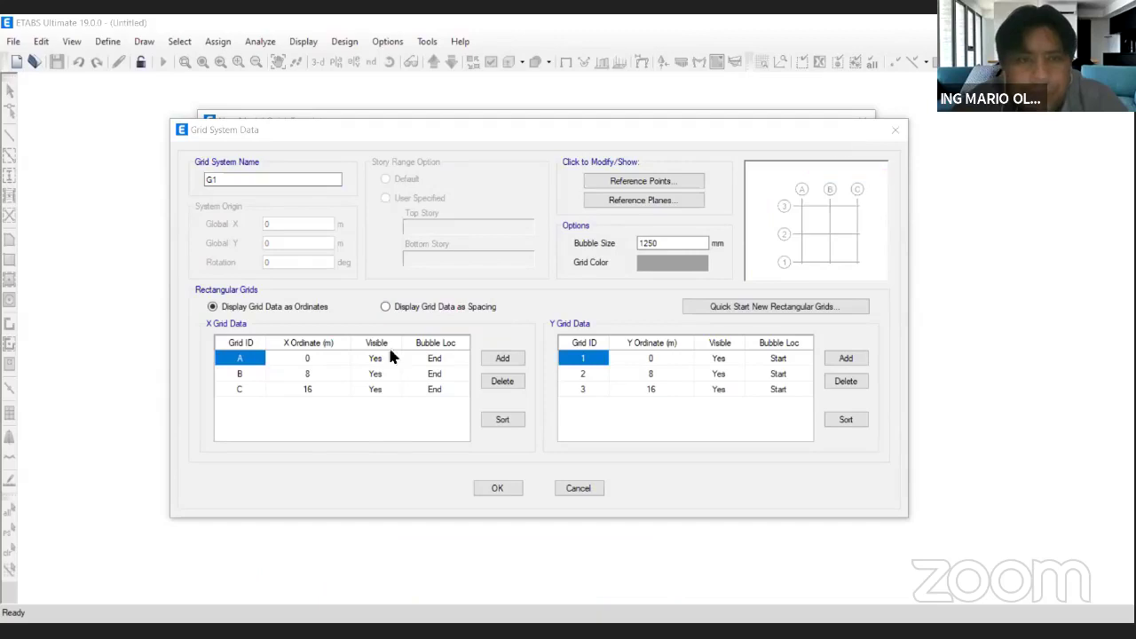
Display the rectangular grid data as spacing and select the X spacing of grid C.
click(433, 308)
click(318, 356)
click(314, 391)
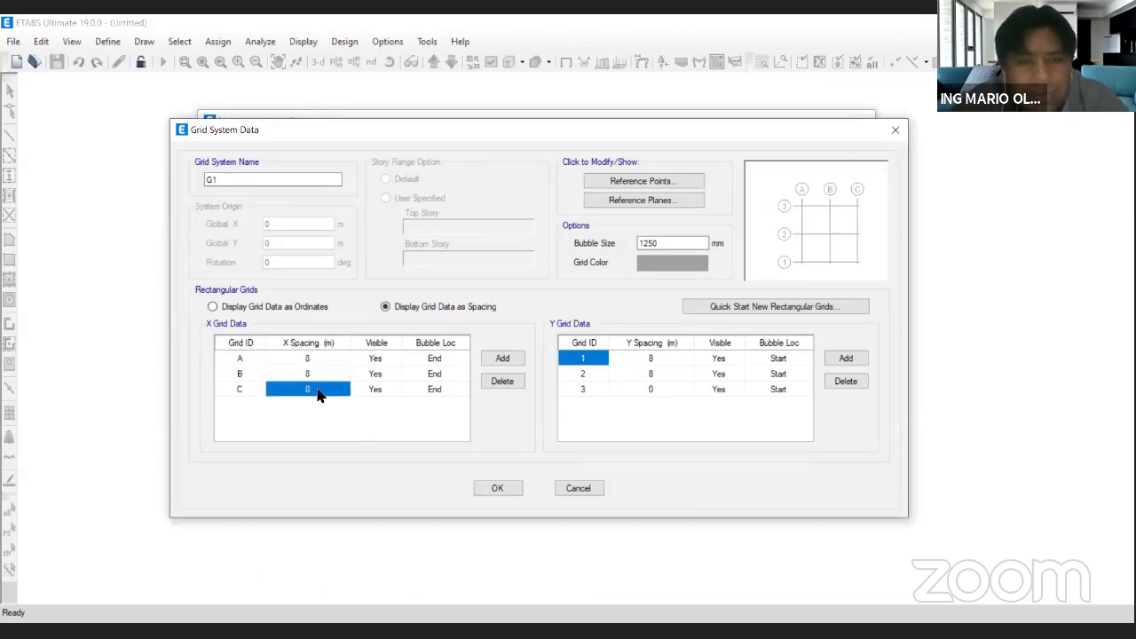
click(686, 164)
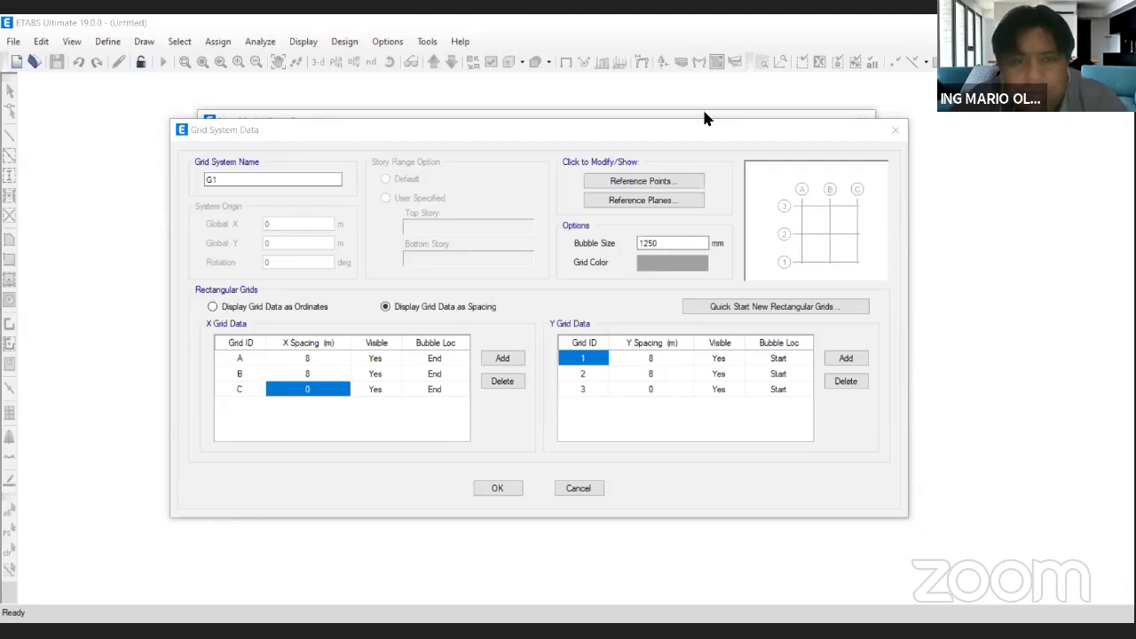
Switch to AutoCAD and examine the horizontal column spacing dimensions below the PRIMER PISO plan.
key(alt+Tab)
scroll(563, 448, up, 1)
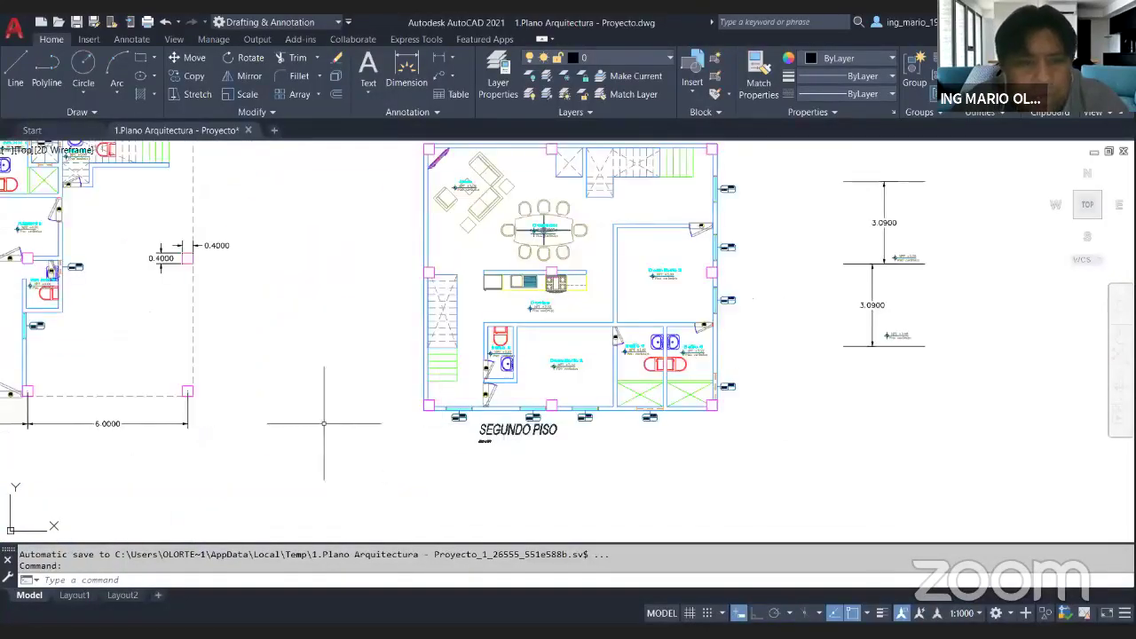
scroll(741, 337, down, 1)
scroll(314, 391, up, 8)
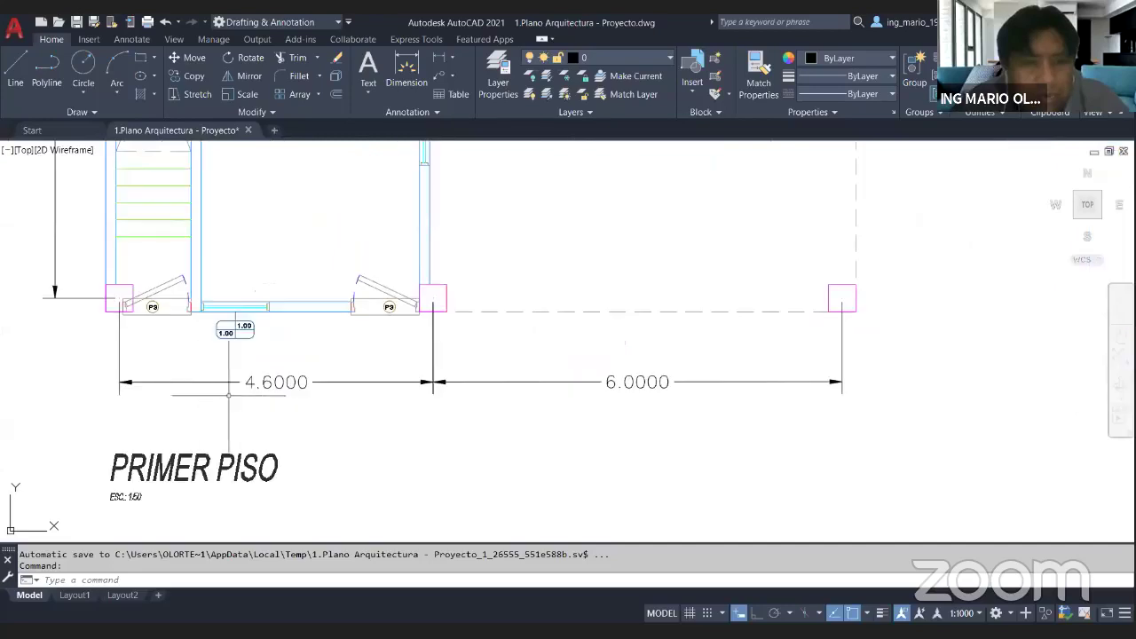
scroll(266, 377, down, 3)
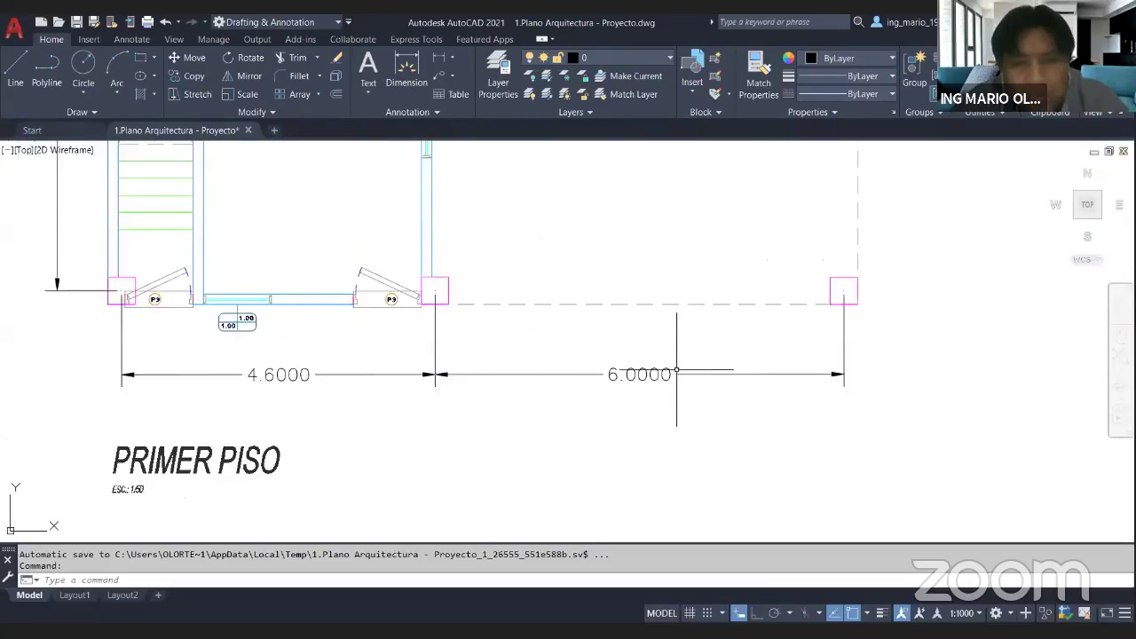
scroll(674, 369, up, 3)
scroll(618, 400, down, 2)
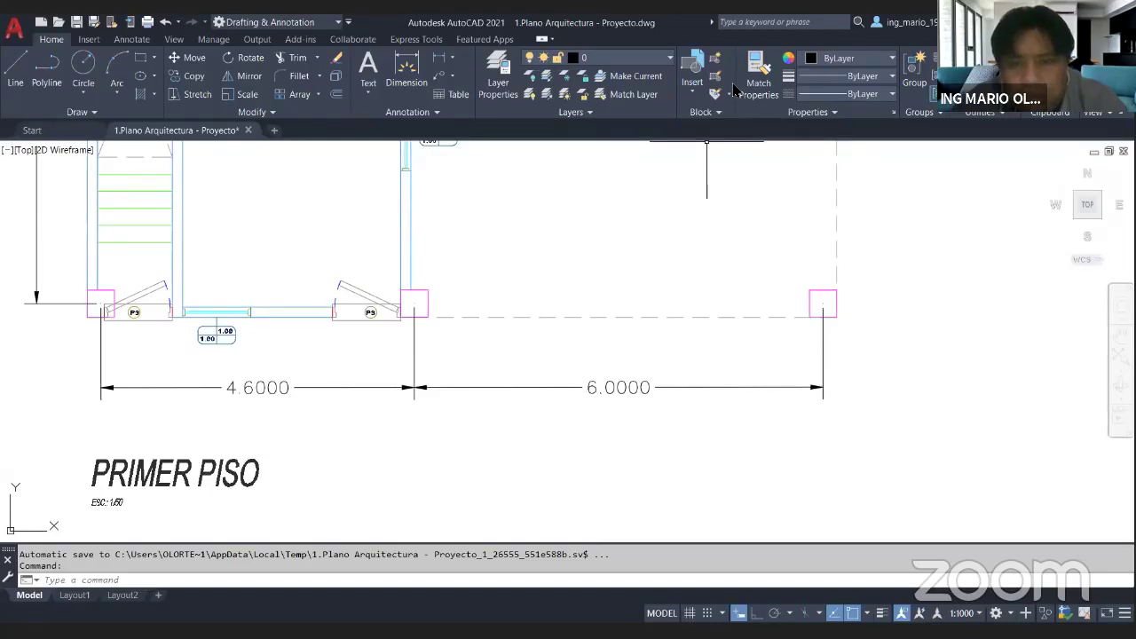
Return to ETABS and set the X spacing of grid A to 4.60 m and grid B to 6 m.
key(alt+Tab)
click(332, 359)
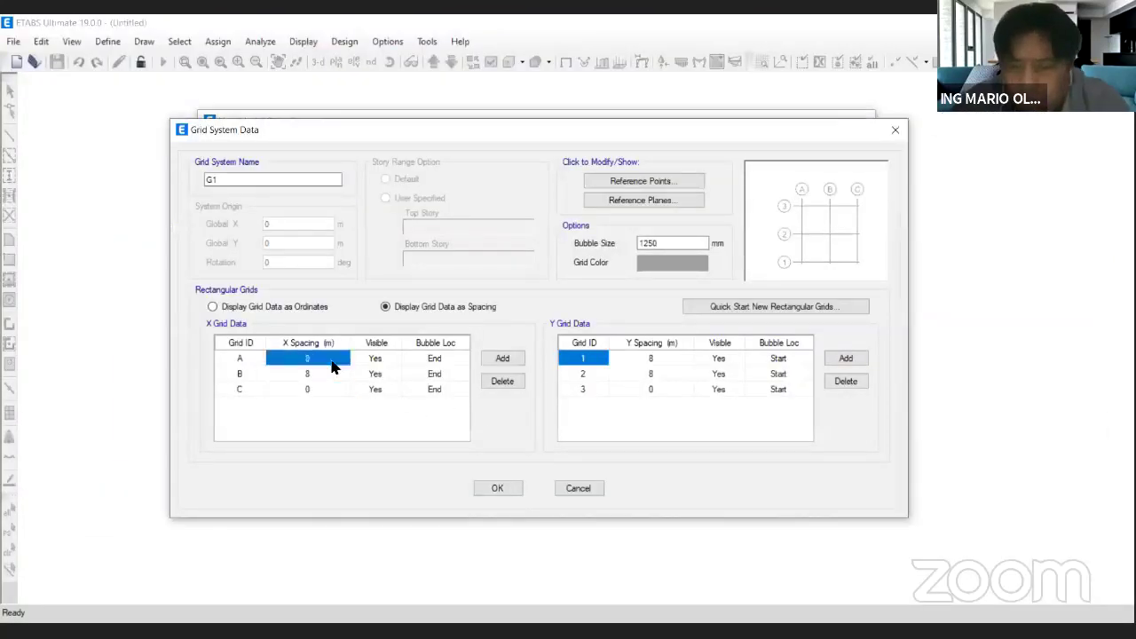
text(4.6)
click(317, 372)
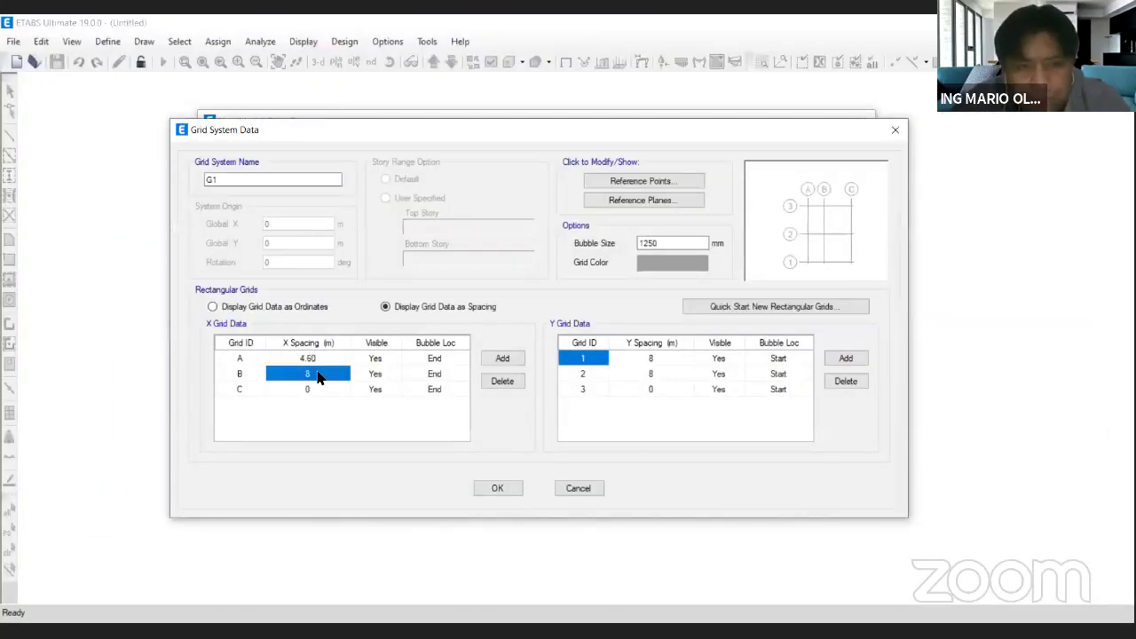
text(6)
click(333, 390)
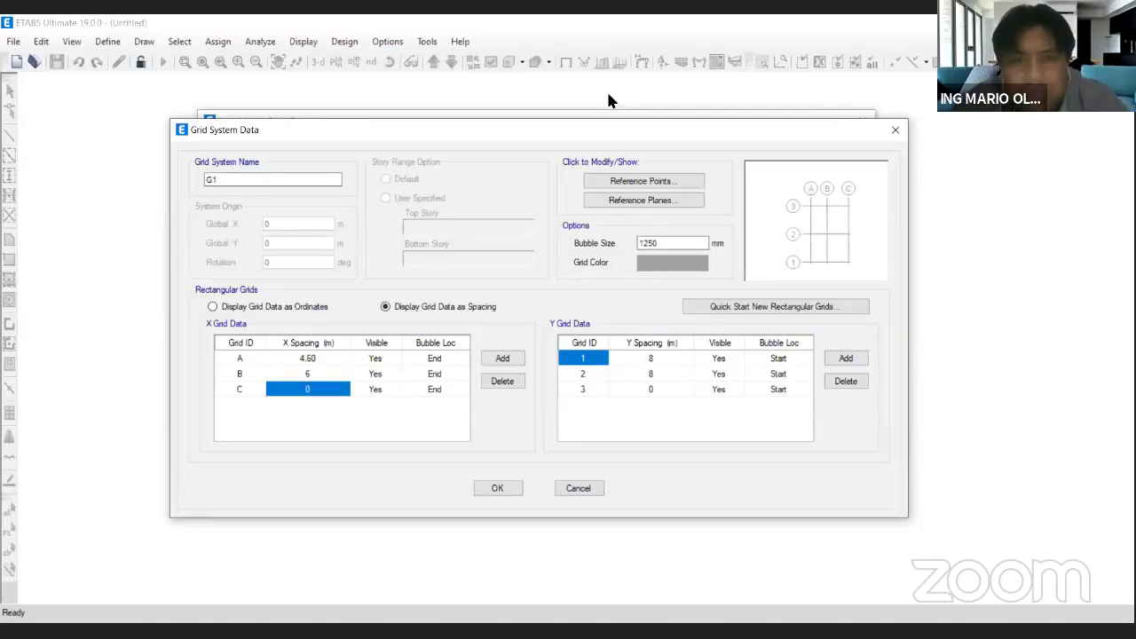
Switch to AutoCAD and examine the vertical column spacing dimensions beside the first-floor plan.
key(alt+Tab)
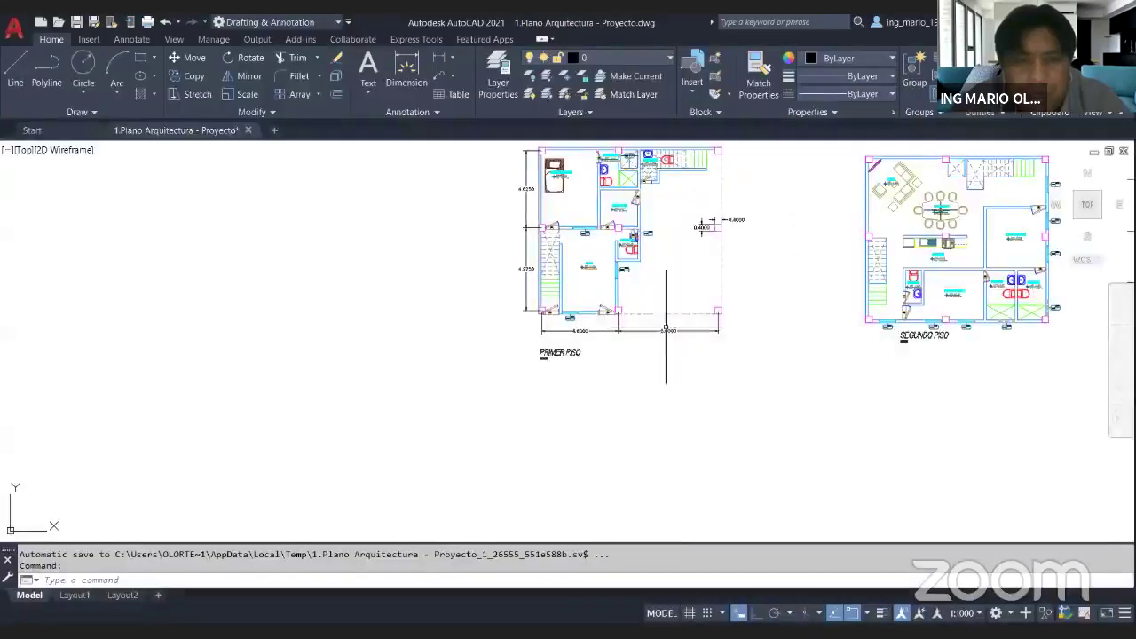
scroll(538, 253, up, 4)
scroll(485, 321, down, 4)
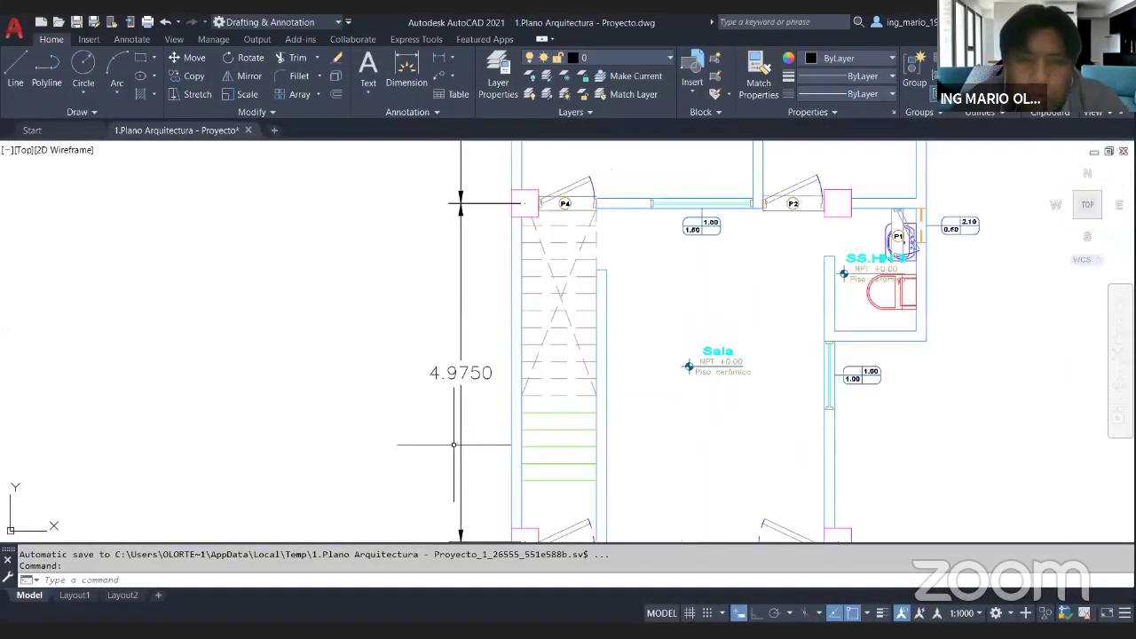
scroll(487, 178, up, 2)
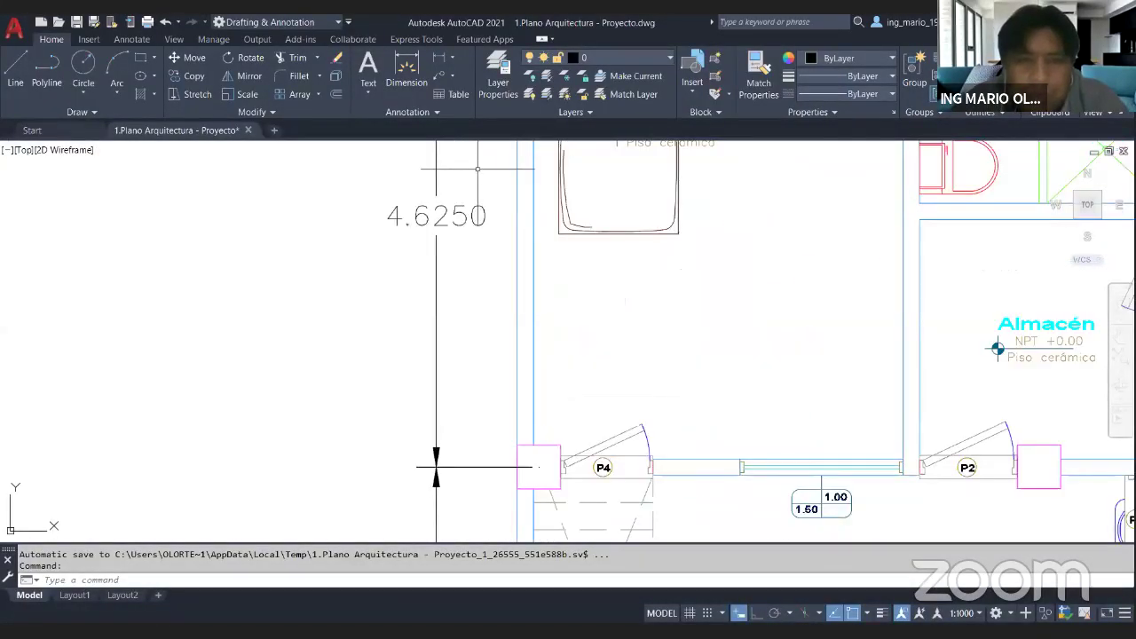
scroll(456, 363, down, 1)
scroll(456, 356, down, 2)
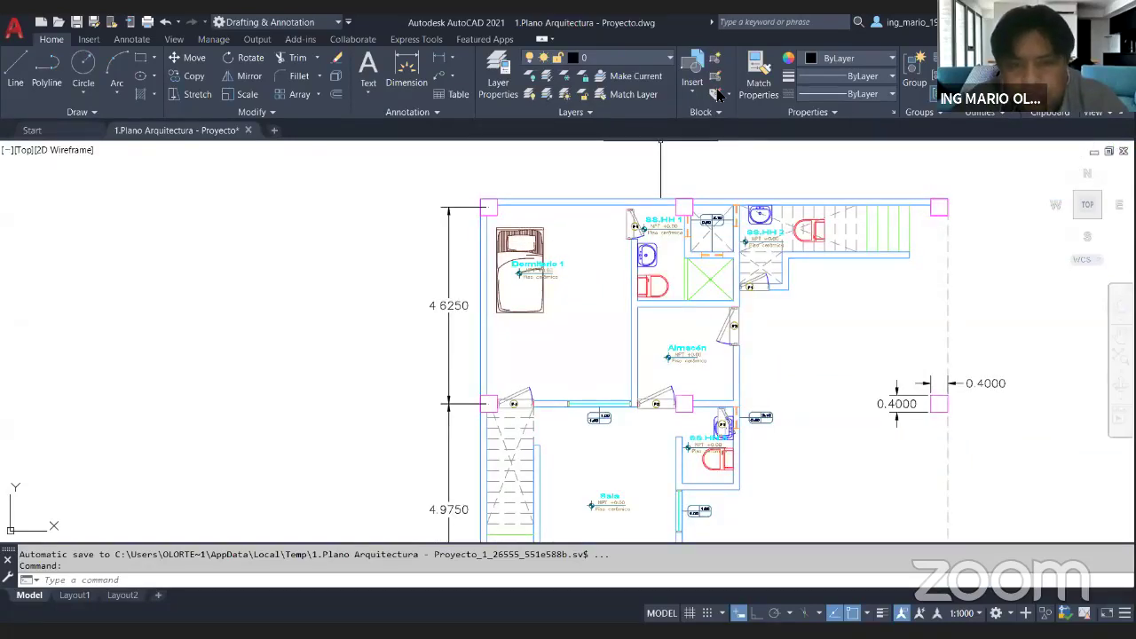
Return to ETABS and set the Y spacing of grid 1 to 4.97 m and grid 2 to 4.62 m.
key(alt+Tab)
click(672, 359)
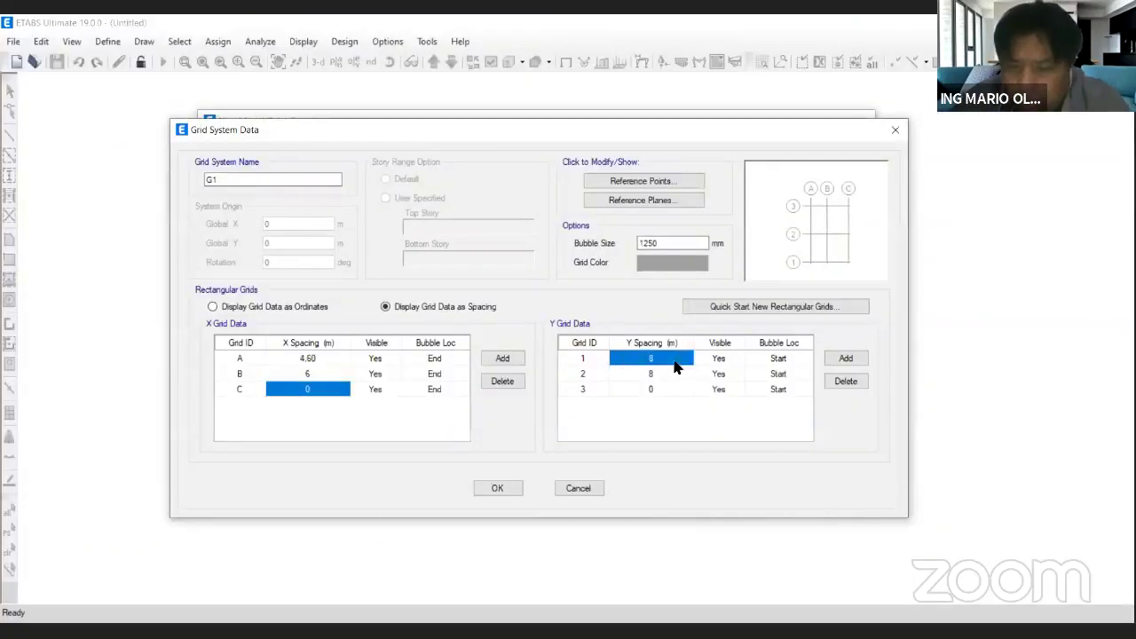
text(4.97)
click(662, 374)
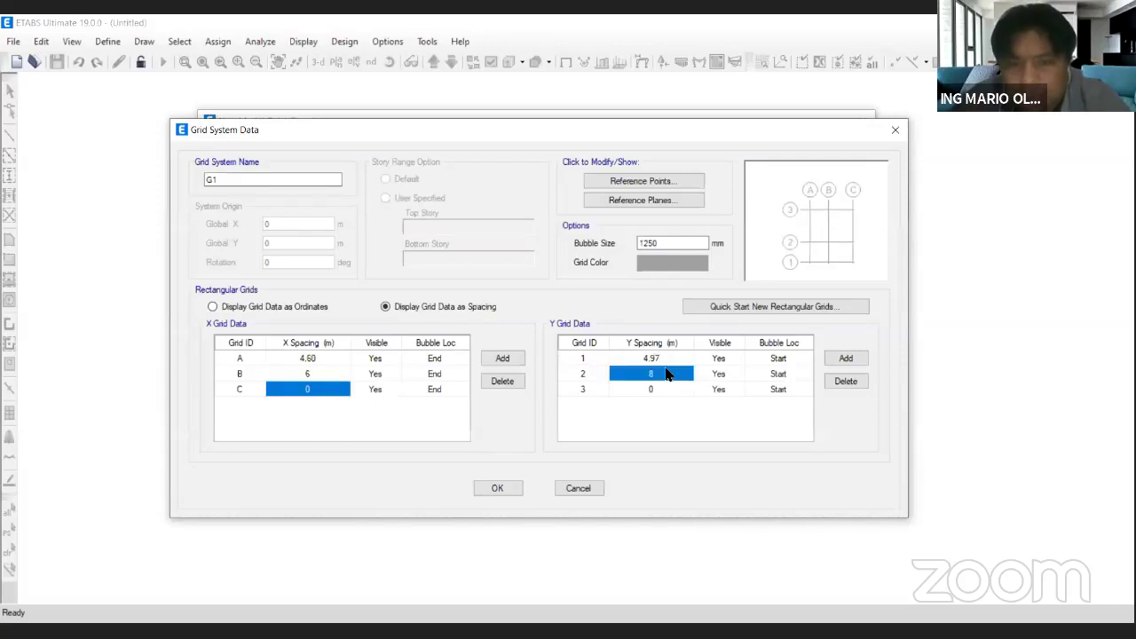
text(4.62)
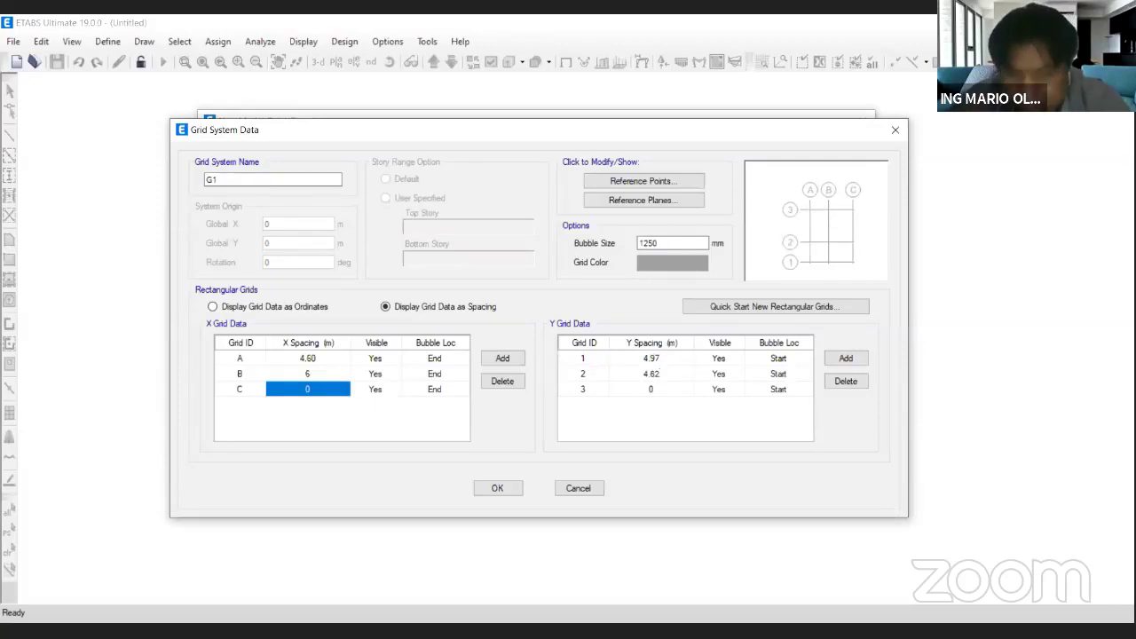
click(685, 359)
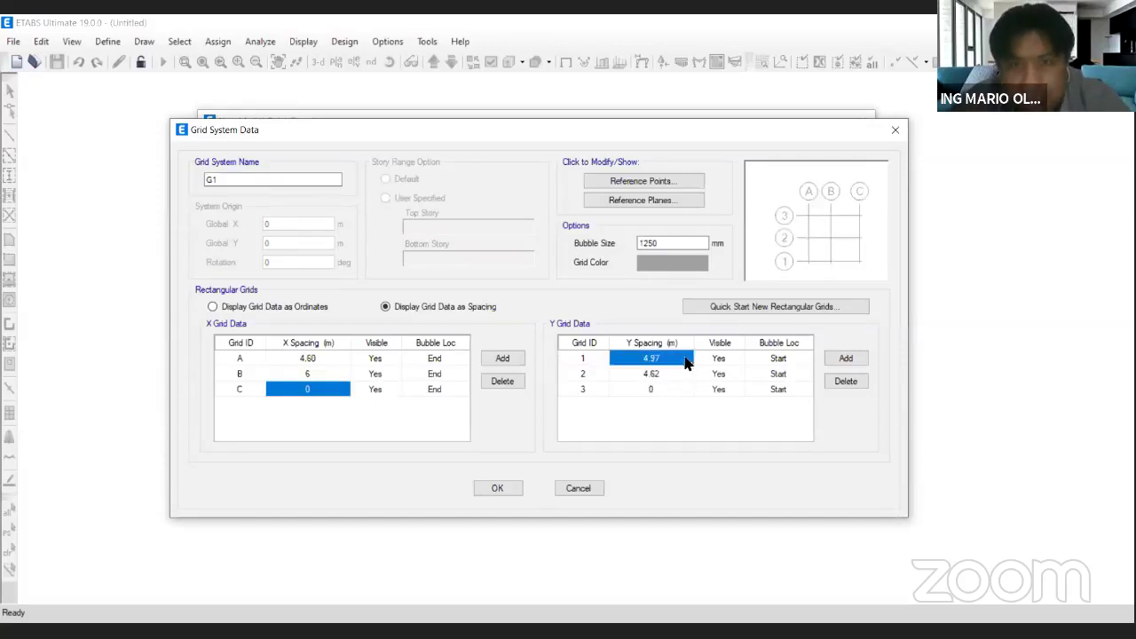
Accept the grid data and create the new model from the Grid Only template.
click(498, 488)
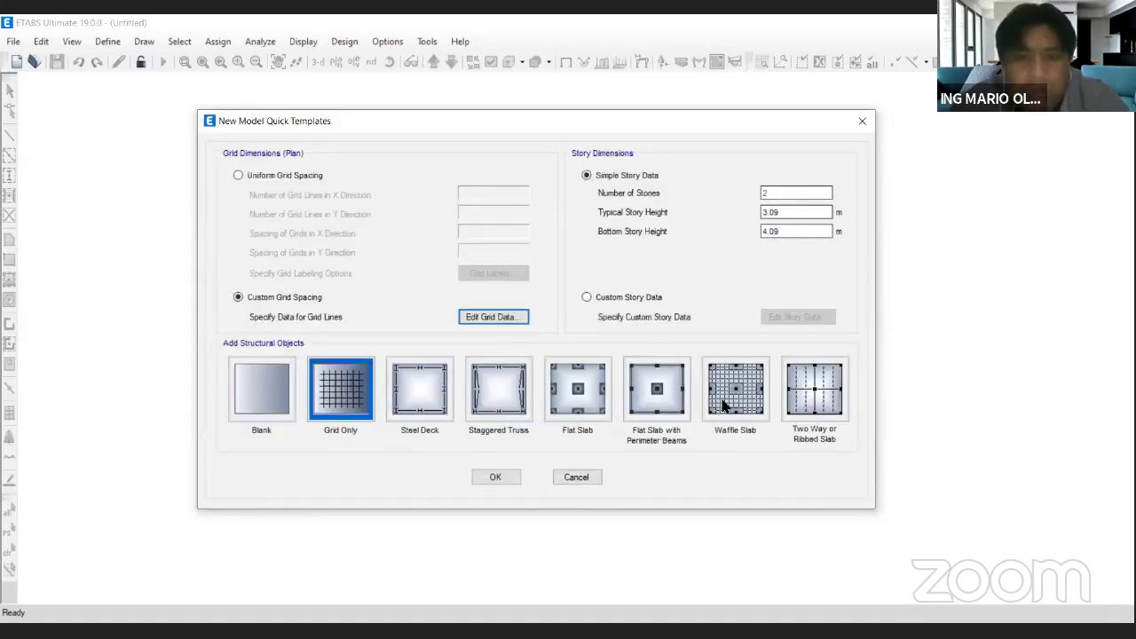
click(495, 478)
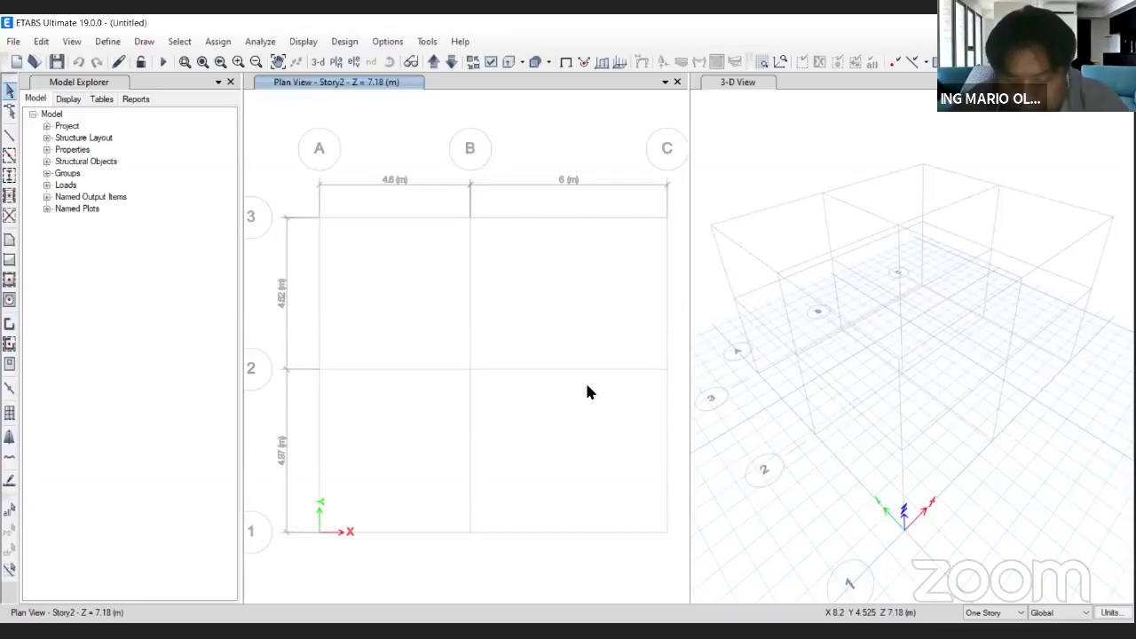
Start saving the model under a new name and browse to the 51. ENCAD - CONCRETO folder in OBRAS 2021 on the DATA (E:) drive.
click(14, 42)
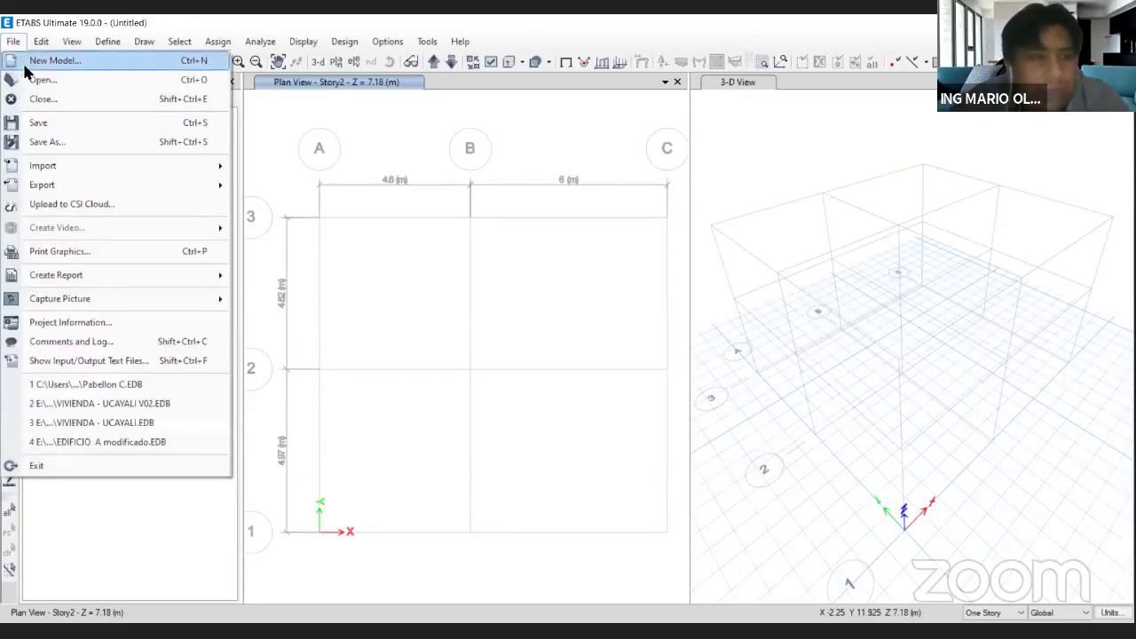
click(64, 143)
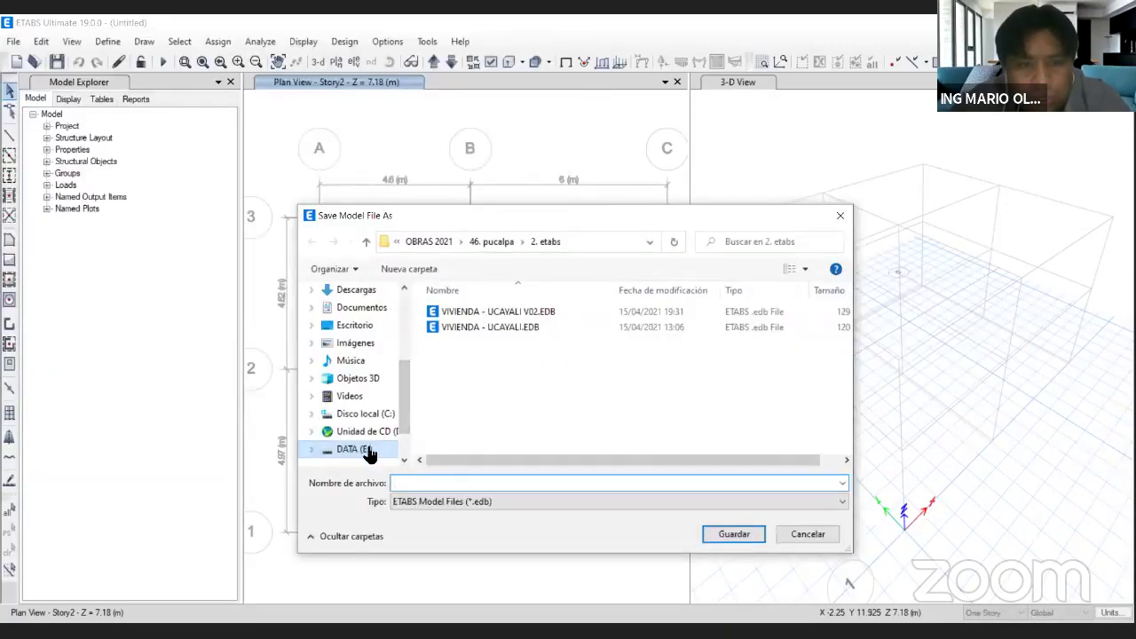
click(368, 451)
scroll(506, 382, down, 10)
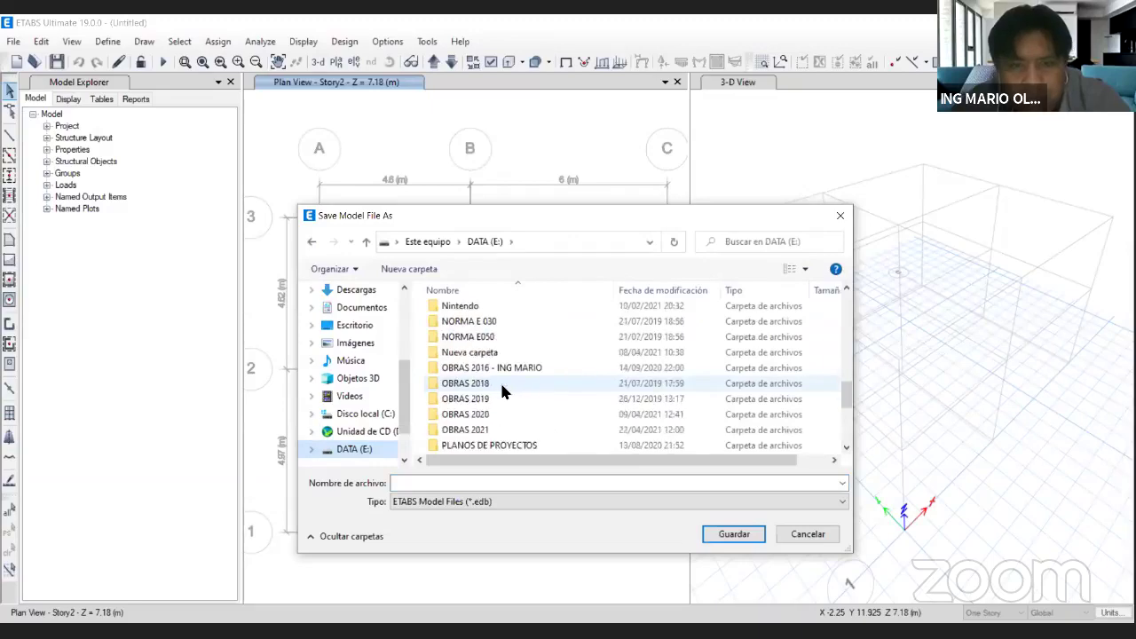
double_click(493, 430)
scroll(493, 417, down, 6)
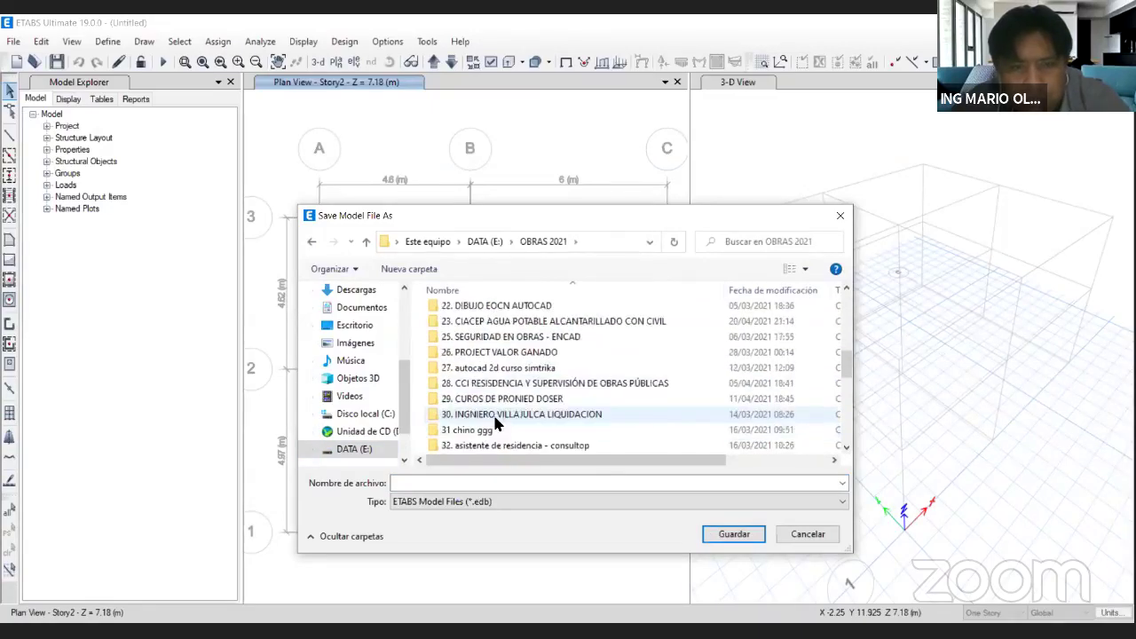
scroll(497, 425, down, 9)
double_click(490, 392)
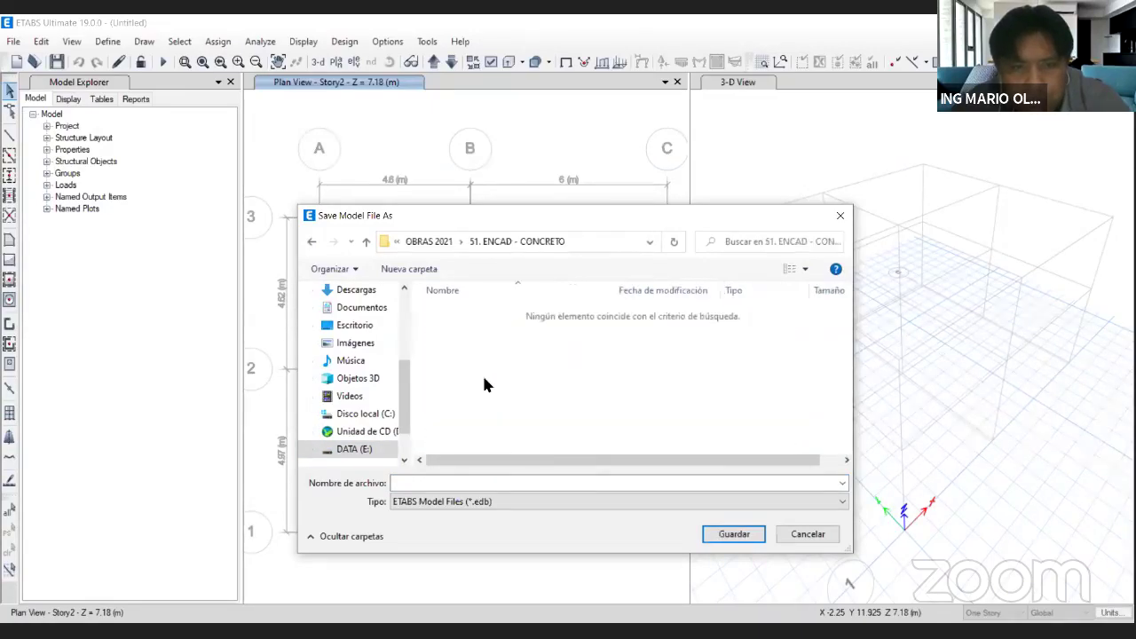
Create a new folder named "modelo de etab" inside 51. ENCAD - CONCRETO.
click(409, 269)
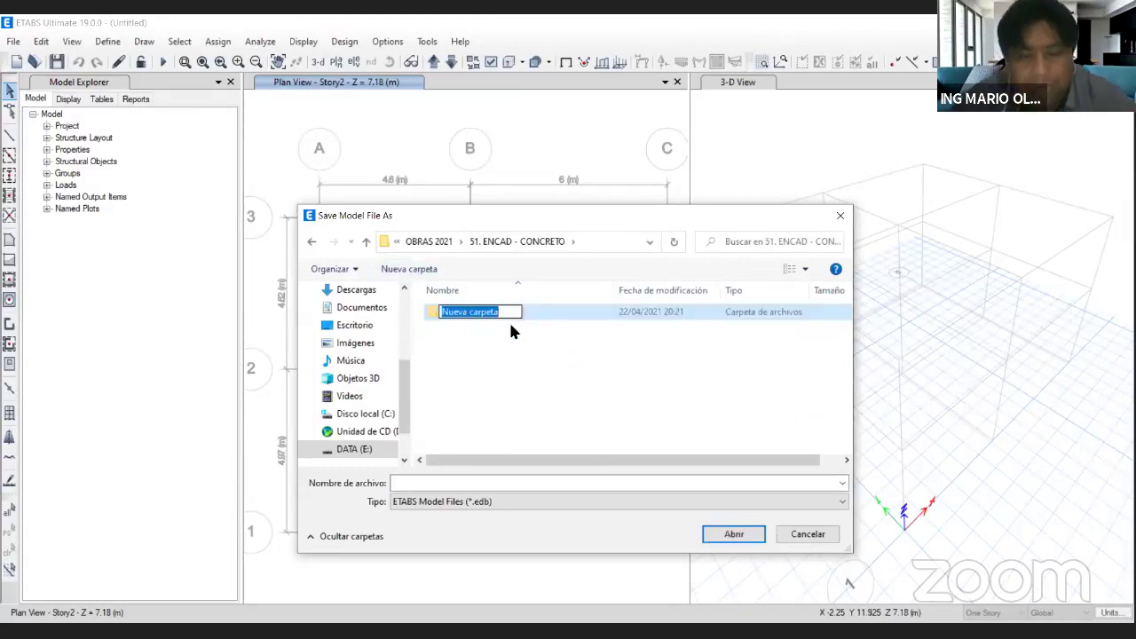
text(modelo)
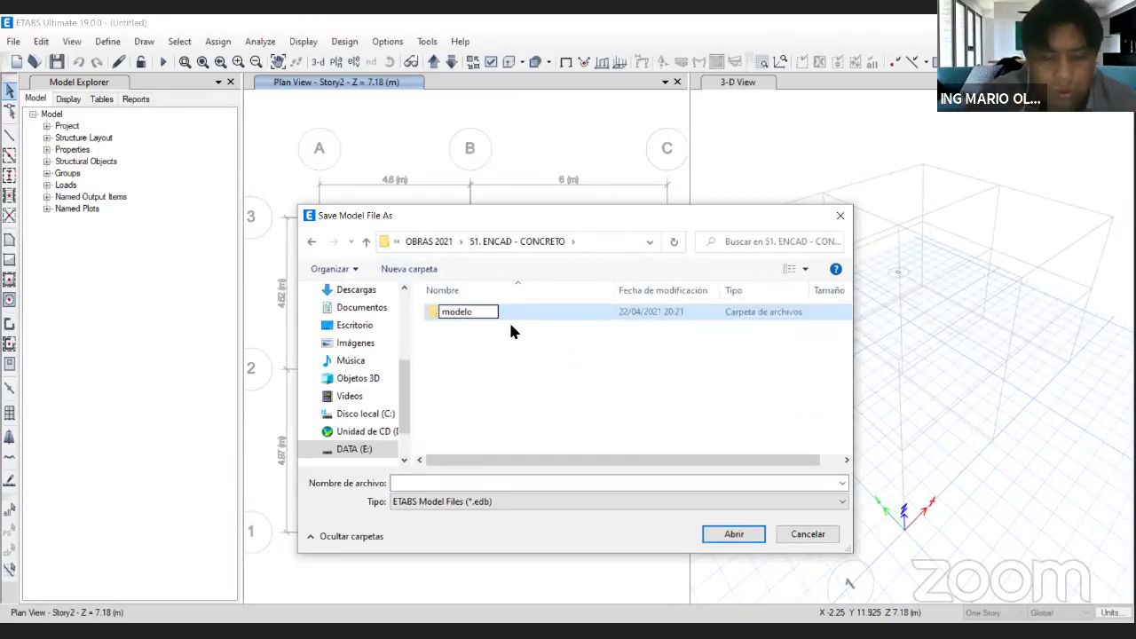
text( de etab)
click(491, 325)
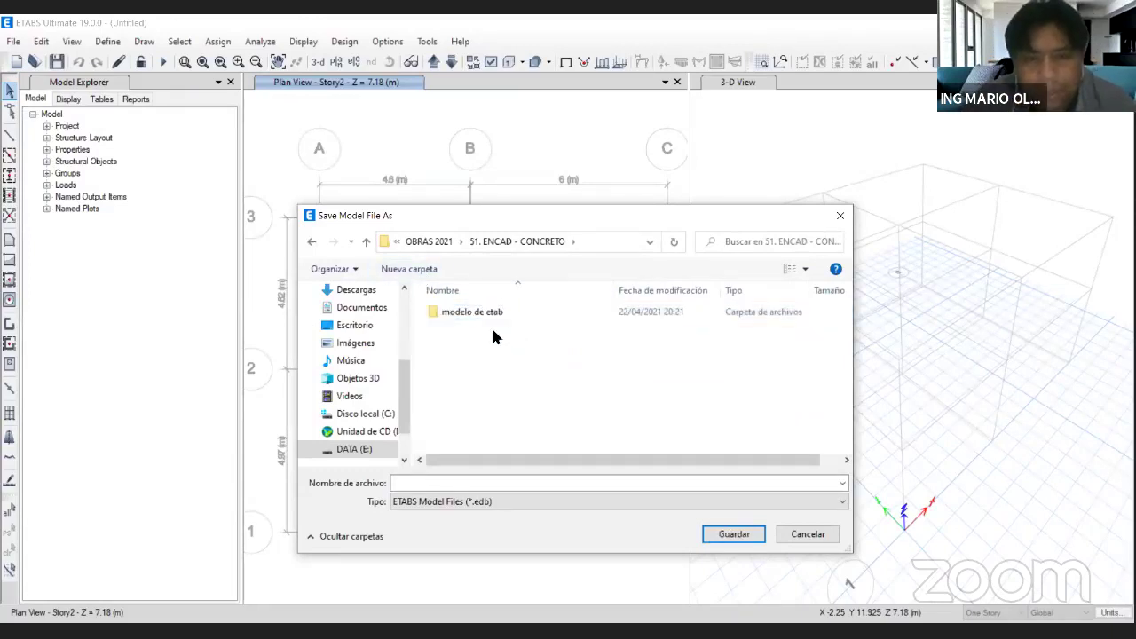
Save the model as "Proyecto" inside the "modelo de etab" folder.
double_click(489, 311)
click(475, 483)
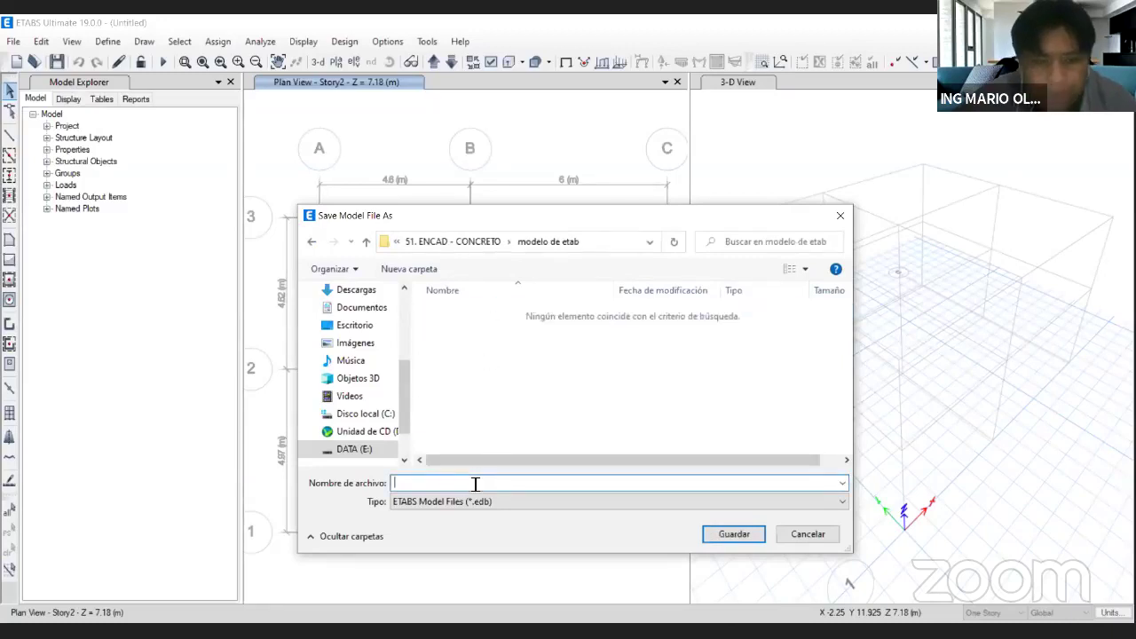
text(Proyect)
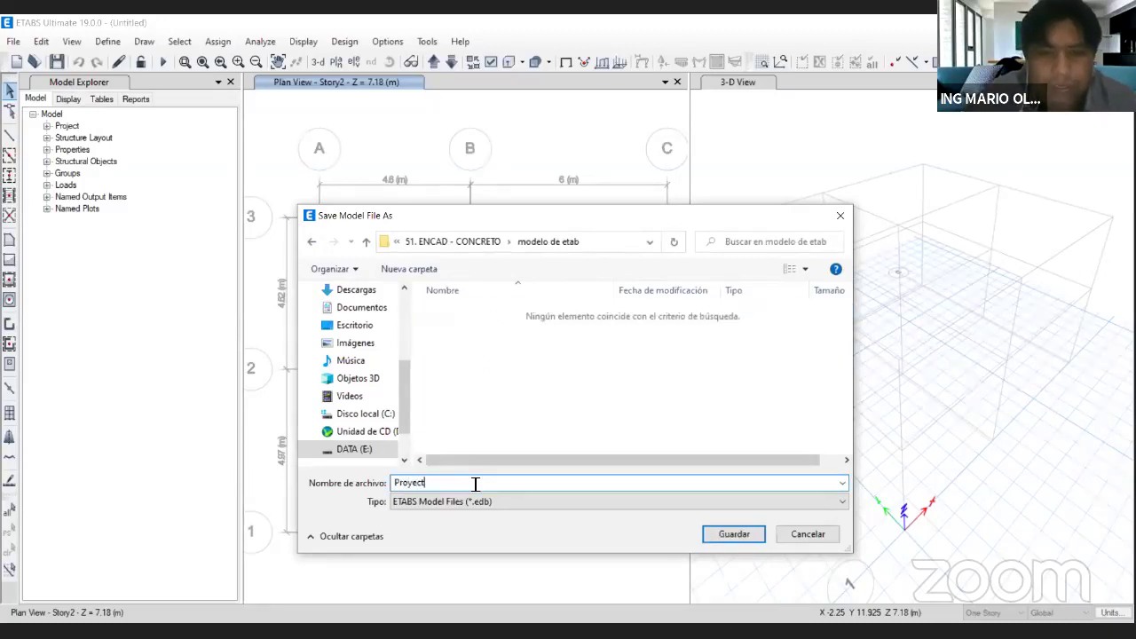
text(o)
click(735, 533)
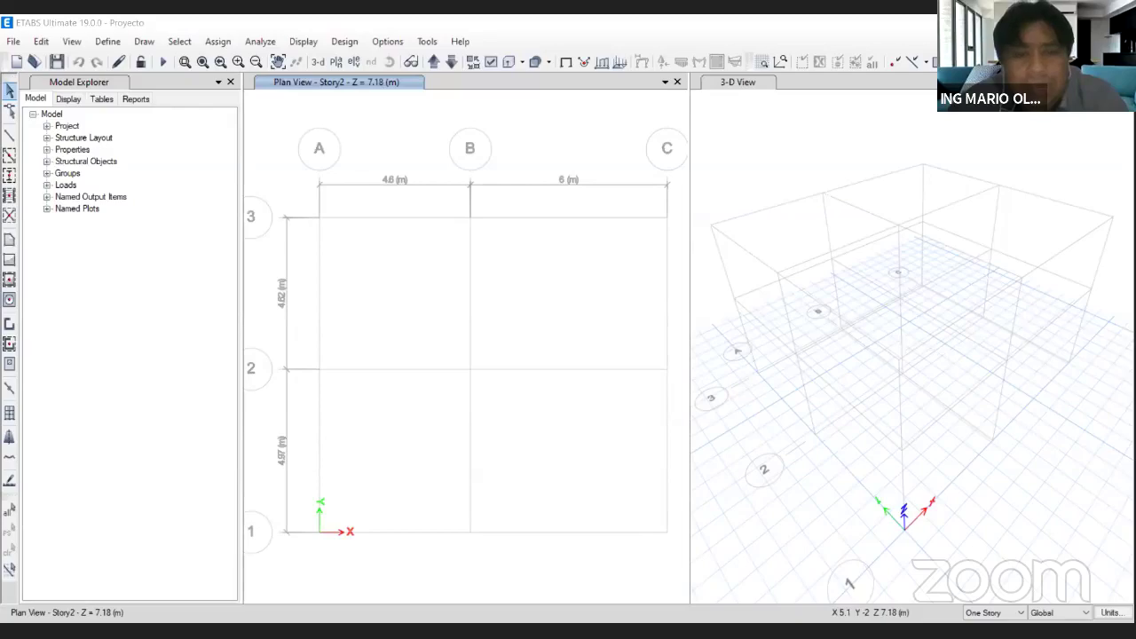
Switch to the PowerPoint session slides and read on to slide 22 about defining the concrete material f'c = 210 kg/cm².
key(alt+Tab)
scroll(80, 386, down, 4)
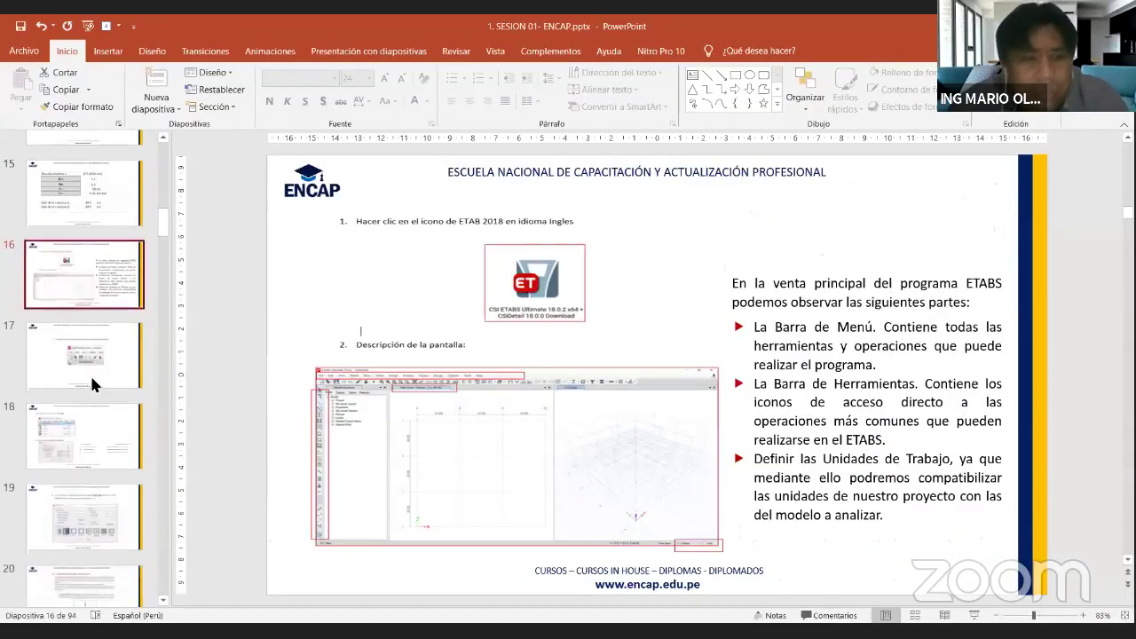
click(89, 373)
scroll(93, 364, down, 1)
key(Down)
key(Down)
key(Down)
key(Down)
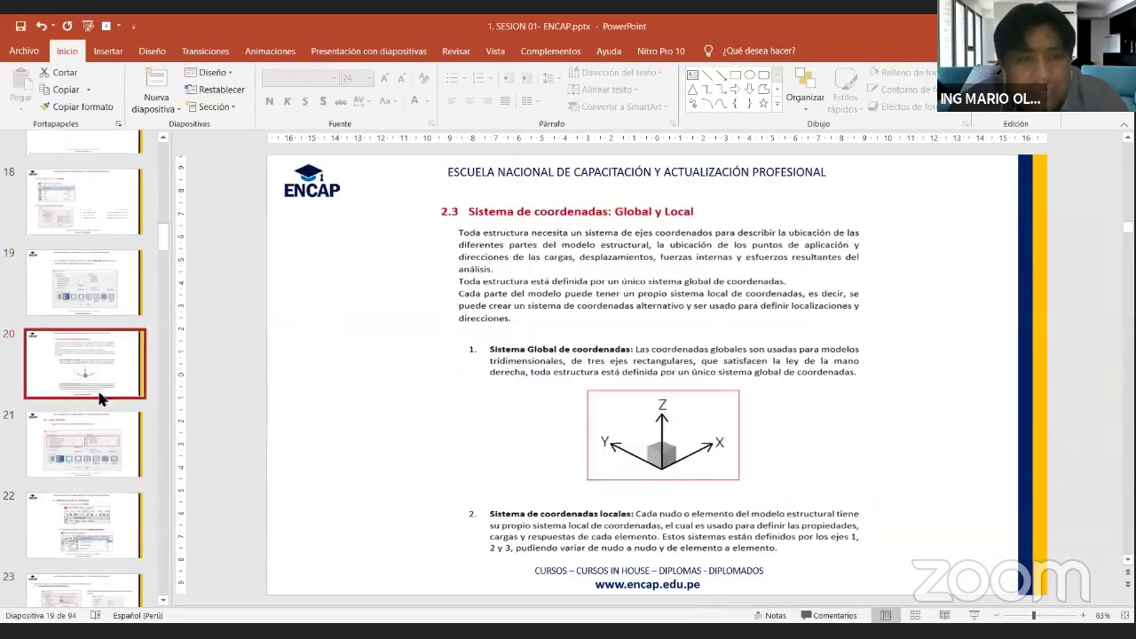
scroll(104, 430, down, 2)
click(98, 389)
click(93, 430)
click(95, 377)
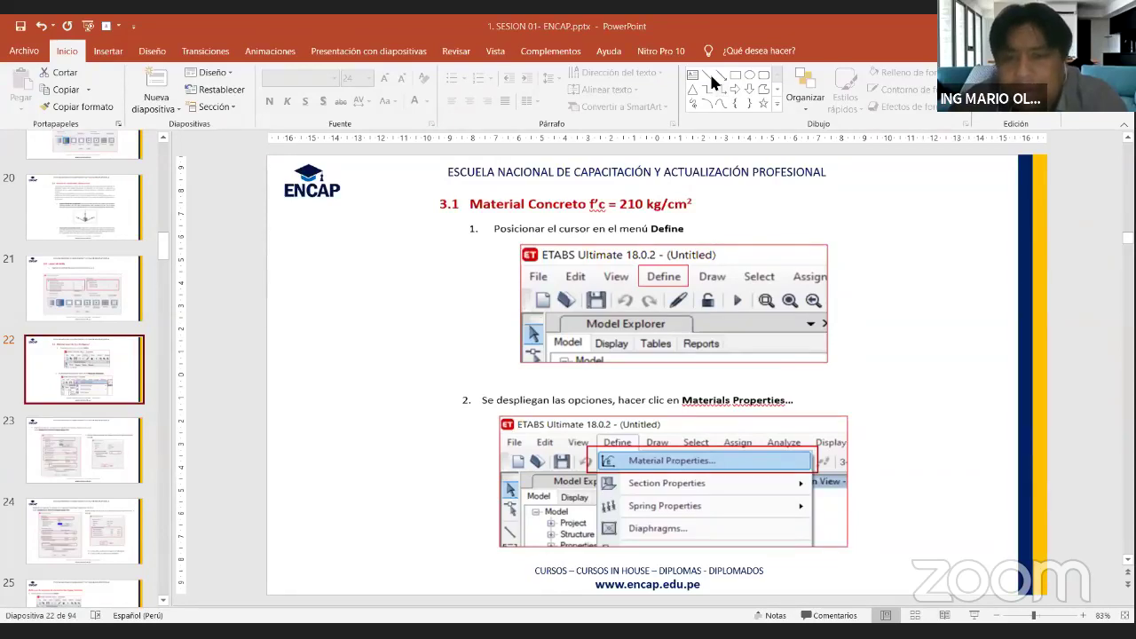
Return to ETABS, open the material definitions and select the 4000Psi concrete material.
key(alt+Tab)
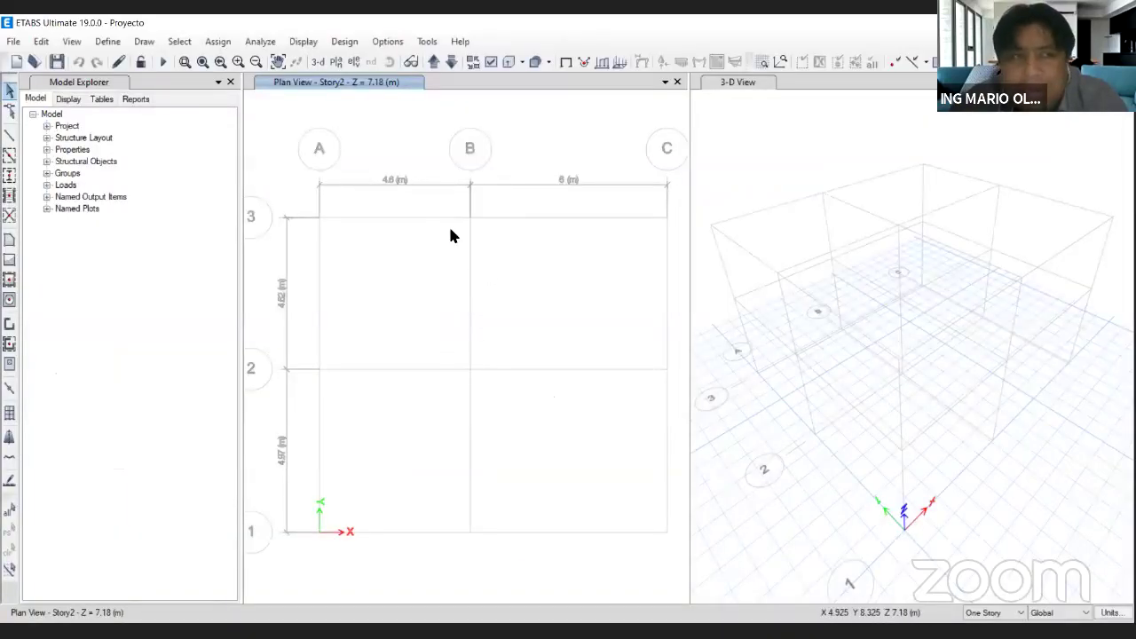
click(108, 42)
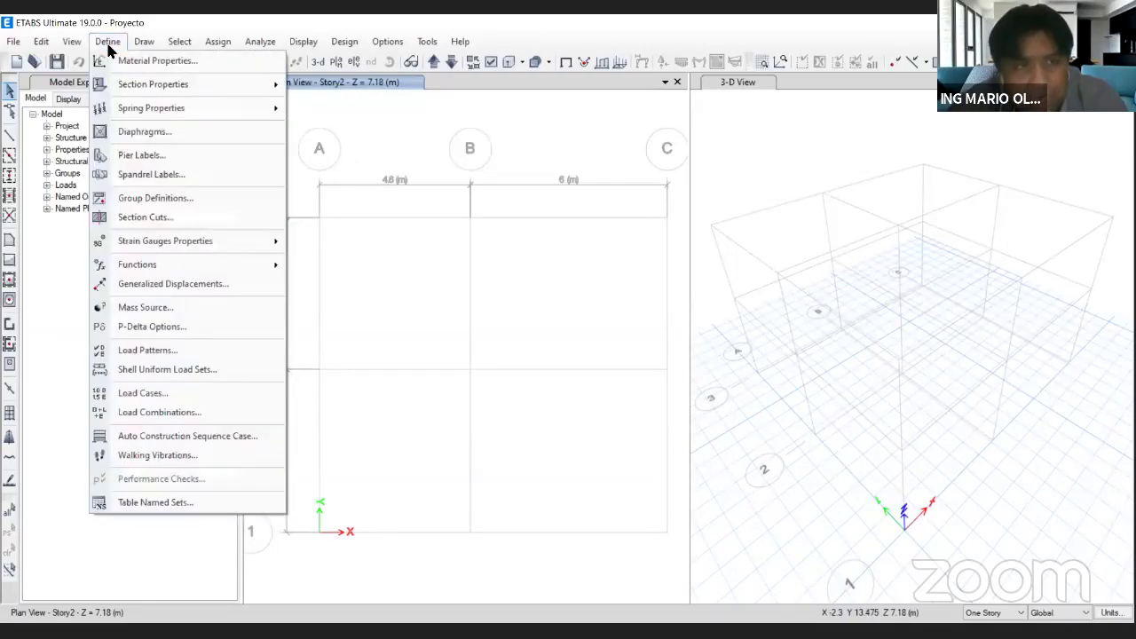
click(214, 62)
drag(578, 202, 512, 203)
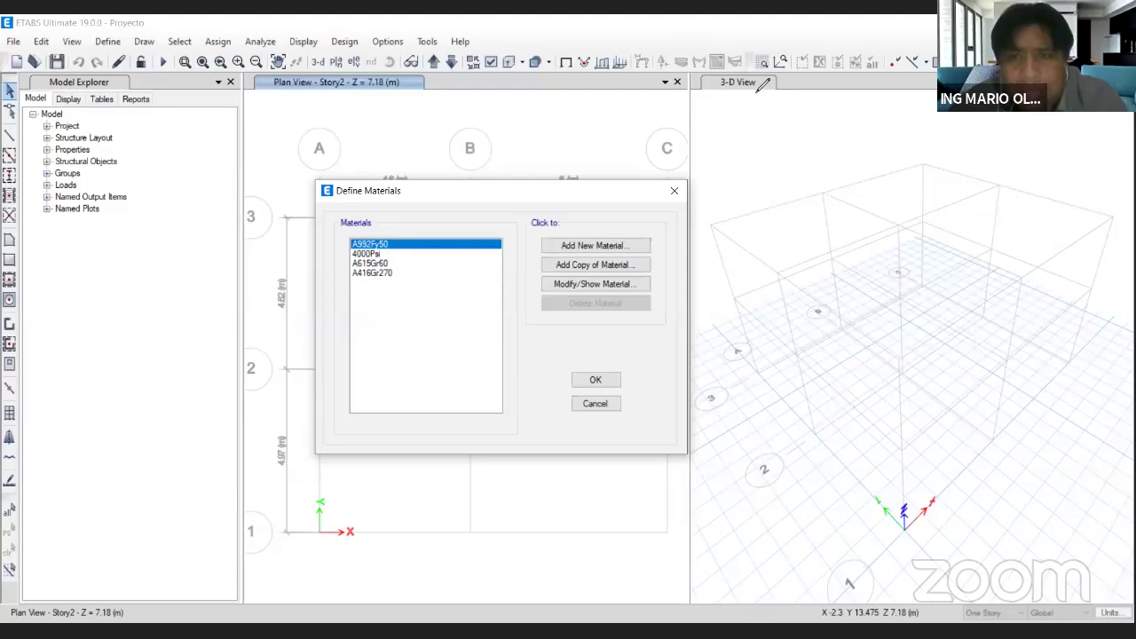
click(415, 87)
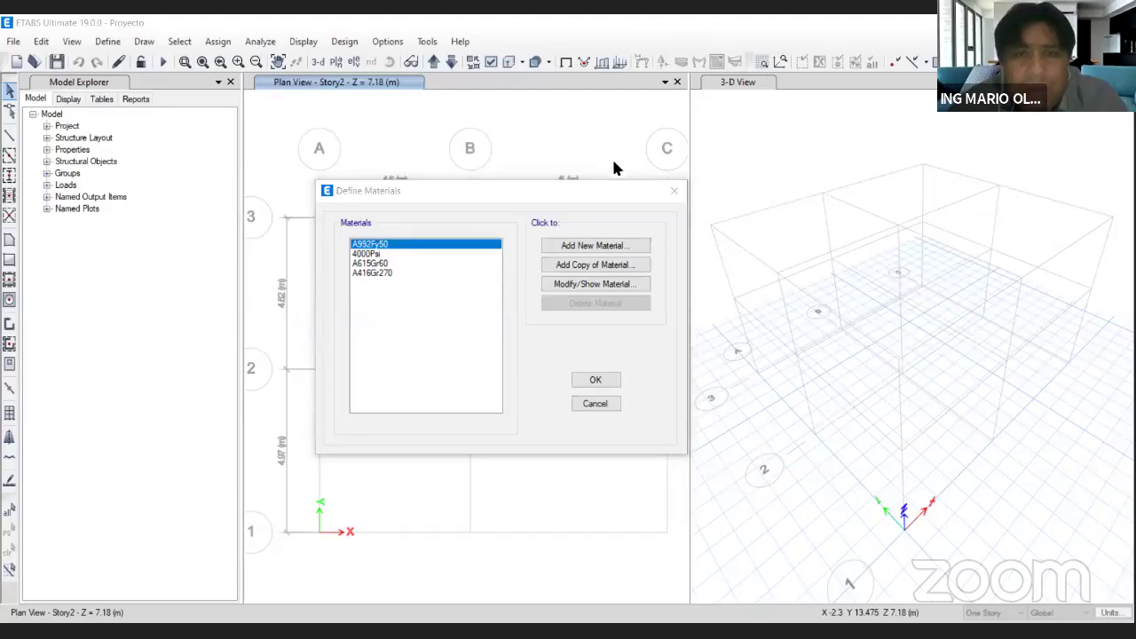
click(390, 253)
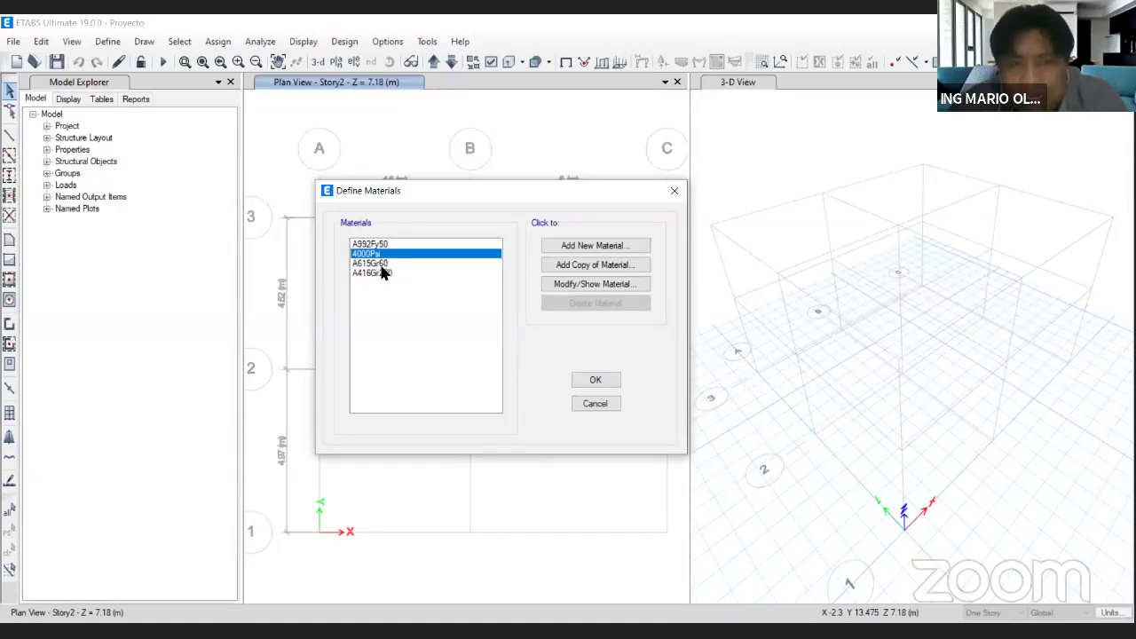
click(379, 263)
click(376, 256)
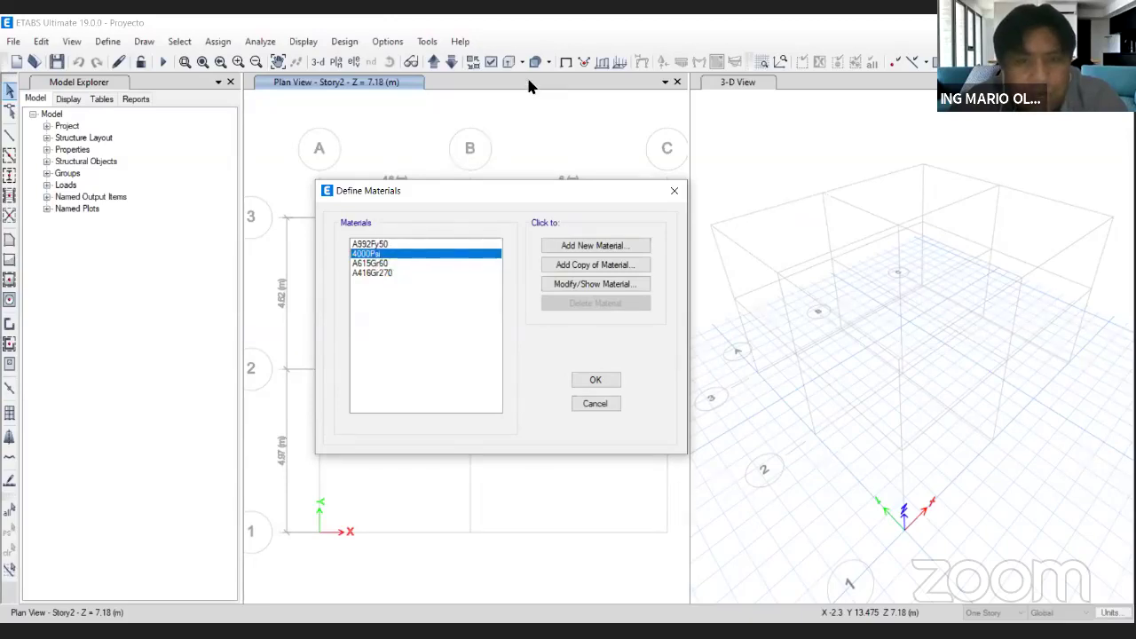
mouse_move(398, 255)
mouse_down()
mouse_move(508, 287)
mouse_move(674, 299)
mouse_move(554, 272)
mouse_move(535, 286)
mouse_up()
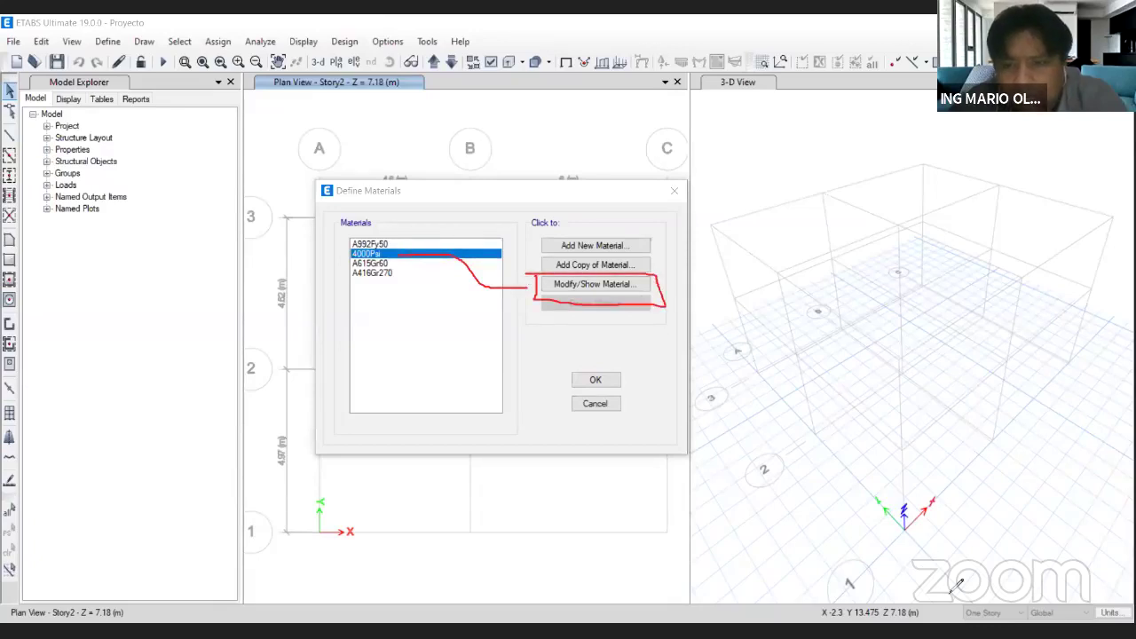
mouse_move(923, 594)
mouse_down()
mouse_move(845, 601)
mouse_move(929, 603)
mouse_up()
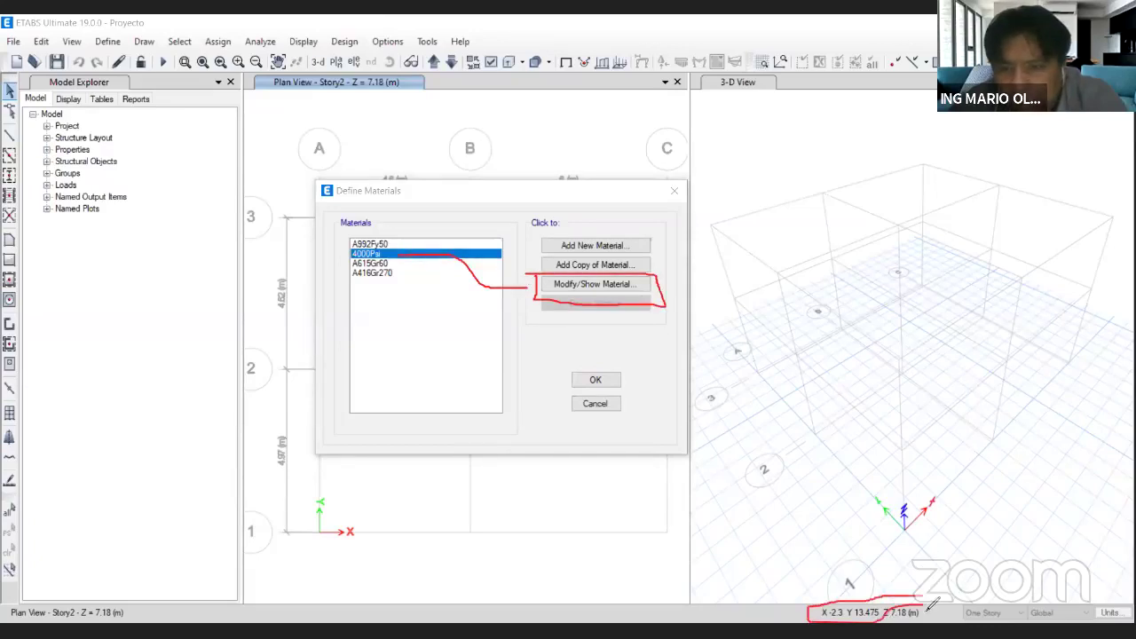
mouse_move(911, 548)
mouse_down()
mouse_move(925, 530)
mouse_move(946, 537)
mouse_up()
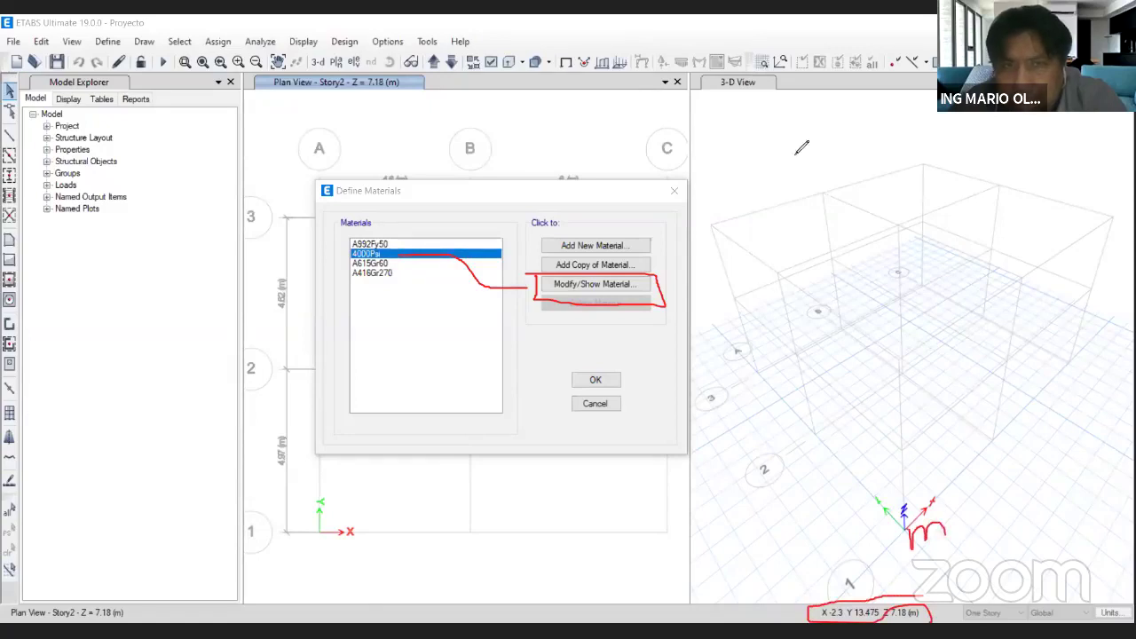
click(771, 83)
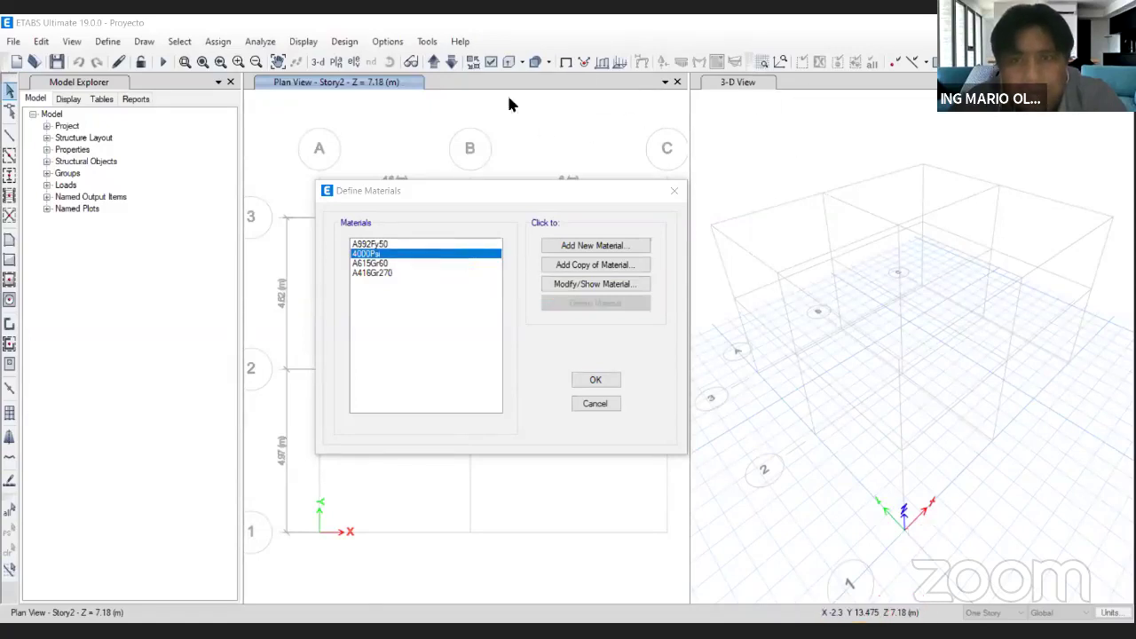
Examine the units in the 4000Psi material's property data and close the material definitions without changes.
click(601, 286)
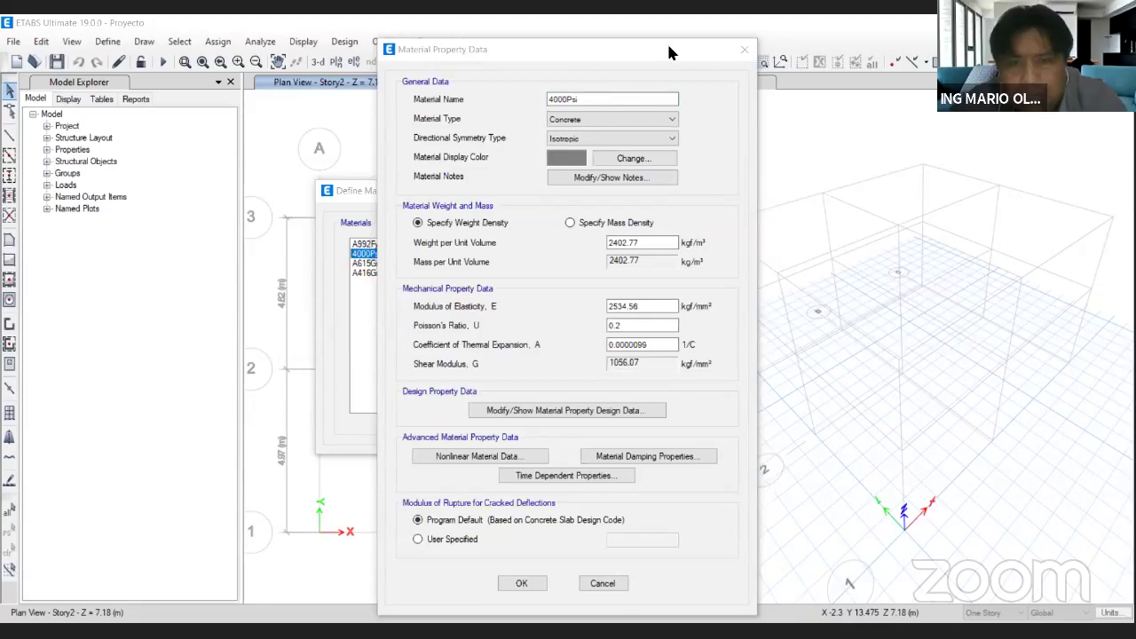
drag(670, 53, 791, 56)
drag(728, 102, 653, 107)
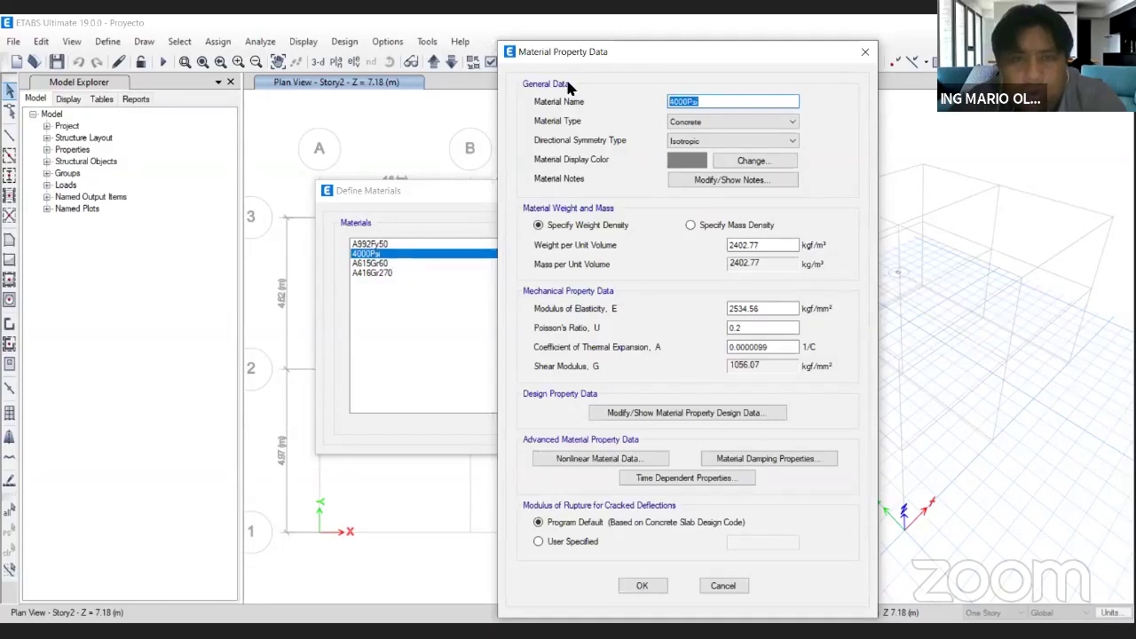
drag(851, 58, 782, 106)
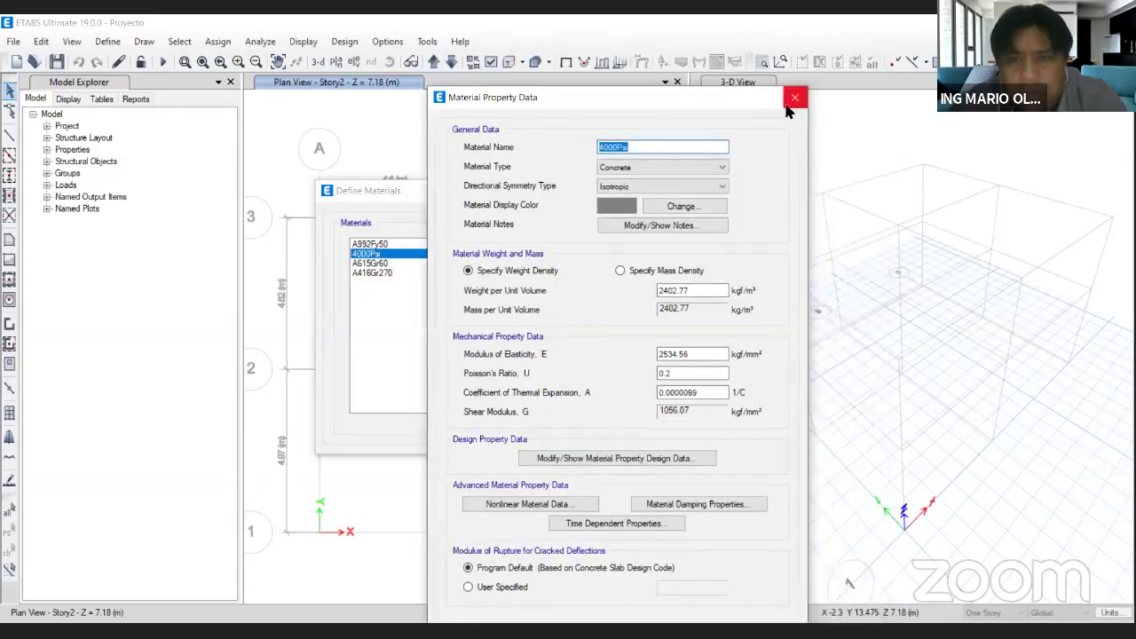
click(788, 107)
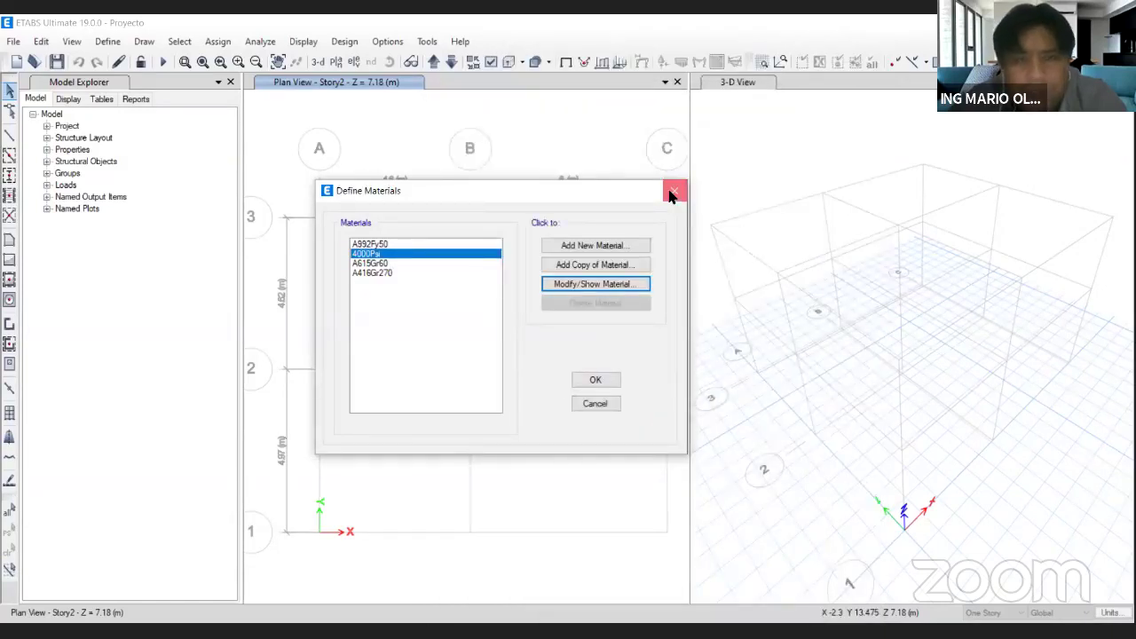
click(671, 196)
Set the model's consistent units to m for length and tonf for force.
mouse_move(1105, 591)
mouse_down()
mouse_move(1099, 621)
mouse_move(1126, 595)
mouse_up()
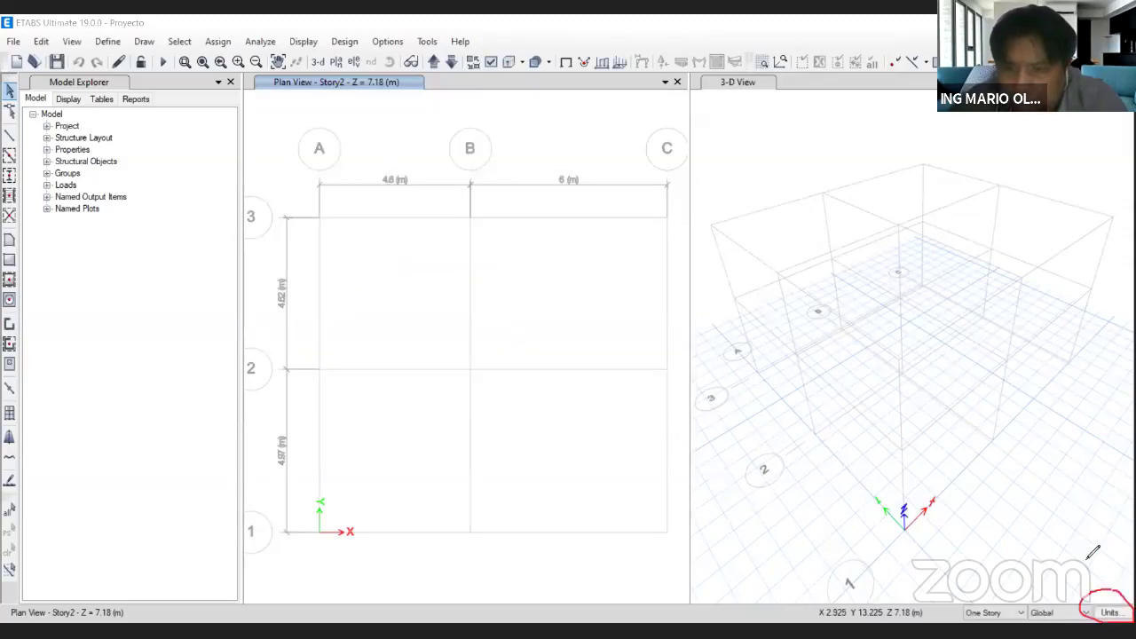
mouse_move(967, 404)
mouse_down()
mouse_move(1047, 394)
mouse_move(1081, 581)
mouse_move(1070, 578)
mouse_move(1096, 586)
mouse_move(1076, 582)
mouse_up()
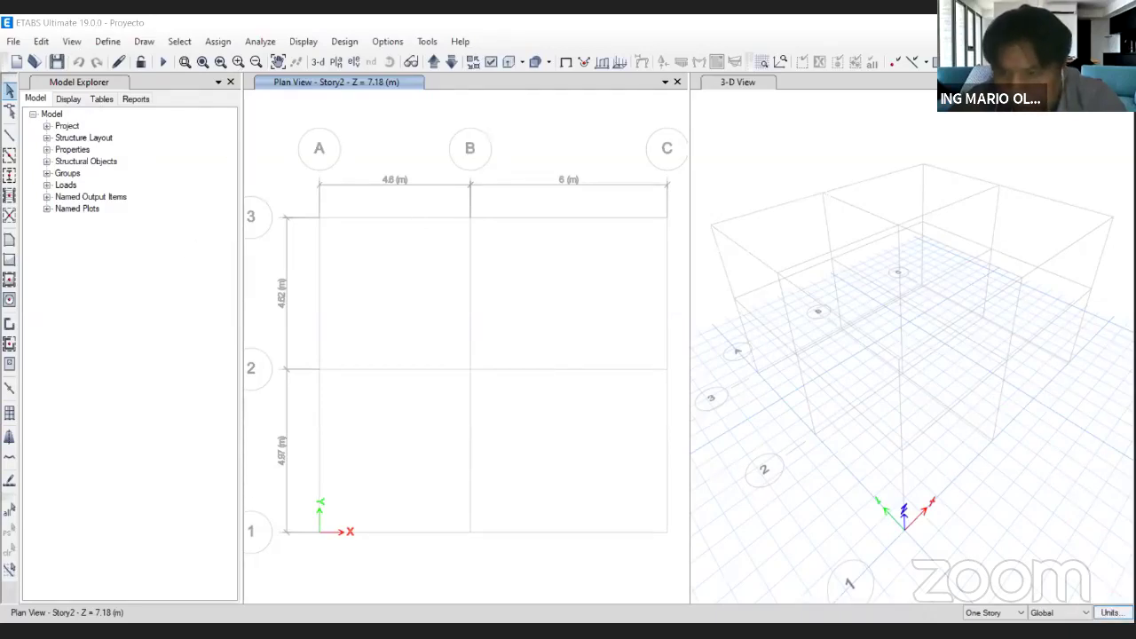
click(1109, 613)
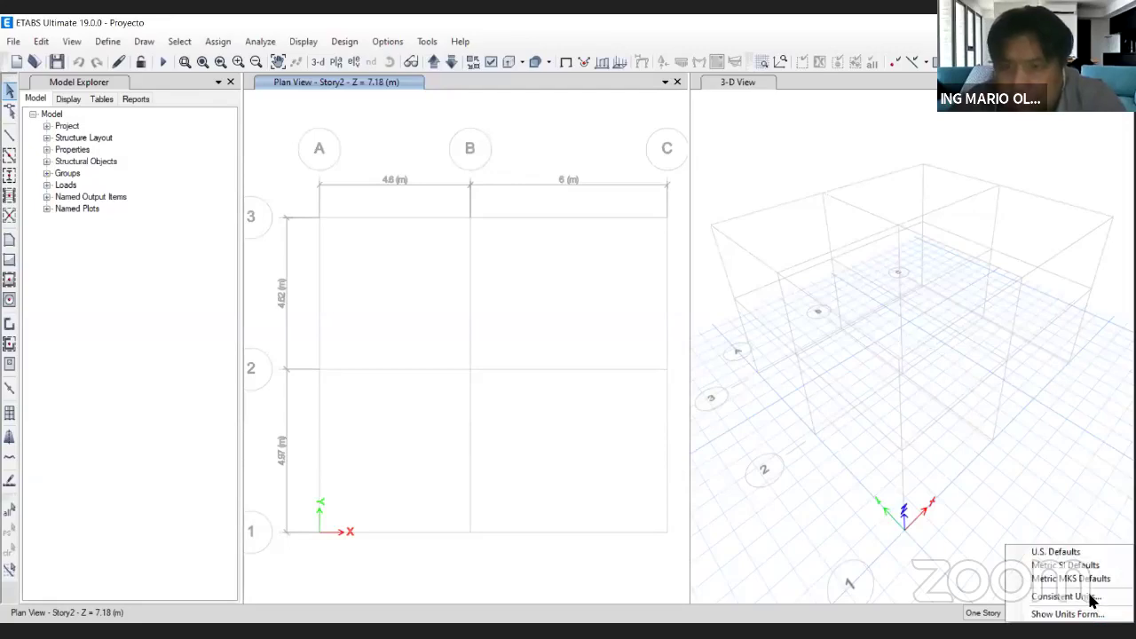
click(1090, 597)
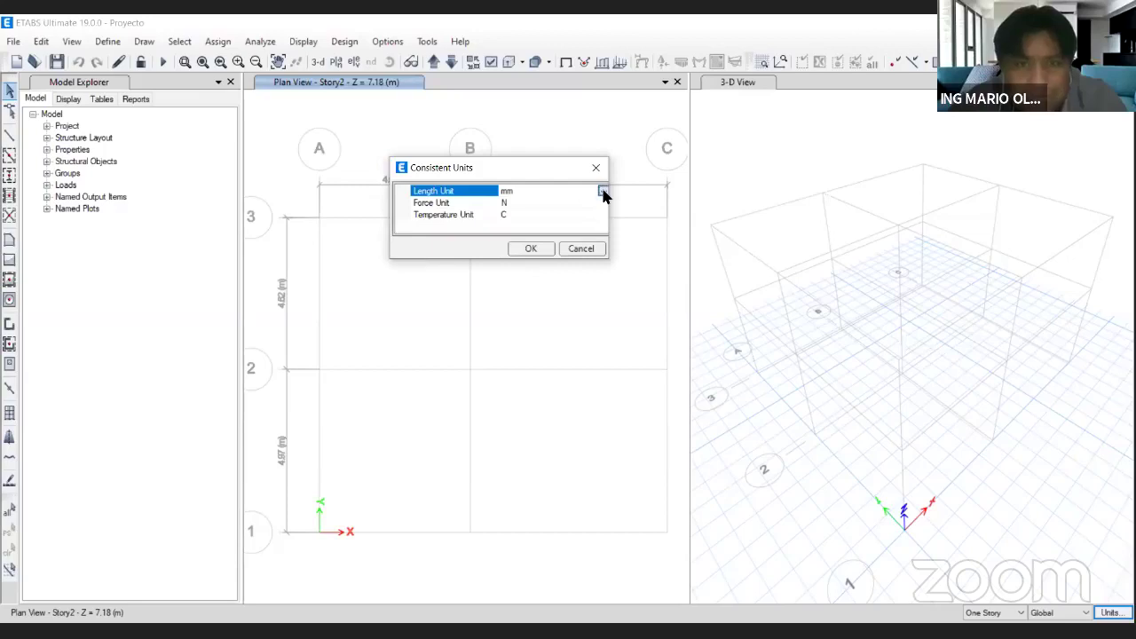
click(602, 192)
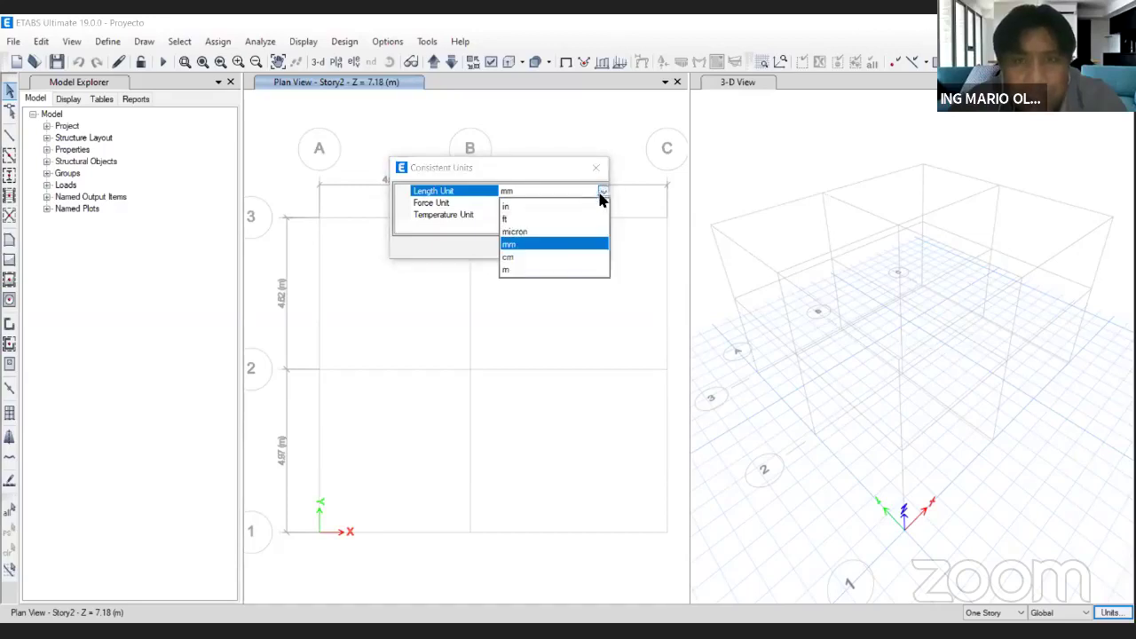
click(540, 193)
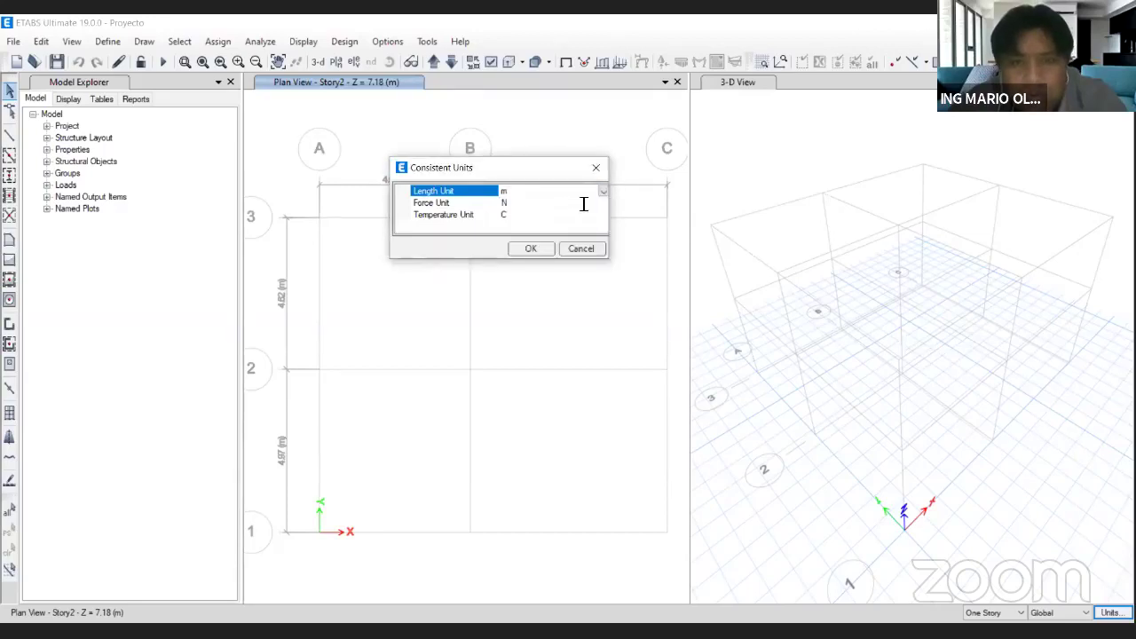
click(602, 204)
click(602, 205)
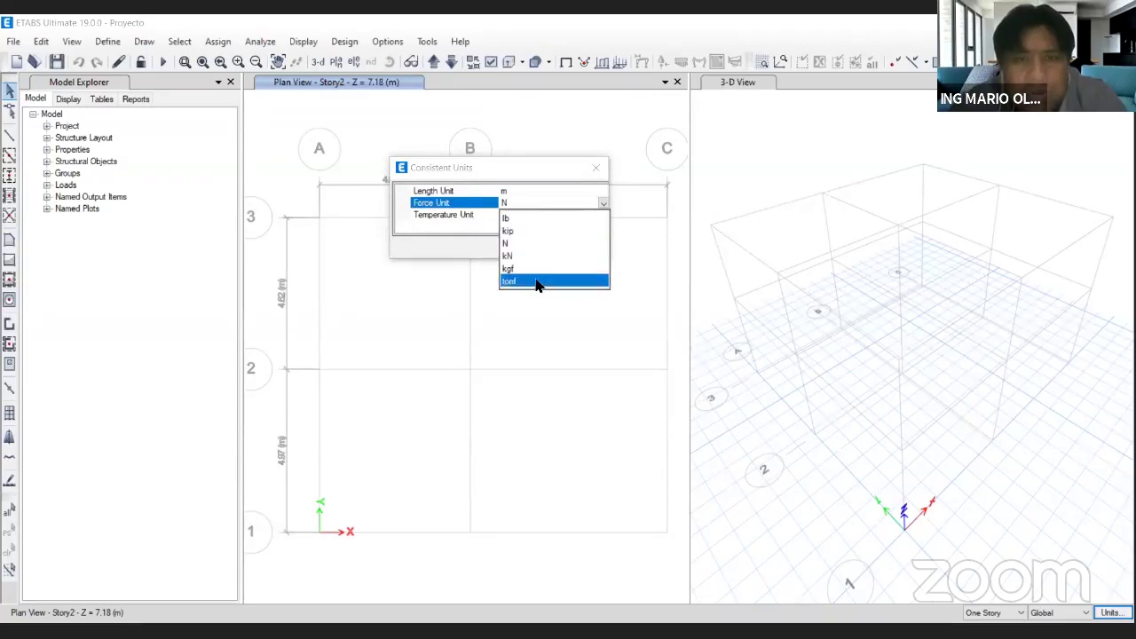
click(535, 281)
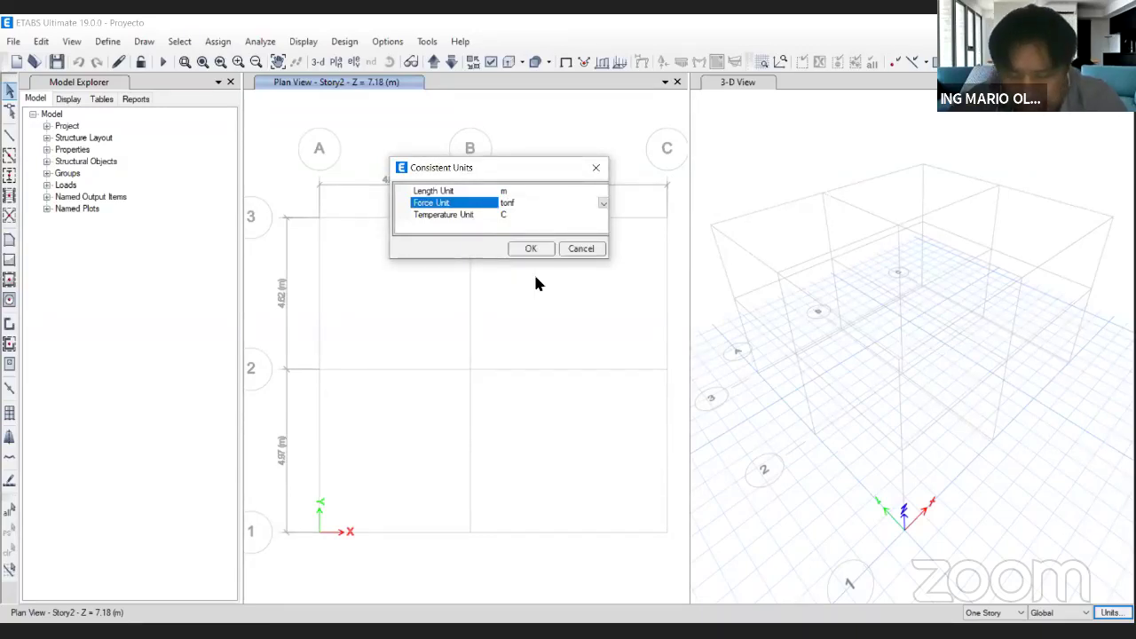
click(530, 250)
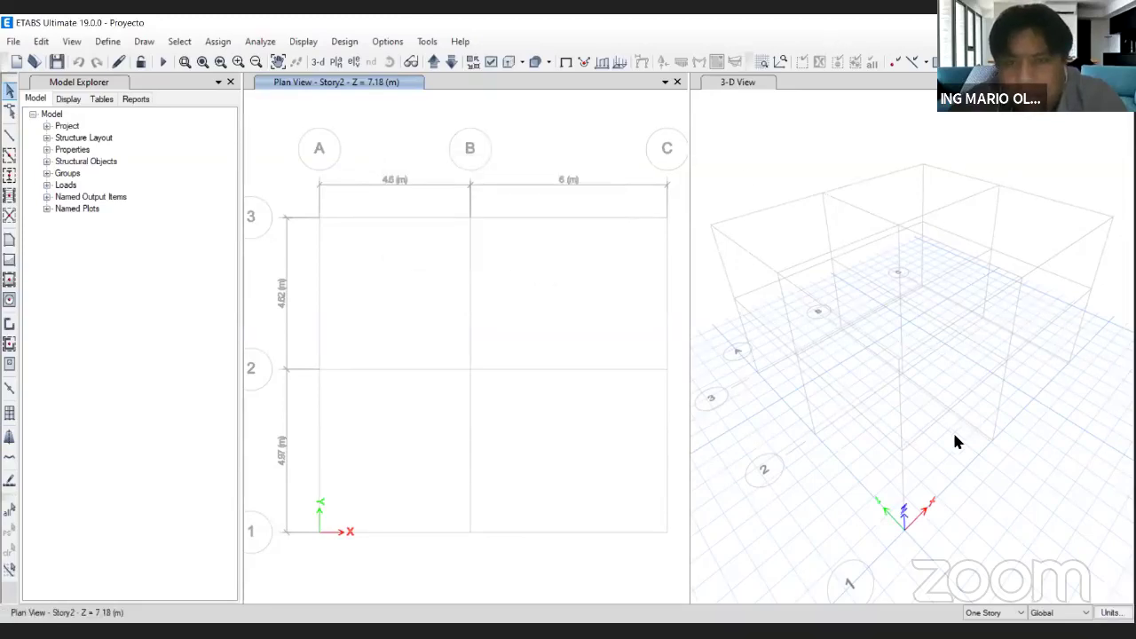
Open the property data of the 4000Psi concrete material and rename the material to CONC 210.
click(107, 41)
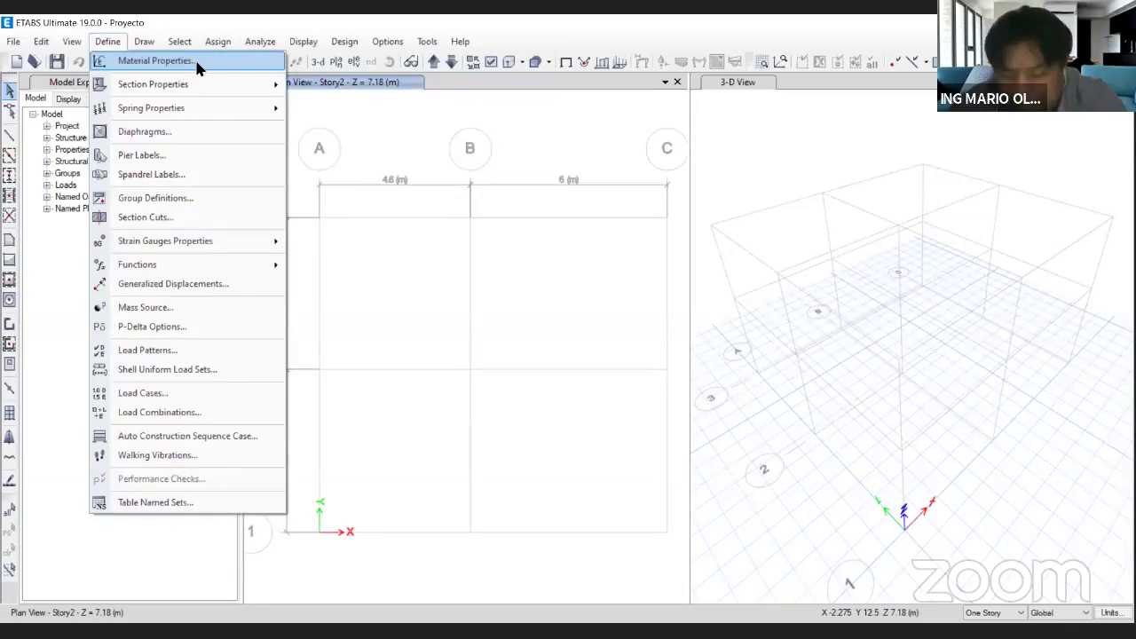
click(196, 62)
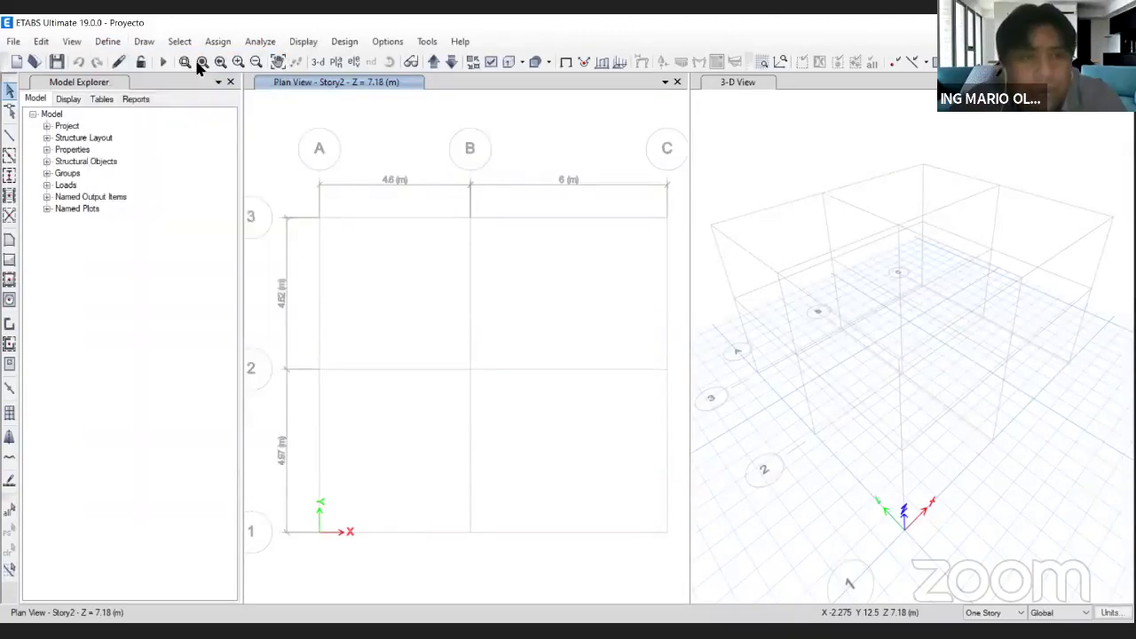
click(435, 255)
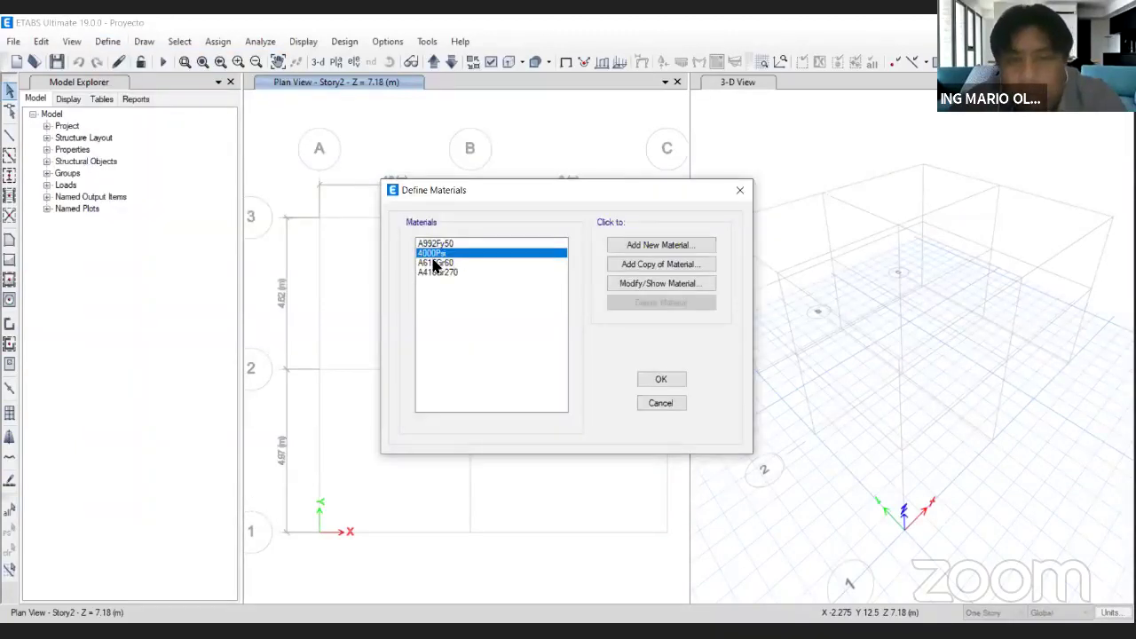
click(681, 286)
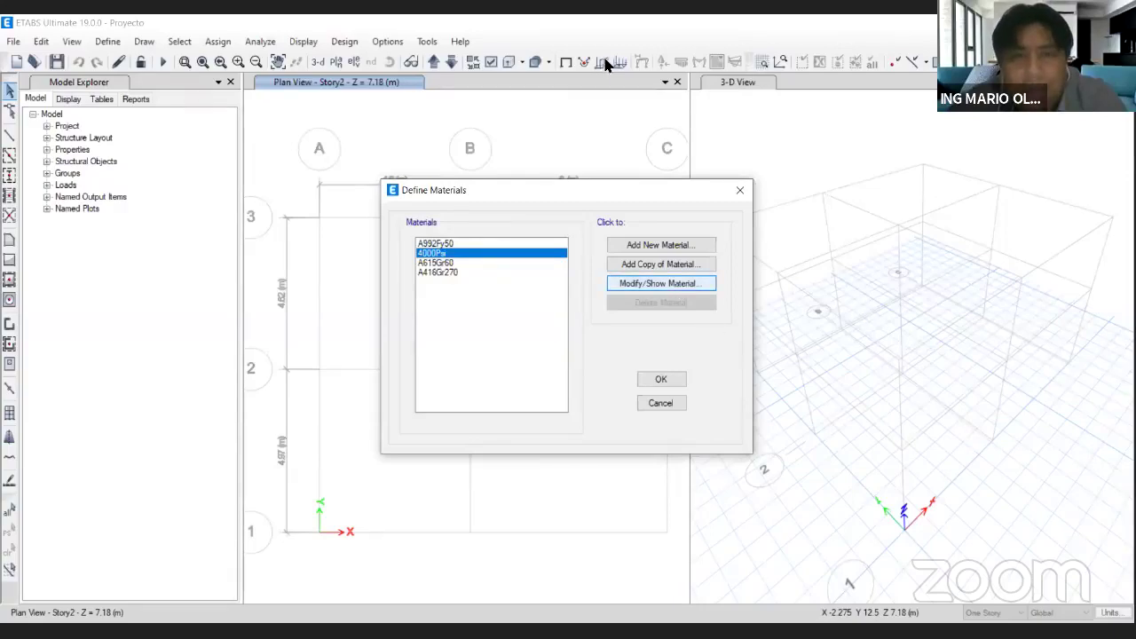
drag(603, 57, 468, 43)
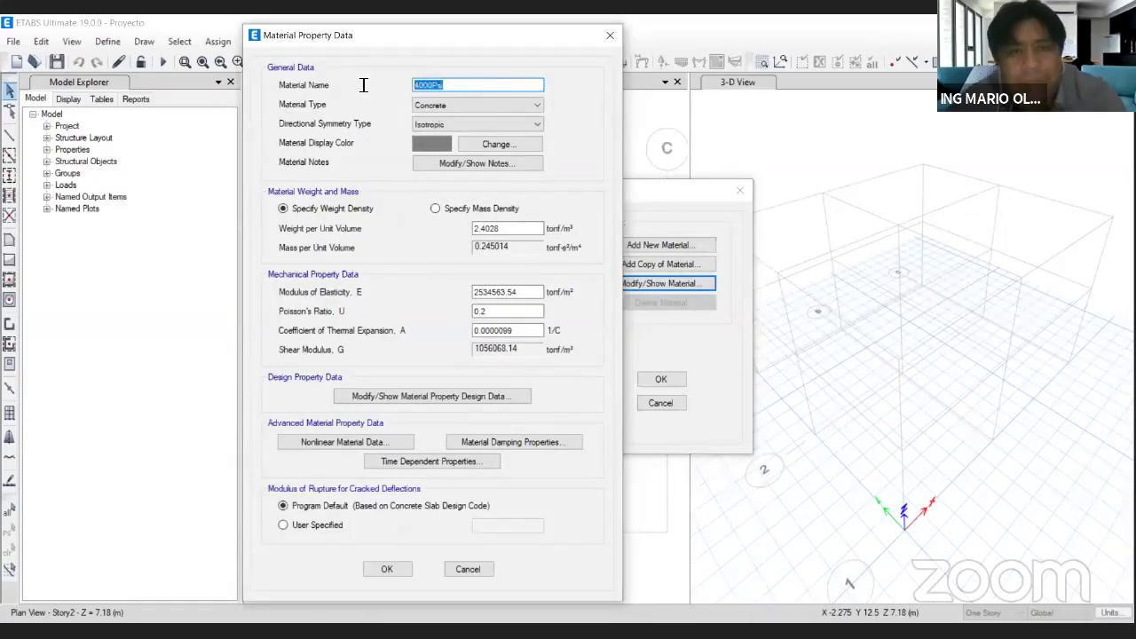
text(COCNC)
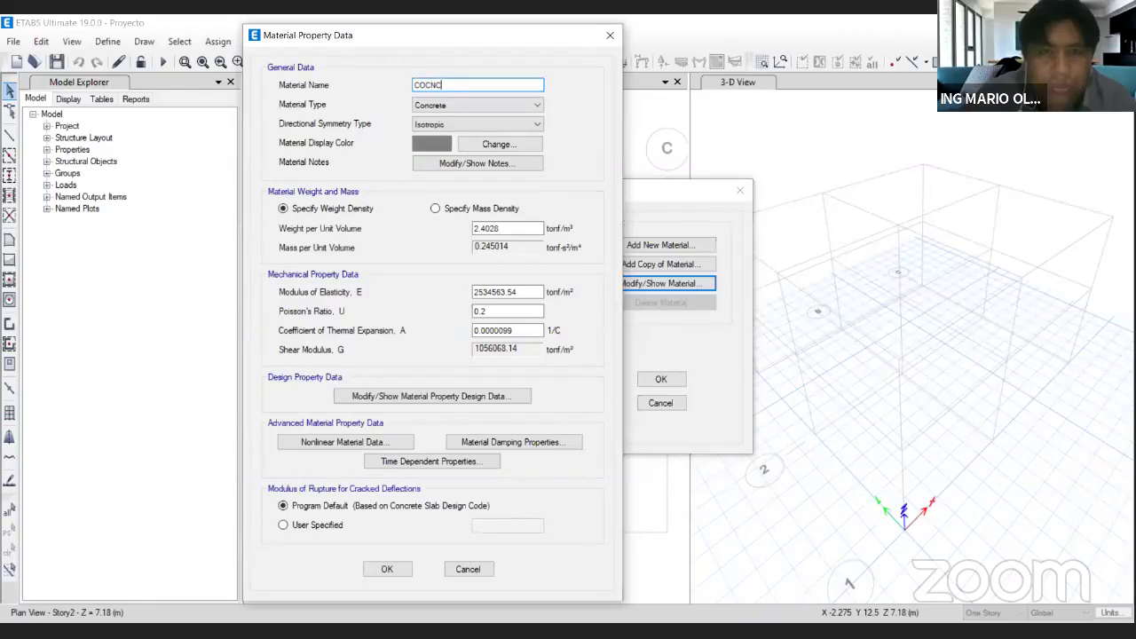
key(BackSpace)
key(BackSpace)
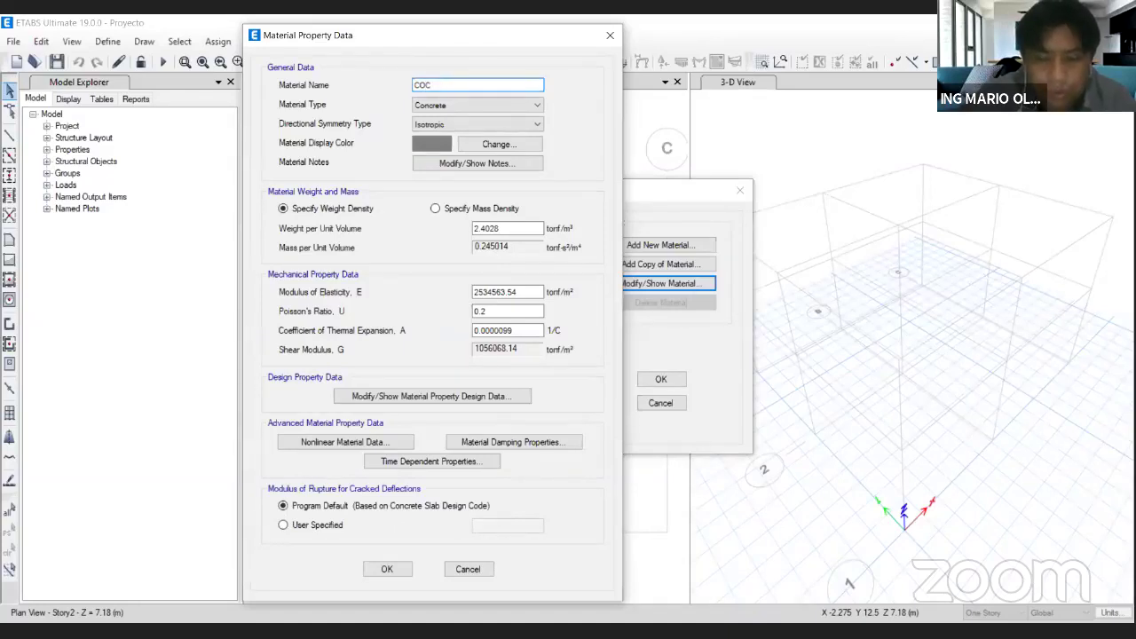
key(BackSpace)
text(NC)
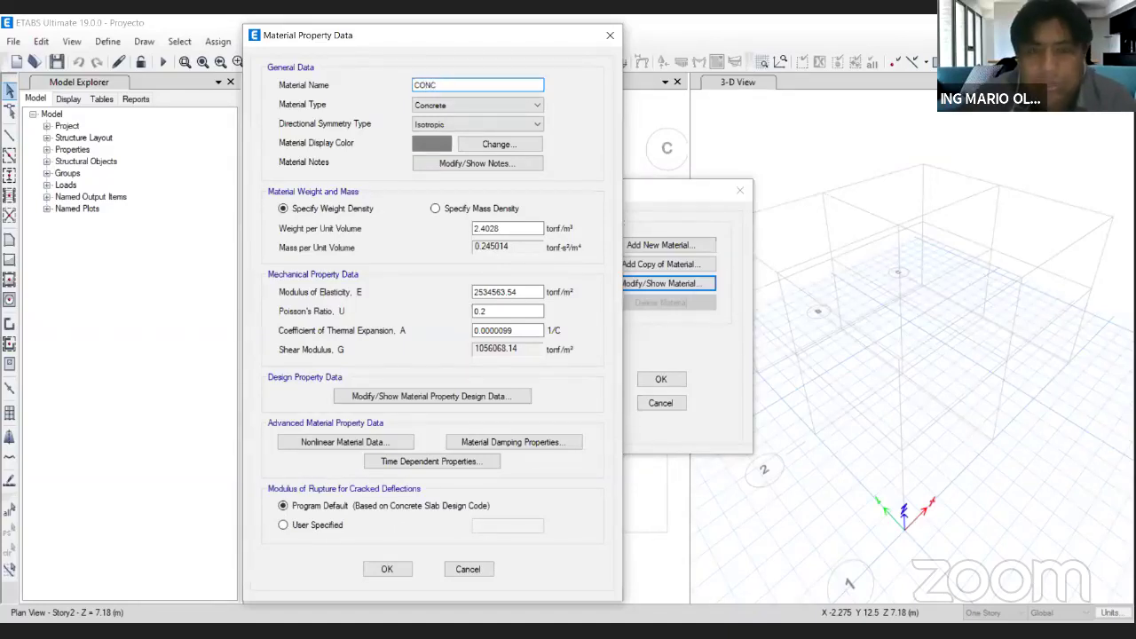
text( 210)
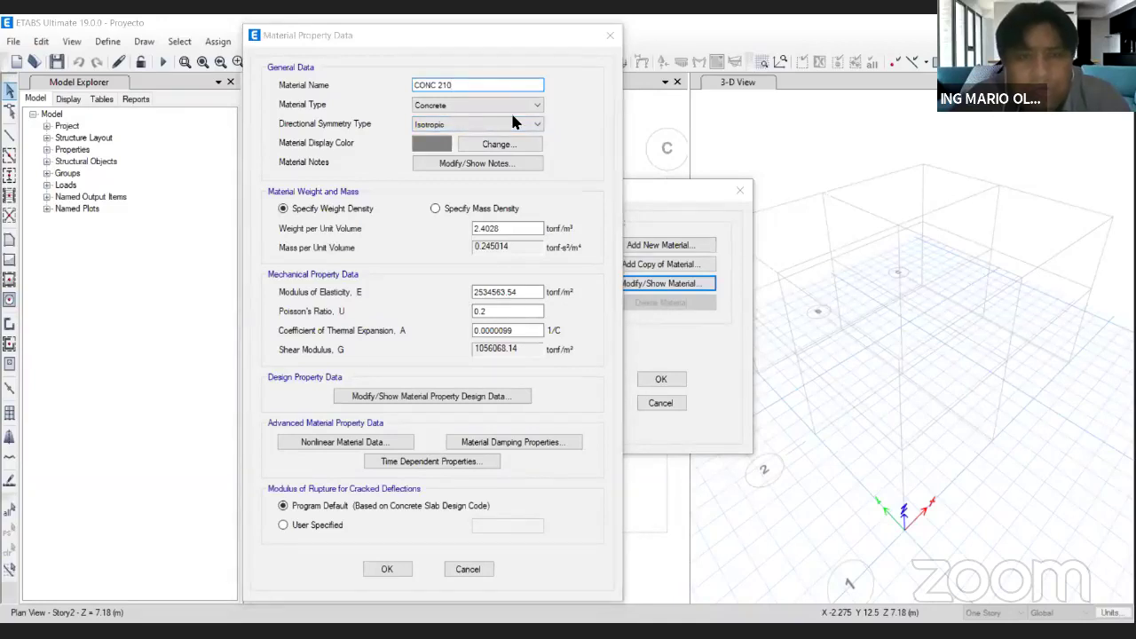
click(496, 75)
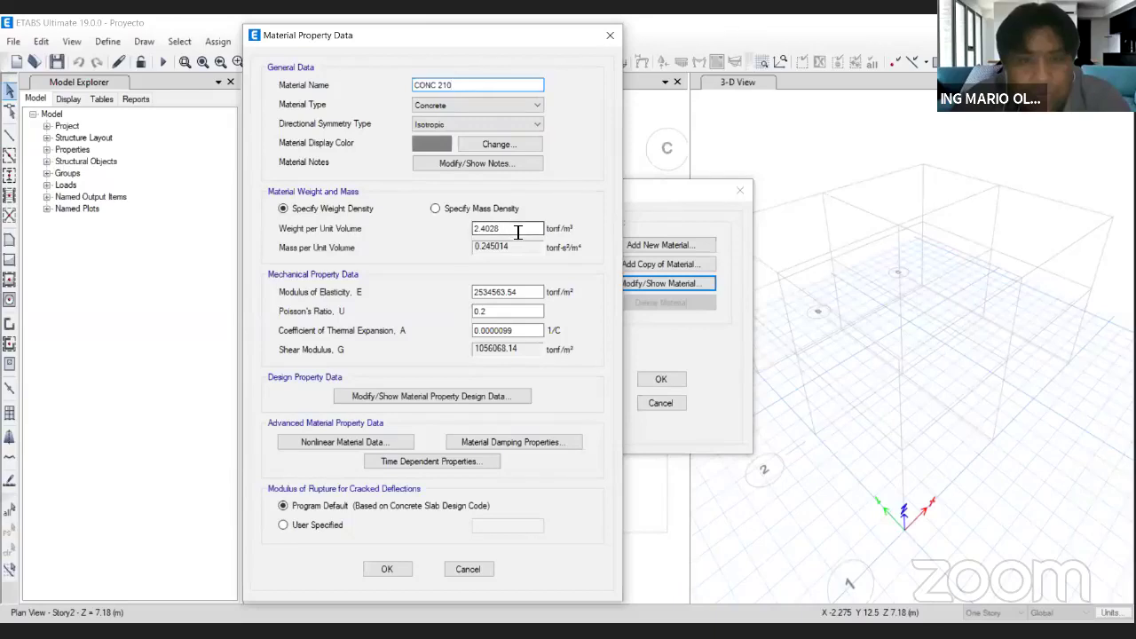
Set the concrete material's weight per unit volume to 2.4 tonf/m³.
drag(518, 230, 430, 237)
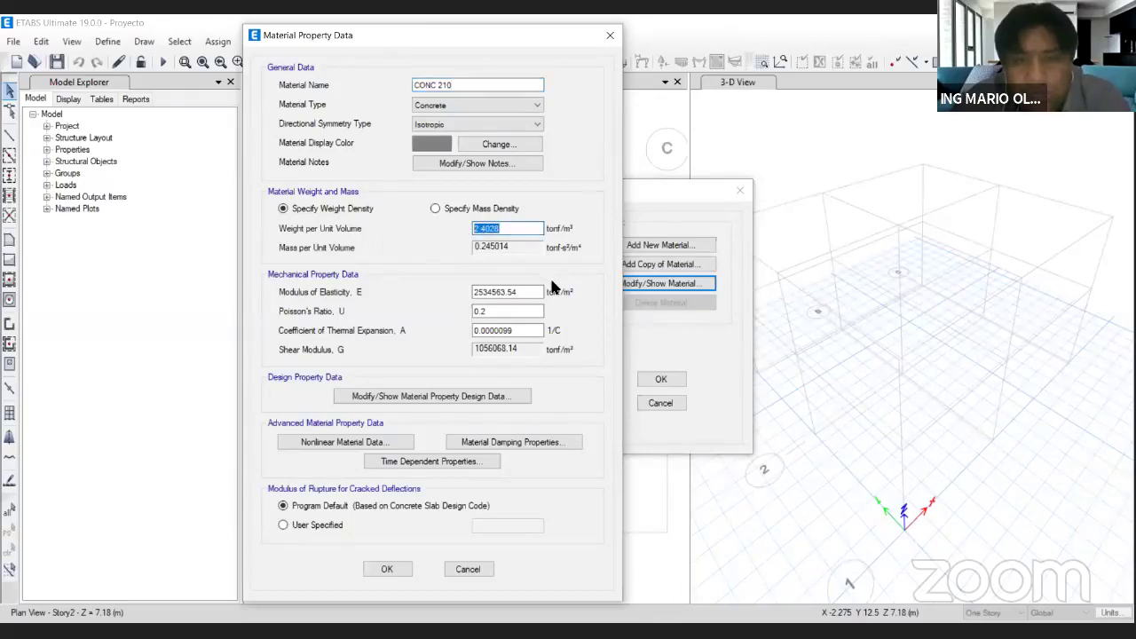
text(2.4)
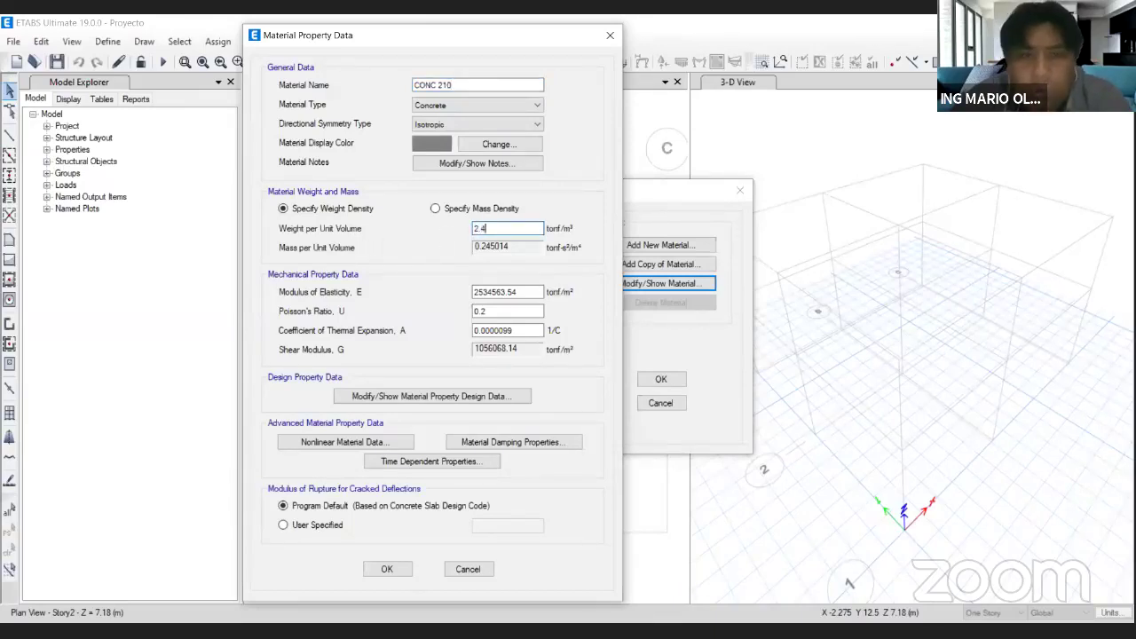
click(528, 291)
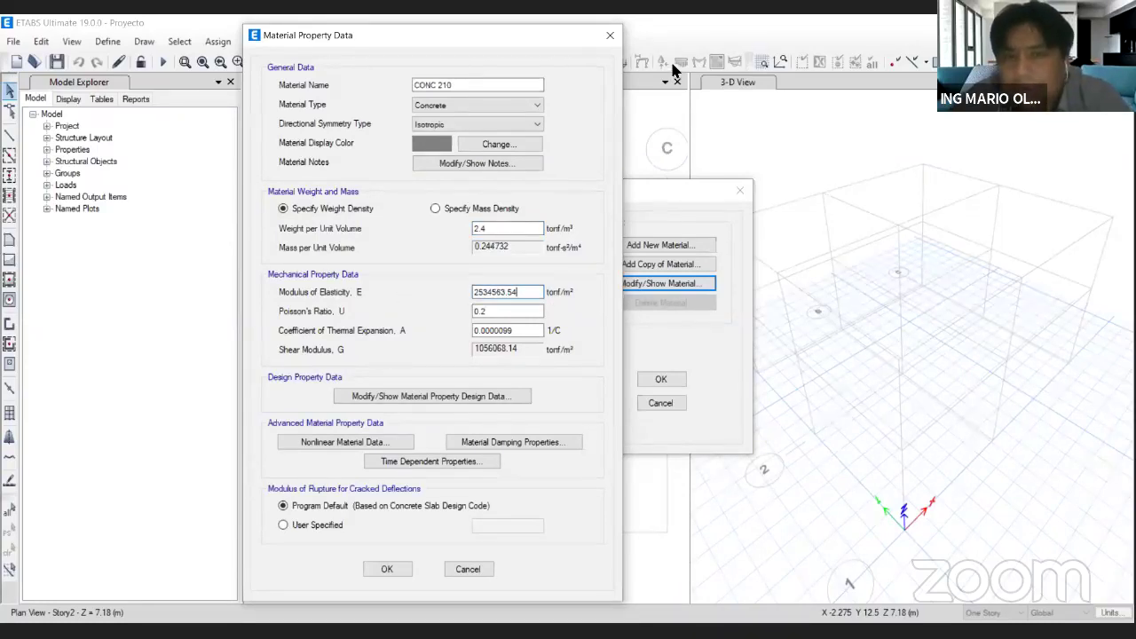
Handwrite the formula Ec = 15000·√f'c with f'c = 210 beside the modulus of elasticity, box the formula, and clear the markup.
mouse_move(533, 291)
mouse_down()
mouse_move(721, 364)
mouse_move(725, 340)
mouse_move(748, 377)
mouse_move(793, 341)
mouse_move(820, 371)
mouse_up()
mouse_move(863, 325)
mouse_down()
mouse_move(848, 357)
mouse_move(879, 348)
mouse_move(889, 329)
mouse_move(923, 331)
mouse_up()
mouse_move(955, 338)
mouse_down()
mouse_move(1016, 286)
mouse_move(1075, 294)
mouse_up()
click(980, 352)
mouse_move(1030, 323)
mouse_down()
mouse_move(1033, 341)
mouse_move(1044, 325)
mouse_move(1058, 354)
mouse_move(1073, 348)
mouse_up()
mouse_move(833, 451)
mouse_down()
mouse_move(823, 505)
mouse_move(839, 458)
mouse_up()
mouse_move(863, 478)
mouse_down()
mouse_move(853, 495)
mouse_move(866, 502)
mouse_up()
mouse_move(879, 479)
mouse_down()
mouse_move(943, 479)
mouse_move(955, 504)
mouse_up()
mouse_move(965, 461)
mouse_down()
mouse_move(962, 502)
mouse_move(987, 464)
mouse_up()
mouse_move(1014, 447)
mouse_down()
mouse_move(1012, 497)
mouse_move(1018, 481)
mouse_up()
mouse_move(1018, 481)
mouse_down()
mouse_move(1032, 502)
mouse_move(1059, 481)
mouse_move(1069, 513)
mouse_up()
mouse_move(1085, 456)
mouse_down()
mouse_move(1076, 536)
mouse_move(1104, 529)
mouse_move(1108, 506)
mouse_move(1109, 521)
mouse_up()
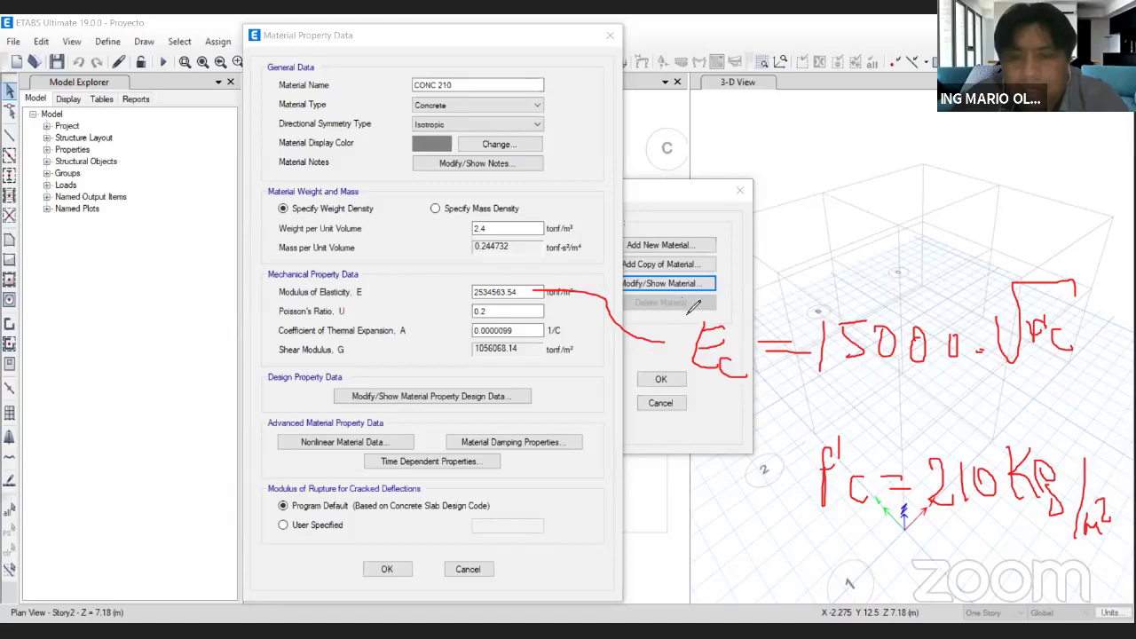
mouse_move(691, 308)
mouse_down()
mouse_move(1021, 378)
mouse_move(1100, 247)
mouse_move(634, 325)
mouse_up()
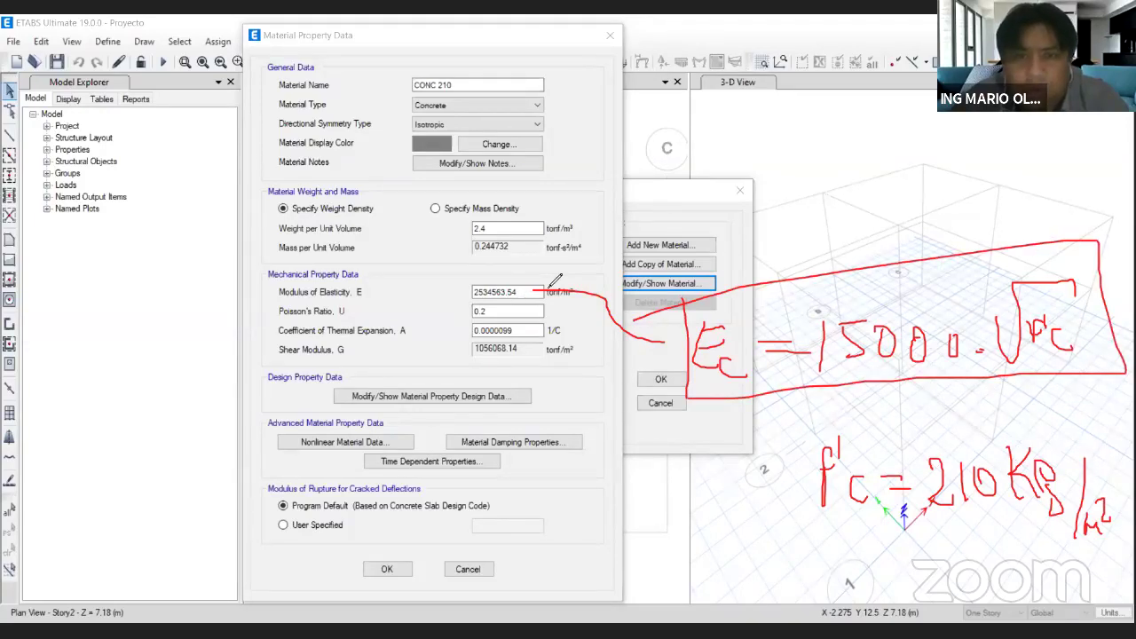
key(Escape)
Open the calculator for the modulus of elasticity and enter the formula 15000*SQR(210)*10.
drag(527, 292, 426, 285)
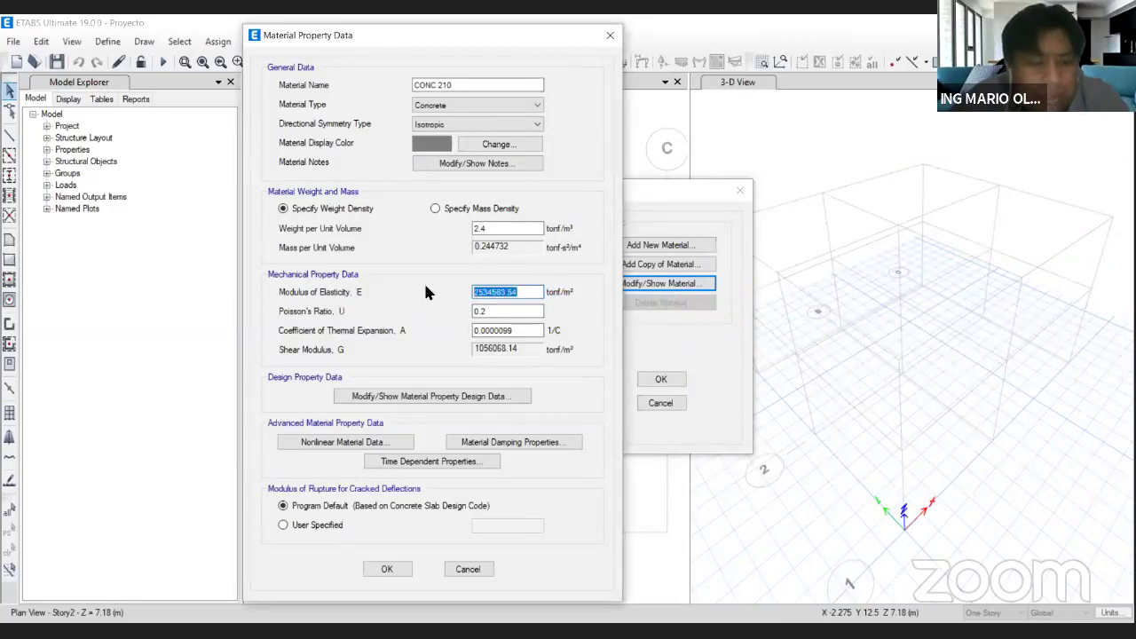
shift+double_click(530, 294)
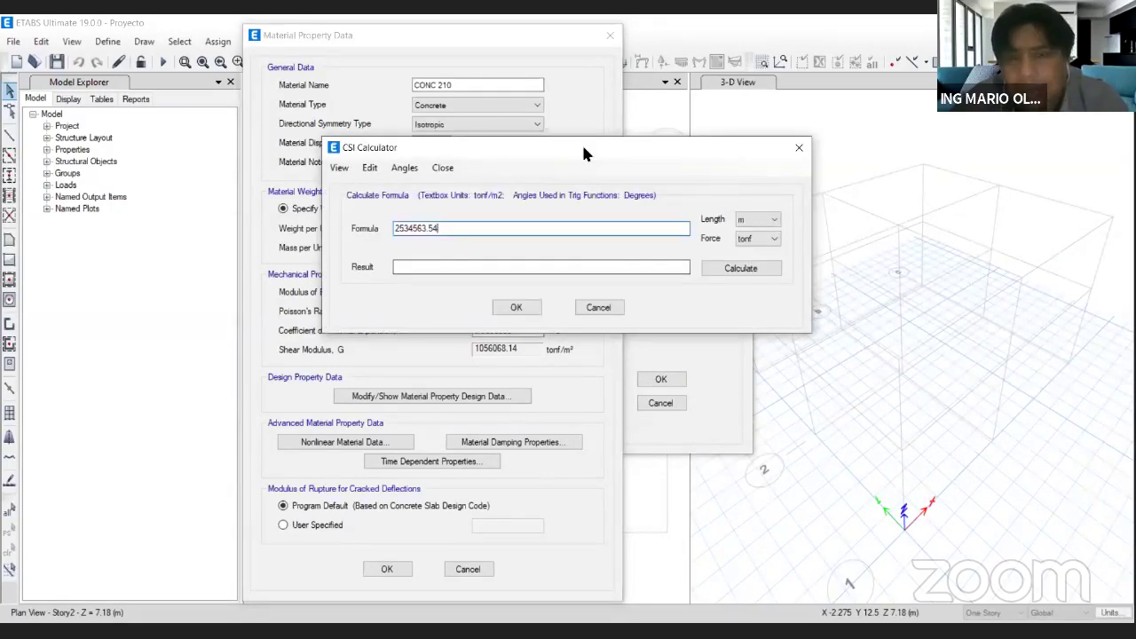
drag(583, 153, 755, 249)
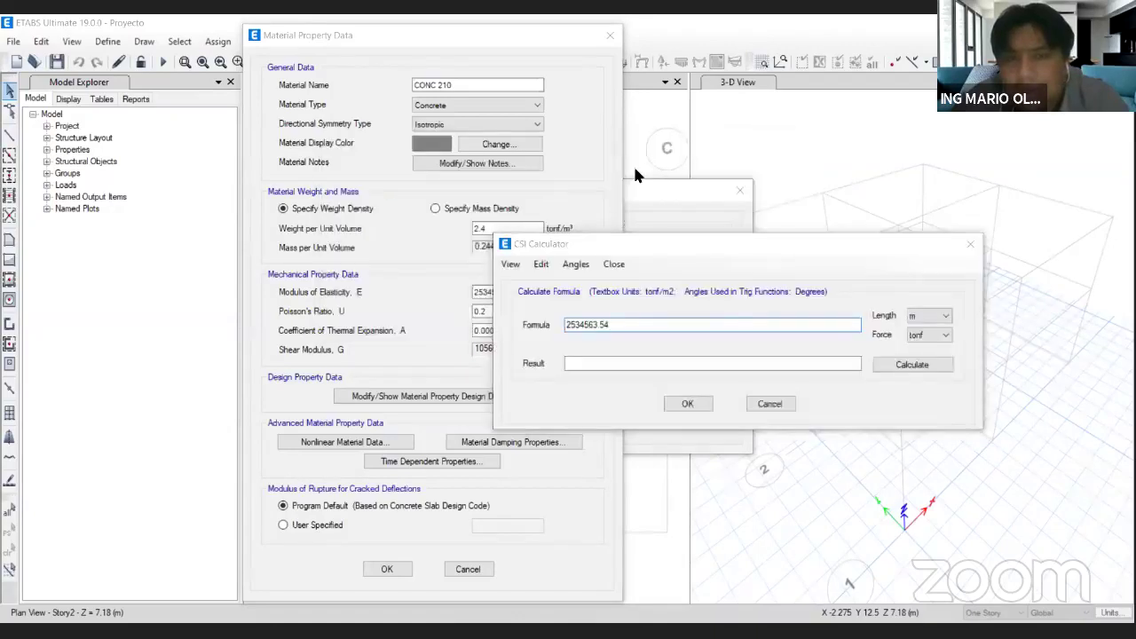
double_click(637, 328)
text(150)
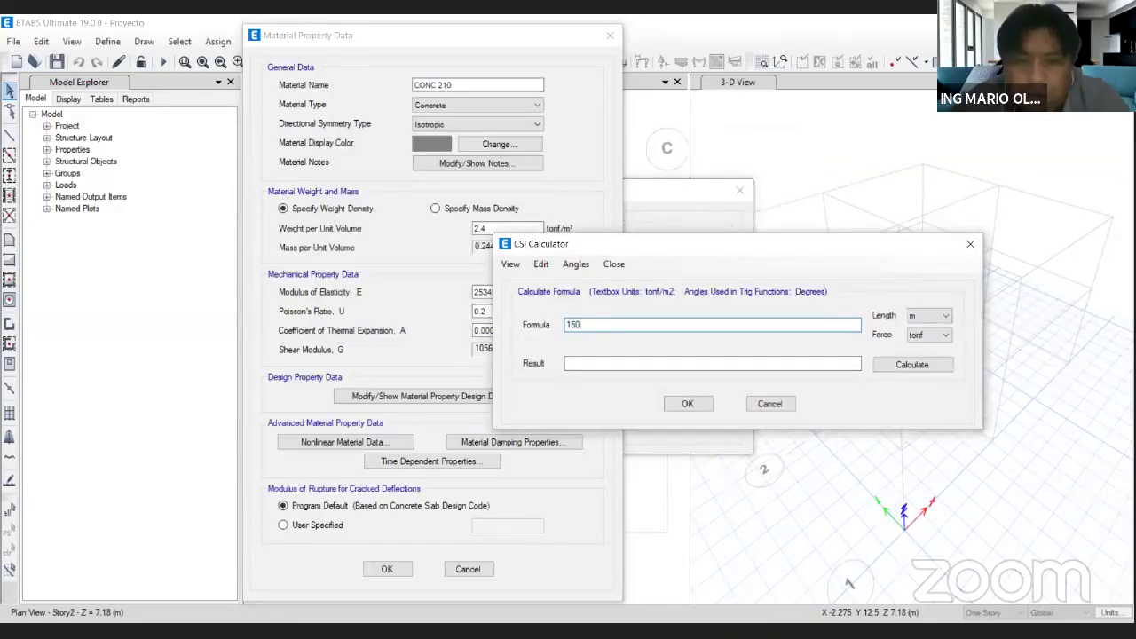
text(00)
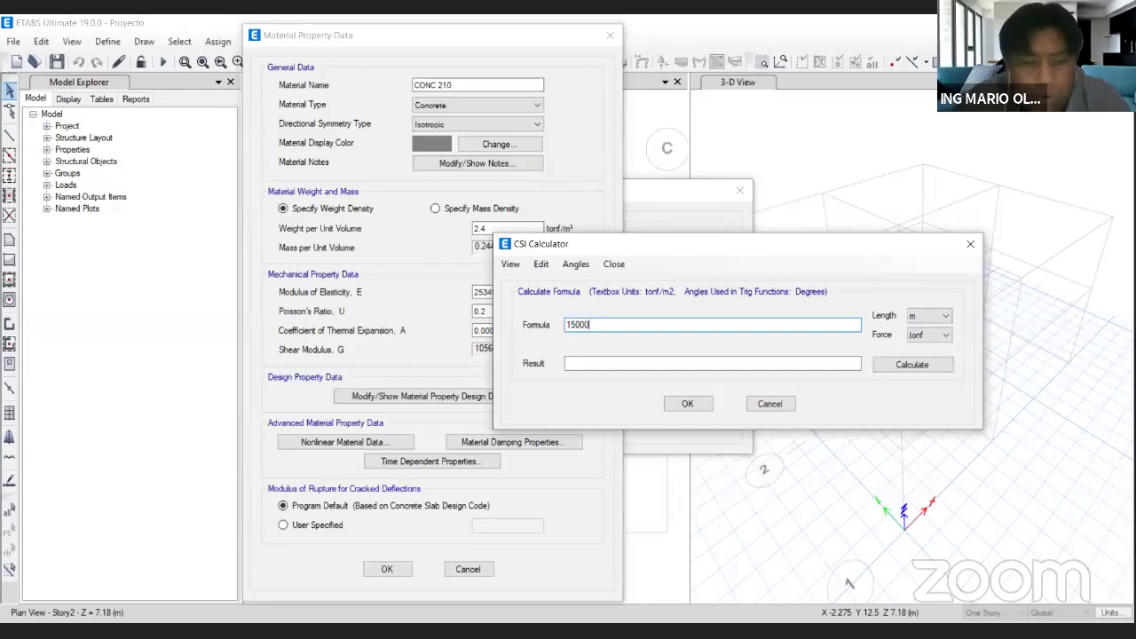
text(*SQR)
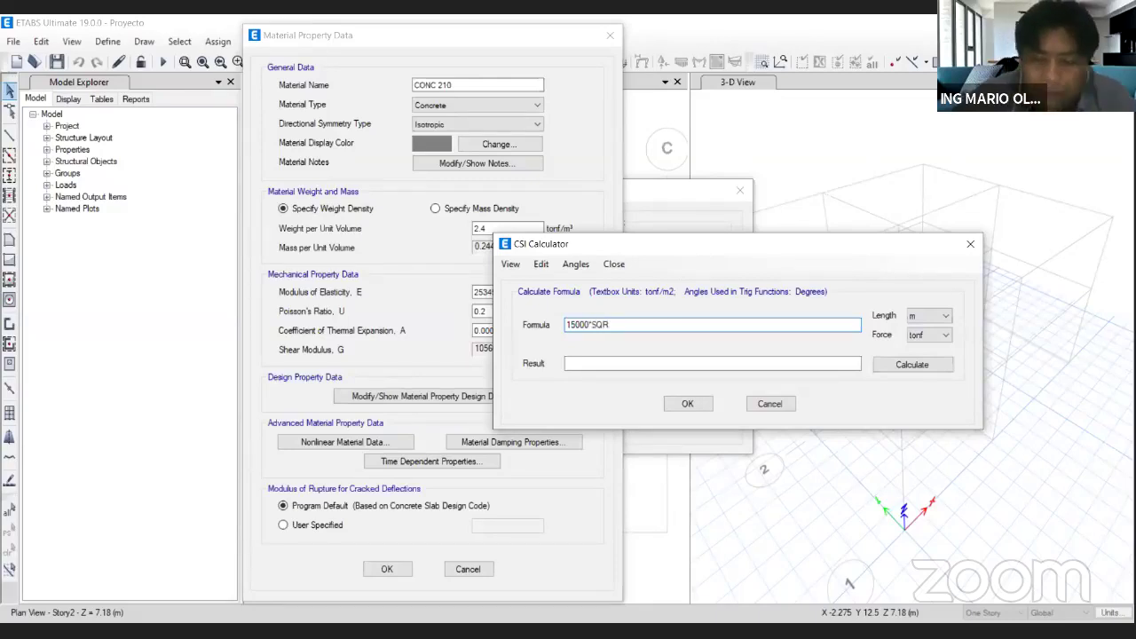
text(()
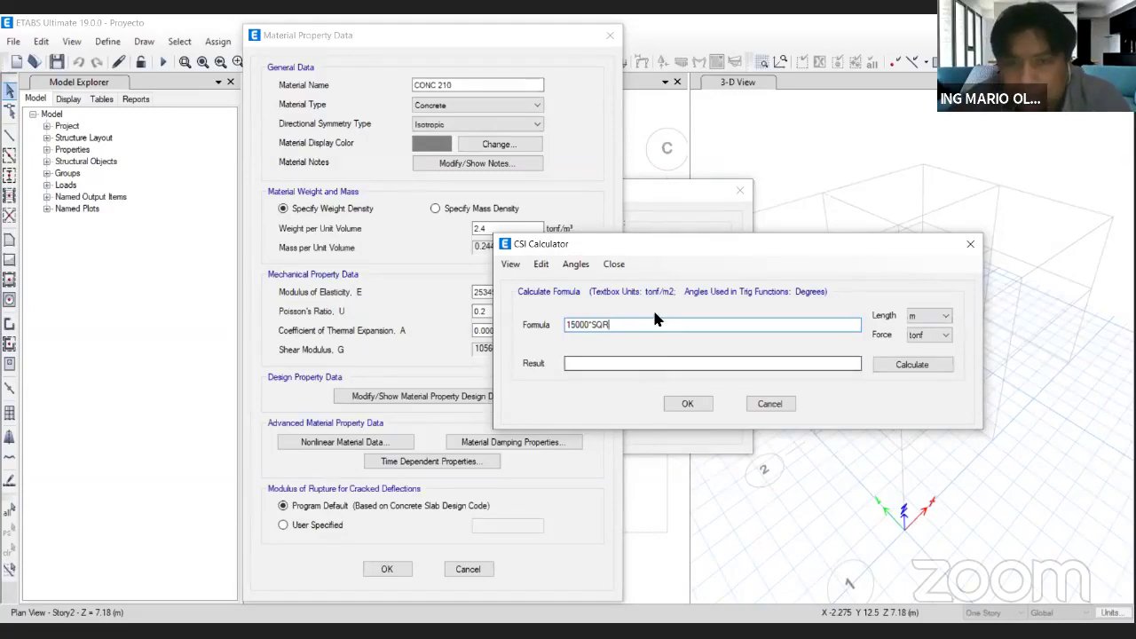
text((210)
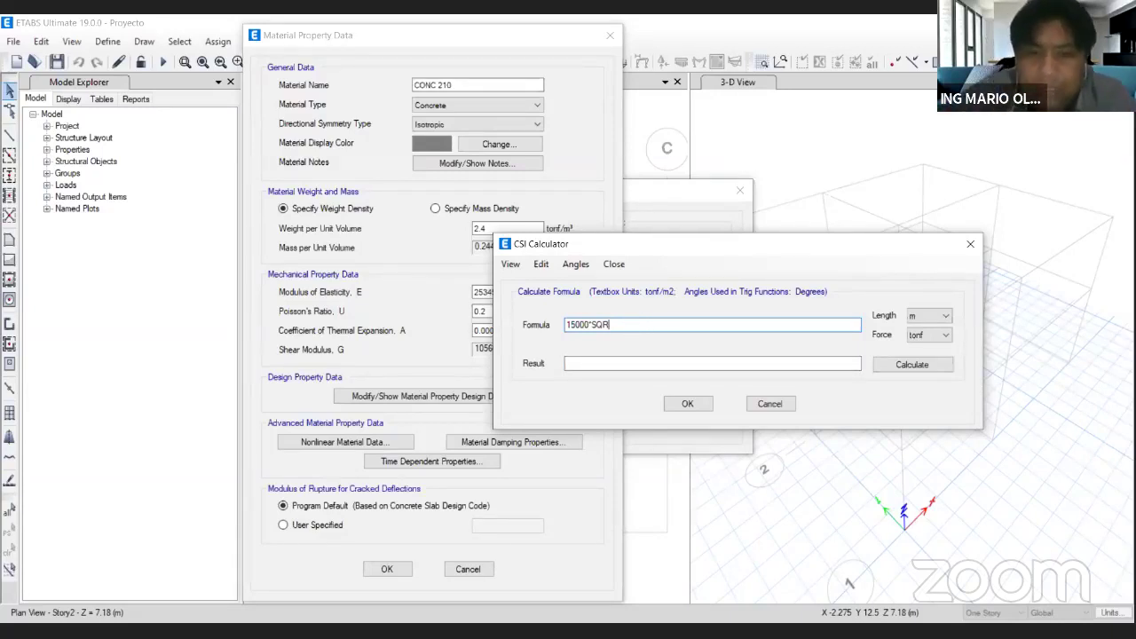
text())
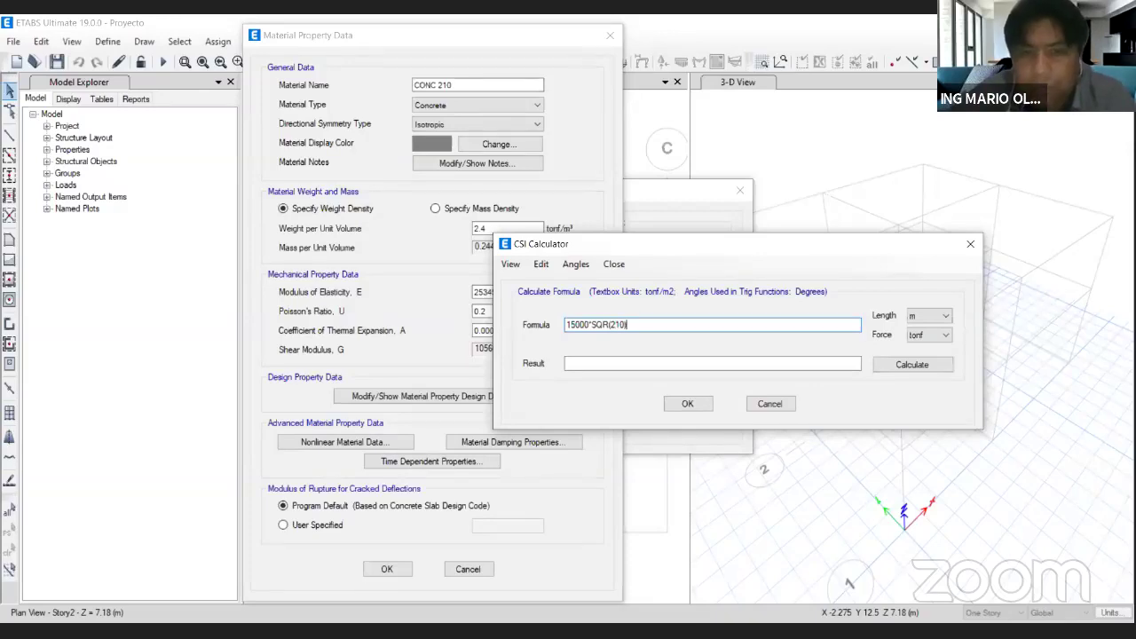
text(*10)
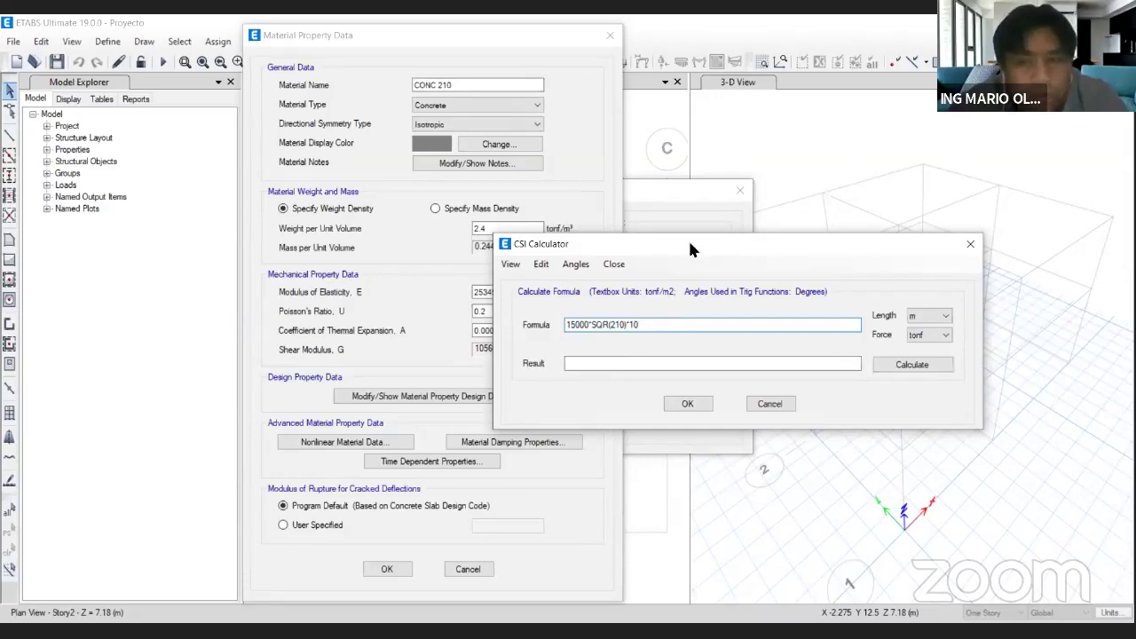
Reposition the calculator and circle the modulus's tonf/m² unit and the formula's factor of 10 with on-screen markup.
drag(684, 248, 579, 325)
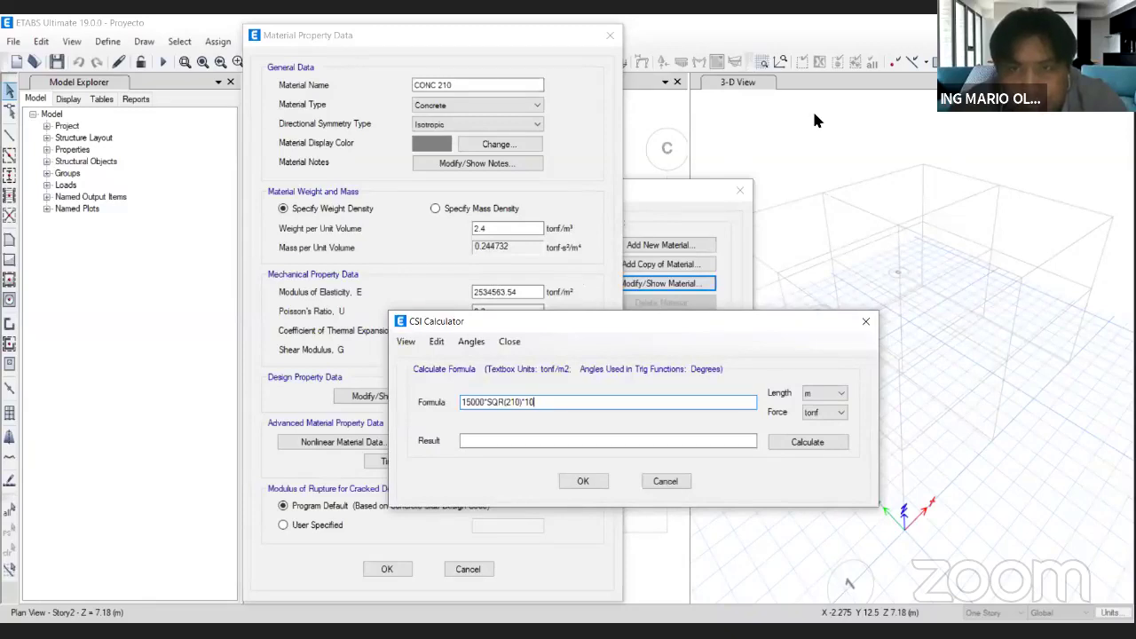
mouse_move(577, 282)
mouse_down()
mouse_move(579, 306)
mouse_move(584, 283)
mouse_up()
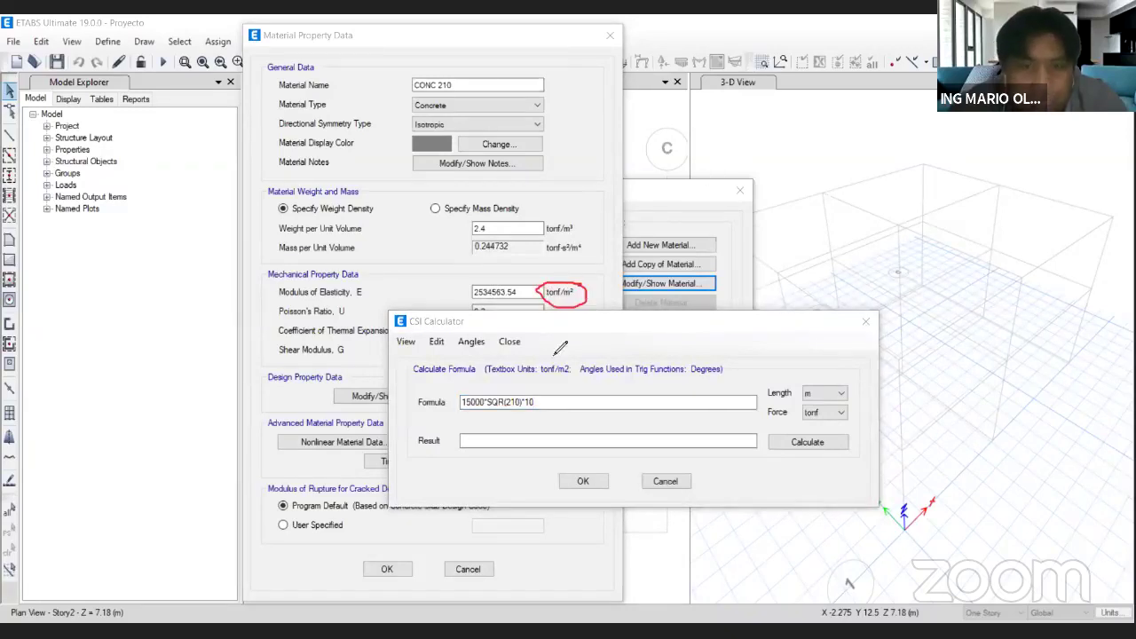
mouse_move(542, 398)
mouse_down()
mouse_move(533, 395)
mouse_move(540, 421)
mouse_up()
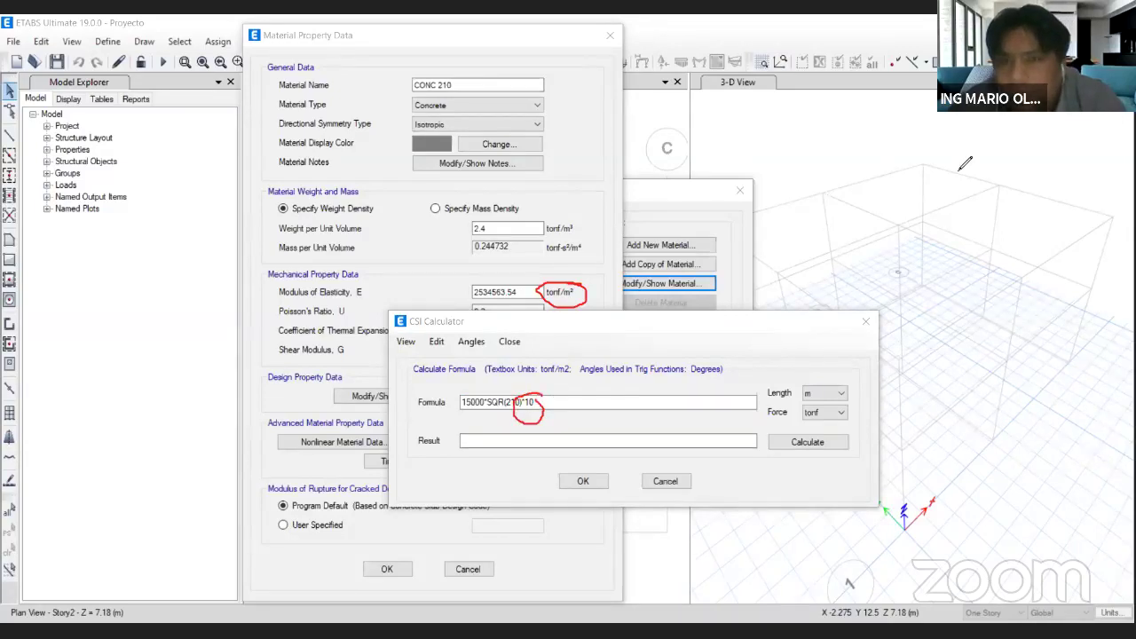
Calculate the formula and apply its result as the material's modulus of elasticity.
click(797, 443)
click(583, 482)
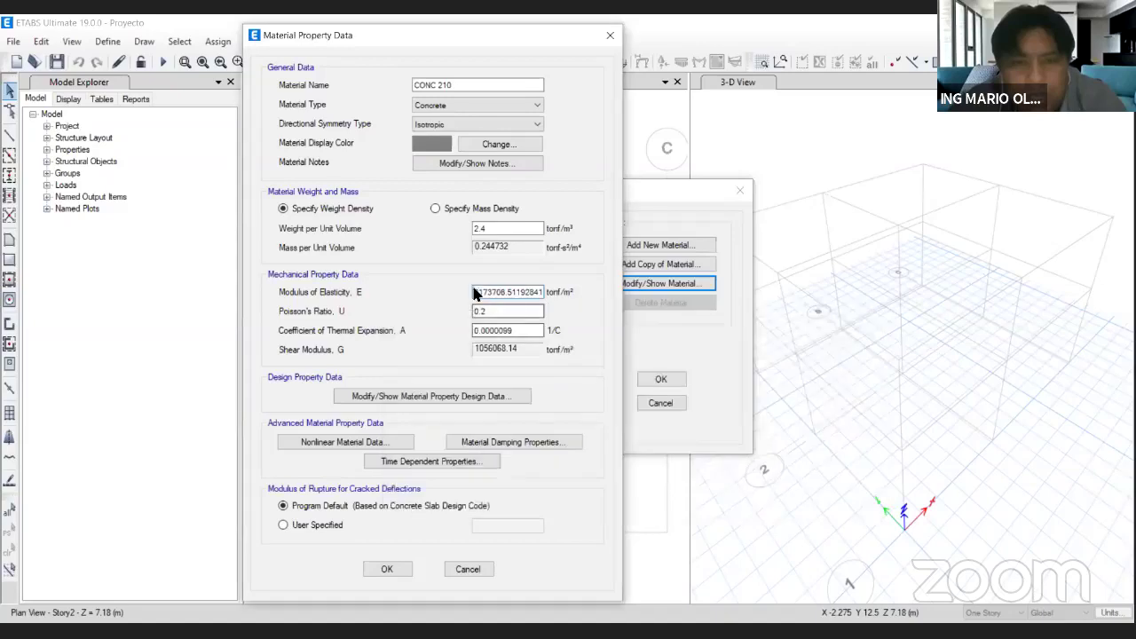
click(531, 312)
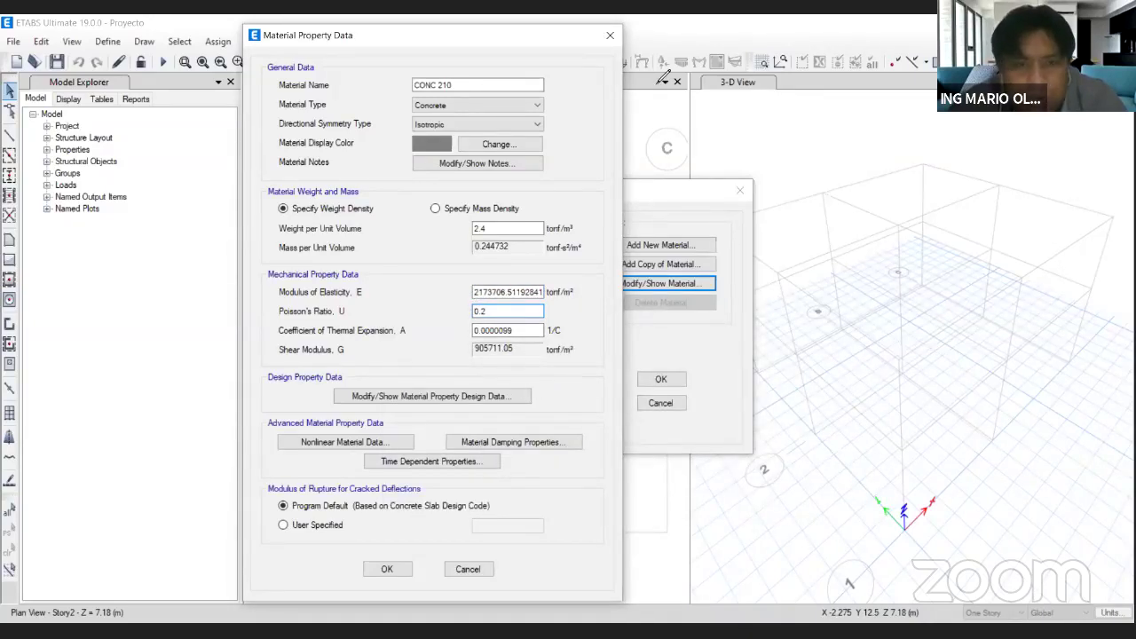
Open the material's design property data and set the specified concrete compressive strength f'c to 2100 tonf/m².
mouse_move(330, 377)
mouse_down()
mouse_move(327, 411)
mouse_move(491, 412)
mouse_move(330, 378)
mouse_up()
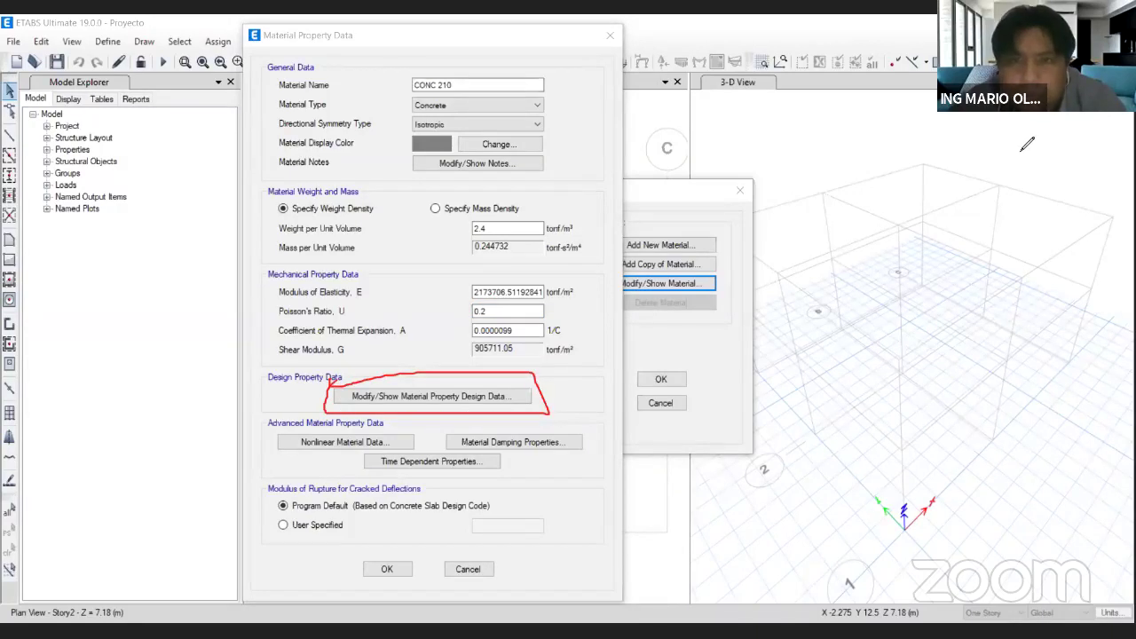
click(530, 392)
double_click(667, 294)
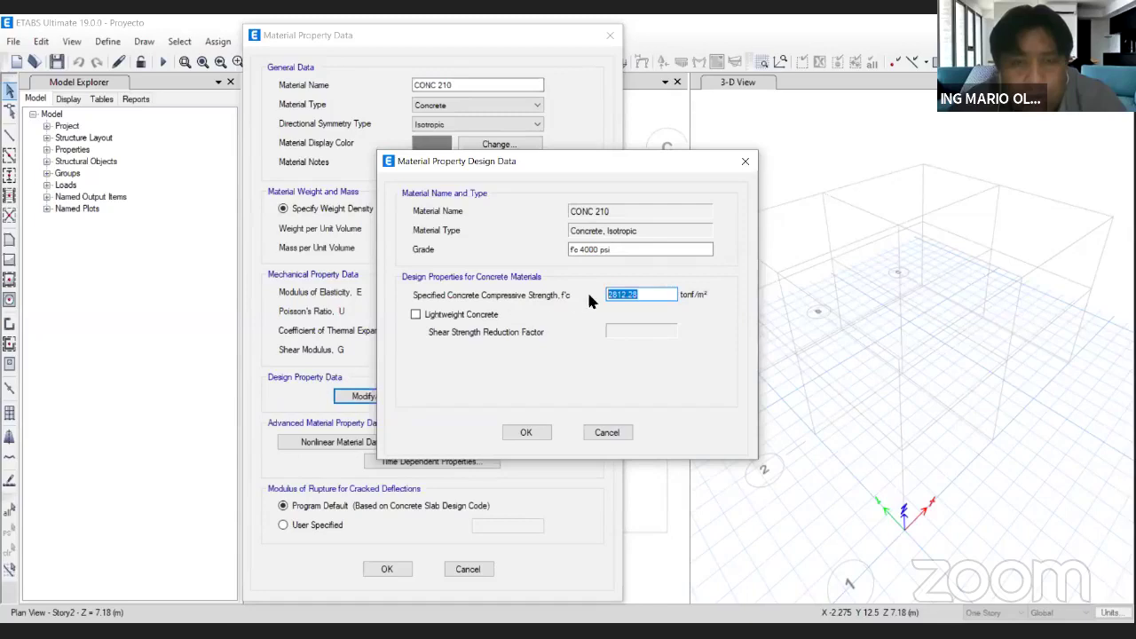
text(210)
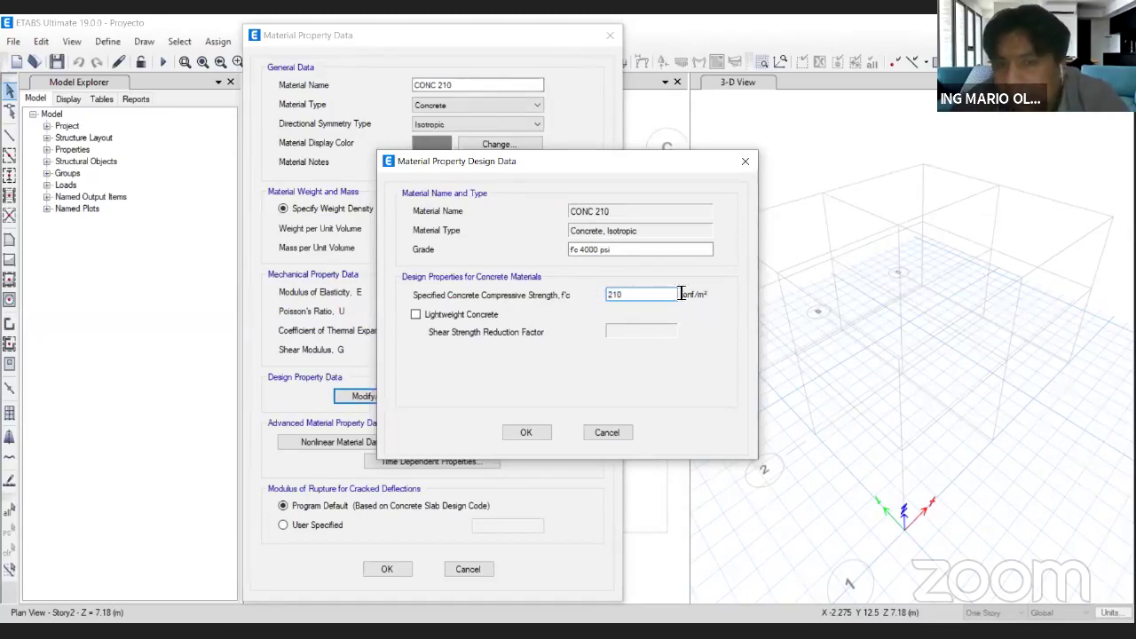
text(0)
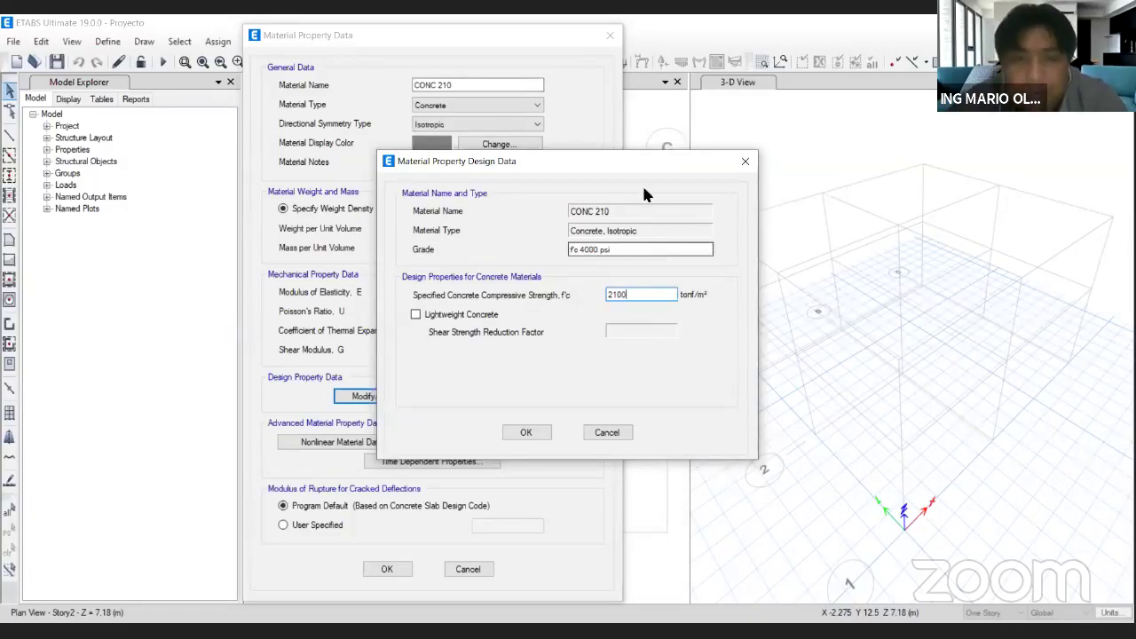
drag(645, 175, 915, 179)
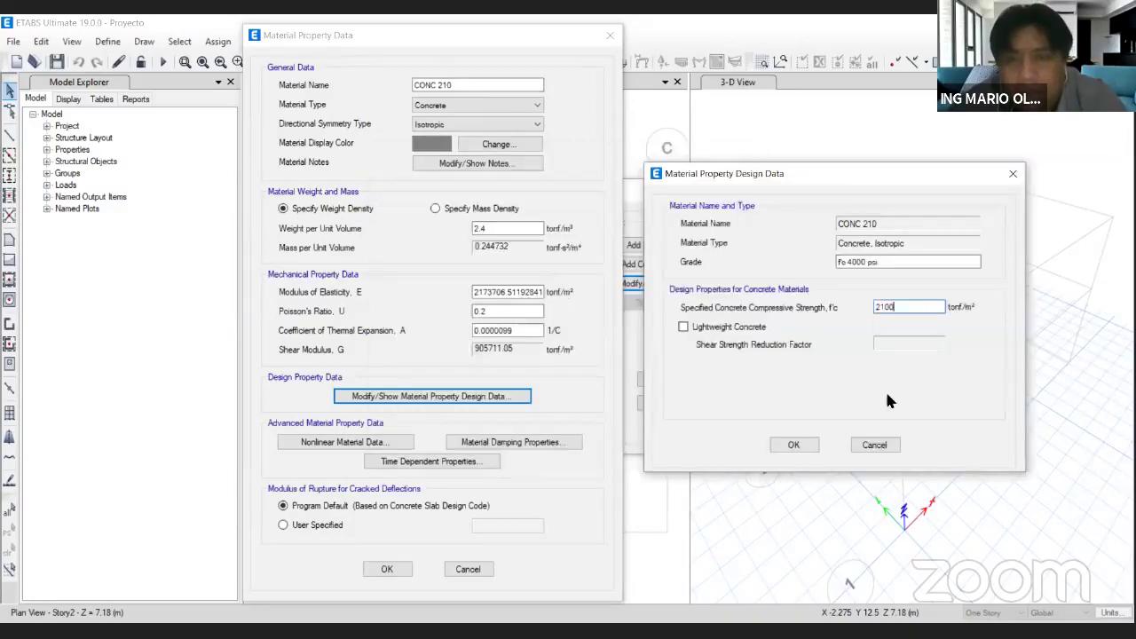
Accept the CONC 210 material properties and highlight the A615Gr60 material and its modify option with temporary on-screen markup.
click(794, 440)
click(392, 569)
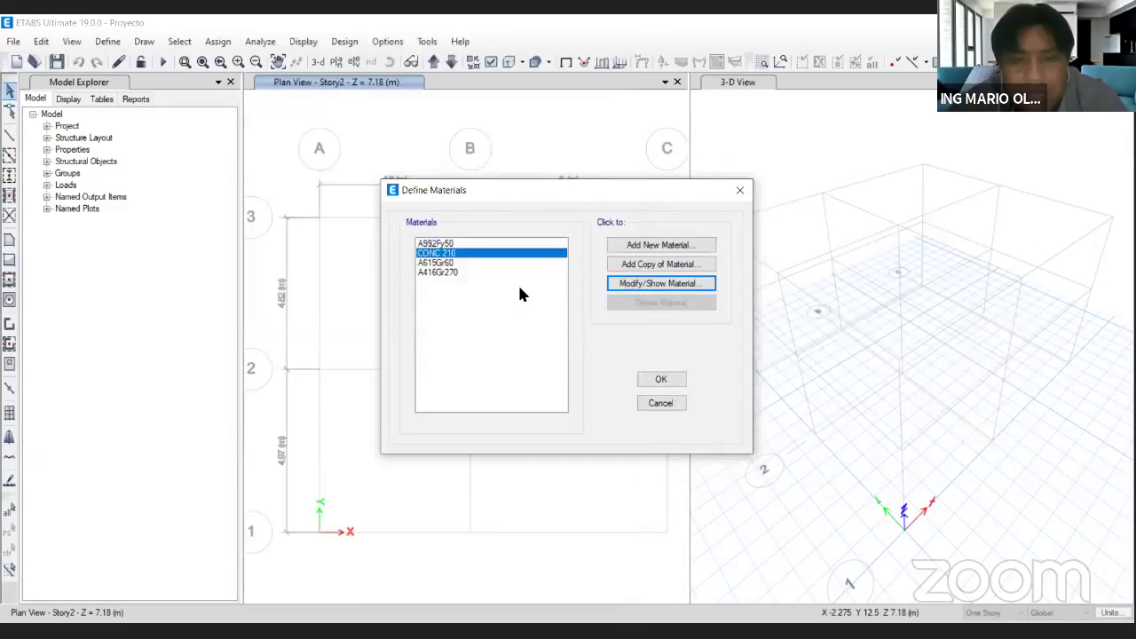
click(462, 262)
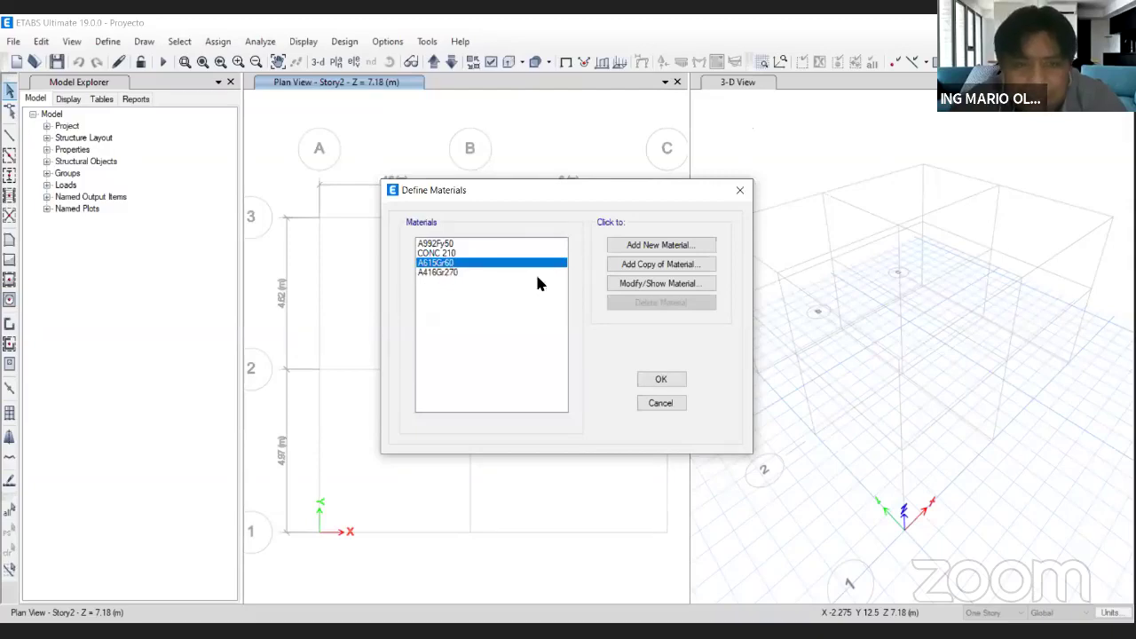
mouse_move(414, 267)
mouse_down()
mouse_move(462, 269)
mouse_move(434, 254)
mouse_move(735, 303)
mouse_move(711, 272)
mouse_move(602, 276)
mouse_move(600, 291)
mouse_up()
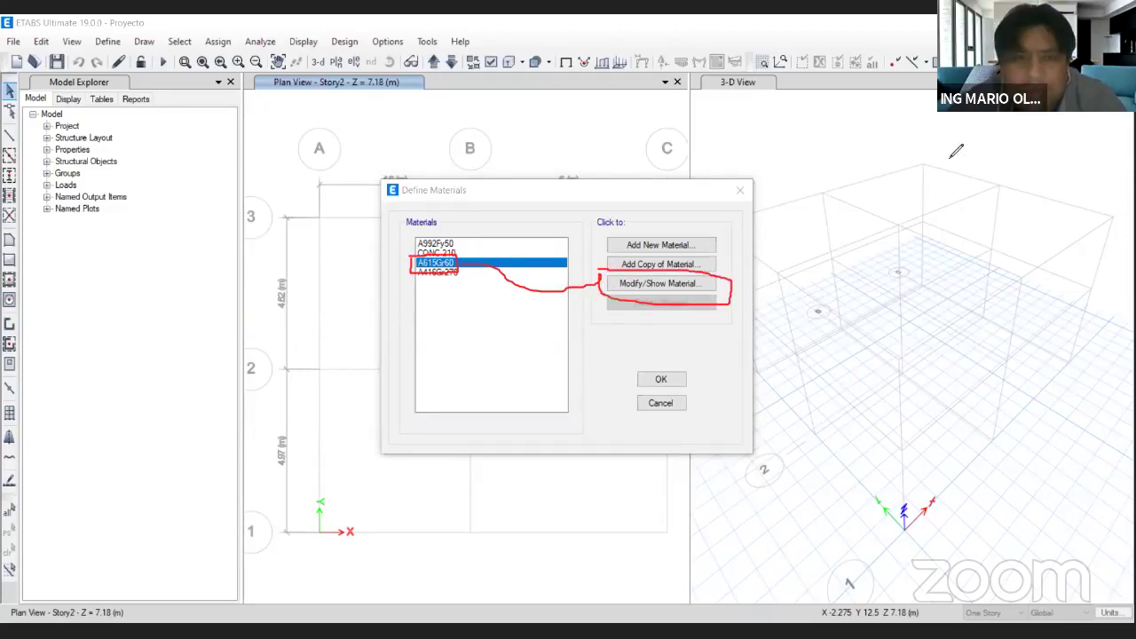
key(Escape)
Open the A615Gr60 rebar material for modification and rename it ACERO CORRUGADO.
click(452, 265)
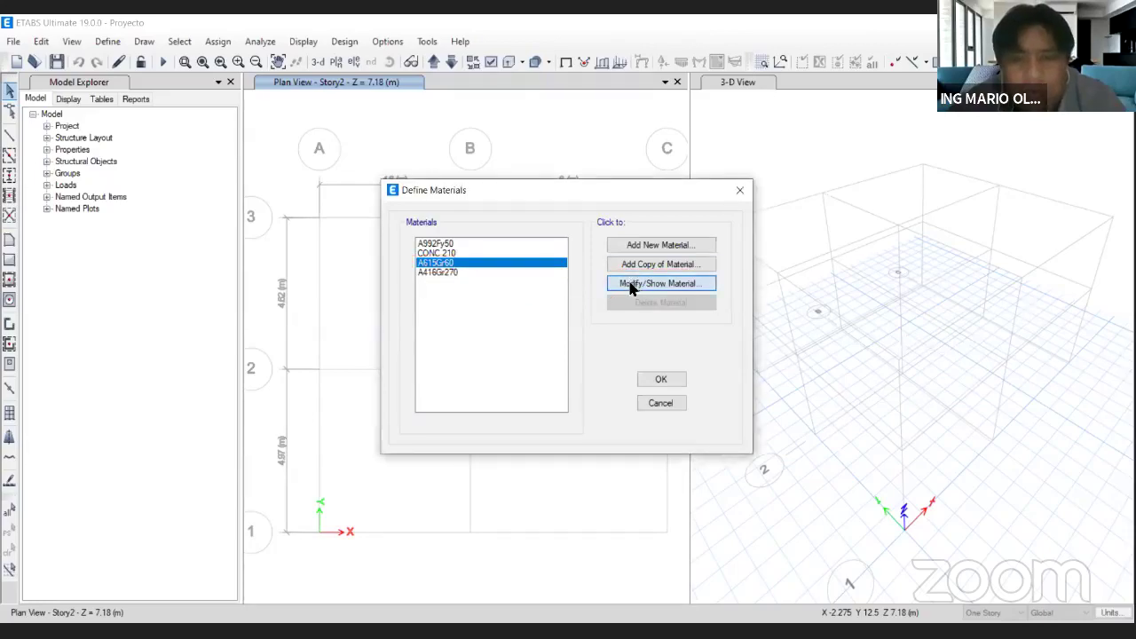
click(631, 286)
drag(603, 58, 699, 167)
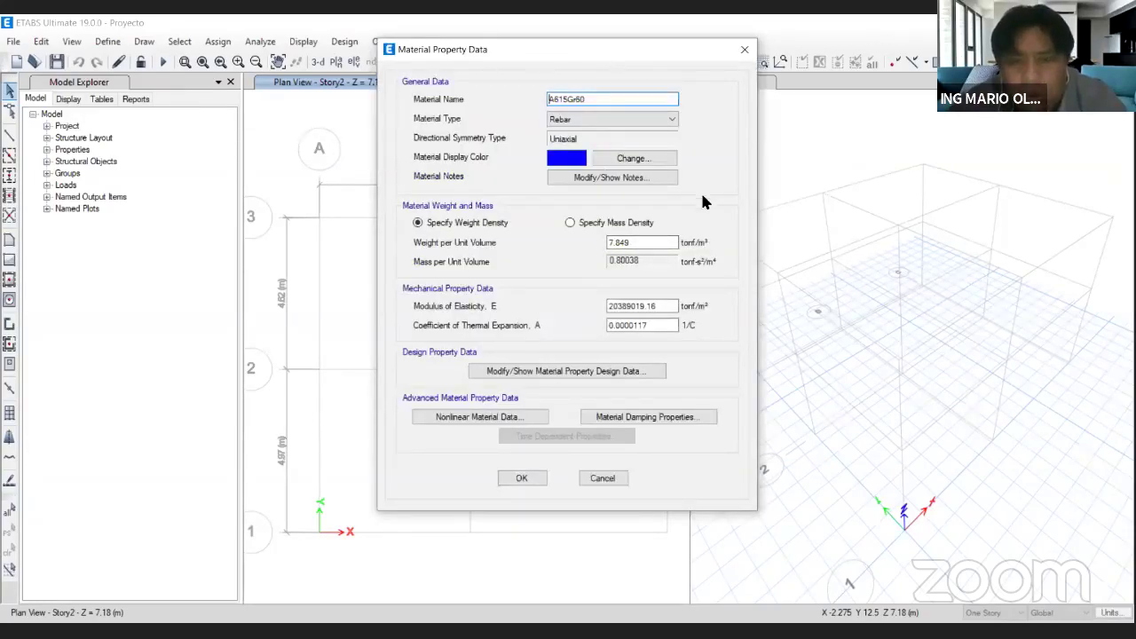
drag(672, 207, 623, 206)
text(AC)
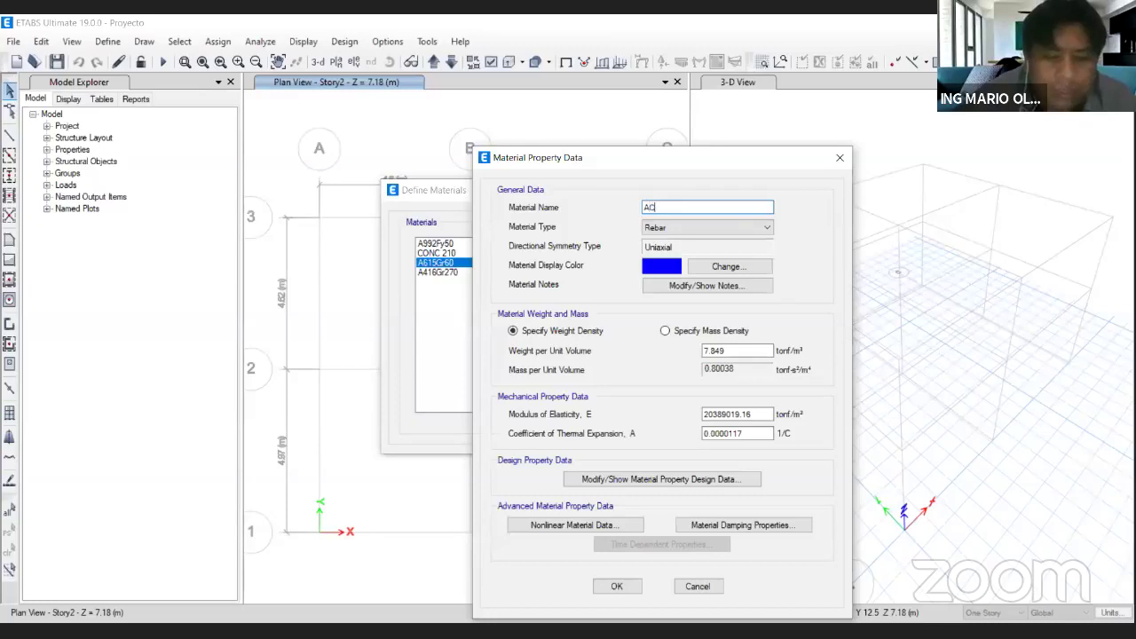
text(ERO CORRUGADO)
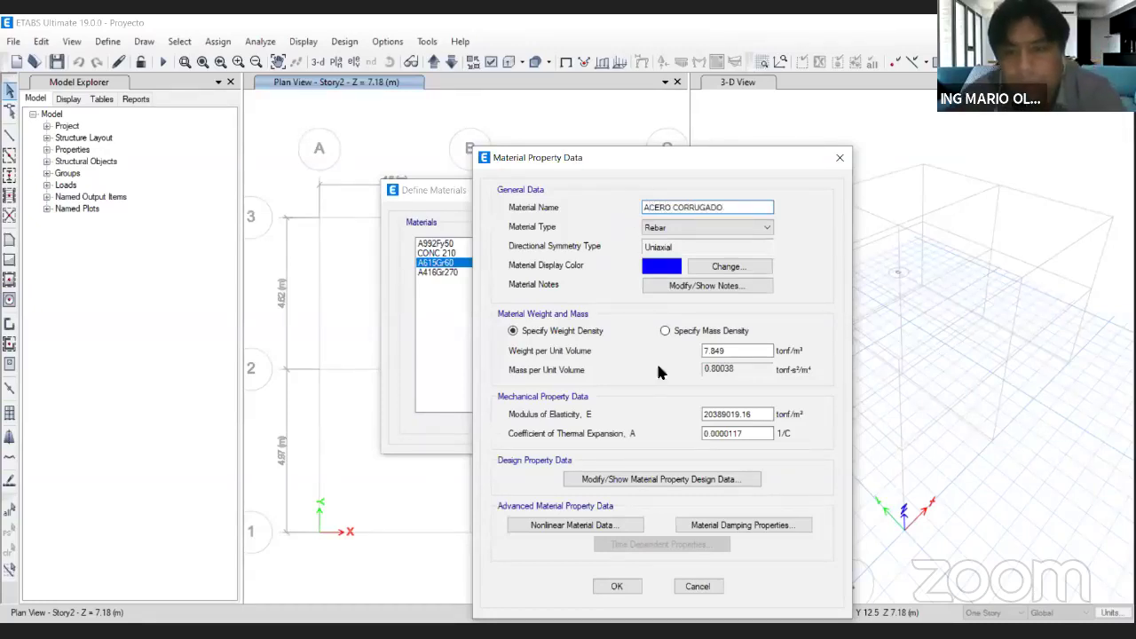
Set the rebar material's weight per unit volume to 7.85 tonf/m³ and its modulus of elasticity to 20000000 tonf/m².
drag(751, 350, 687, 349)
text(7.85)
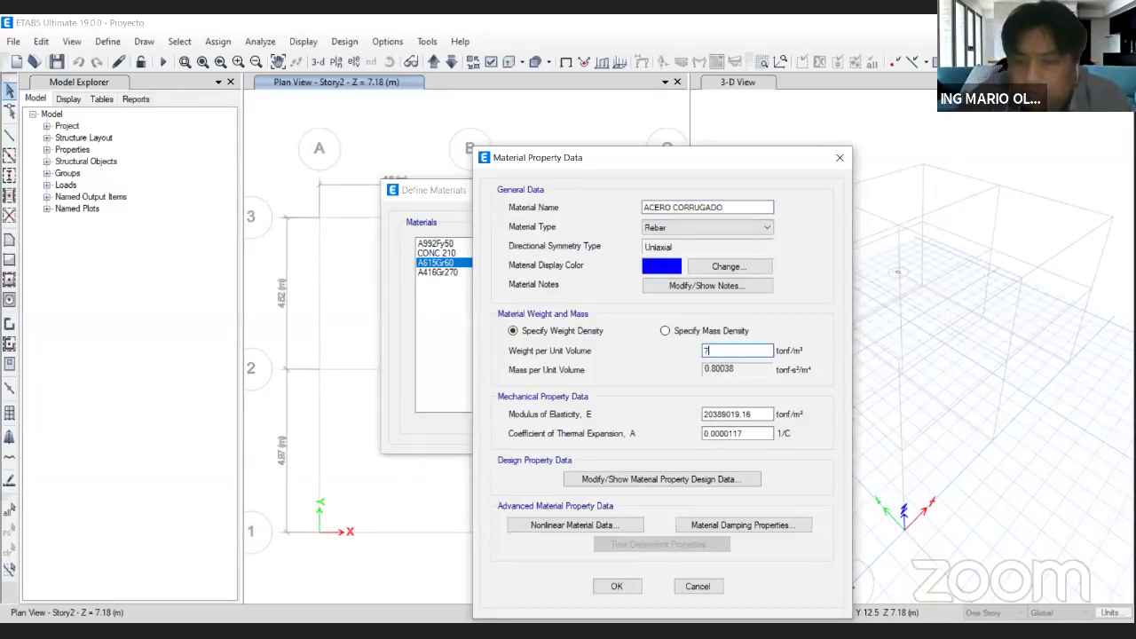
click(766, 413)
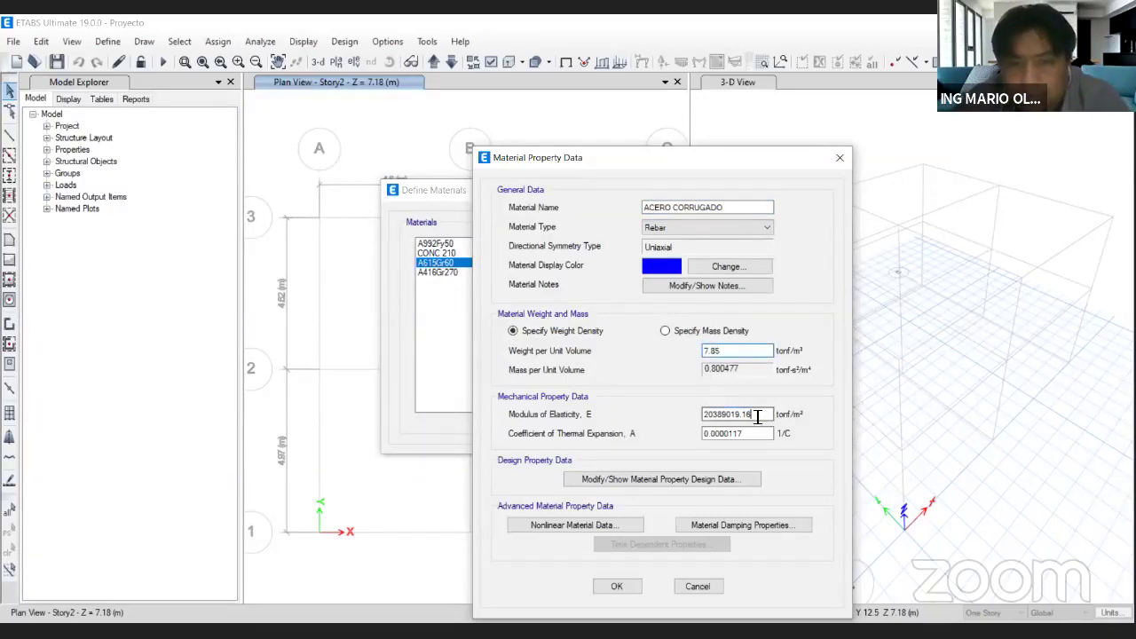
drag(689, 417, 756, 414)
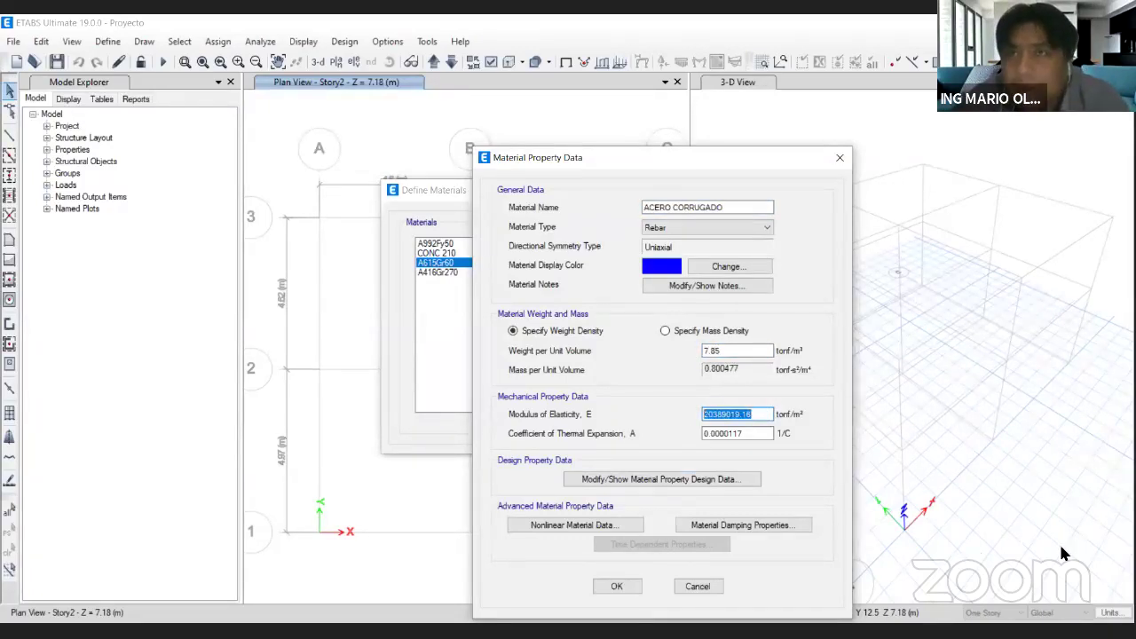
text(20)
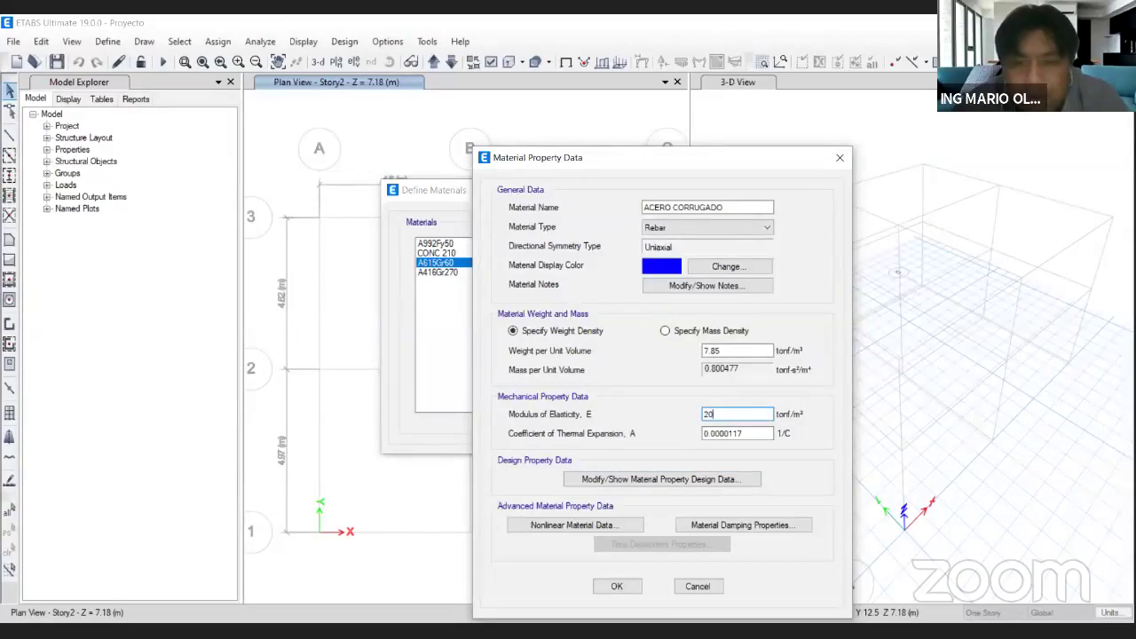
text(000)
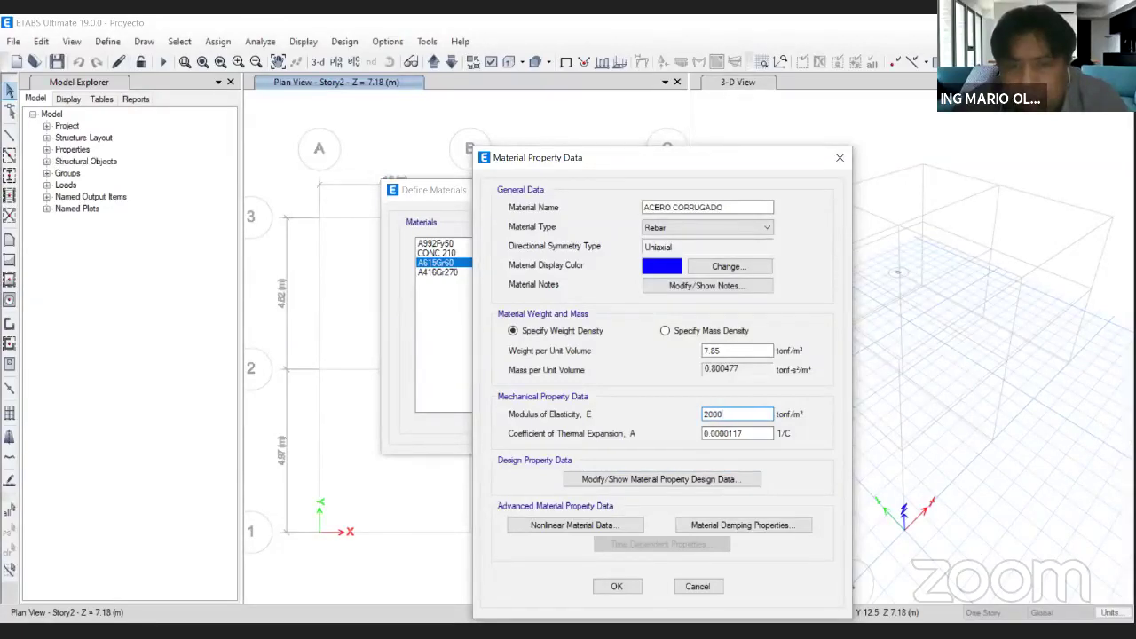
text(000)
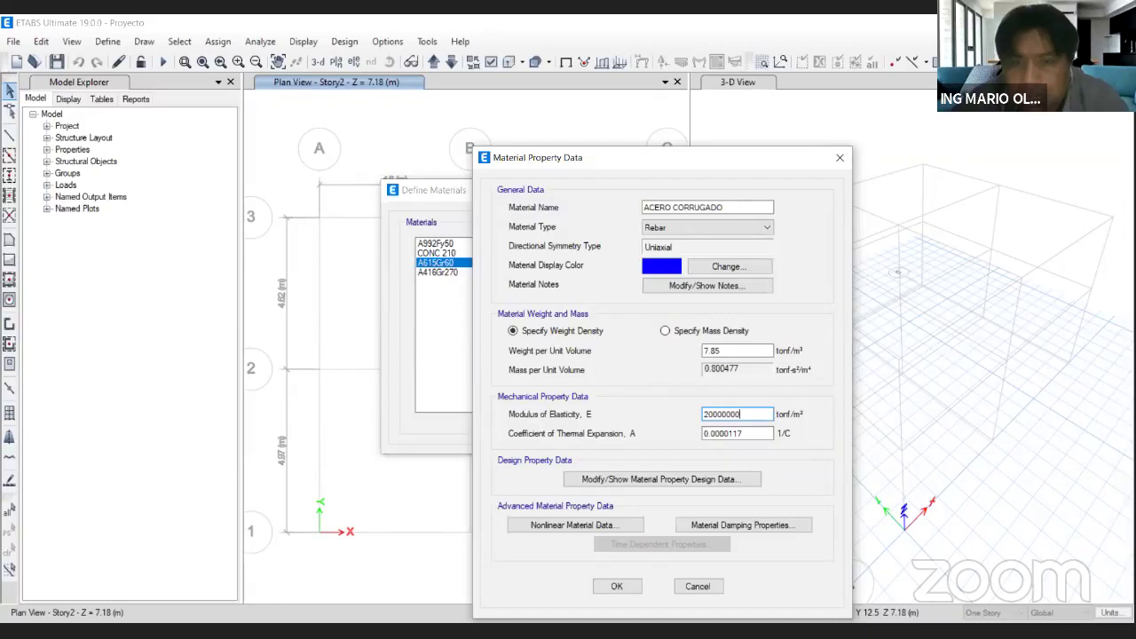
key(Tab)
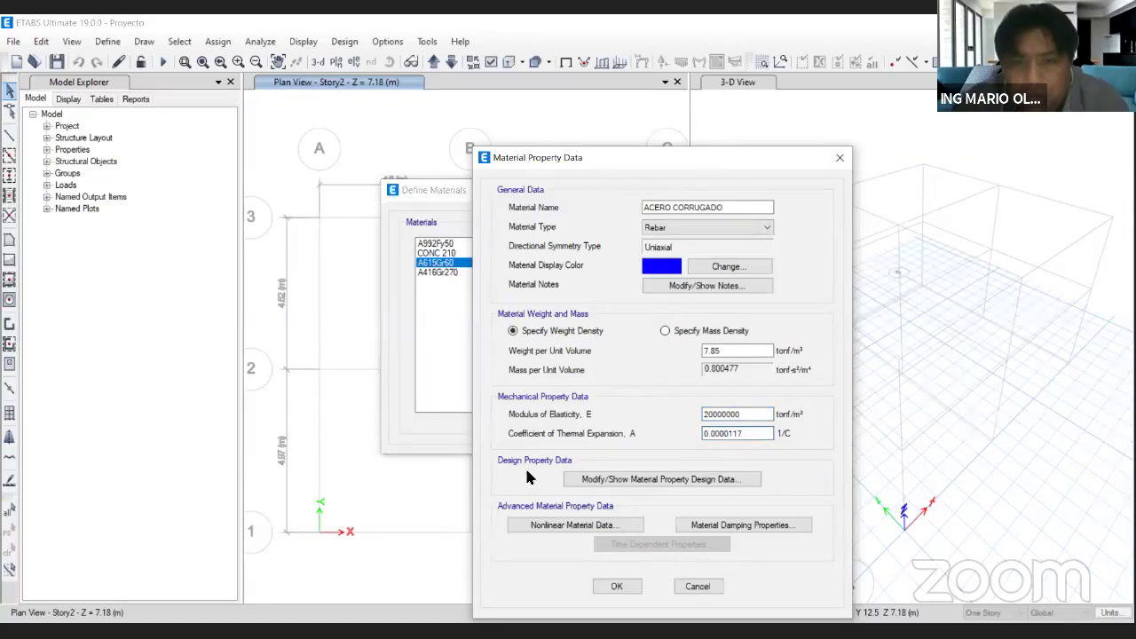
Open the rebar's design property data and set minimum yield strength Fy to 42000 and minimum tensile strength Fu to 63000 tonf/m².
drag(658, 155, 400, 45)
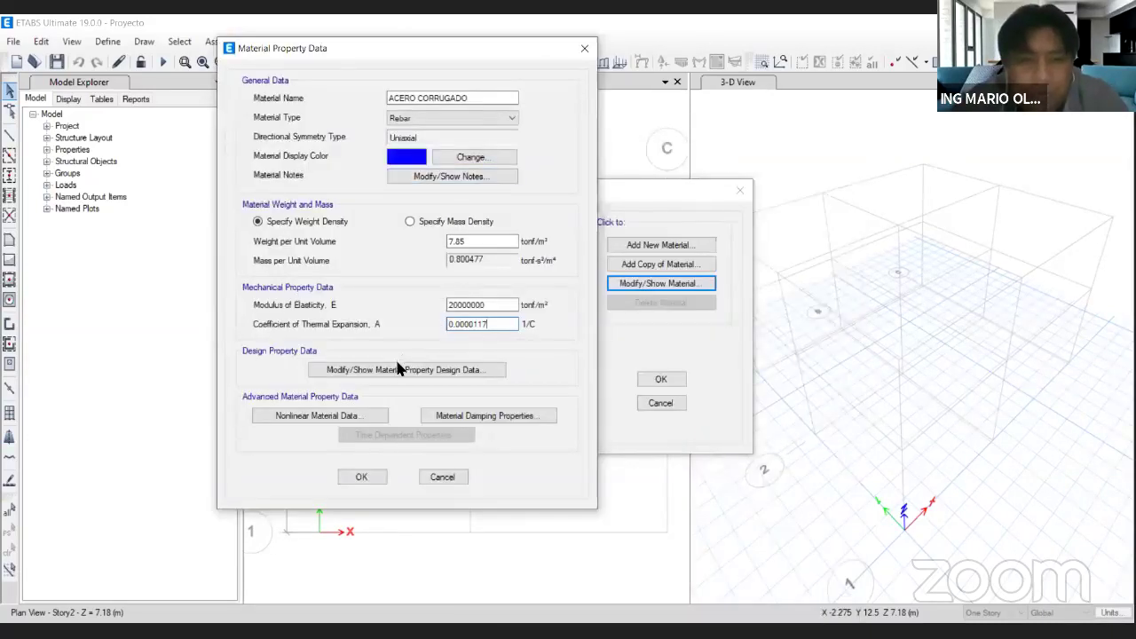
click(399, 370)
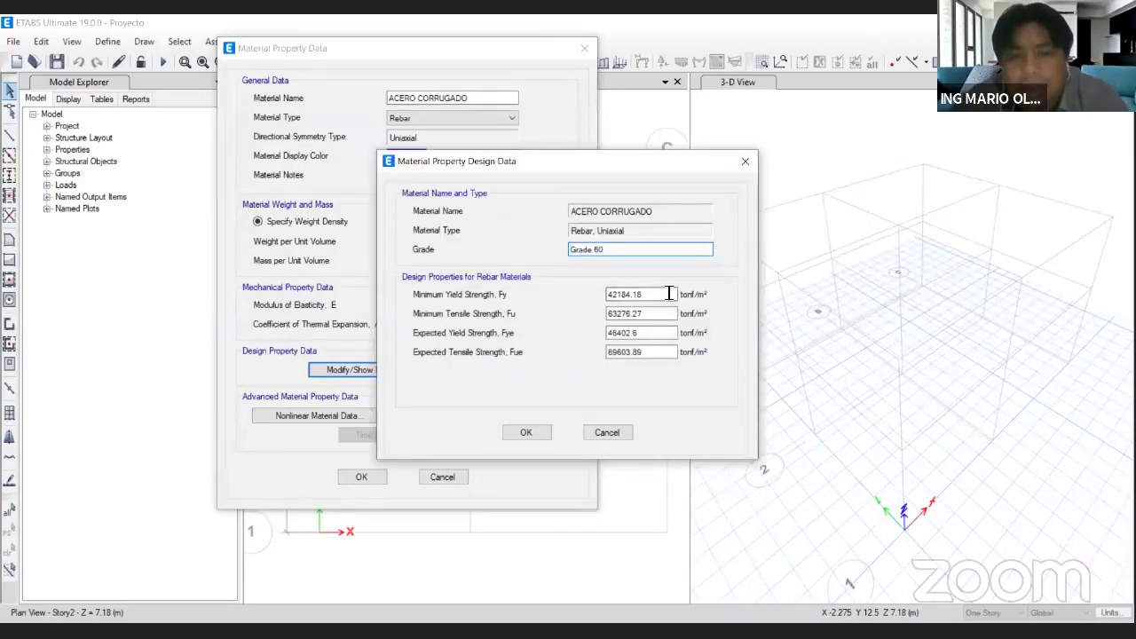
drag(670, 294, 567, 304)
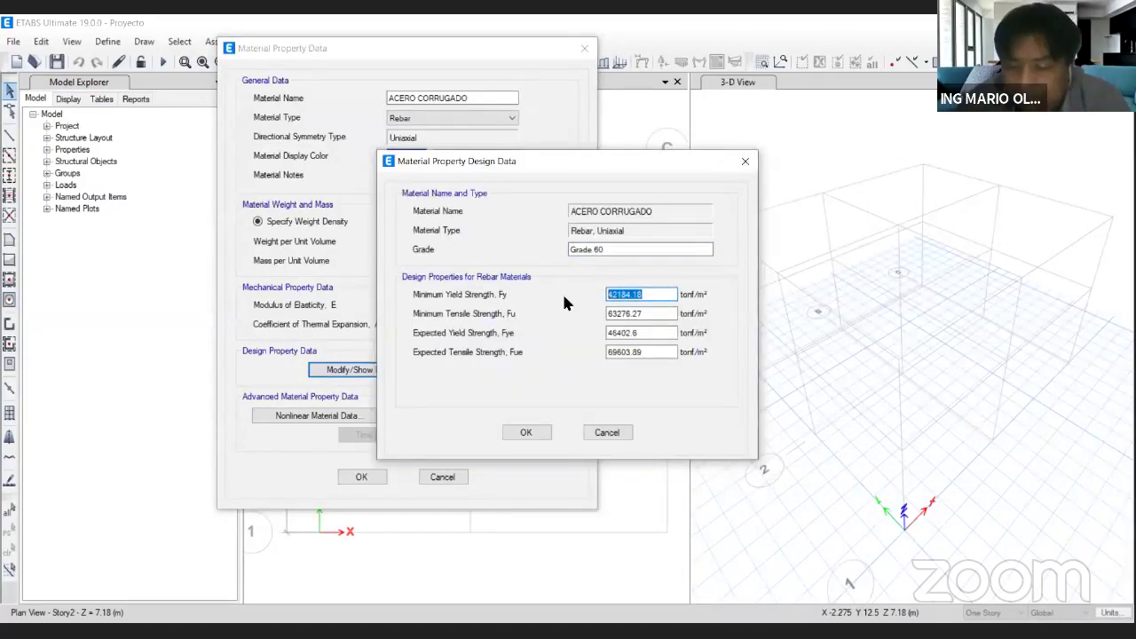
text(4200)
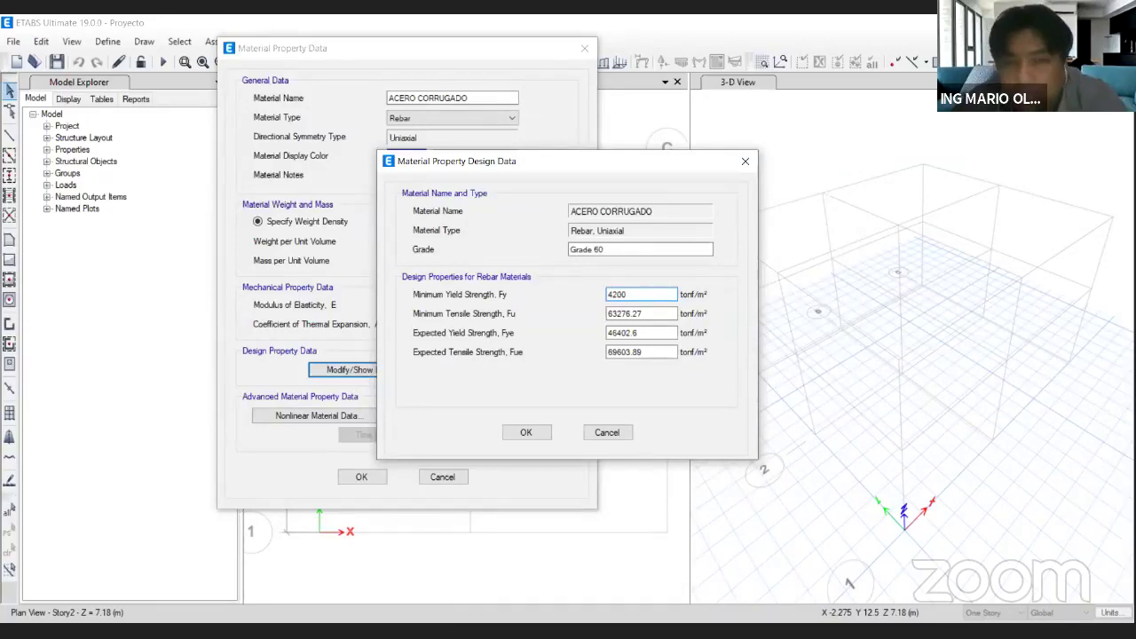
text(0)
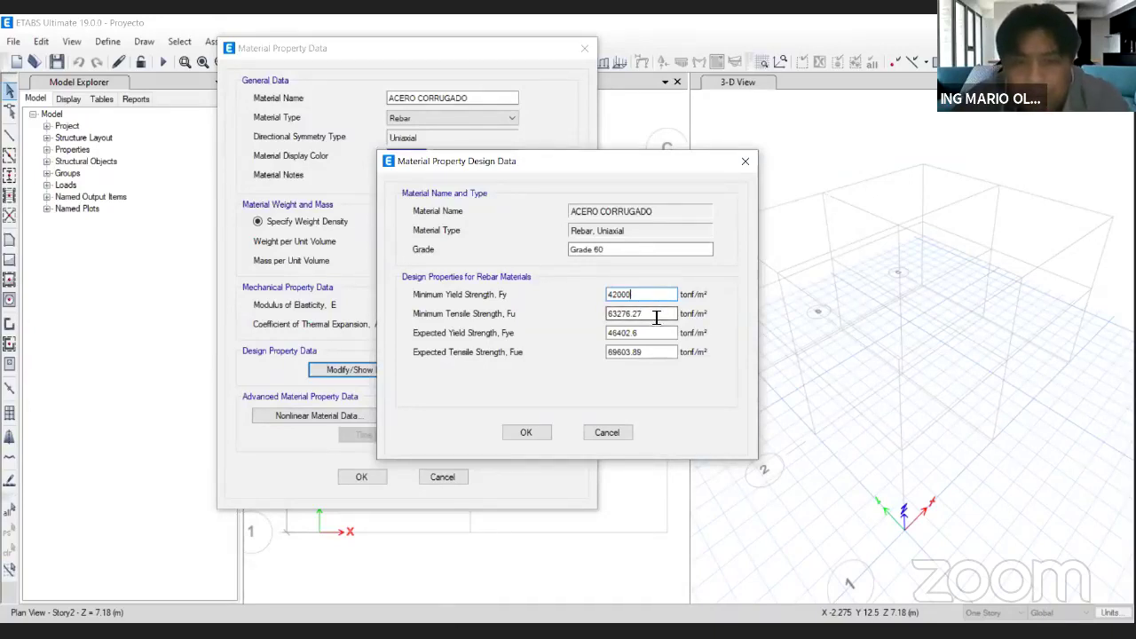
drag(656, 317, 567, 331)
text(6)
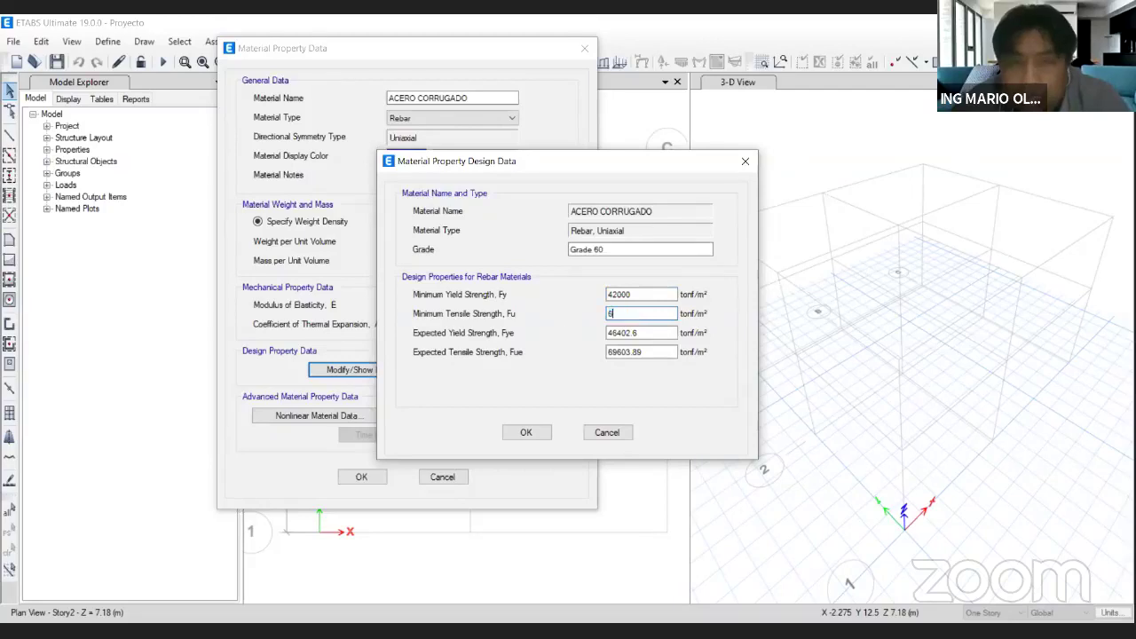
text(3000)
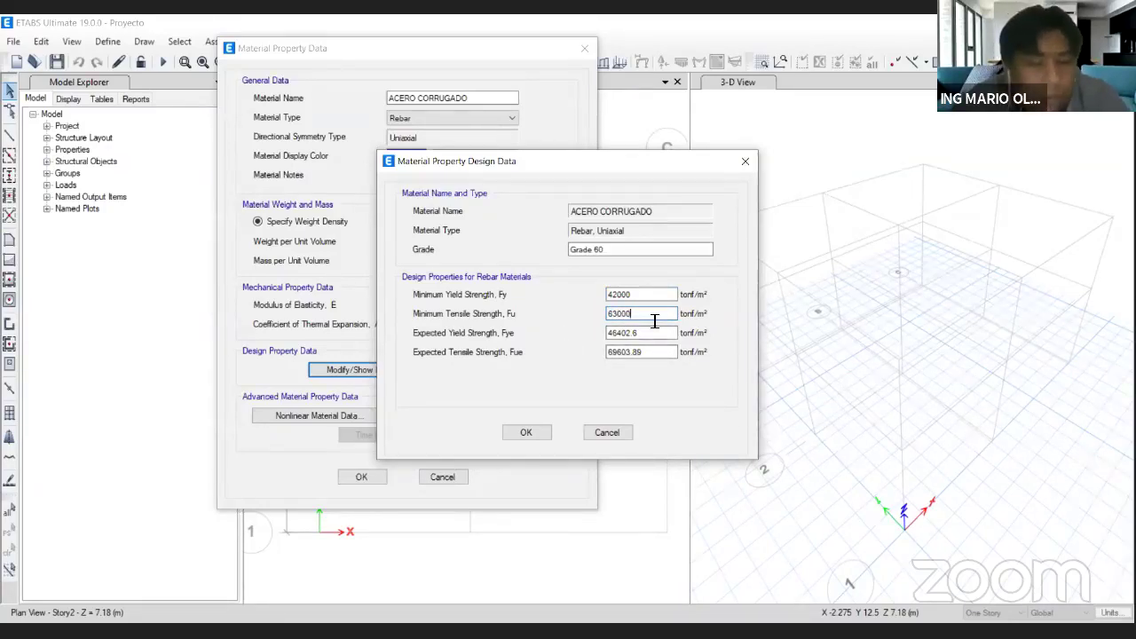
Set expected yield strength Fye to 42000 and expected tensile strength Fue to 63000 tonf/m², and accept the ACERO CORRUGADO material.
key(Tab)
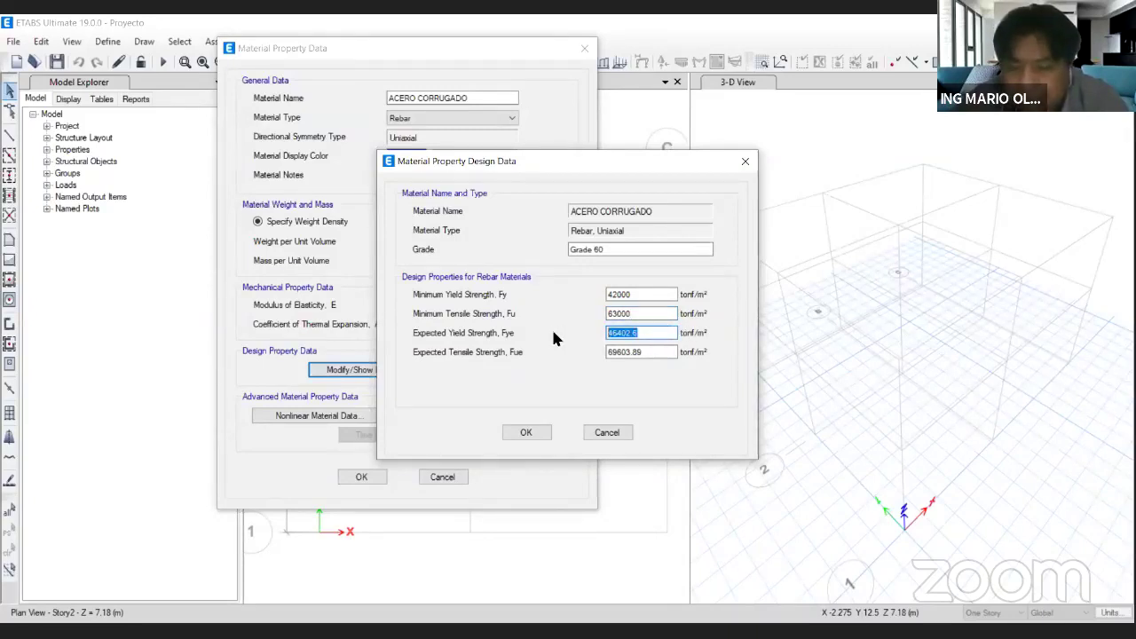
text(42000)
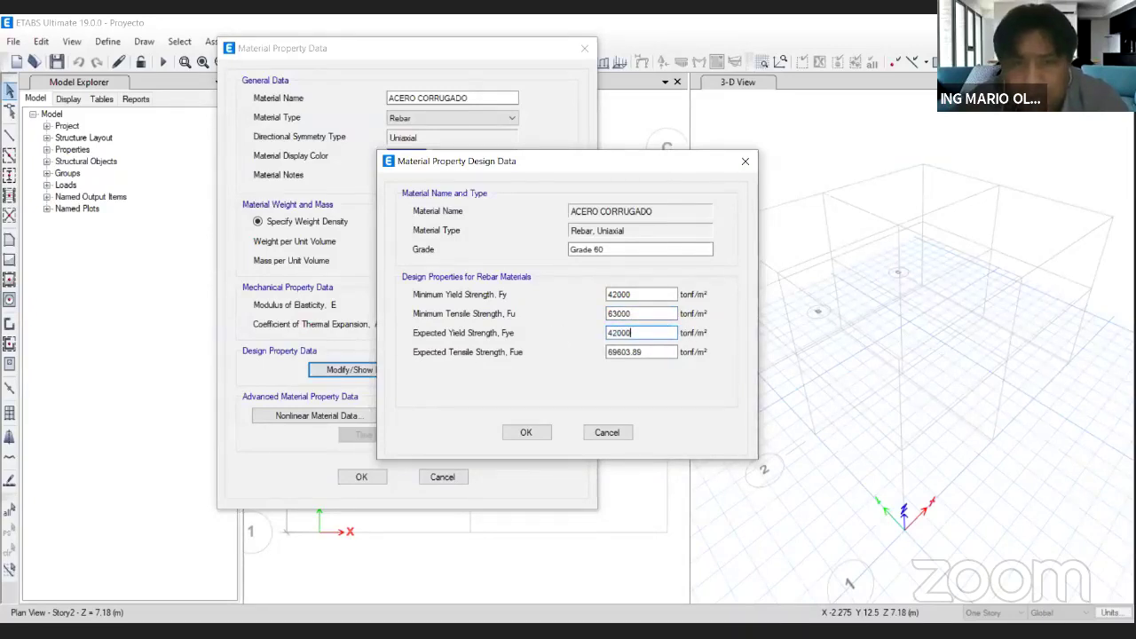
key(Tab)
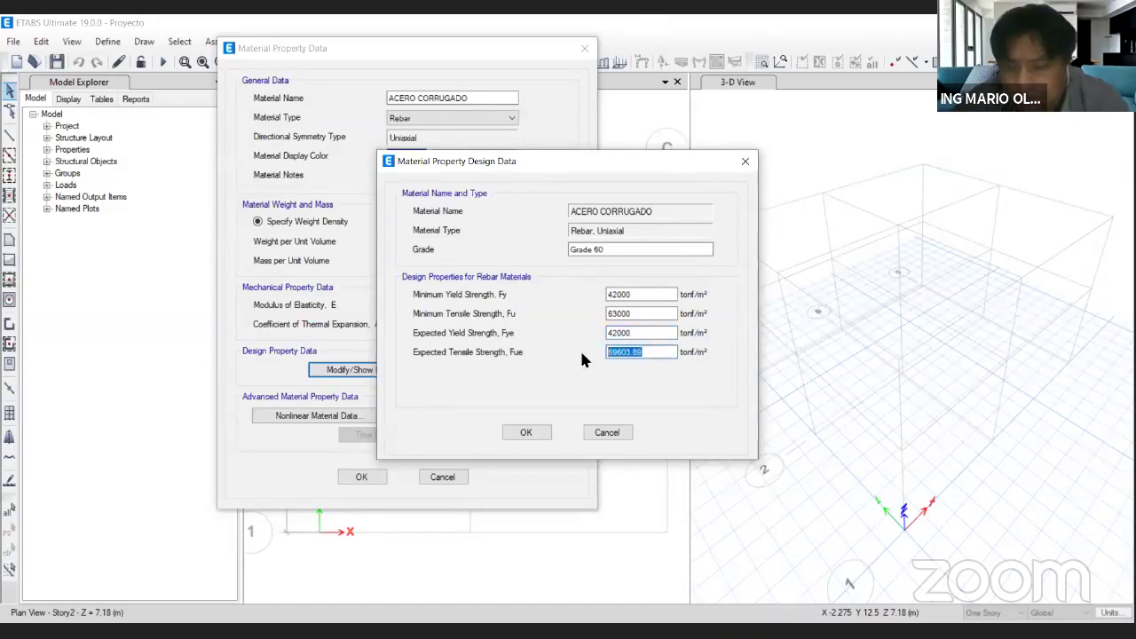
text(6)
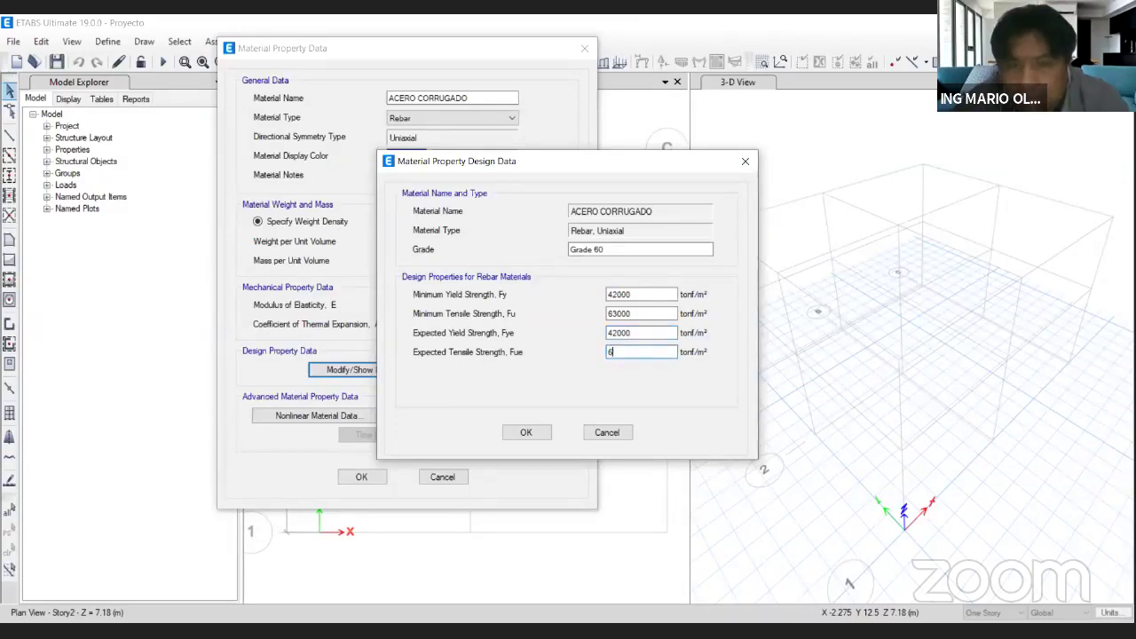
text(3000)
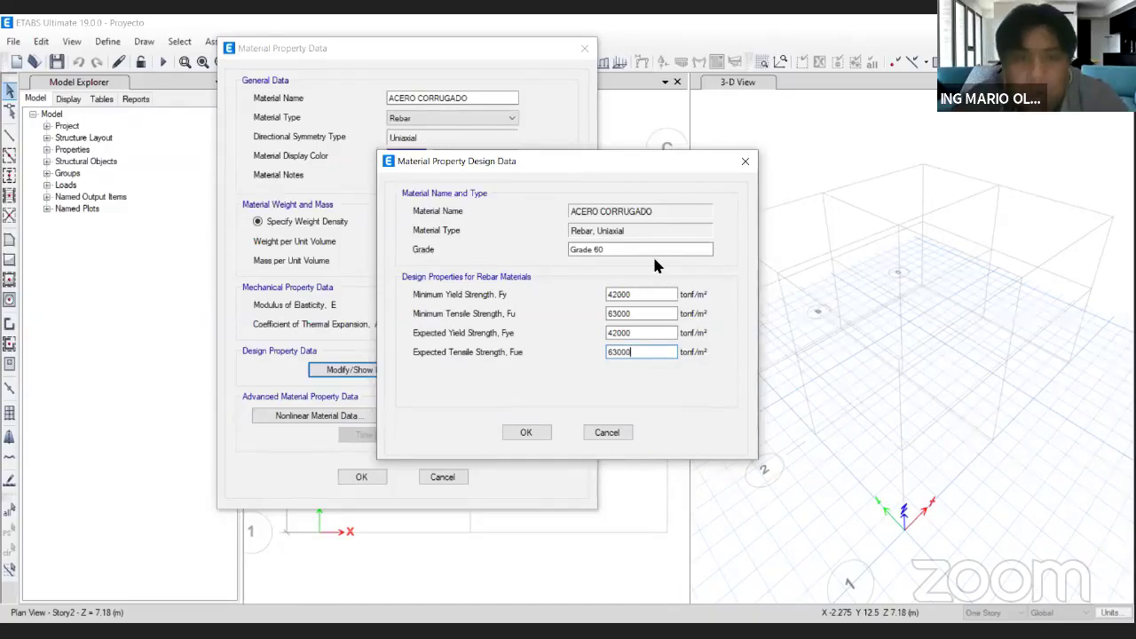
click(542, 430)
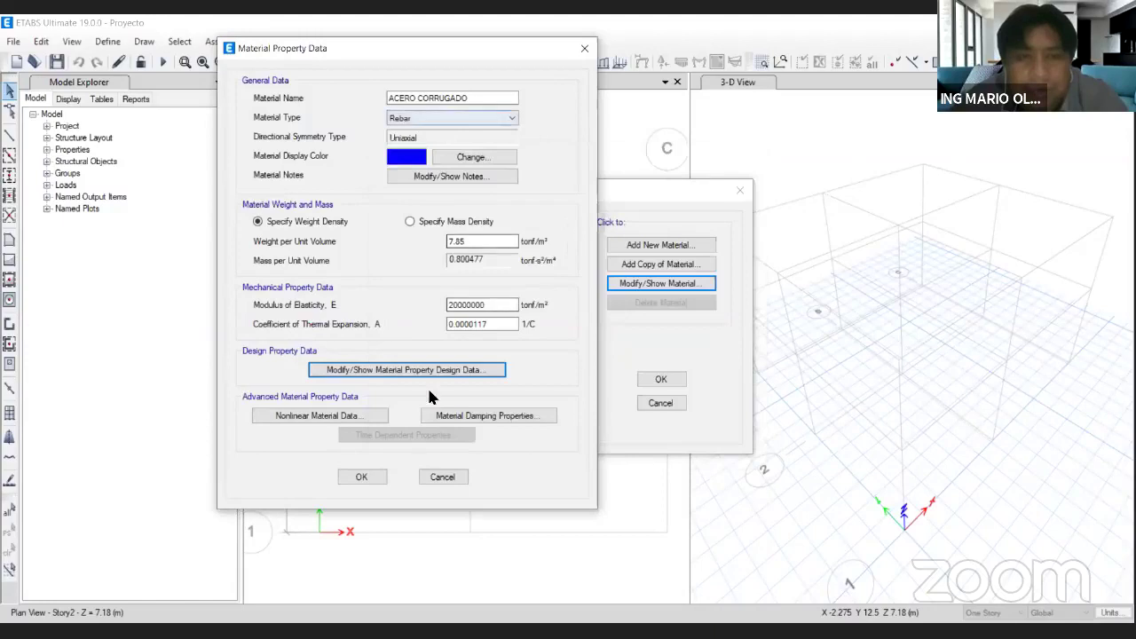
click(361, 476)
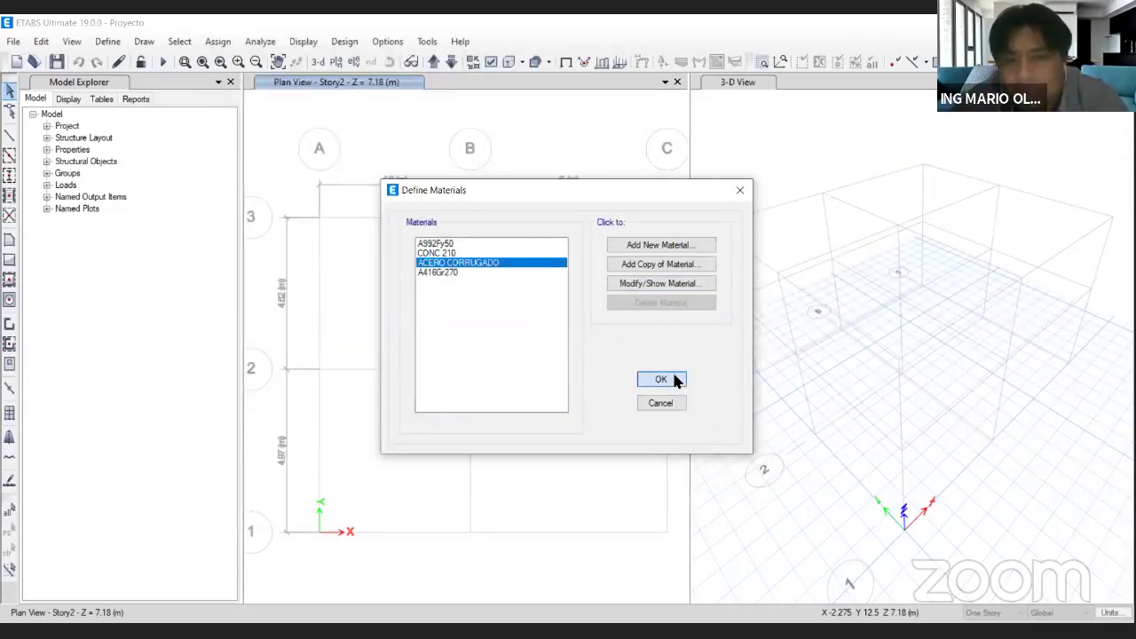
Switch to the PowerPoint presentation and review the material definition slides up to slide 25 on column frame sections.
key(alt+Tab)
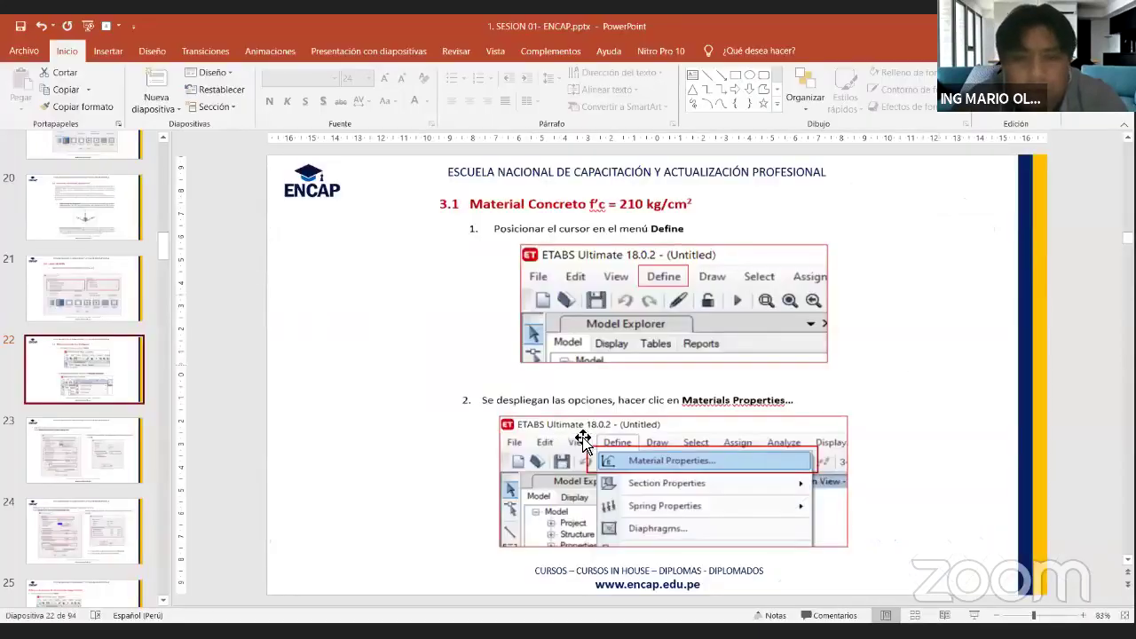
click(89, 459)
scroll(128, 430, down, 2)
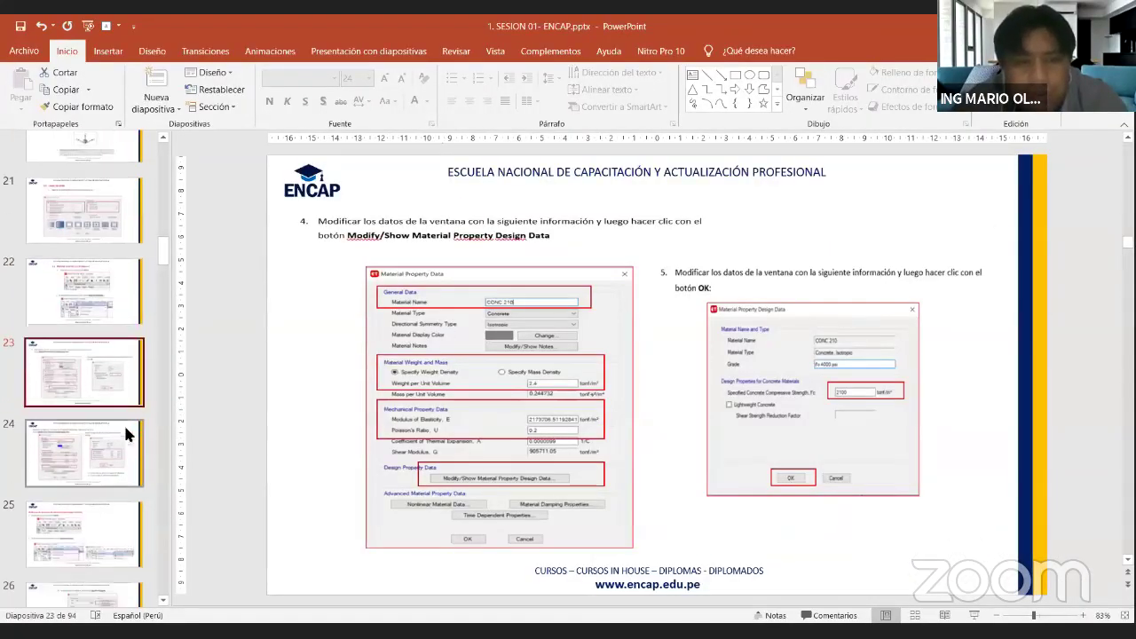
scroll(529, 306, down, 1)
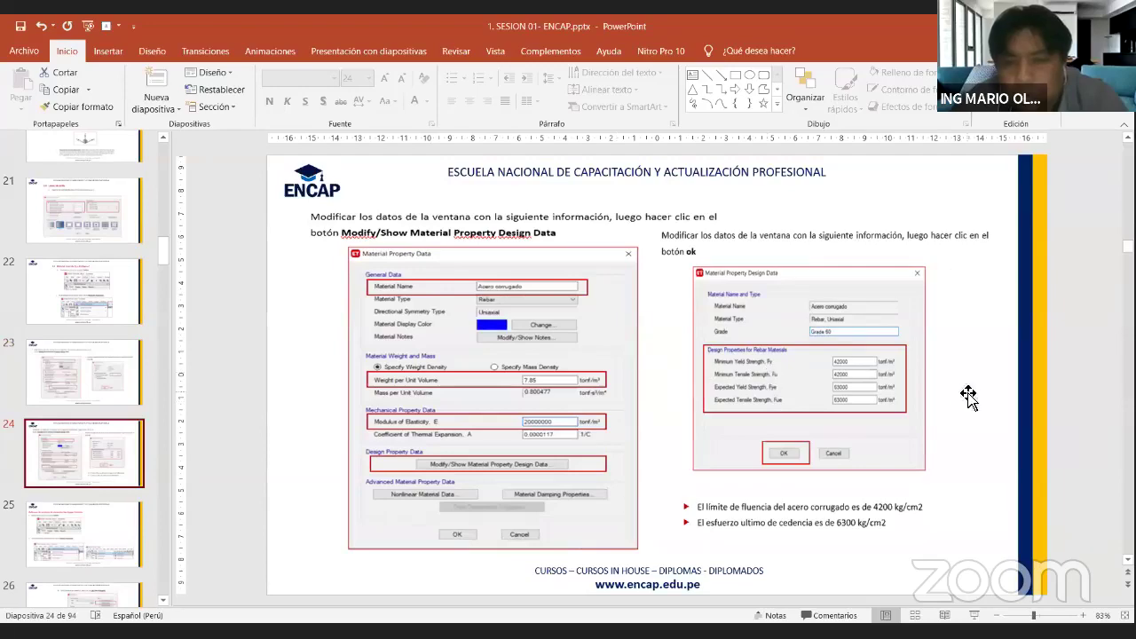
scroll(176, 424, down, 2)
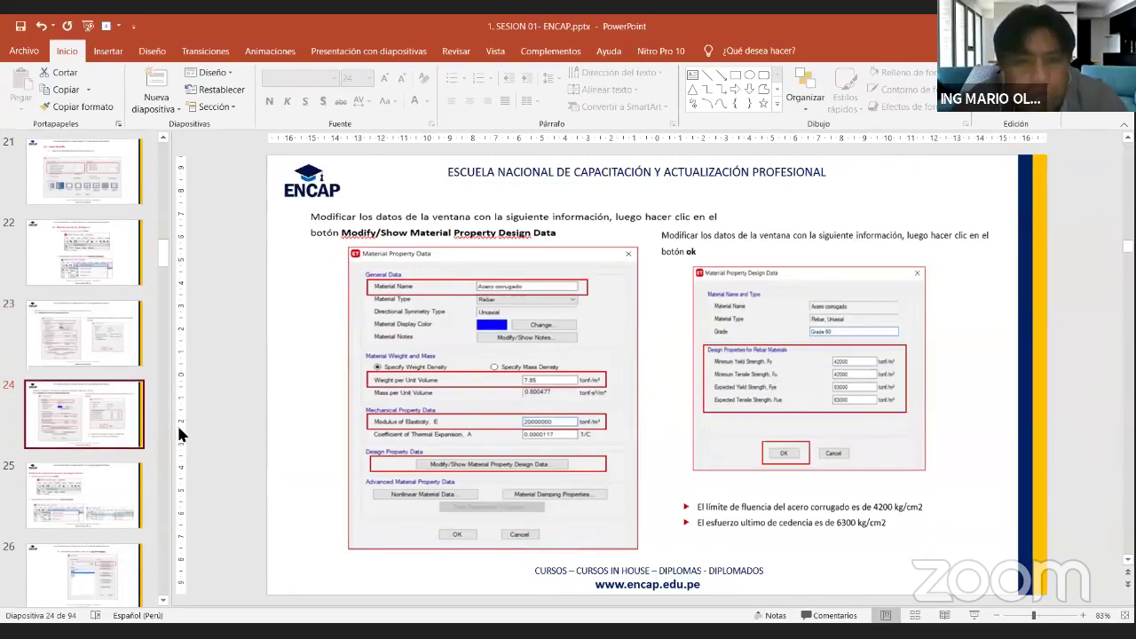
click(122, 455)
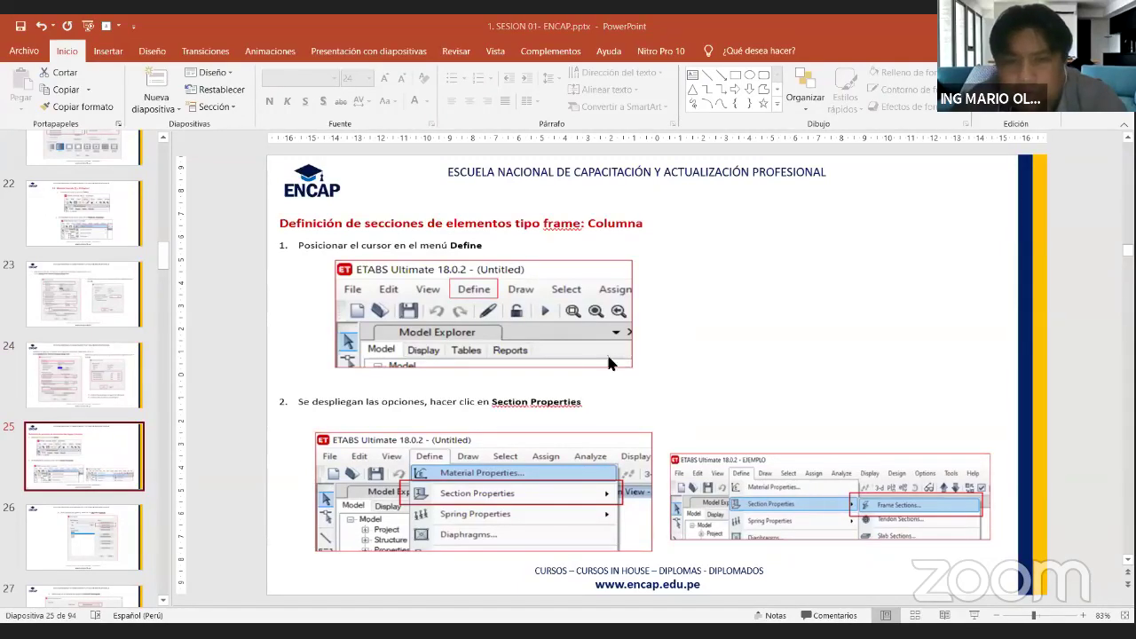
Switch to the ETABS model and annotate the plan with a beam outline along grid 3, labelled 0.3 x 0.55.
key(alt+Tab)
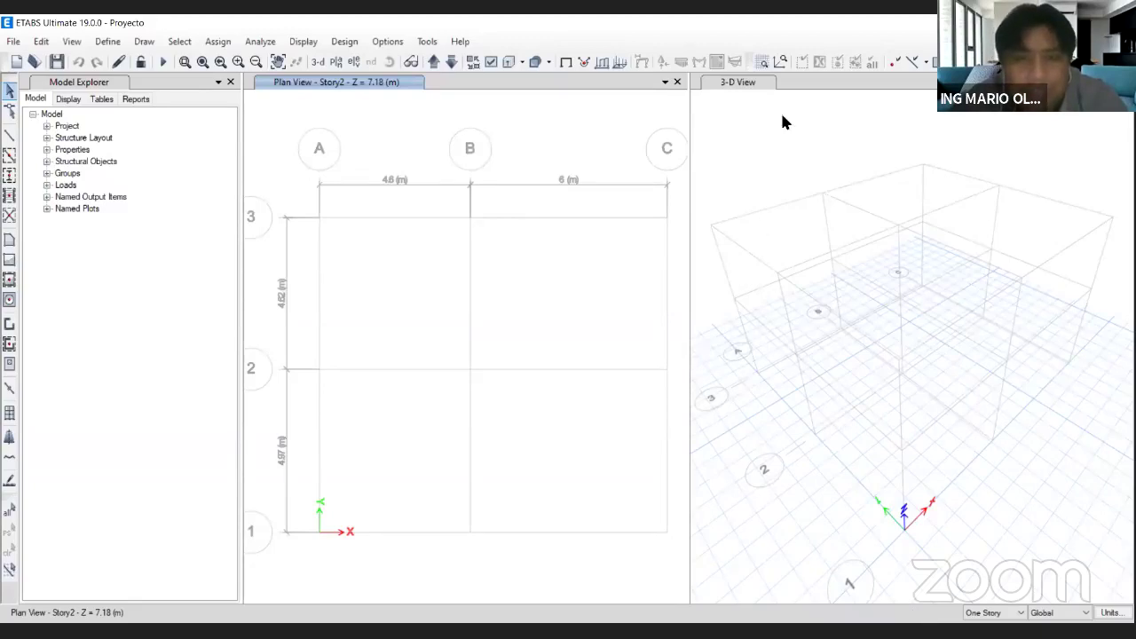
drag(394, 311, 403, 309)
mouse_move(310, 212)
mouse_down()
mouse_move(347, 235)
mouse_move(308, 215)
mouse_move(682, 197)
mouse_up()
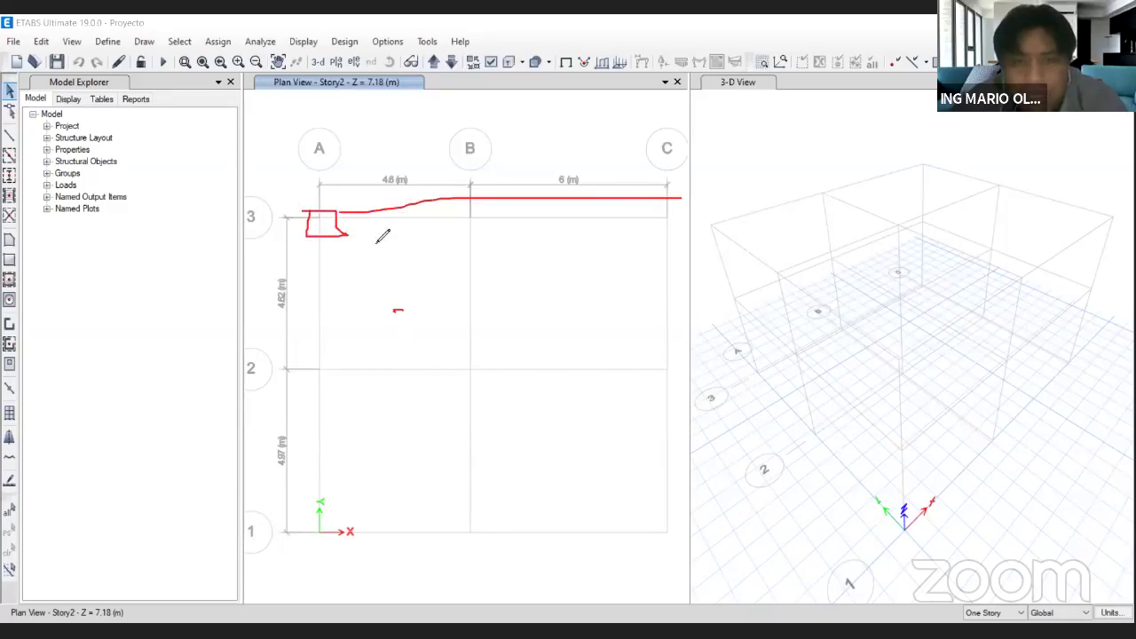
drag(370, 237, 683, 242)
mouse_move(513, 136)
mouse_down()
mouse_move(563, 128)
mouse_move(536, 150)
mouse_move(582, 124)
mouse_move(561, 150)
mouse_up()
click(529, 144)
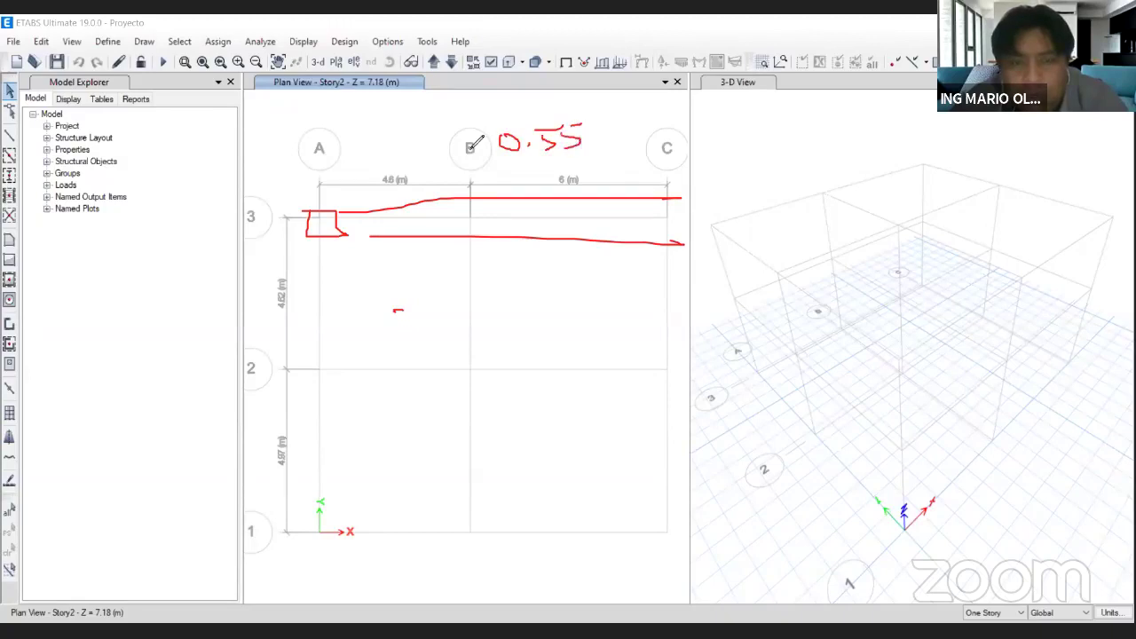
drag(474, 149, 496, 160)
mouse_move(494, 148)
mouse_down()
mouse_move(470, 162)
mouse_move(412, 152)
mouse_move(432, 167)
mouse_up()
click(423, 164)
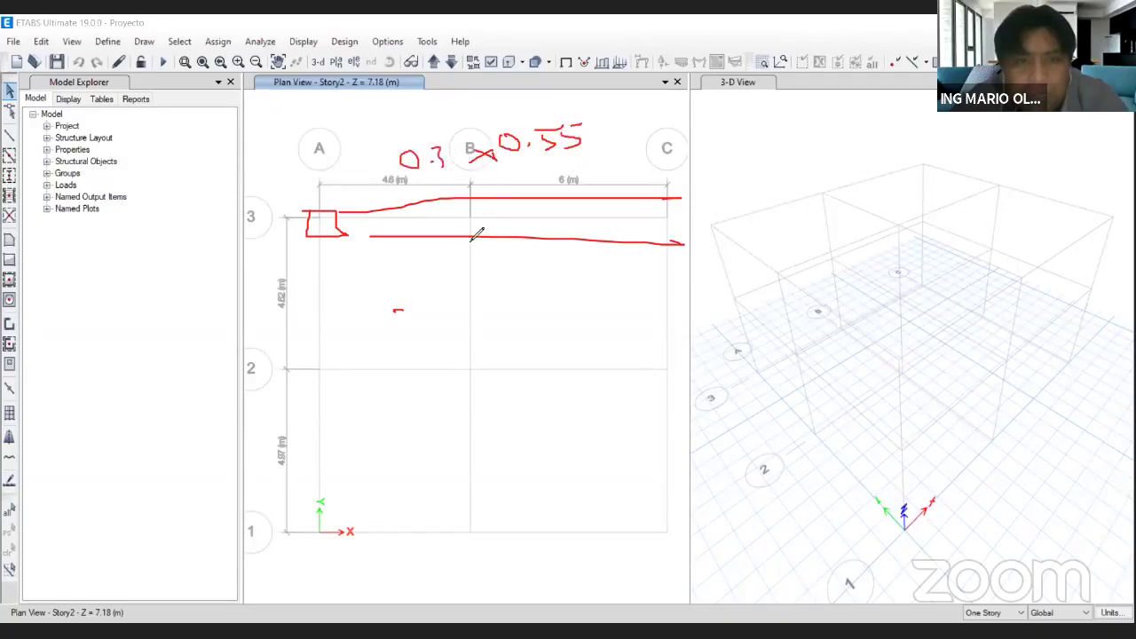
Write the alternative beam dimensions 0.3 and 0.45 on the plan and clear all annotations.
mouse_move(433, 287)
mouse_down()
mouse_move(490, 322)
mouse_move(553, 319)
mouse_move(571, 291)
mouse_move(604, 299)
mouse_up()
click(459, 312)
mouse_move(602, 292)
mouse_down()
mouse_move(602, 309)
mouse_move(634, 285)
mouse_up()
drag(619, 293, 614, 312)
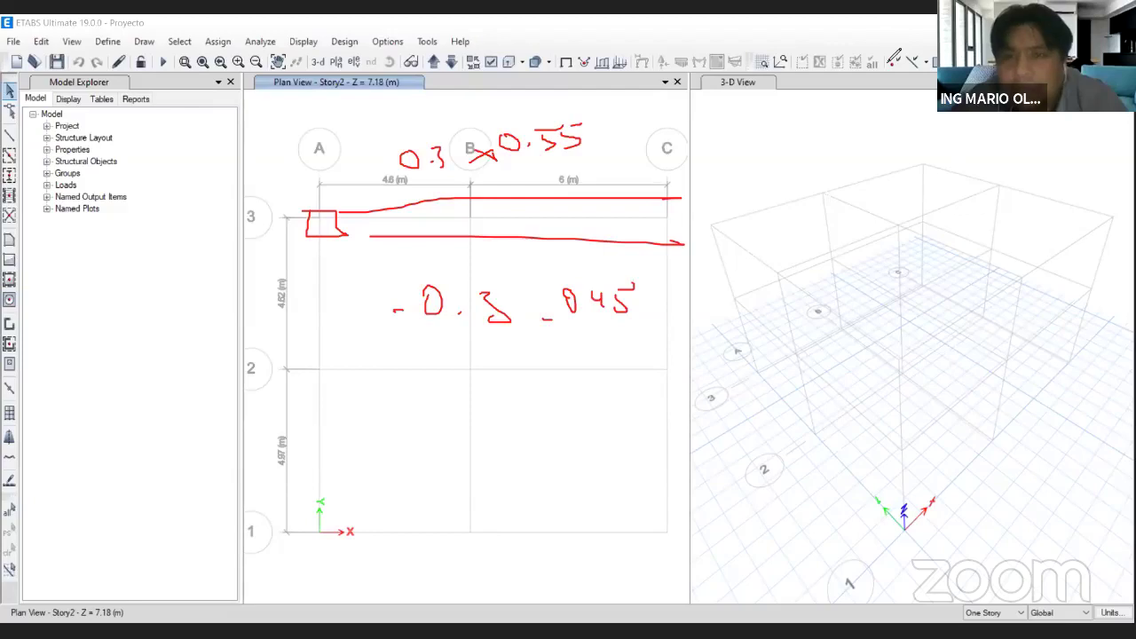
click(888, 66)
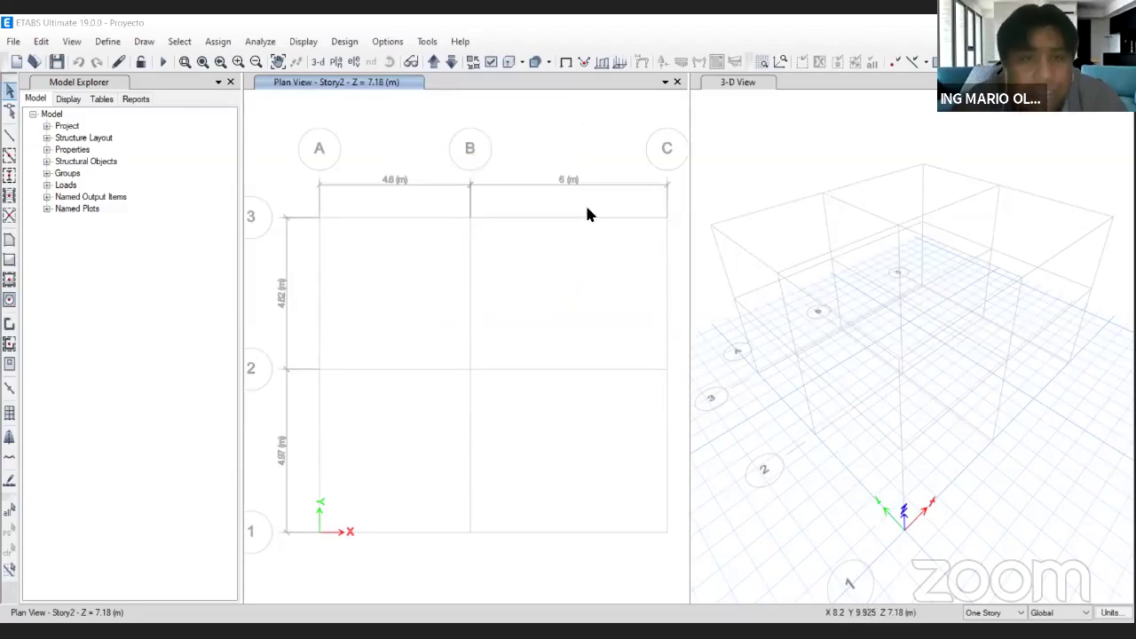
Save the current model.
click(56, 62)
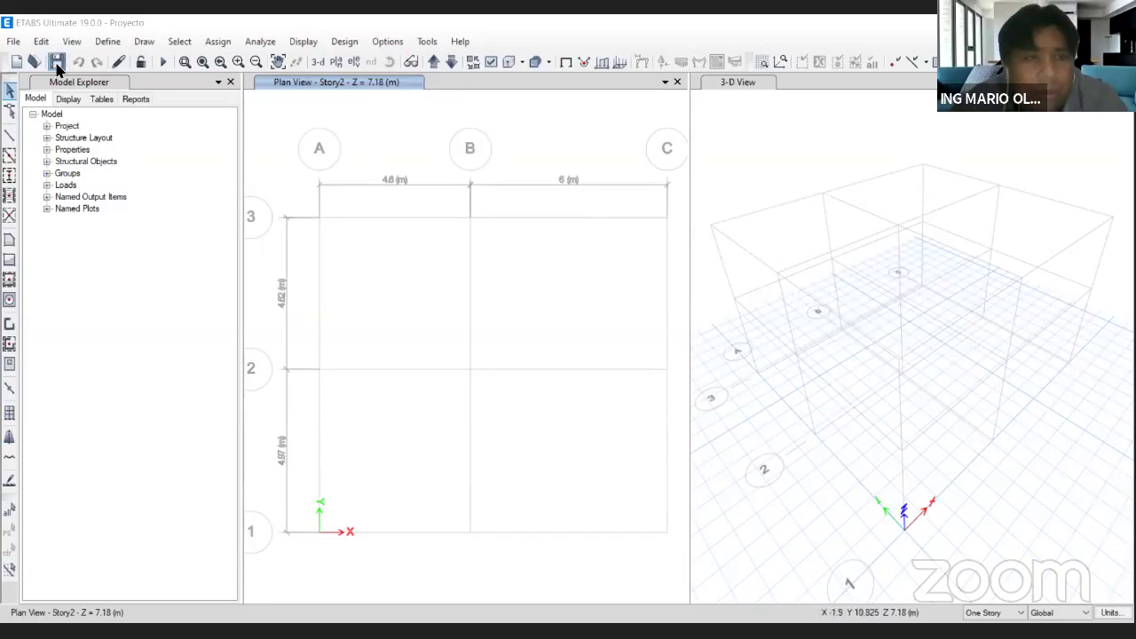
click(107, 42)
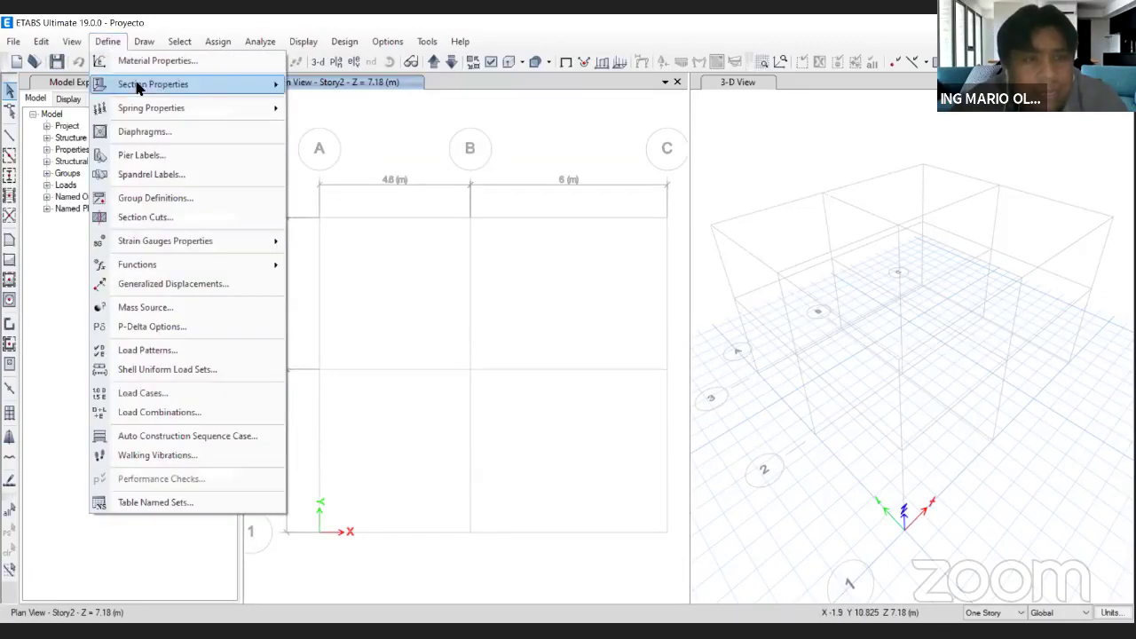
mouse_move(124, 83)
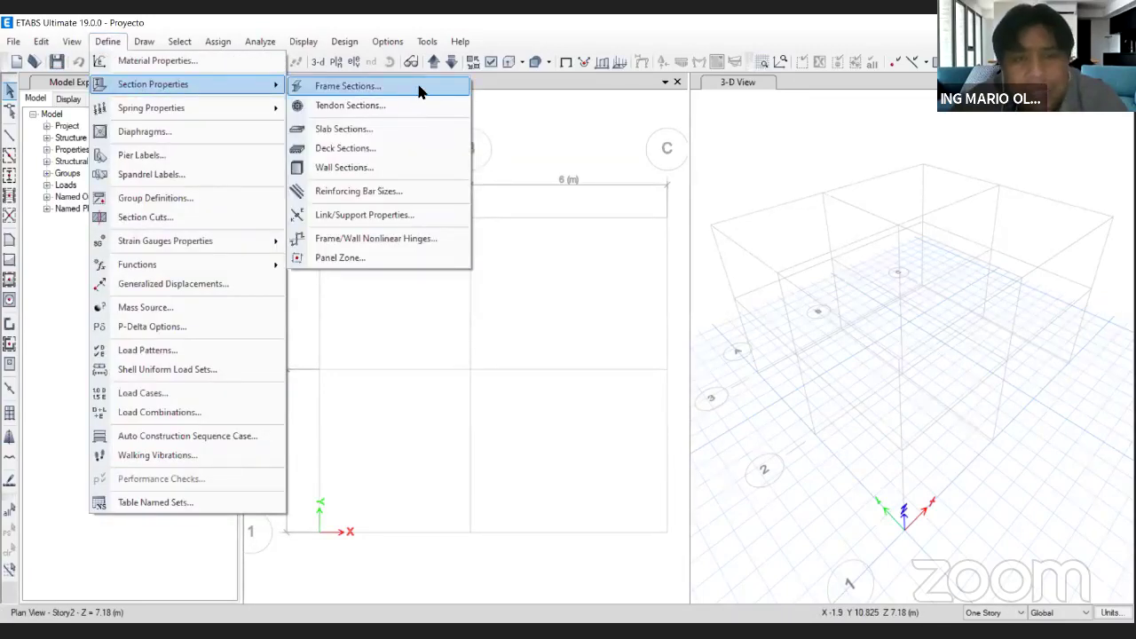
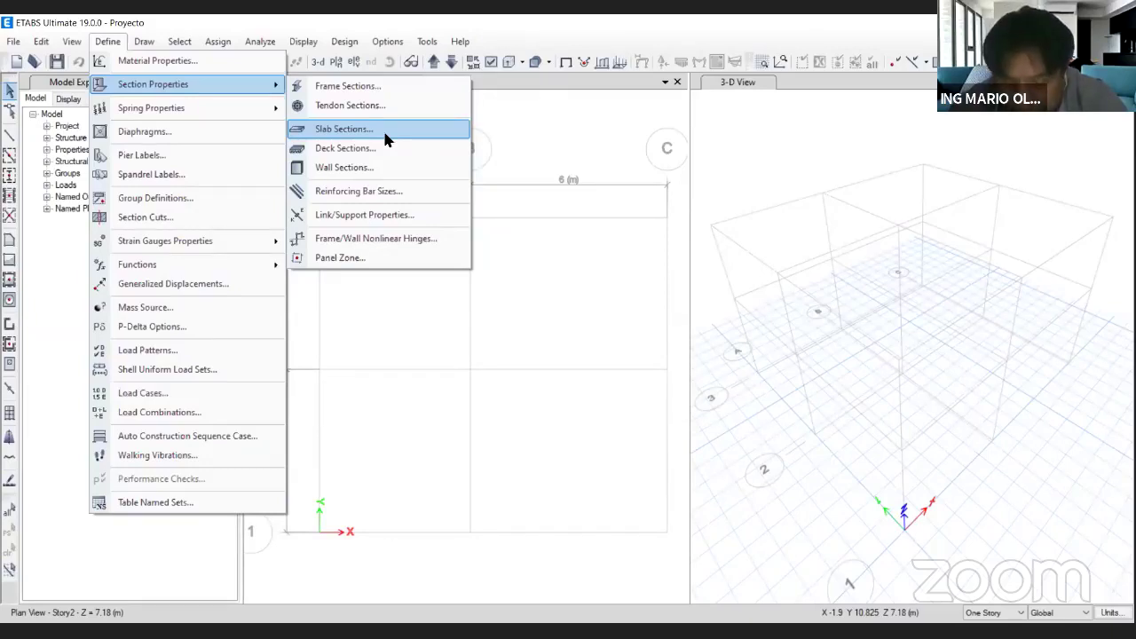
click(507, 118)
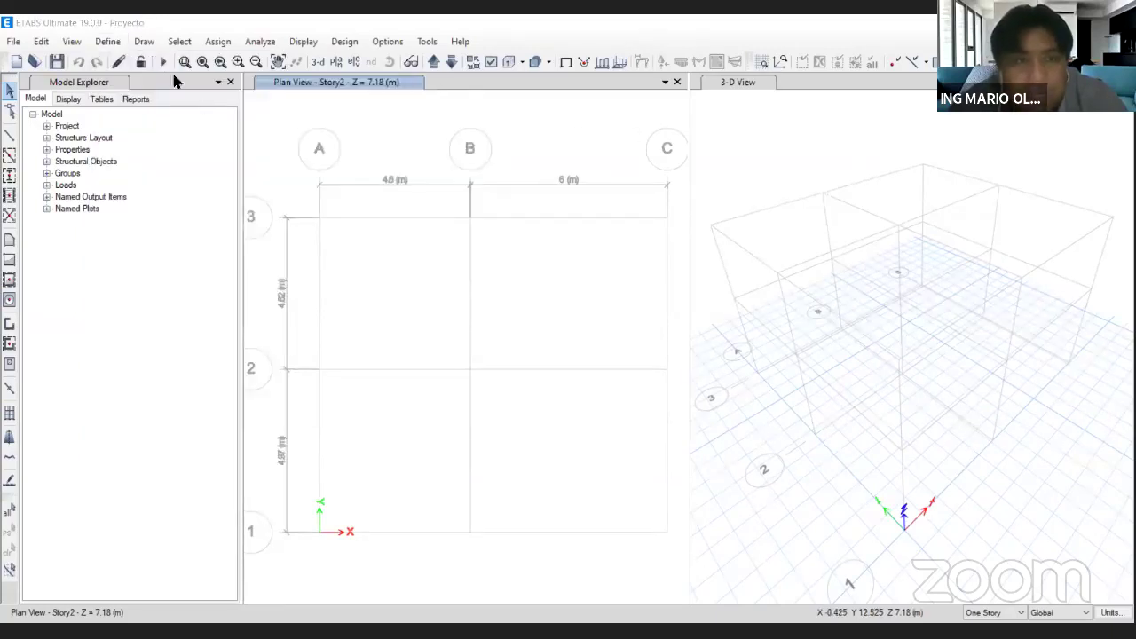
Open the frame section properties and look through the predefined sections, marking the multiple-deletion option.
click(110, 43)
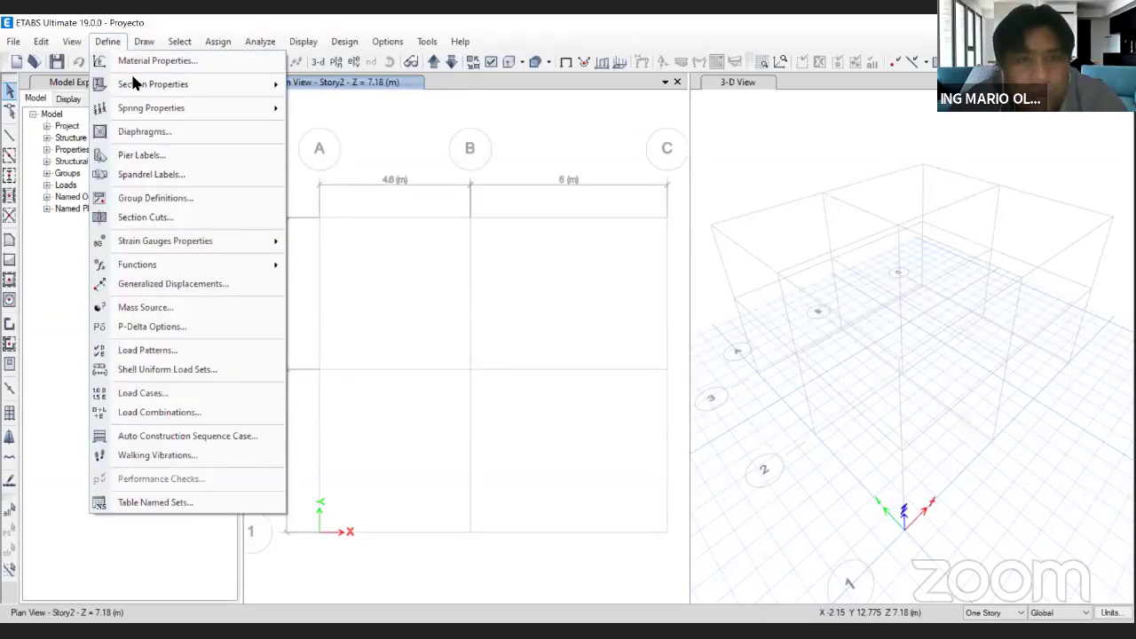
mouse_move(133, 84)
click(367, 94)
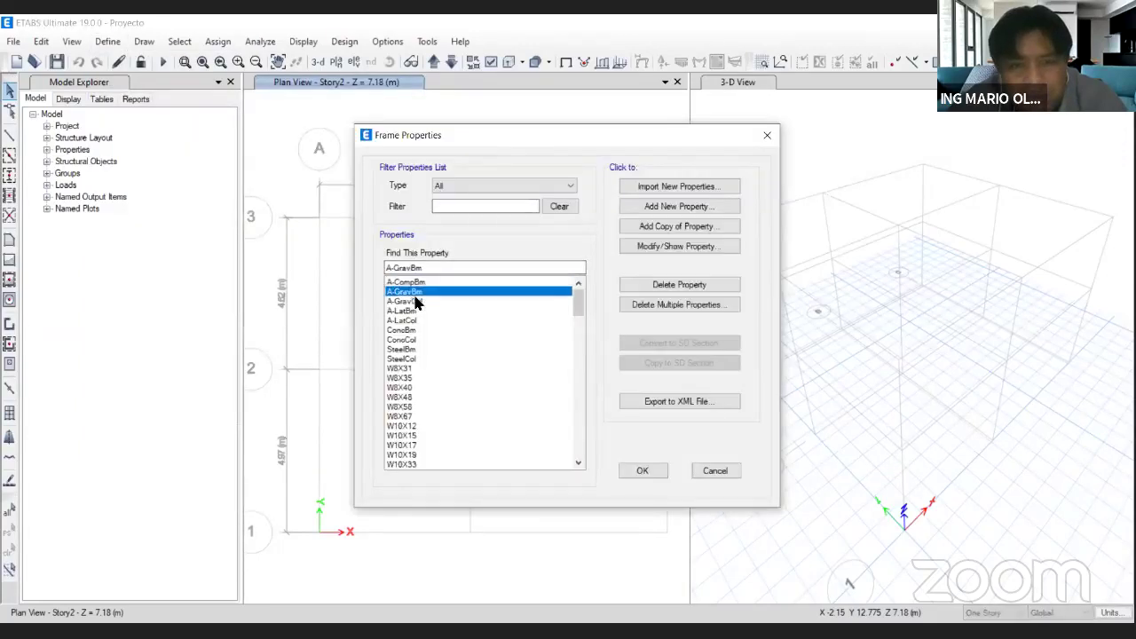
scroll(415, 302, down, 20)
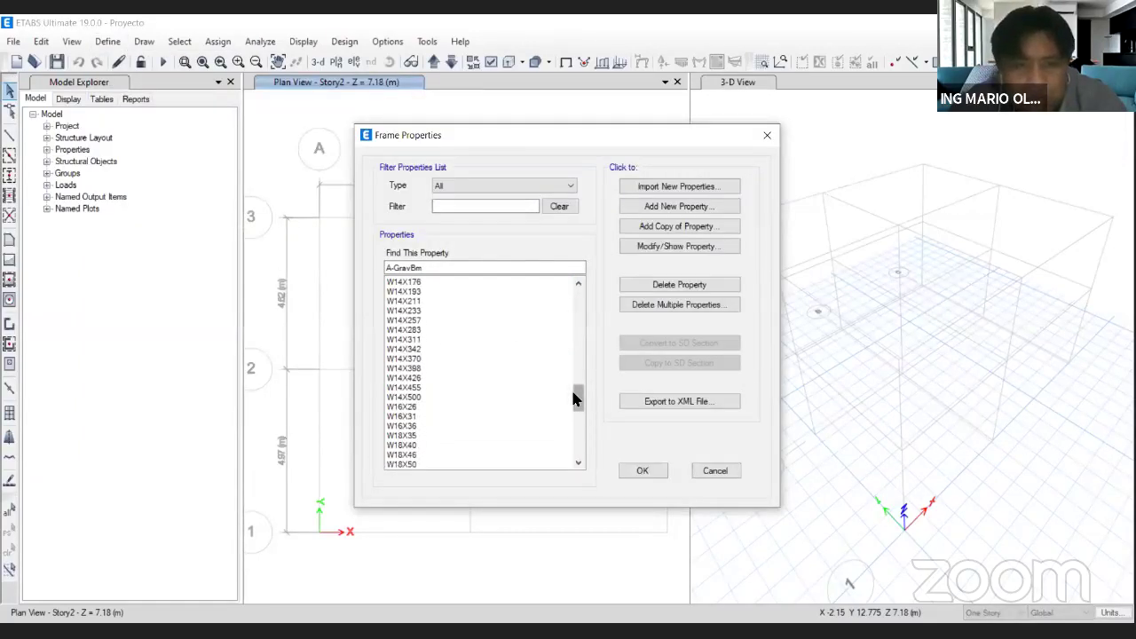
drag(573, 399, 755, 147)
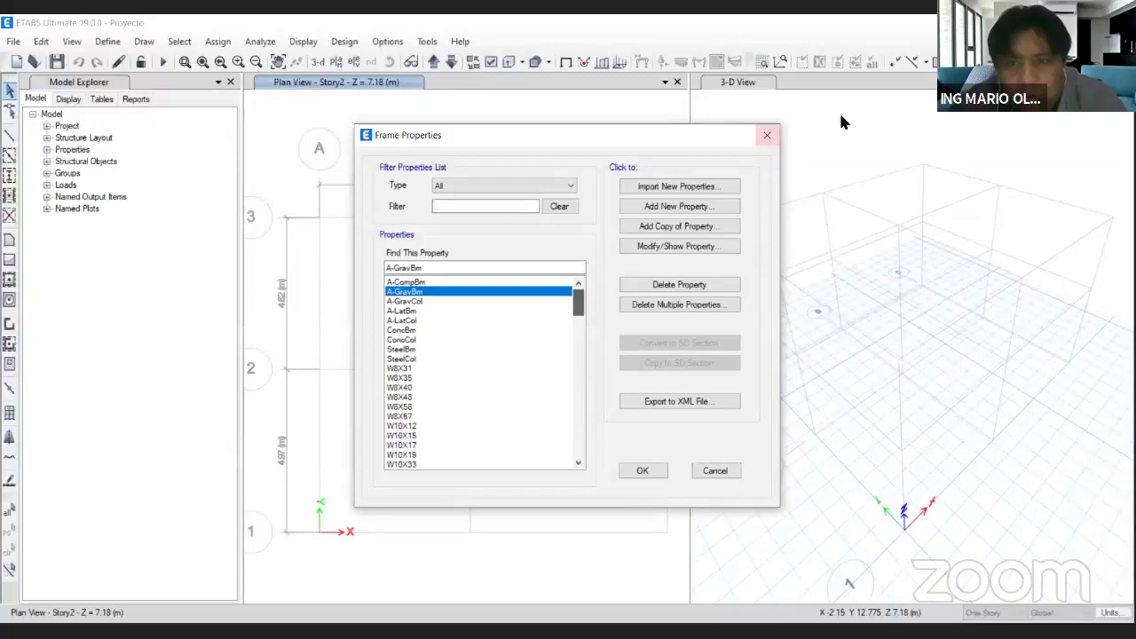
mouse_move(613, 295)
mouse_down()
mouse_move(688, 326)
mouse_move(760, 325)
mouse_move(622, 293)
mouse_up()
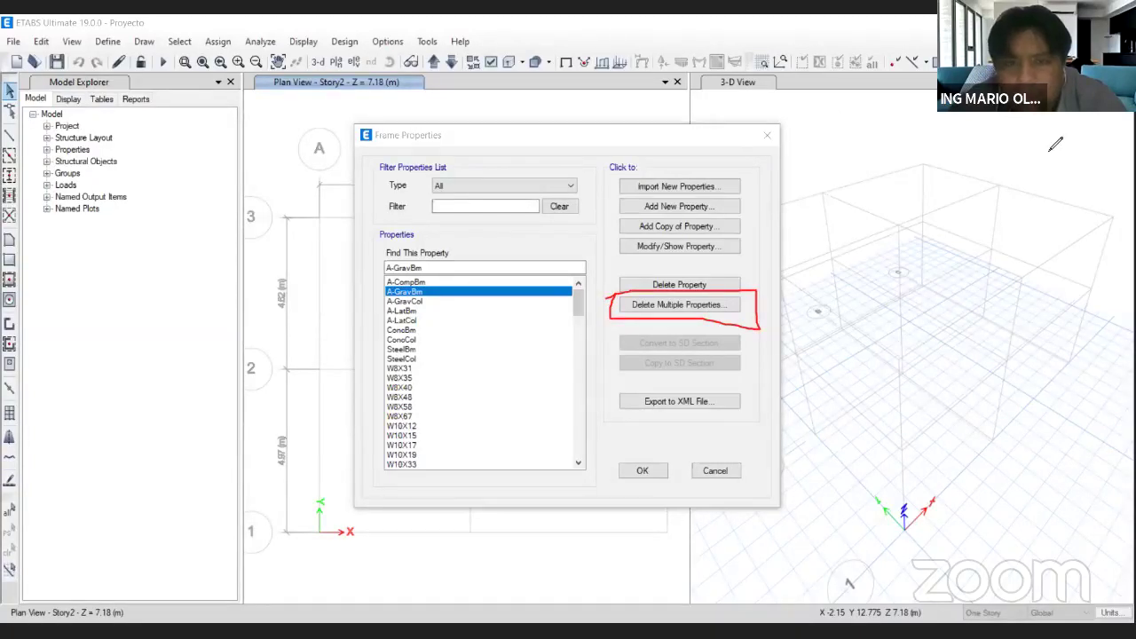
key(Escape)
Start deleting multiple frame sections, removing A-CompBm through SteelCol and the W sections up to those before W36X170.
click(691, 306)
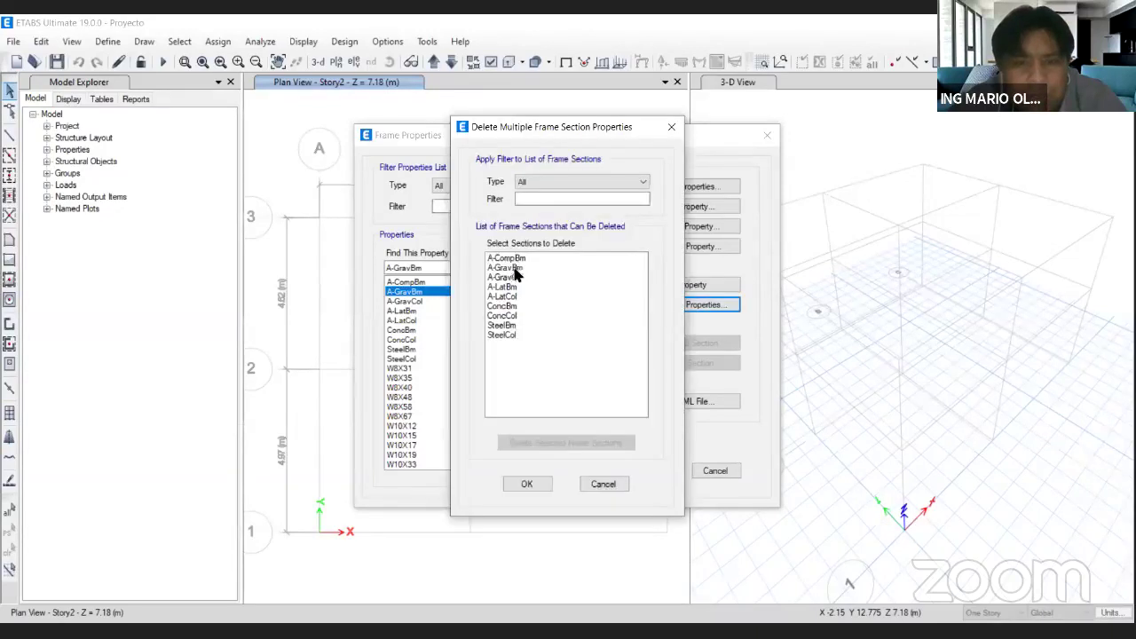
drag(517, 259, 521, 344)
click(578, 443)
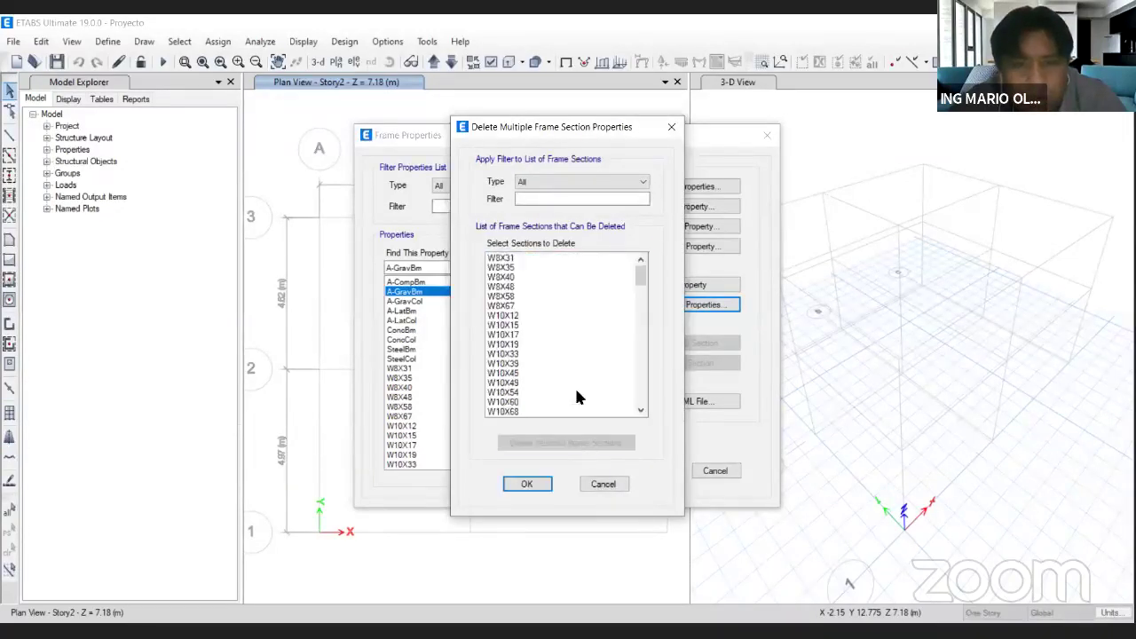
drag(508, 284, 540, 391)
click(550, 445)
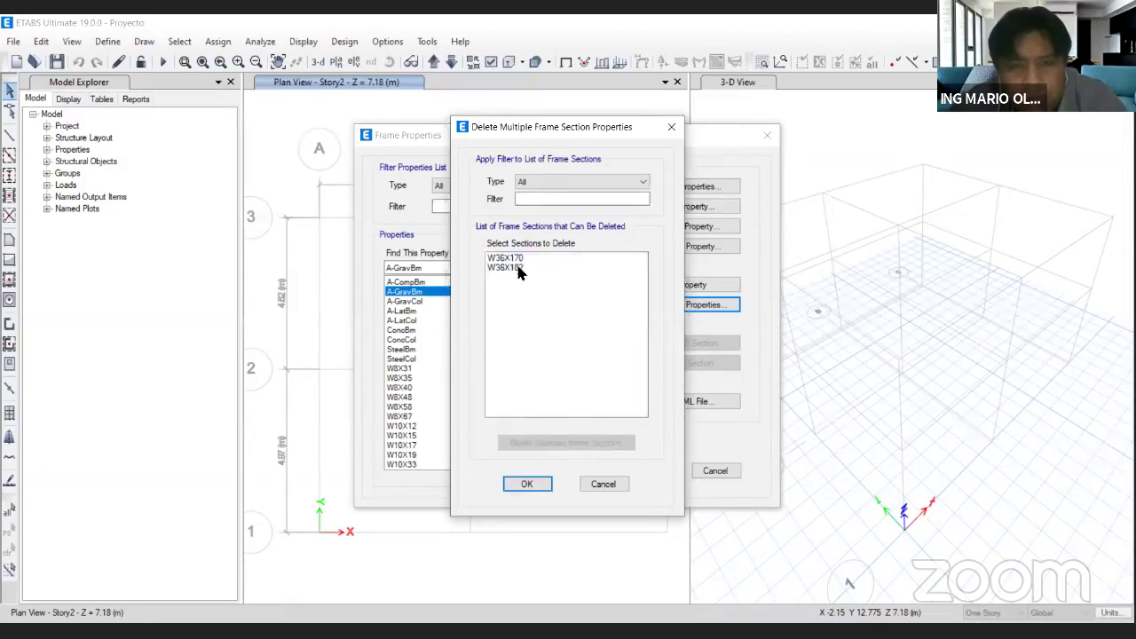
Delete the last listed sections W36X170 and W36X182 and accept the multiple deletion.
click(515, 259)
shift+click(518, 267)
click(565, 443)
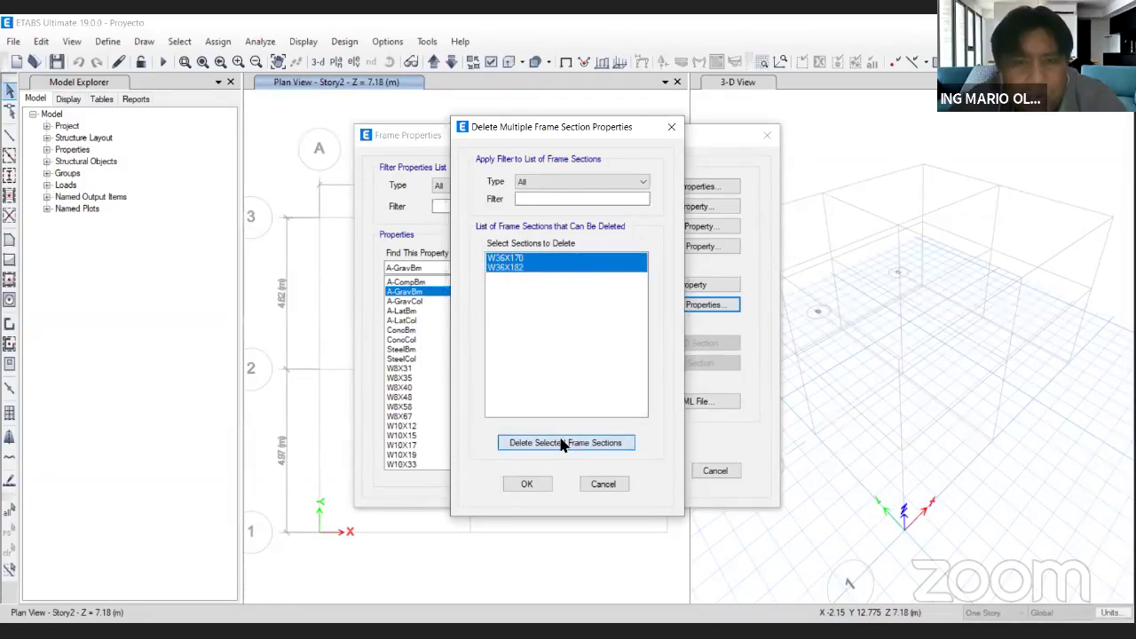
click(697, 380)
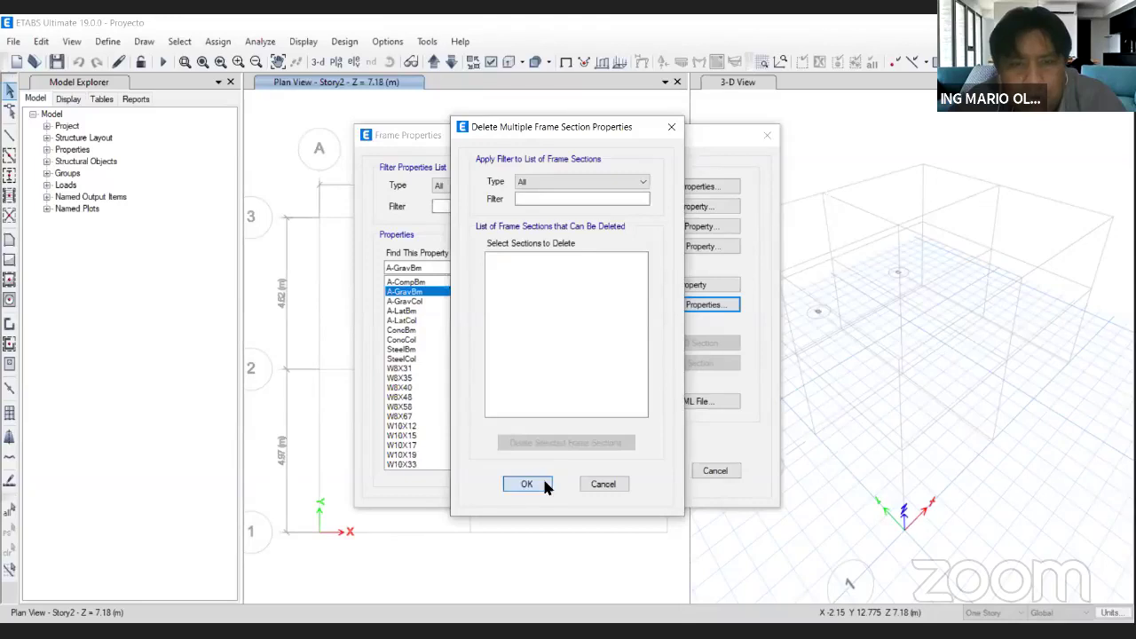
click(528, 483)
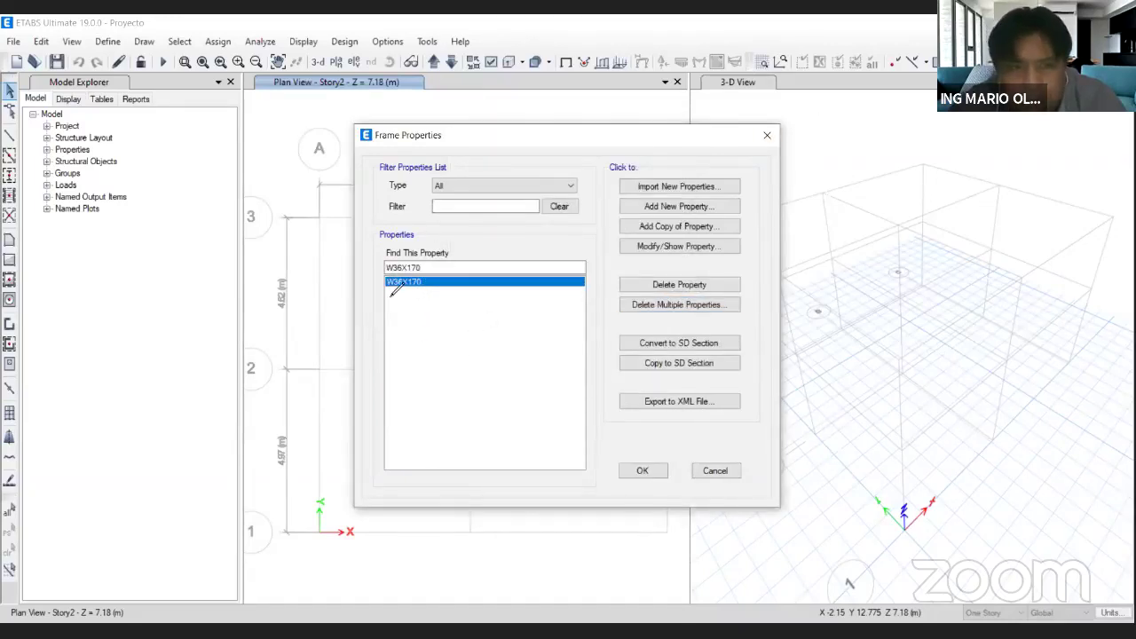
Mark up the emptied area of the property list and the option for adding a new property, and clear the markup.
mouse_move(381, 289)
mouse_down()
mouse_move(537, 300)
mouse_move(577, 373)
mouse_up()
mouse_move(584, 473)
mouse_down()
mouse_move(393, 375)
mouse_move(396, 315)
mouse_up()
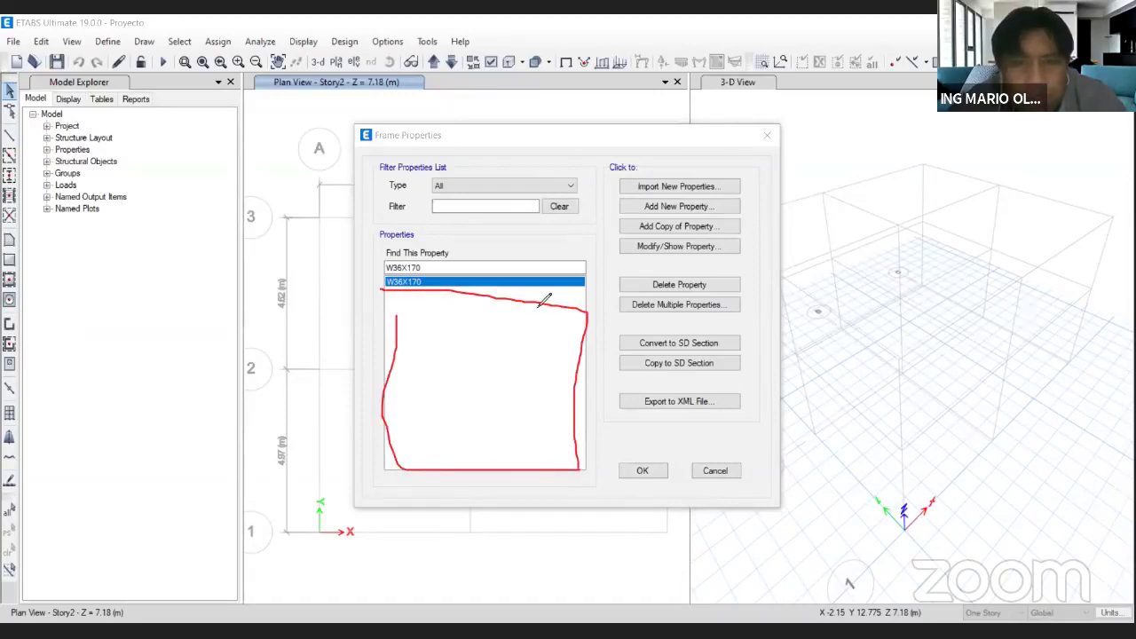
mouse_move(610, 197)
mouse_down()
mouse_move(609, 228)
mouse_move(772, 210)
mouse_move(680, 190)
mouse_move(612, 192)
mouse_up()
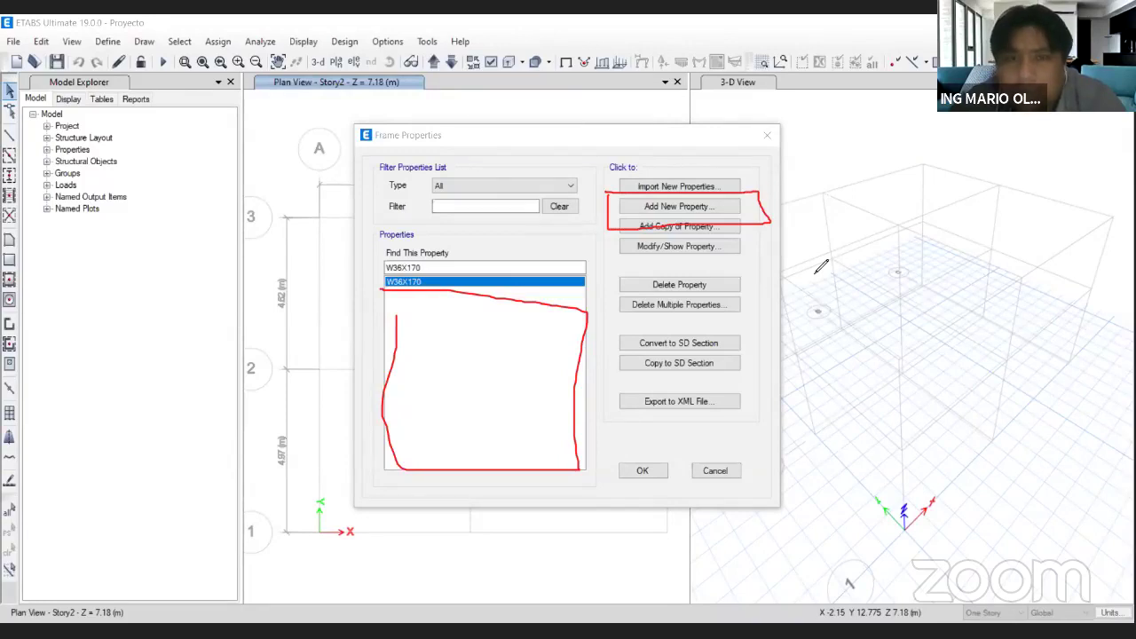
key(Escape)
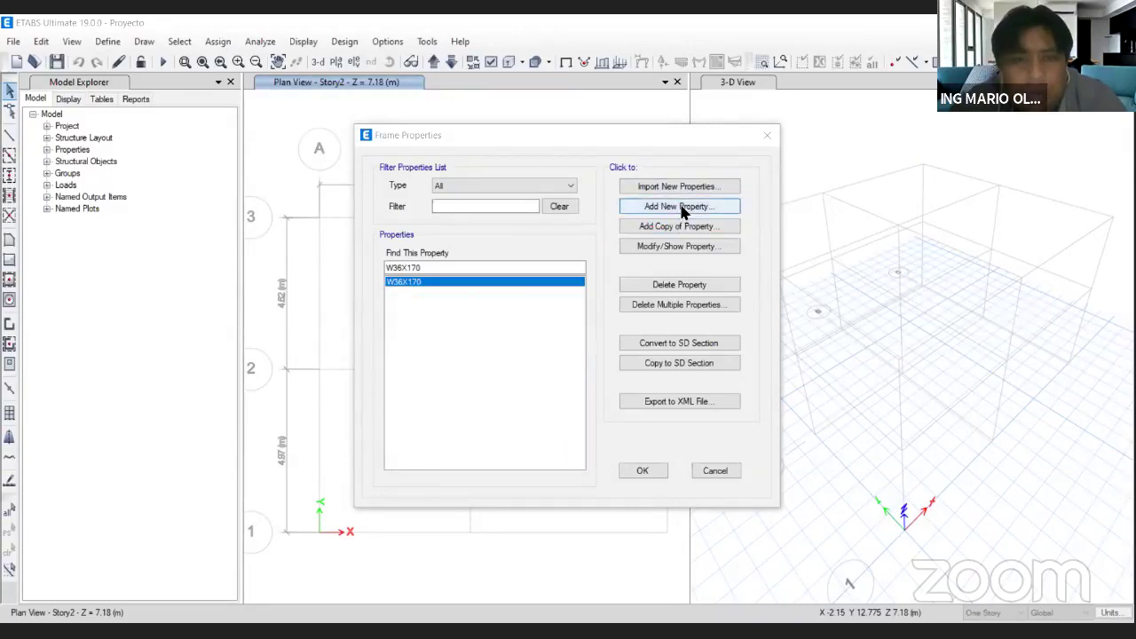
Add a new concrete rectangular frame section and name it VIGA 30 x 55.
click(681, 205)
click(682, 206)
click(639, 206)
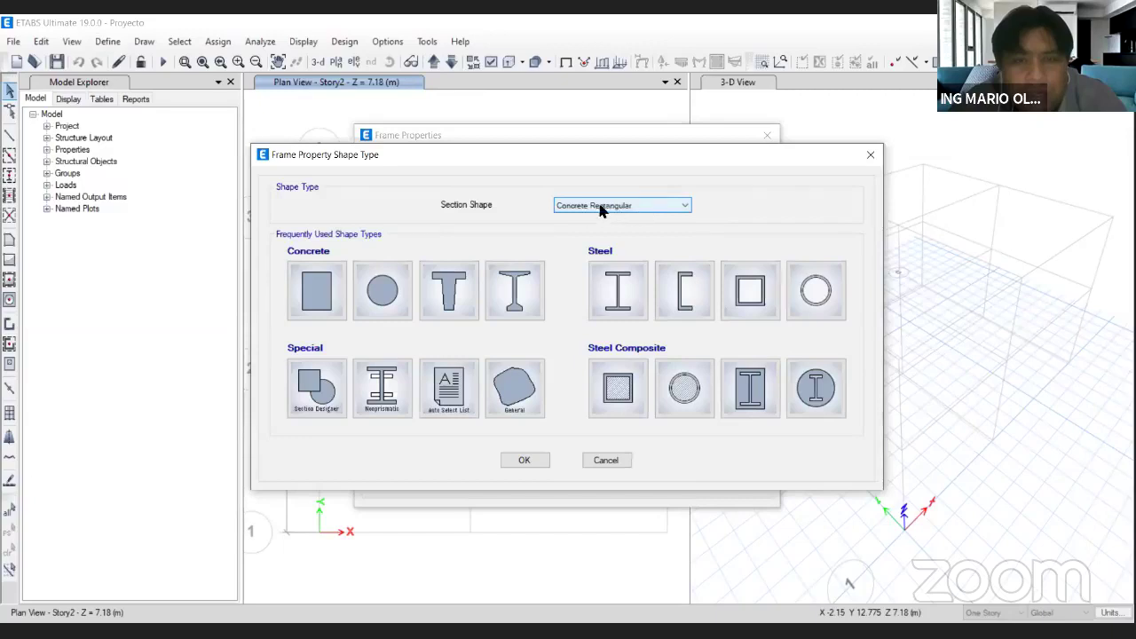
click(322, 306)
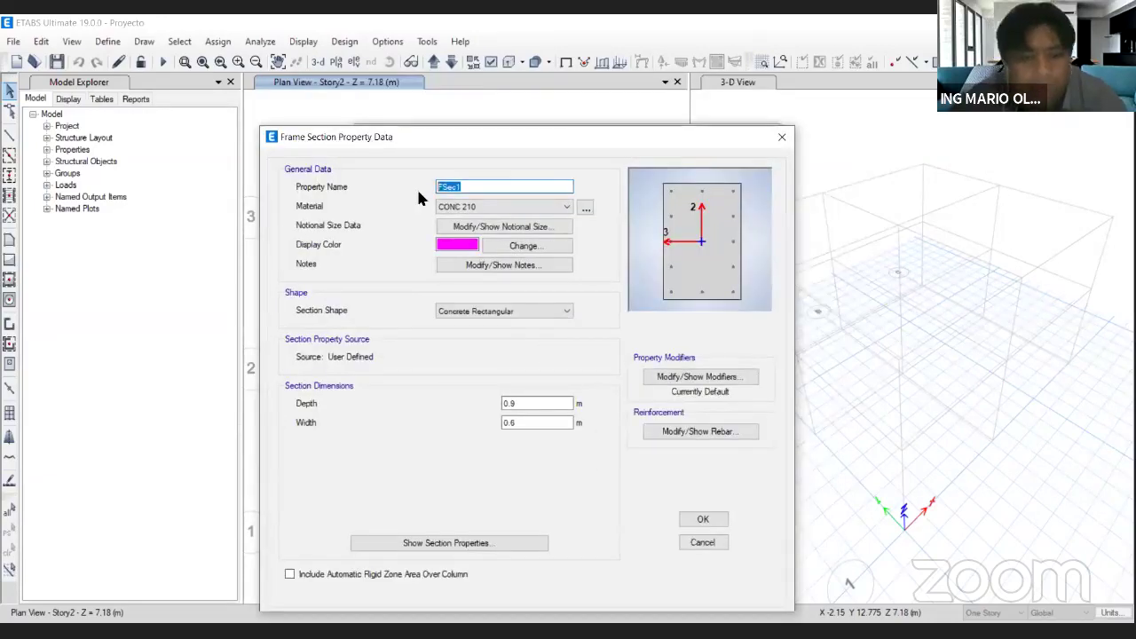
text(VIGA )
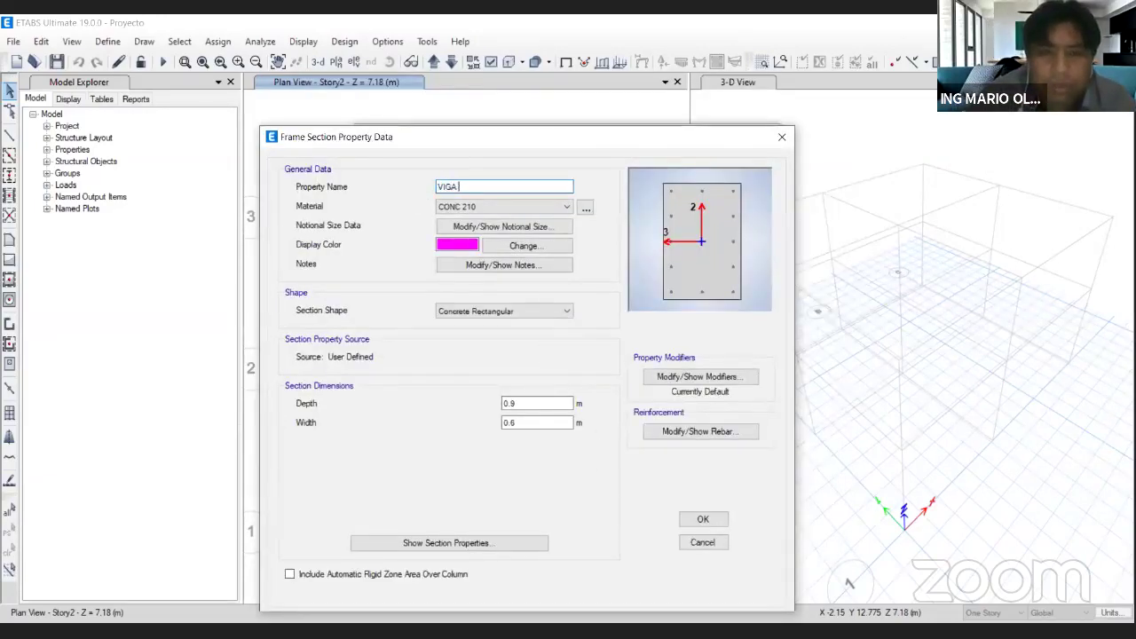
text(30)
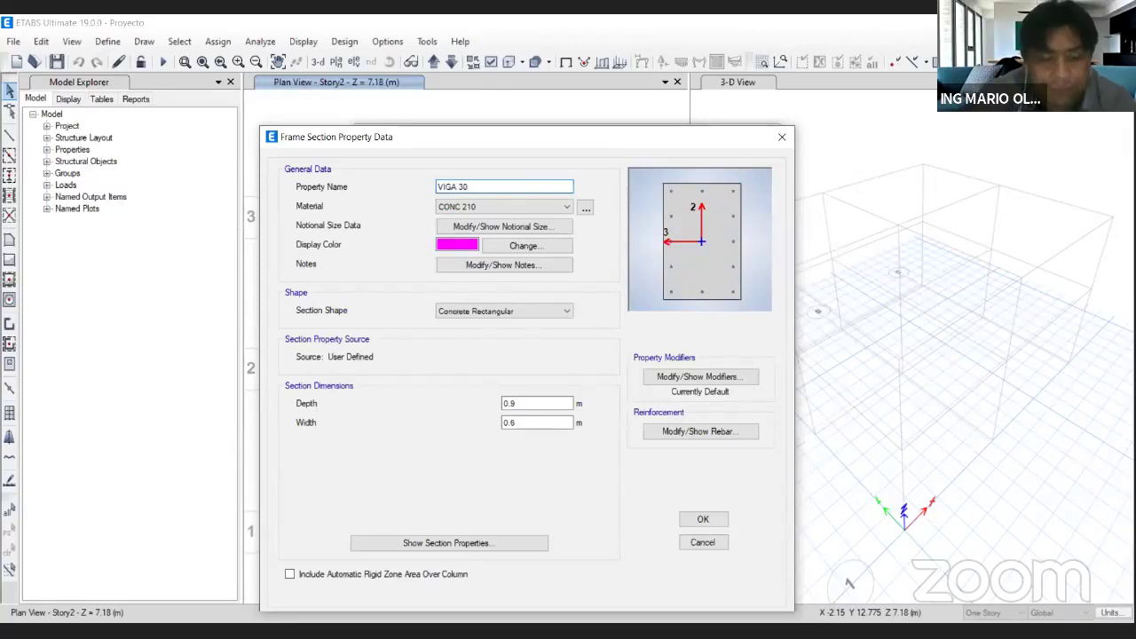
text( x 55)
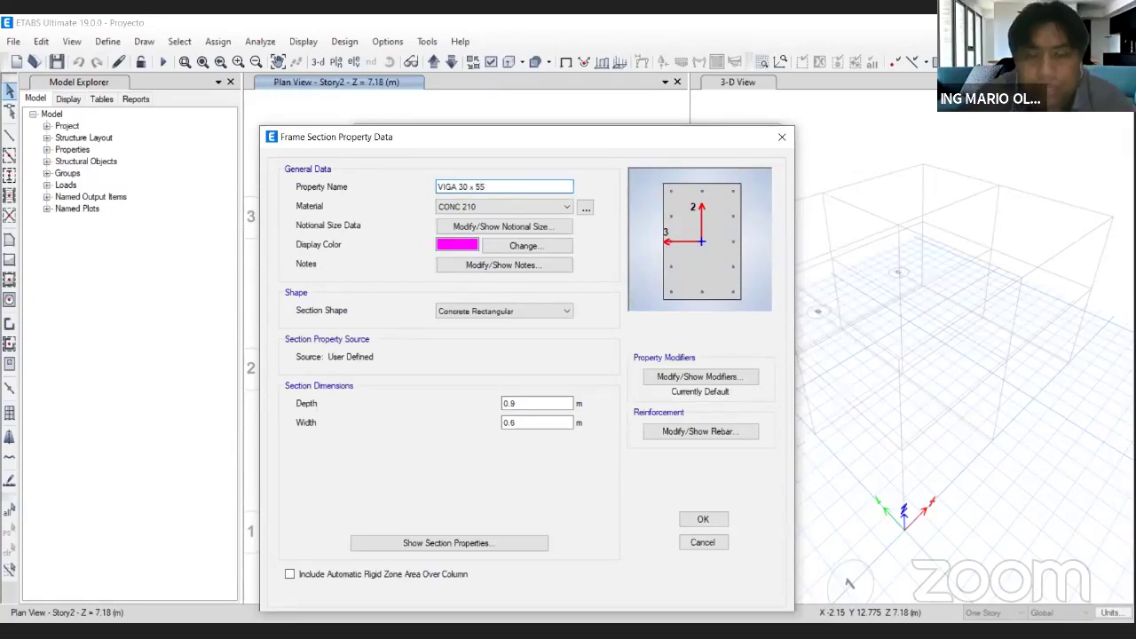
Mark up the depth and width entries of the section dimensions and clear the markup.
click(535, 424)
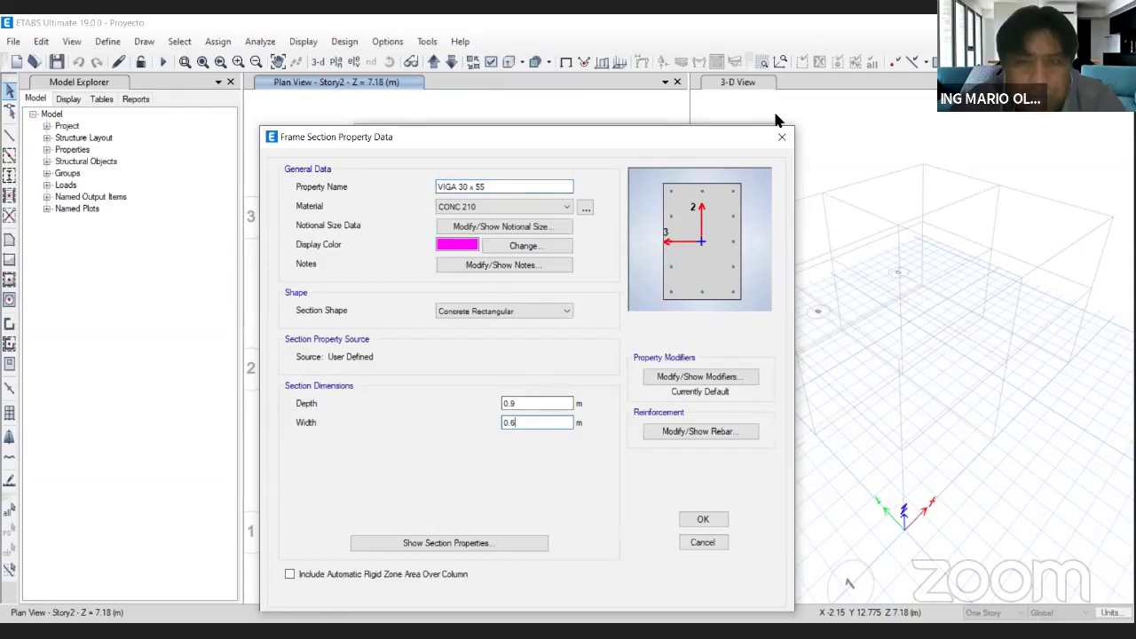
mouse_move(298, 391)
mouse_down()
mouse_move(489, 442)
mouse_move(603, 392)
mouse_move(394, 384)
mouse_up()
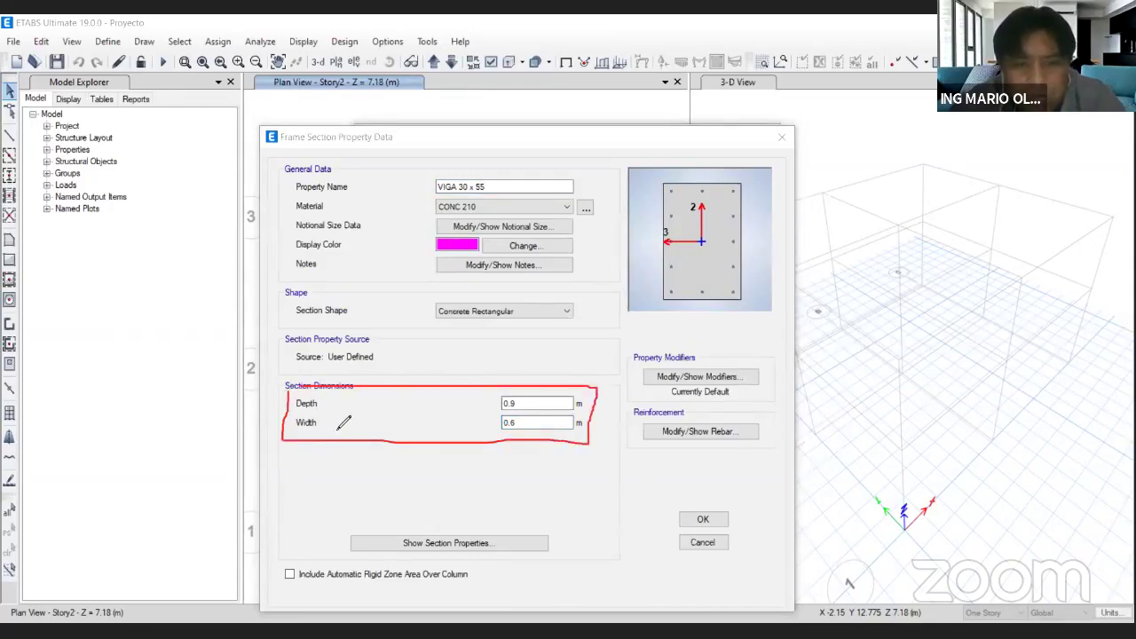
mouse_move(327, 424)
mouse_down()
mouse_move(343, 423)
mouse_move(355, 385)
mouse_up()
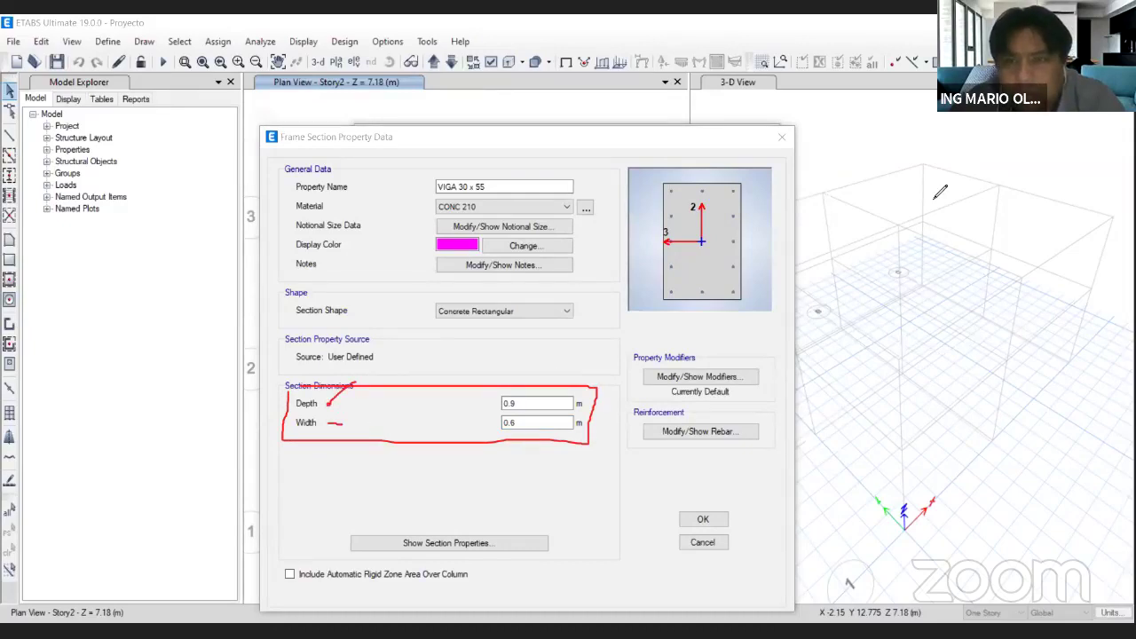
key(Escape)
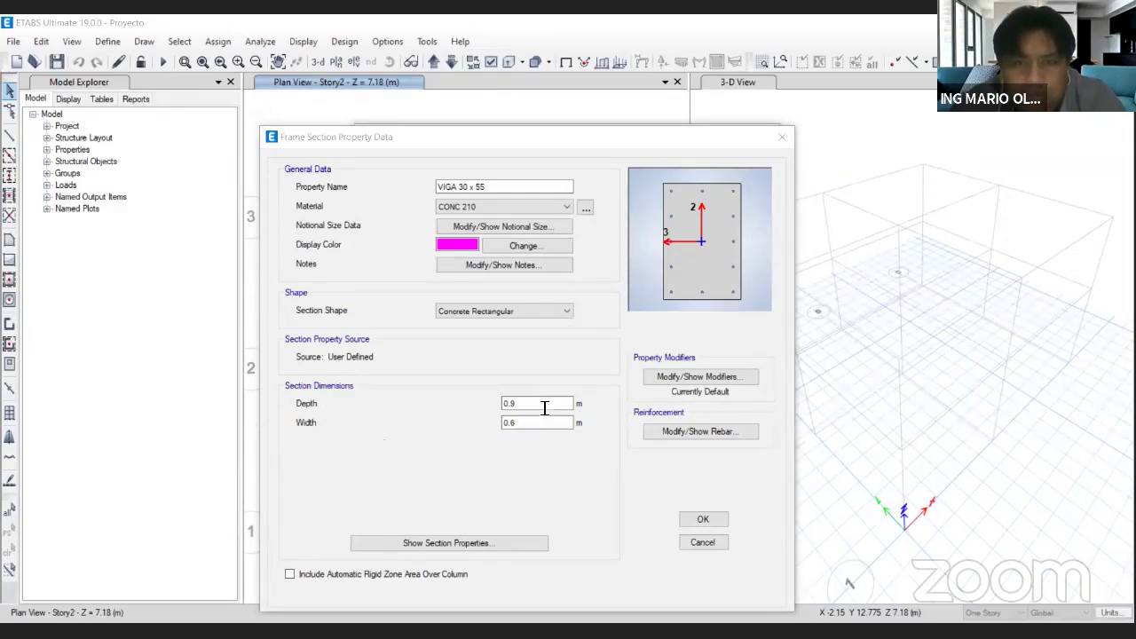
Set the width of VIGA 30 x 55 to 0.3 m and its depth to 0.55 m.
mouse_move(535, 423)
mouse_down()
mouse_move(481, 422)
mouse_move(481, 406)
mouse_up()
text(0.3)
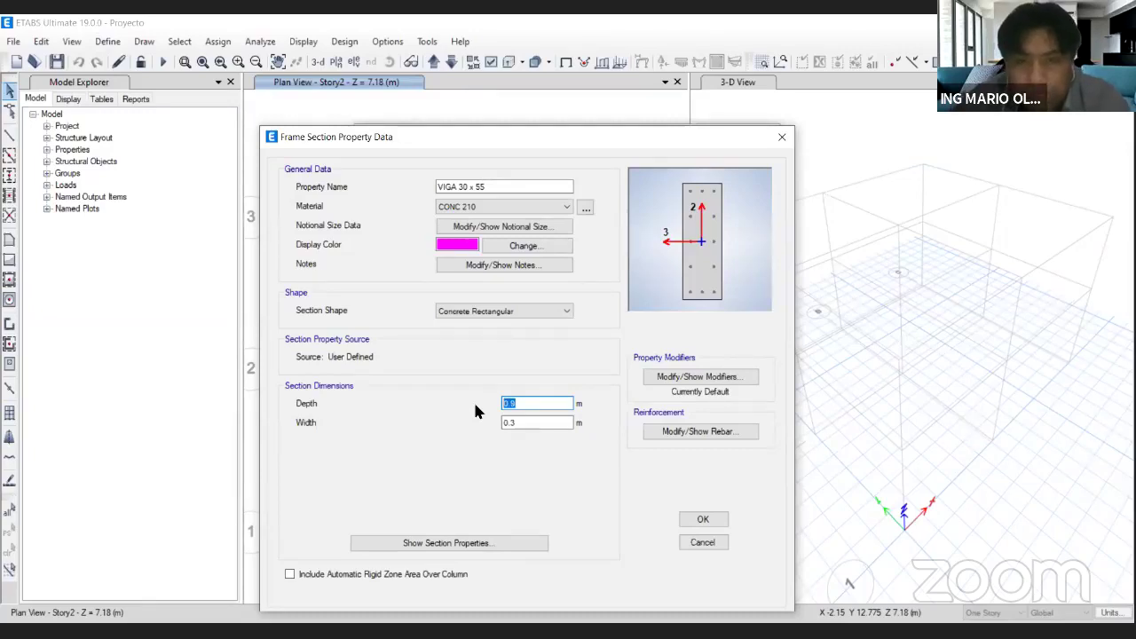
text(0.55)
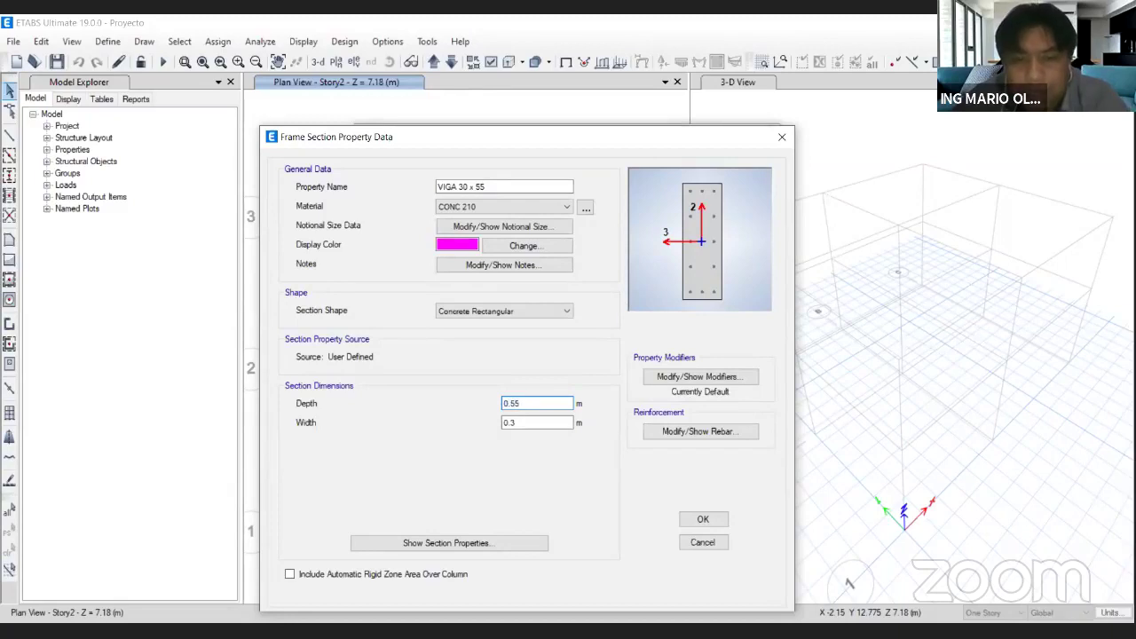
click(541, 423)
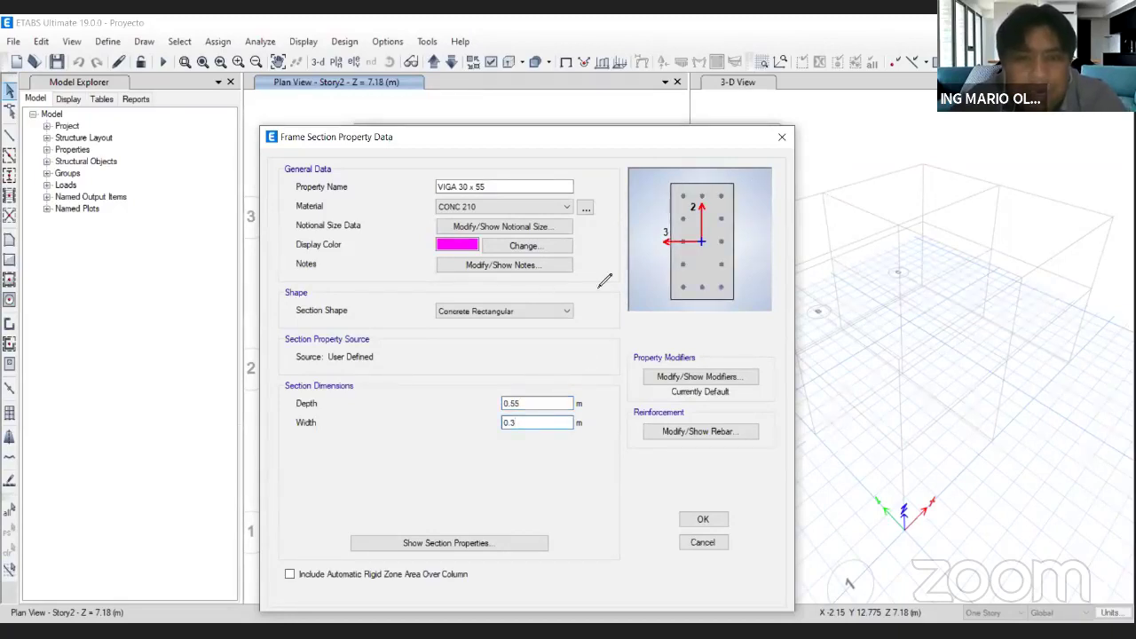
Mark up the beam's property name and section dimensions, and clear the markup.
drag(502, 185, 544, 165)
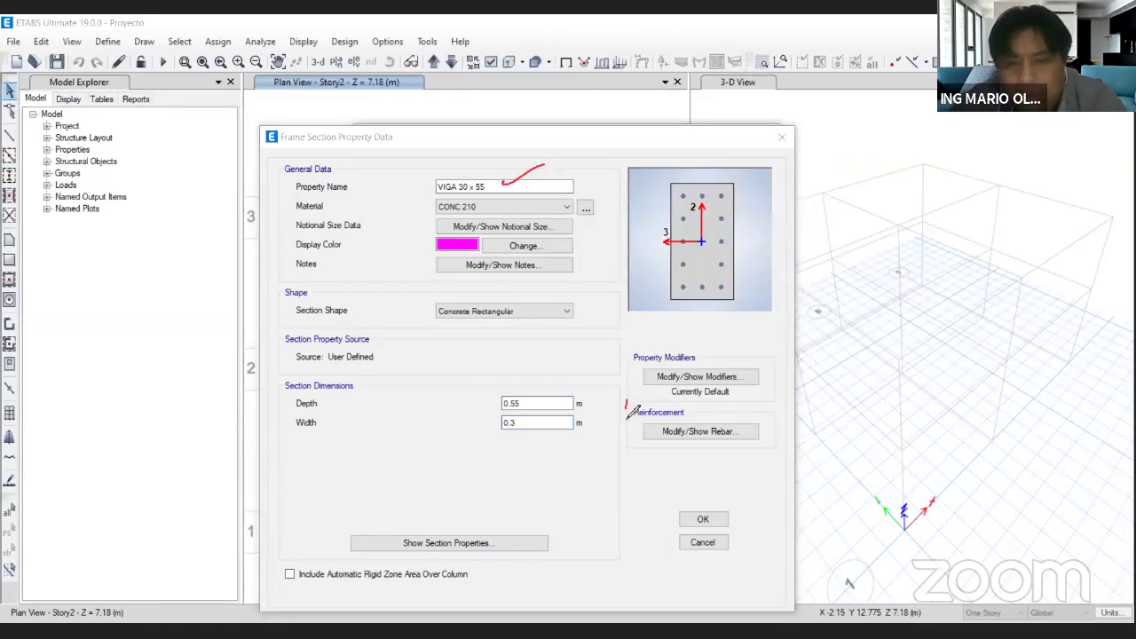
mouse_move(626, 401)
mouse_down()
mouse_move(632, 449)
mouse_move(755, 451)
mouse_move(786, 410)
mouse_move(625, 410)
mouse_up()
click(787, 138)
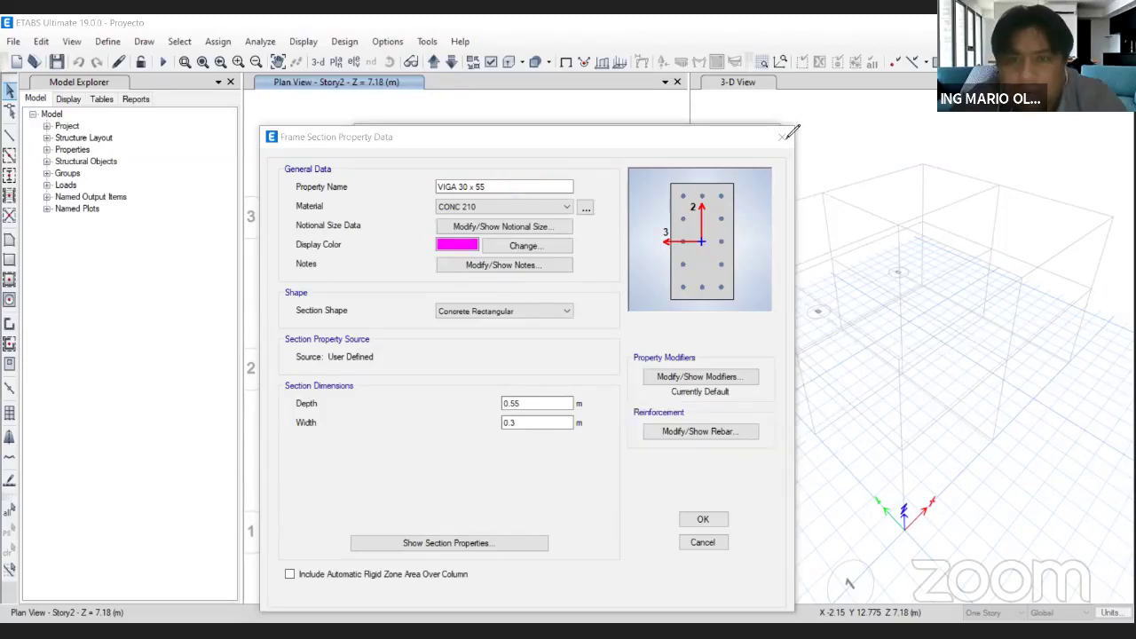
Set the reinforcement design type of VIGA 30 x 55 to M3 Design Only (Beam) and accept the section.
click(692, 432)
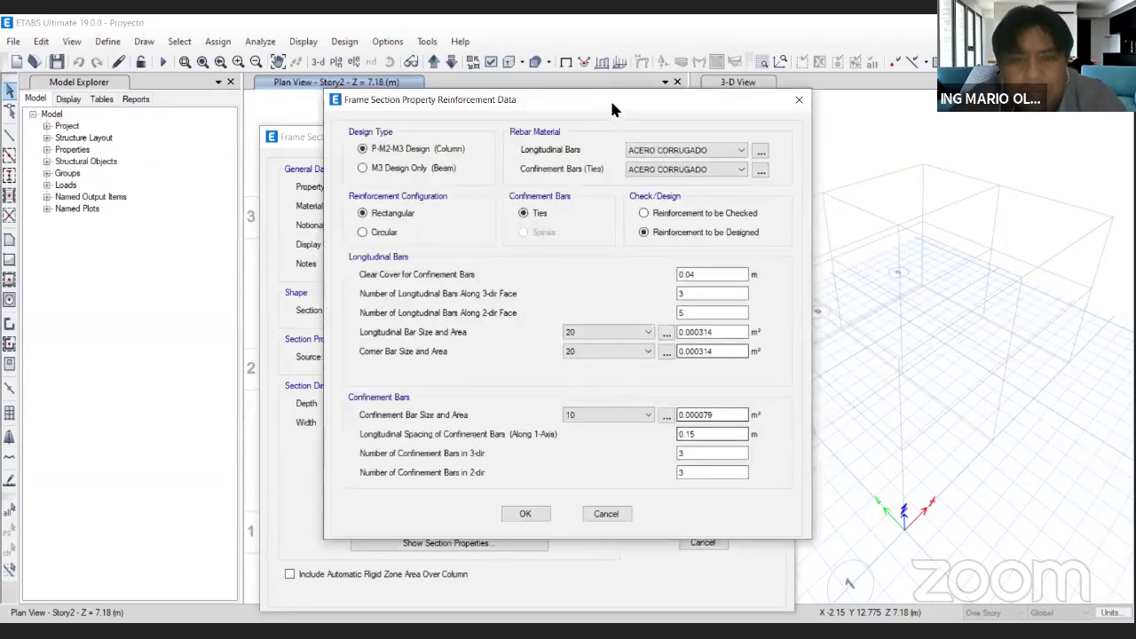
drag(603, 98, 632, 155)
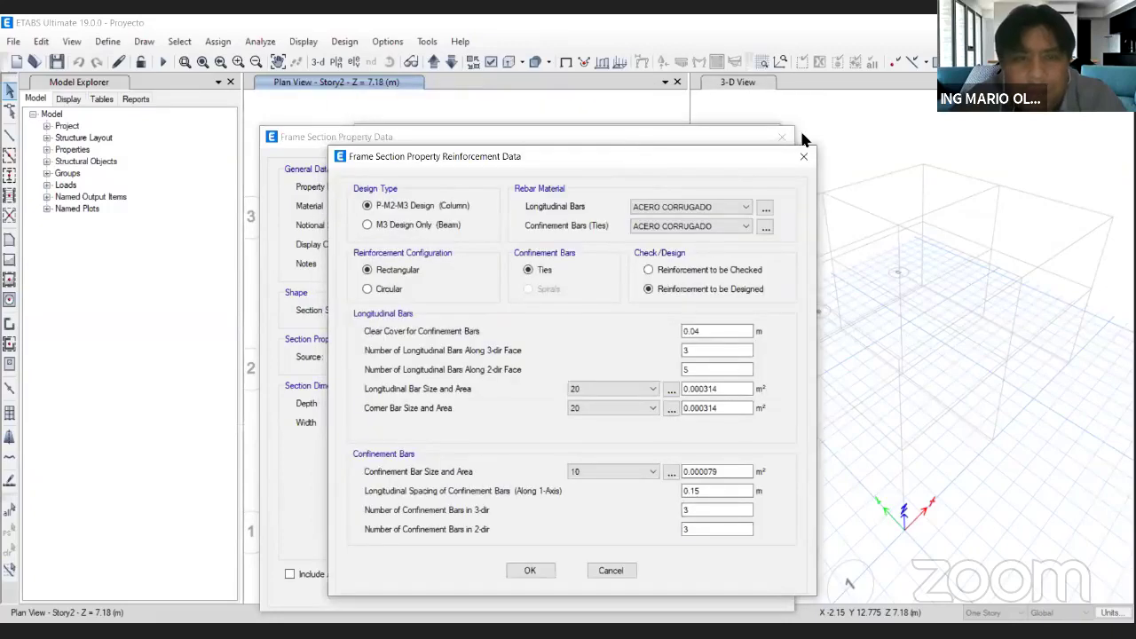
mouse_move(373, 216)
mouse_down()
mouse_move(360, 238)
mouse_move(485, 232)
mouse_move(424, 211)
mouse_move(350, 225)
mouse_up()
drag(437, 238, 445, 242)
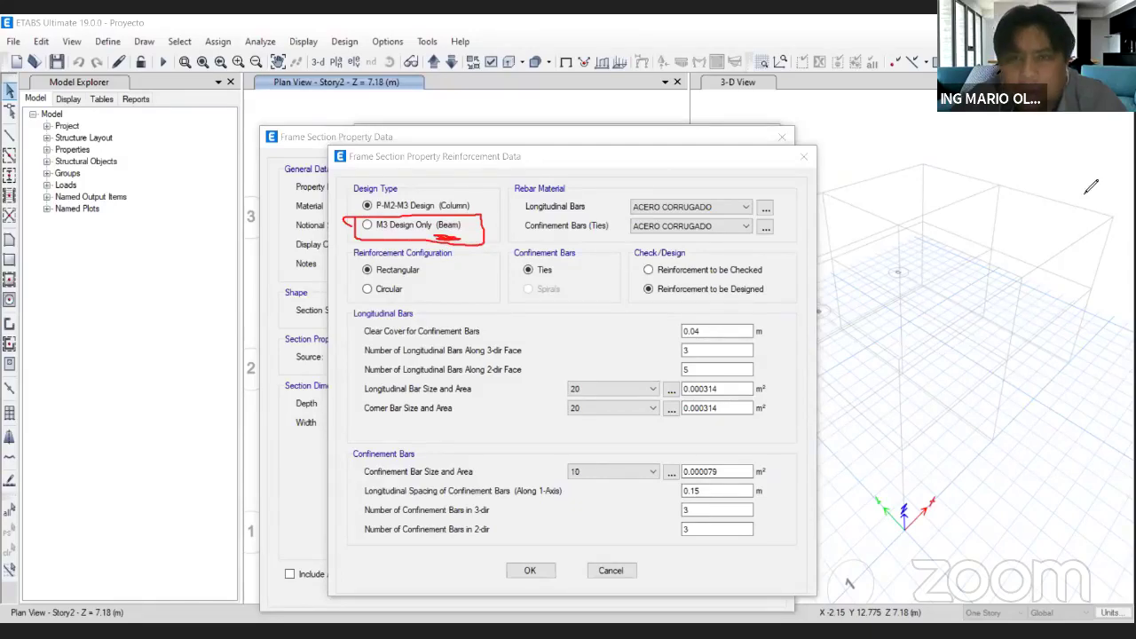
click(414, 227)
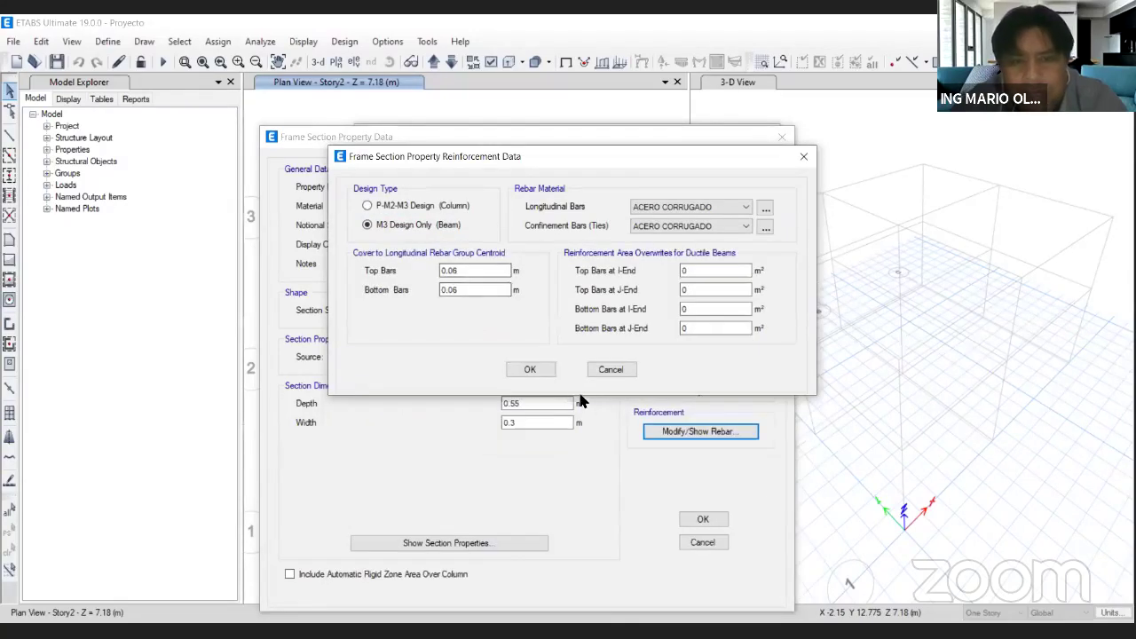
click(537, 364)
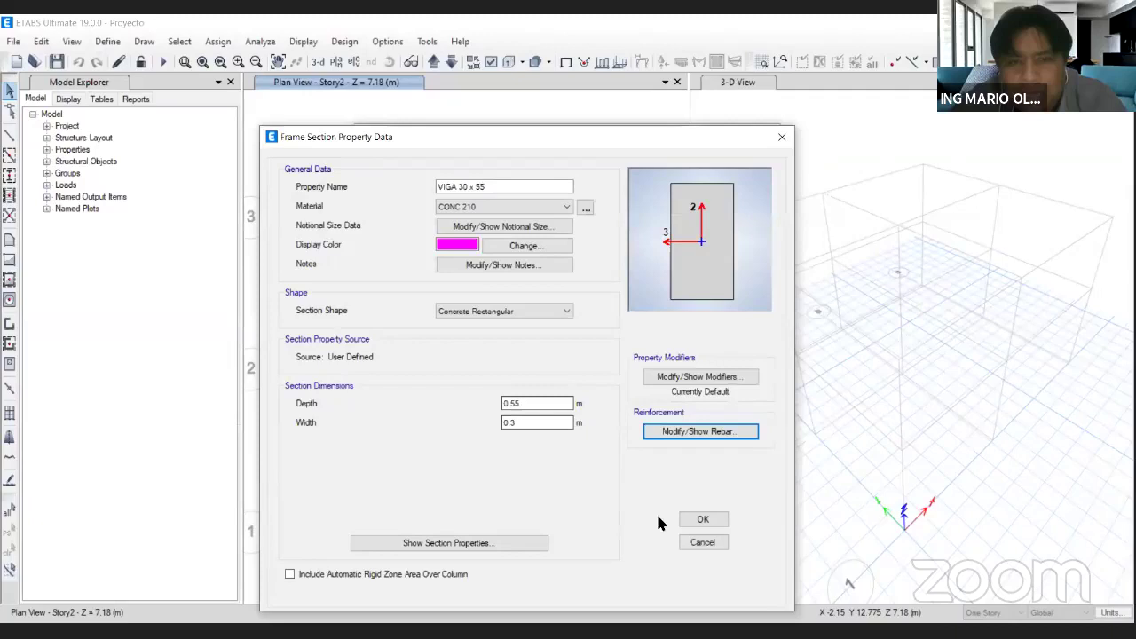
click(703, 518)
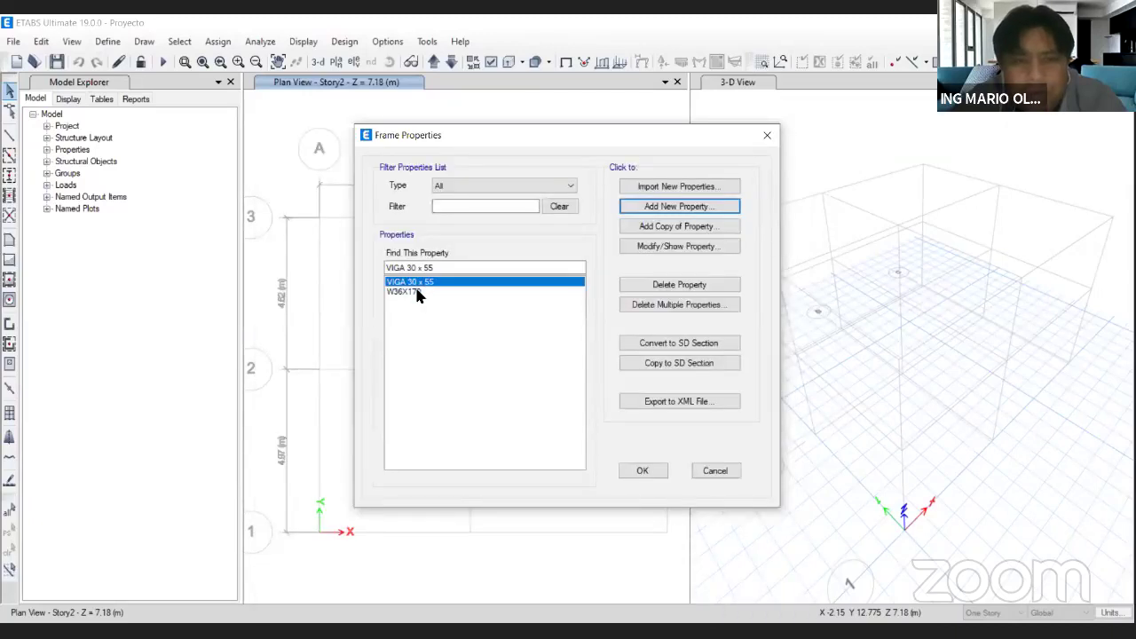
Delete the remaining W36X170 section from the frame properties and confirm the deletion.
click(417, 292)
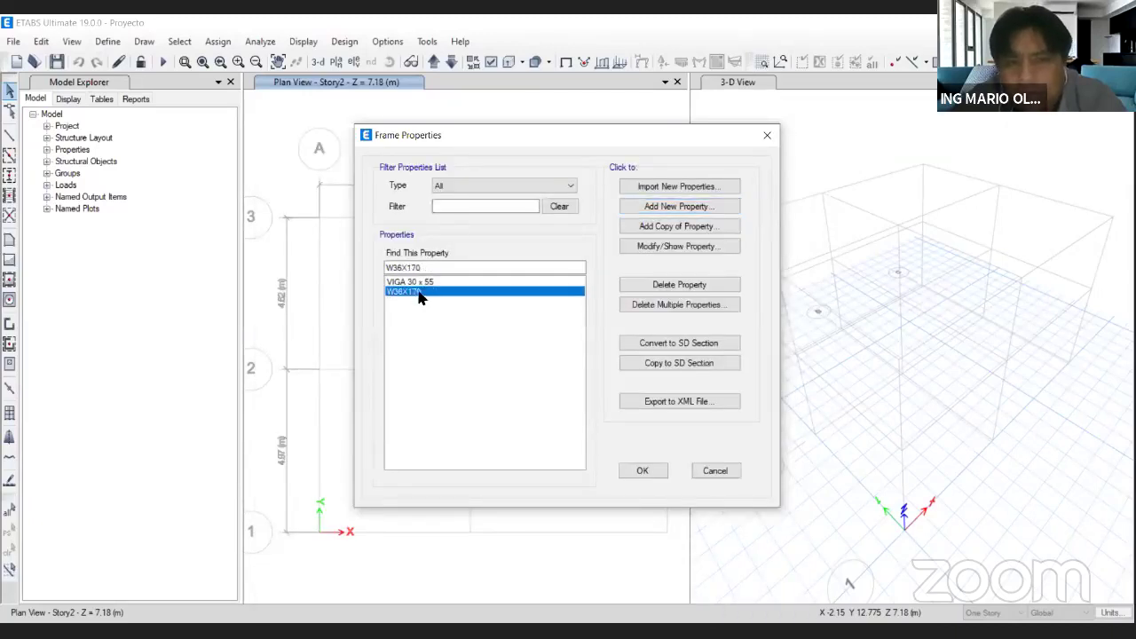
click(670, 286)
key(Return)
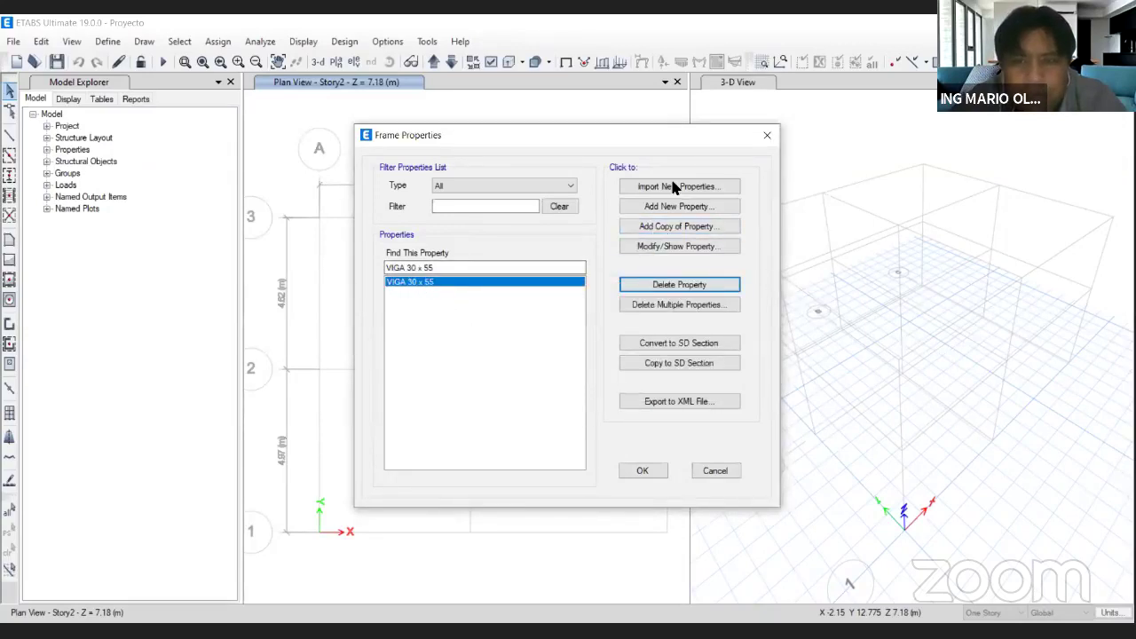
Add a copy of the VIGA 30 x 55 section and name it VIGA 30 X 45.
mouse_move(464, 280)
mouse_down()
mouse_move(387, 284)
mouse_move(448, 268)
mouse_up()
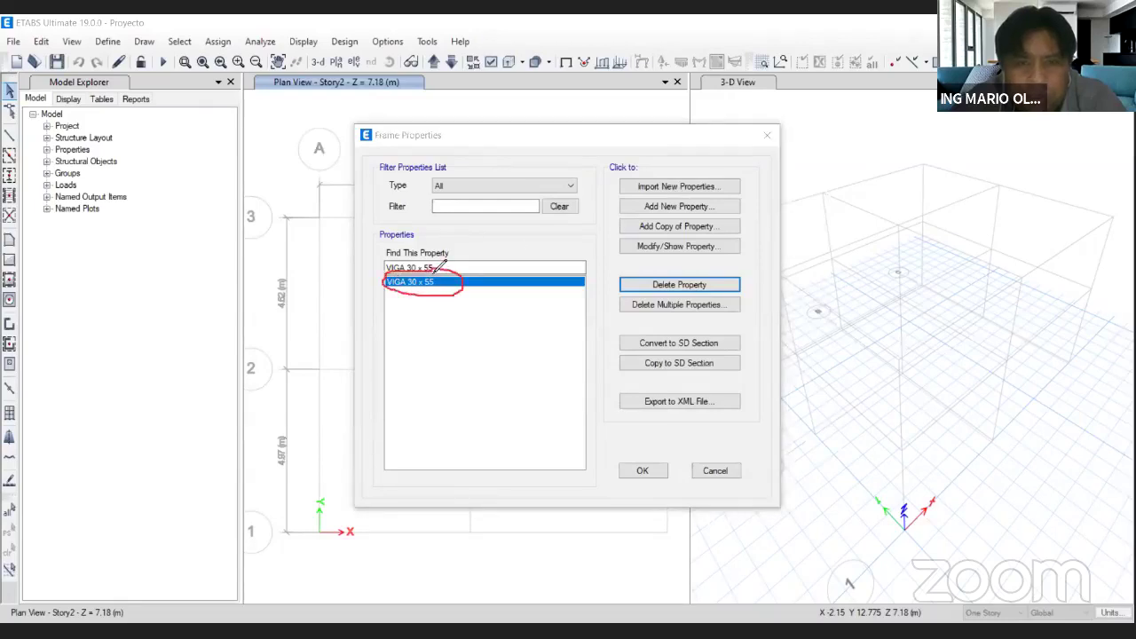
mouse_move(613, 216)
mouse_down()
mouse_move(613, 232)
mouse_move(755, 223)
mouse_move(613, 217)
mouse_up()
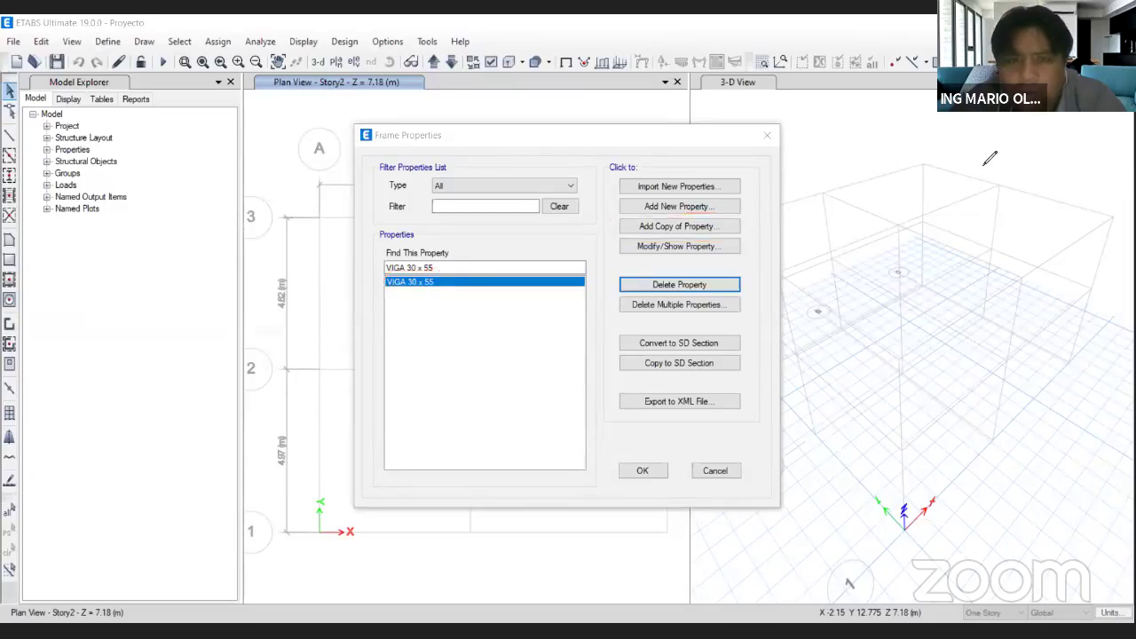
click(664, 229)
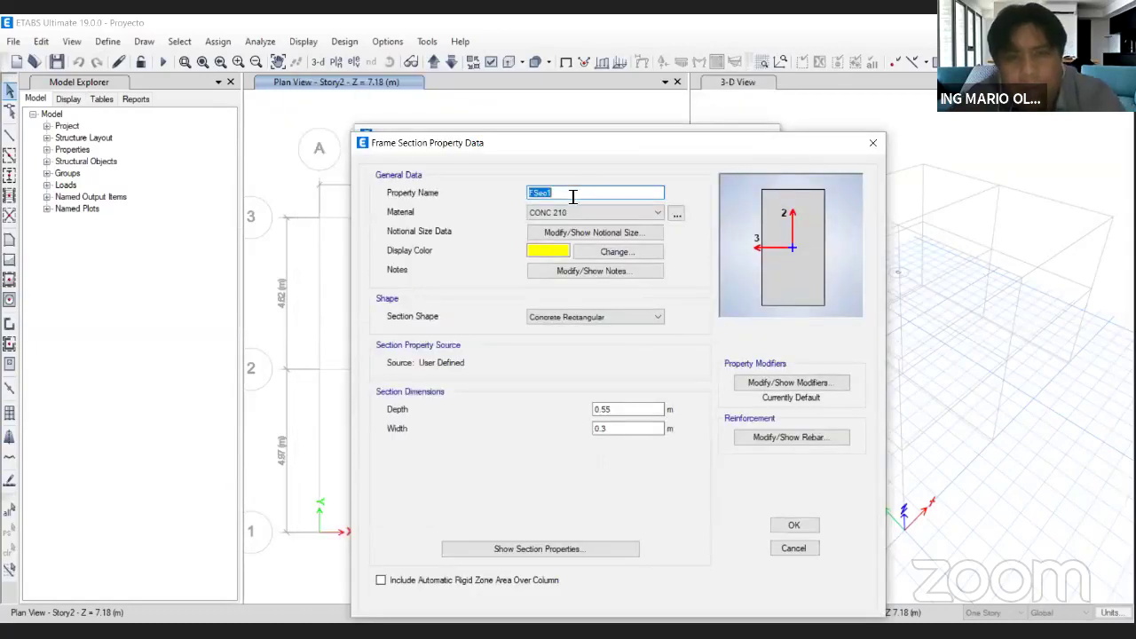
text(ViGA)
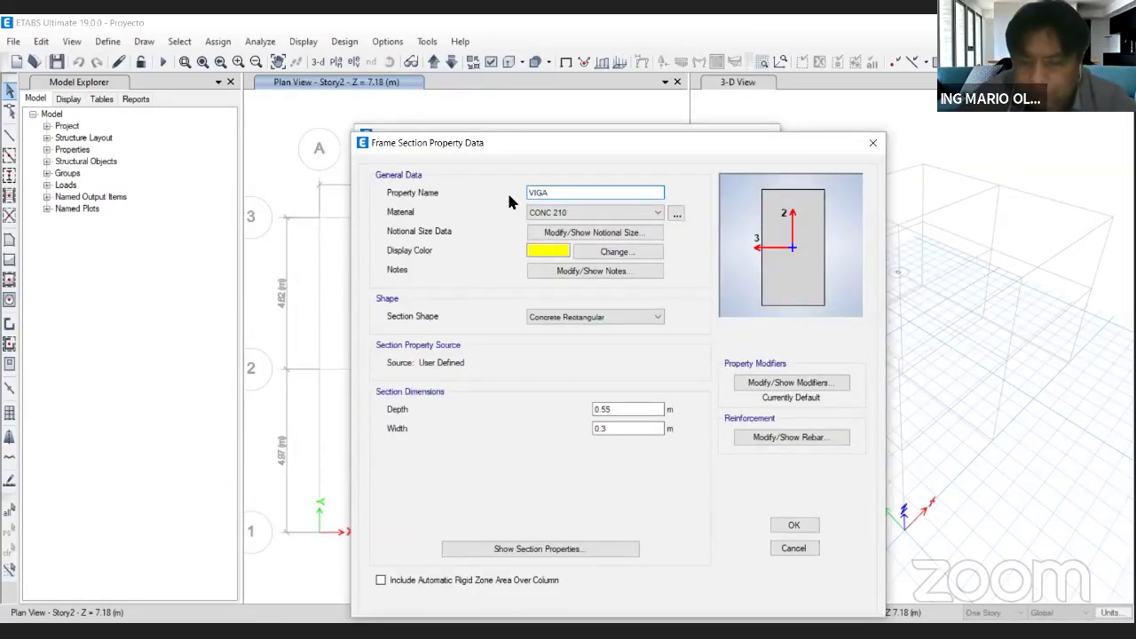
text( 0)
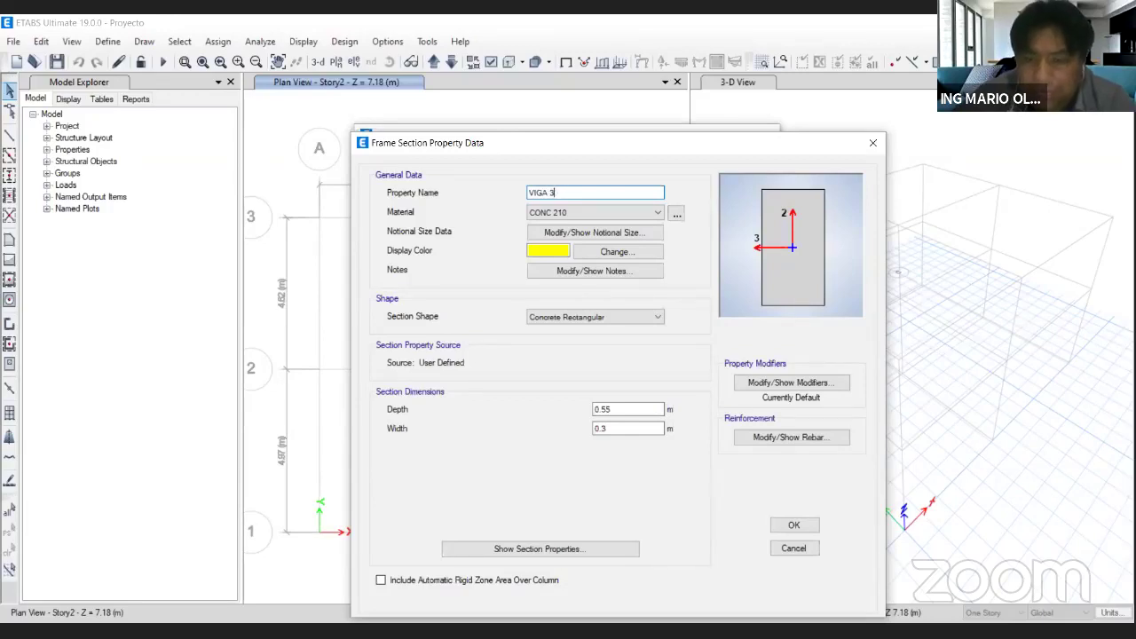
text(0 X )
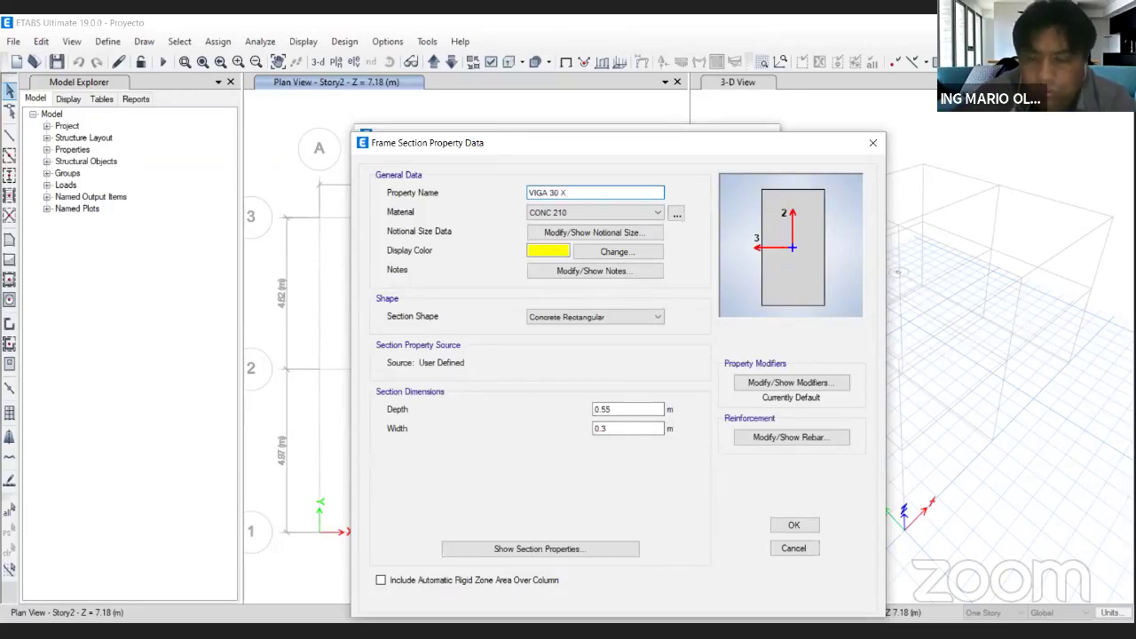
text(45)
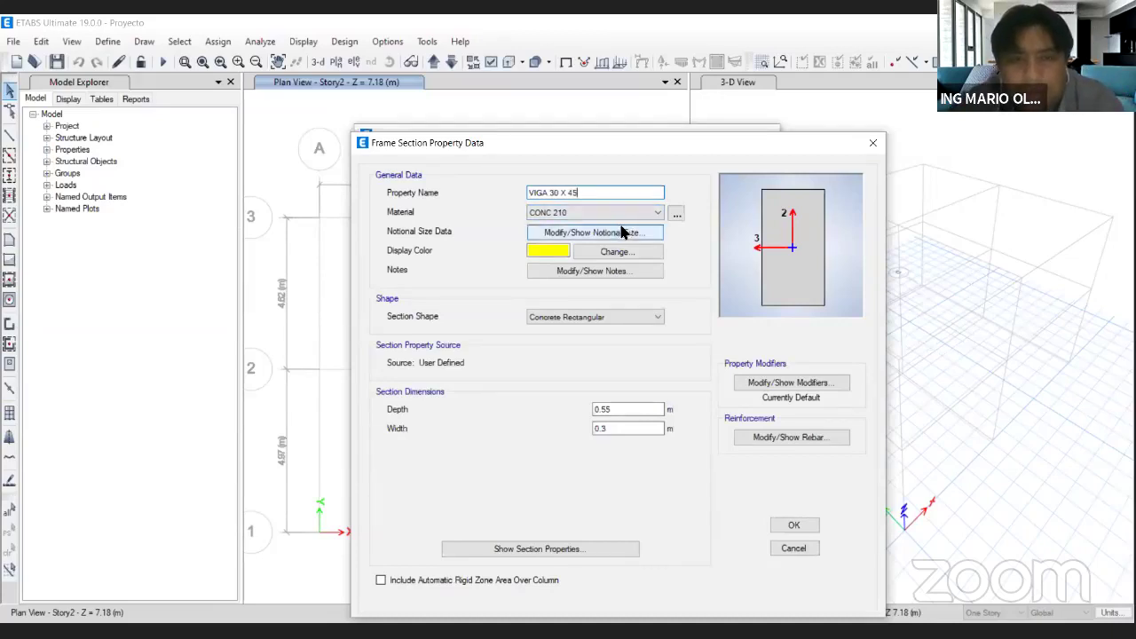
Set the depth of VIGA 30 X 45 to 0.45 m and accept the section.
click(615, 411)
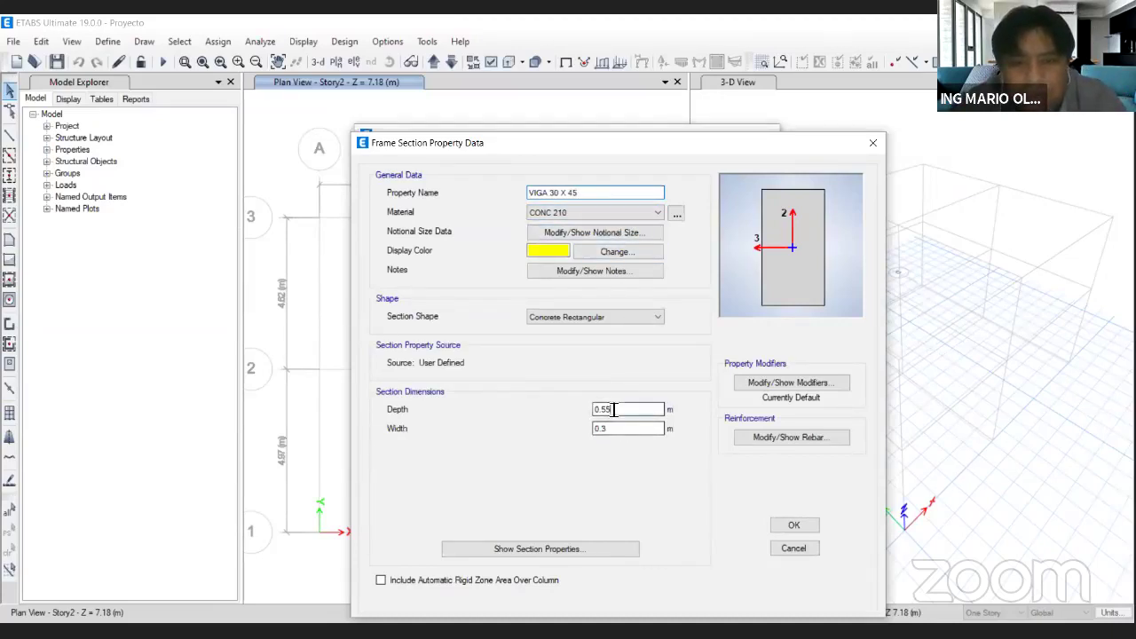
drag(614, 409, 589, 414)
text(0.45)
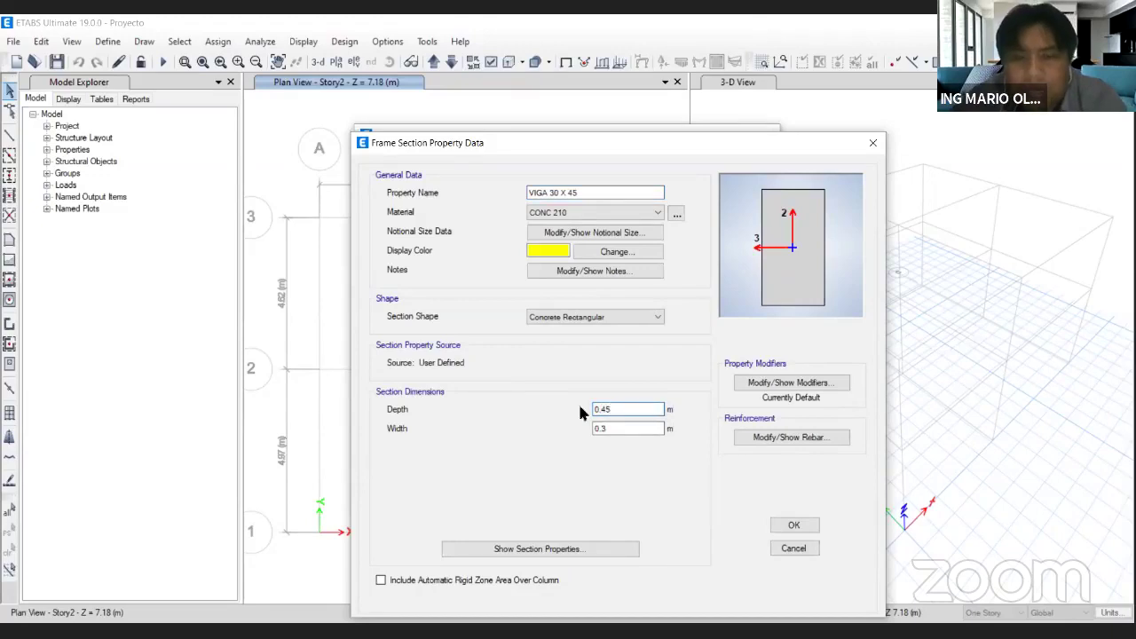
click(799, 524)
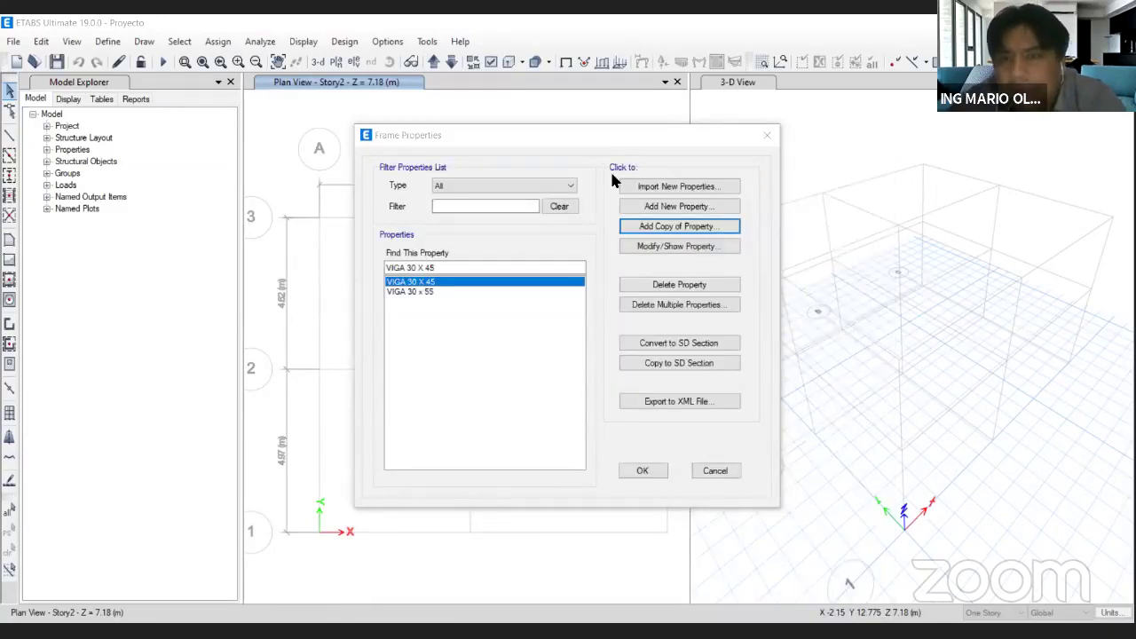
Mark up the two beam sections in the list and the option for adding a new property, and clear the markup.
mouse_move(382, 277)
mouse_down()
mouse_move(464, 306)
mouse_move(460, 279)
mouse_move(384, 277)
mouse_up()
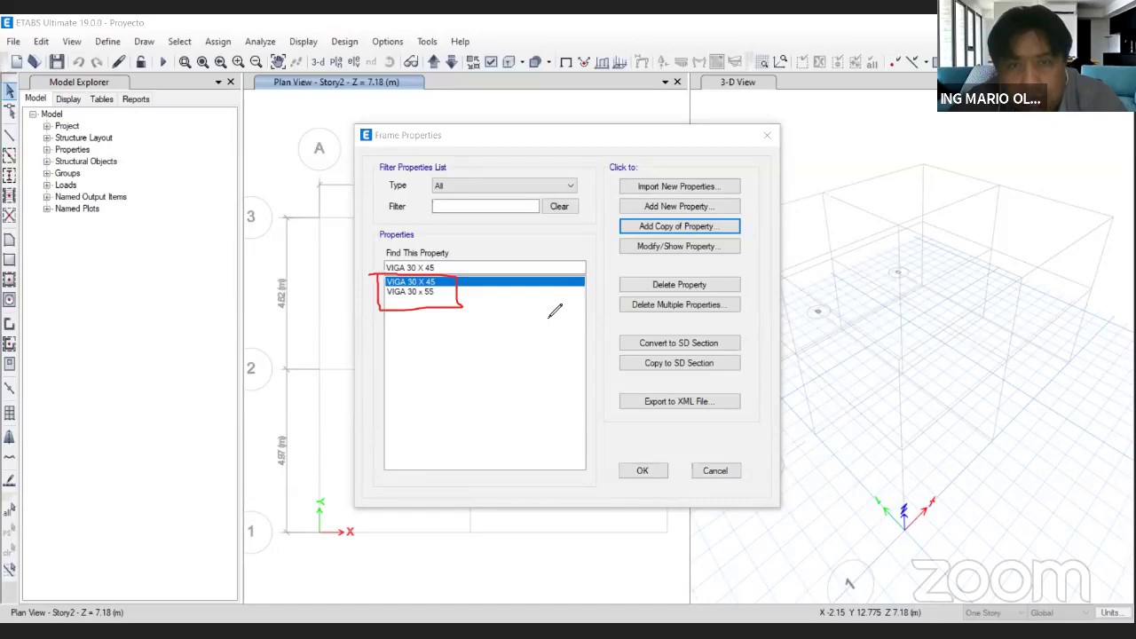
mouse_move(618, 214)
mouse_down()
mouse_move(744, 227)
mouse_move(694, 197)
mouse_move(650, 206)
mouse_move(597, 195)
mouse_up()
drag(759, 217, 787, 229)
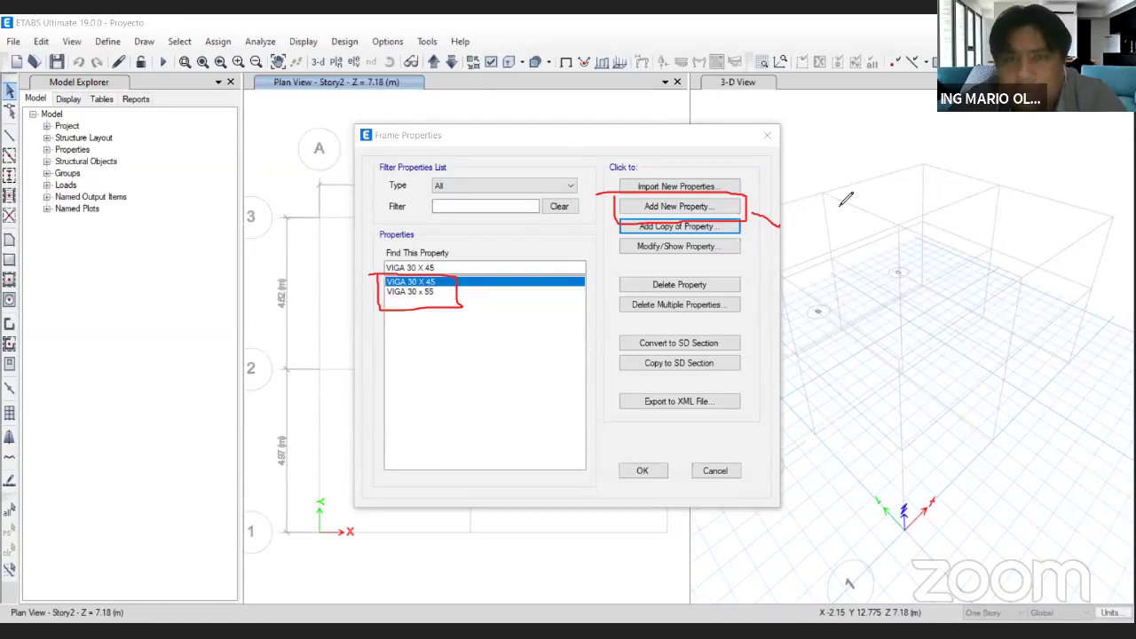
key(Escape)
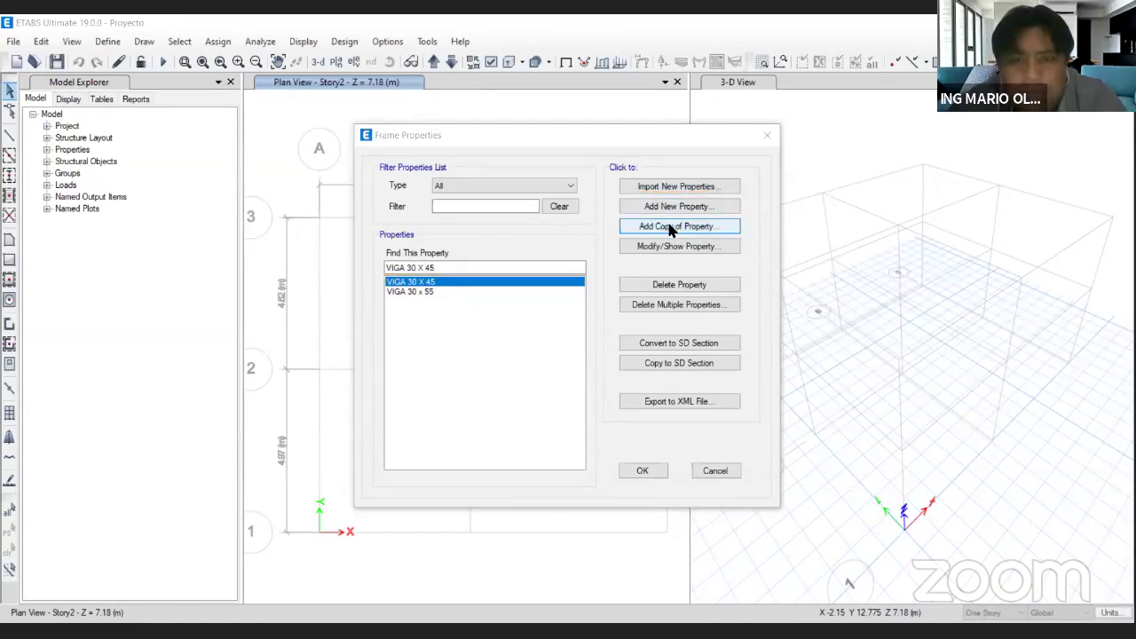
Add a new concrete rectangular frame section and name it COL 35 x 35.
click(677, 207)
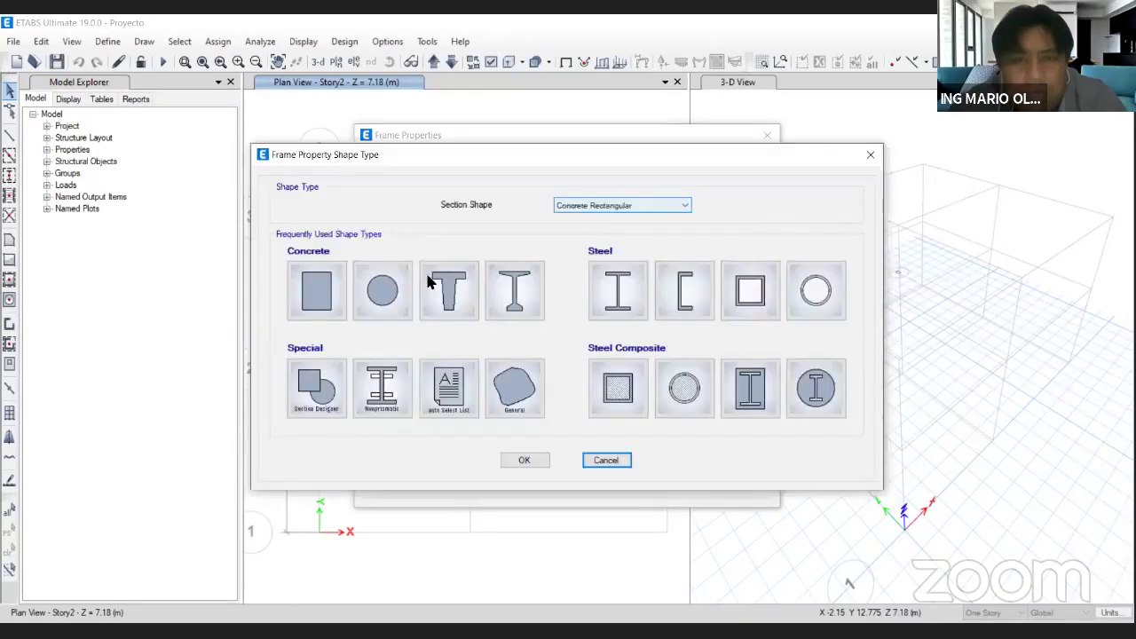
click(311, 305)
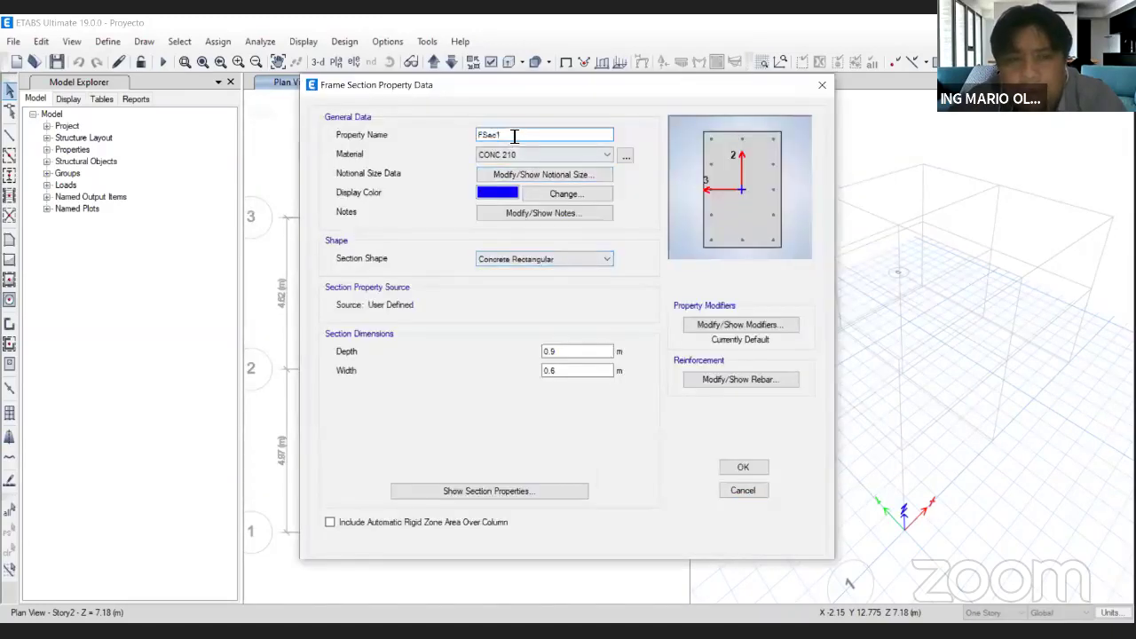
drag(515, 134, 459, 132)
text(COL 35 x 35)
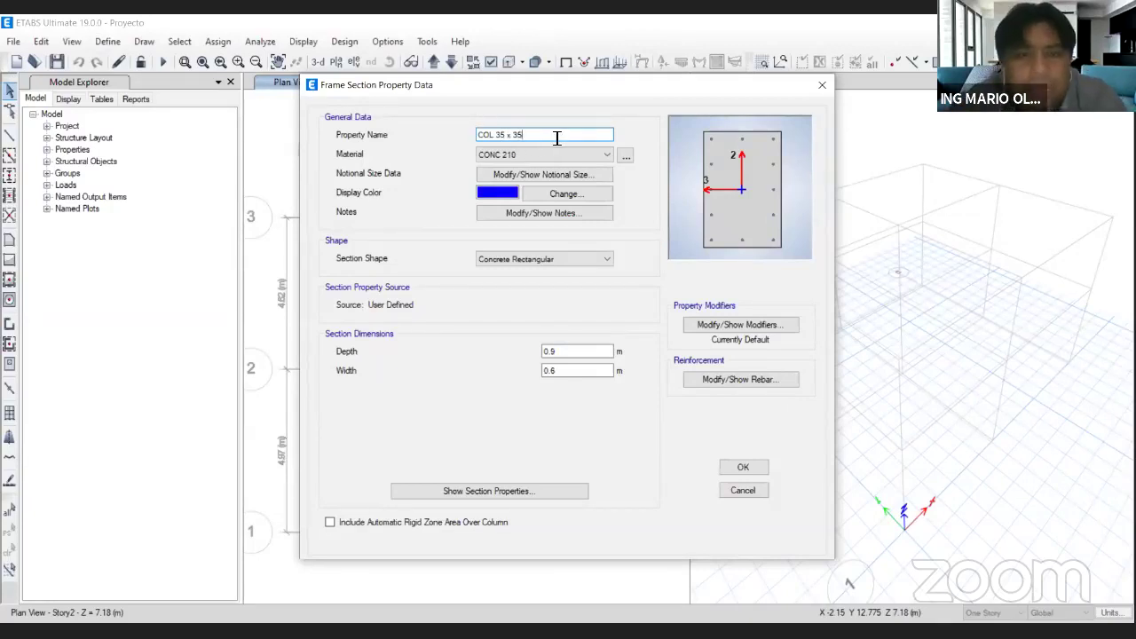
drag(557, 137, 448, 143)
Set both the width and the depth of COL 35 x 35 to 0.35 m.
drag(582, 370, 520, 354)
text(0.350.35)
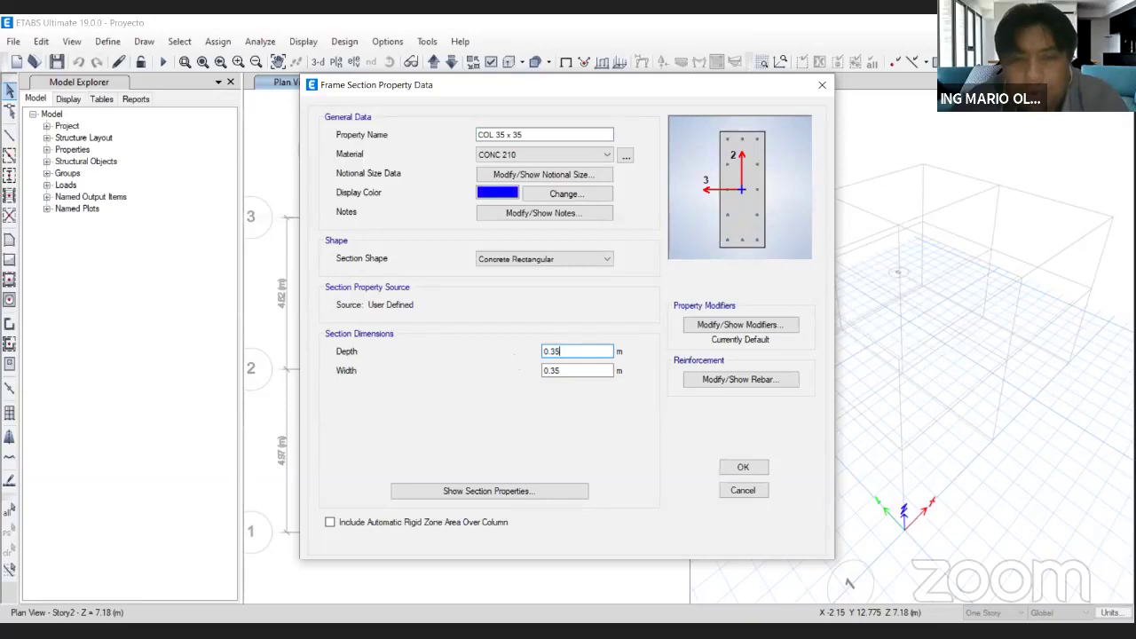
click(601, 372)
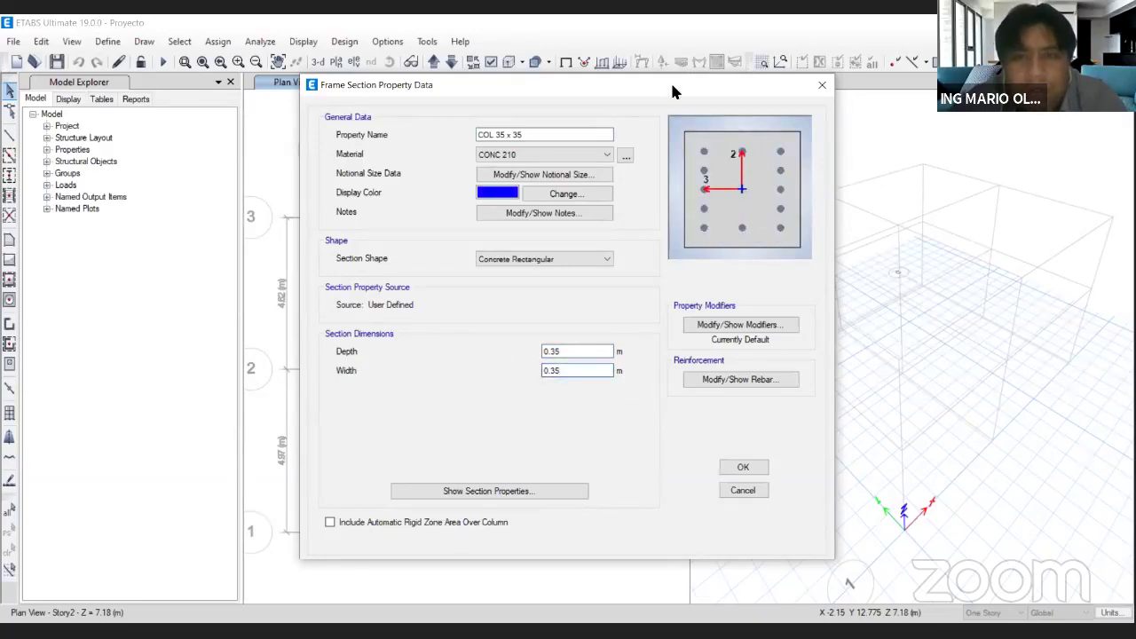
Open the reinforcement data of COL 35 x 35 and mark up the P-M2-M3 Design (Column) type and the confirmation option.
click(759, 382)
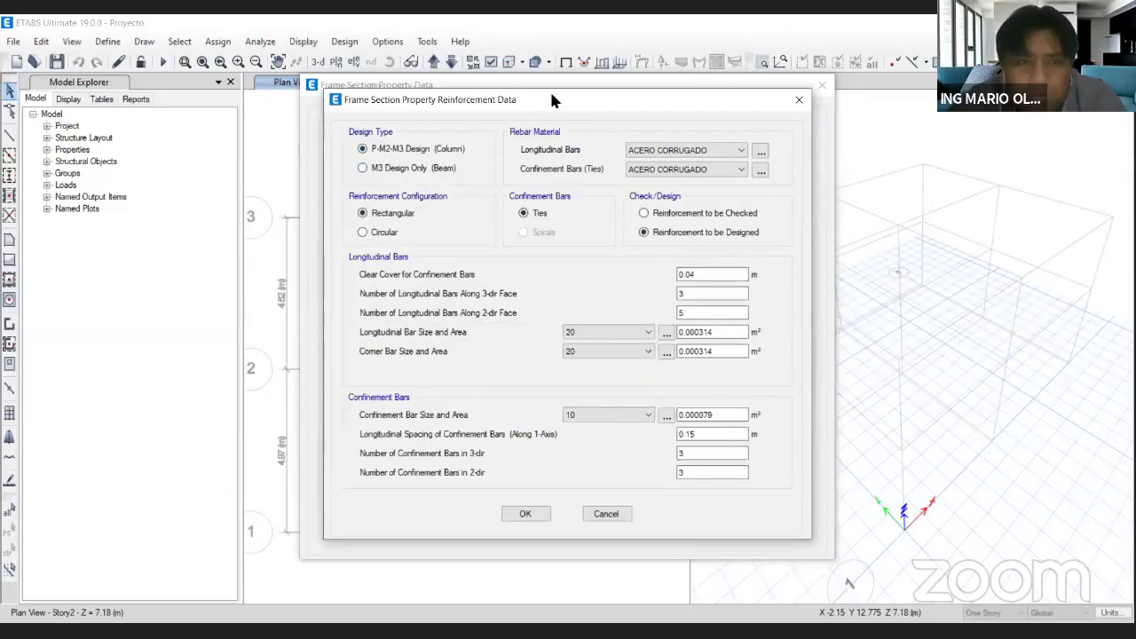
mouse_move(338, 124)
mouse_down()
mouse_move(340, 158)
mouse_move(410, 164)
mouse_move(484, 141)
mouse_move(338, 124)
mouse_up()
mouse_move(487, 101)
mouse_down()
mouse_move(430, 133)
mouse_move(456, 136)
mouse_up()
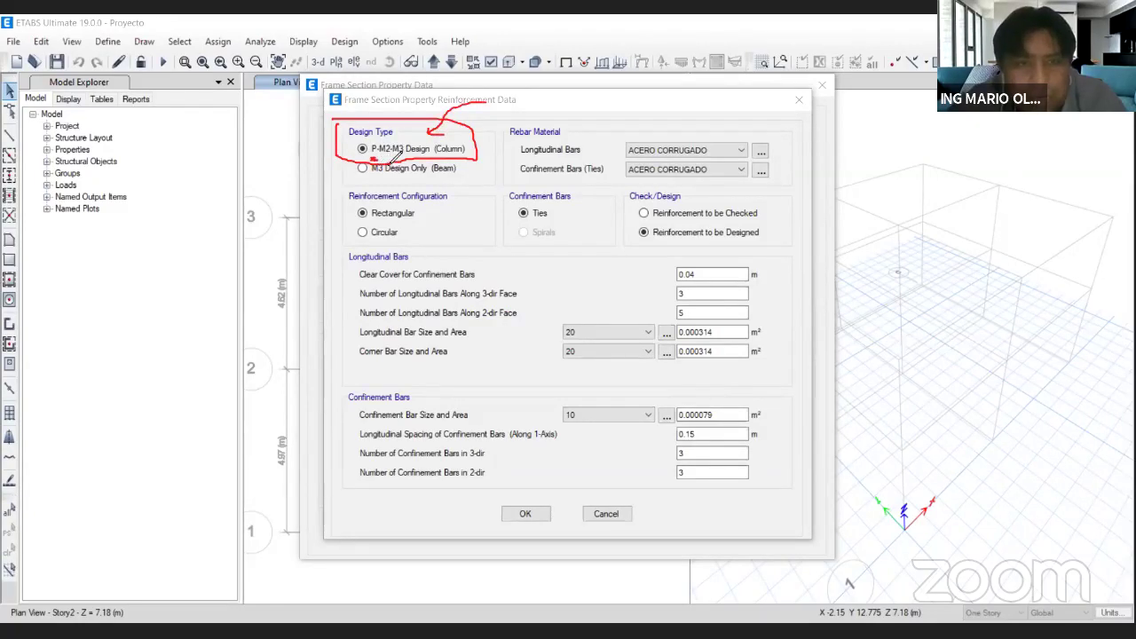
mouse_move(391, 157)
mouse_down()
mouse_move(406, 159)
mouse_move(414, 144)
mouse_move(355, 138)
mouse_move(378, 159)
mouse_move(383, 147)
mouse_up()
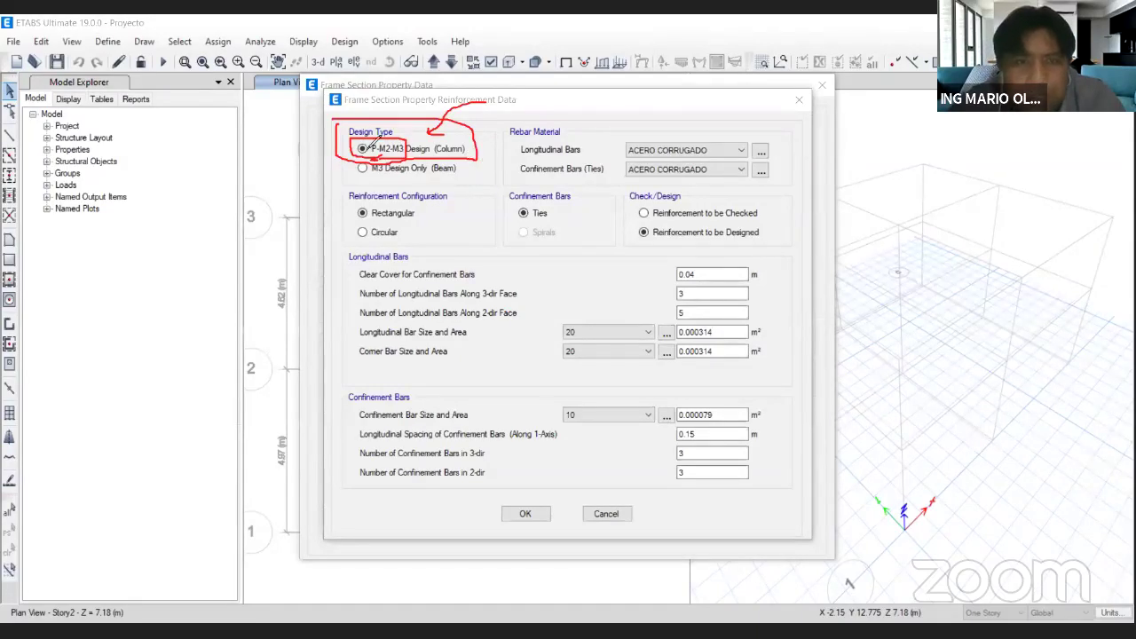
mouse_move(491, 509)
mouse_down()
mouse_move(490, 525)
mouse_move(565, 513)
mouse_move(497, 503)
mouse_up()
mouse_move(526, 373)
mouse_down()
mouse_move(525, 493)
mouse_move(536, 499)
mouse_up()
drag(536, 497, 552, 475)
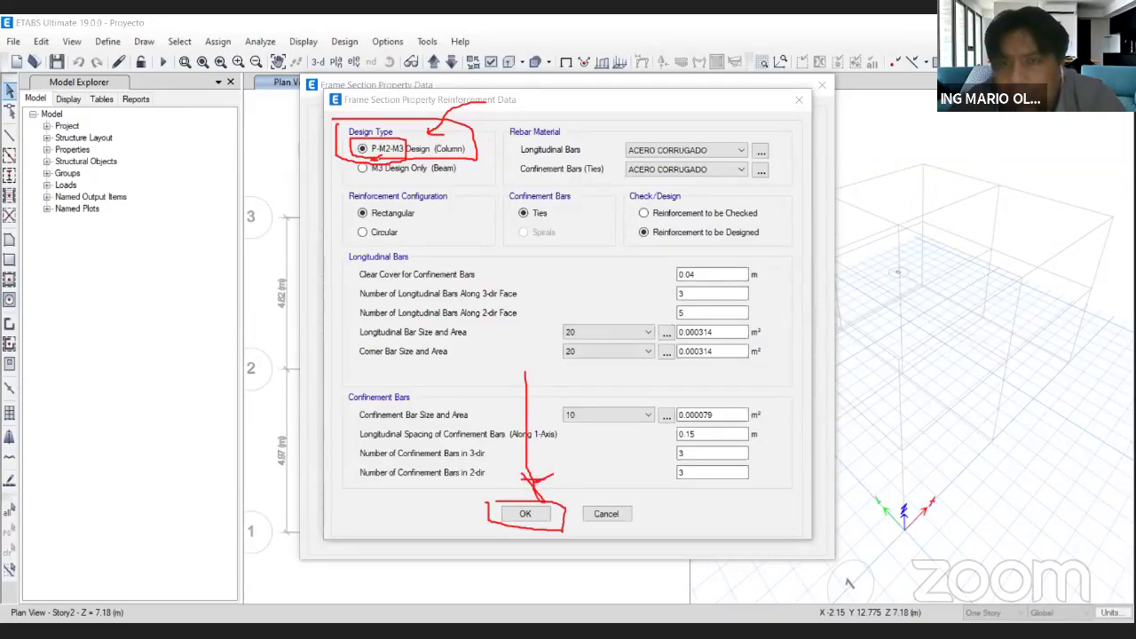
Clear the markup, accept the reinforcement and section data of COL 35 x 35, and finish the frame section definitions.
click(681, 85)
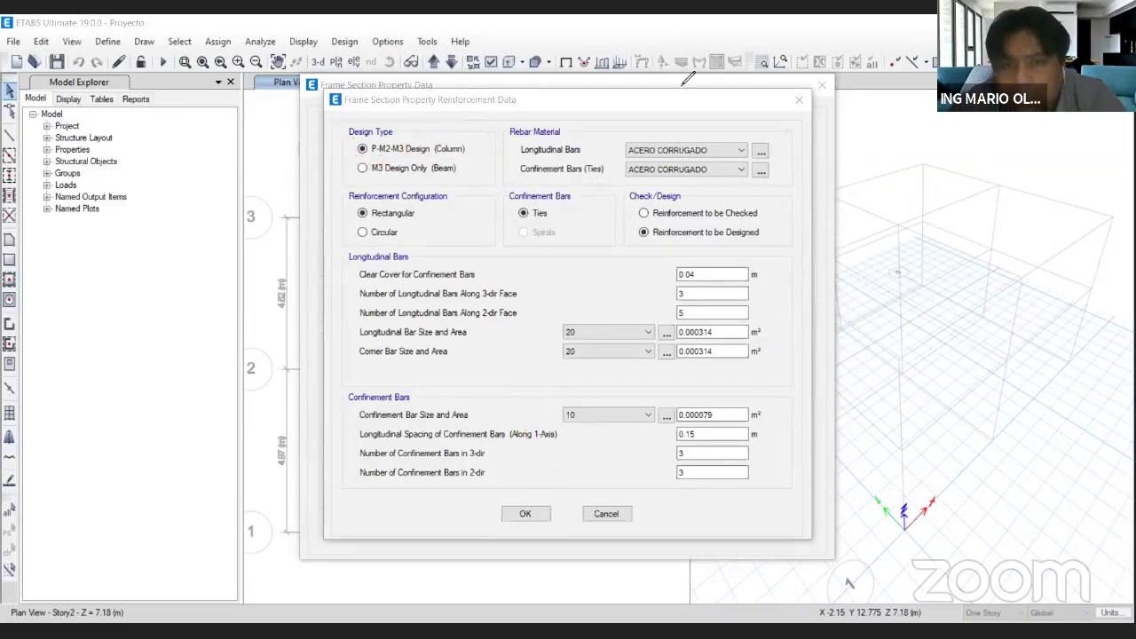
click(524, 515)
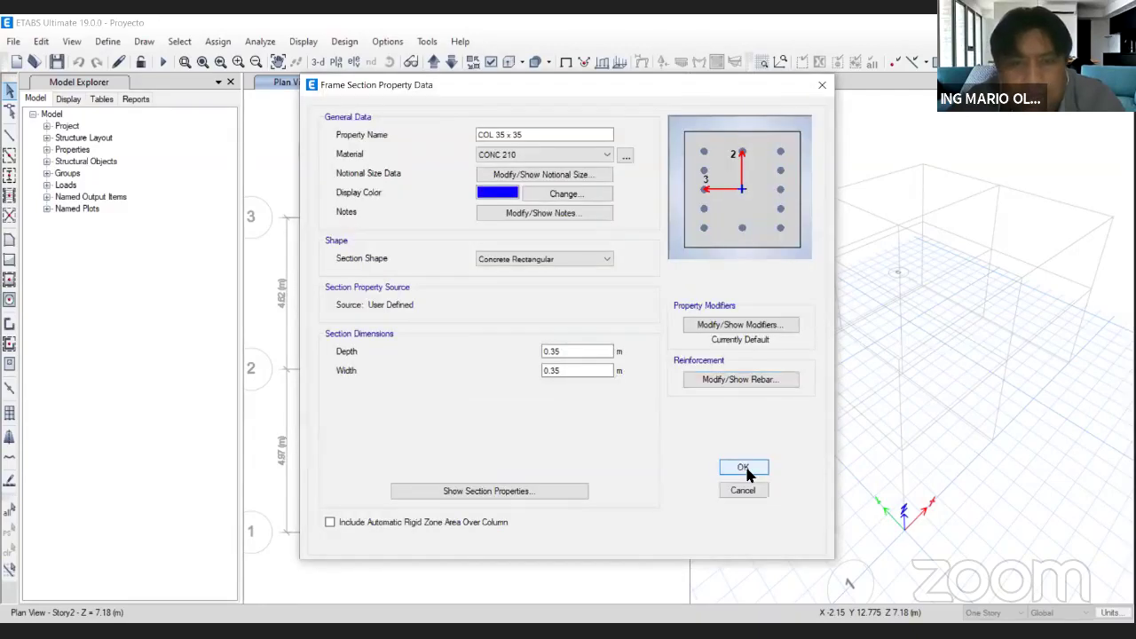
click(750, 474)
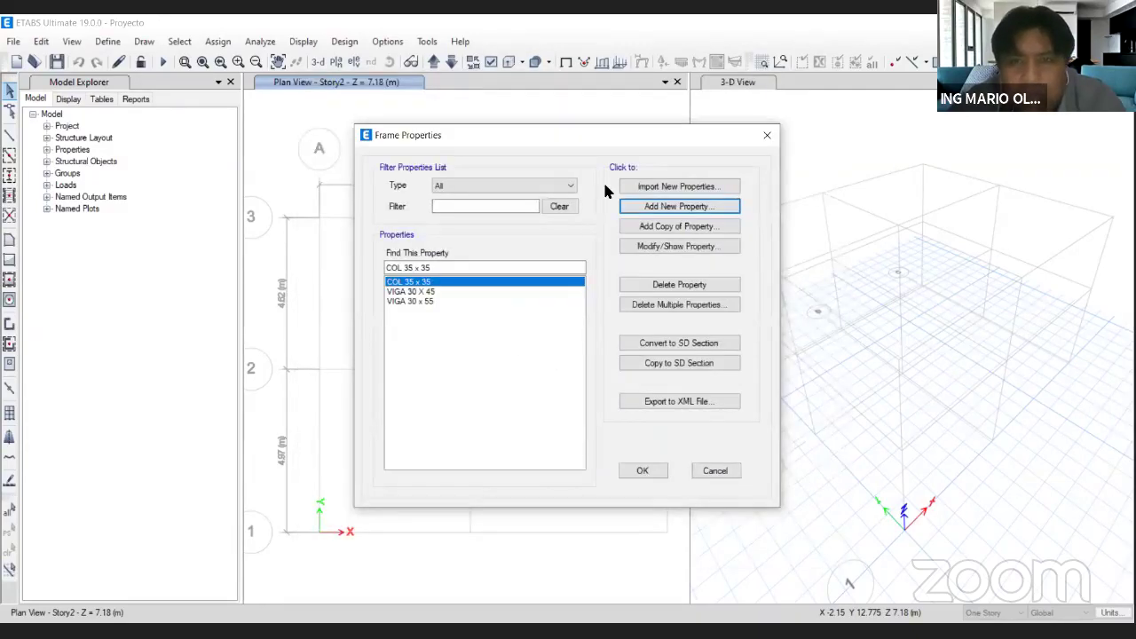
mouse_move(439, 259)
mouse_down()
mouse_move(431, 339)
mouse_move(448, 264)
mouse_up()
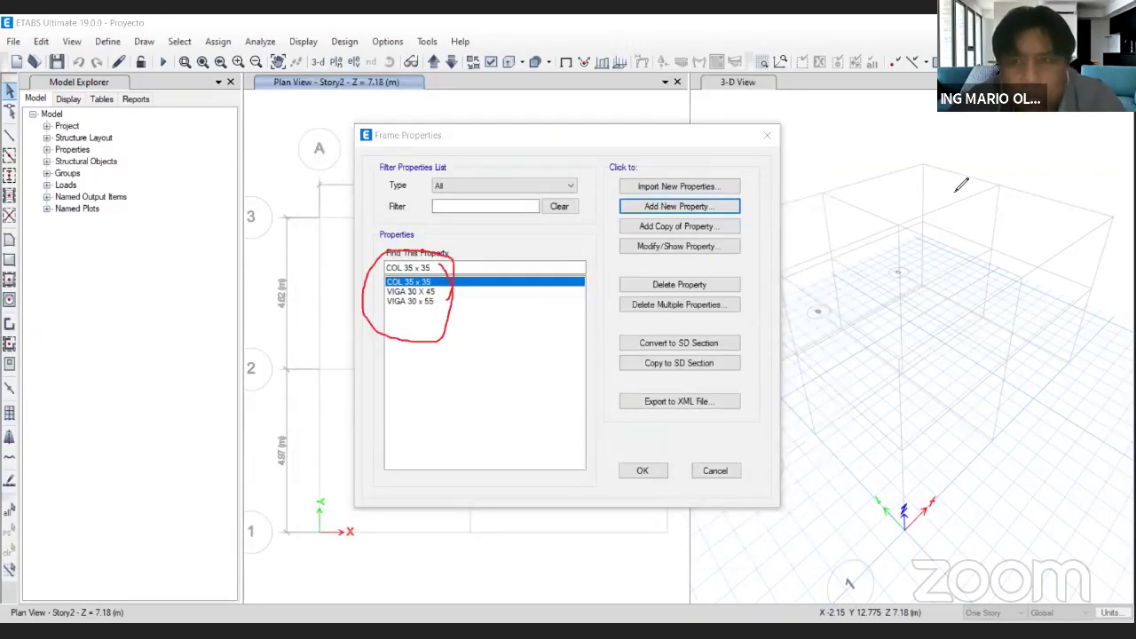
click(643, 471)
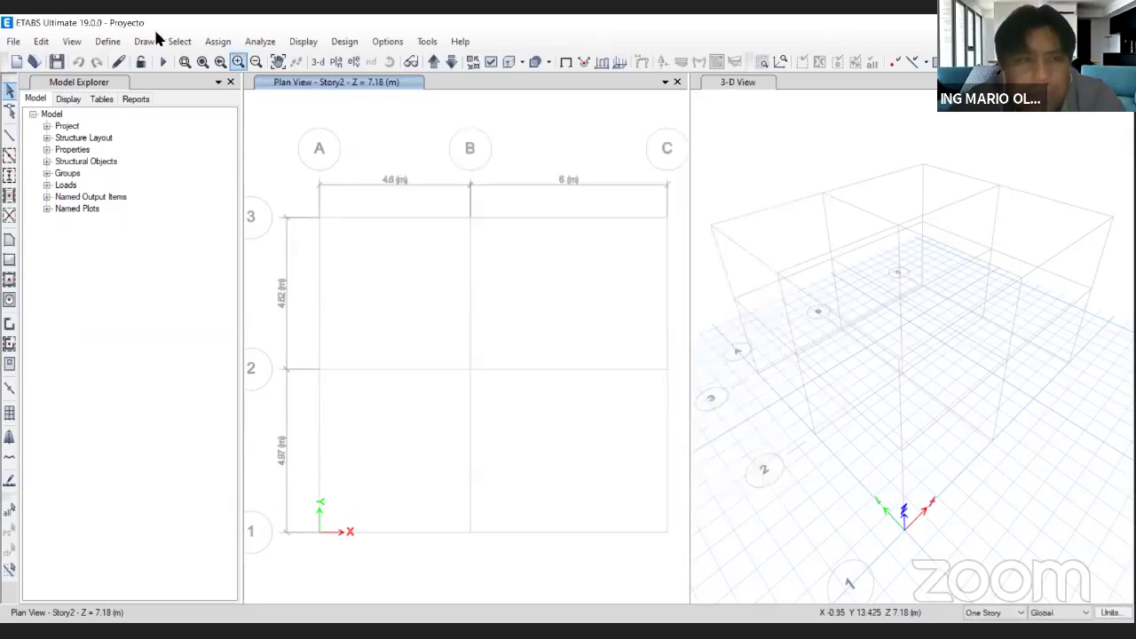
Open the slab section definitions and rename the Slab1 property as LOSA ALIGERADA 20 CM.
click(112, 42)
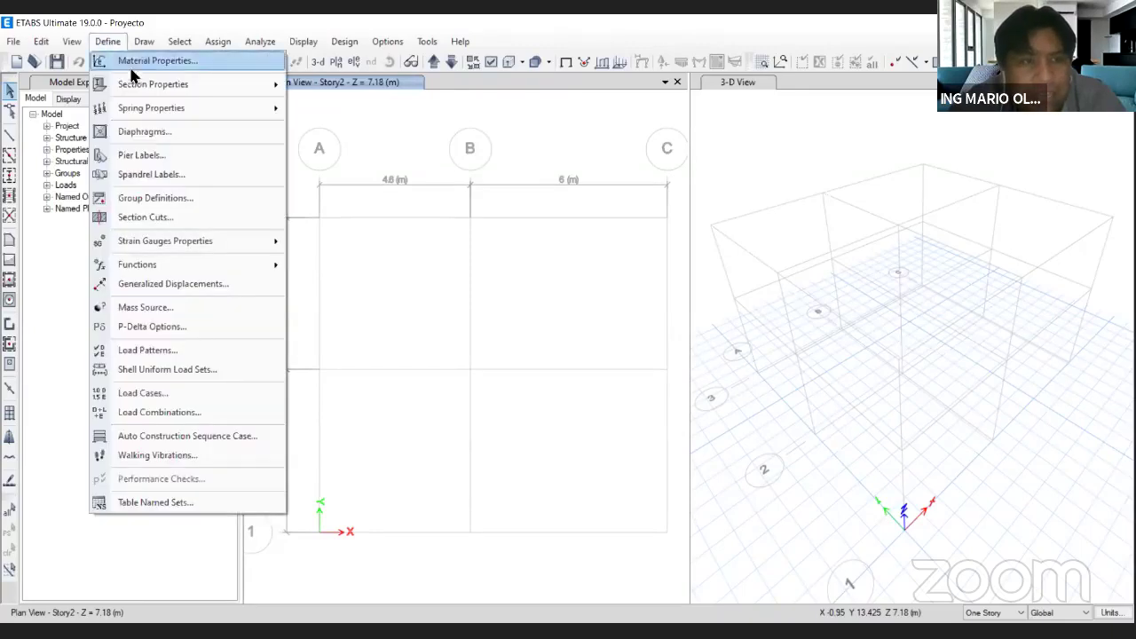
mouse_move(163, 92)
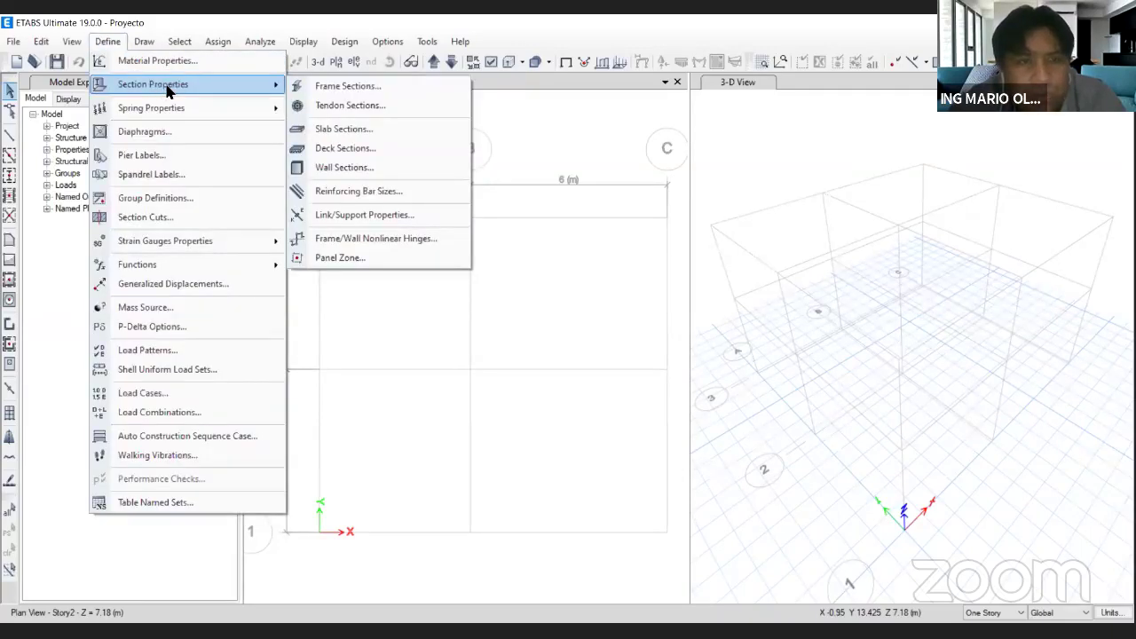
click(395, 131)
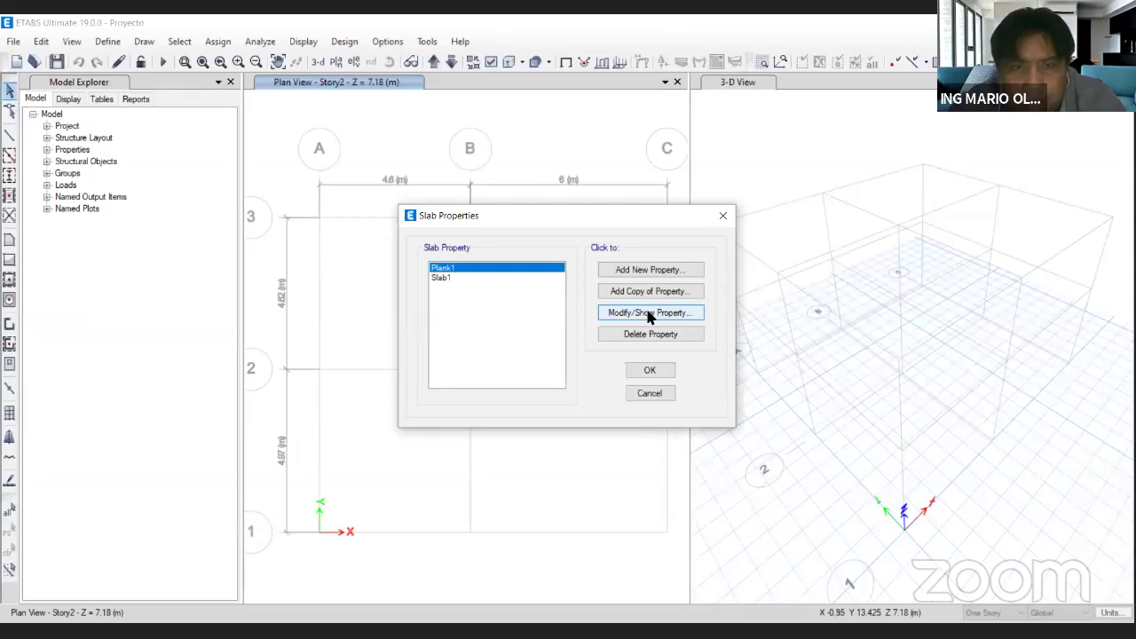
click(650, 315)
click(737, 115)
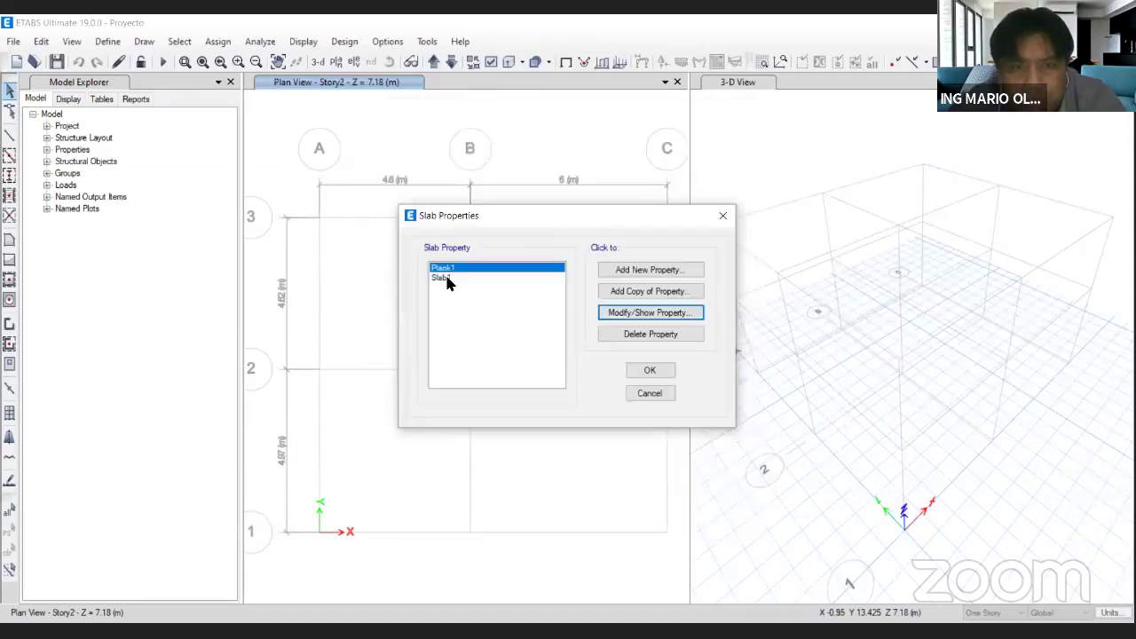
click(448, 278)
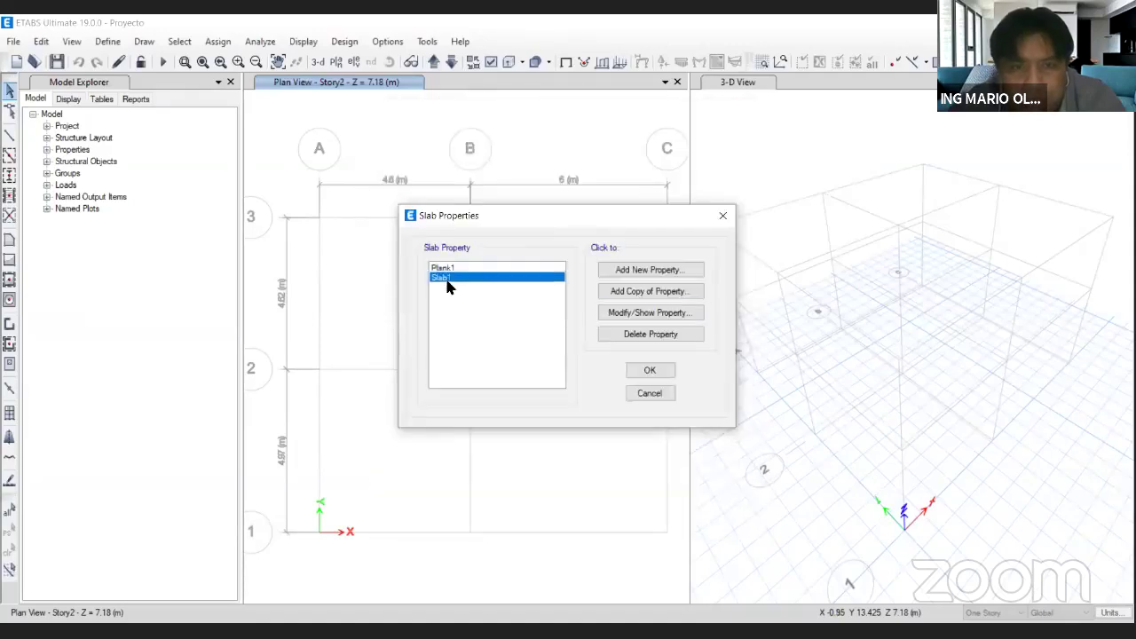
click(650, 313)
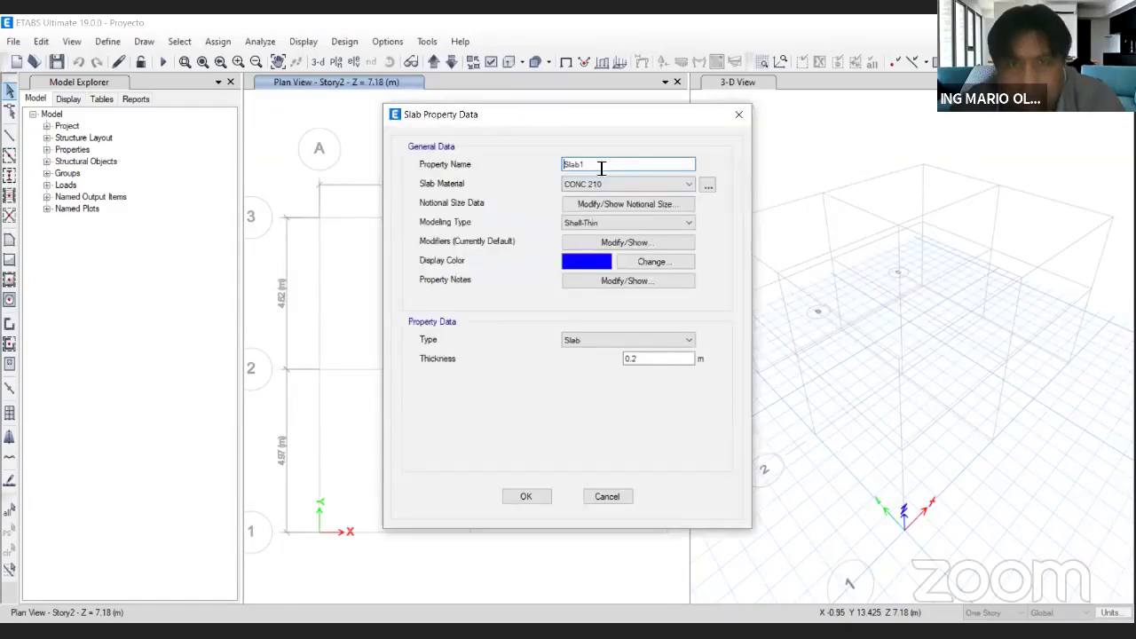
text(LOSA ALIGERADA 20 CM)
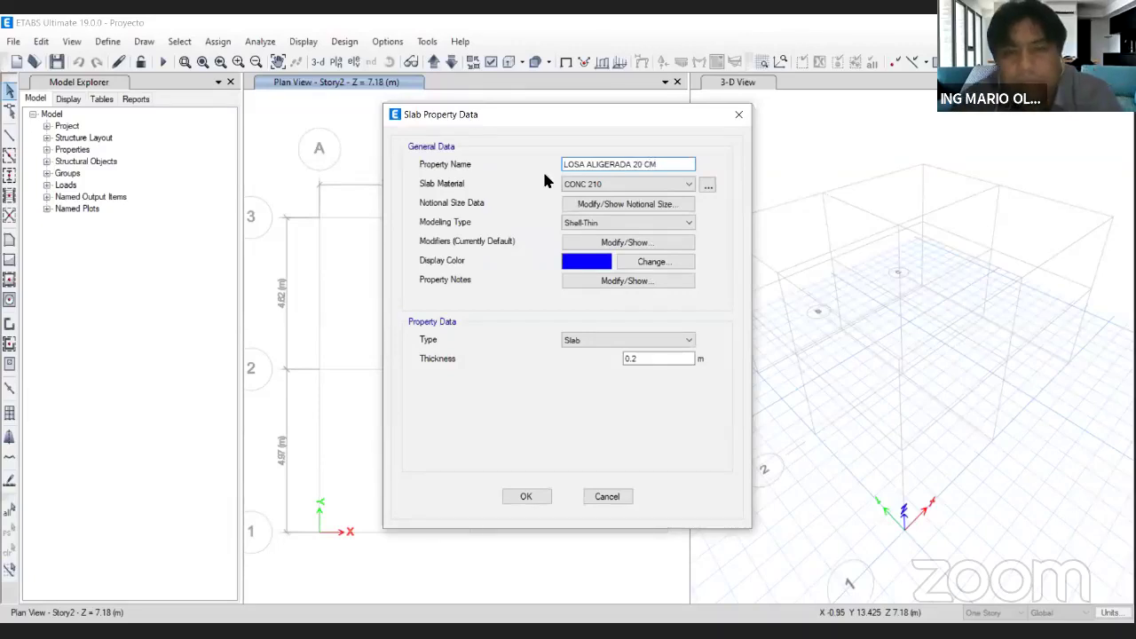
Keep CONC 210 and Shell-Thin for the slab and set its property type to Ribbed.
click(637, 188)
click(636, 189)
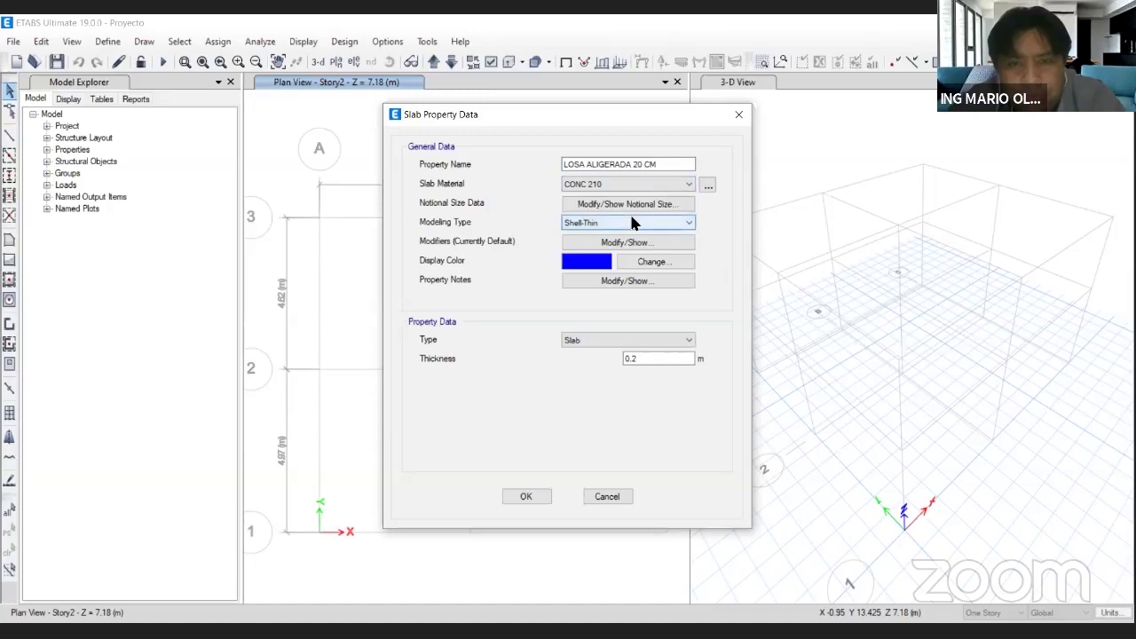
click(632, 223)
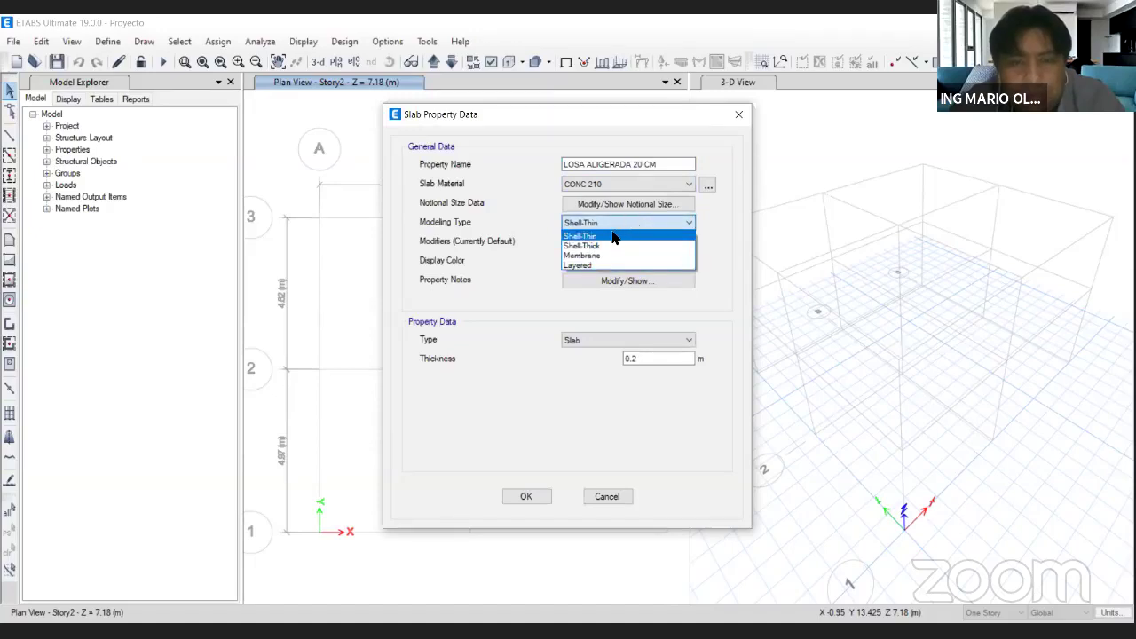
click(612, 237)
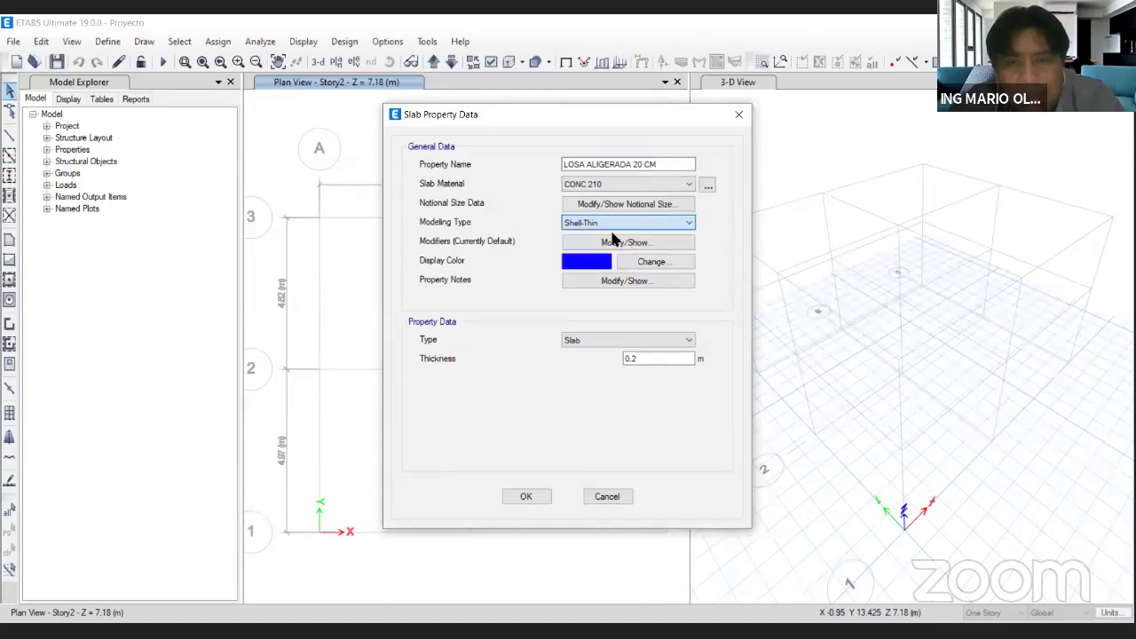
click(594, 346)
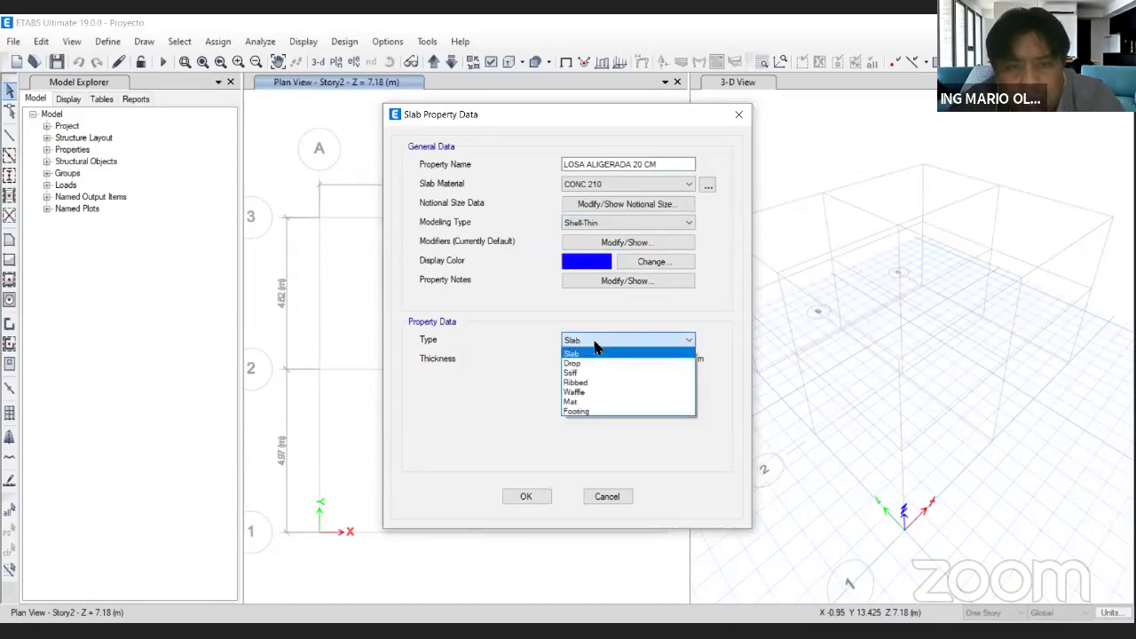
click(597, 382)
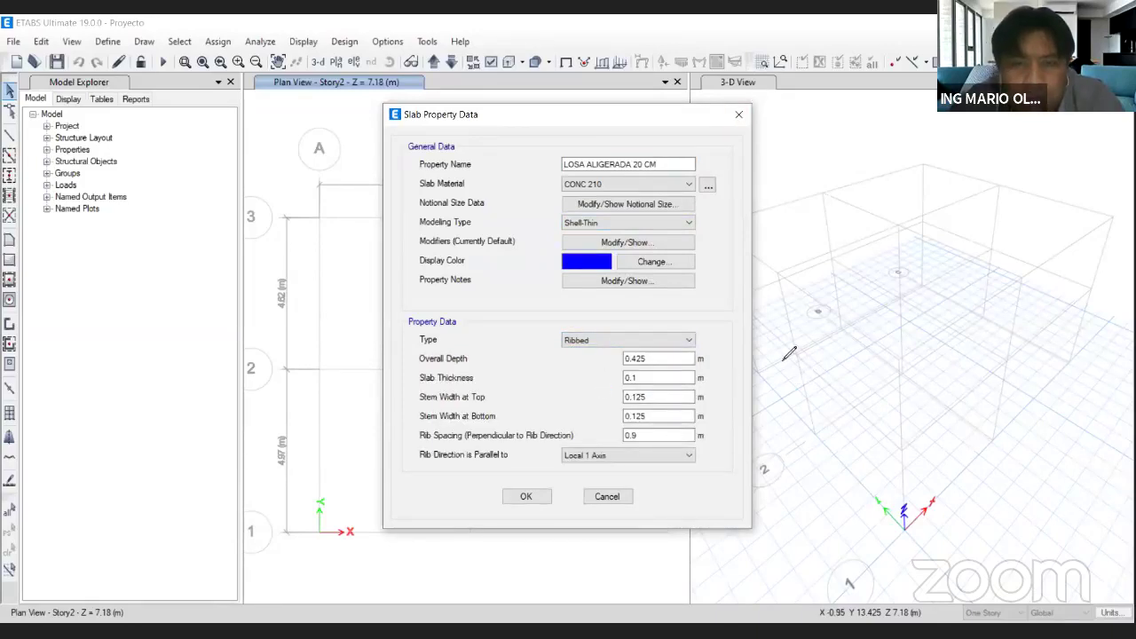
Sketch a ribbed slab cross-section with filler blocks between the ribs as markup beside the slab property data.
mouse_move(778, 419)
mouse_down()
mouse_move(779, 344)
mouse_move(1070, 344)
mouse_up()
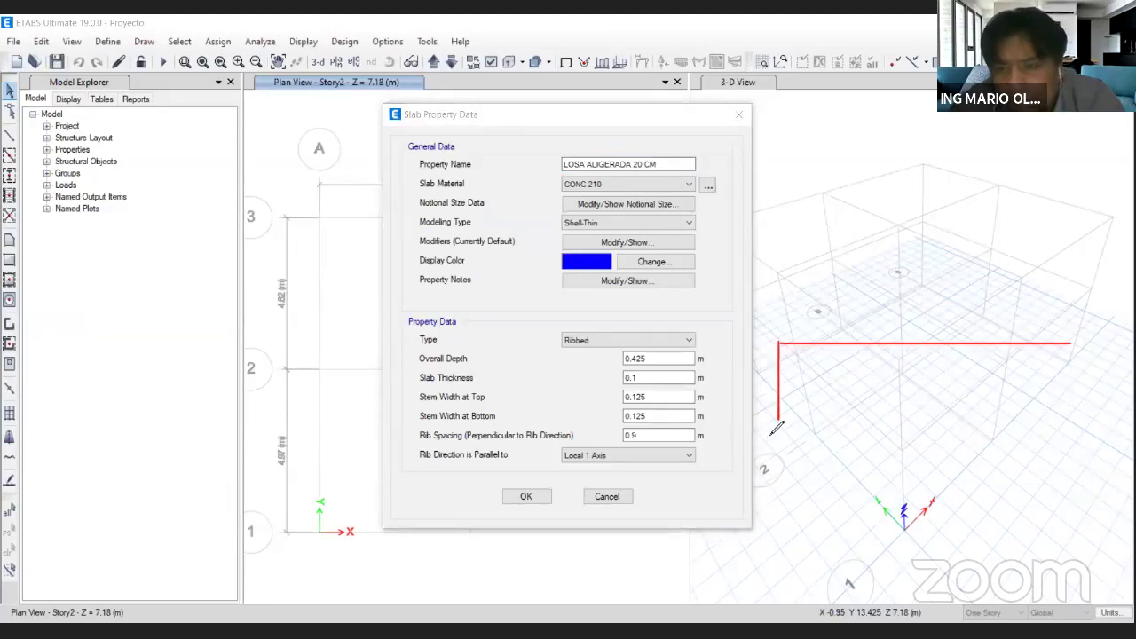
mouse_move(782, 424)
mouse_down()
mouse_move(803, 419)
mouse_move(801, 396)
mouse_move(858, 373)
mouse_move(873, 417)
mouse_move(904, 420)
mouse_move(900, 379)
mouse_move(956, 378)
mouse_move(966, 419)
mouse_move(997, 417)
mouse_move(994, 380)
mouse_move(1042, 378)
mouse_move(1056, 423)
mouse_move(1077, 425)
mouse_up()
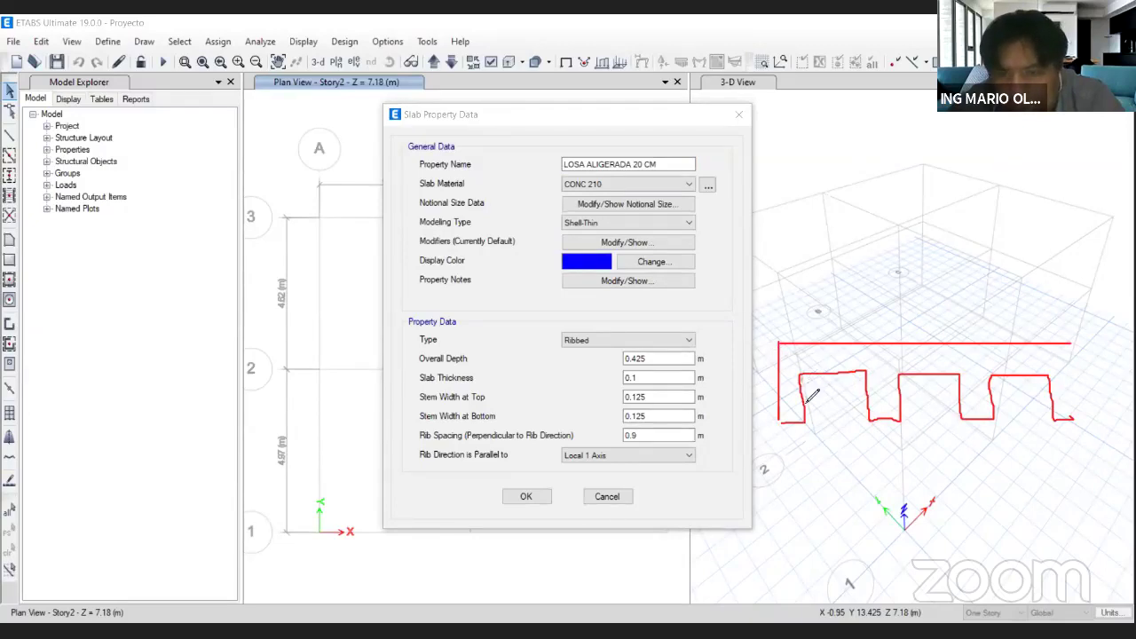
mouse_move(808, 400)
mouse_down()
mouse_move(815, 422)
mouse_move(865, 421)
mouse_move(866, 375)
mouse_move(808, 383)
mouse_move(861, 417)
mouse_move(824, 419)
mouse_up()
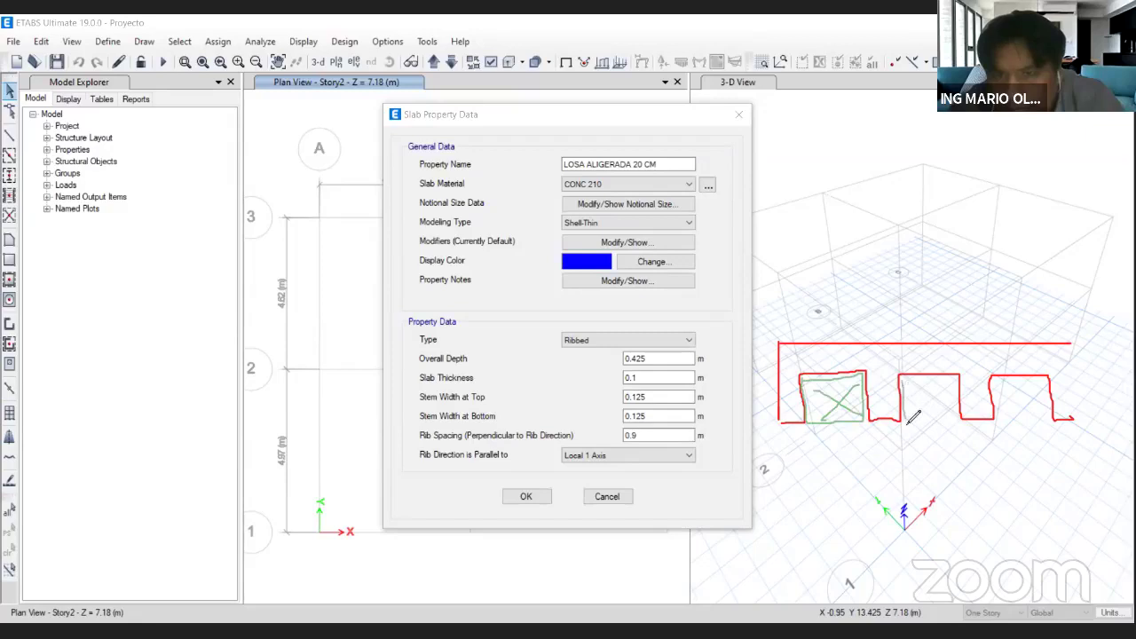
mouse_move(915, 417)
mouse_down()
mouse_move(963, 416)
mouse_move(907, 381)
mouse_move(966, 406)
mouse_move(908, 414)
mouse_up()
Mark a 20 cm overall depth and a 0.05 slab thickness on the sketch and link them to their slab parameters.
drag(710, 350, 726, 455)
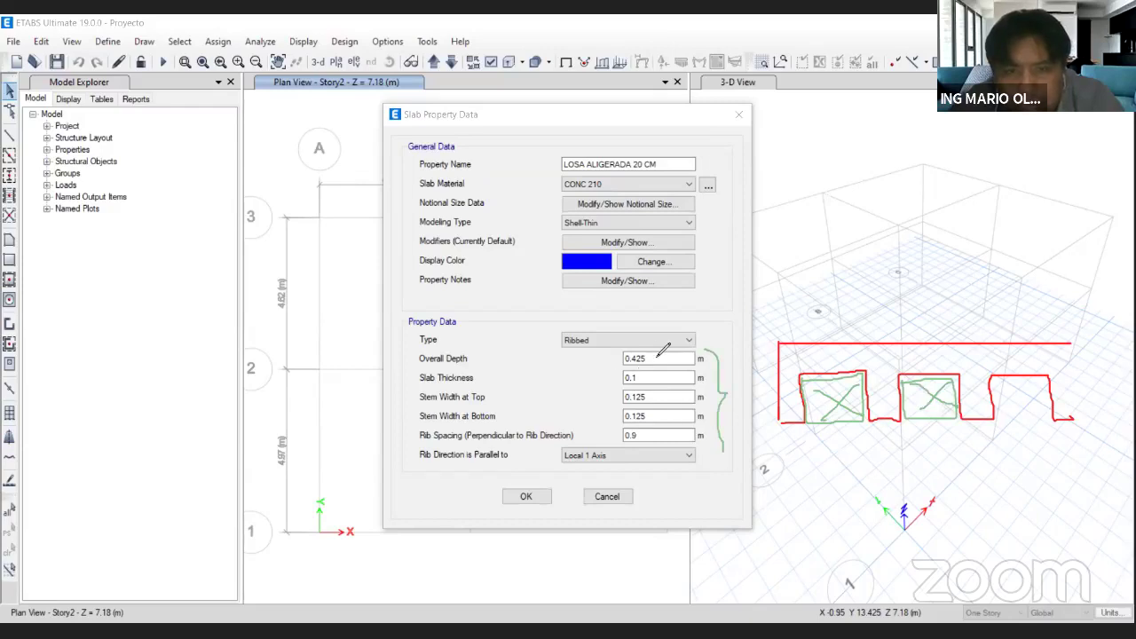
mouse_move(663, 348)
mouse_down()
mouse_move(633, 367)
mouse_move(659, 343)
mouse_up()
mouse_move(1090, 341)
mouse_down()
mouse_move(1105, 342)
mouse_move(1100, 417)
mouse_up()
drag(1077, 380, 1101, 410)
mouse_move(1093, 332)
mouse_down()
mouse_move(941, 284)
mouse_move(710, 341)
mouse_move(686, 362)
mouse_up()
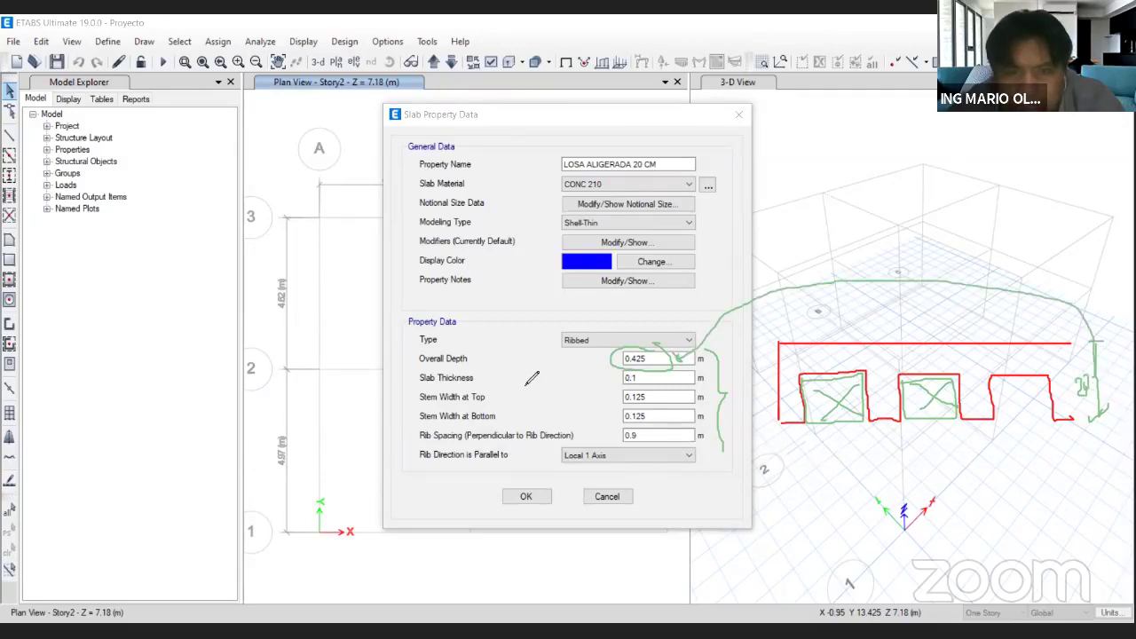
mouse_move(844, 347)
mouse_down()
mouse_move(843, 373)
mouse_move(854, 352)
mouse_move(892, 359)
mouse_move(885, 365)
mouse_move(861, 336)
mouse_move(681, 379)
mouse_up()
click(864, 361)
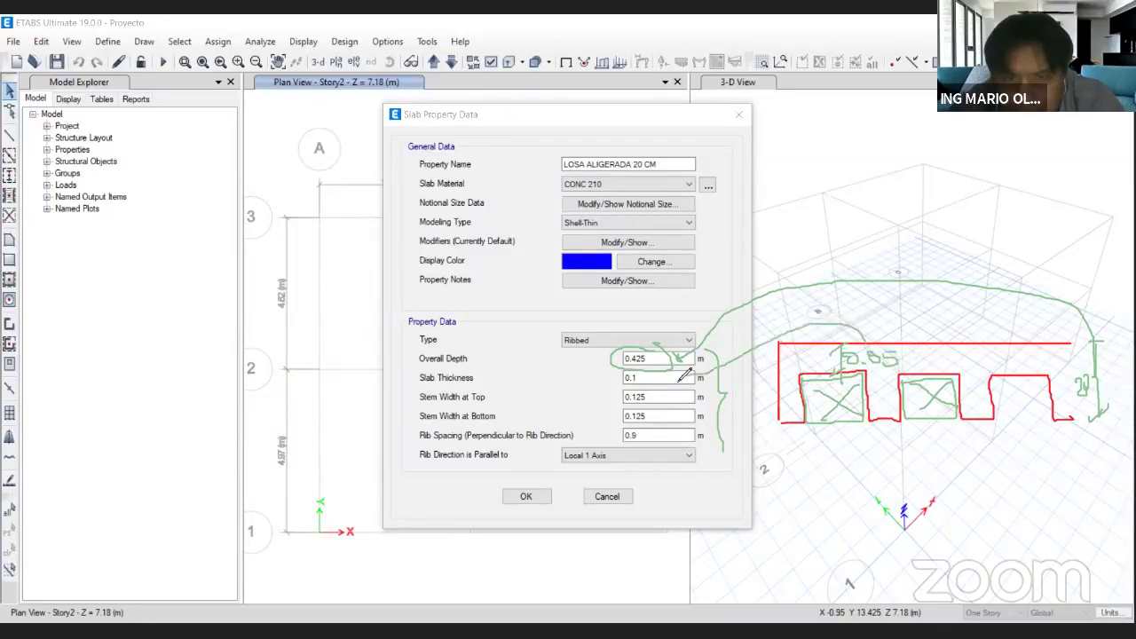
Circle the top and bottom stem widths and mark a rib width of 0.1 on the sketch for both.
mouse_move(506, 391)
mouse_down()
mouse_move(401, 396)
mouse_move(516, 414)
mouse_move(499, 402)
mouse_up()
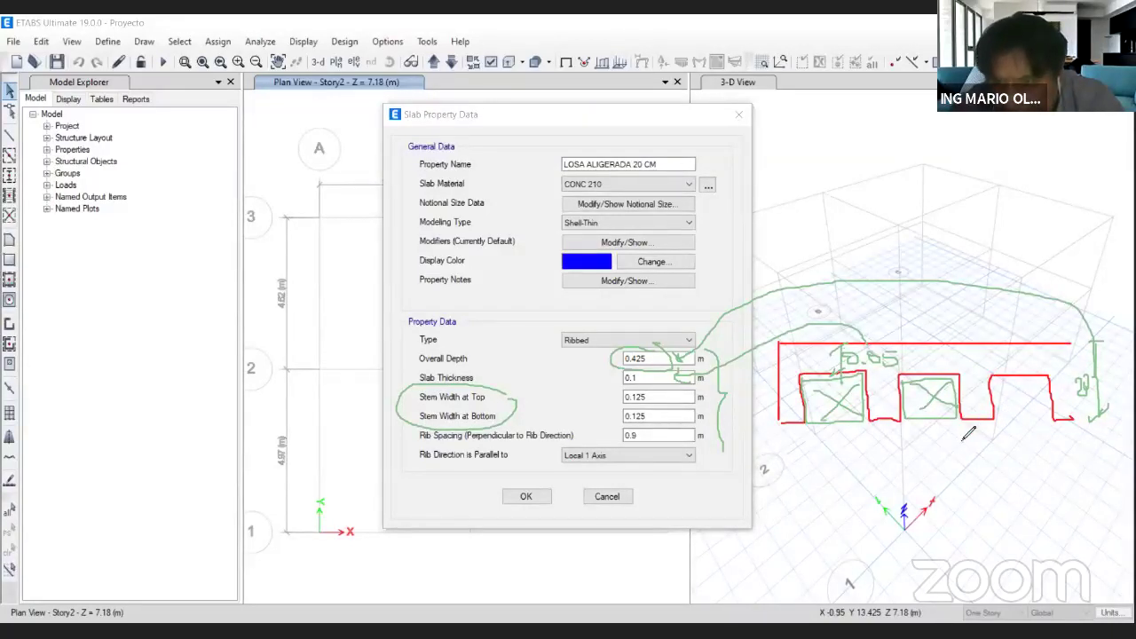
drag(963, 436, 964, 454)
drag(964, 445, 996, 444)
mouse_move(996, 437)
mouse_down()
mouse_move(996, 455)
mouse_move(969, 472)
mouse_move(990, 477)
mouse_up()
click(984, 473)
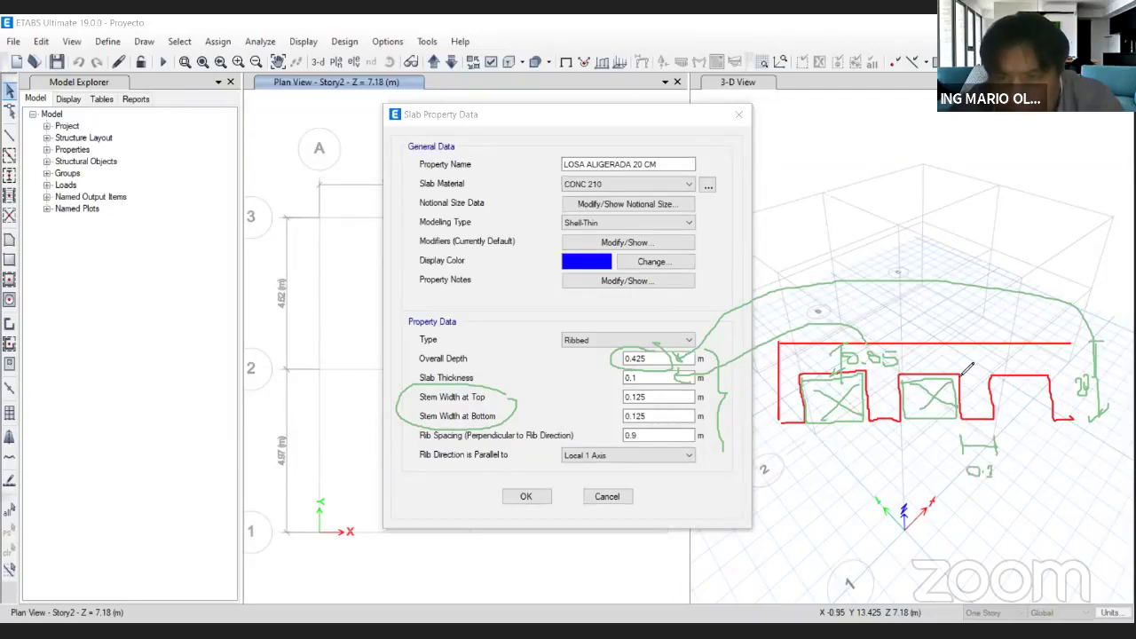
mouse_move(958, 378)
mouse_down()
mouse_move(960, 348)
mouse_move(983, 338)
mouse_move(956, 339)
mouse_move(987, 333)
mouse_move(968, 320)
mouse_move(980, 325)
mouse_up()
click(971, 320)
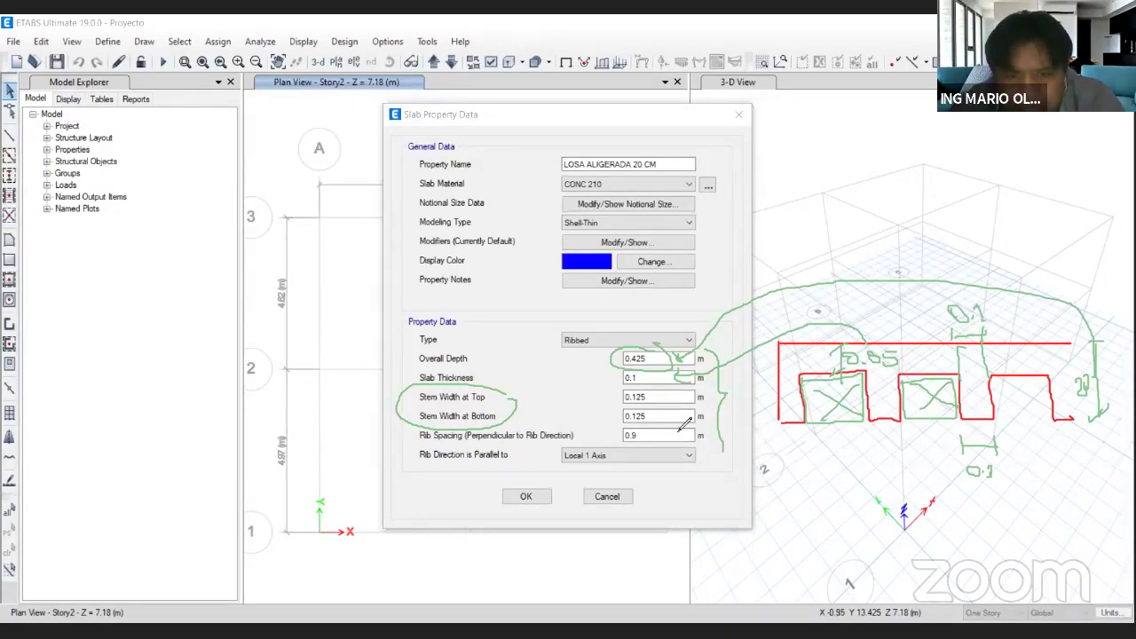
mouse_move(943, 476)
mouse_down()
mouse_move(750, 438)
mouse_move(720, 419)
mouse_up()
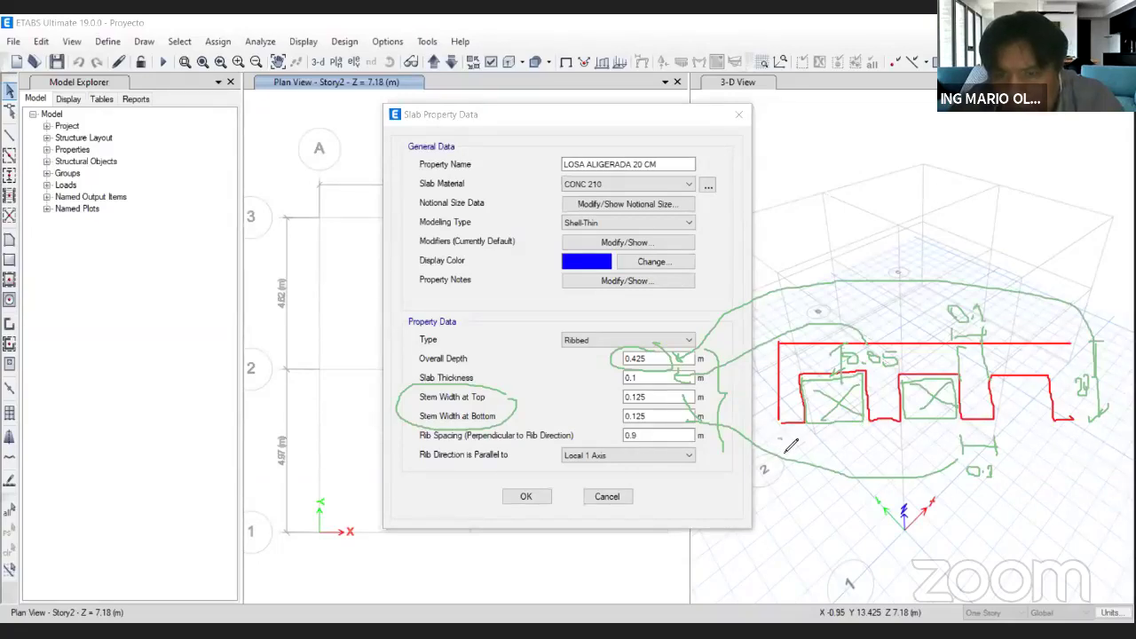
Mark a 40 cm rib spacing on the sketch, highlight the rib spacing parameter, and clear all markup.
drag(784, 447, 906, 446)
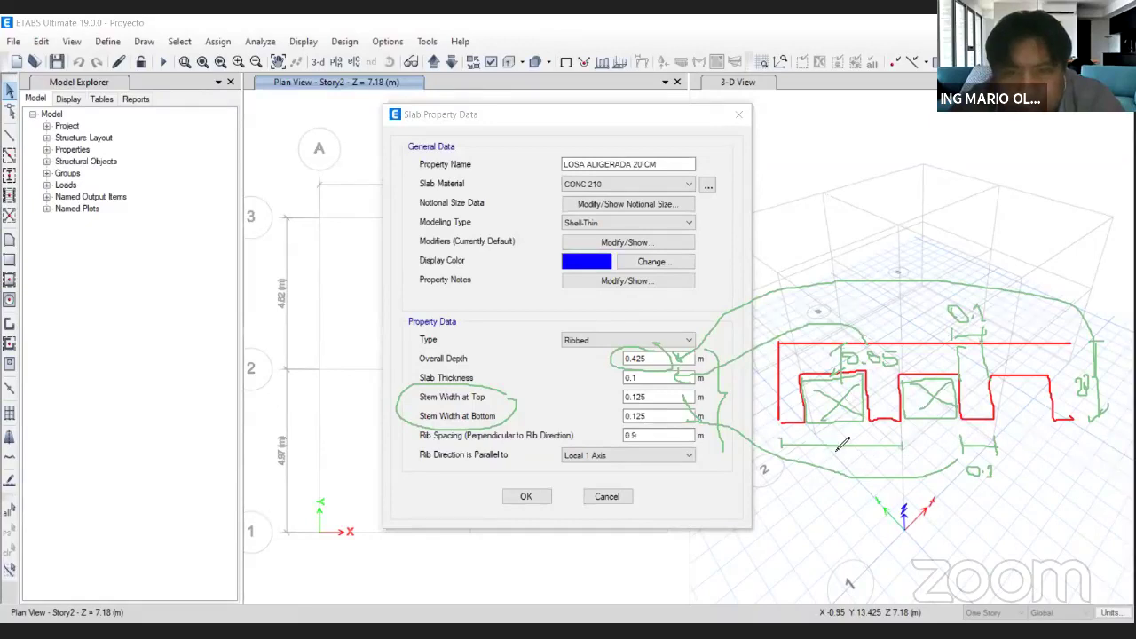
mouse_move(845, 440)
mouse_down()
mouse_move(870, 444)
mouse_move(848, 429)
mouse_move(855, 423)
mouse_up()
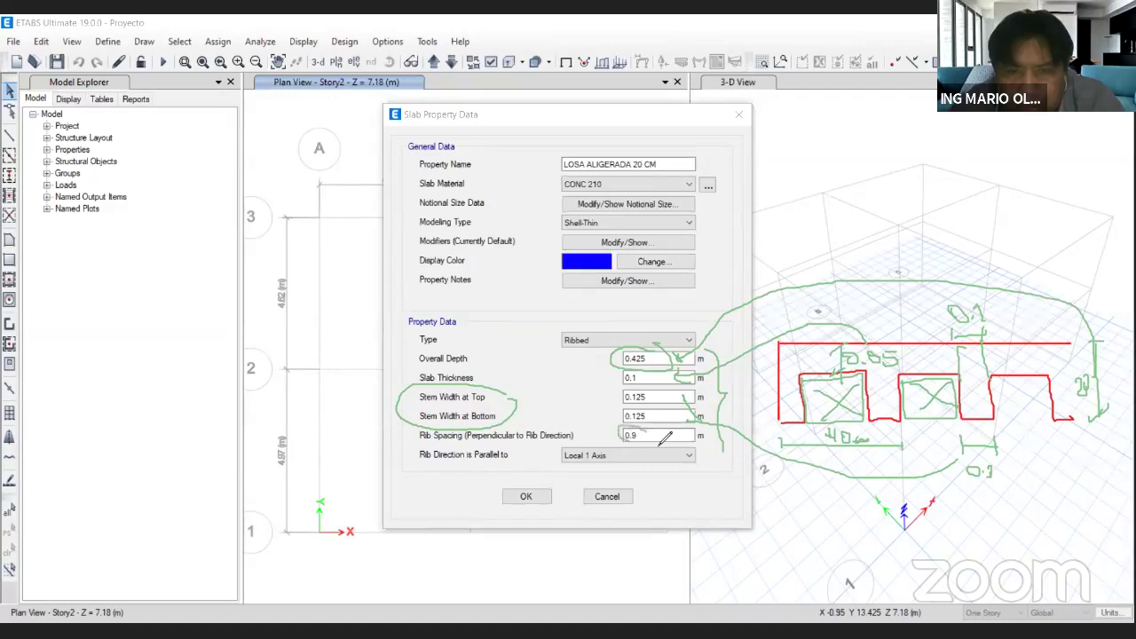
drag(659, 444, 640, 427)
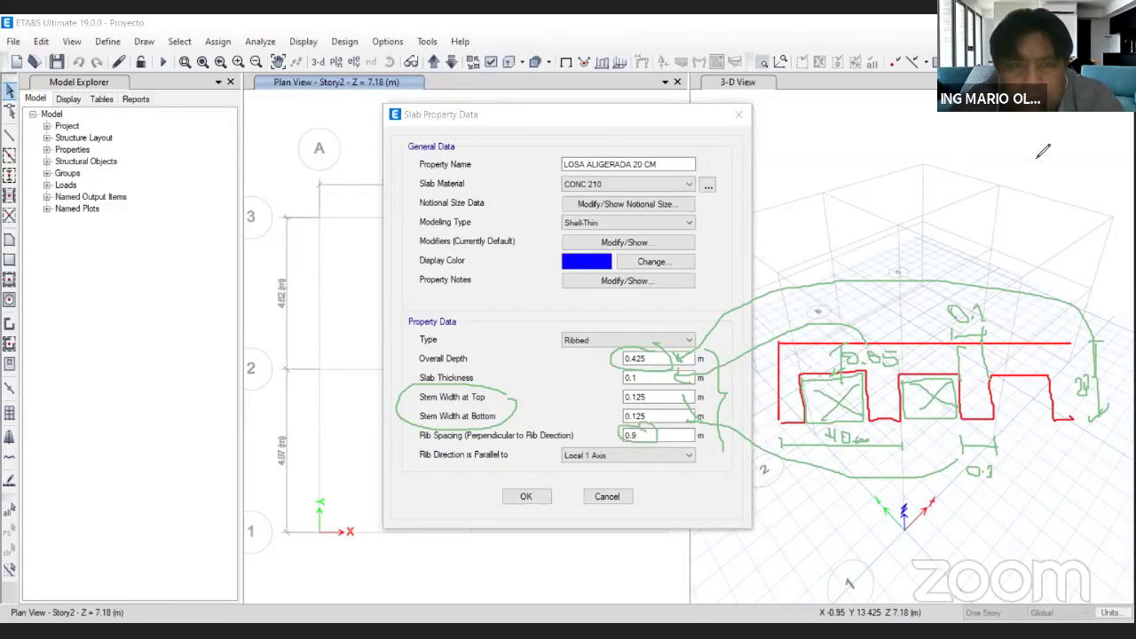
key(e)
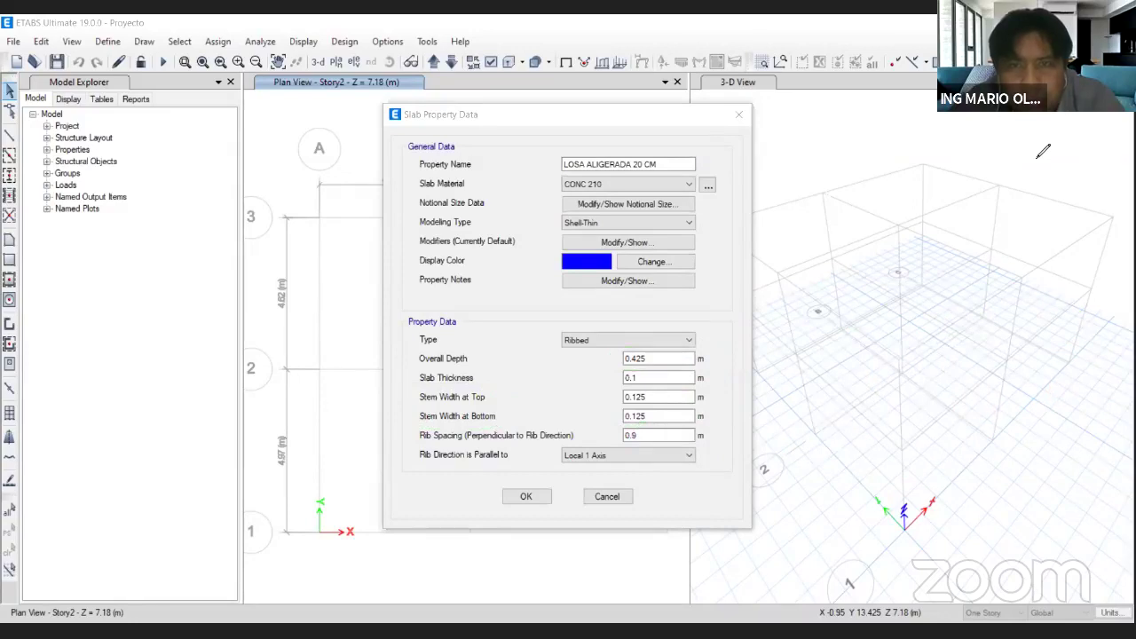
Set the ribbed slab's overall depth to 0.20 m and its slab thickness to 0.05 m.
drag(664, 357, 601, 353)
text(0)
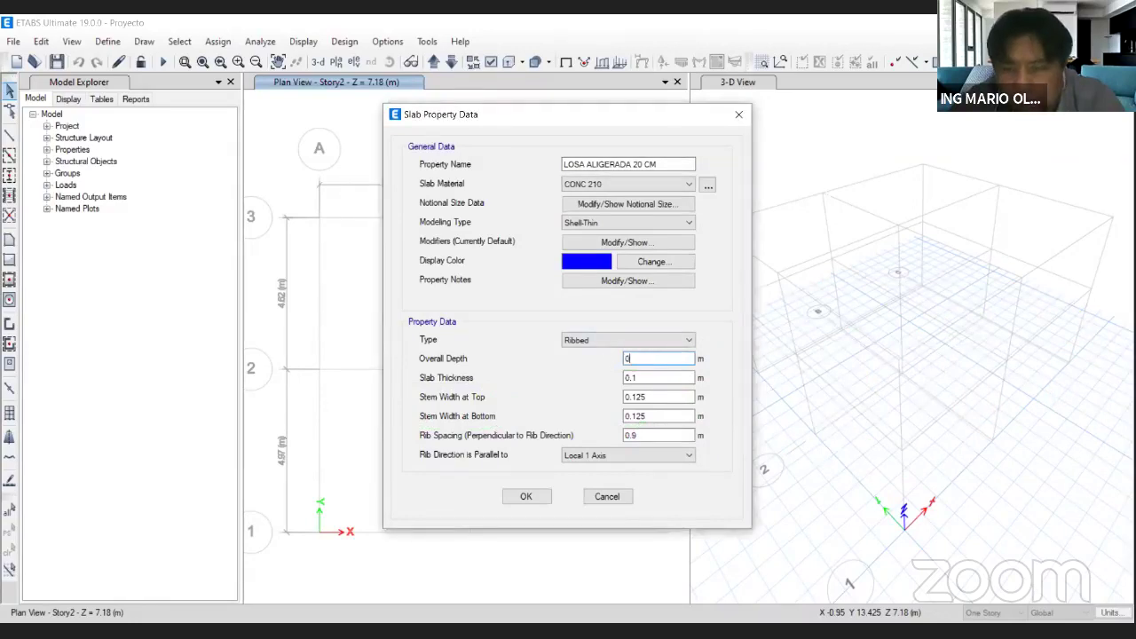
text(.20)
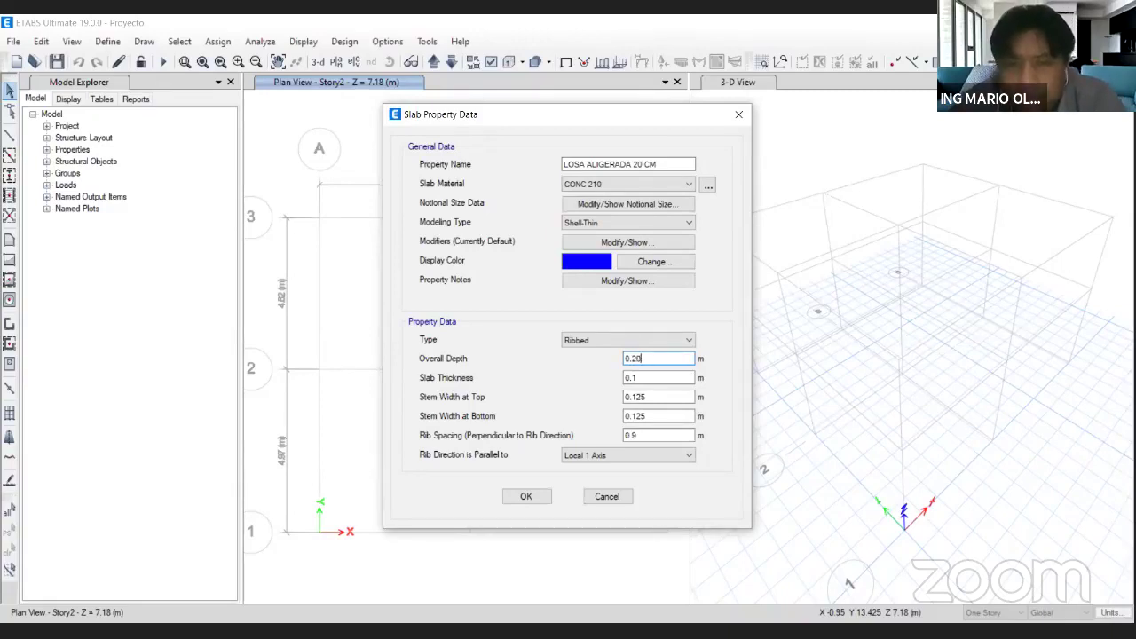
drag(649, 379, 599, 384)
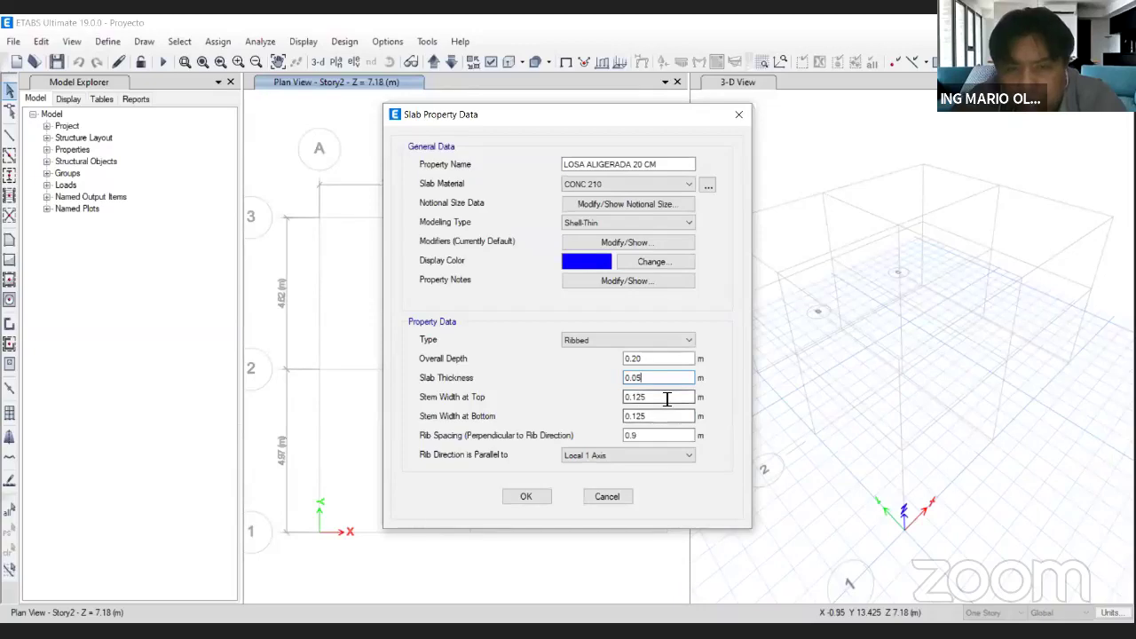
Set both the top and bottom stem widths of the ribbed slab to 0.1 m.
key(Tab)
text(0.1)
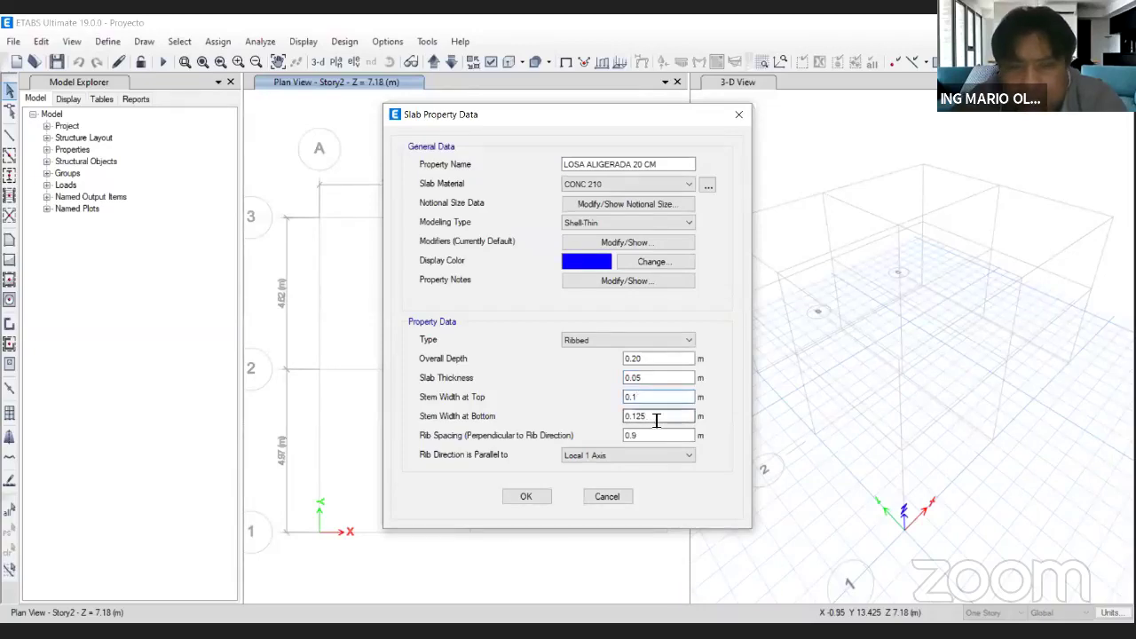
drag(659, 420, 608, 424)
text(0.1)
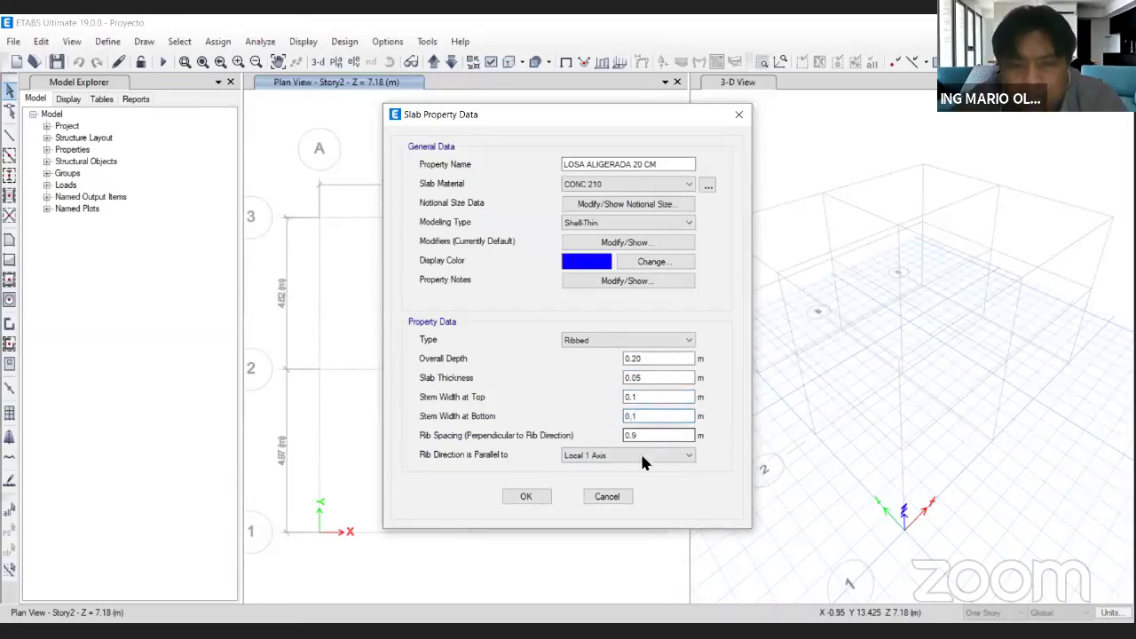
Set the slab's rib spacing perpendicular to the rib direction to 0.4 m.
drag(675, 435, 601, 441)
text(0)
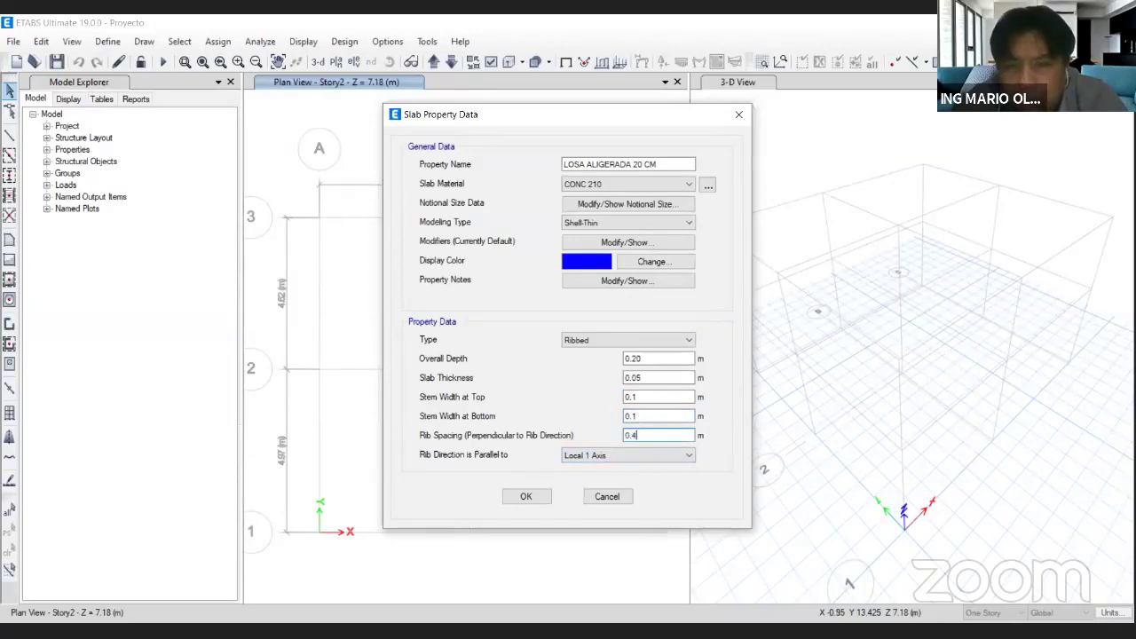
text(.4)
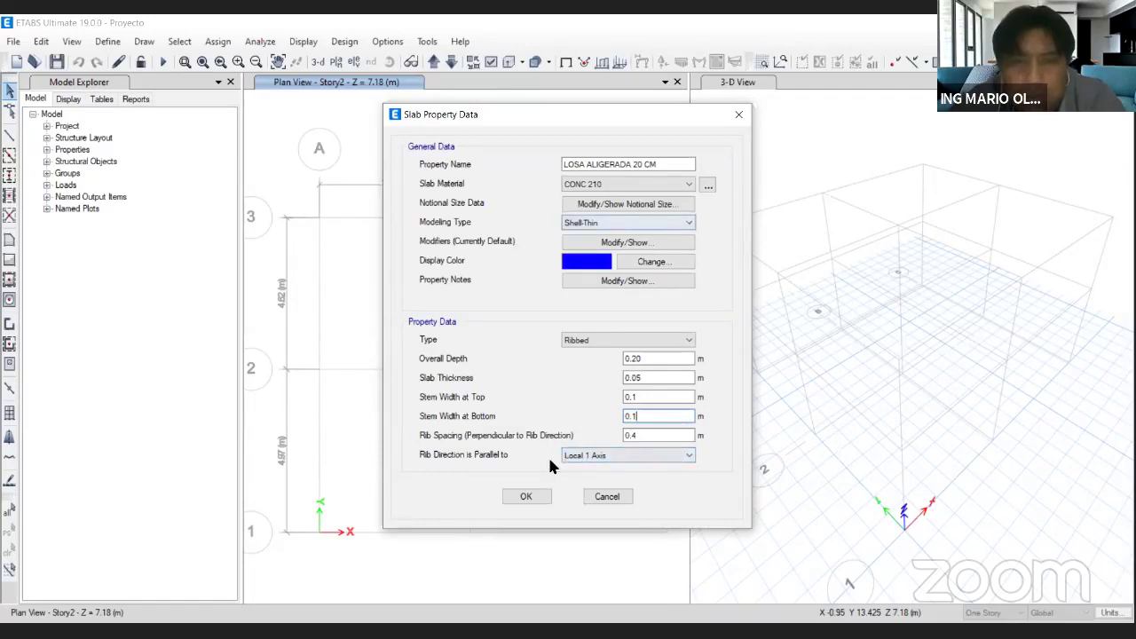
Accept the LOSA ALIGERADA 20 CM slab definition and save the project.
click(532, 499)
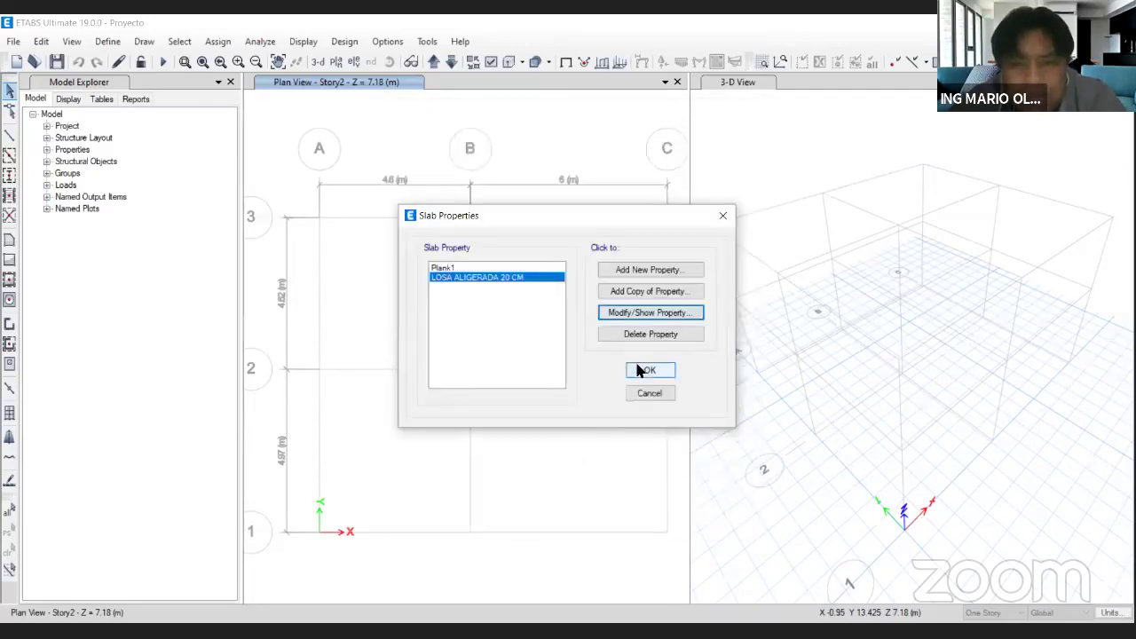
click(650, 371)
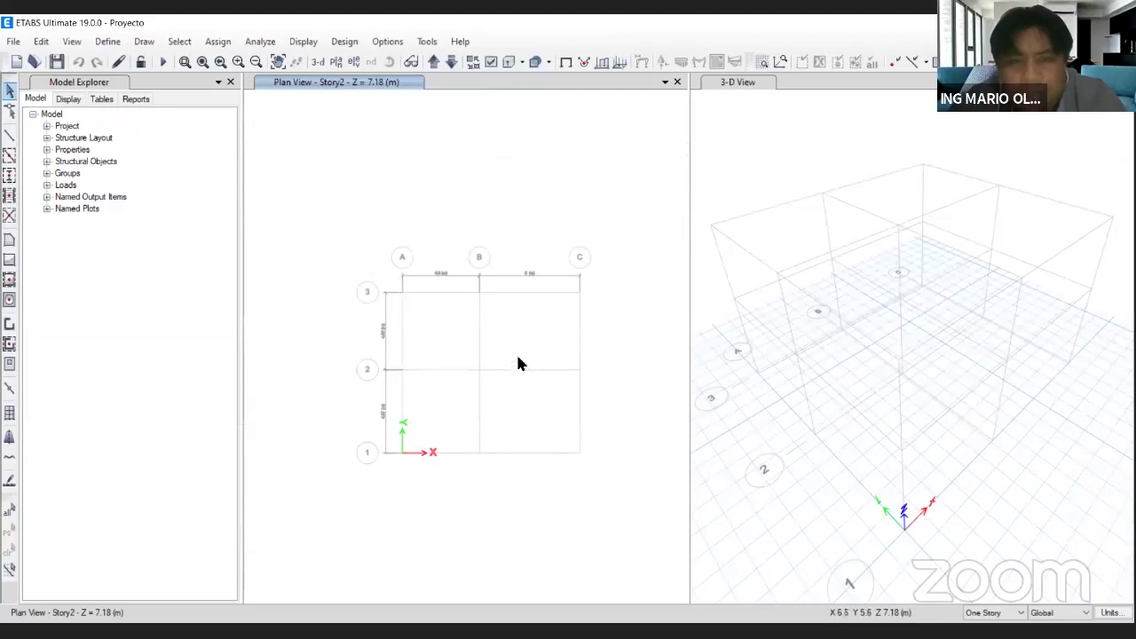
click(56, 61)
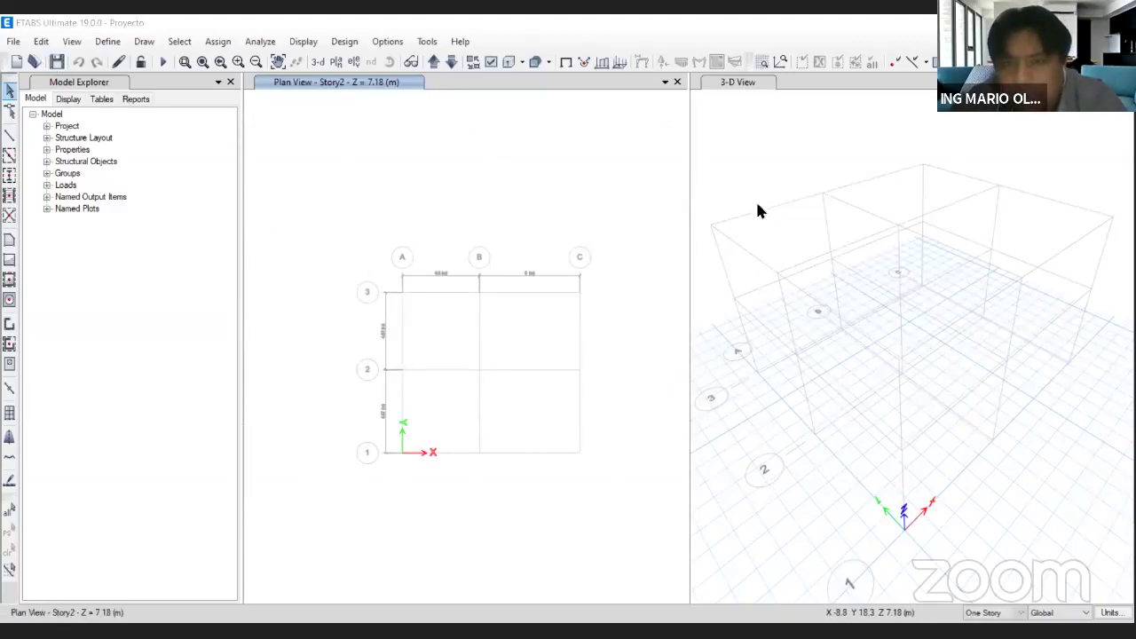
Circle the beam, column and floor drawing tools with markup and label each with its element type.
scroll(470, 341, up, 3)
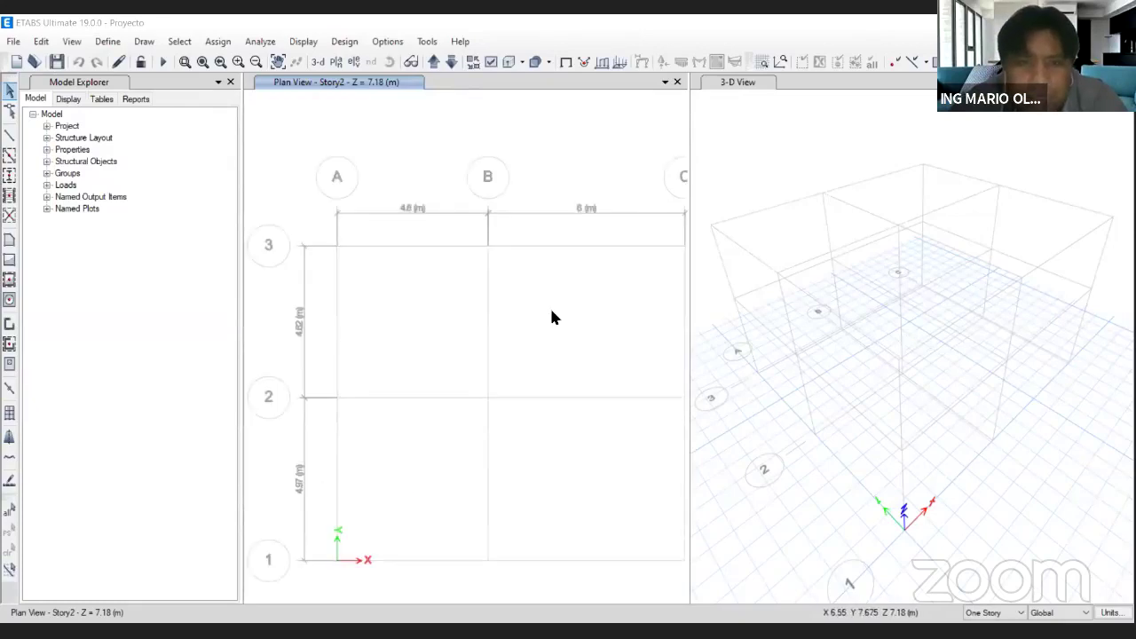
middle_drag(551, 311, 540, 291)
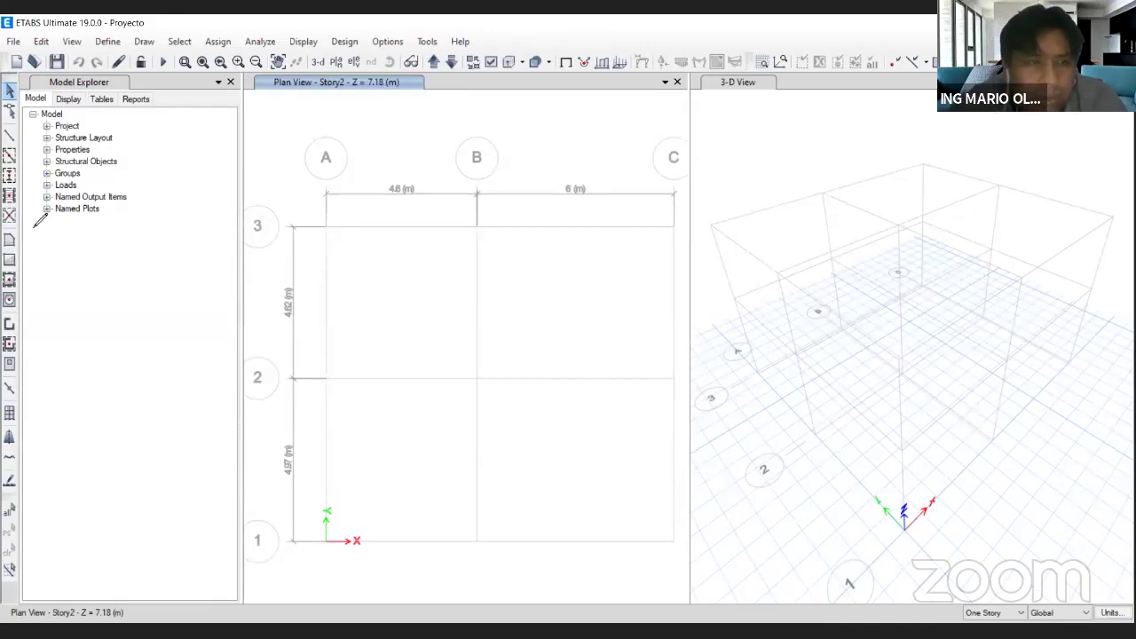
mouse_move(17, 126)
mouse_down()
mouse_move(14, 158)
mouse_move(167, 121)
mouse_move(185, 141)
mouse_move(213, 140)
mouse_up()
drag(223, 130, 211, 151)
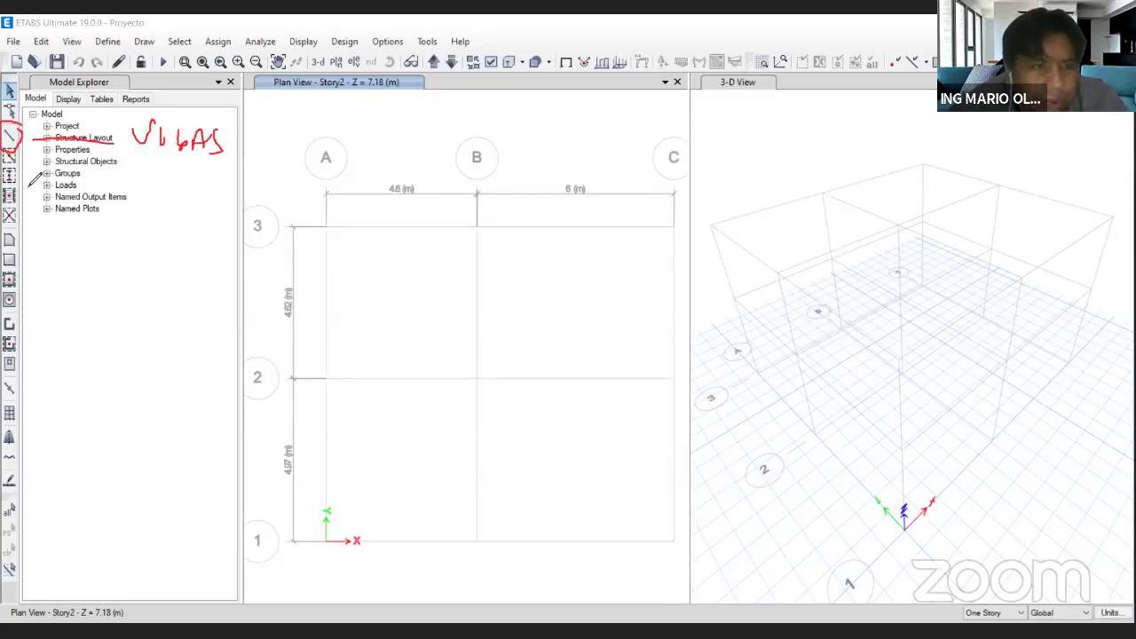
mouse_move(32, 169)
mouse_down()
mouse_move(127, 229)
mouse_move(150, 219)
mouse_move(245, 231)
mouse_move(258, 245)
mouse_up()
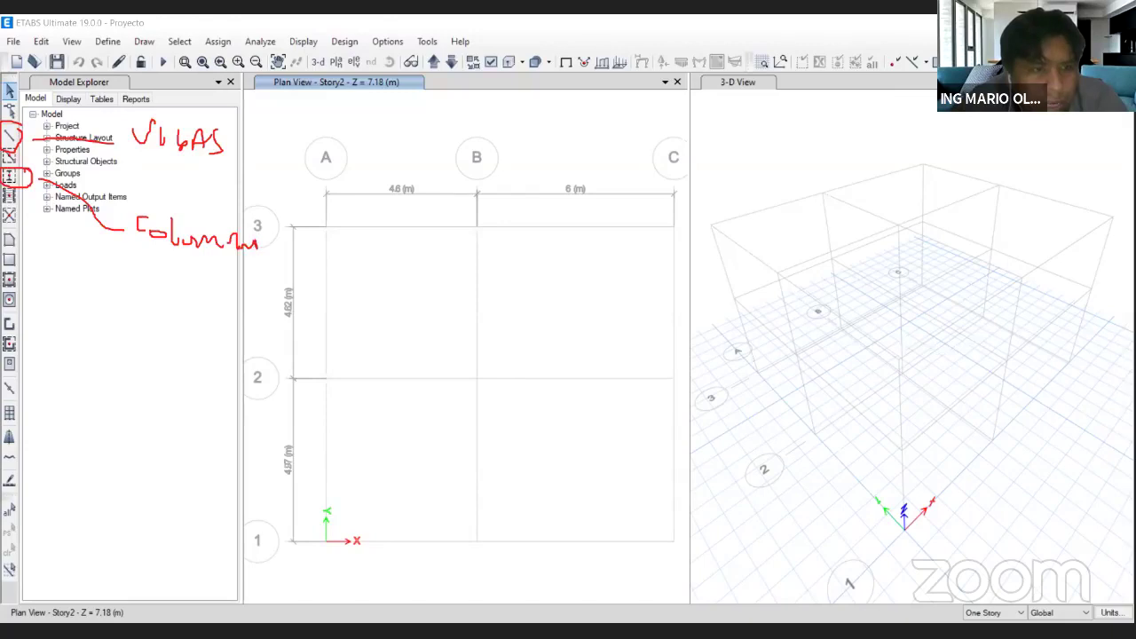
mouse_move(27, 258)
mouse_down()
mouse_move(20, 270)
mouse_move(94, 305)
mouse_move(222, 310)
mouse_move(209, 333)
mouse_up()
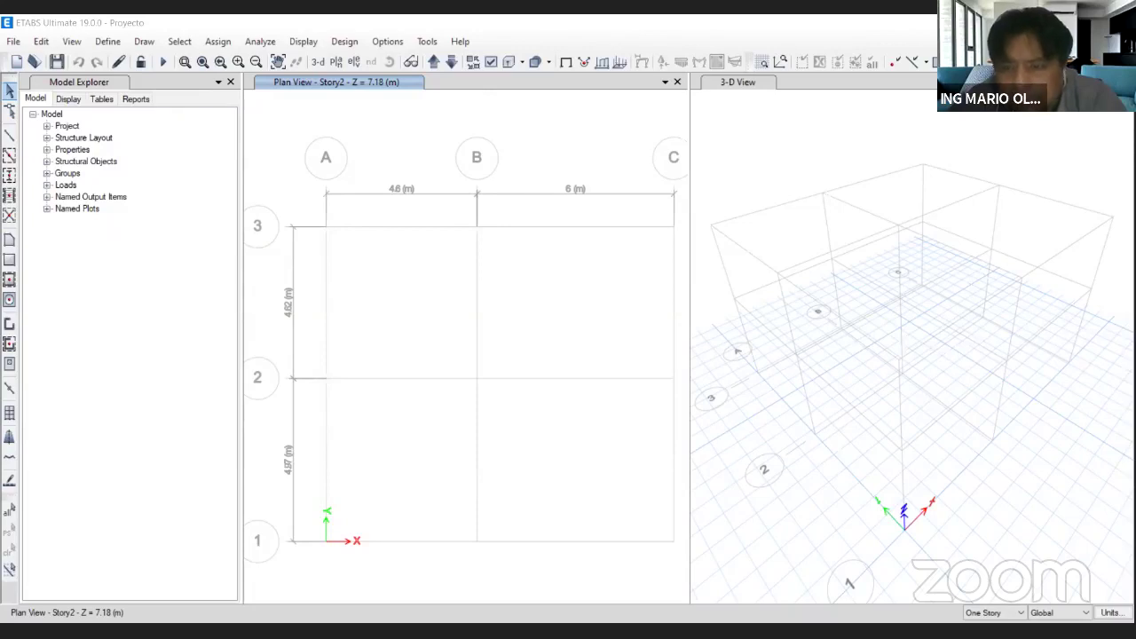
Highlight the story scope setting with markup and switch it to All Stories.
mouse_move(959, 621)
mouse_down()
mouse_move(1003, 593)
mouse_move(952, 595)
mouse_up()
mouse_move(948, 398)
mouse_down()
mouse_move(998, 475)
mouse_move(1001, 583)
mouse_move(989, 566)
mouse_move(1005, 586)
mouse_up()
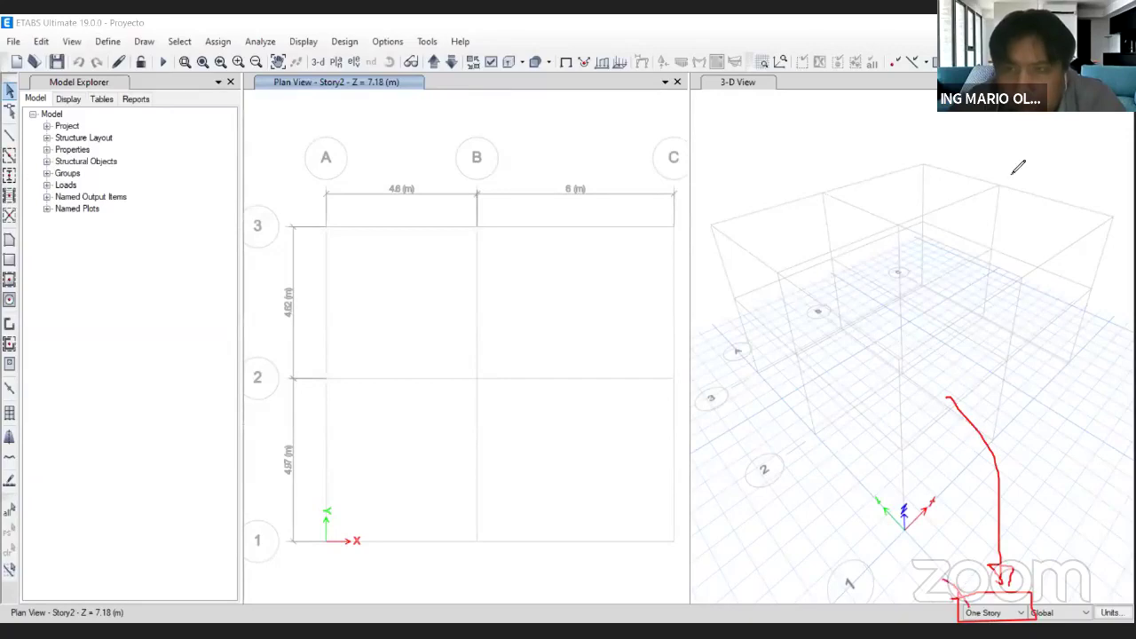
key(Escape)
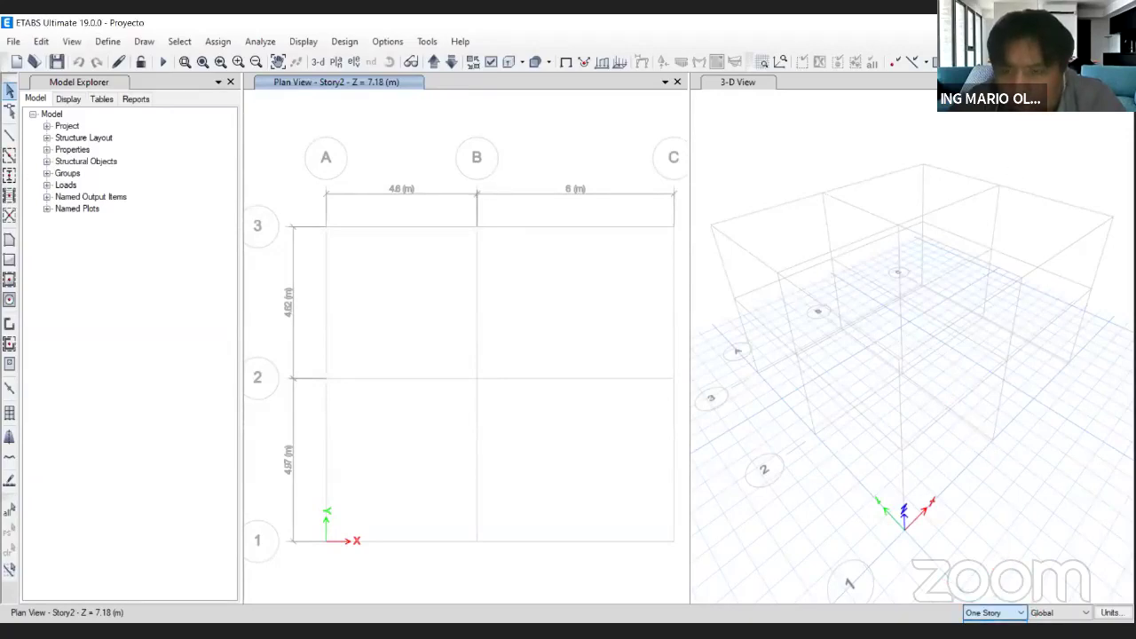
click(978, 612)
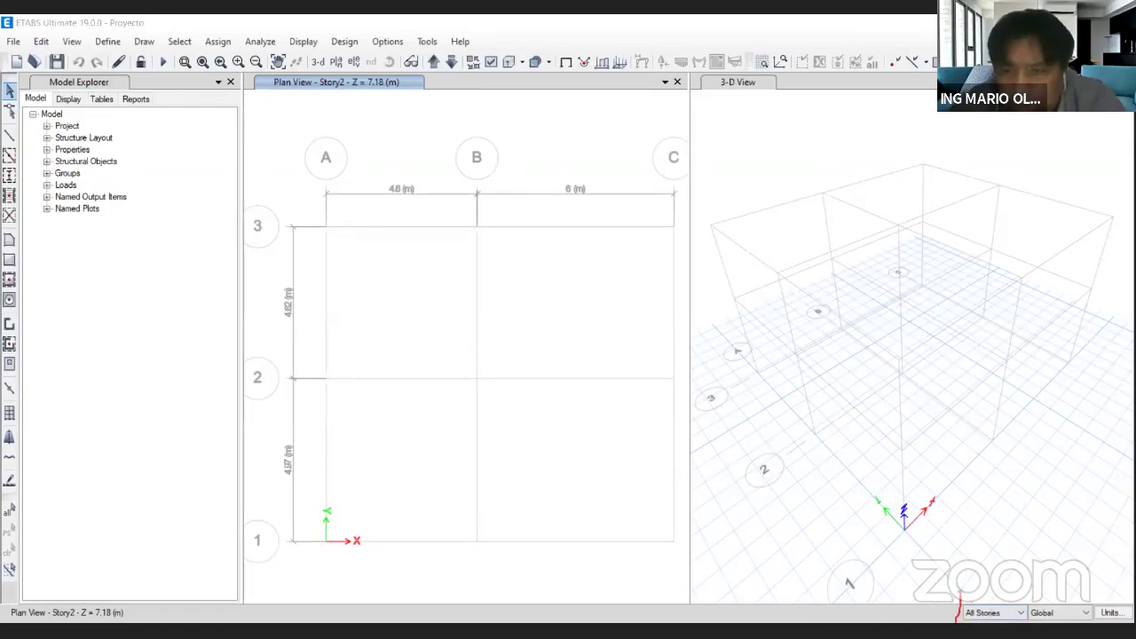
drag(957, 621, 1035, 591)
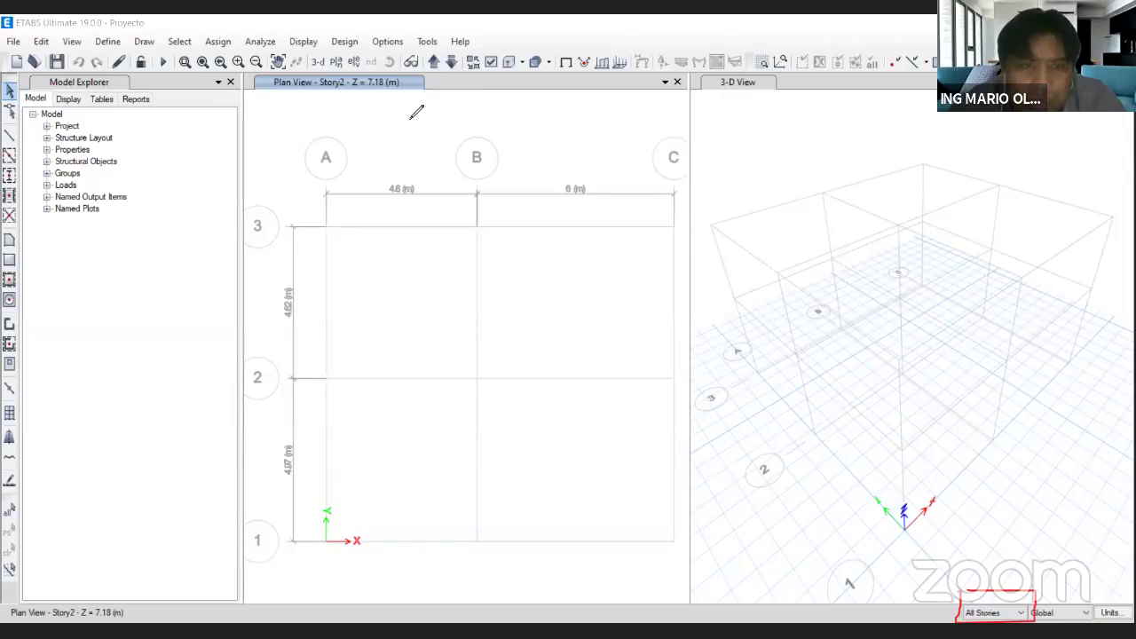
Outline the Story2 plan view and the 3-D view title with markup, label the latter 3D, and clear all markup.
mouse_move(269, 102)
mouse_down()
mouse_move(320, 105)
mouse_move(437, 72)
mouse_move(369, 62)
mouse_move(264, 99)
mouse_move(348, 92)
mouse_up()
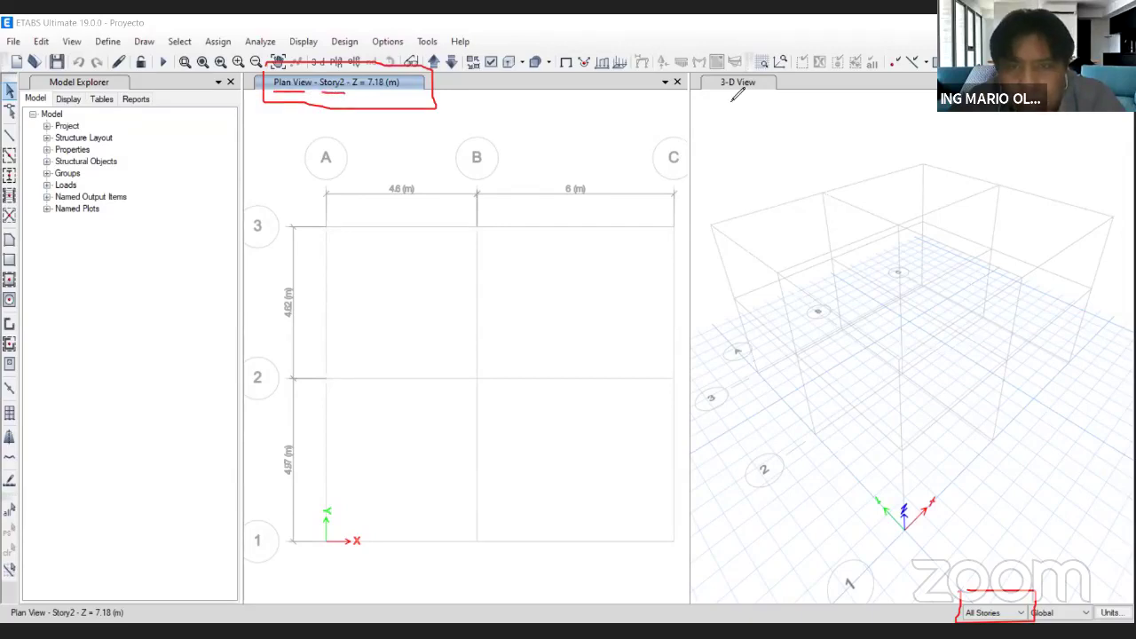
mouse_move(707, 78)
mouse_down()
mouse_move(777, 103)
mouse_move(793, 71)
mouse_move(703, 79)
mouse_up()
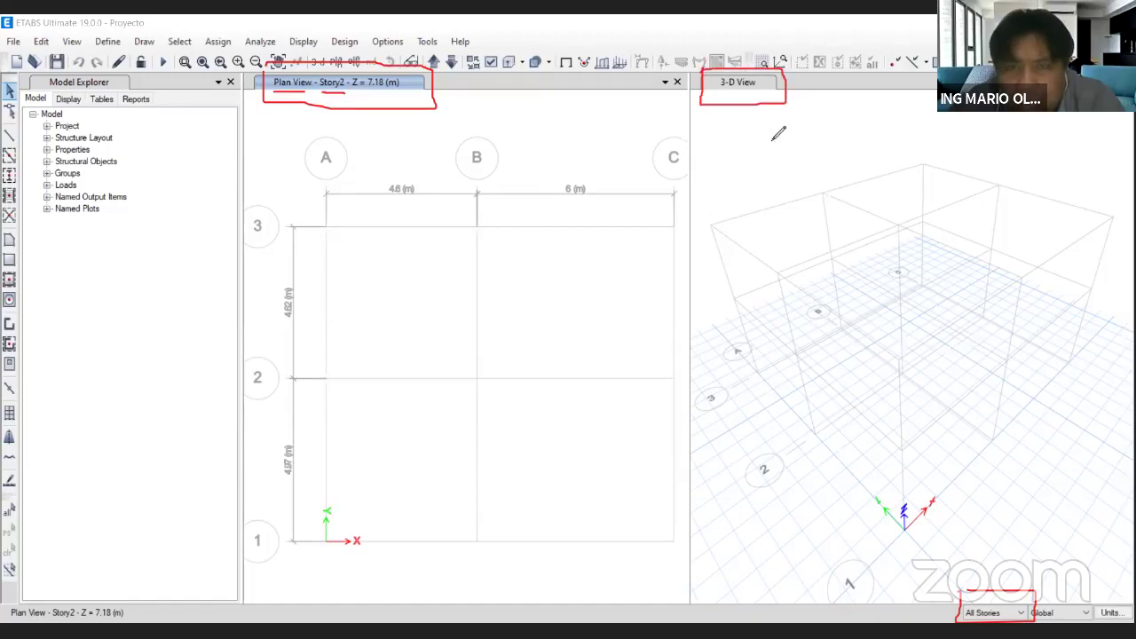
mouse_move(768, 133)
mouse_down()
mouse_move(802, 146)
mouse_move(796, 124)
mouse_move(787, 165)
mouse_up()
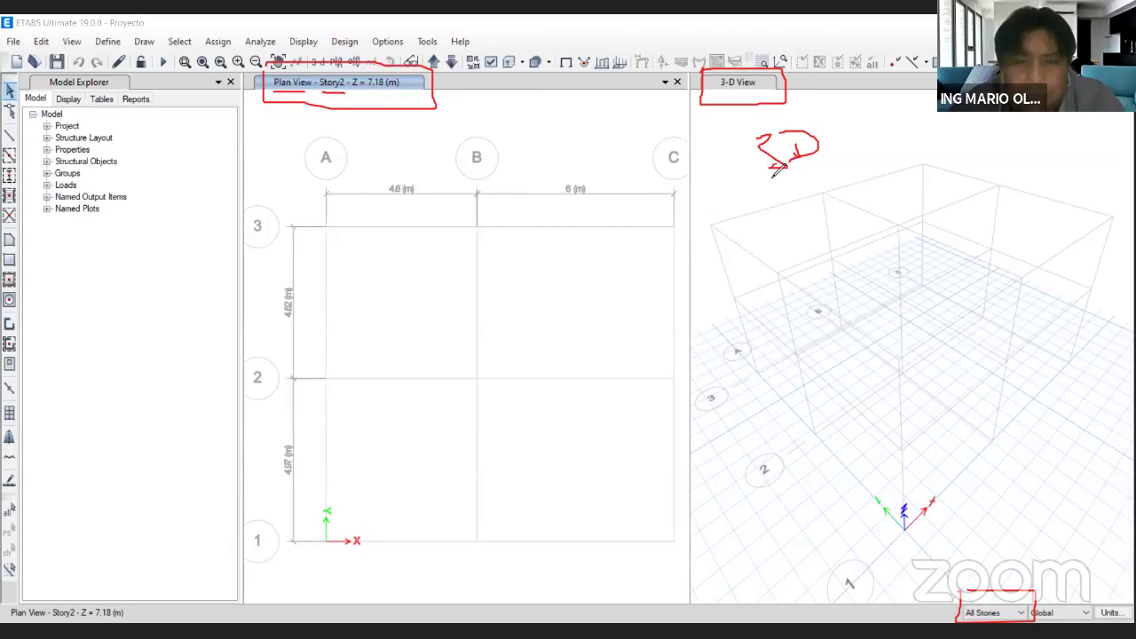
mouse_move(252, 82)
mouse_down()
mouse_move(237, 407)
mouse_move(373, 593)
mouse_move(630, 596)
mouse_move(690, 240)
mouse_move(692, 78)
mouse_move(192, 66)
mouse_up()
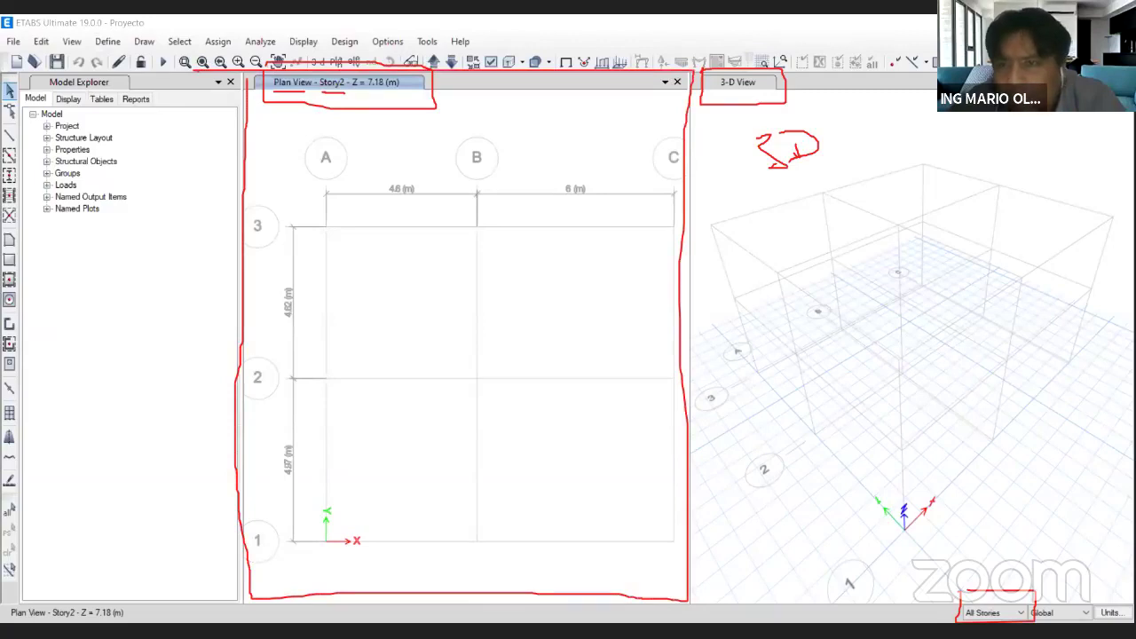
key(Escape)
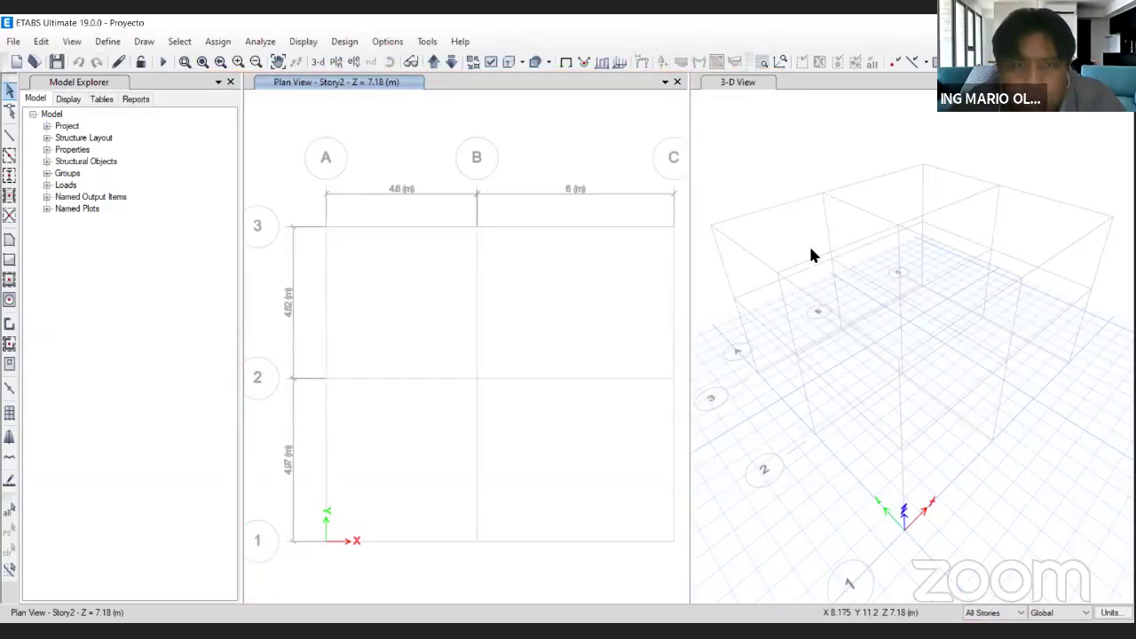
mouse_move(344, 76)
mouse_down()
mouse_move(319, 86)
mouse_move(354, 89)
mouse_up()
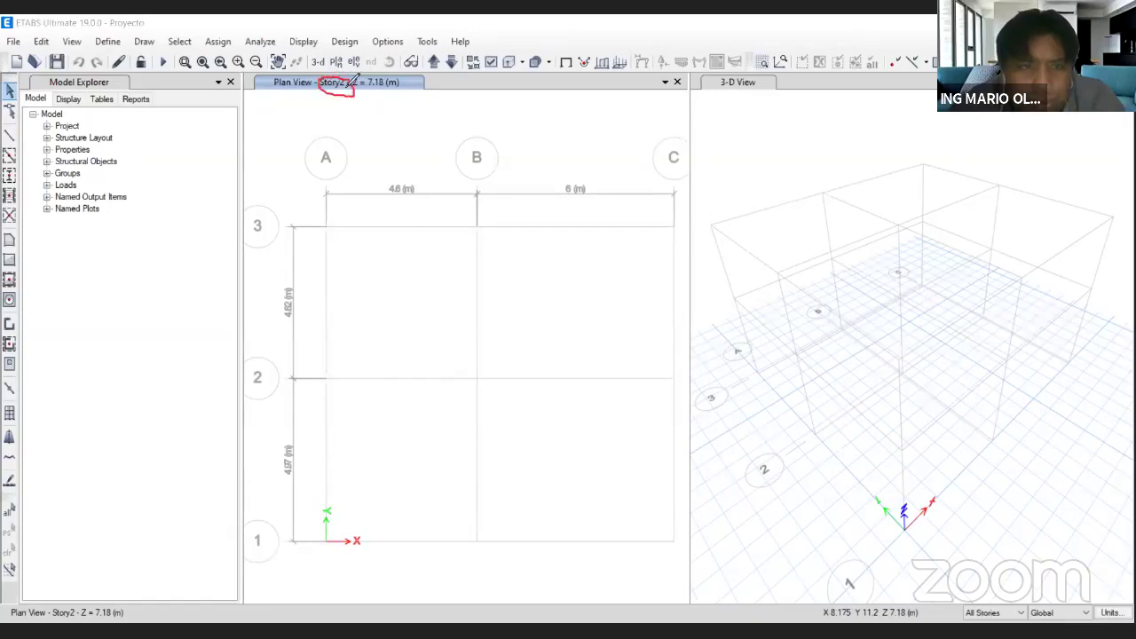
mouse_move(422, 50)
mouse_down()
mouse_move(422, 78)
mouse_move(465, 85)
mouse_move(453, 50)
mouse_move(423, 68)
mouse_move(455, 173)
mouse_up()
mouse_move(444, 108)
mouse_down()
mouse_move(451, 90)
mouse_move(460, 108)
mouse_up()
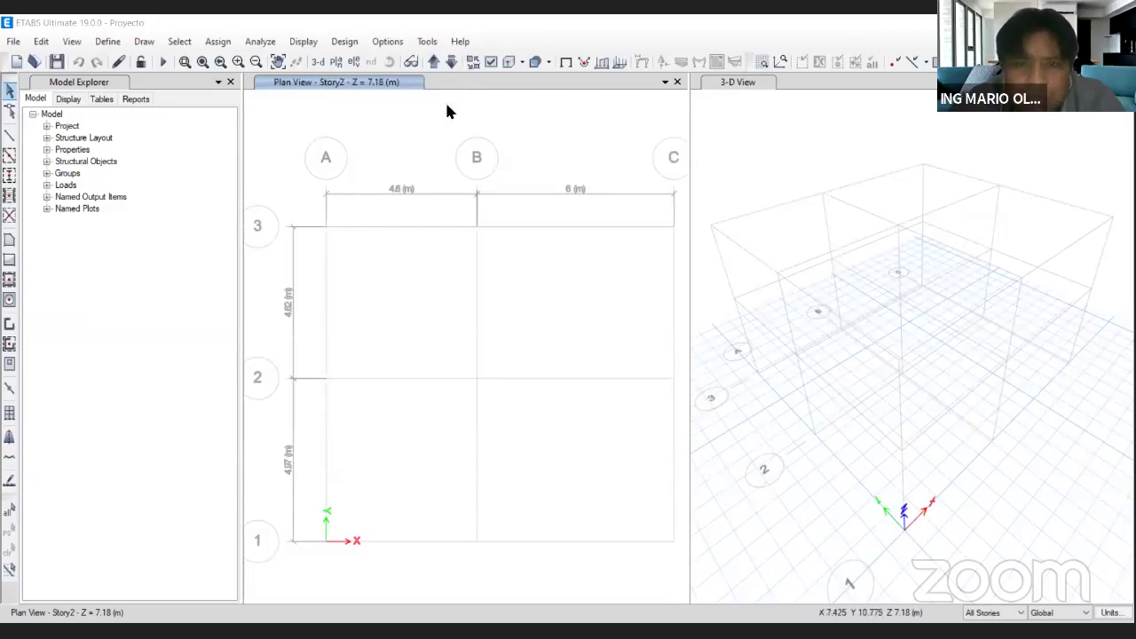
Step the plan view through the stories and leave it on Story1 at Z = 4.09 m.
click(450, 64)
click(450, 64)
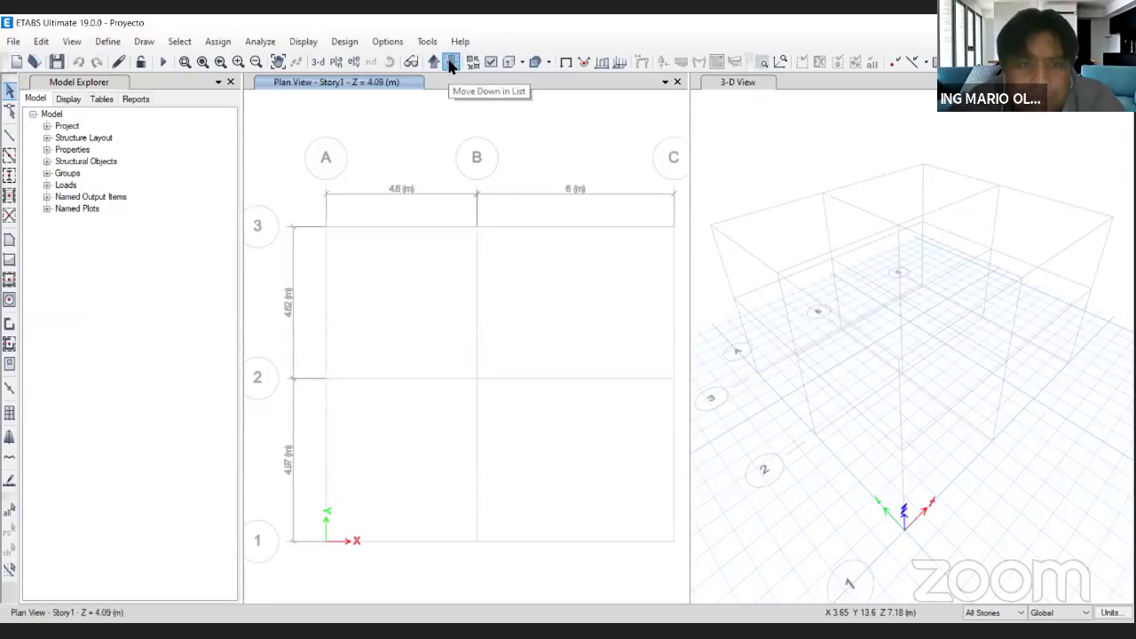
click(449, 64)
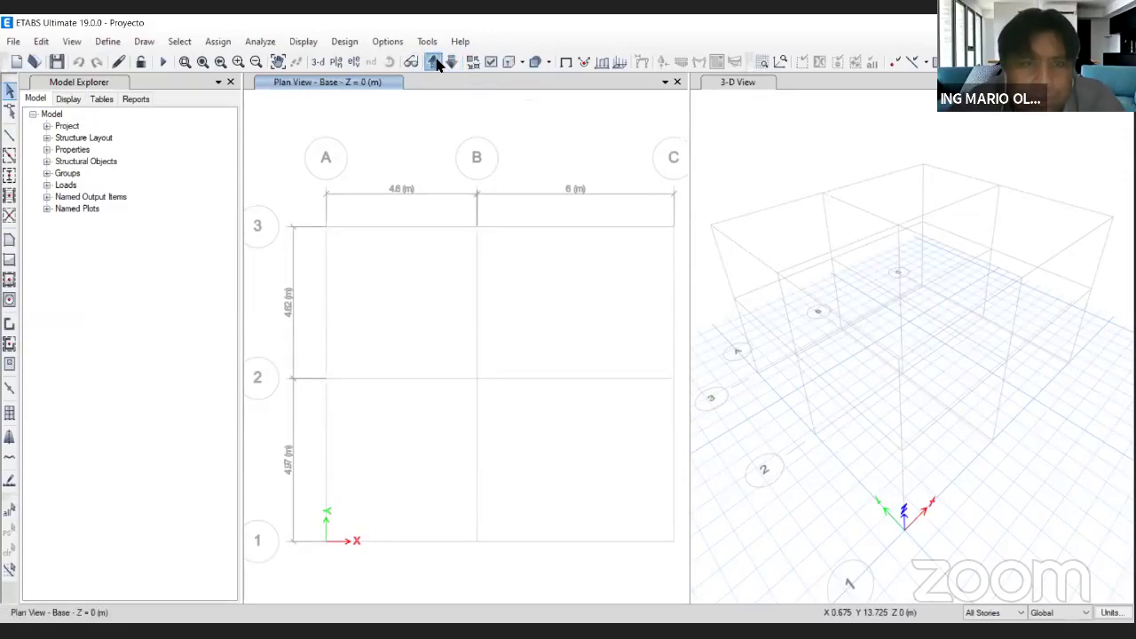
click(433, 62)
click(432, 62)
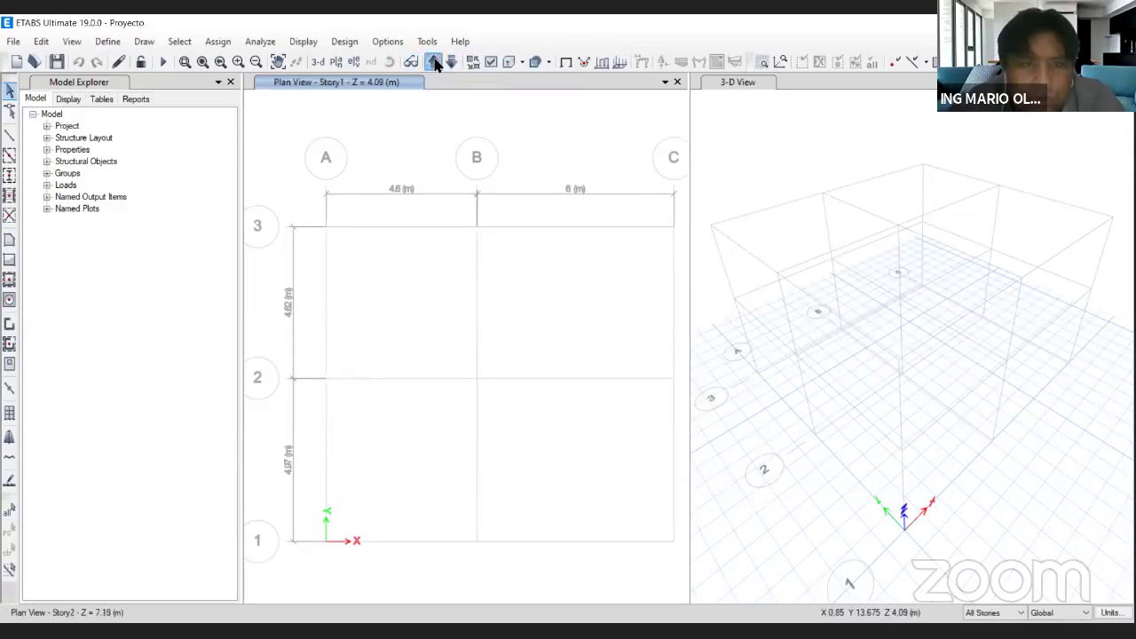
click(448, 63)
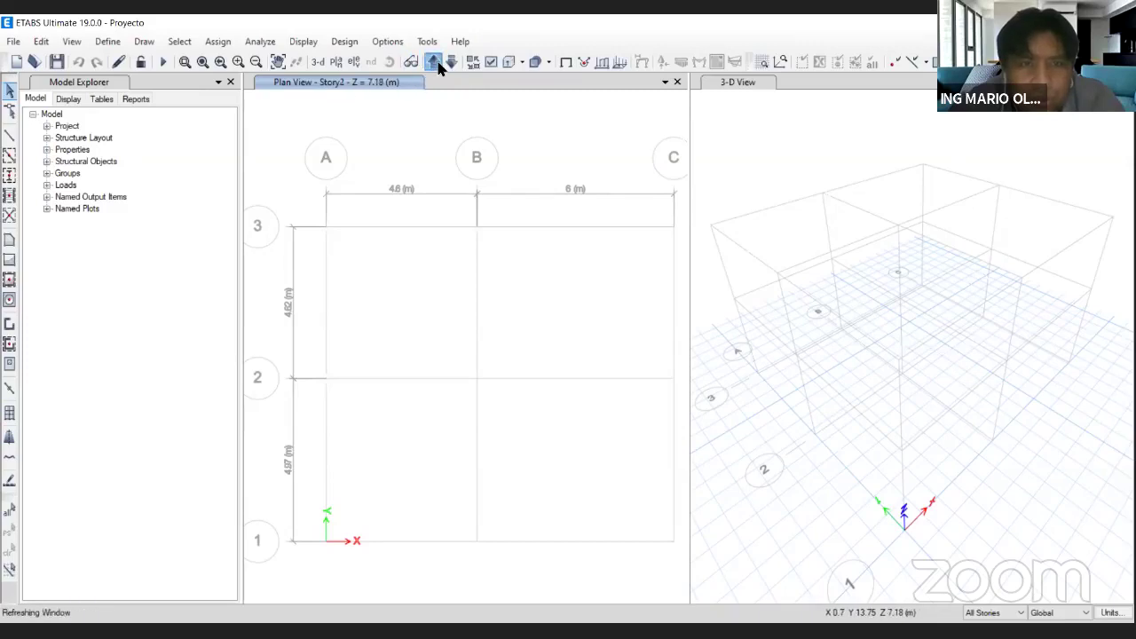
click(447, 62)
click(433, 62)
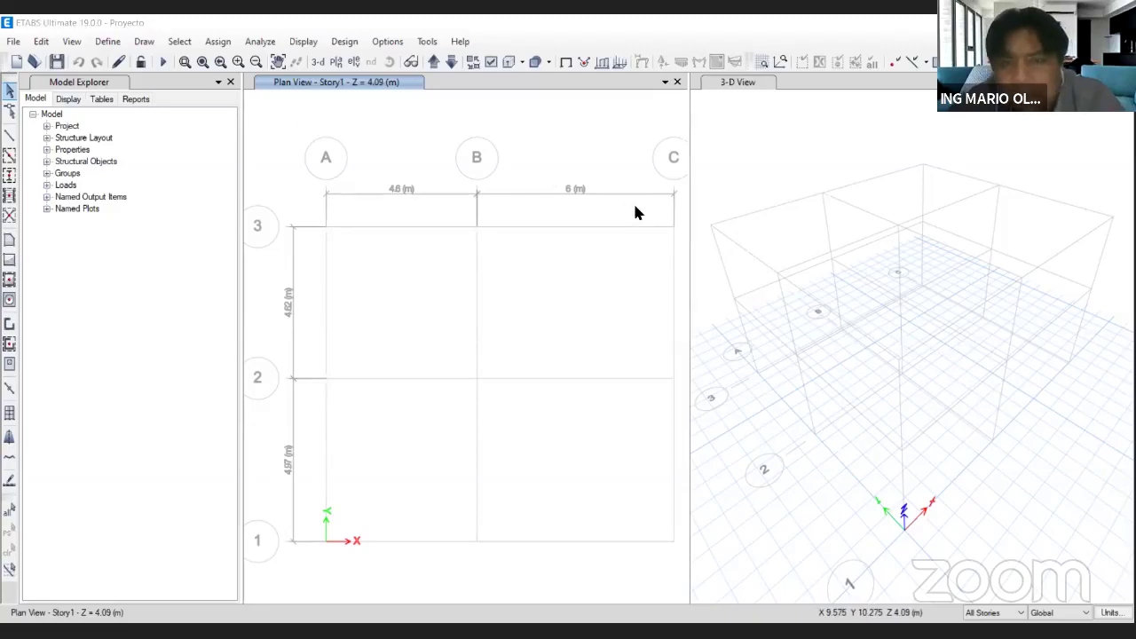
Place COL 35 x 35 columns on the Story1 plan where grid line 3 meets grid lines A, B and C.
click(10, 177)
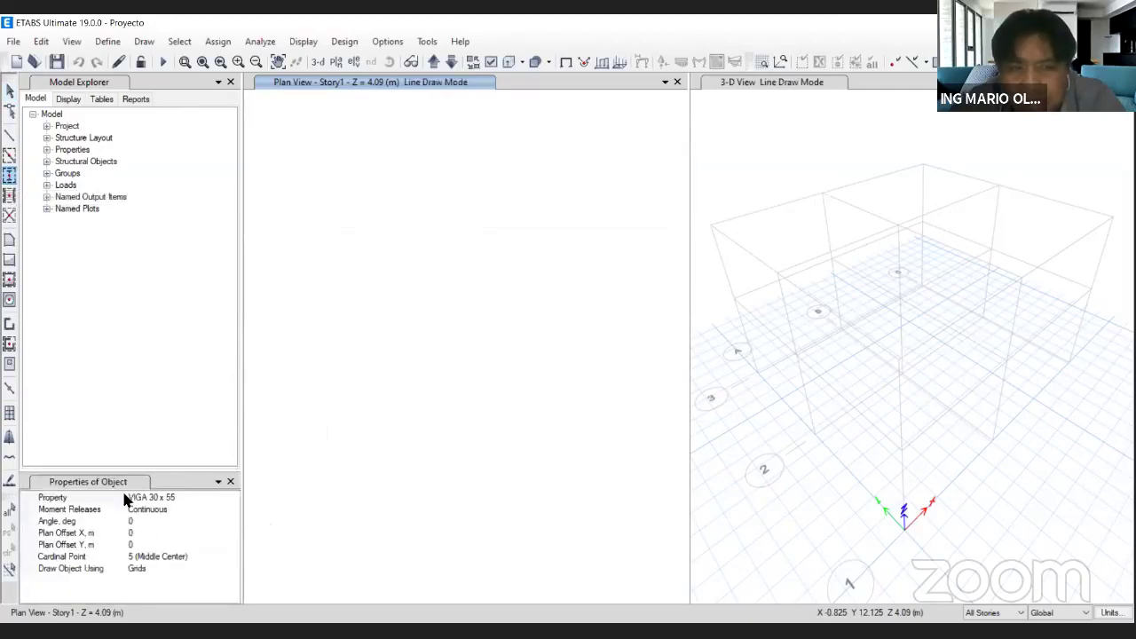
click(224, 497)
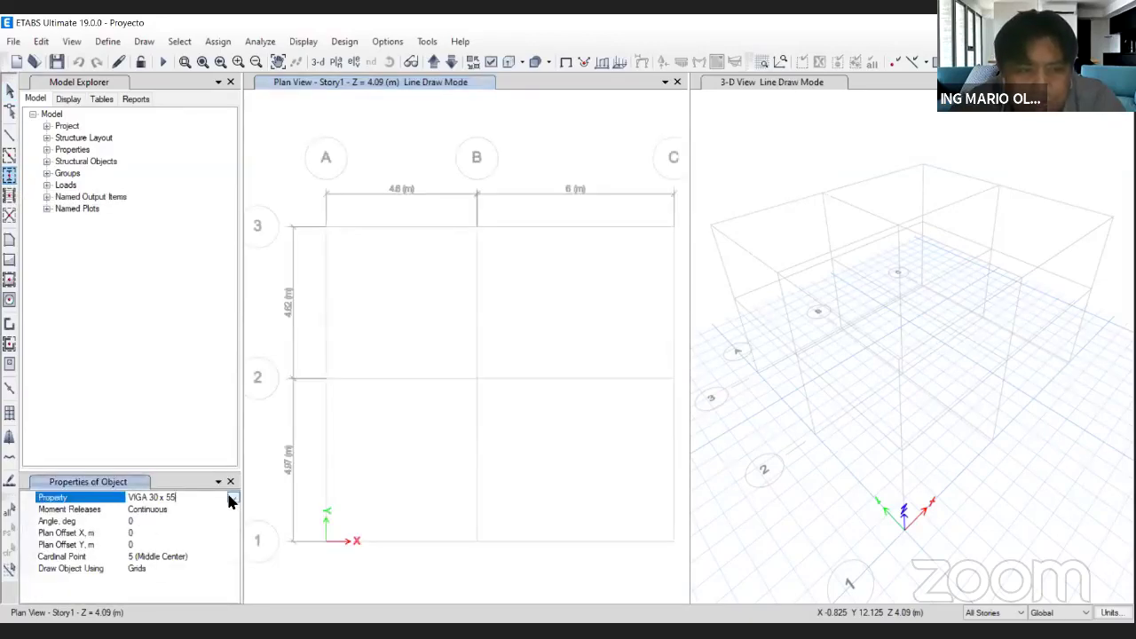
click(231, 498)
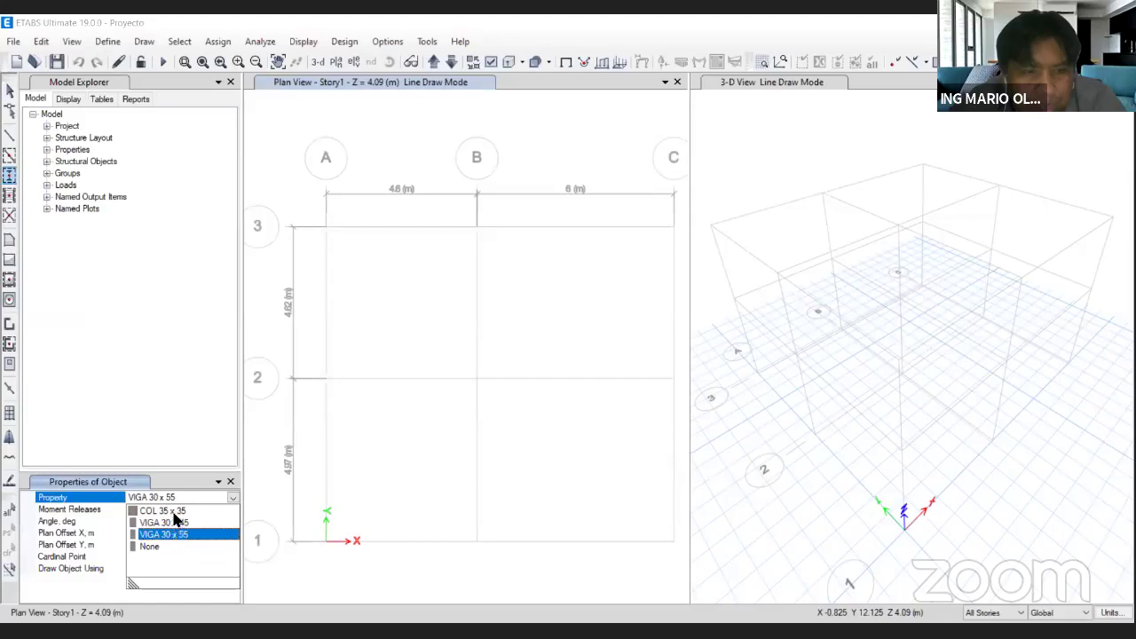
click(133, 509)
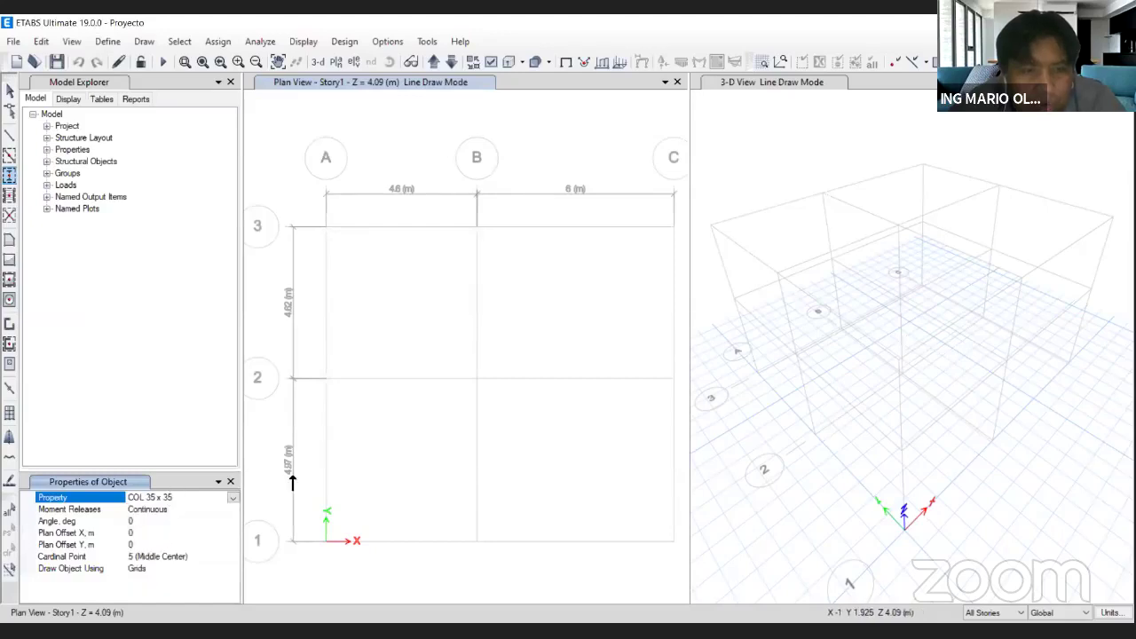
click(326, 231)
click(326, 229)
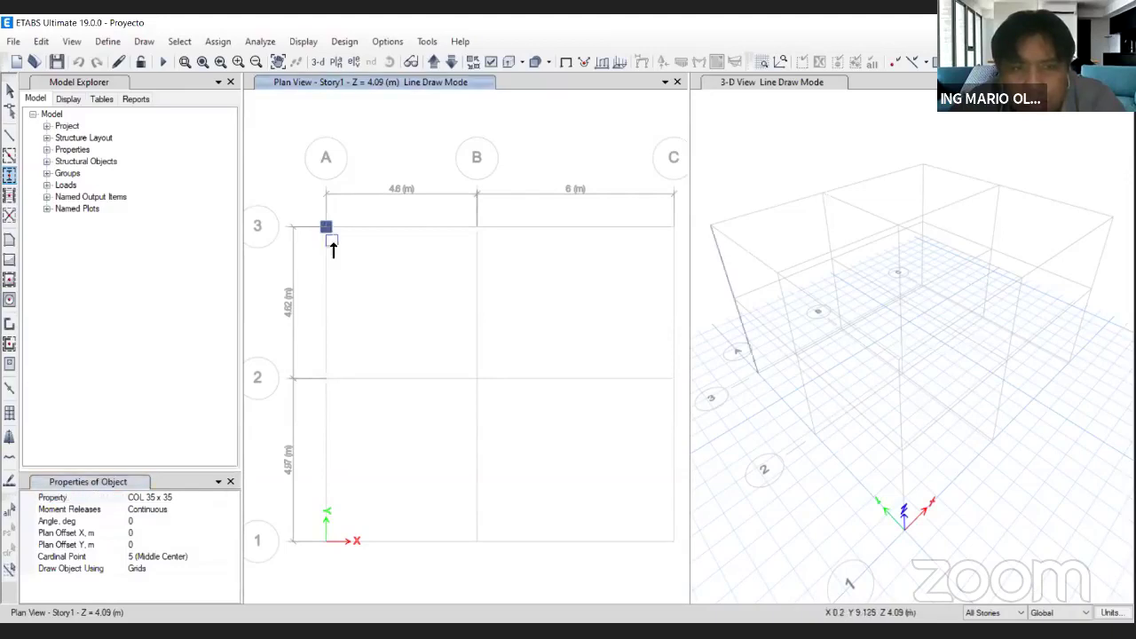
click(477, 228)
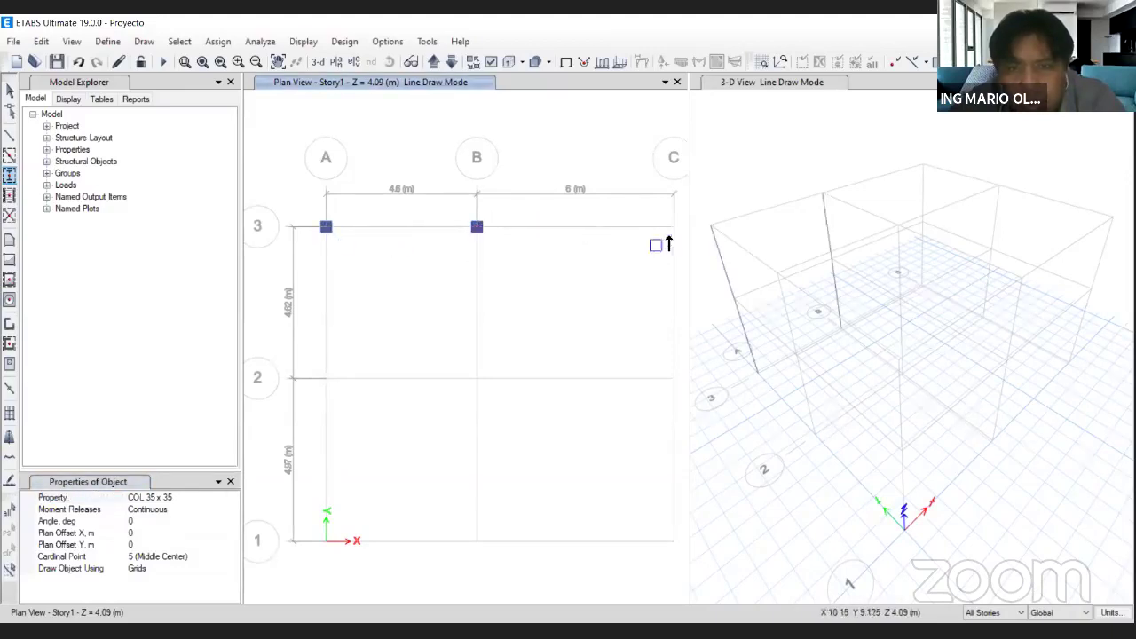
click(674, 227)
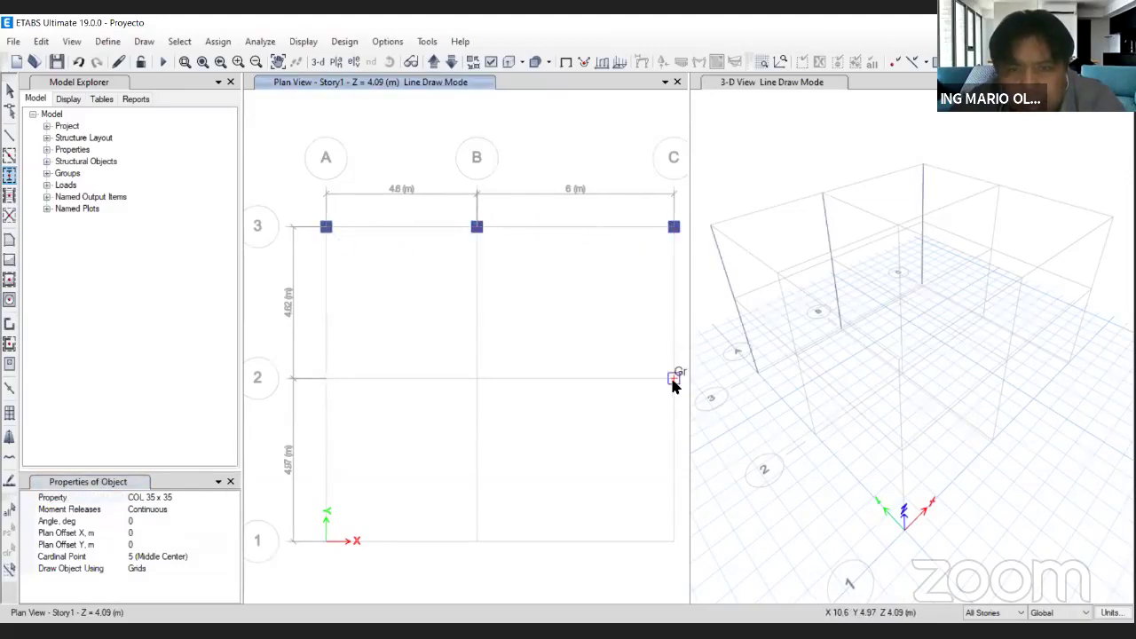
Place the same columns at the six intersections of grid lines 2 and 1 with A, B and C, and finish placing columns.
click(674, 379)
click(477, 380)
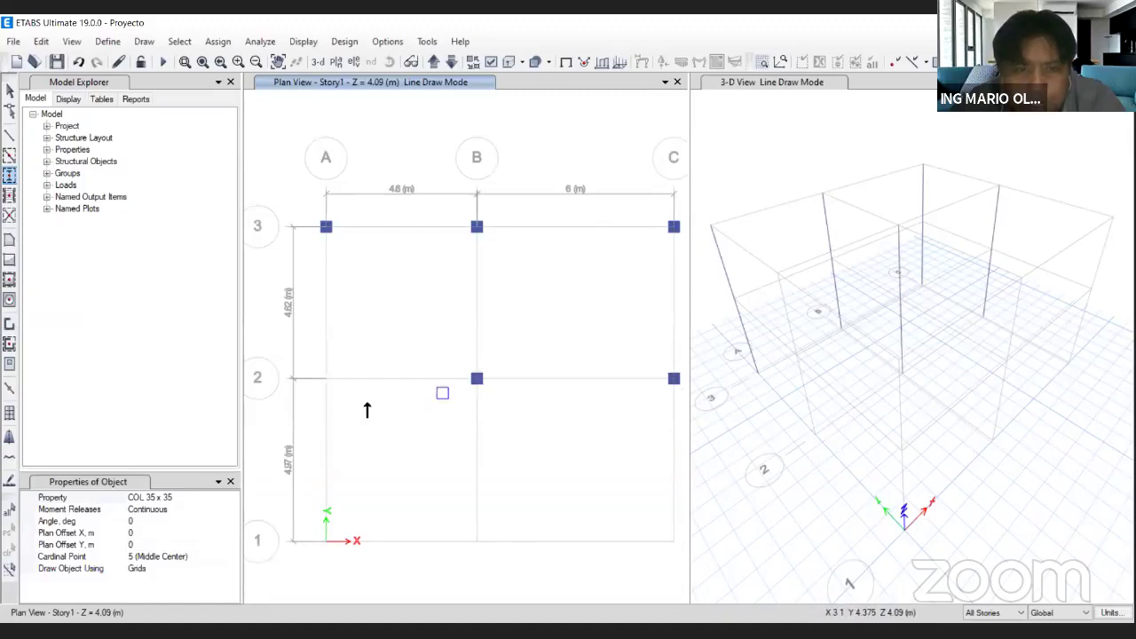
click(324, 379)
click(326, 540)
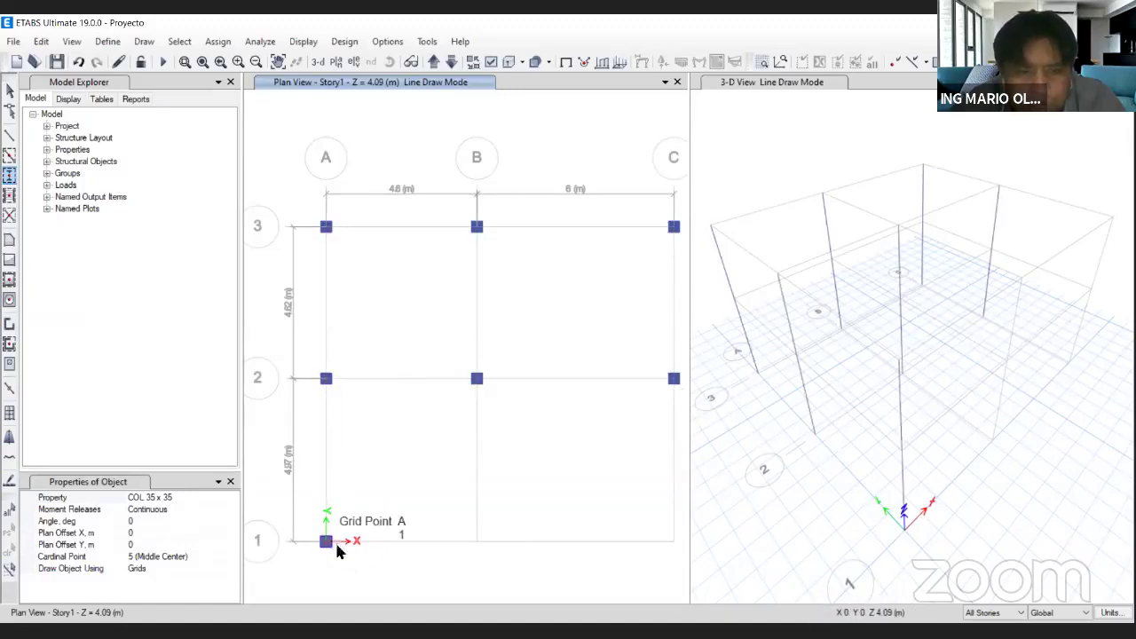
click(477, 541)
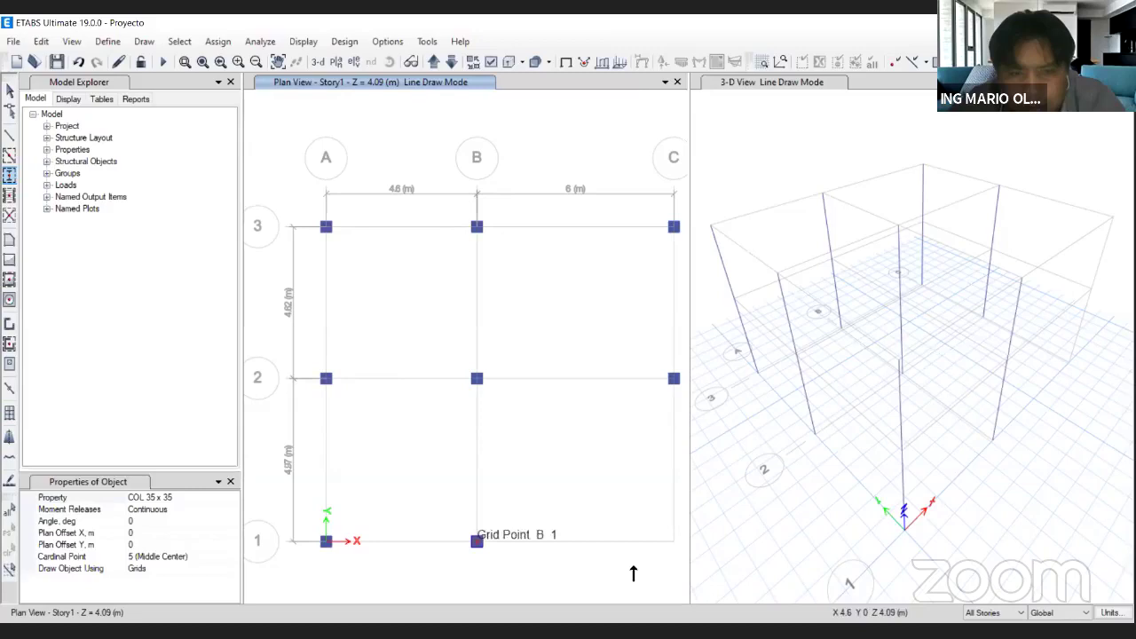
click(673, 543)
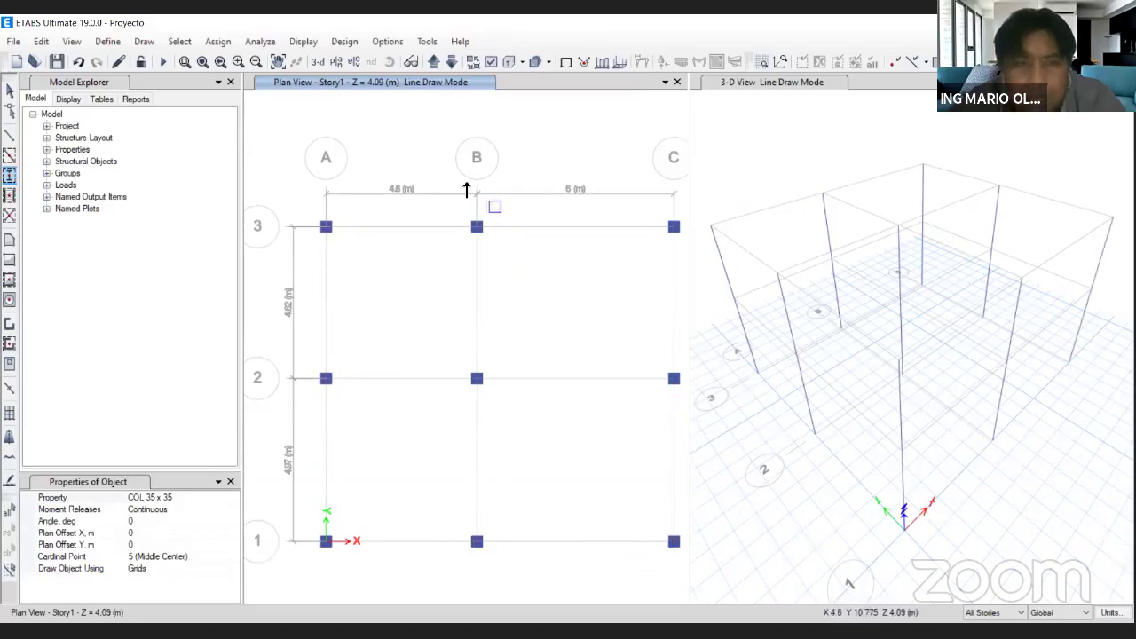
click(11, 92)
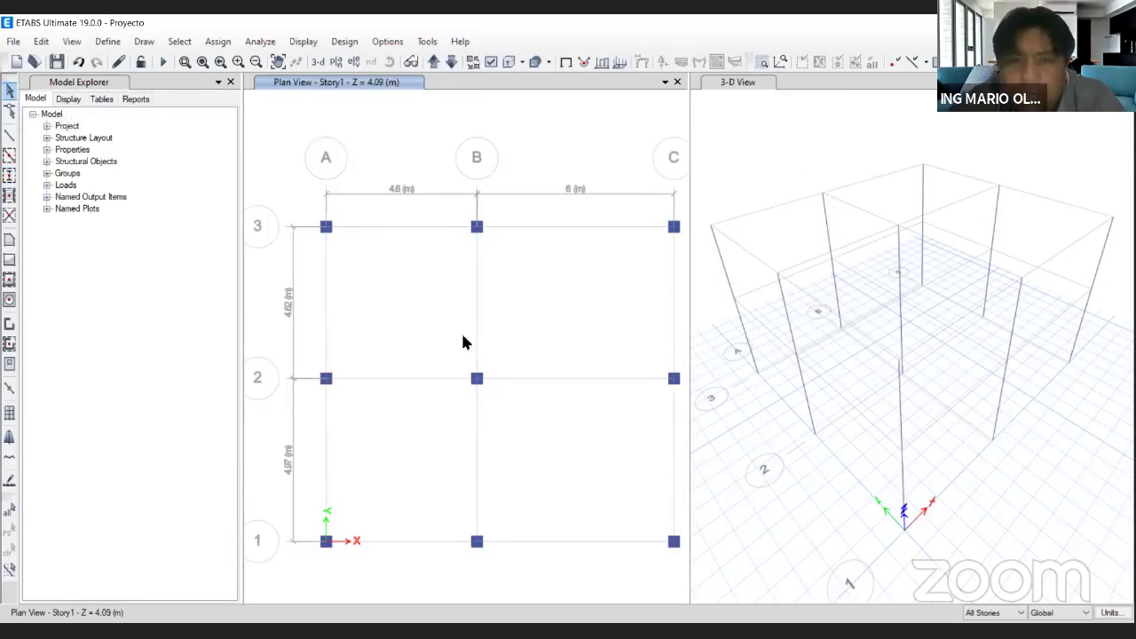
Draw VIGA 30 x 55 straight frame beams along grid line A from grid 1 through grid 2 to grid 3.
click(9, 135)
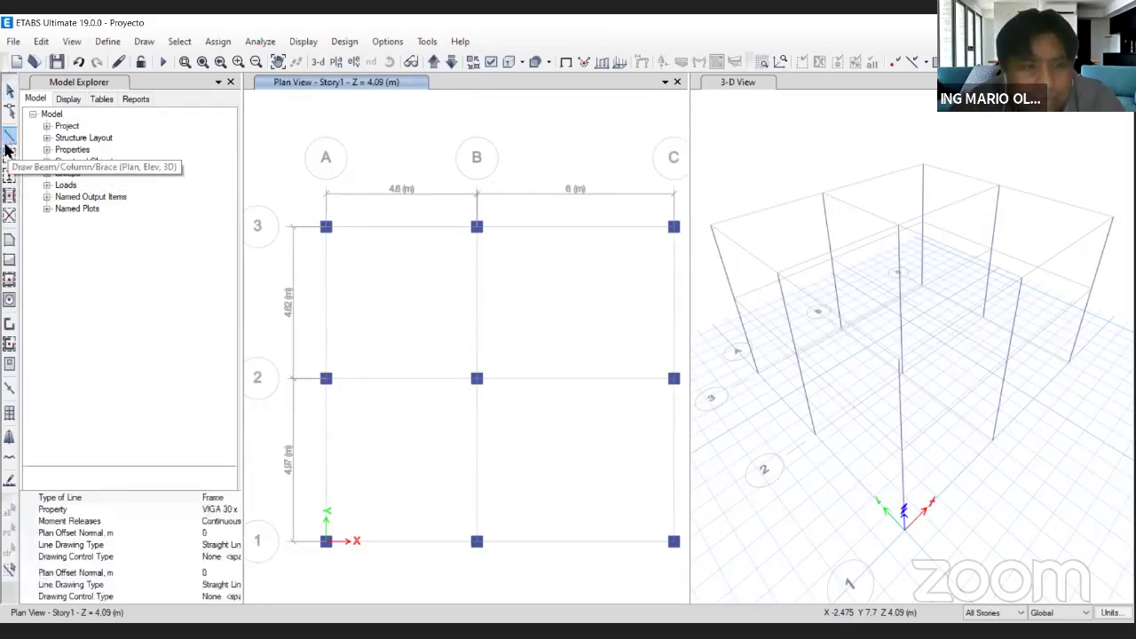
click(233, 513)
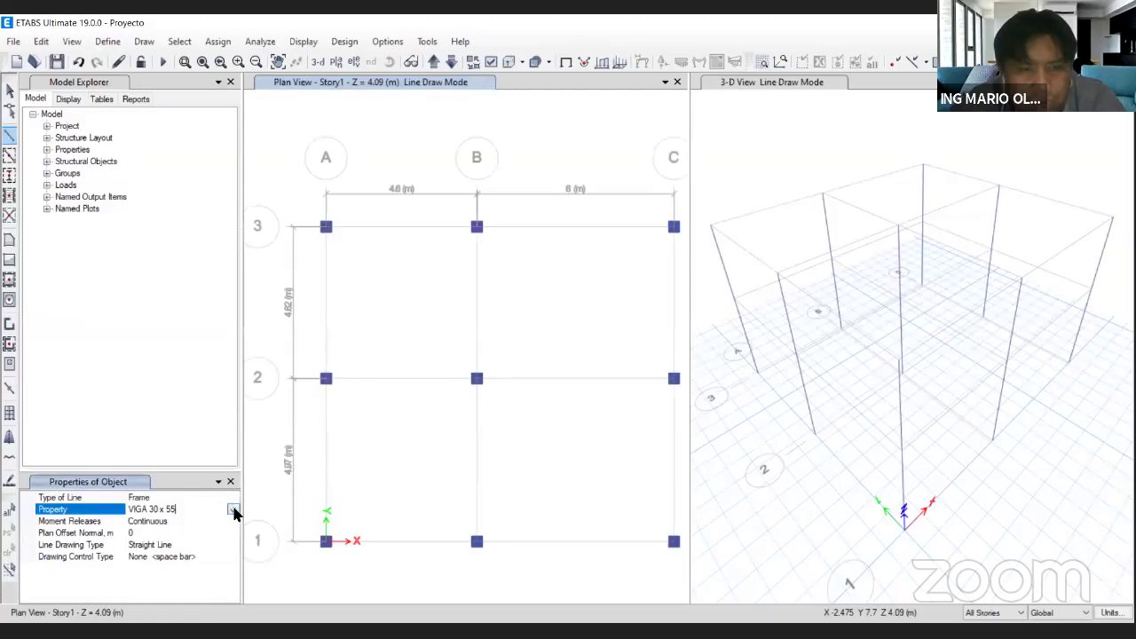
click(233, 510)
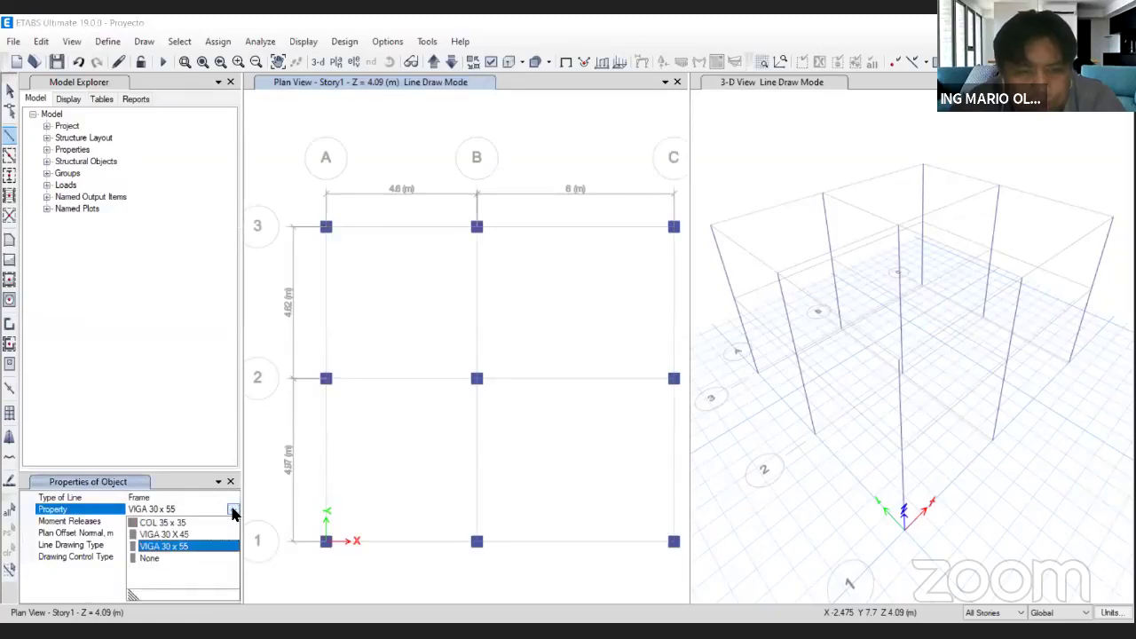
click(206, 551)
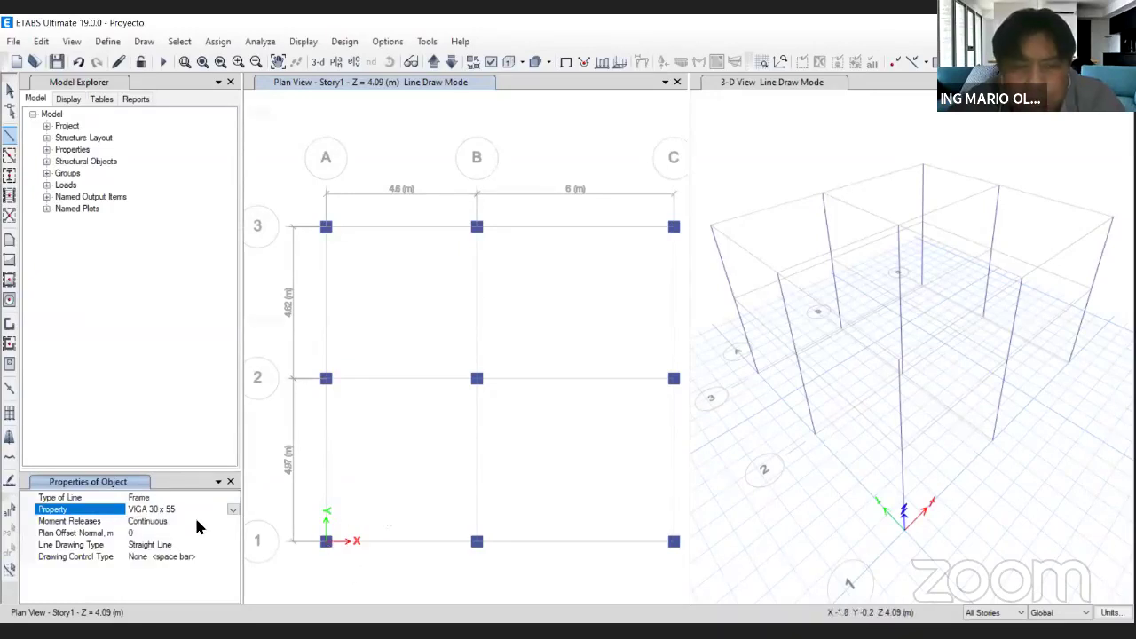
click(326, 542)
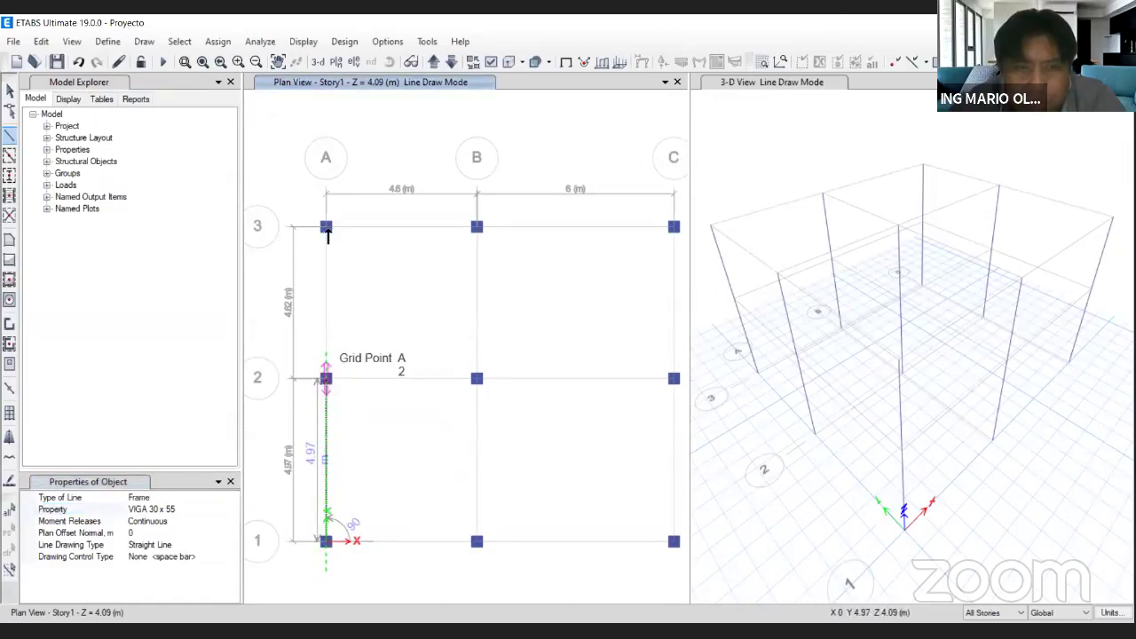
click(326, 378)
click(326, 226)
right_click(391, 251)
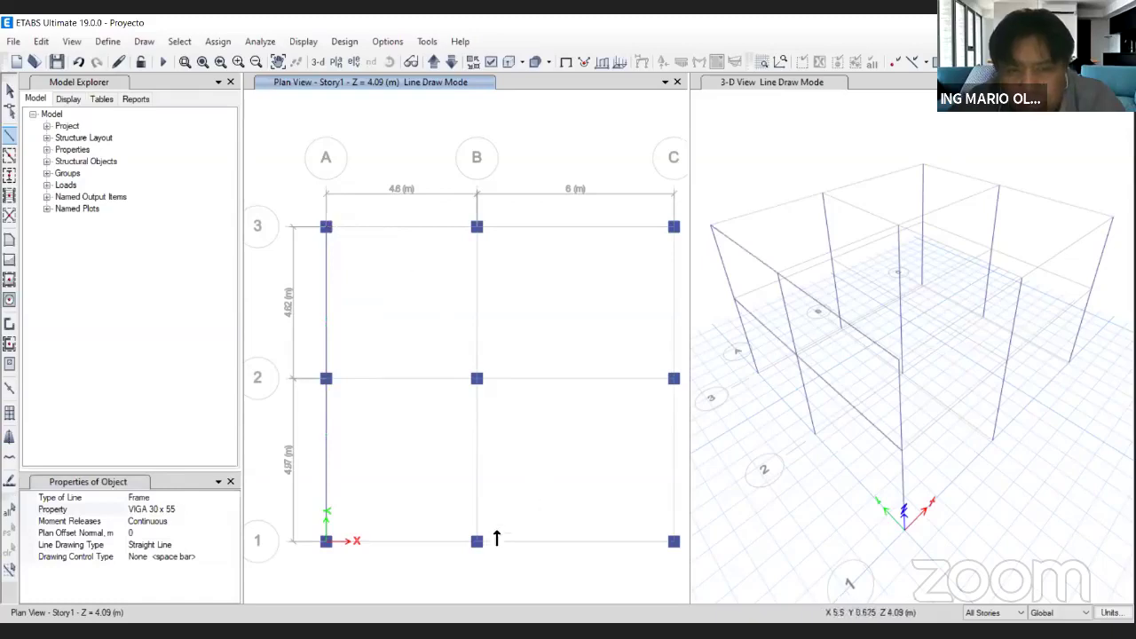
Draw VIGA 30 x 55 beams along grid lines B and C, each running from grid 1 to grid 3.
click(478, 542)
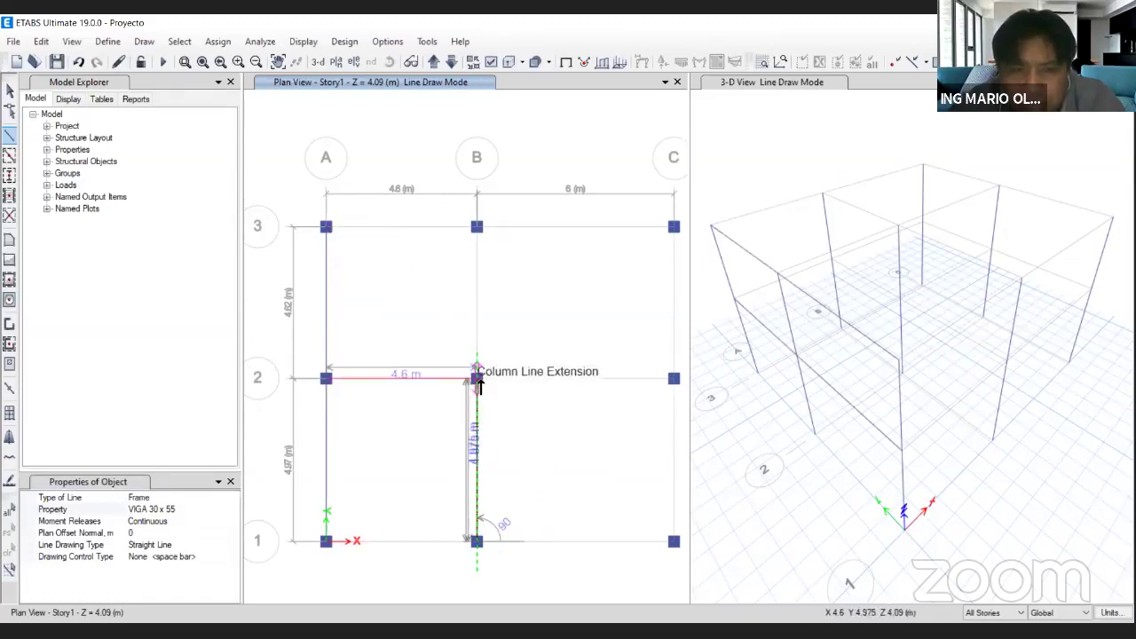
click(477, 227)
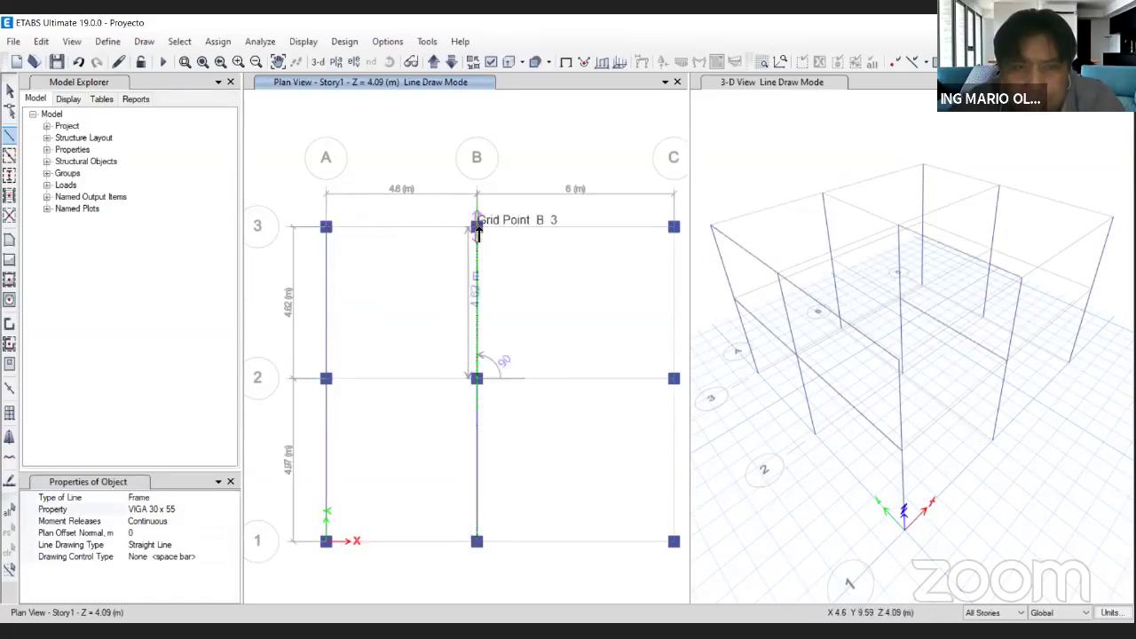
key(Escape)
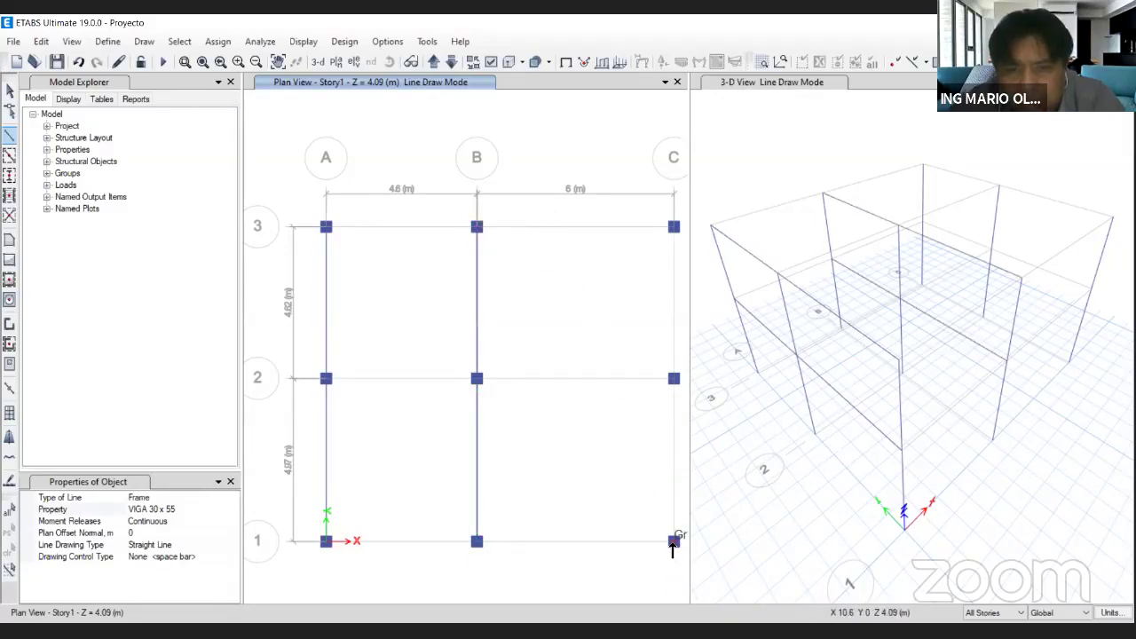
click(674, 541)
click(674, 379)
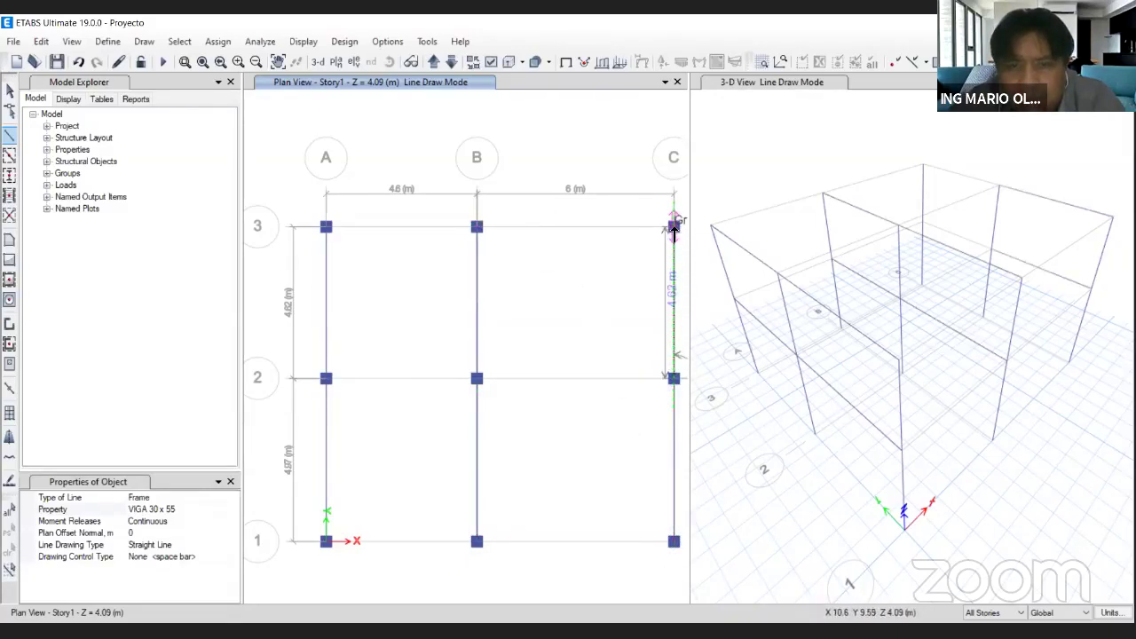
click(674, 227)
key(Escape)
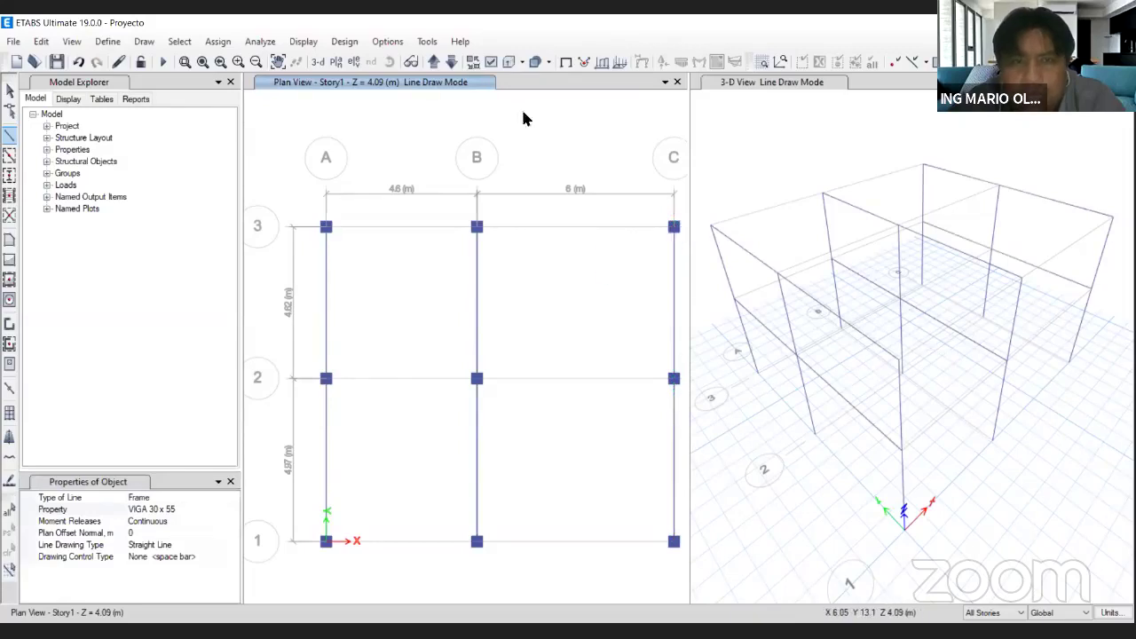
Turn on the display of frame section names in the Story1 plan view.
click(491, 68)
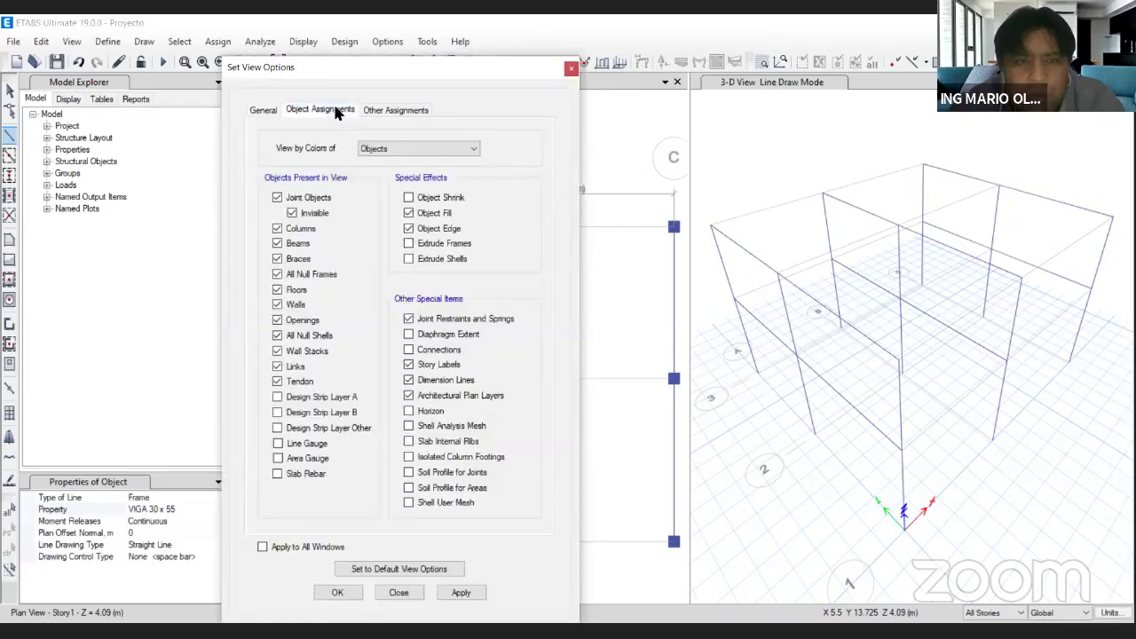
click(329, 110)
click(451, 178)
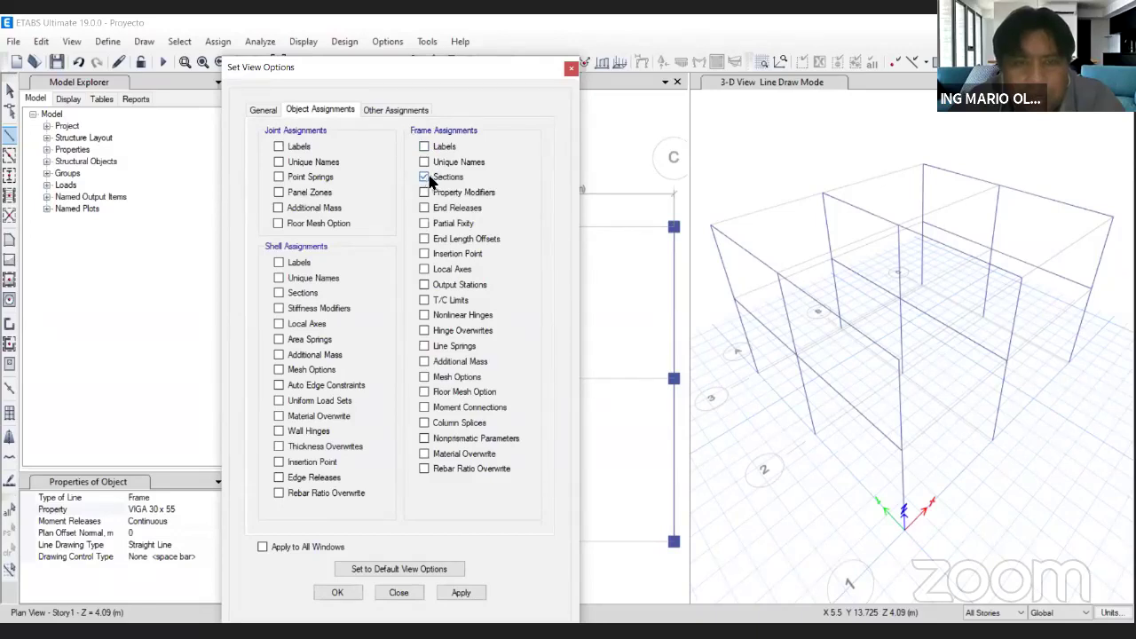
click(341, 593)
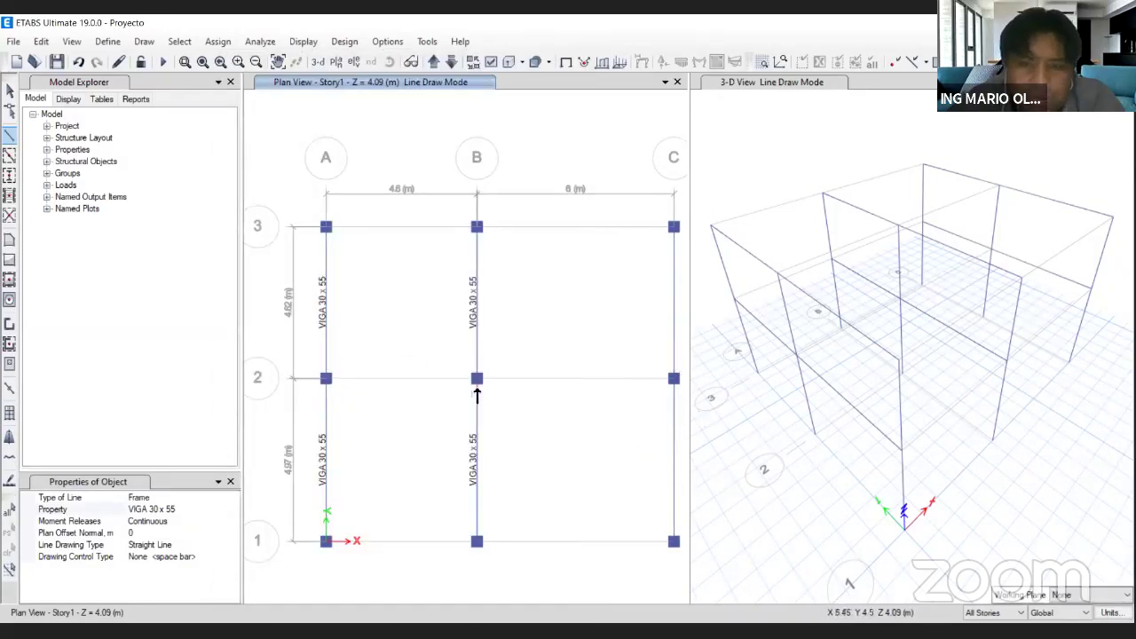
scroll(532, 345, down, 2)
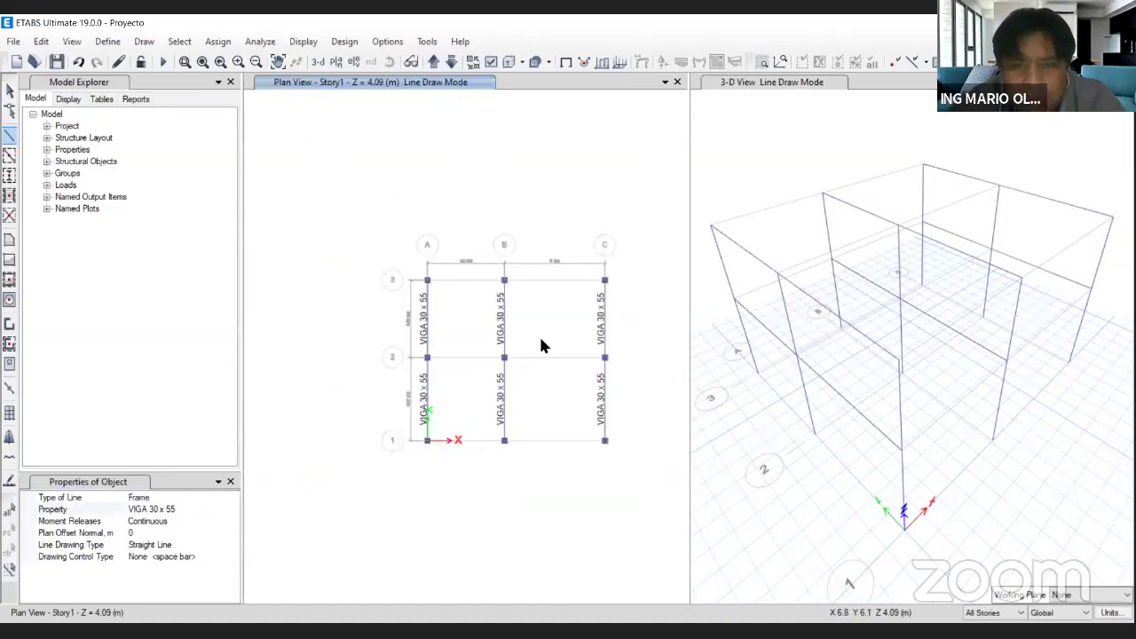
scroll(540, 340, up, 2)
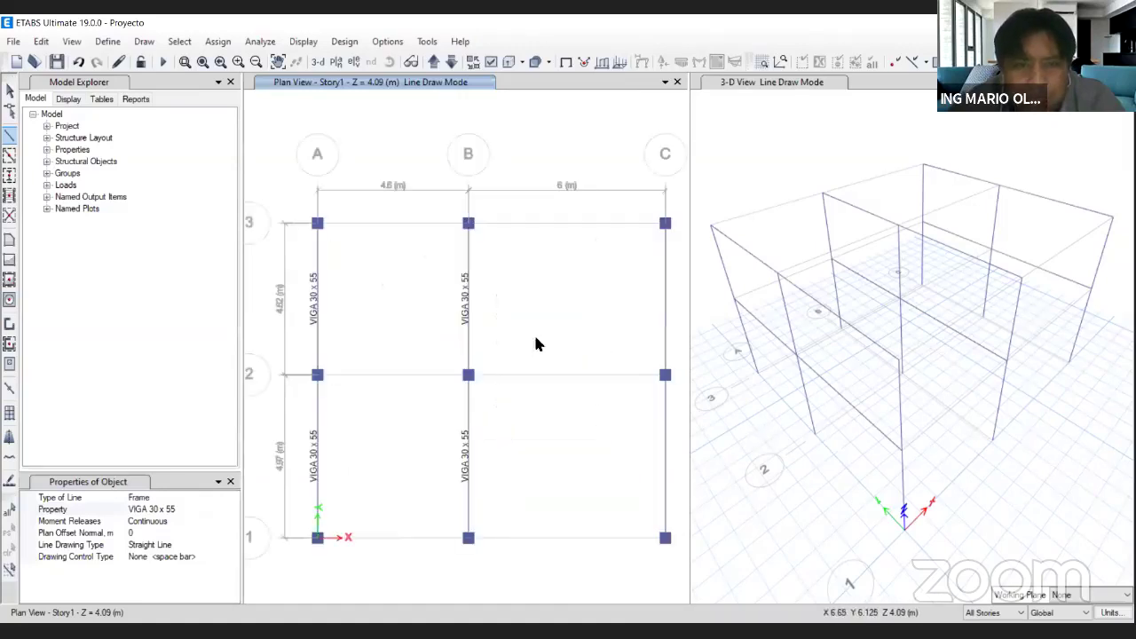
Draw VIGA 30 X 45 straight frame beams along grid line 3 from grid A through grid B to grid C.
click(229, 510)
click(233, 508)
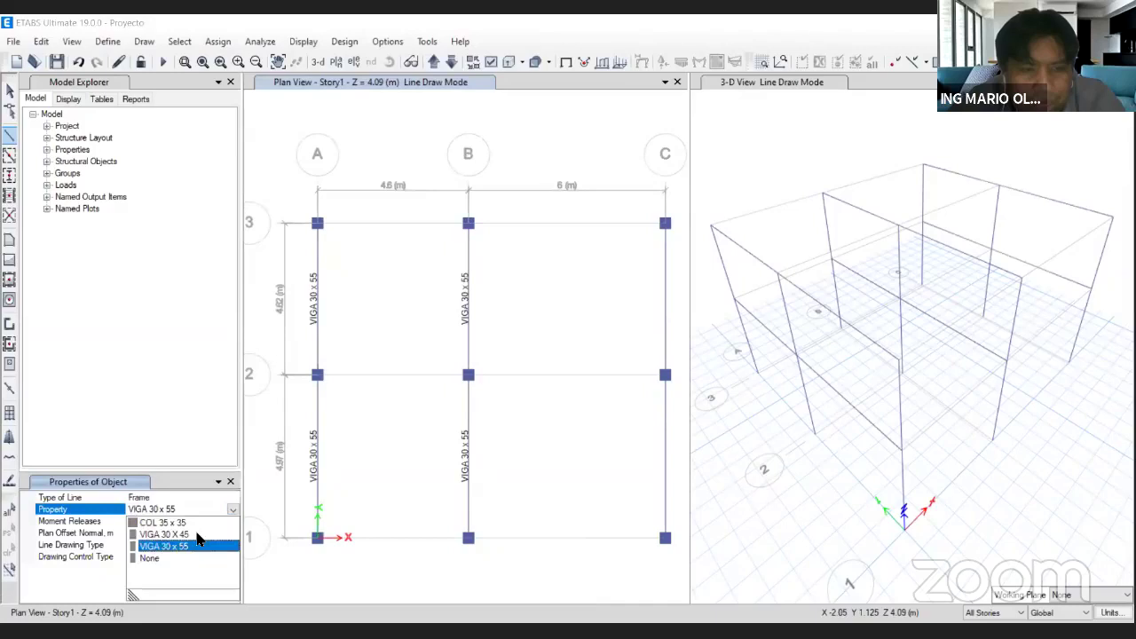
click(178, 536)
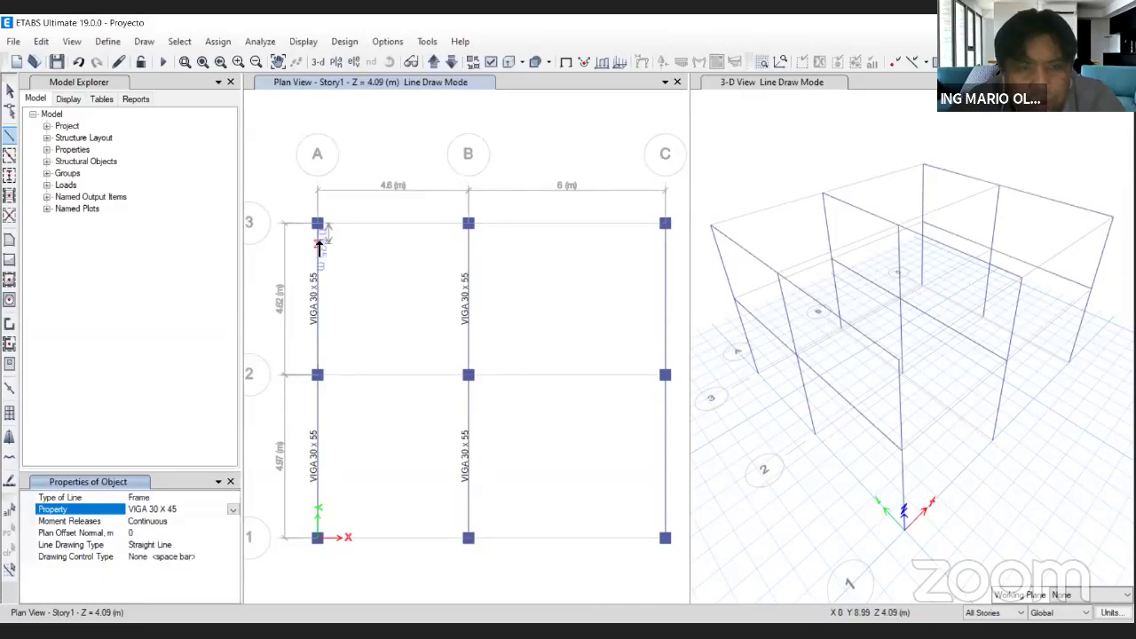
click(318, 223)
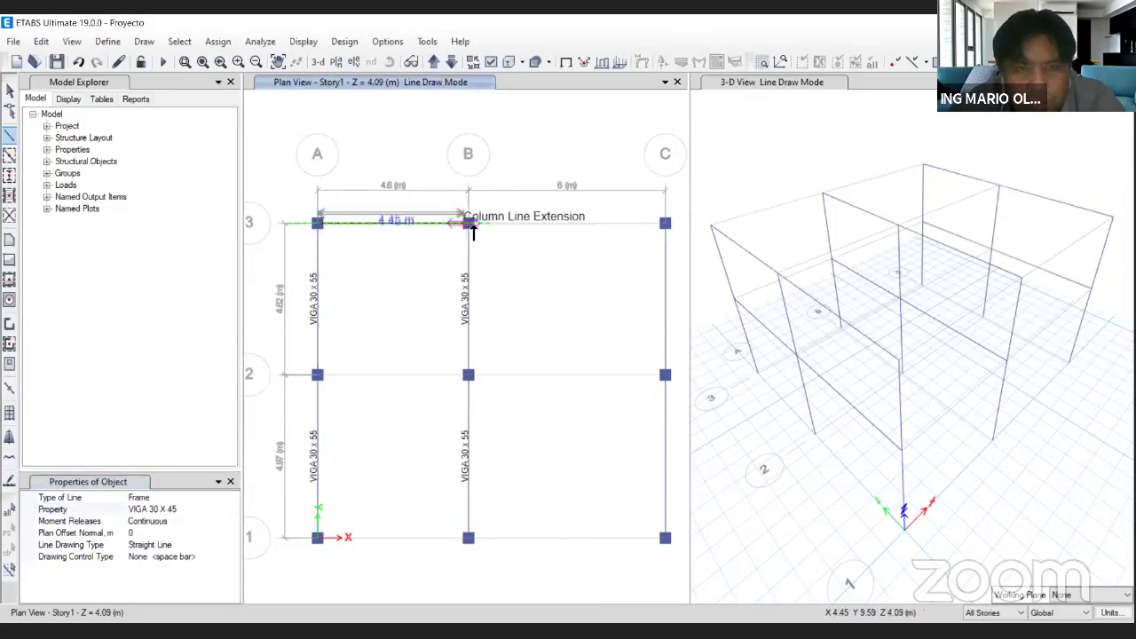
click(469, 223)
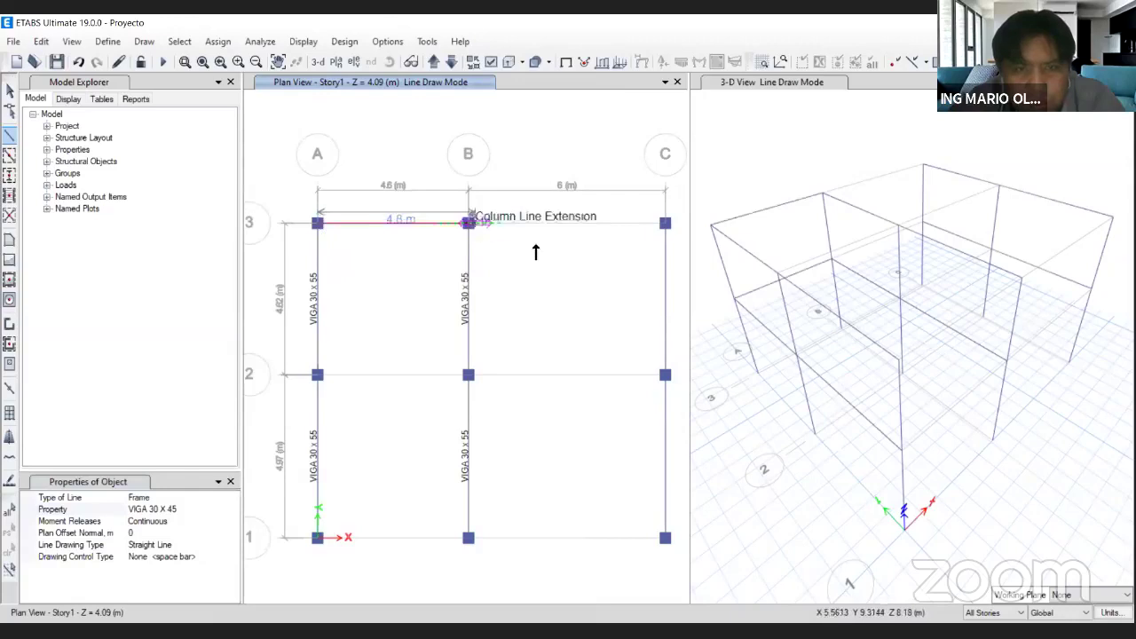
click(665, 223)
right_click(672, 249)
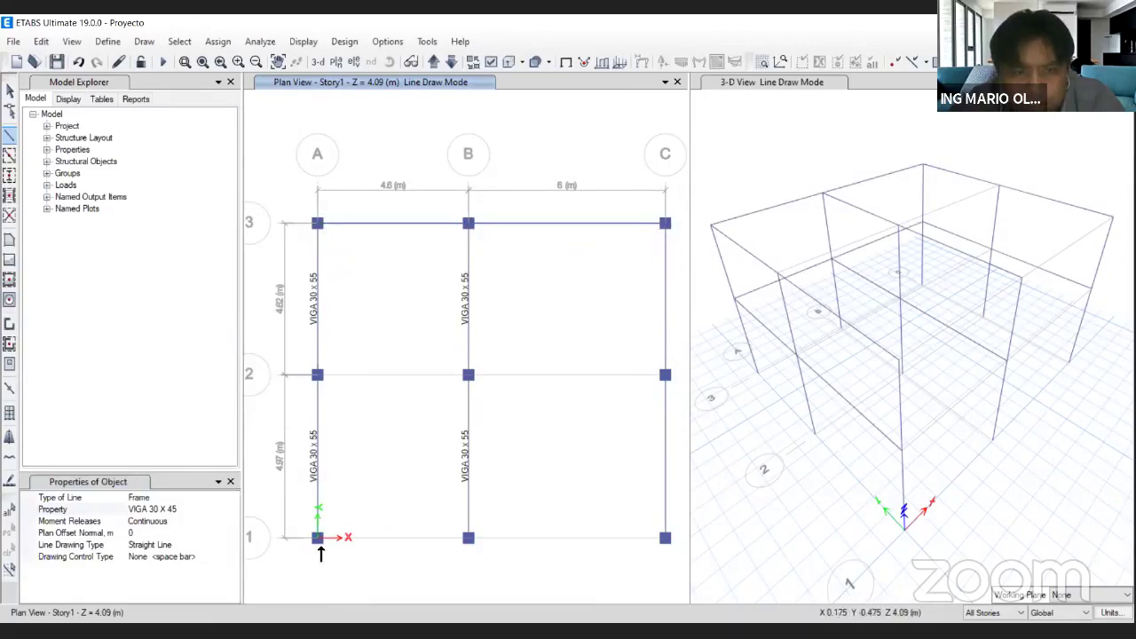
Draw VIGA 30 X 45 beams along grid lines 2 and 1, each running from grid A through B to grid C.
click(318, 374)
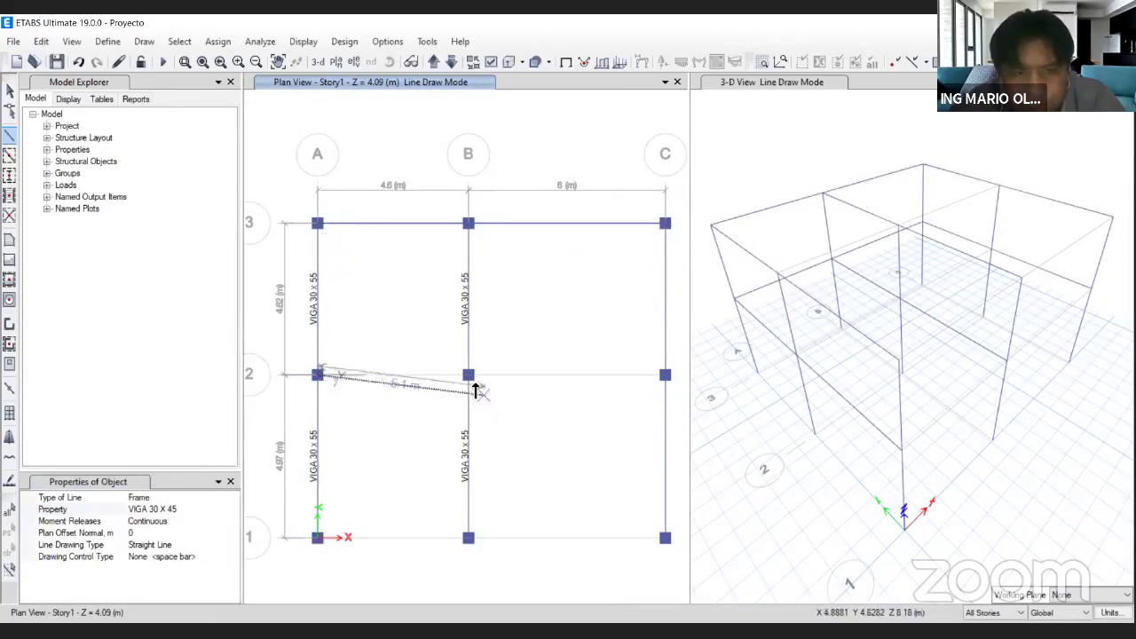
click(469, 375)
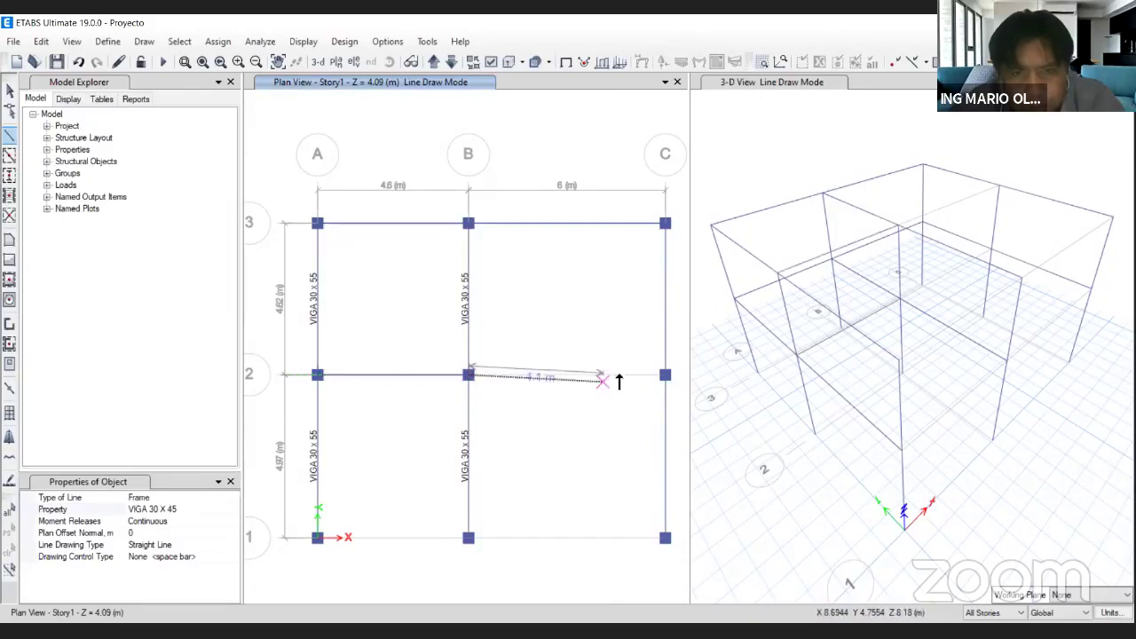
click(666, 375)
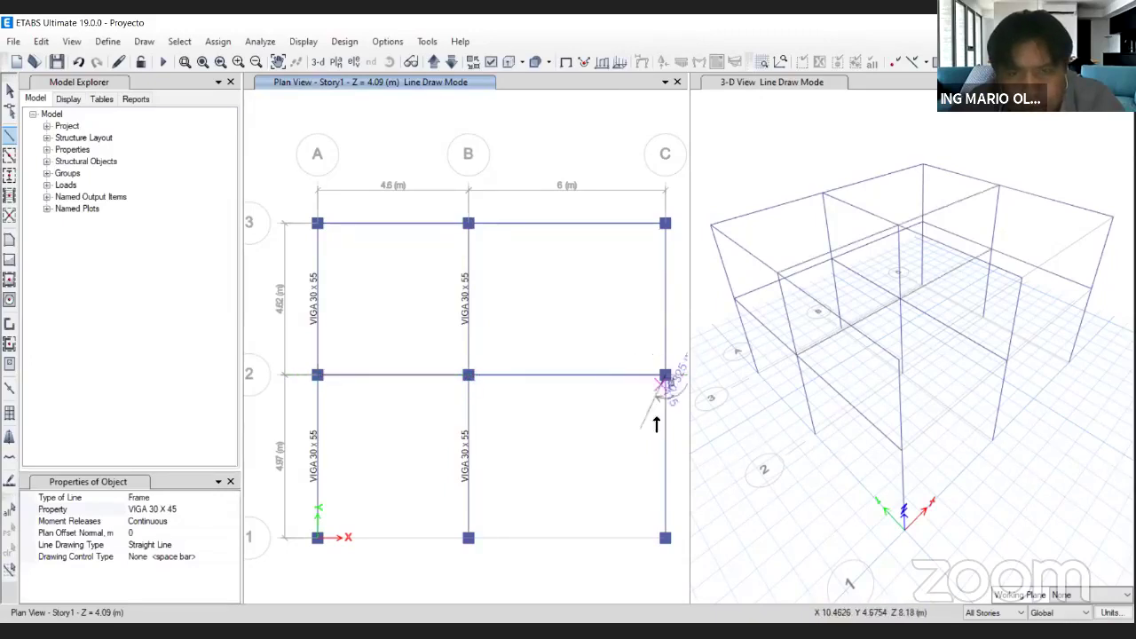
right_click(636, 465)
click(318, 539)
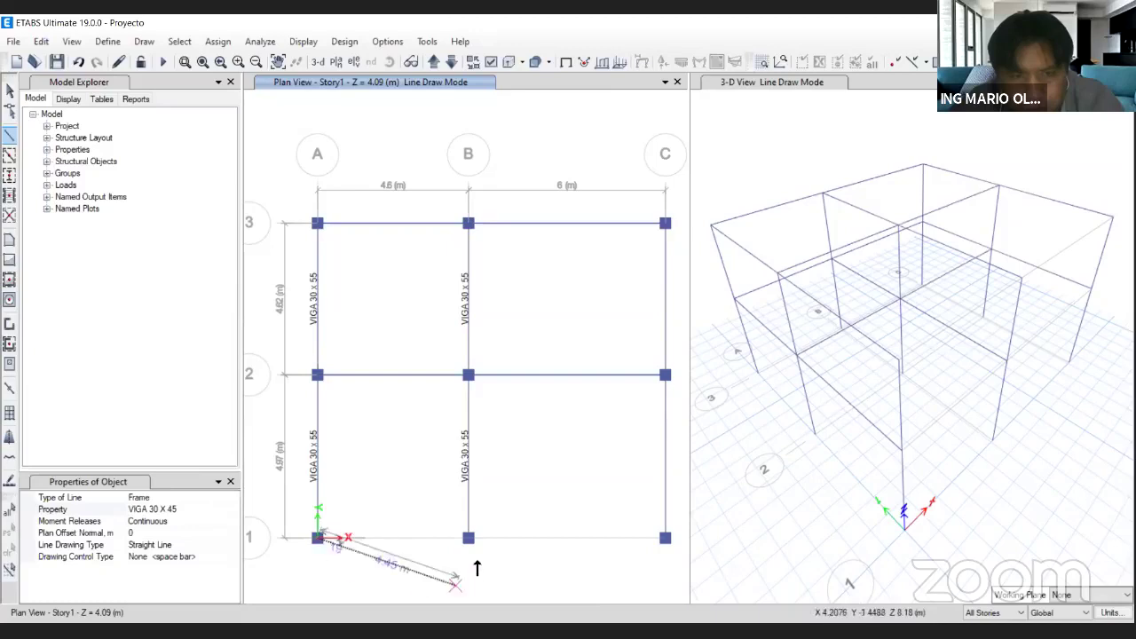
click(469, 539)
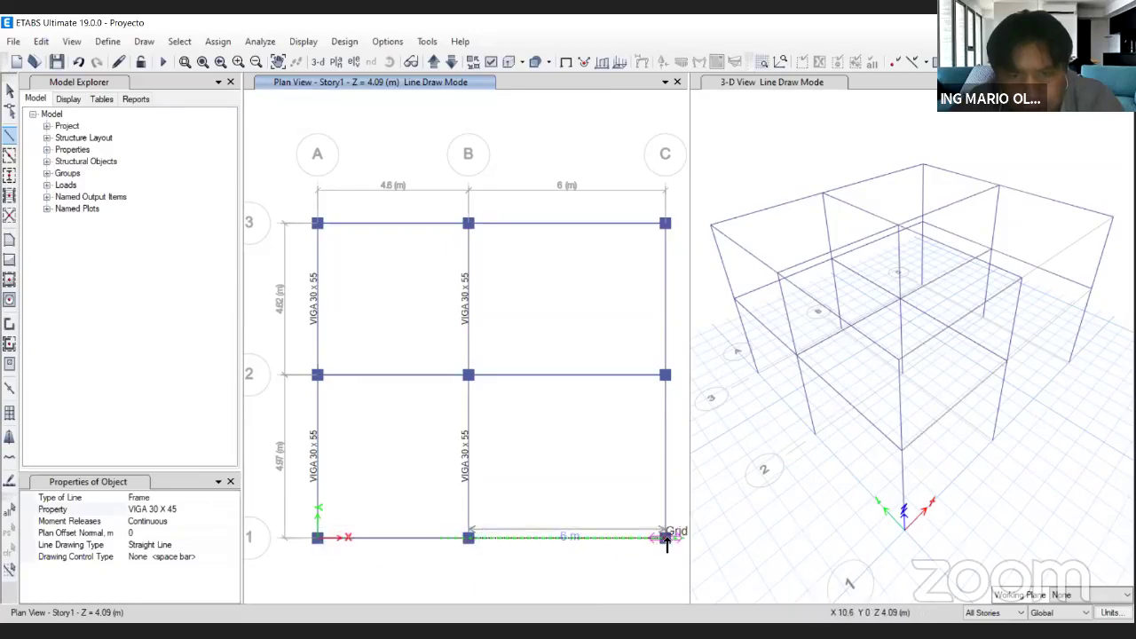
click(665, 538)
right_click(667, 563)
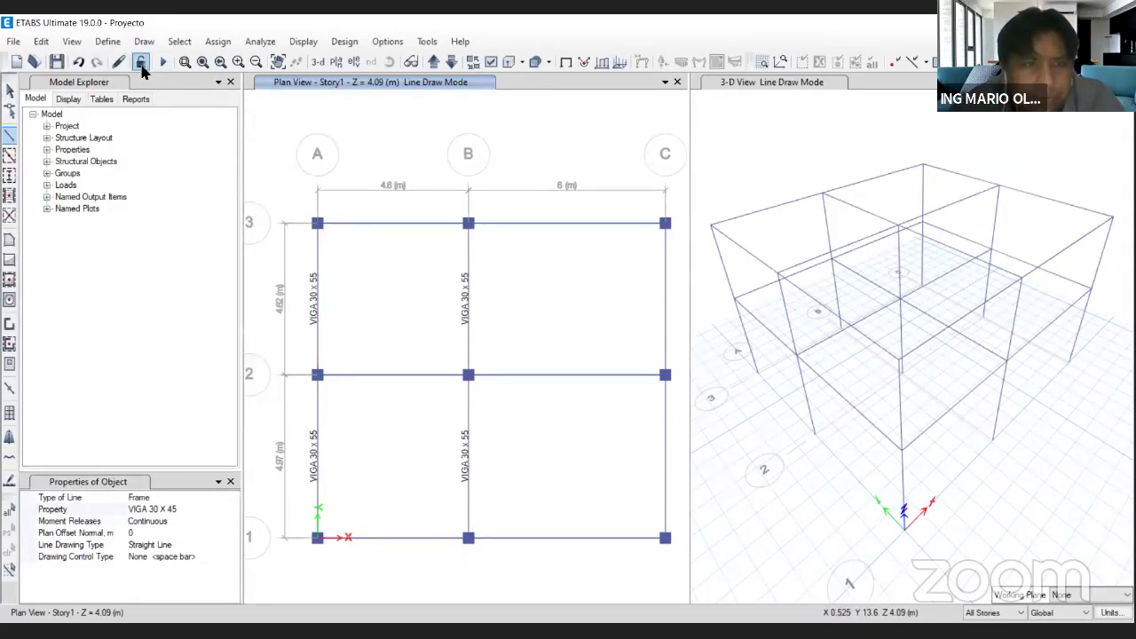
key(Escape)
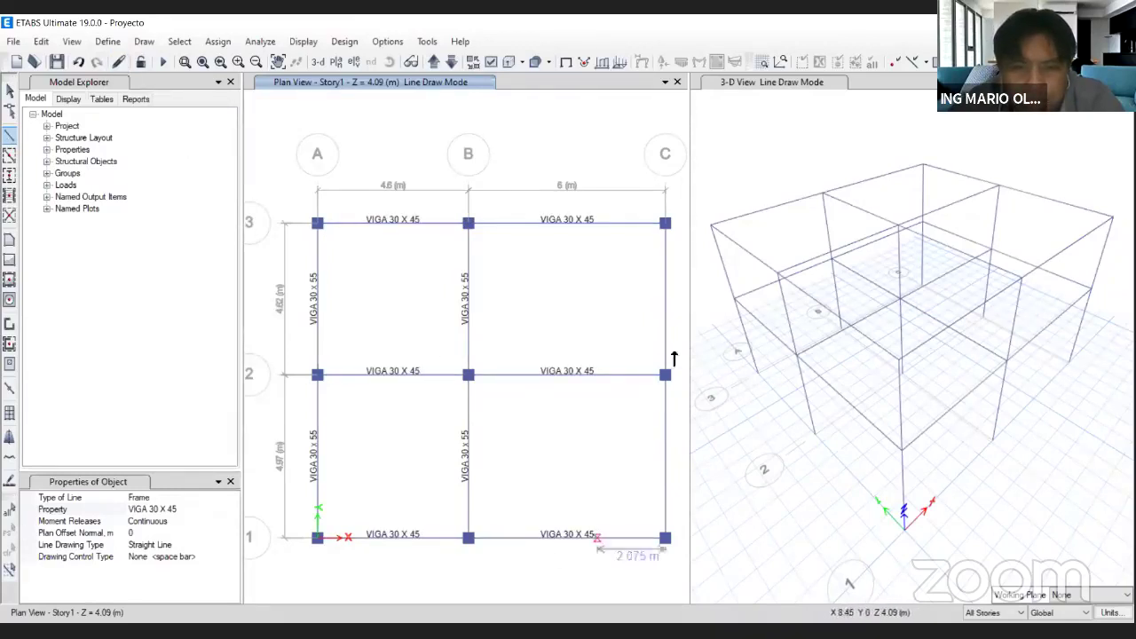
click(464, 565)
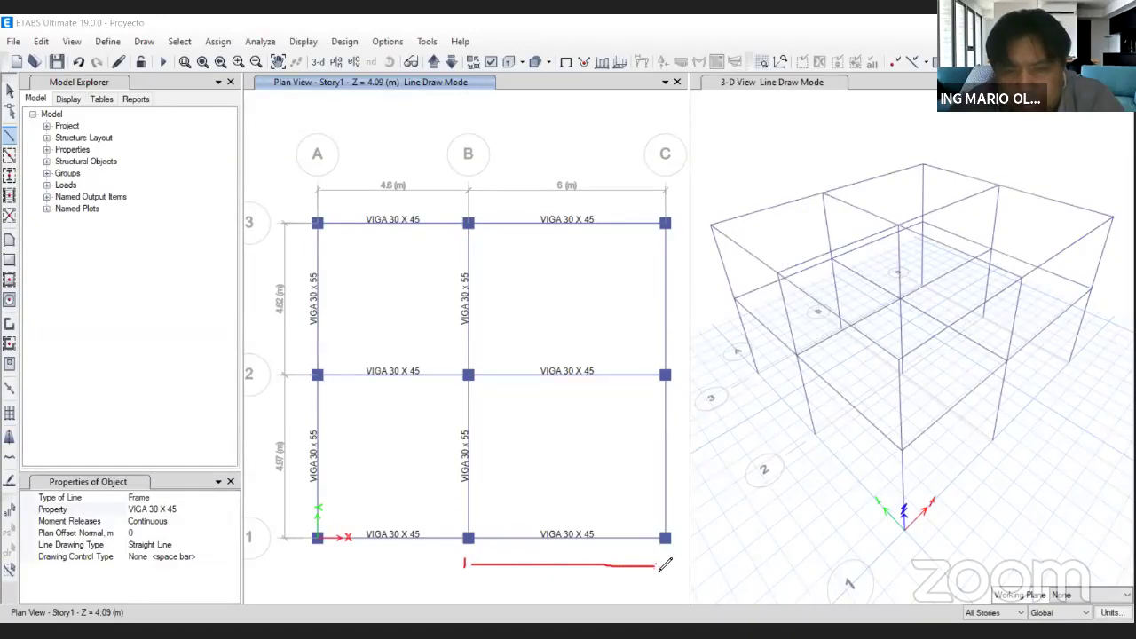
mouse_move(584, 519)
mouse_down()
mouse_move(529, 539)
mouse_move(597, 512)
mouse_up()
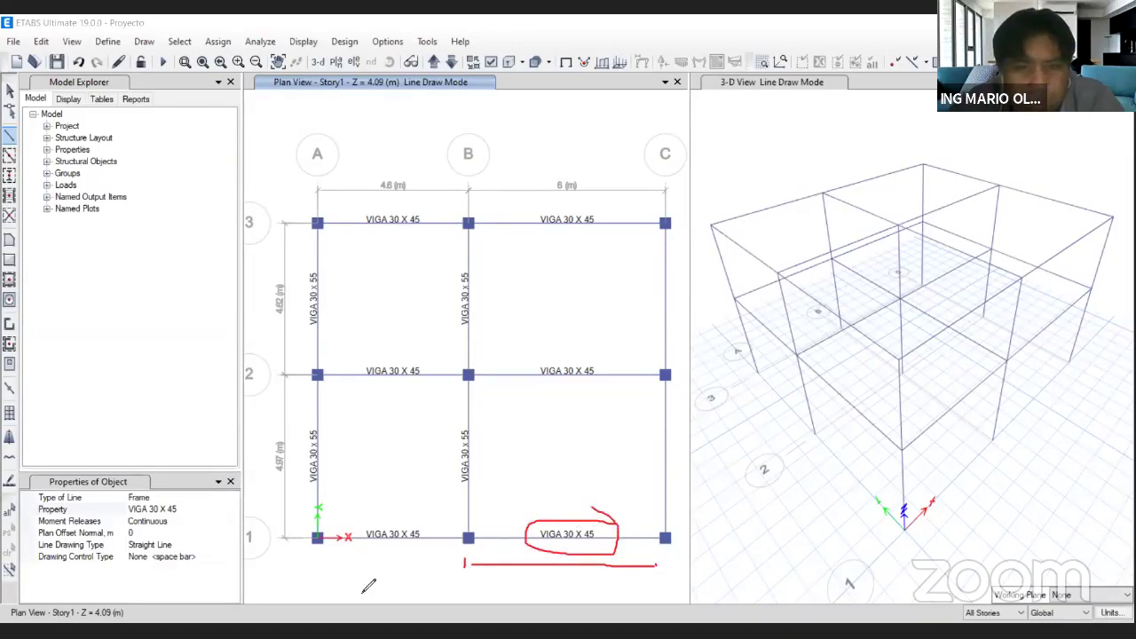
mouse_move(547, 410)
mouse_down()
mouse_move(572, 431)
mouse_move(530, 439)
mouse_up()
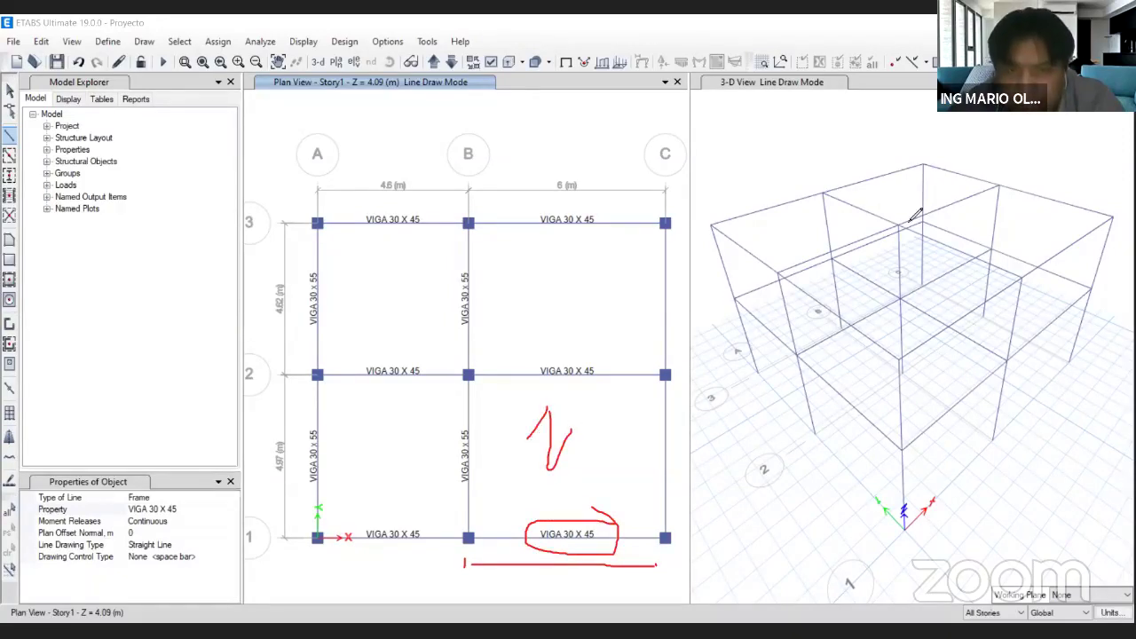
click(958, 180)
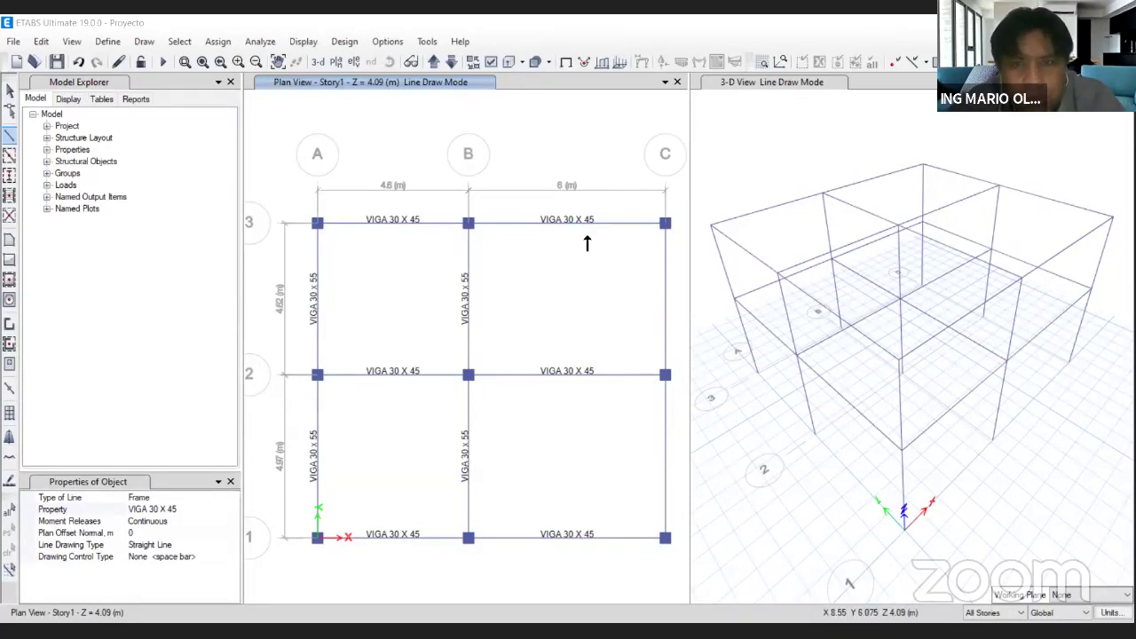
Leave line drawing and open the LOSA ALIGERADA 20 CM slab section definition to review its type and dimensions.
key(Escape)
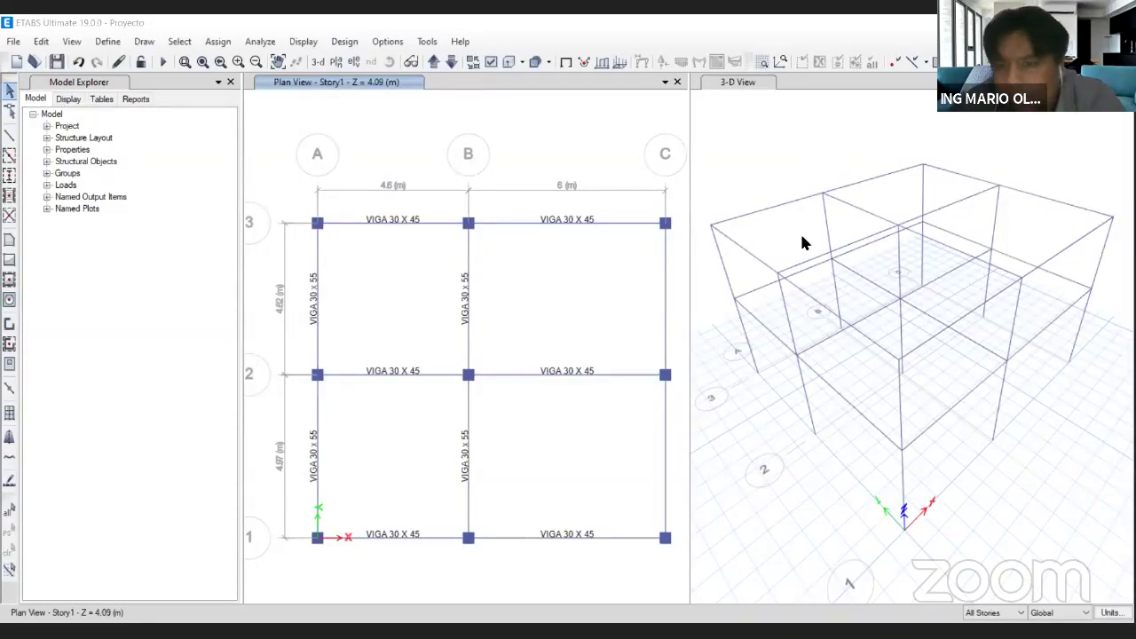
click(108, 41)
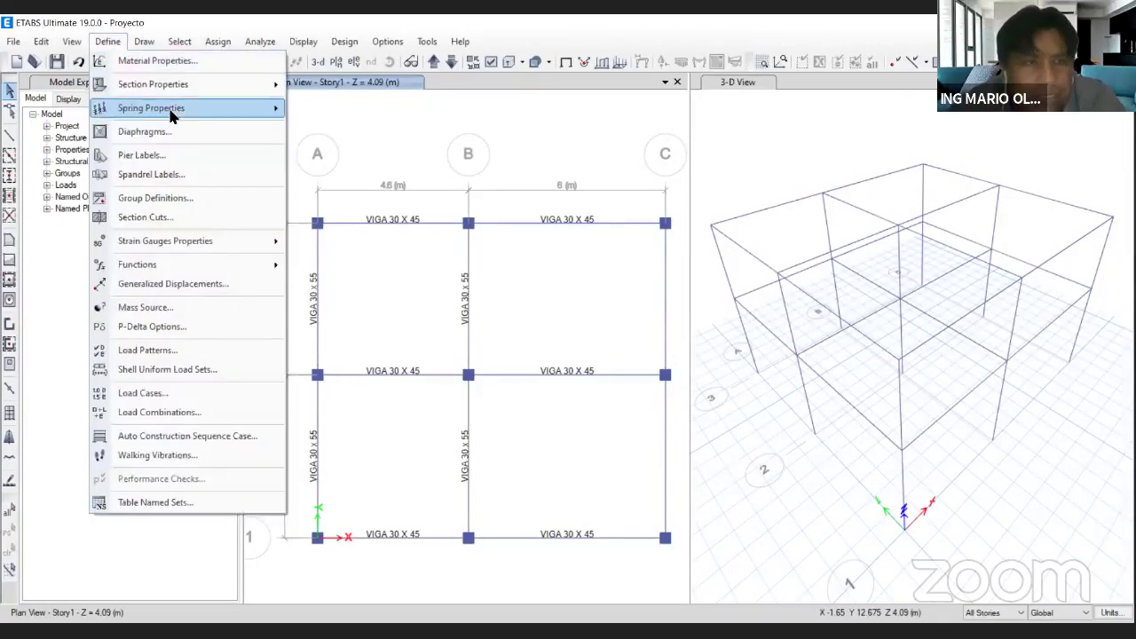
mouse_move(173, 89)
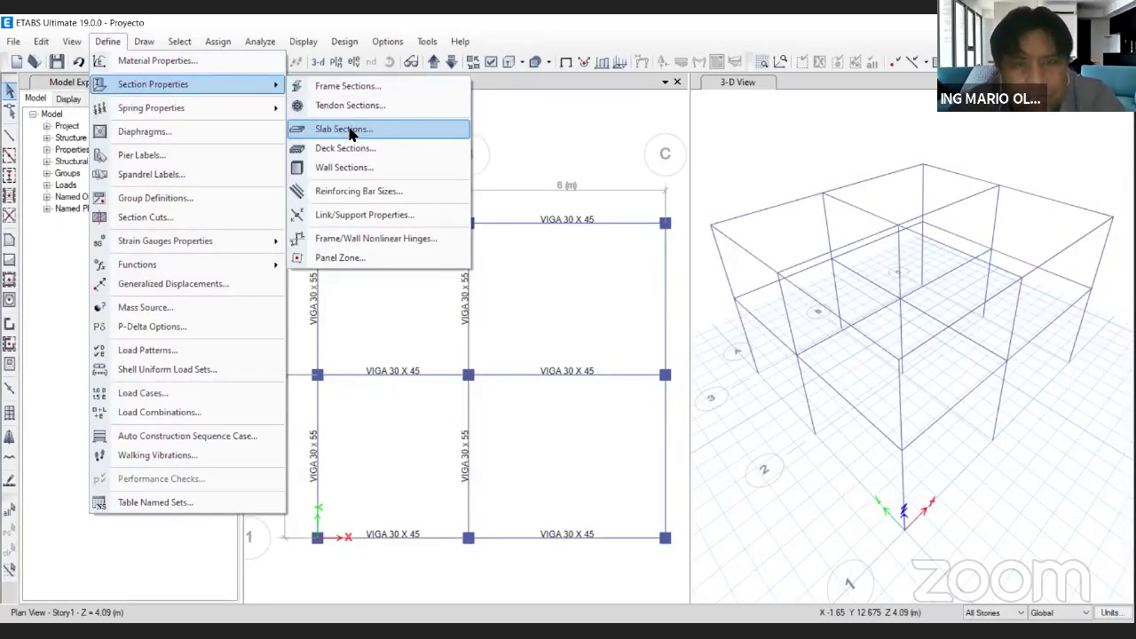
click(347, 130)
click(657, 314)
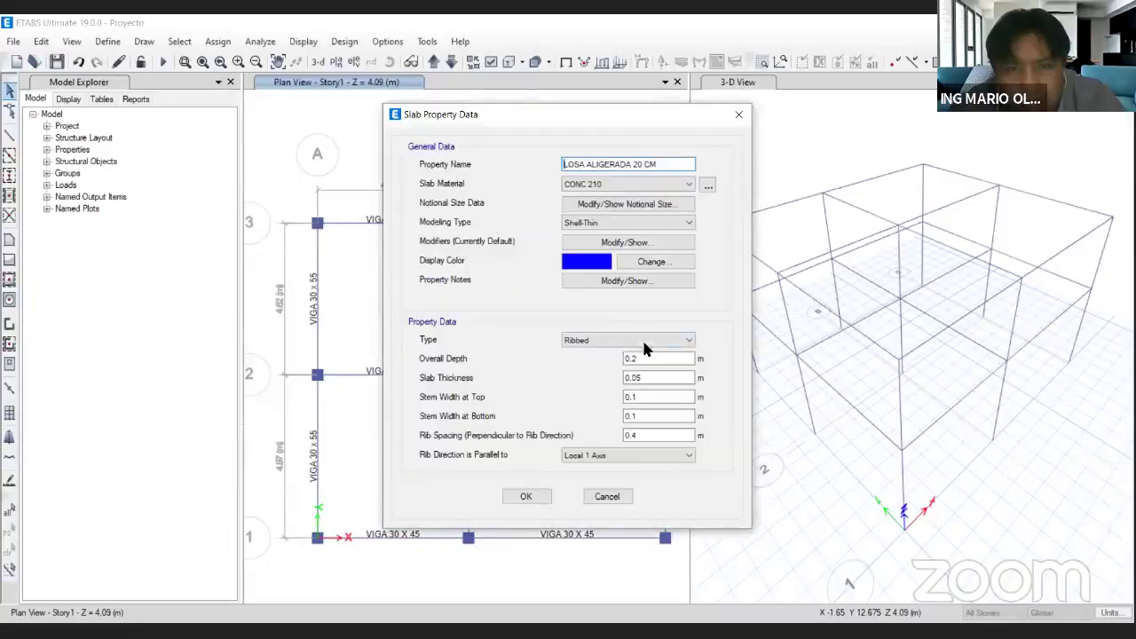
mouse_move(440, 342)
mouse_down()
mouse_move(545, 343)
mouse_move(635, 363)
mouse_move(715, 325)
mouse_move(545, 320)
mouse_up()
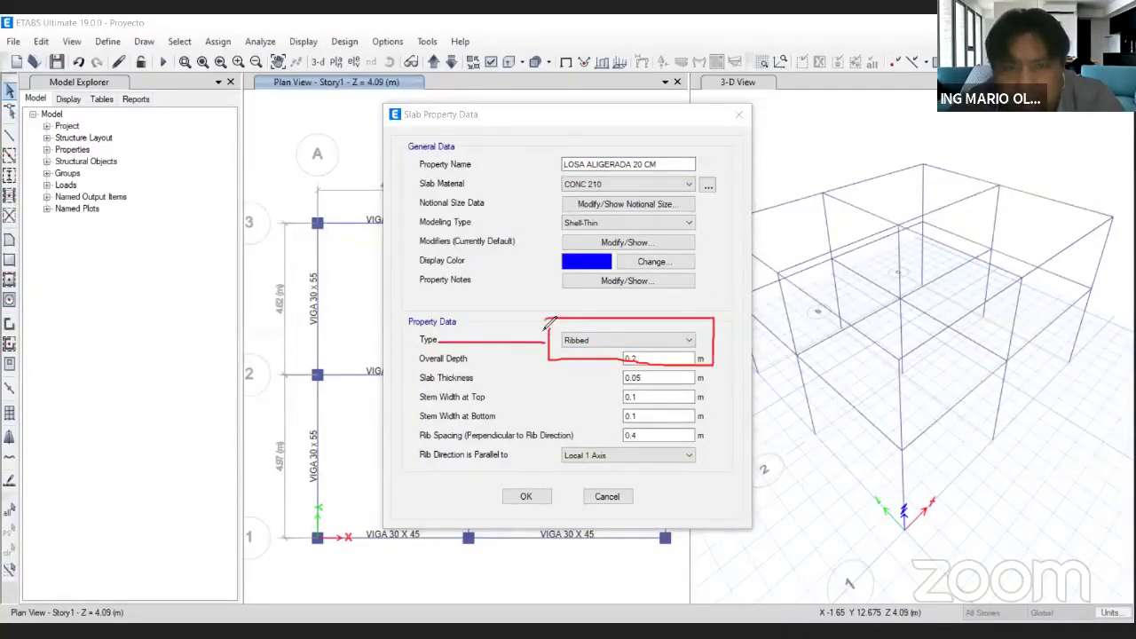
mouse_move(783, 433)
mouse_down()
mouse_move(790, 533)
mouse_move(830, 532)
mouse_move(824, 475)
mouse_move(914, 513)
mouse_move(957, 492)
mouse_move(955, 470)
mouse_up()
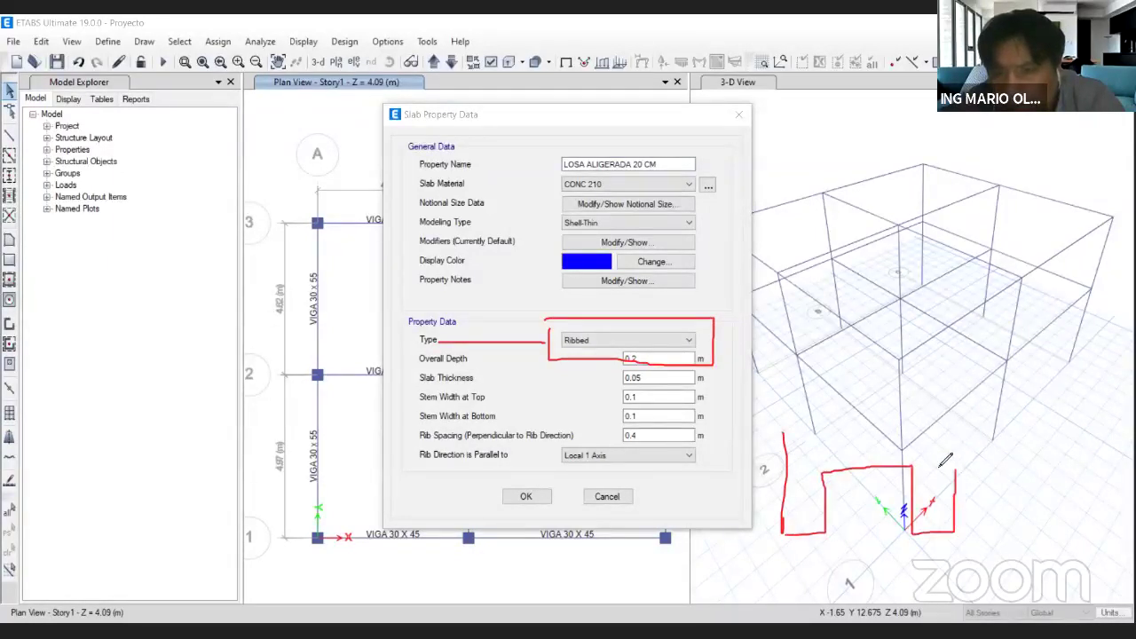
drag(801, 435, 1053, 435)
mouse_move(953, 472)
mouse_down()
mouse_move(1098, 531)
mouse_move(1092, 472)
mouse_move(1131, 471)
mouse_up()
drag(1053, 435, 1128, 430)
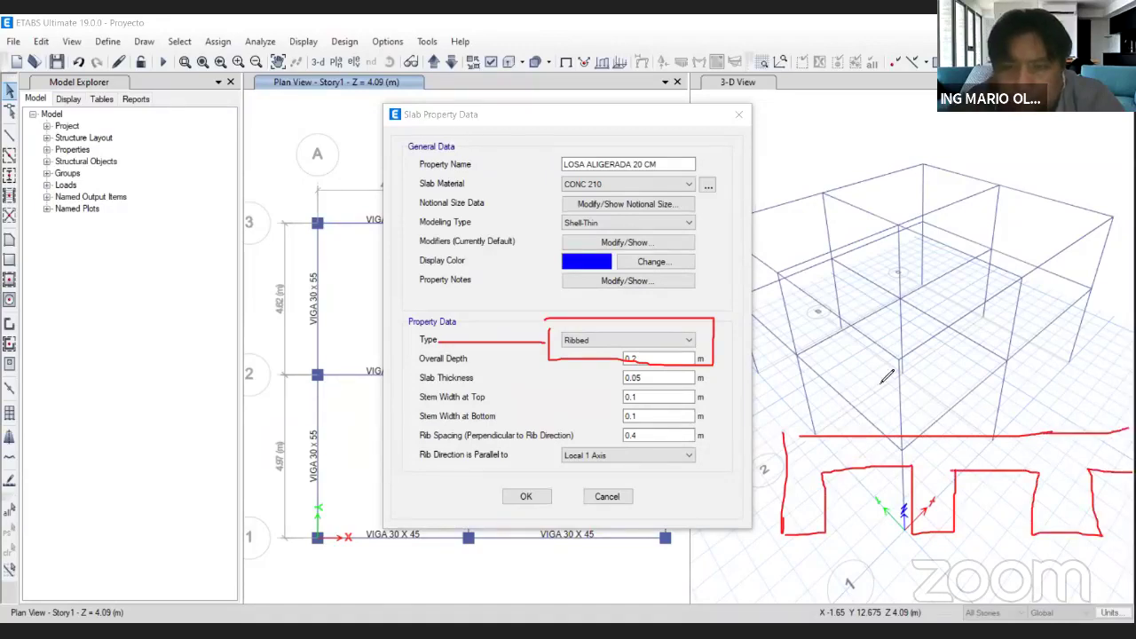
mouse_move(817, 333)
mouse_down()
mouse_move(906, 343)
mouse_move(916, 403)
mouse_up()
mouse_move(901, 395)
mouse_down()
mouse_move(919, 414)
mouse_move(925, 401)
mouse_up()
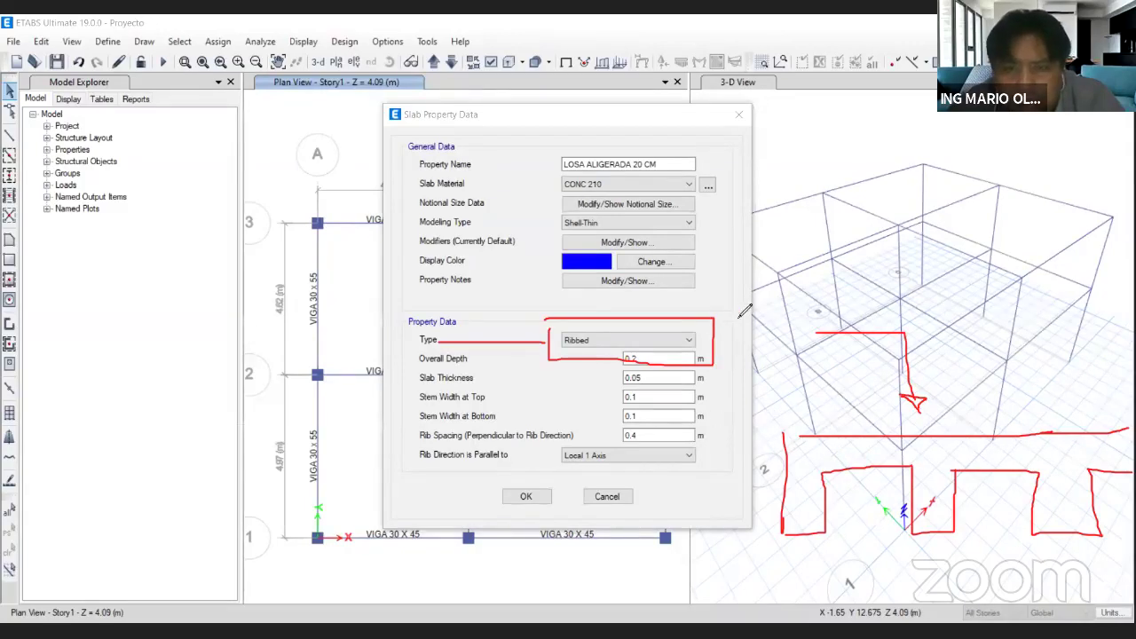
mouse_move(744, 309)
mouse_down()
mouse_move(648, 300)
mouse_move(385, 457)
mouse_move(754, 472)
mouse_move(733, 313)
mouse_up()
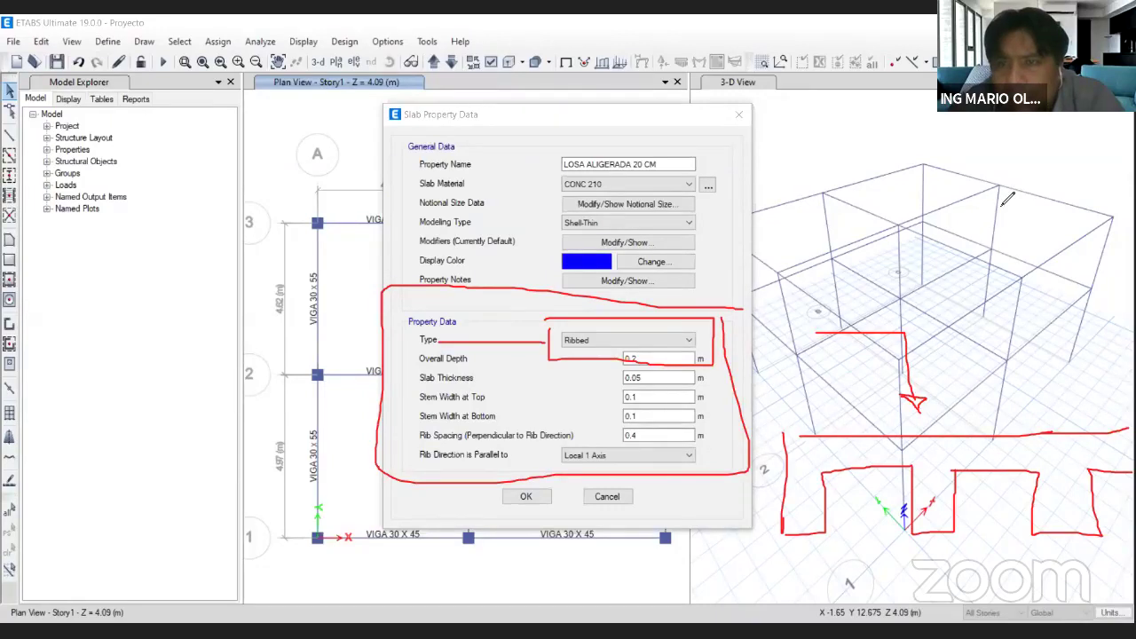
key(Escape)
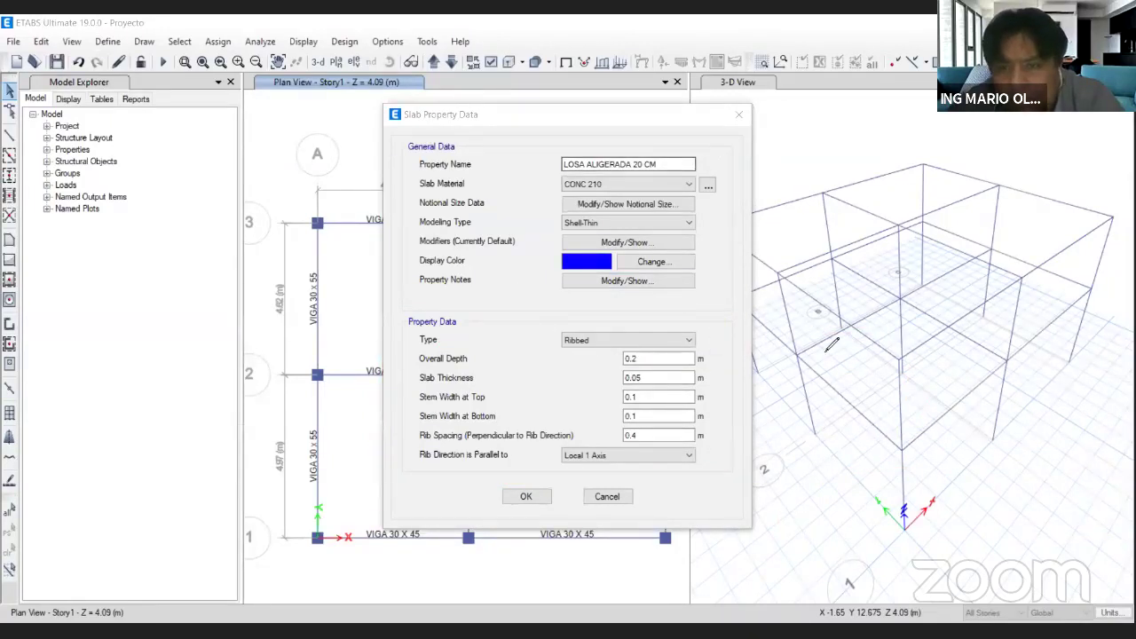
mouse_move(816, 351)
mouse_down()
mouse_move(960, 325)
mouse_move(1071, 413)
mouse_move(850, 410)
mouse_move(853, 331)
mouse_move(824, 407)
mouse_up()
drag(914, 342, 861, 404)
mouse_move(973, 339)
mouse_down()
mouse_move(922, 406)
mouse_move(1003, 340)
mouse_up()
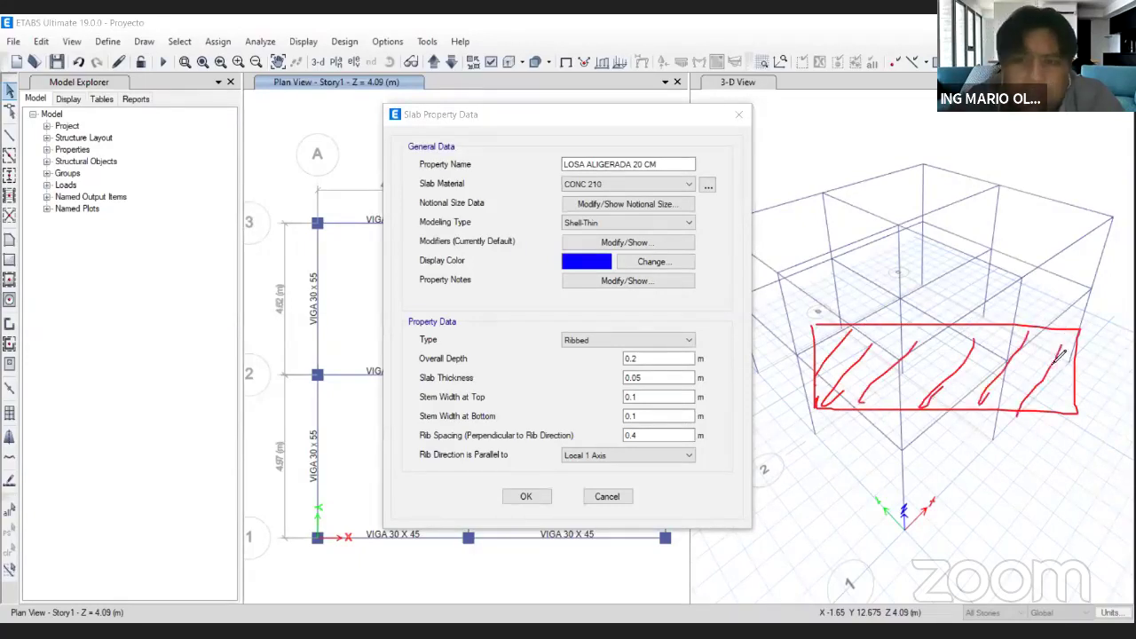
drag(1019, 412, 1048, 345)
drag(1035, 391, 1069, 351)
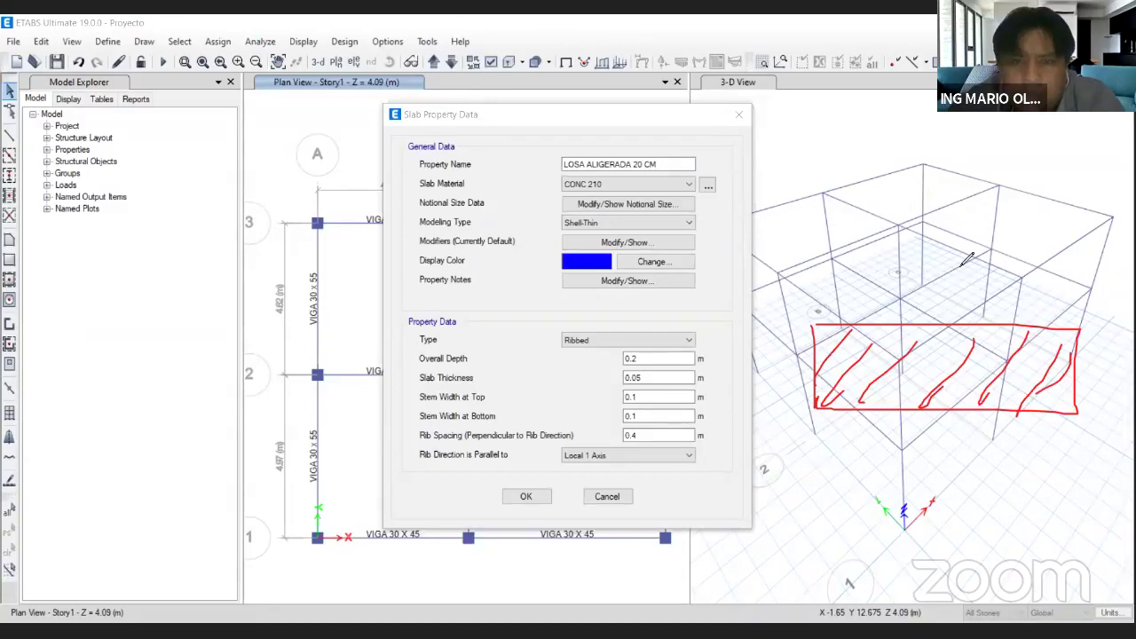
Close the slab property data and the slab sections list, keeping the existing definition.
click(526, 497)
click(651, 367)
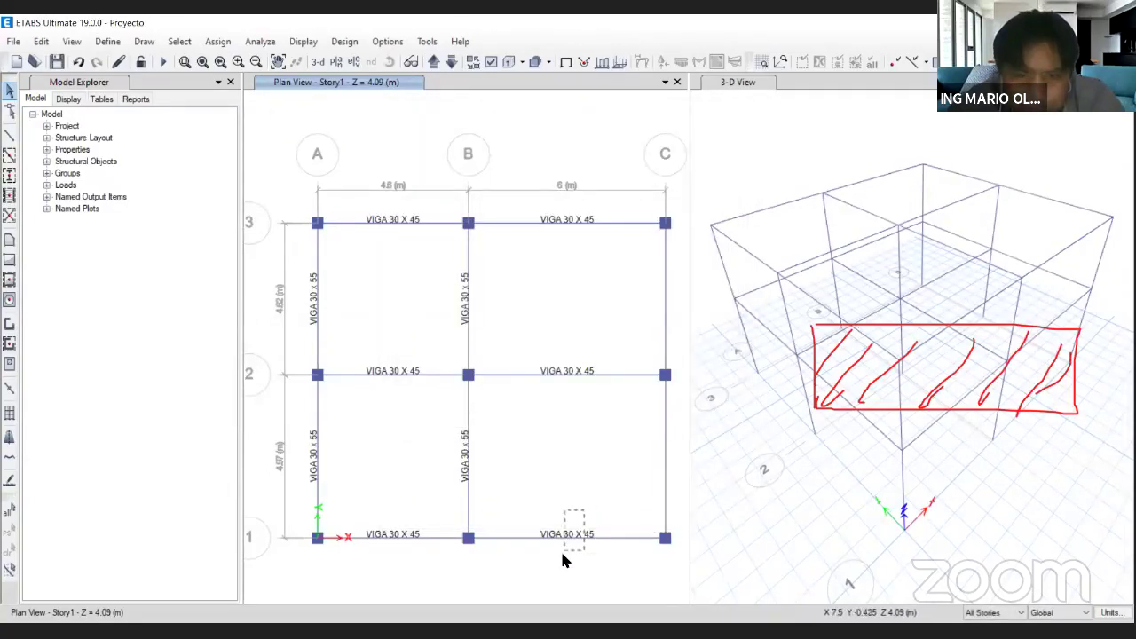
Assign the VIGA 30 x 55 section to all beams along grid lines 1, 2 and 3 on all stories.
click(559, 543)
click(377, 543)
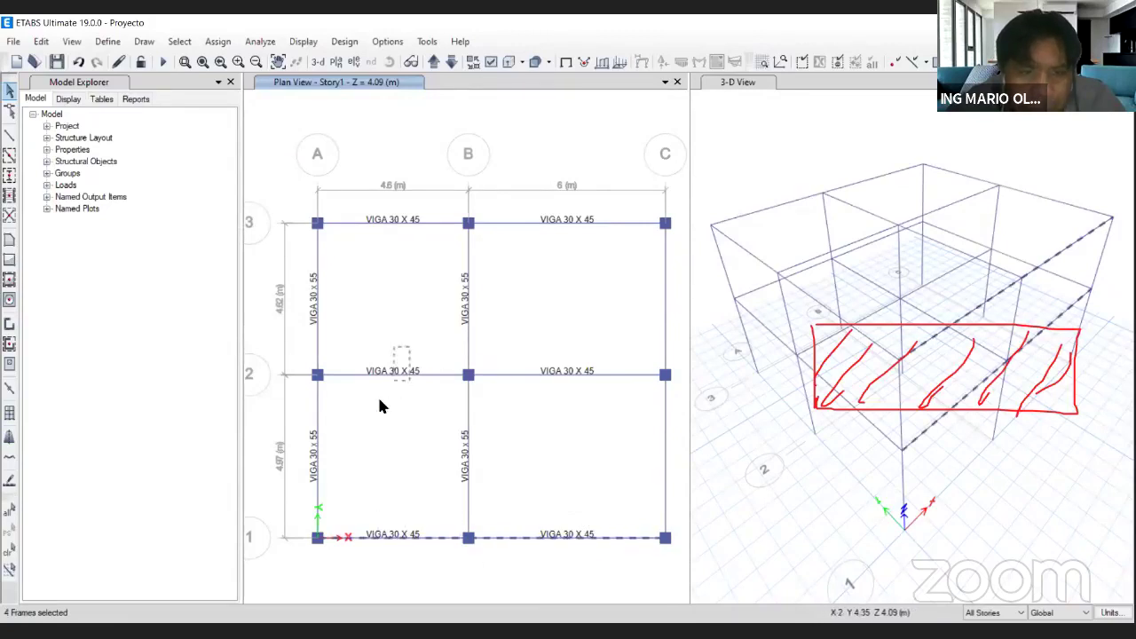
drag(380, 400, 376, 407)
drag(611, 342, 580, 428)
drag(594, 207, 569, 252)
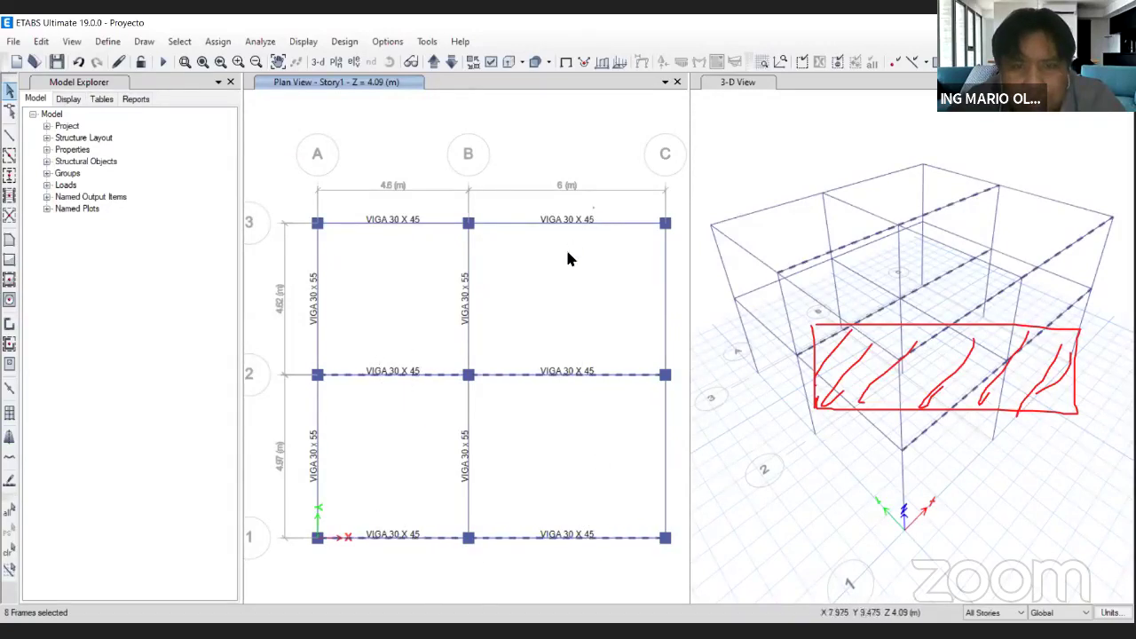
click(568, 223)
click(421, 221)
click(218, 41)
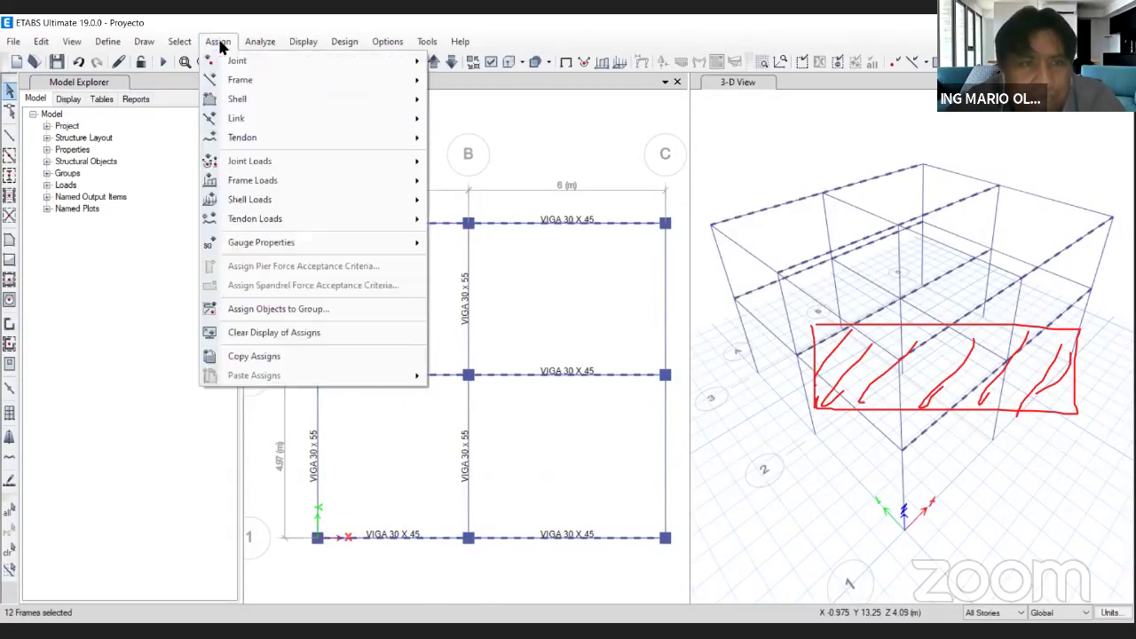
mouse_move(240, 80)
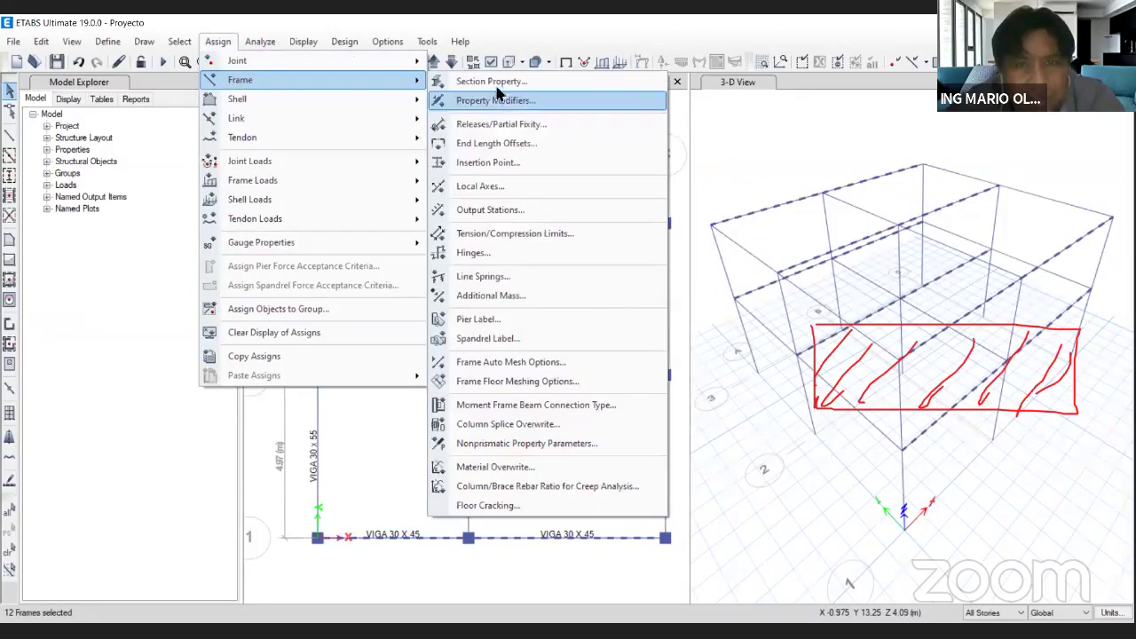
click(495, 80)
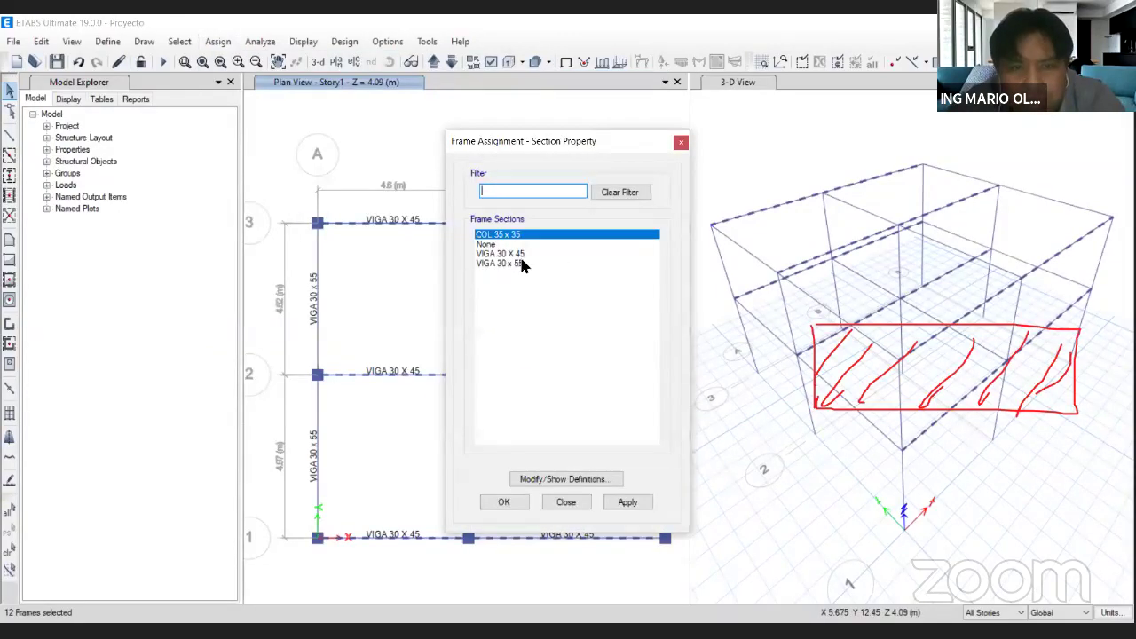
click(520, 263)
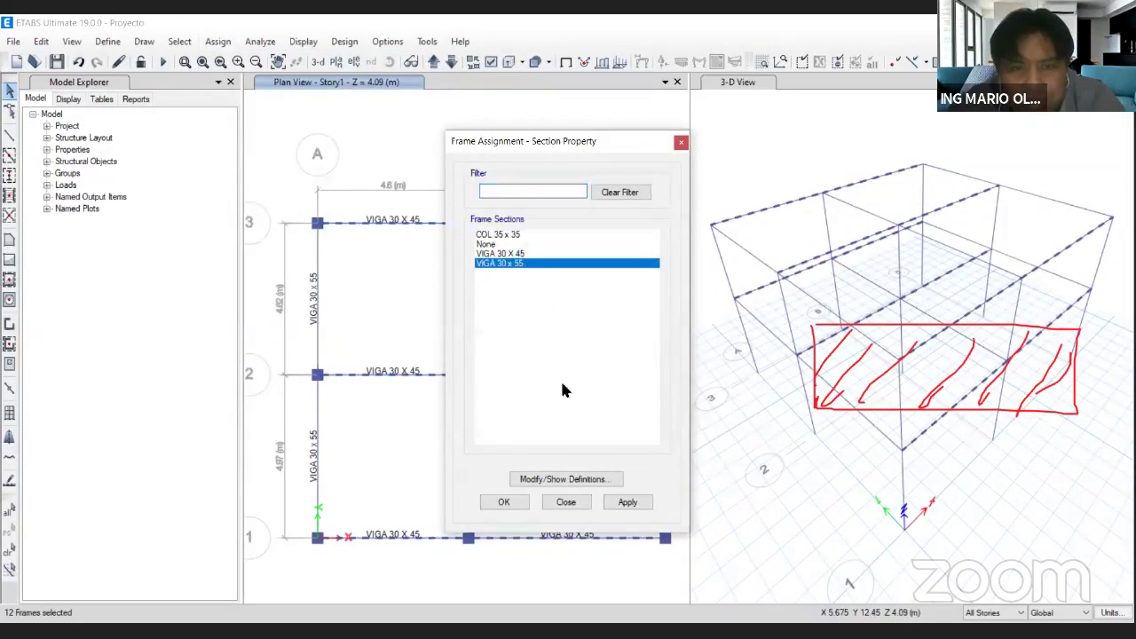
click(620, 506)
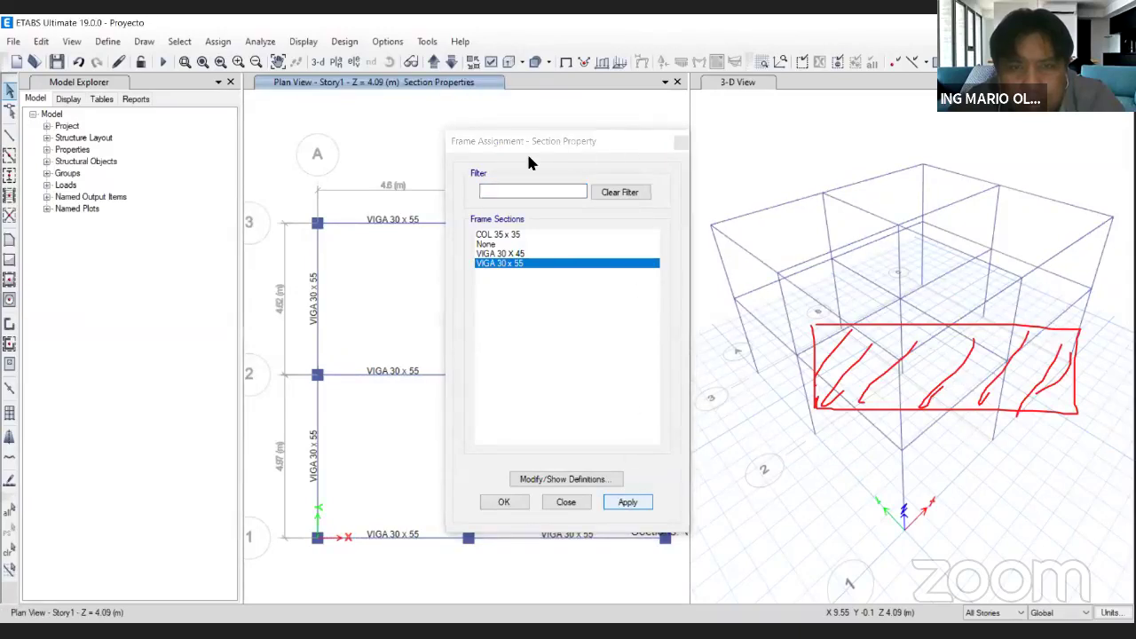
drag(527, 142, 173, 134)
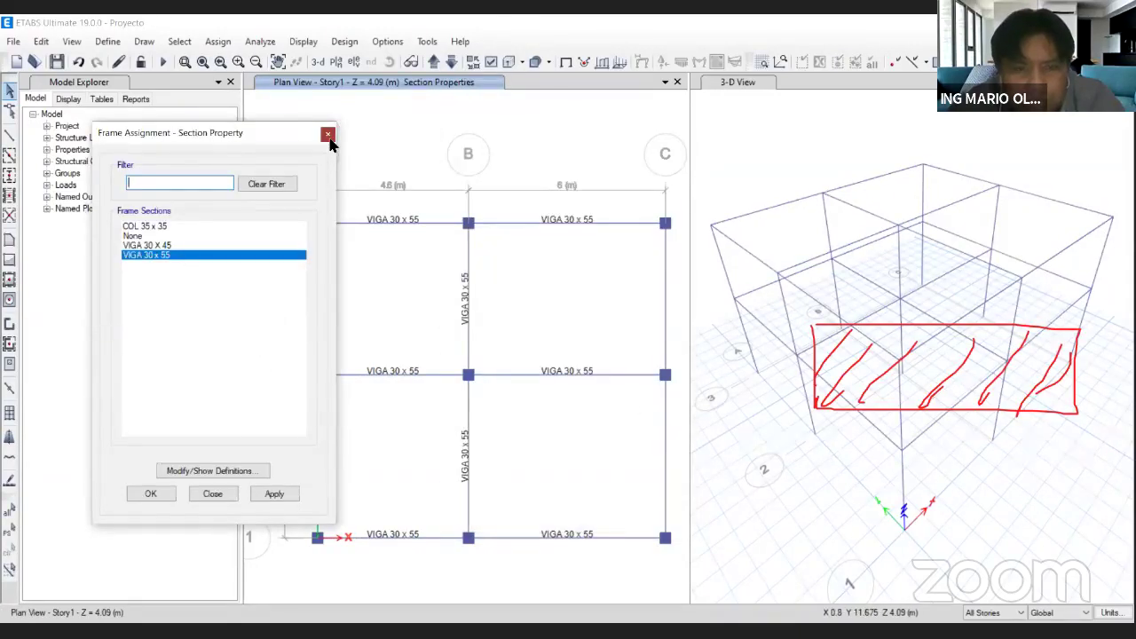
click(328, 134)
Assign the VIGA 30 X 45 section to all beams along grid lines A, B and C on all stories.
click(668, 426)
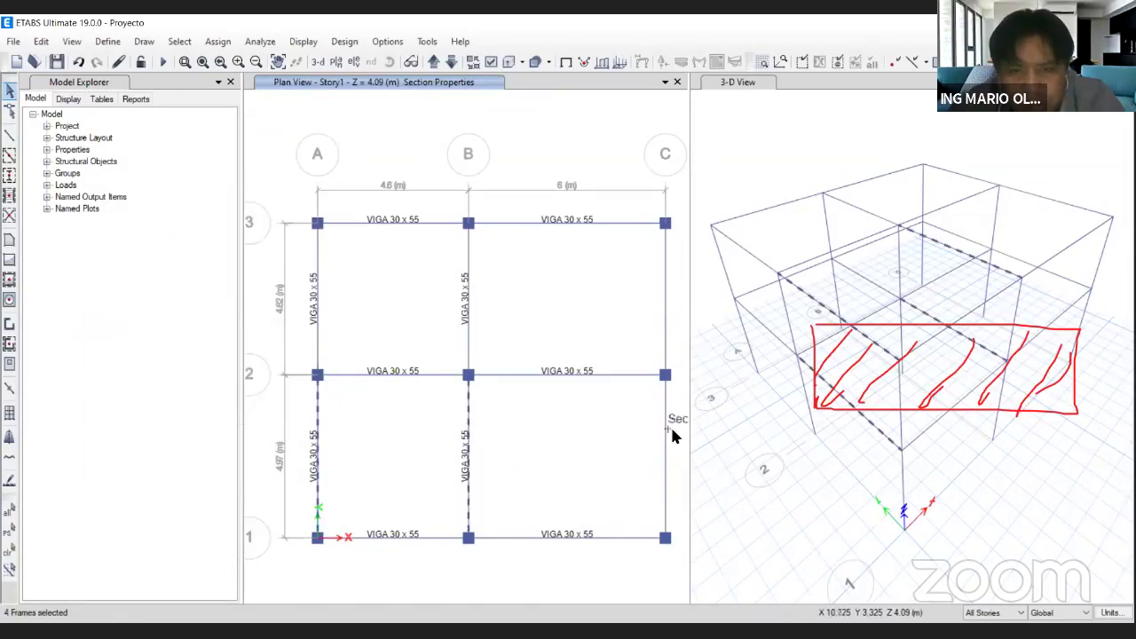
click(659, 303)
click(468, 303)
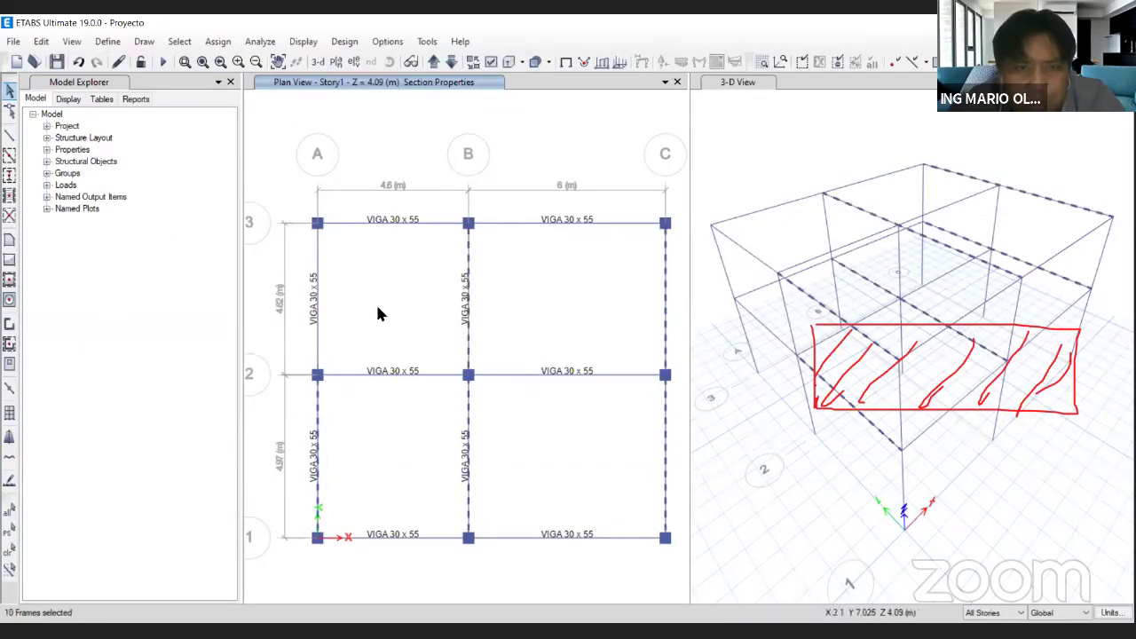
click(316, 304)
click(218, 41)
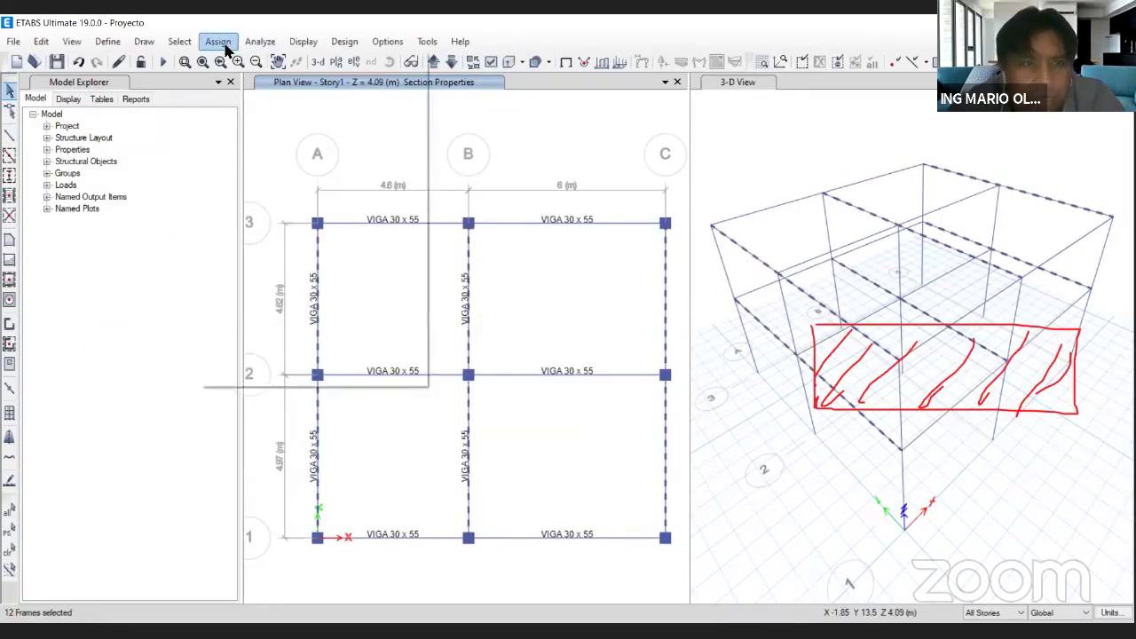
mouse_move(242, 84)
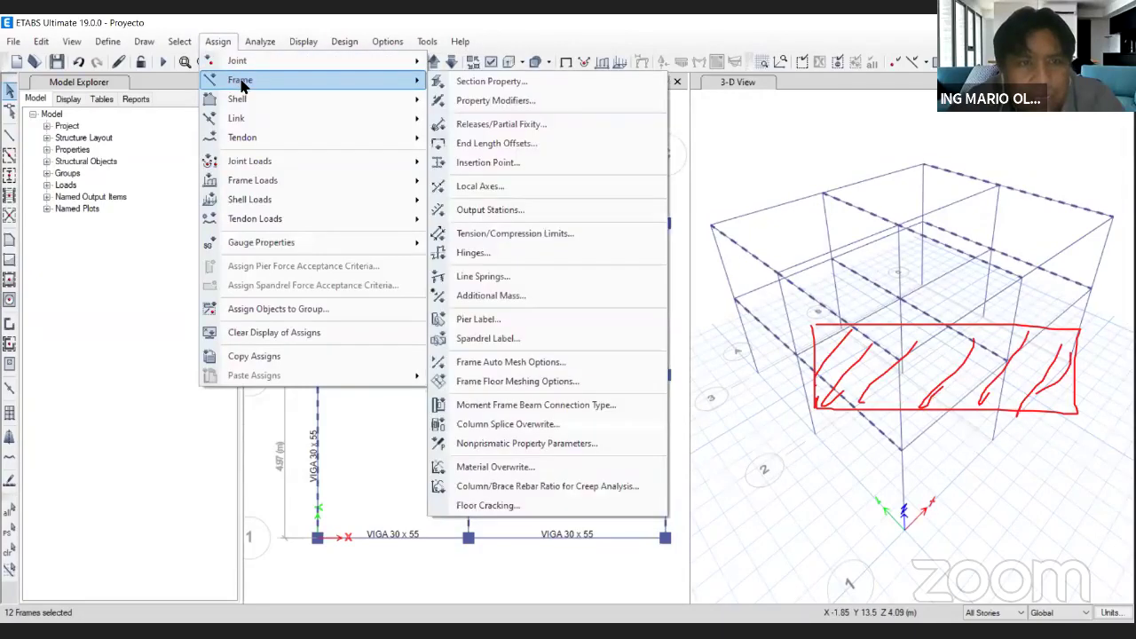
click(512, 84)
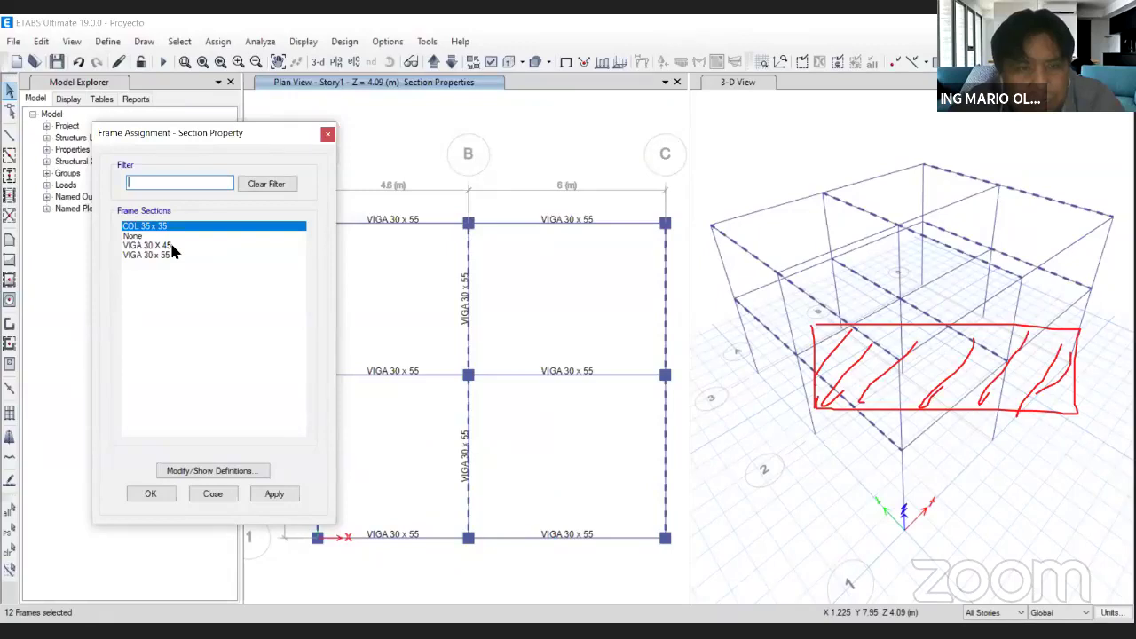
click(172, 245)
click(150, 494)
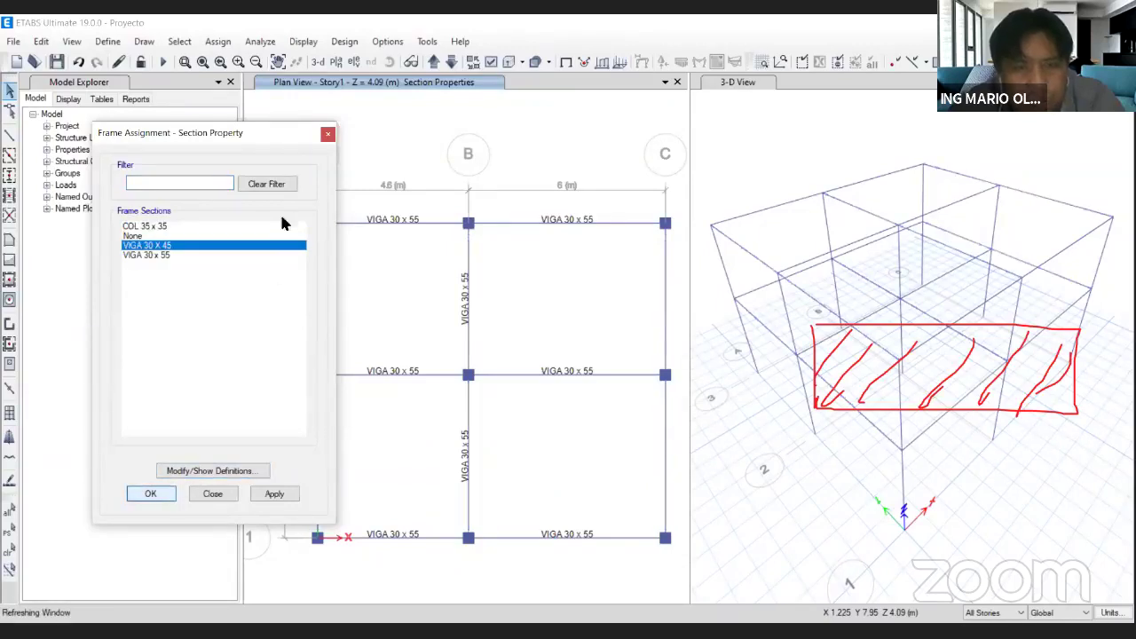
click(326, 135)
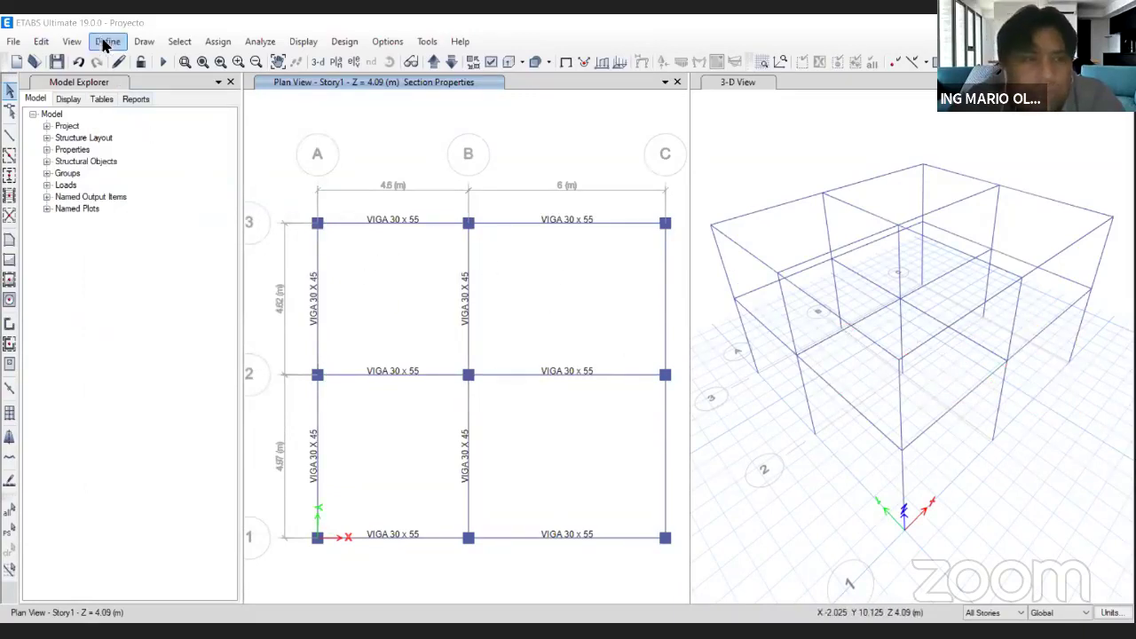
Draw rectangular LOSA ALIGERADA 20 CM slabs in the A-B and B-C bays between grid lines 2 and 3.
click(9, 254)
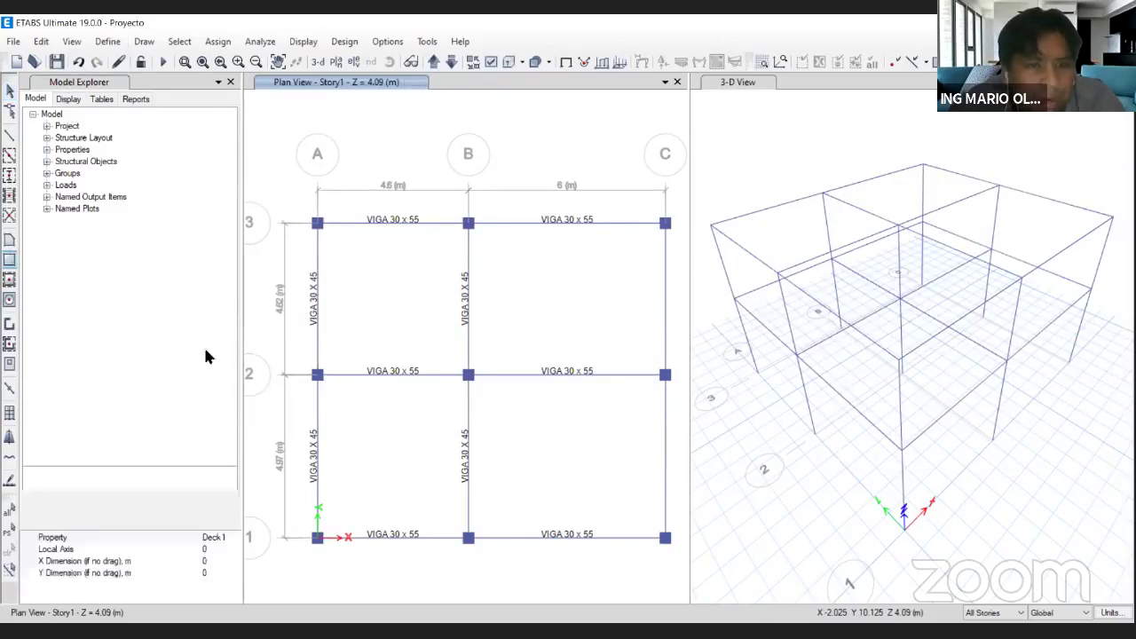
click(226, 498)
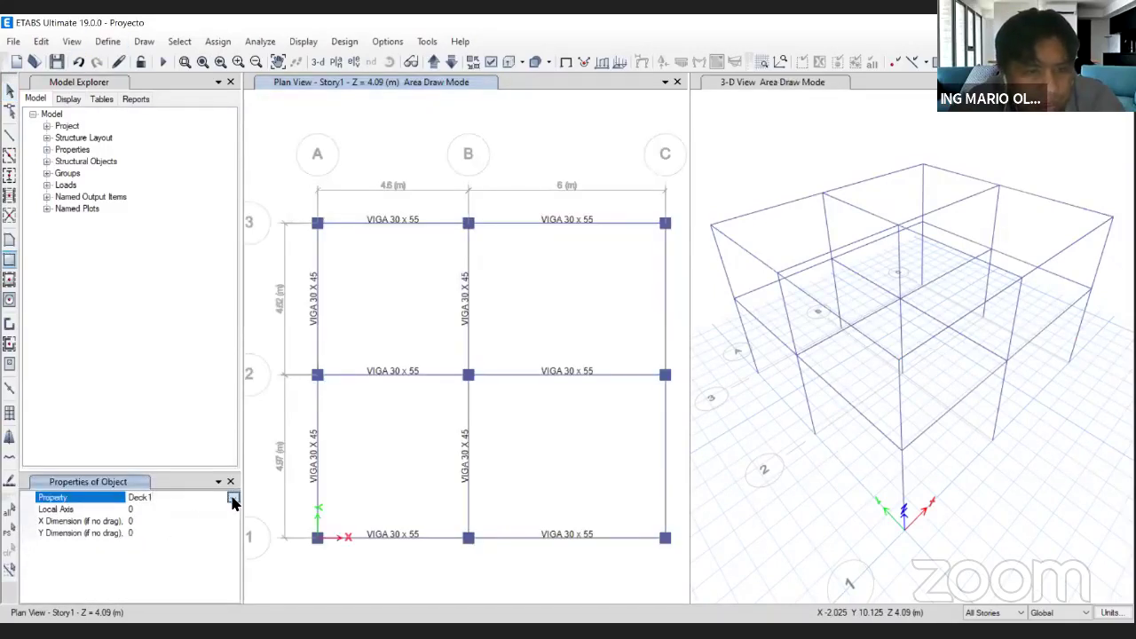
click(233, 498)
click(213, 520)
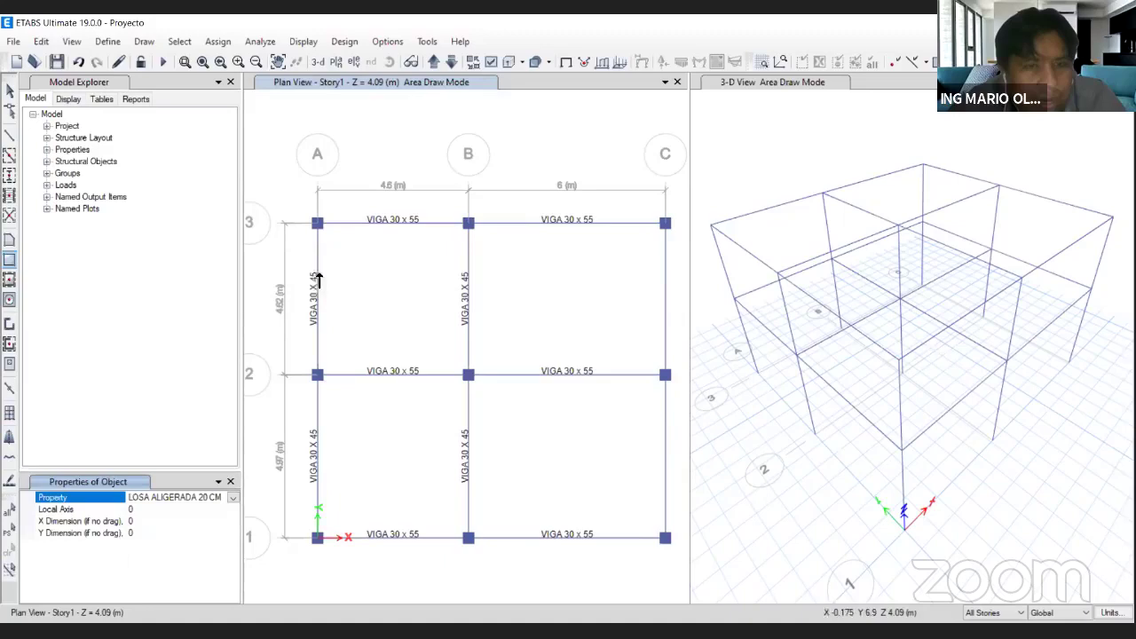
click(317, 223)
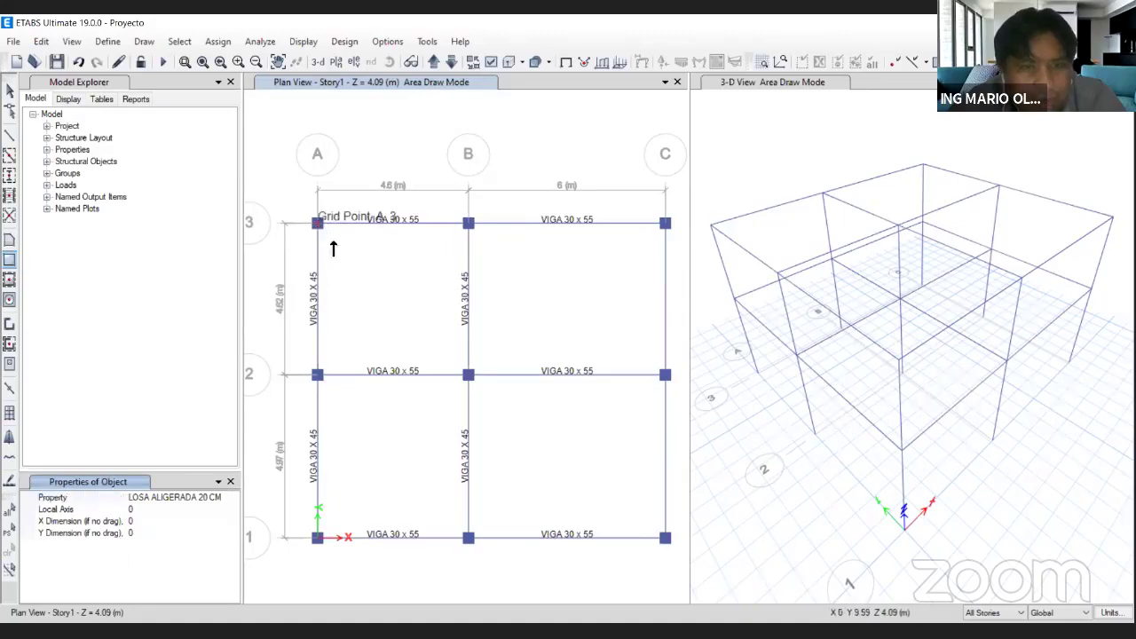
click(467, 376)
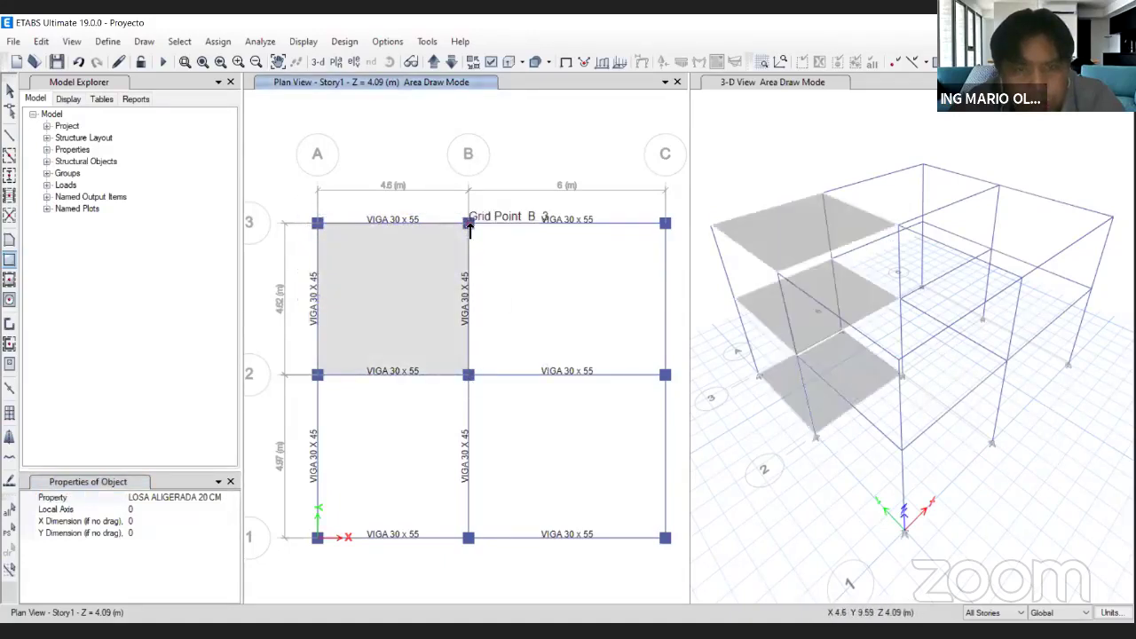
click(468, 223)
click(665, 375)
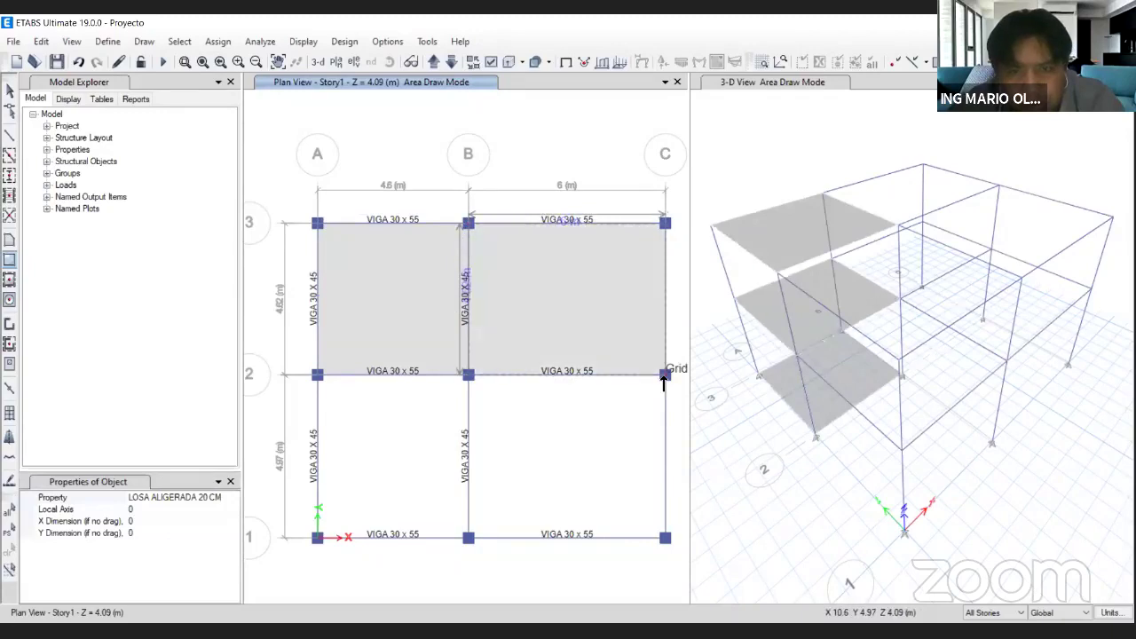
Draw rectangular LOSA ALIGERADA 20 CM slabs in the A-B and B-C bays between grid lines 1 and 2.
click(318, 375)
click(318, 537)
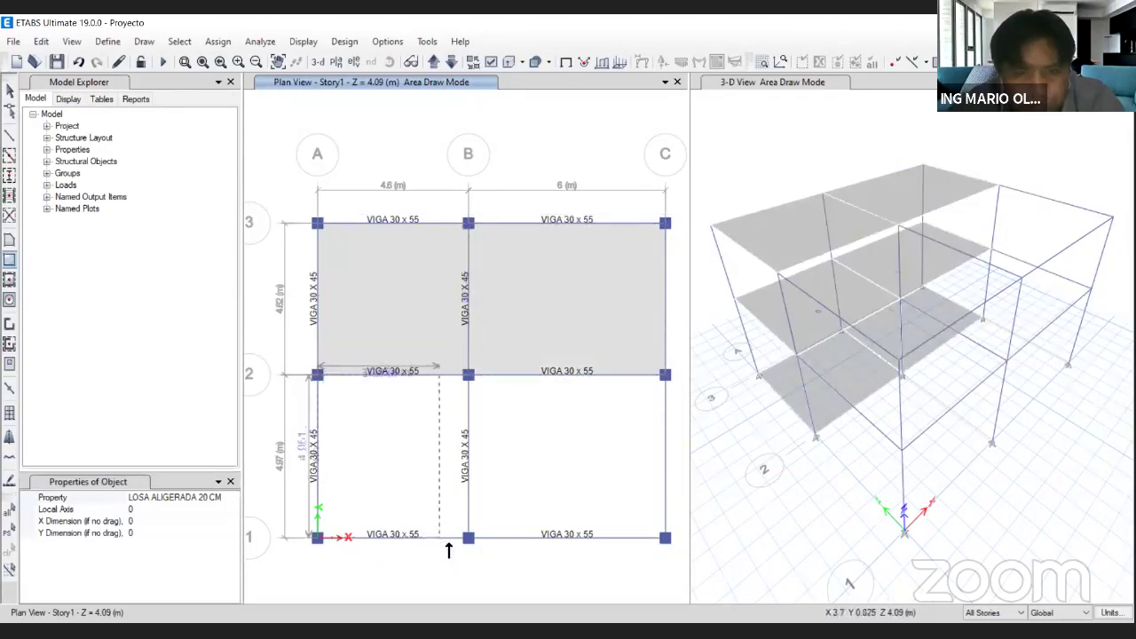
double_click(468, 539)
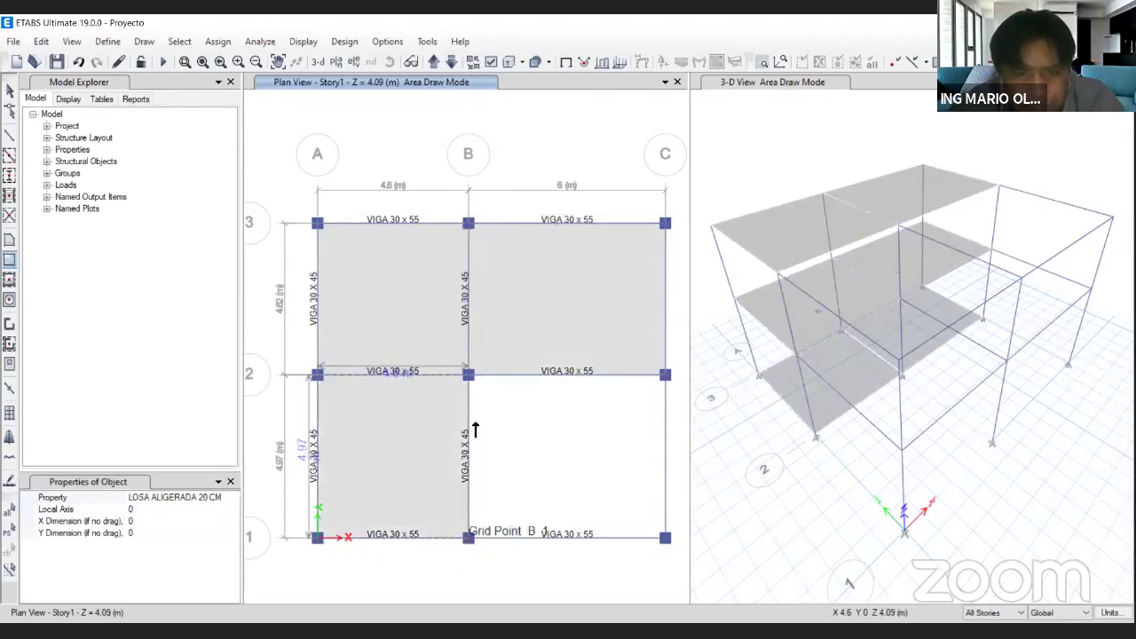
click(468, 375)
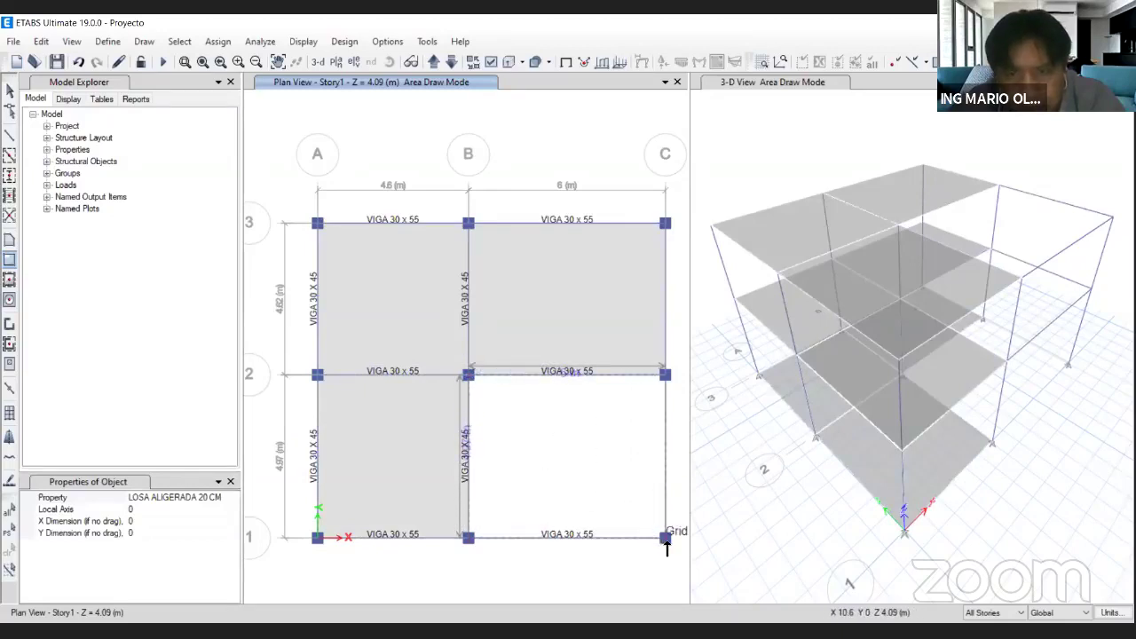
click(665, 538)
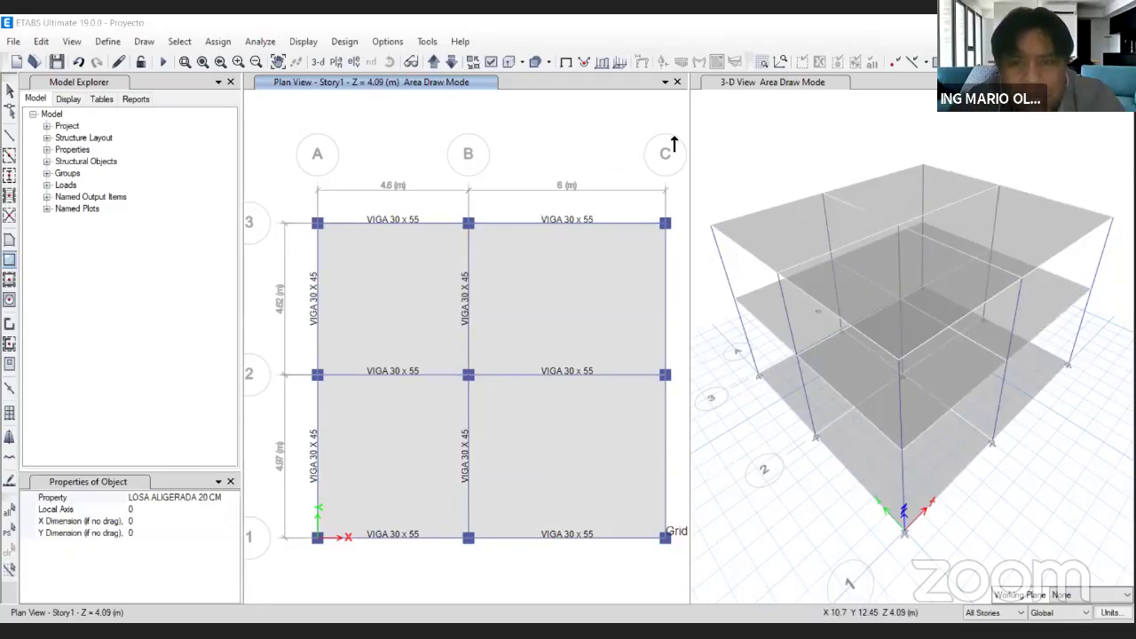
drag(785, 532, 870, 480)
drag(994, 495, 949, 473)
drag(1069, 416, 1023, 399)
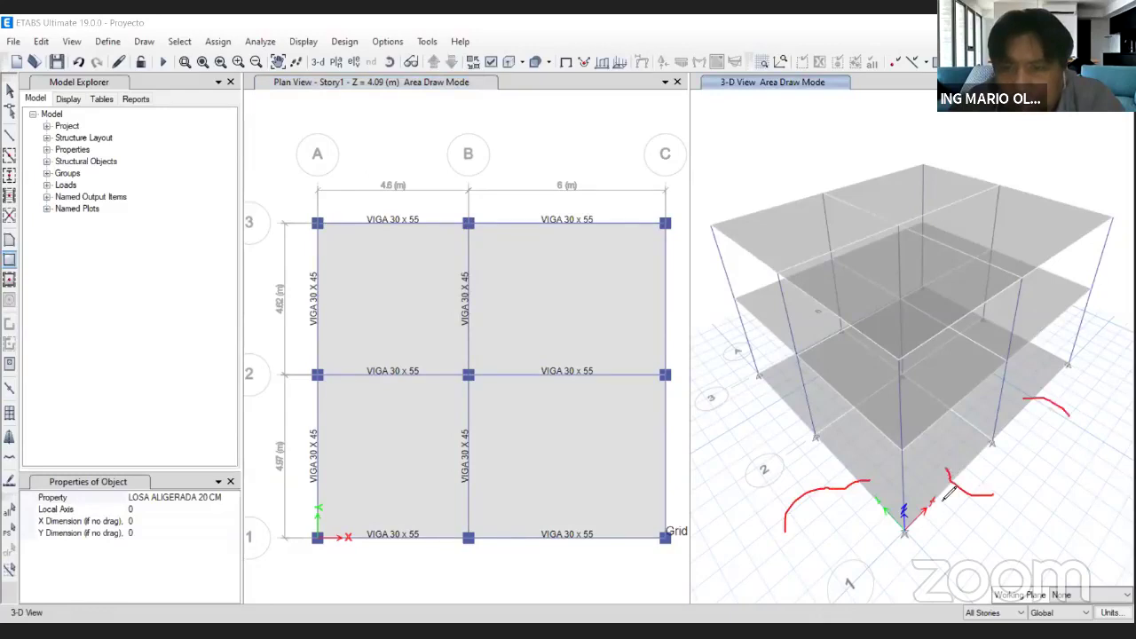
drag(937, 463, 966, 481)
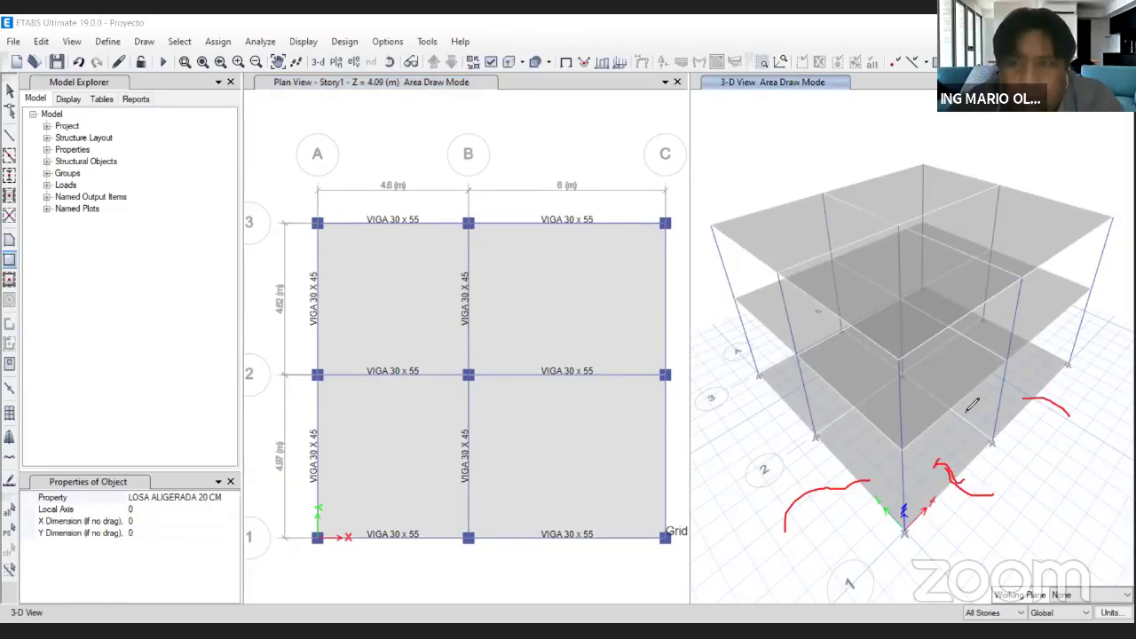
Show the Base level in plan, limit the story scope to One Story and leave slab drawing.
click(455, 86)
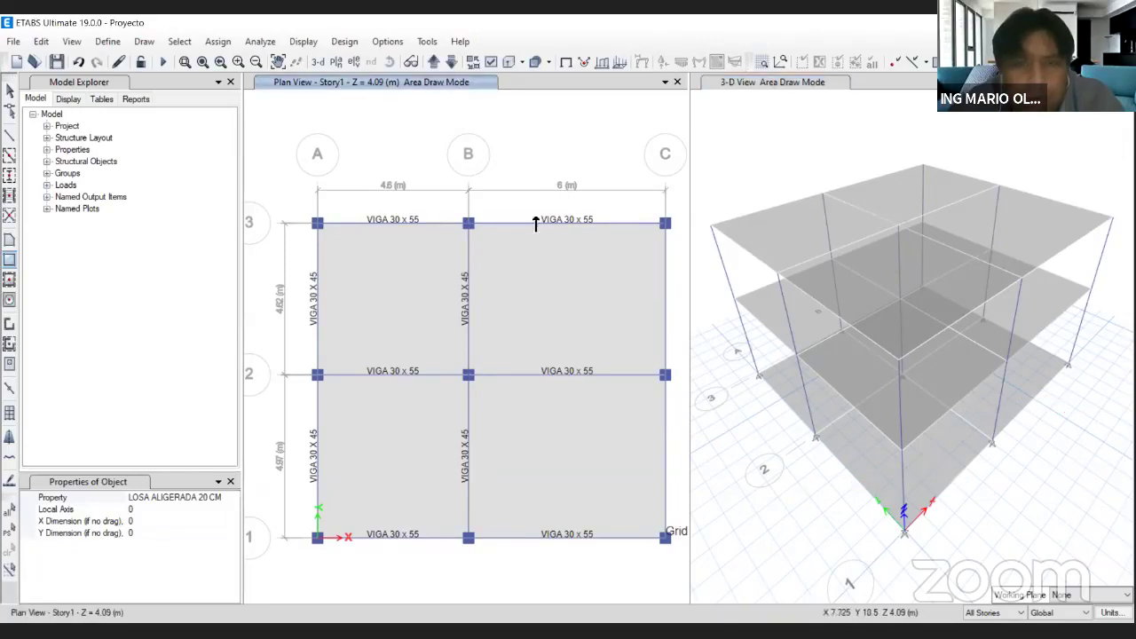
click(451, 62)
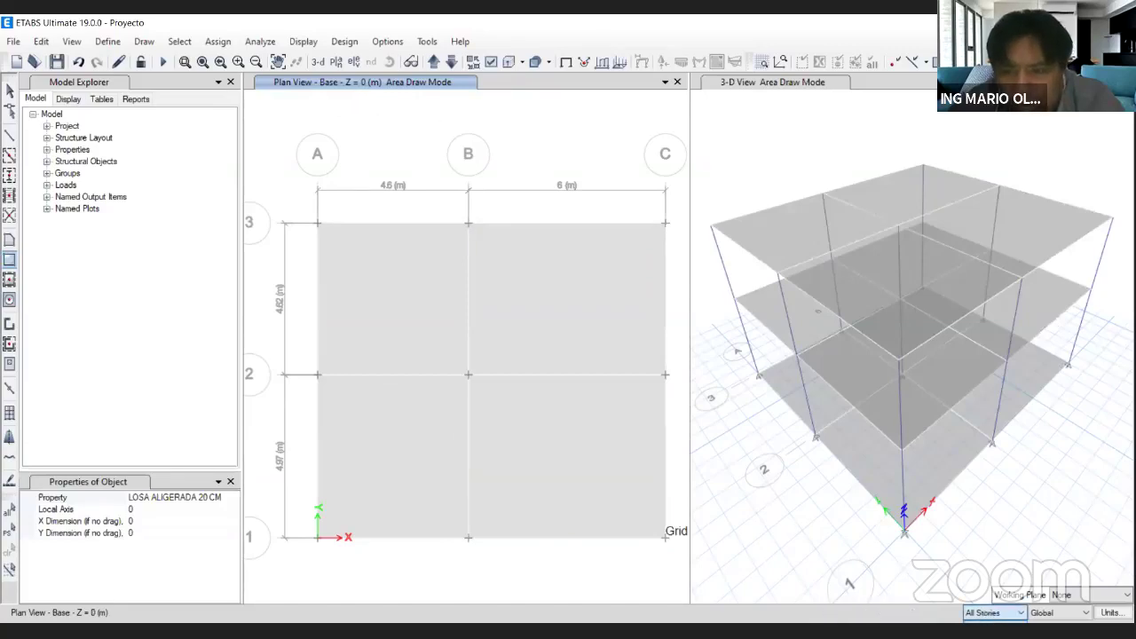
click(984, 624)
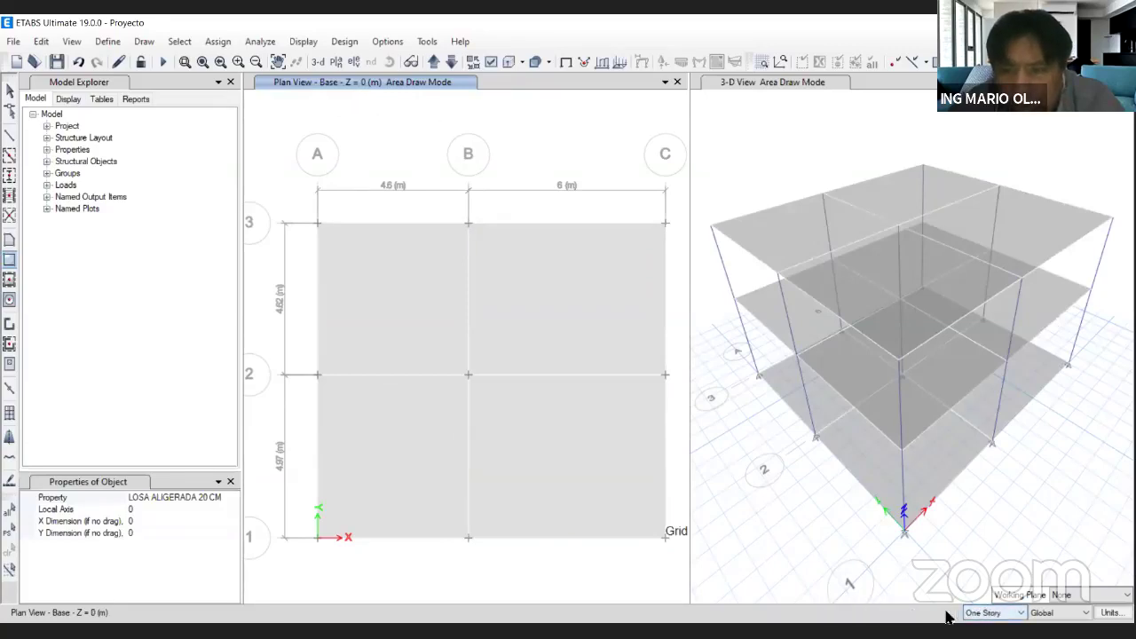
key(Escape)
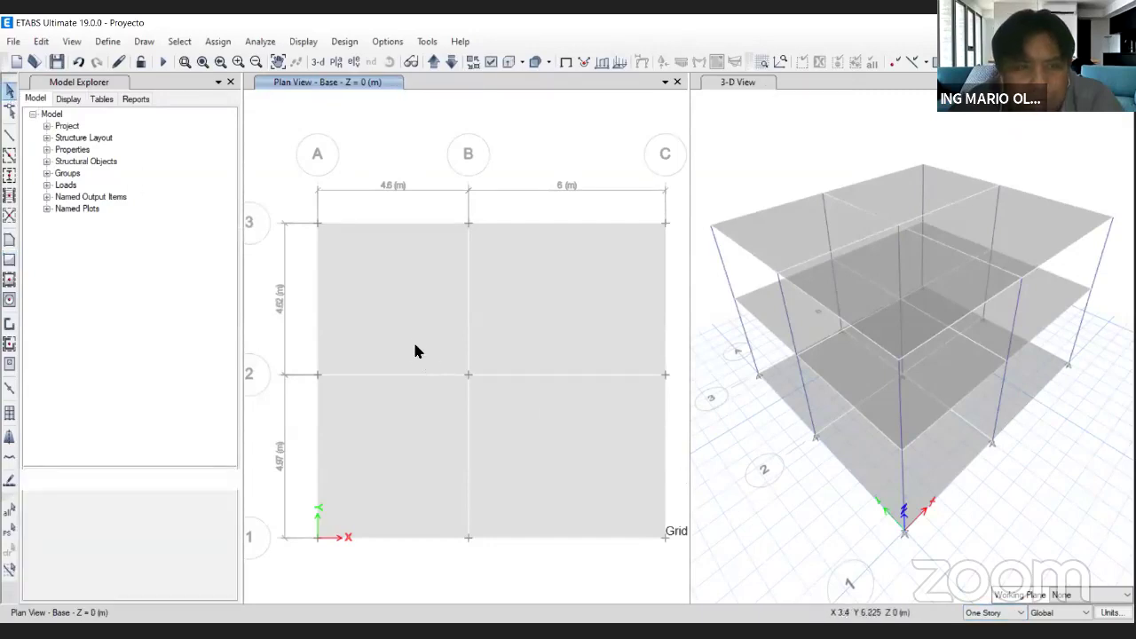
Delete the four slab panels at the Base level.
click(413, 333)
click(540, 329)
click(520, 454)
click(404, 453)
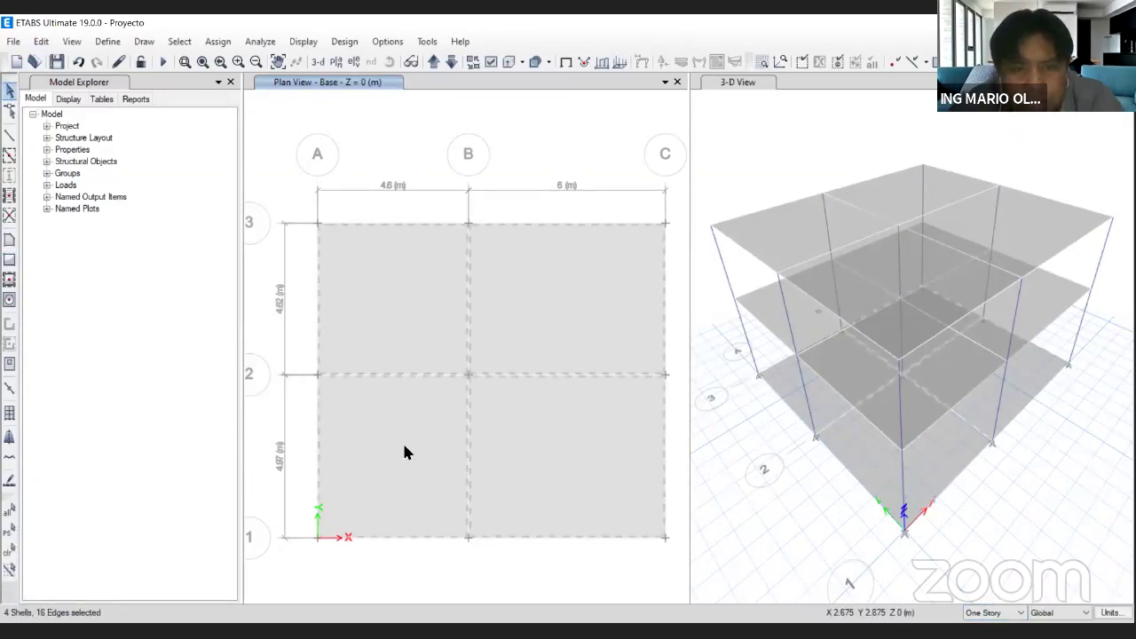
key(Delete)
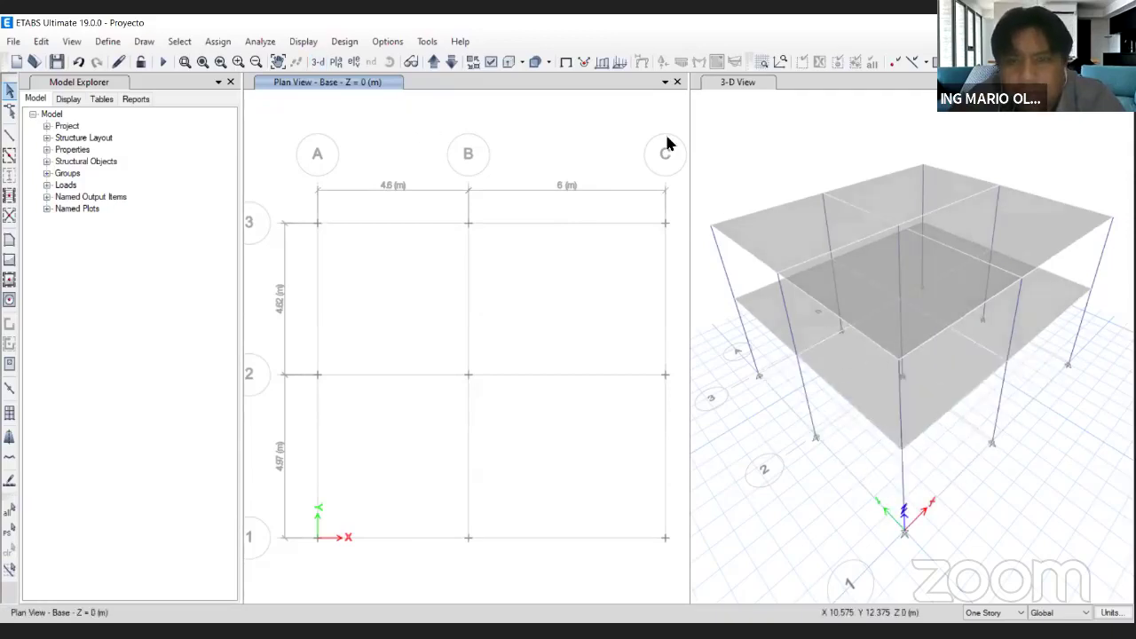
Rotate the 3-D view to examine the slabs on the two upper levels.
click(735, 83)
click(389, 62)
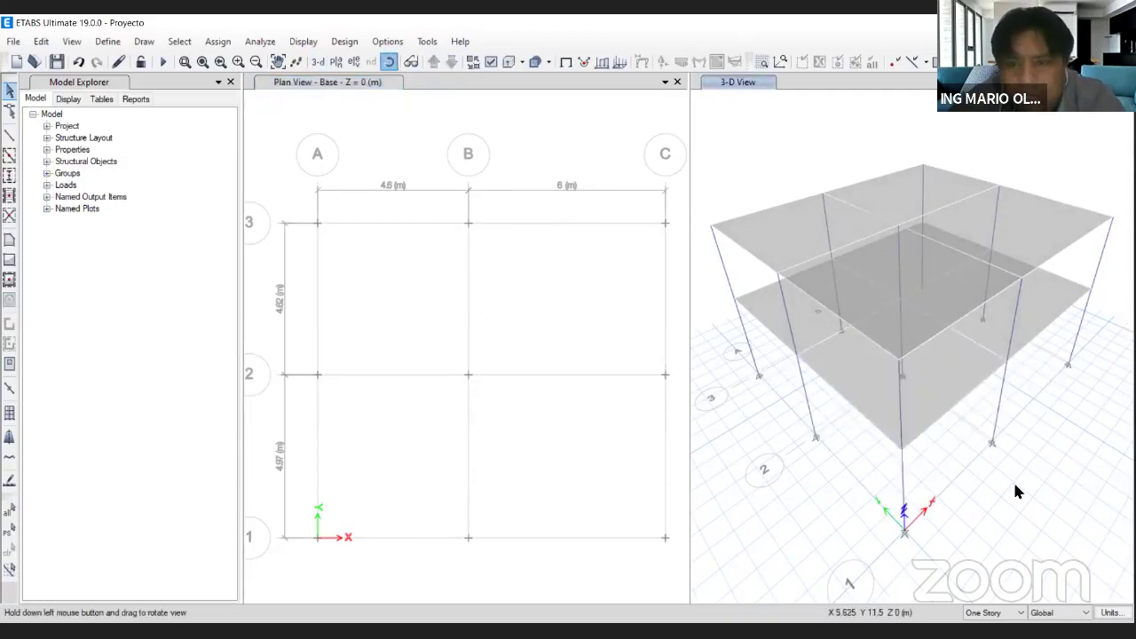
mouse_move(1015, 489)
mouse_down()
mouse_move(1018, 504)
mouse_move(1010, 482)
mouse_up()
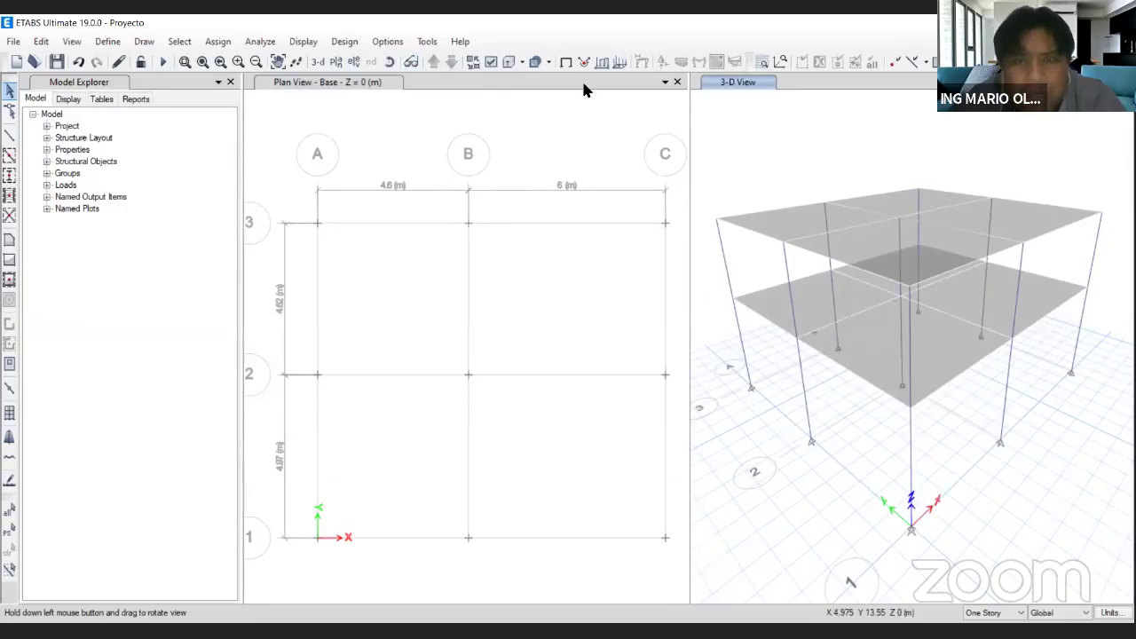
Turn on the extruded display in the 3-D view and rotate the model to inspect the beams, columns and slabs.
click(508, 61)
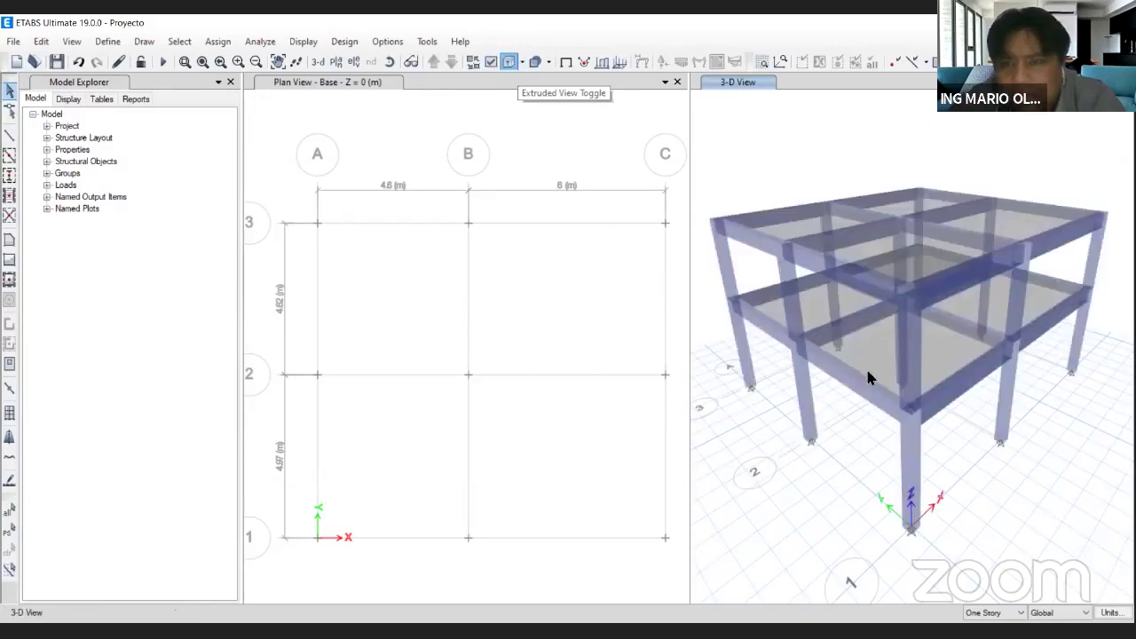
click(747, 83)
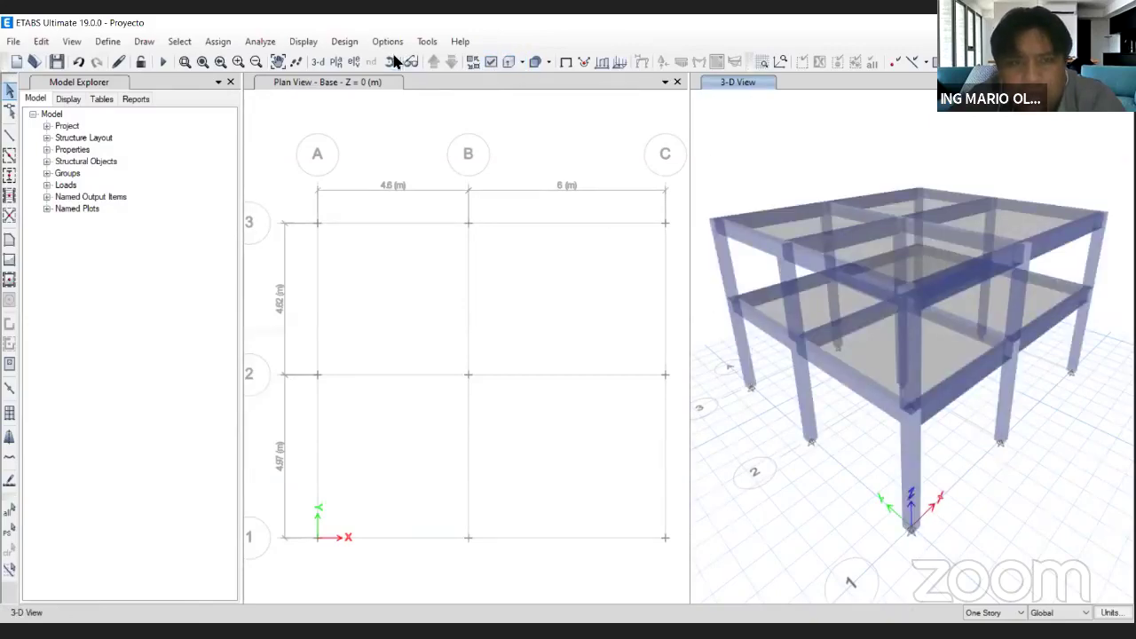
click(390, 61)
drag(1018, 488, 1039, 507)
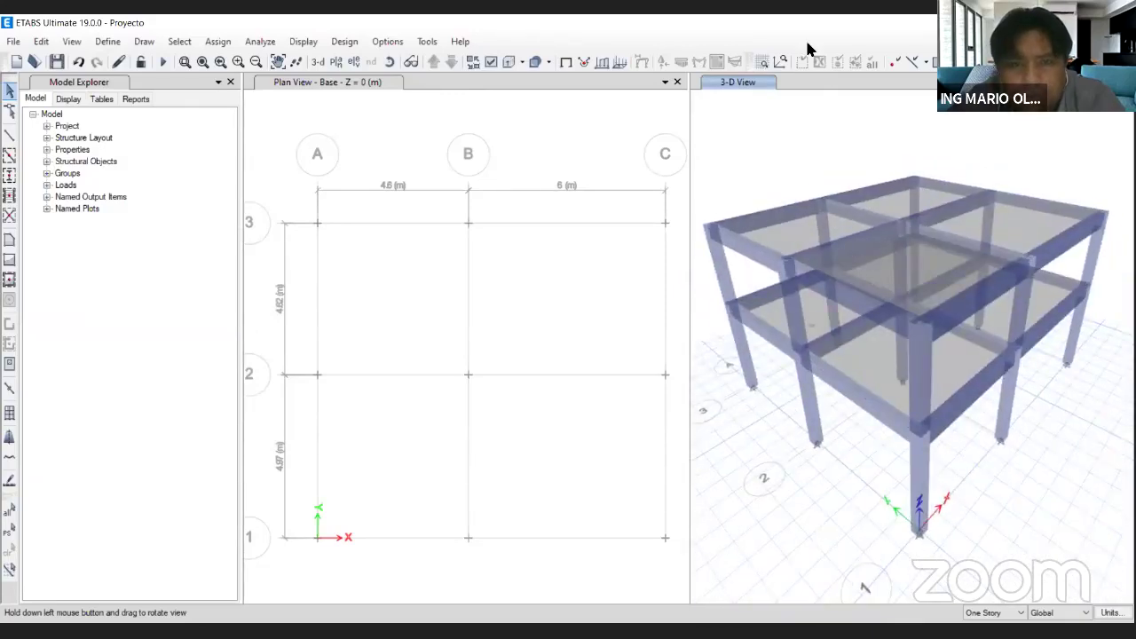
Switch to the AutoCAD architectural plan and examine the PRIMER PISO and SEGUNDO PISO layouts, including the stairs and column positions.
key(alt+Tab)
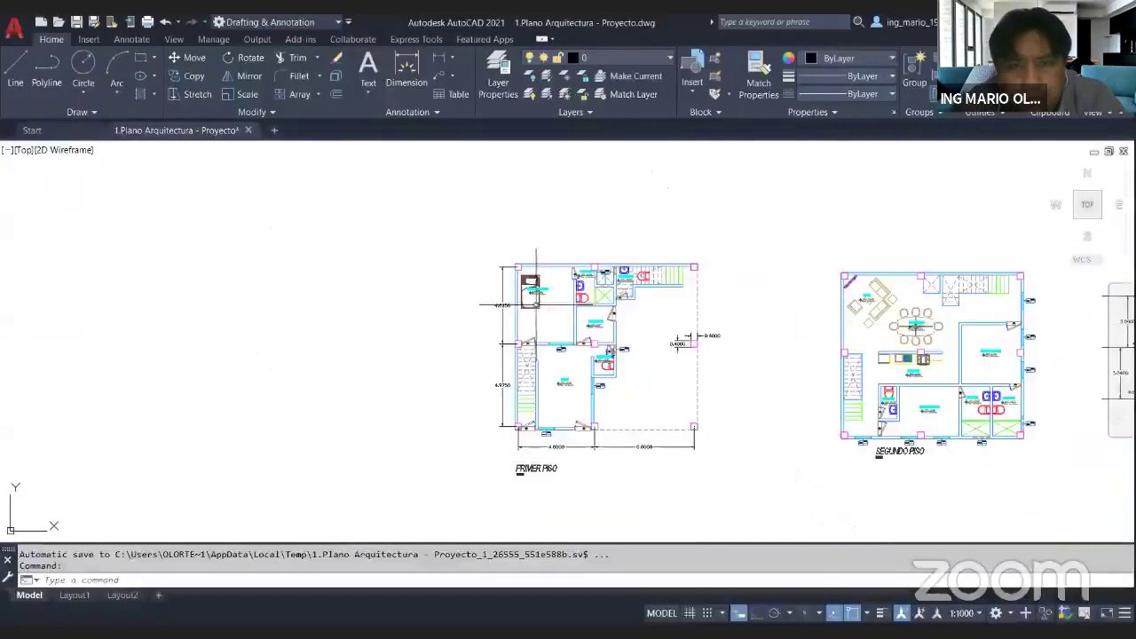
scroll(576, 379, up, 4)
scroll(482, 399, down, 2)
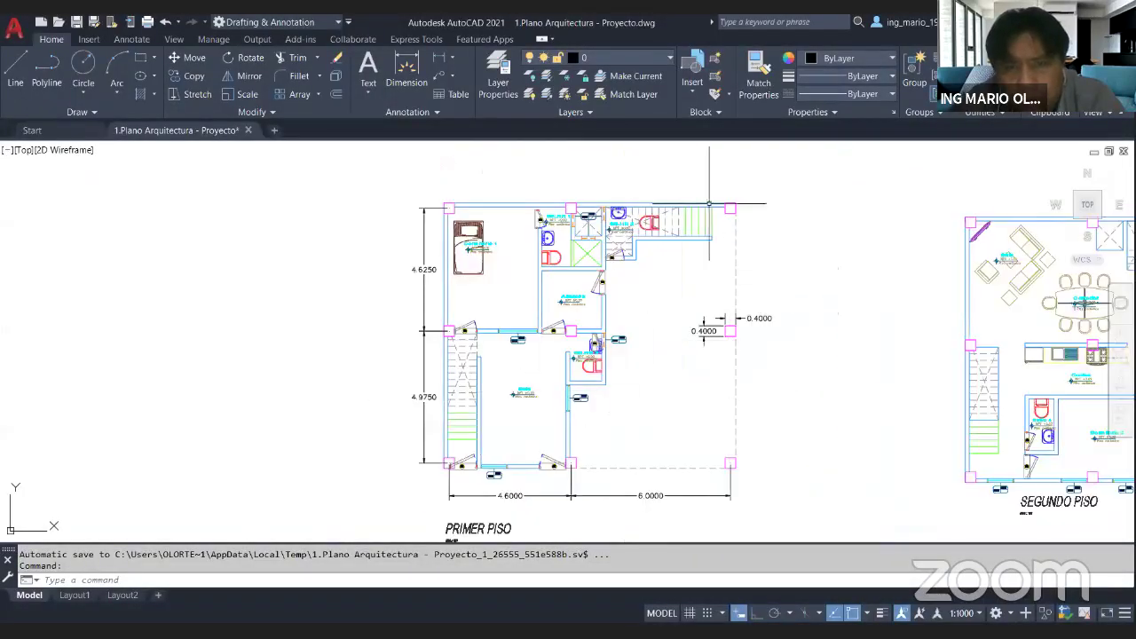
scroll(578, 203, up, 3)
scroll(465, 231, down, 3)
scroll(532, 284, down, 3)
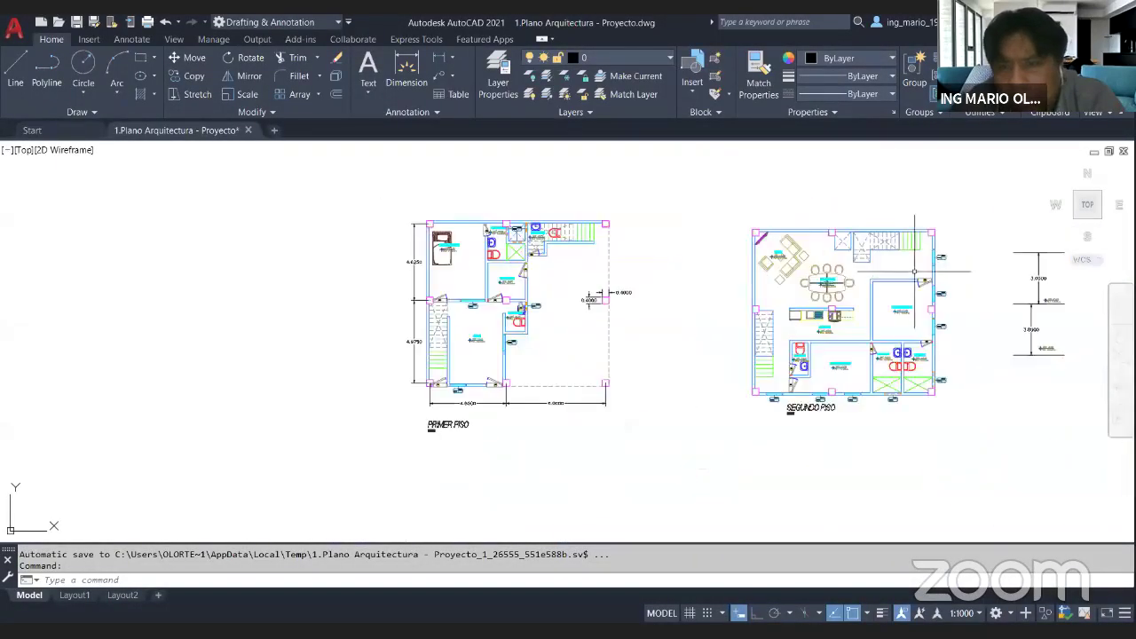
scroll(586, 320, up, 4)
scroll(571, 378, down, 6)
scroll(571, 378, up, 3)
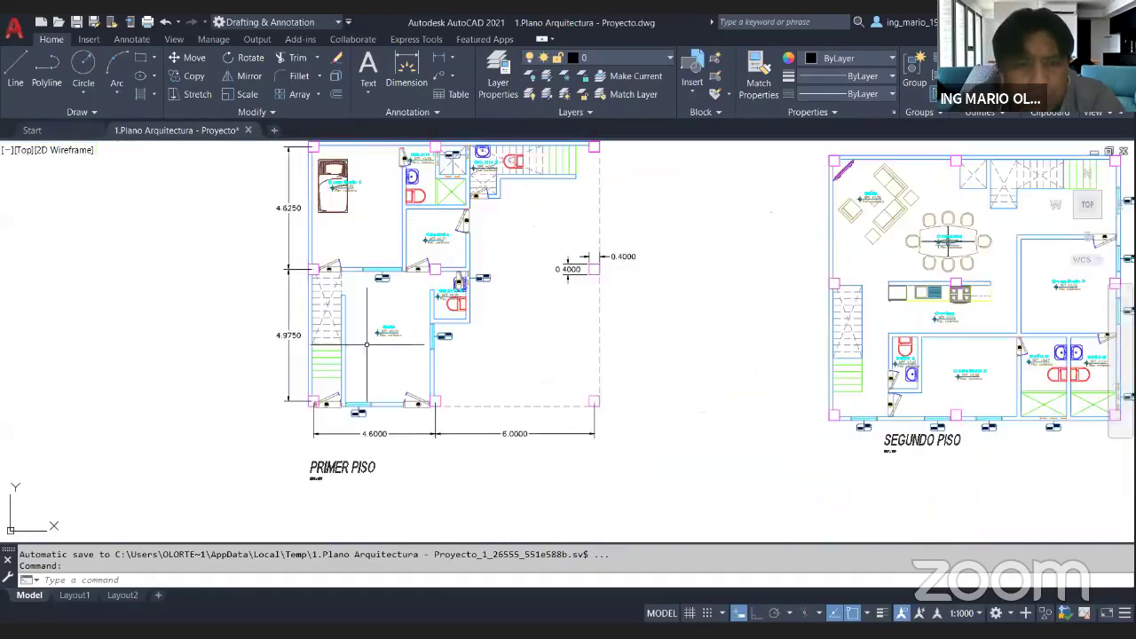
scroll(328, 337, up, 5)
scroll(528, 389, down, 4)
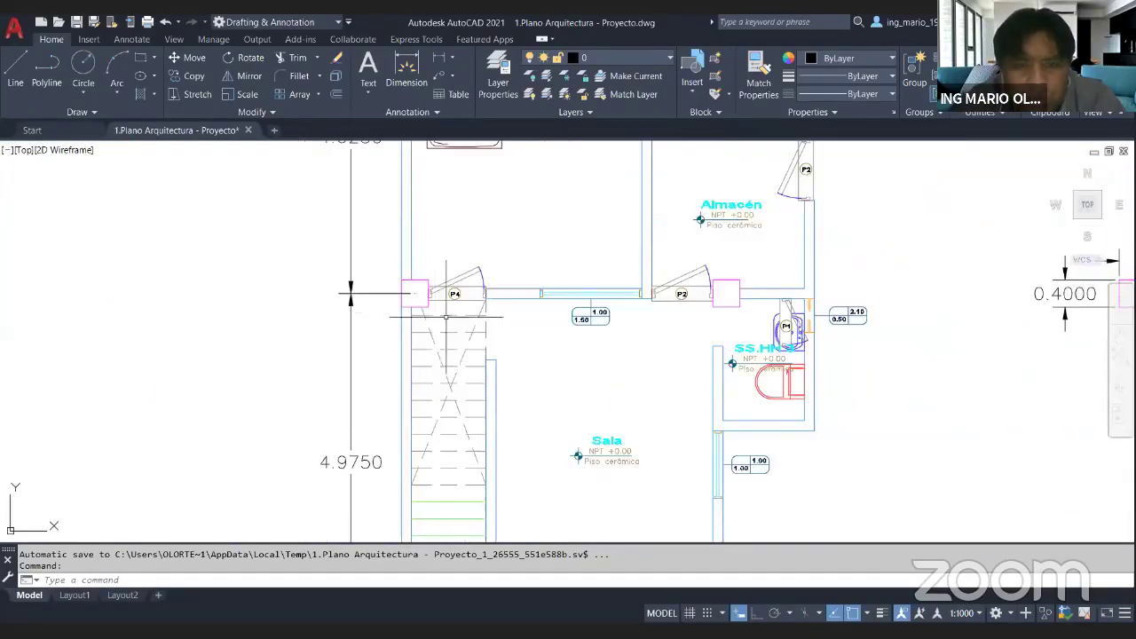
scroll(461, 332, up, 6)
scroll(487, 334, down, 5)
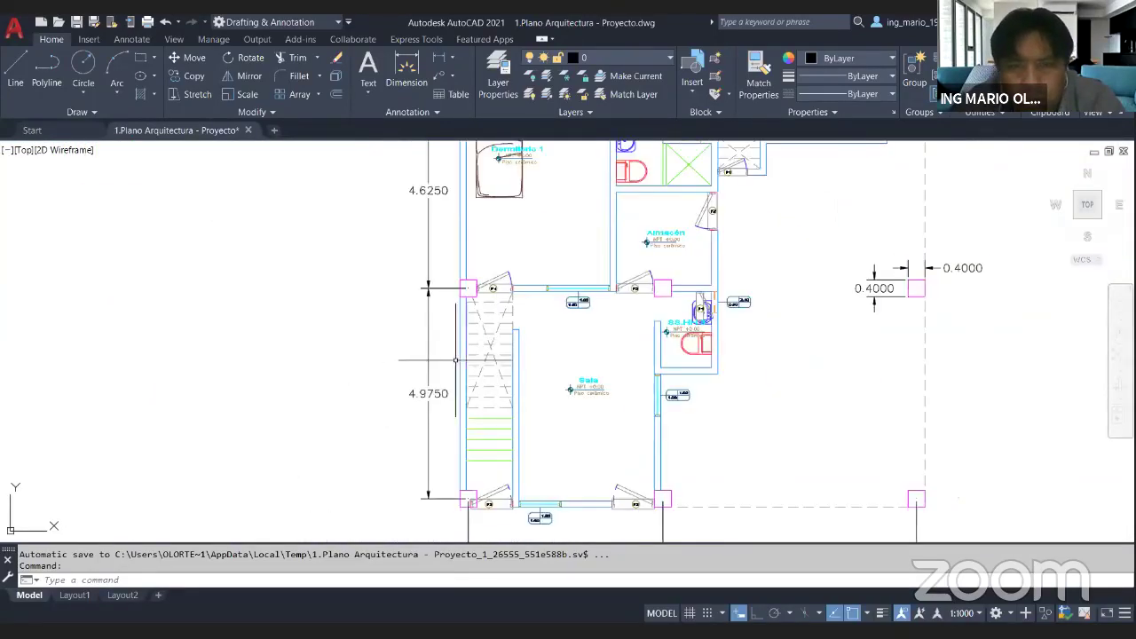
scroll(698, 393, down, 4)
scroll(542, 355, up, 4)
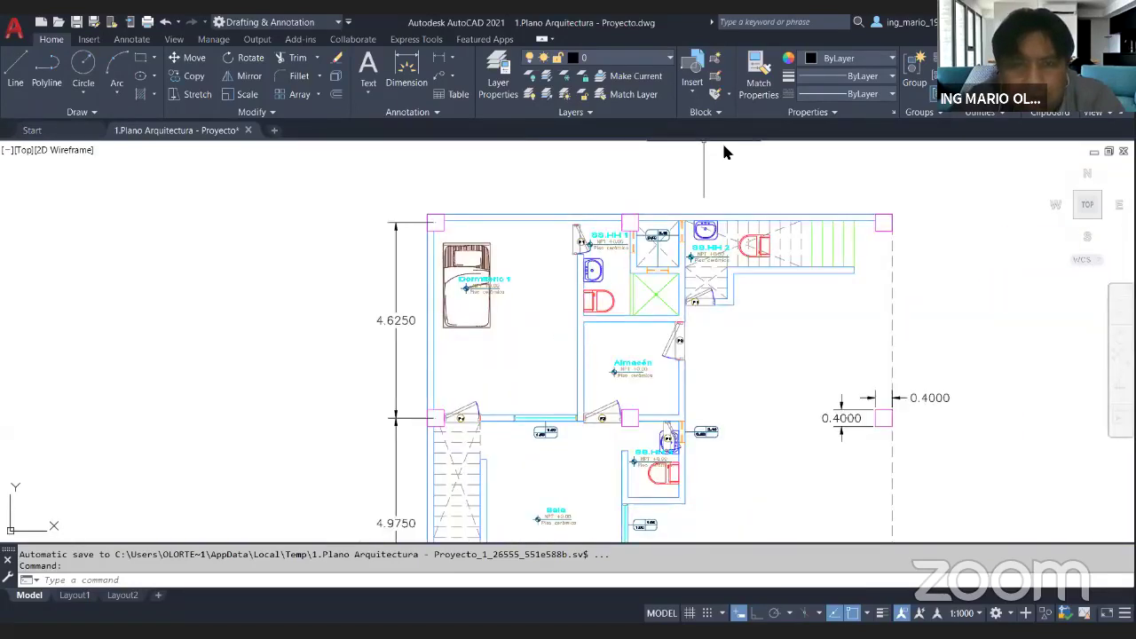
Mark columns along the PRIMER PISO plan's upper wall, clear the marks and examine the area around Dormitorio 1 and SS.HH 1.
drag(448, 184, 458, 185)
drag(667, 181, 644, 206)
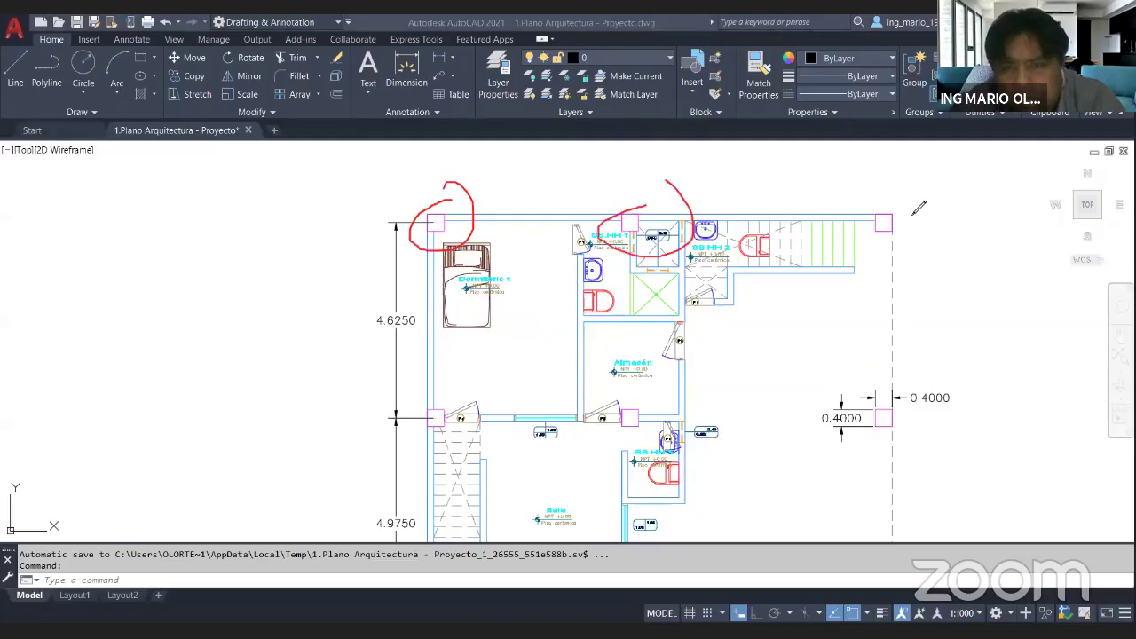
mouse_move(755, 373)
mouse_down()
mouse_move(693, 384)
mouse_move(715, 391)
mouse_move(790, 328)
mouse_move(807, 350)
mouse_up()
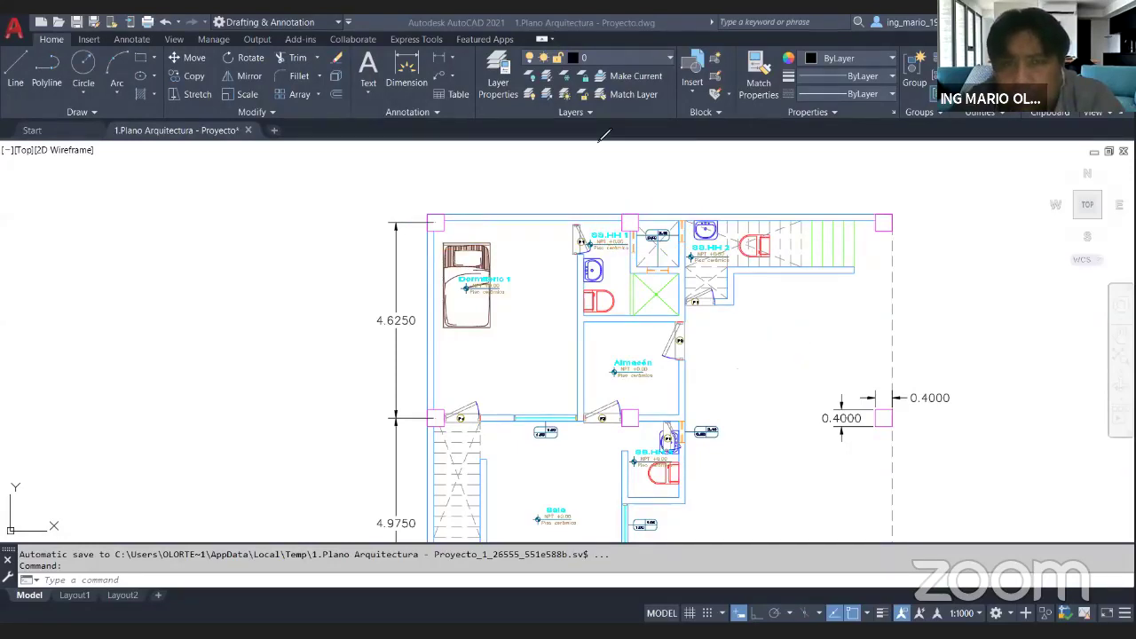
click(957, 253)
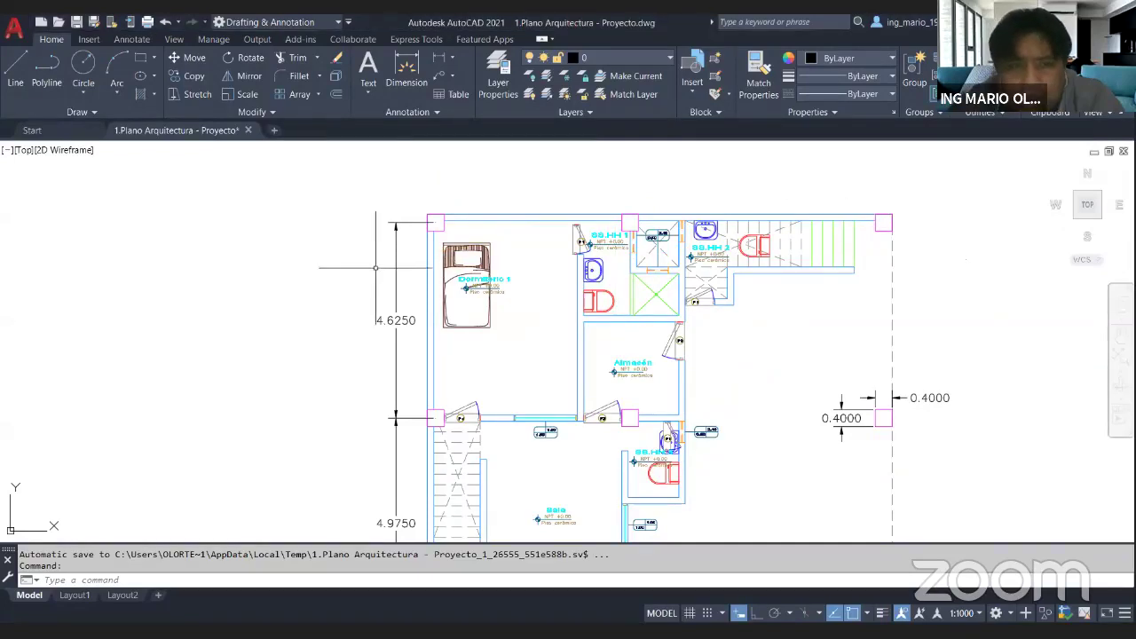
scroll(390, 275, down, 2)
scroll(417, 258, up, 2)
scroll(421, 249, up, 2)
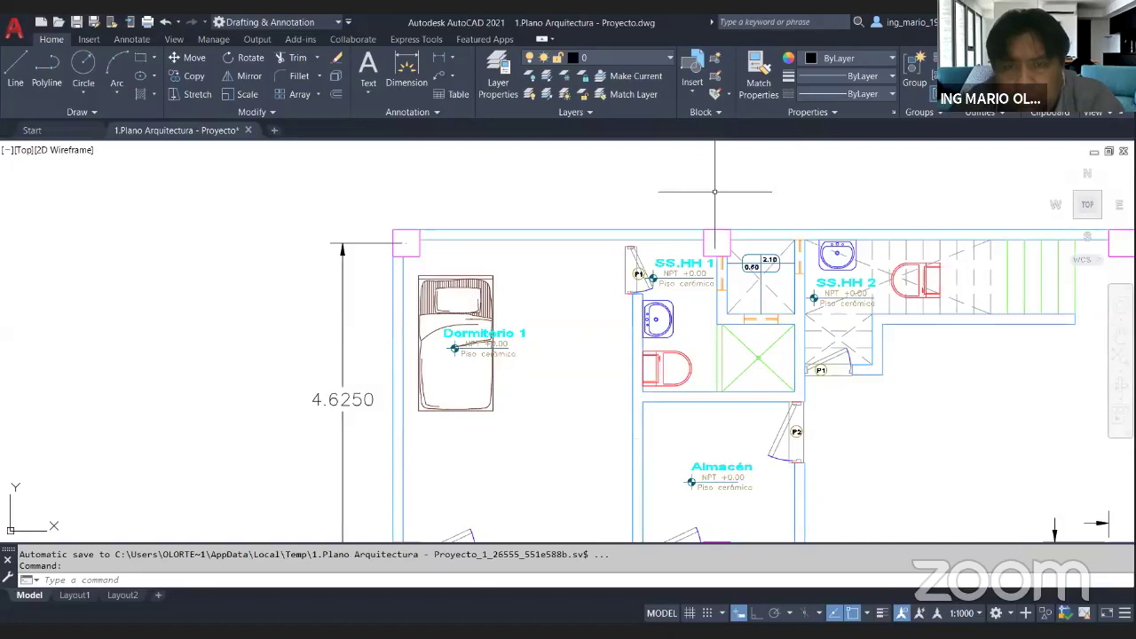
Switch to the Excel project workbook, show the 3. Cargas sheet and enlarge it to 194%.
key(alt+Tab)
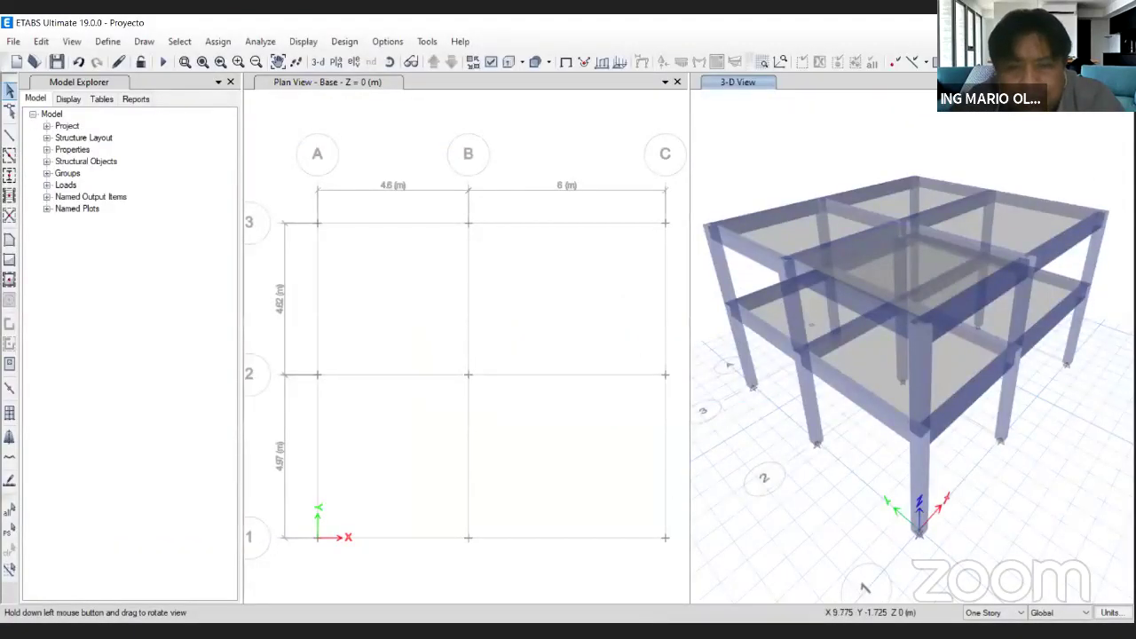
key(alt+Tab)
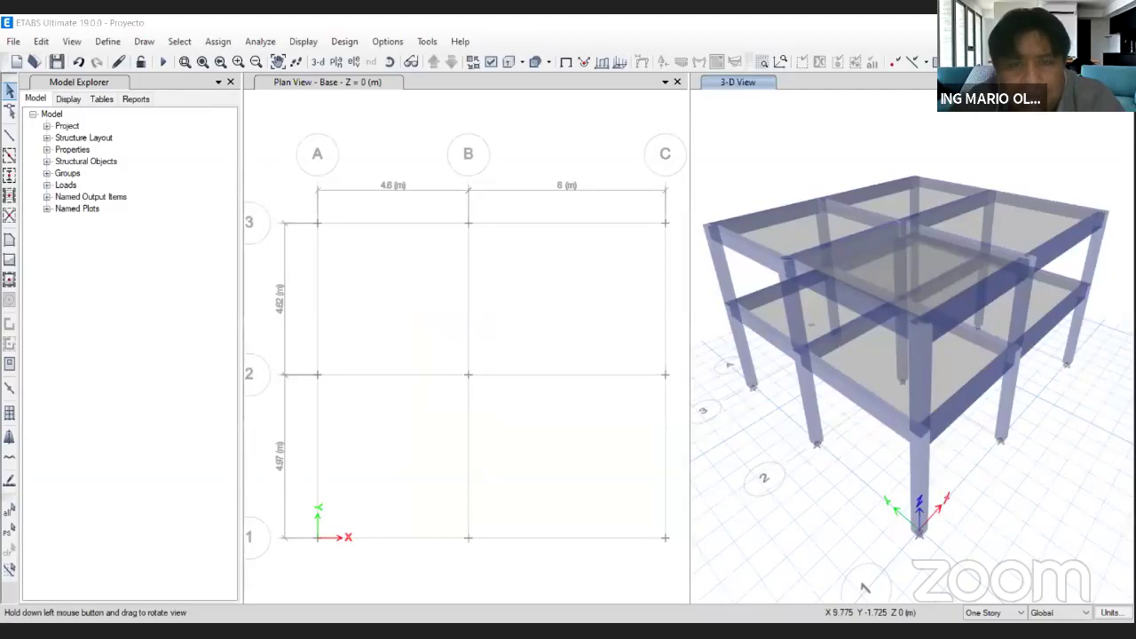
key(alt+Tab)
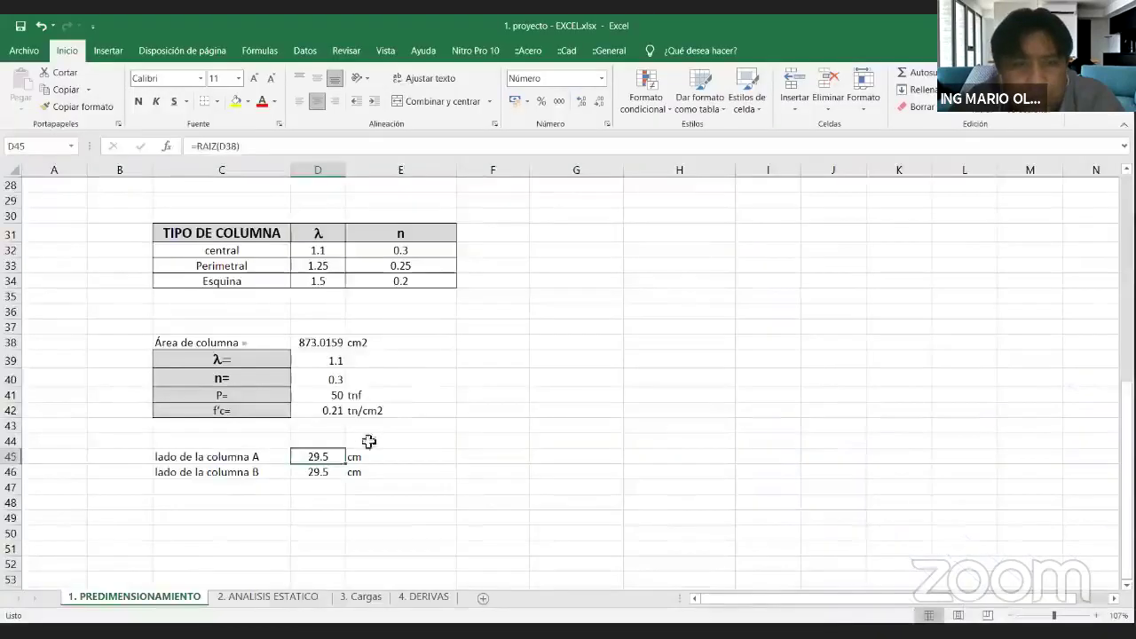
click(434, 380)
click(361, 597)
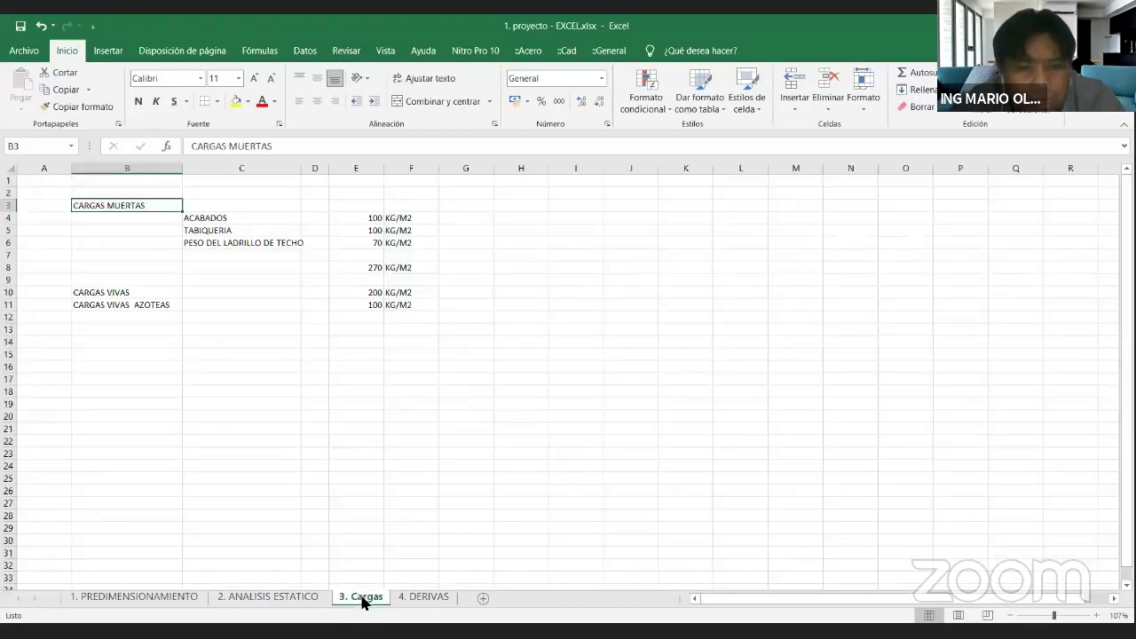
drag(1050, 615, 1065, 615)
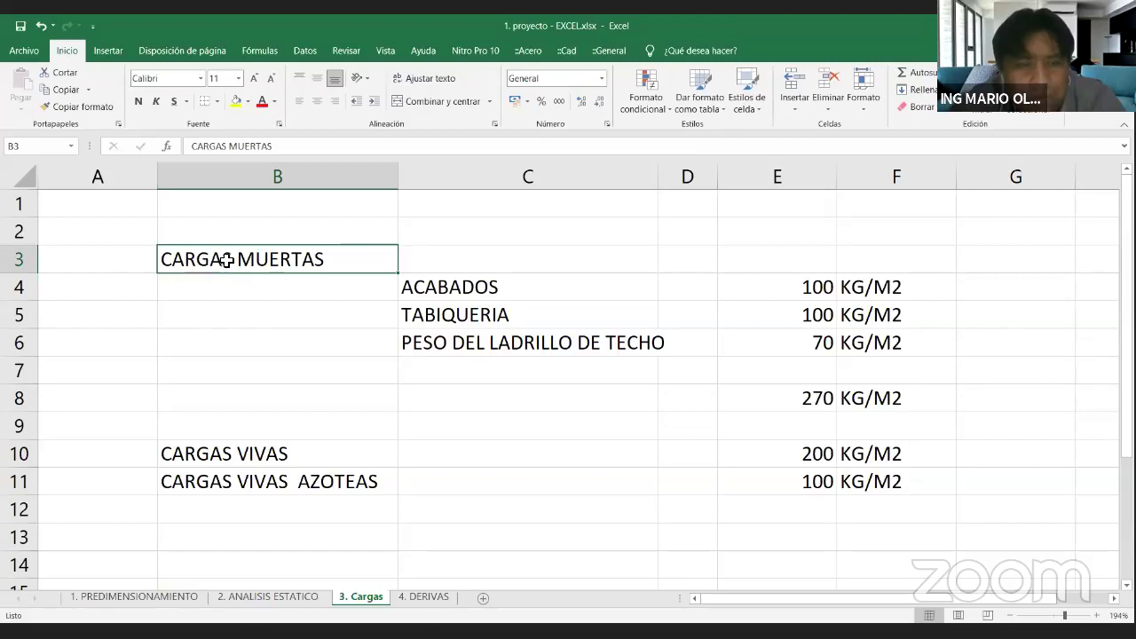
Review the CARGAS VIVAS entry and mark the ACABADOS dead load together with its KG/M2 value.
click(244, 459)
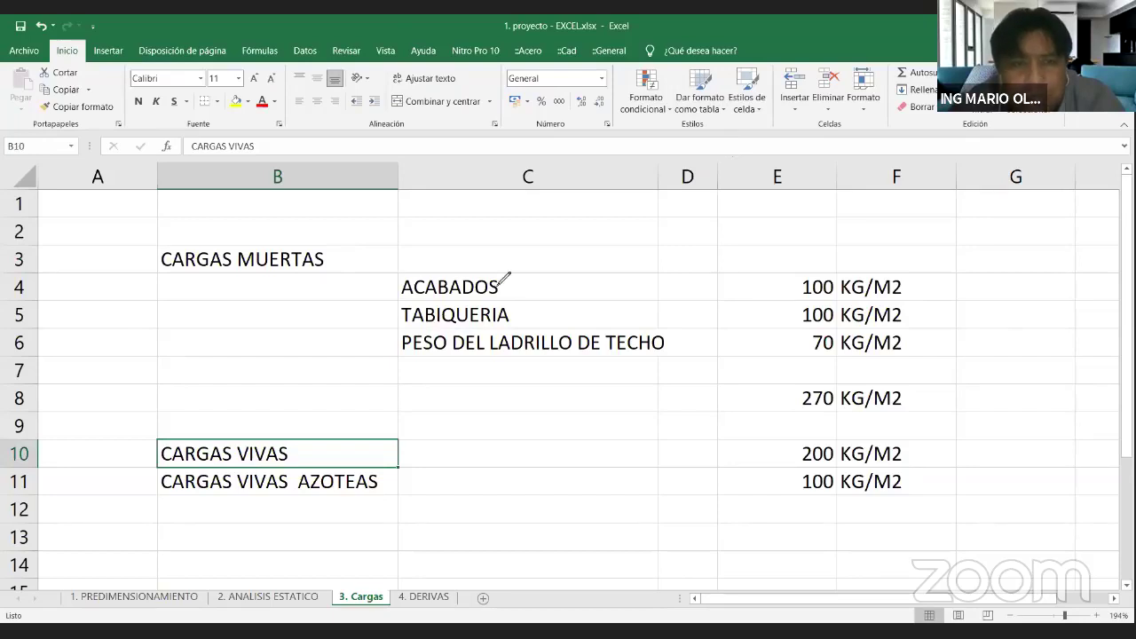
mouse_move(426, 266)
mouse_down()
mouse_move(494, 302)
mouse_move(514, 271)
mouse_up()
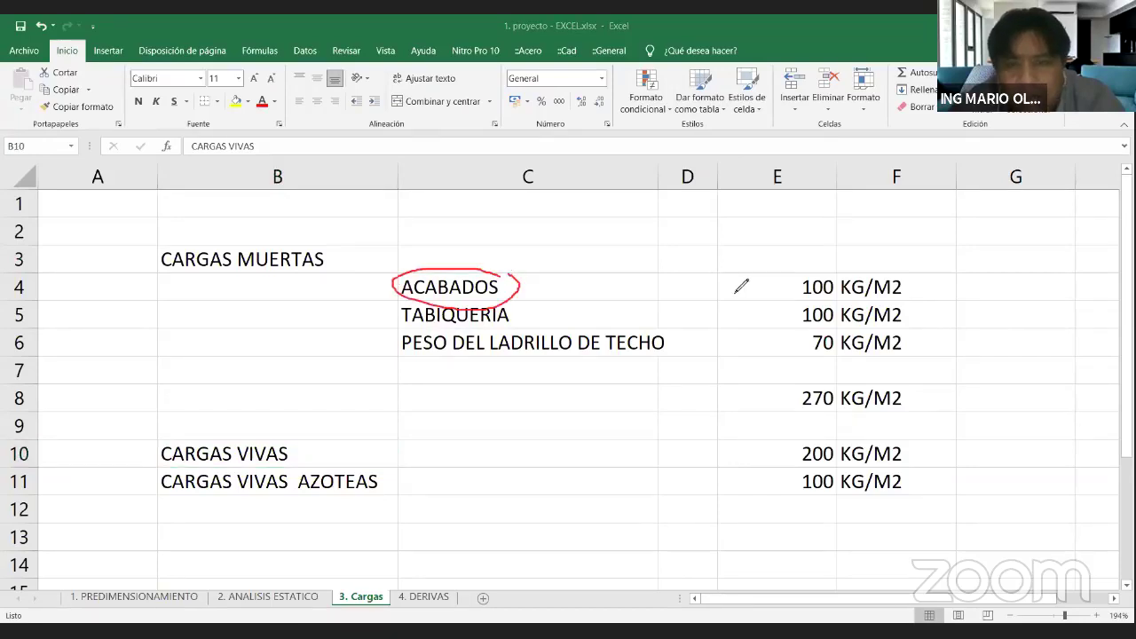
drag(737, 291, 786, 293)
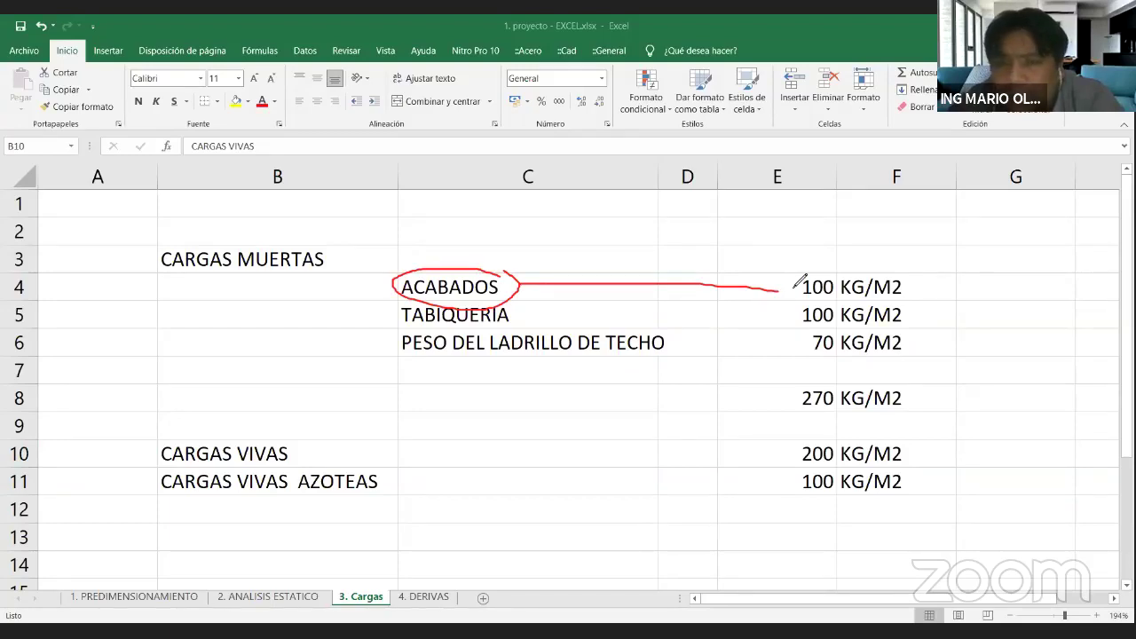
mouse_move(799, 277)
mouse_down()
mouse_move(802, 304)
mouse_move(923, 310)
mouse_move(893, 261)
mouse_move(810, 264)
mouse_up()
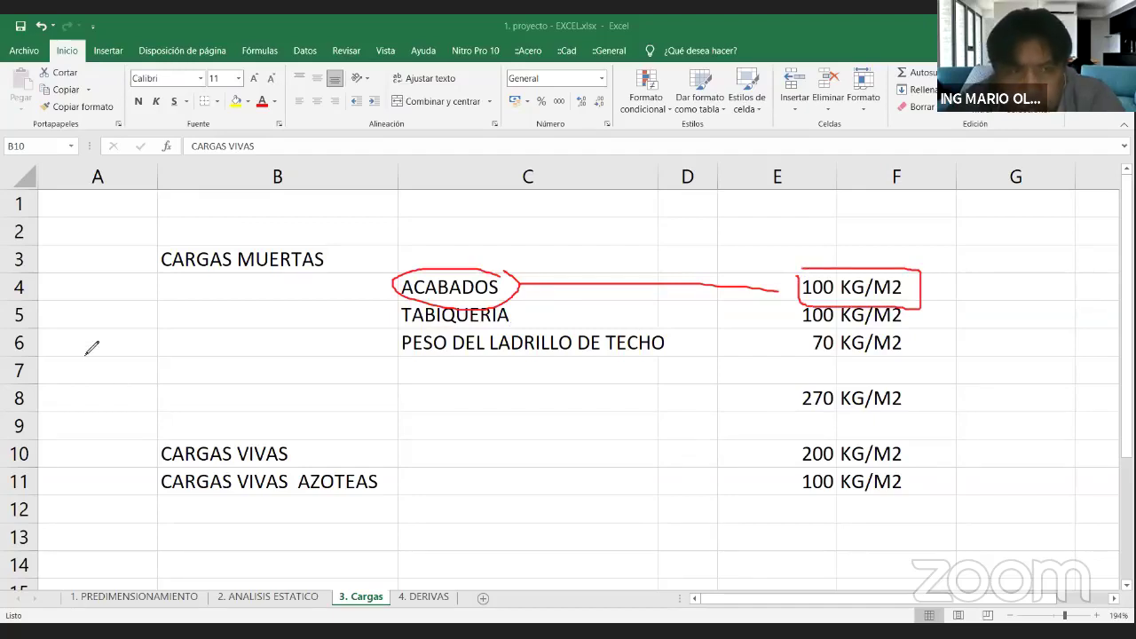
drag(81, 387, 98, 326)
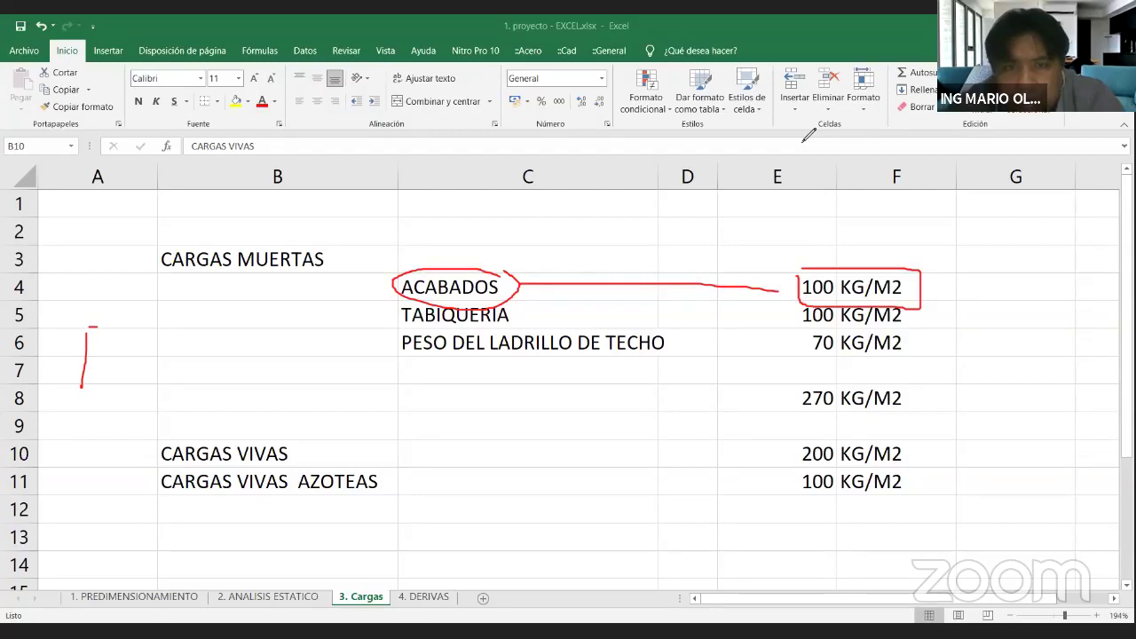
Switch to the AutoCAD plan and mark the partition and perimeter walls around Dormitorio 1, SS.HH 1 and the upper stair.
key(alt+Tab)
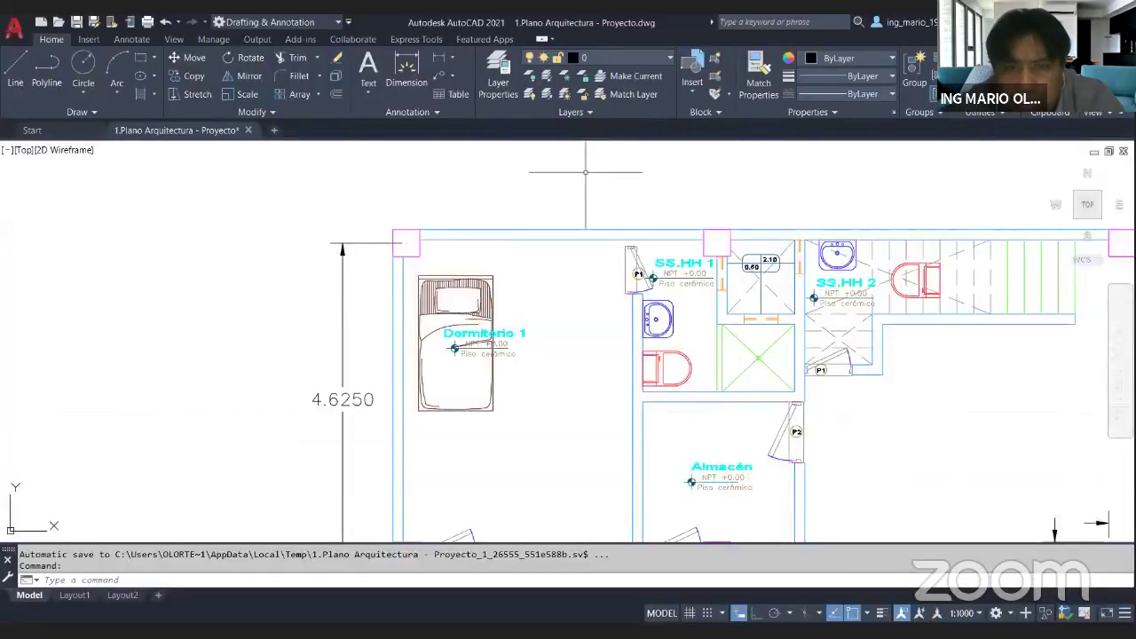
scroll(585, 172, down, 4)
scroll(613, 253, up, 2)
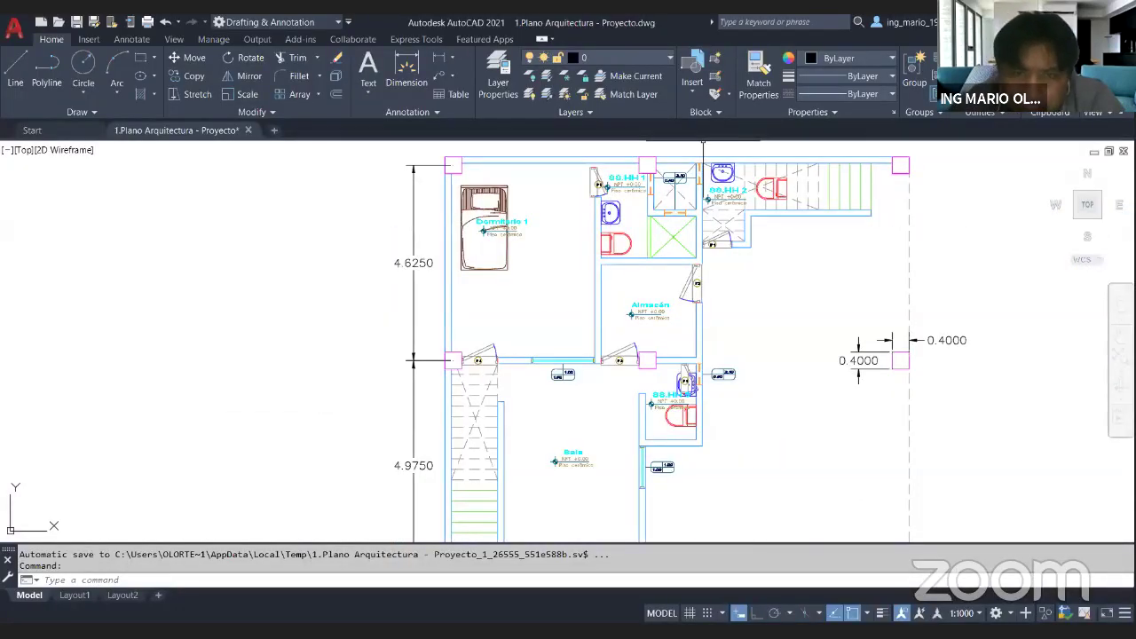
mouse_move(611, 204)
mouse_down()
mouse_move(589, 281)
mouse_move(622, 206)
mouse_up()
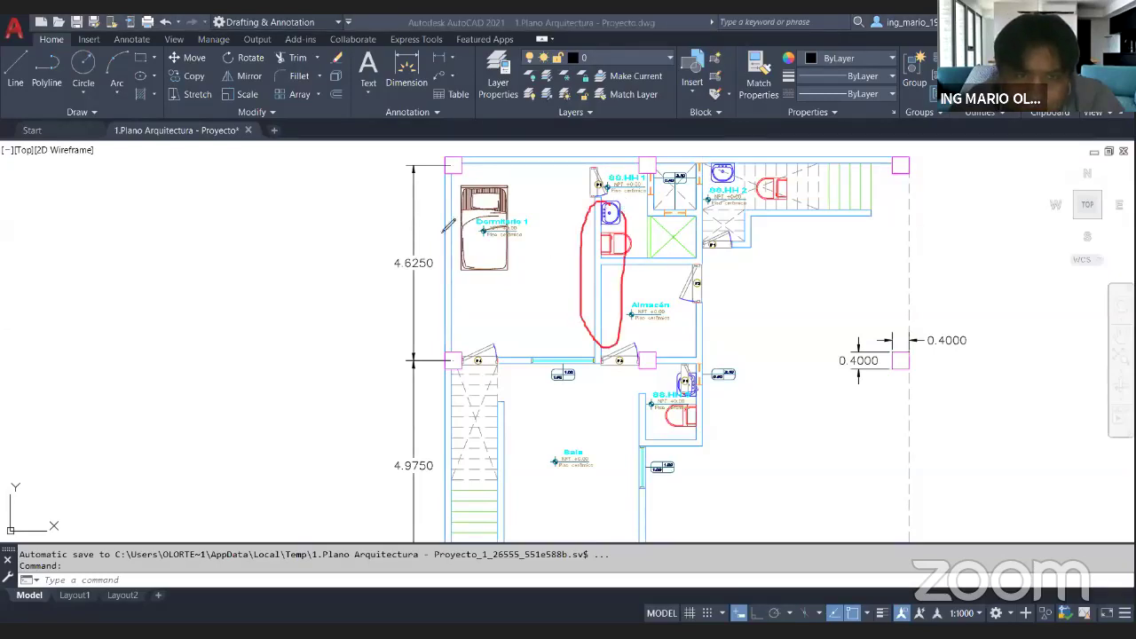
drag(449, 226, 494, 190)
drag(586, 175, 616, 153)
mouse_move(797, 150)
mouse_down()
mouse_move(803, 173)
mouse_move(800, 151)
mouse_up()
drag(831, 205, 818, 228)
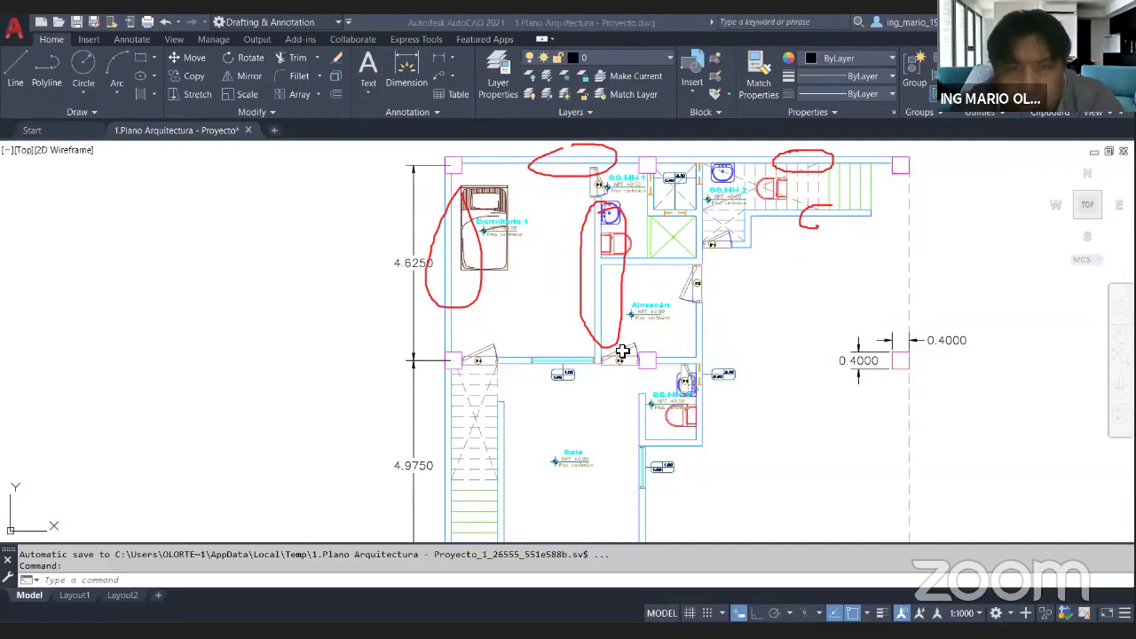
Return to the Excel loads sheet and review the TABIQUERIA and PESO DEL LADRILLO DE TECHO values.
key(alt+Tab)
click(622, 315)
click(818, 313)
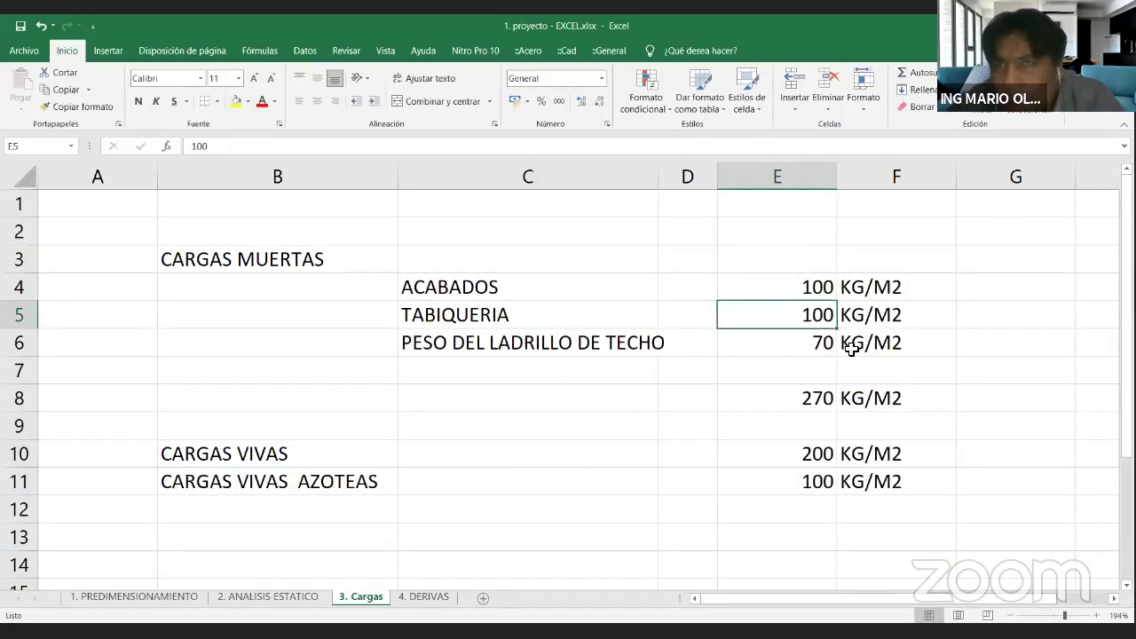
click(521, 342)
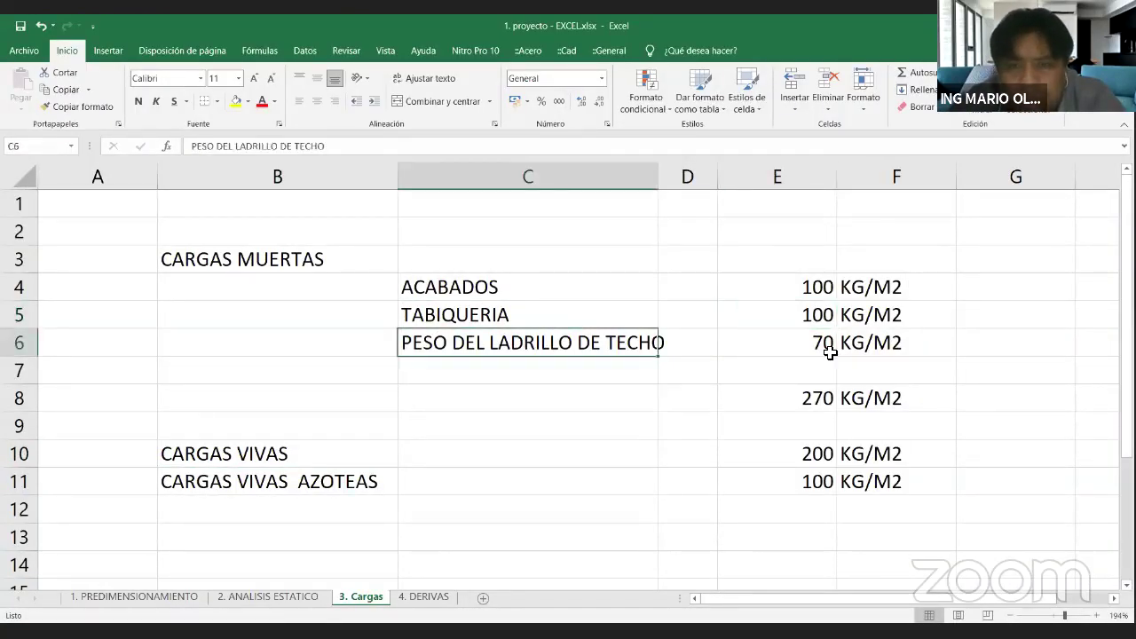
click(826, 352)
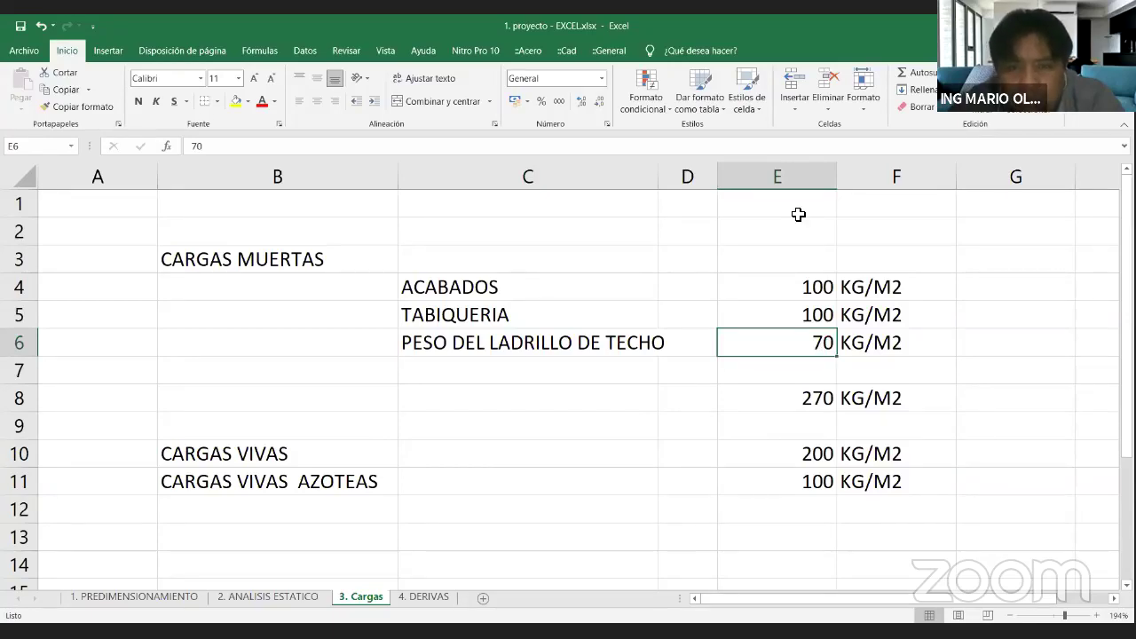
Sketch a square annotated 8.33 over the loads sheet, and mark the roof brick load and the dead load total.
drag(545, 429, 539, 527)
drag(553, 426, 692, 539)
drag(691, 538, 569, 536)
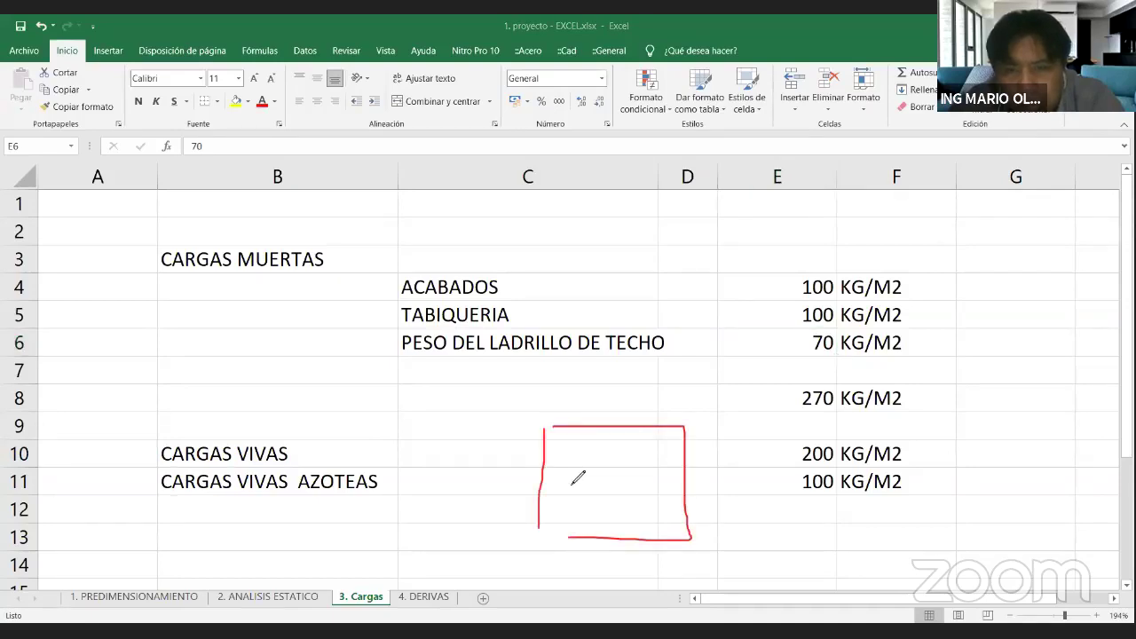
mouse_move(584, 479)
mouse_down()
mouse_move(588, 499)
mouse_move(626, 484)
mouse_move(613, 503)
mouse_move(653, 490)
mouse_move(634, 500)
mouse_up()
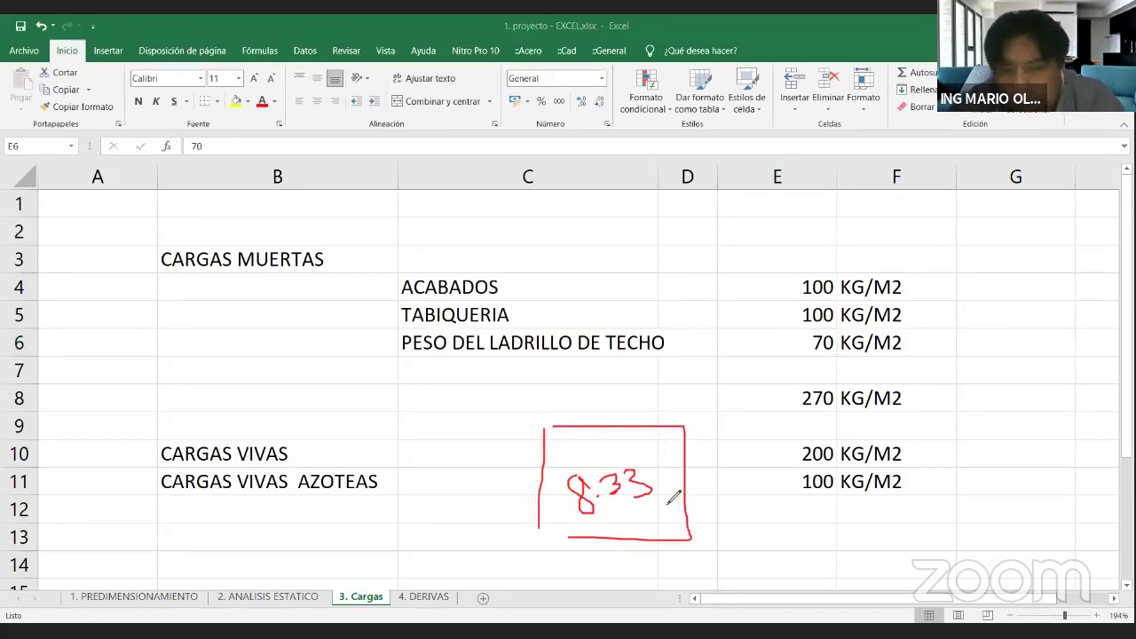
mouse_move(808, 335)
mouse_down()
mouse_move(931, 357)
mouse_move(925, 335)
mouse_move(793, 330)
mouse_up()
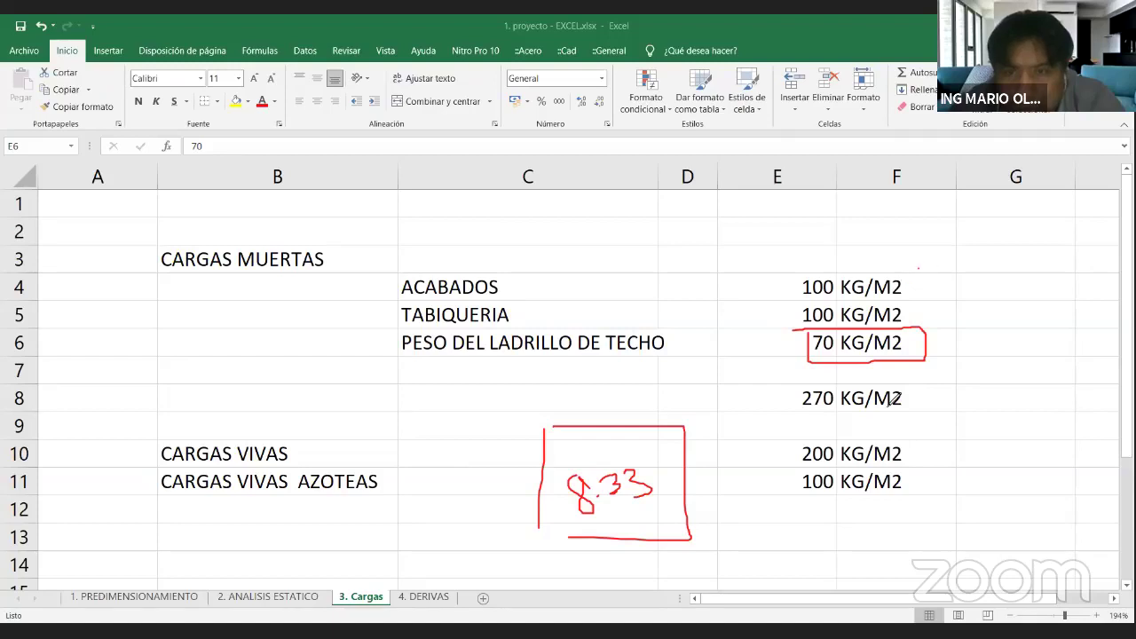
mouse_move(807, 376)
mouse_down()
mouse_move(943, 397)
mouse_move(912, 397)
mouse_up()
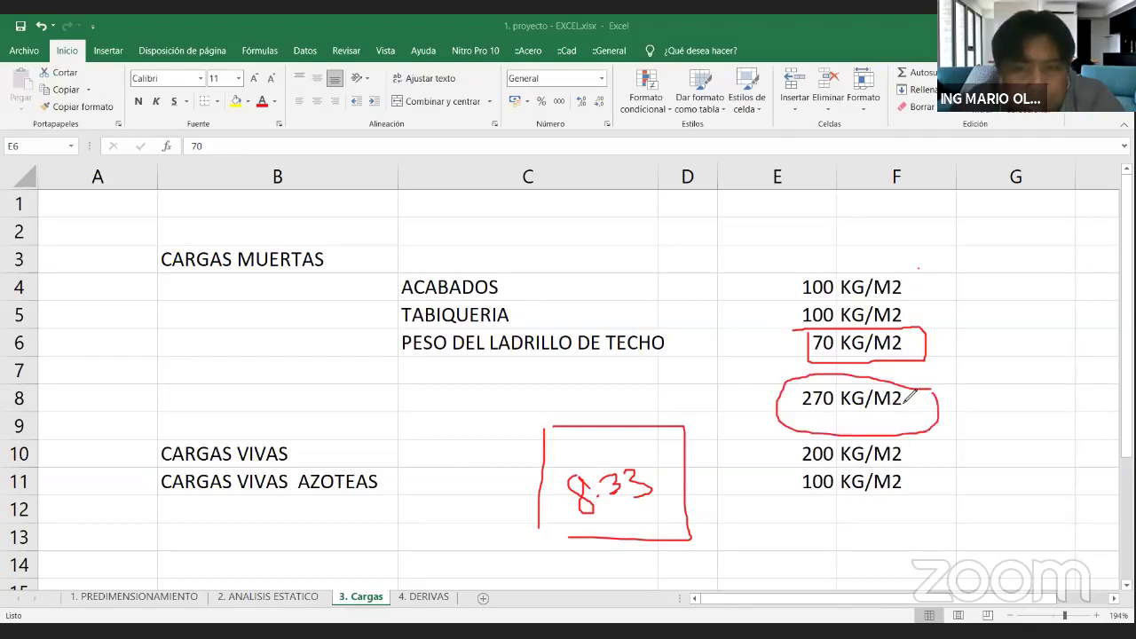
Mark the CARGAS MUERTAS heading and clear all drawn annotations from the loads sheet.
mouse_move(161, 233)
mouse_down()
mouse_move(221, 282)
mouse_move(369, 277)
mouse_move(118, 223)
mouse_up()
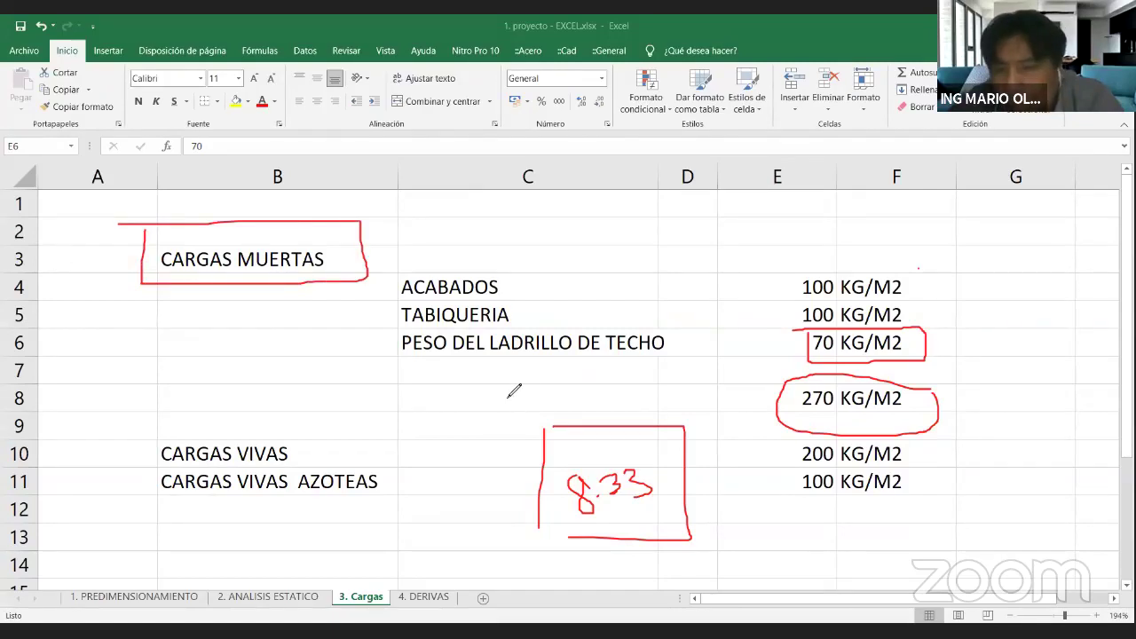
click(957, 165)
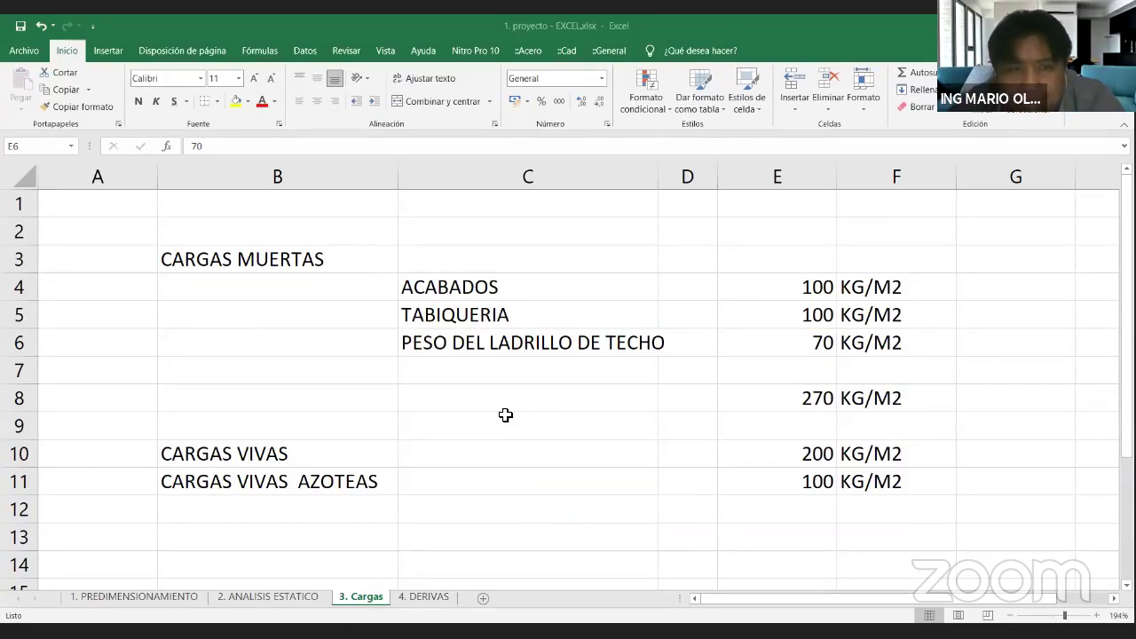
From the CARGAS VIVAS entry, switch to NORMA E.020 CARGAS in Adobe Reader and look up the distributed live load for Viviendas, including corredores y escaleras.
click(240, 452)
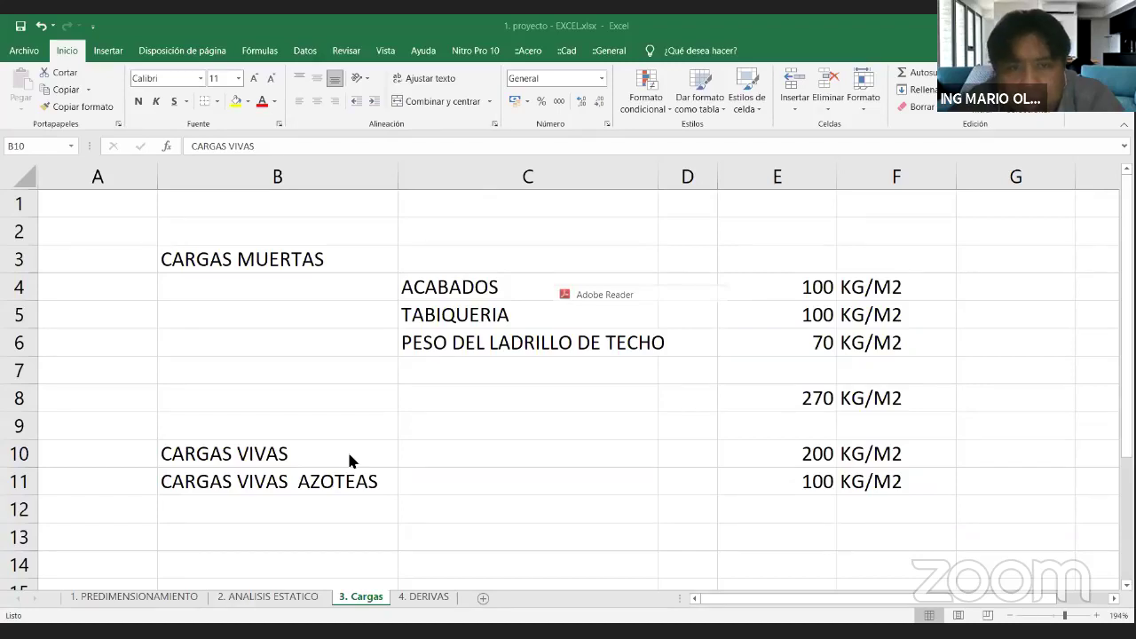
key(alt+Tab)
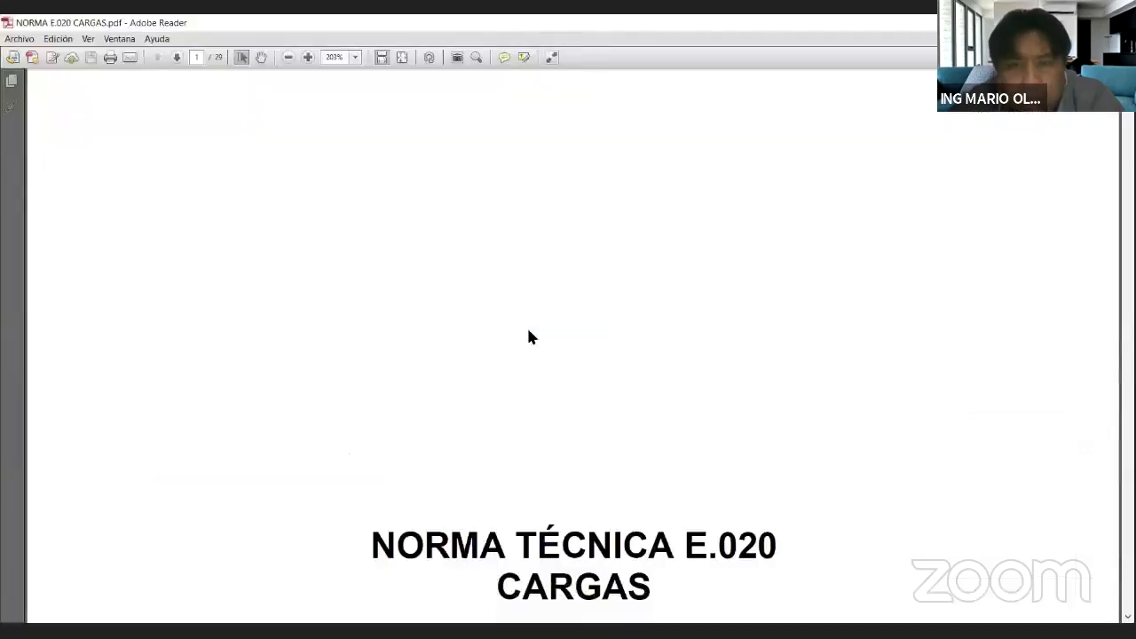
scroll(527, 325, down, 3)
click(290, 57)
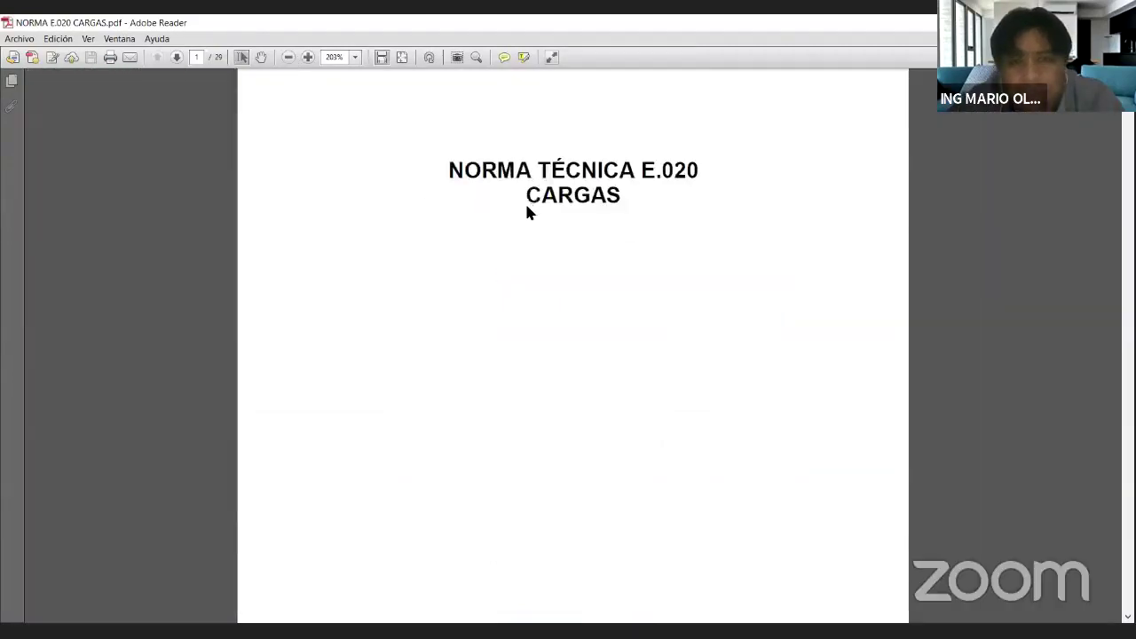
scroll(525, 218, down, 10)
scroll(530, 233, down, 12)
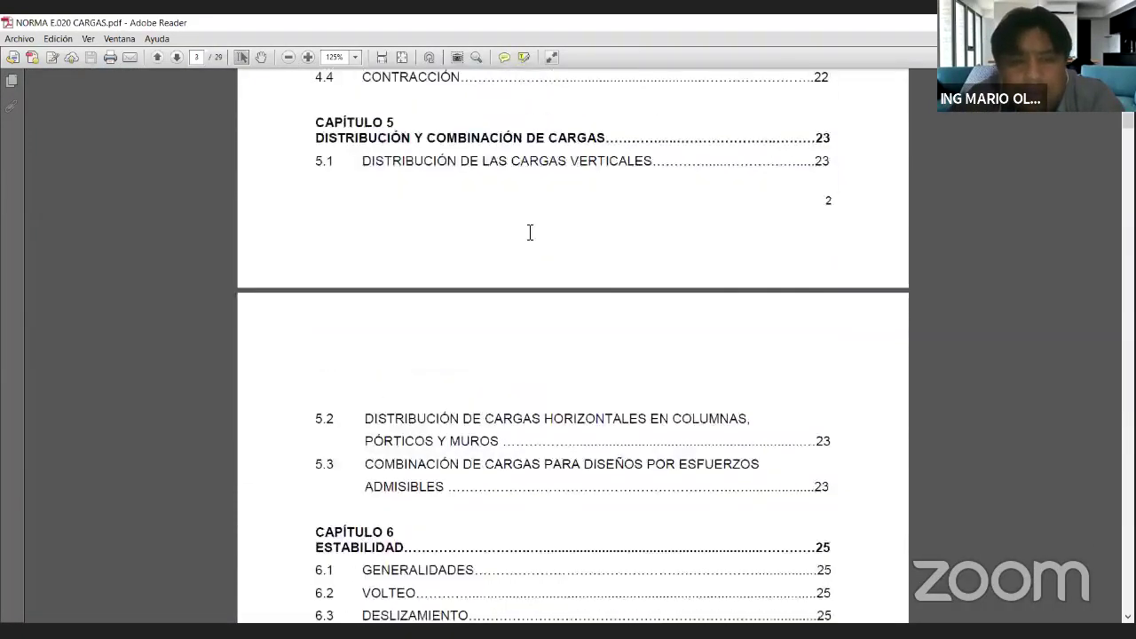
scroll(532, 237, down, 14)
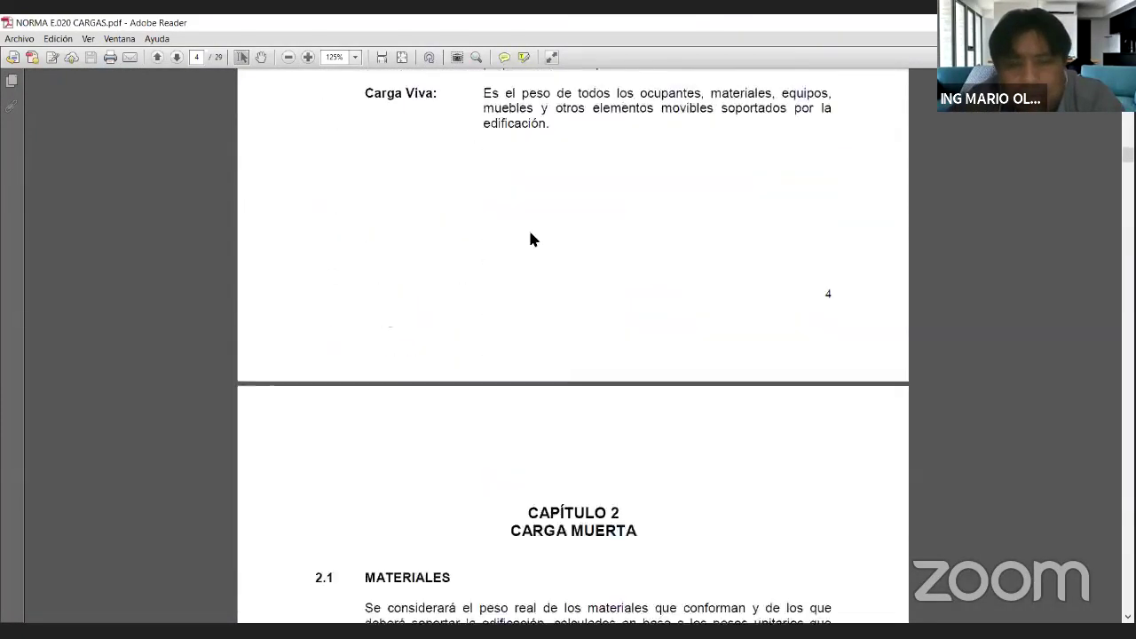
scroll(532, 239, down, 12)
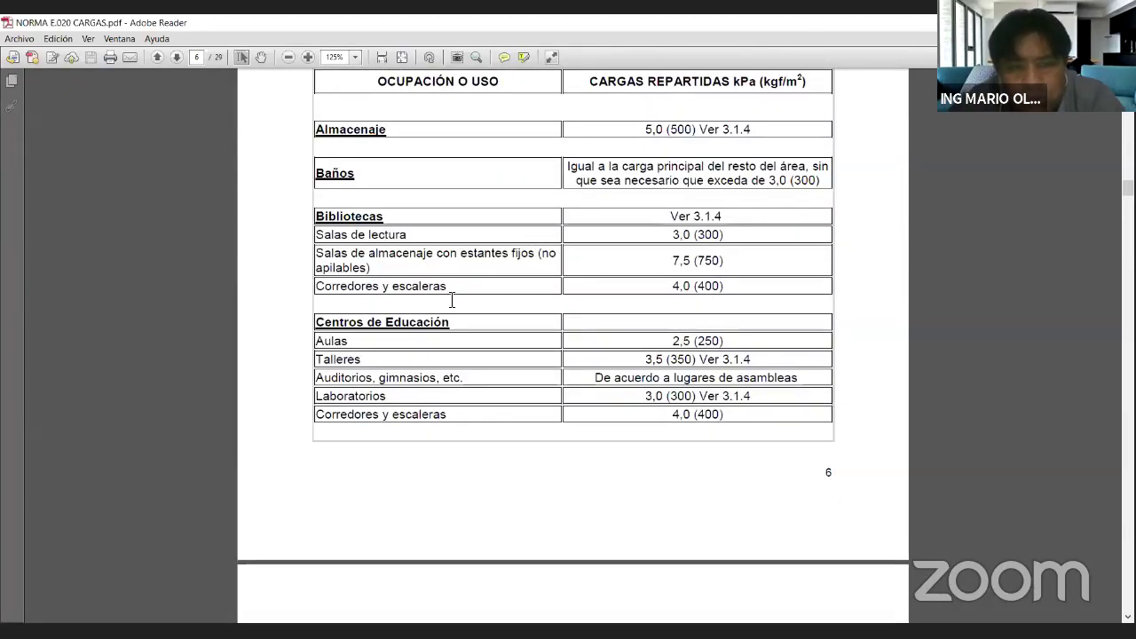
scroll(451, 300, down, 10)
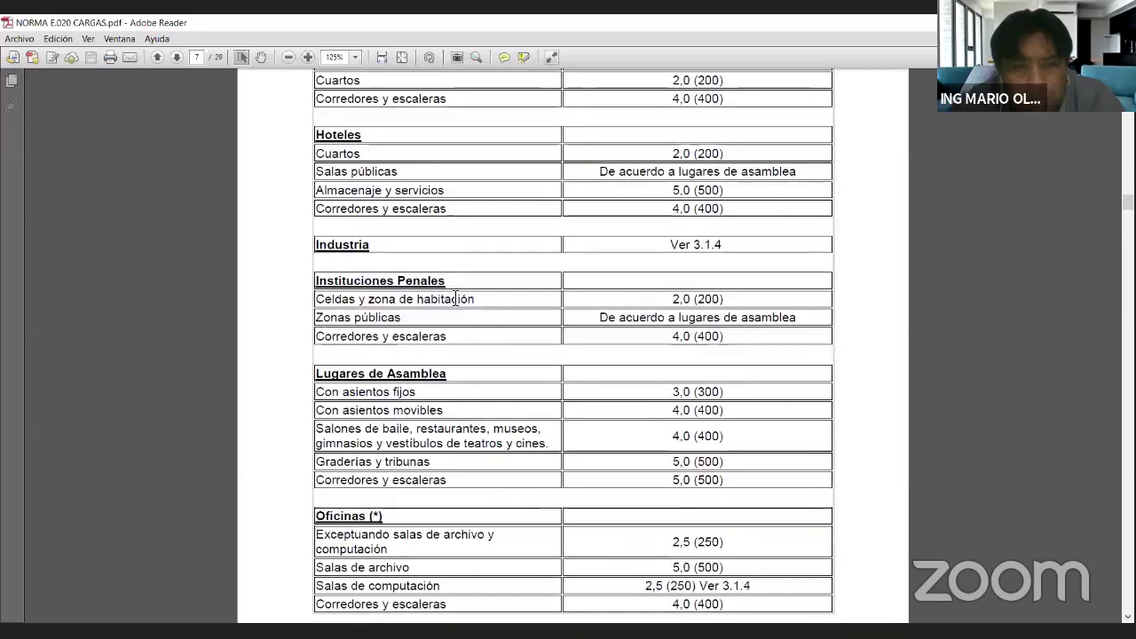
scroll(454, 299, down, 5)
scroll(455, 299, down, 12)
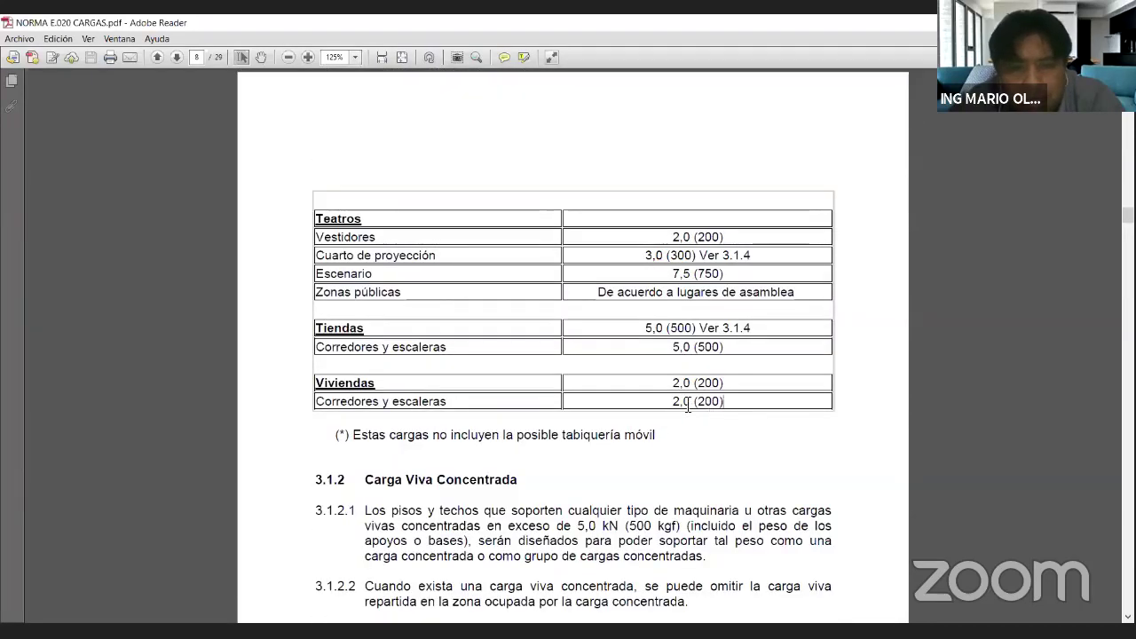
double_click(706, 401)
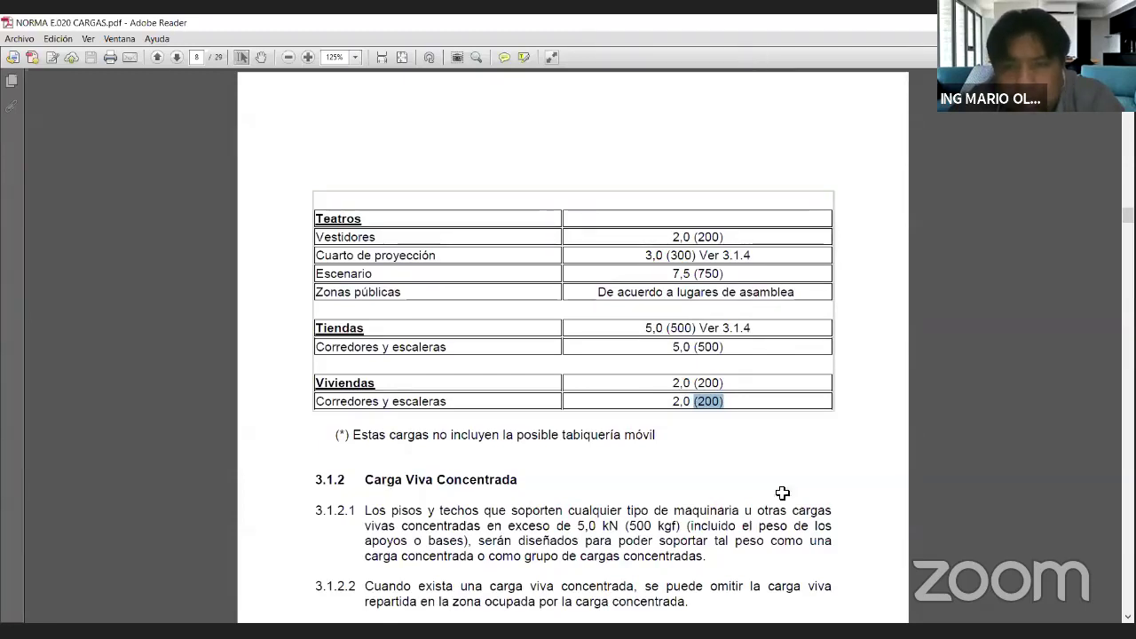
Return to the Excel loads sheet and review the CARGAS VIVAS and CARGAS VIVAS AZOTEAS values.
key(alt+Tab)
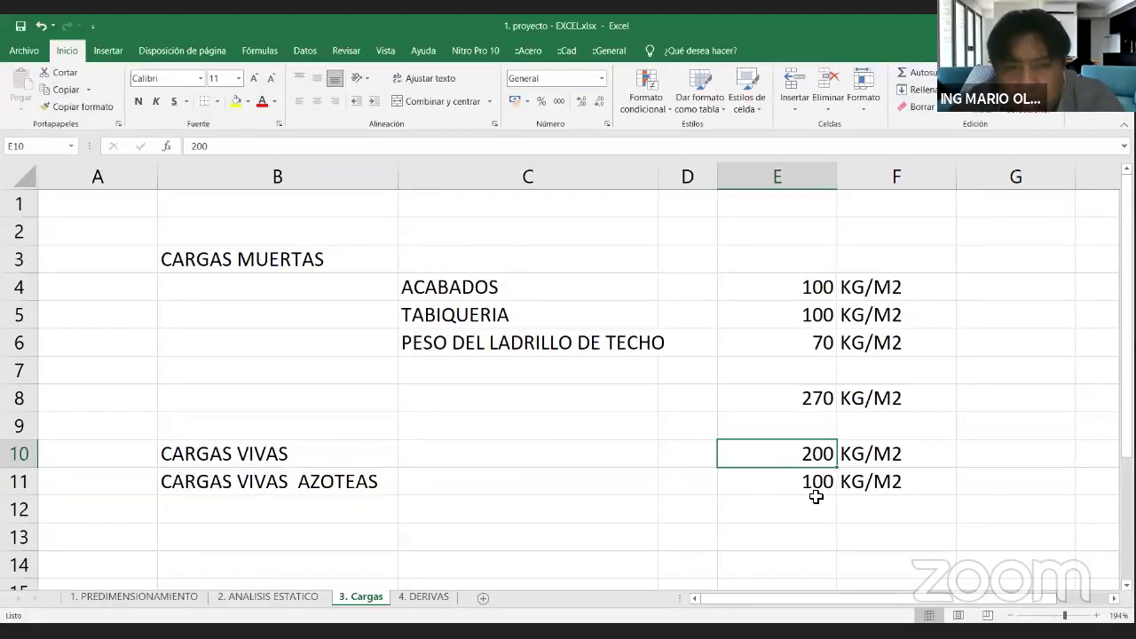
click(817, 486)
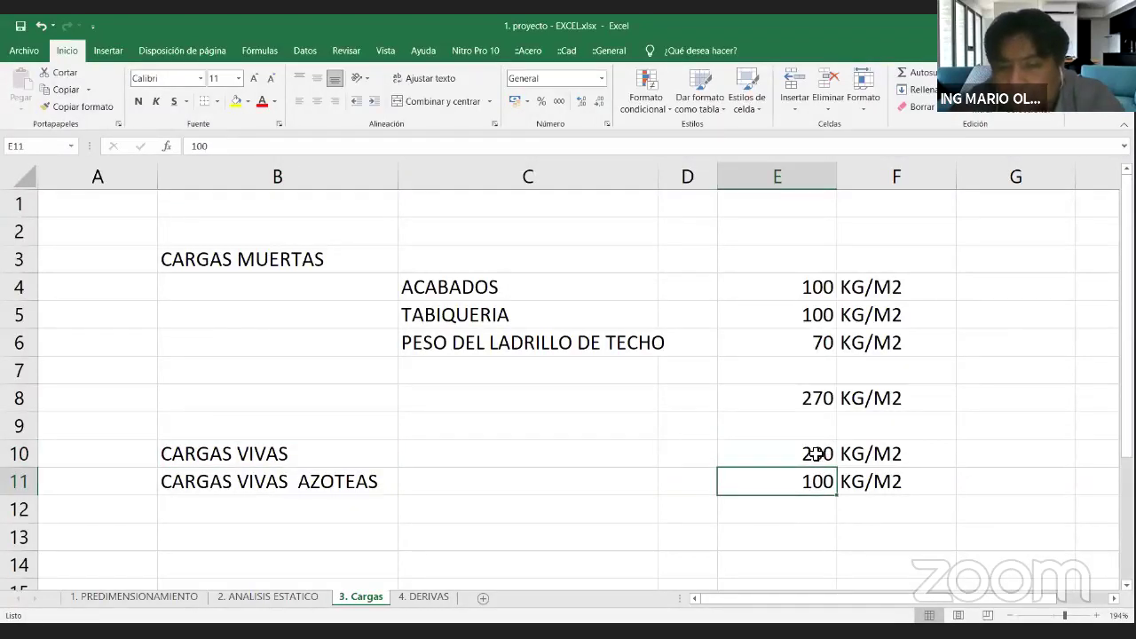
click(817, 454)
click(807, 479)
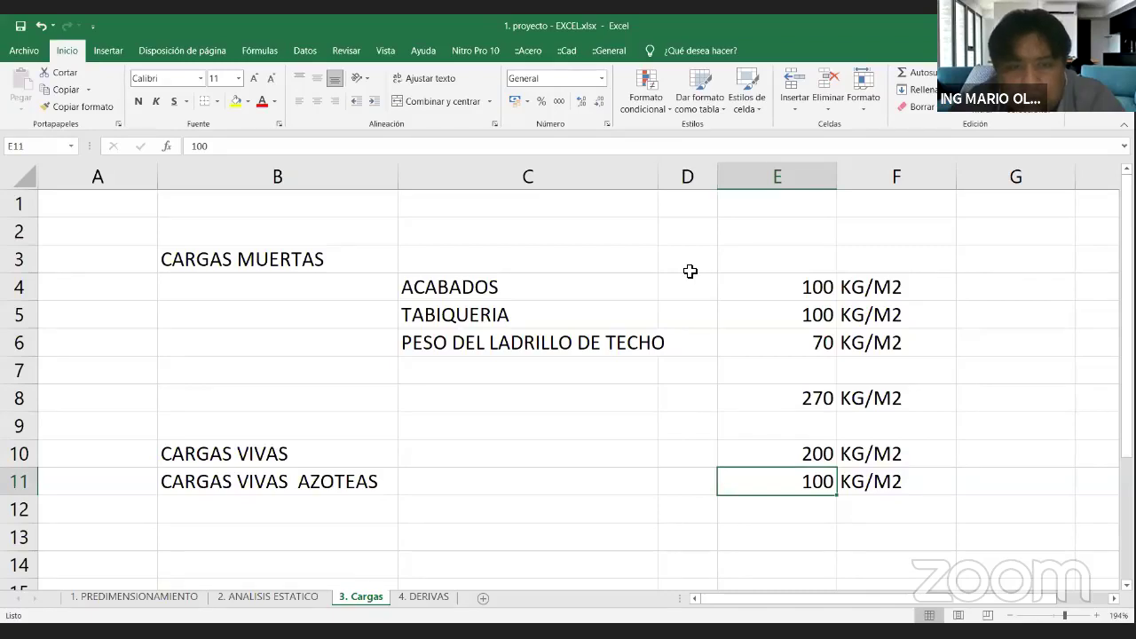
Switch to ETABS and show the Story1 floor in the plan view.
key(alt+Tab)
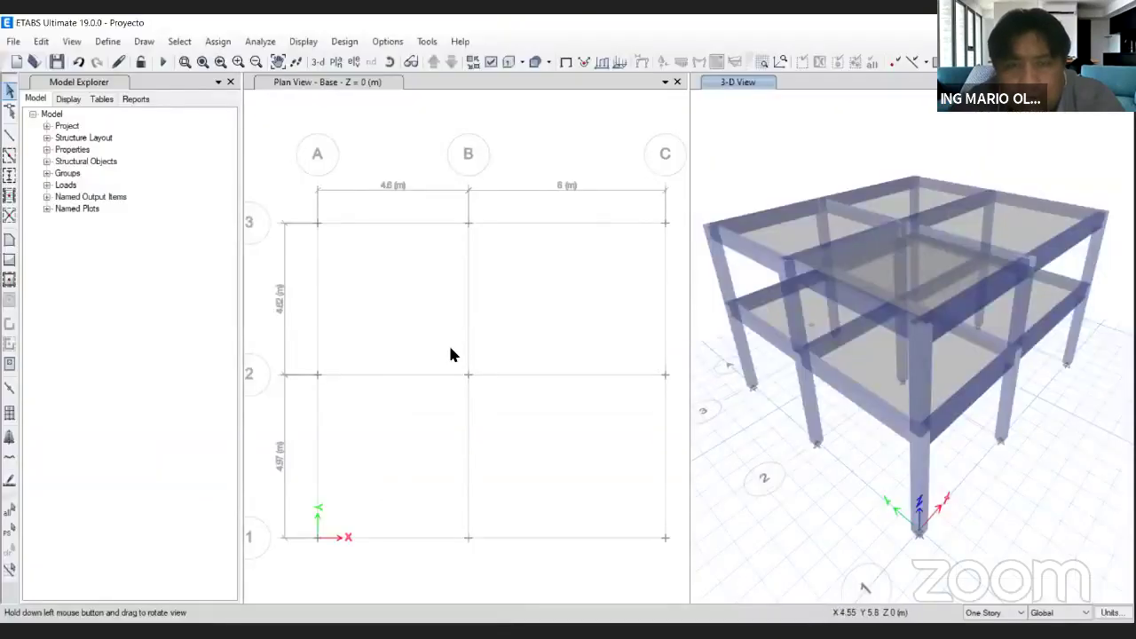
scroll(448, 342, down, 2)
scroll(459, 316, up, 2)
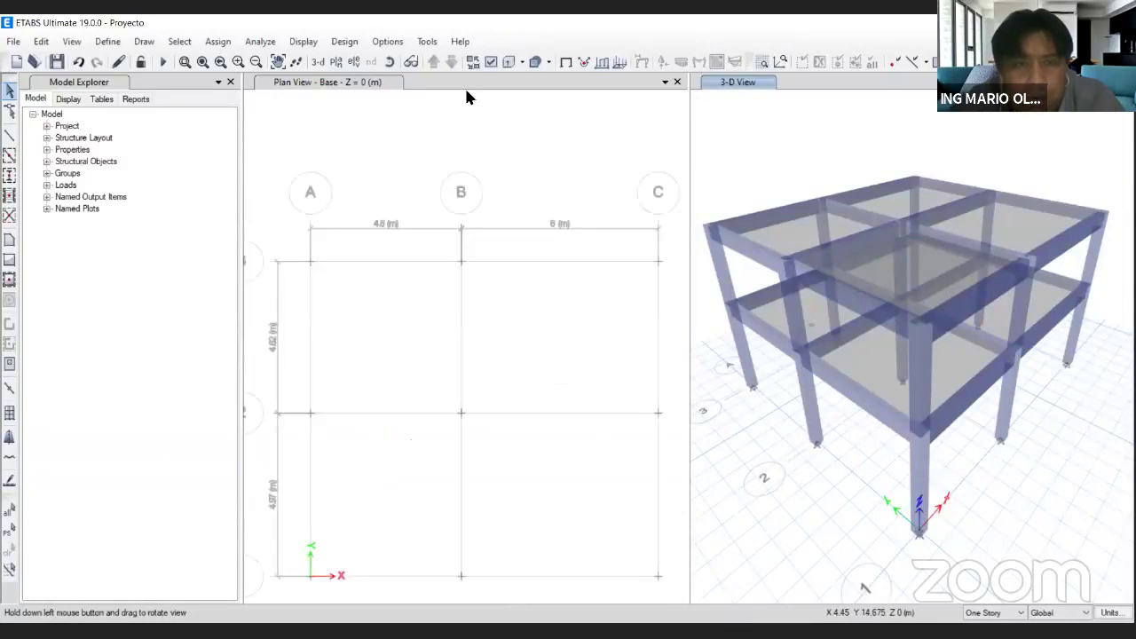
click(433, 61)
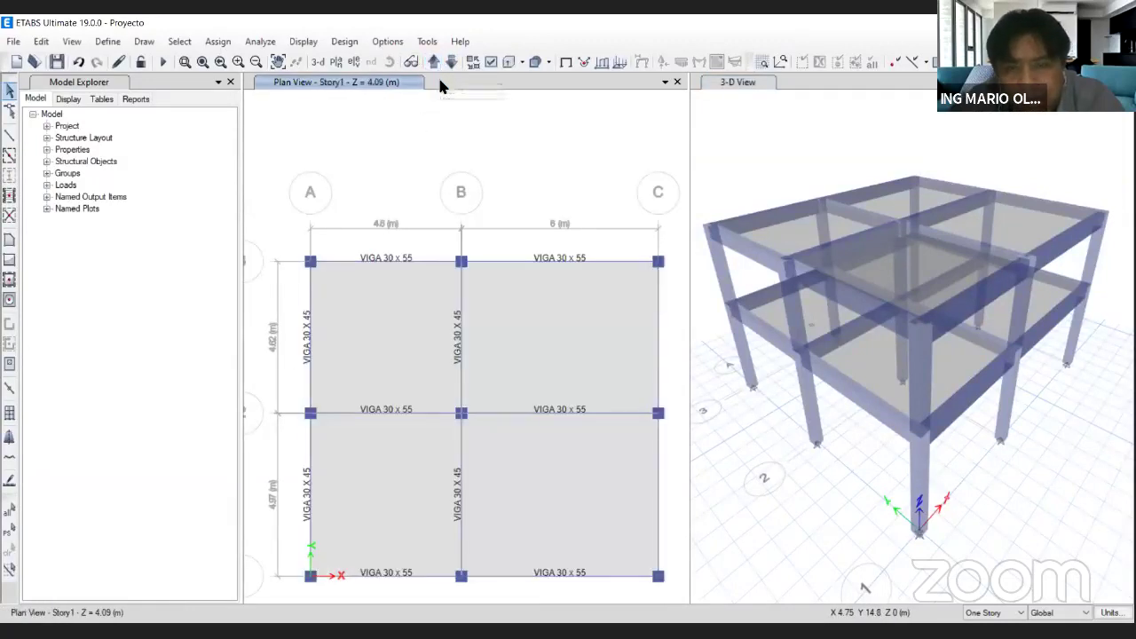
click(545, 371)
click(431, 351)
click(394, 481)
click(533, 507)
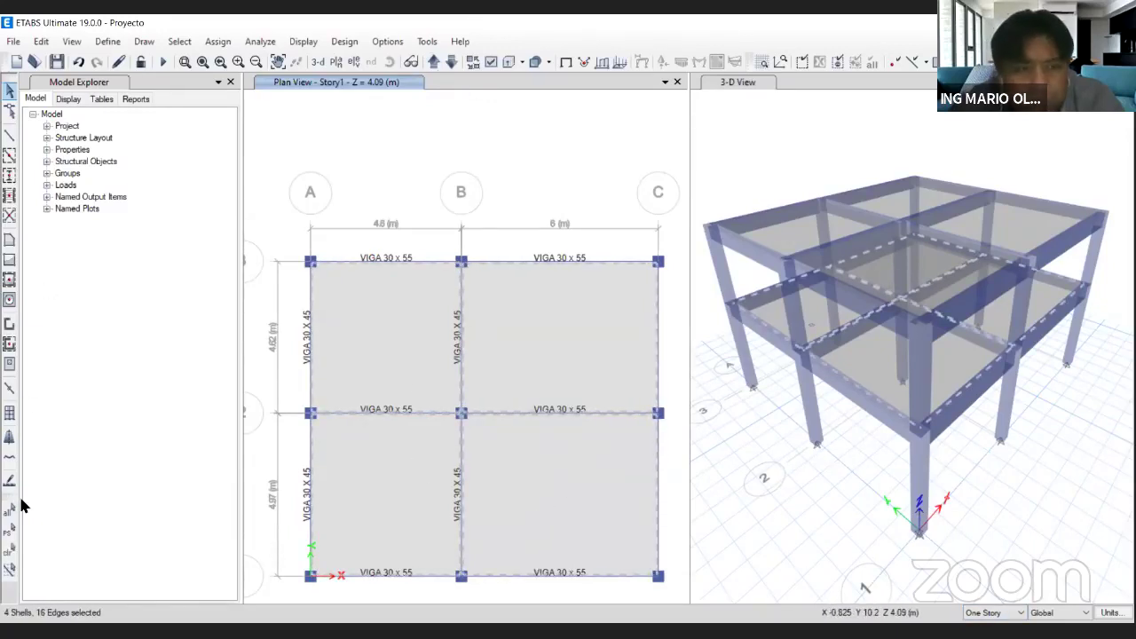
click(13, 552)
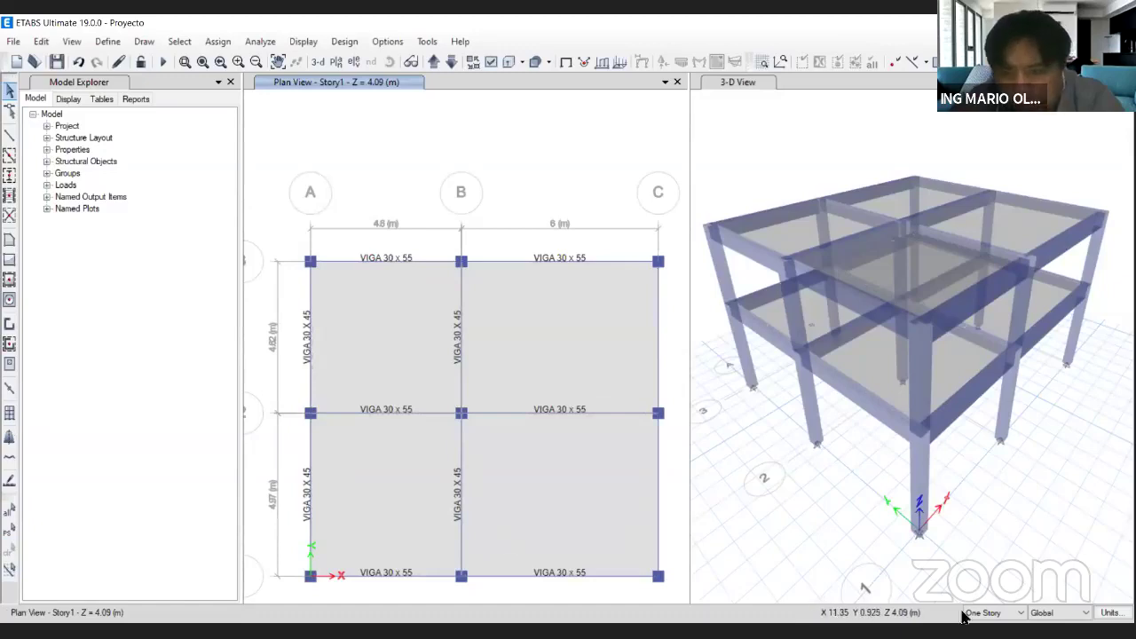
Make edits apply to All Stories and select the four slab panels between grids A–C and 1–3.
click(983, 587)
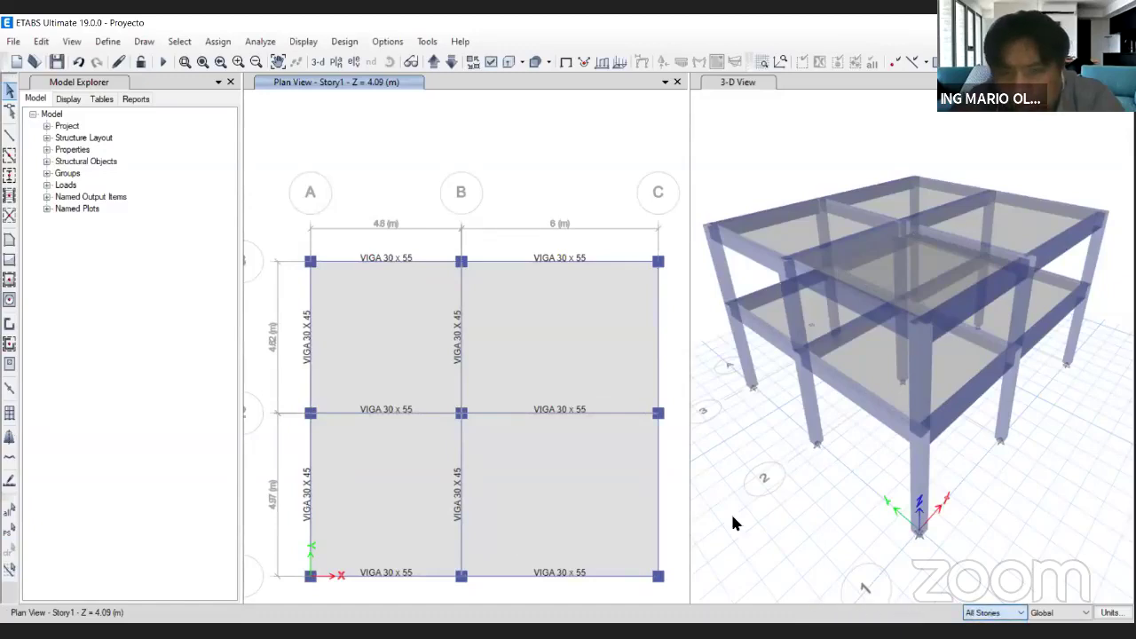
click(577, 356)
click(411, 347)
click(411, 476)
click(510, 457)
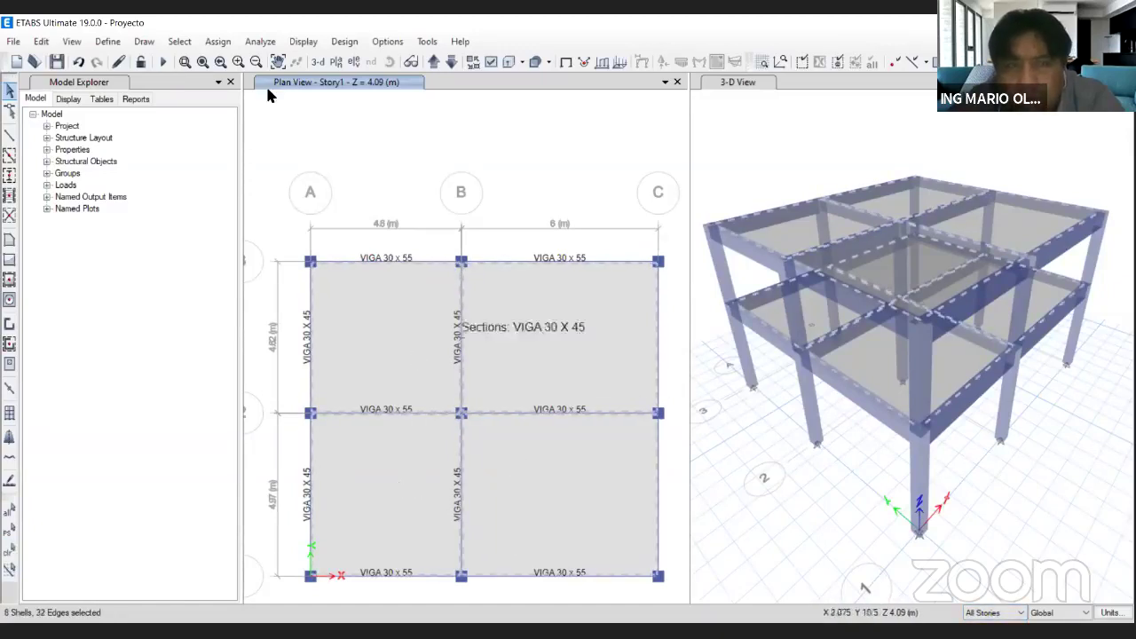
Assign a uniform shell load of 0.27 tonf/m² in the Gravity direction to the selected slabs under the Dead pattern, replacing existing loads.
click(219, 42)
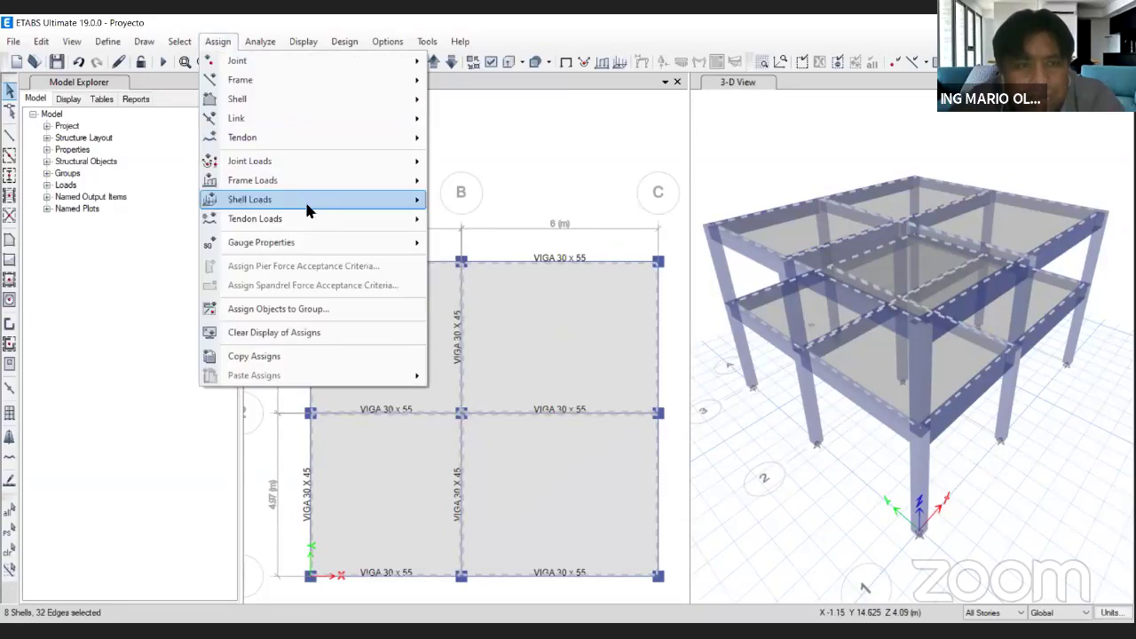
mouse_move(305, 199)
click(478, 223)
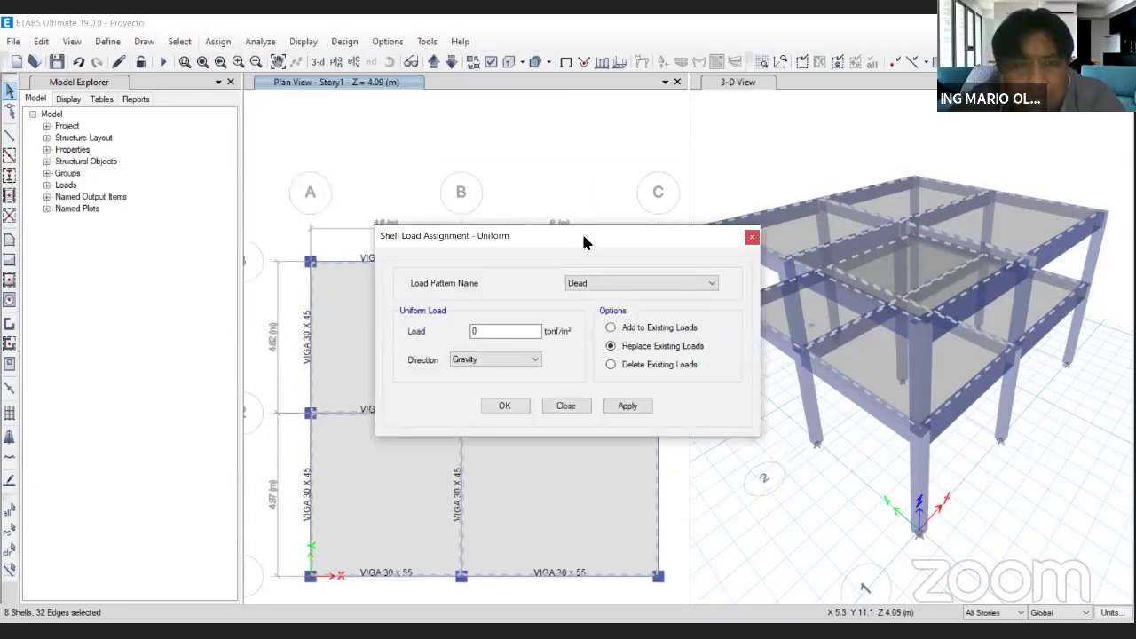
drag(588, 234, 328, 126)
click(355, 175)
click(318, 190)
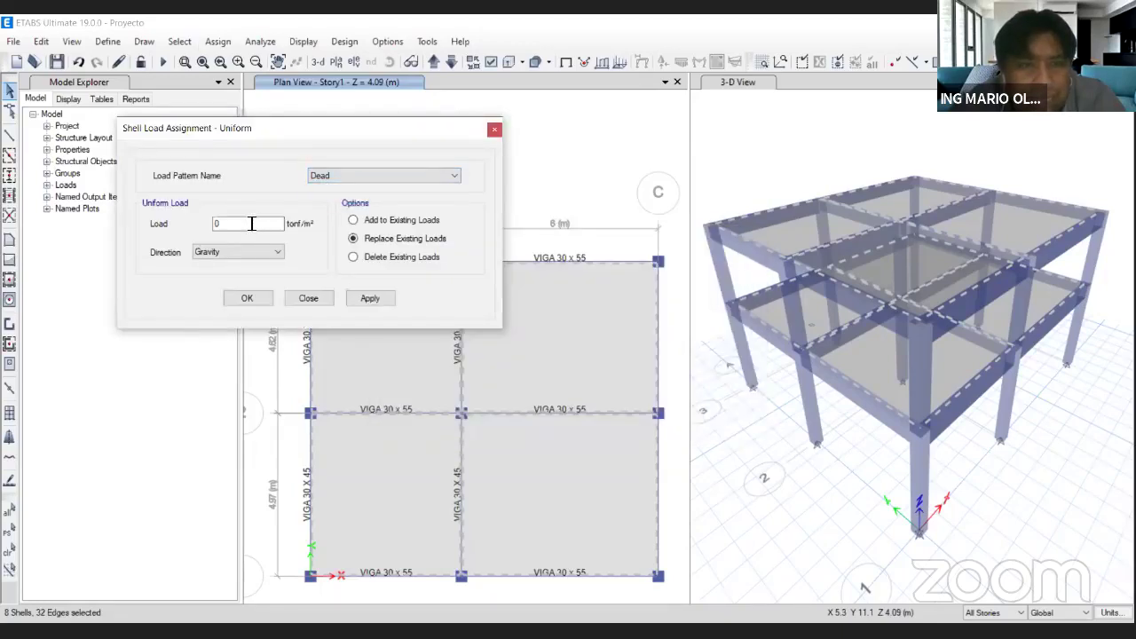
click(252, 223)
drag(189, 223, 200, 227)
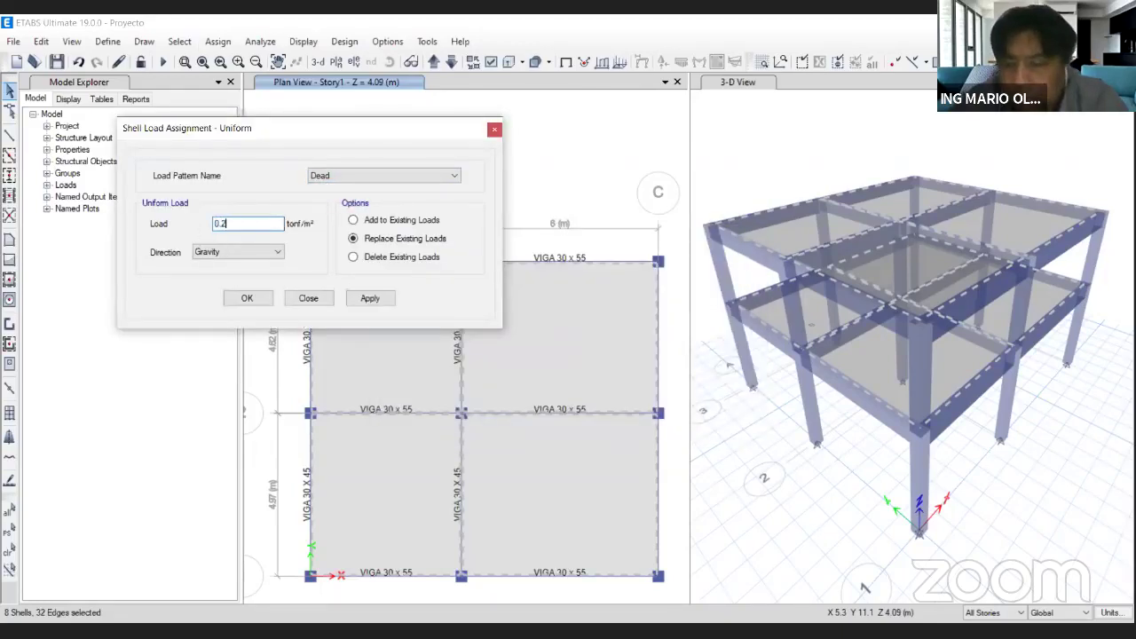
click(372, 297)
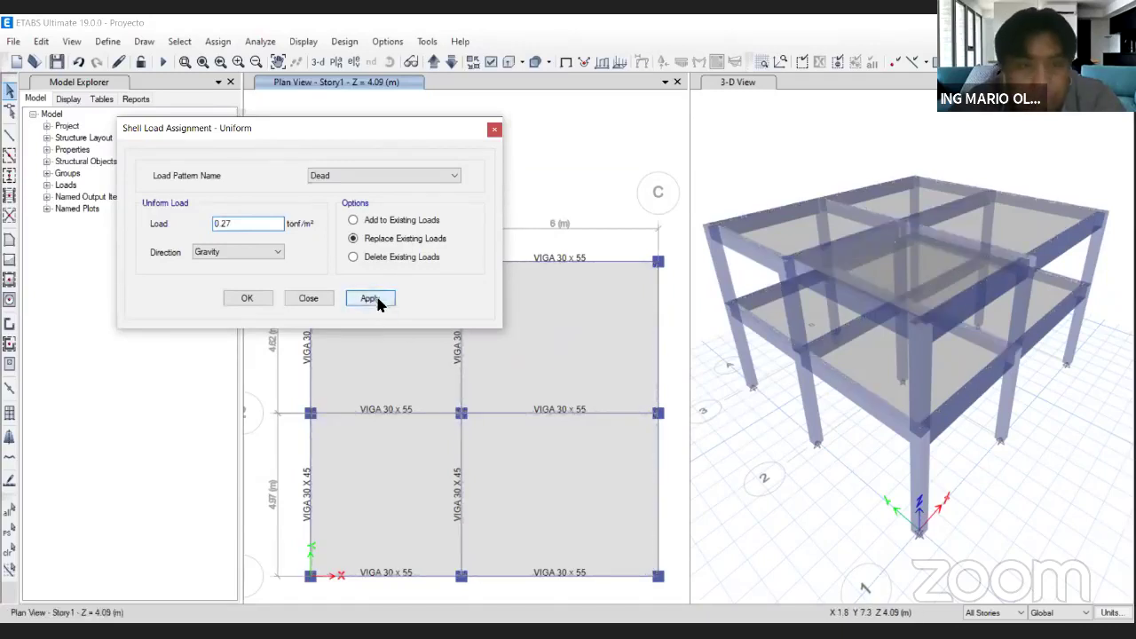
click(540, 428)
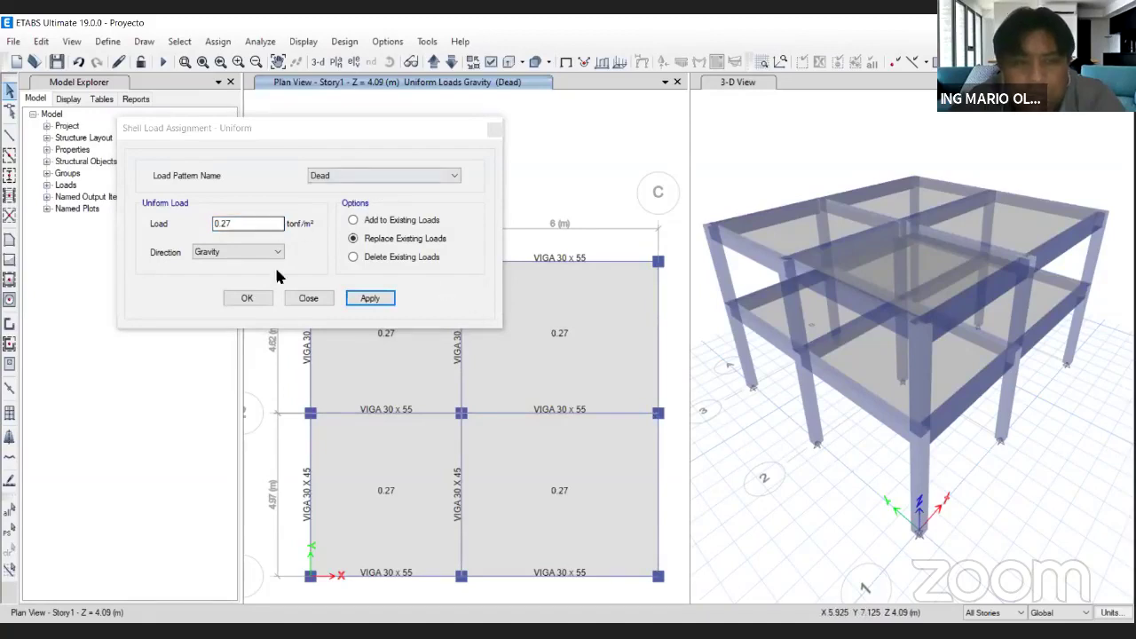
Reselect the same slabs, assign them a uniform Live load of 0.2 tonf/m² in the Gravity direction, and finish the load assignment.
click(8, 533)
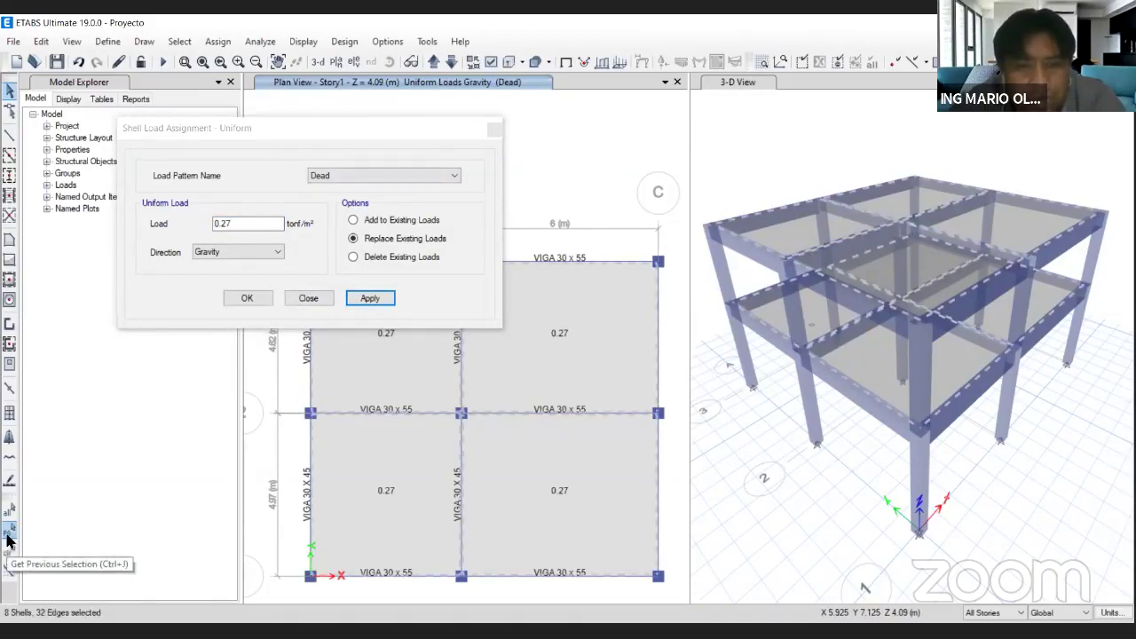
click(362, 173)
click(355, 199)
double_click(205, 223)
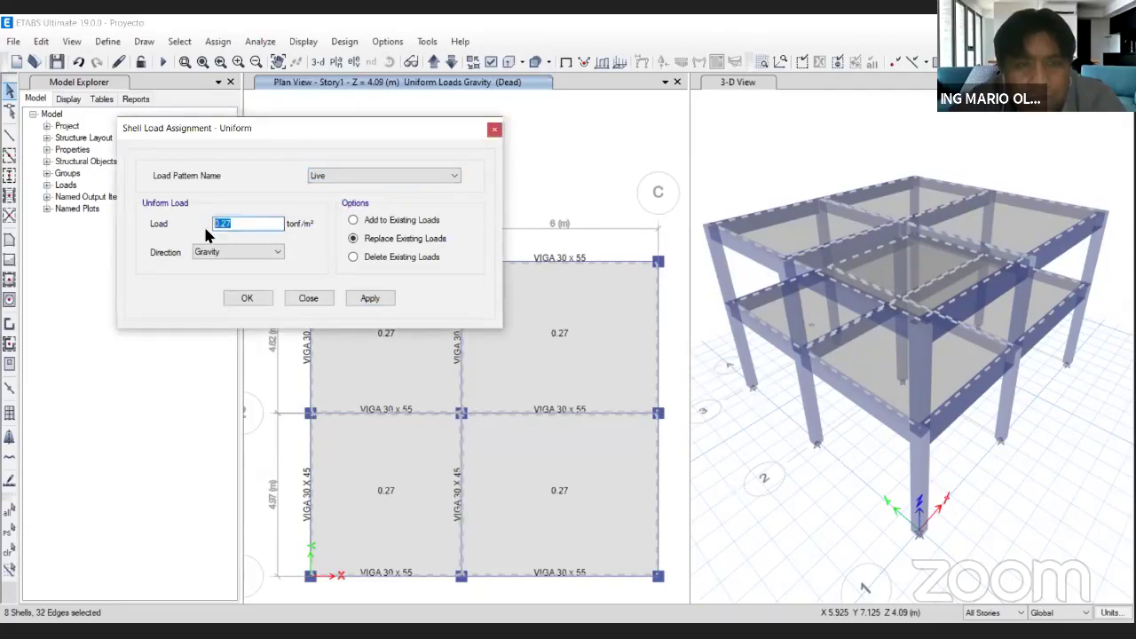
text(0.2)
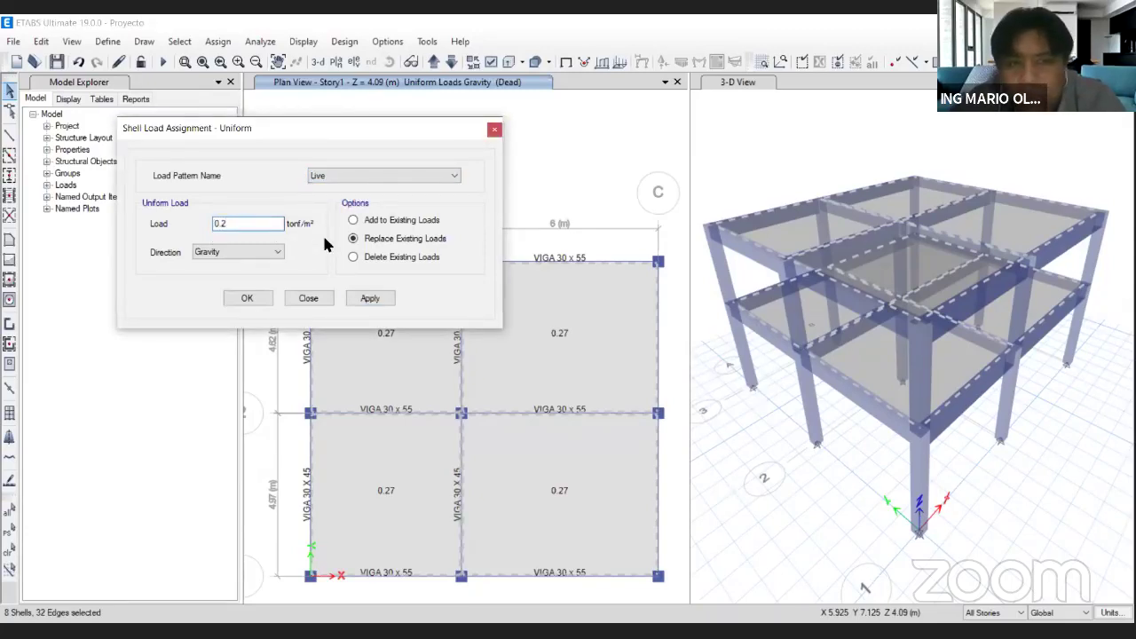
click(384, 298)
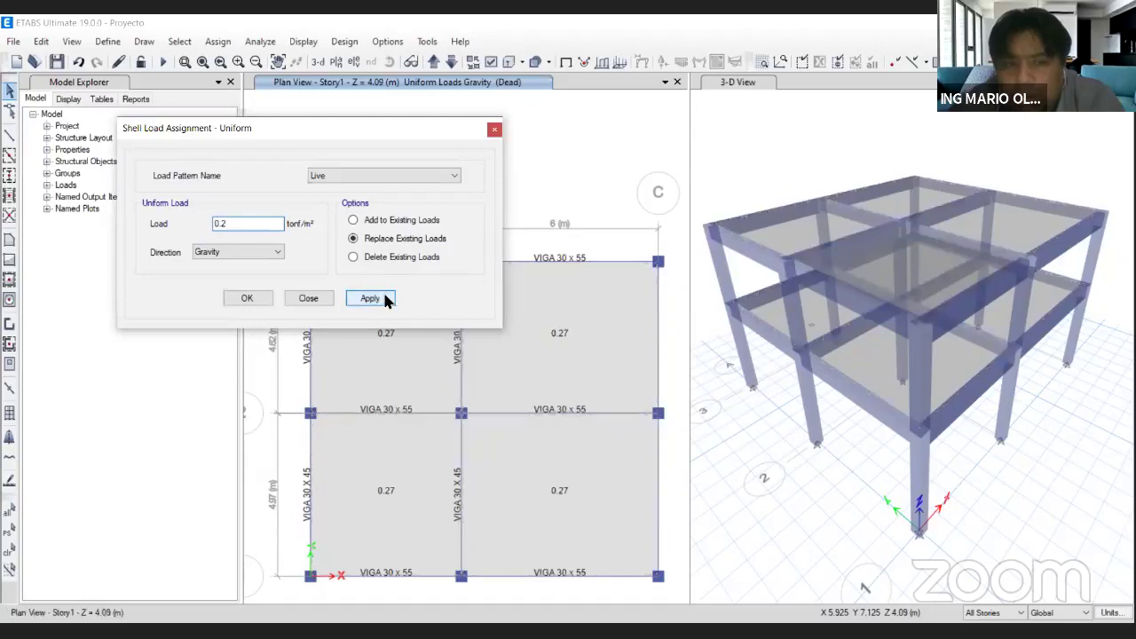
click(260, 300)
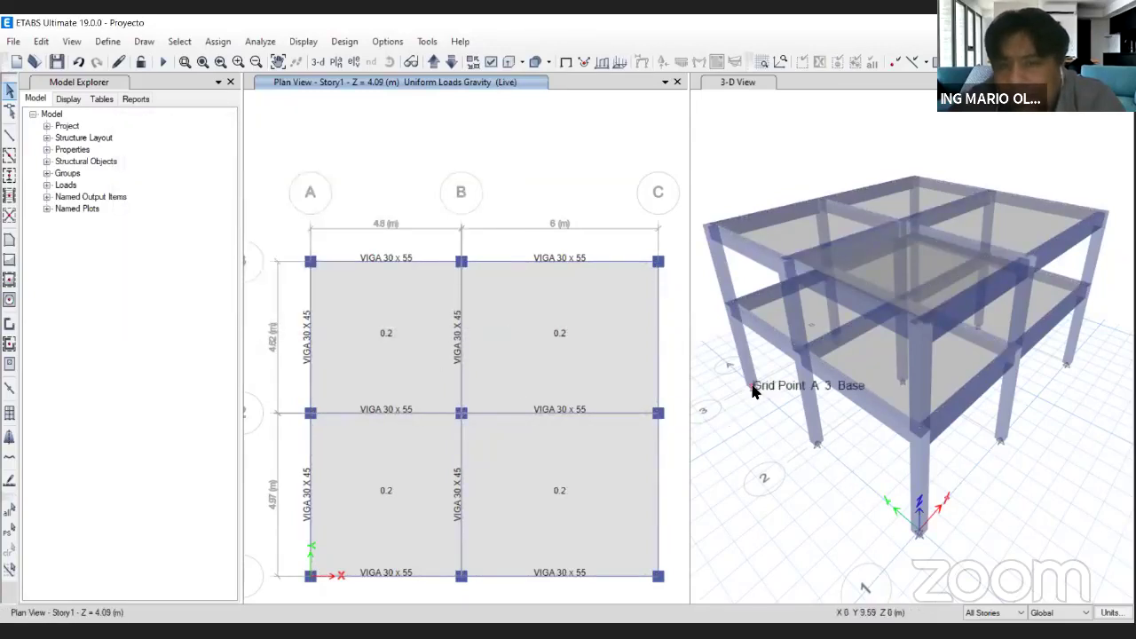
Move the plan view down from Story1 to the Base level at Z = 0.
scroll(460, 291, down, 3)
scroll(460, 291, up, 3)
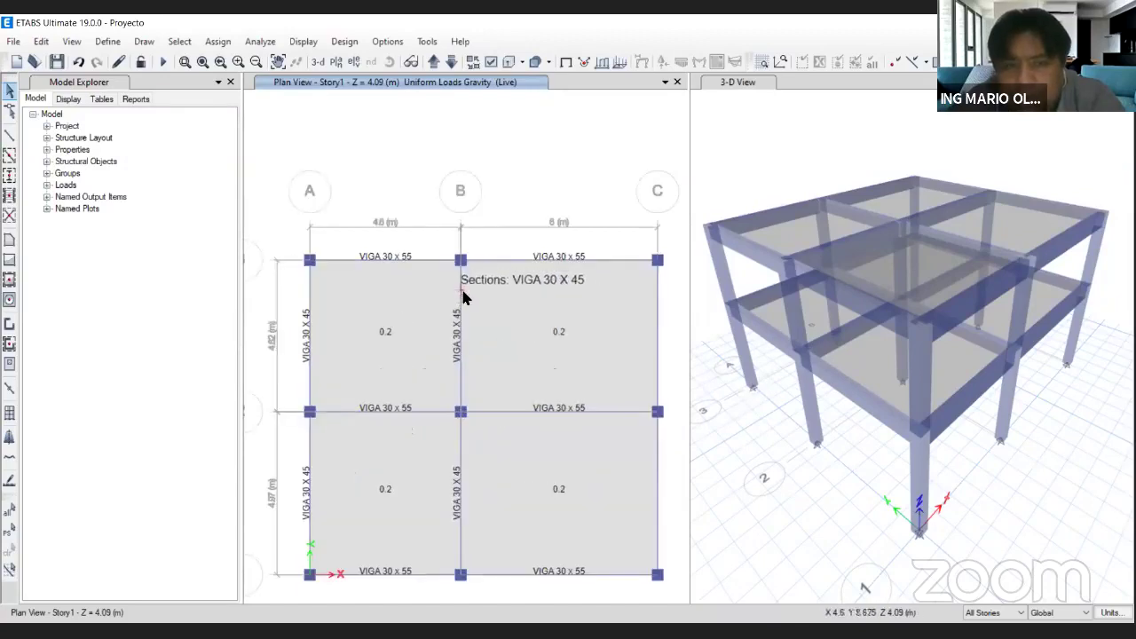
scroll(516, 251, down, 2)
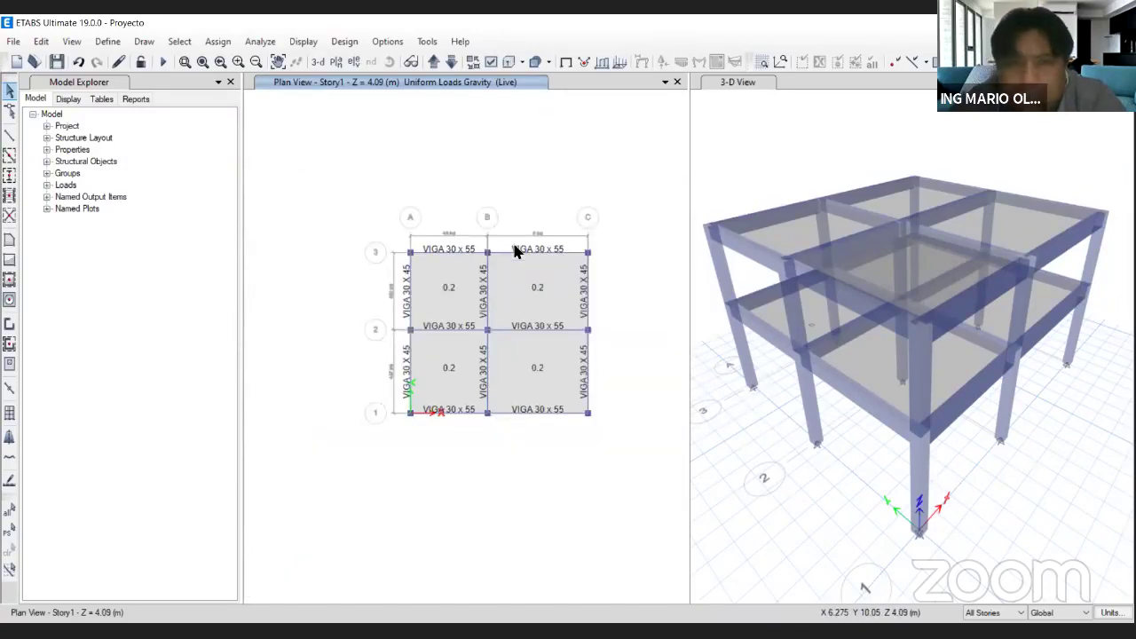
click(449, 62)
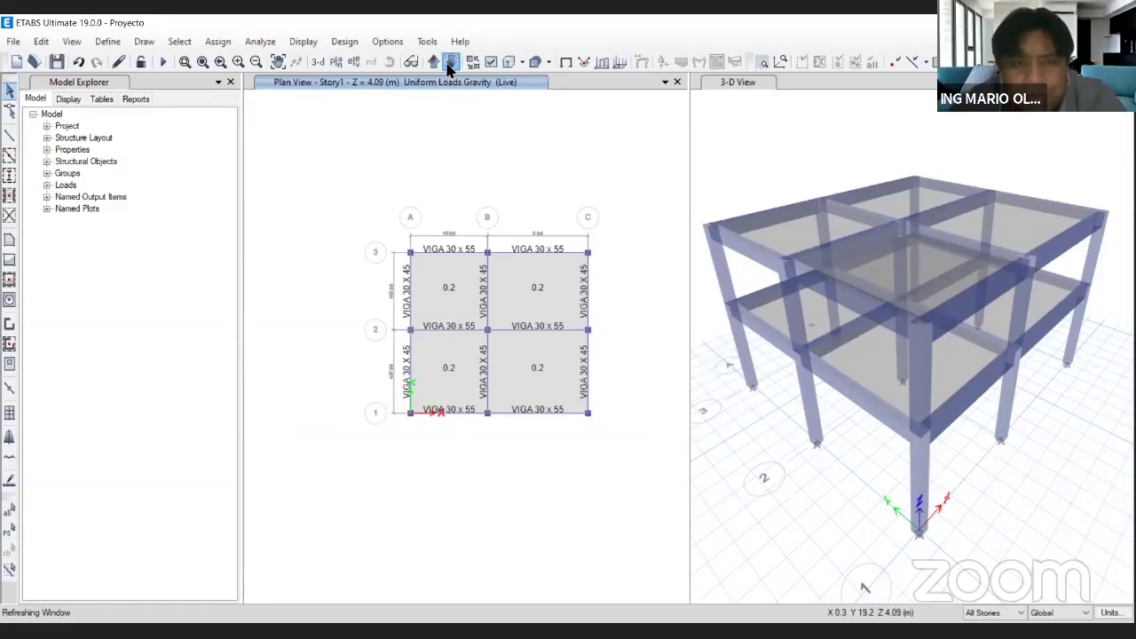
click(433, 62)
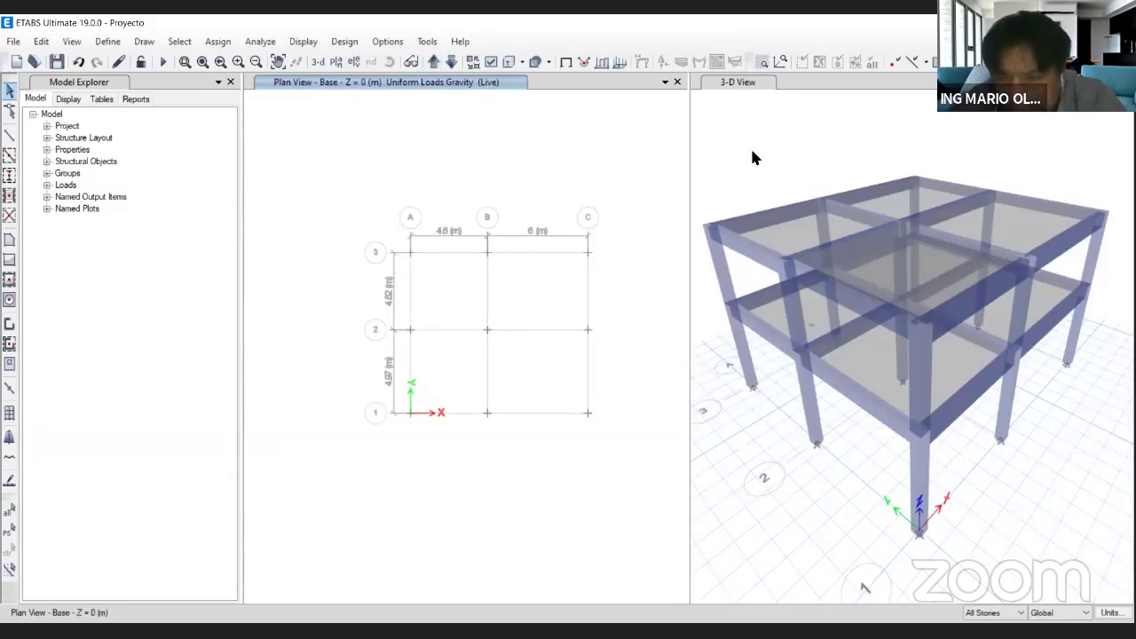
drag(892, 509, 923, 523)
mouse_move(801, 432)
mouse_down()
mouse_move(836, 459)
mouse_move(834, 433)
mouse_up()
mouse_move(734, 397)
mouse_down()
mouse_move(738, 380)
mouse_move(771, 397)
mouse_move(735, 393)
mouse_up()
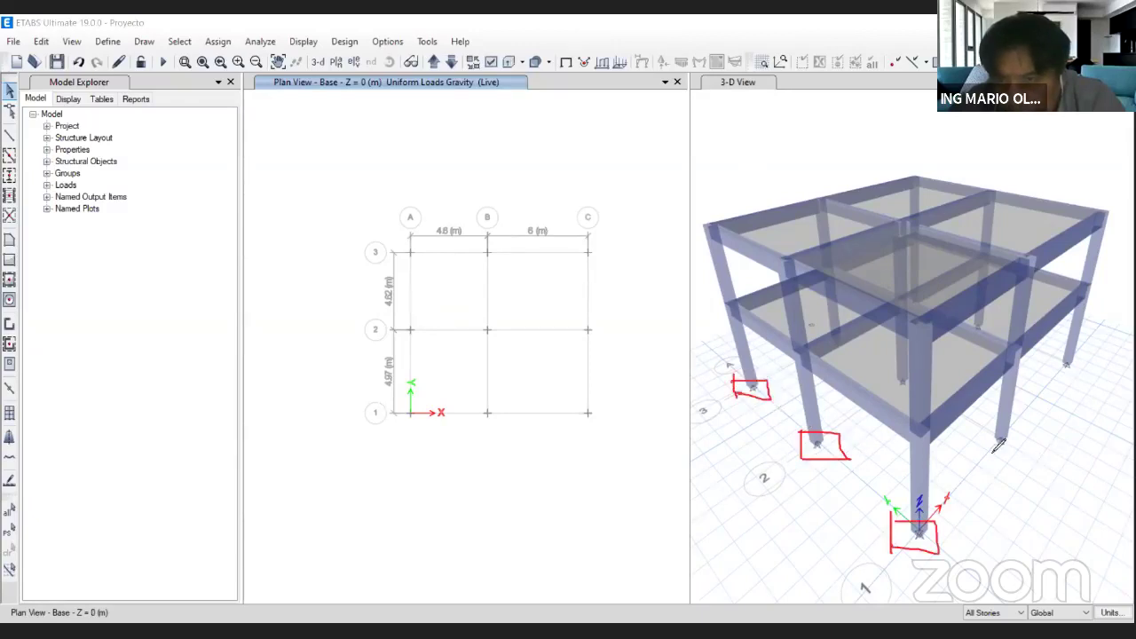
mouse_move(995, 432)
mouse_down()
mouse_move(989, 455)
mouse_move(1016, 428)
mouse_up()
mouse_move(1054, 356)
mouse_down()
mouse_move(1070, 380)
mouse_move(1083, 353)
mouse_up()
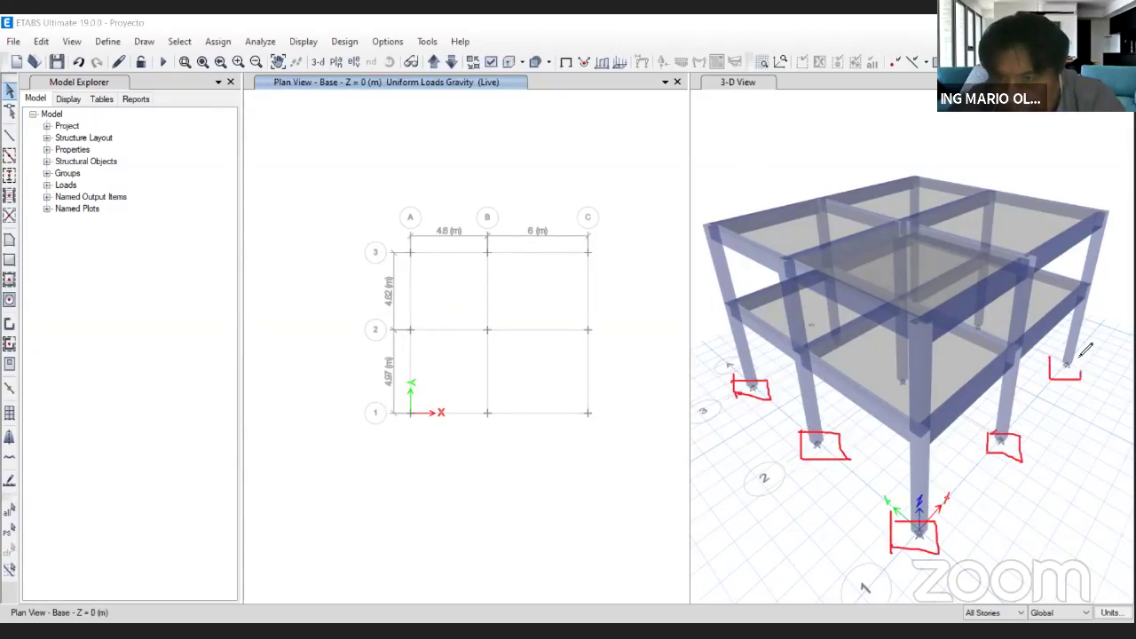
mouse_move(818, 470)
mouse_down()
mouse_move(818, 484)
mouse_move(769, 512)
mouse_move(815, 496)
mouse_up()
mouse_move(773, 527)
mouse_down()
mouse_move(787, 542)
mouse_move(777, 554)
mouse_move(820, 538)
mouse_up()
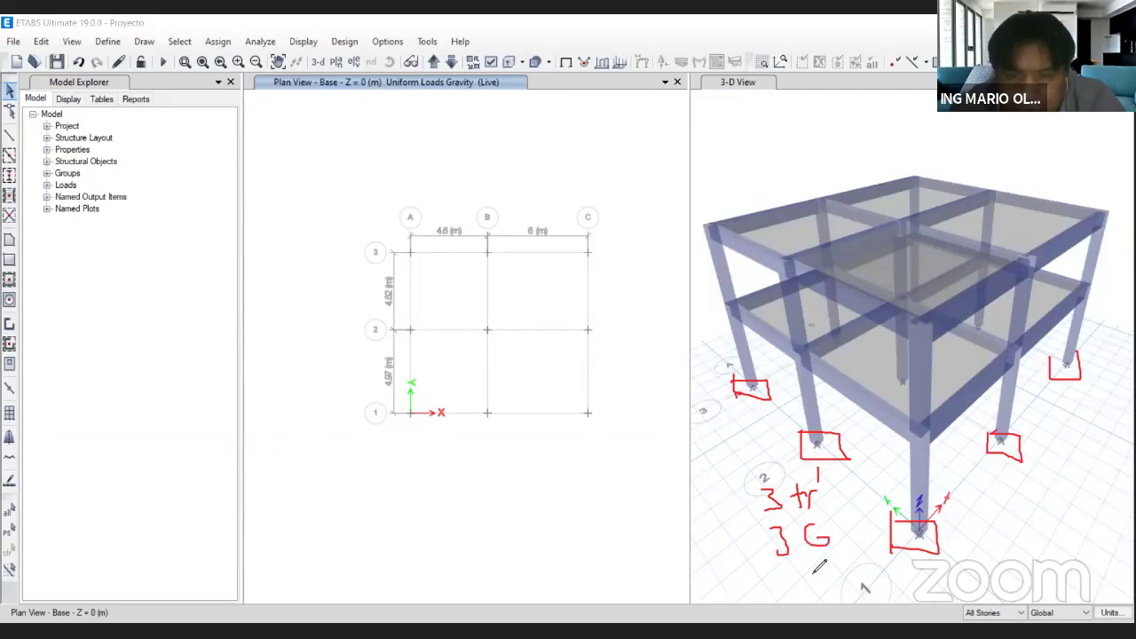
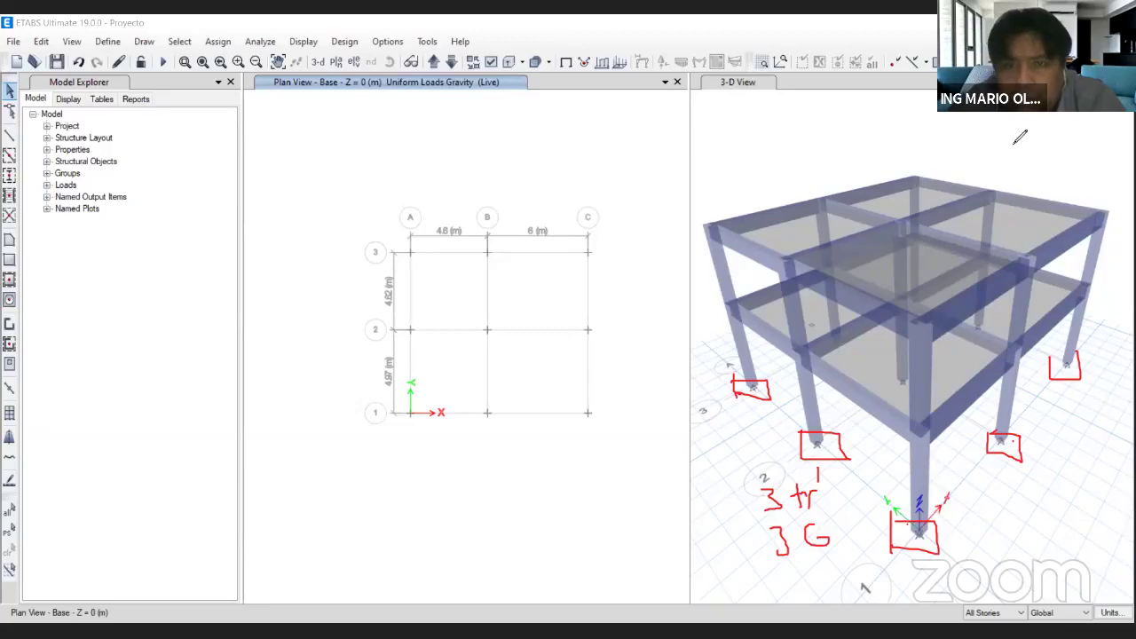
key(Escape)
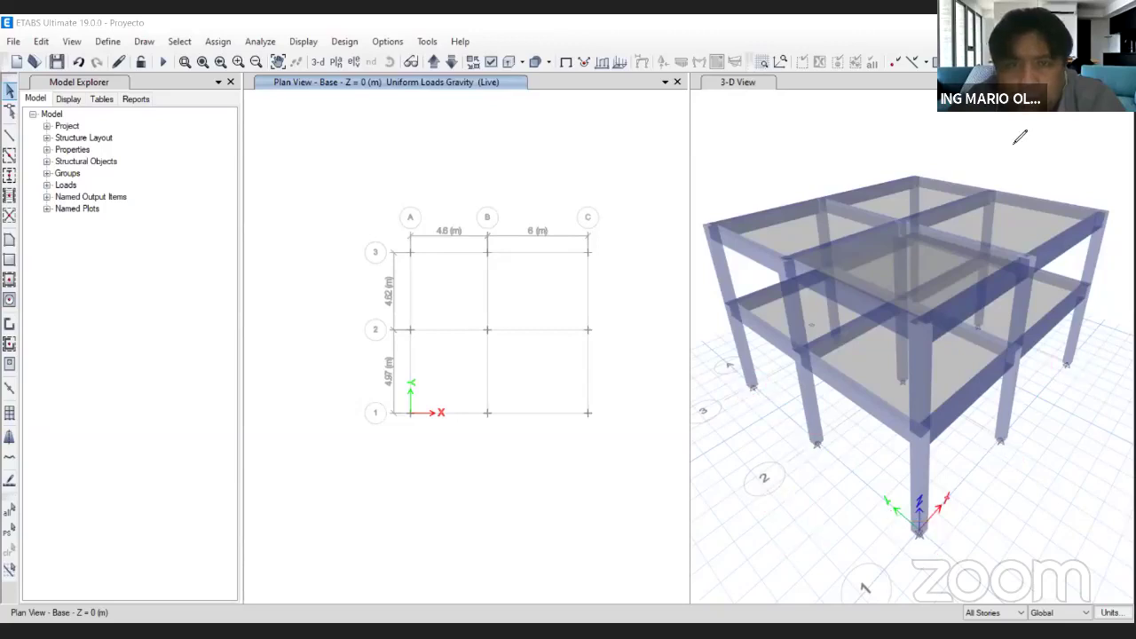
With the scope limited to One Story, assign fixed restraints in all translations and rotations to every base joint on grids A–C and 1–3.
click(994, 613)
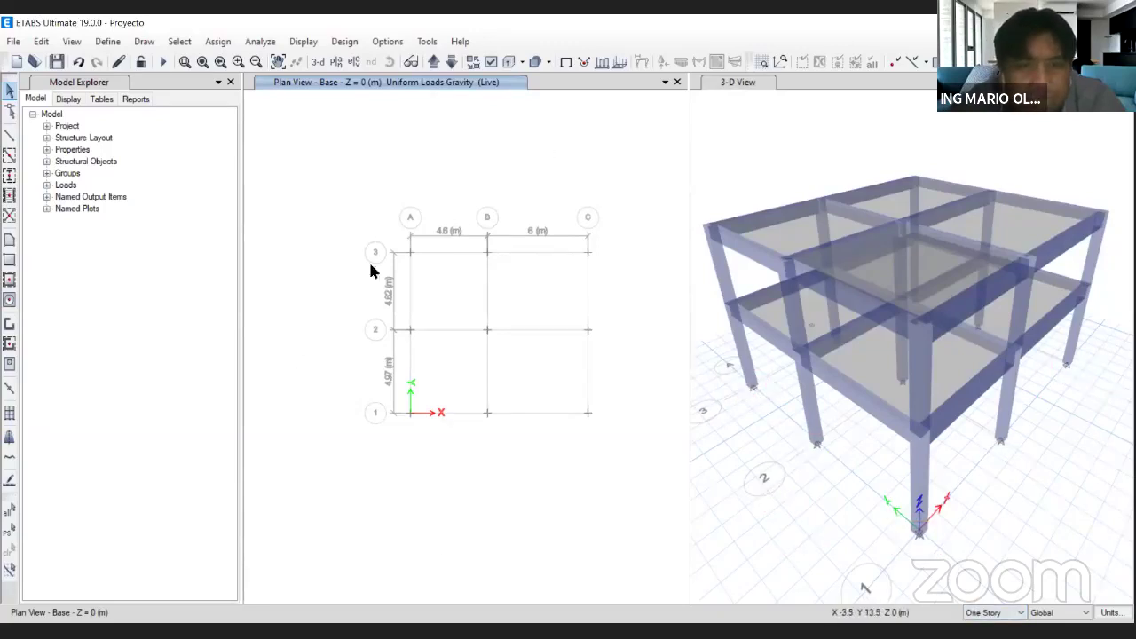
drag(352, 180, 642, 468)
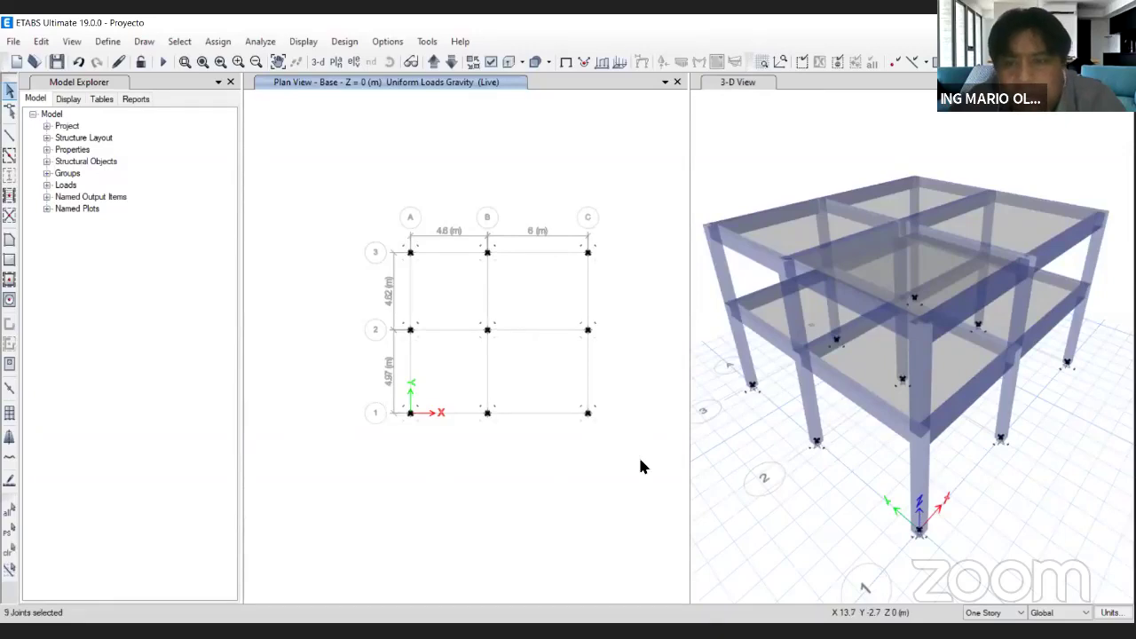
click(218, 42)
mouse_move(299, 61)
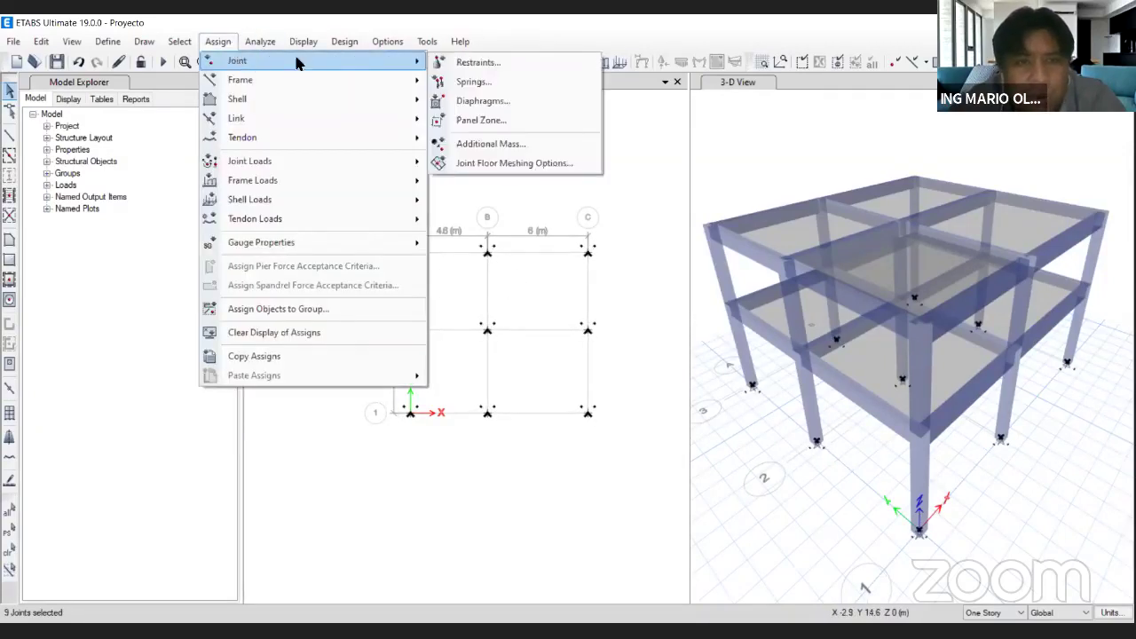
click(538, 62)
drag(581, 234, 253, 131)
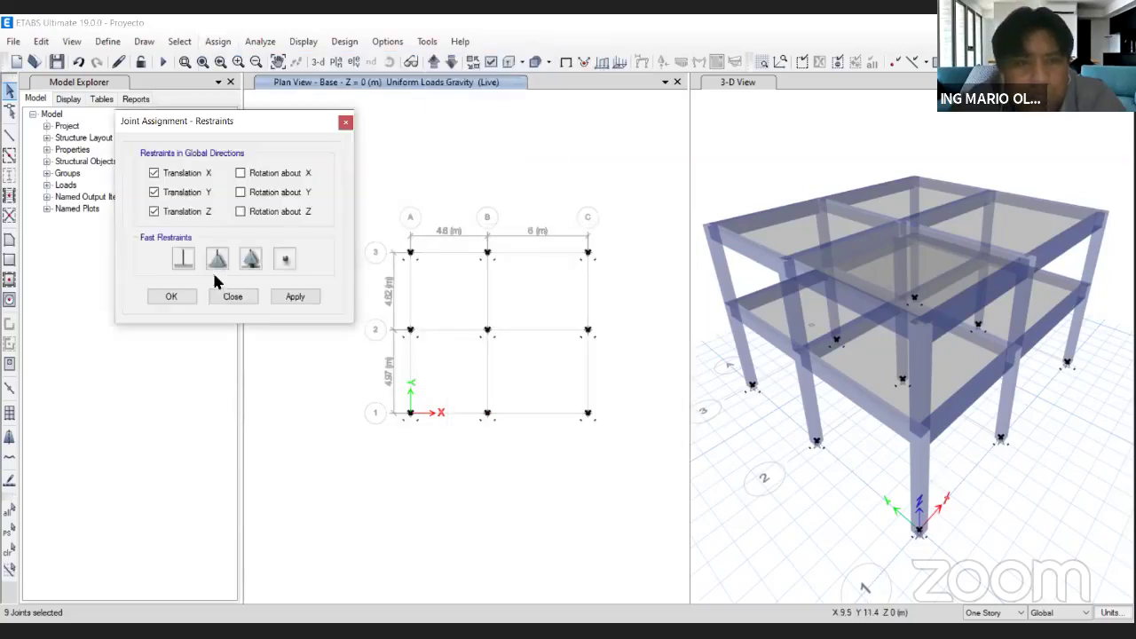
click(183, 259)
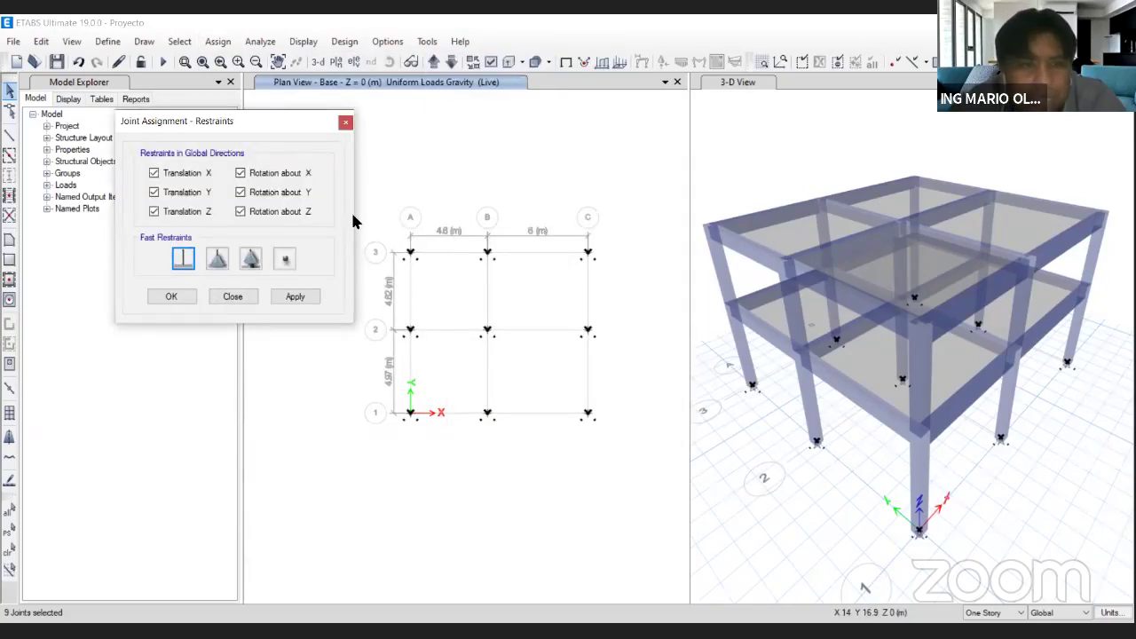
mouse_move(166, 244)
mouse_down()
mouse_move(188, 280)
mouse_move(203, 269)
mouse_move(169, 246)
mouse_up()
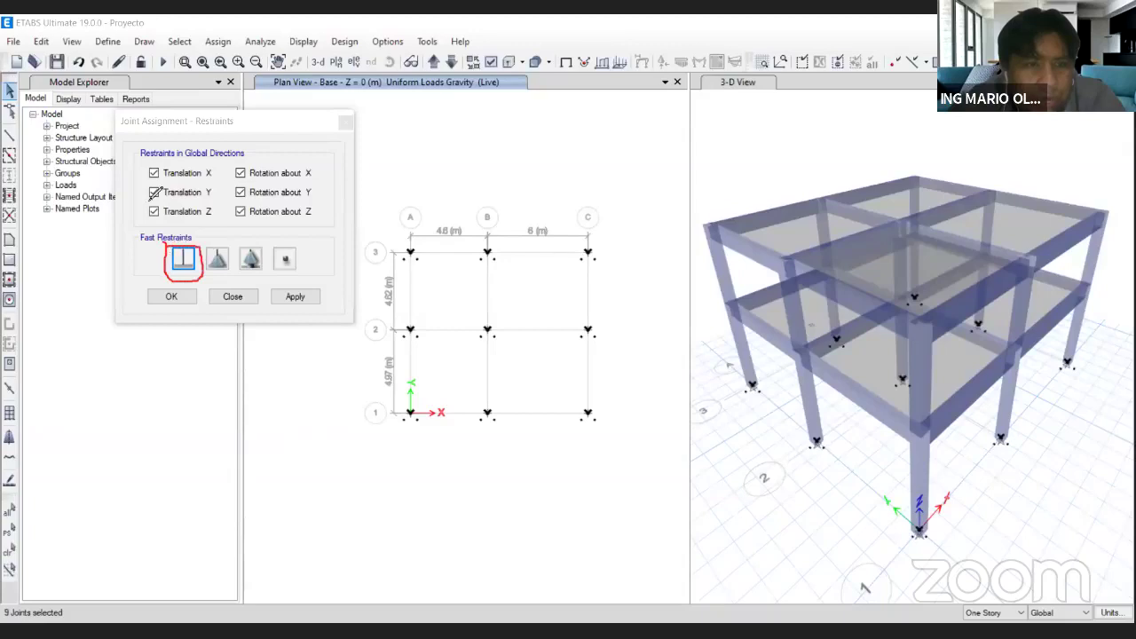
mouse_move(142, 140)
mouse_down()
mouse_move(147, 222)
mouse_move(293, 226)
mouse_move(330, 146)
mouse_move(137, 142)
mouse_up()
drag(222, 165, 220, 223)
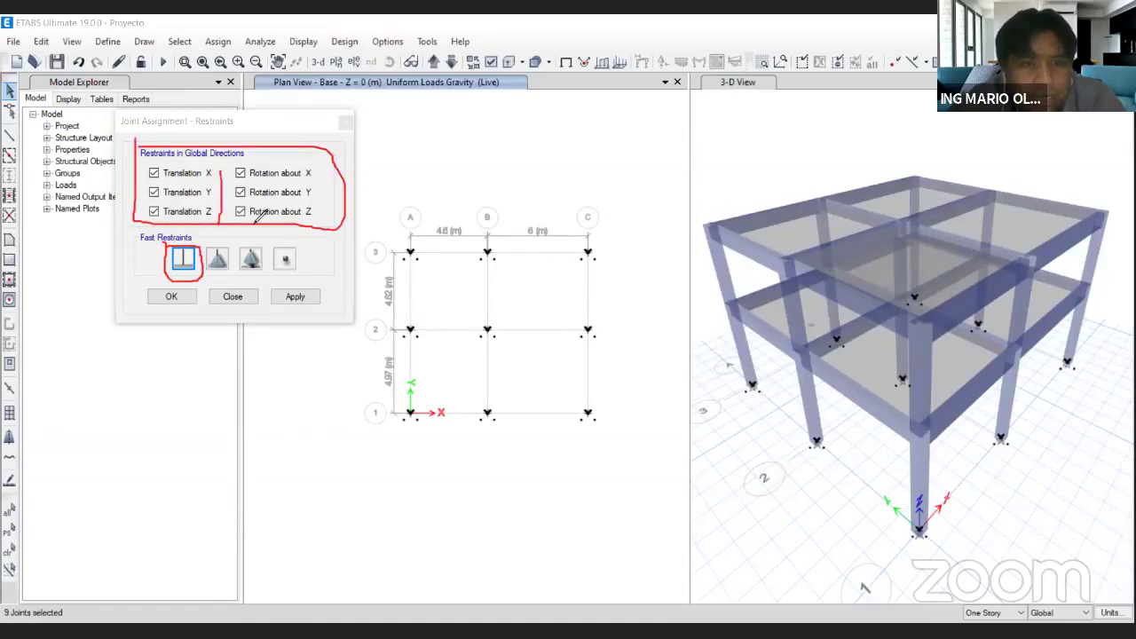
drag(320, 176, 322, 229)
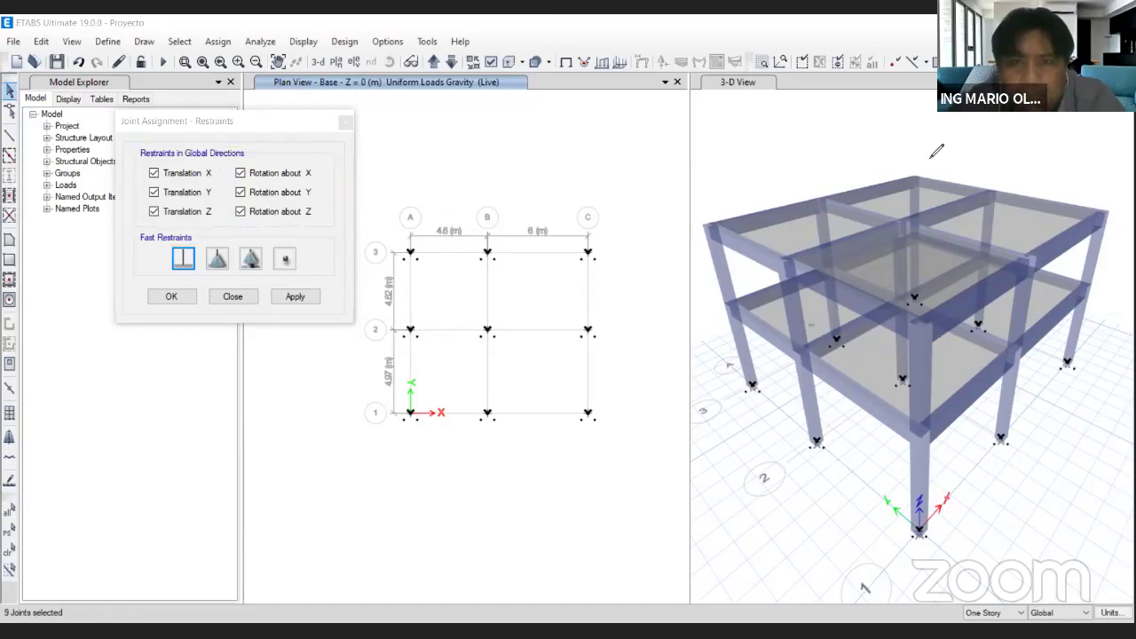
click(295, 296)
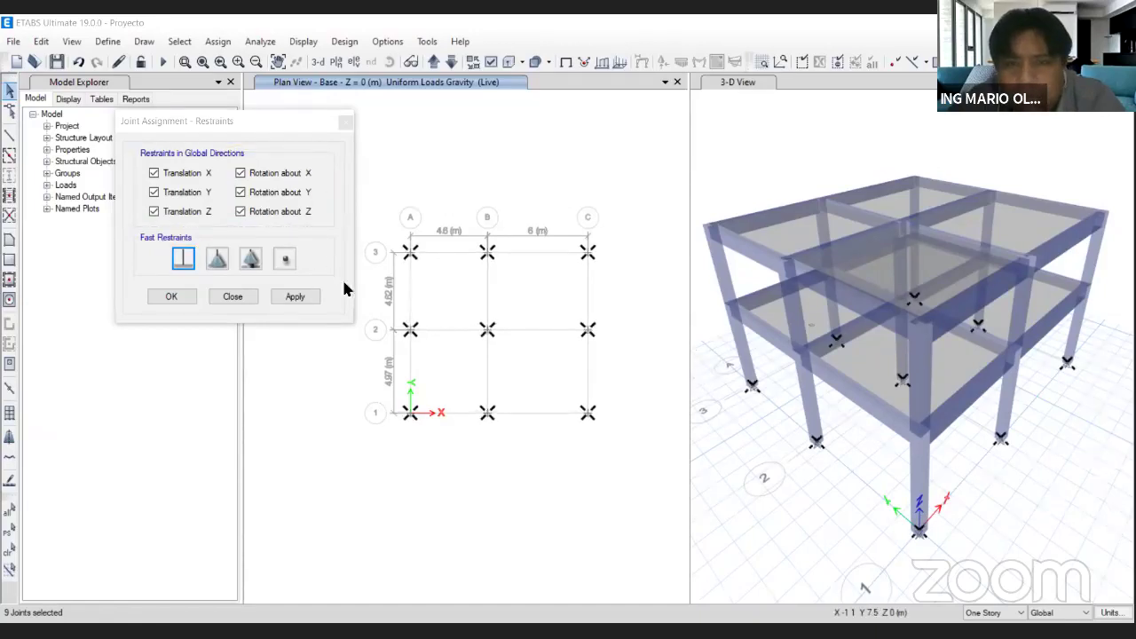
click(172, 296)
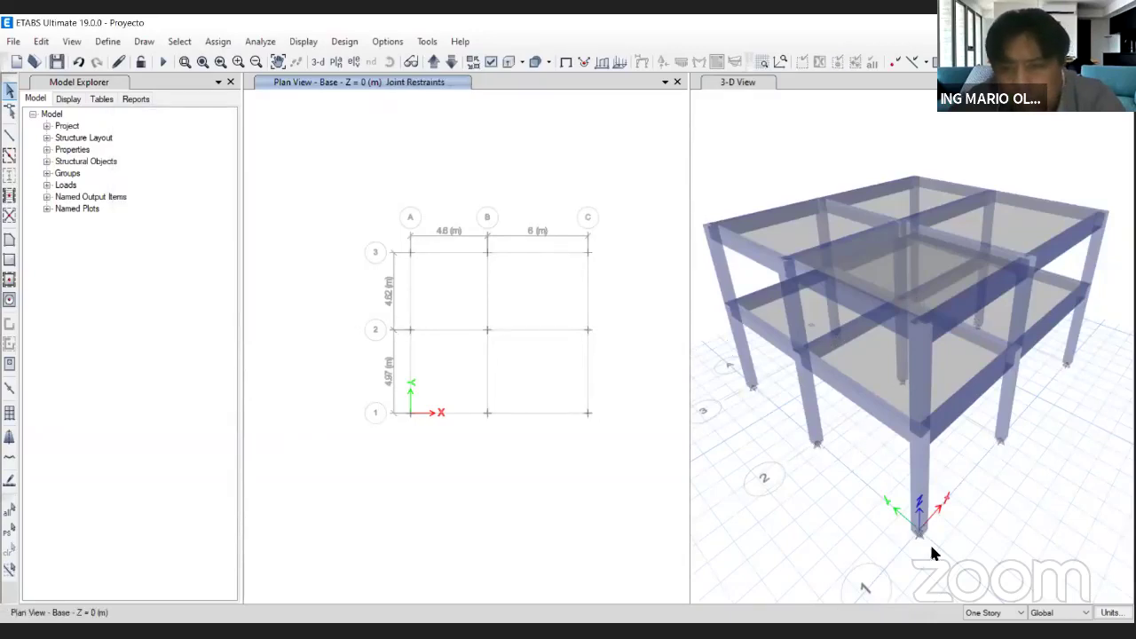
click(780, 131)
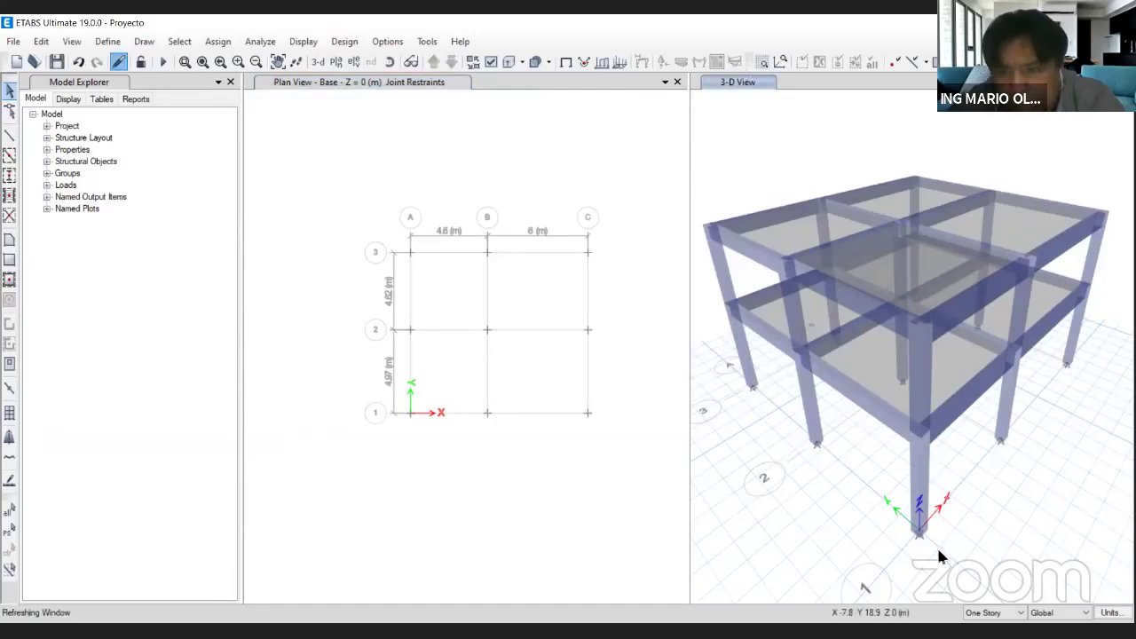
scroll(870, 535, up, 3)
scroll(870, 536, up, 2)
scroll(926, 538, down, 6)
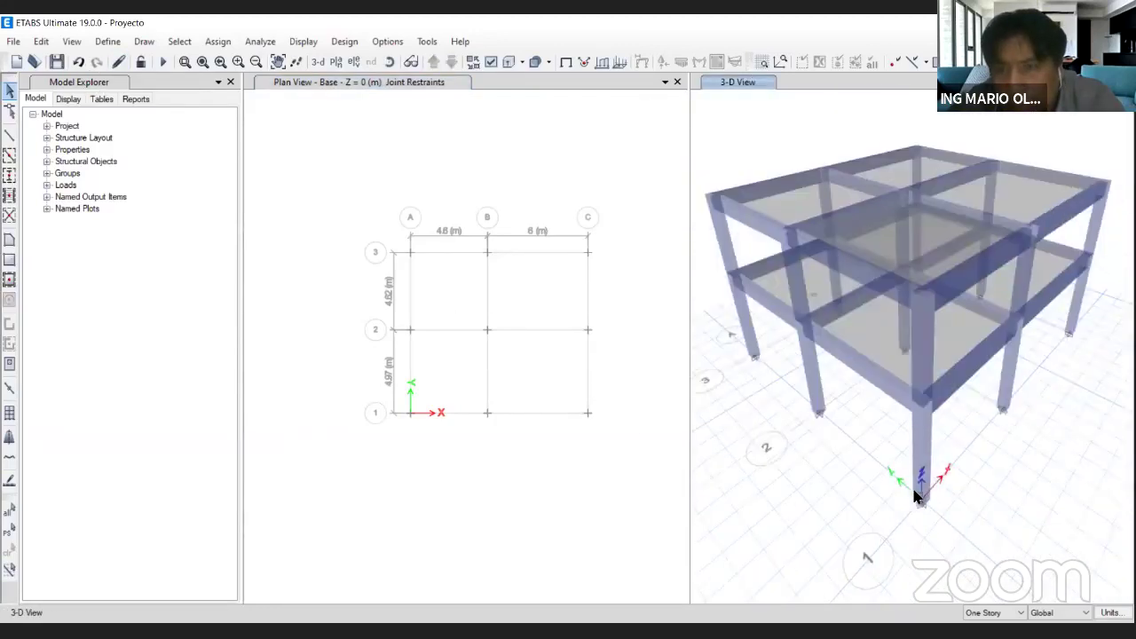
click(320, 63)
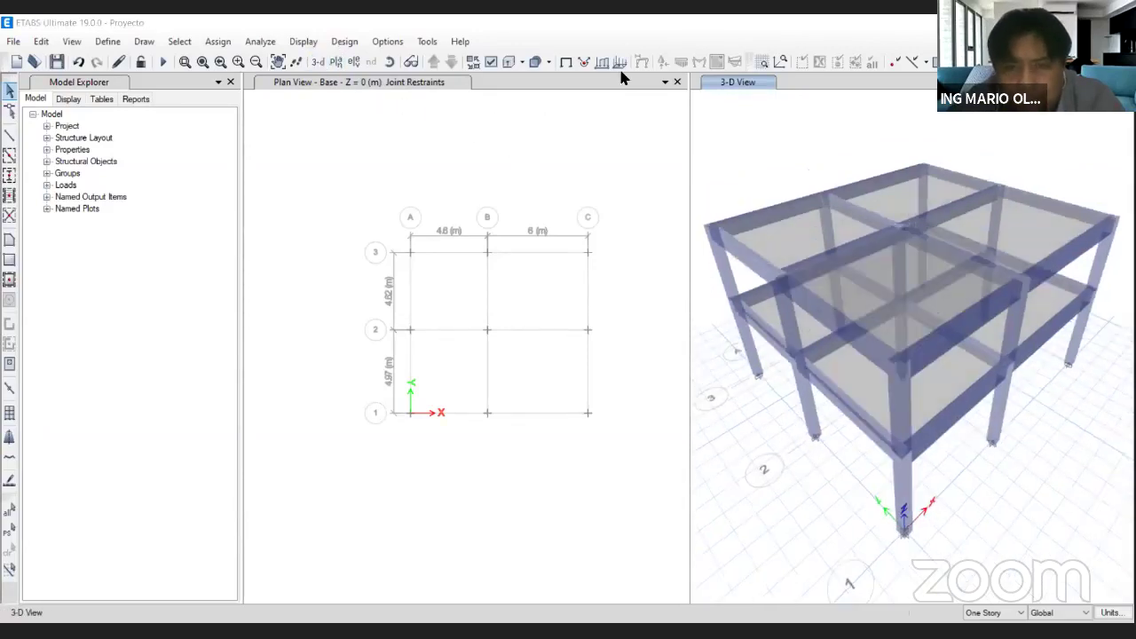
Switch to the PowerPoint presentation and look through the modelling guide around slide 27.
key(alt+Tab)
click(113, 332)
scroll(113, 332, down, 1)
click(107, 332)
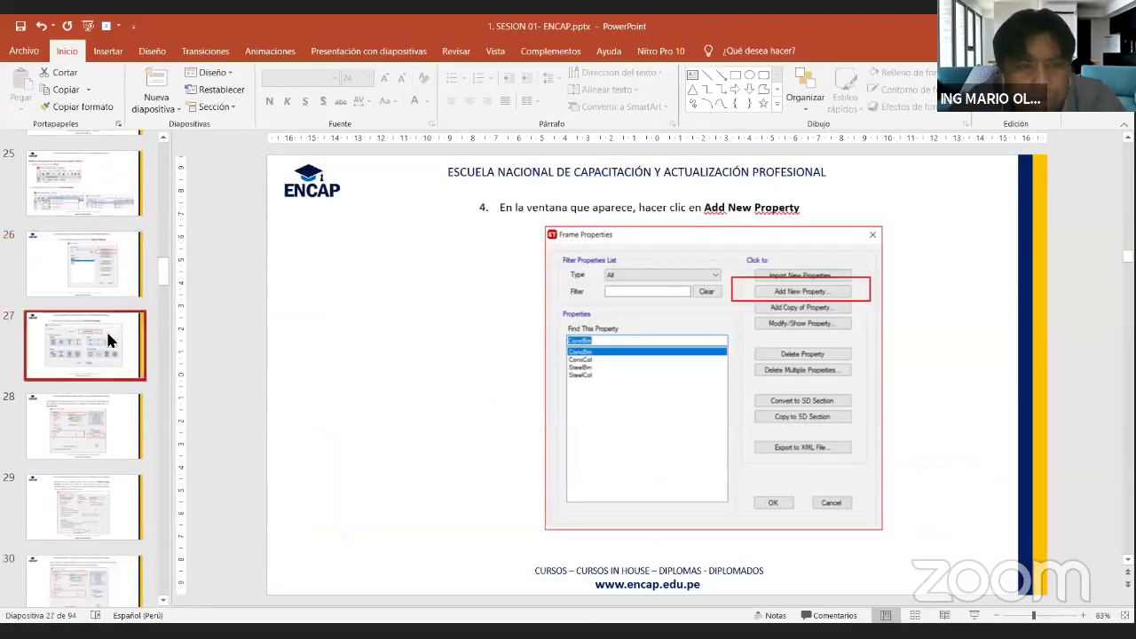
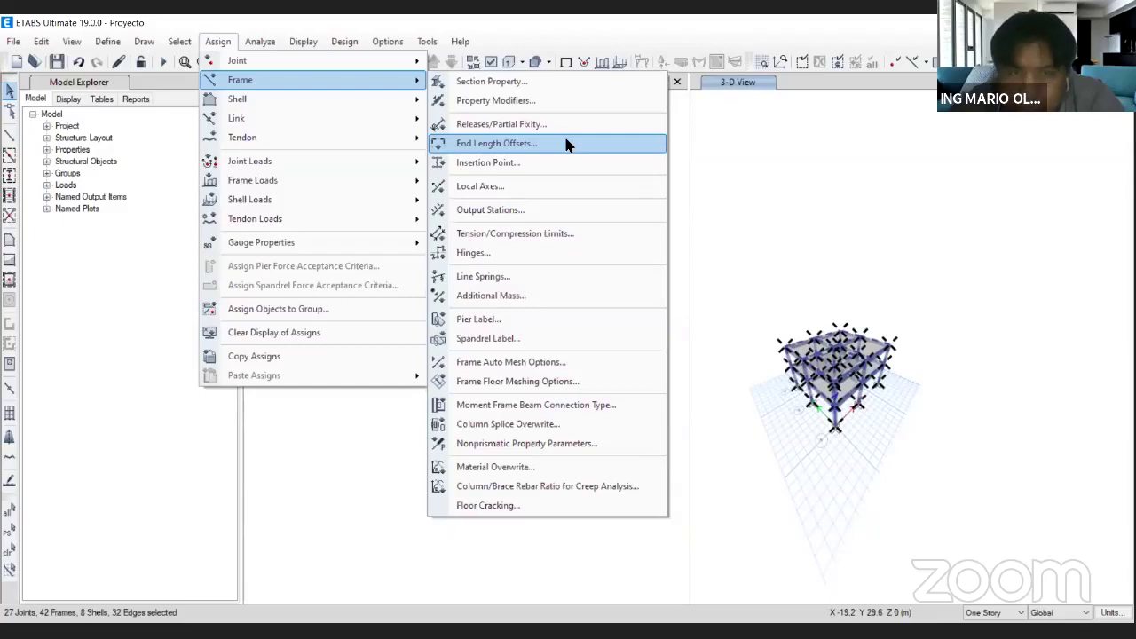
Assign end length offsets to the selected frames, automatic from connectivity, with a rigid-zone factor of 1.
click(568, 145)
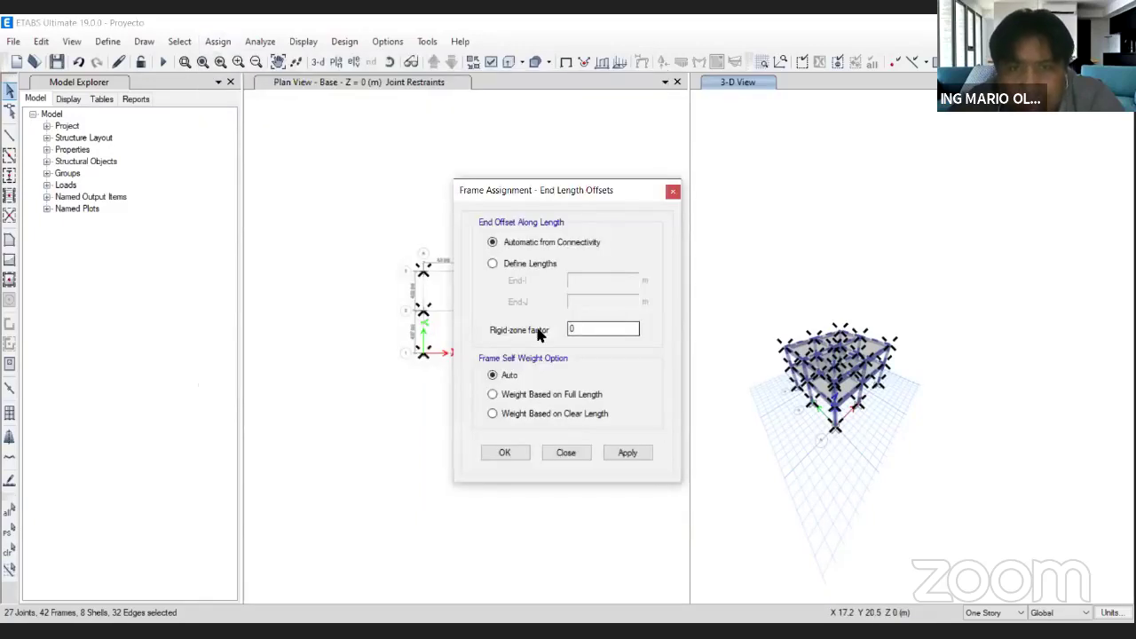
mouse_move(480, 321)
mouse_down()
mouse_move(497, 353)
mouse_move(662, 306)
mouse_move(479, 315)
mouse_up()
drag(733, 258, 693, 309)
drag(756, 238, 760, 238)
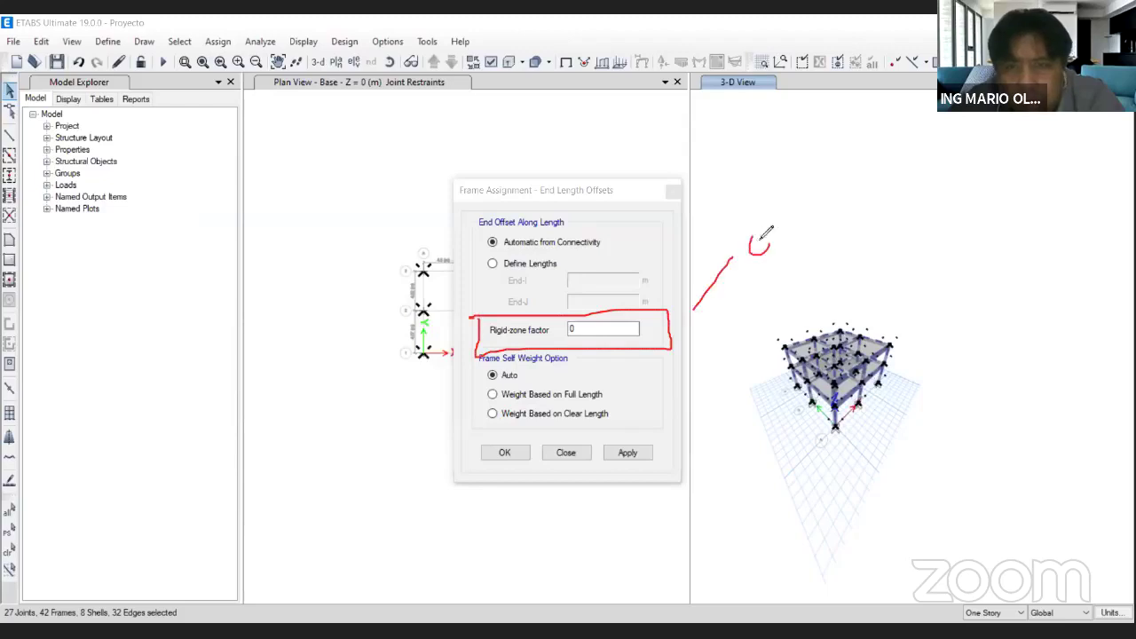
drag(834, 205, 781, 263)
mouse_move(693, 312)
mouse_down()
mouse_move(803, 297)
mouse_move(873, 304)
mouse_move(724, 359)
mouse_up()
drag(723, 360, 859, 483)
mouse_move(923, 434)
mouse_down()
mouse_move(914, 452)
mouse_move(928, 503)
mouse_up()
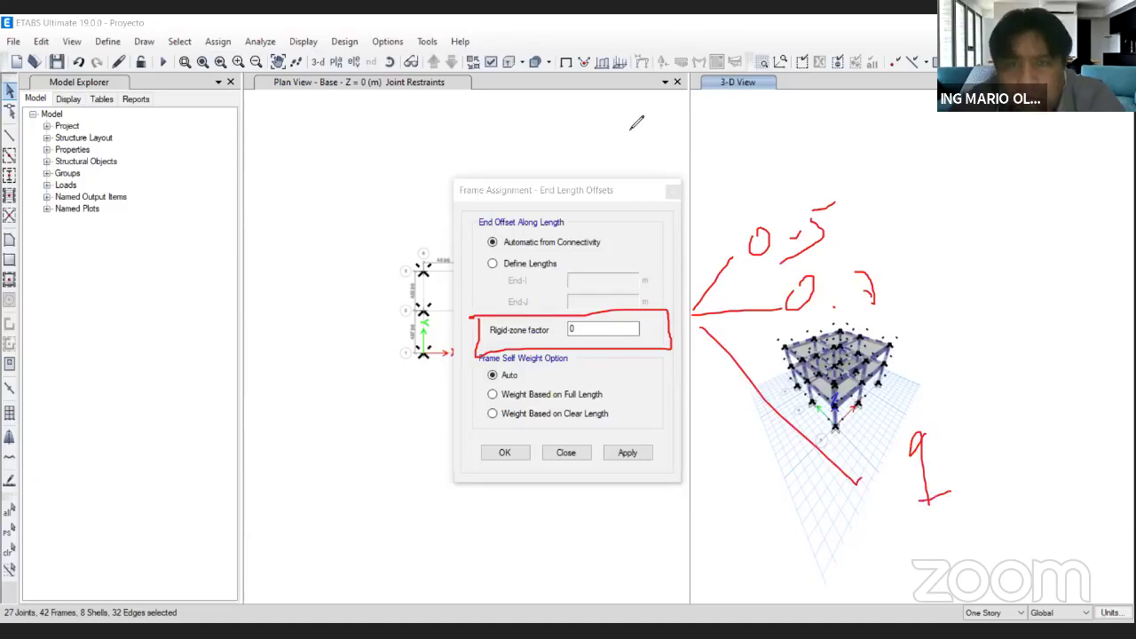
key(Escape)
click(557, 332)
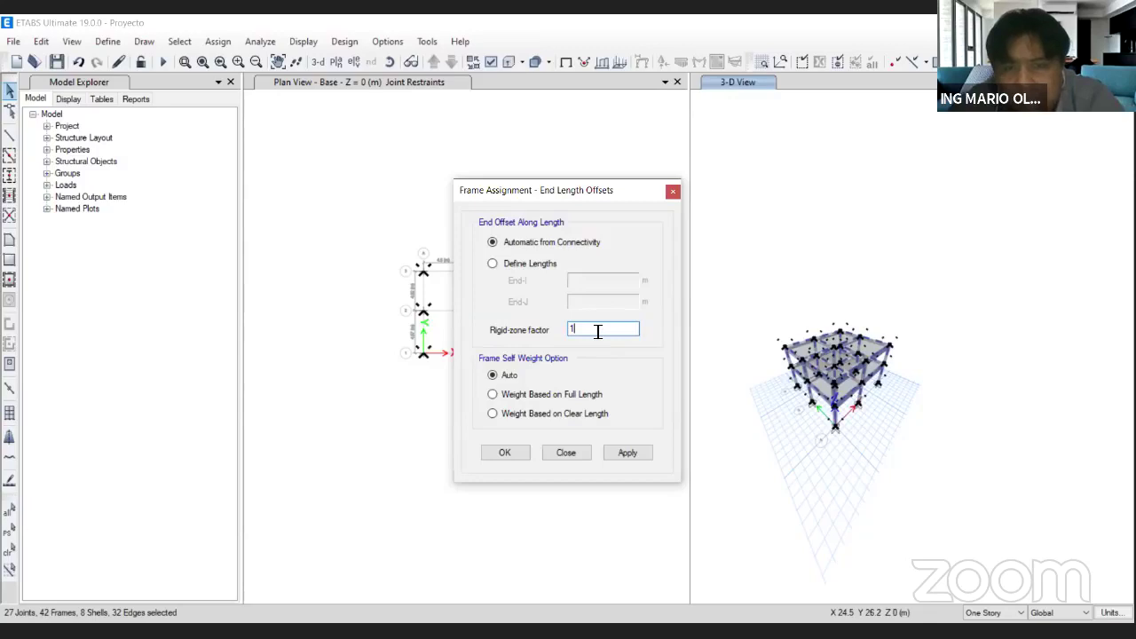
click(518, 455)
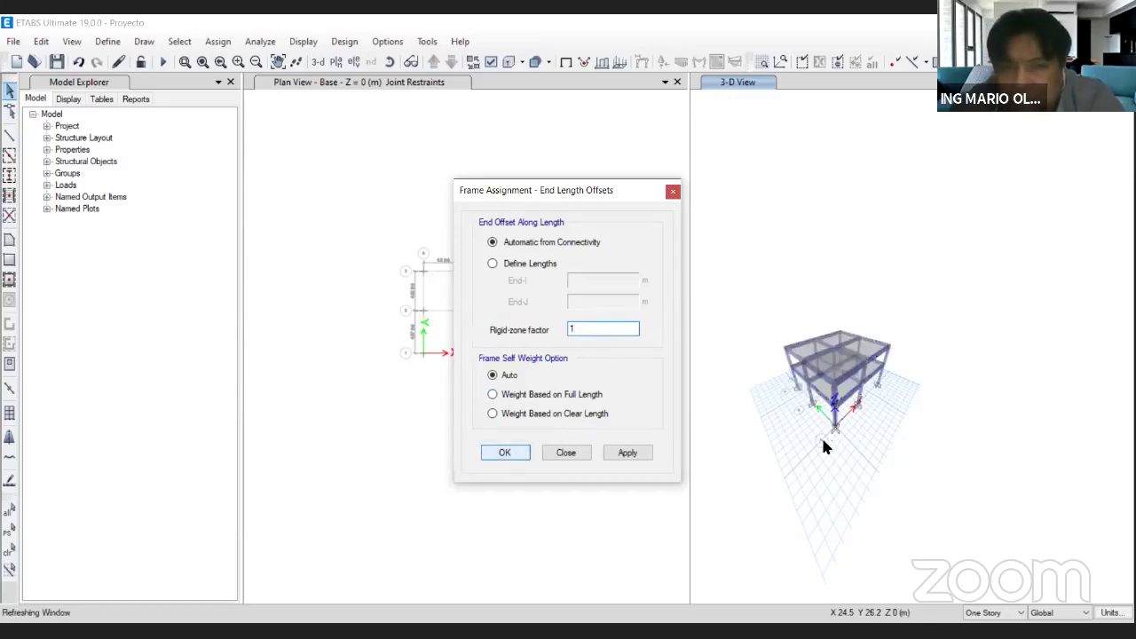
click(566, 454)
Save the model.
scroll(789, 380, up, 3)
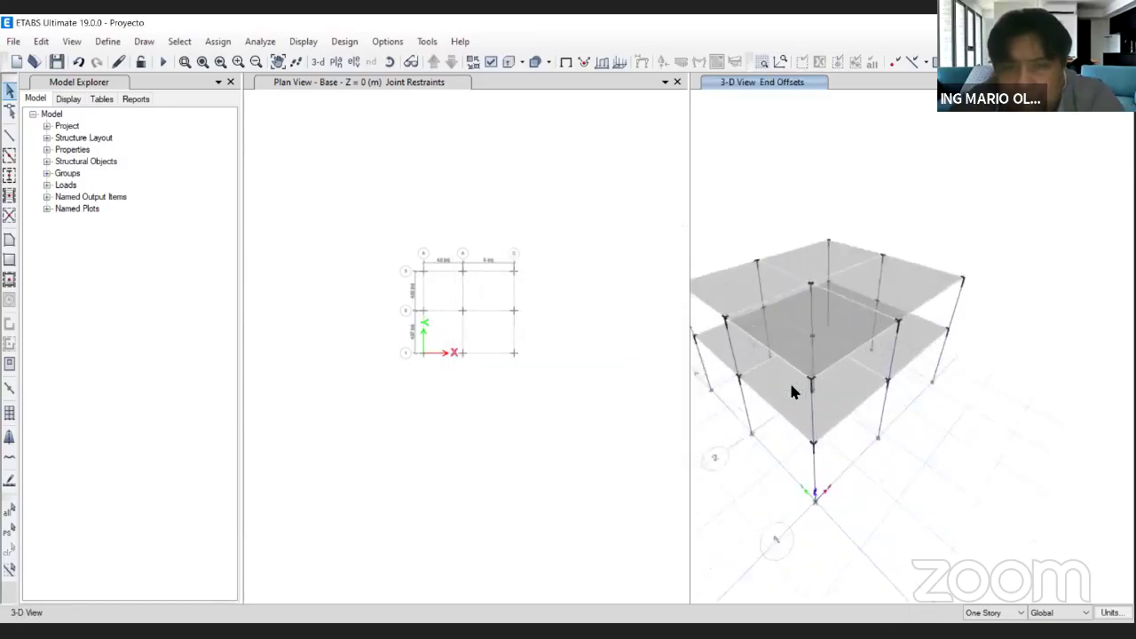
scroll(934, 377, down, 3)
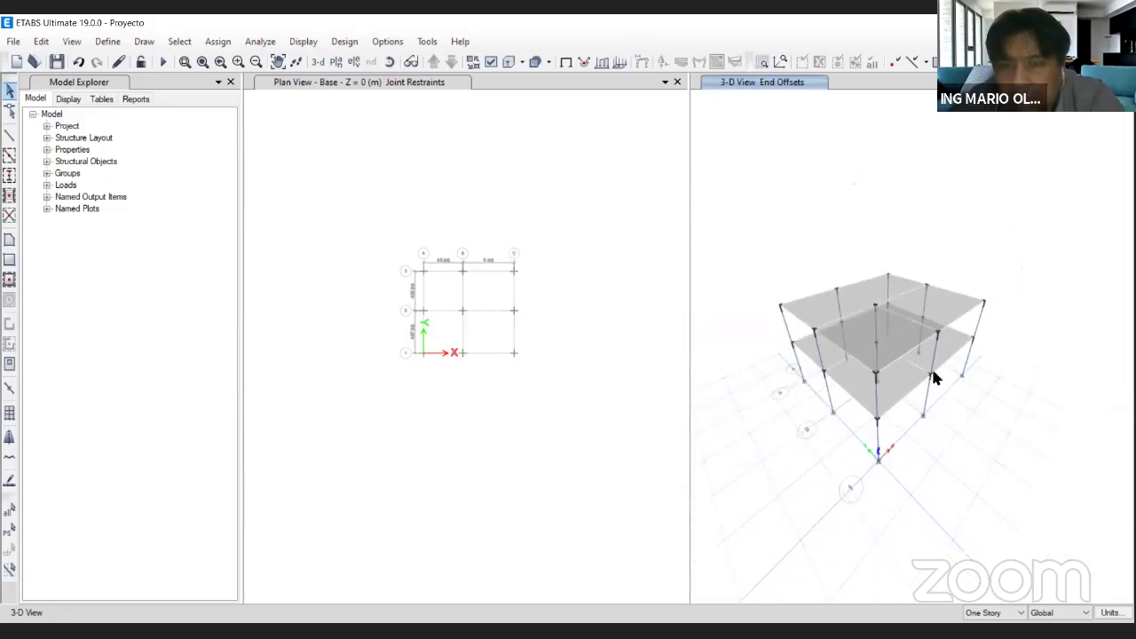
click(56, 61)
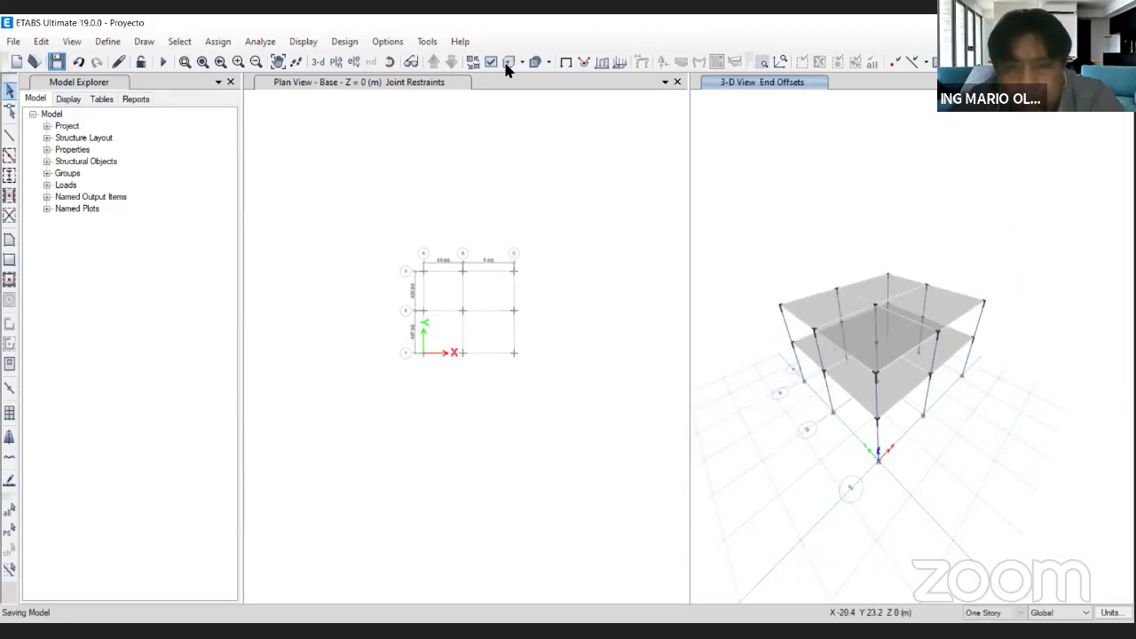
Switch to PowerPoint and review the slides on End Length Offsets, support types and joint restraints, up to slide 46.
key(alt+Tab)
click(98, 465)
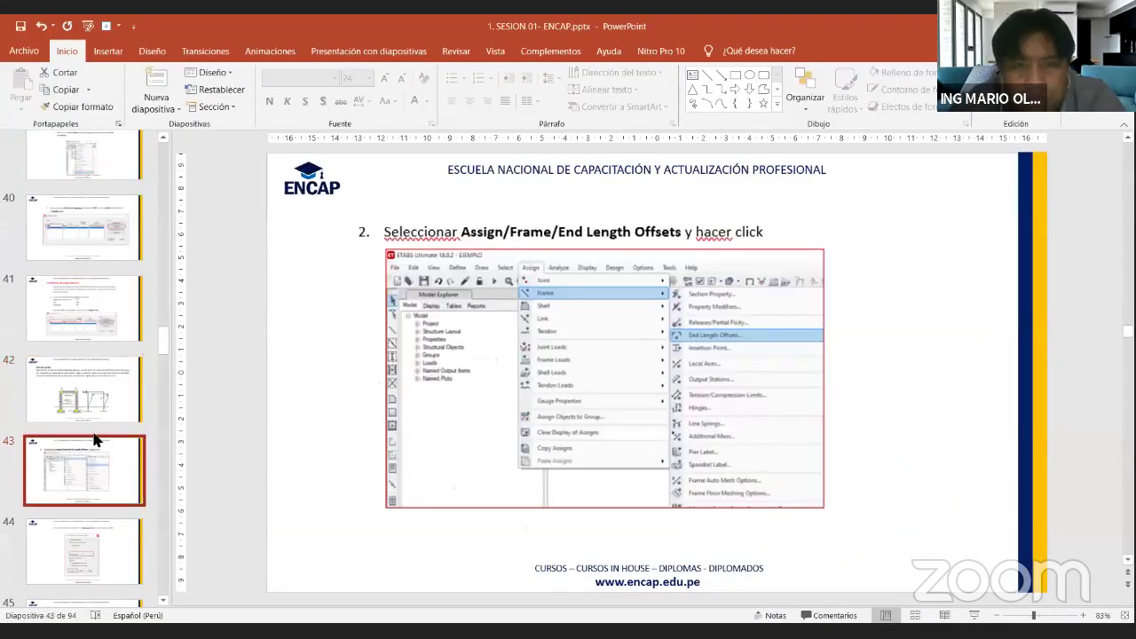
scroll(98, 426, down, 2)
click(113, 429)
click(114, 477)
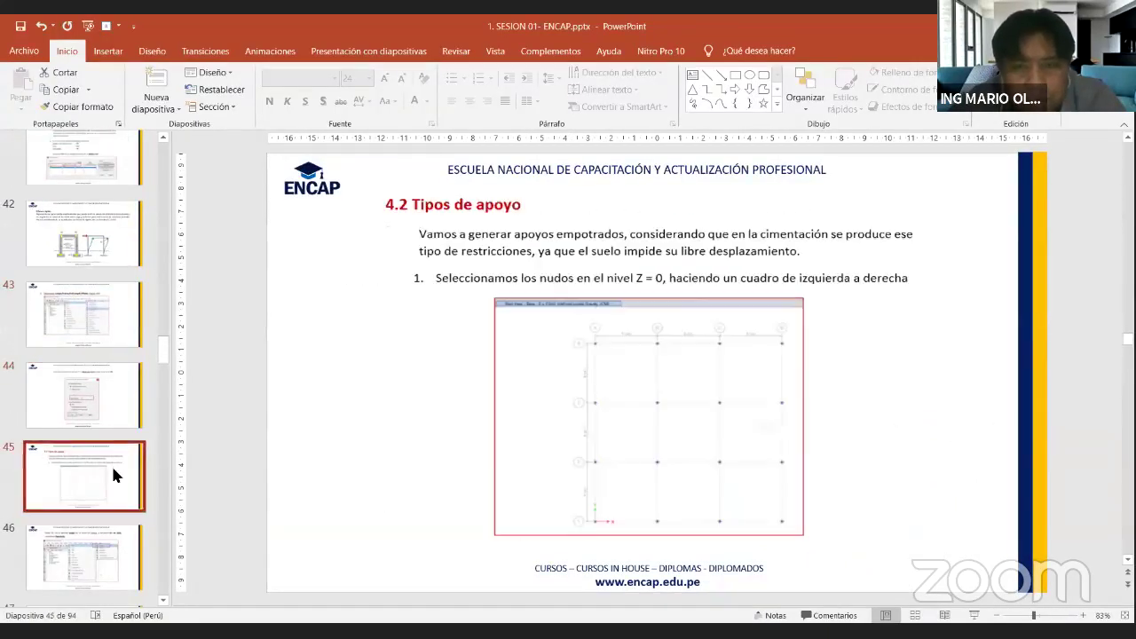
scroll(123, 435, down, 2)
click(123, 422)
scroll(112, 391, down, 1)
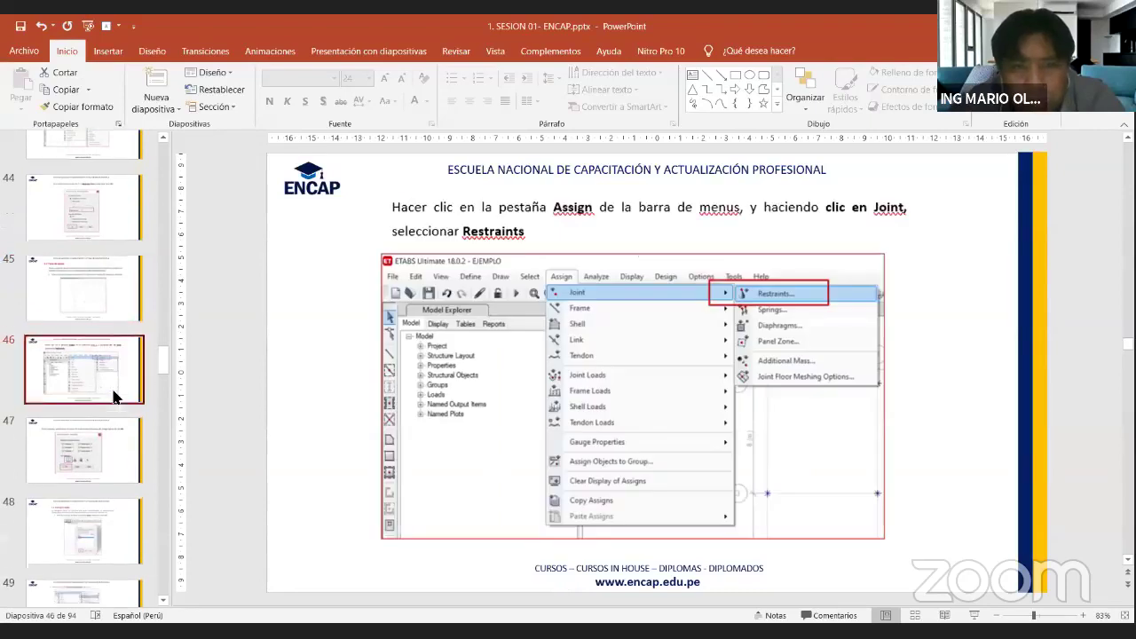
Review the slides after joint restraints, up to slide 48 on the rigid diaphragm.
scroll(112, 390, down, 1)
click(111, 385)
click(102, 429)
scroll(102, 431, down, 1)
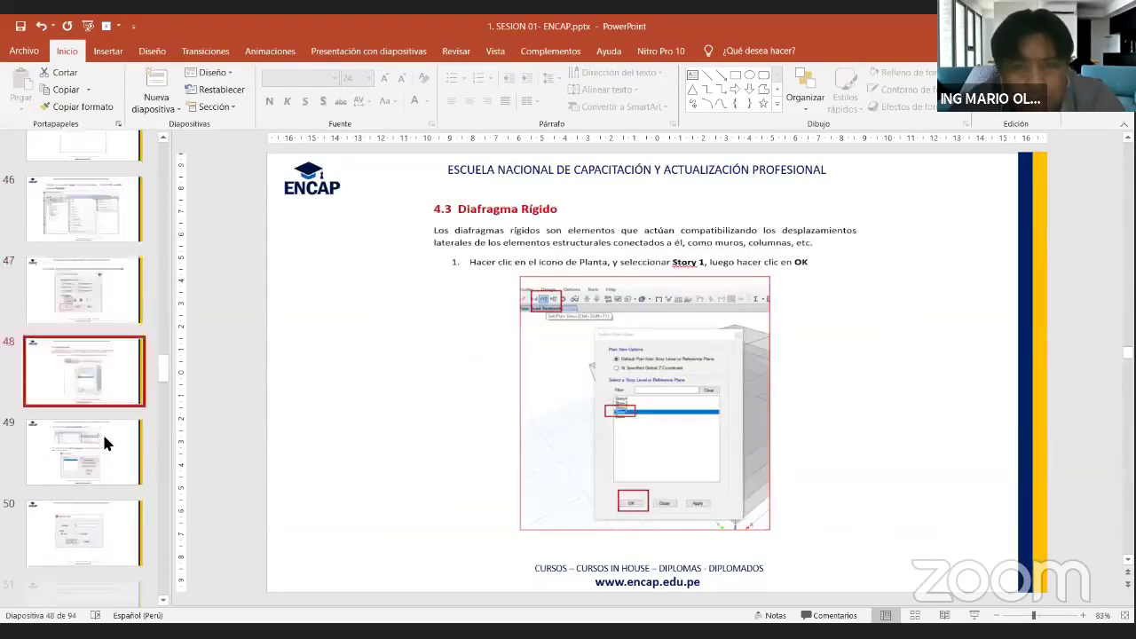
scroll(102, 435, down, 1)
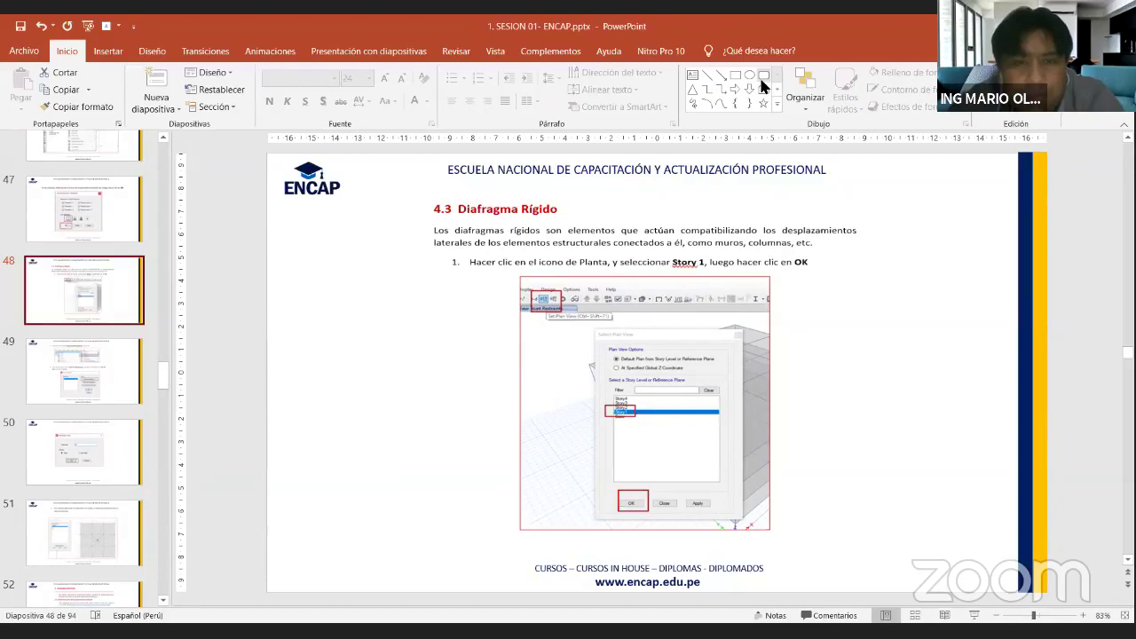
Switch to ETABS, set the plan view to Story1, and mark the two stair areas in bays A-B/1-2 and B-C/2-3.
key(alt+Tab)
click(413, 87)
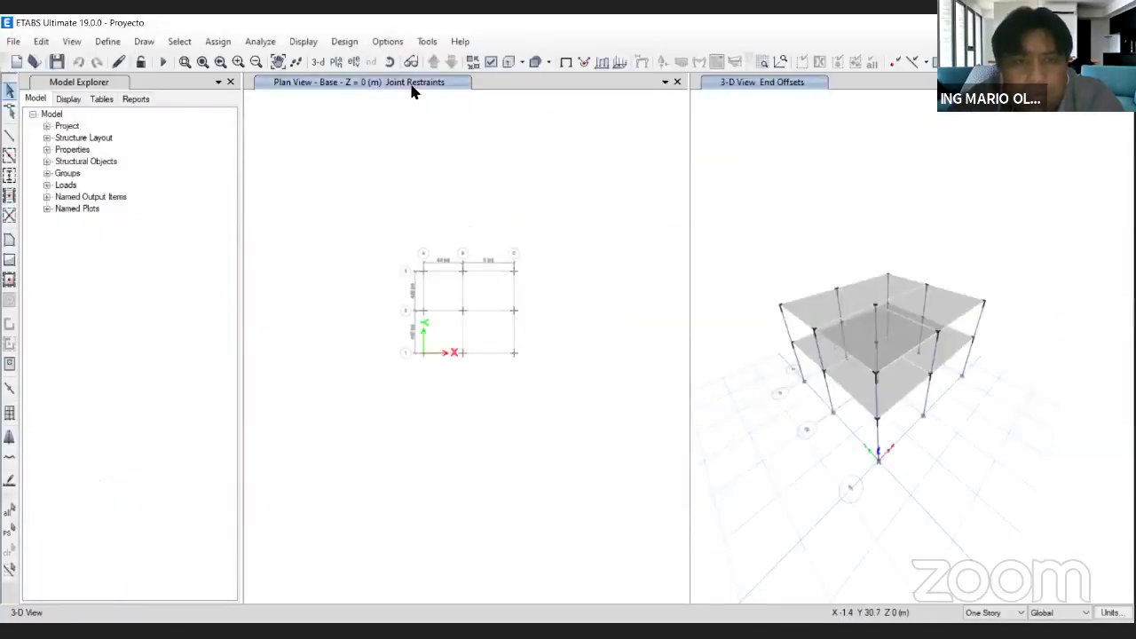
click(434, 61)
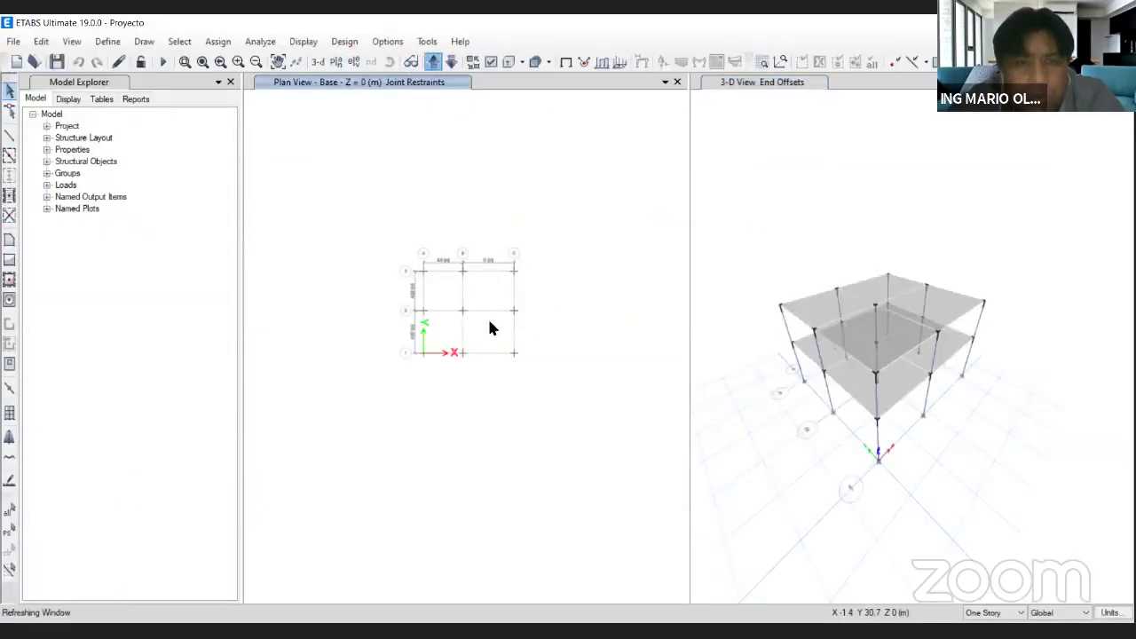
scroll(468, 309, up, 2)
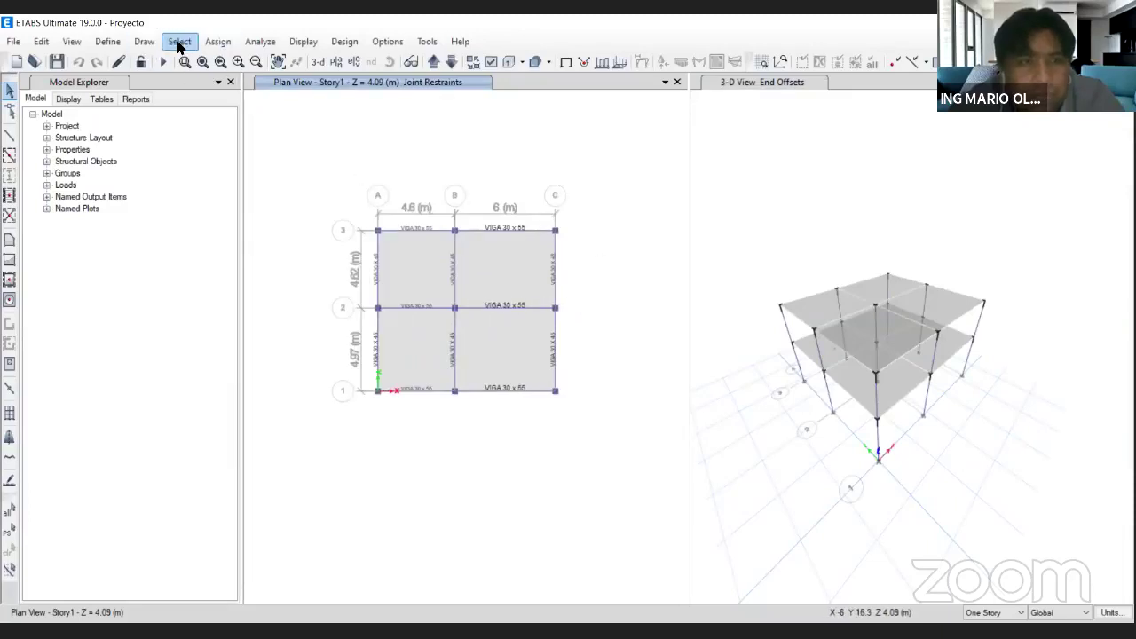
scroll(388, 337, up, 3)
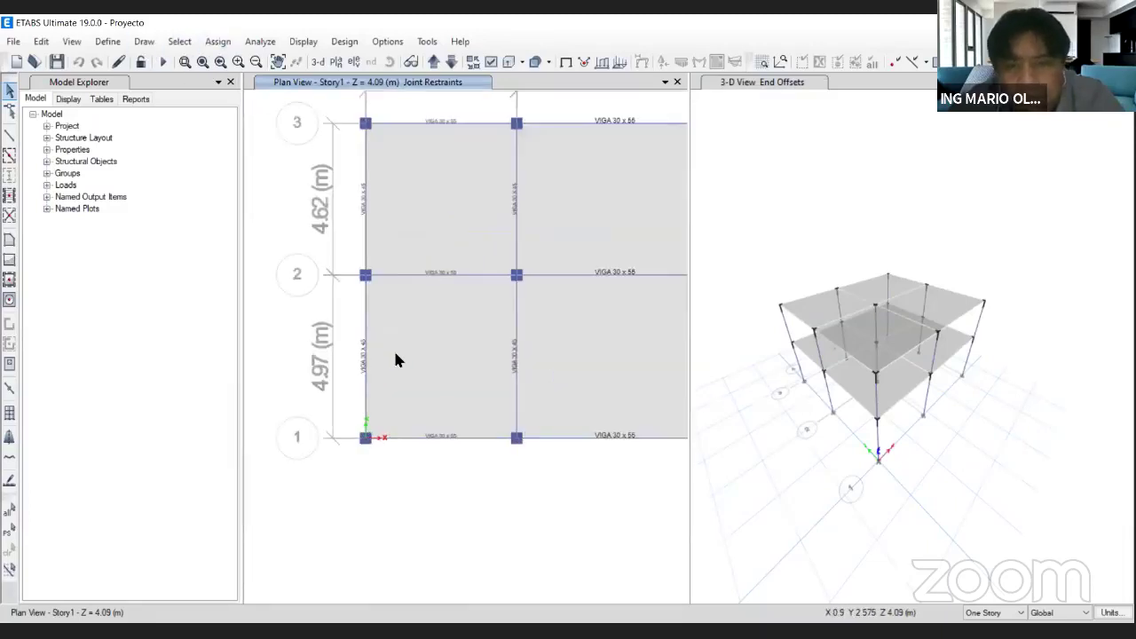
scroll(398, 358, down, 3)
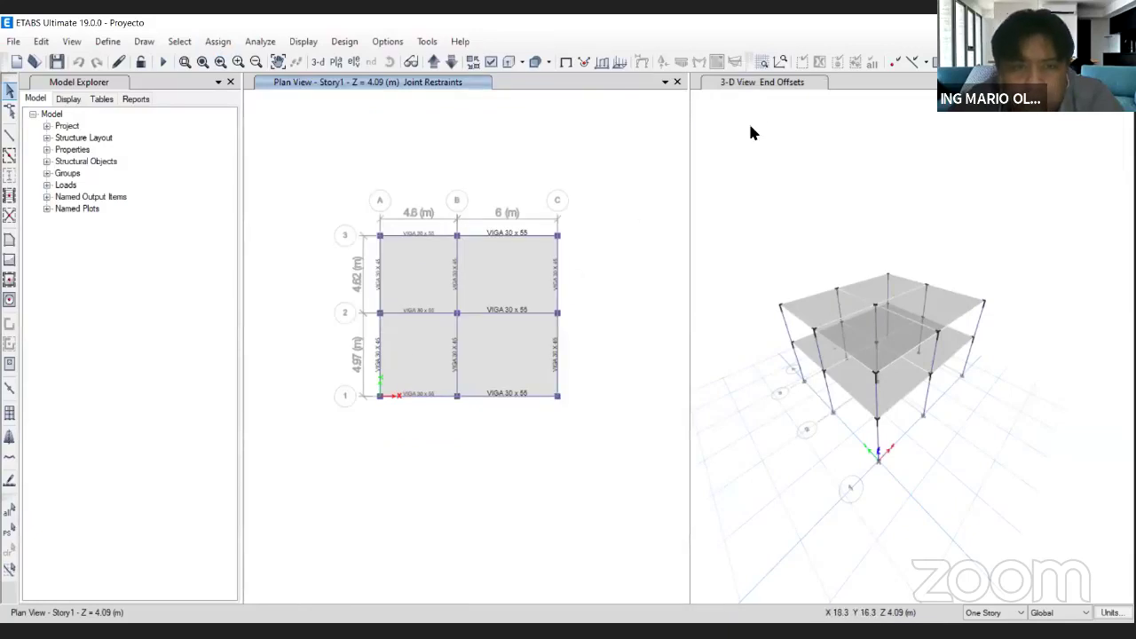
mouse_move(404, 338)
mouse_down()
mouse_move(381, 343)
mouse_move(384, 376)
mouse_move(401, 343)
mouse_up()
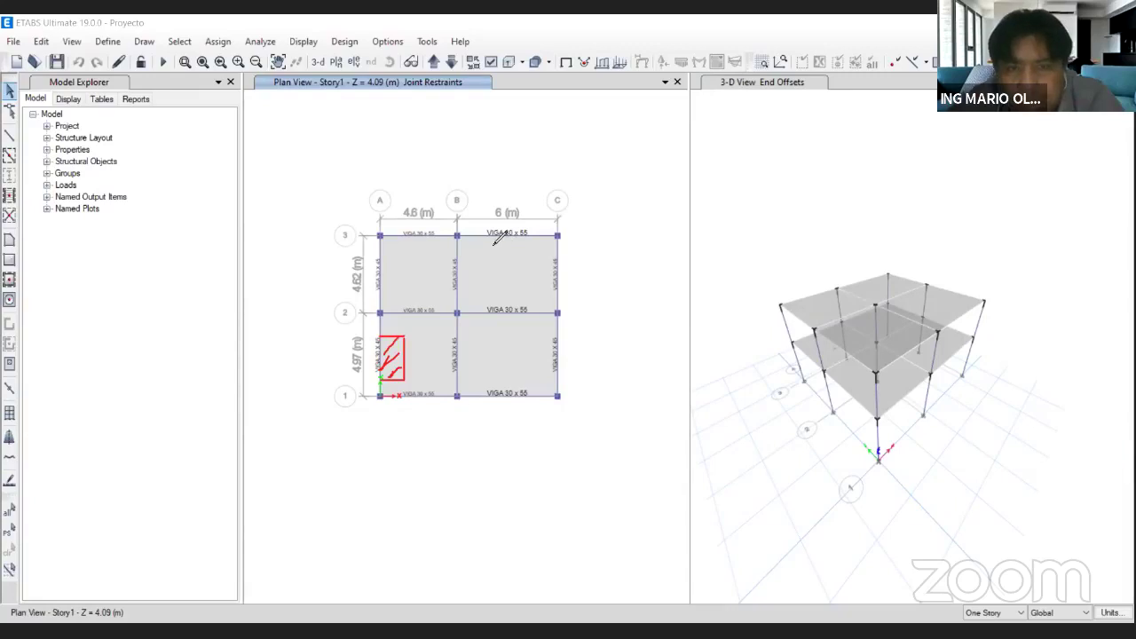
mouse_move(498, 239)
mouse_down()
mouse_move(511, 263)
mouse_move(538, 263)
mouse_up()
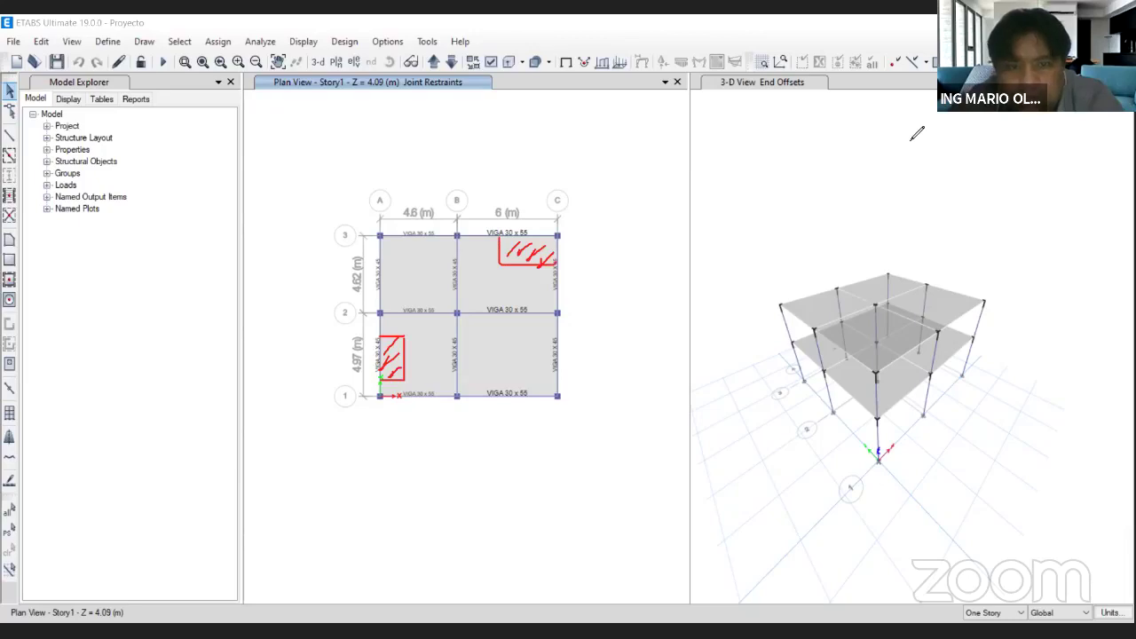
Switch to AutoCAD and examine the staircases on the PRIMER PISO and SEGUNDO PISO plans.
key(alt+Tab)
scroll(509, 447, up, 5)
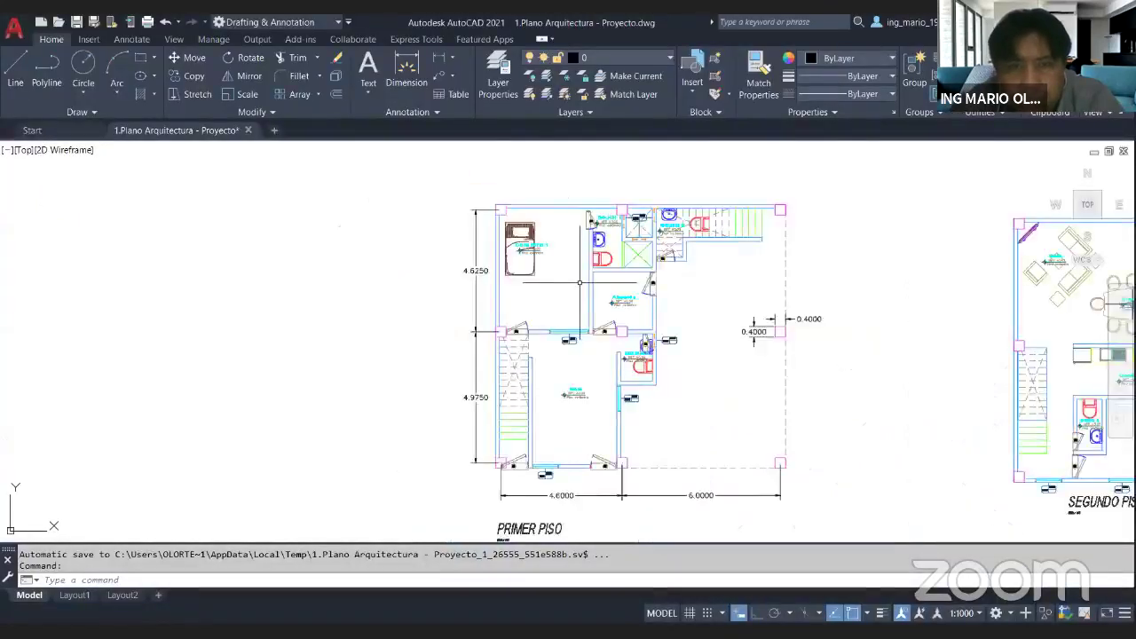
scroll(553, 327, down, 3)
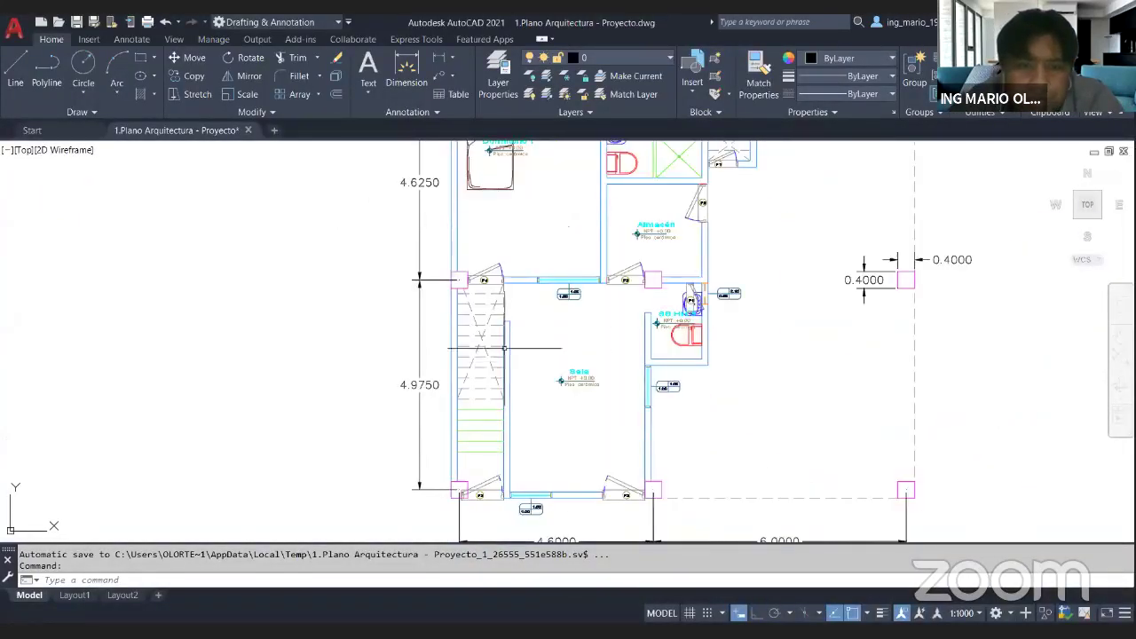
scroll(498, 355, up, 3)
scroll(494, 368, down, 2)
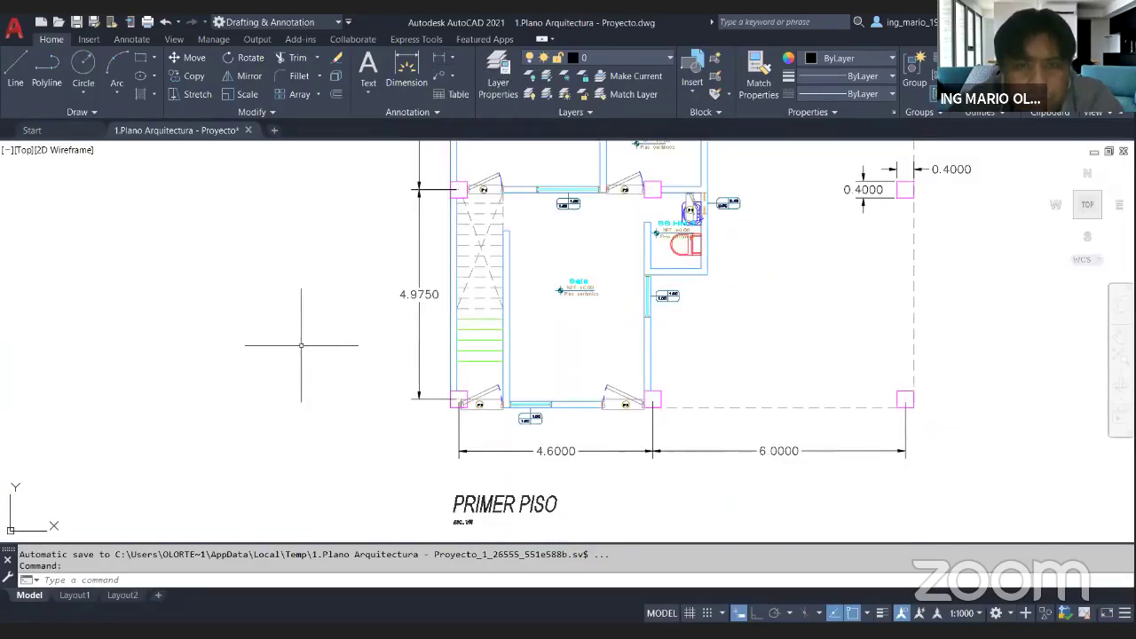
scroll(302, 355, down, 3)
scroll(711, 334, up, 5)
scroll(532, 364, down, 2)
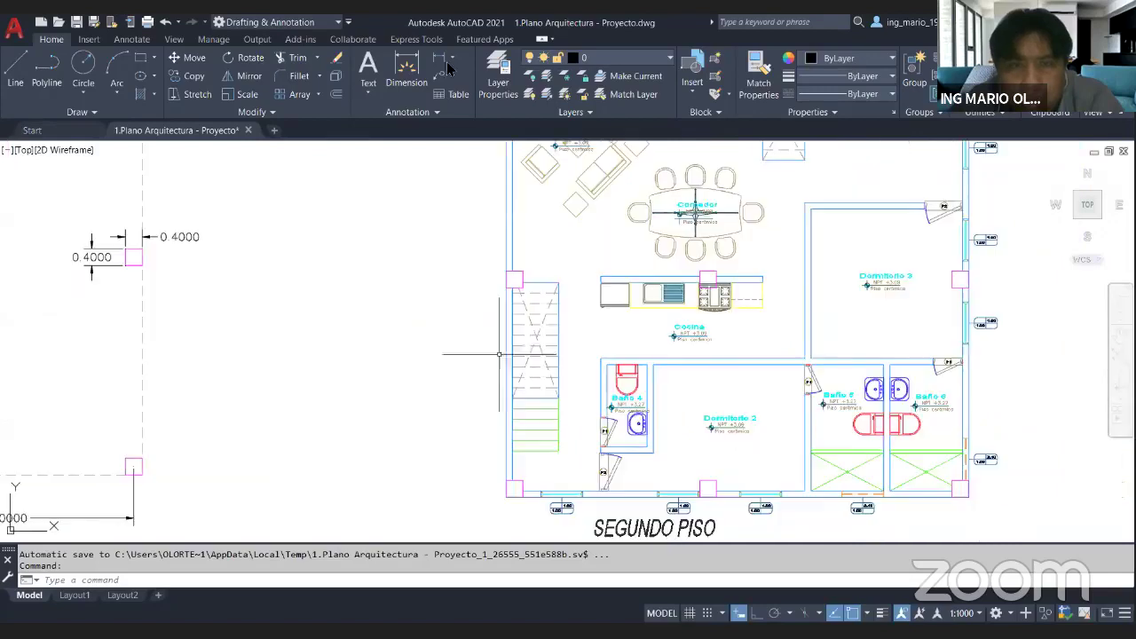
Add a linear dimension across the width of the lower-left staircase on the SEGUNDO PISO plan.
click(452, 59)
click(462, 85)
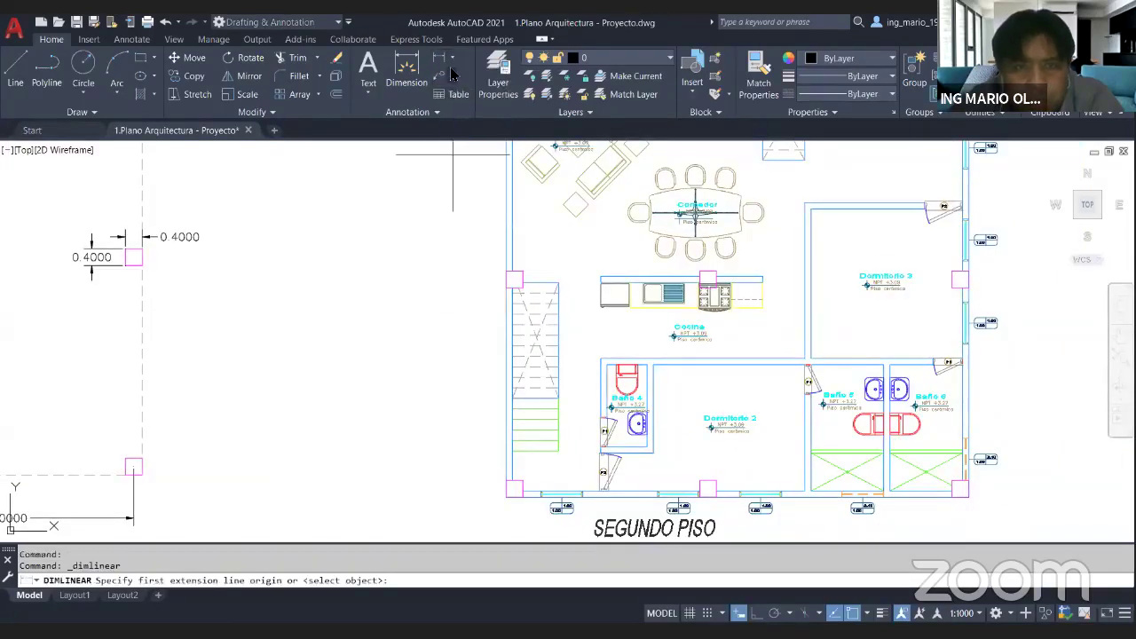
scroll(498, 399, up, 4)
click(474, 364)
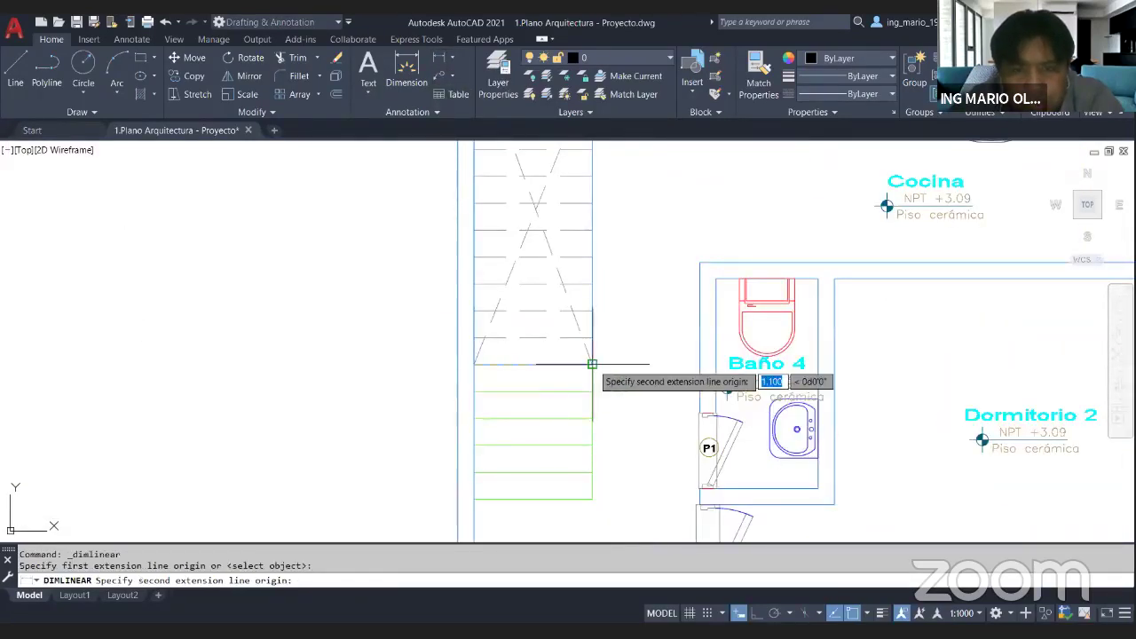
click(592, 364)
click(520, 393)
scroll(446, 442, down, 3)
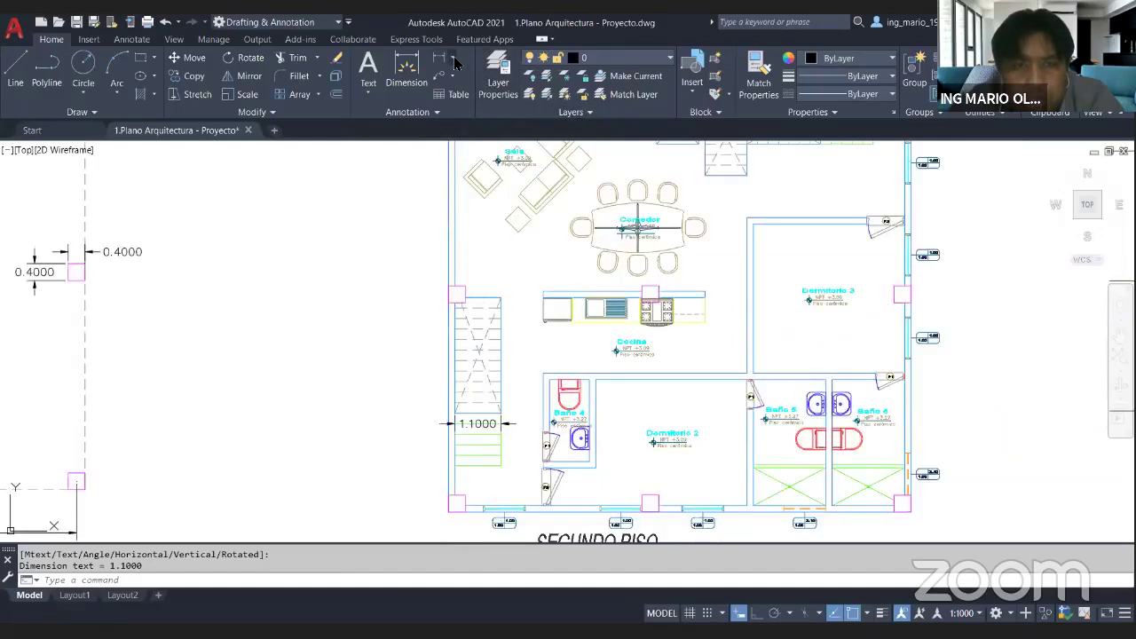
Add a linear dimension along the dashed flight of the lower-left staircase, placed on its kitchen side.
click(452, 59)
click(461, 84)
click(511, 302)
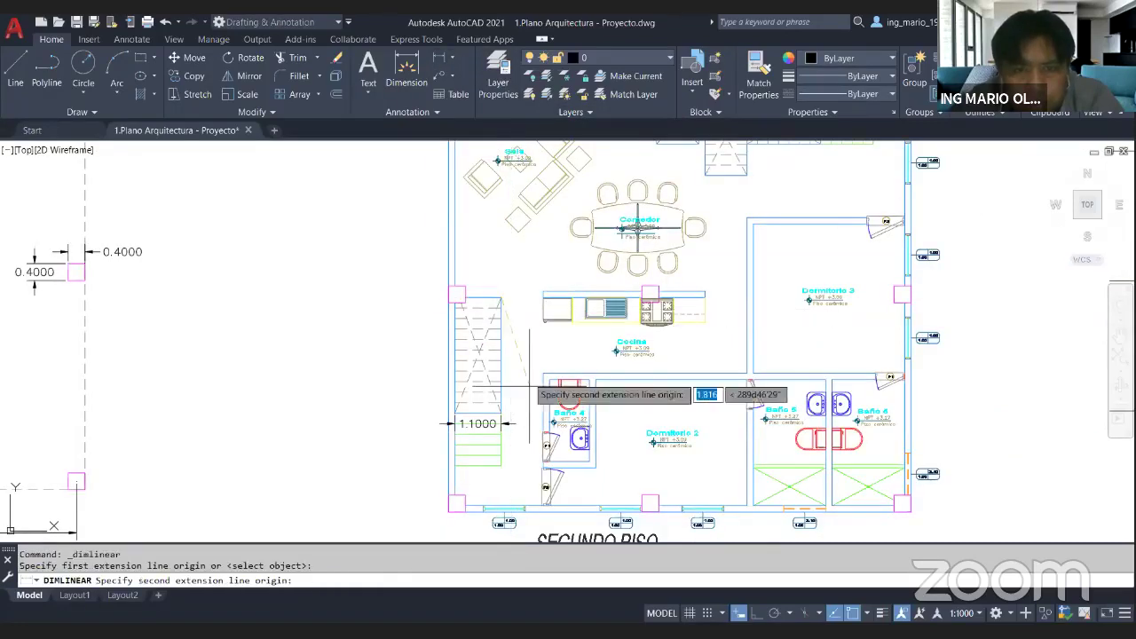
click(502, 415)
click(526, 418)
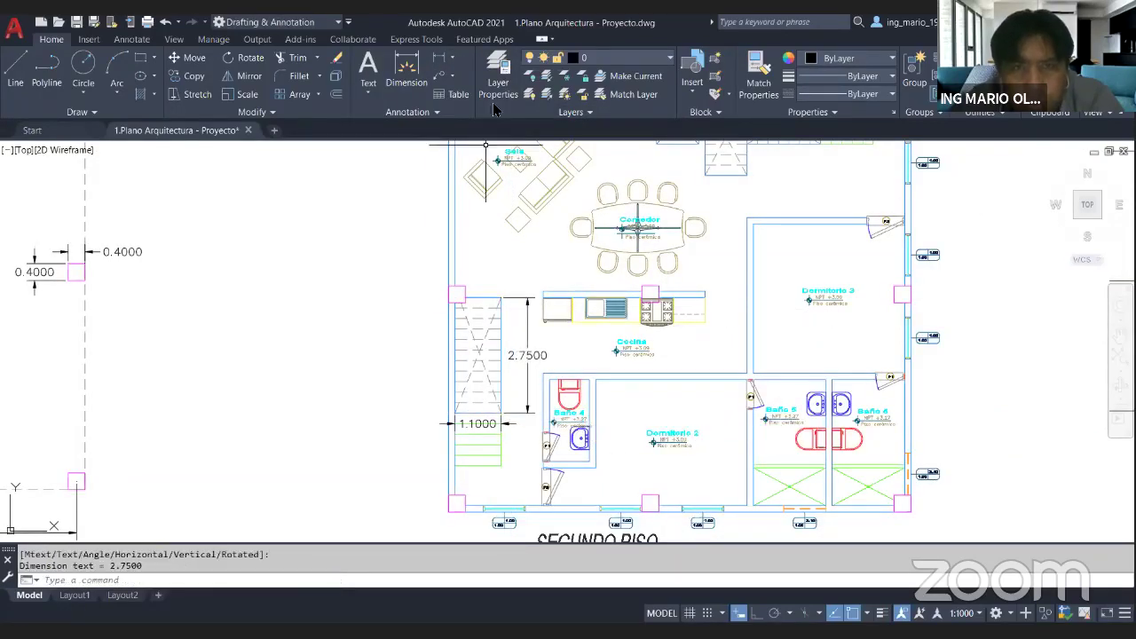
Dimension the length of the upper-right staircase's dashed part on the SEGUNDO PISO plan, placing it above the outer wall.
click(452, 59)
click(462, 81)
scroll(575, 317, down, 3)
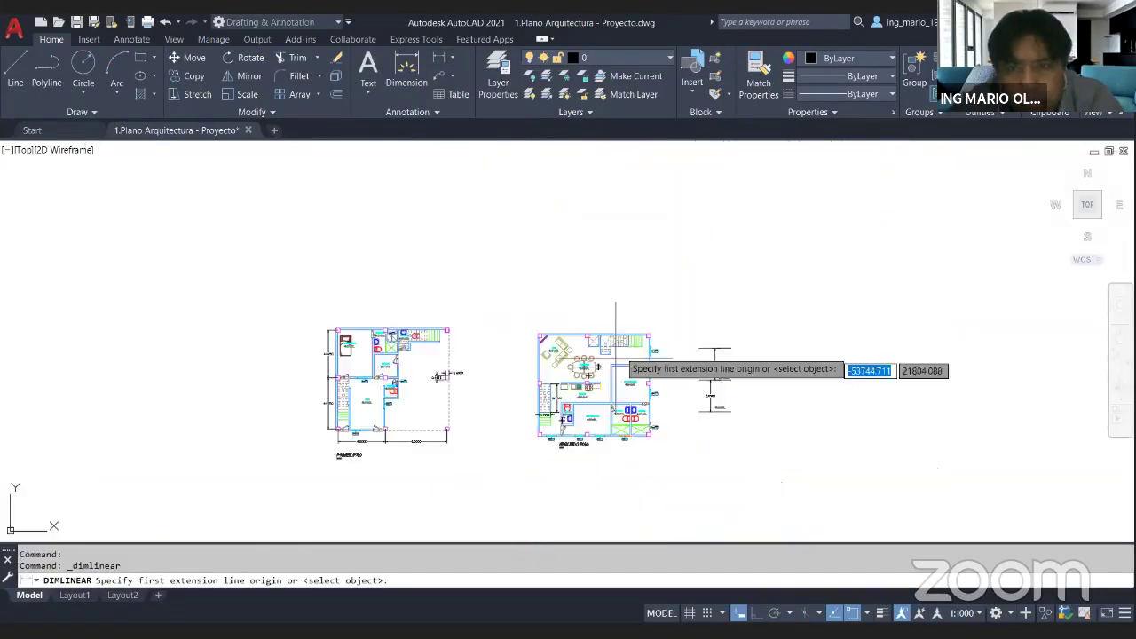
scroll(621, 364, up, 5)
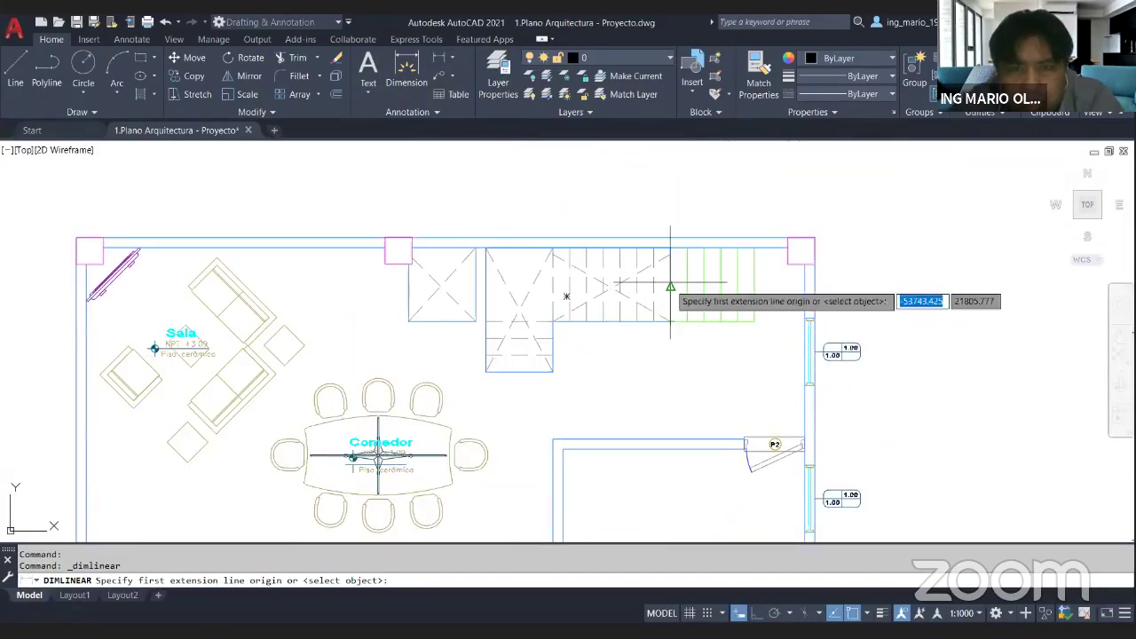
click(670, 248)
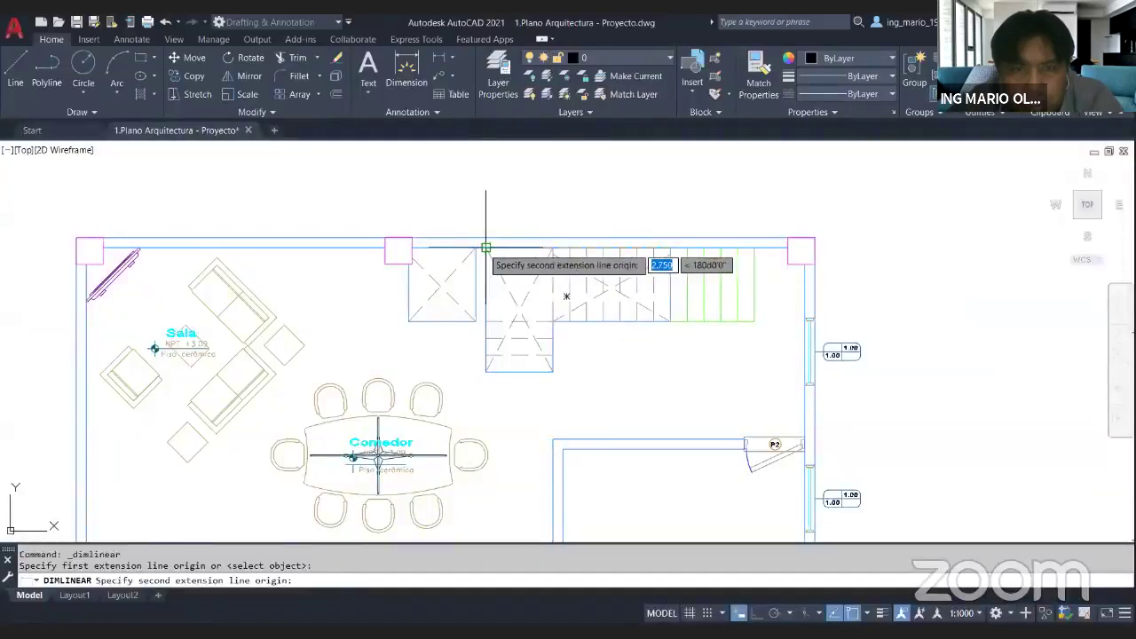
click(486, 240)
click(487, 197)
Add a linear dimension for the width of the upper-right staircase flight on the SEGUNDO PISO plan.
click(454, 58)
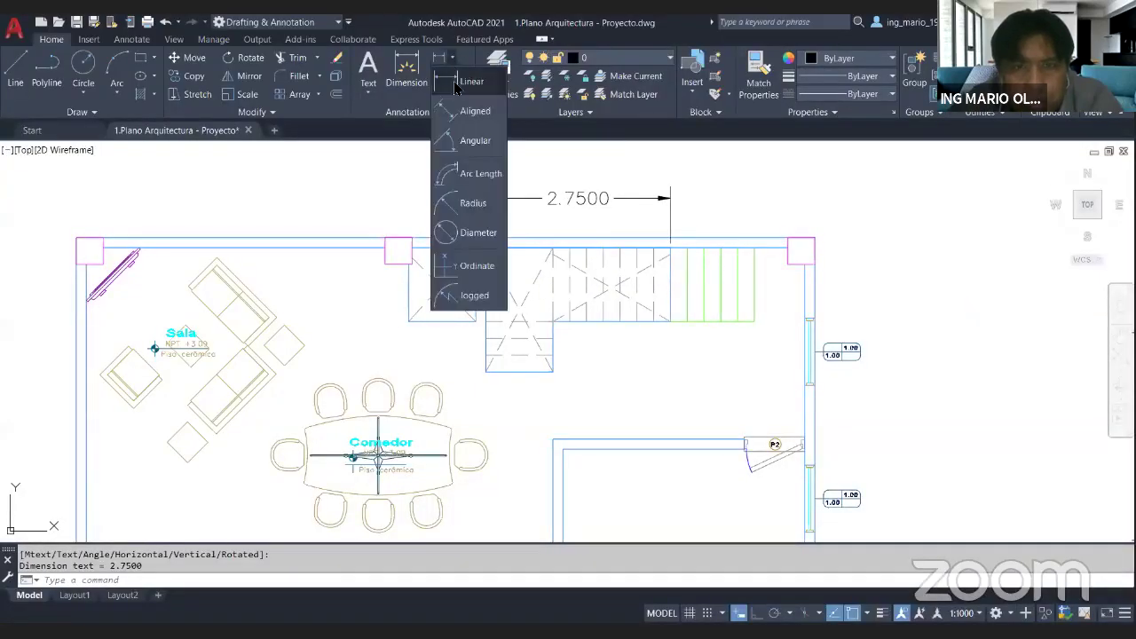
click(469, 79)
click(670, 246)
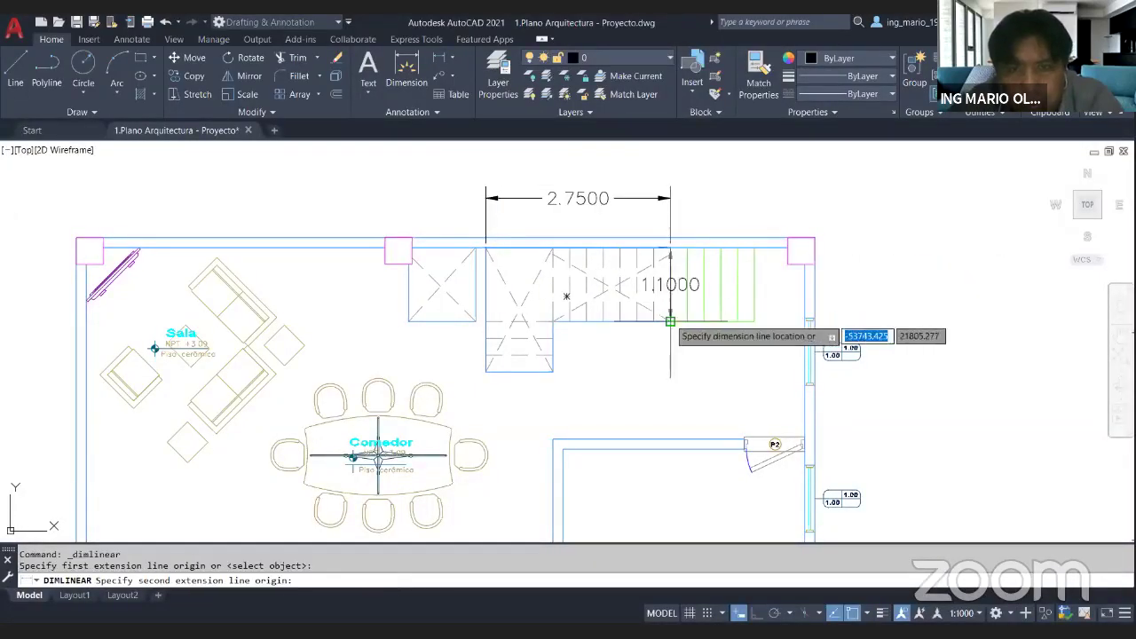
click(671, 314)
click(737, 285)
scroll(610, 287, down, 5)
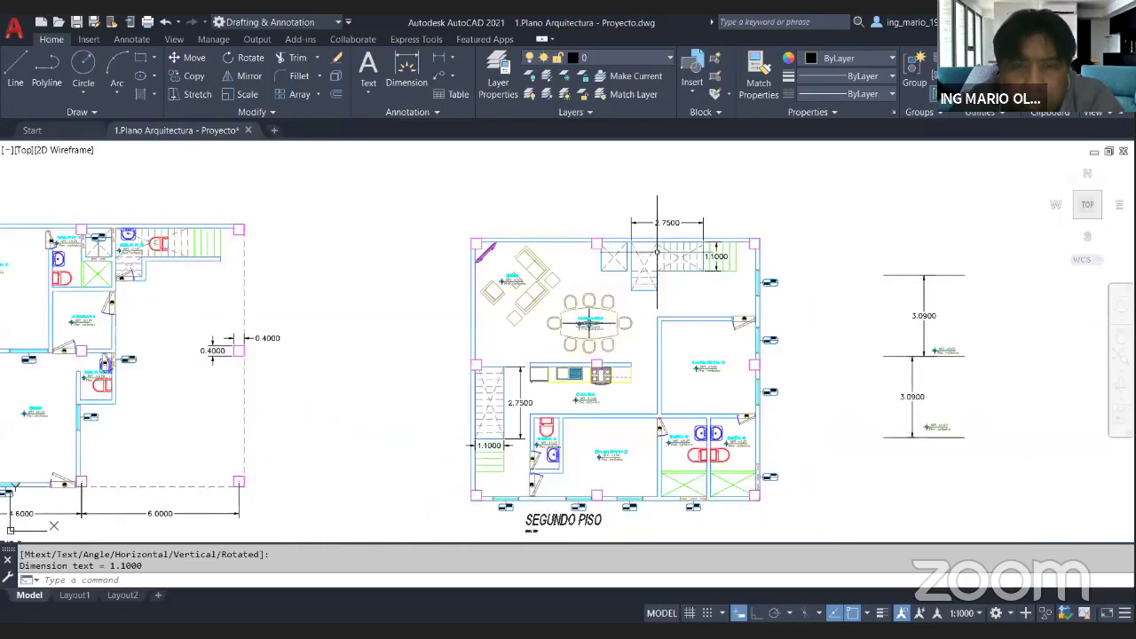
Compare the stair dimensions in the AutoCAD plan with the Story1 plan in ETABS, ending in ETABS.
scroll(611, 287, down, 2)
scroll(532, 342, up, 4)
scroll(524, 351, down, 2)
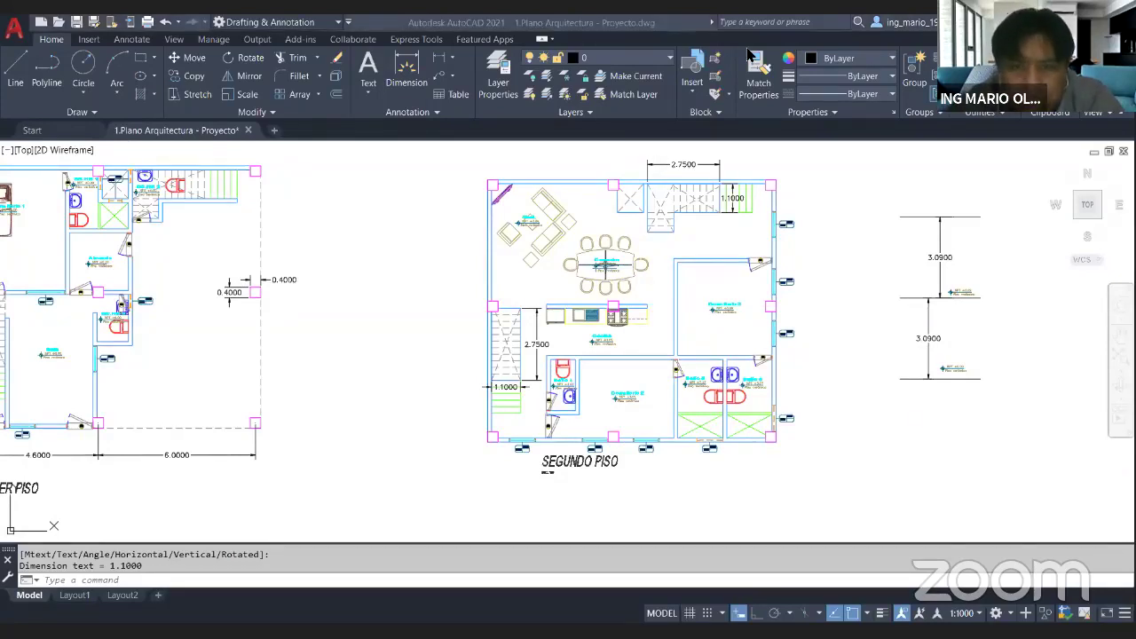
key(alt+Tab)
scroll(430, 339, up, 2)
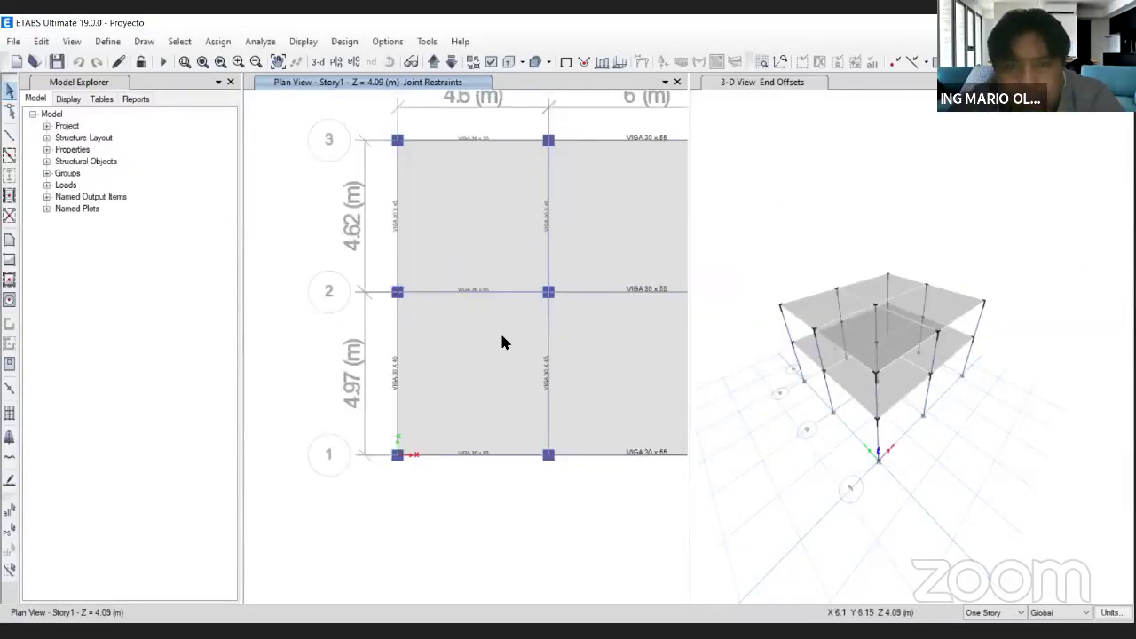
key(alt+Tab)
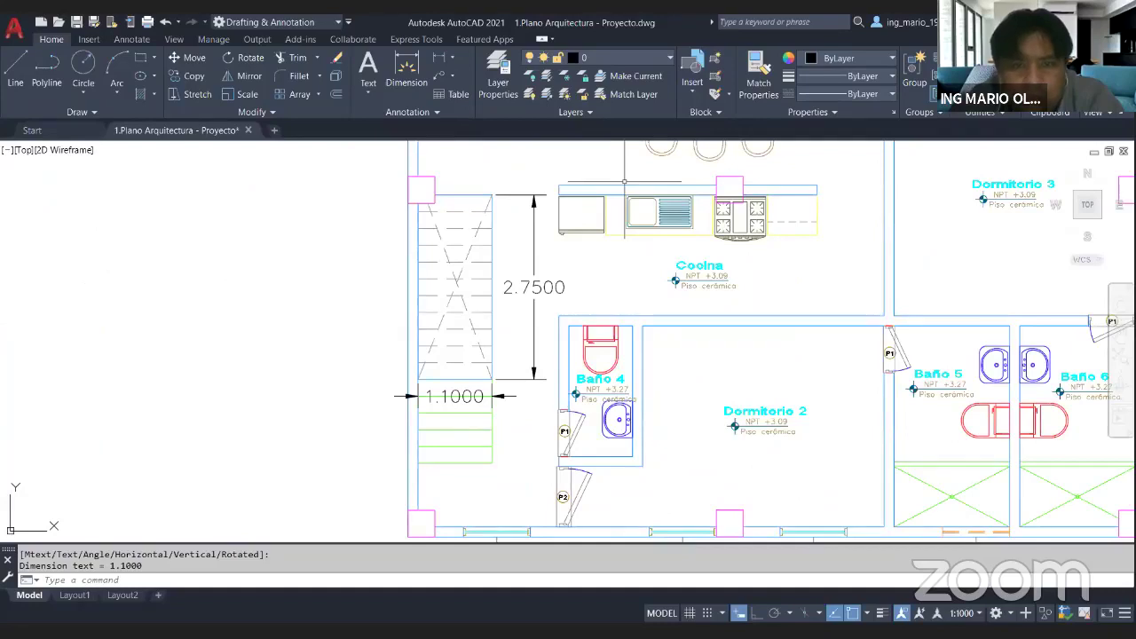
key(alt+Tab)
key(alt+Tab)
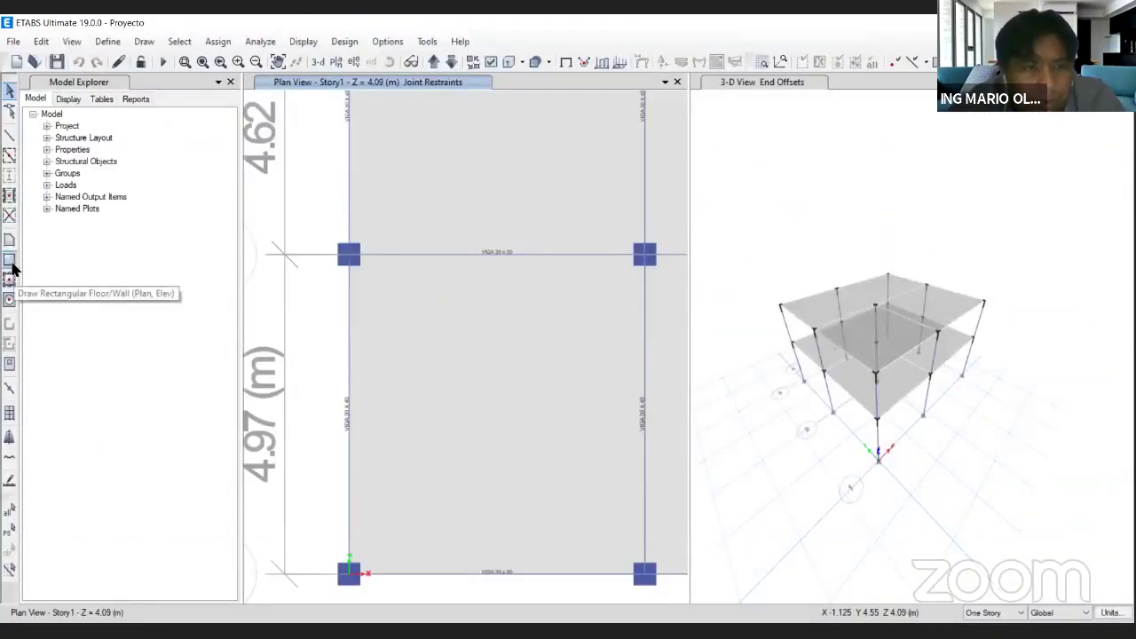
Draw a rectangular floor area with the Opening property, about 1.1 by 2.75 m, from the column at A-2 in bay A-B/1-2.
click(9, 263)
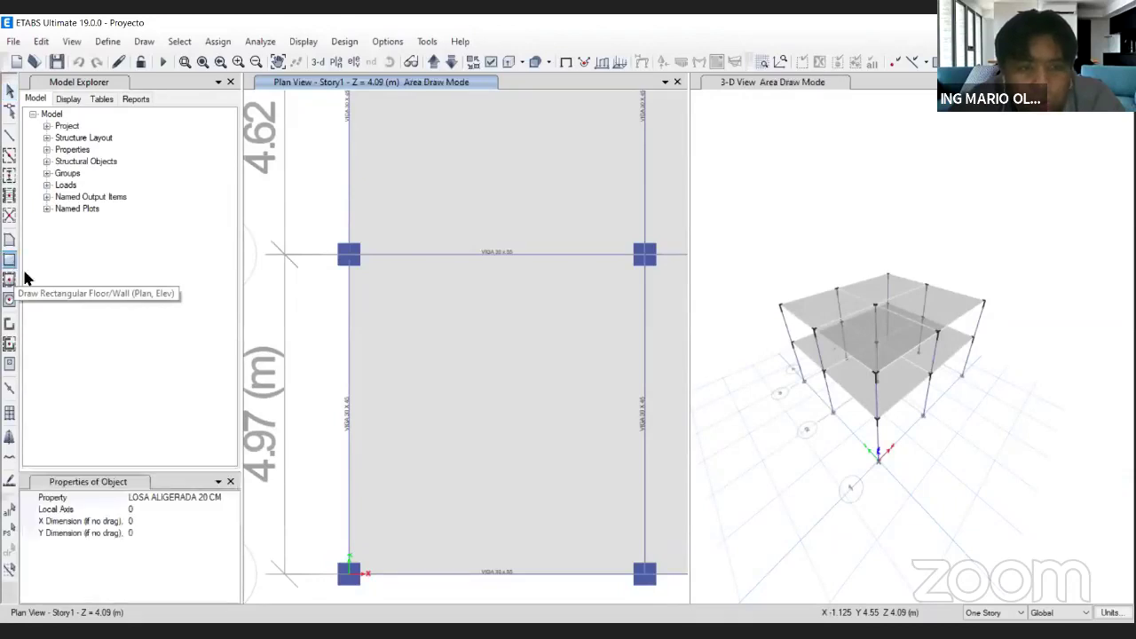
click(231, 498)
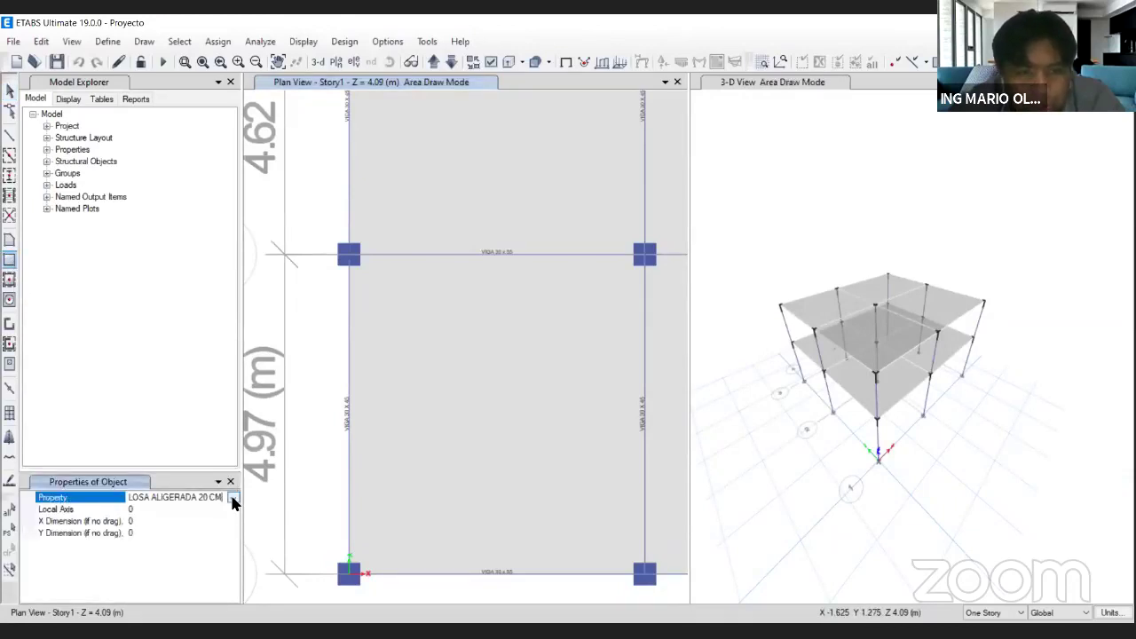
key(alt+Down)
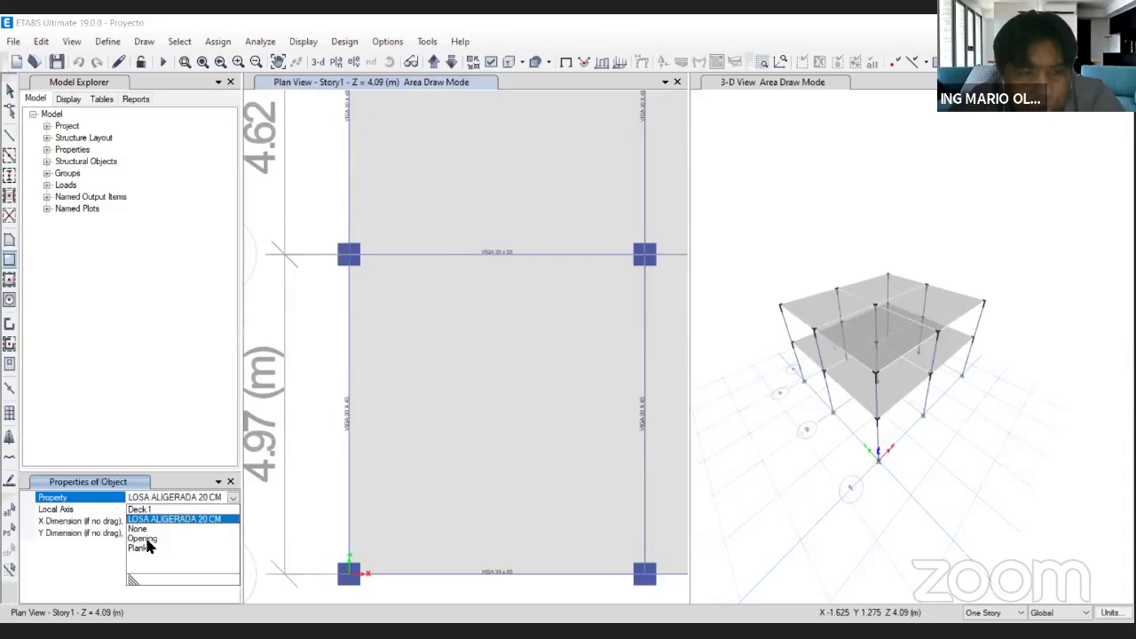
click(154, 538)
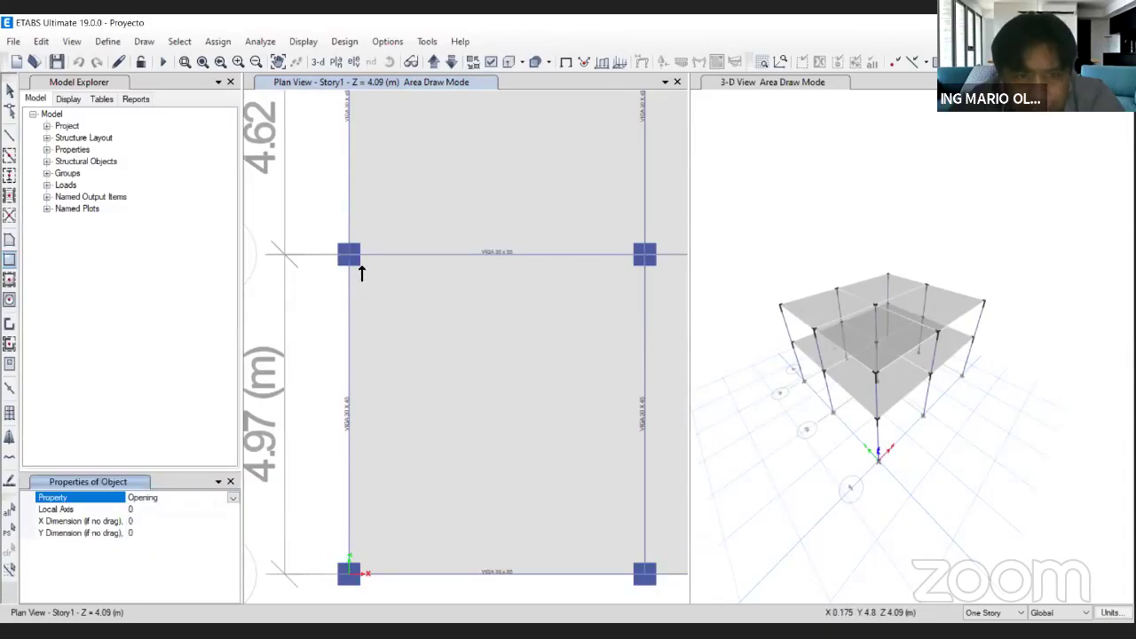
drag(361, 266, 432, 450)
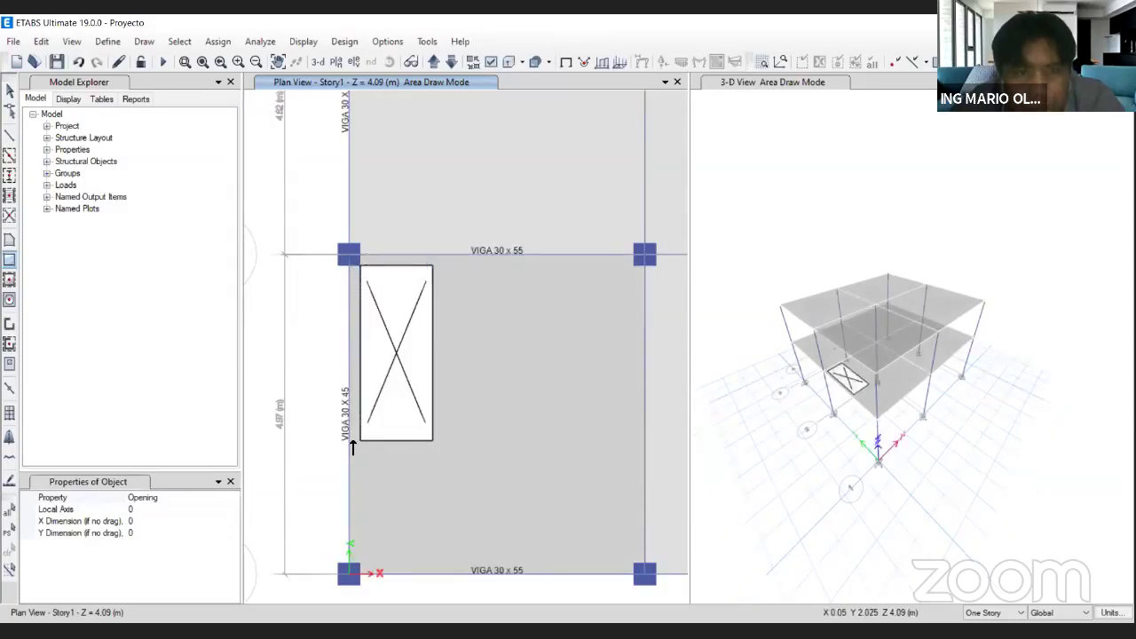
Draw a second rectangular opening, about 2.75 by 1.1 m, from the column at B-3 in bay B-C/2-3, and save the model.
scroll(351, 452, down, 4)
scroll(302, 378, up, 3)
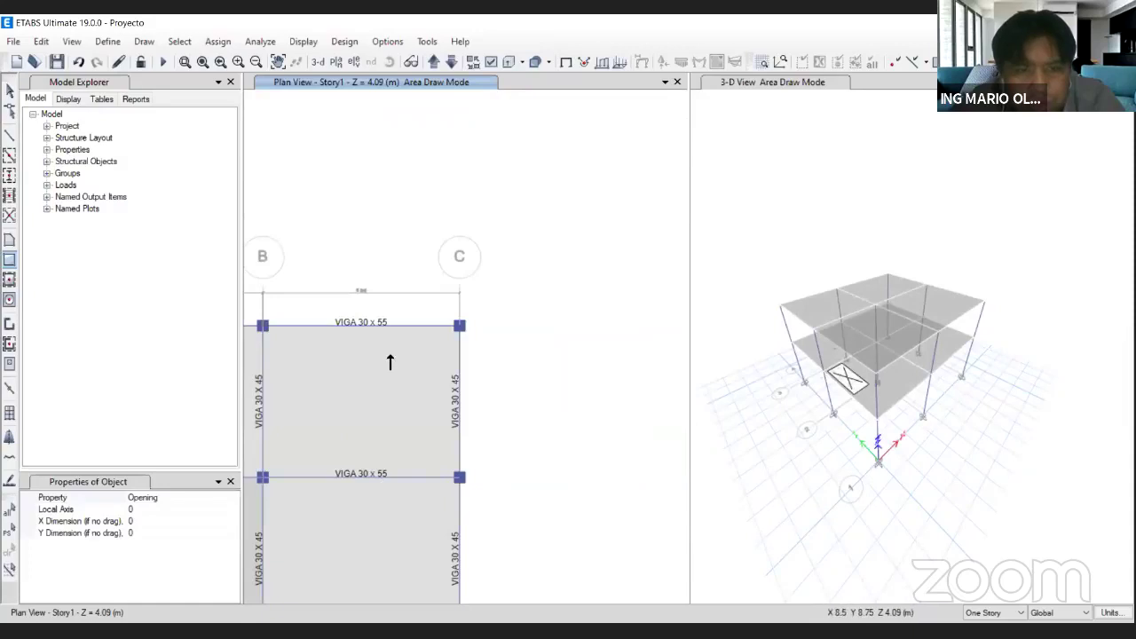
scroll(371, 350, down, 2)
scroll(340, 339, up, 4)
scroll(330, 335, down, 2)
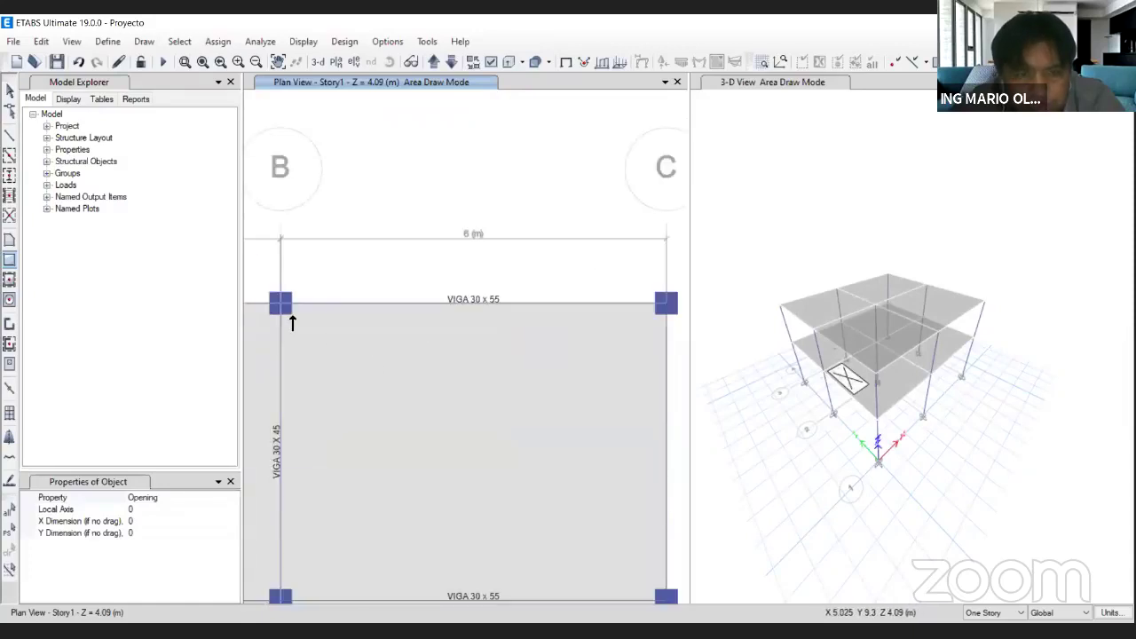
click(292, 314)
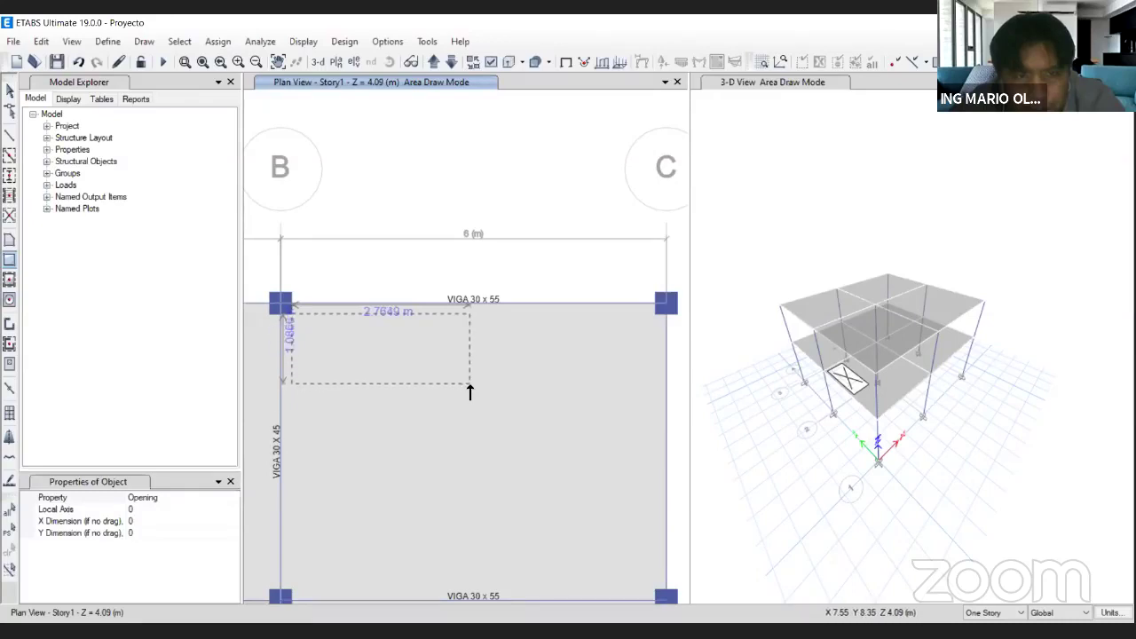
click(470, 387)
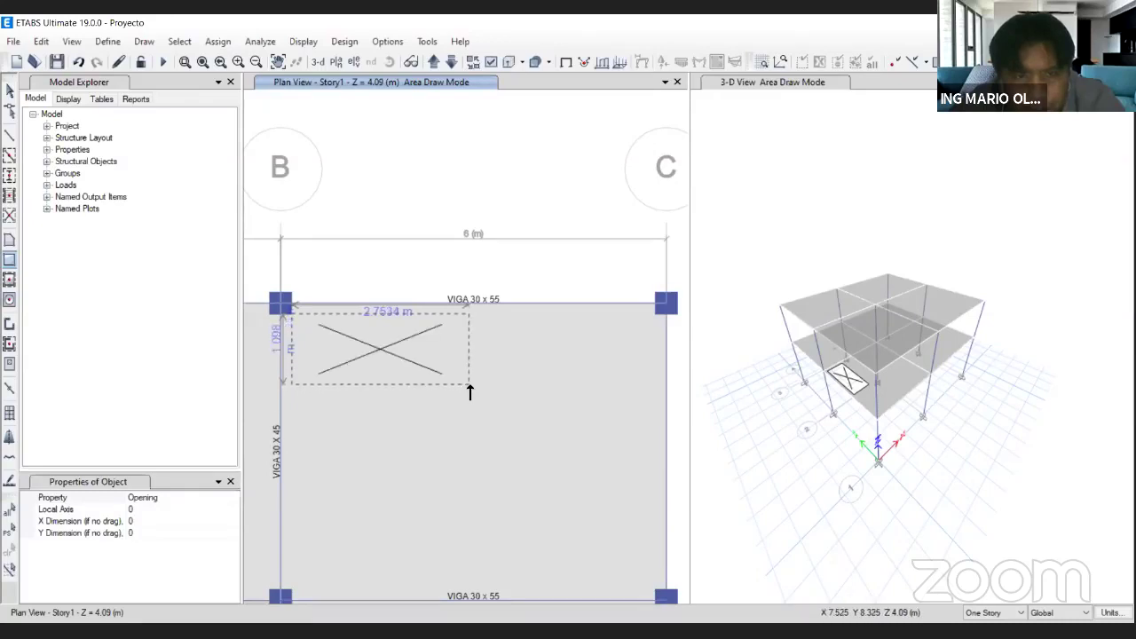
scroll(533, 358, down, 2)
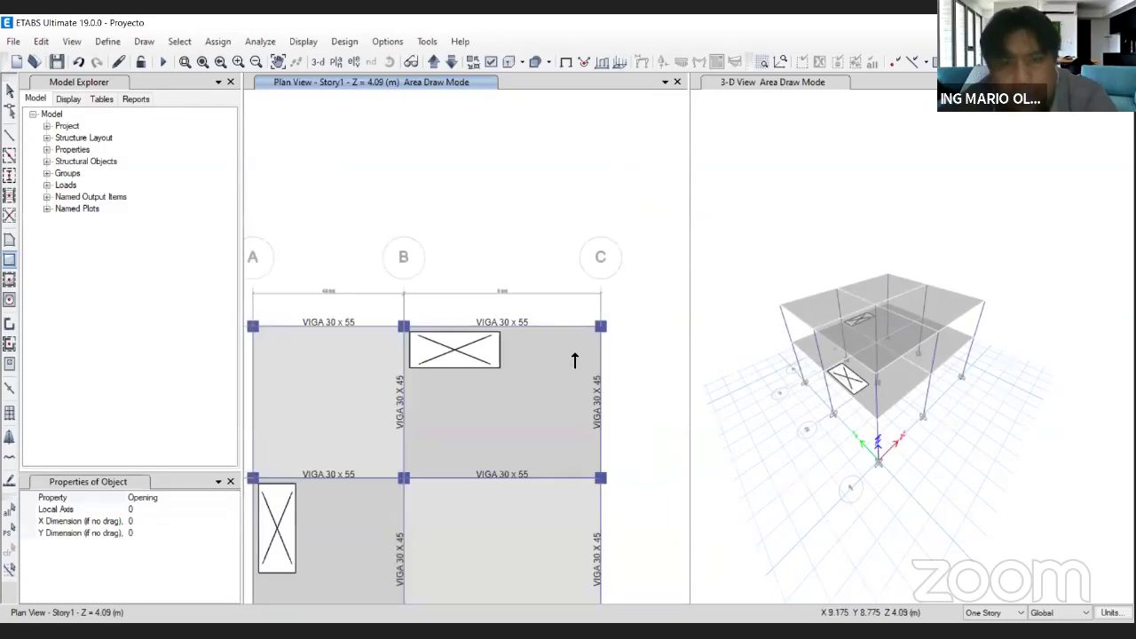
scroll(583, 332, down, 2)
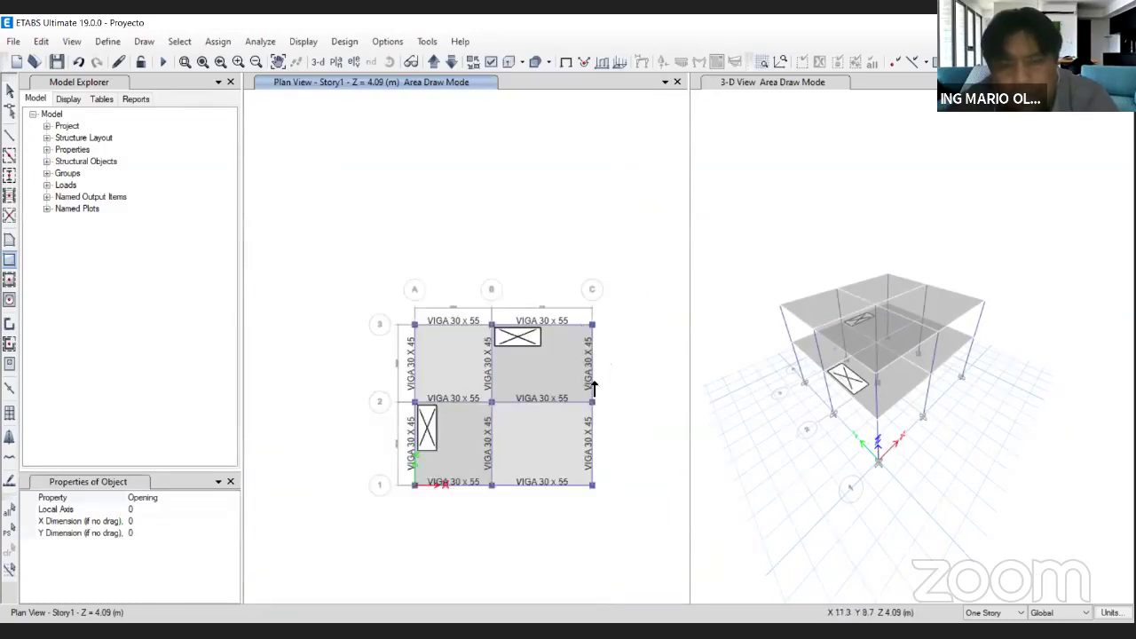
key(Escape)
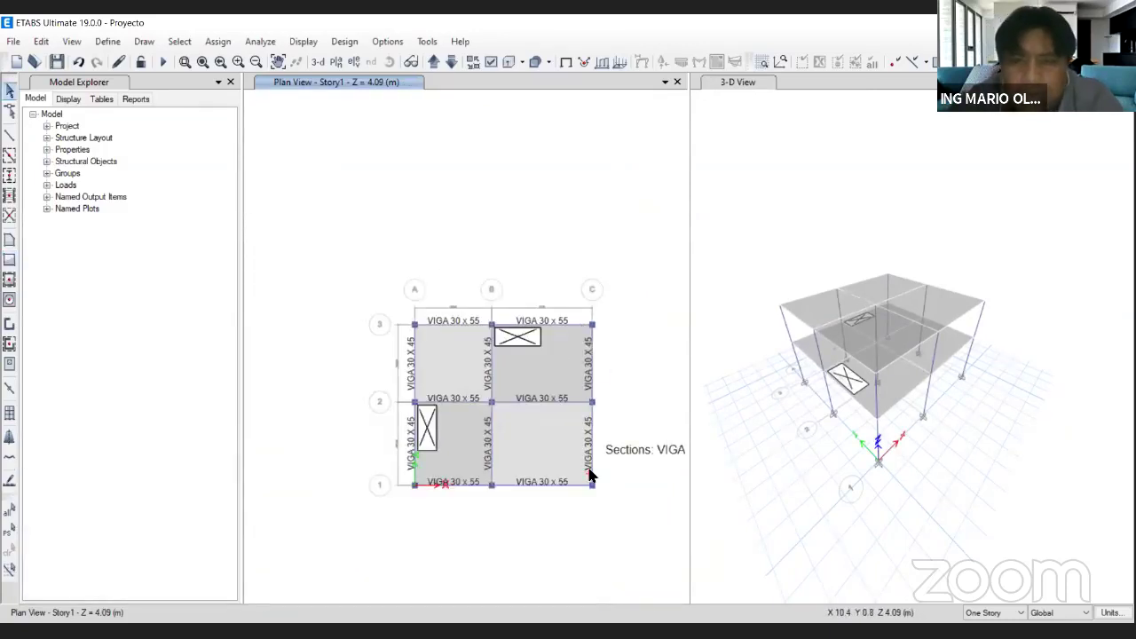
scroll(493, 412, up, 2)
scroll(388, 355, down, 2)
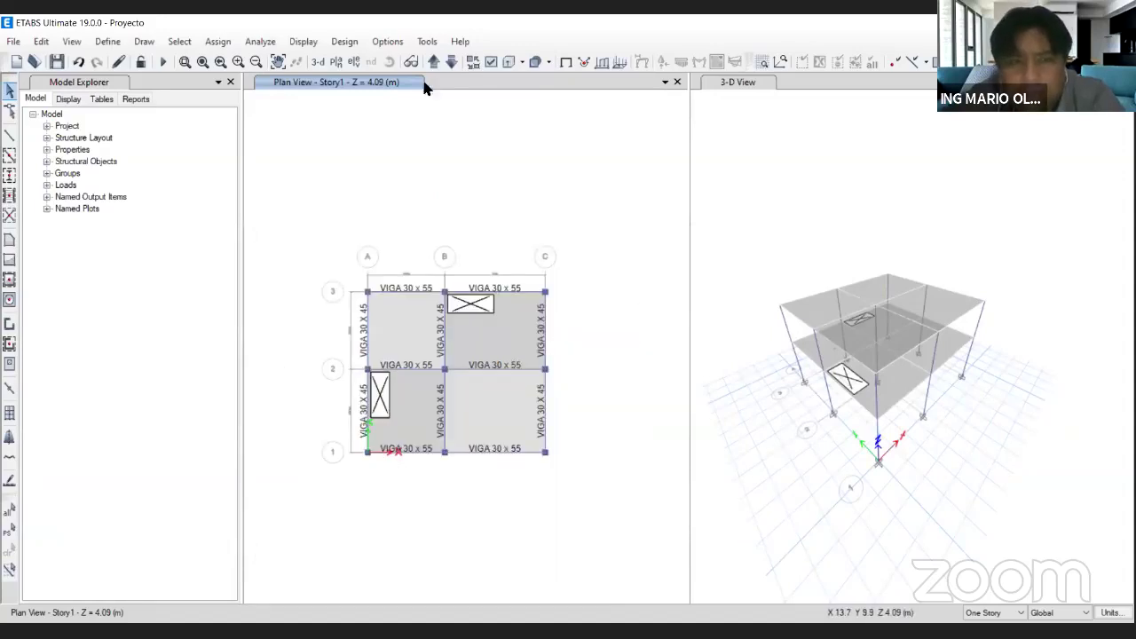
click(56, 62)
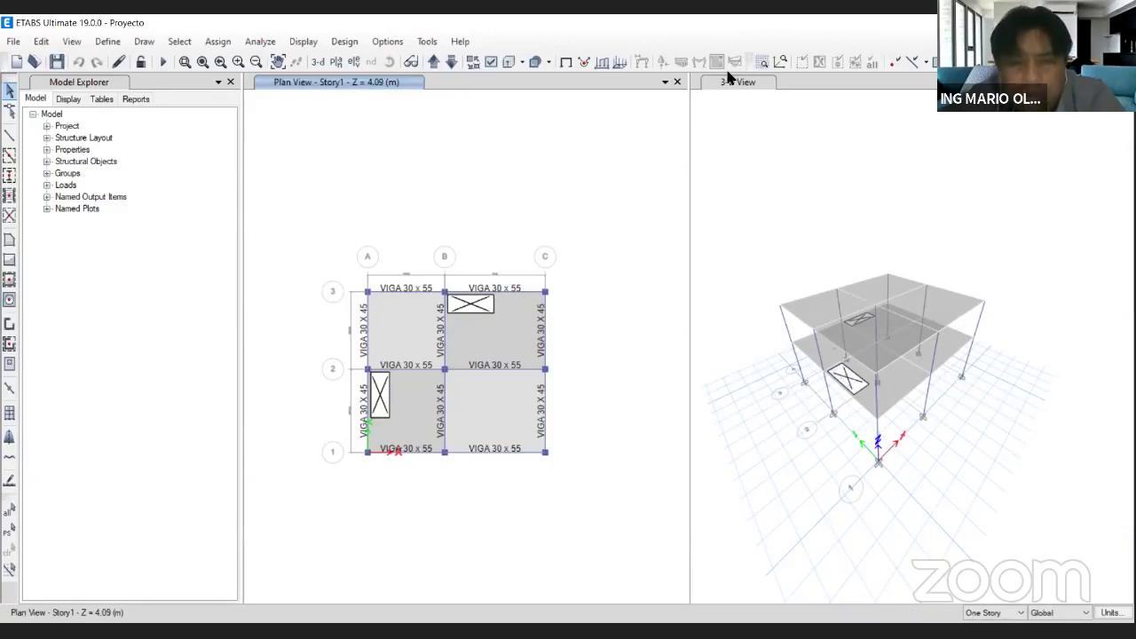
Review both staircases and their dimensions on the SEGUNDO PISO plan in AutoCAD, ending back in ETABS.
key(alt+Tab)
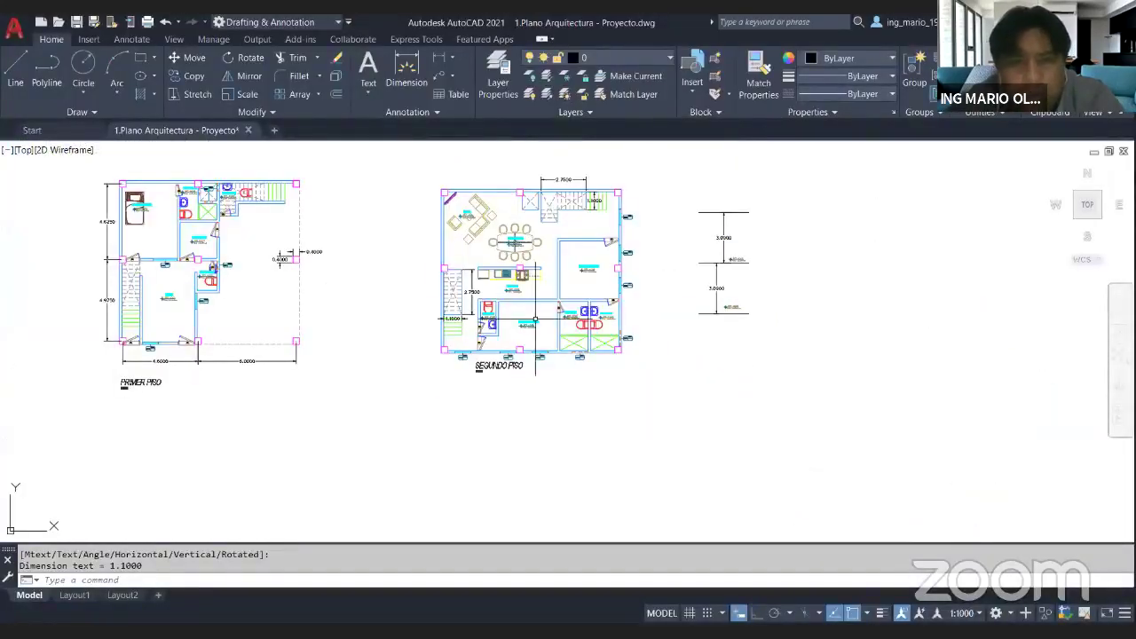
scroll(178, 246, up, 2)
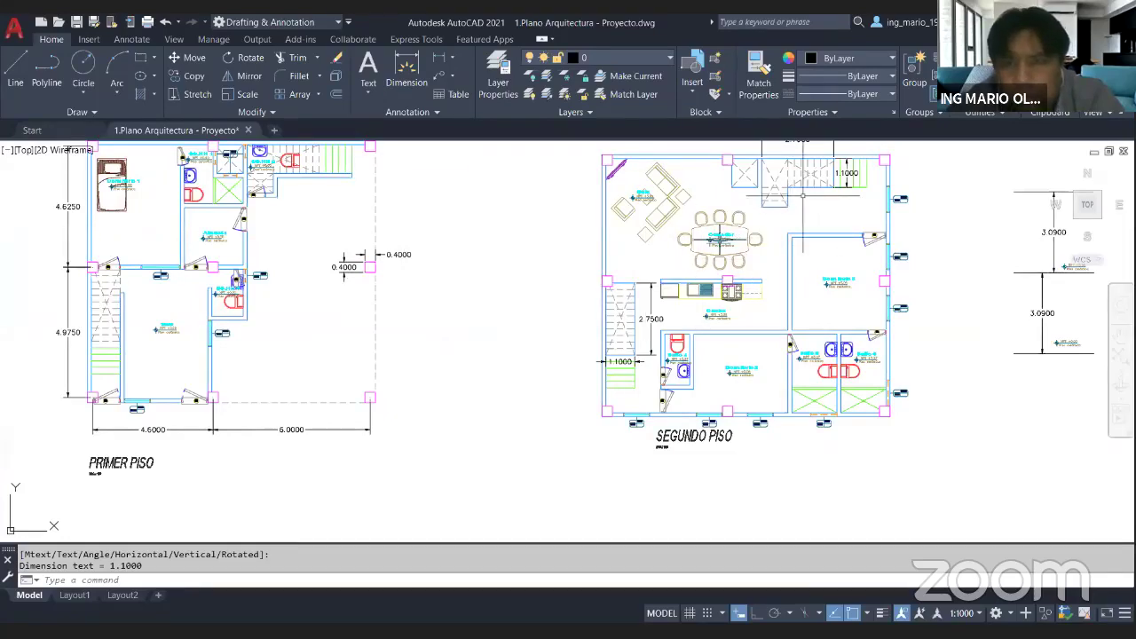
scroll(852, 190, up, 4)
scroll(808, 263, down, 2)
scroll(813, 240, down, 2)
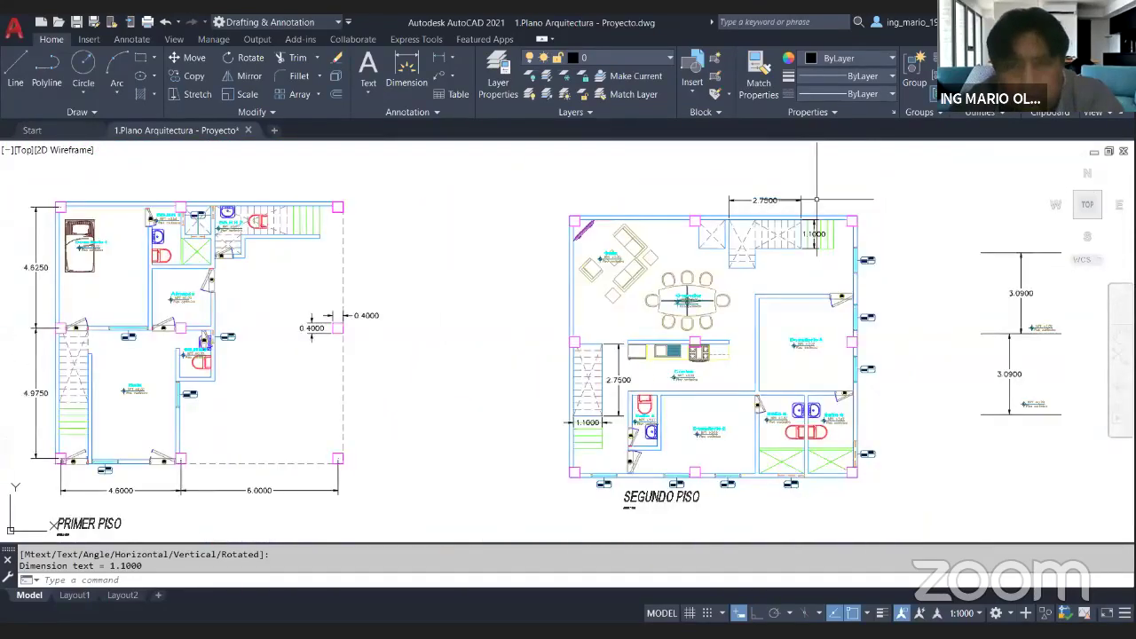
scroll(816, 199, up, 2)
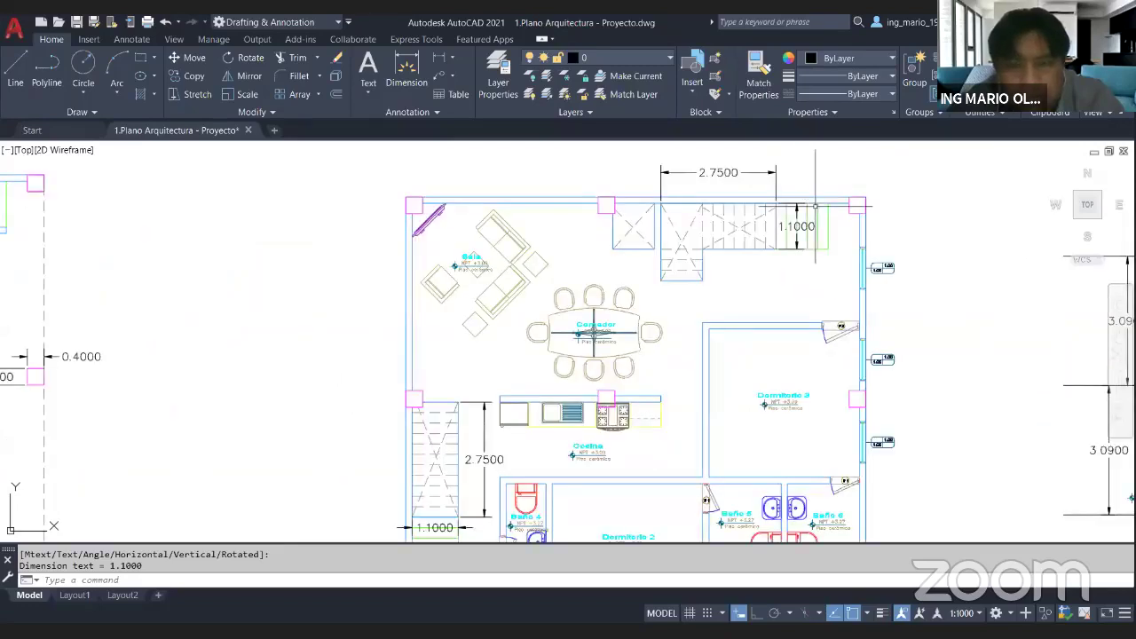
scroll(777, 197, down, 2)
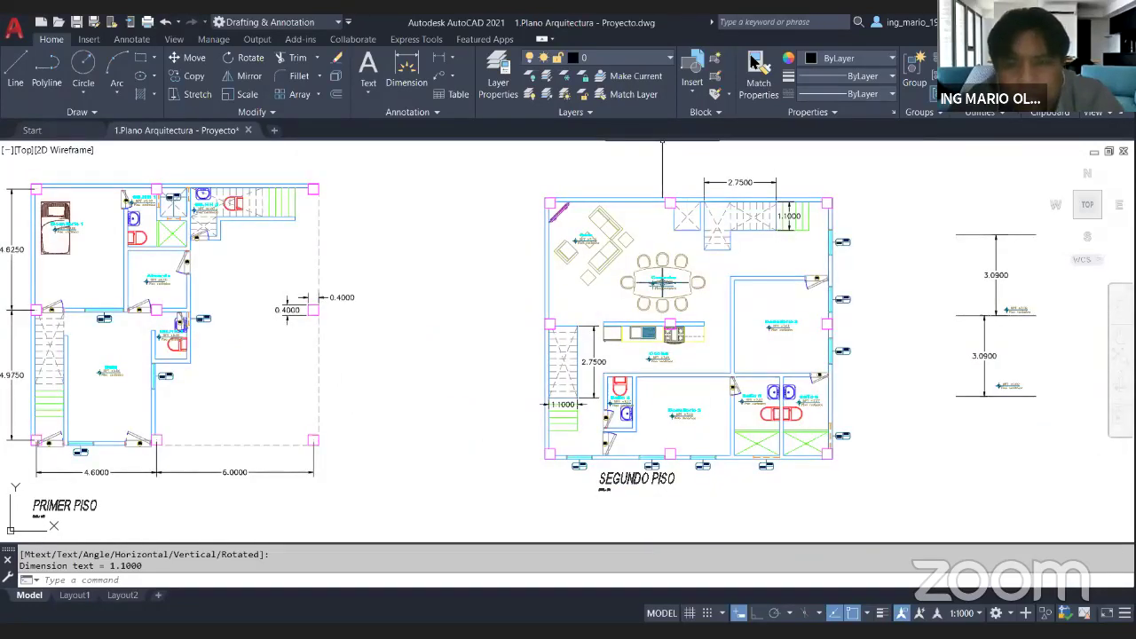
key(alt+Tab)
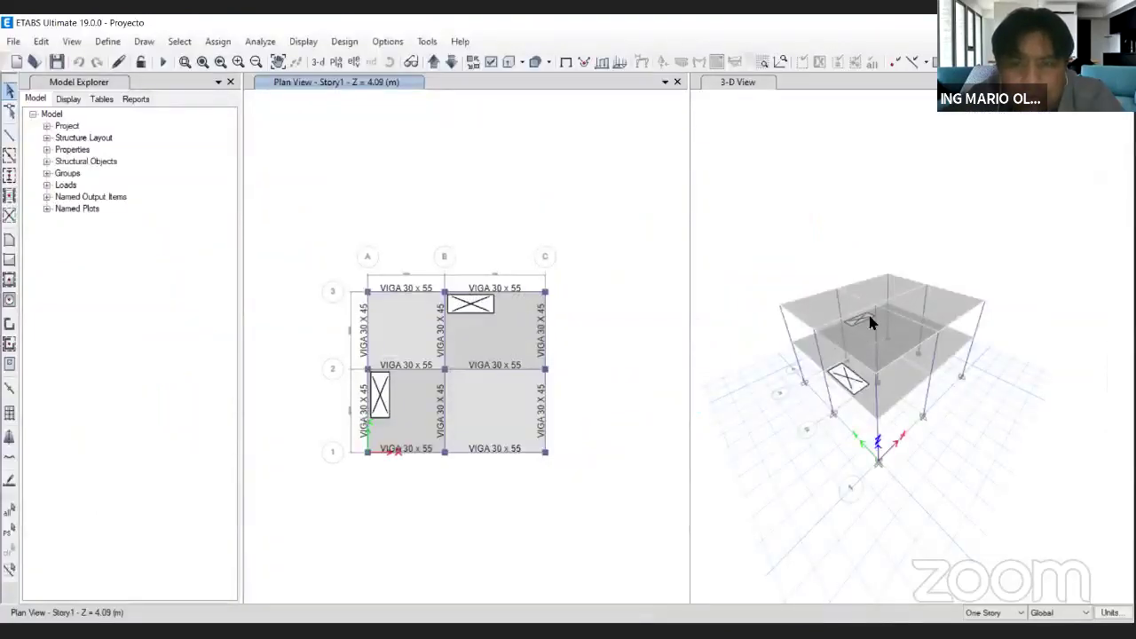
Replicate the two Story1 stair openings to Story2, keeping the original objects.
scroll(335, 414, up, 2)
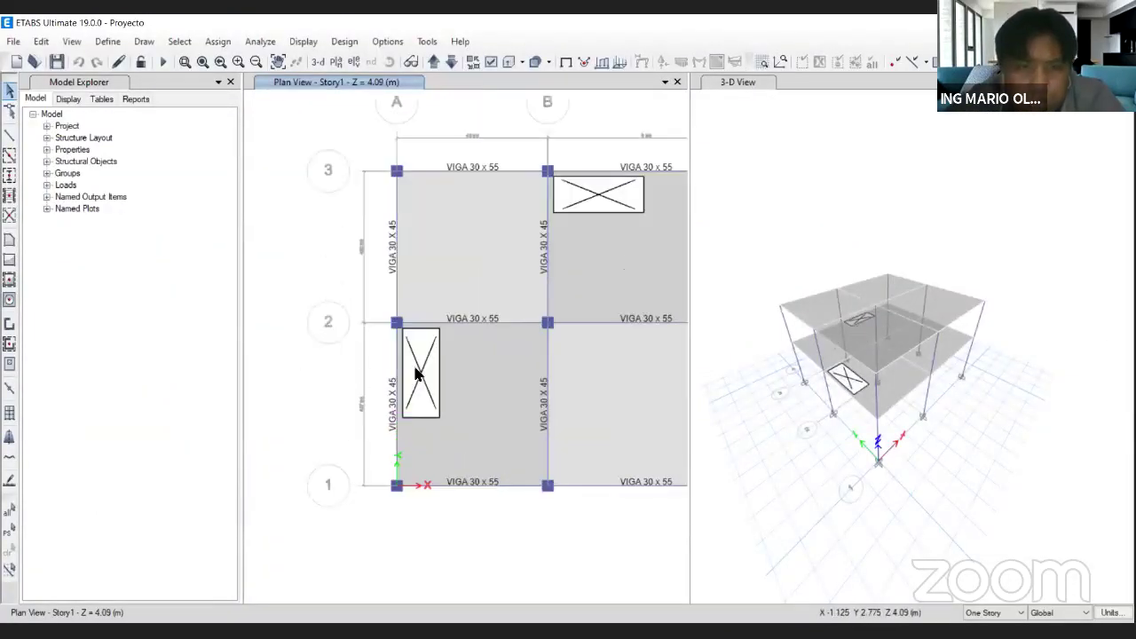
click(421, 373)
click(572, 203)
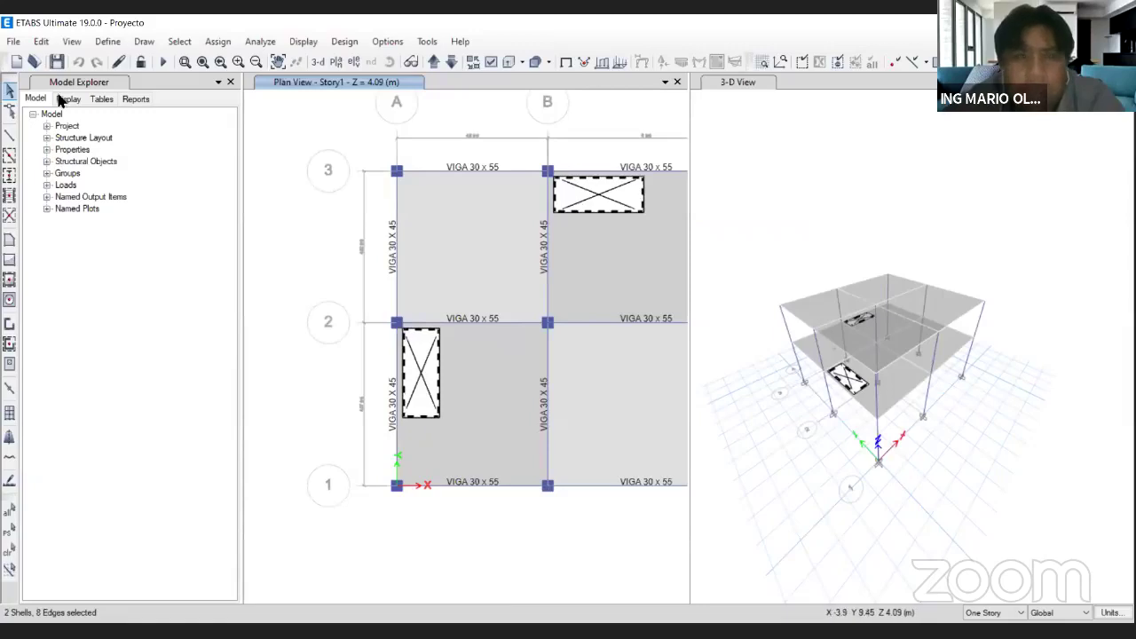
click(54, 45)
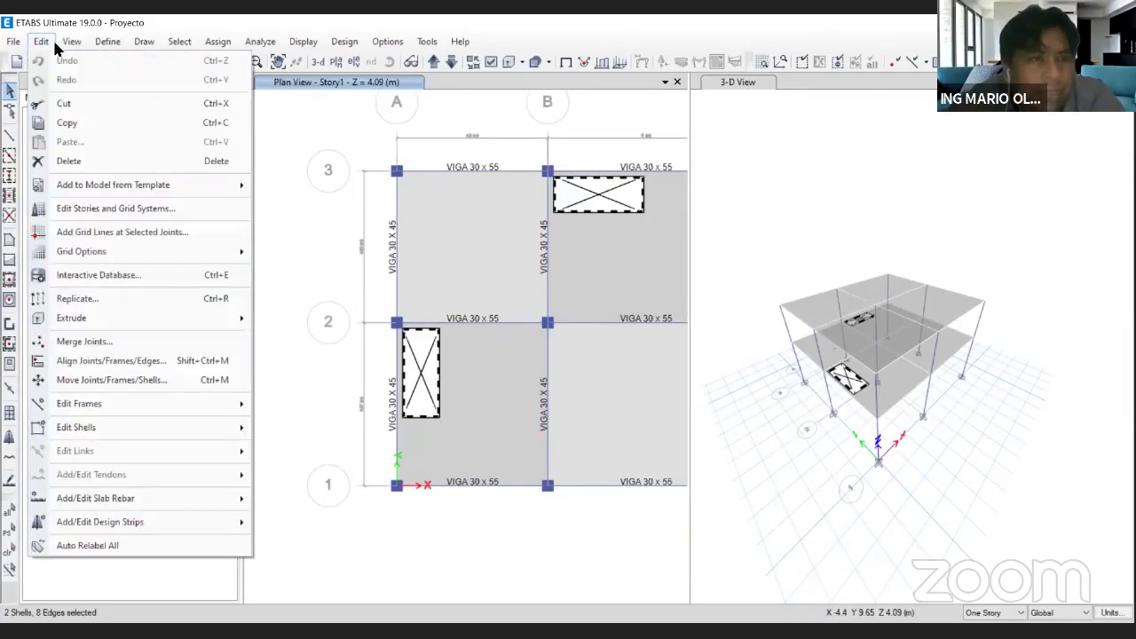
click(123, 303)
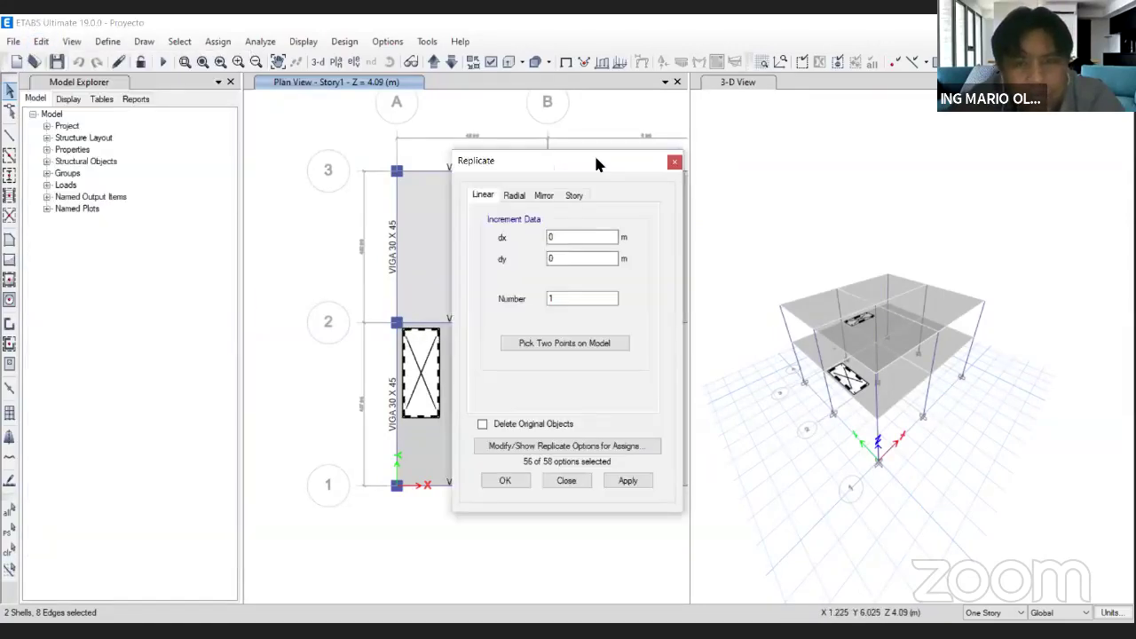
drag(594, 153, 237, 142)
click(216, 184)
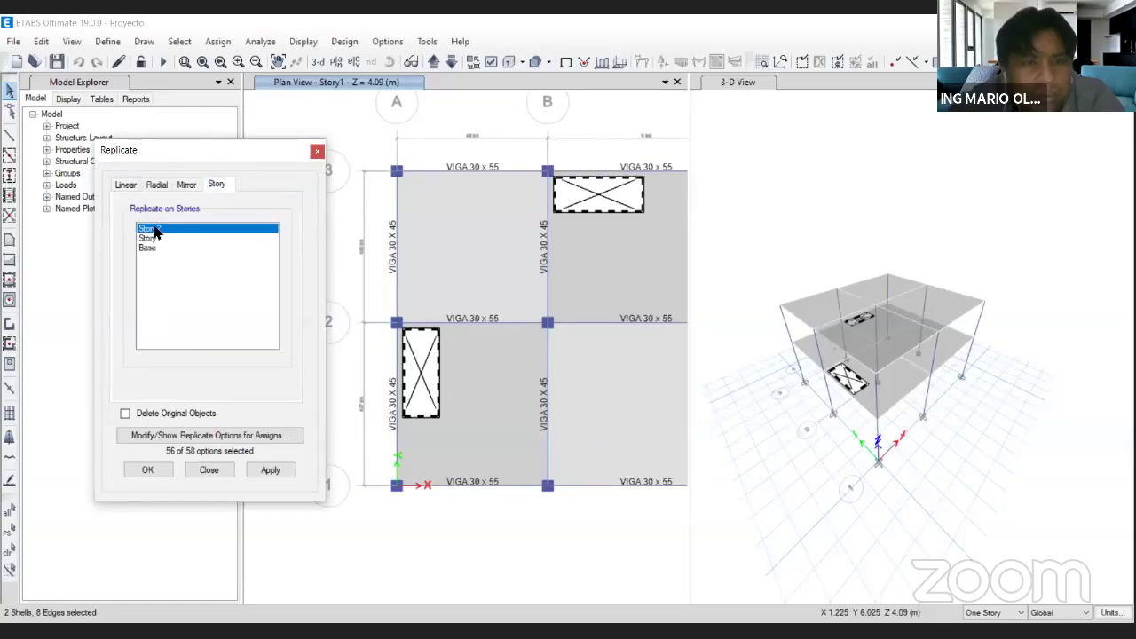
click(278, 470)
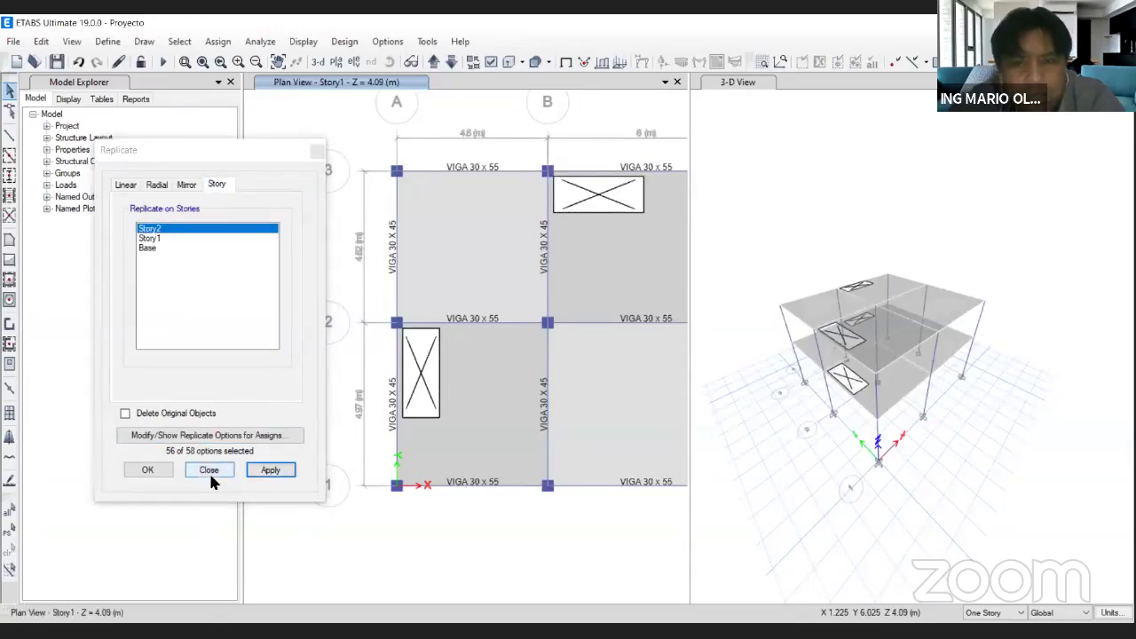
click(160, 473)
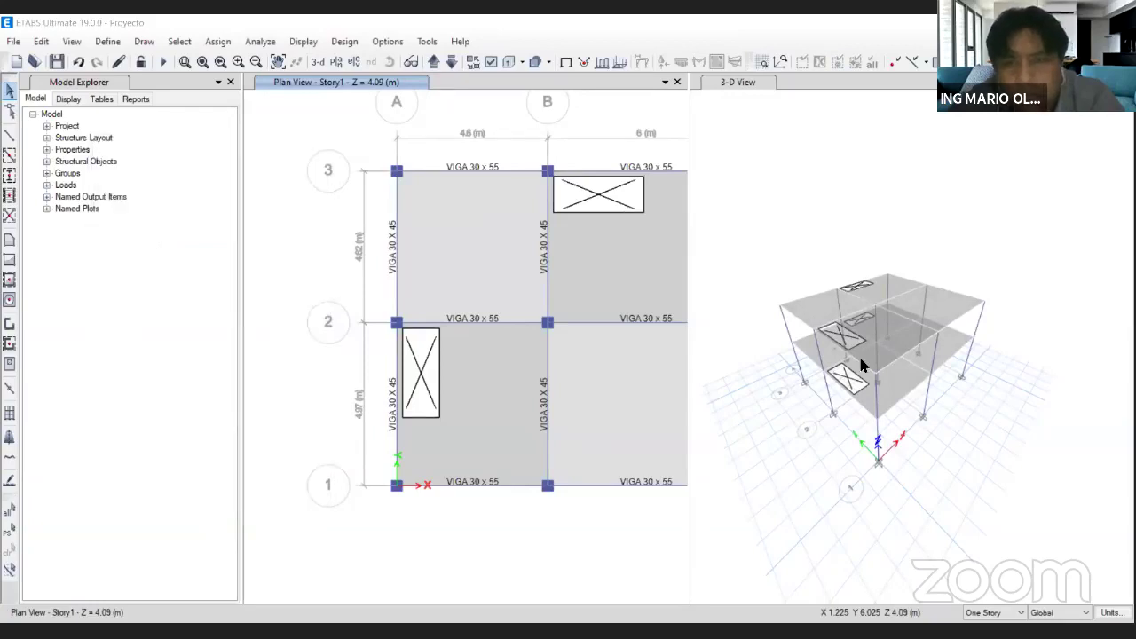
Examine the stair openings on both stories in the 3-D view and the Story1 plan.
double_click(771, 78)
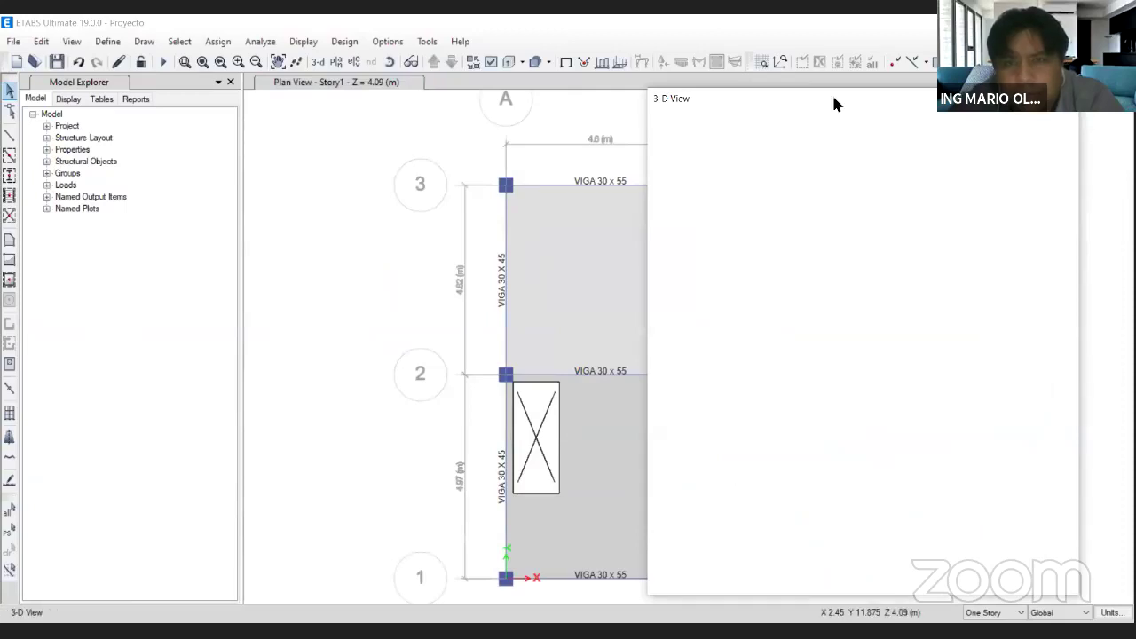
click(736, 130)
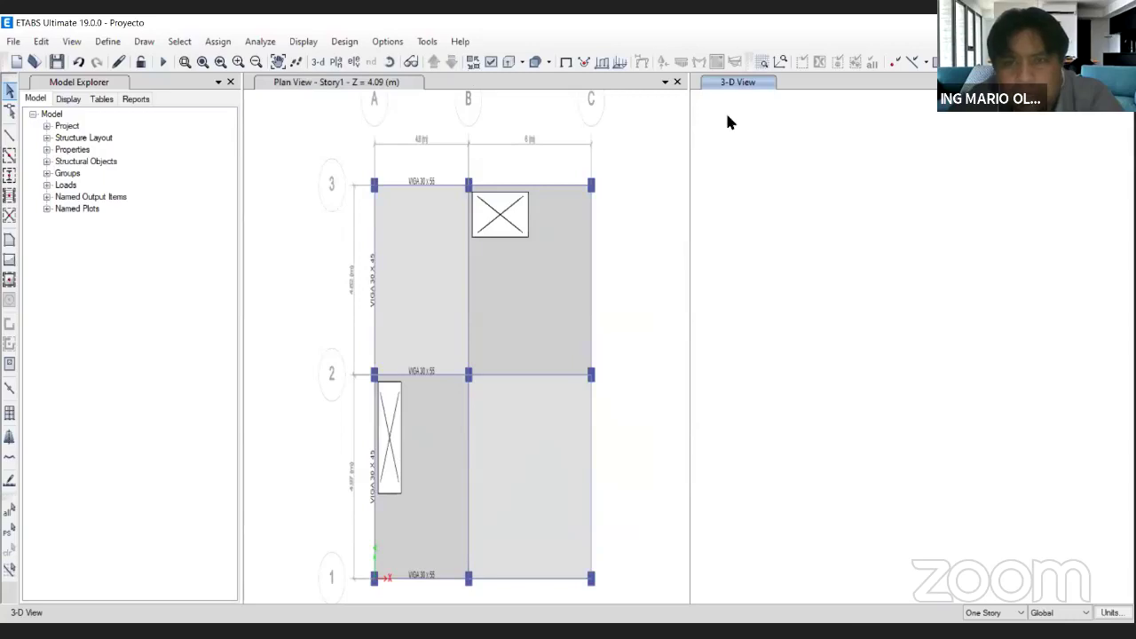
click(198, 66)
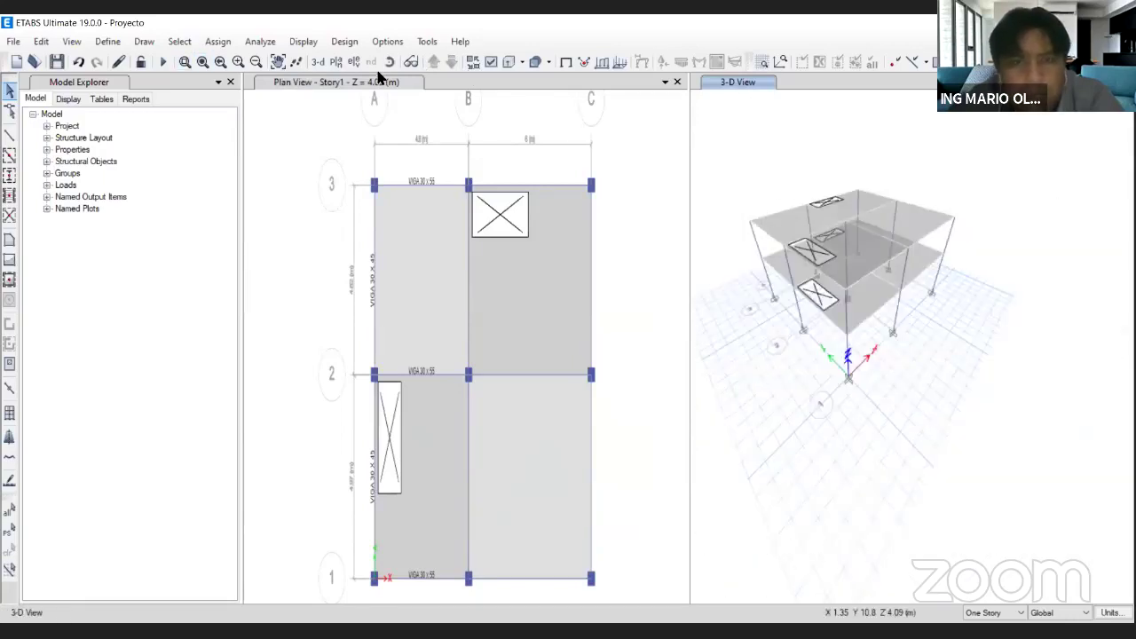
click(390, 62)
drag(860, 383, 740, 234)
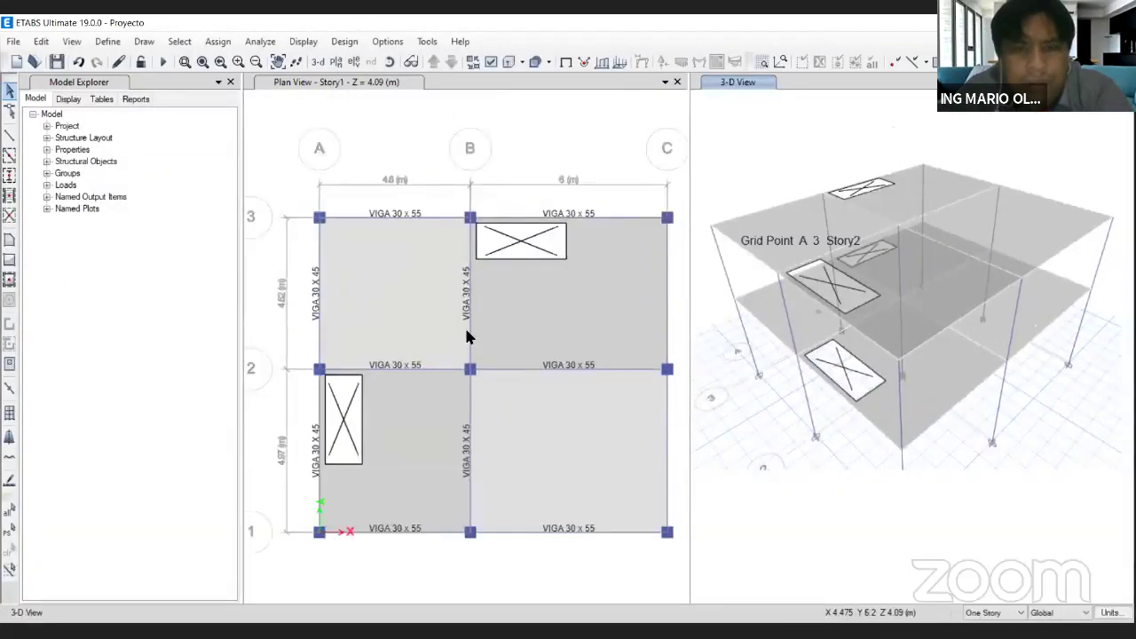
scroll(466, 330, down, 3)
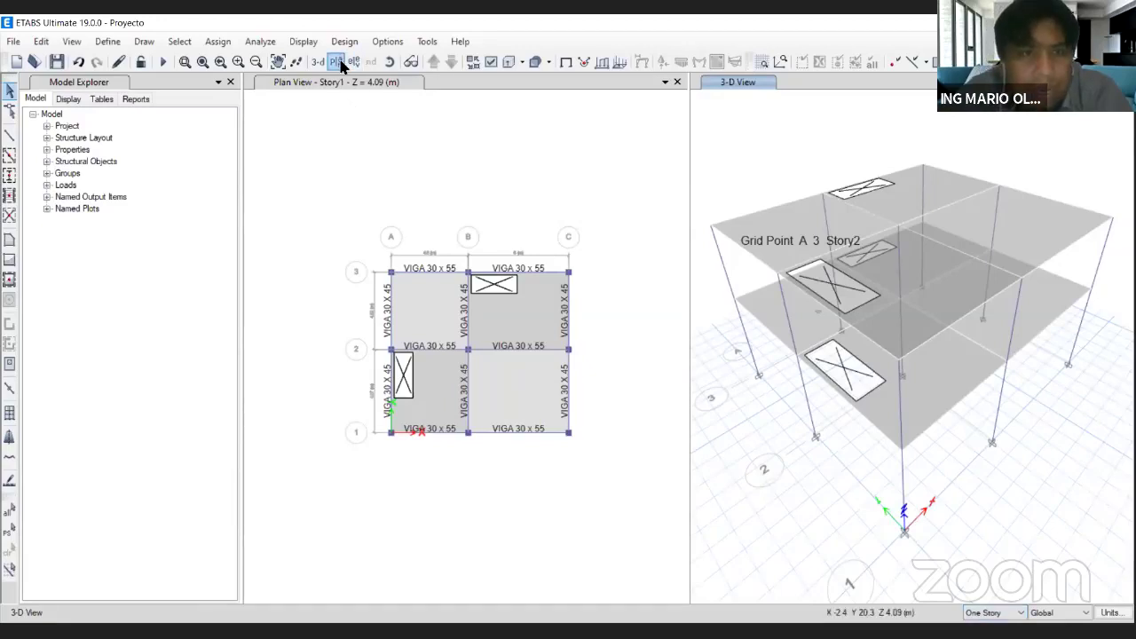
Select all objects on the Story1 plan and open the joint diaphragm assignment for them.
click(383, 80)
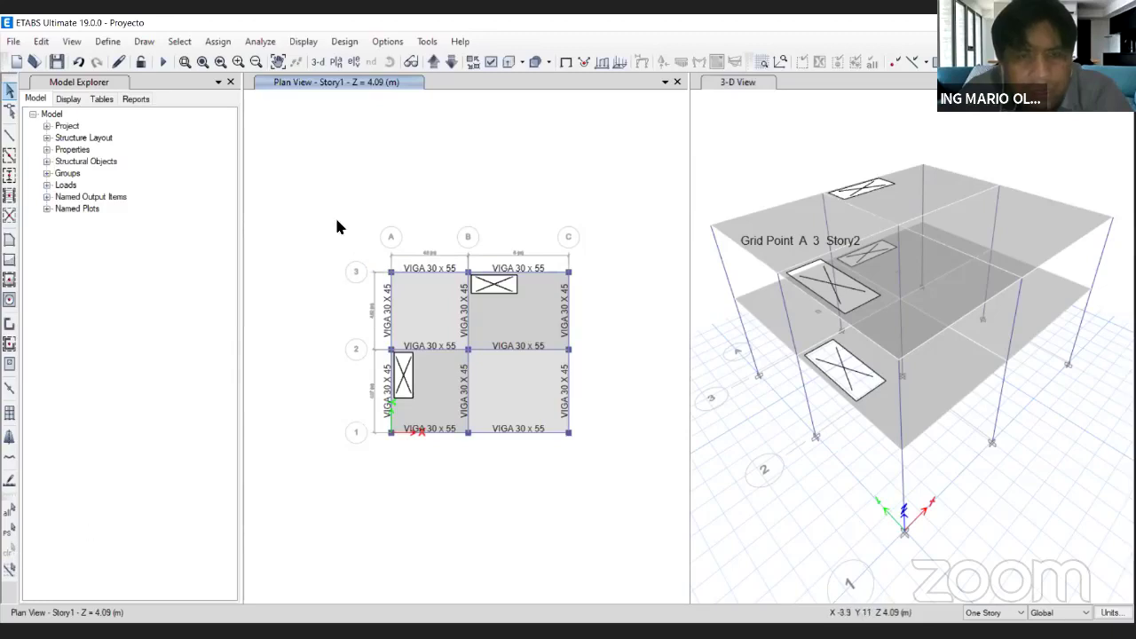
drag(337, 218, 628, 505)
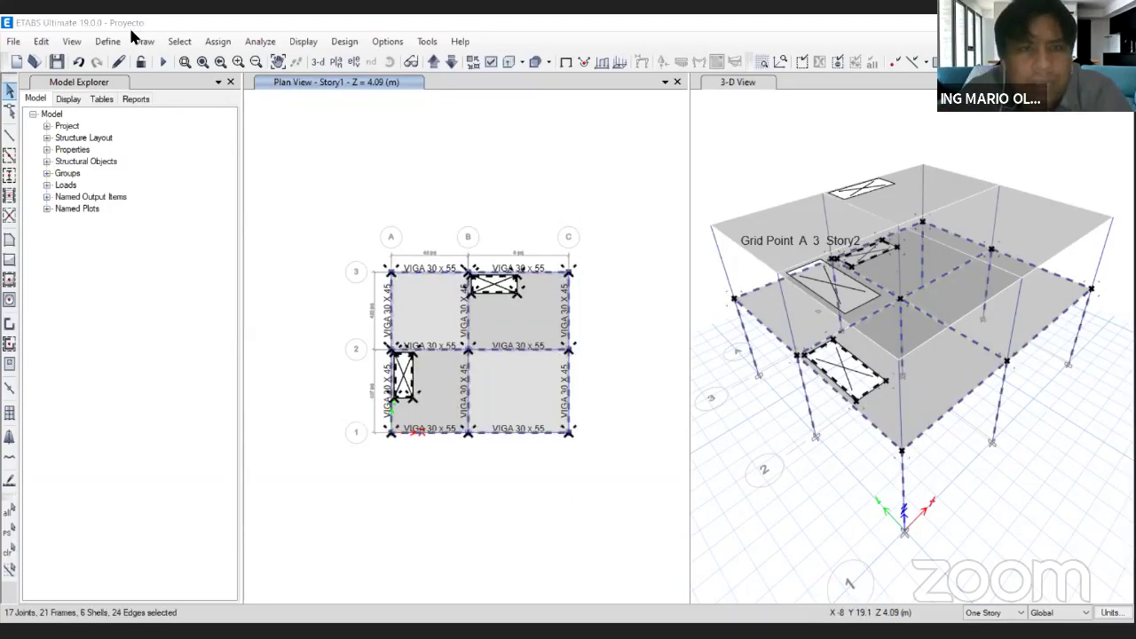
click(219, 44)
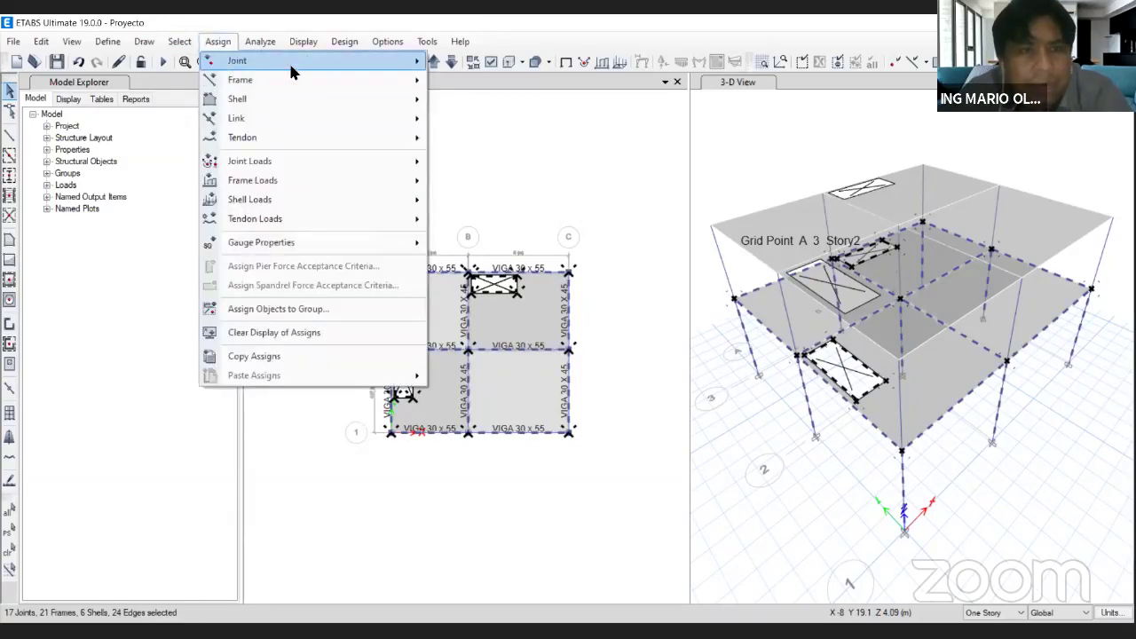
click(427, 41)
mouse_move(218, 45)
mouse_move(309, 61)
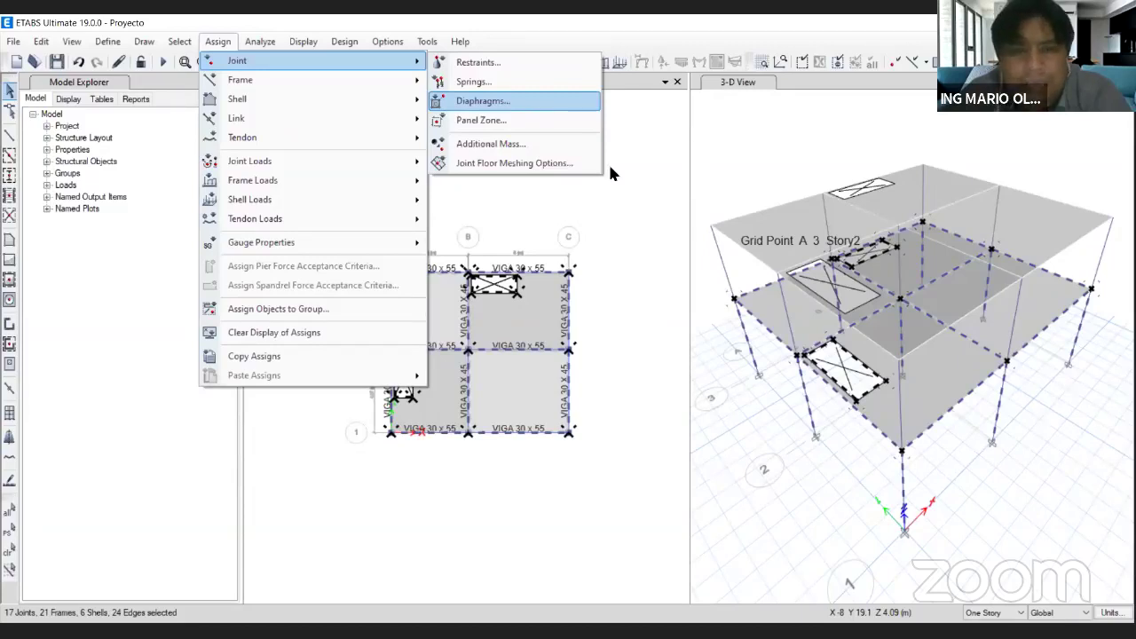
click(527, 103)
drag(614, 160, 263, 72)
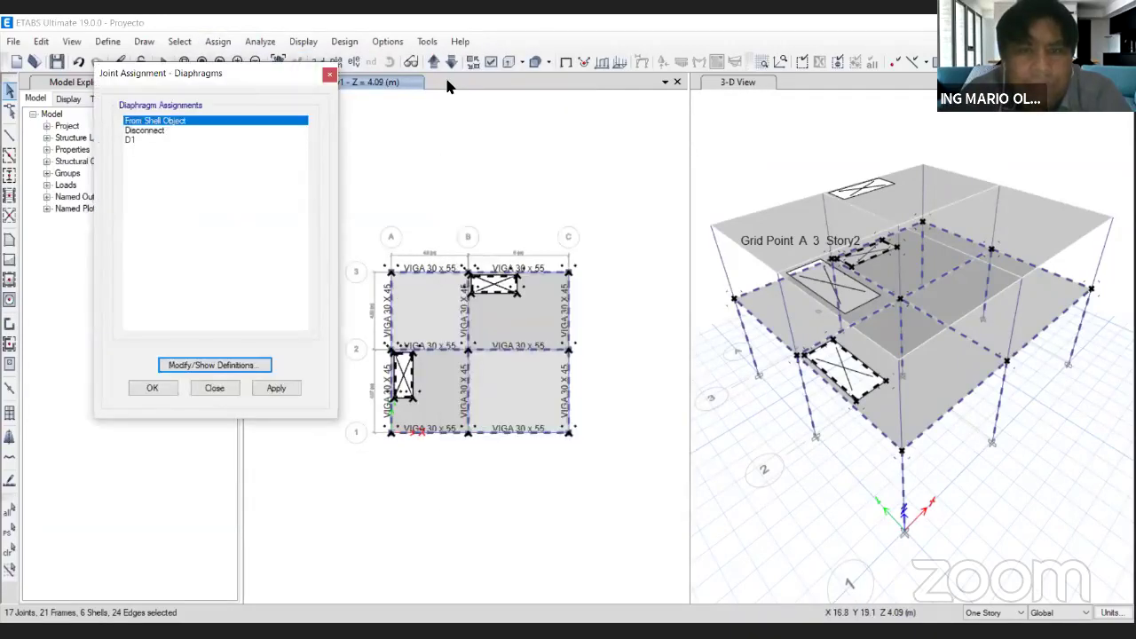
mouse_move(146, 132)
mouse_down()
mouse_move(121, 145)
mouse_move(204, 151)
mouse_up()
mouse_move(277, 348)
mouse_down()
mouse_move(159, 355)
mouse_move(279, 386)
mouse_move(277, 353)
mouse_up()
mouse_move(247, 253)
mouse_down()
mouse_move(252, 339)
mouse_move(262, 334)
mouse_up()
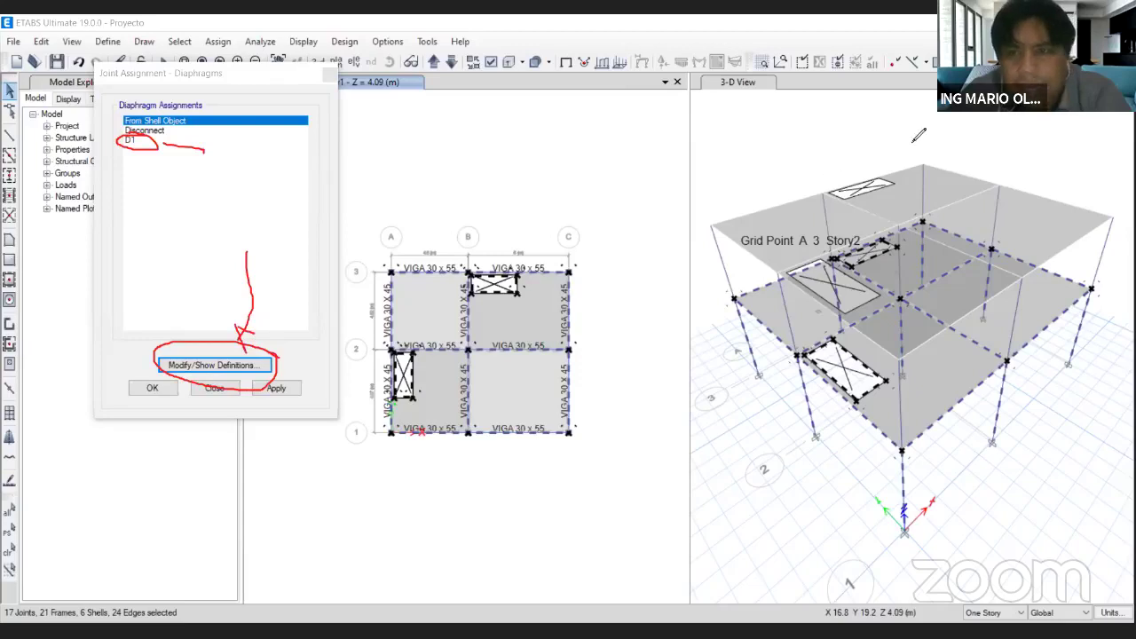
Define an additional rigid diaphragm named D2, and assign diaphragm D1 to the selected Story1 joints.
click(137, 139)
click(208, 366)
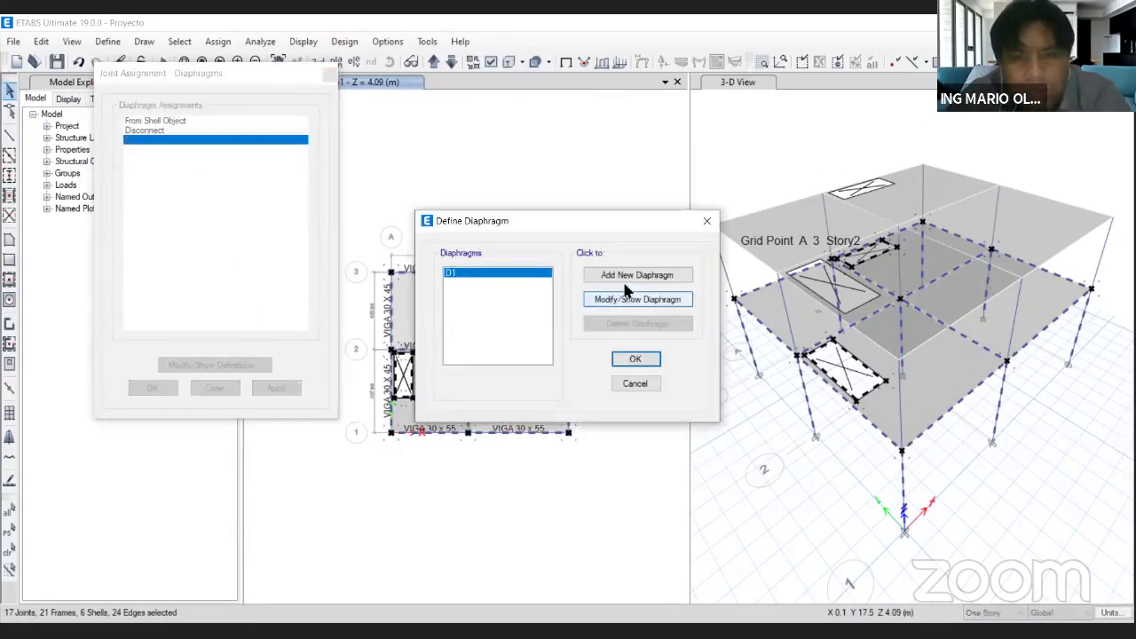
click(636, 275)
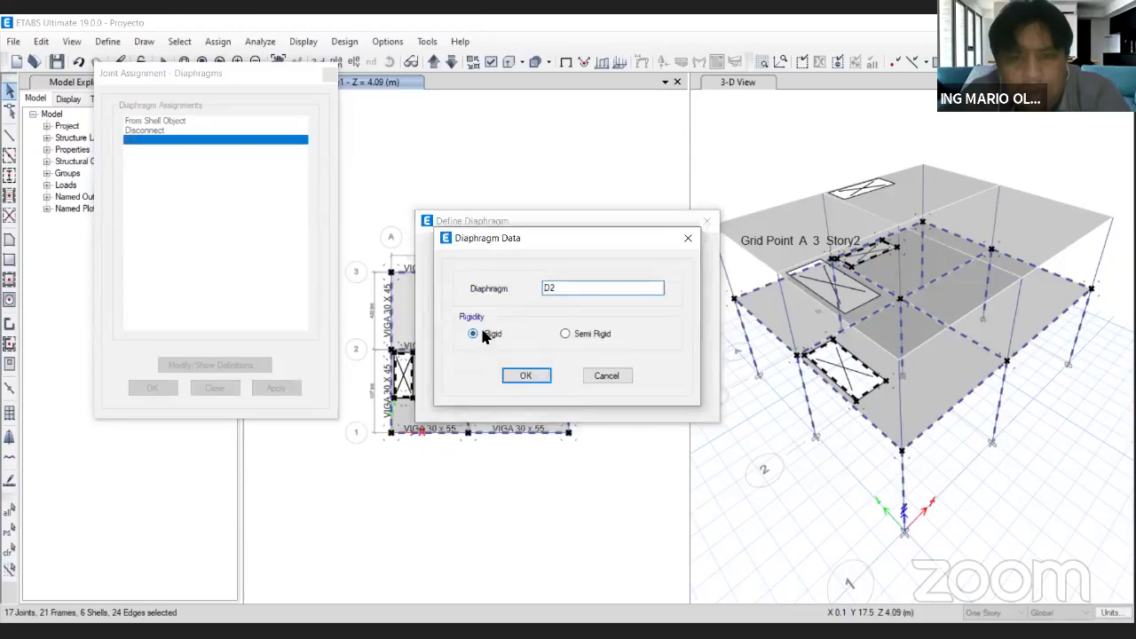
click(518, 376)
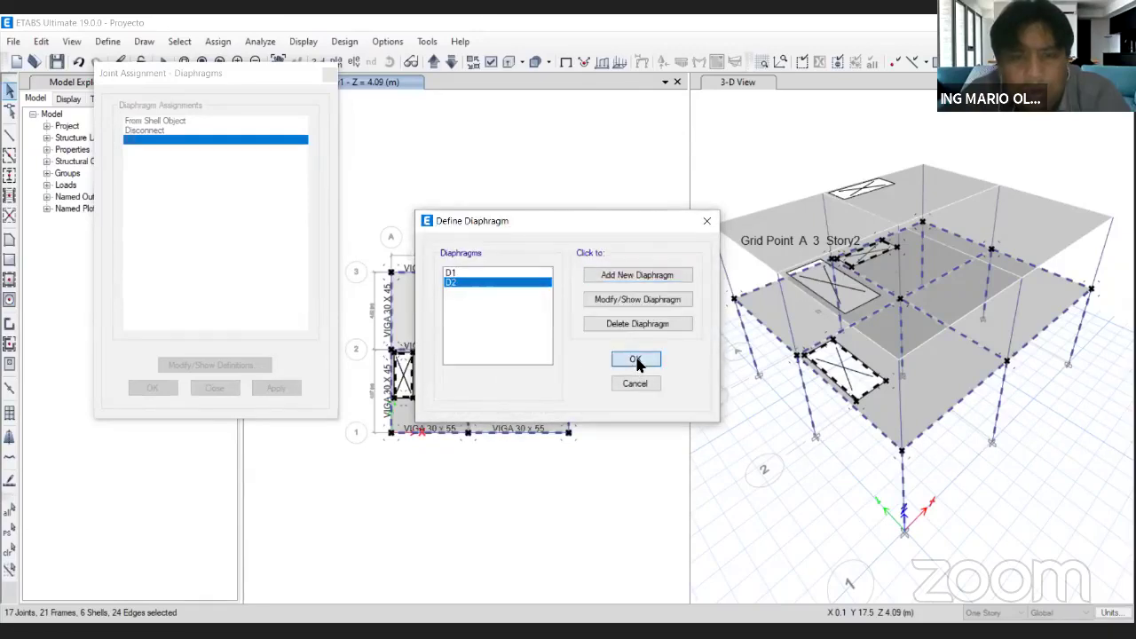
click(636, 359)
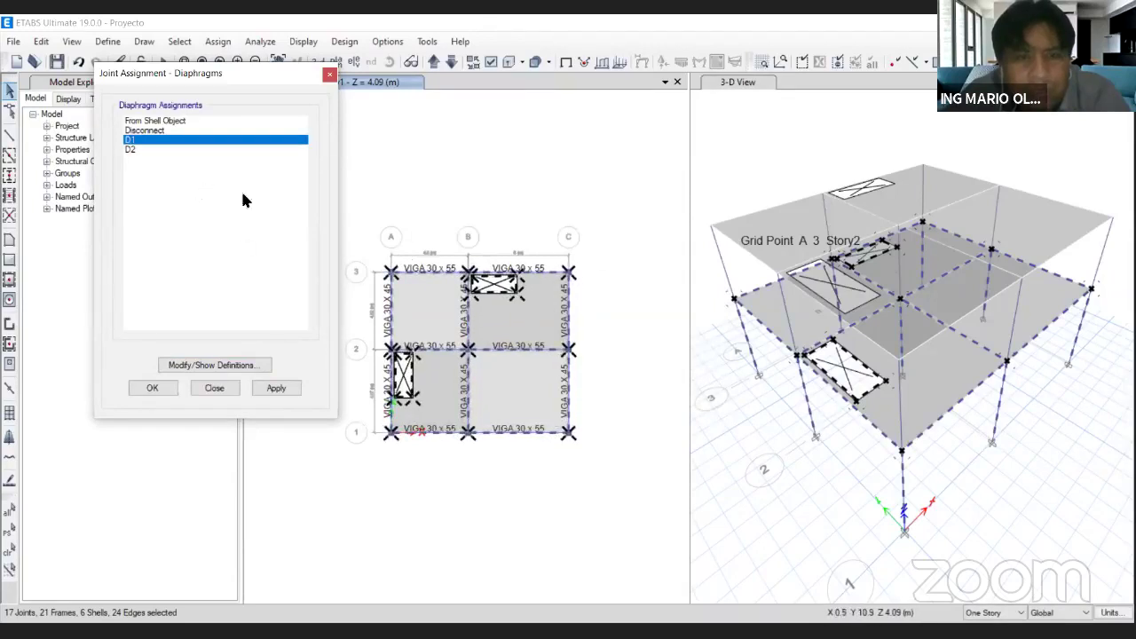
click(283, 389)
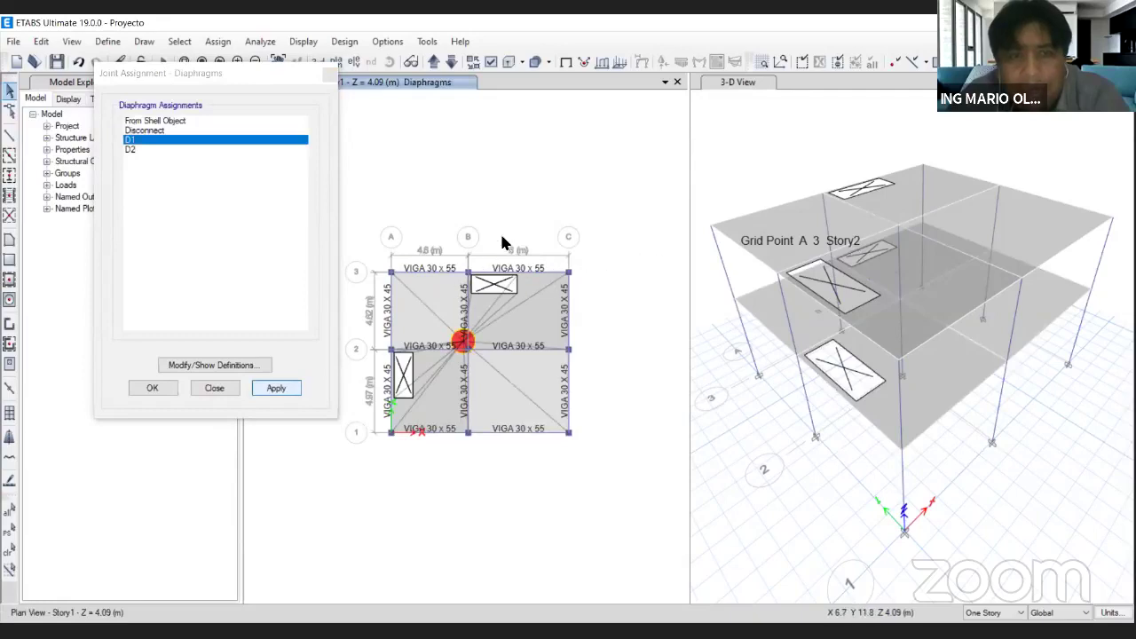
Select all objects on the Story2 plan and assign diaphragm D2 to their joints.
click(433, 61)
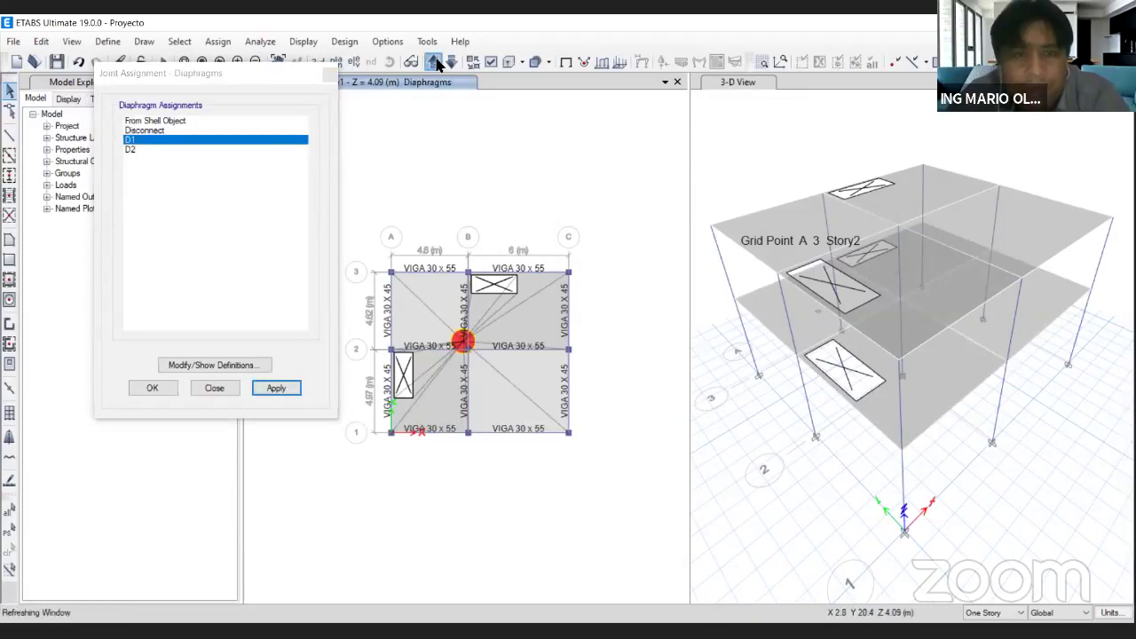
drag(355, 195, 651, 515)
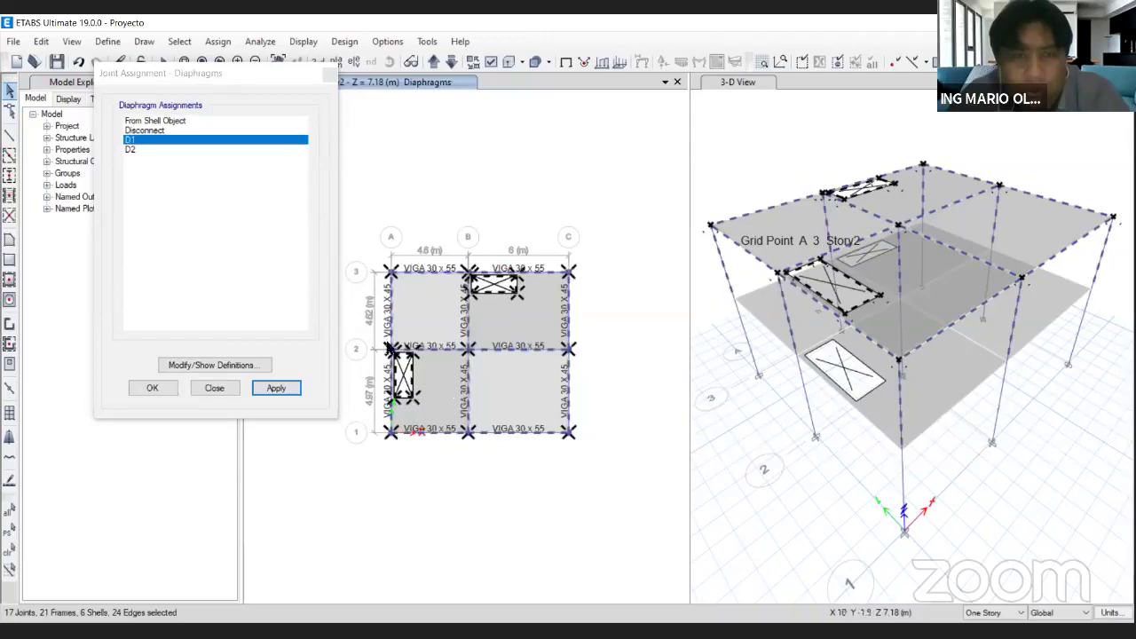
click(147, 150)
click(278, 388)
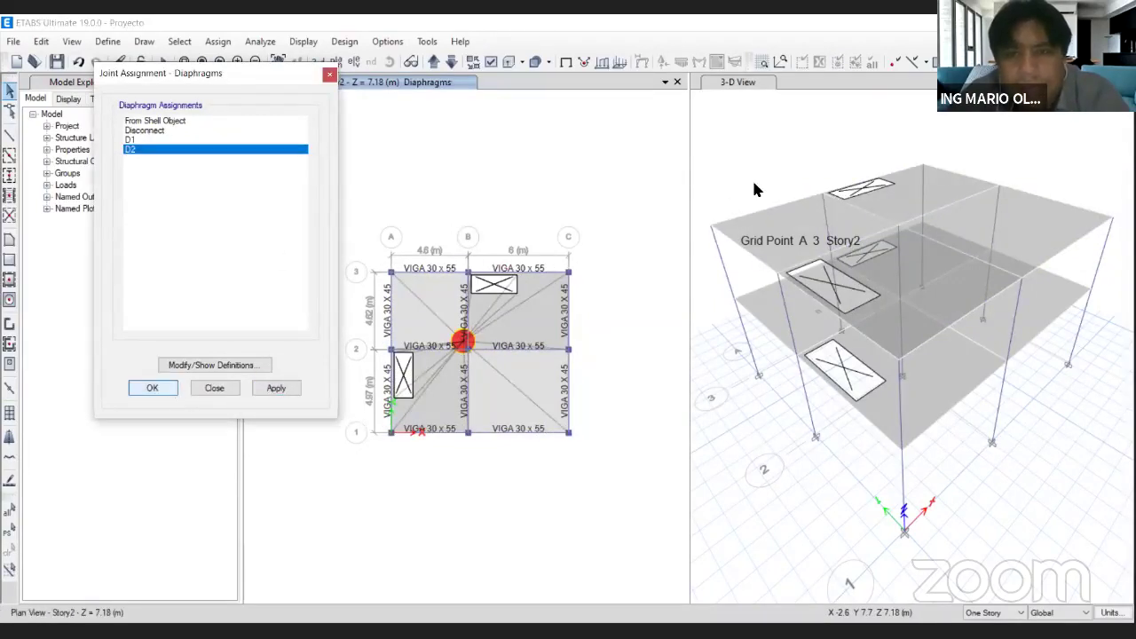
key(Return)
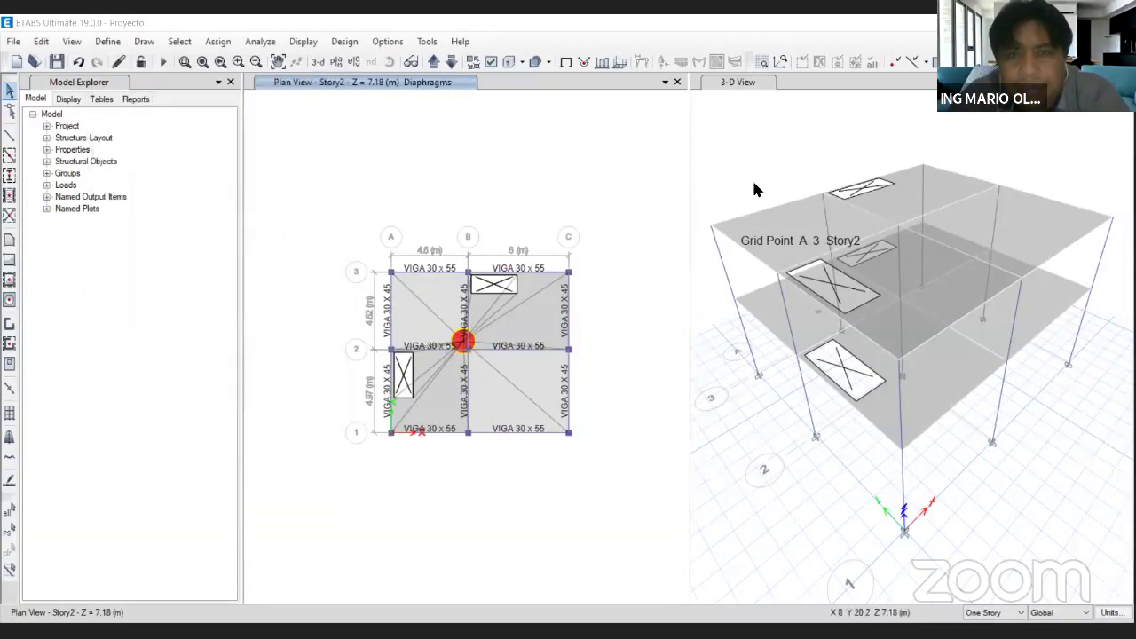
Run the structural analysis of the building model.
click(754, 189)
click(422, 83)
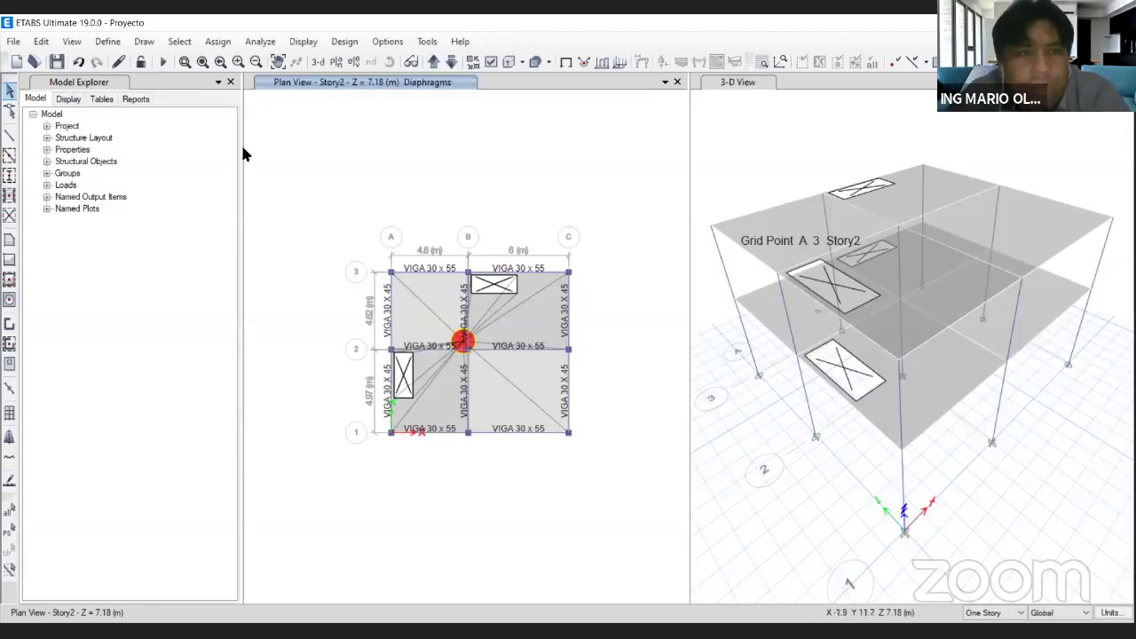
click(164, 62)
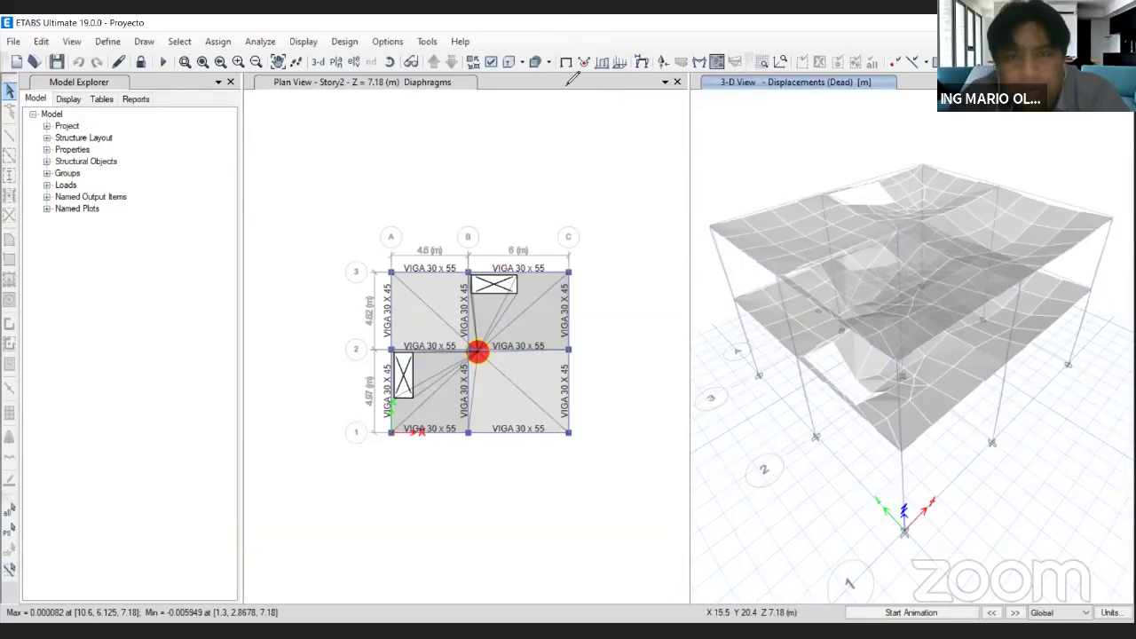
Open the deformed shape settings for the Dead case, play and stop the displacement animation, and close the settings unchanged.
mouse_move(635, 44)
mouse_down()
mouse_move(655, 80)
mouse_move(661, 46)
mouse_up()
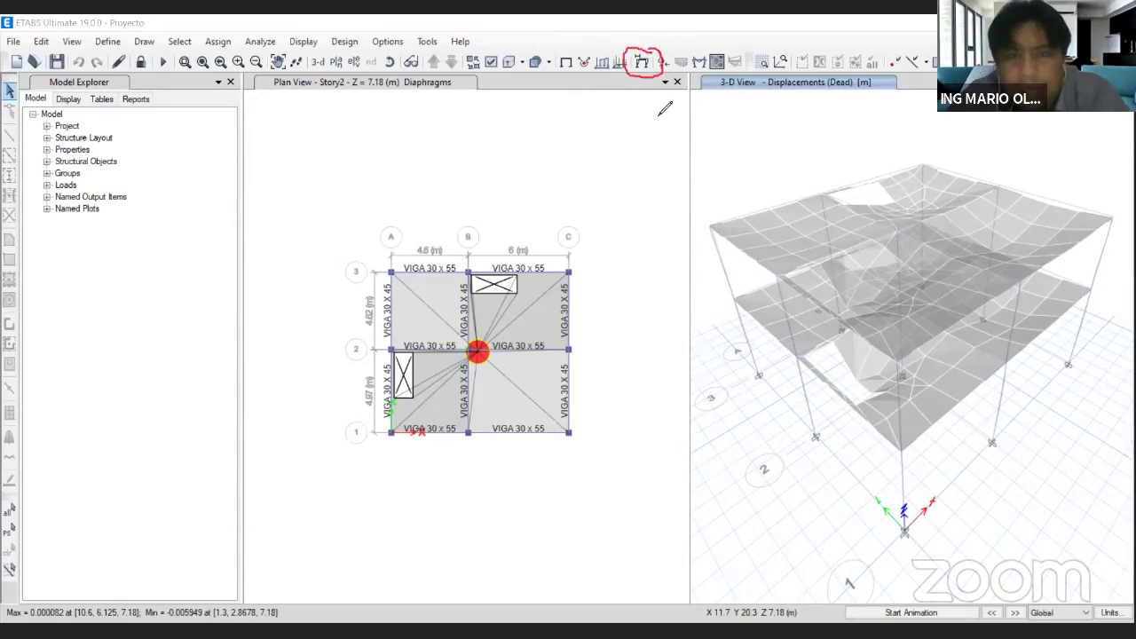
mouse_move(660, 114)
mouse_down()
mouse_move(657, 197)
mouse_move(651, 108)
mouse_move(636, 121)
mouse_up()
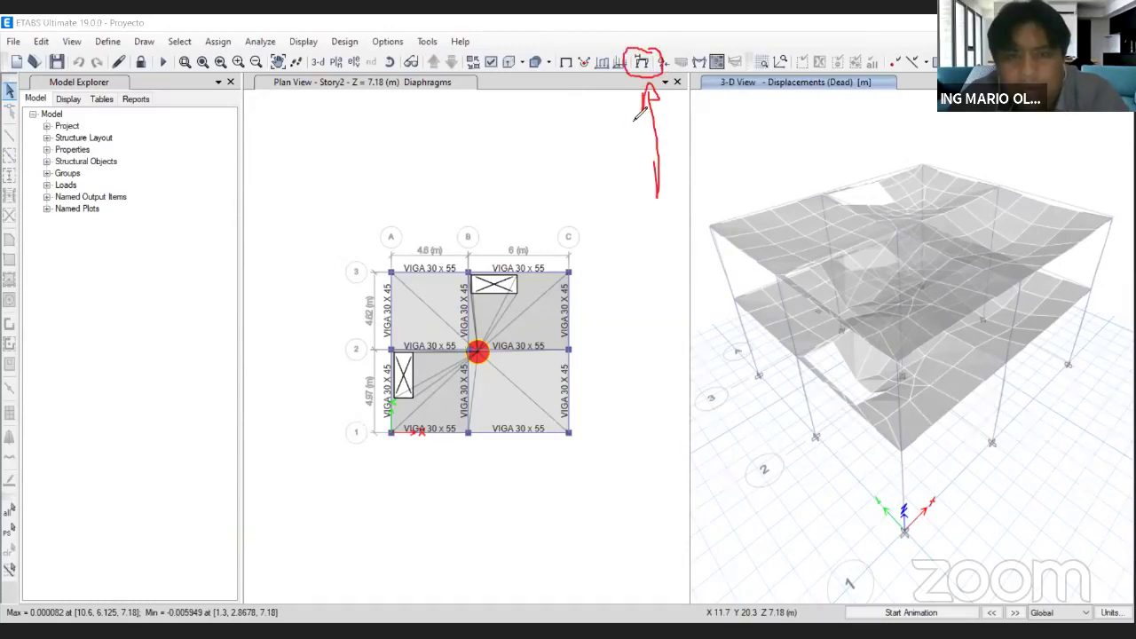
click(646, 67)
drag(585, 55, 293, 56)
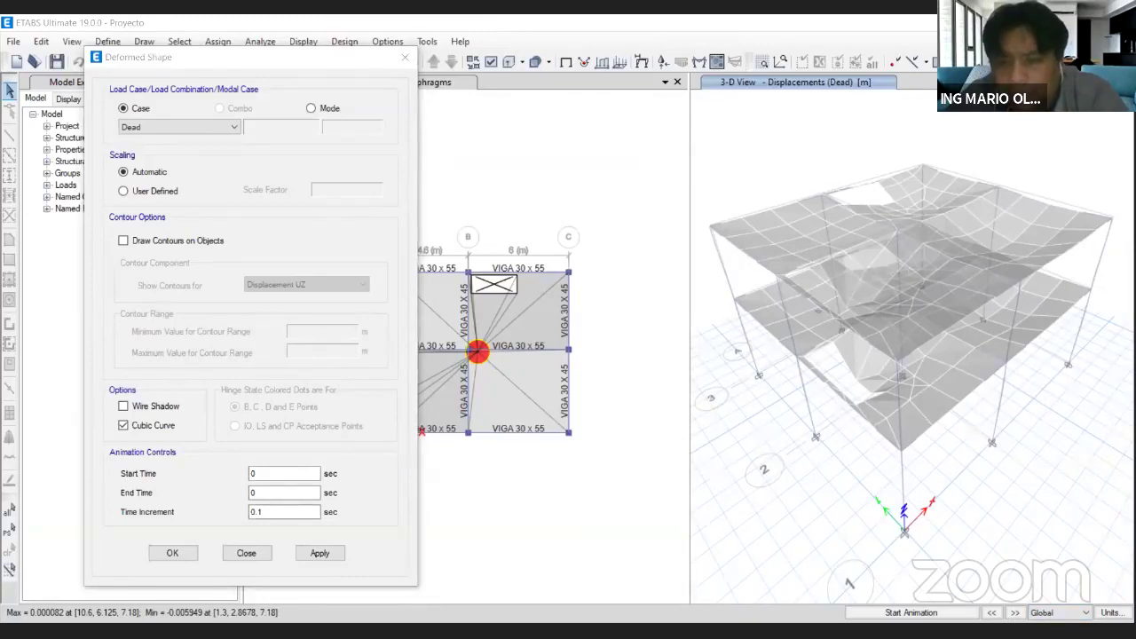
click(917, 612)
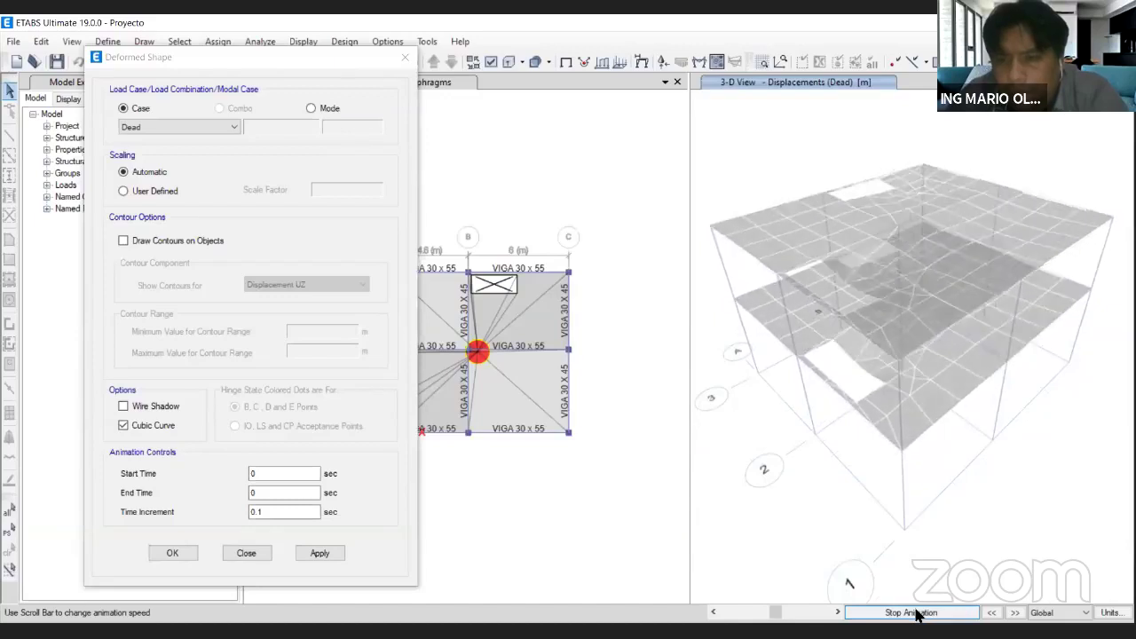
click(919, 614)
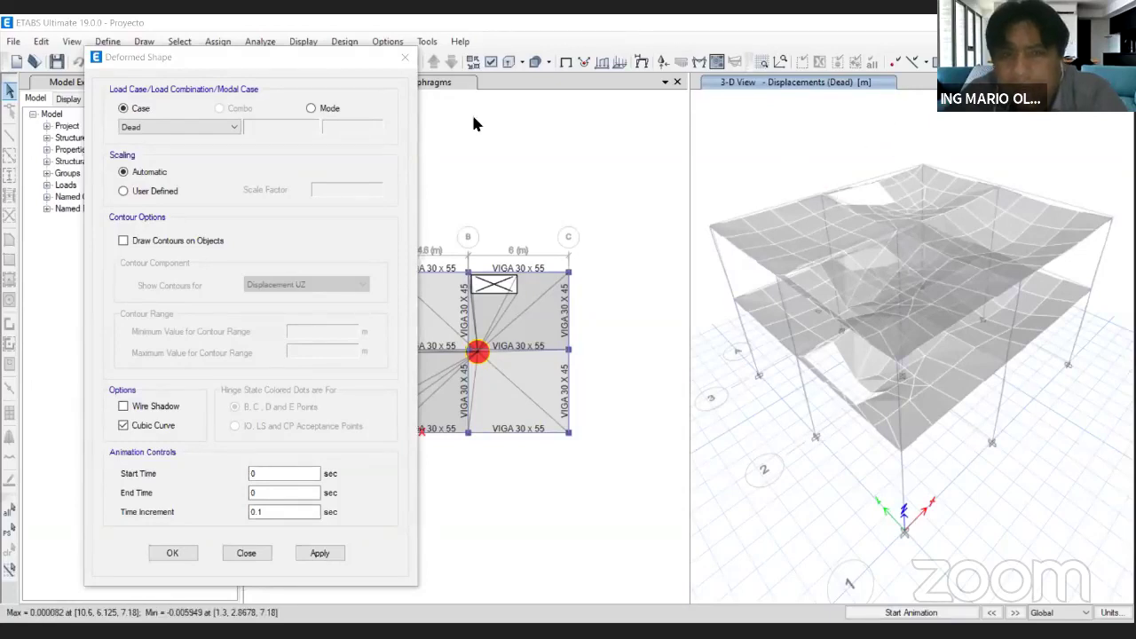
drag(342, 55, 317, 75)
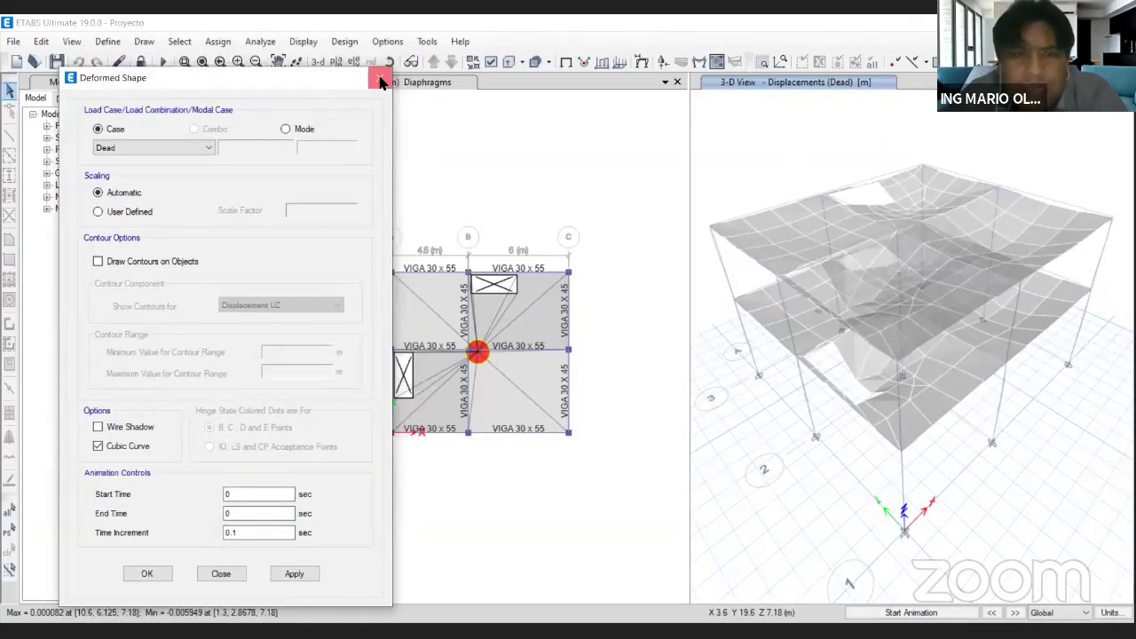
click(380, 81)
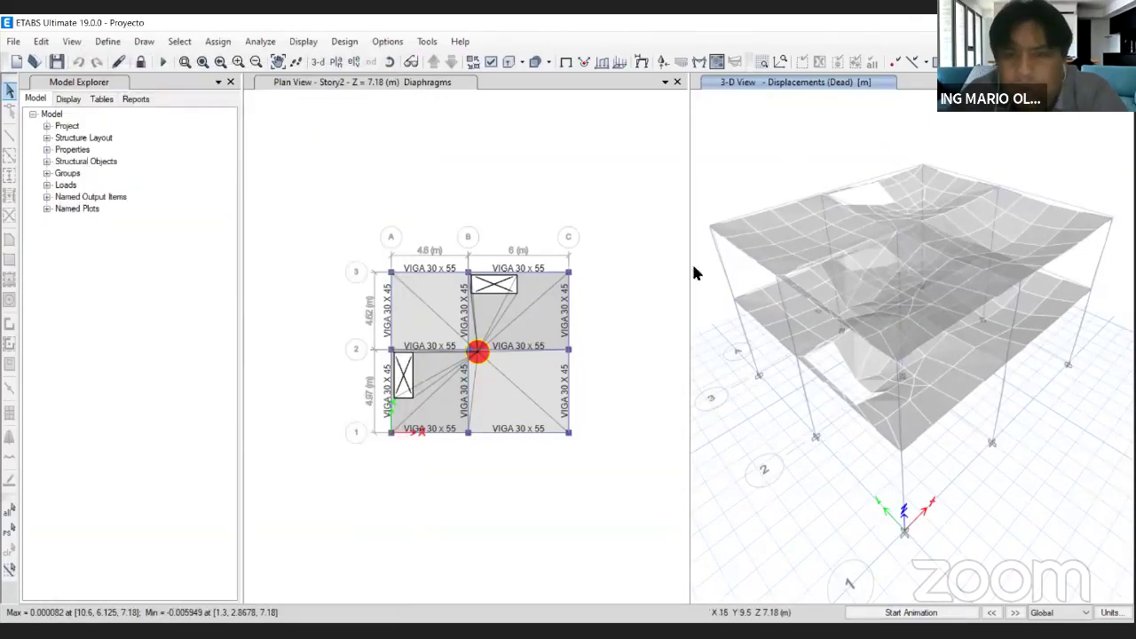
Close the Story2 plan view and examine the Dead case deformed shape of both floors in the 3-D view.
click(677, 82)
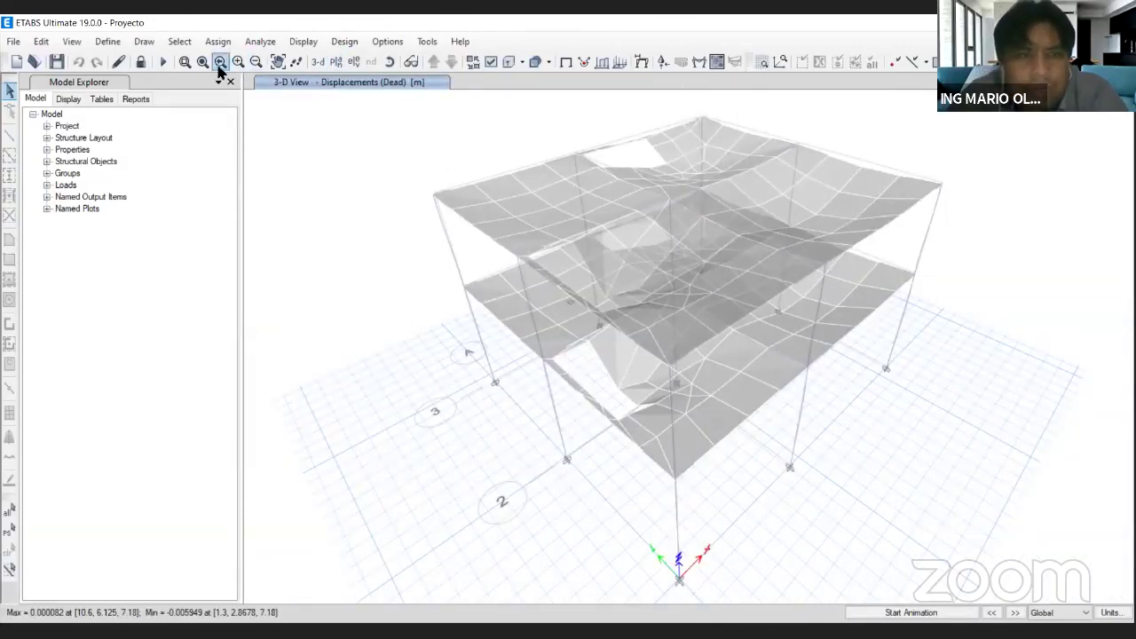
click(279, 64)
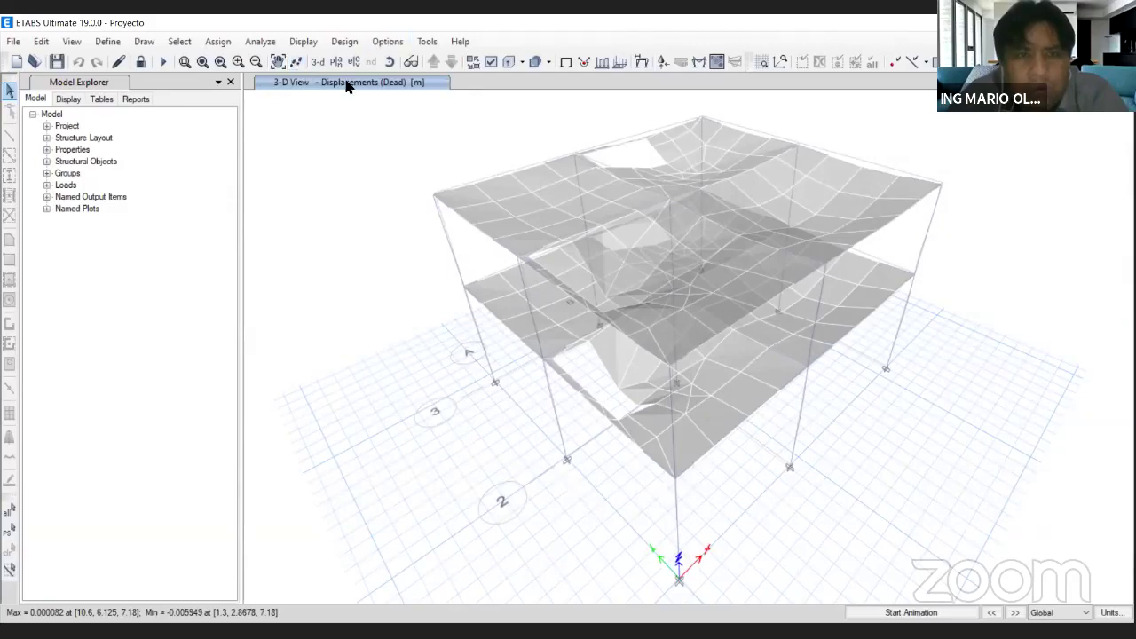
mouse_move(842, 448)
mouse_down()
mouse_move(569, 133)
mouse_move(426, 144)
mouse_move(430, 157)
mouse_up()
mouse_move(606, 140)
mouse_down()
mouse_move(759, 120)
mouse_move(755, 131)
mouse_up()
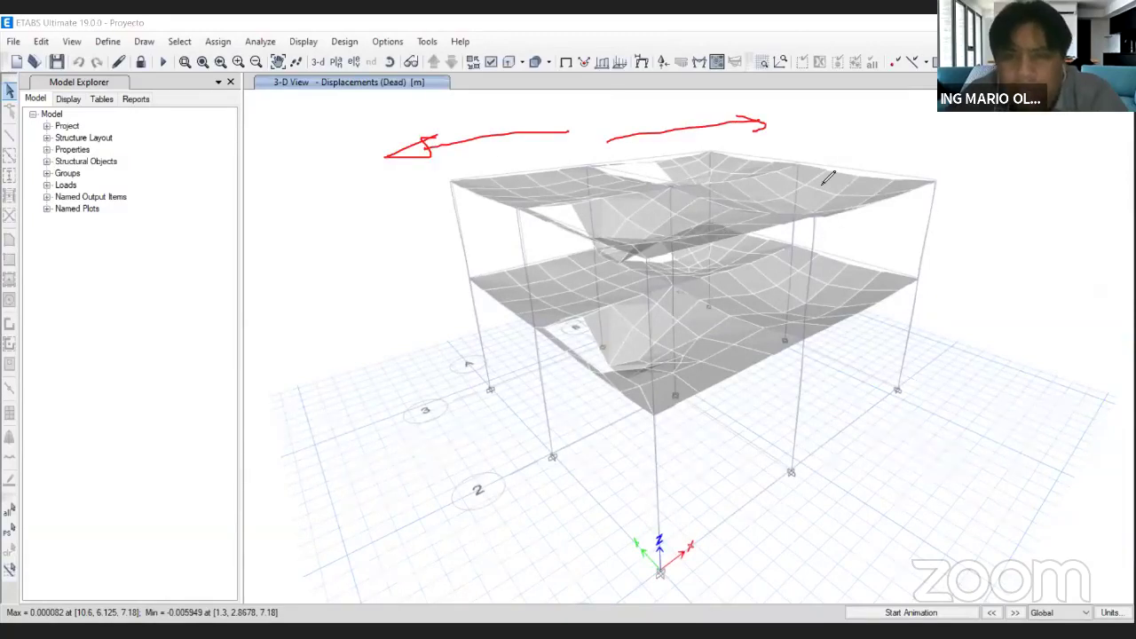
drag(825, 164, 818, 261)
mouse_move(814, 251)
mouse_down()
mouse_move(848, 257)
mouse_move(817, 259)
mouse_move(869, 210)
mouse_move(880, 221)
mouse_up()
click(874, 114)
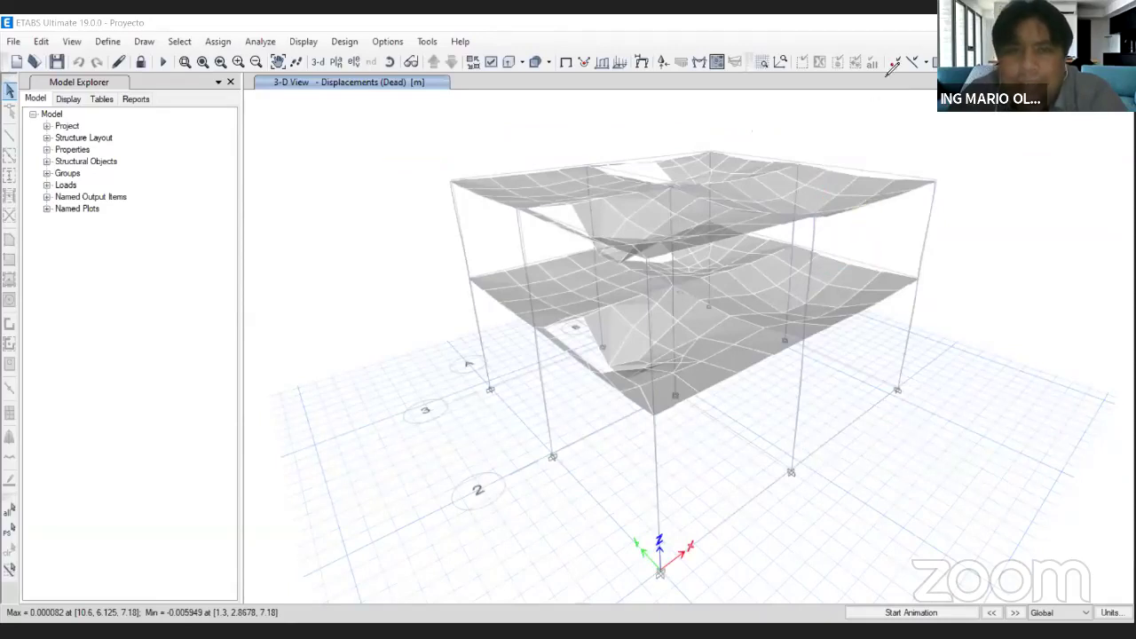
mouse_move(839, 317)
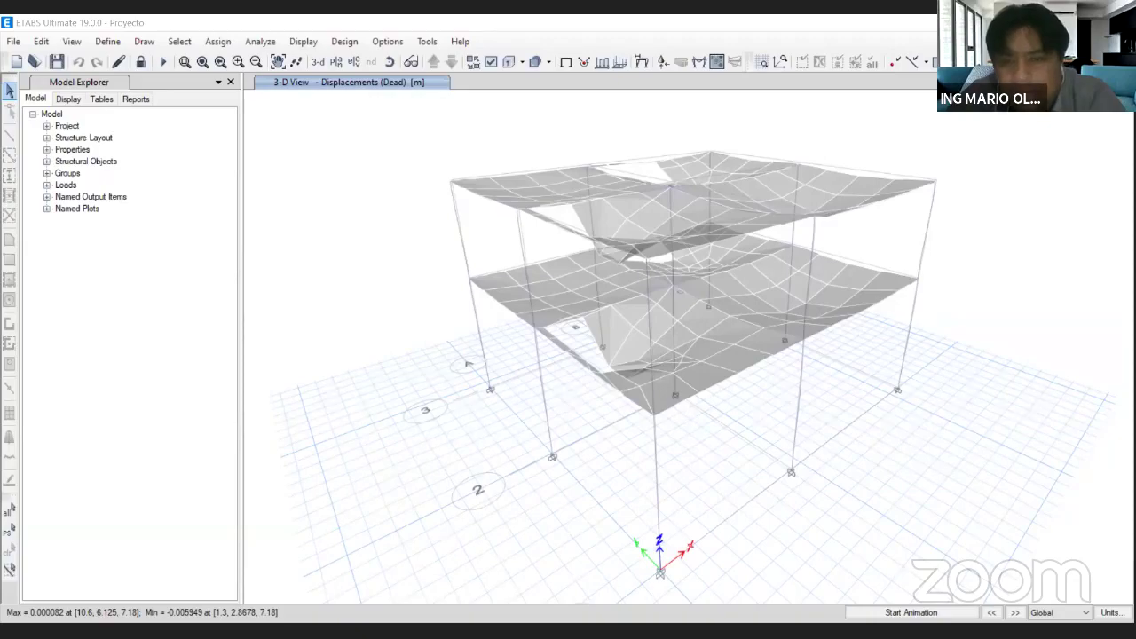
Switch to the NORMA E.030 DISEÑO SISMORRESISTENTE PDF in Adobe Reader and look over its title page and list of articles.
key(alt+Tab)
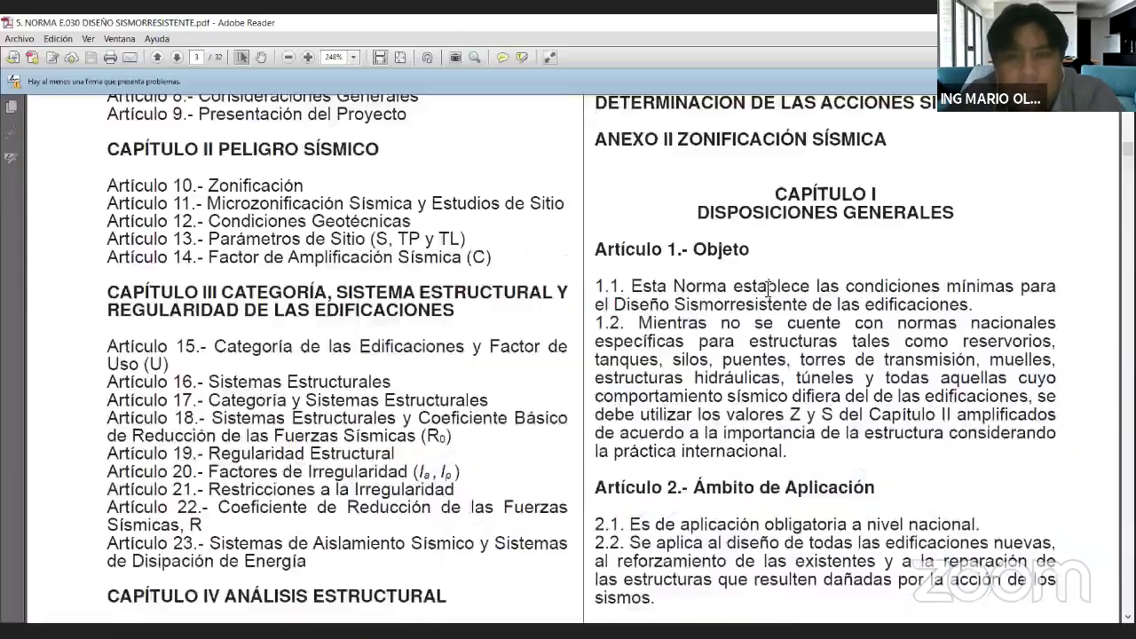
scroll(763, 286, up, 8)
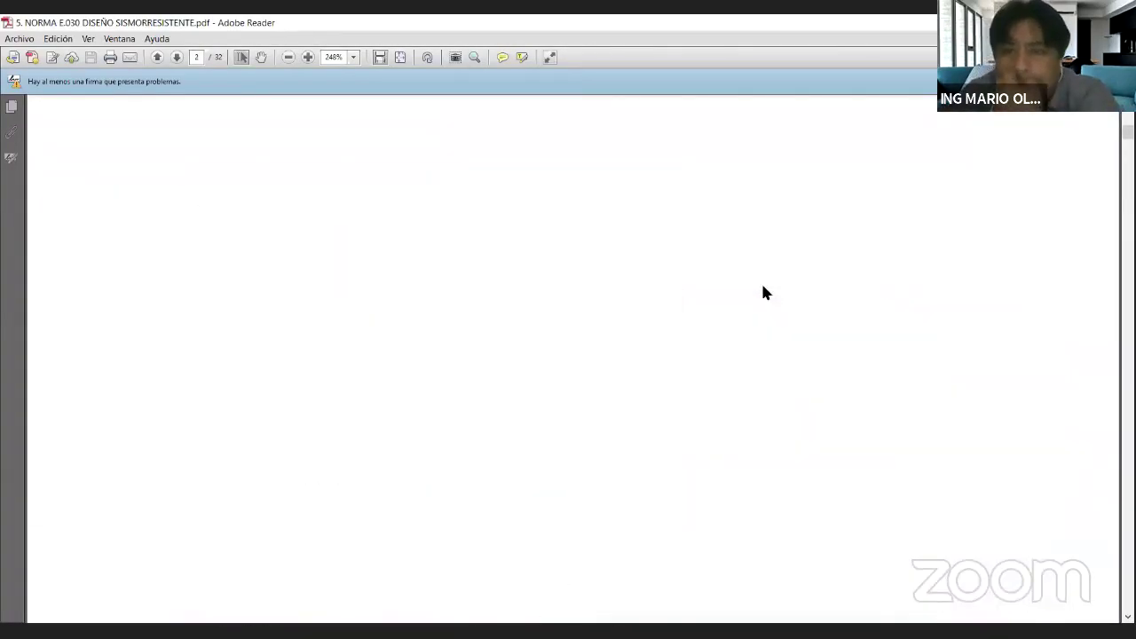
scroll(763, 293, up, 10)
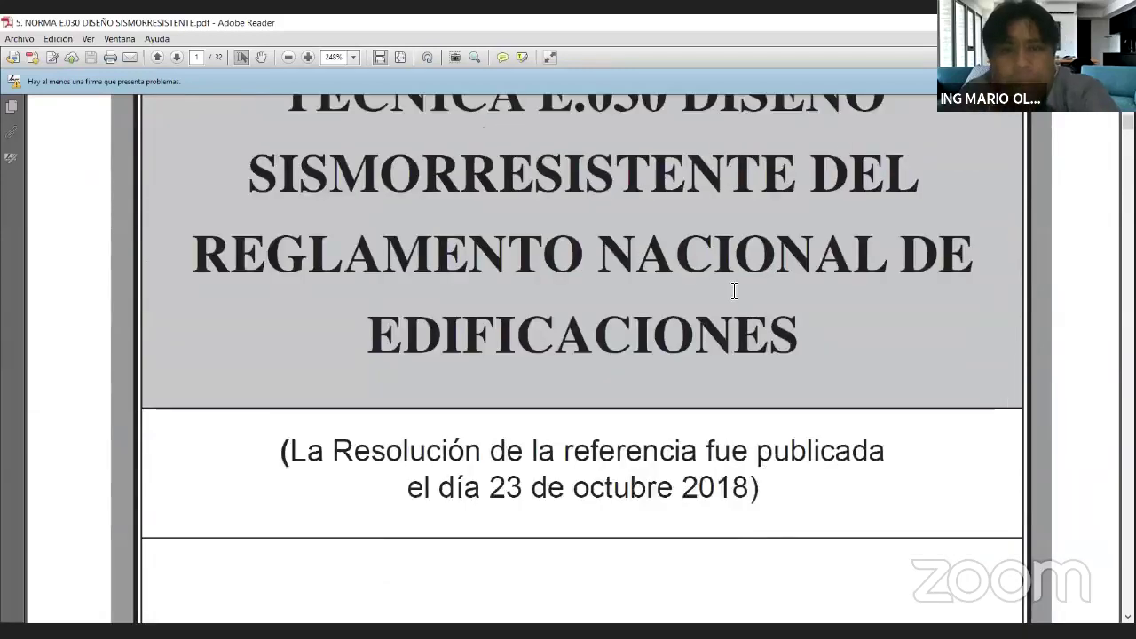
scroll(734, 291, up, 3)
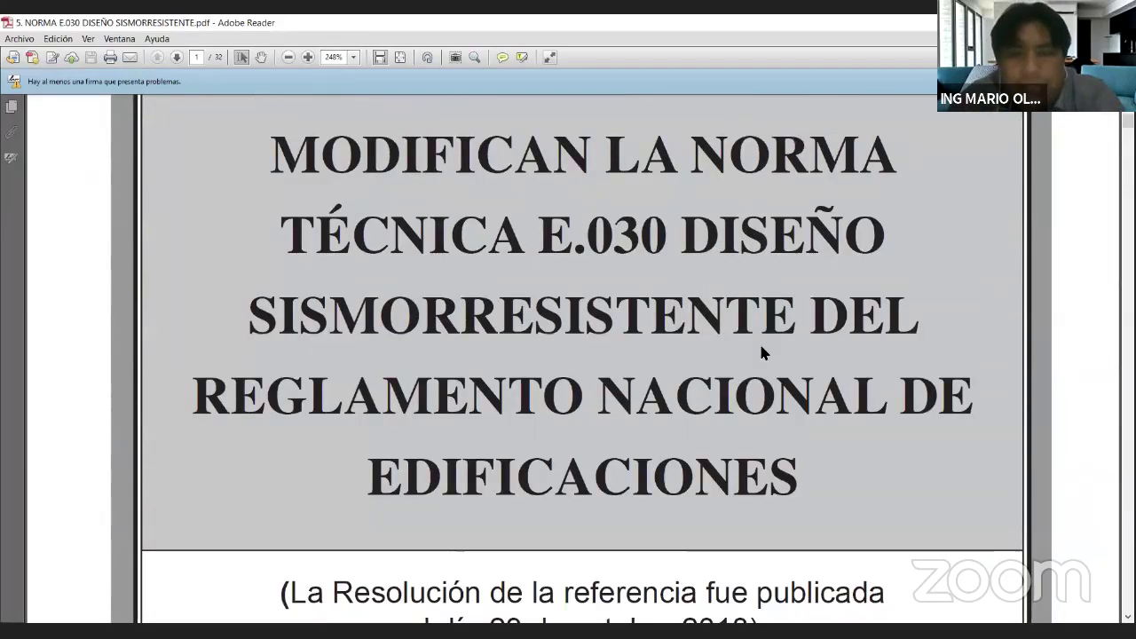
scroll(764, 353, down, 5)
scroll(771, 353, down, 15)
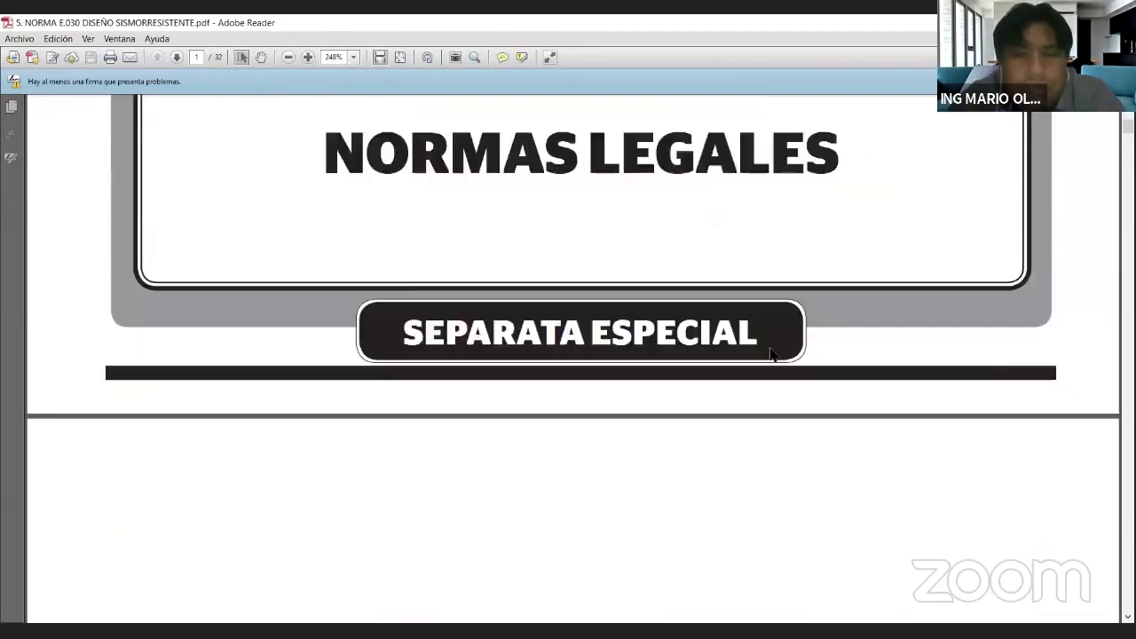
scroll(768, 332, down, 15)
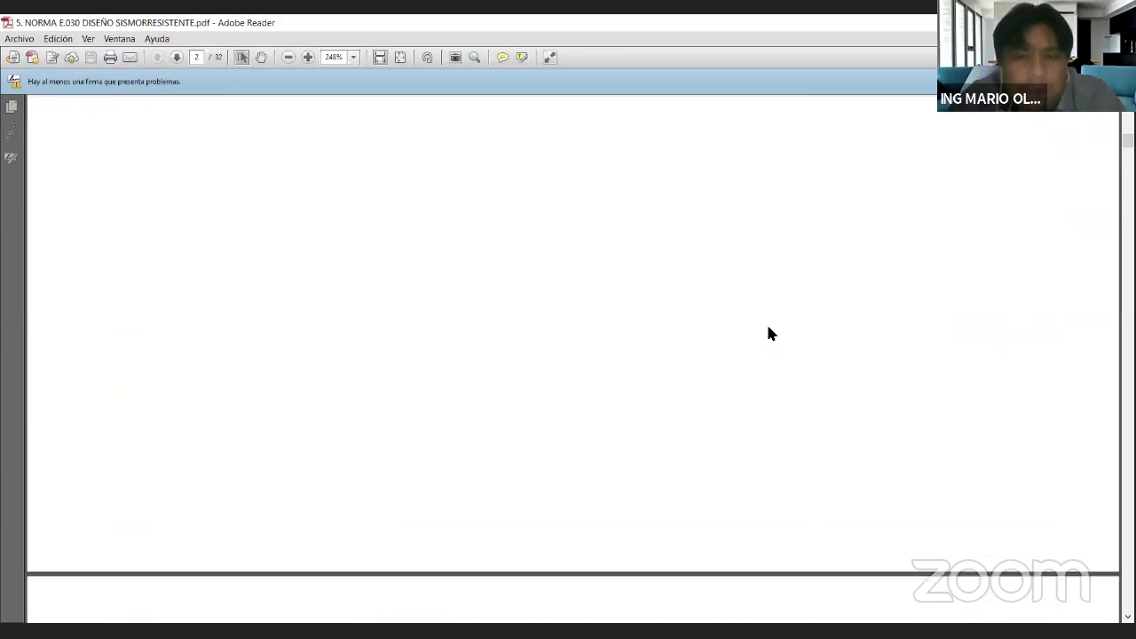
scroll(771, 322, down, 10)
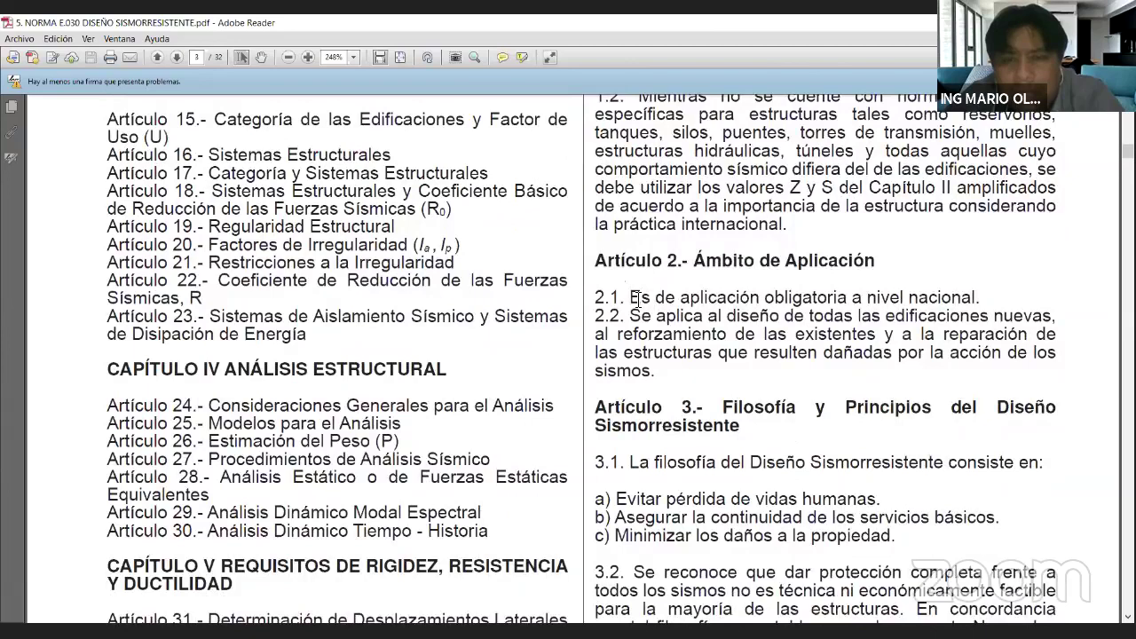
Read the scope in Artículo 2 and the principles in Artículo 3, selecting the lines on mandatory application, basic services and property damage.
drag(637, 299, 990, 301)
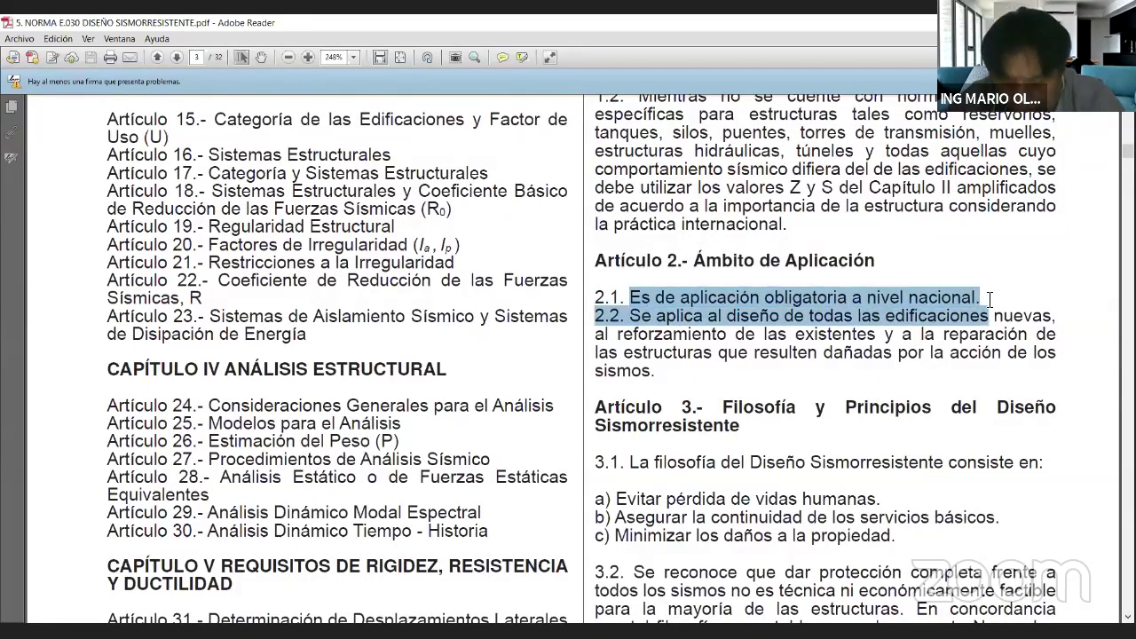
scroll(639, 293, down, 3)
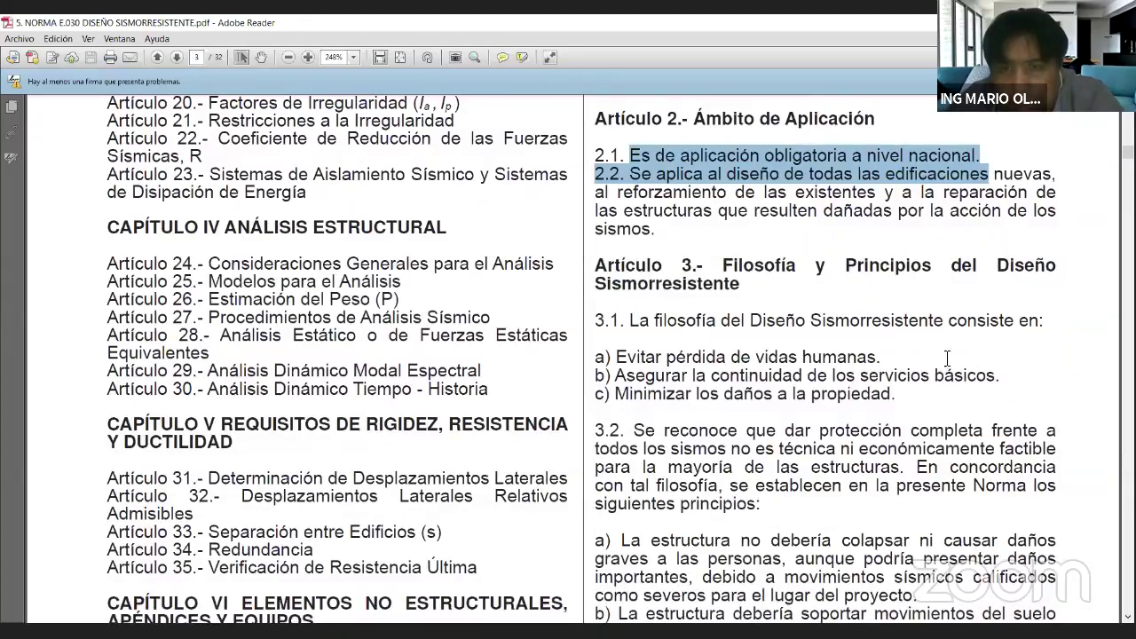
drag(892, 353, 1017, 389)
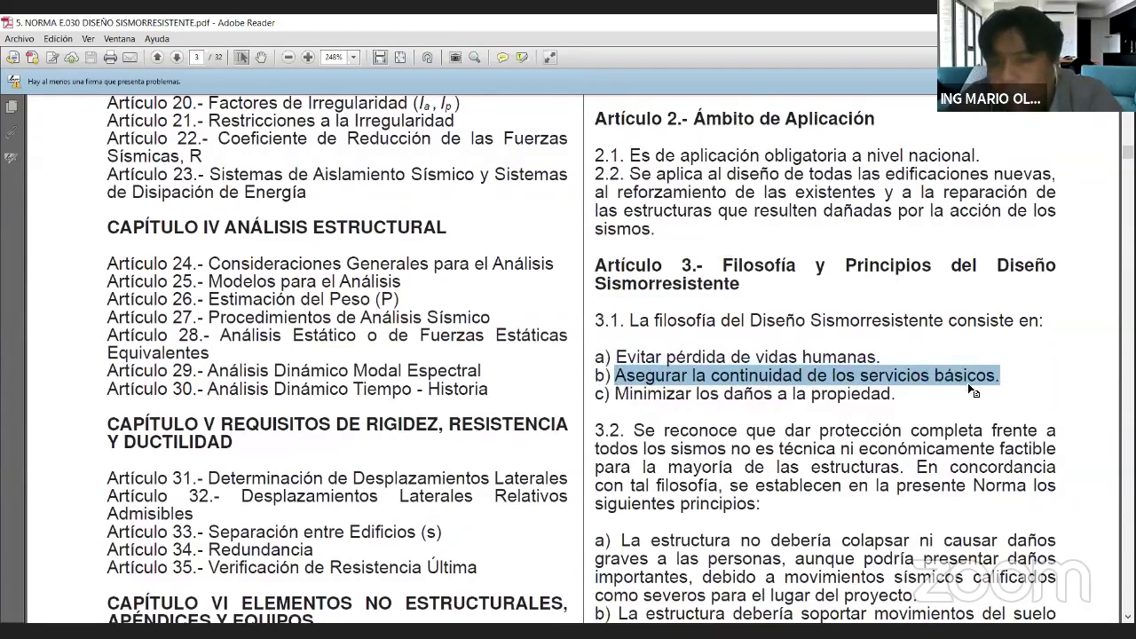
drag(859, 377, 901, 404)
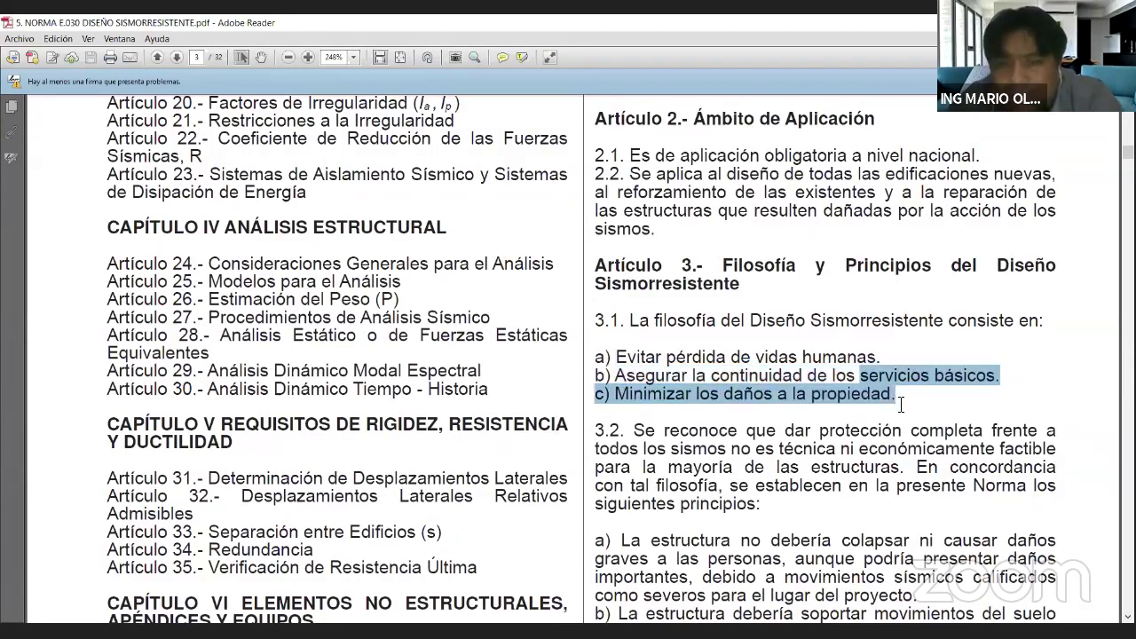
scroll(905, 404, down, 3)
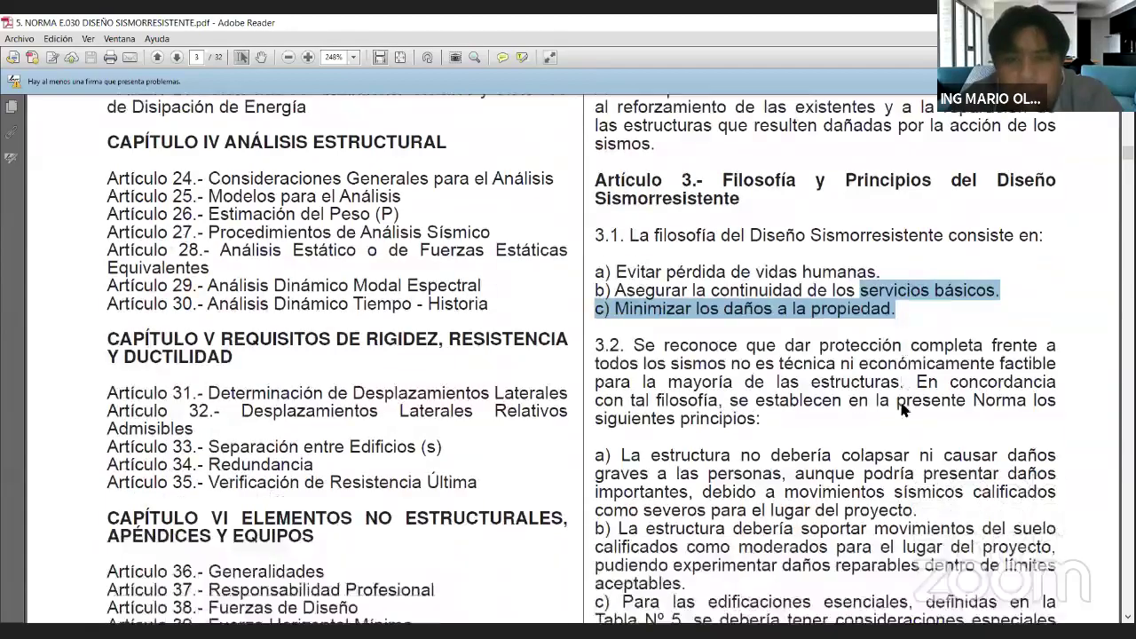
scroll(725, 354, down, 3)
scroll(725, 353, down, 3)
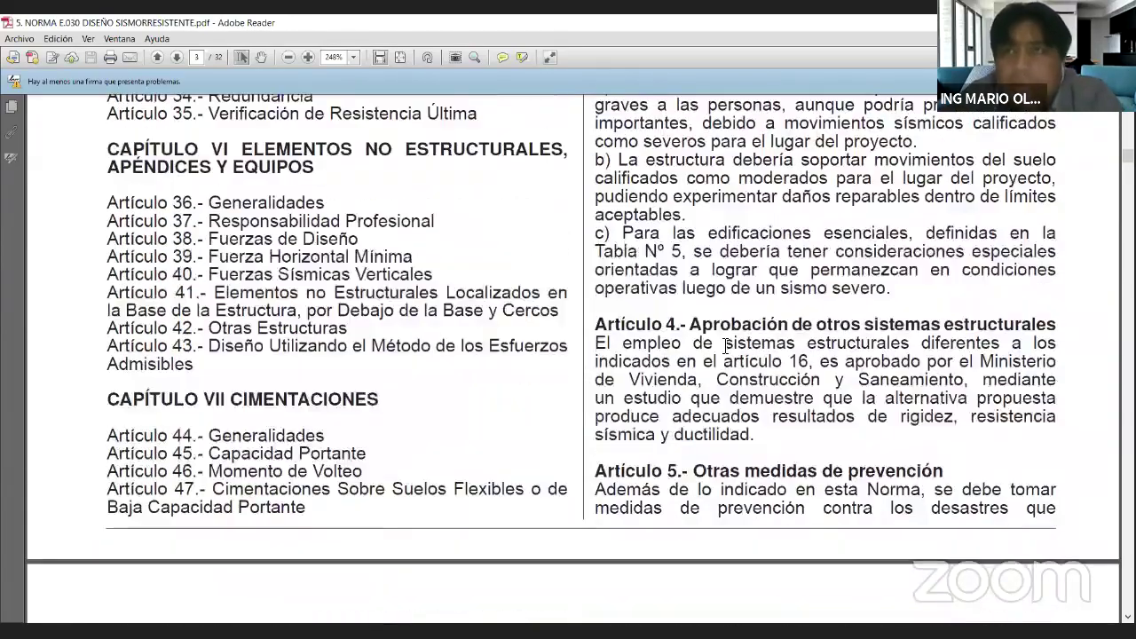
Look over Artículos 4 to 9, including the nomenclature list, and return to the object and scope articles on page 3.
scroll(722, 344, down, 10)
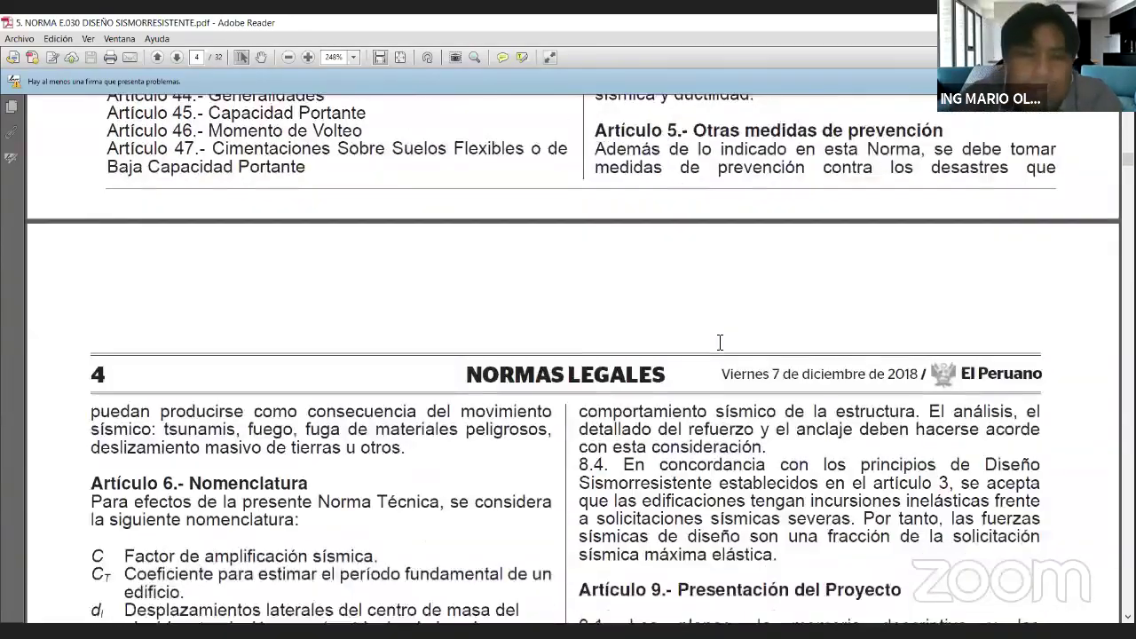
scroll(718, 340, down, 1)
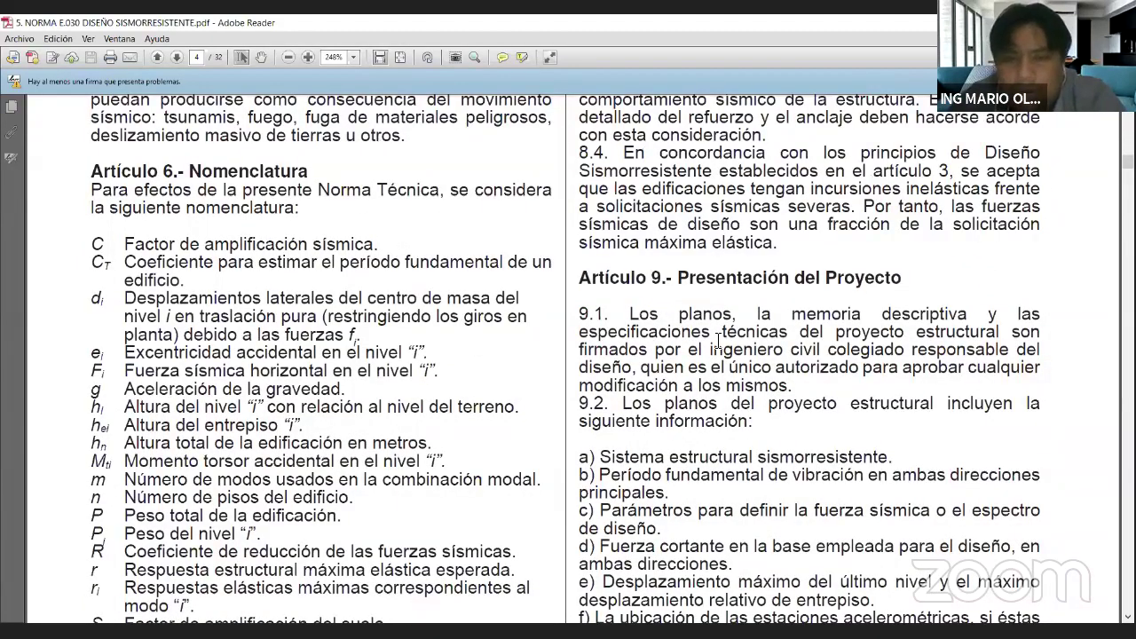
scroll(717, 341, up, 15)
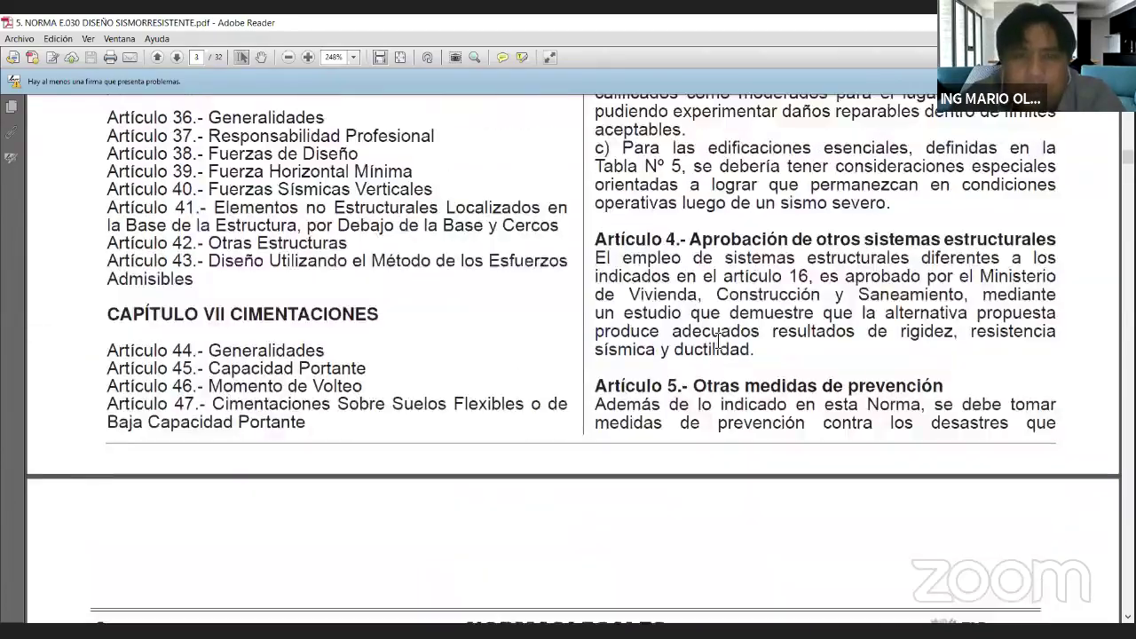
scroll(717, 341, up, 15)
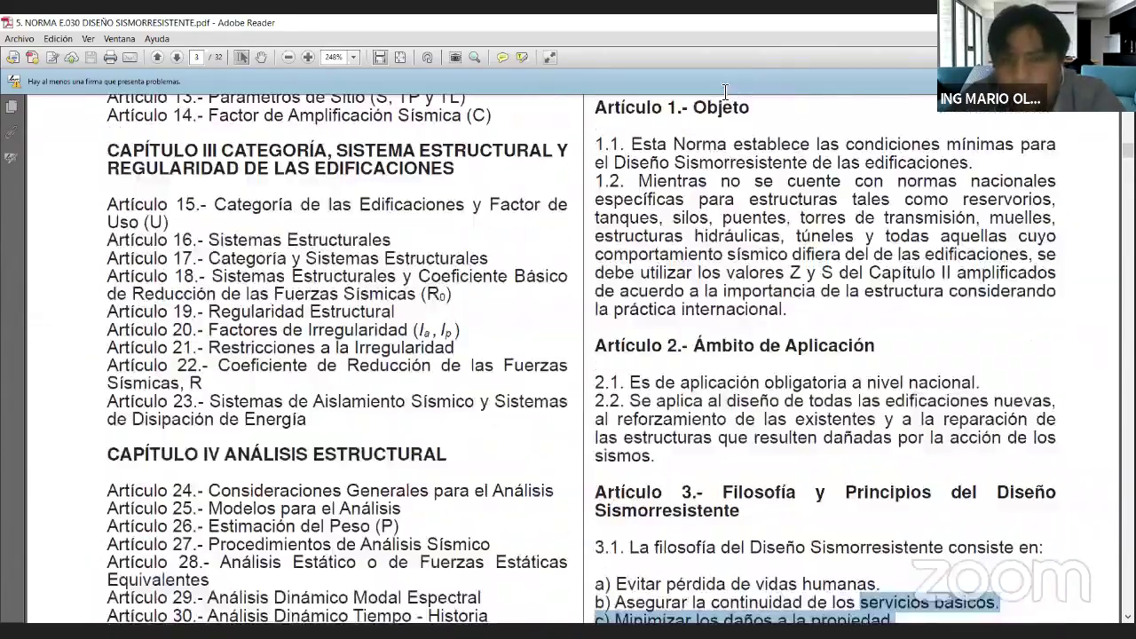
scroll(685, 355, down, 1)
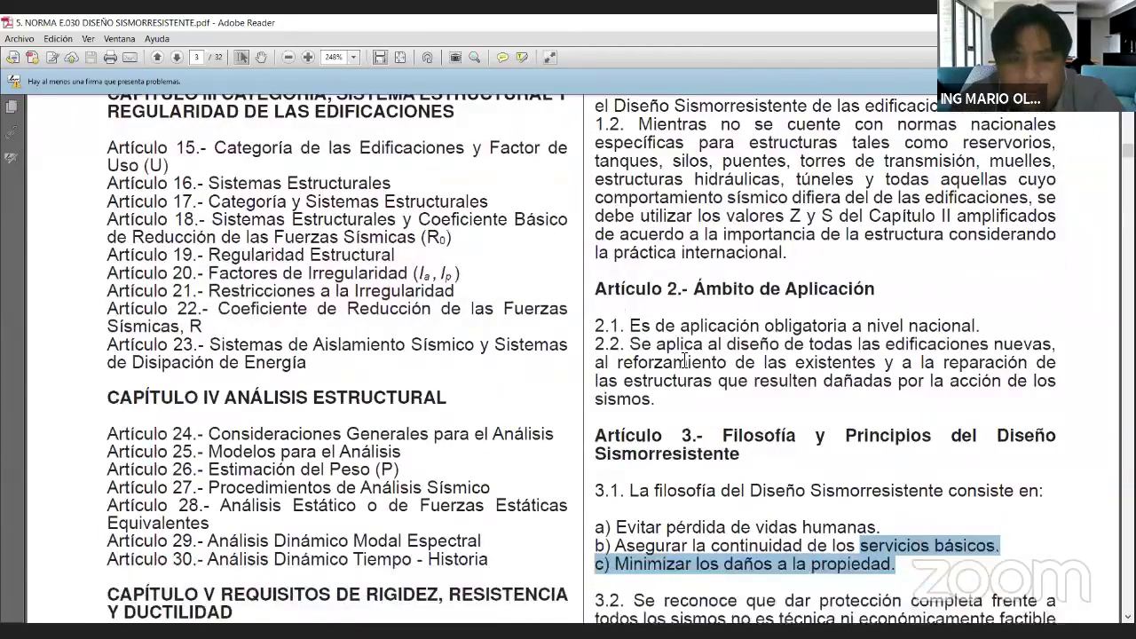
Skim the code from Artículo 4 through seismic zones, soil profiles, building categories and structural systems to Tabla N° 9 on page 8.
scroll(686, 362, down, 15)
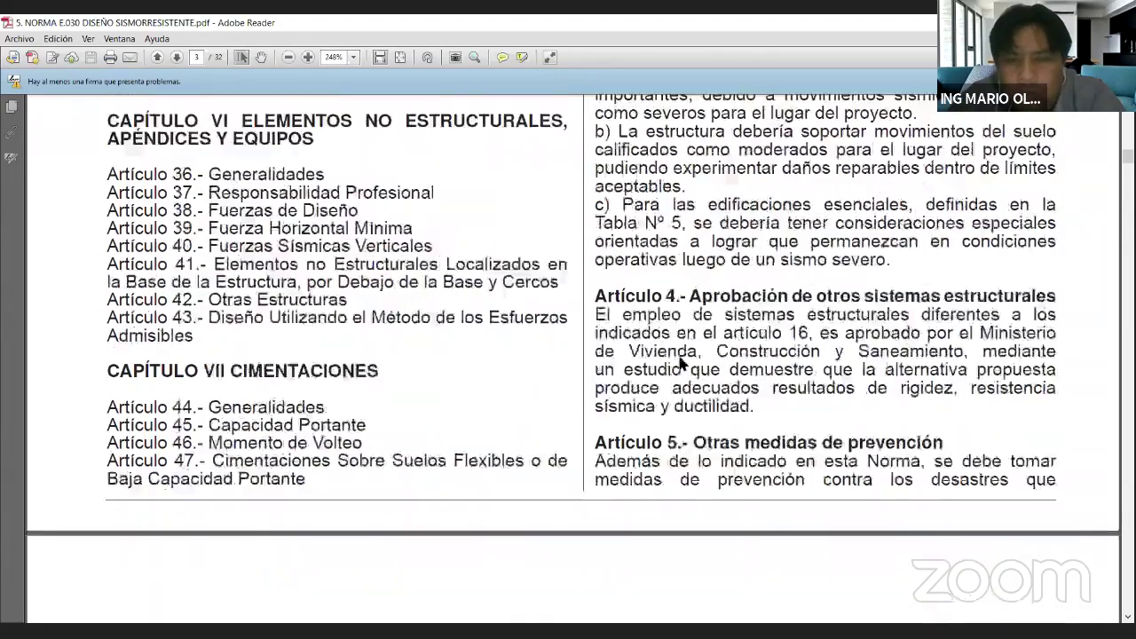
scroll(681, 355, down, 10)
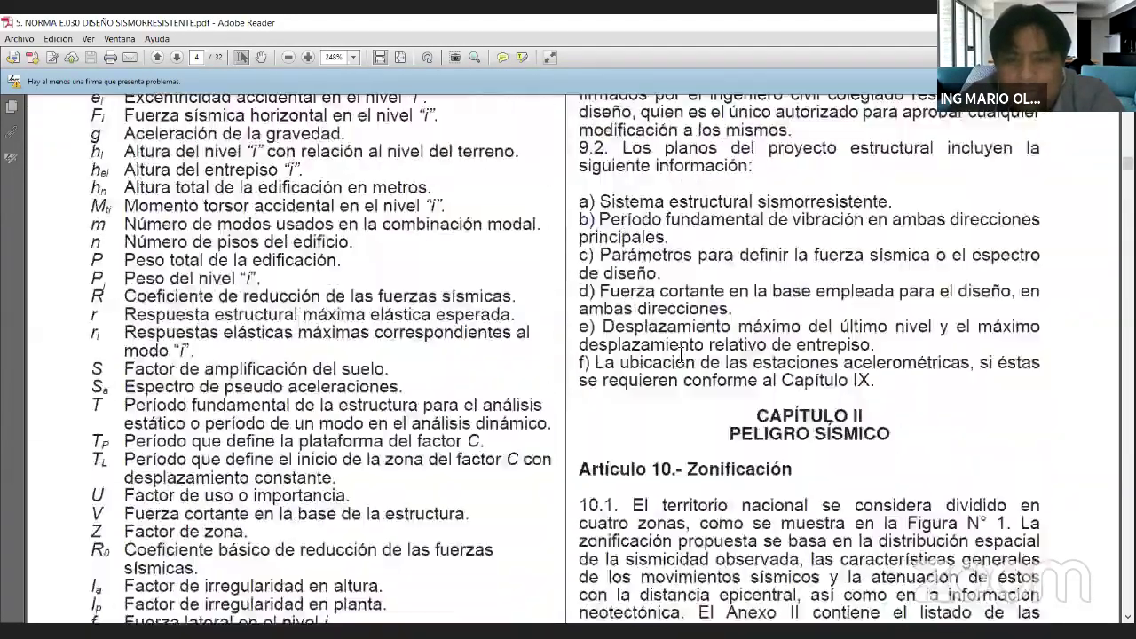
scroll(682, 352, down, 7)
scroll(683, 352, down, 20)
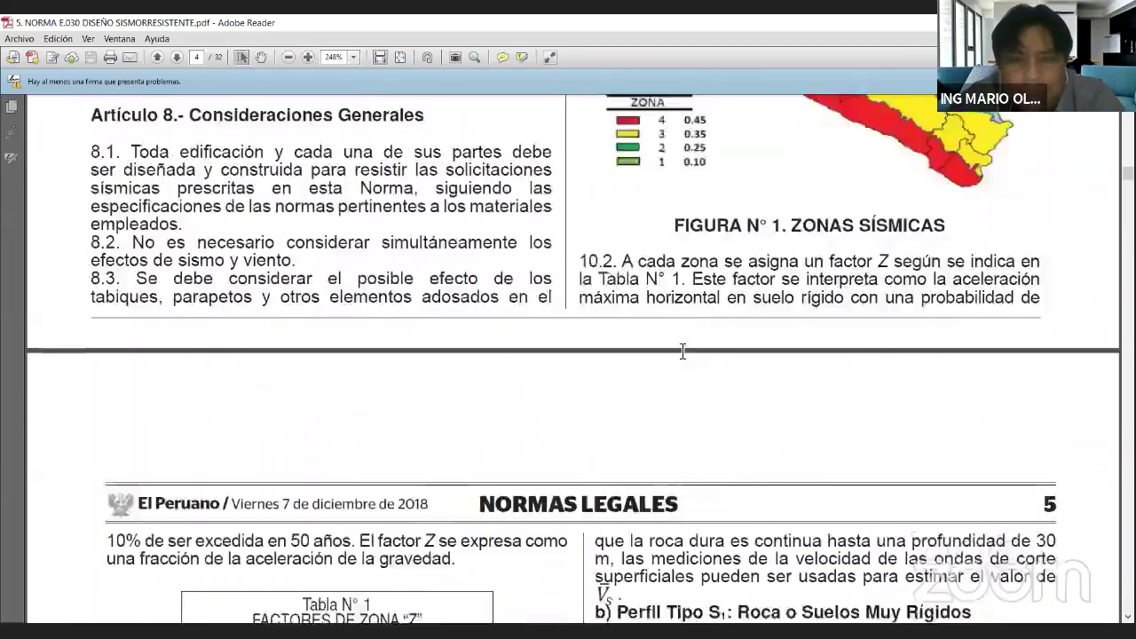
scroll(677, 355, down, 20)
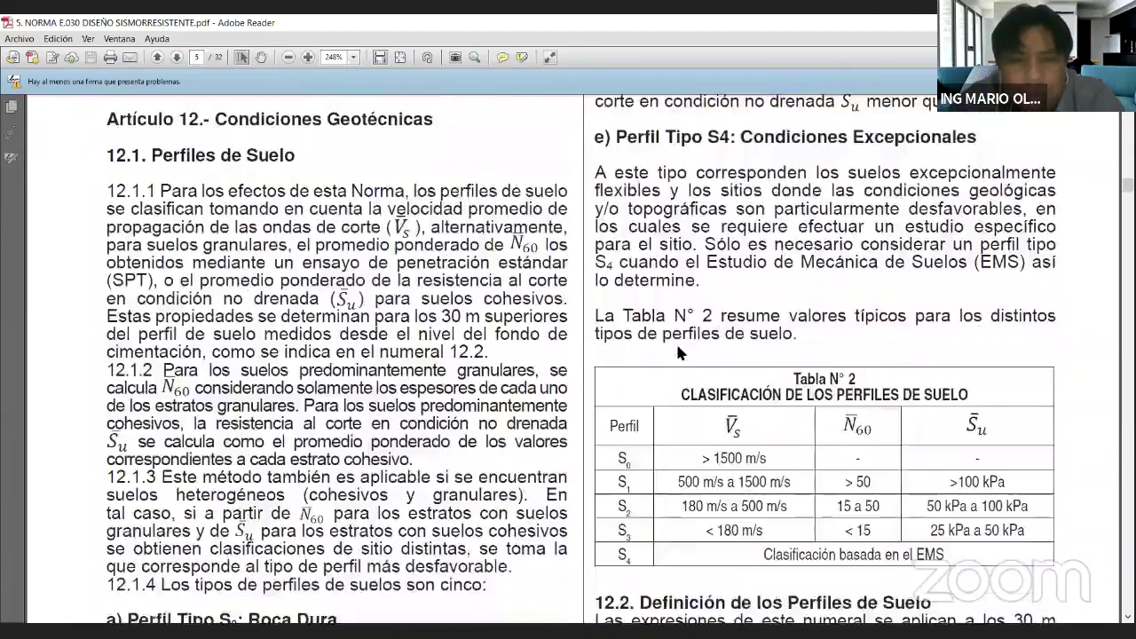
scroll(683, 348, down, 20)
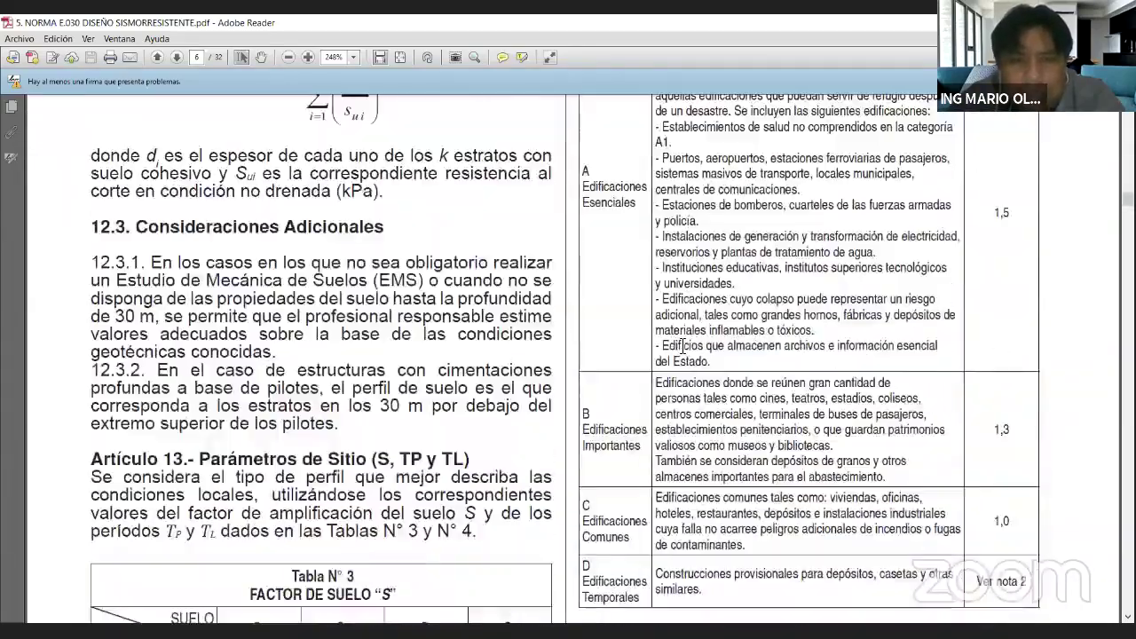
scroll(679, 349, down, 20)
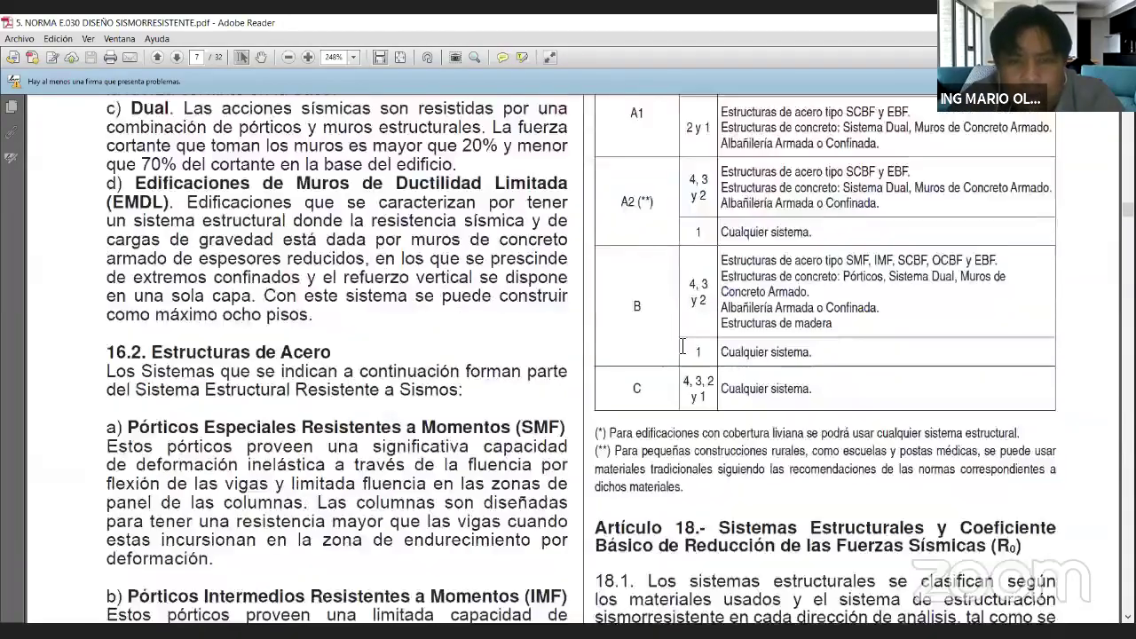
scroll(682, 346, down, 10)
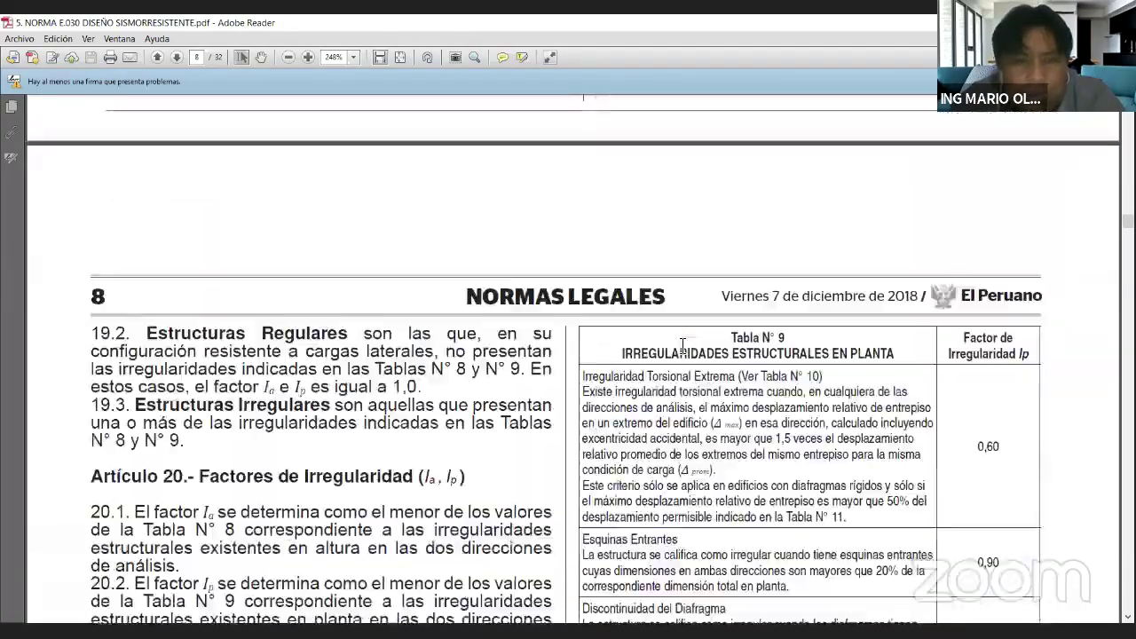
Examine the structural regularity articles and Tablas N° 8 and N° 10, and go back through Tabla N° 6 to the building categories on page 6.
scroll(680, 346, up, 12)
scroll(678, 346, up, 5)
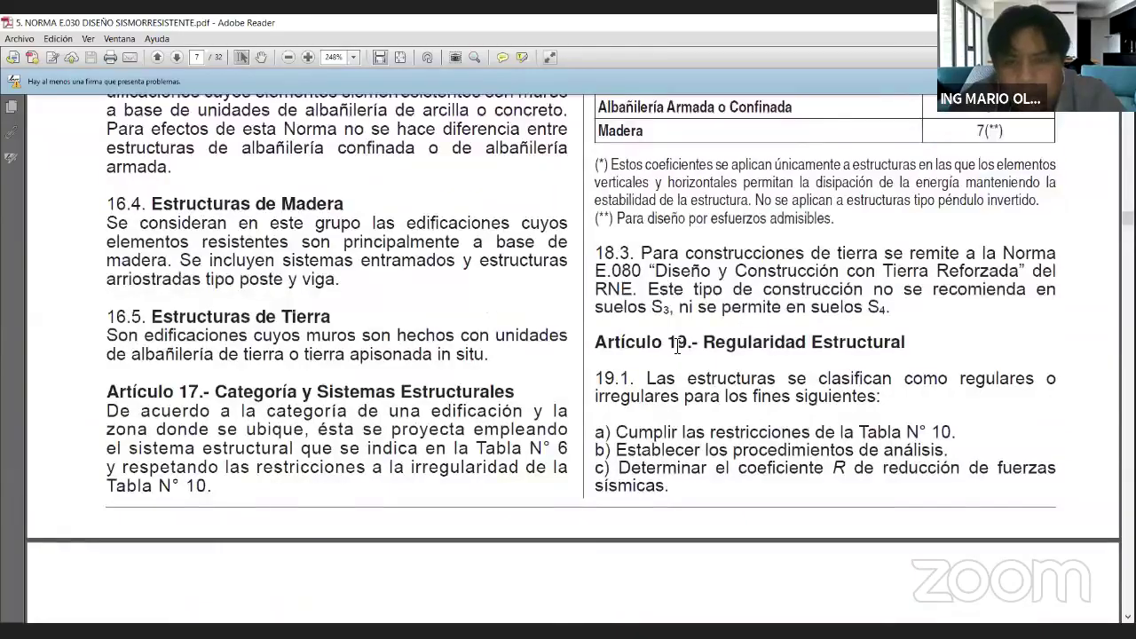
scroll(678, 348, down, 18)
scroll(675, 350, down, 18)
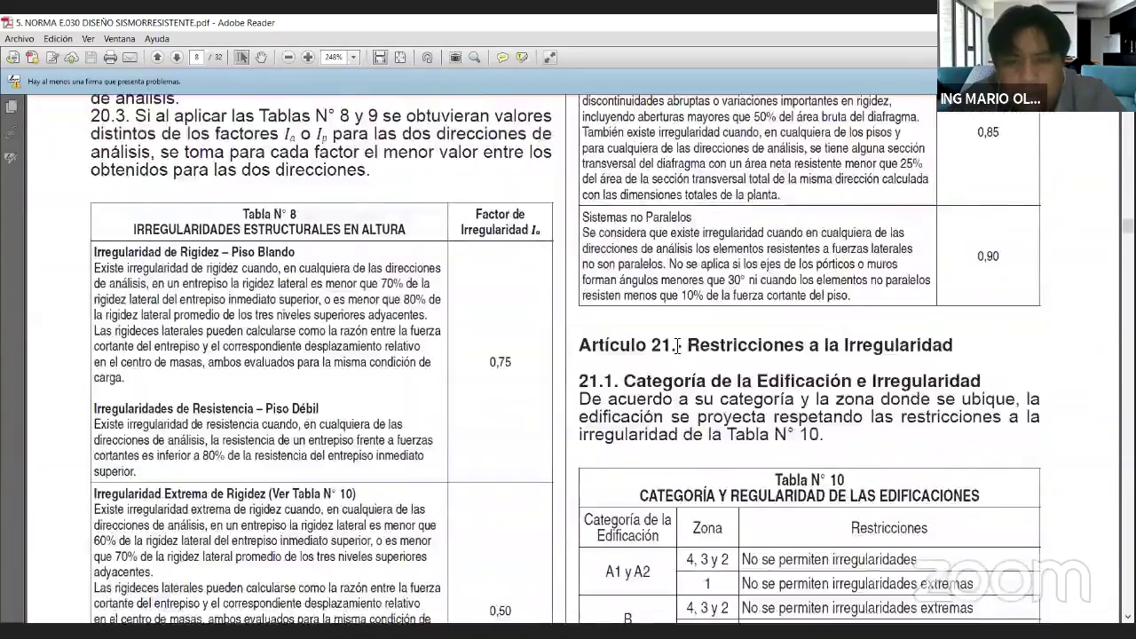
scroll(677, 346, down, 8)
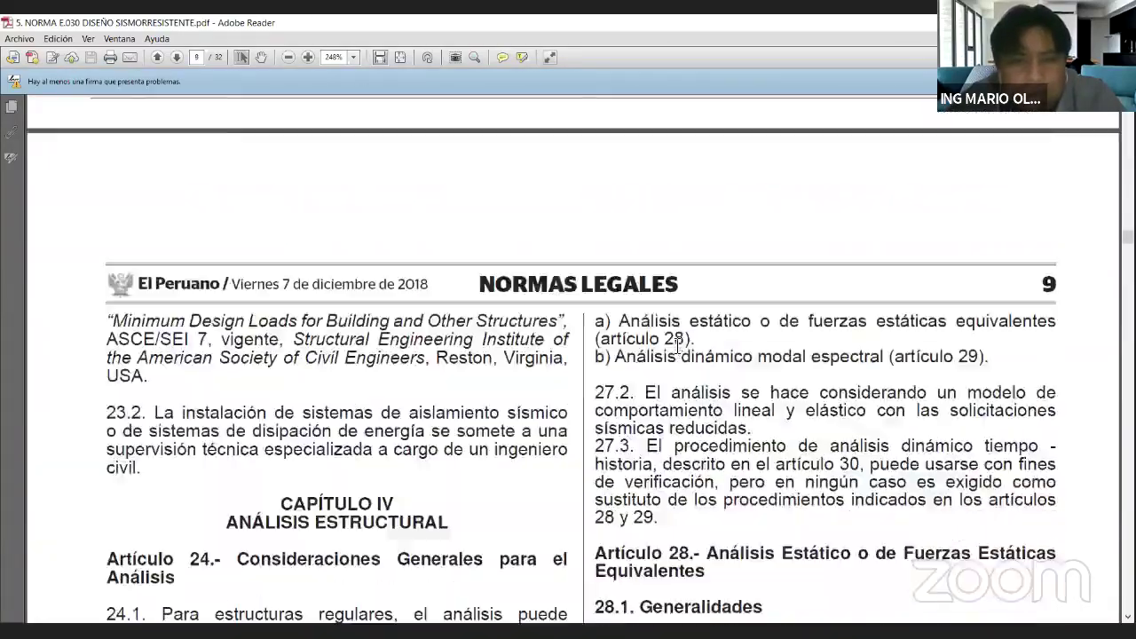
scroll(677, 346, up, 14)
scroll(678, 346, up, 20)
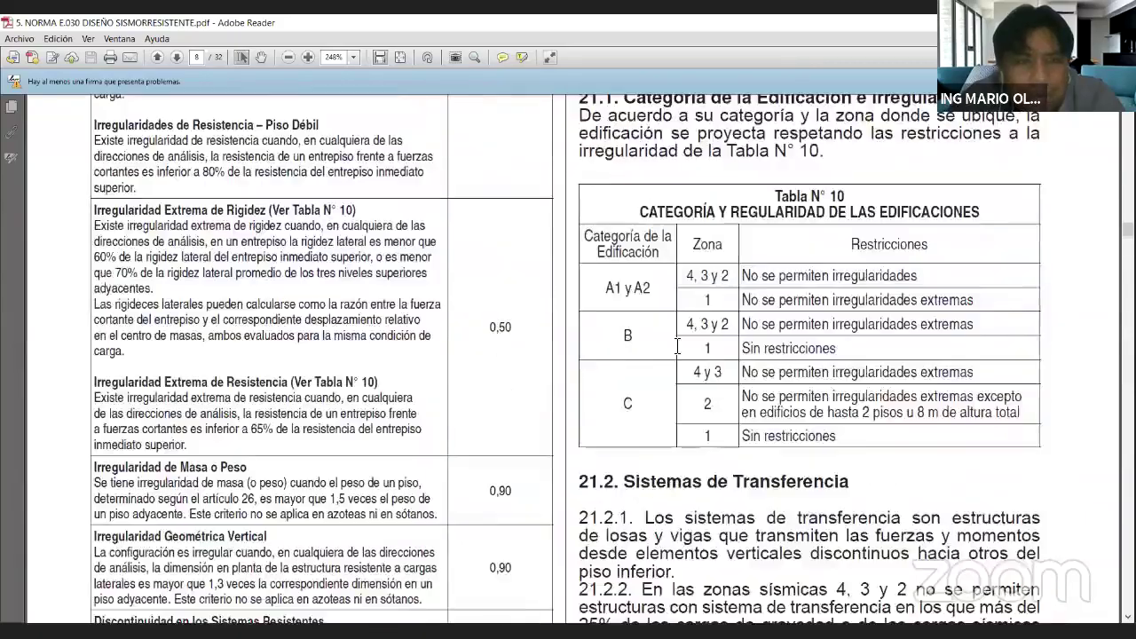
scroll(678, 347, up, 15)
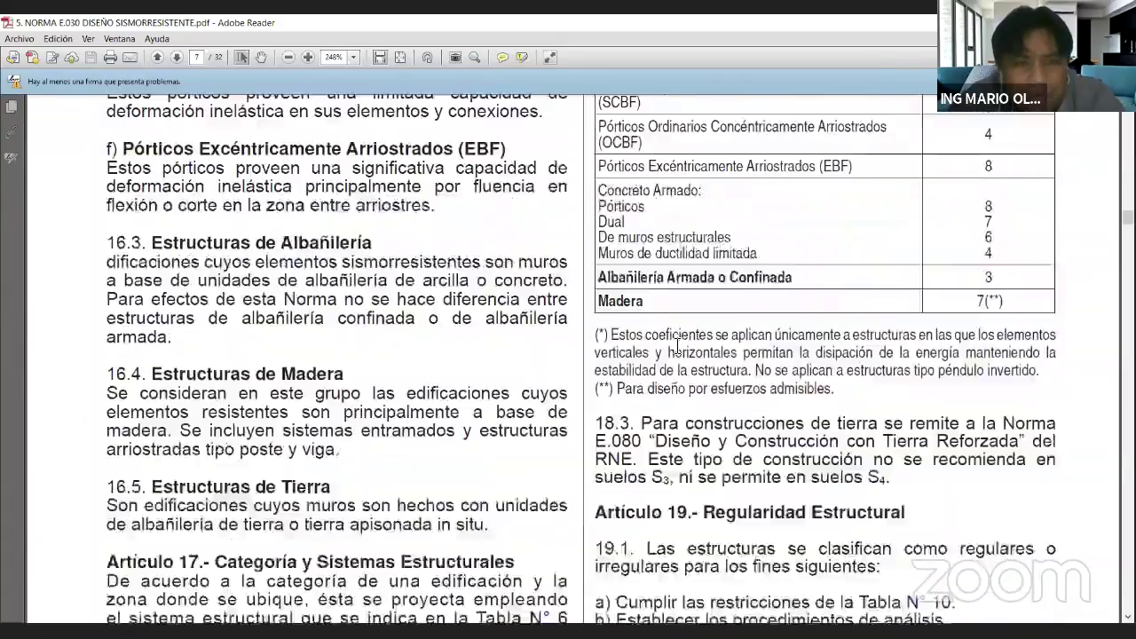
scroll(677, 346, up, 15)
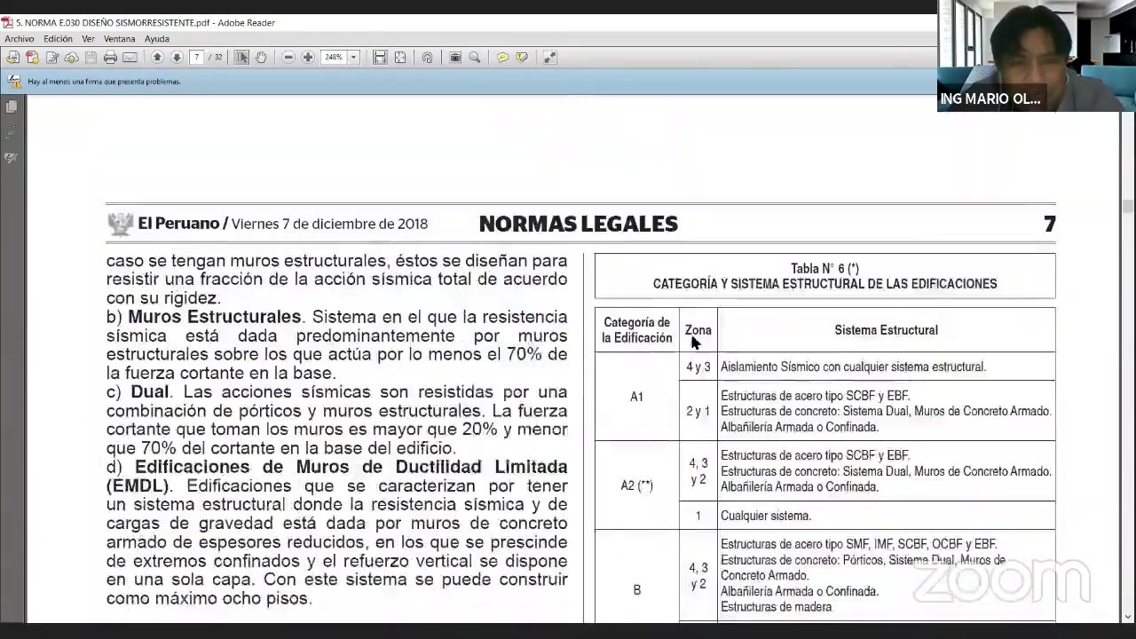
scroll(695, 340, up, 12)
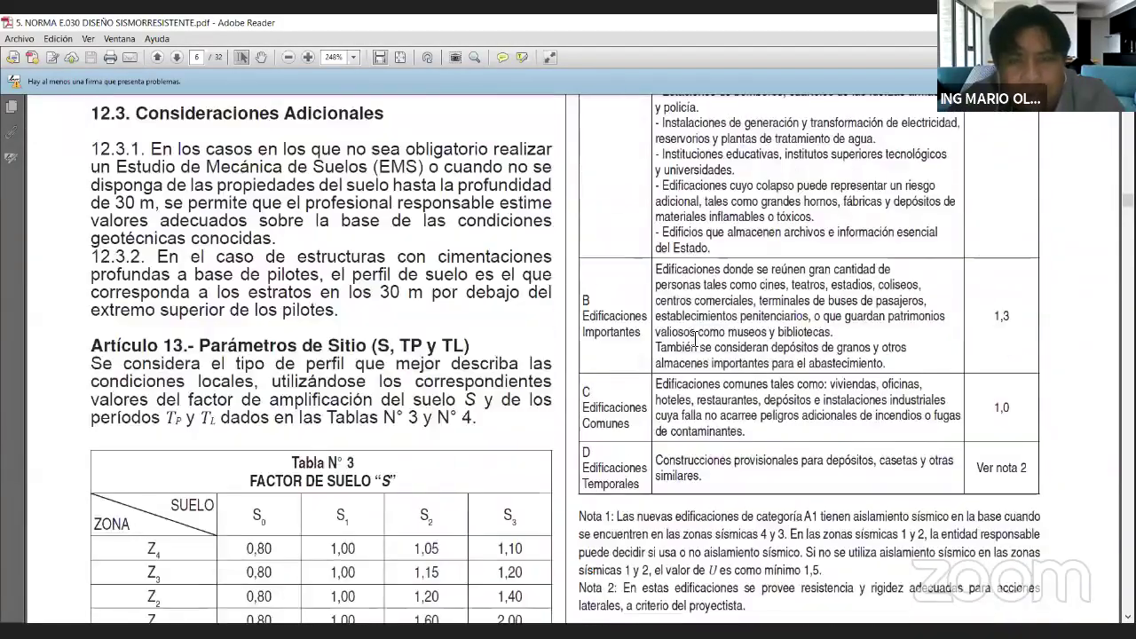
Review the soil factor and period tables, the concrete and steel systems and the irregularity restrictions, continuing to Capítulo IV Análisis Estructural.
scroll(695, 340, down, 12)
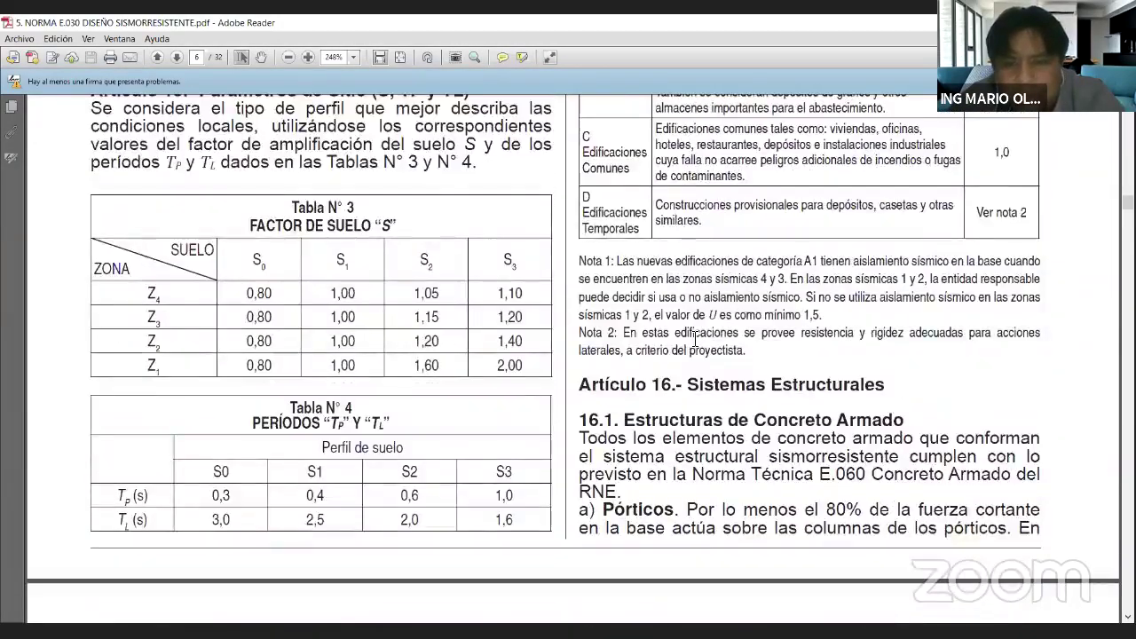
scroll(695, 340, down, 15)
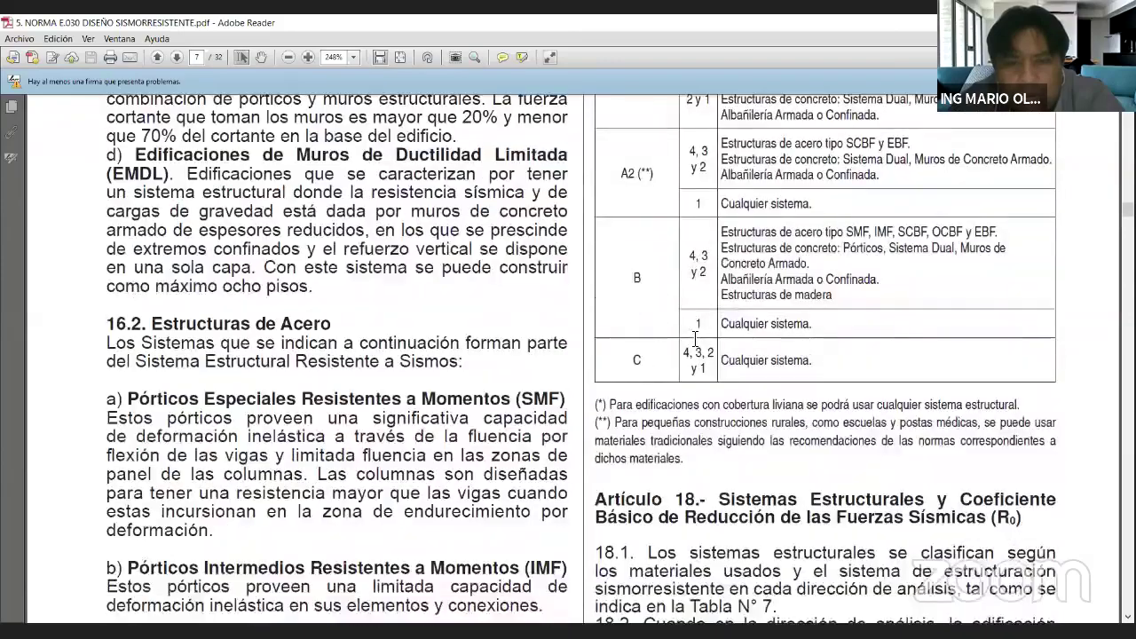
scroll(695, 340, down, 15)
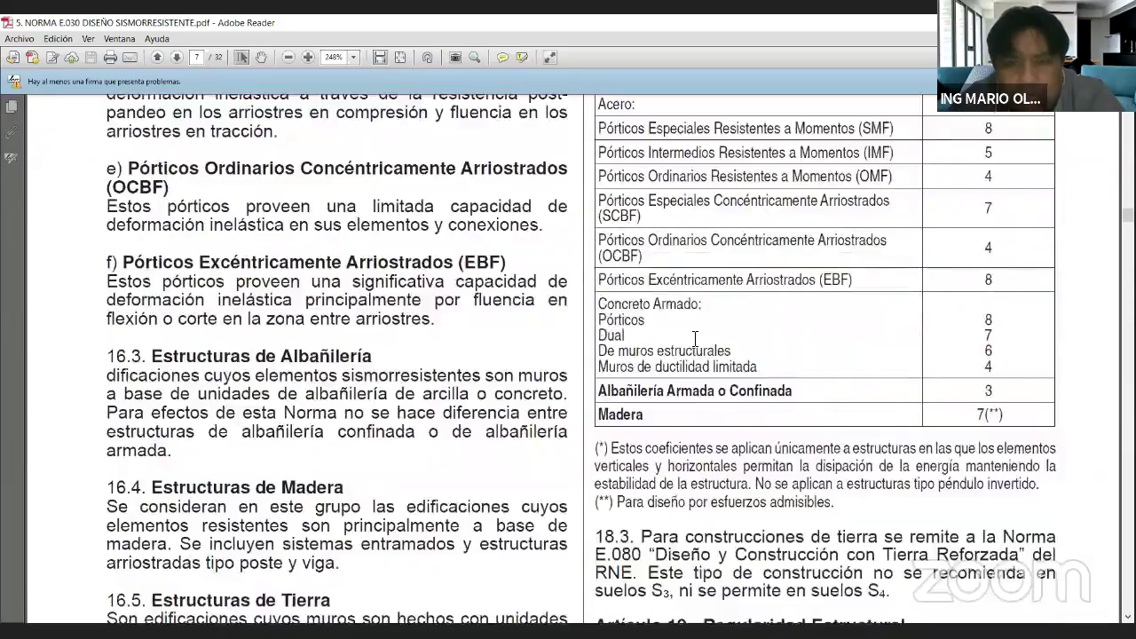
scroll(695, 340, down, 15)
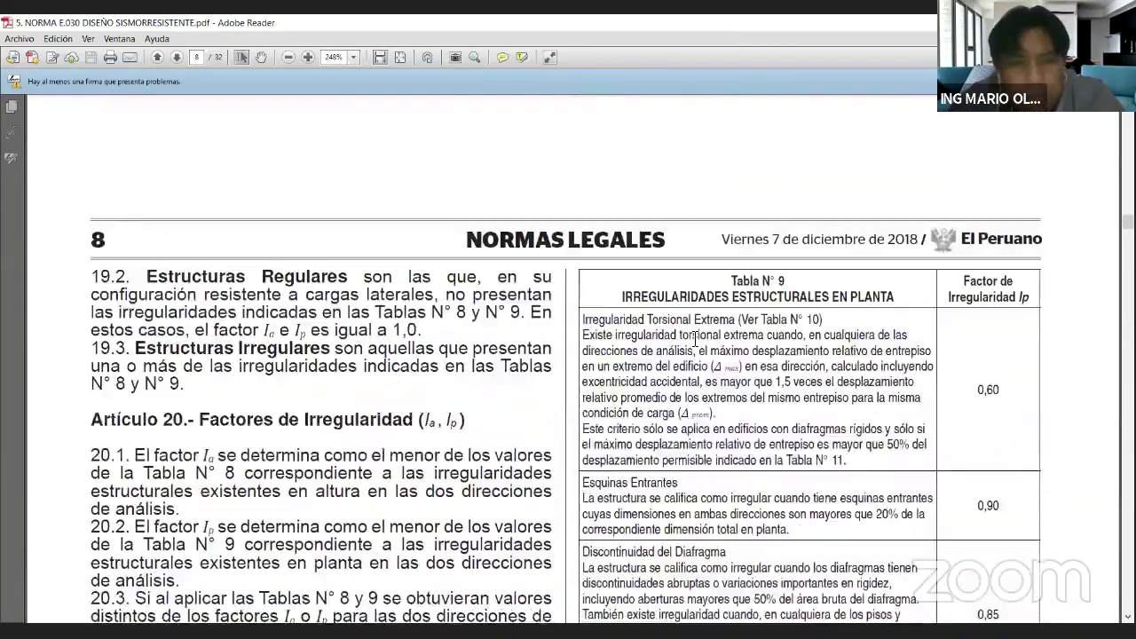
scroll(695, 340, down, 15)
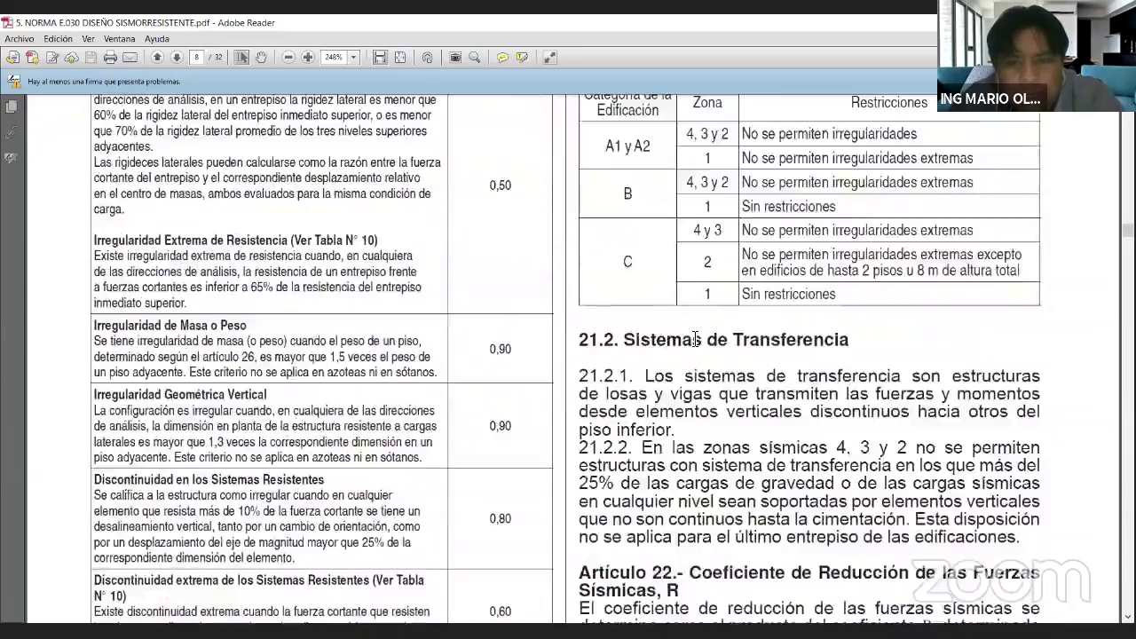
scroll(695, 340, down, 15)
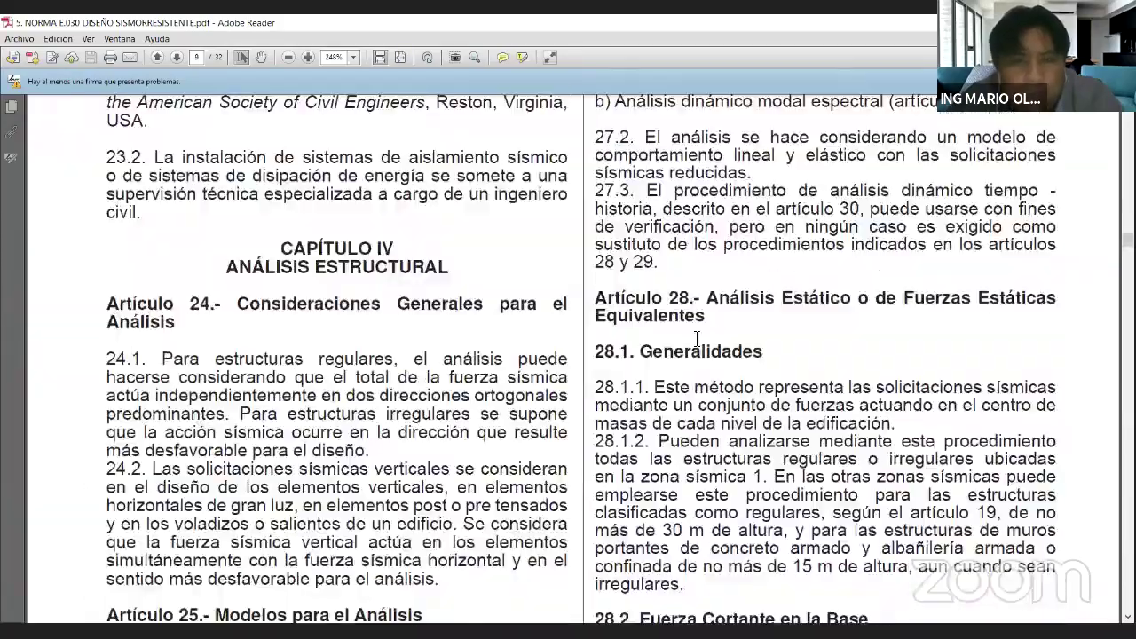
Read Artículos 25 to 27 on analysis models, weight estimation and seismic procedures, selecting the Artículo 27 heading and the line of paragraph 27.1.
scroll(697, 340, down, 5)
scroll(697, 340, down, 7)
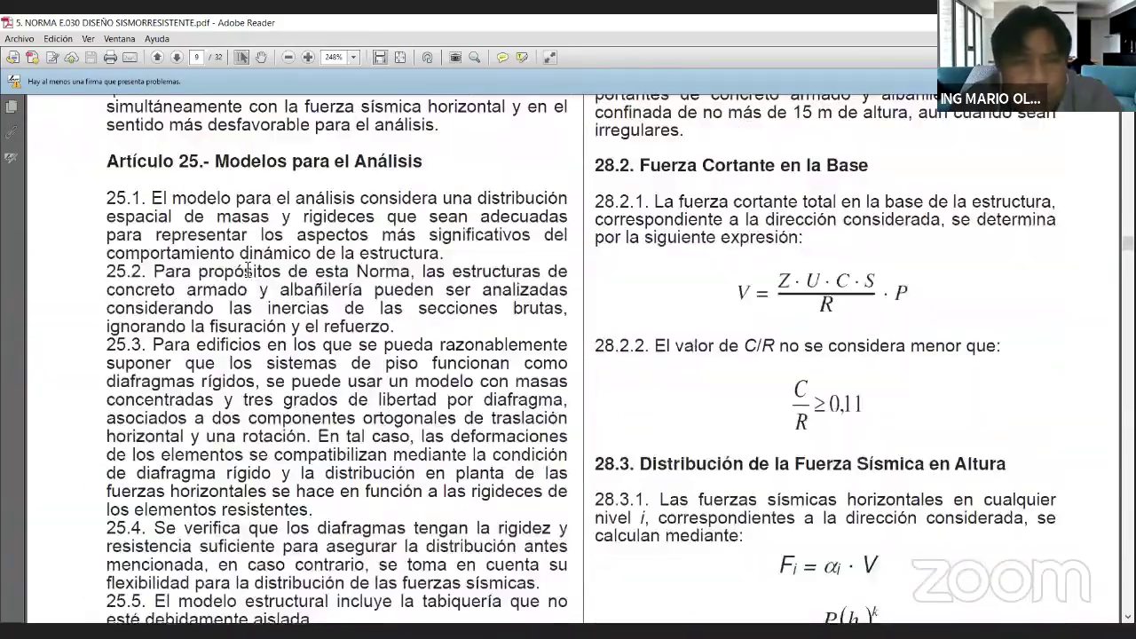
scroll(314, 262, down, 3)
scroll(314, 262, down, 14)
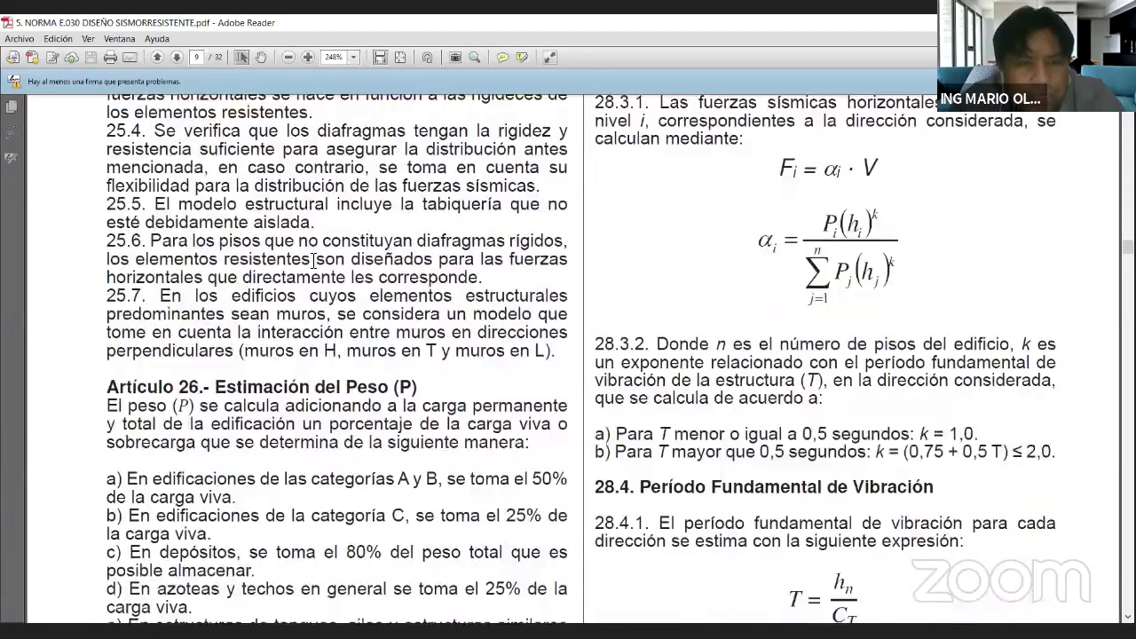
drag(531, 256, 99, 253)
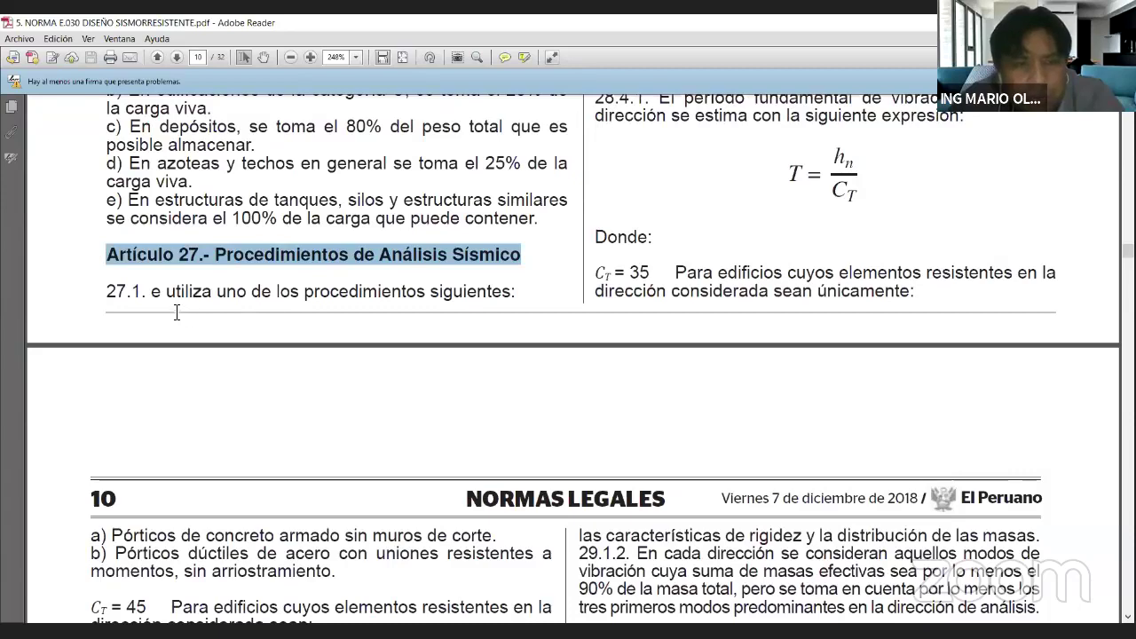
drag(524, 294, 127, 300)
scroll(697, 380, up, 10)
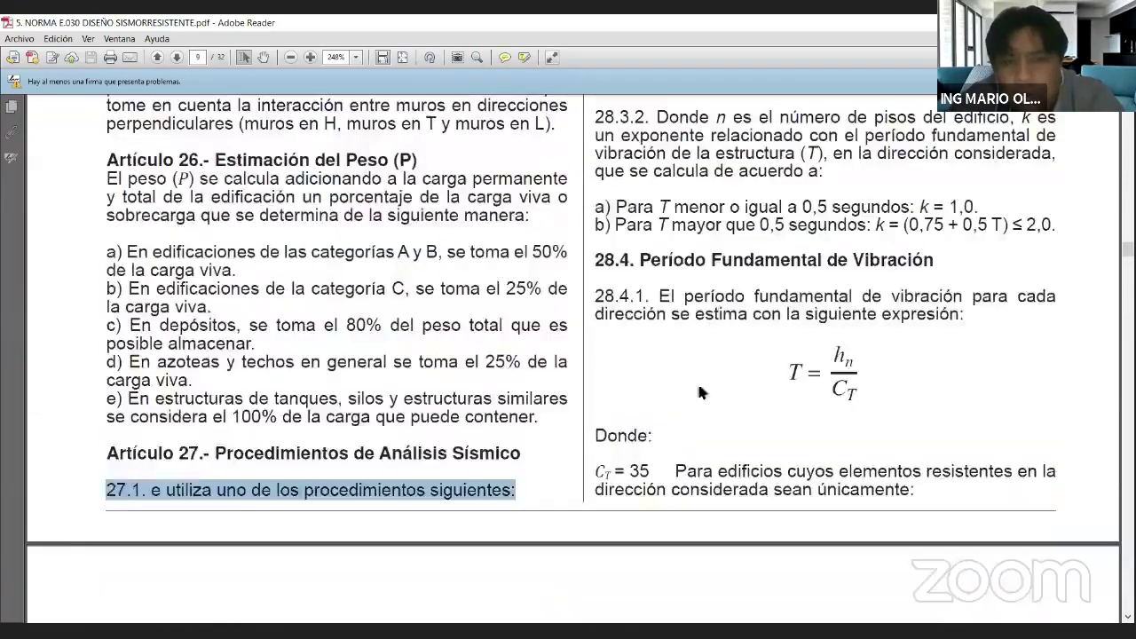
Read the seismic analysis procedures under paragraph 27.1, selecting option a) Análisis estático and option b) Análisis dinámico modal espectral.
scroll(702, 387, up, 10)
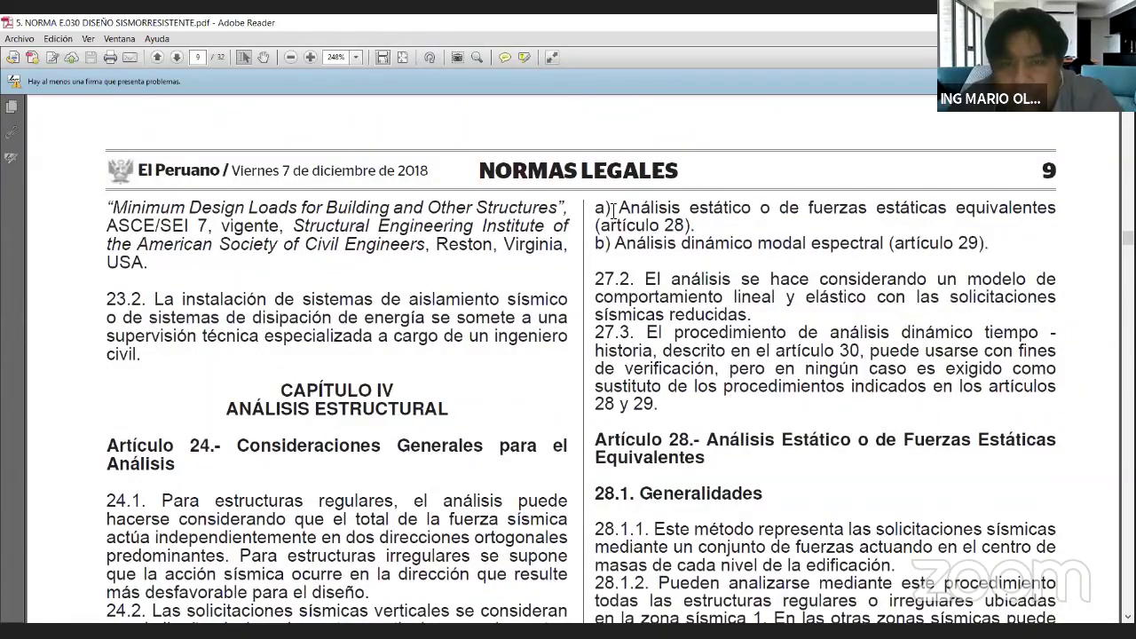
drag(613, 210, 1056, 225)
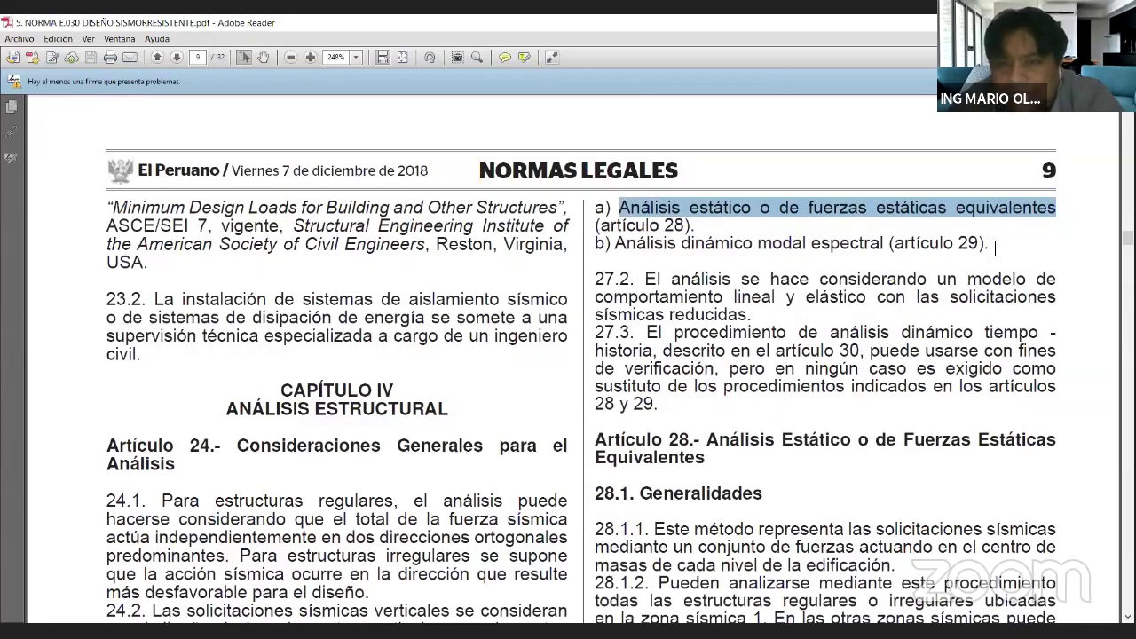
drag(991, 245, 610, 250)
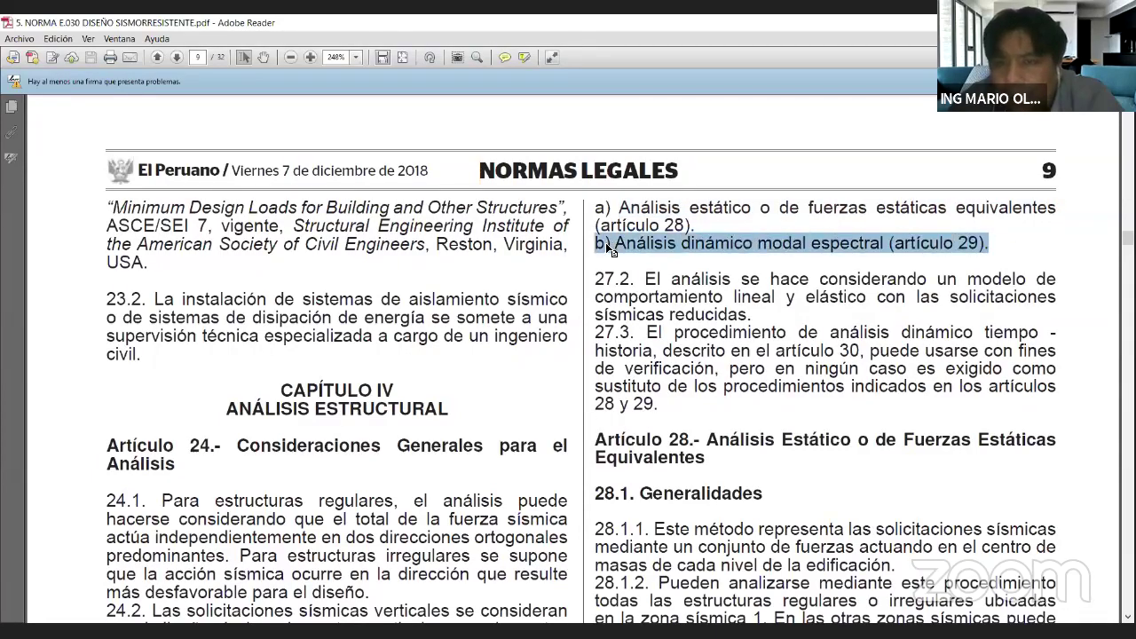
drag(701, 227, 603, 208)
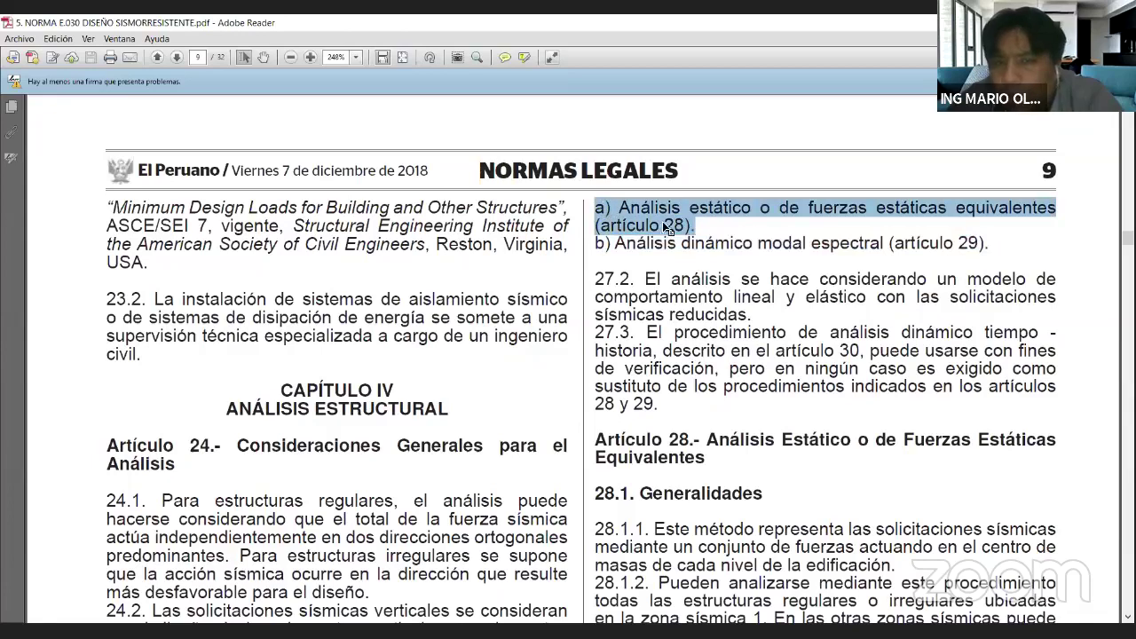
click(998, 250)
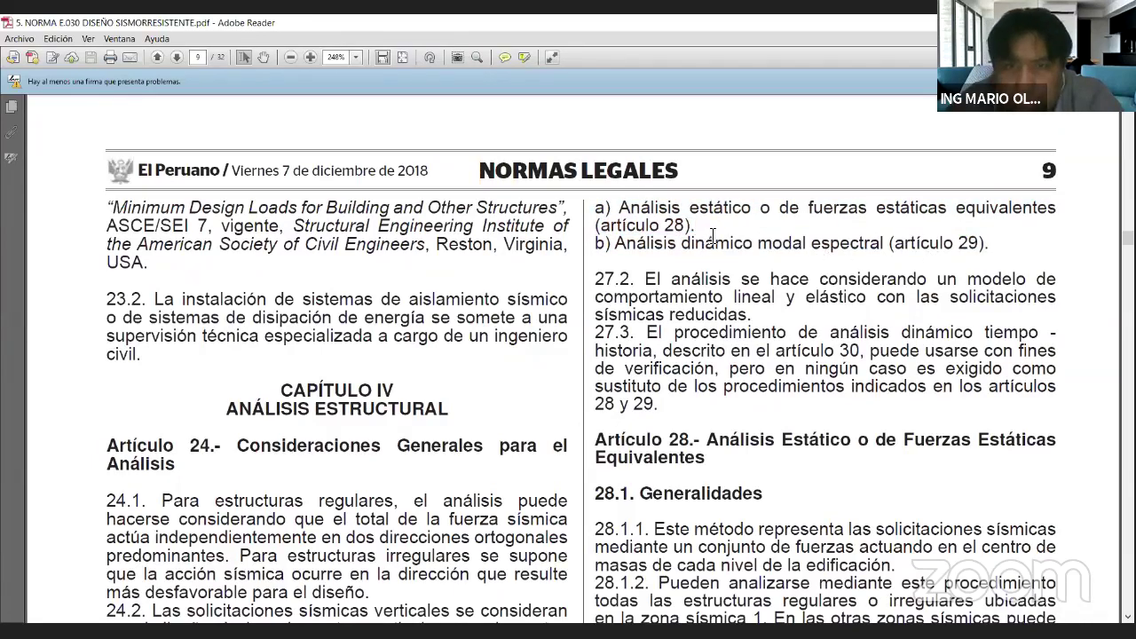
drag(678, 227, 613, 209)
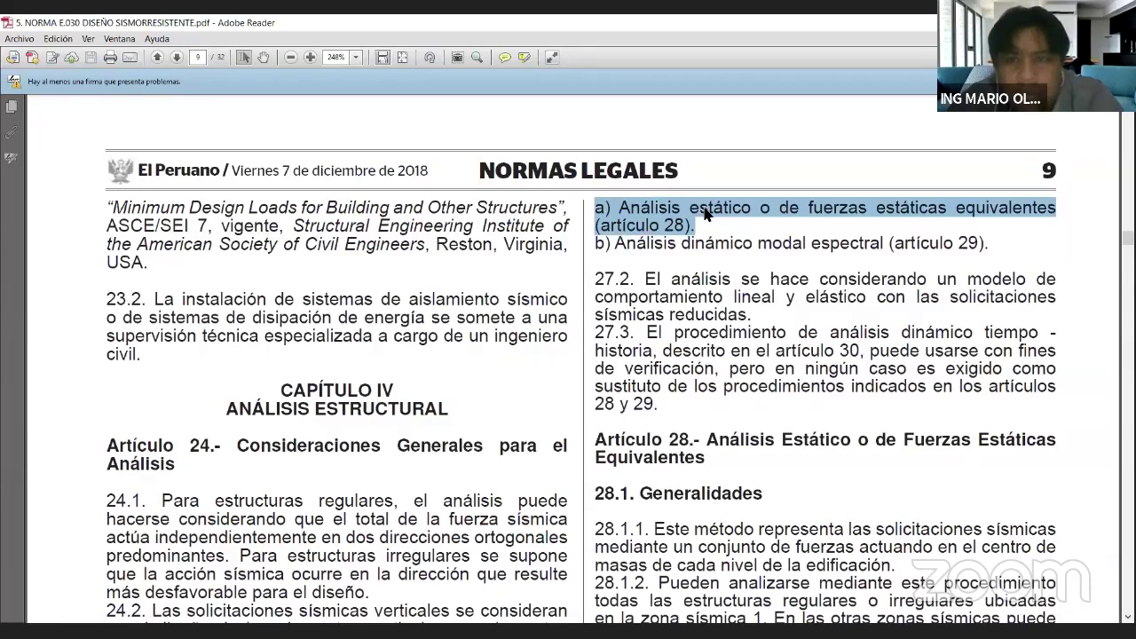
Switch to the PowerPoint file 1. SESION 01- ENCAP.pptx and present slide 52 on Análisis Estático as a slide show.
key(alt+Tab)
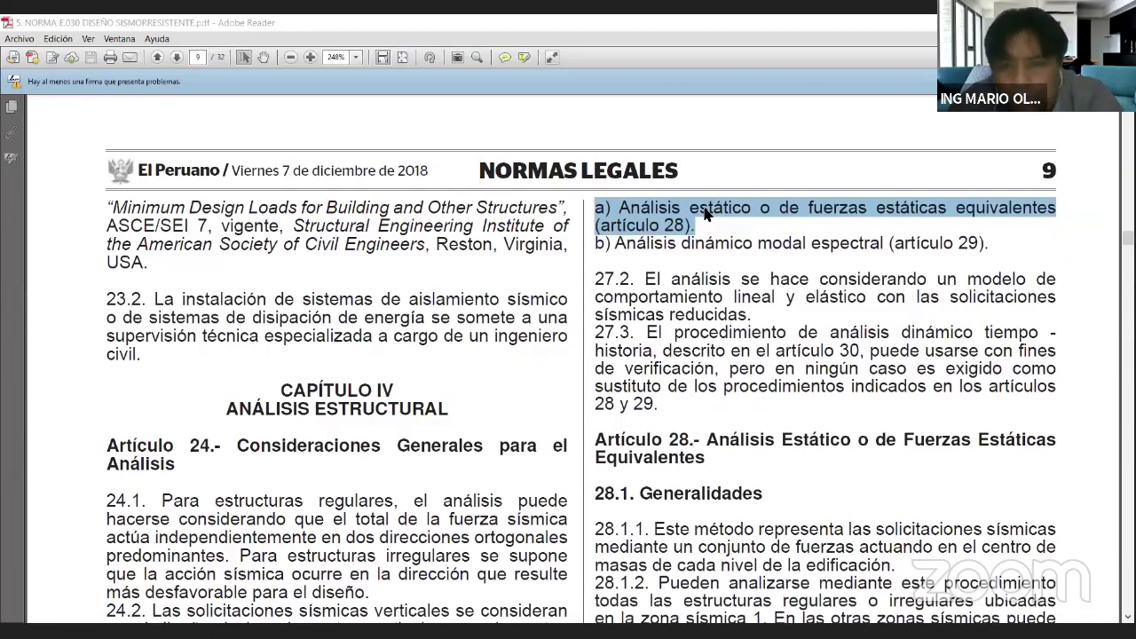
key(alt+Tab)
click(120, 369)
scroll(118, 380, down, 2)
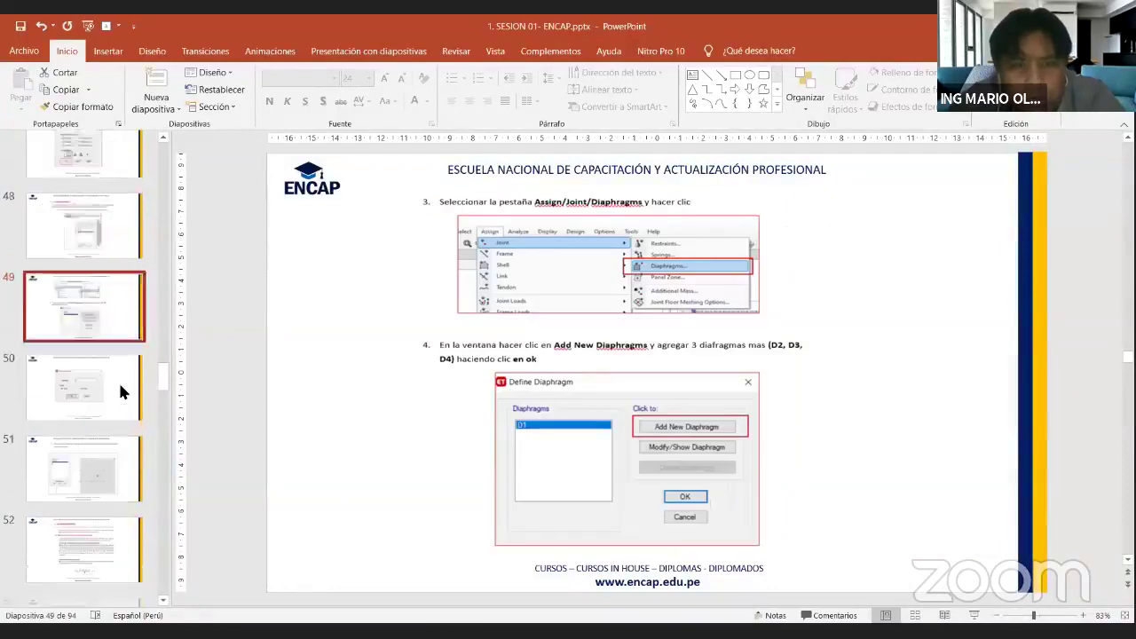
click(111, 314)
click(109, 382)
click(106, 448)
scroll(114, 348, down, 4)
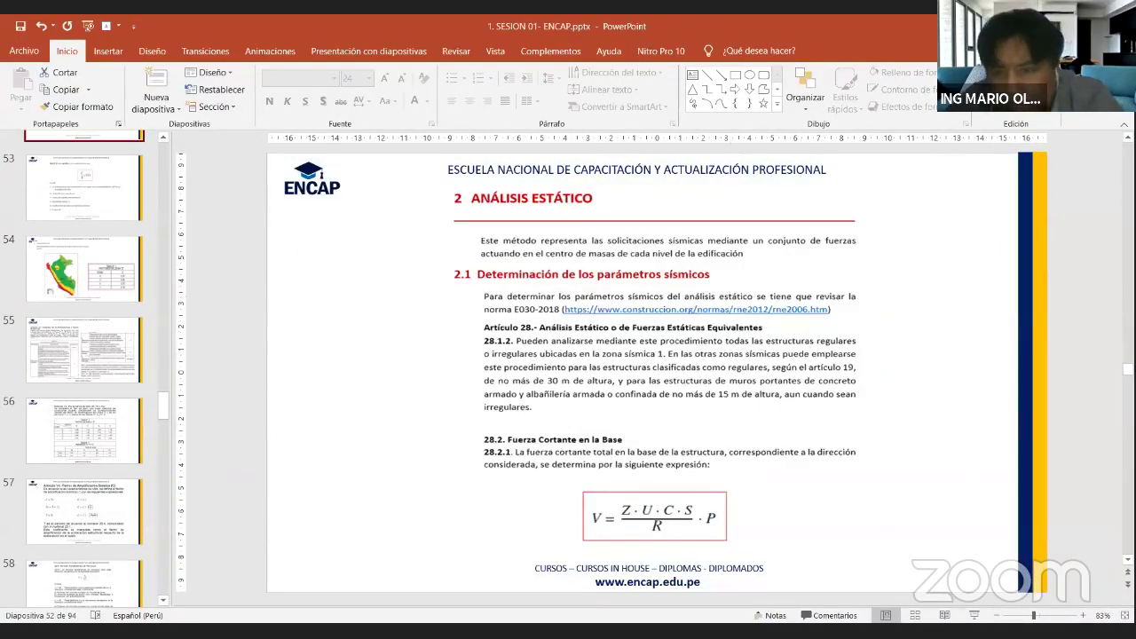
click(974, 615)
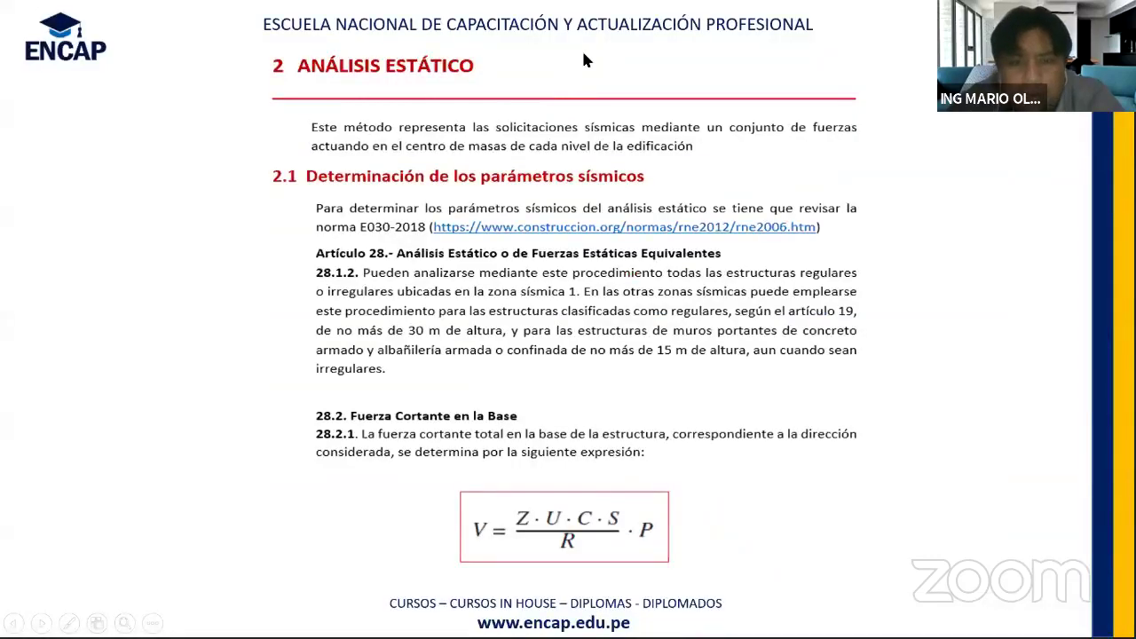
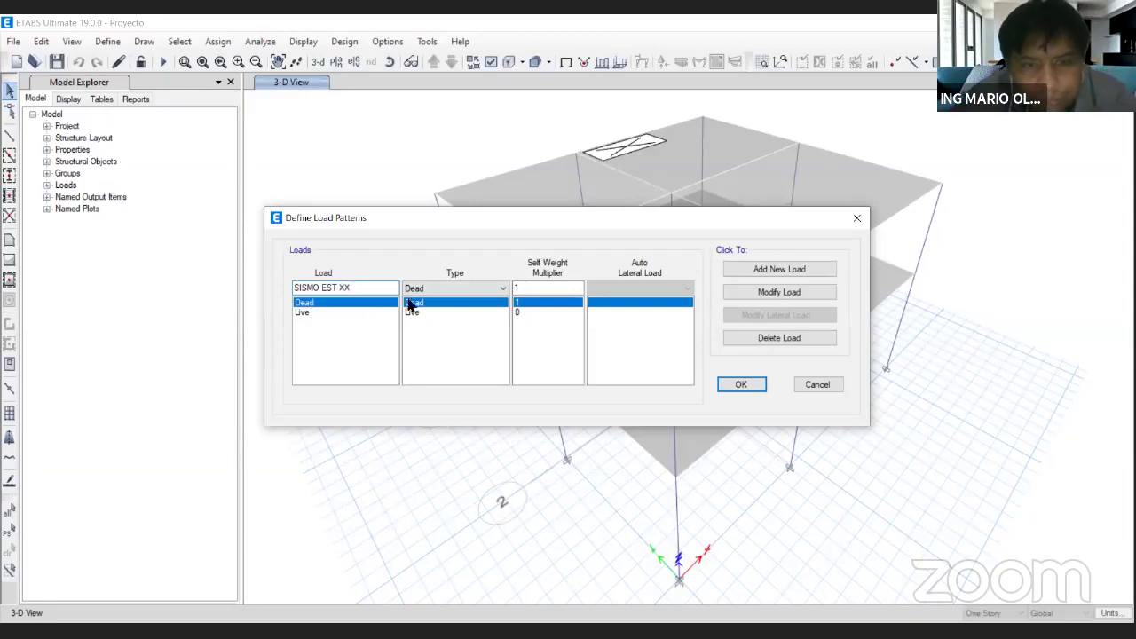
Add the load pattern SISMO EST XX with type Seismic and User Coefficient as its auto lateral load.
click(440, 288)
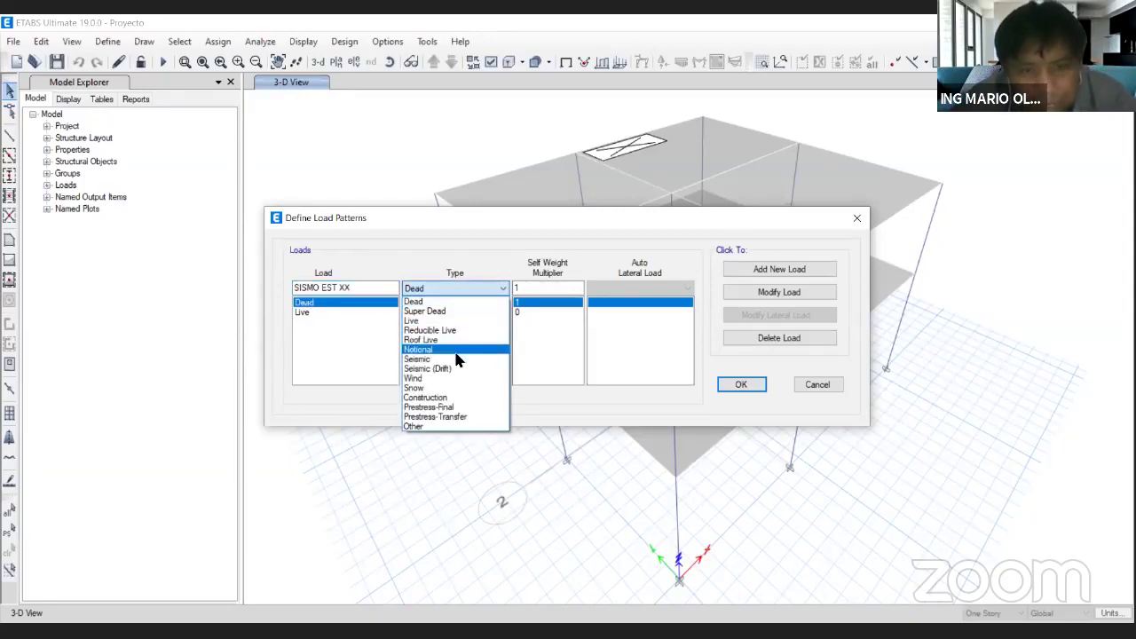
click(461, 359)
click(628, 290)
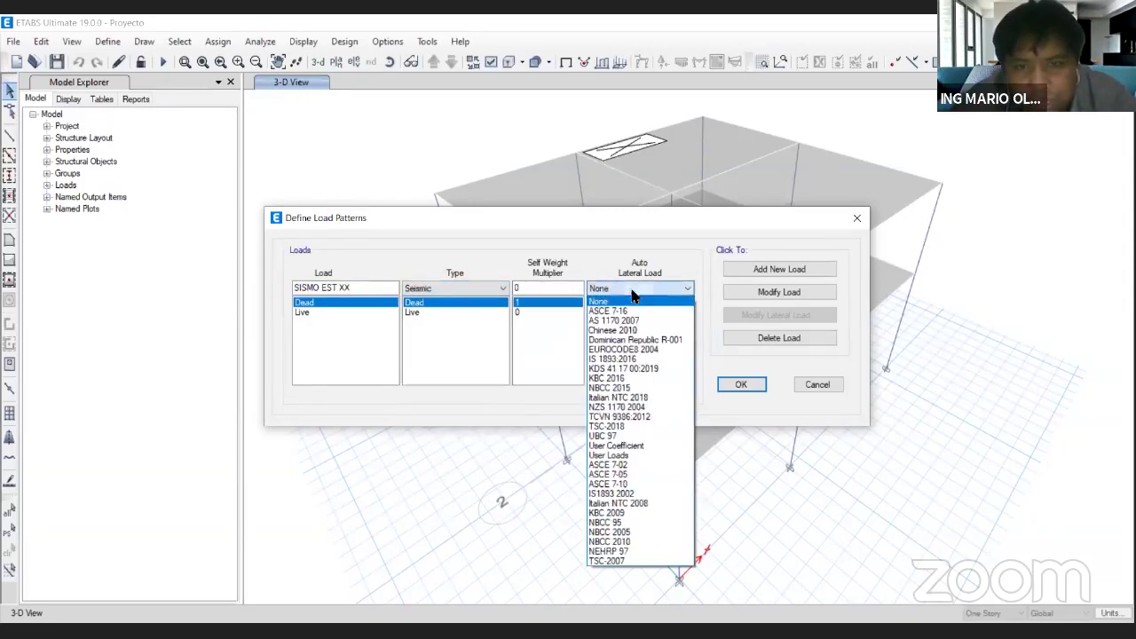
click(638, 447)
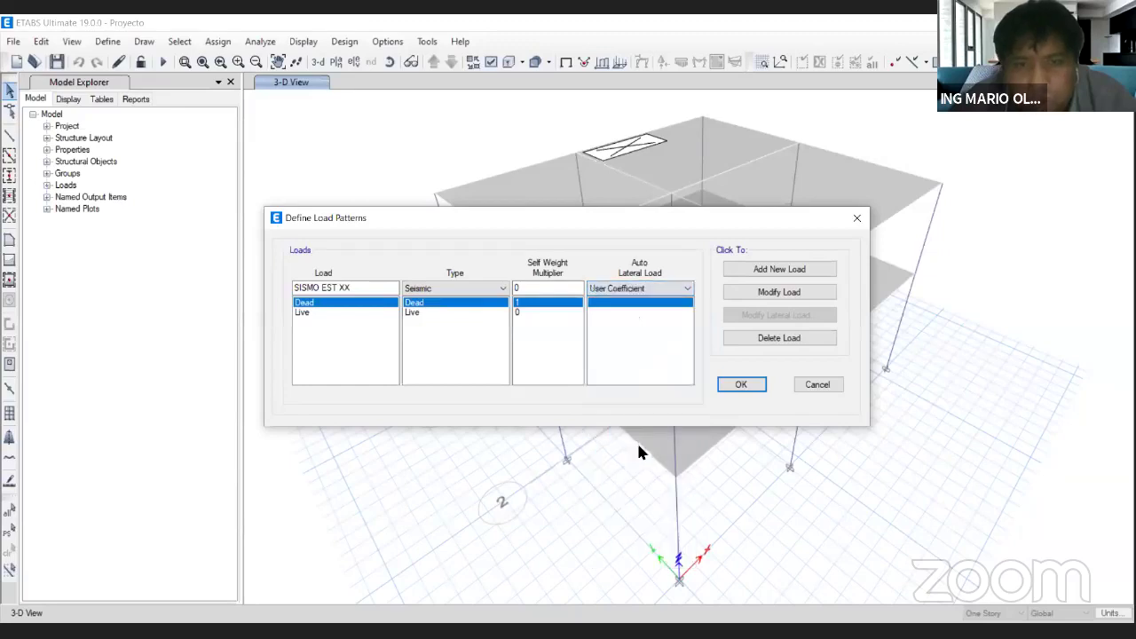
click(761, 269)
Add a second seismic load pattern named SISMO EST YY with the User Coefficient auto lateral load.
click(367, 288)
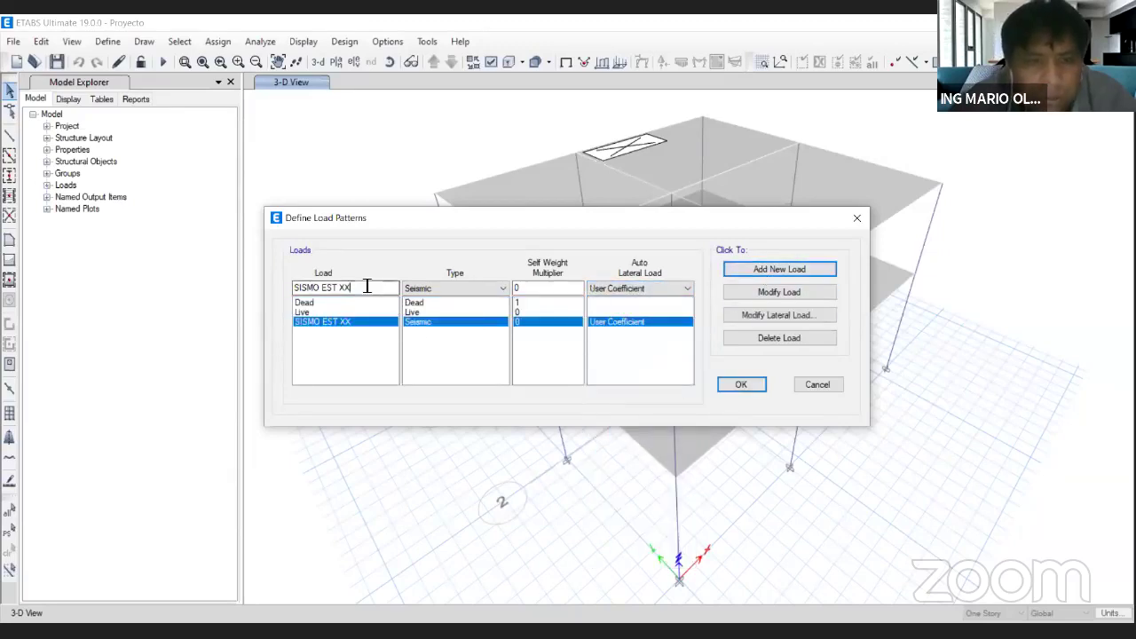
double_click(351, 292)
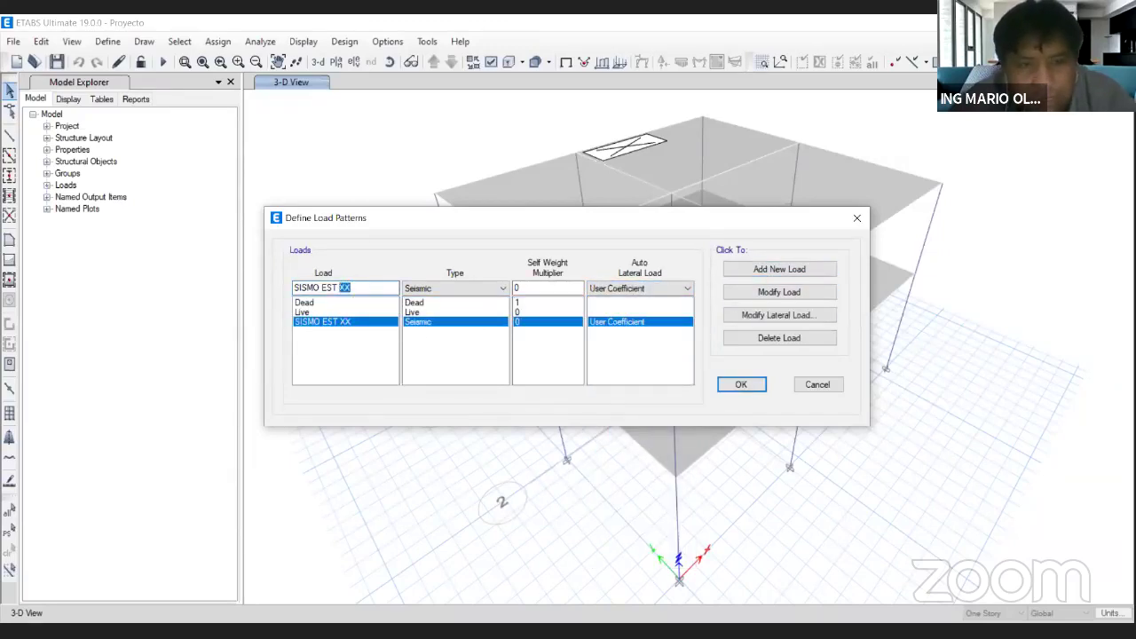
text(YY)
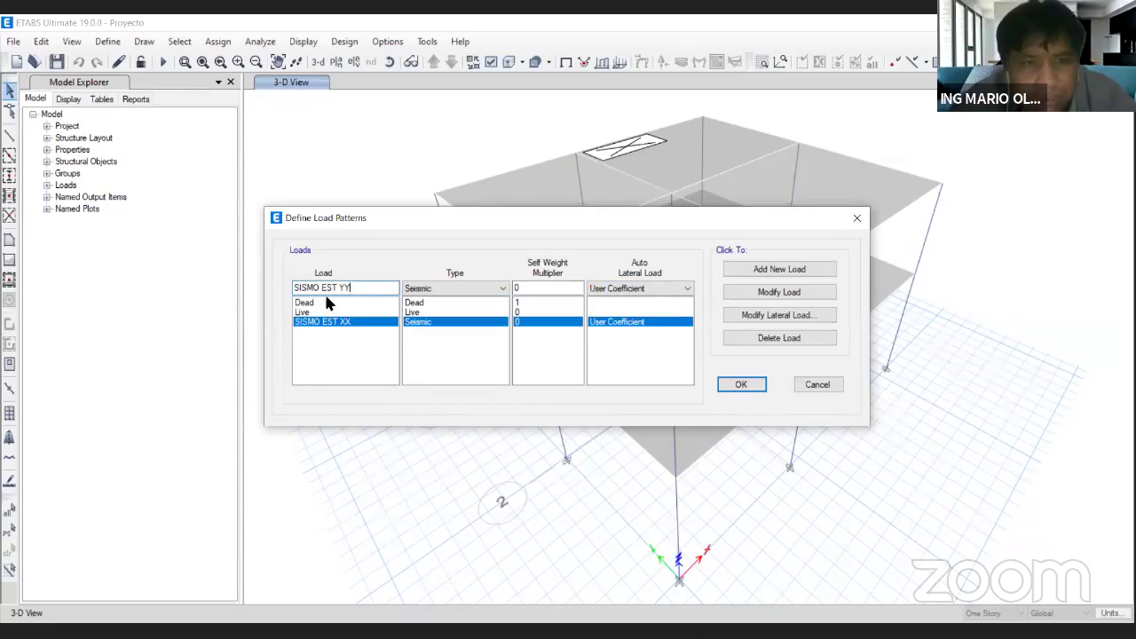
click(779, 269)
Compare the type and self weight multiplier of the SISMO EST XX and SISMO EST YY load patterns.
click(424, 321)
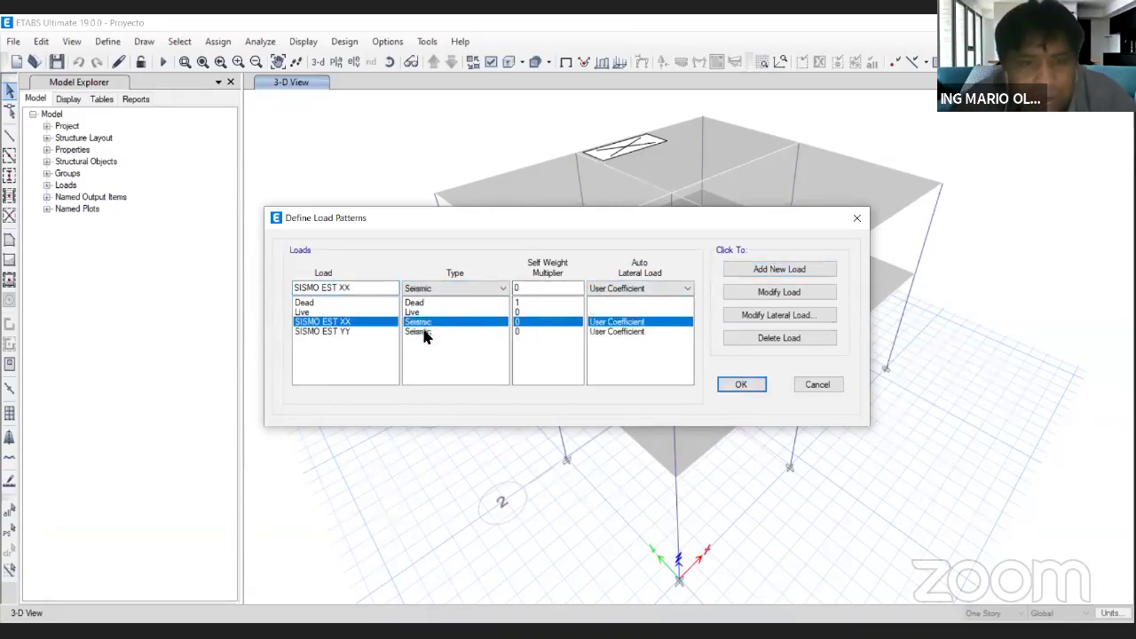
click(425, 332)
click(524, 321)
click(524, 330)
click(527, 321)
click(523, 330)
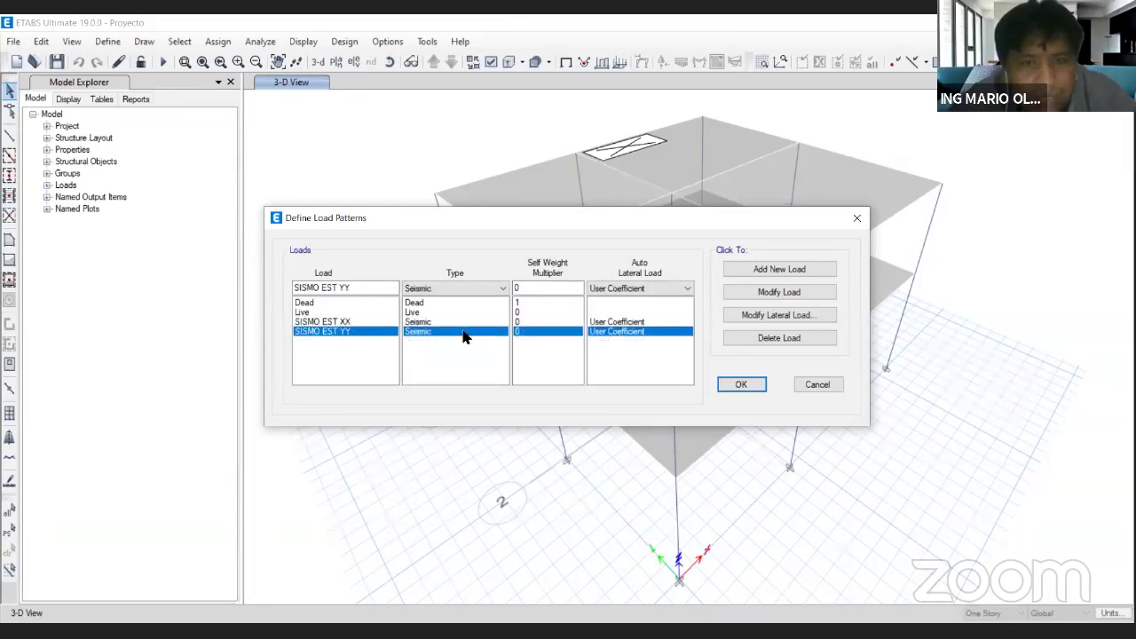
Open the lateral load settings of SISMO EST XX and leave only X Dir + Eccentricity enabled as its direction.
click(364, 324)
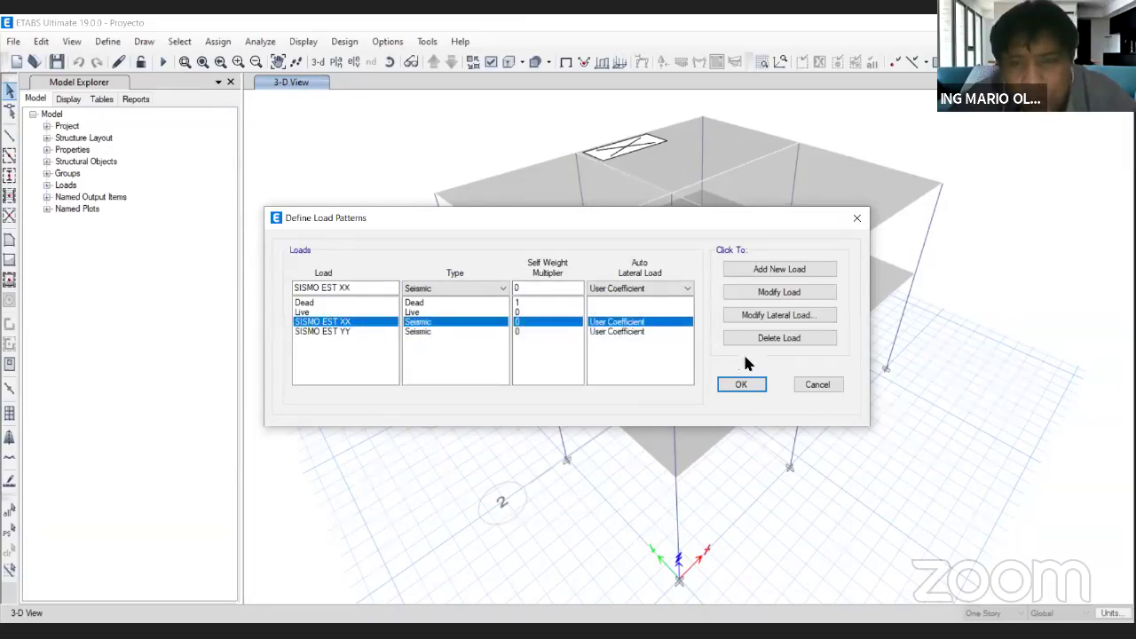
click(779, 316)
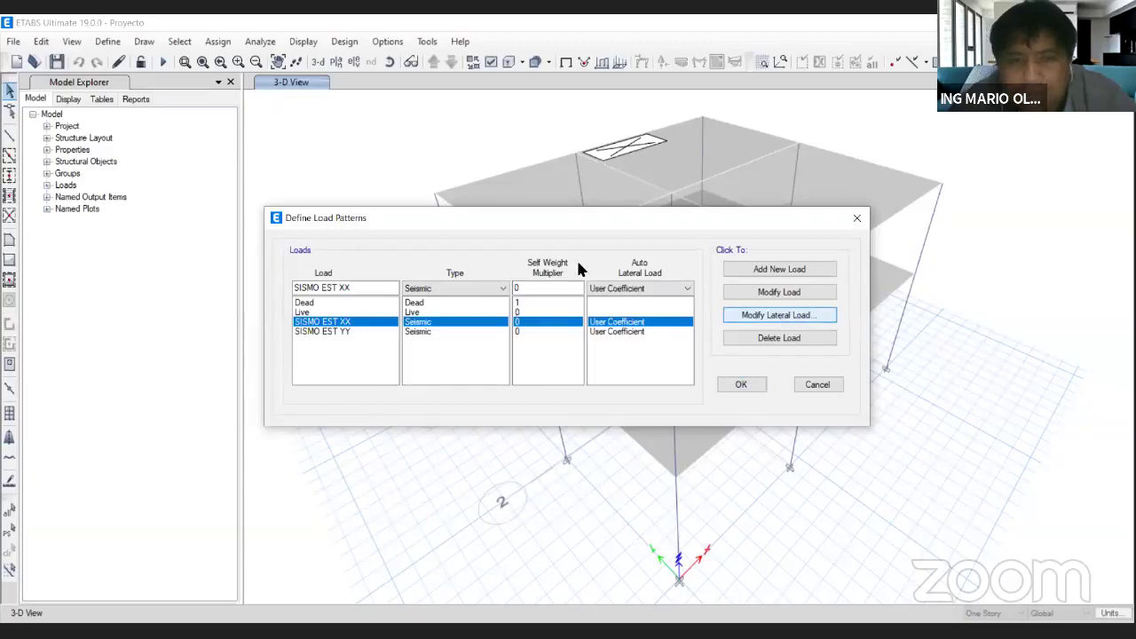
click(364, 268)
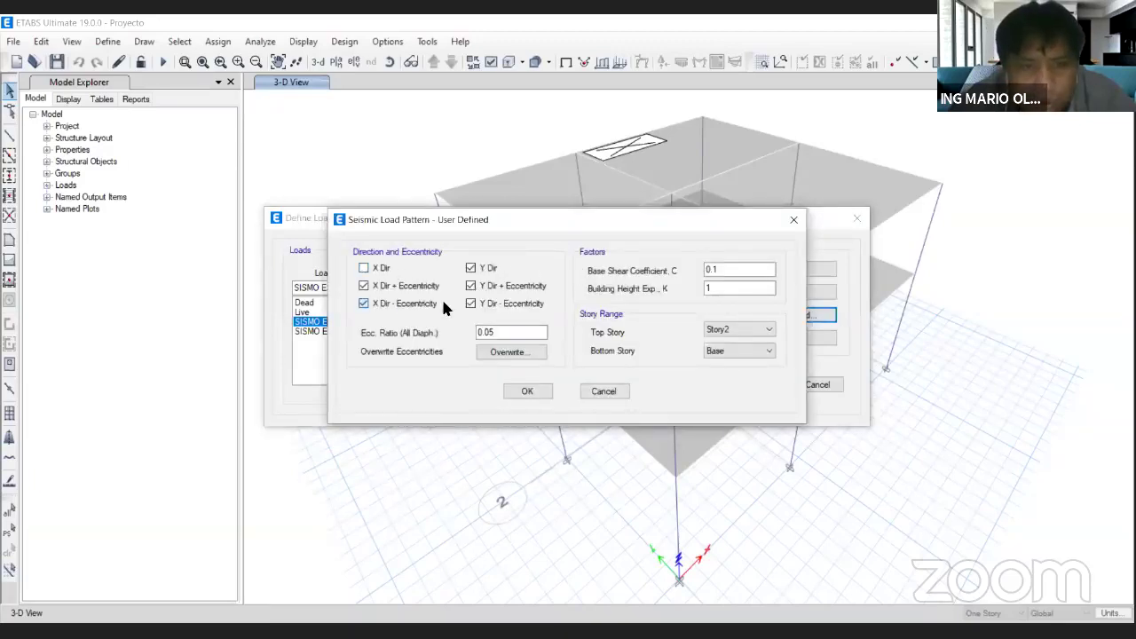
click(471, 286)
click(471, 268)
Mark the X Dir + Eccentricity option and the base shear coefficient on screen, note 0.15 and ZUCS/R beside them, and clear the markup.
mouse_move(359, 279)
mouse_down()
mouse_move(355, 300)
mouse_move(426, 303)
mouse_move(452, 282)
mouse_move(376, 279)
mouse_move(341, 293)
mouse_up()
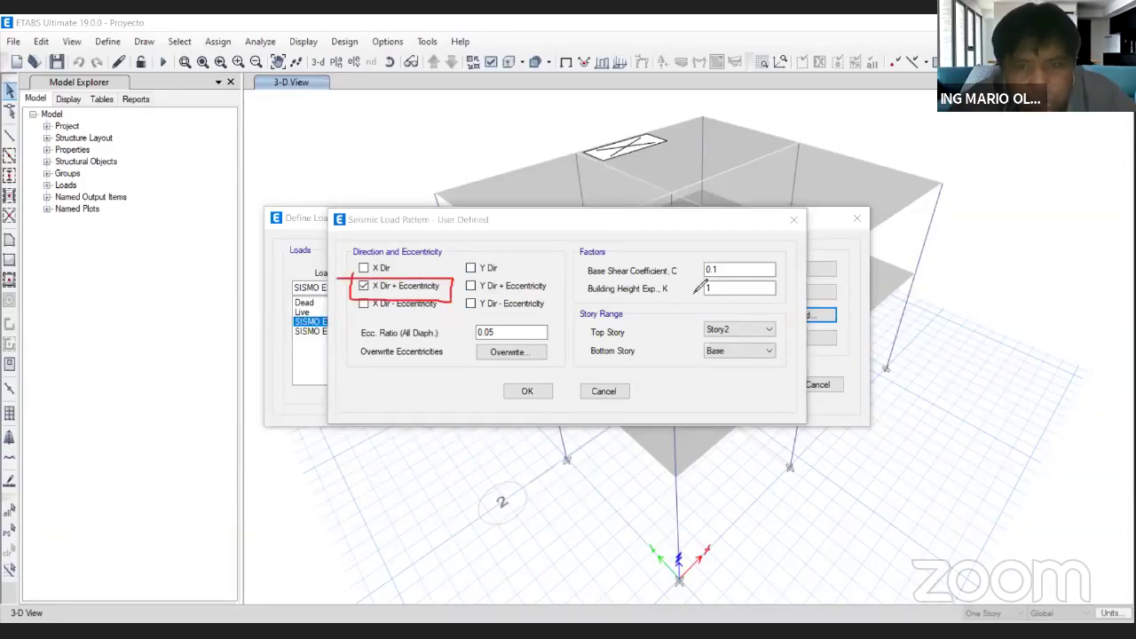
mouse_move(695, 269)
mouse_down()
mouse_move(709, 253)
mouse_move(710, 282)
mouse_move(788, 282)
mouse_move(778, 263)
mouse_move(964, 257)
mouse_move(950, 282)
mouse_move(973, 253)
mouse_move(982, 282)
mouse_up()
mouse_move(918, 312)
mouse_down()
mouse_move(961, 349)
mouse_move(996, 327)
mouse_move(1028, 344)
mouse_up()
mouse_move(1077, 305)
mouse_down()
mouse_move(1044, 346)
mouse_move(941, 360)
mouse_up()
mouse_move(1012, 373)
mouse_down()
mouse_move(1012, 404)
mouse_move(1020, 391)
mouse_move(1052, 401)
mouse_up()
mouse_move(1082, 363)
mouse_down()
mouse_move(1094, 362)
mouse_move(1106, 289)
mouse_move(1029, 236)
mouse_move(1003, 258)
mouse_up()
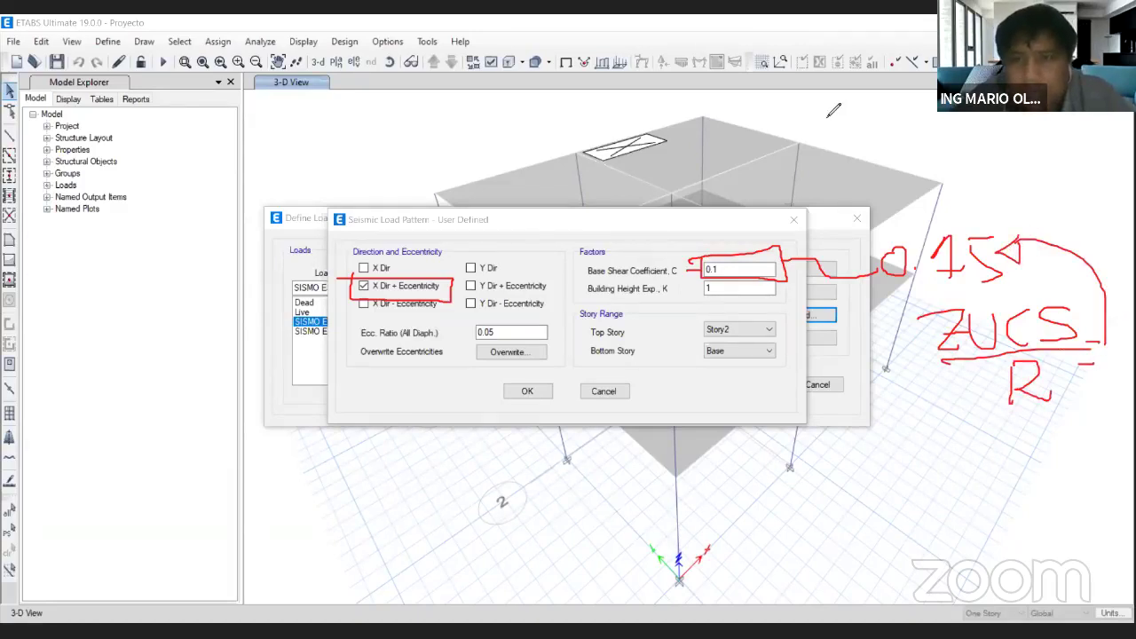
click(877, 113)
Set the base shear coefficient C of the SISMO EST XX load pattern to 0.15.
drag(729, 268, 694, 268)
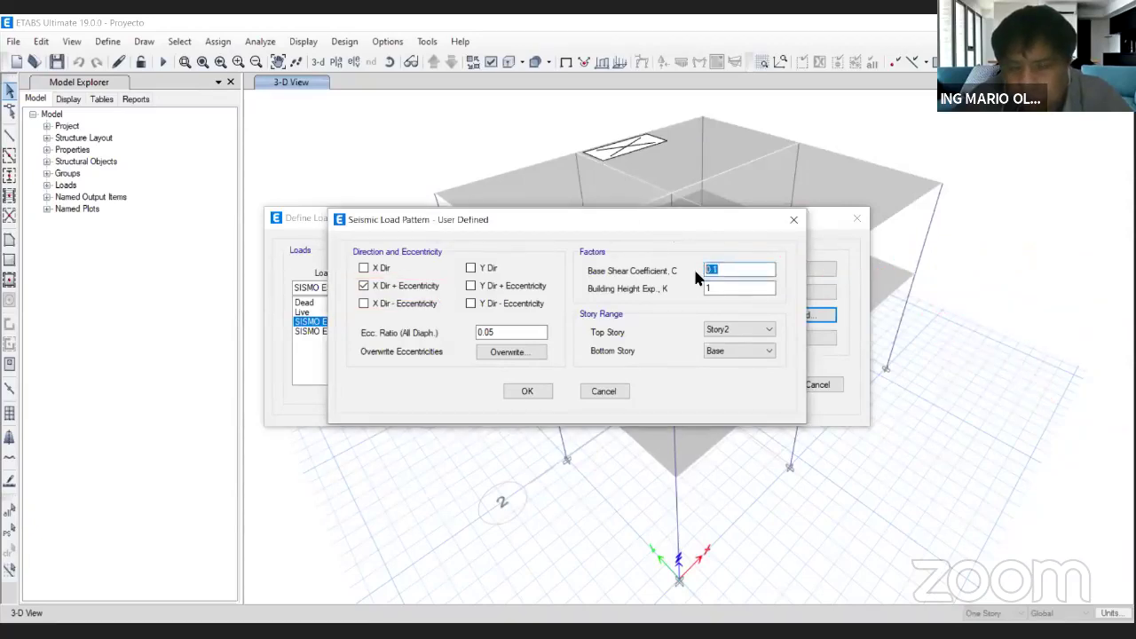
text(0.)
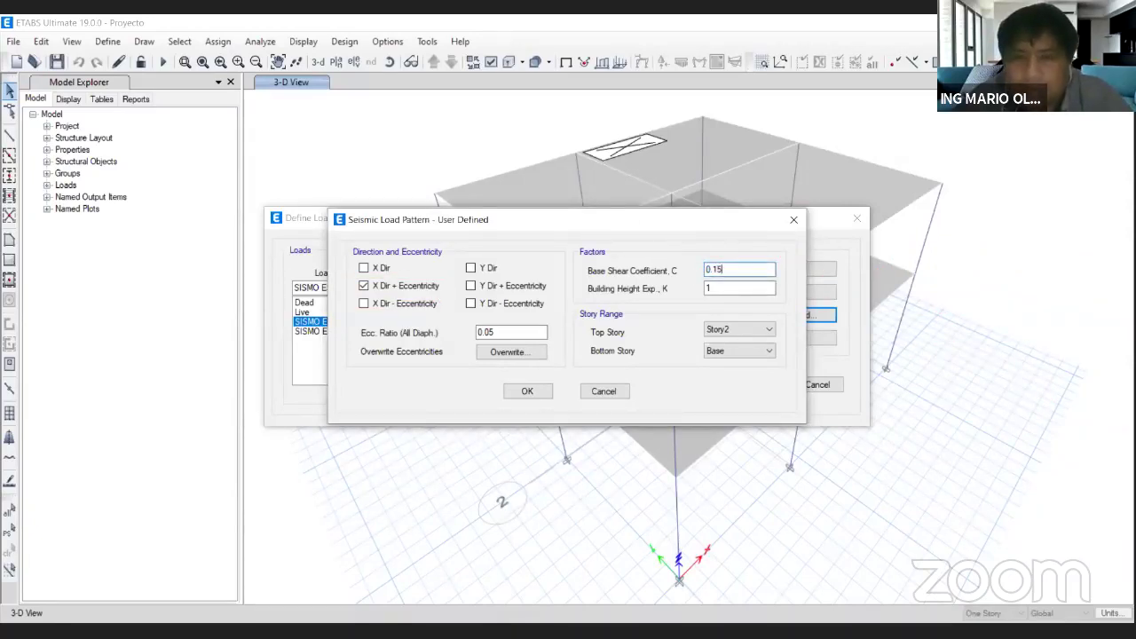
Accept the SISMO EST XX seismic settings and restrict SISMO EST YY's lateral load to Y Dir + Eccentricity only.
click(527, 391)
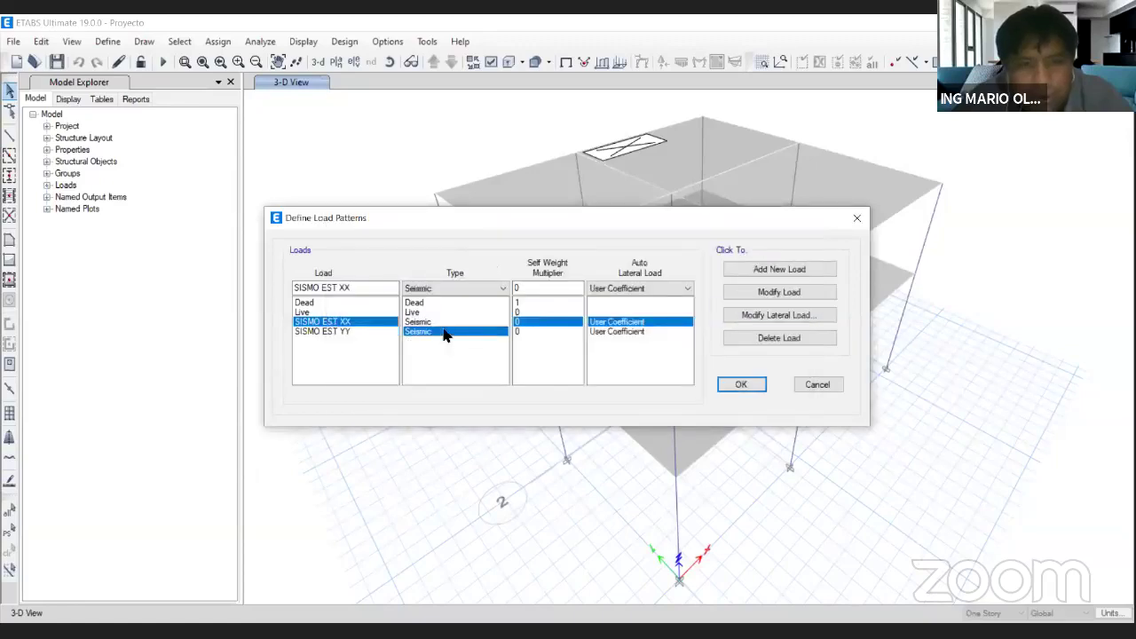
click(763, 318)
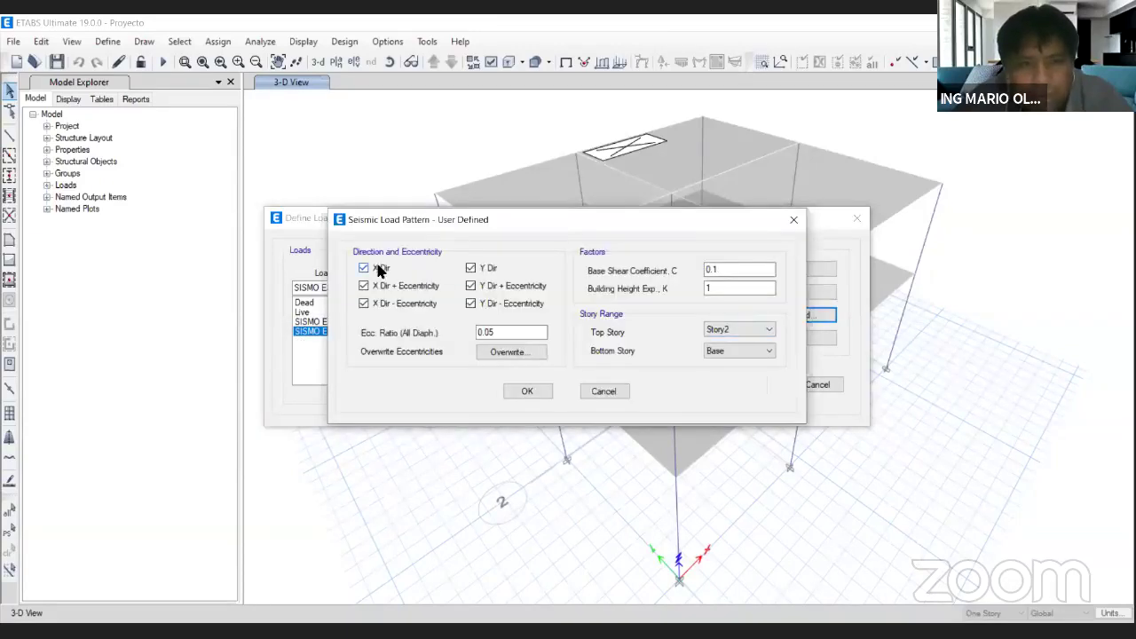
click(384, 305)
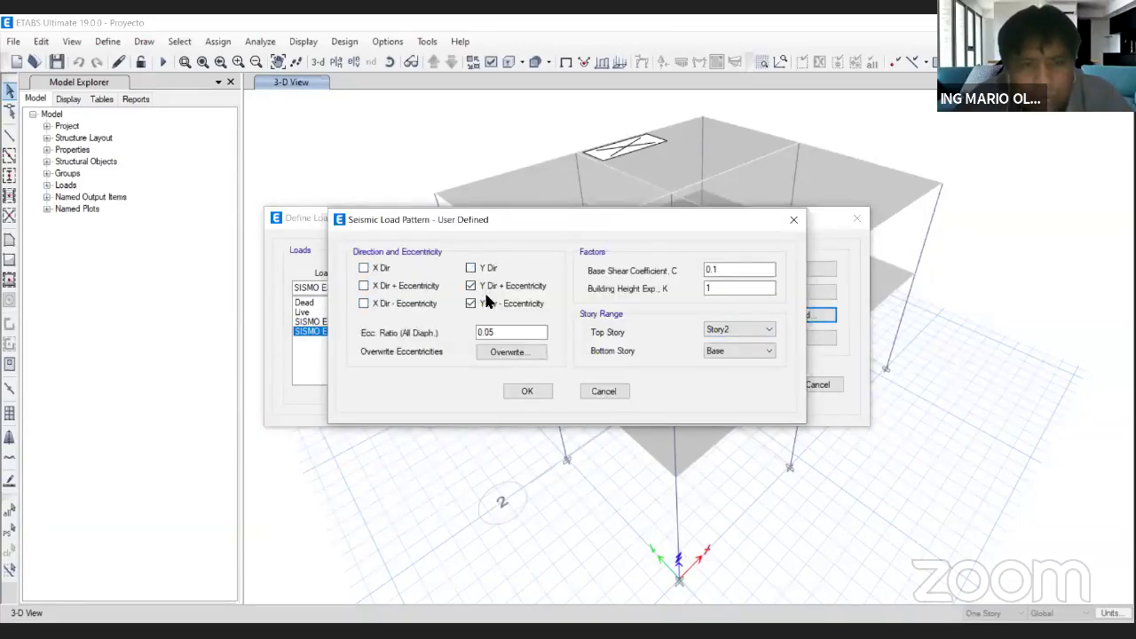
click(486, 302)
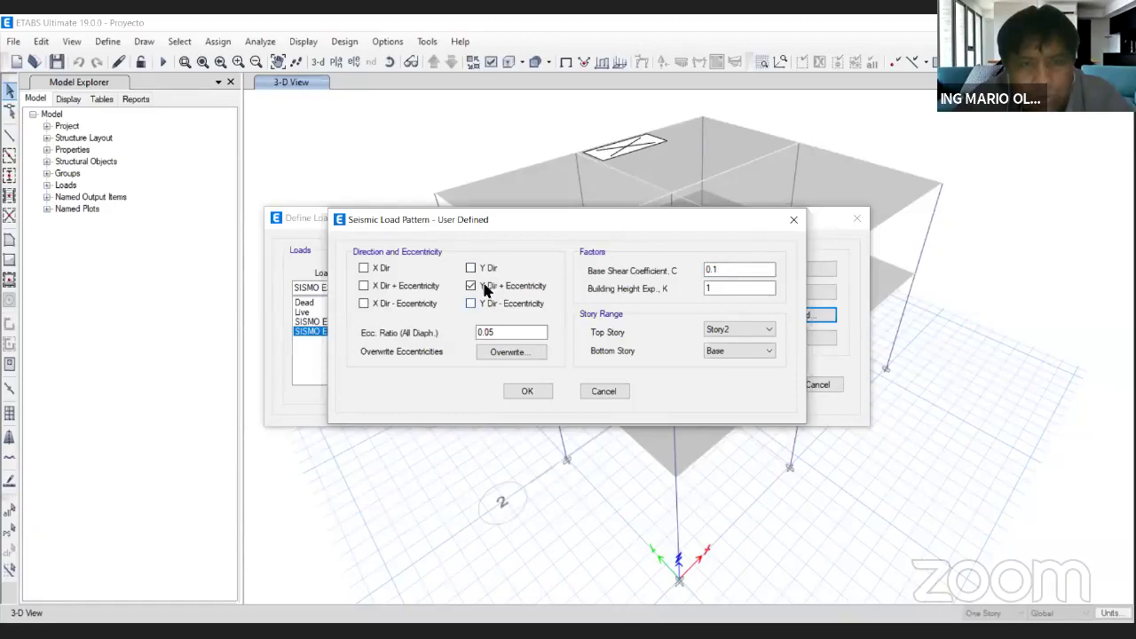
click(603, 120)
mouse_move(457, 278)
mouse_down()
mouse_move(461, 301)
mouse_move(563, 281)
mouse_move(446, 274)
mouse_up()
mouse_move(710, 269)
mouse_down()
mouse_move(698, 286)
mouse_move(790, 286)
mouse_move(679, 249)
mouse_up()
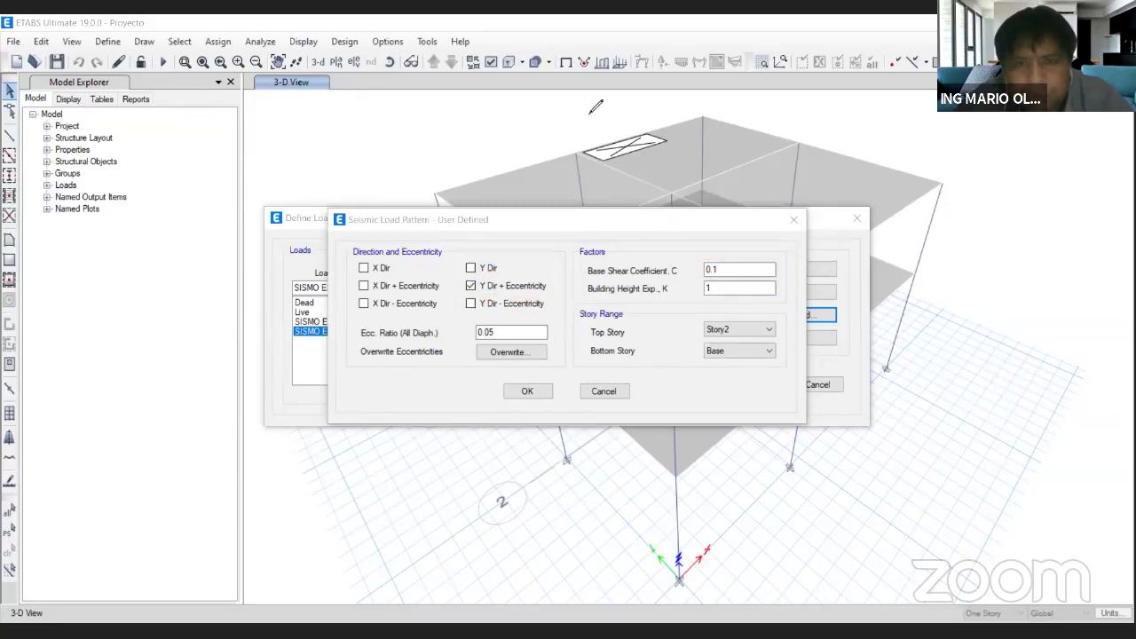
Change the base shear coefficient of SISMO EST YY and accept the load pattern definitions.
double_click(725, 269)
text(0.)
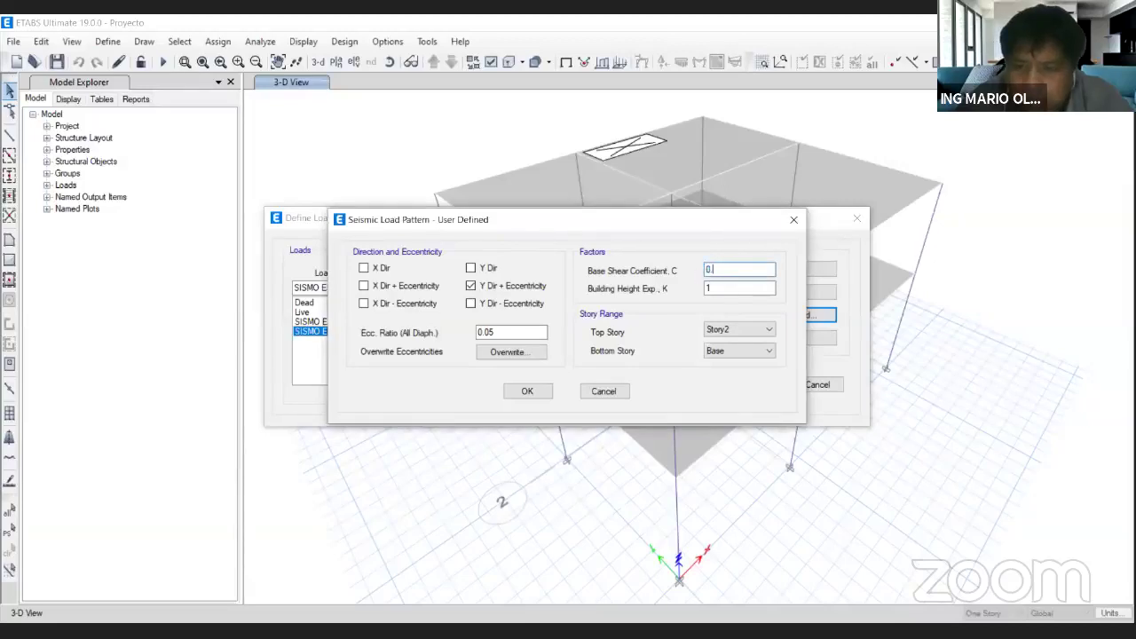
click(538, 391)
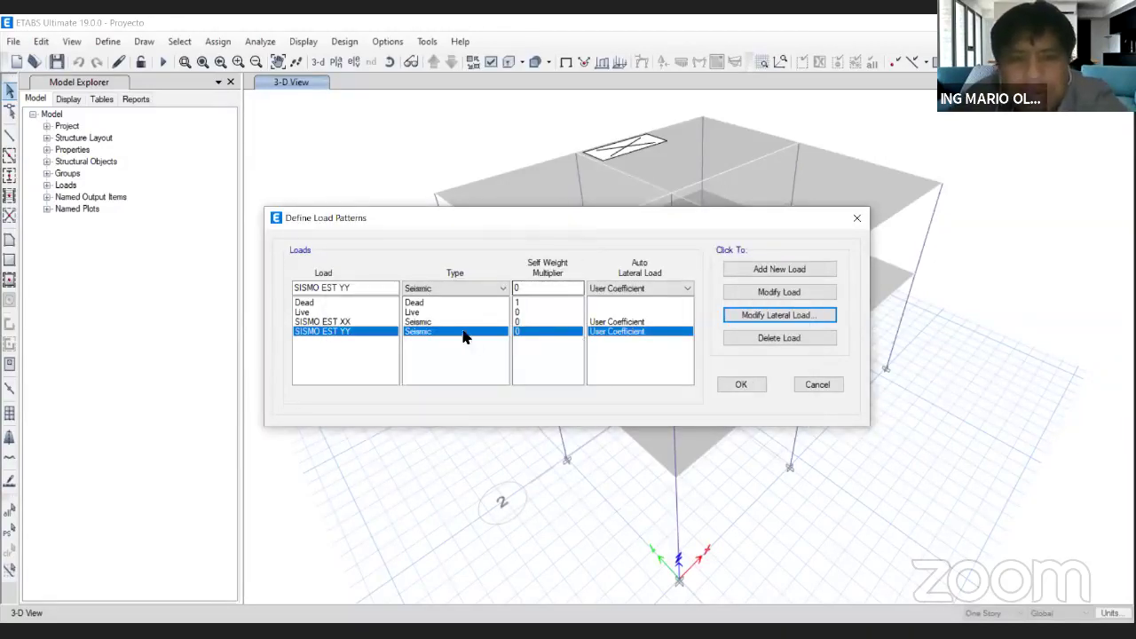
click(732, 386)
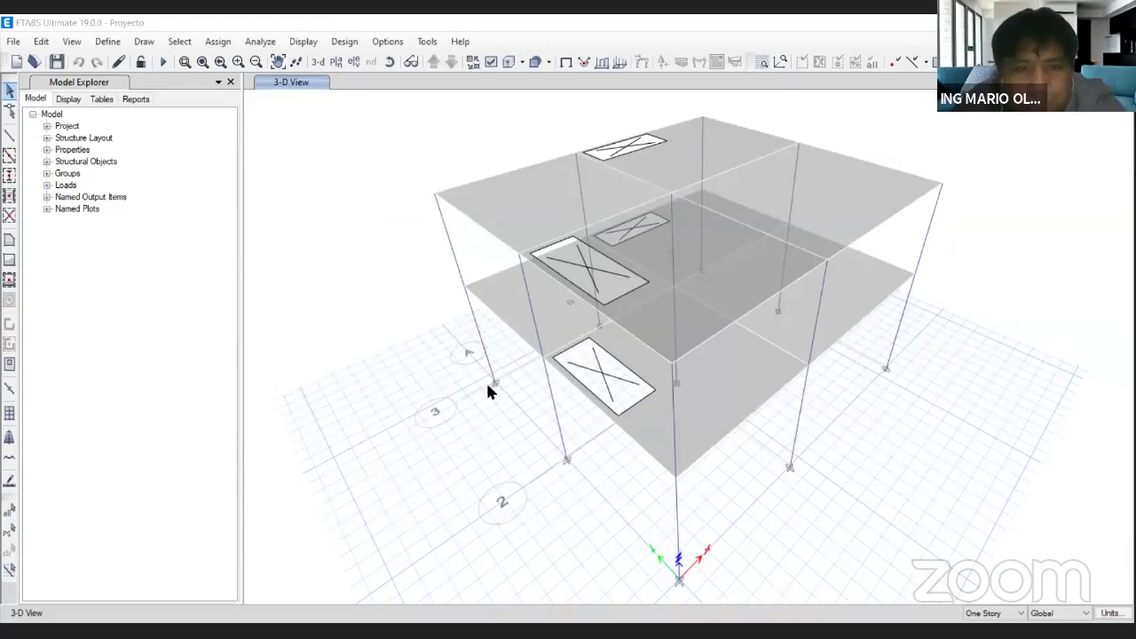
Switch to the NORMA E.030 PDF in Adobe Reader and read Artículo 26 on estimating the seismic weight.
key(alt+Tab)
scroll(524, 314, up, 10)
scroll(524, 314, down, 15)
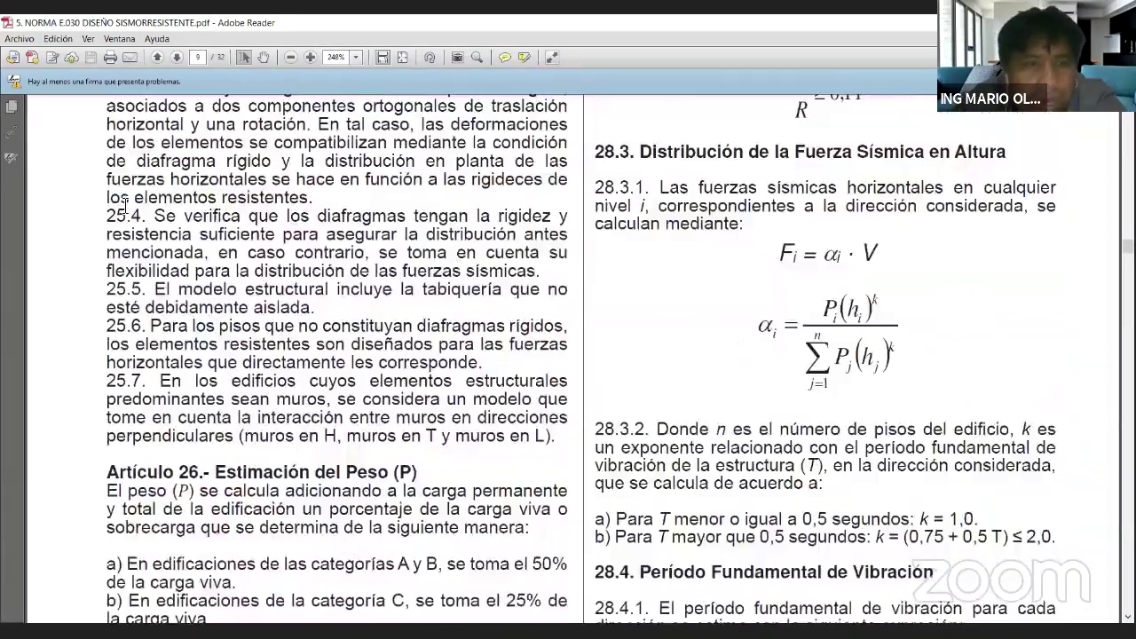
scroll(585, 105, down, 3)
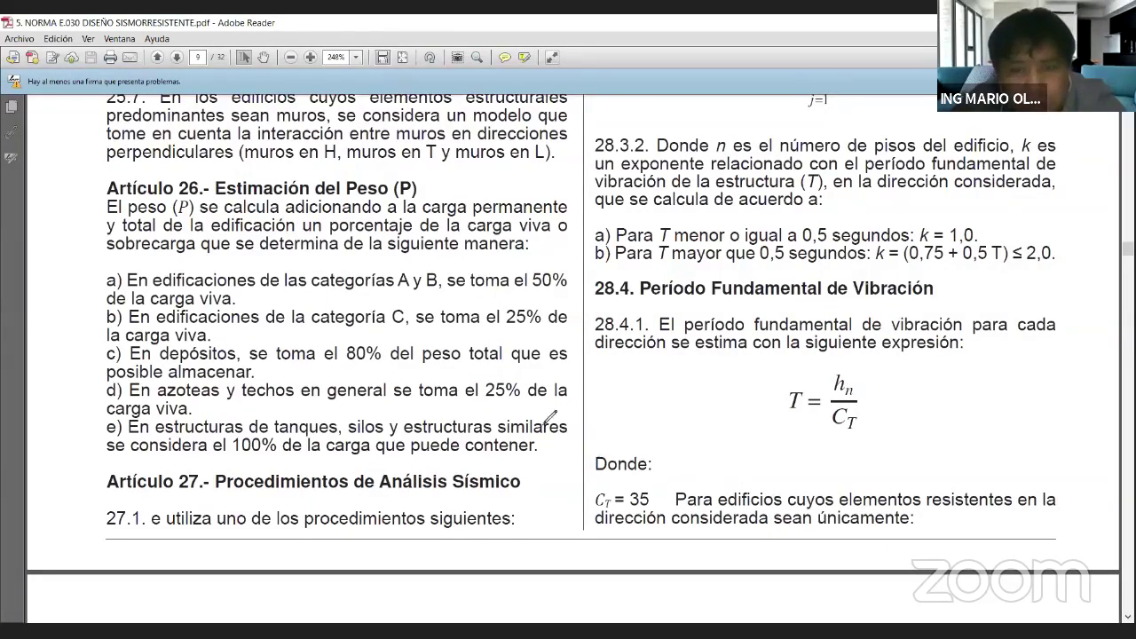
mouse_move(646, 404)
mouse_down()
mouse_move(620, 417)
mouse_move(635, 429)
mouse_move(675, 388)
mouse_move(685, 427)
mouse_move(722, 445)
mouse_up()
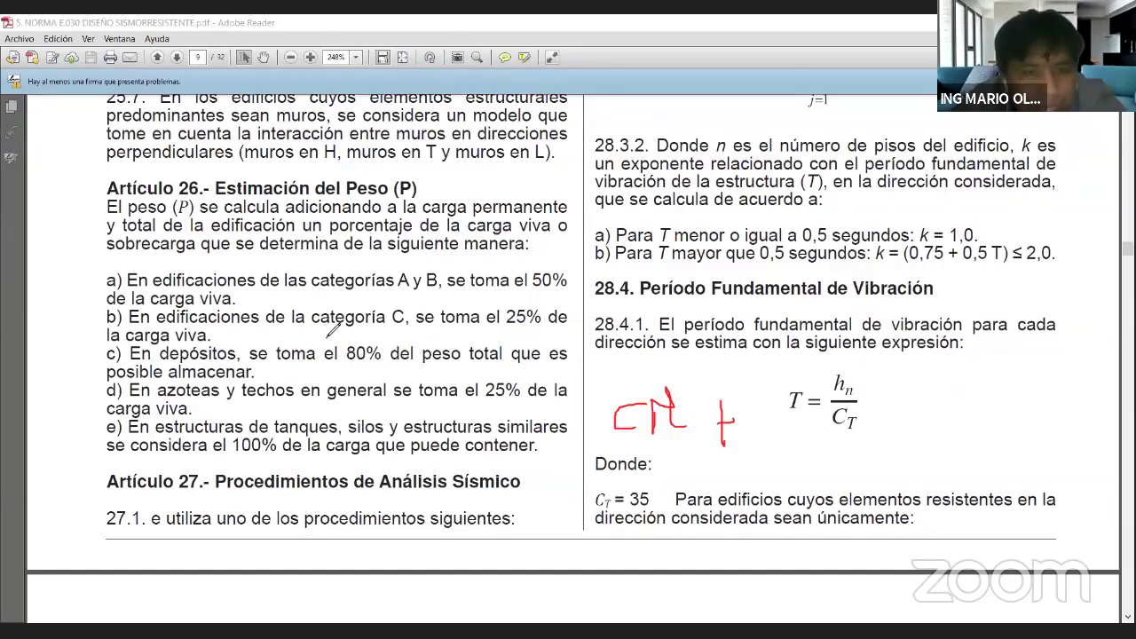
mouse_move(327, 332)
mouse_down()
mouse_move(406, 328)
mouse_move(406, 307)
mouse_move(313, 305)
mouse_move(311, 330)
mouse_up()
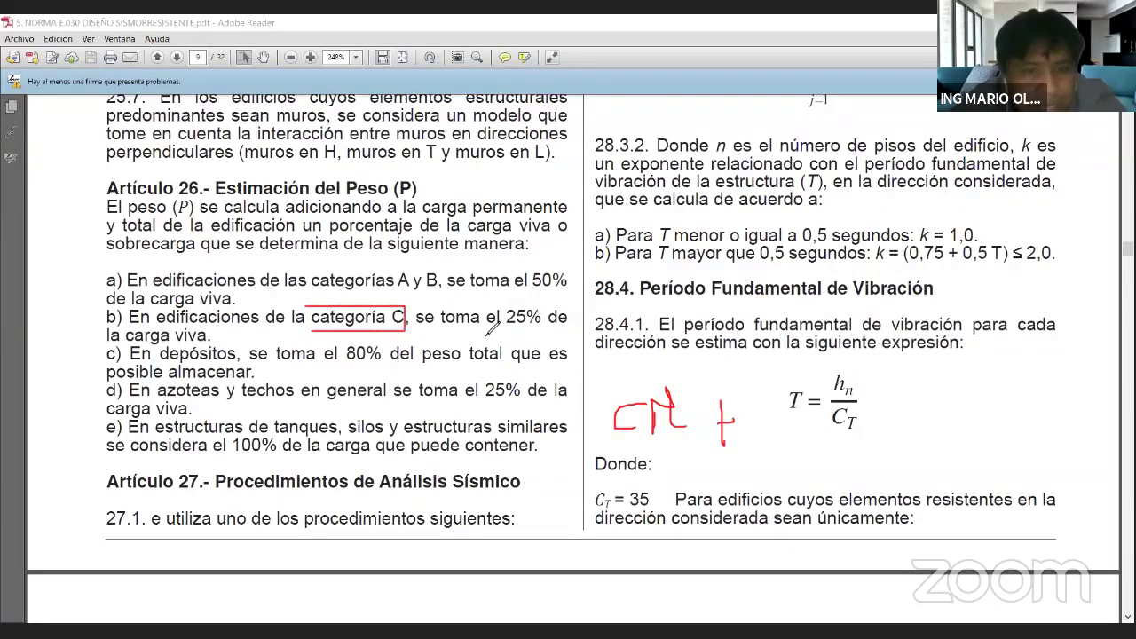
mouse_move(542, 299)
mouse_down()
mouse_move(489, 322)
mouse_move(578, 313)
mouse_move(526, 295)
mouse_up()
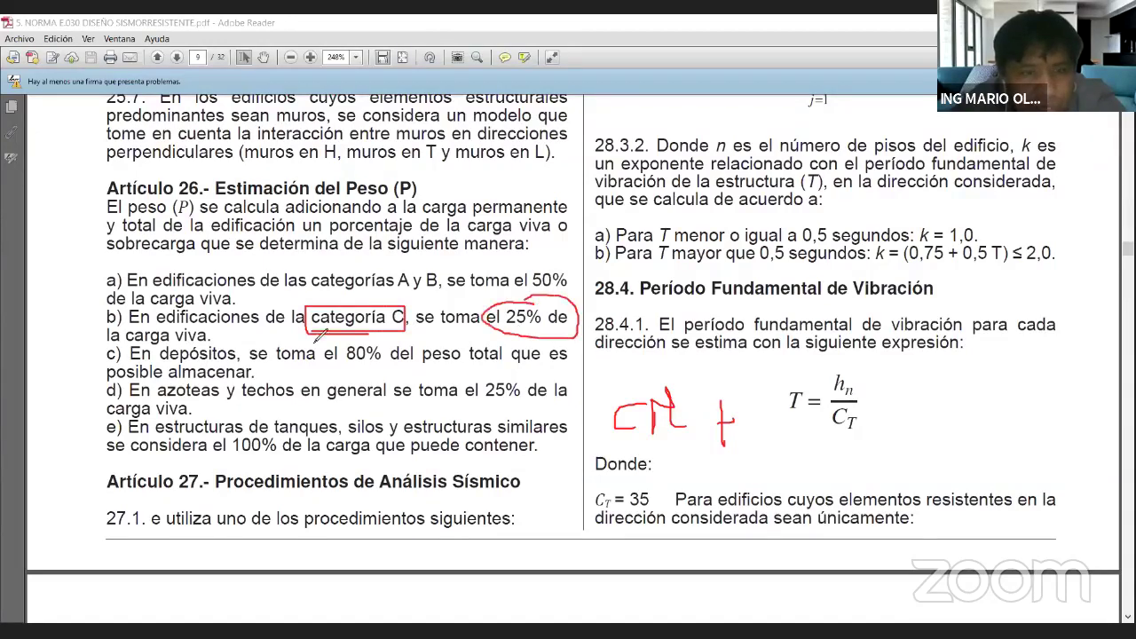
mouse_move(217, 325)
mouse_down()
mouse_move(169, 320)
mouse_move(111, 344)
mouse_move(218, 333)
mouse_up()
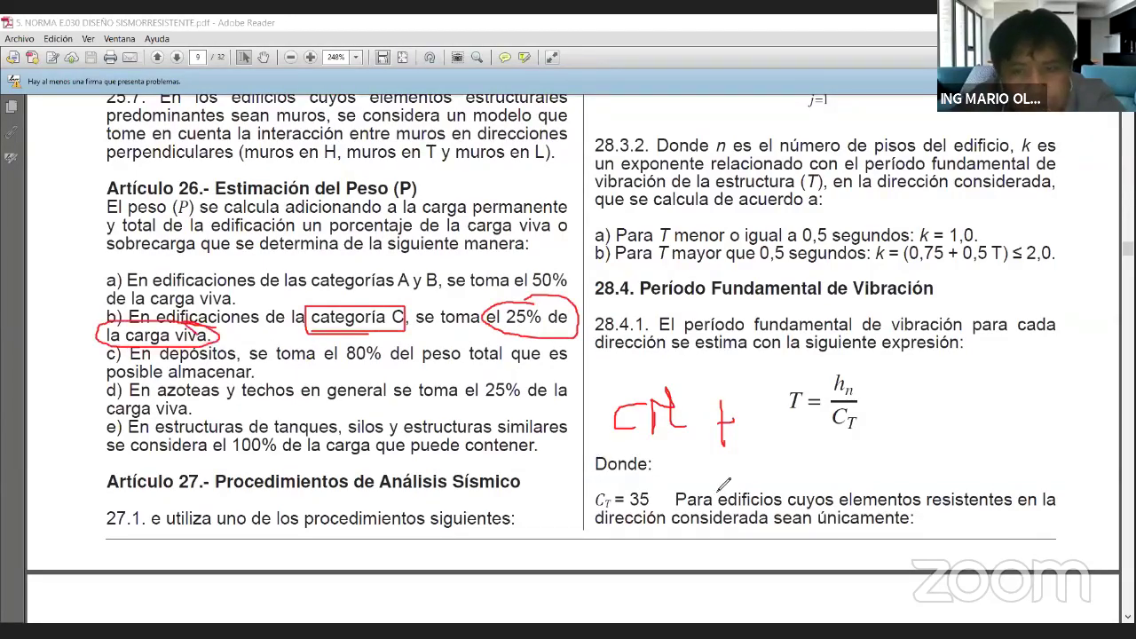
mouse_move(769, 454)
mouse_down()
mouse_move(774, 499)
mouse_move(774, 476)
mouse_up()
mouse_move(810, 462)
mouse_down()
mouse_move(842, 461)
mouse_move(866, 481)
mouse_move(916, 445)
mouse_move(955, 475)
mouse_move(997, 476)
mouse_move(1003, 463)
mouse_move(1092, 449)
mouse_move(1104, 410)
mouse_up()
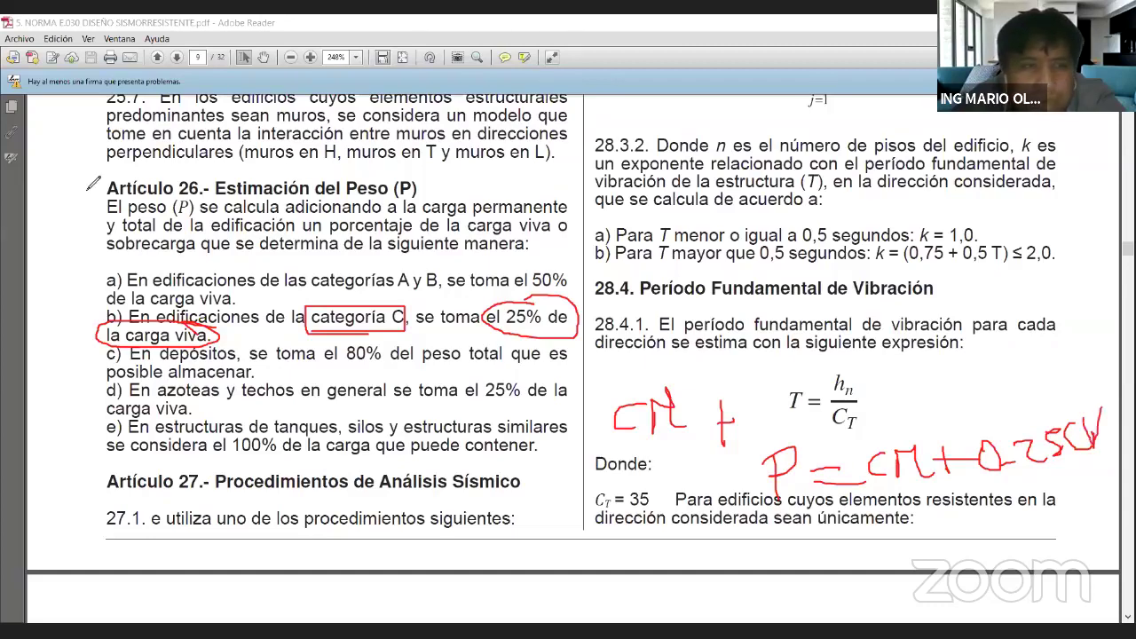
drag(94, 169, 90, 212)
mouse_move(89, 344)
mouse_down()
mouse_move(239, 459)
mouse_move(581, 409)
mouse_move(463, 169)
mouse_move(26, 162)
mouse_up()
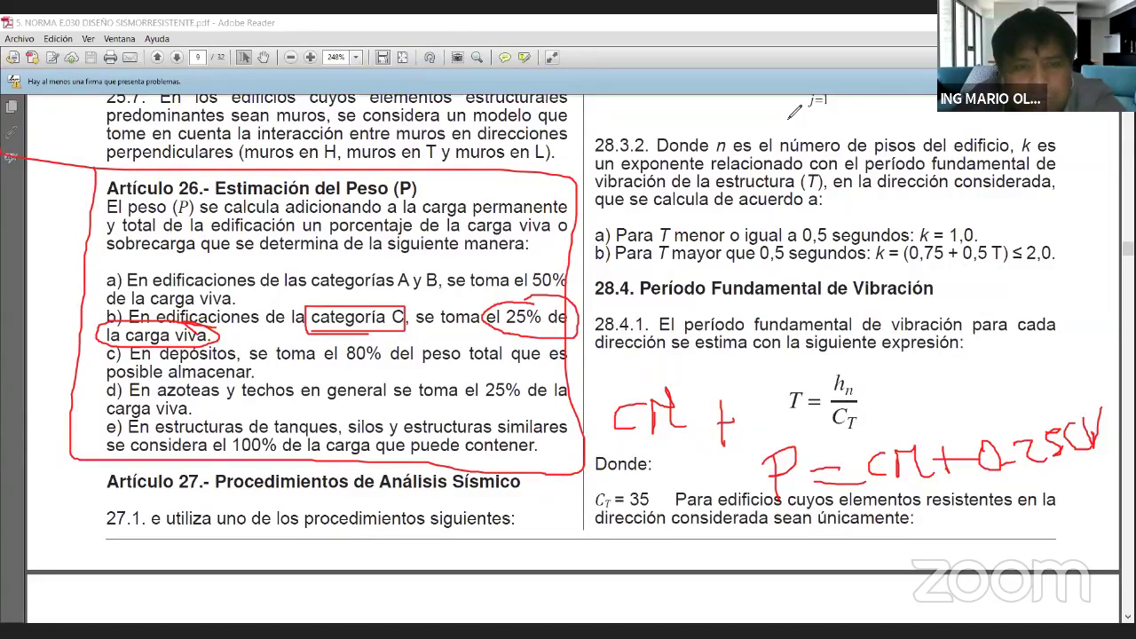
Switch to ETABS and make mass source MsSrc1 use only specified load patterns, excluding element self mass and additional mass.
key(alt+Tab)
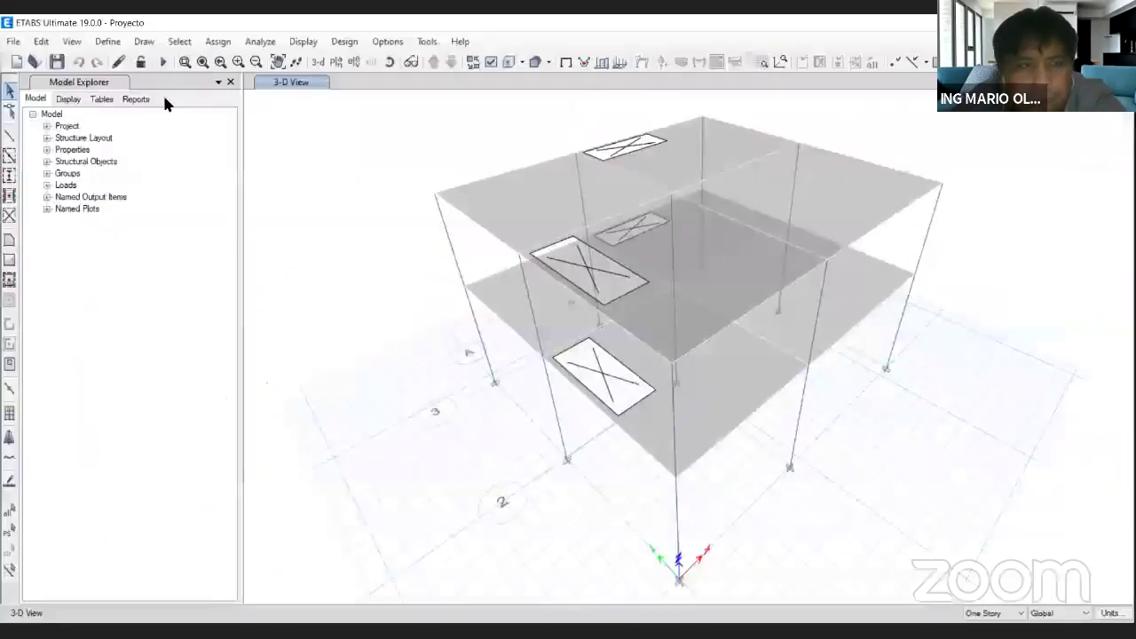
click(107, 41)
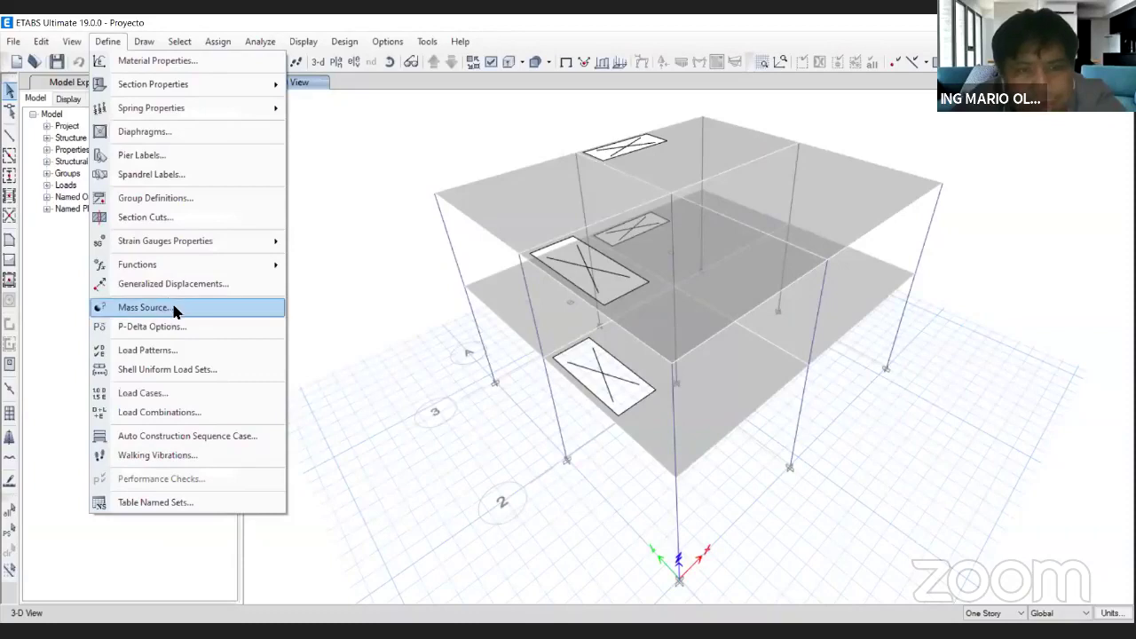
key(Return)
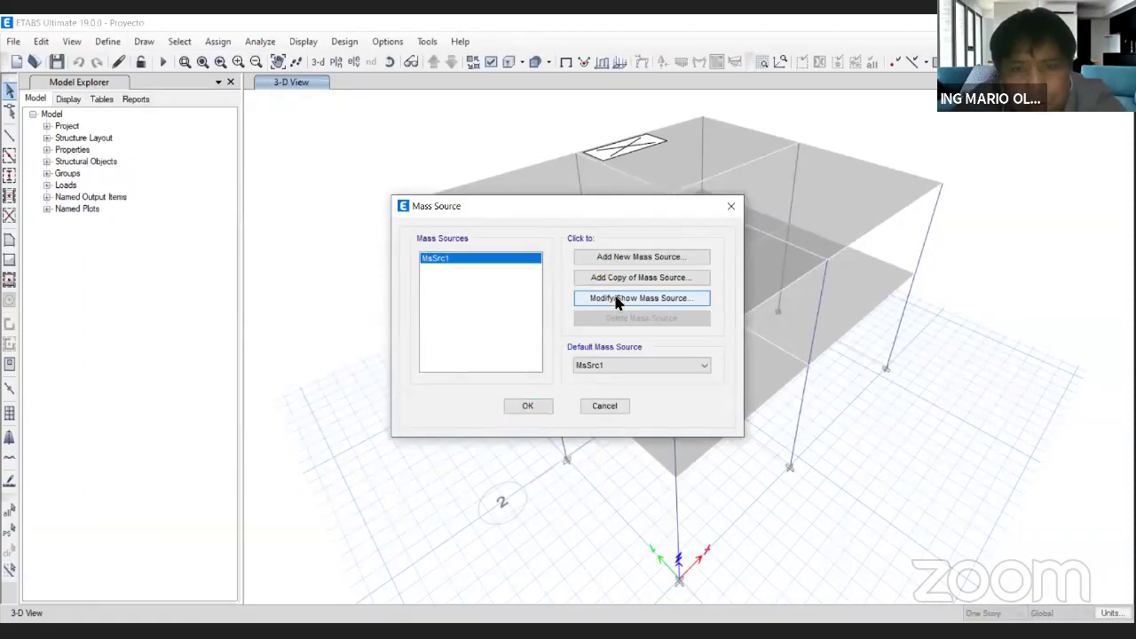
click(618, 300)
click(304, 279)
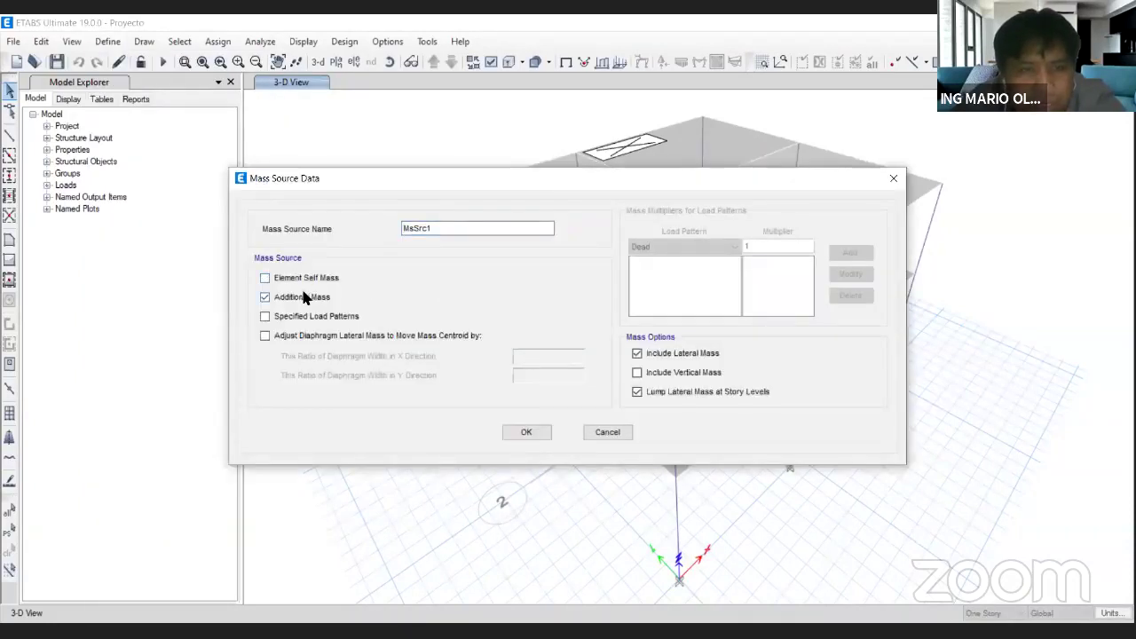
click(304, 297)
click(298, 316)
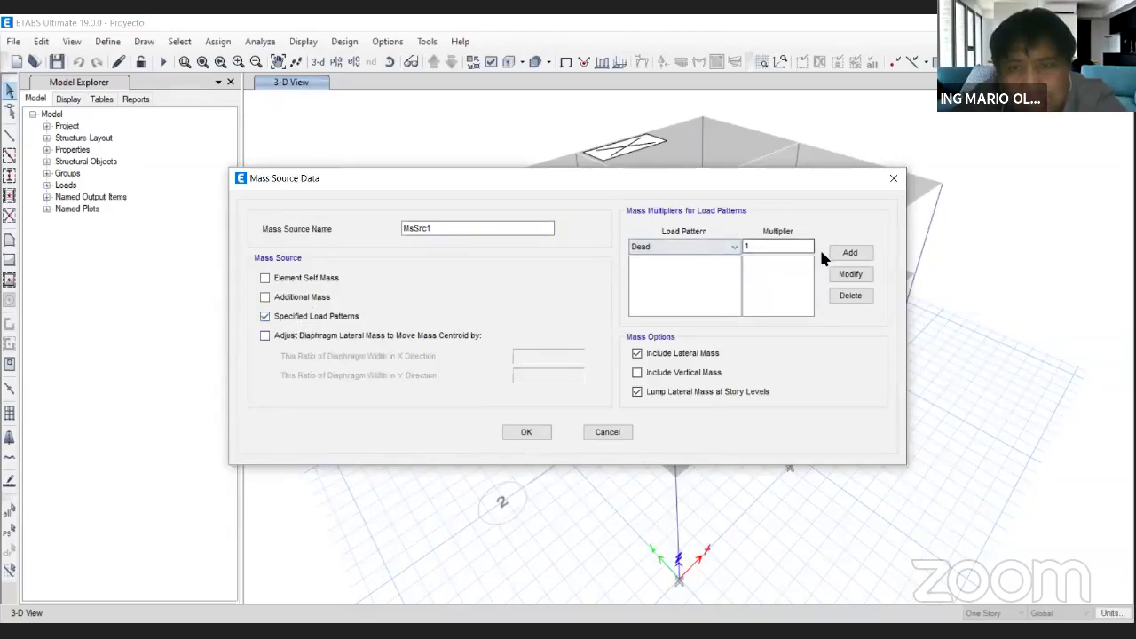
Add mass multipliers of 1 for the Dead load pattern and 0.25 for the Live load pattern.
click(850, 253)
click(733, 247)
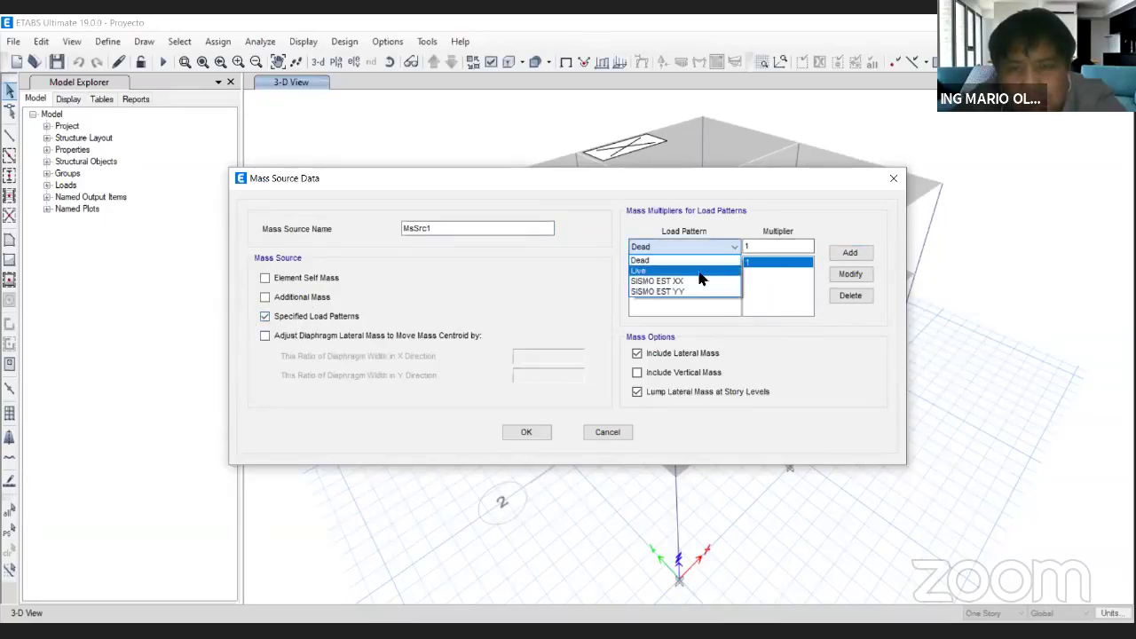
click(700, 279)
double_click(766, 246)
text(0.25)
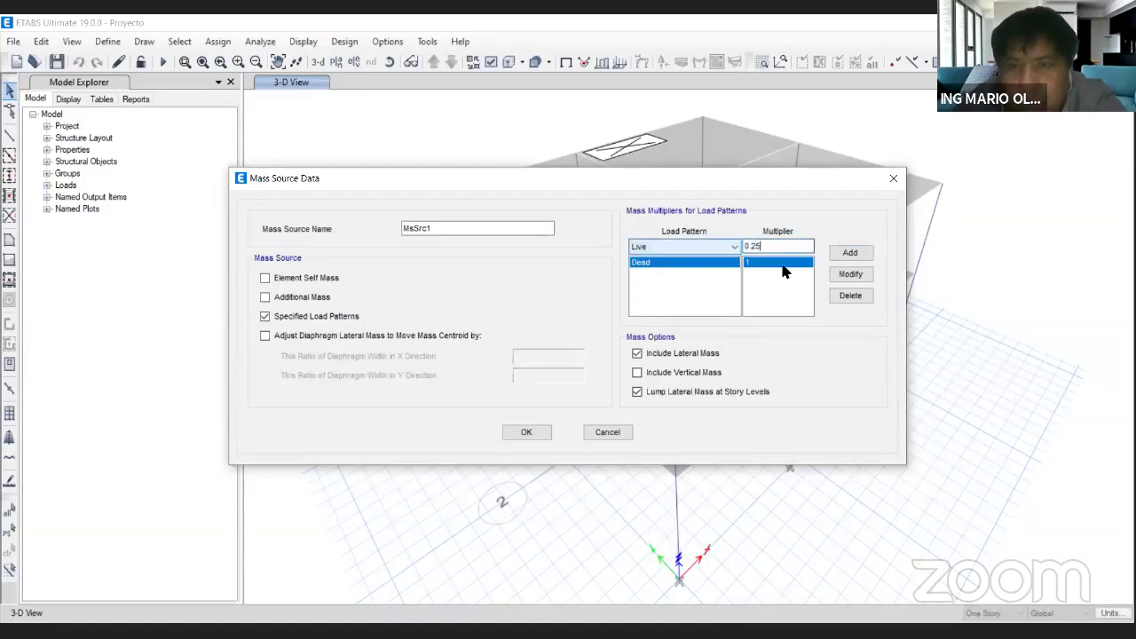
click(850, 253)
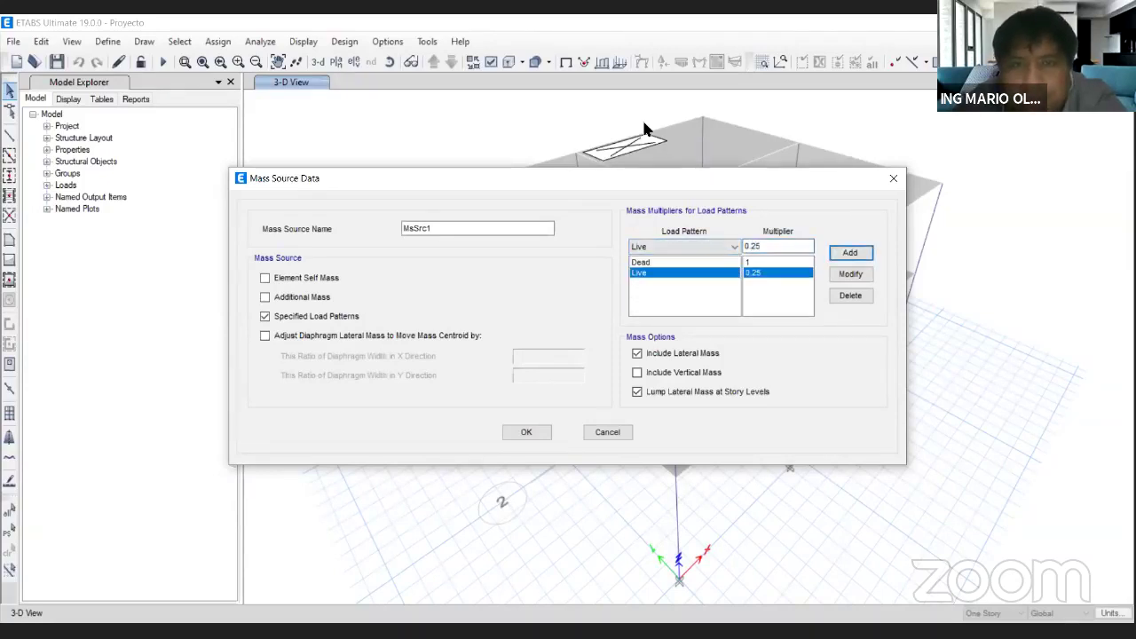
mouse_move(632, 233)
mouse_down()
mouse_move(808, 300)
mouse_move(855, 223)
mouse_move(639, 217)
mouse_up()
mouse_move(259, 302)
mouse_down()
mouse_move(253, 332)
mouse_move(398, 306)
mouse_move(259, 328)
mouse_up()
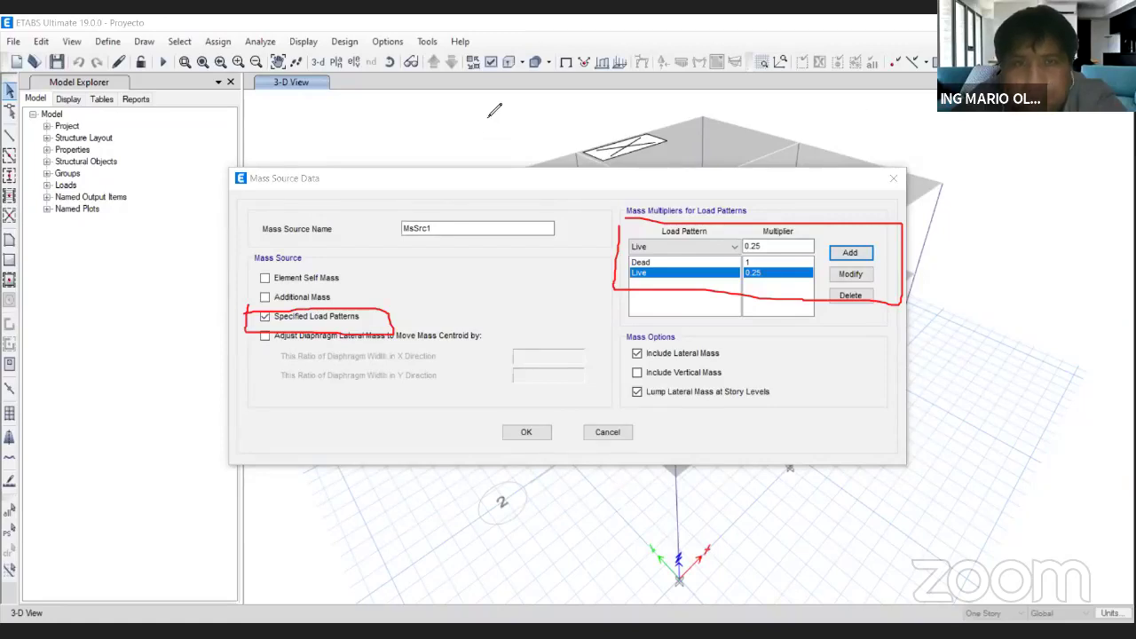
key(Escape)
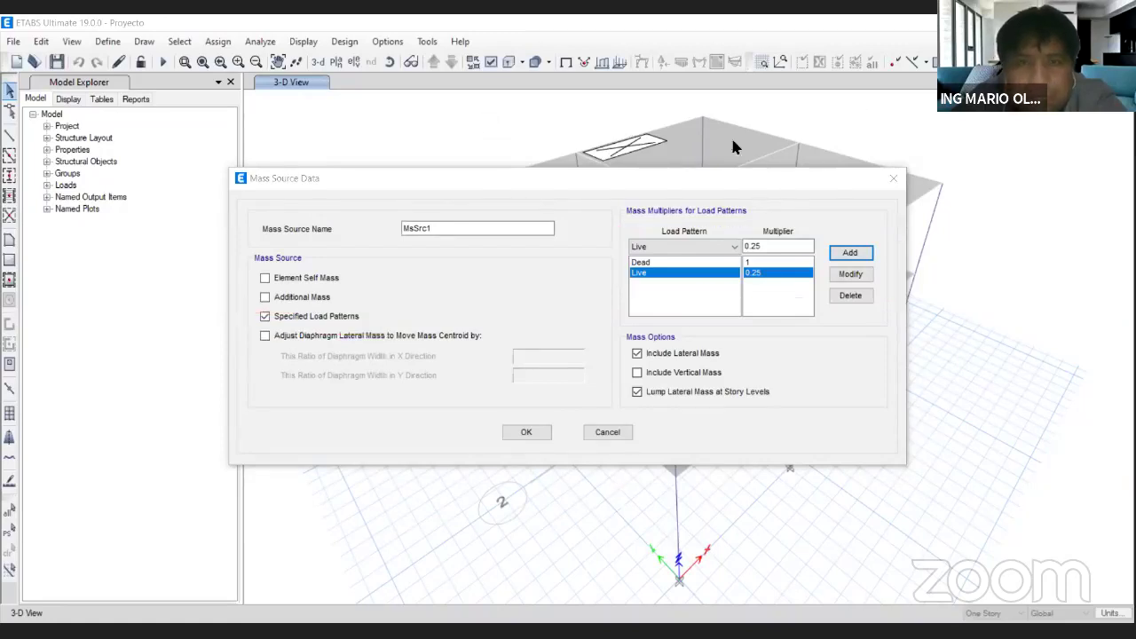
Accept the MsSrc1 data and close the mass source definitions.
click(539, 433)
click(535, 403)
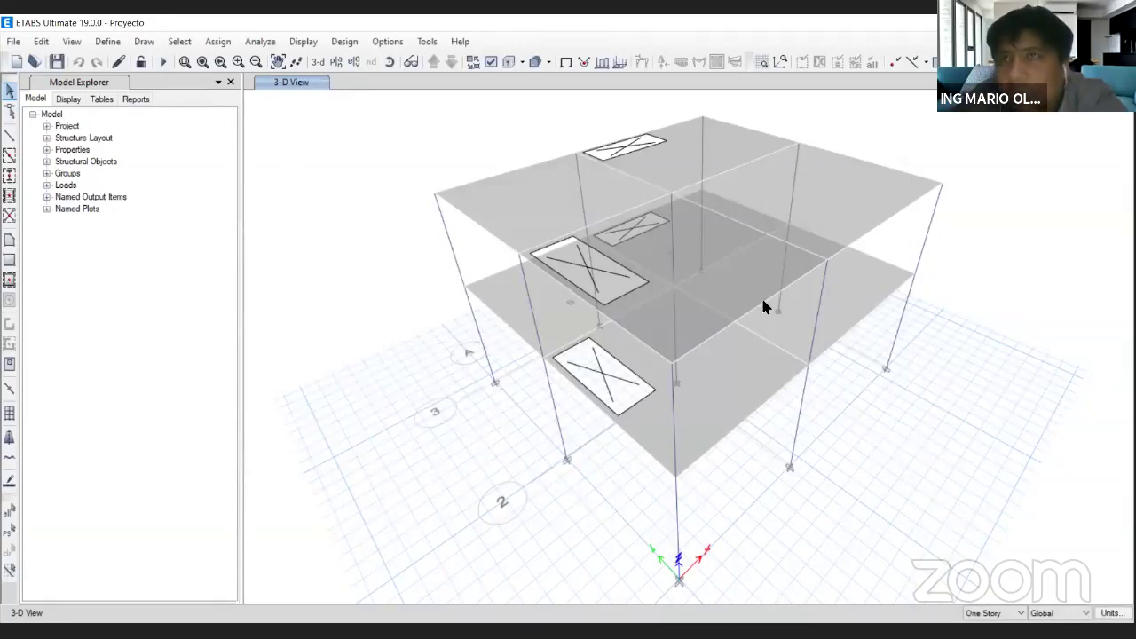
Run a model check with all joint, frame, shell and other checks plus the trim/extend fix enabled, and close the report.
click(259, 45)
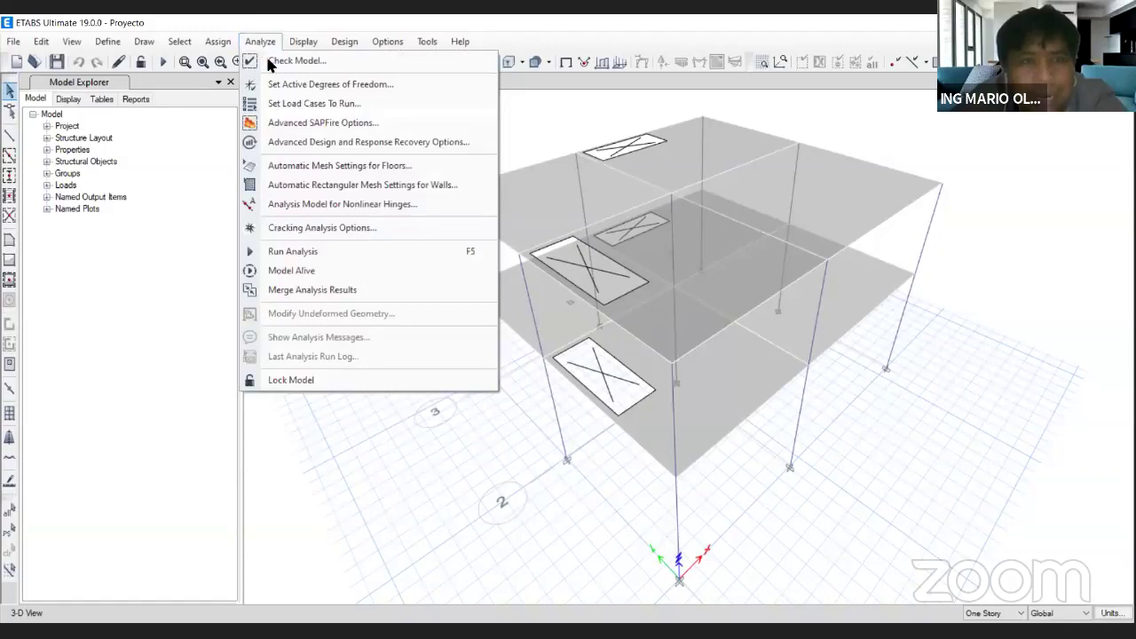
click(330, 60)
click(604, 517)
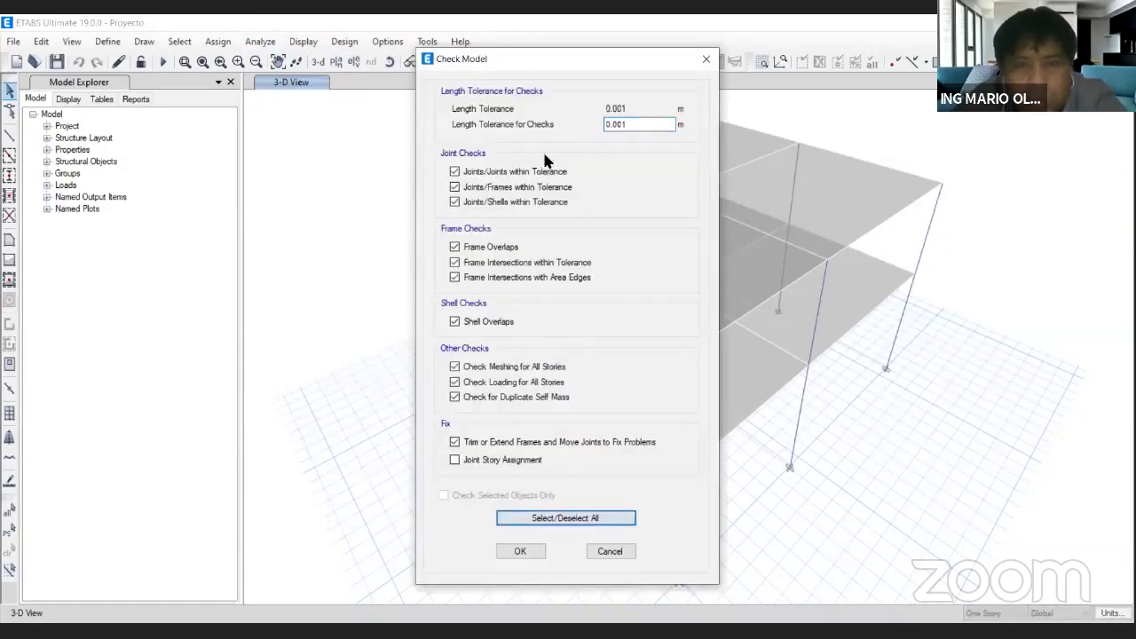
click(520, 551)
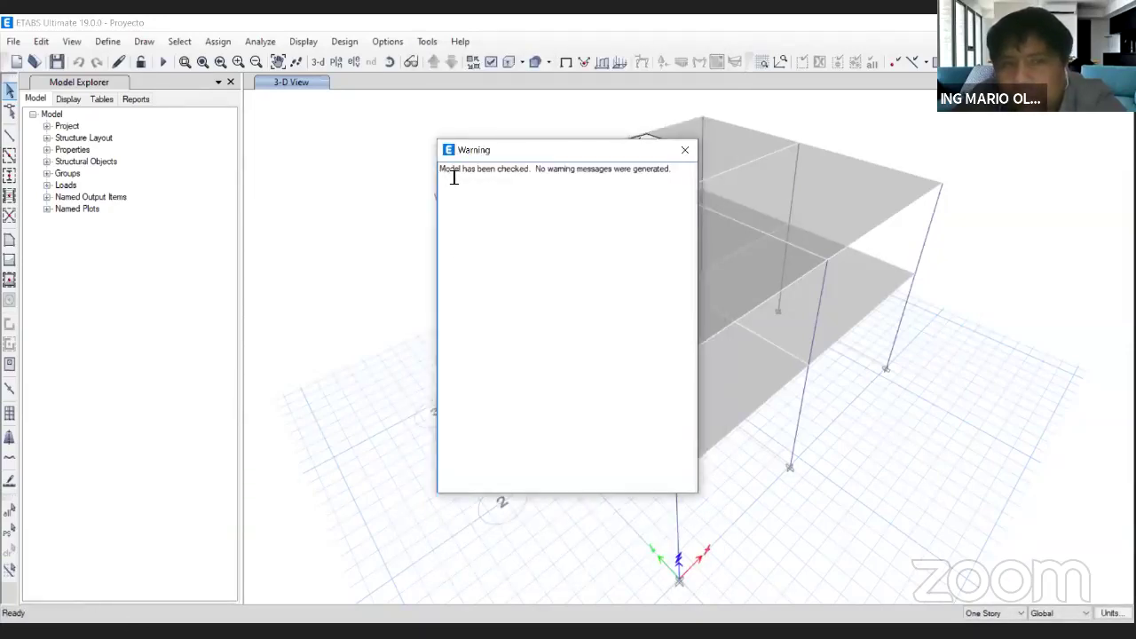
click(685, 151)
Set the Modal load case to Do Not Run and run the analysis with the Dead, Live, SISMO EST XX and SISMO EST YY cases.
click(258, 44)
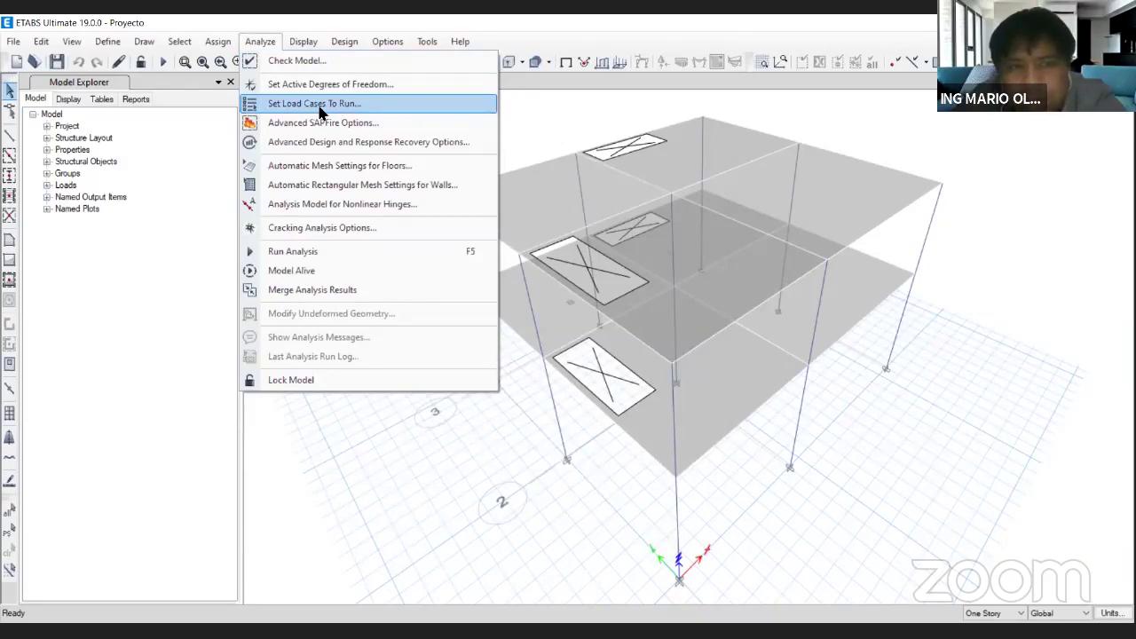
click(319, 109)
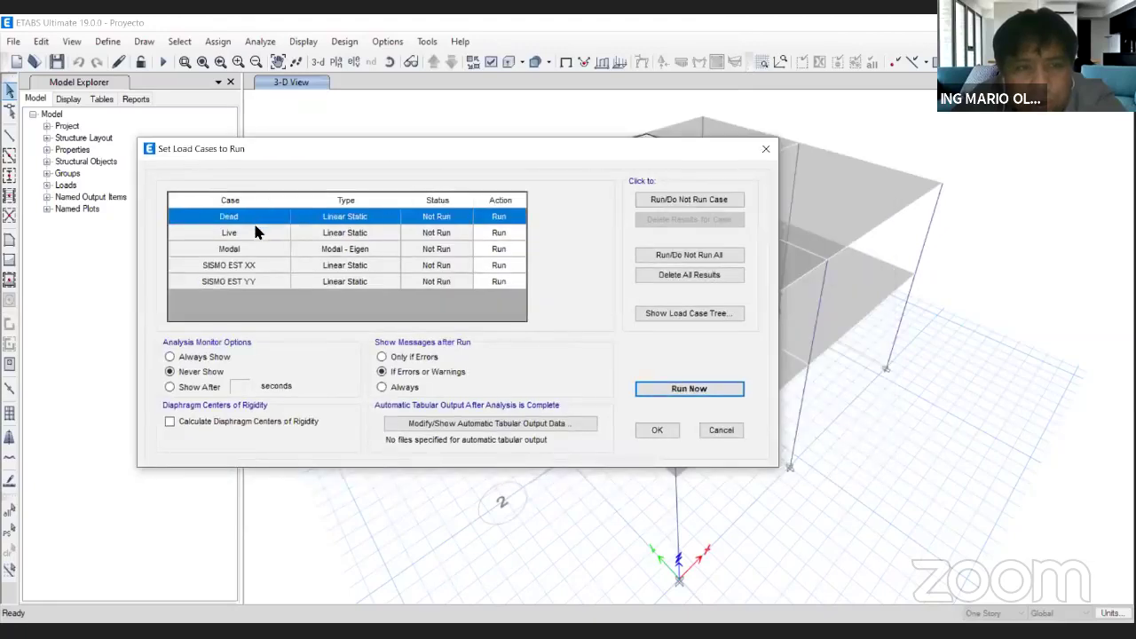
click(257, 234)
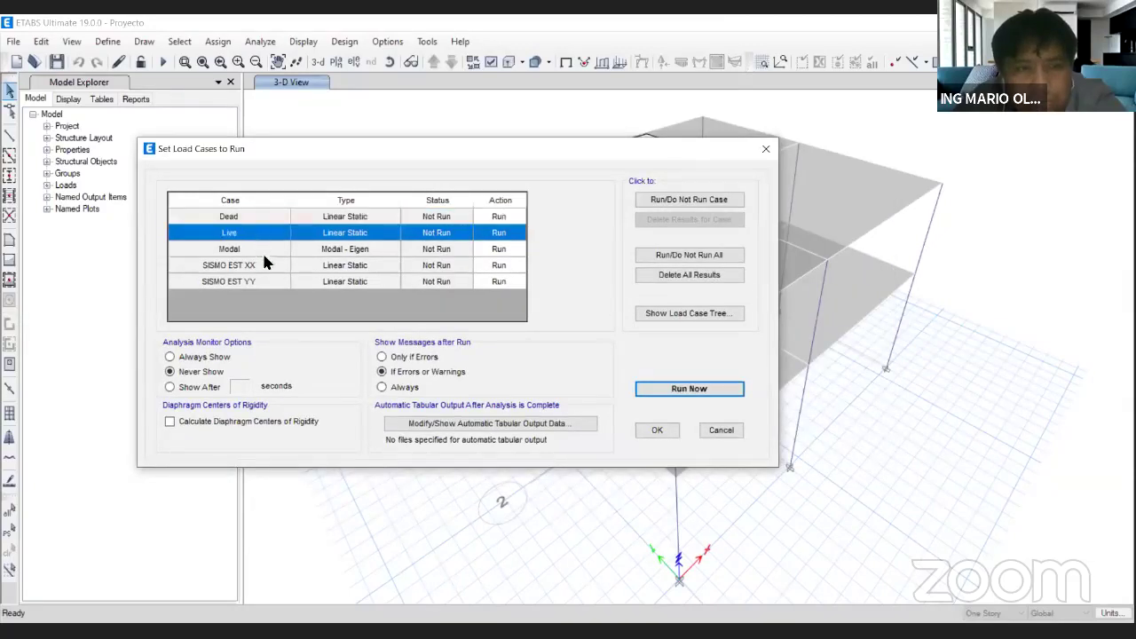
click(268, 269)
click(270, 284)
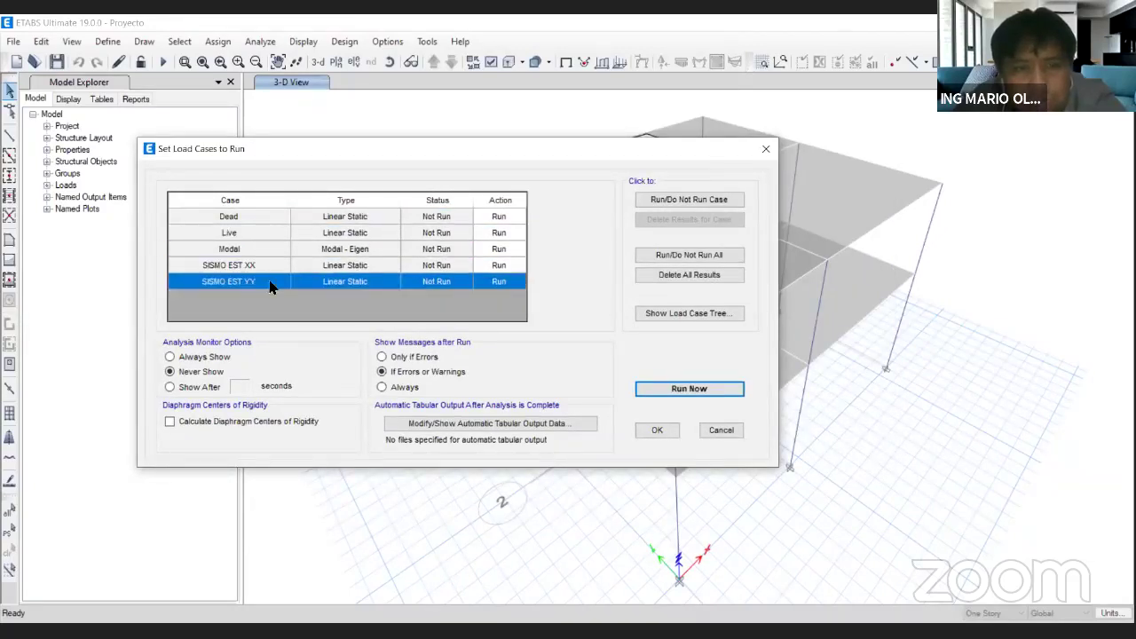
click(242, 250)
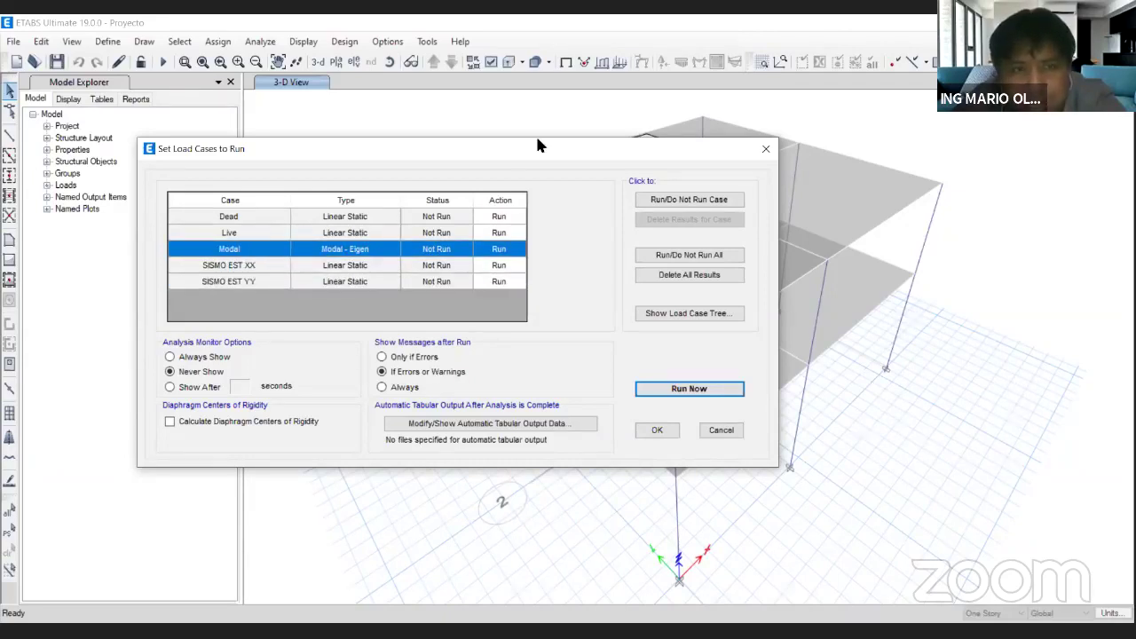
mouse_move(202, 234)
mouse_down()
mouse_move(203, 265)
mouse_move(524, 264)
mouse_move(554, 241)
mouse_up()
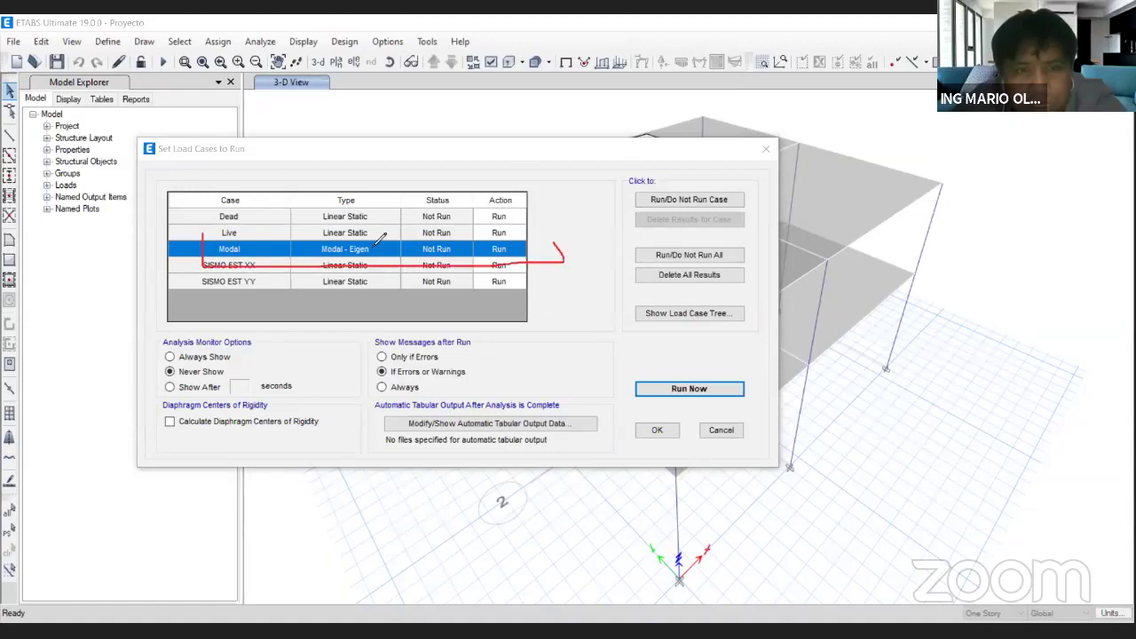
drag(379, 240, 276, 248)
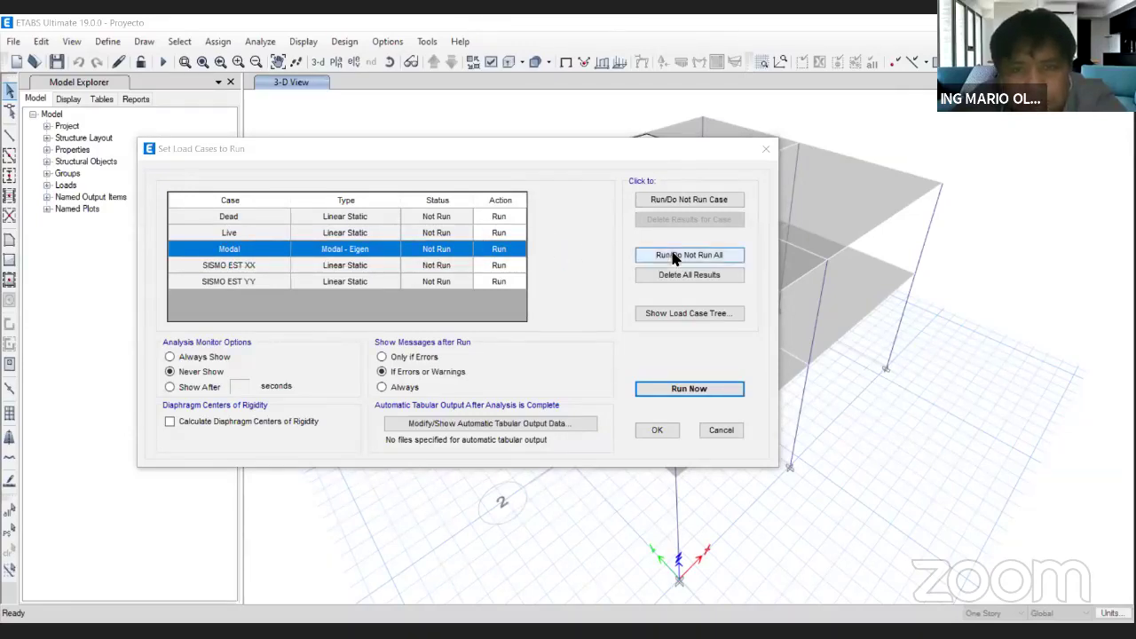
click(688, 203)
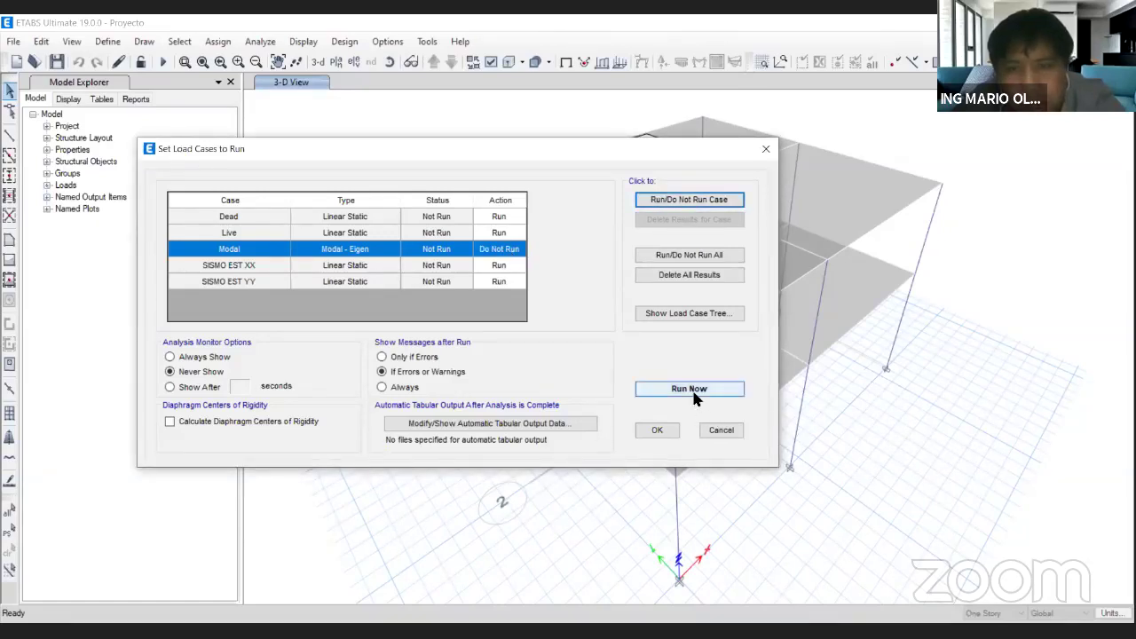
mouse_move(626, 362)
mouse_down()
mouse_move(627, 411)
mouse_move(772, 390)
mouse_move(639, 360)
mouse_up()
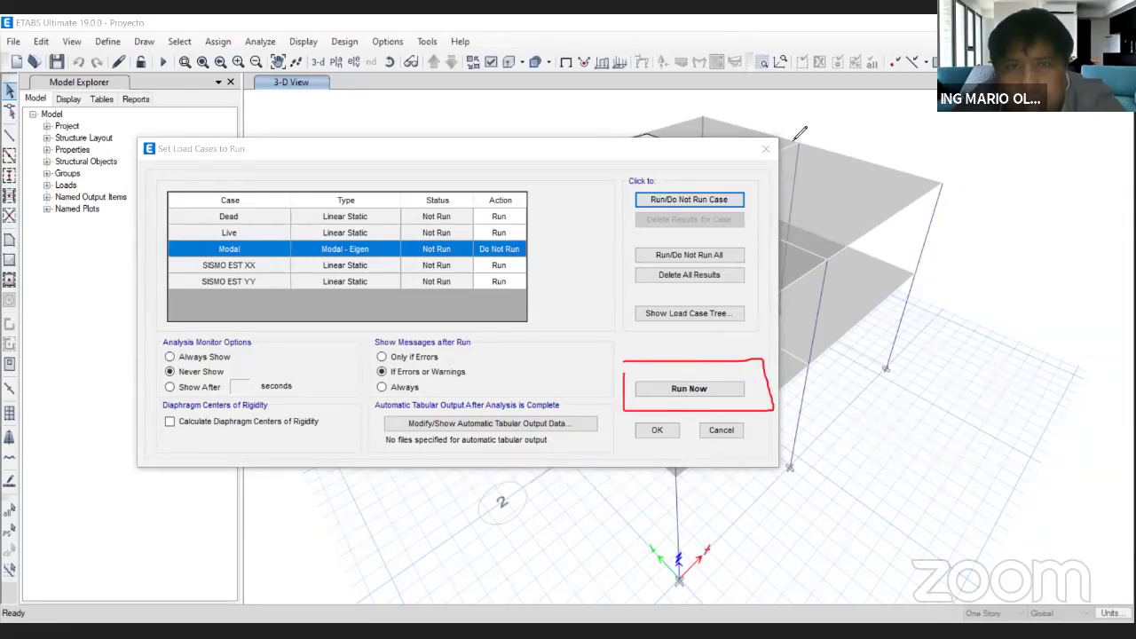
key(Escape)
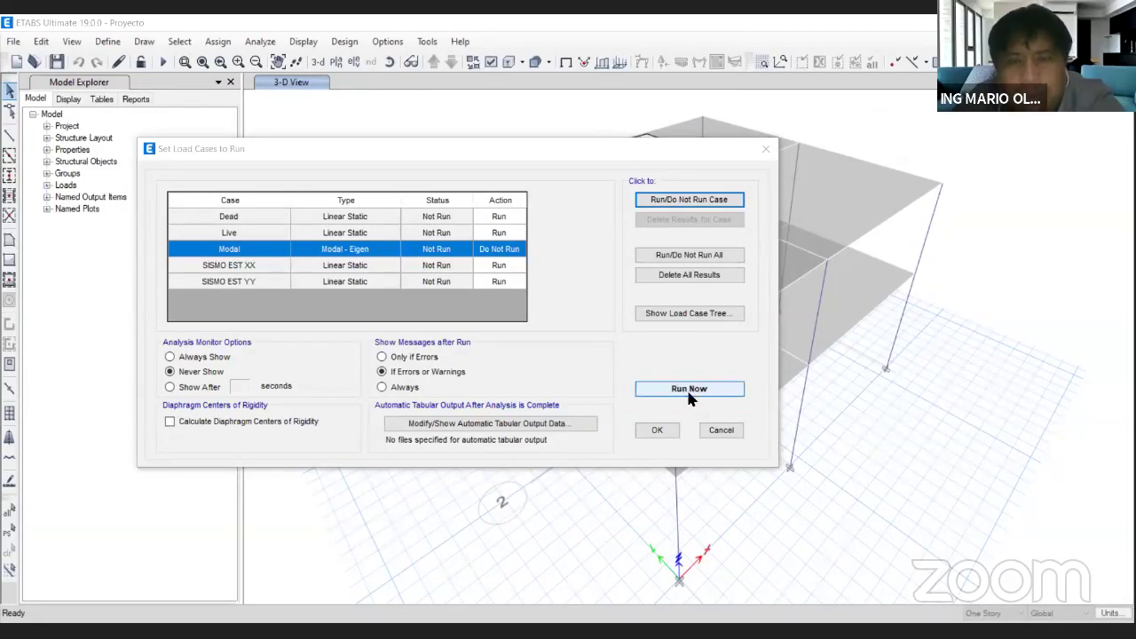
click(691, 396)
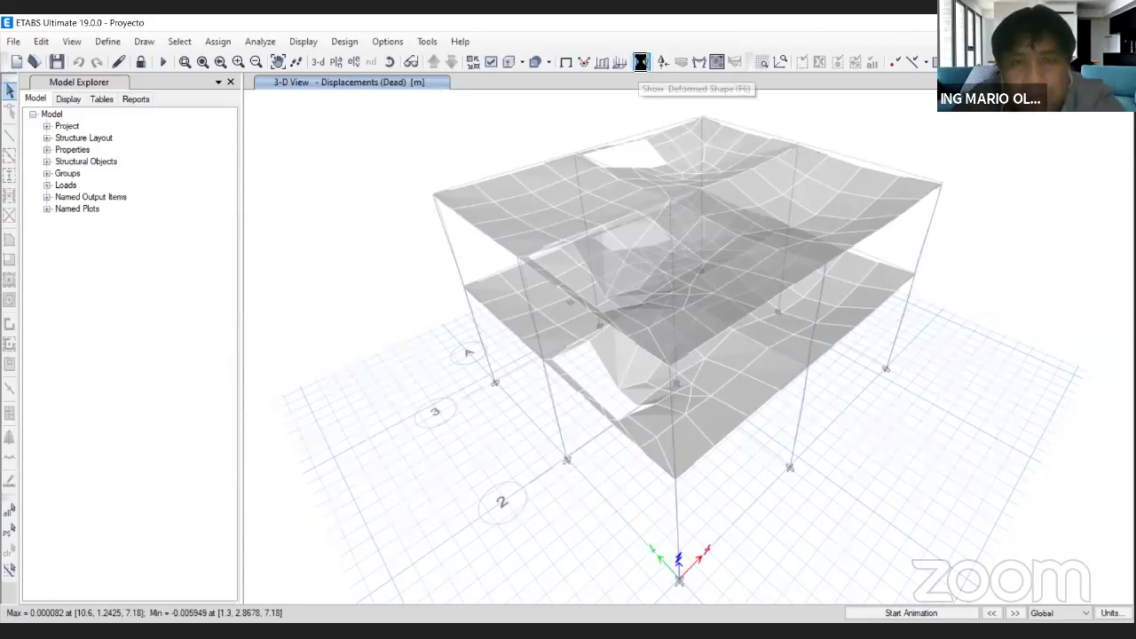
Return the model to its undeformed shape and display the elevation view at grid line A.
click(642, 61)
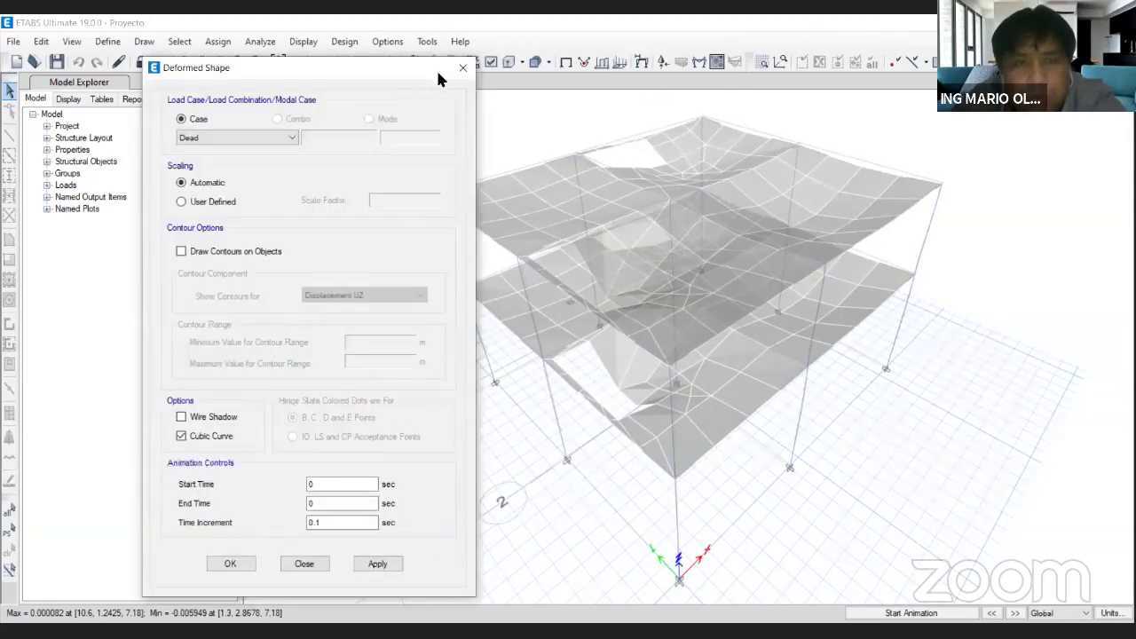
click(461, 69)
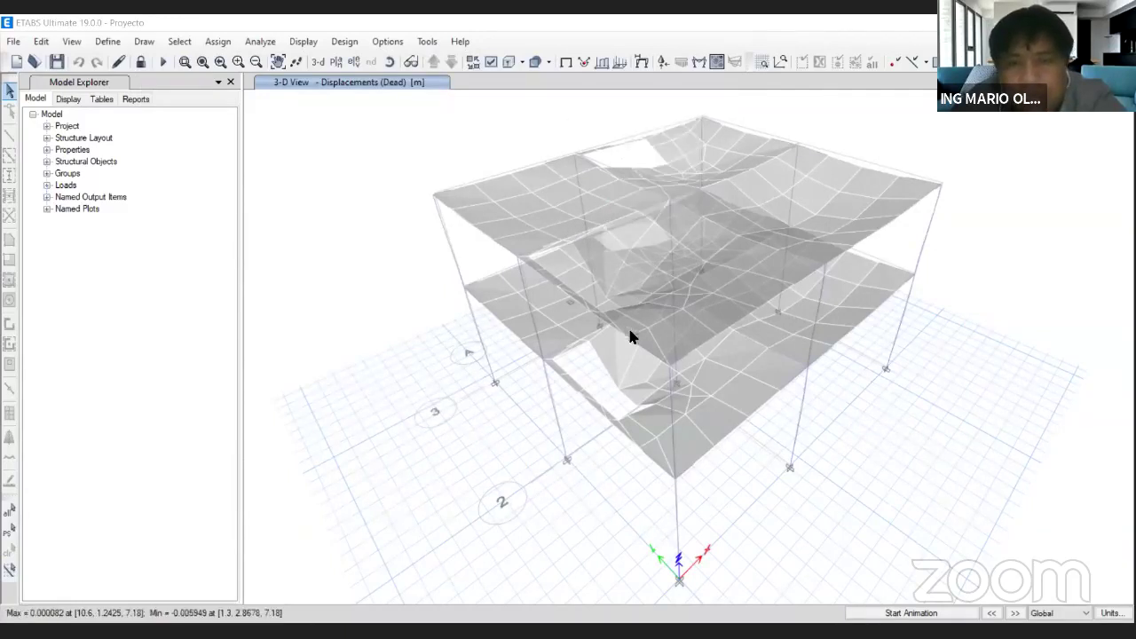
click(565, 63)
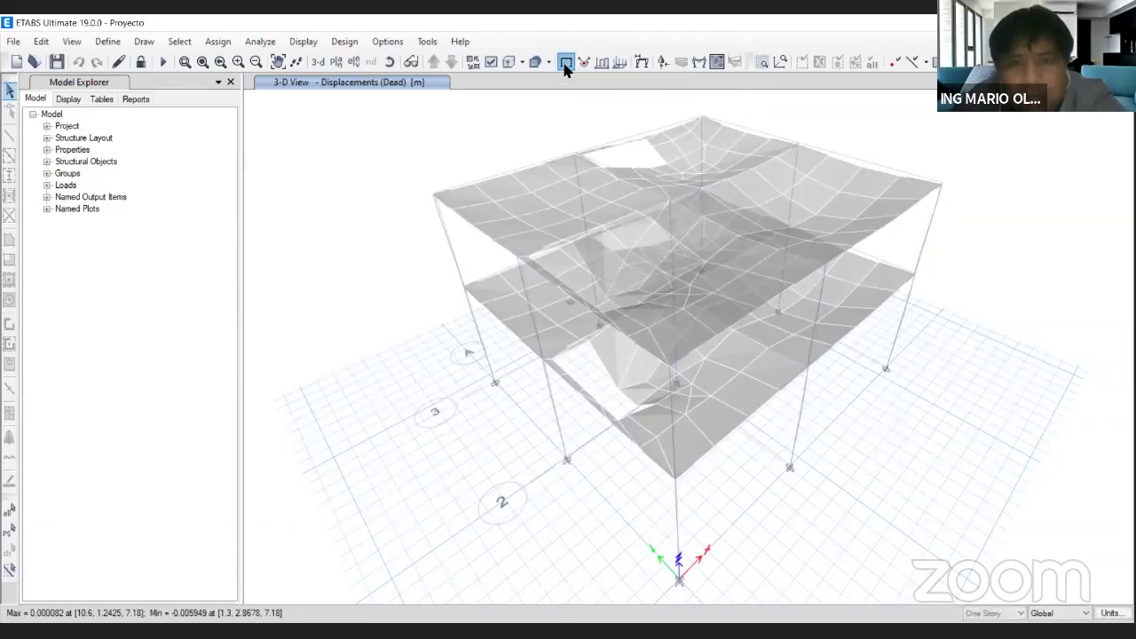
click(352, 63)
click(504, 507)
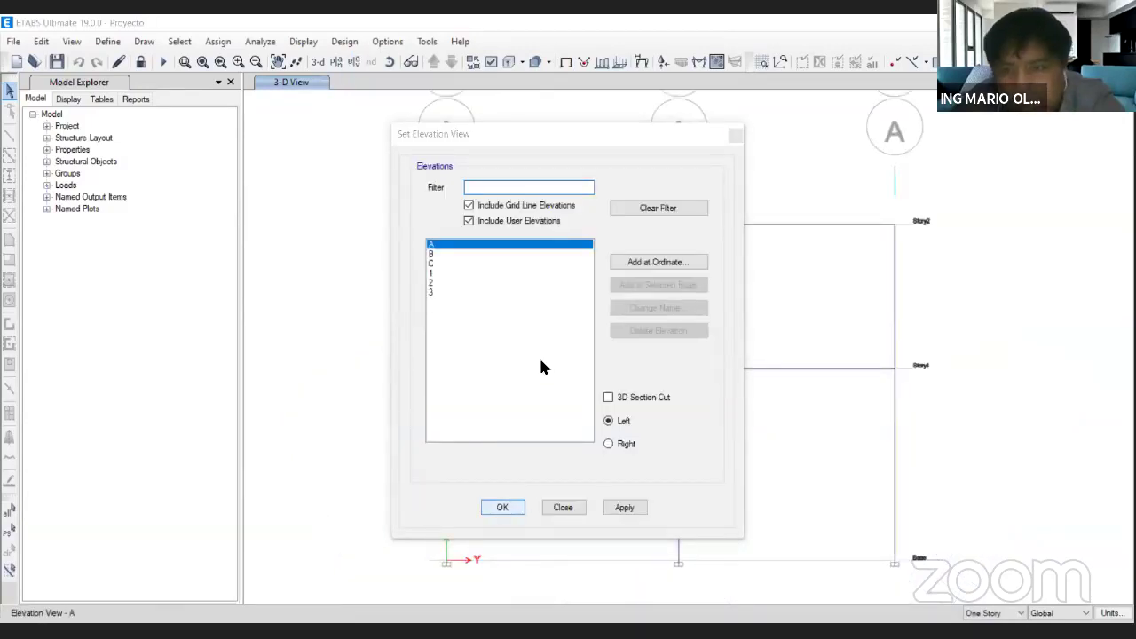
drag(900, 558, 1005, 227)
mouse_move(896, 228)
mouse_down()
mouse_move(997, 232)
mouse_move(943, 228)
mouse_up()
drag(901, 366, 936, 353)
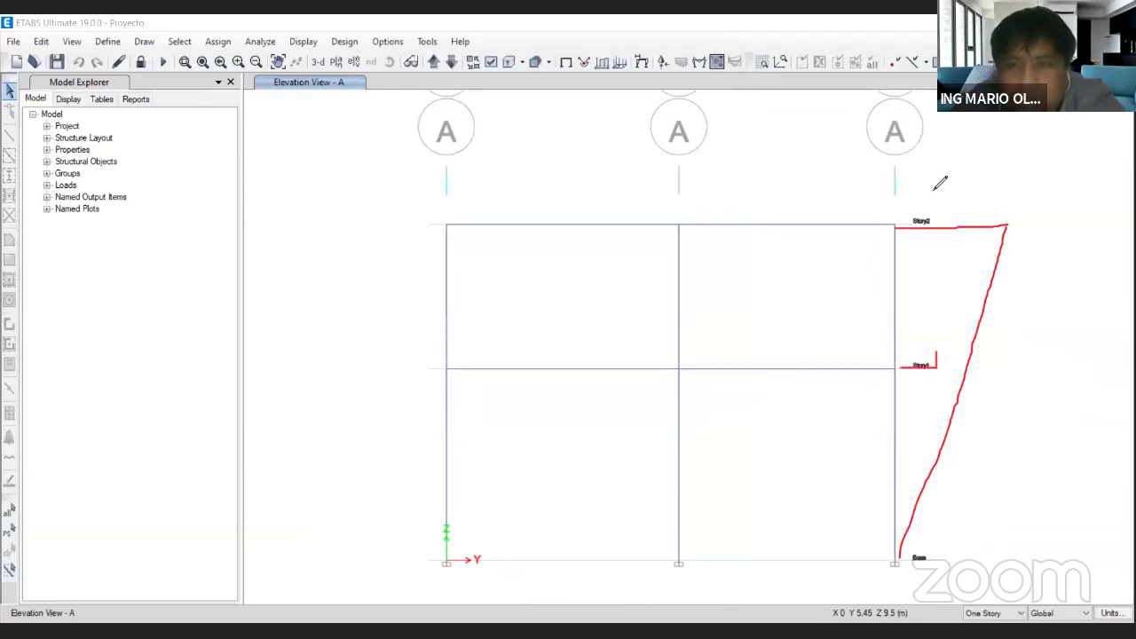
mouse_move(940, 198)
mouse_down()
mouse_move(927, 218)
mouse_move(966, 221)
mouse_up()
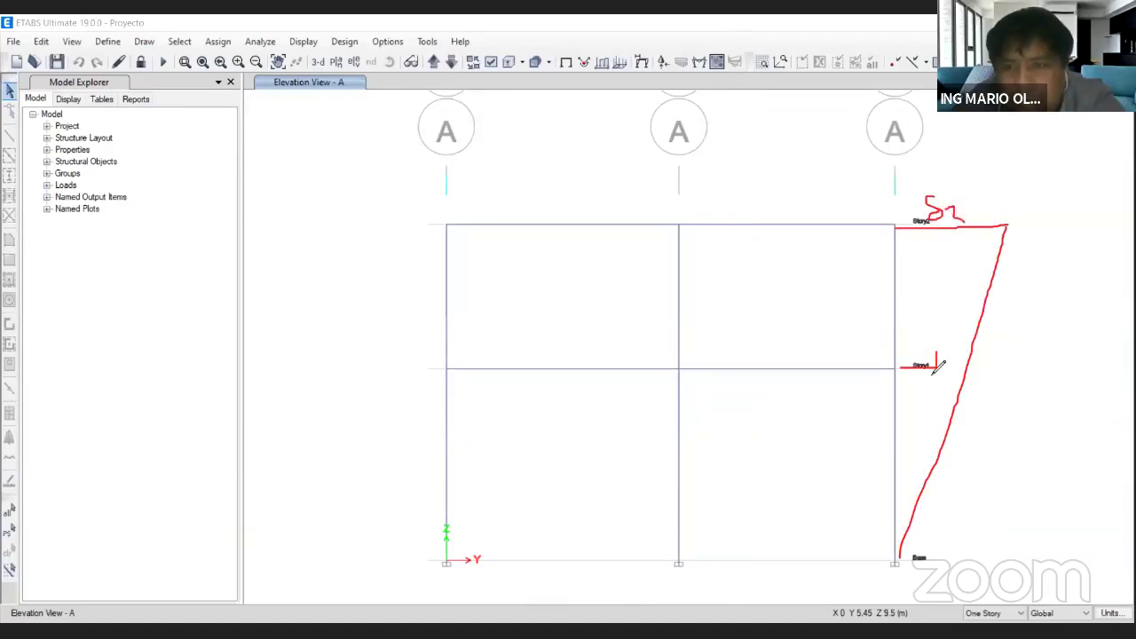
mouse_move(939, 367)
mouse_down()
mouse_move(950, 325)
mouse_move(969, 359)
mouse_up()
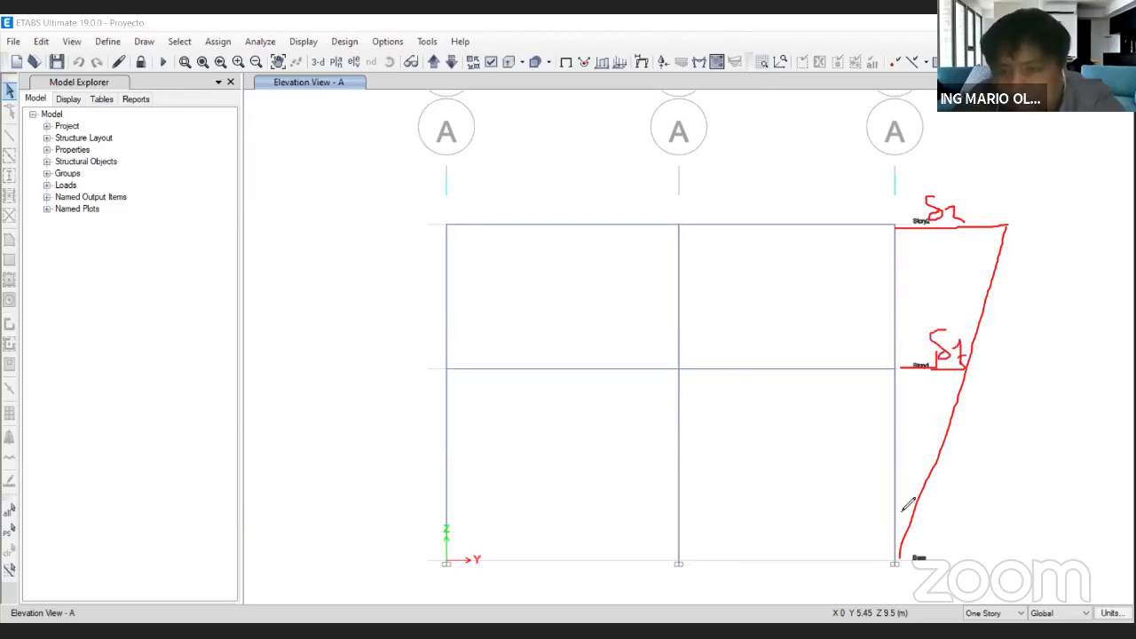
mouse_move(897, 507)
mouse_down()
mouse_move(914, 511)
mouse_move(912, 486)
mouse_up()
drag(905, 491, 1004, 493)
mouse_move(1040, 444)
mouse_down()
mouse_move(1029, 470)
mouse_move(1076, 488)
mouse_move(1034, 542)
mouse_up()
mouse_move(1031, 525)
mouse_down()
mouse_move(1045, 521)
mouse_move(1044, 538)
mouse_up()
drag(1053, 522, 1055, 543)
mouse_move(1002, 315)
mouse_down()
mouse_move(997, 338)
mouse_move(1004, 330)
mouse_move(1022, 343)
mouse_move(1032, 317)
mouse_up()
mouse_move(1052, 278)
mouse_down()
mouse_move(1053, 303)
mouse_move(1048, 293)
mouse_move(1095, 277)
mouse_move(1055, 321)
mouse_move(1078, 348)
mouse_move(1112, 358)
mouse_up()
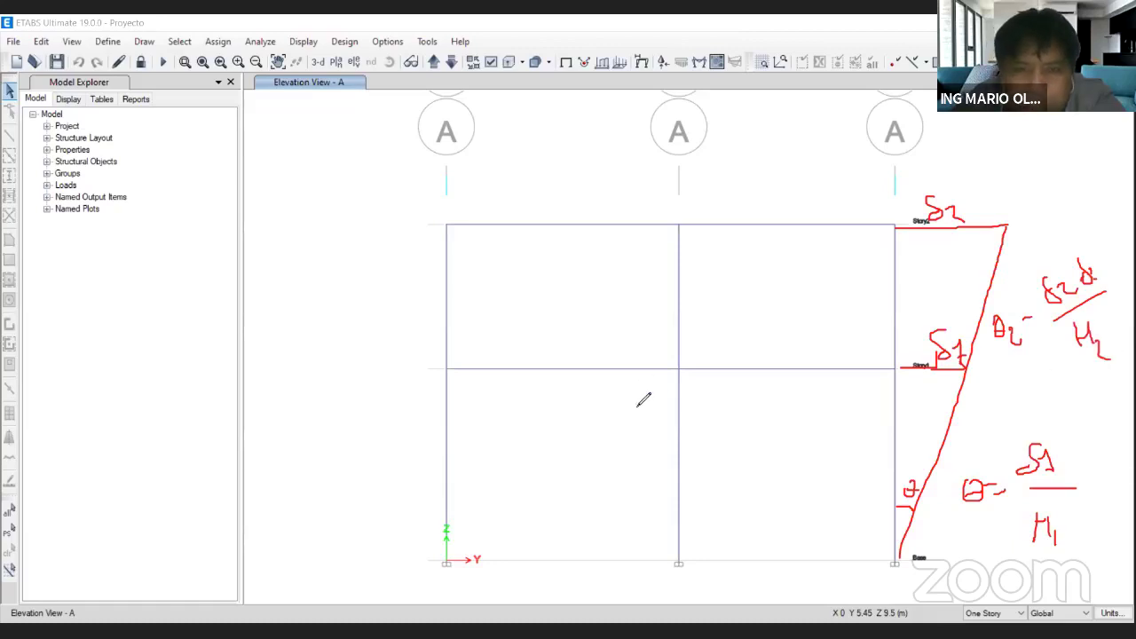
mouse_move(636, 382)
mouse_down()
mouse_move(609, 556)
mouse_move(641, 538)
mouse_move(628, 381)
mouse_up()
mouse_move(536, 462)
mouse_down()
mouse_move(536, 504)
mouse_move(553, 481)
mouse_up()
drag(552, 461, 552, 499)
mouse_move(563, 469)
mouse_down()
mouse_move(566, 513)
mouse_move(582, 509)
mouse_up()
mouse_move(516, 238)
mouse_down()
mouse_move(519, 353)
mouse_move(536, 352)
mouse_move(536, 241)
mouse_up()
mouse_move(472, 282)
mouse_down()
mouse_move(474, 316)
mouse_move(487, 293)
mouse_up()
mouse_move(481, 282)
mouse_down()
mouse_move(481, 318)
mouse_move(519, 329)
mouse_up()
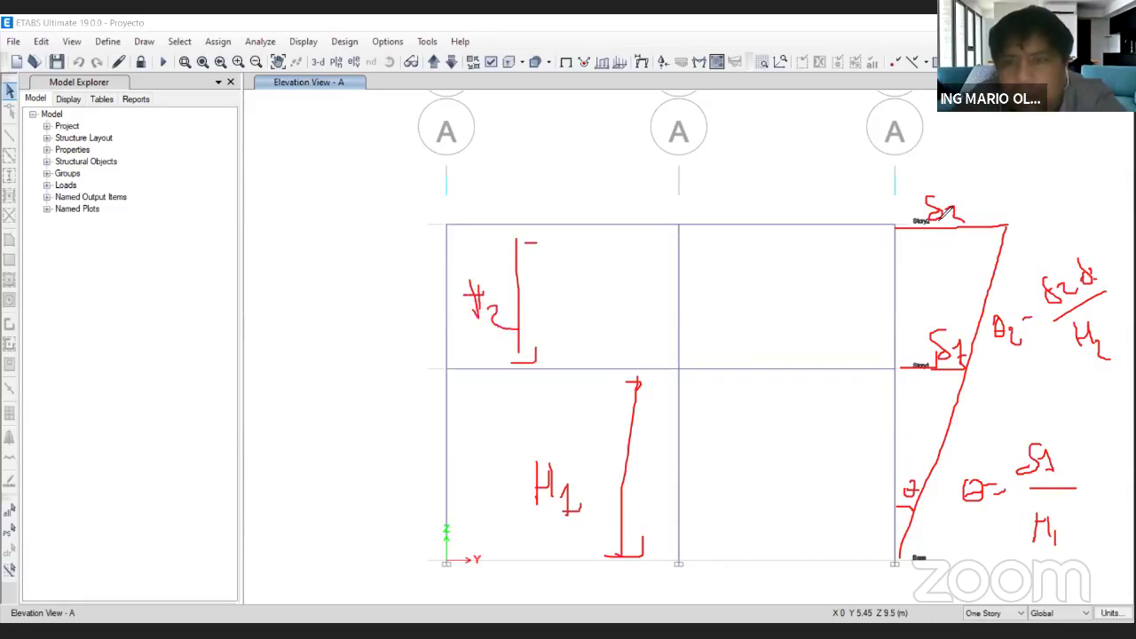
click(926, 133)
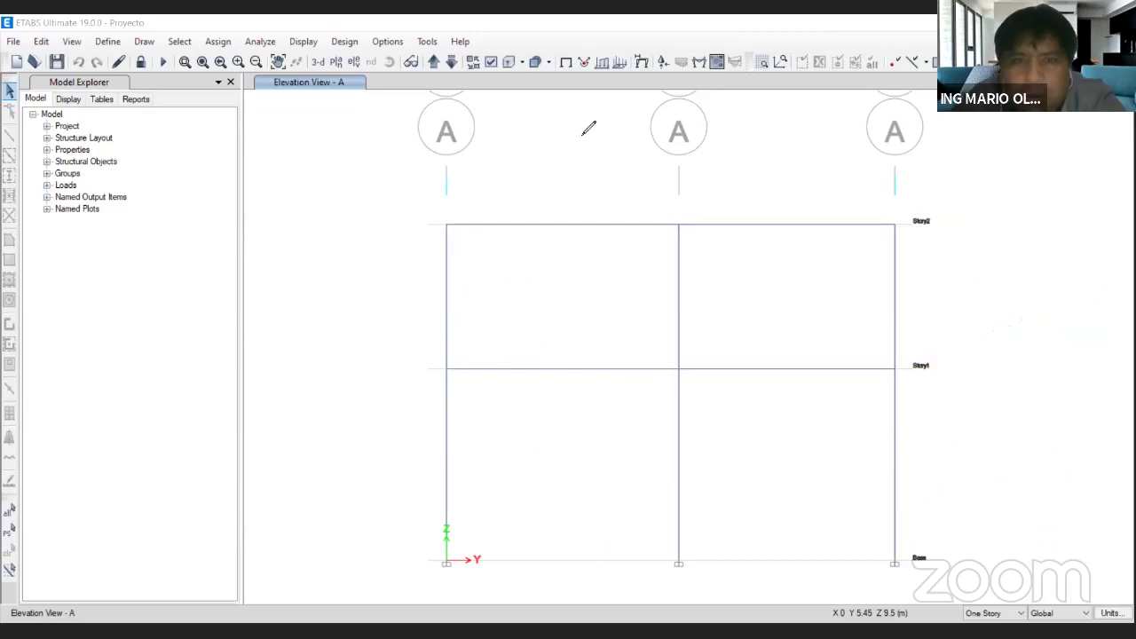
click(302, 41)
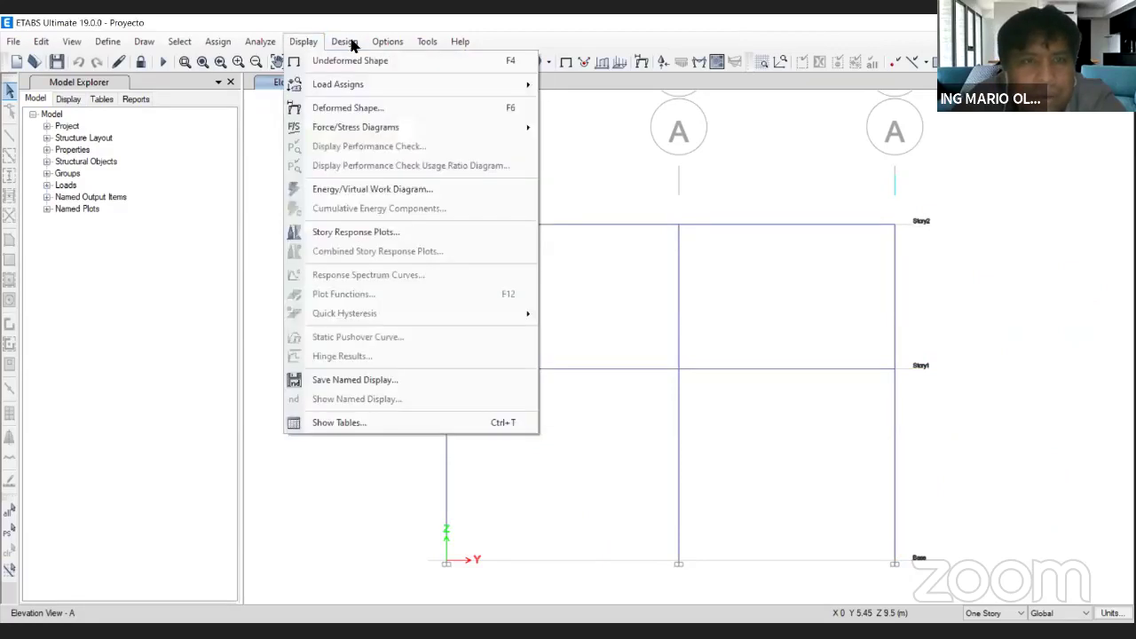
click(303, 41)
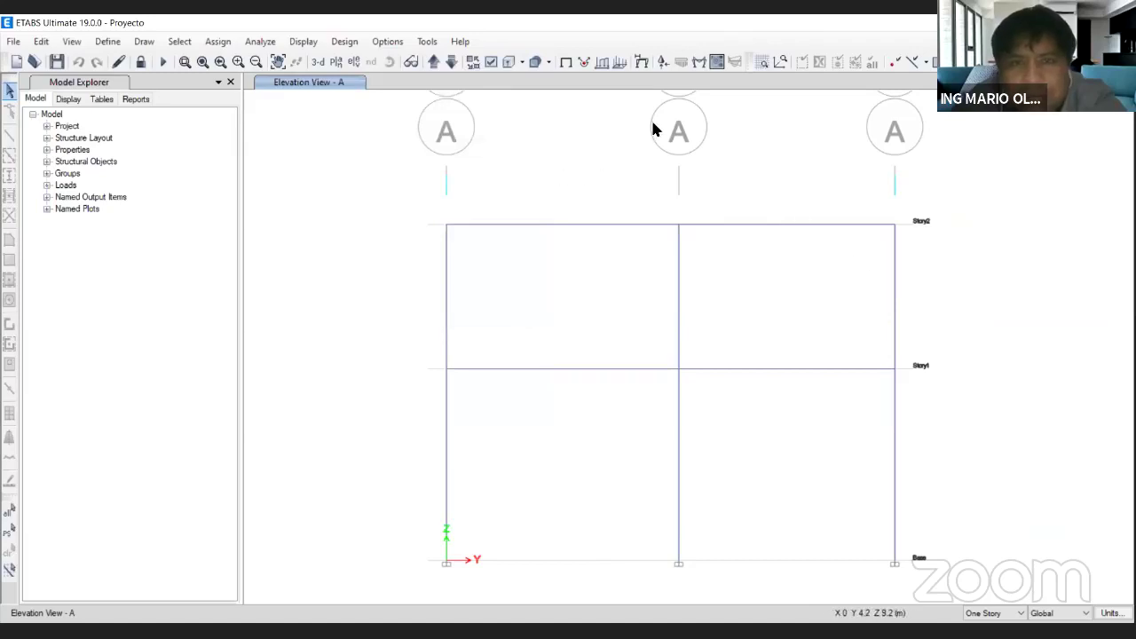
mouse_move(536, 268)
mouse_down()
mouse_move(564, 289)
mouse_move(612, 277)
mouse_move(611, 262)
mouse_move(625, 278)
mouse_move(609, 318)
mouse_up()
click(582, 300)
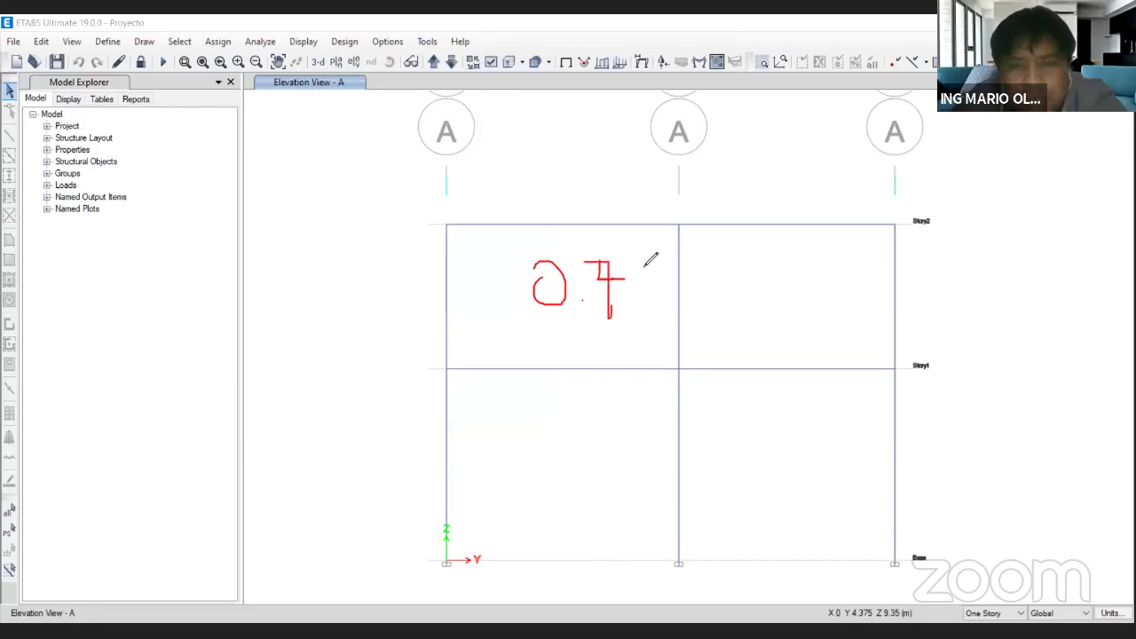
drag(640, 263, 646, 308)
mouse_move(582, 258)
mouse_down()
mouse_move(610, 260)
mouse_move(606, 308)
mouse_move(620, 283)
mouse_up()
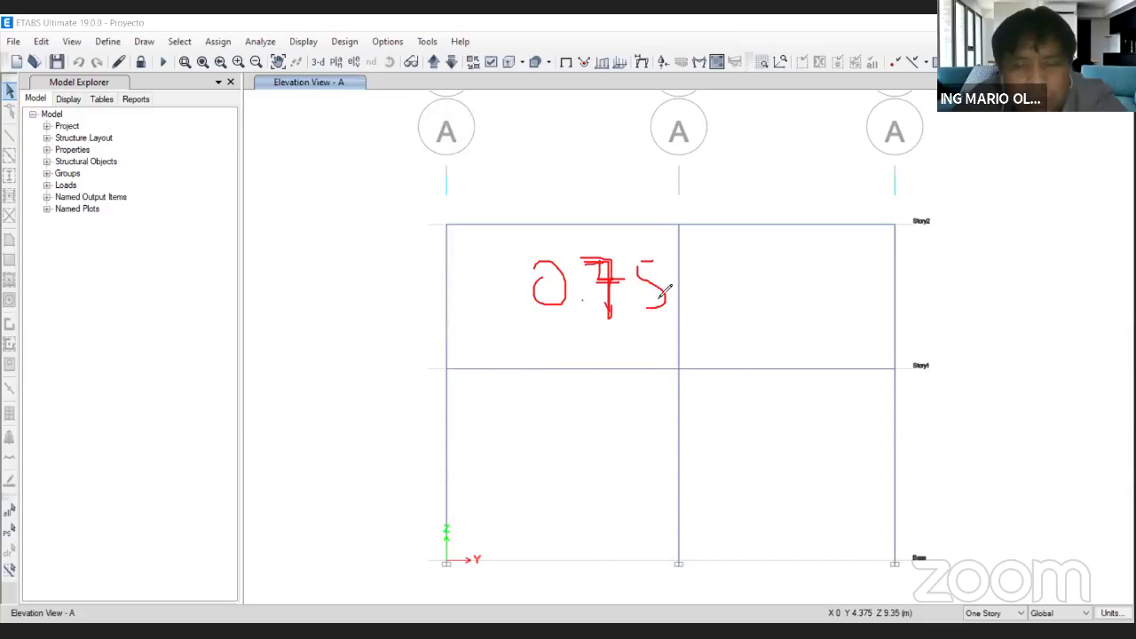
mouse_move(685, 262)
mouse_down()
mouse_move(686, 312)
mouse_move(687, 290)
mouse_move(721, 314)
mouse_up()
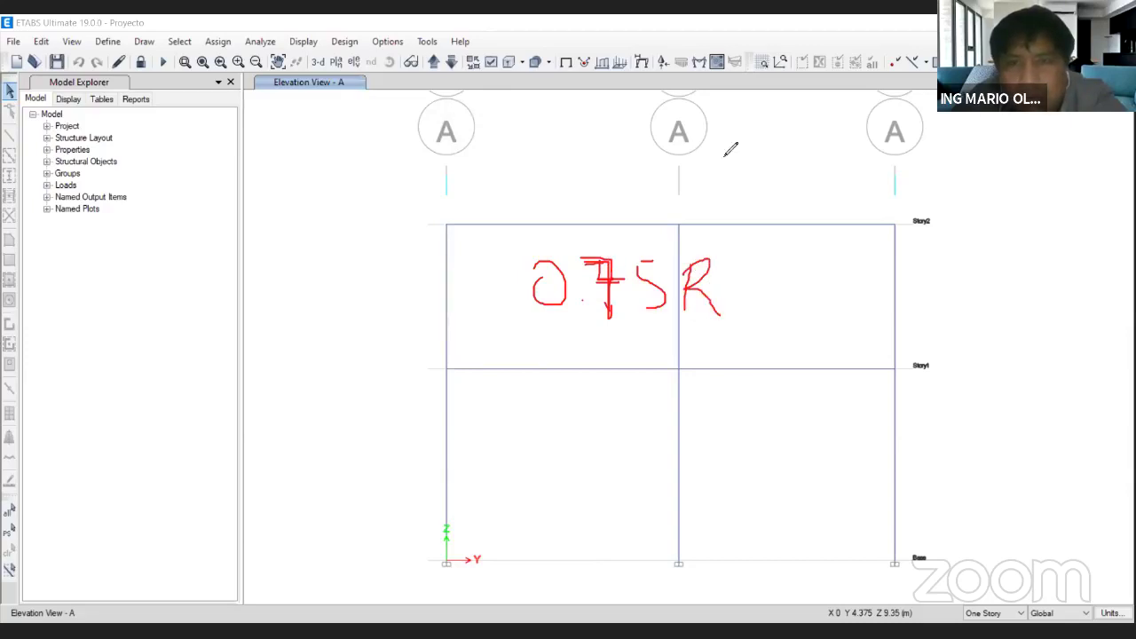
click(608, 130)
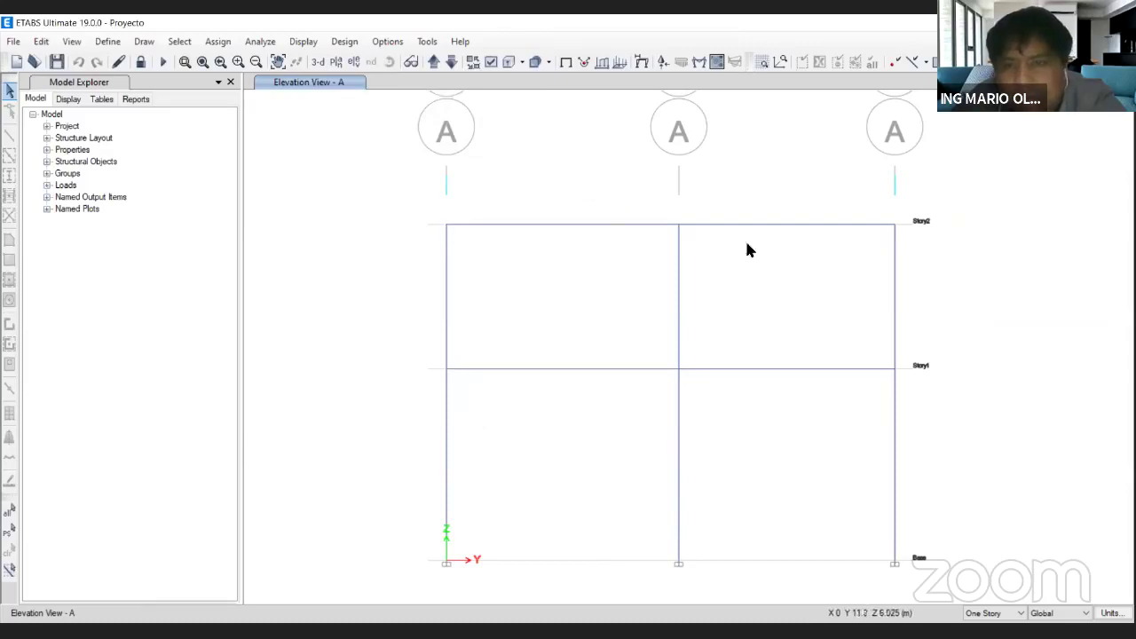
Add a new load combination named CONTROL DERIVA XX.
click(144, 40)
mouse_move(116, 43)
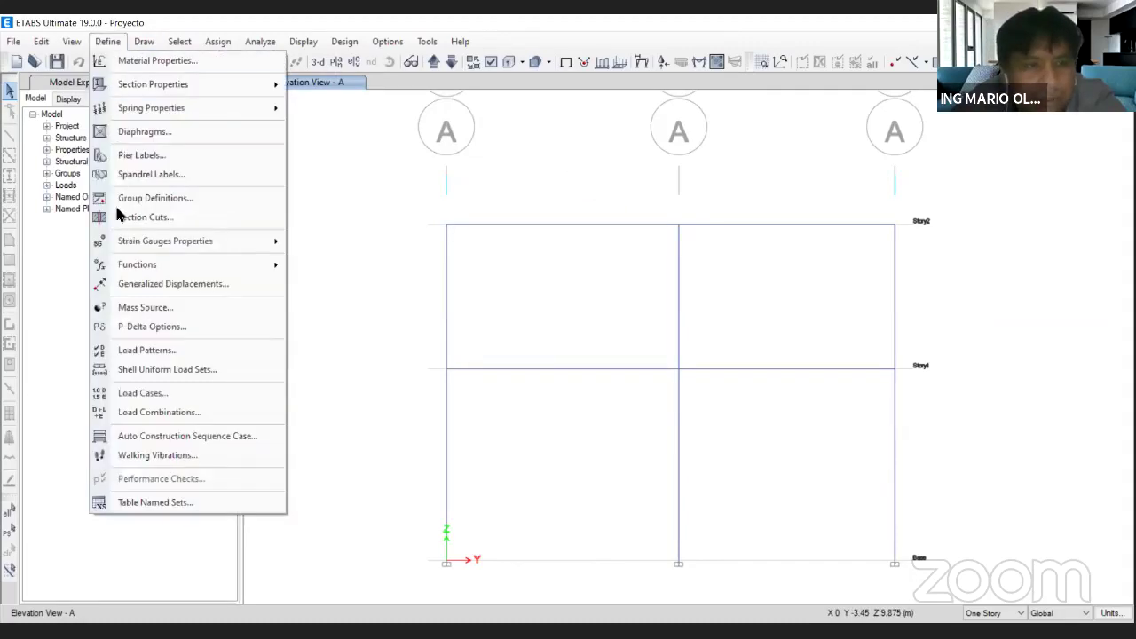
click(159, 412)
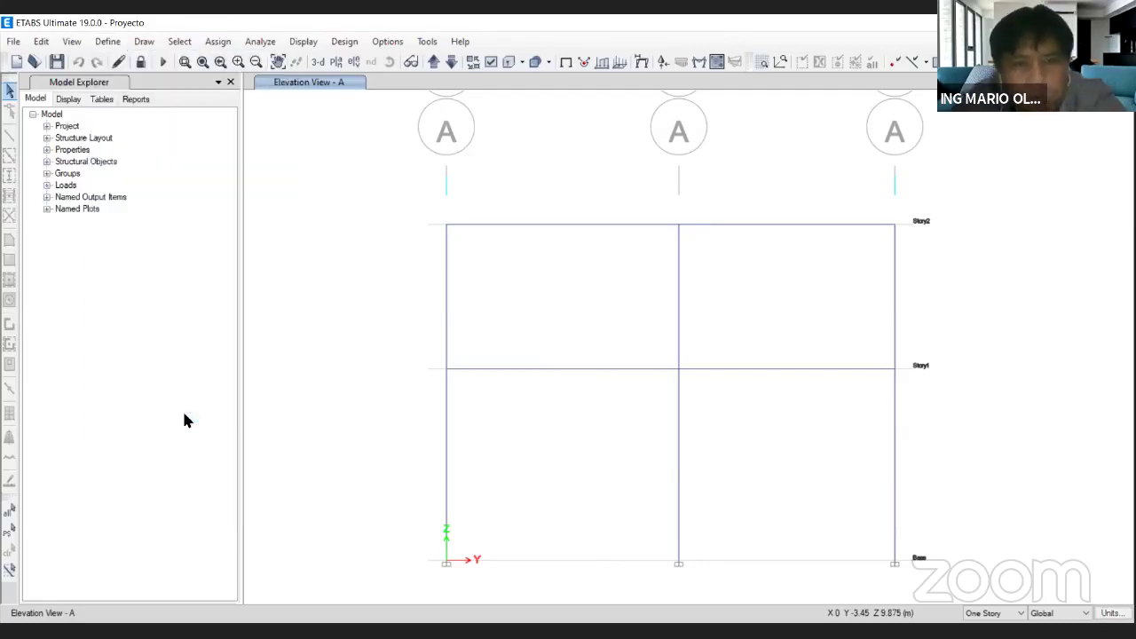
click(657, 262)
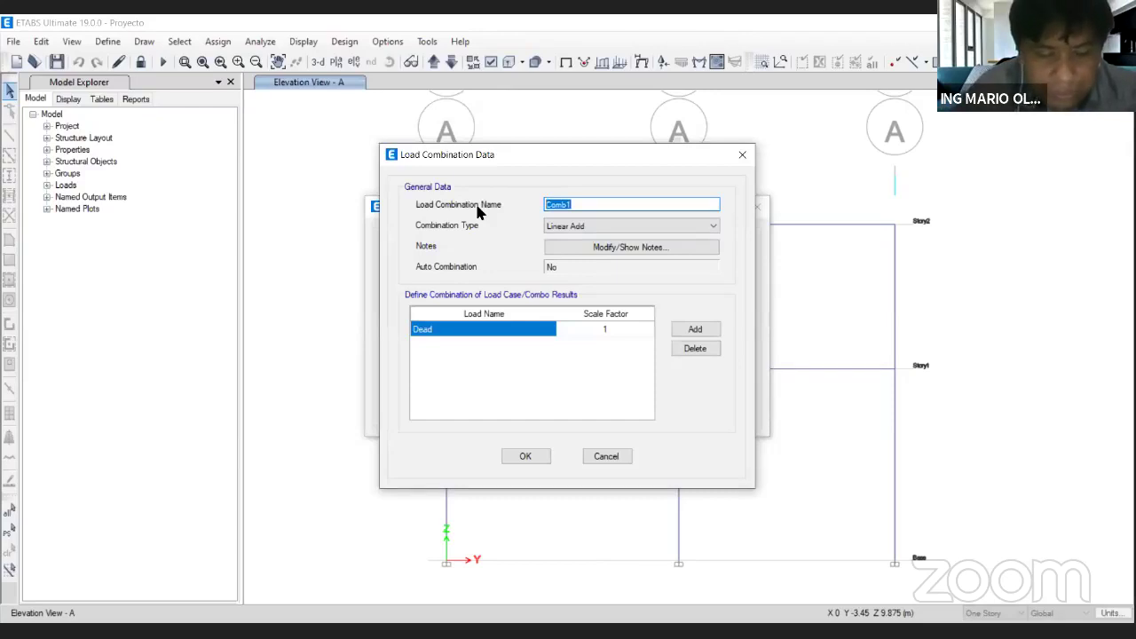
text(CONTROL DERIVA XX)
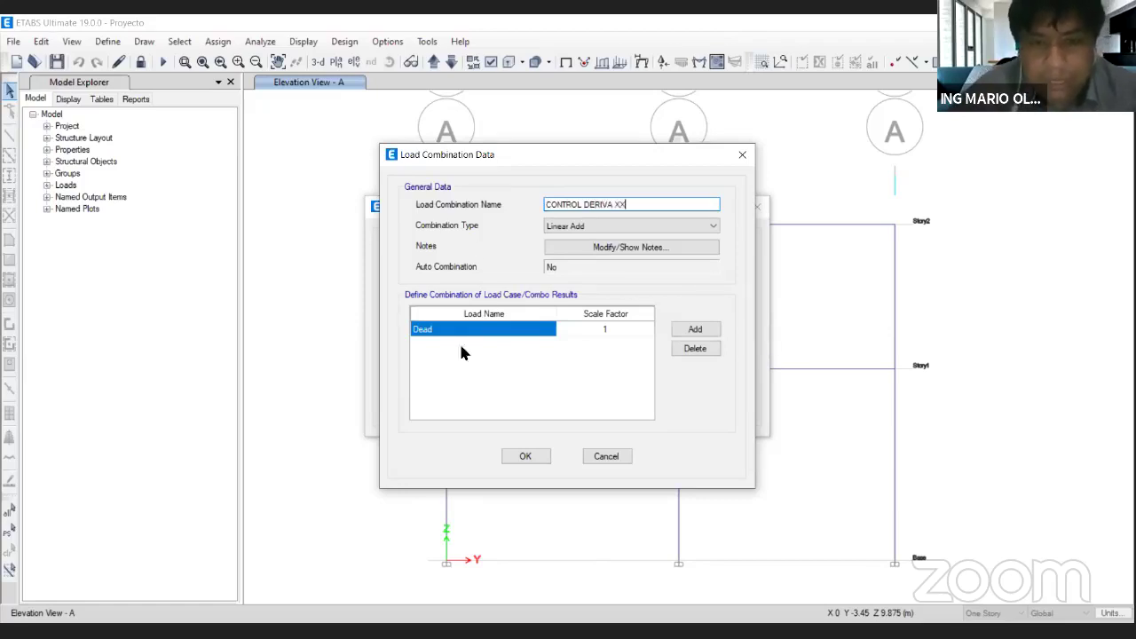
Make the CONTROL DERIVA XX combination use the SISMO EST XX load case with a scale factor of 0.75*8.
click(527, 334)
click(458, 365)
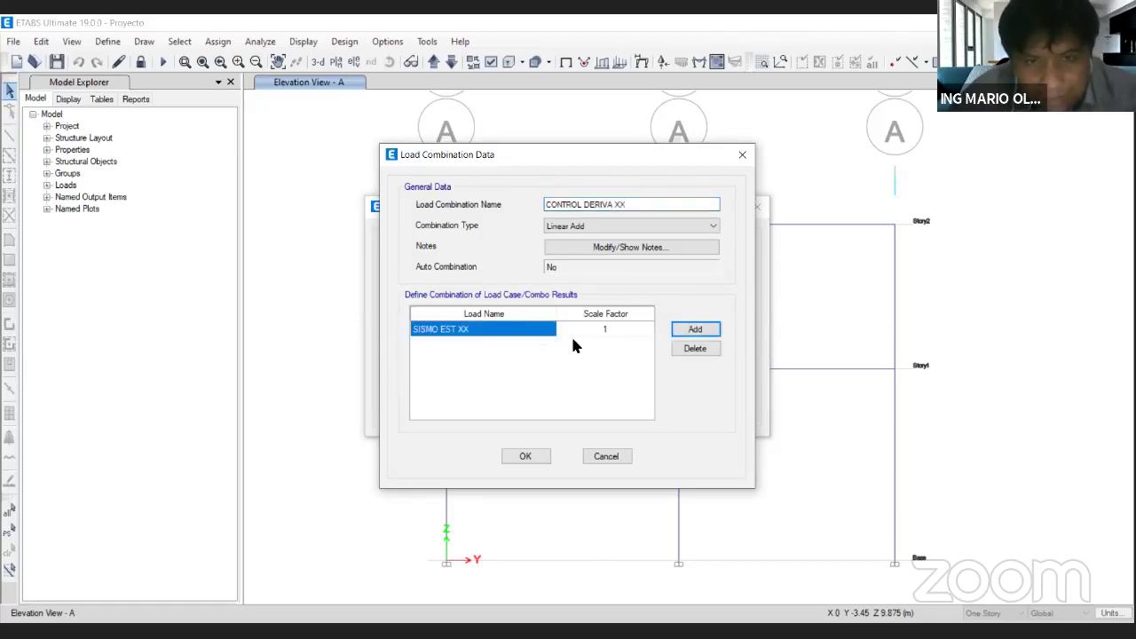
click(600, 334)
text(0.75)
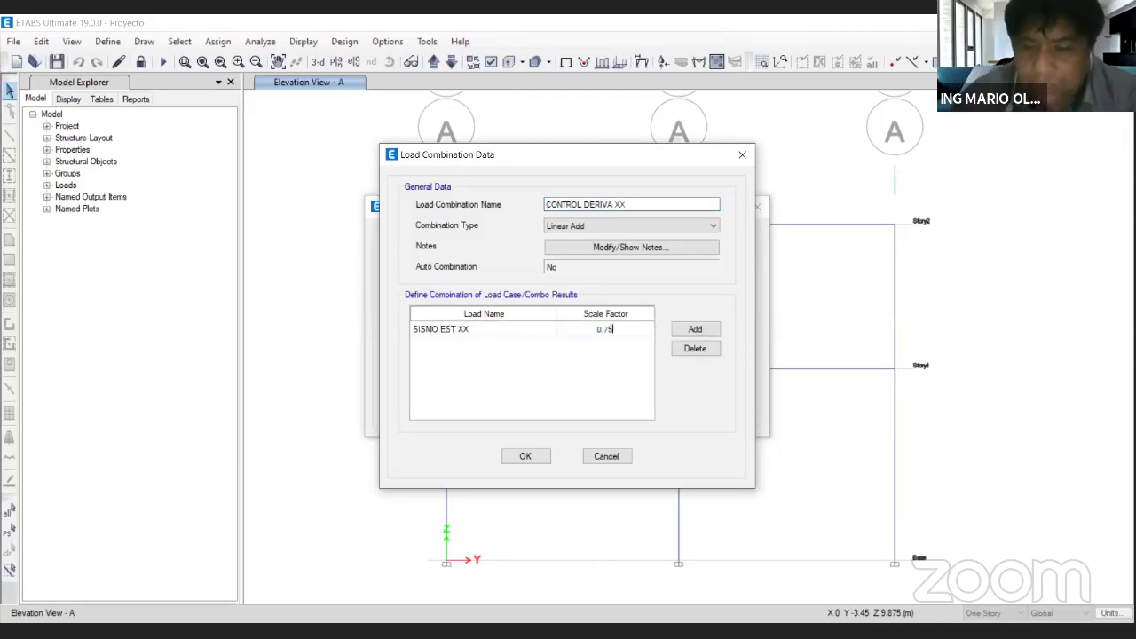
text(*8)
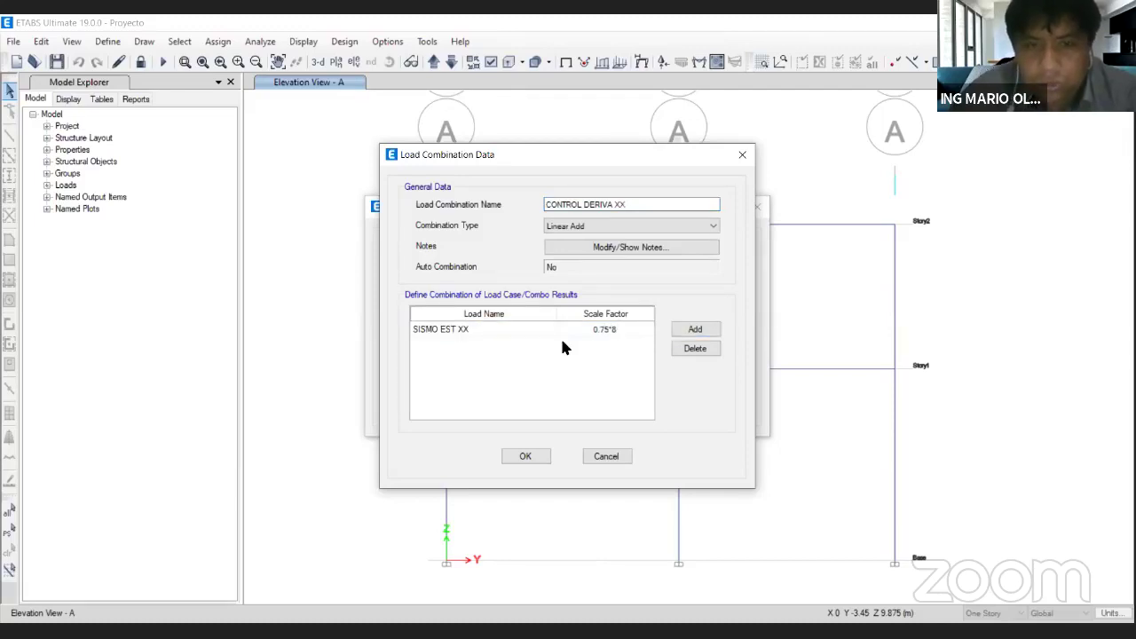
click(532, 327)
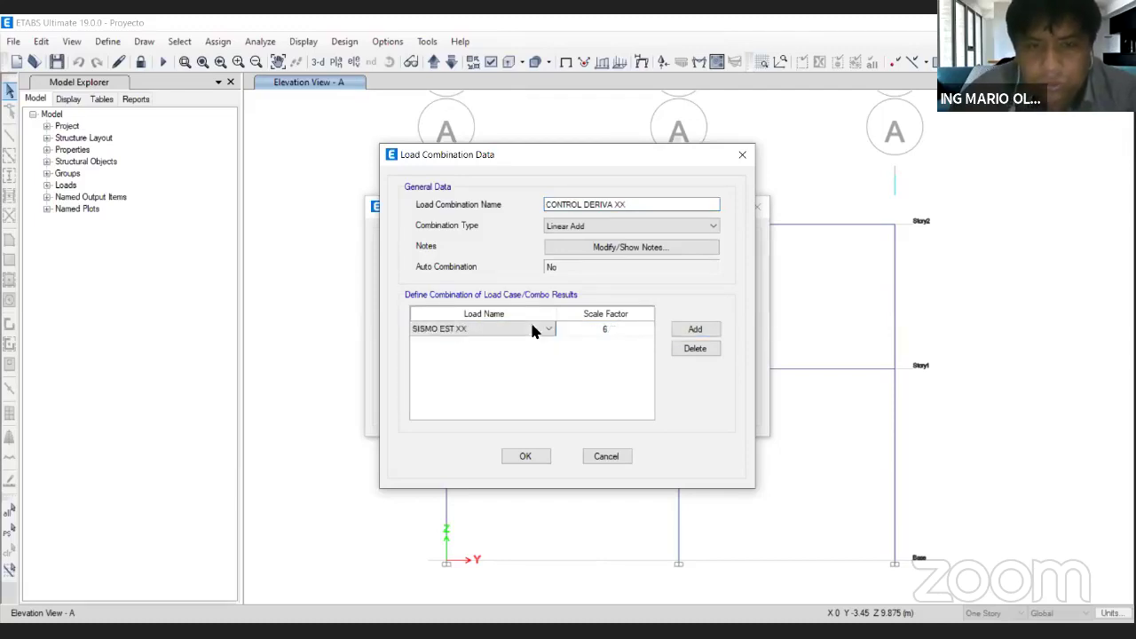
Save the CONTROL DERIVA XX combination and add a copy of it named CONTROL DERIVA YY that uses the SISMO EST YY load case.
click(525, 457)
click(634, 287)
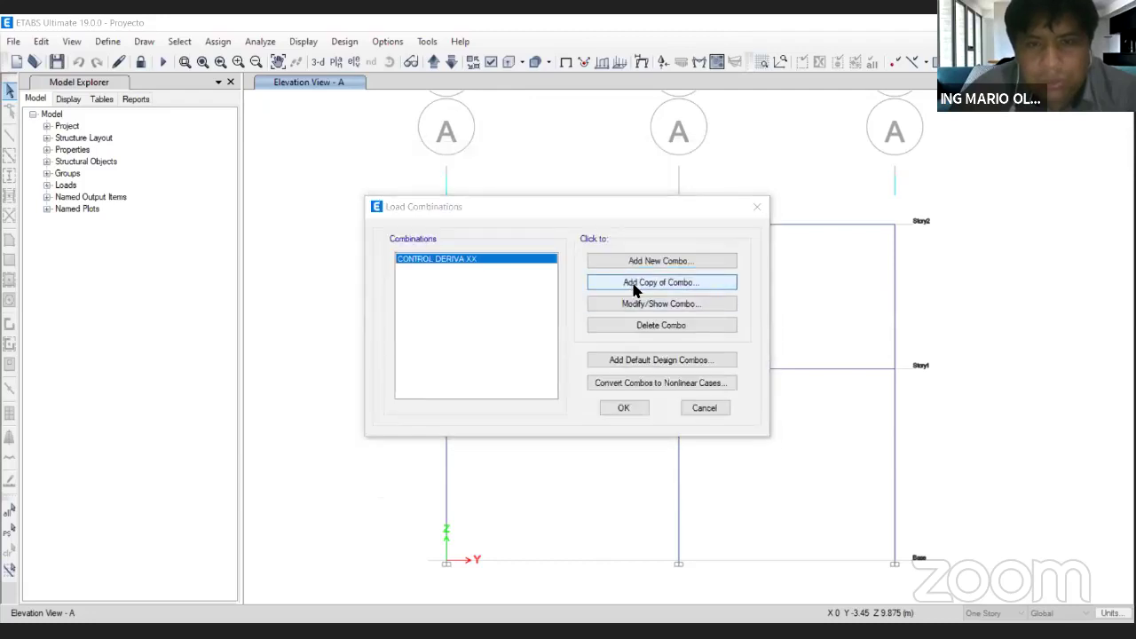
drag(613, 152, 821, 153)
drag(853, 206, 826, 206)
text(YY)
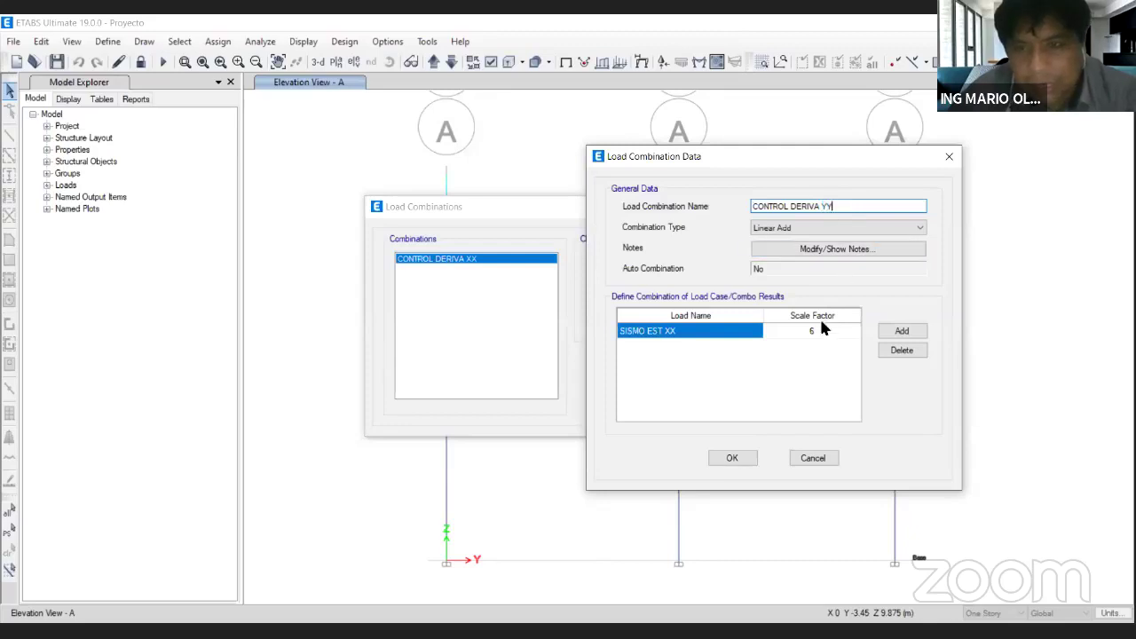
click(684, 335)
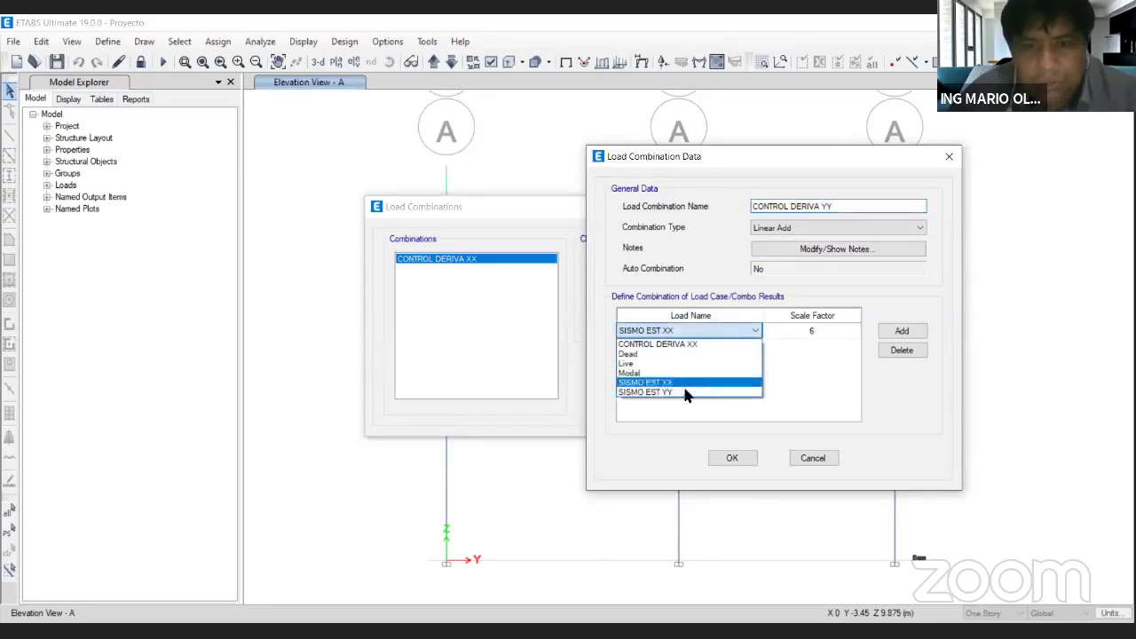
click(687, 388)
key(Return)
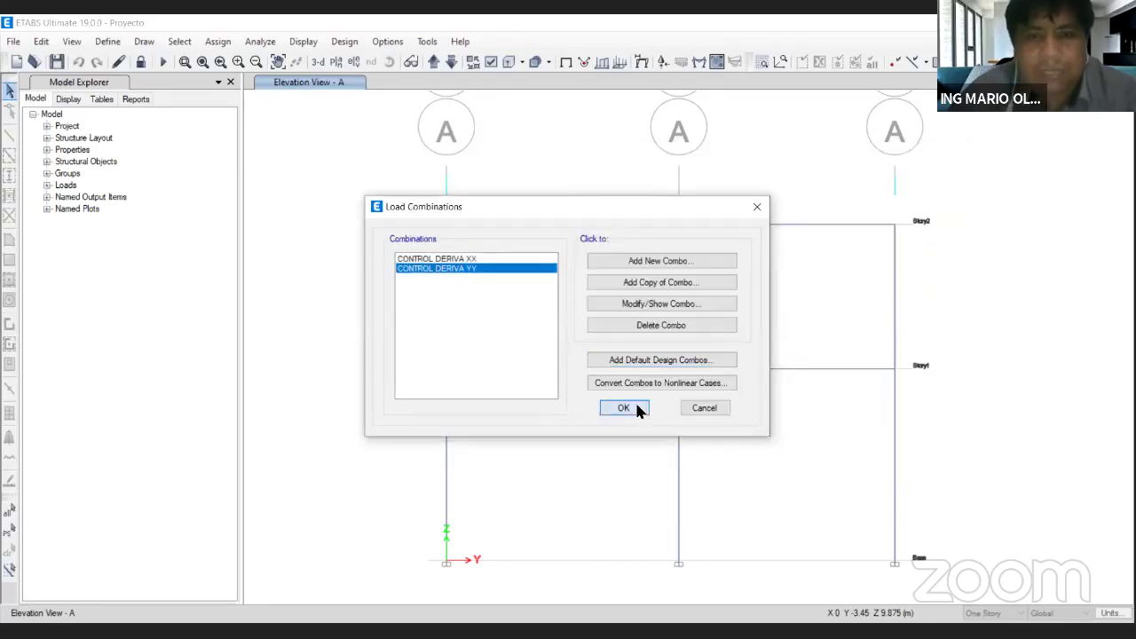
click(635, 404)
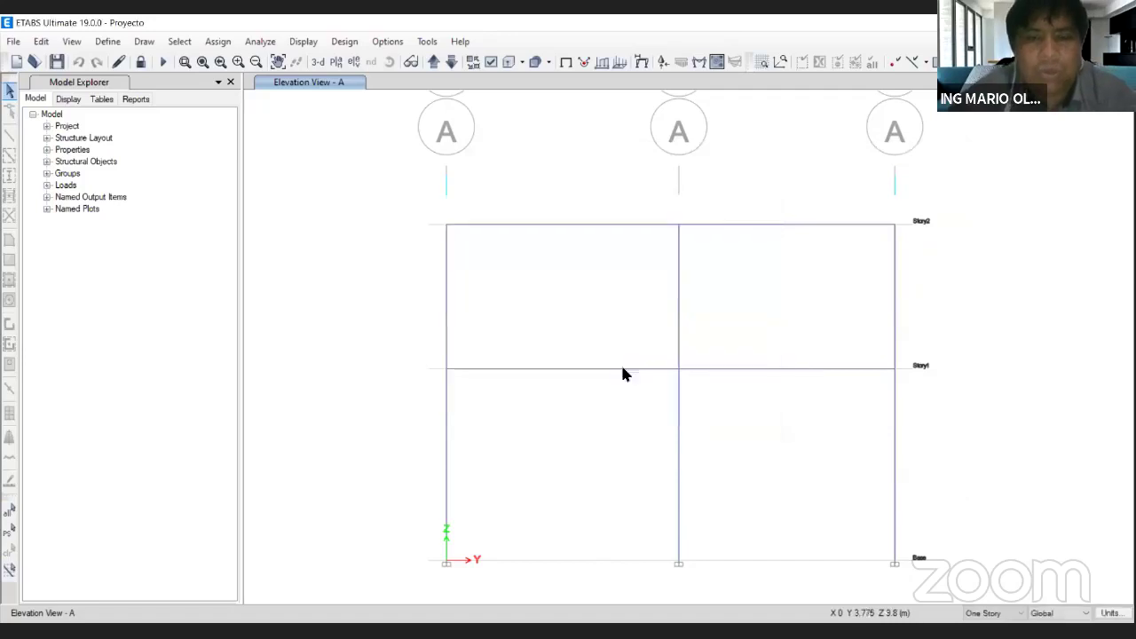
Open the choice of tables for display and expand the joint output displacement tables under the analysis results.
click(303, 42)
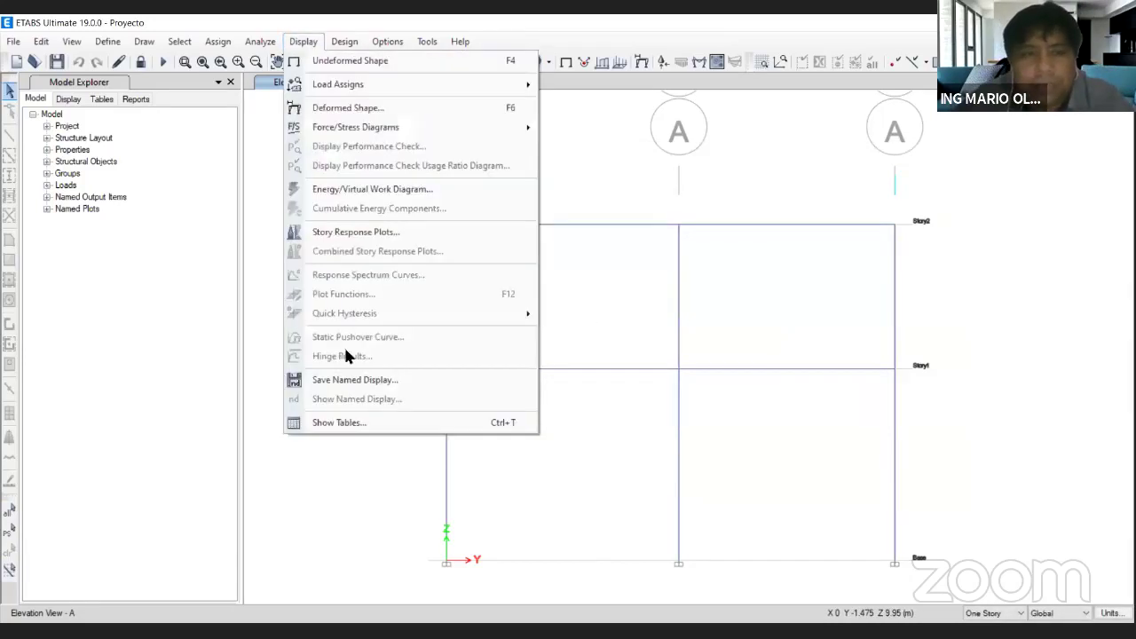
click(352, 423)
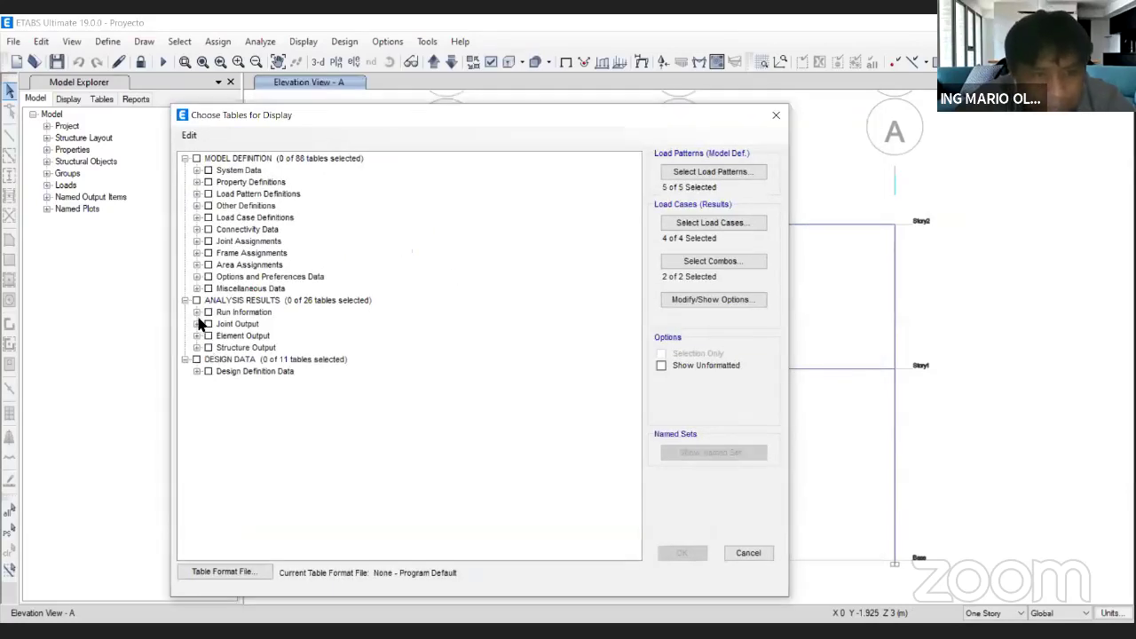
click(197, 347)
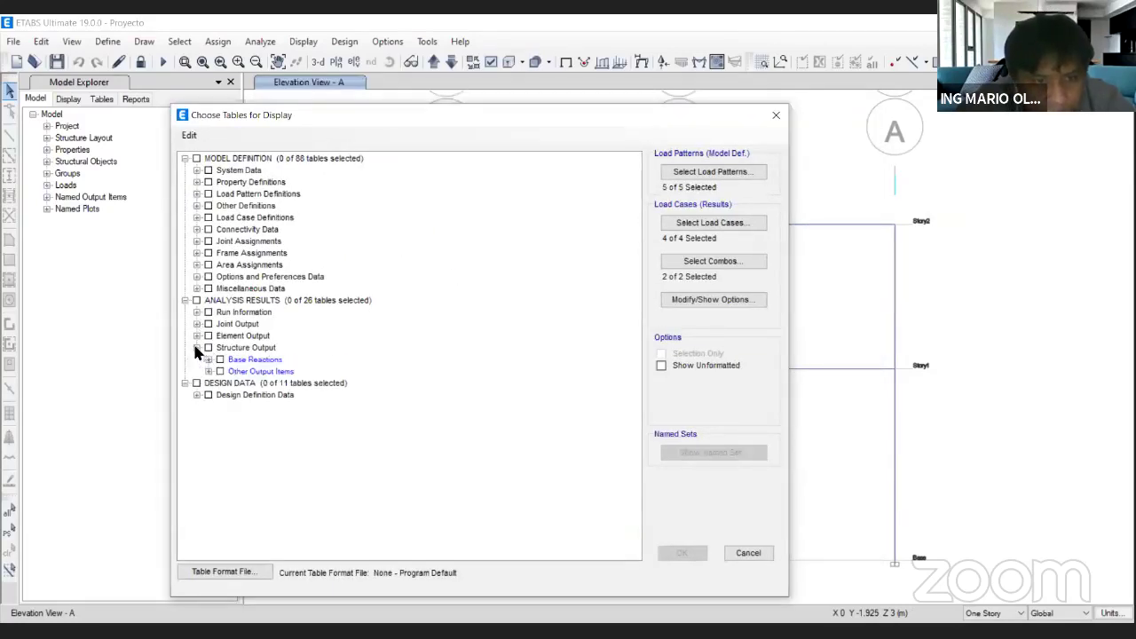
click(197, 323)
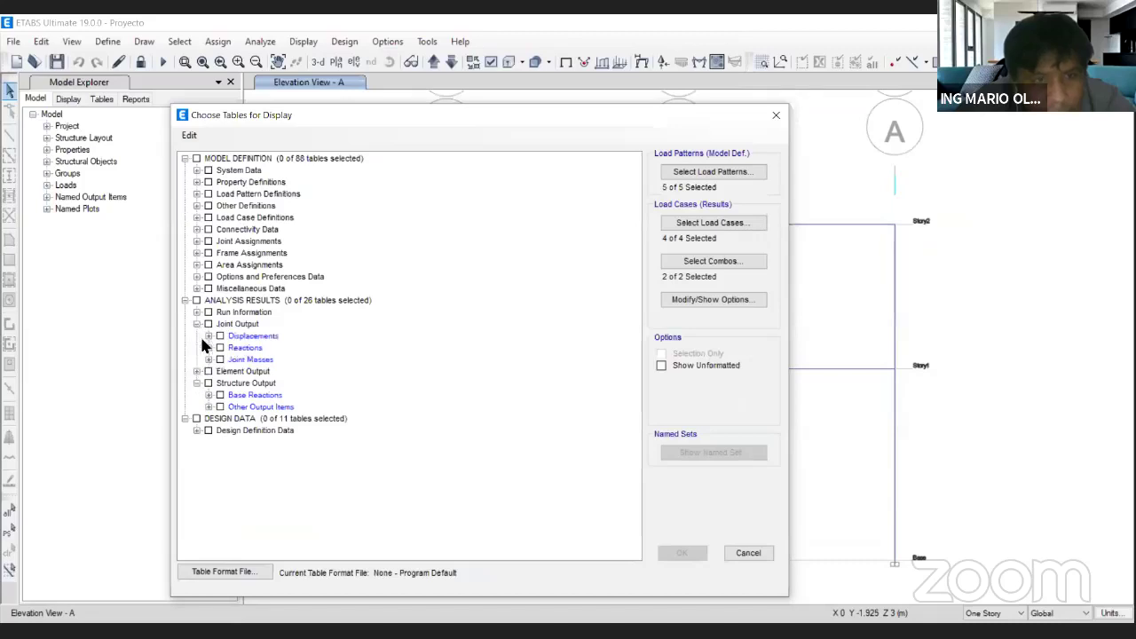
click(209, 335)
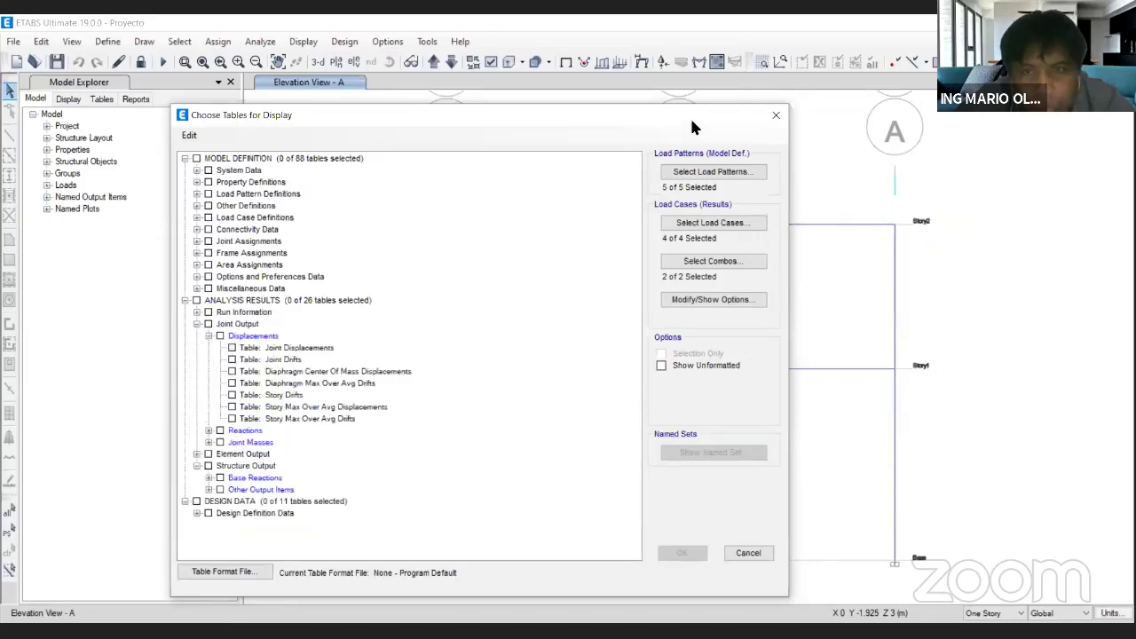
mouse_move(216, 364)
mouse_down()
mouse_move(313, 374)
mouse_move(207, 353)
mouse_move(217, 364)
mouse_up()
drag(311, 366, 424, 356)
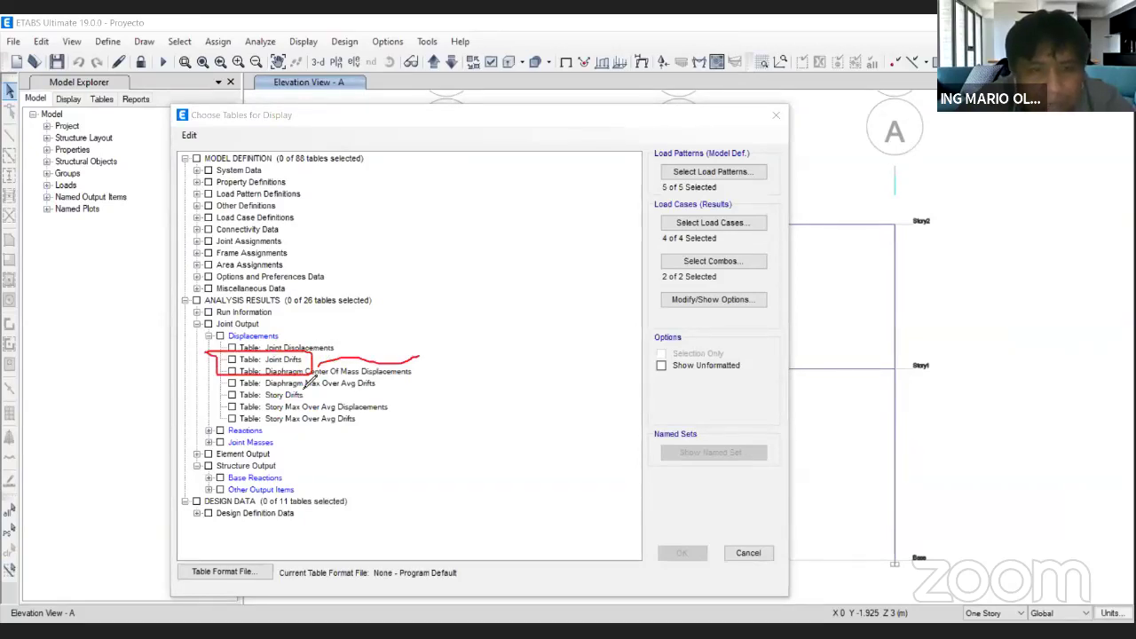
mouse_move(286, 365)
mouse_down()
mouse_move(304, 365)
mouse_move(225, 364)
mouse_move(242, 355)
mouse_up()
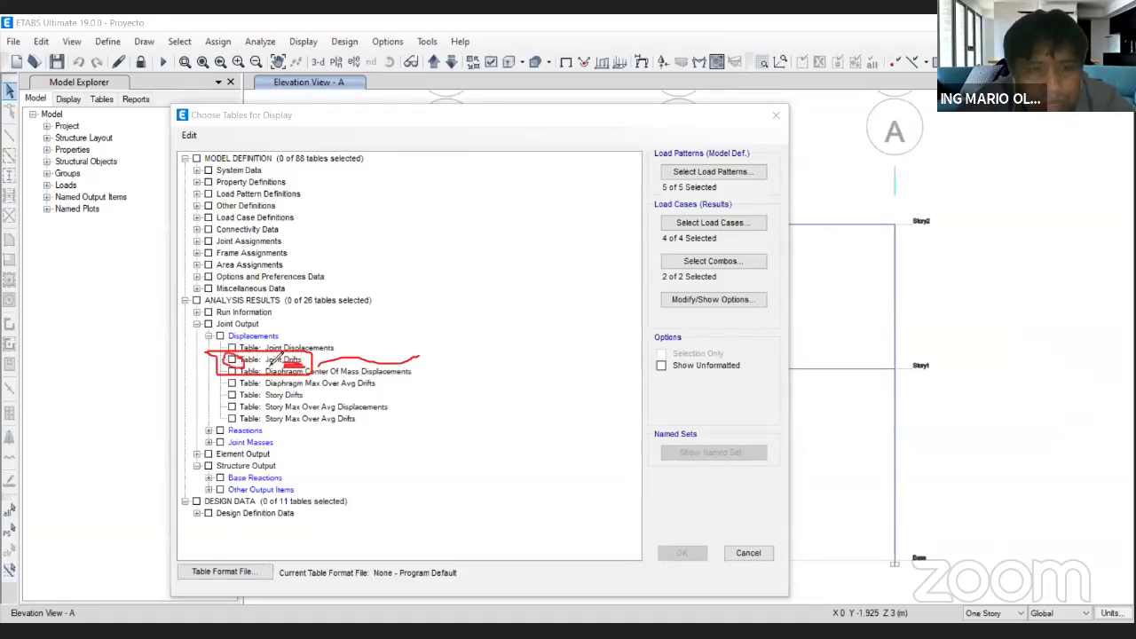
click(807, 190)
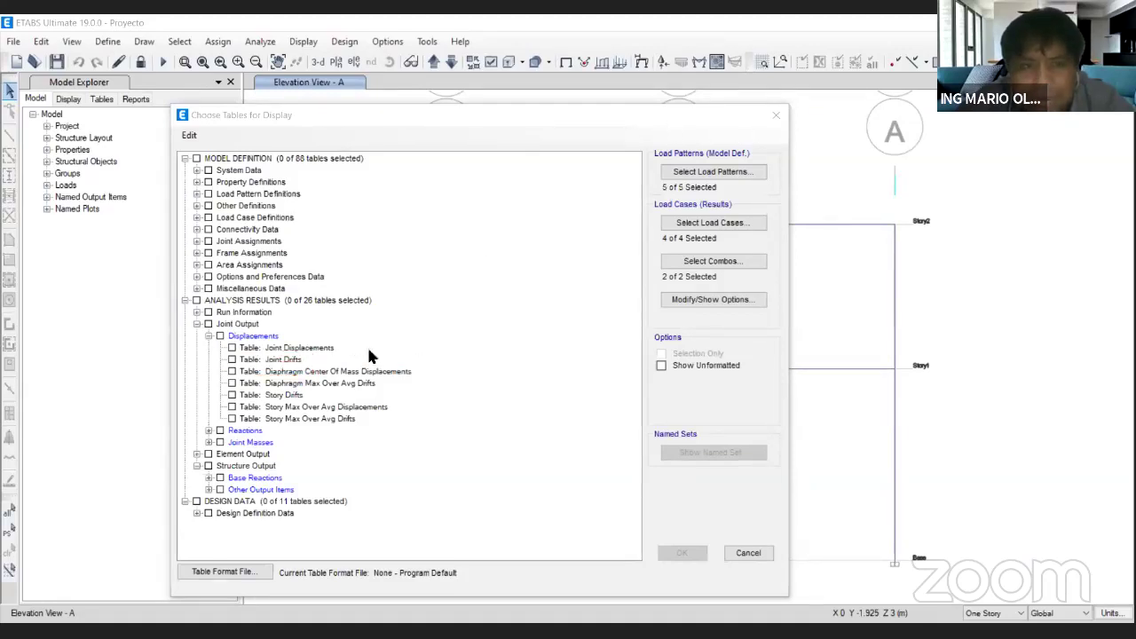
Display the Joint Drifts table and filter its Output Case column to CONTROL DERIVA XX and CONTROL DERIVA YY.
click(233, 359)
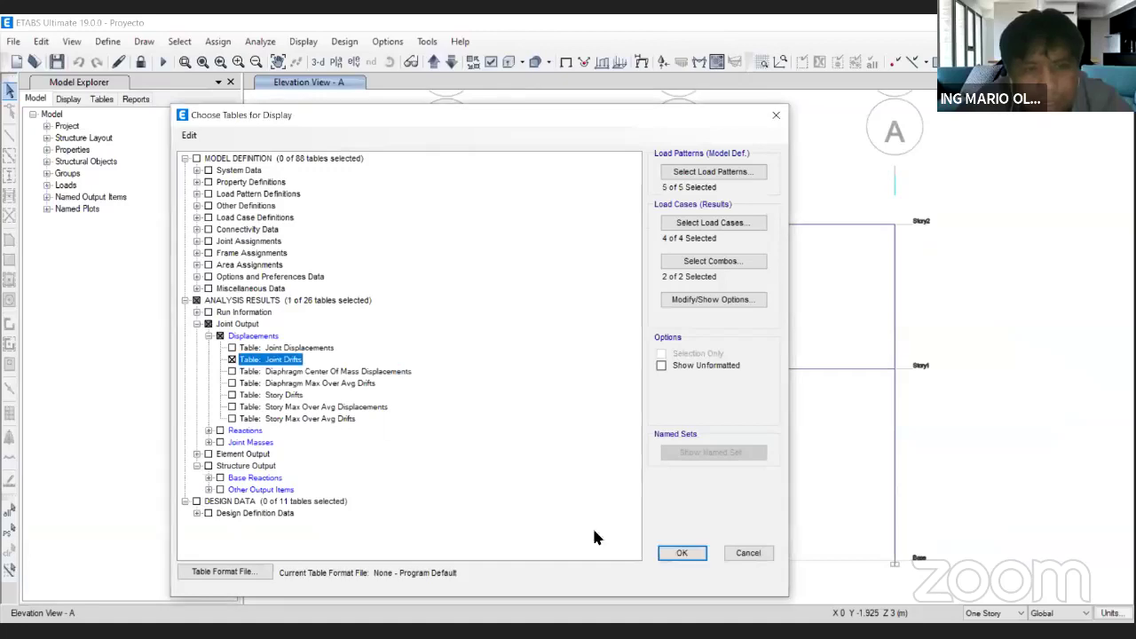
click(681, 554)
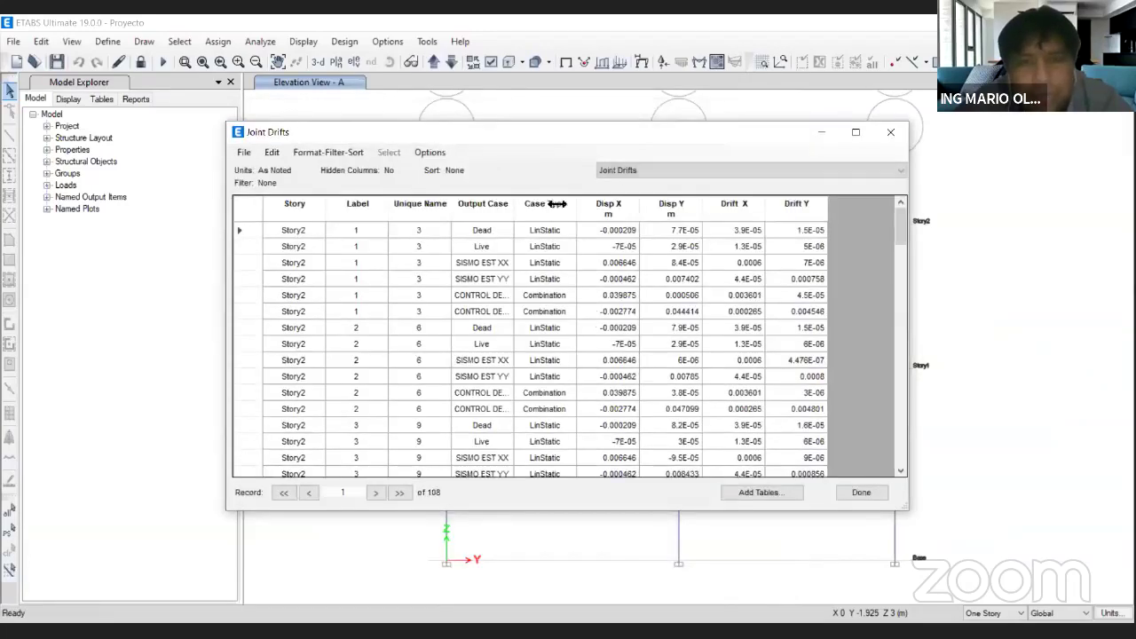
click(482, 206)
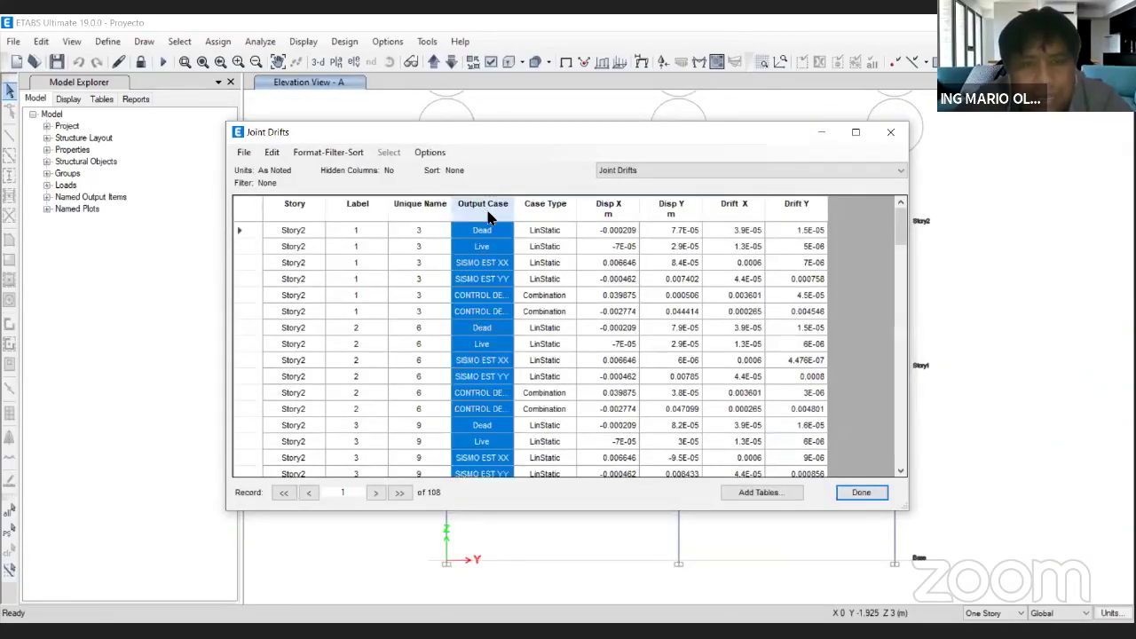
click(505, 207)
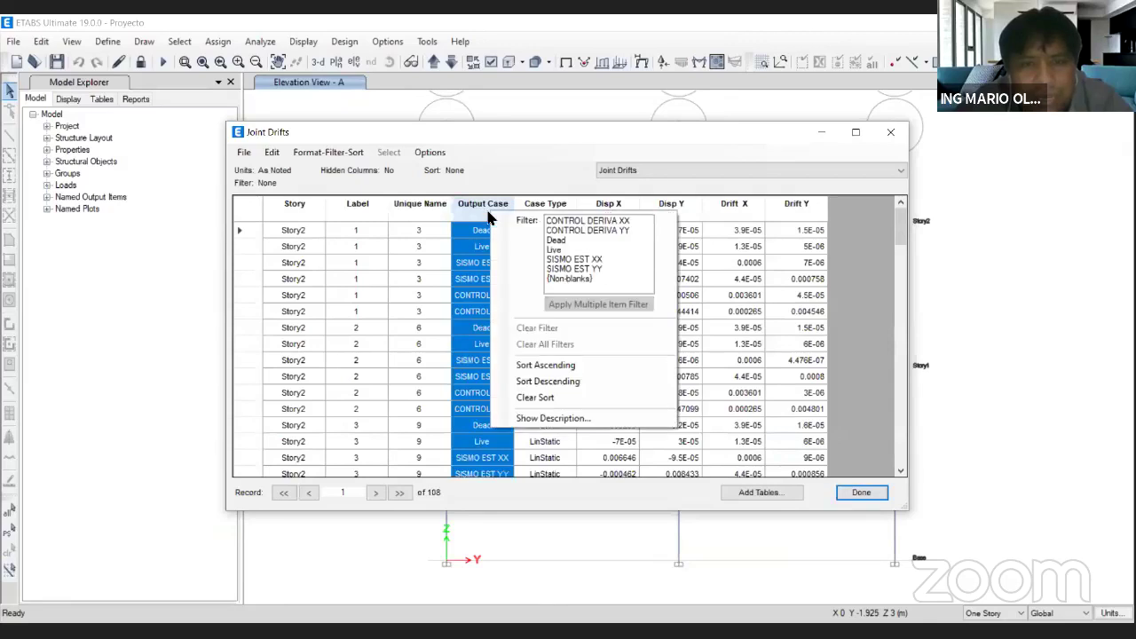
click(600, 259)
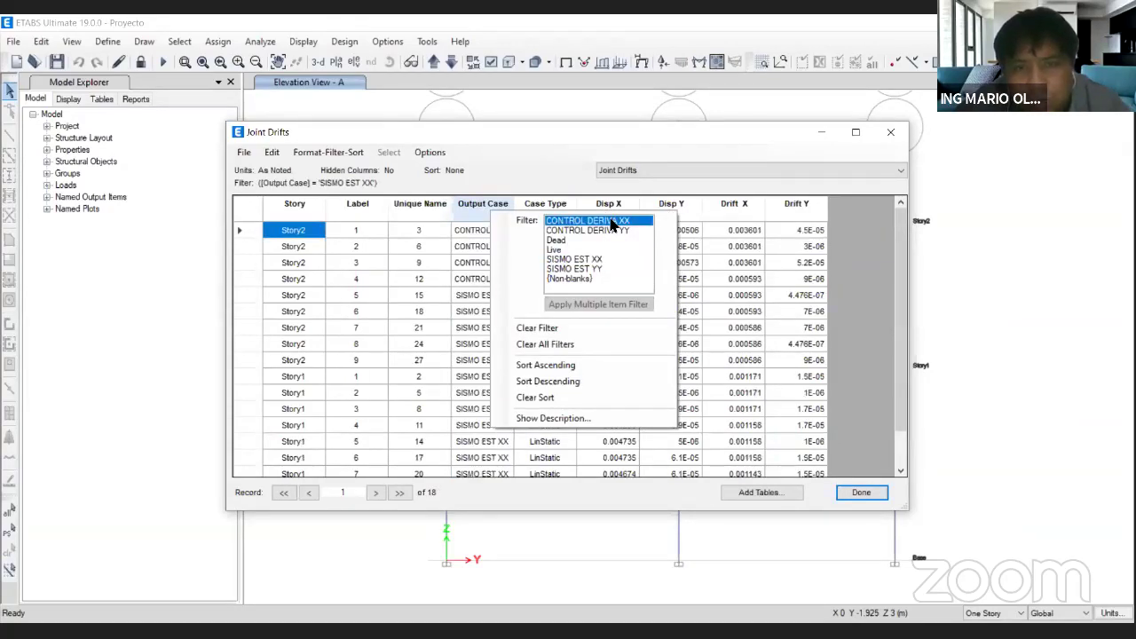
ctrl+click(611, 229)
click(612, 304)
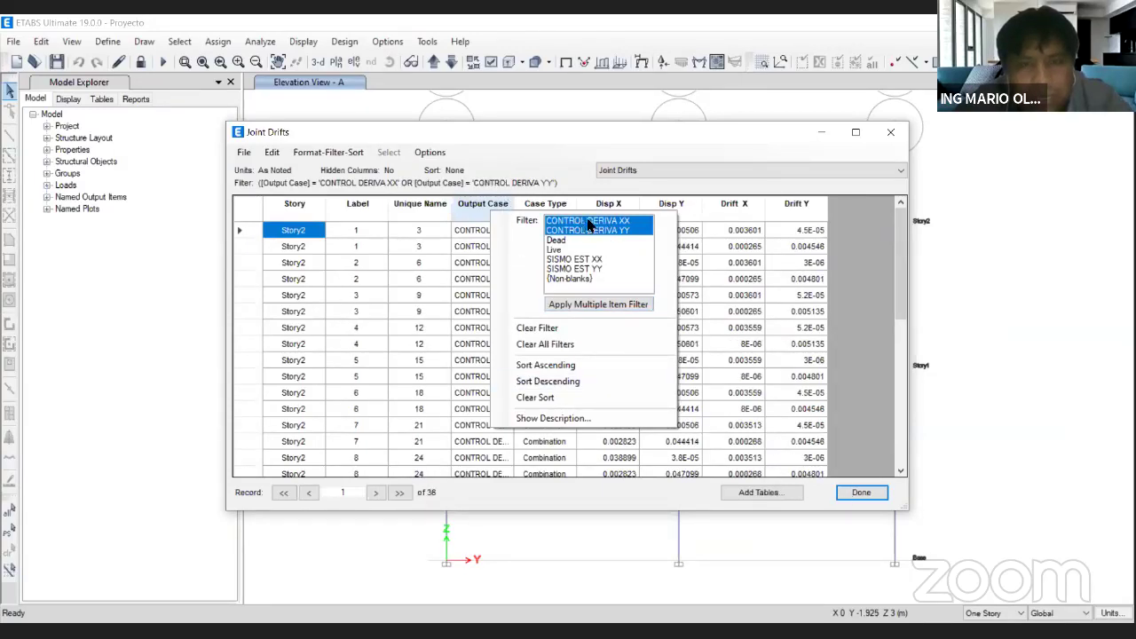
click(647, 180)
Export the filtered Joint Drifts table to Excel.
click(243, 152)
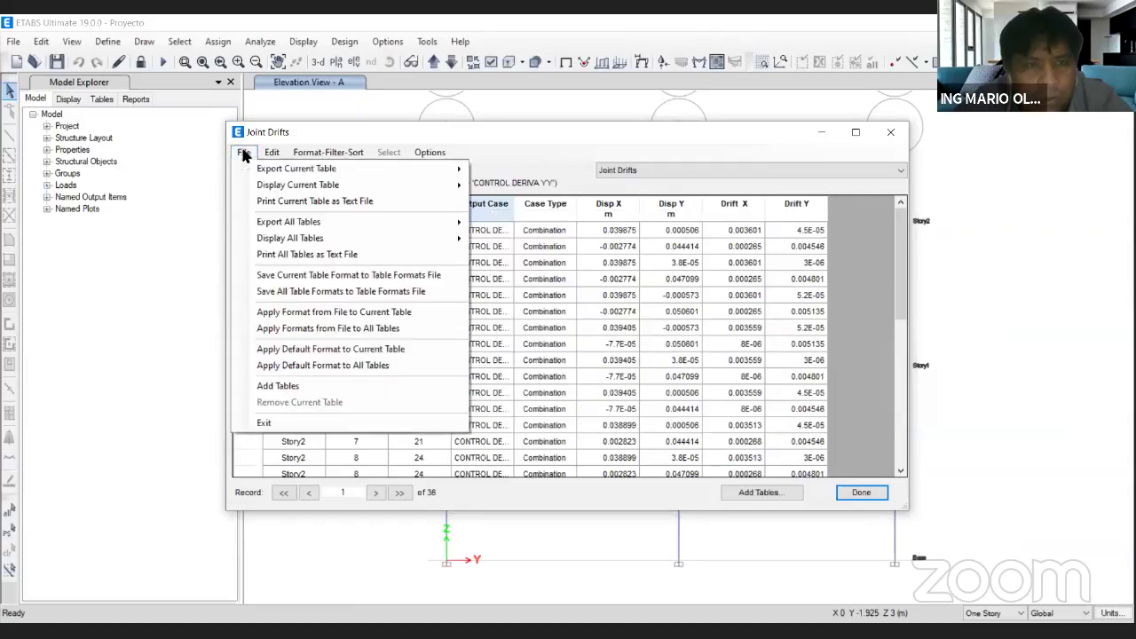
mouse_move(284, 170)
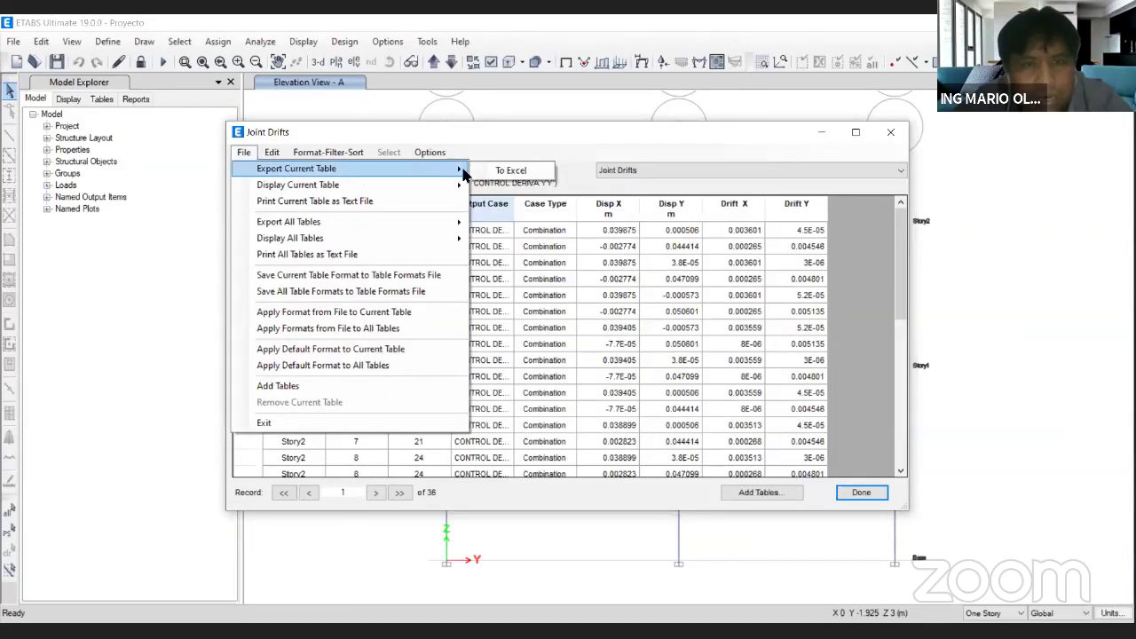
click(509, 171)
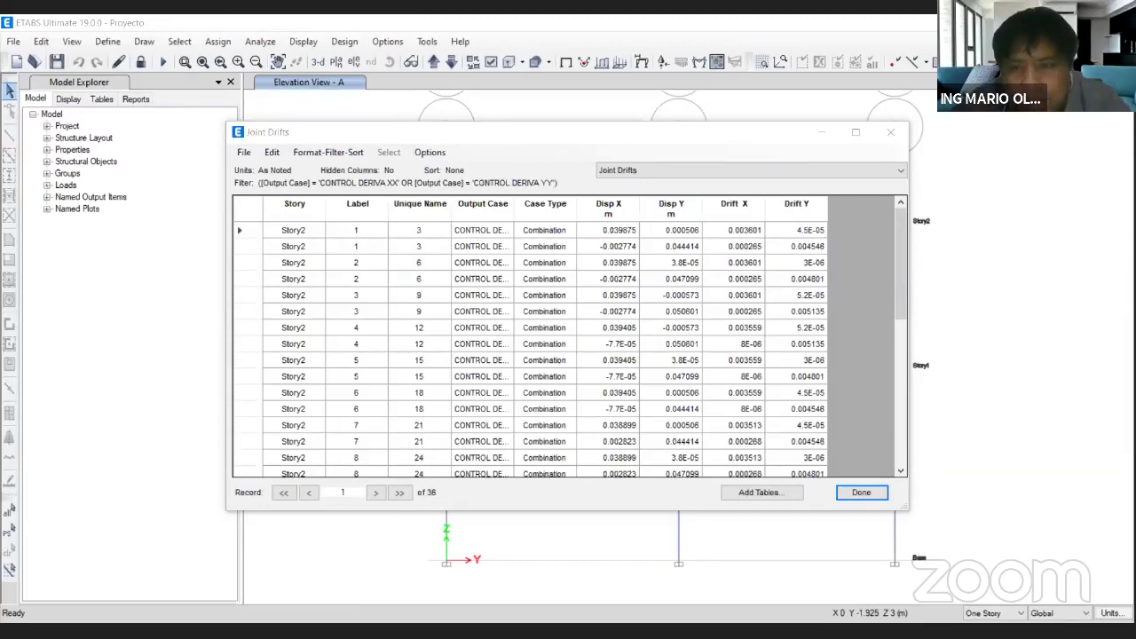
Switch to the PowerPoint presentation and find the Artículo 32 slide with the Tabla N° 11 story drift limits.
key(alt+Tab)
scroll(119, 431, down, 7)
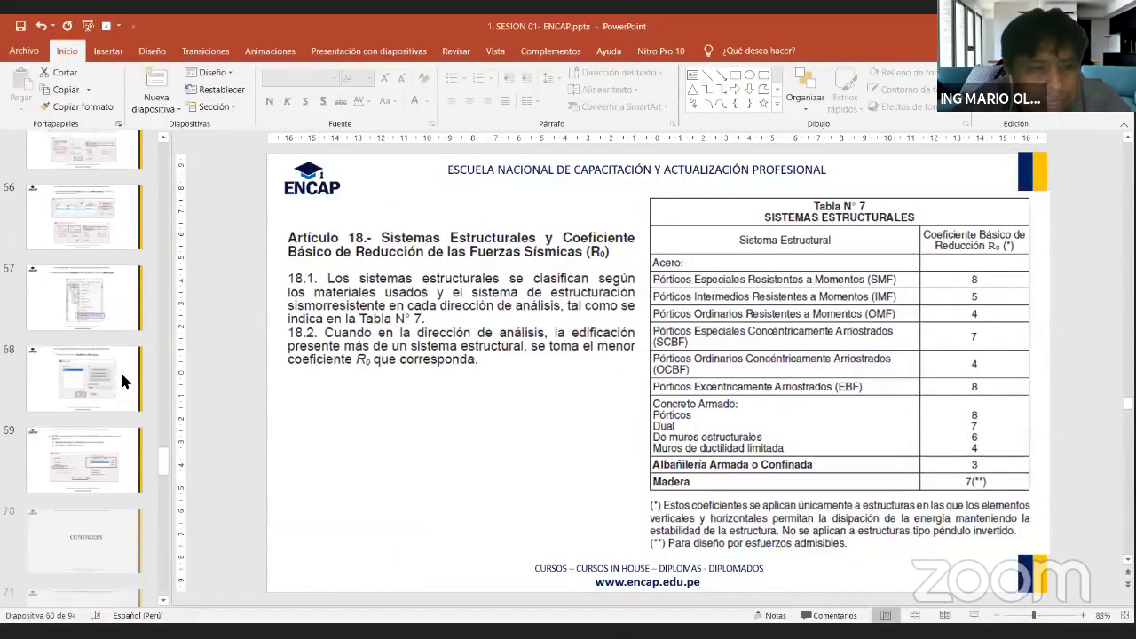
click(113, 338)
click(102, 431)
click(99, 524)
scroll(99, 524, down, 3)
click(96, 364)
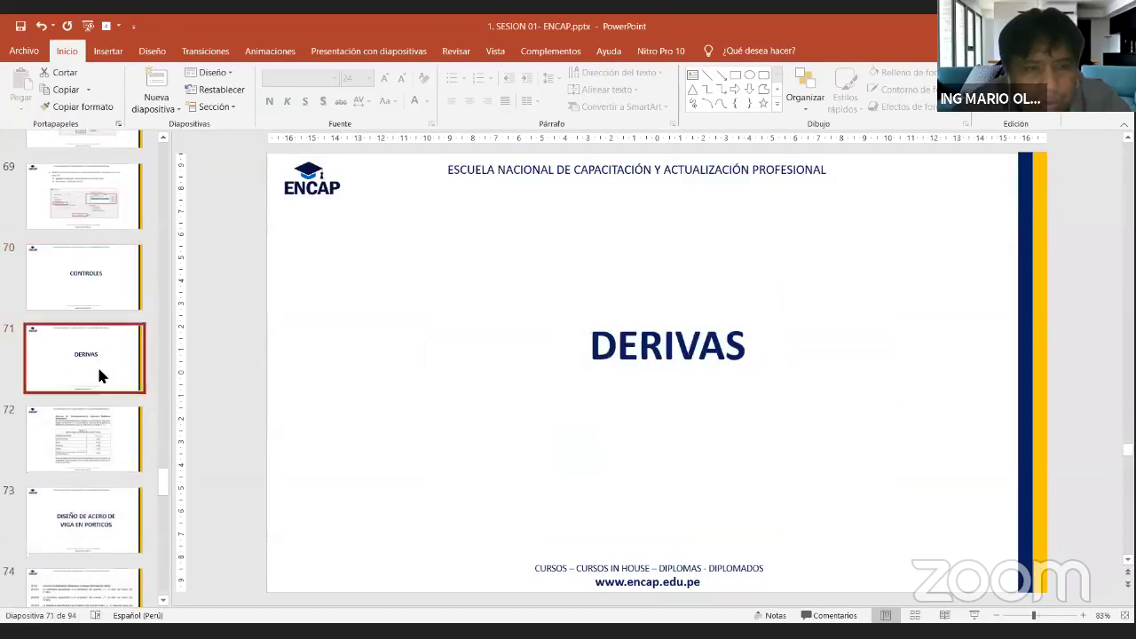
click(105, 428)
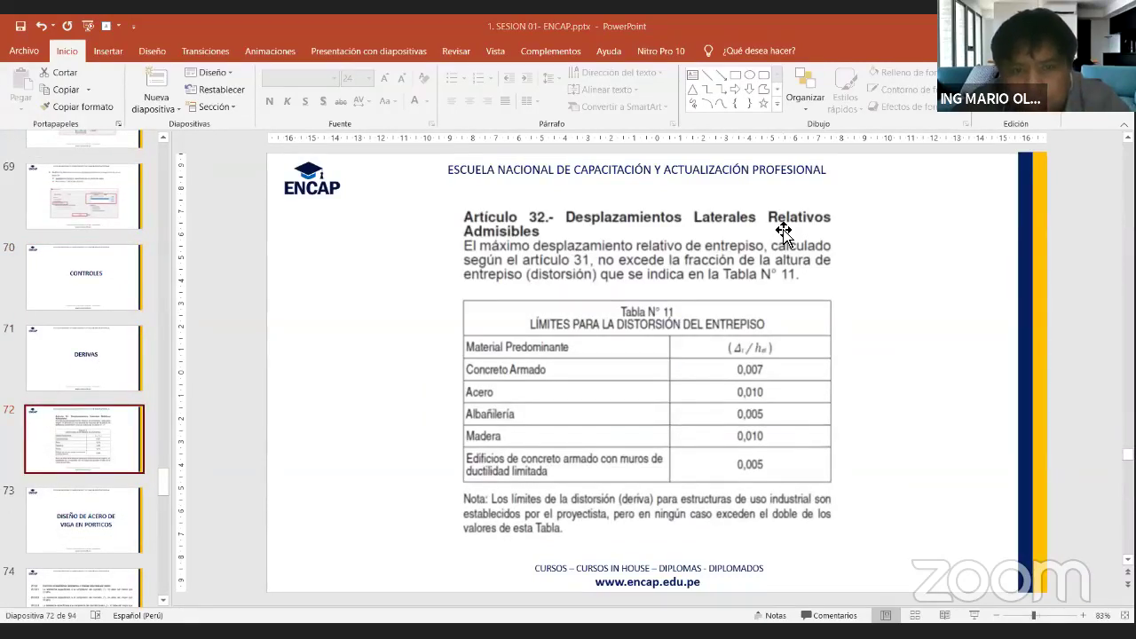
mouse_move(556, 372)
mouse_down()
mouse_move(785, 375)
mouse_move(770, 362)
mouse_up()
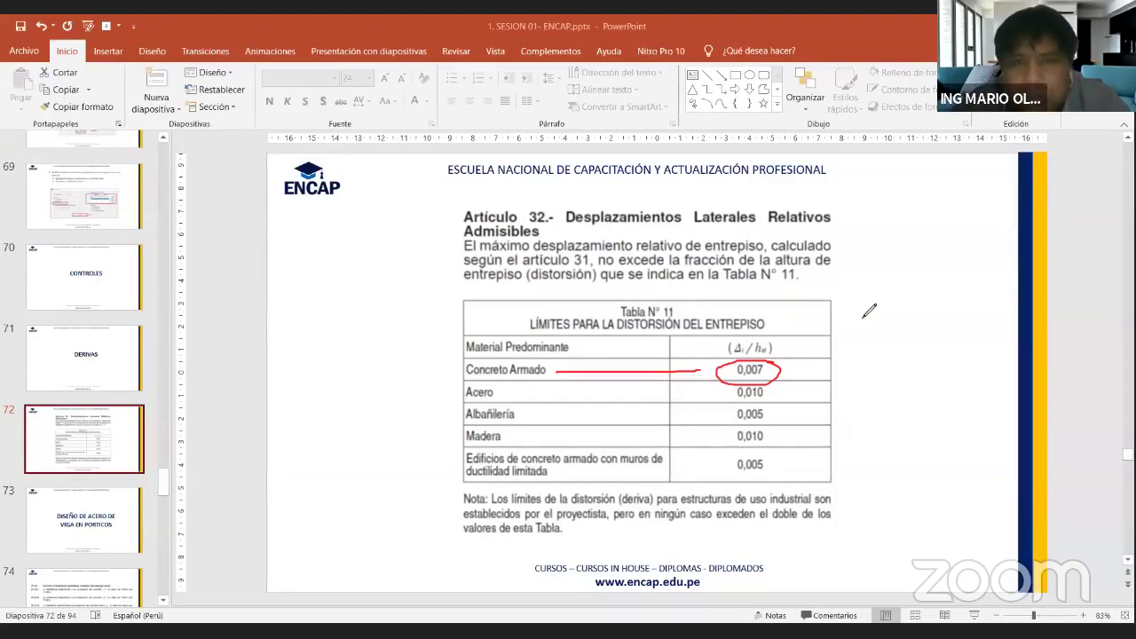
key(ctrl+z)
key(ctrl+z)
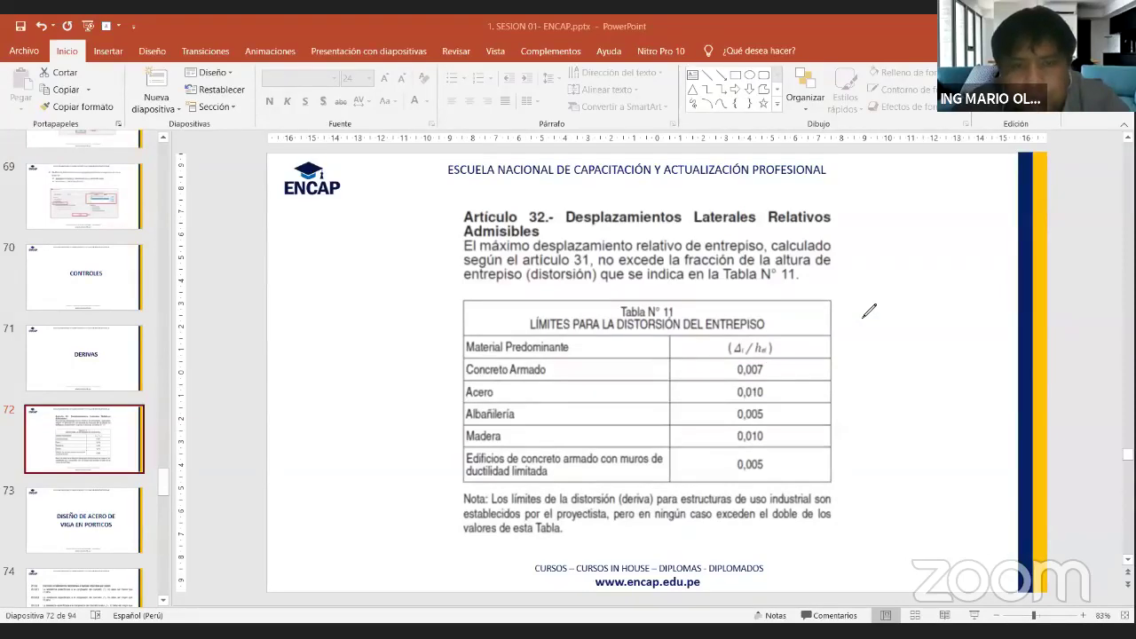
Switch to the exported Excel workbook and review the values in the Drift Y column of the Joint Drifts sheet.
key(alt+Tab)
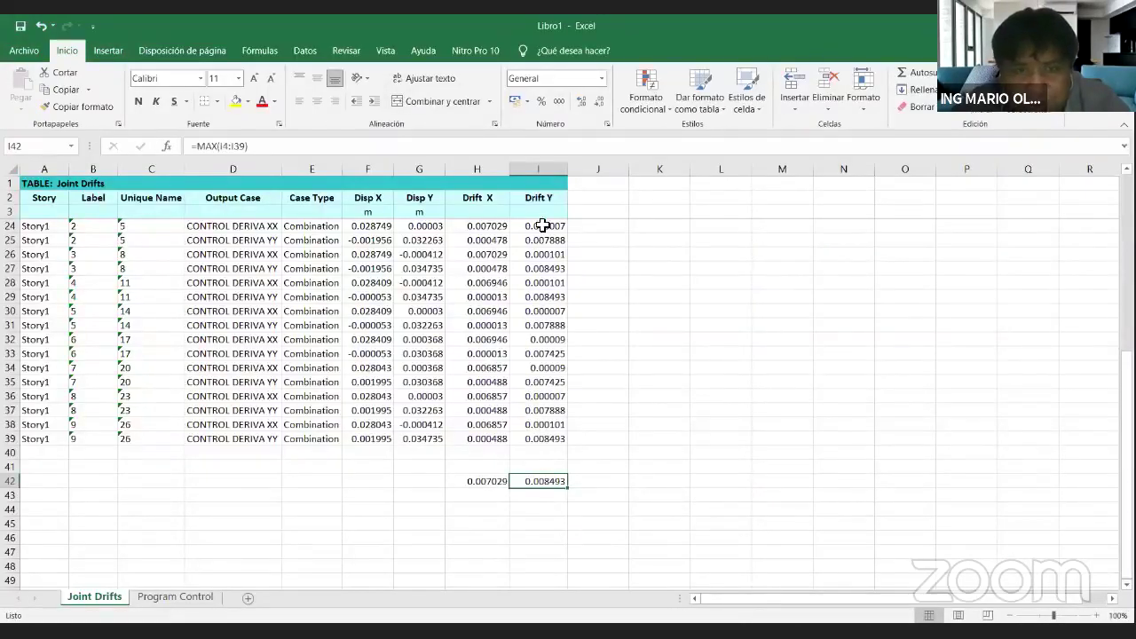
click(542, 197)
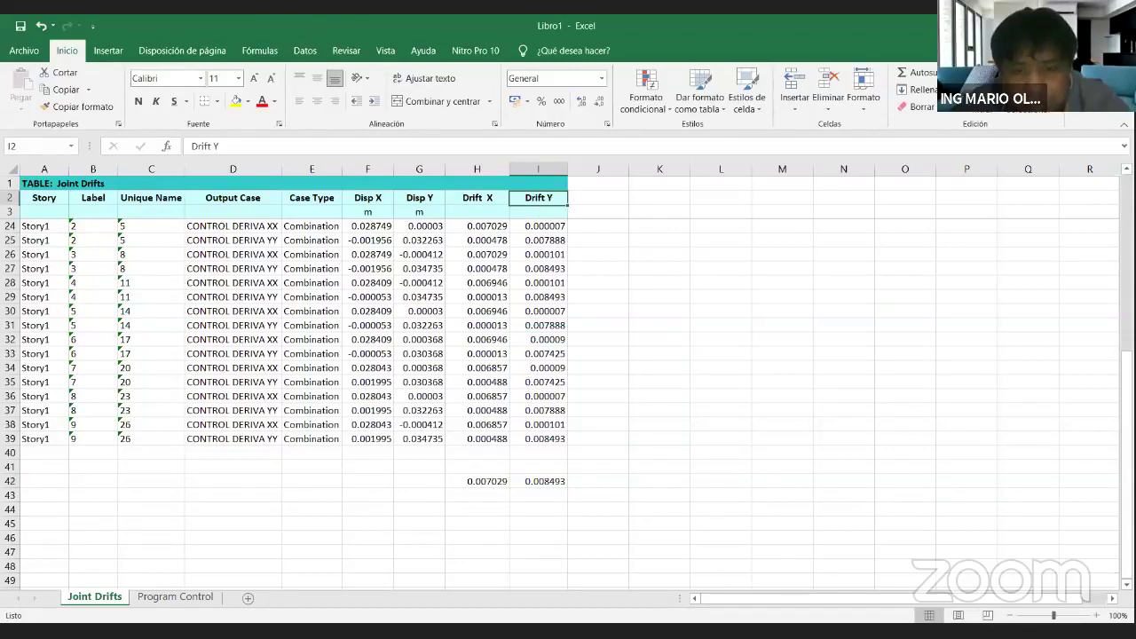
key(shift+Down)
key(shift+Down)
key(shift+Down)
key(shift+Down)
key(shift+Down)
key(shift+Down)
key(shift+Down)
key(shift+Down)
key(shift+Down)
key(shift+Down)
key(shift+Down)
key(shift+Down)
key(shift+Down)
key(shift+Down)
key(shift+Down)
key(shift+Down)
key(shift+Down)
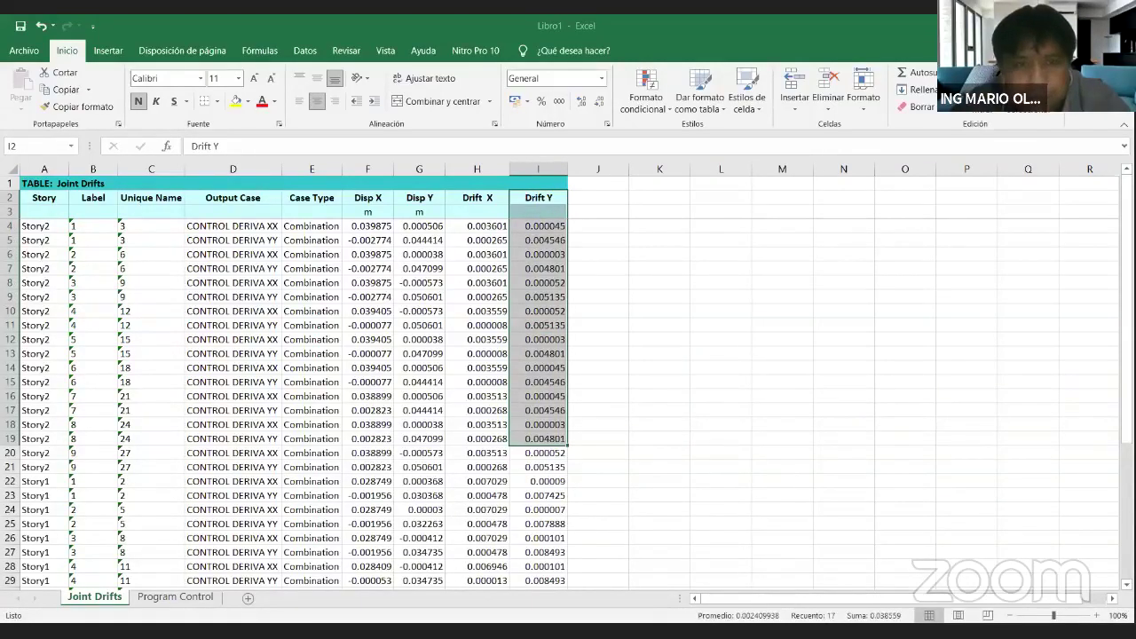
Switch back to ETABS, close the Joint Drifts table and display the model in the 3-D view.
key(alt+Tab)
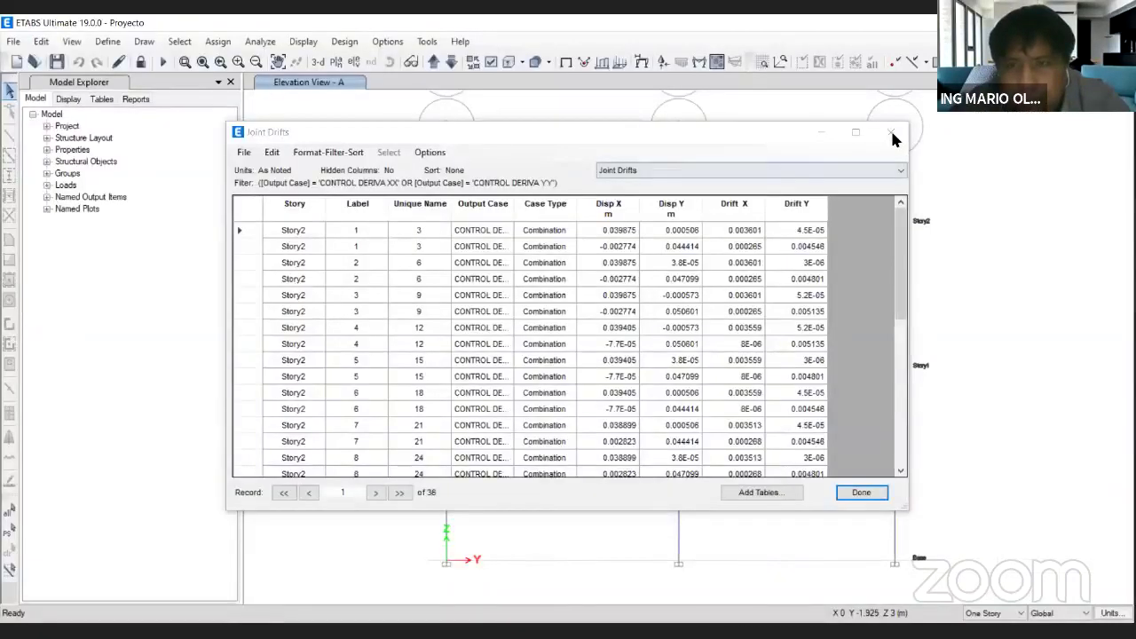
click(890, 133)
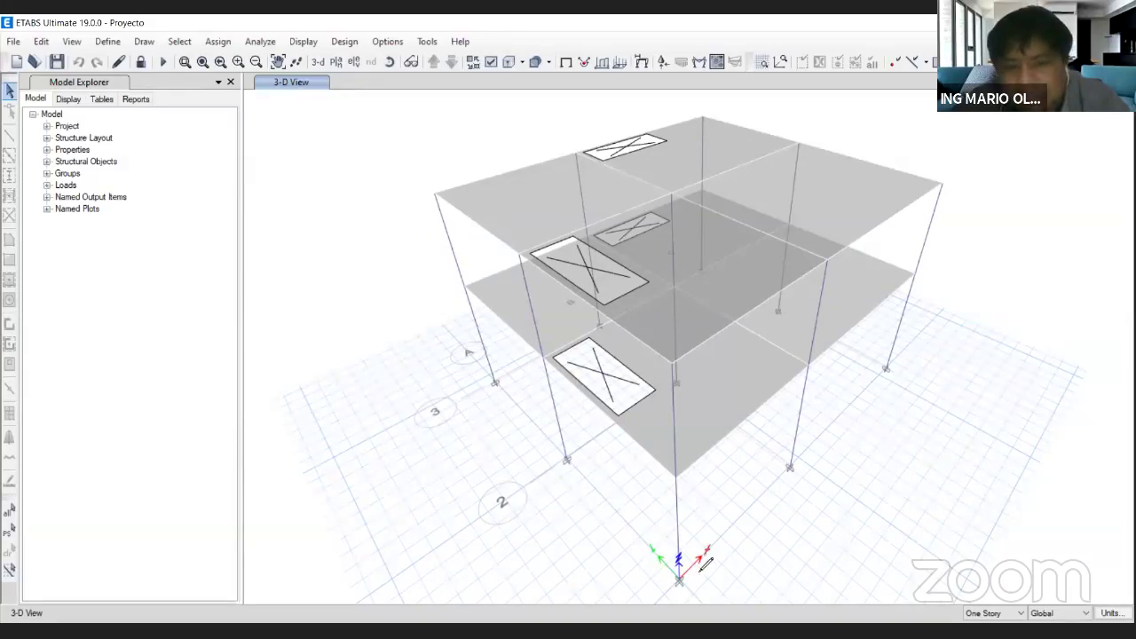
mouse_move(638, 563)
mouse_down()
mouse_move(546, 470)
mouse_move(539, 502)
mouse_up()
mouse_move(427, 186)
mouse_down()
mouse_move(437, 200)
mouse_move(459, 184)
mouse_move(426, 186)
mouse_move(402, 225)
mouse_move(414, 219)
mouse_up()
mouse_move(409, 168)
mouse_down()
mouse_move(420, 182)
mouse_move(431, 167)
mouse_move(456, 224)
mouse_move(474, 222)
mouse_move(462, 195)
mouse_up()
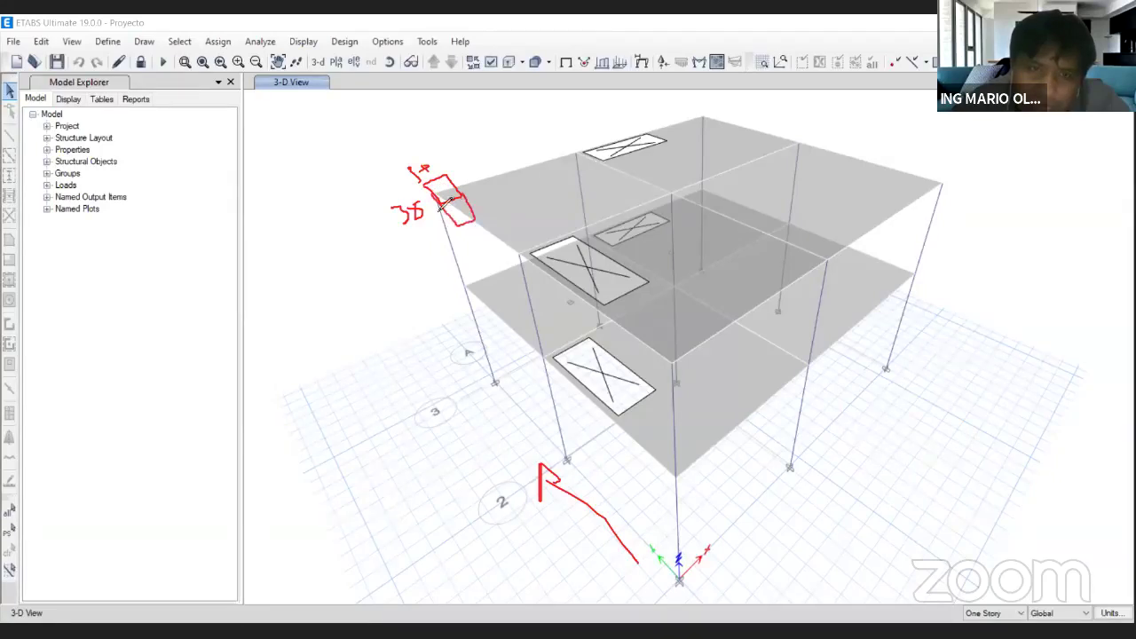
mouse_move(394, 206)
mouse_down()
mouse_move(390, 227)
mouse_move(407, 223)
mouse_move(408, 252)
mouse_up()
drag(417, 214, 419, 222)
mouse_move(401, 174)
mouse_down()
mouse_move(422, 187)
mouse_move(427, 161)
mouse_move(436, 173)
mouse_up()
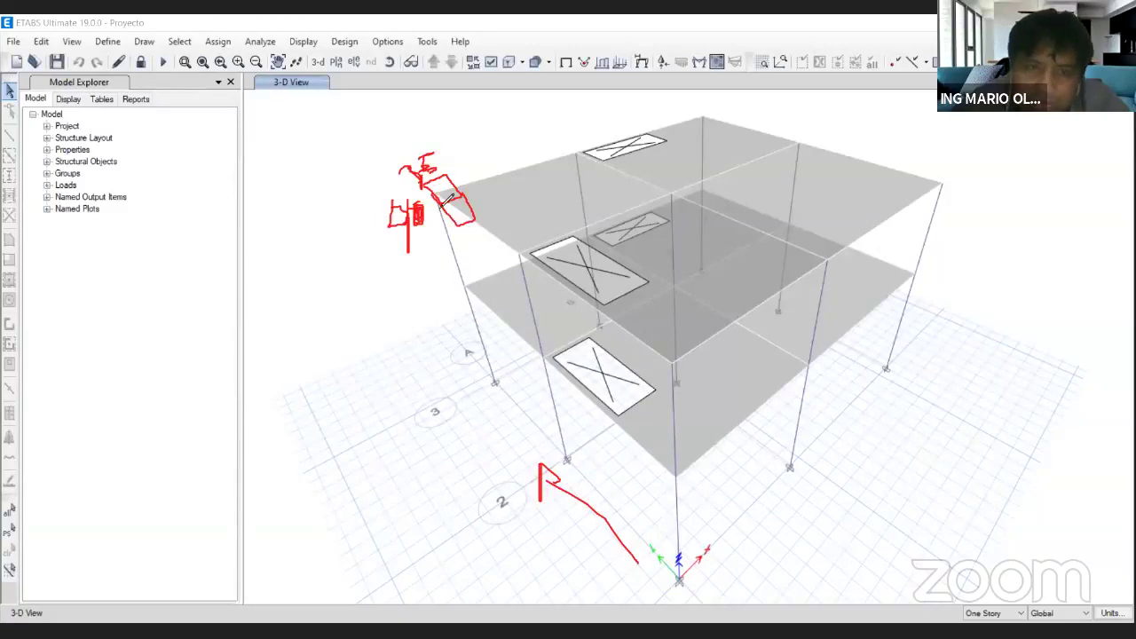
mouse_move(440, 208)
mouse_down()
mouse_move(476, 222)
mouse_move(445, 174)
mouse_move(472, 216)
mouse_up()
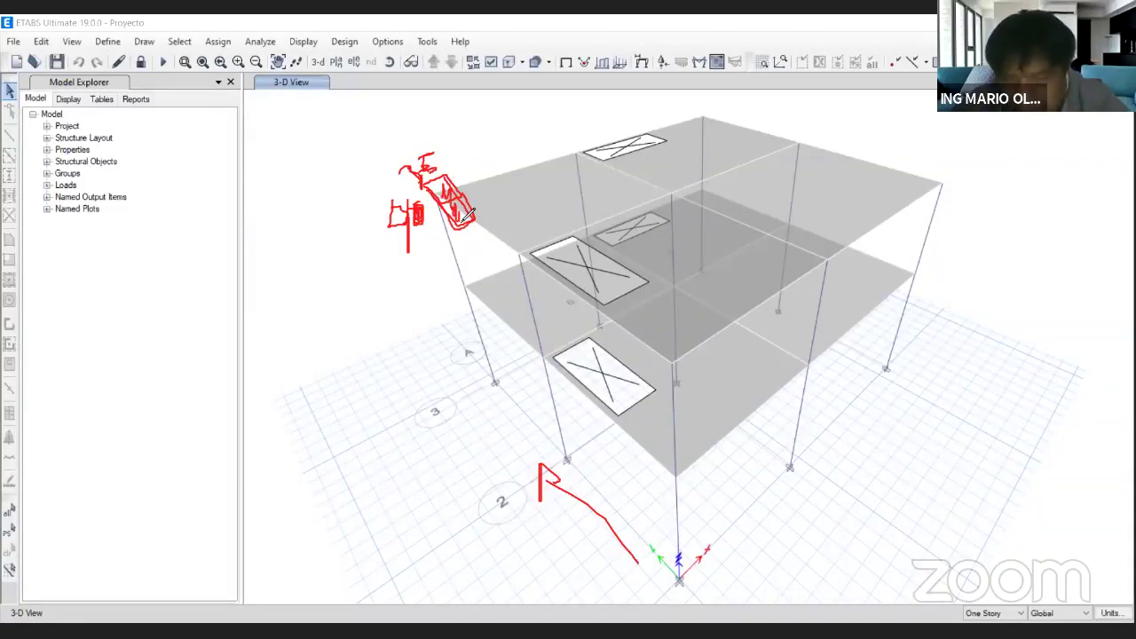
click(579, 134)
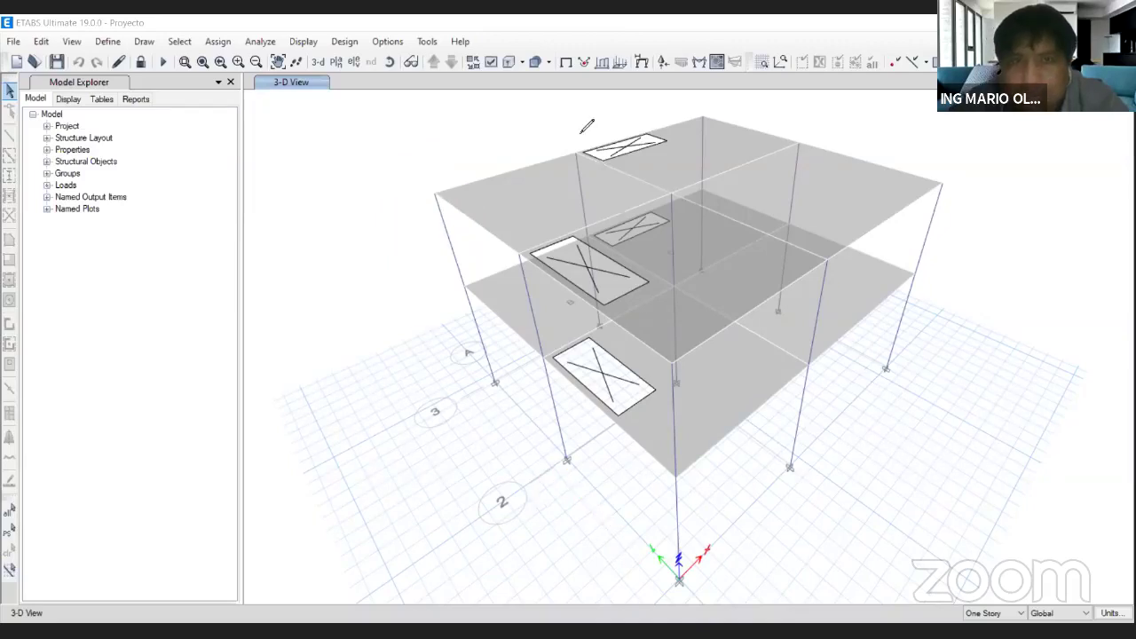
scroll(803, 316, down, 3)
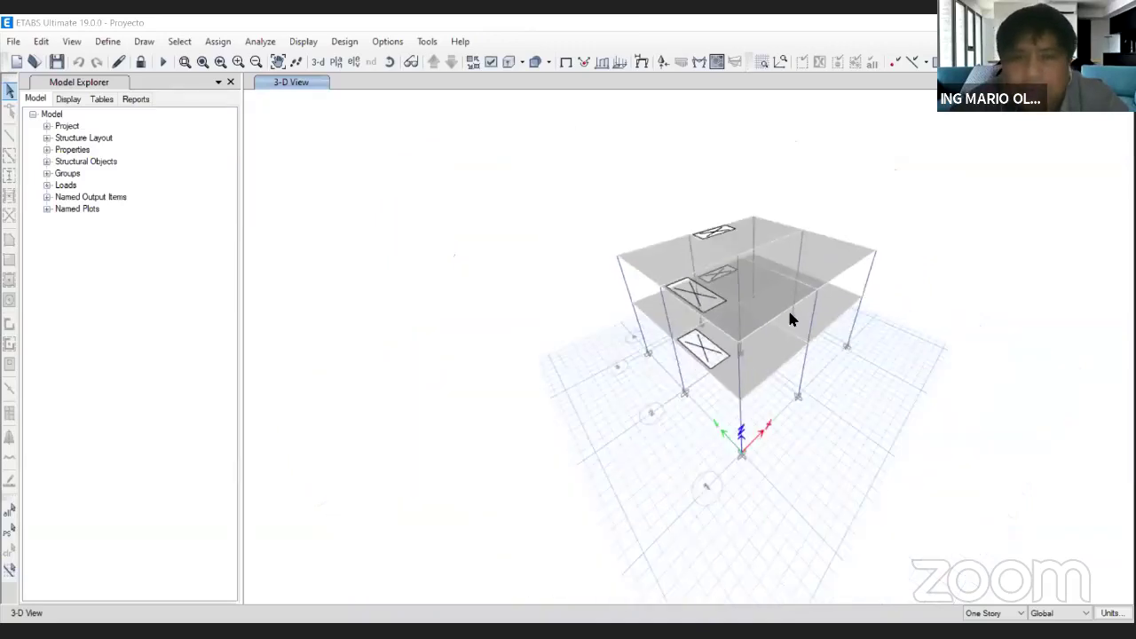
scroll(787, 307, up, 3)
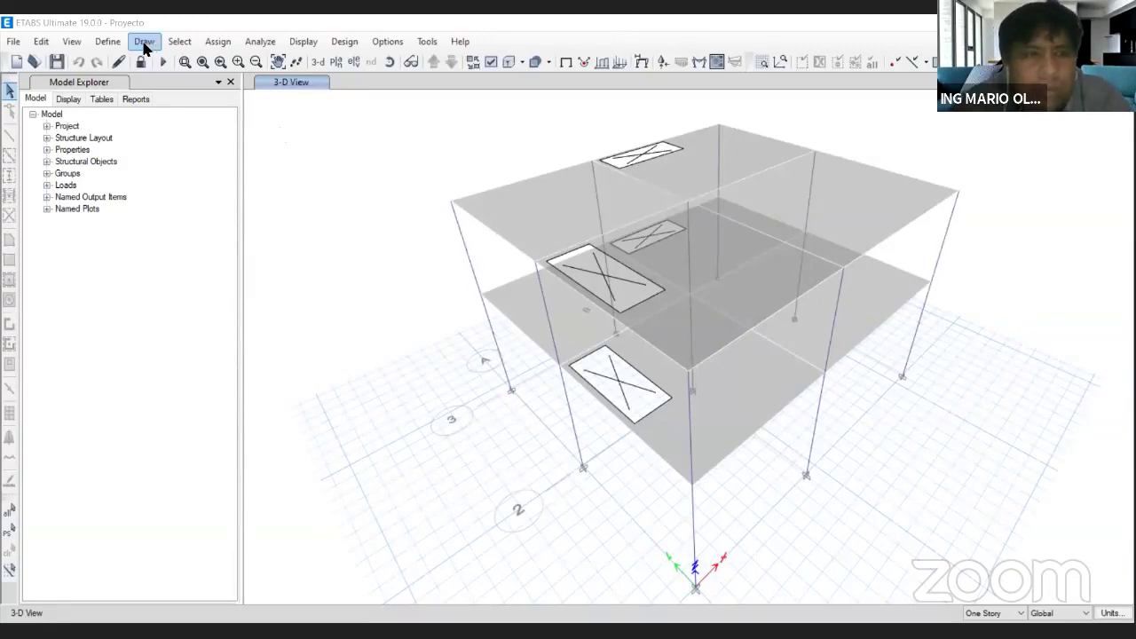
Start a new load combination Comb1 of type Linear Add with the Dead case at scale factor 1.4.
click(109, 42)
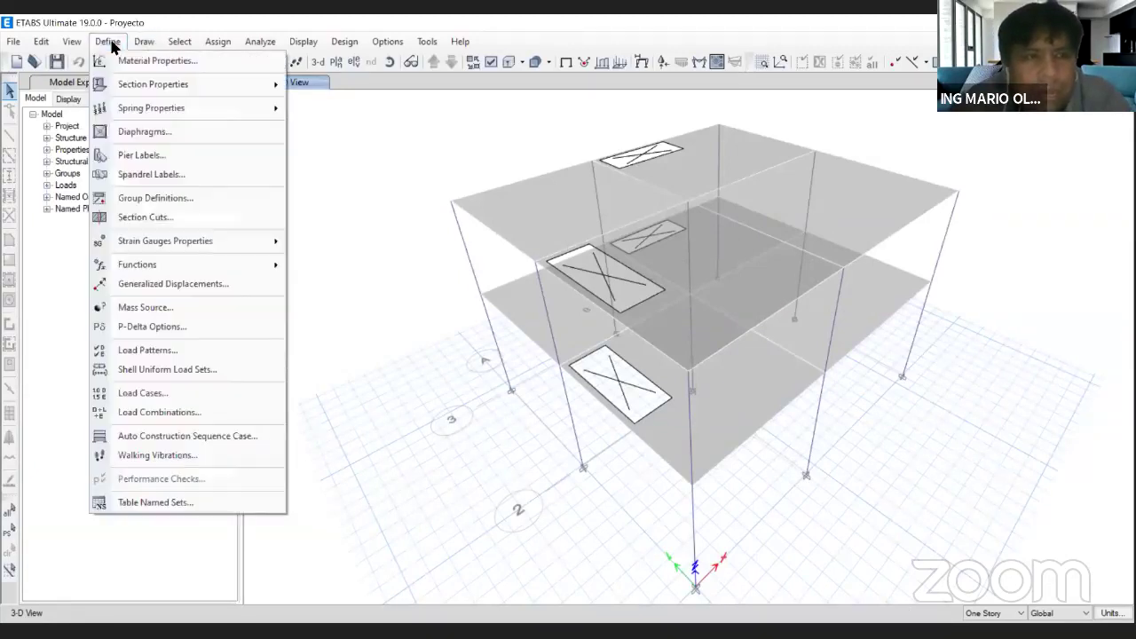
click(191, 412)
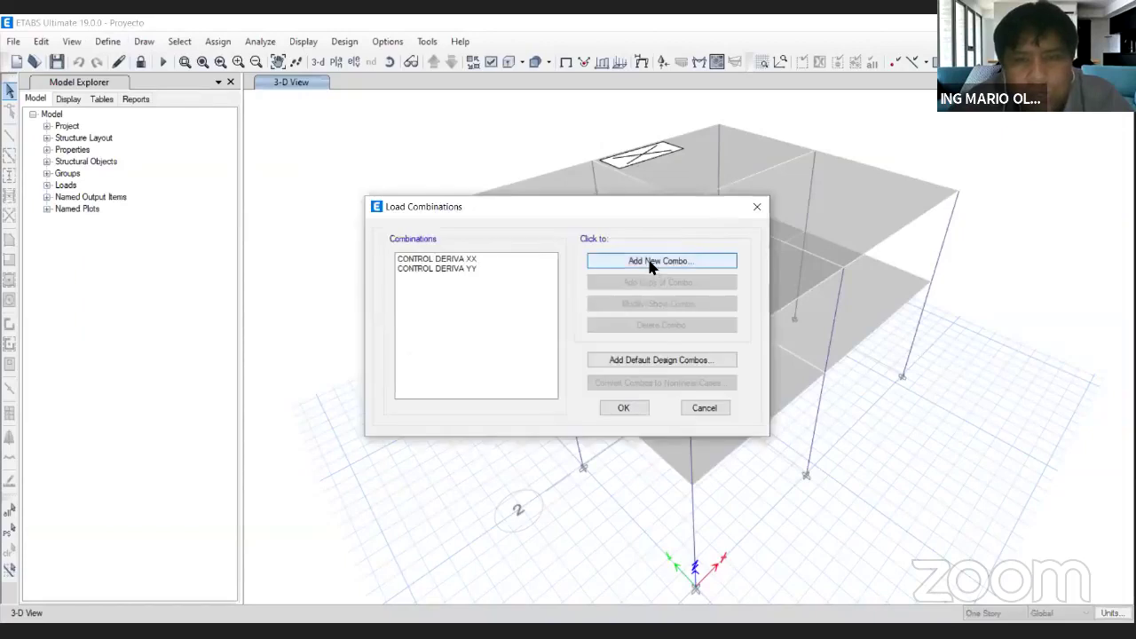
click(652, 263)
click(535, 329)
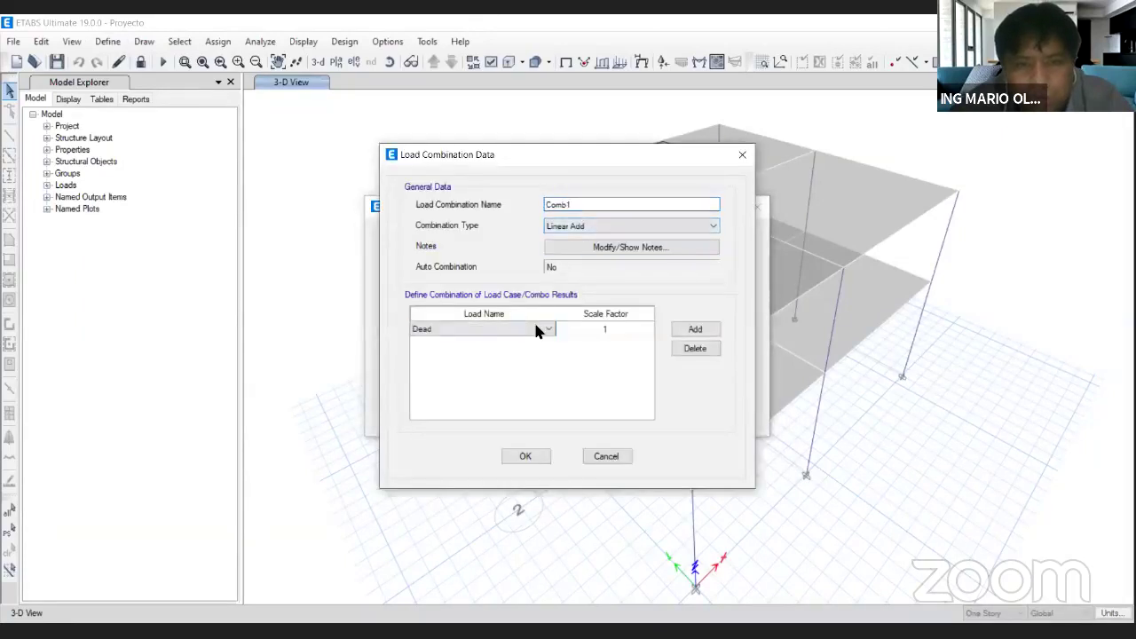
click(536, 329)
click(601, 332)
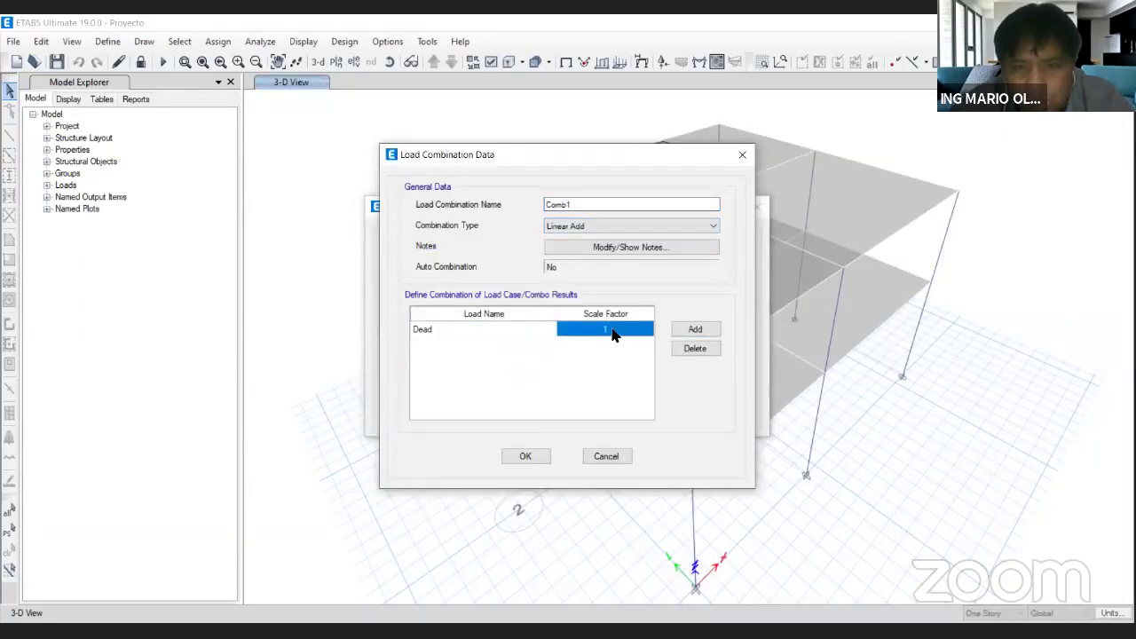
click(601, 330)
Add the Live case to Comb1 with scale factor 1.7 and save the combination.
click(695, 329)
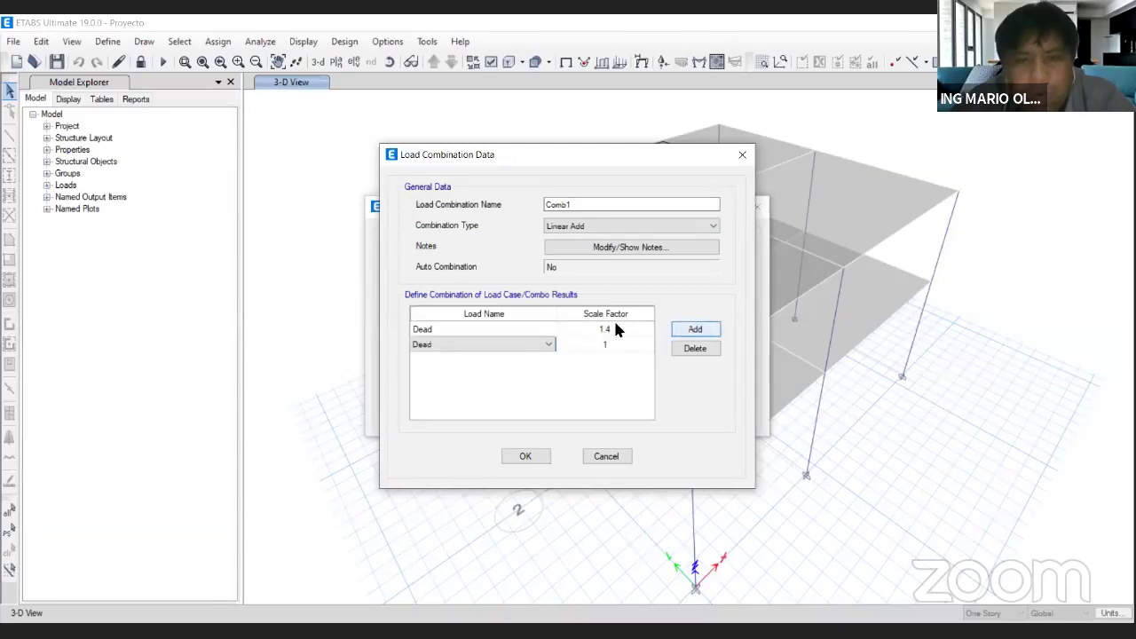
click(494, 337)
click(496, 339)
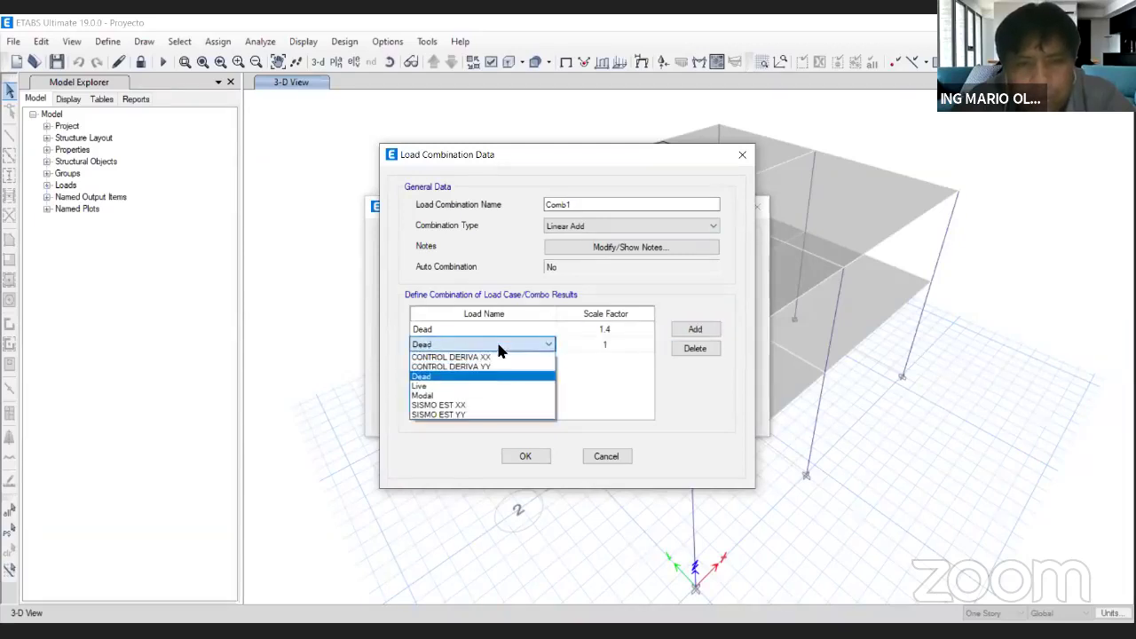
click(482, 387)
click(606, 345)
click(605, 345)
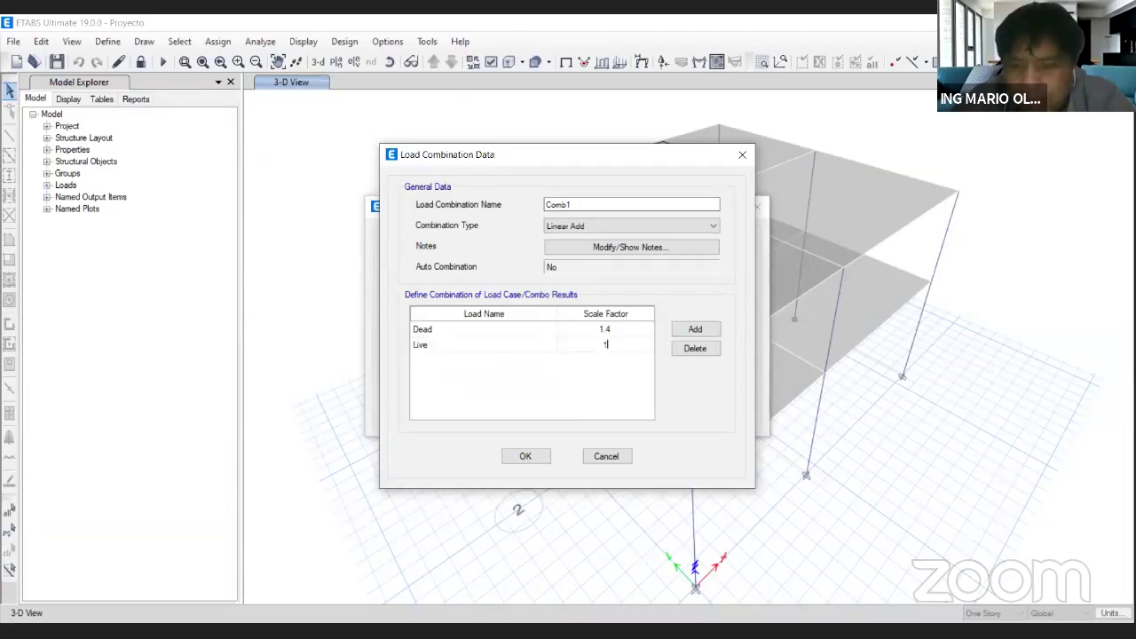
click(526, 456)
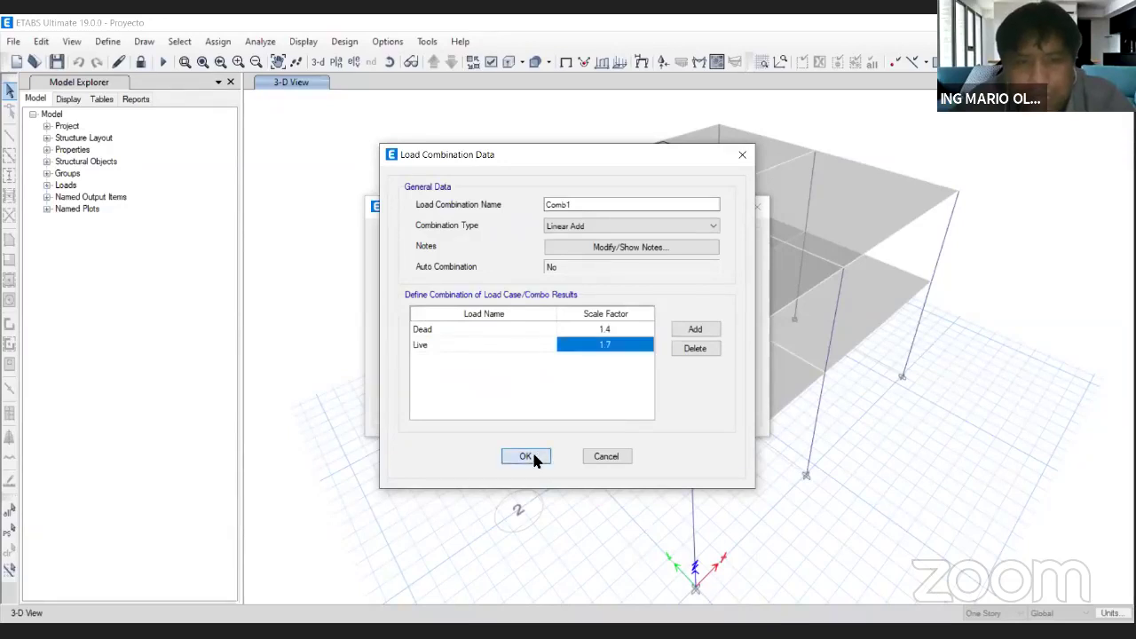
Start a new load combination Comb2 with the Dead case at scale factor 1.25.
click(662, 260)
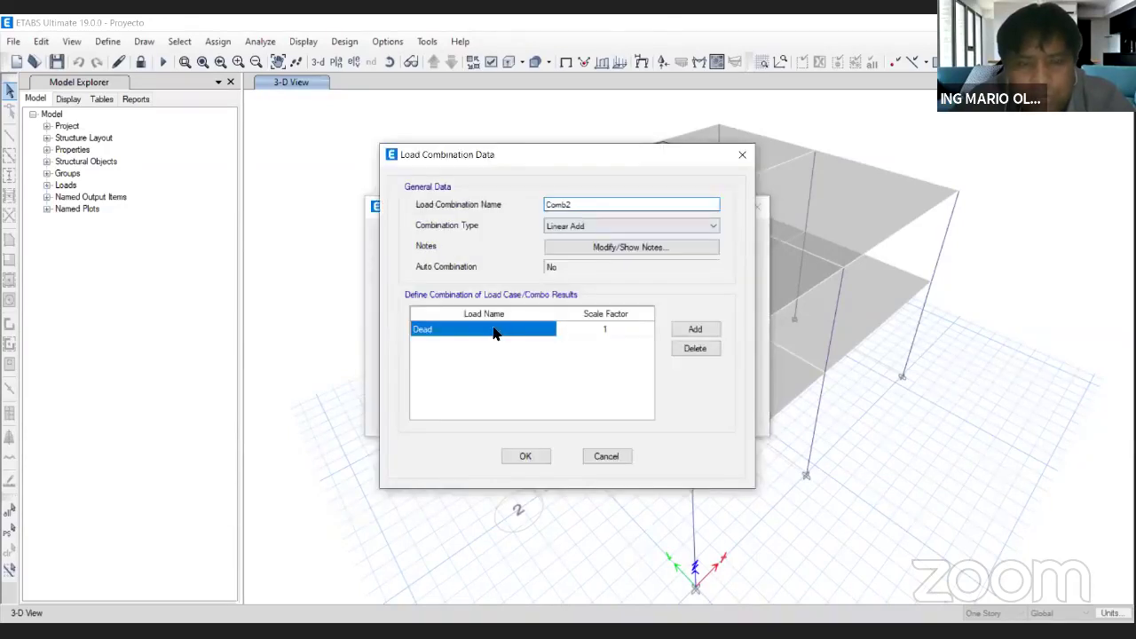
click(609, 328)
click(608, 329)
text(1.25)
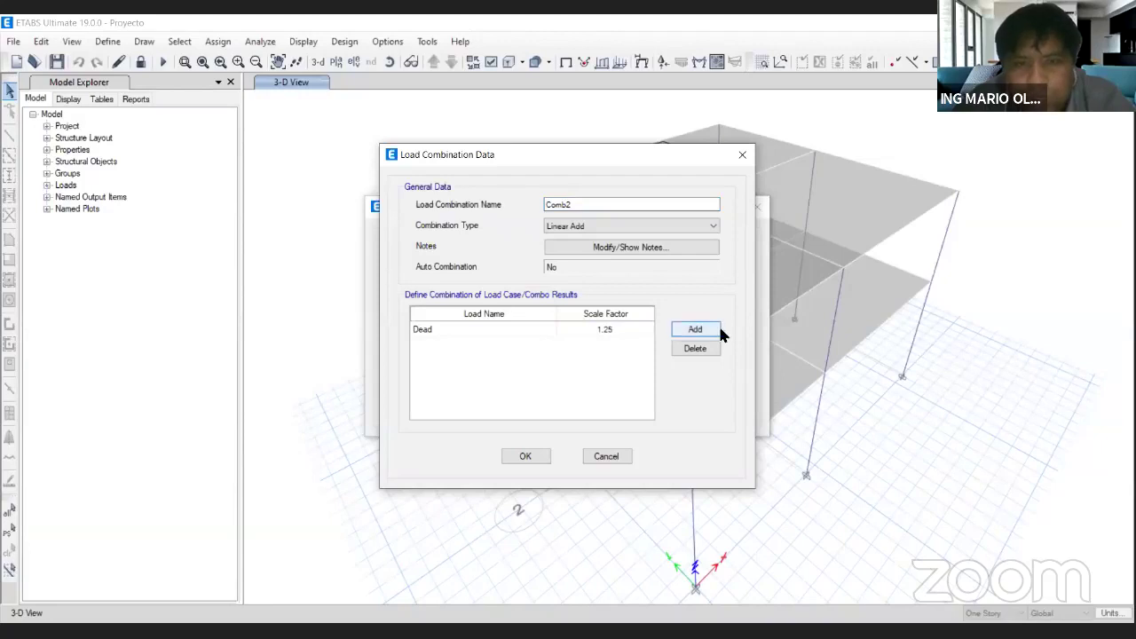
Add the Live case to Comb2 with scale factor 1.25.
click(710, 329)
click(541, 344)
click(541, 344)
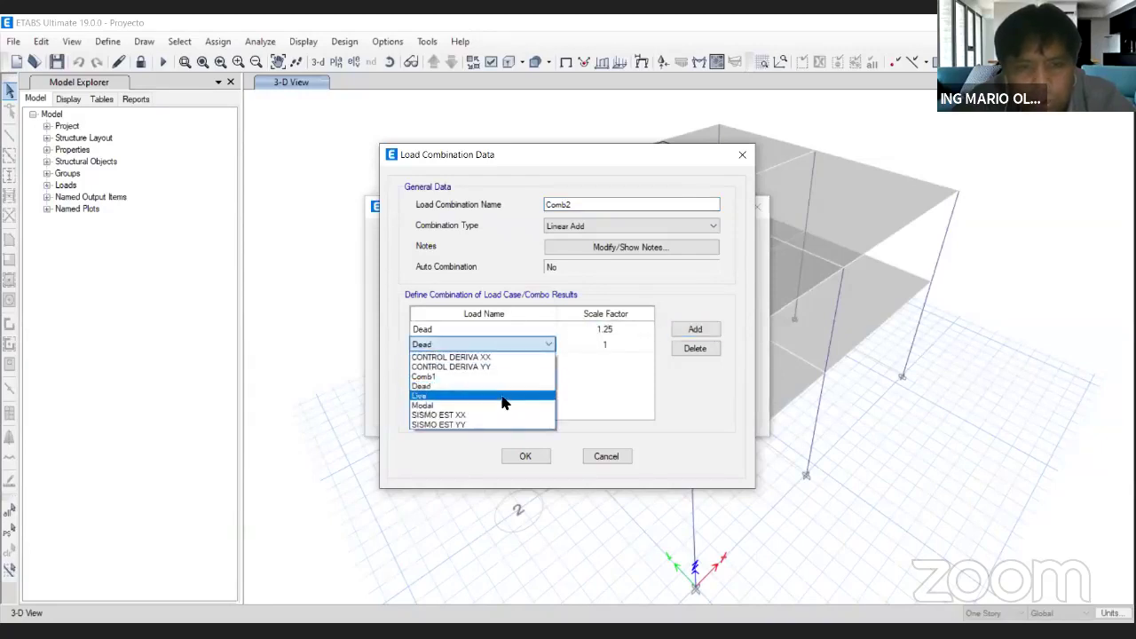
click(503, 396)
click(604, 344)
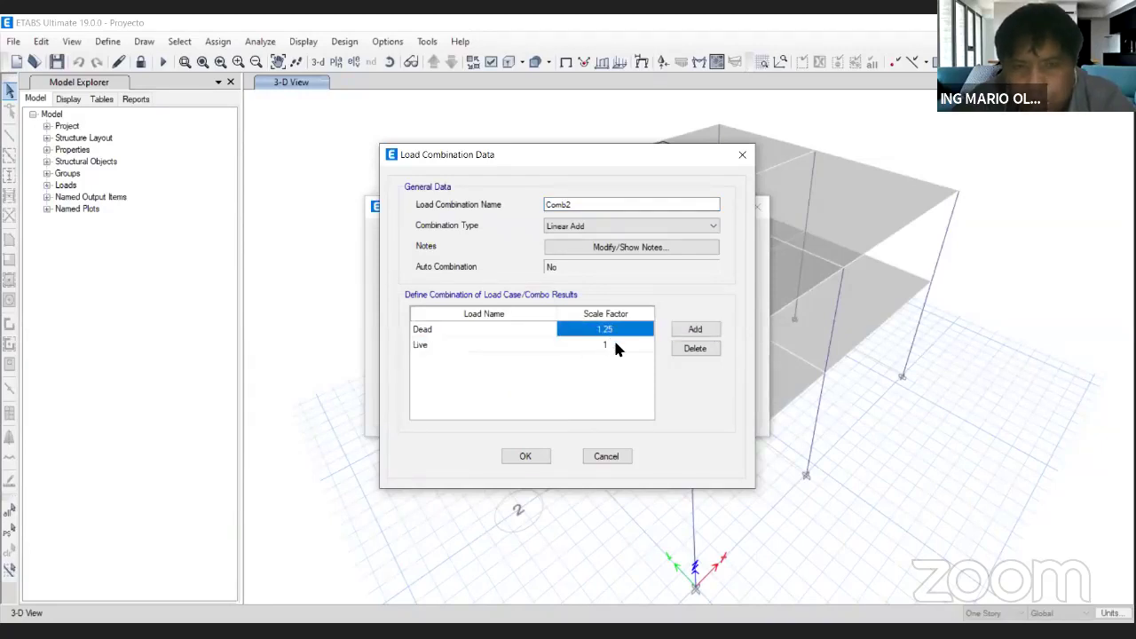
click(611, 345)
text(1.25)
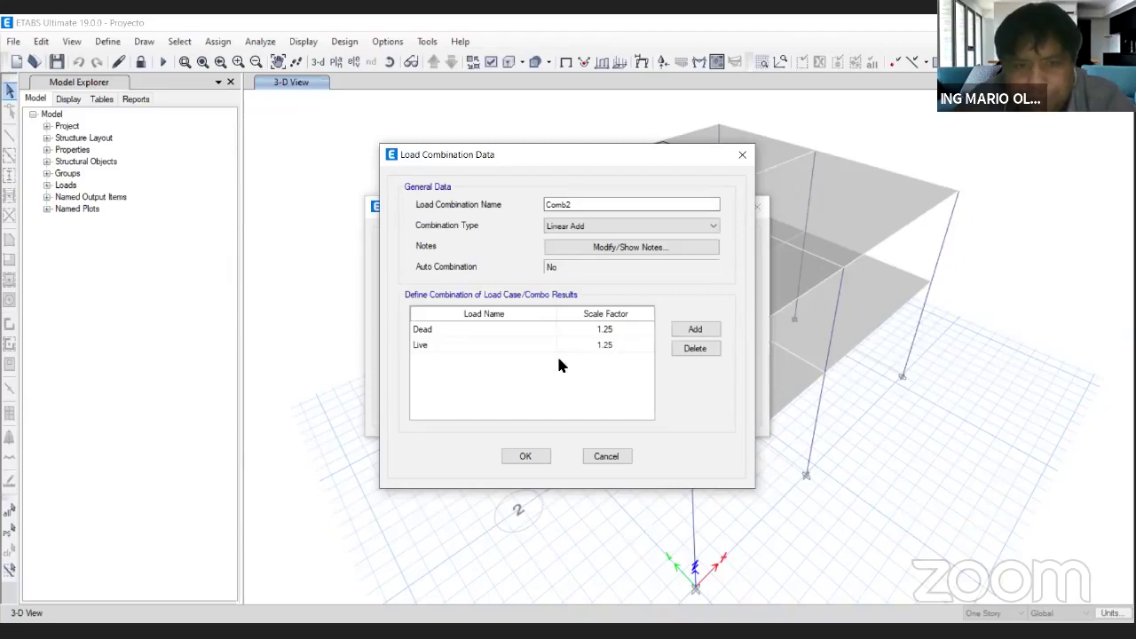
Add the SISMO EST XX case to Comb2 with scale factor 1 and save the combination.
click(693, 329)
click(543, 360)
click(543, 361)
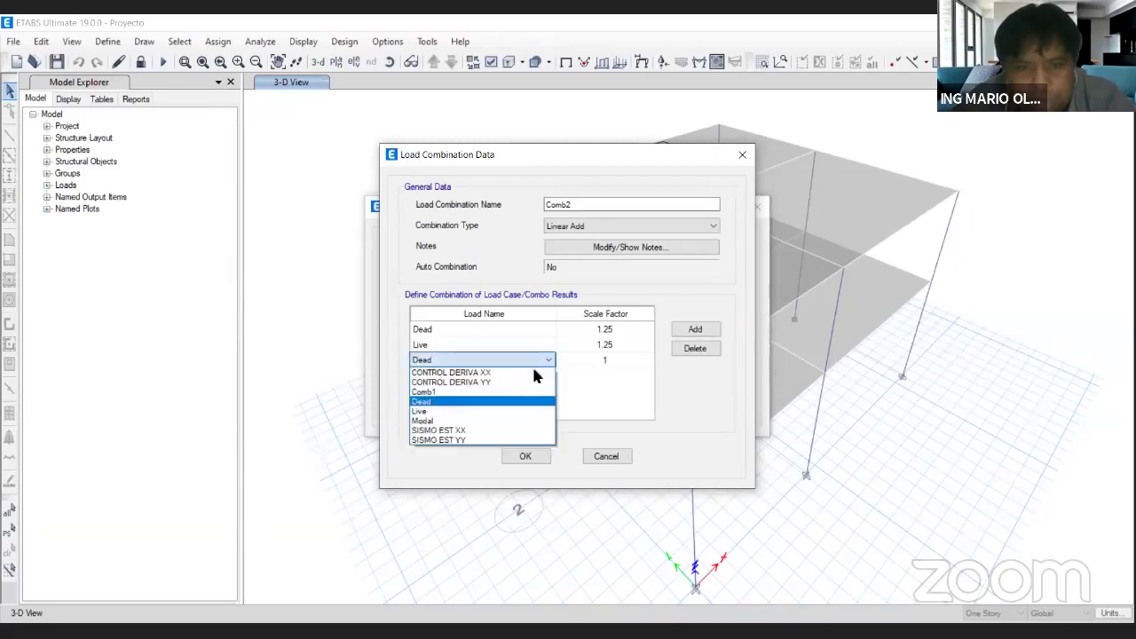
click(484, 430)
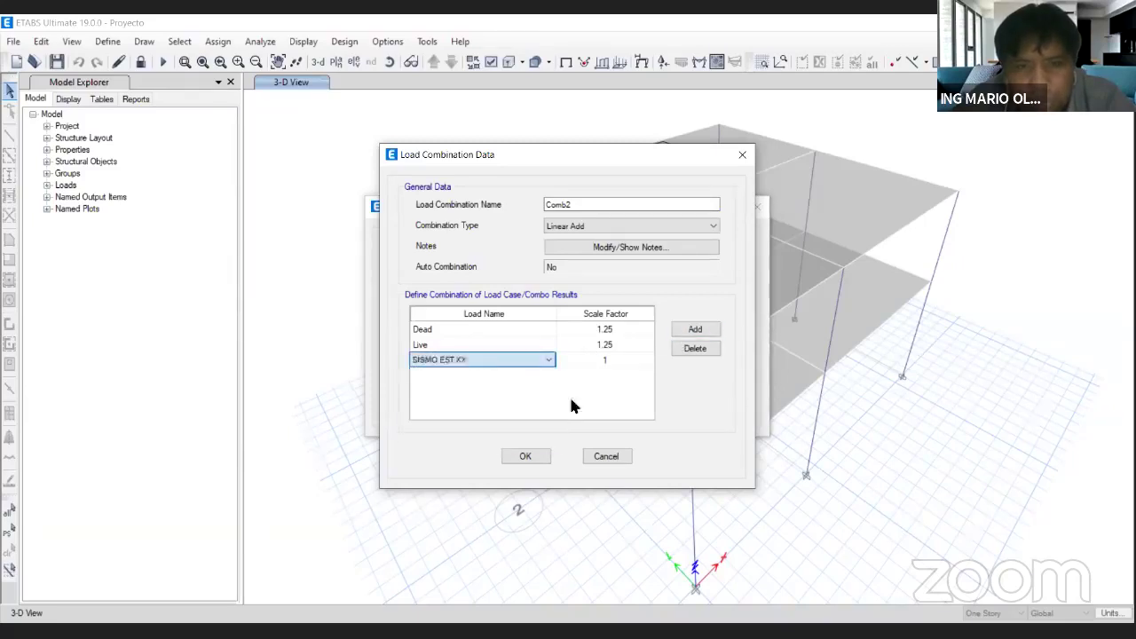
click(544, 458)
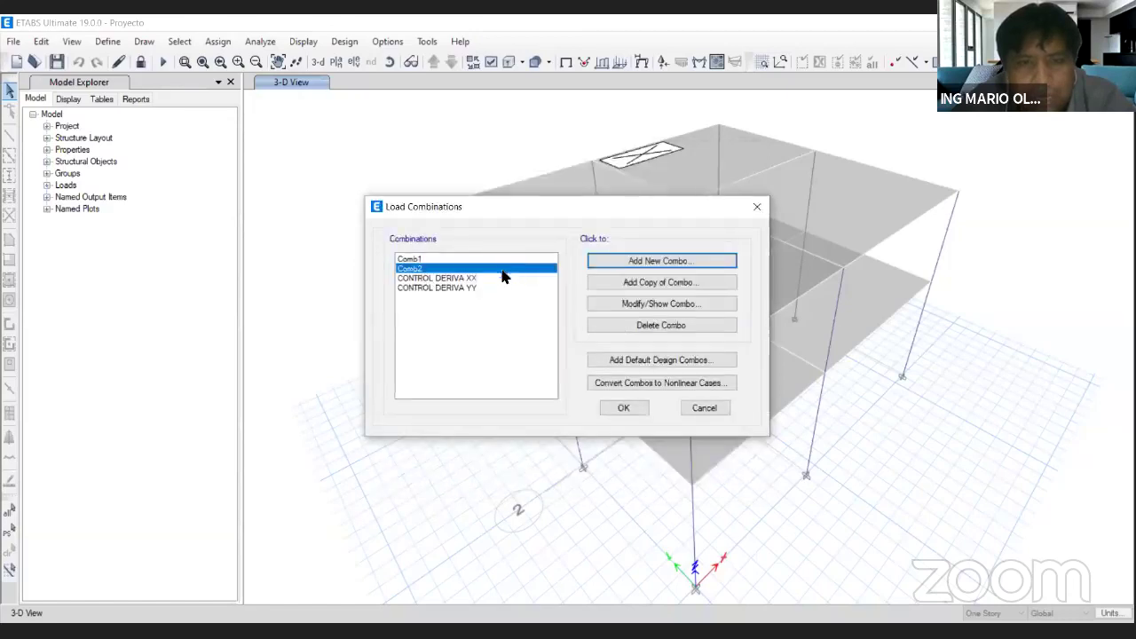
Create a copy of Comb2 named Comb3 and replace its SISMO EST XX case with SISMO EST YY.
click(659, 280)
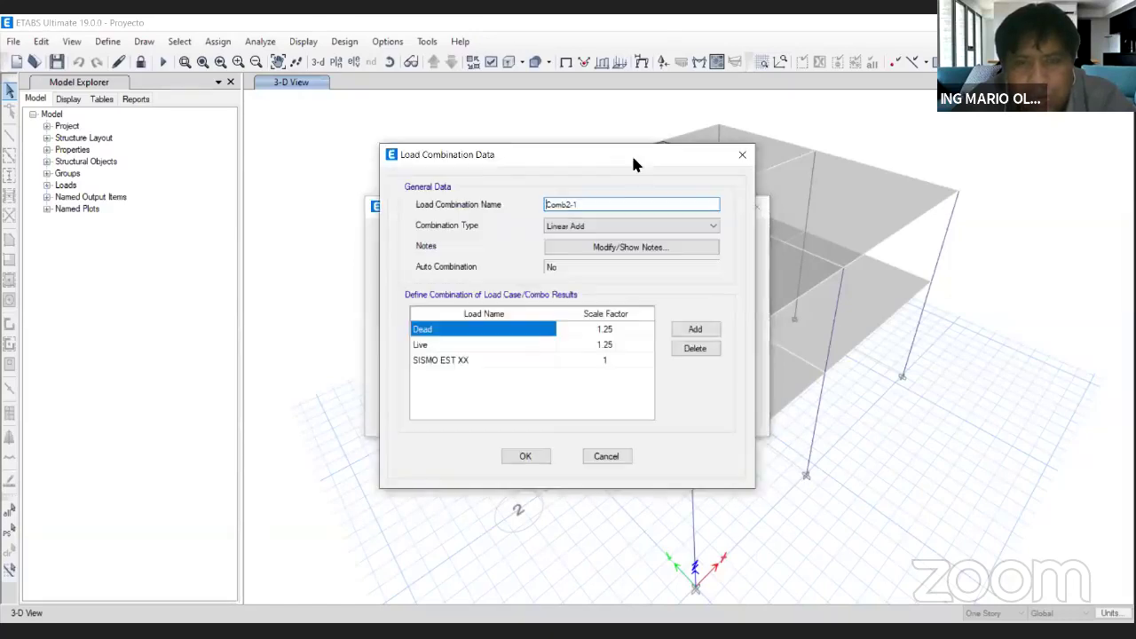
drag(642, 165, 819, 171)
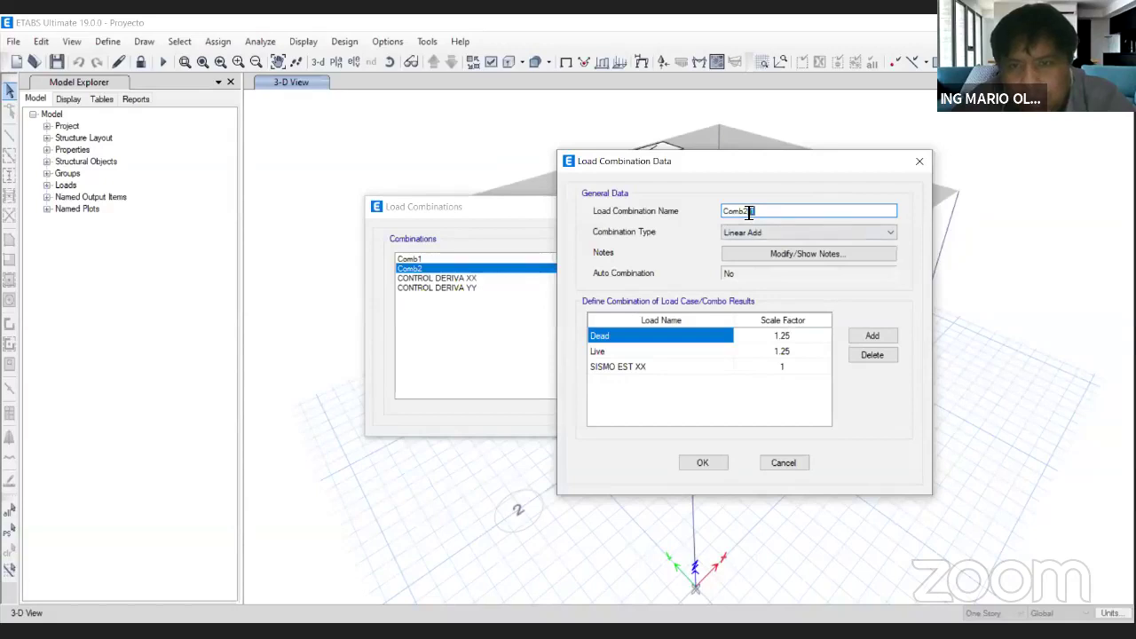
click(817, 210)
key(BackSpace)
key(BackSpace)
key(BackSpace)
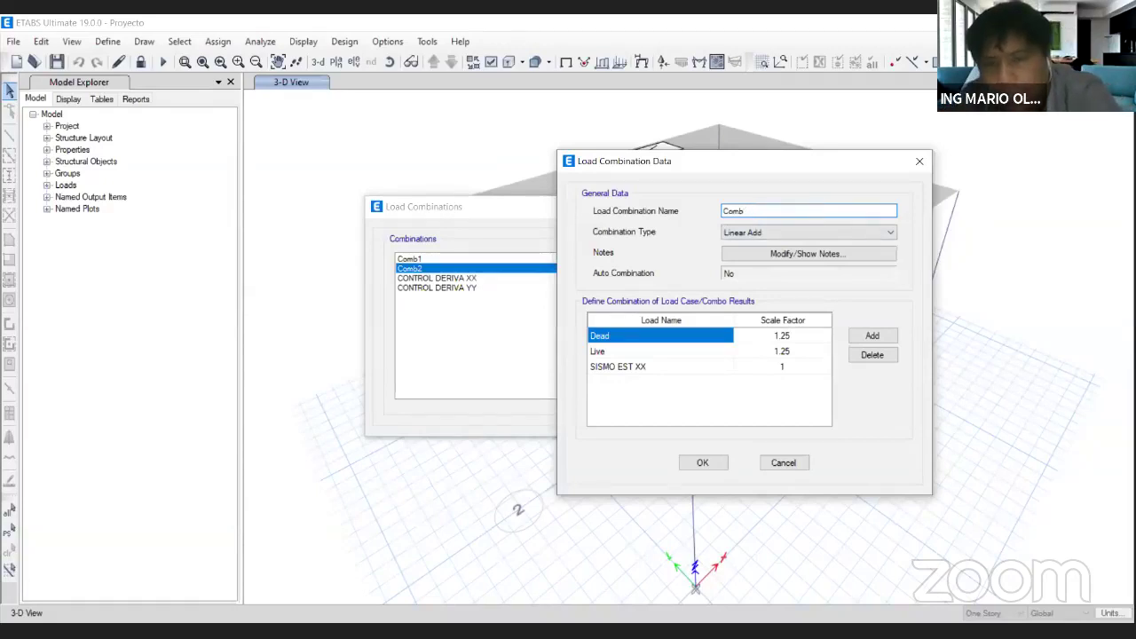
text(3)
click(701, 364)
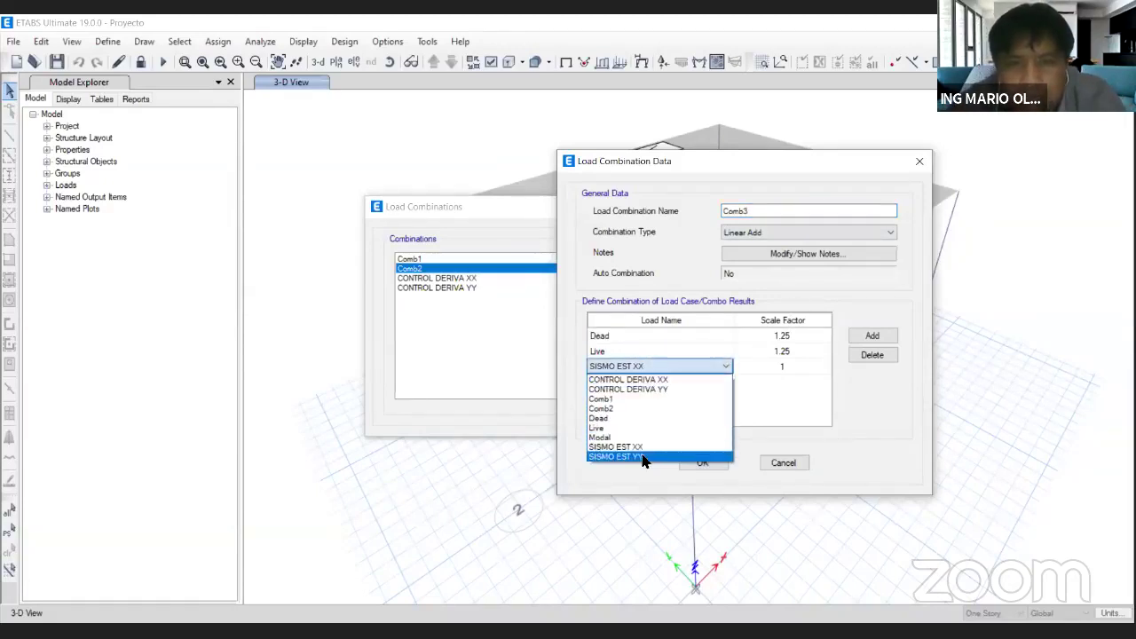
click(643, 457)
click(712, 462)
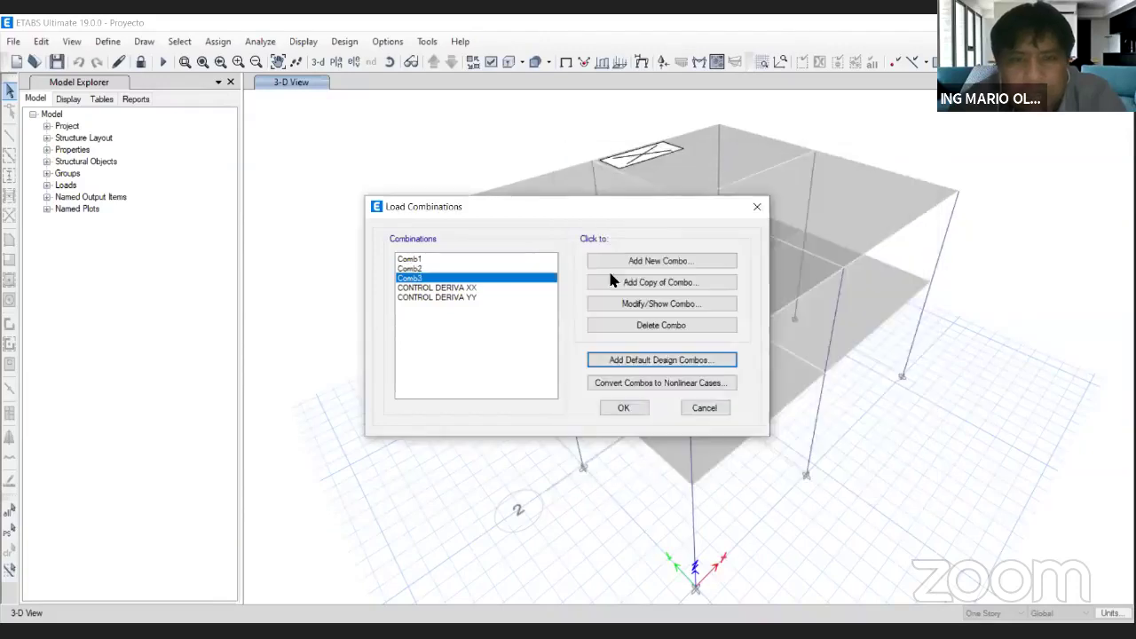
Start a new load combination Comb4 with the Dead case at scale factor 0.9.
click(629, 263)
drag(629, 153, 829, 203)
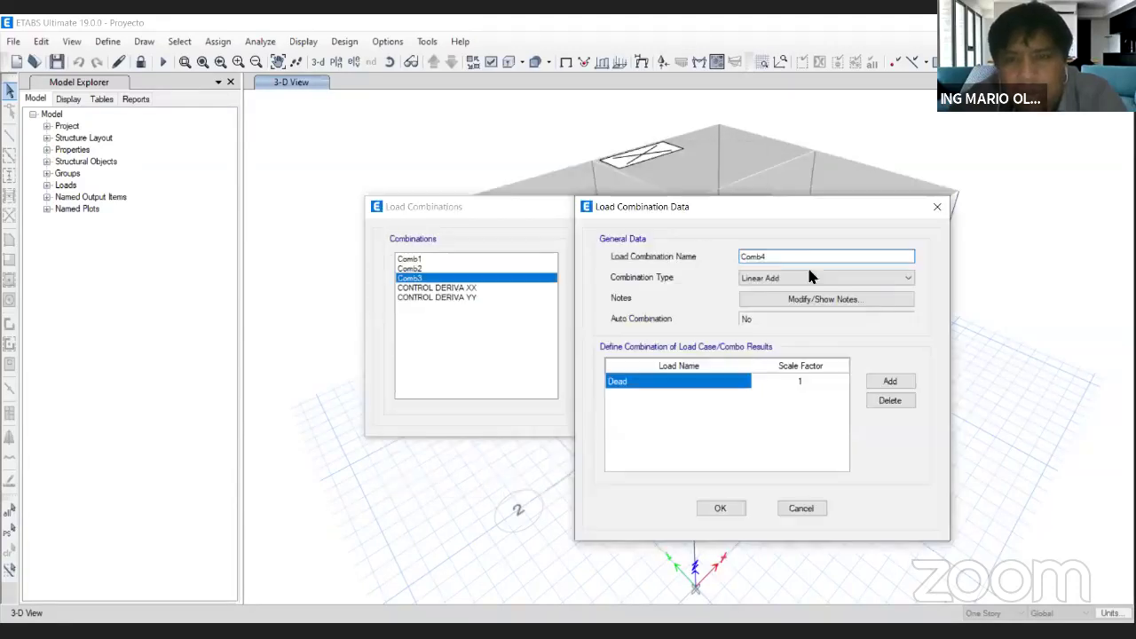
click(719, 383)
click(719, 381)
click(789, 379)
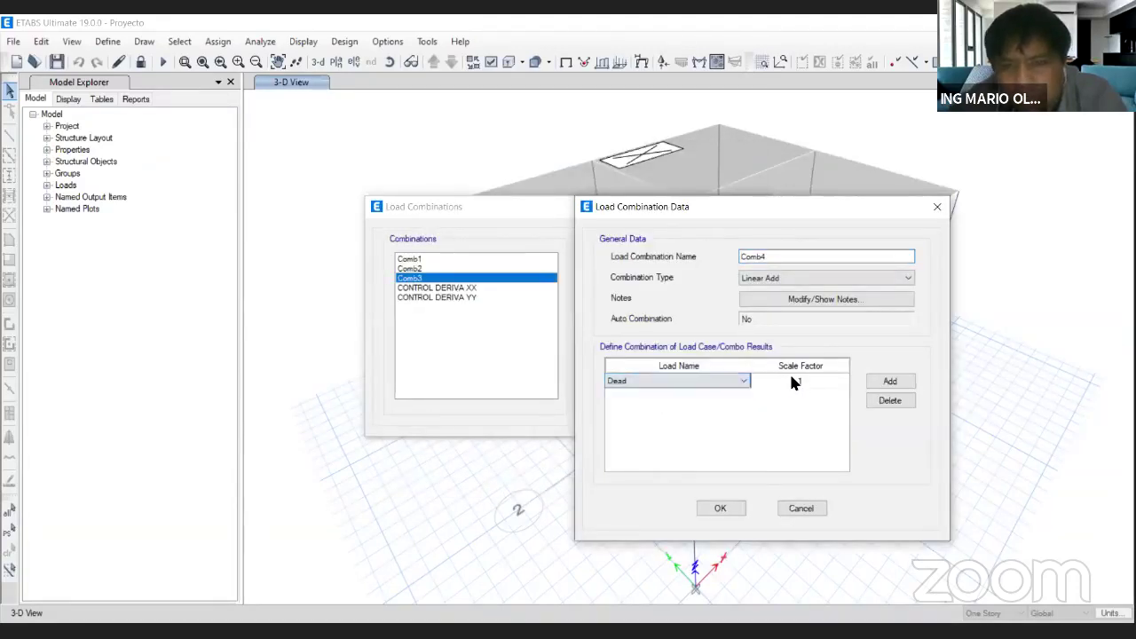
click(805, 382)
text(0.9)
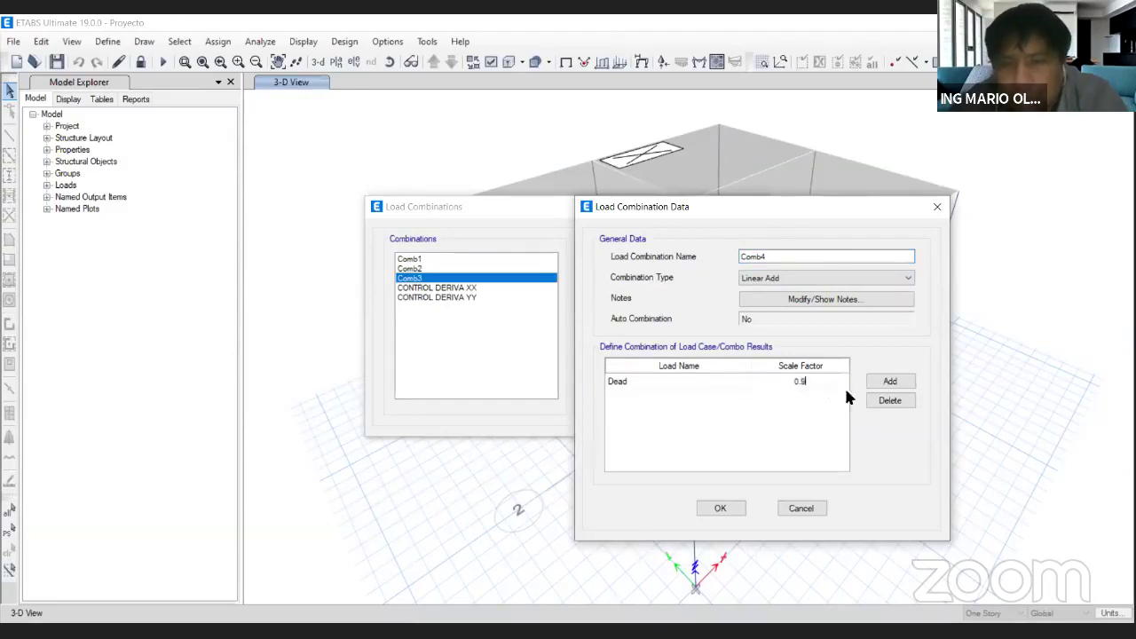
Add the SISMO EST XX case to Comb4 with scale factor 1 and save the combination.
click(888, 383)
click(714, 396)
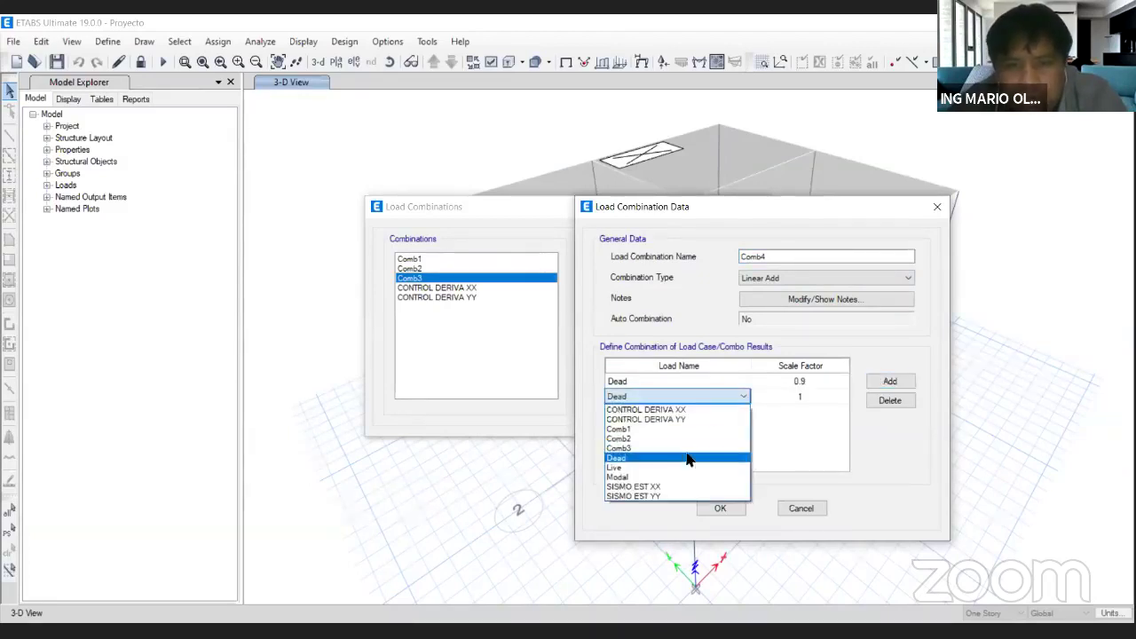
click(679, 487)
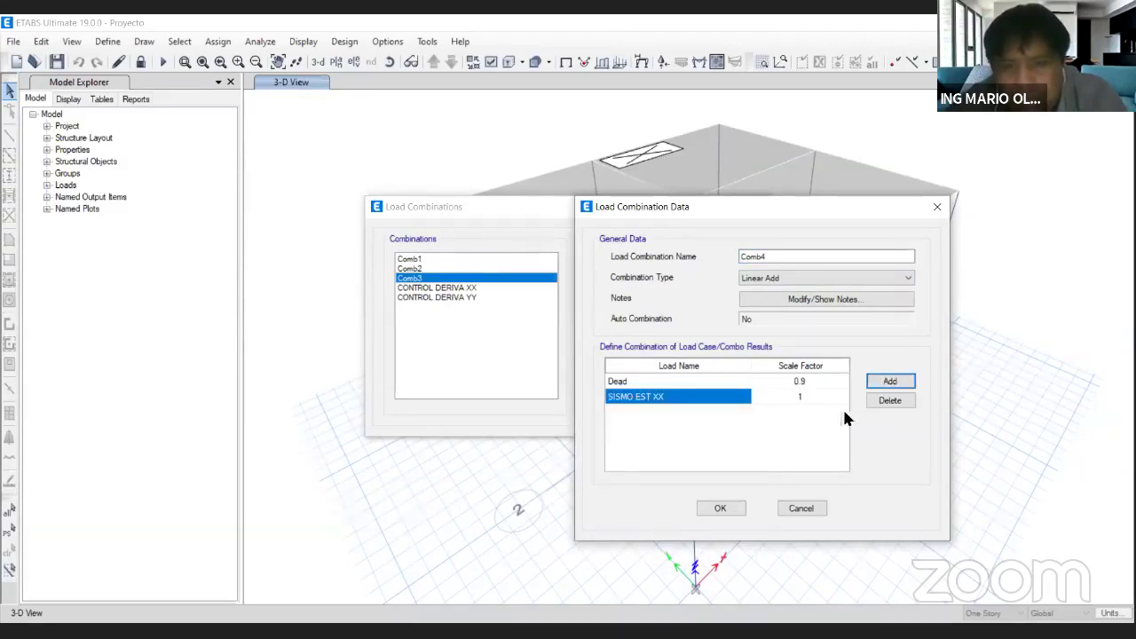
click(723, 505)
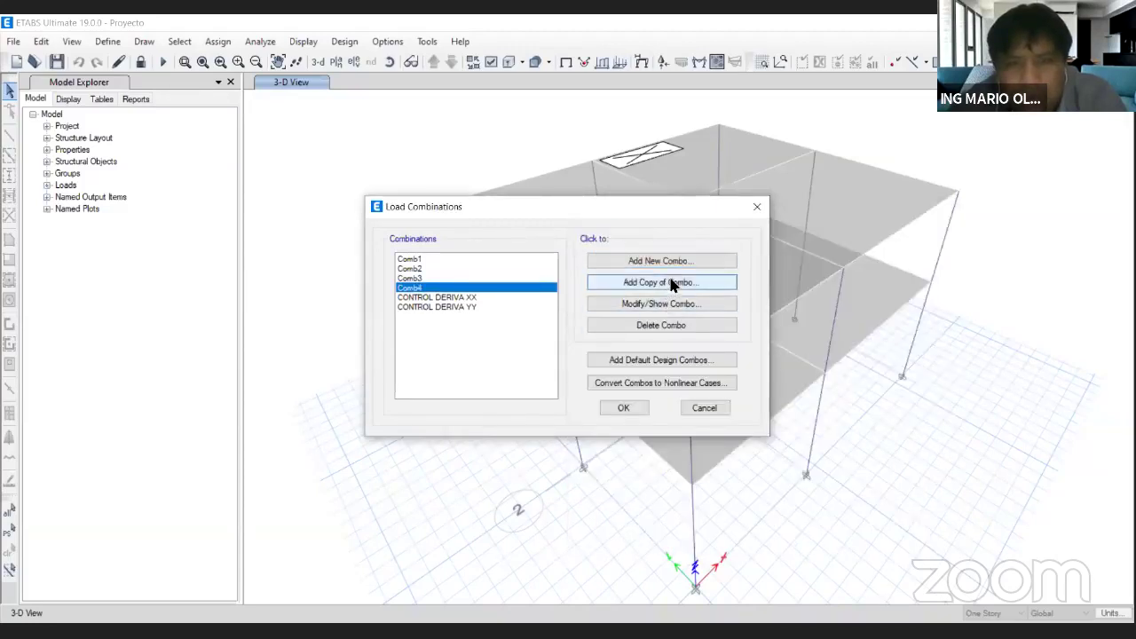
Create a copy of Comb4 named Comb5 with SISMO EST YY replacing SISMO EST XX, and accept the list of load combinations.
click(672, 282)
drag(616, 147, 839, 206)
click(813, 260)
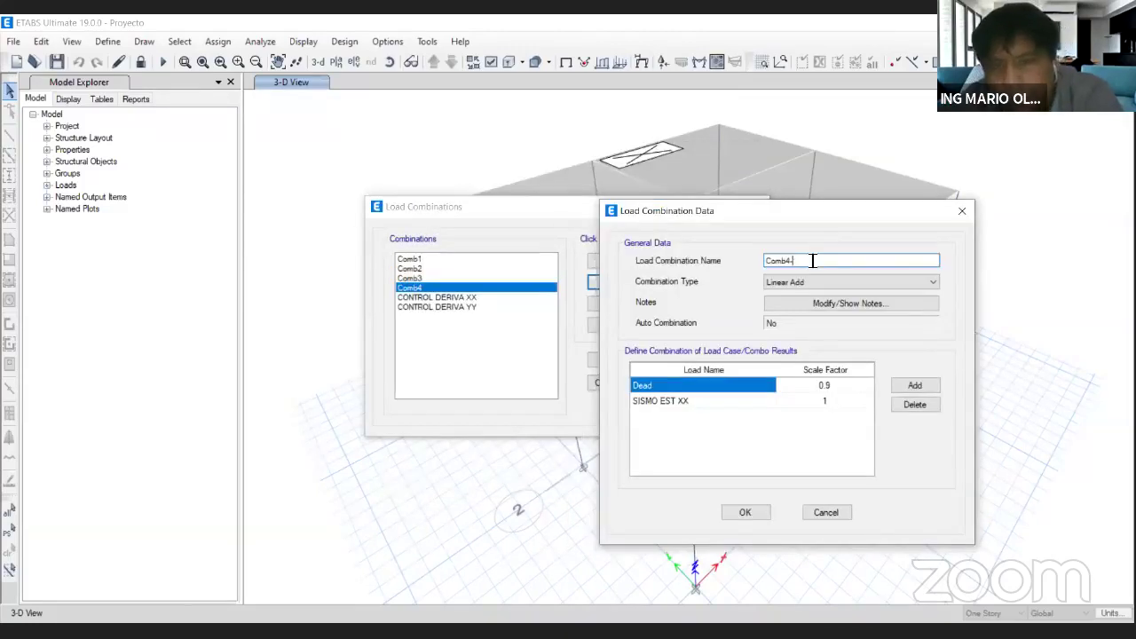
text(5)
click(755, 401)
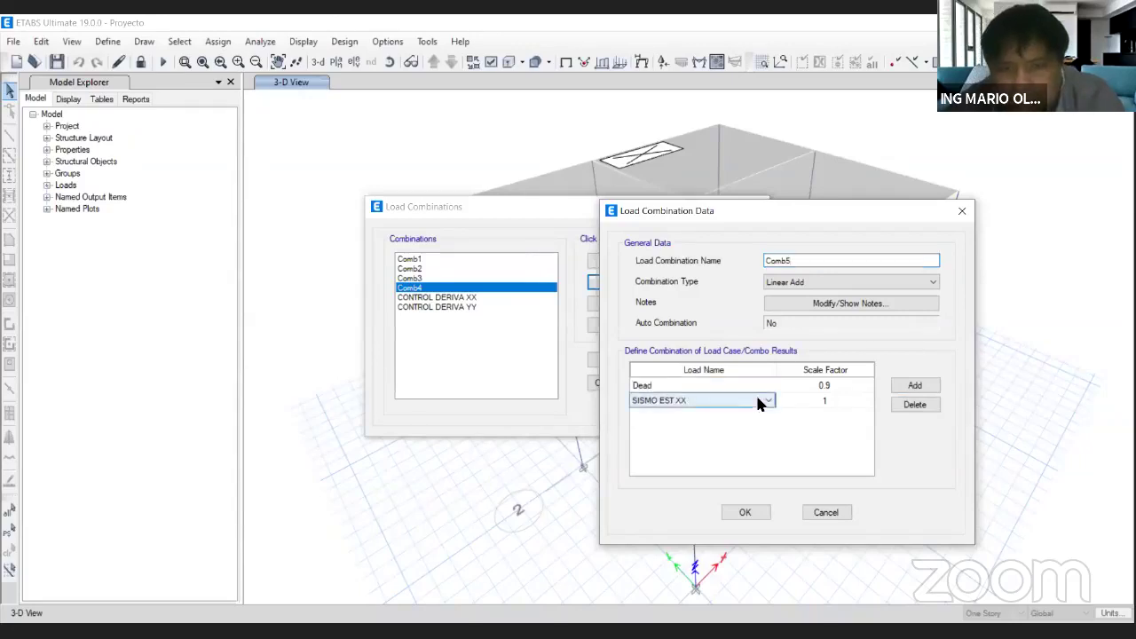
click(761, 401)
click(688, 505)
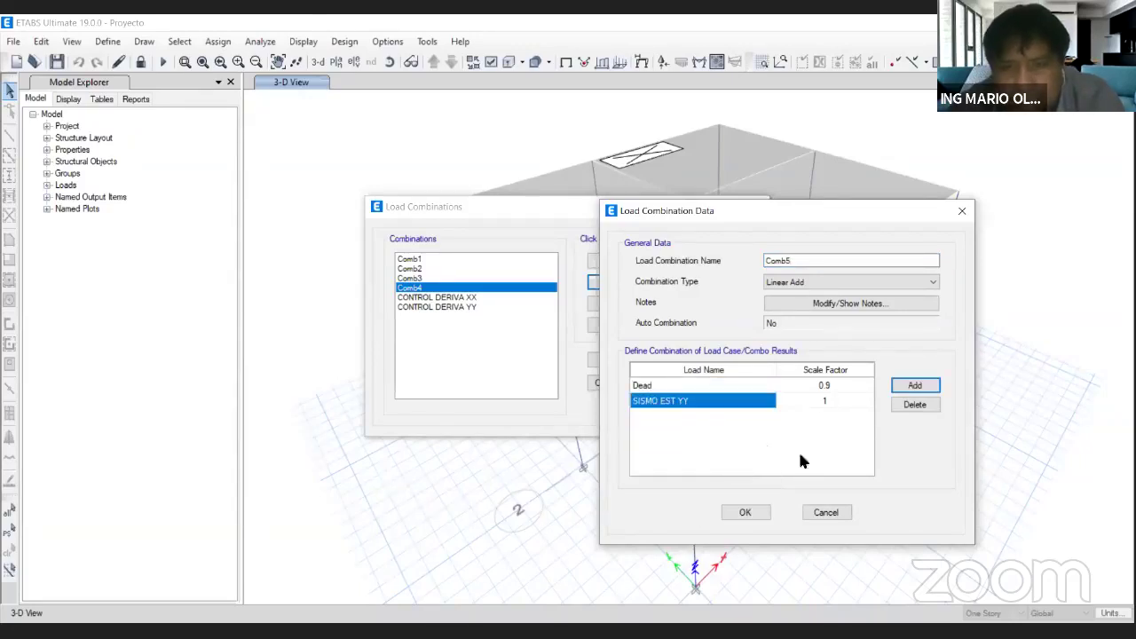
click(759, 515)
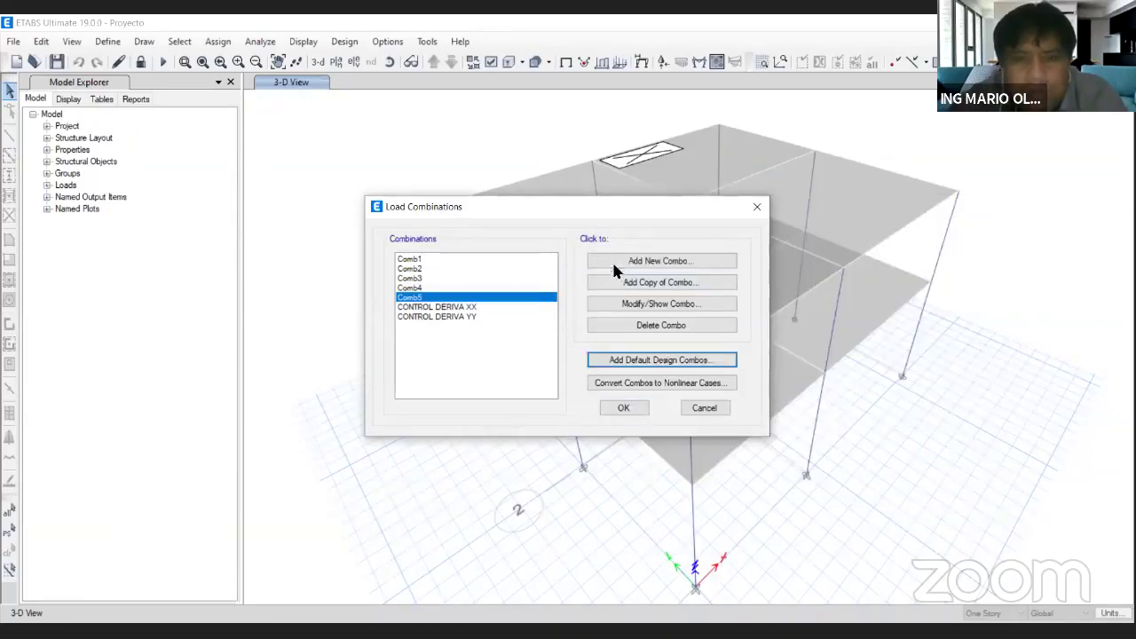
click(626, 413)
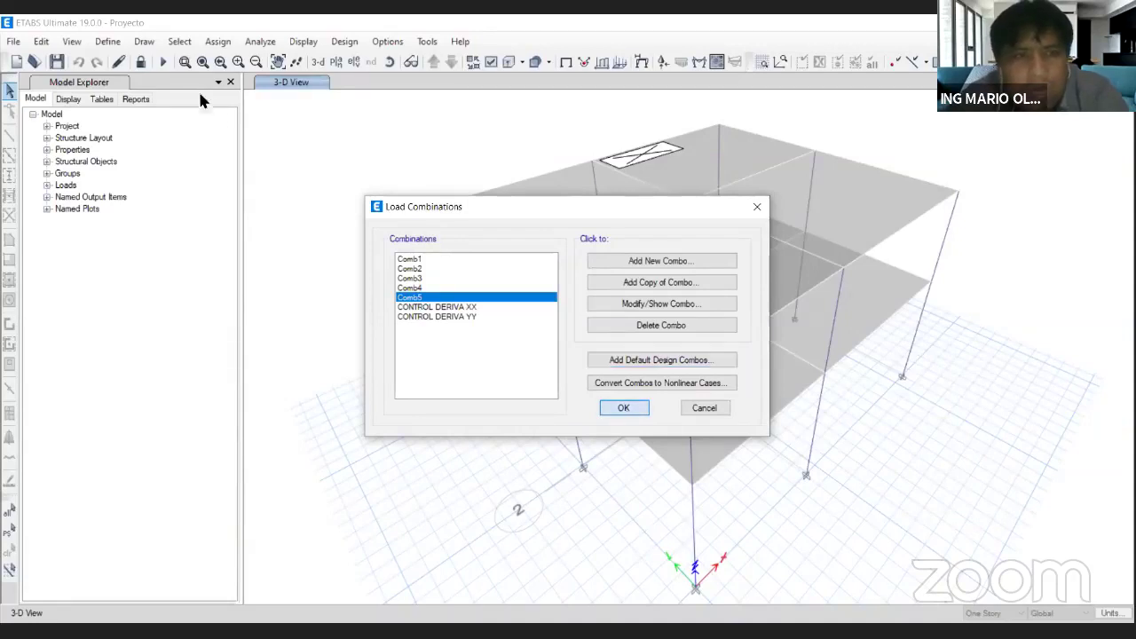
Display the frames' Moment 3-3 diagrams for the Dead case and for the Comb1 combination.
click(342, 43)
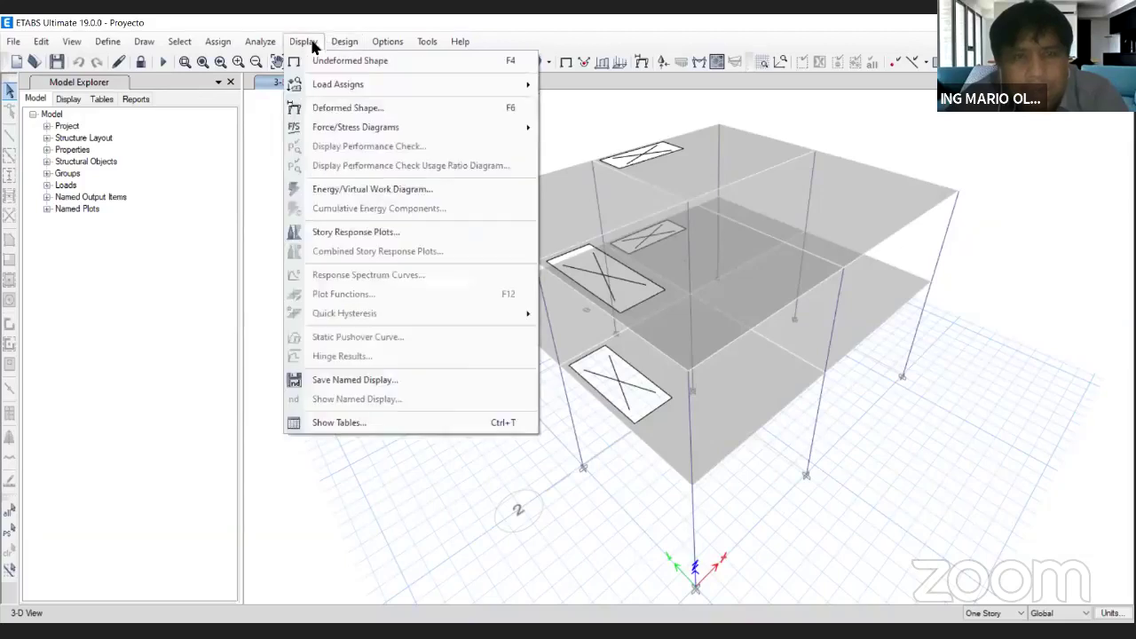
click(375, 25)
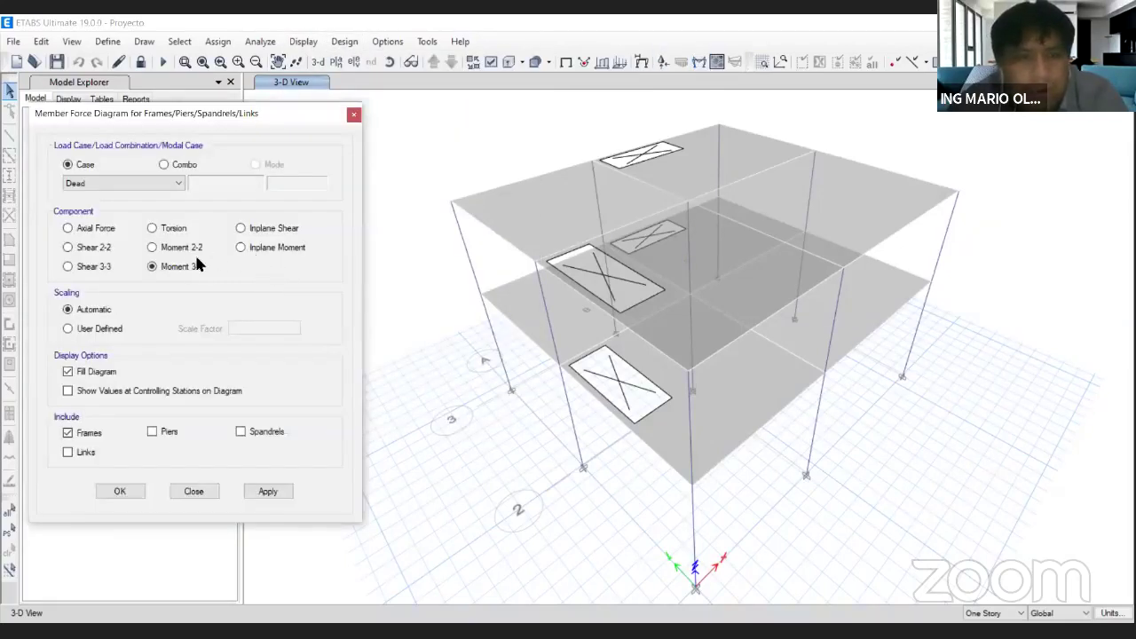
click(265, 494)
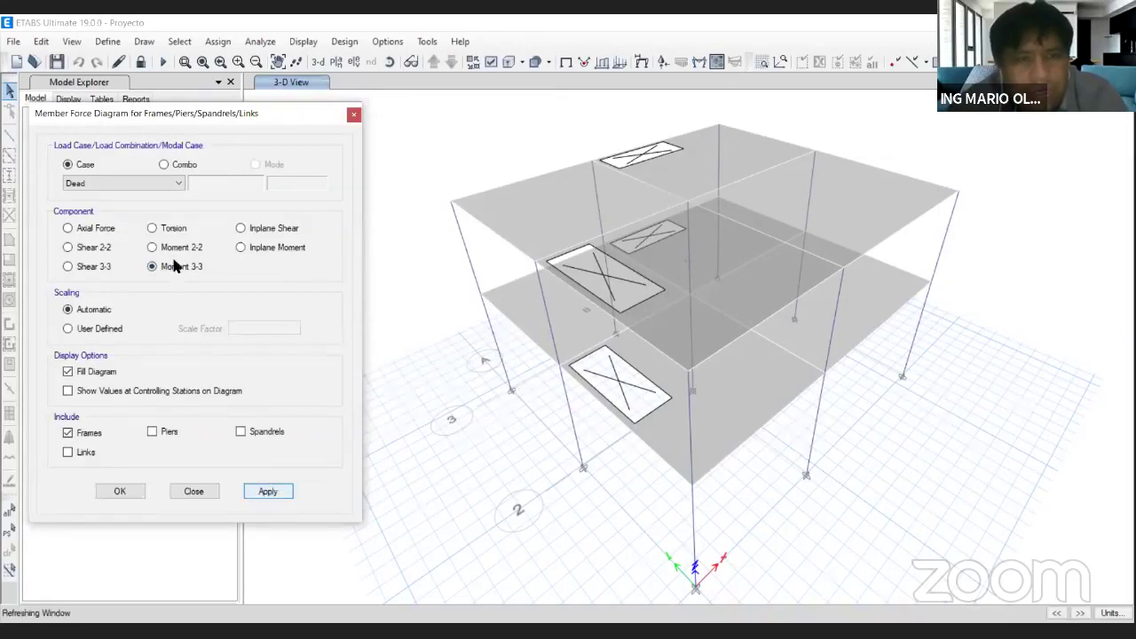
click(165, 165)
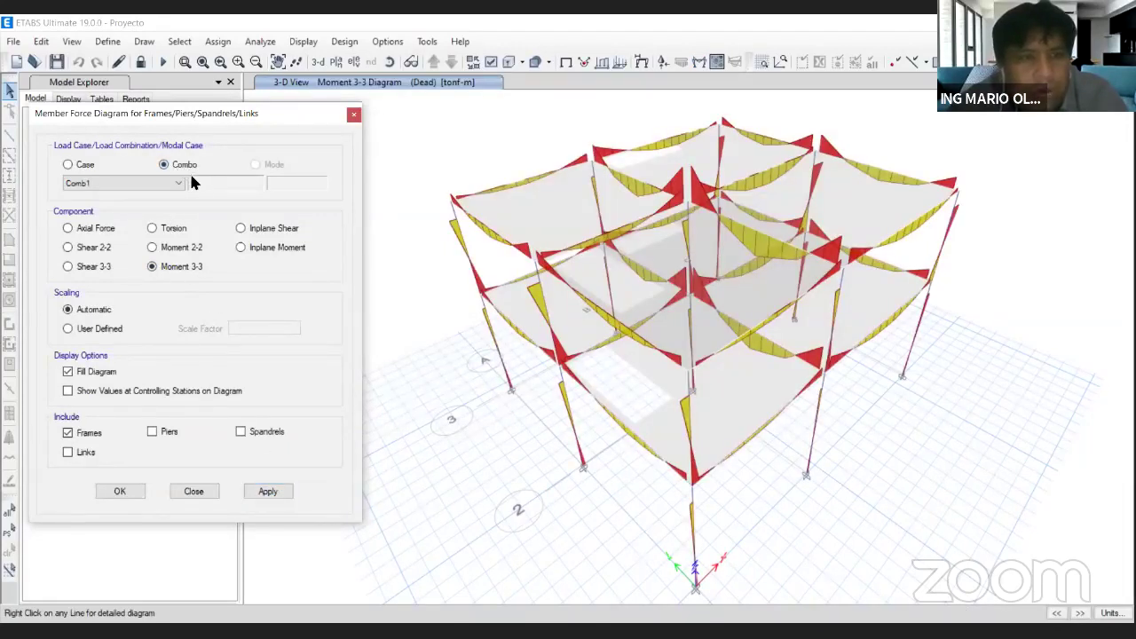
click(269, 491)
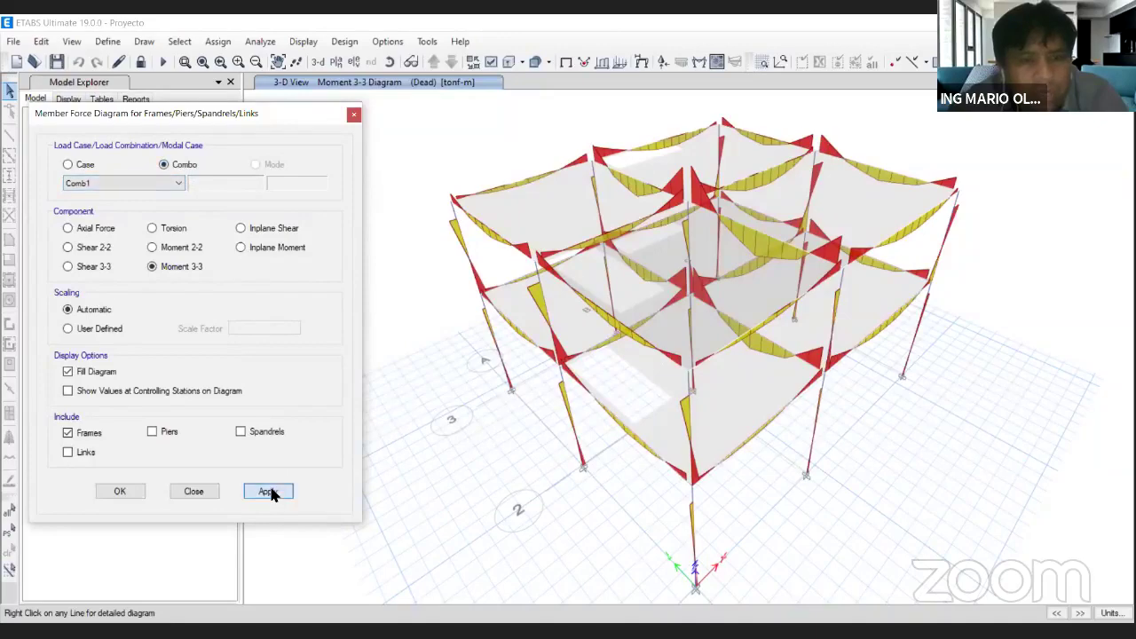
Display the frames' Moment 3-3 diagrams for Comb2 and Comb3, and close the diagram settings.
click(165, 182)
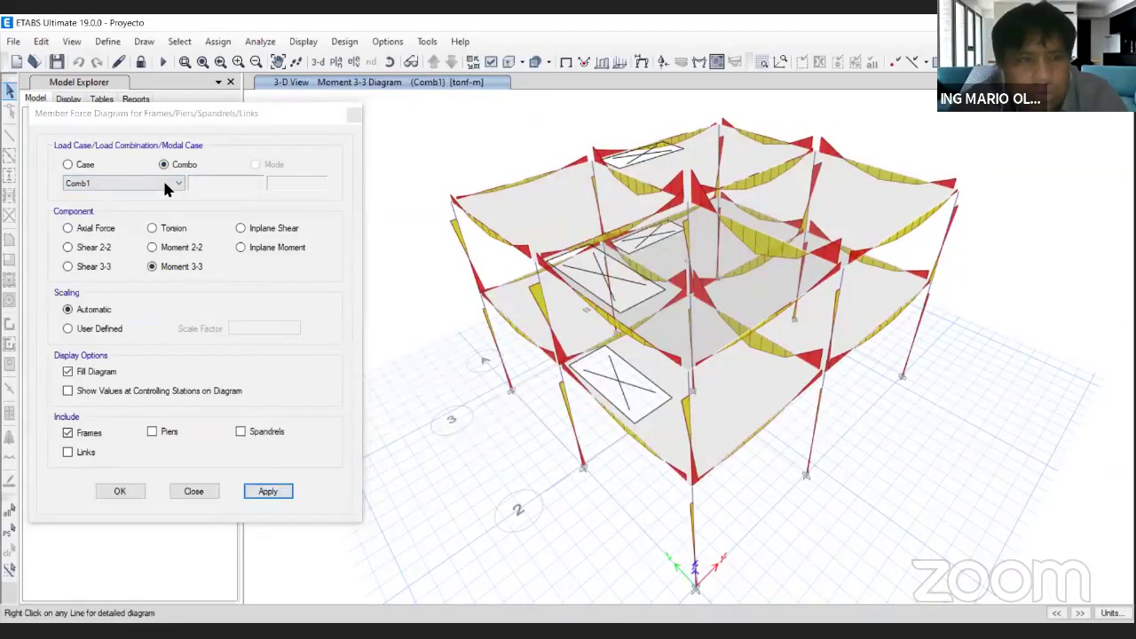
click(160, 208)
click(269, 491)
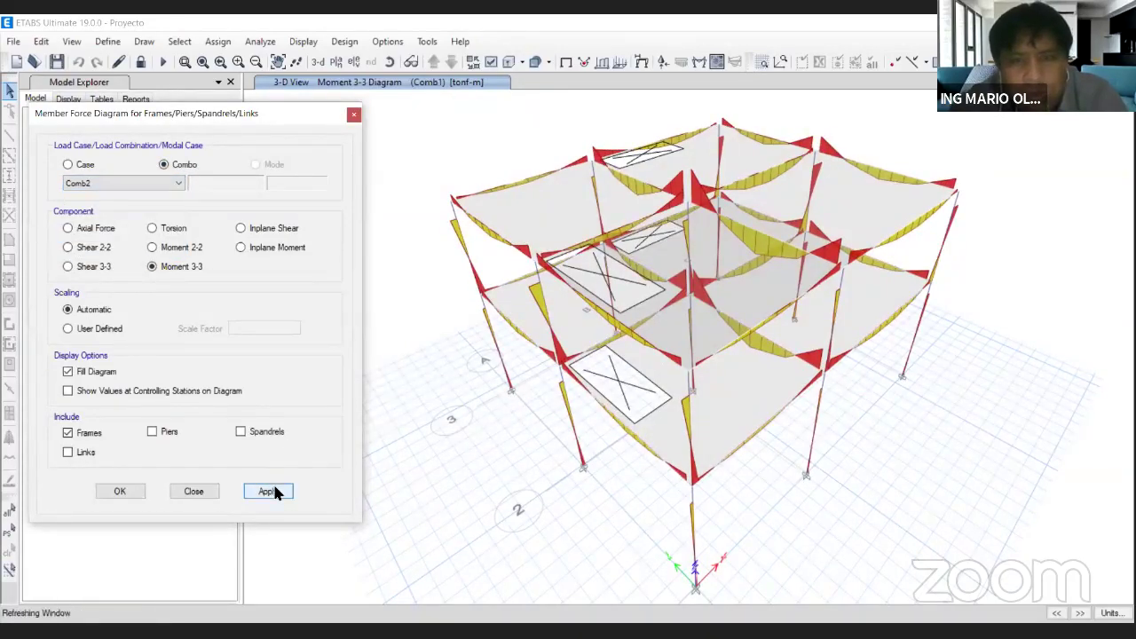
scroll(154, 183, down, 1)
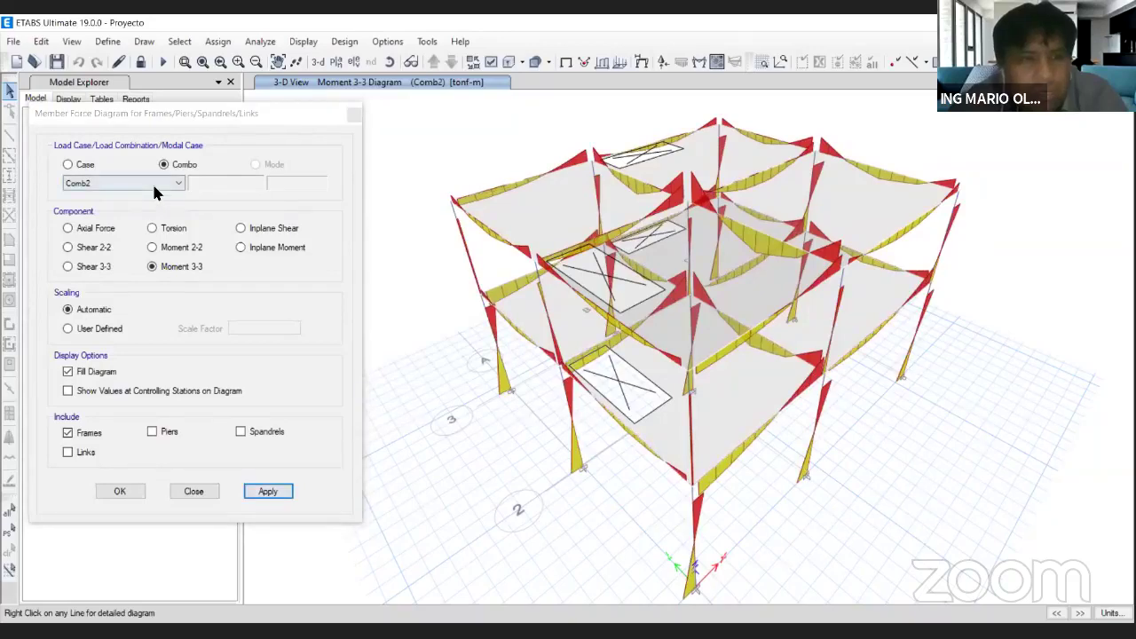
click(271, 493)
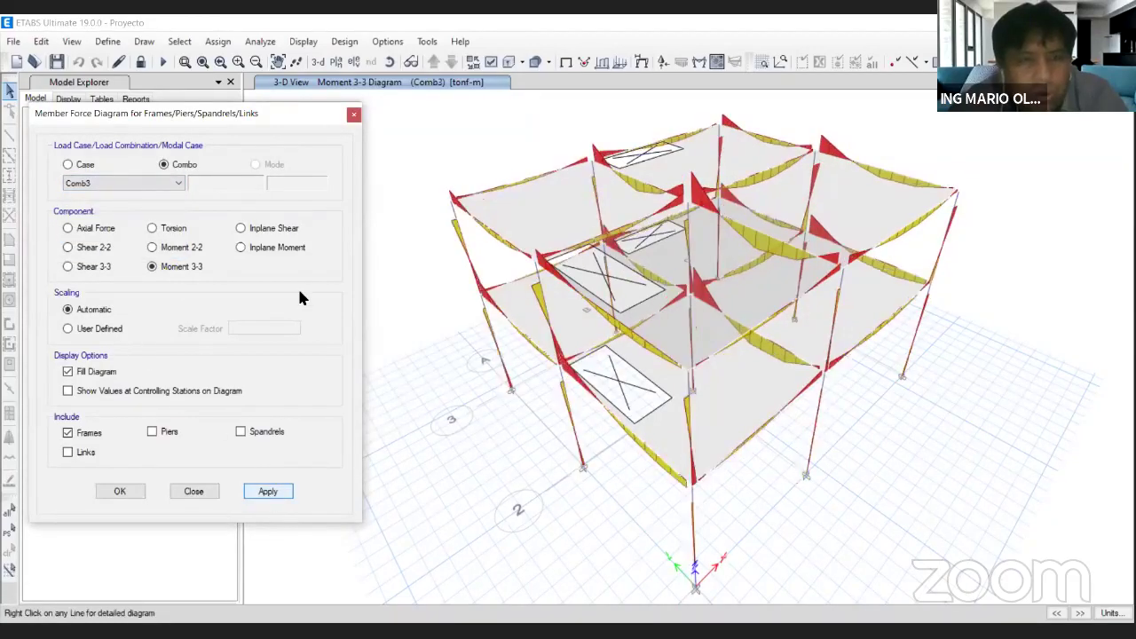
click(352, 115)
Start a new load combination named ENVOLVENTE with Comb1 as its first entry at scale factor 1.
click(107, 40)
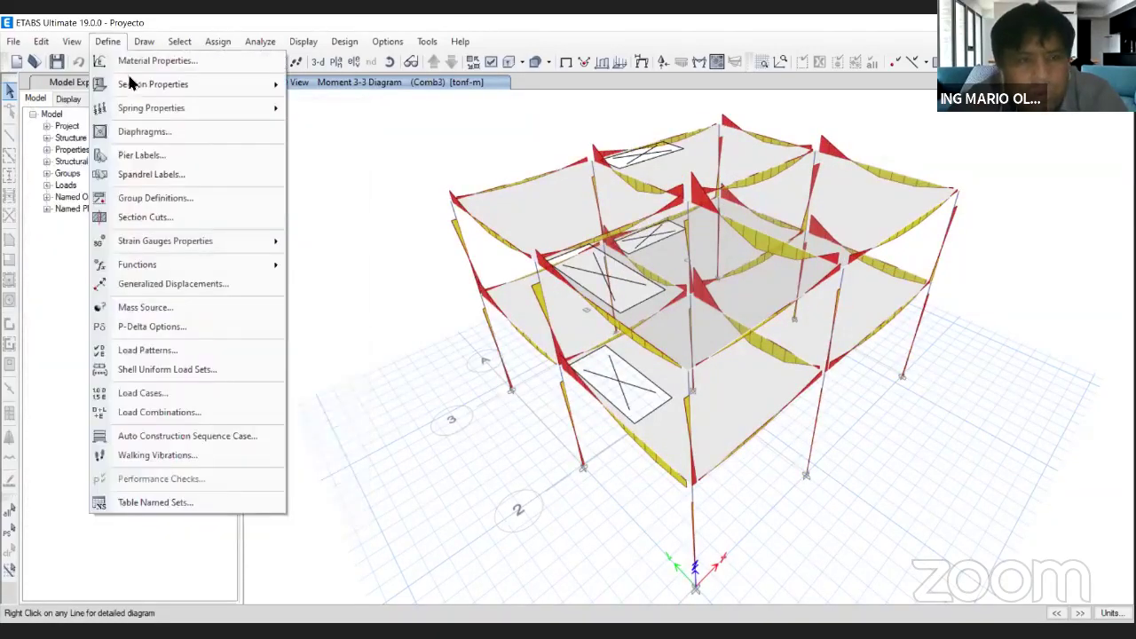
click(186, 417)
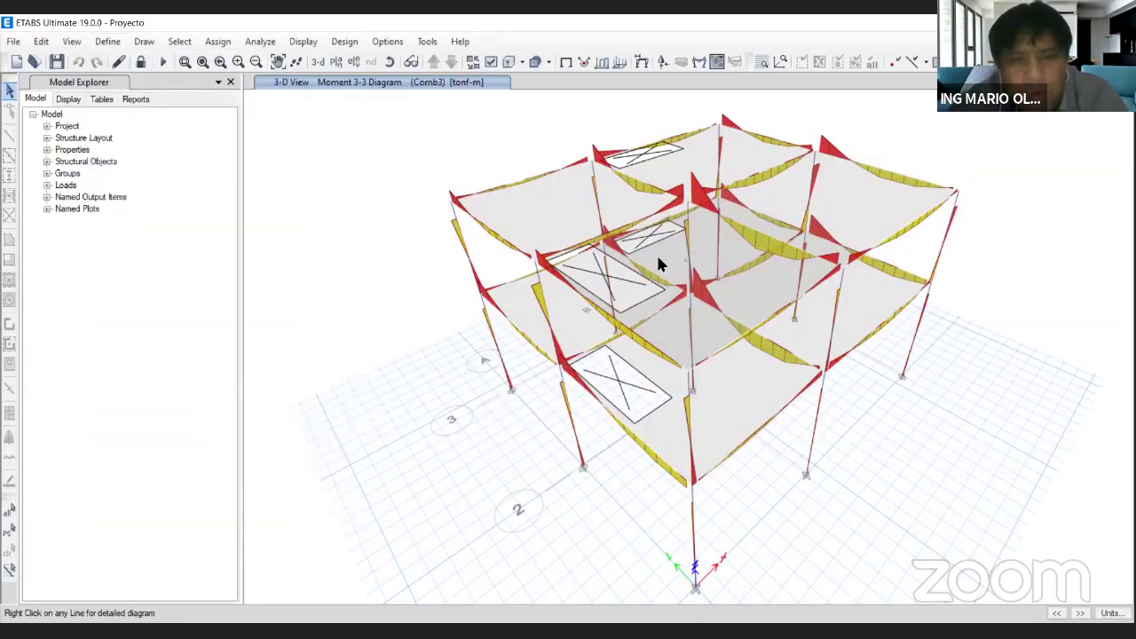
key(Return)
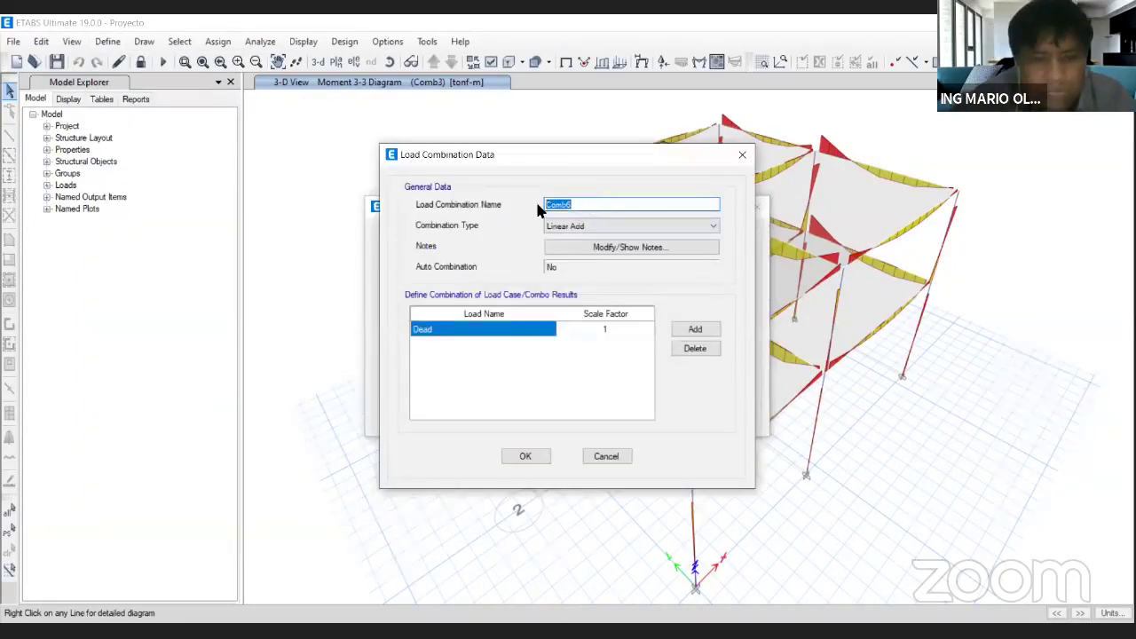
text(ENVOLVENTE)
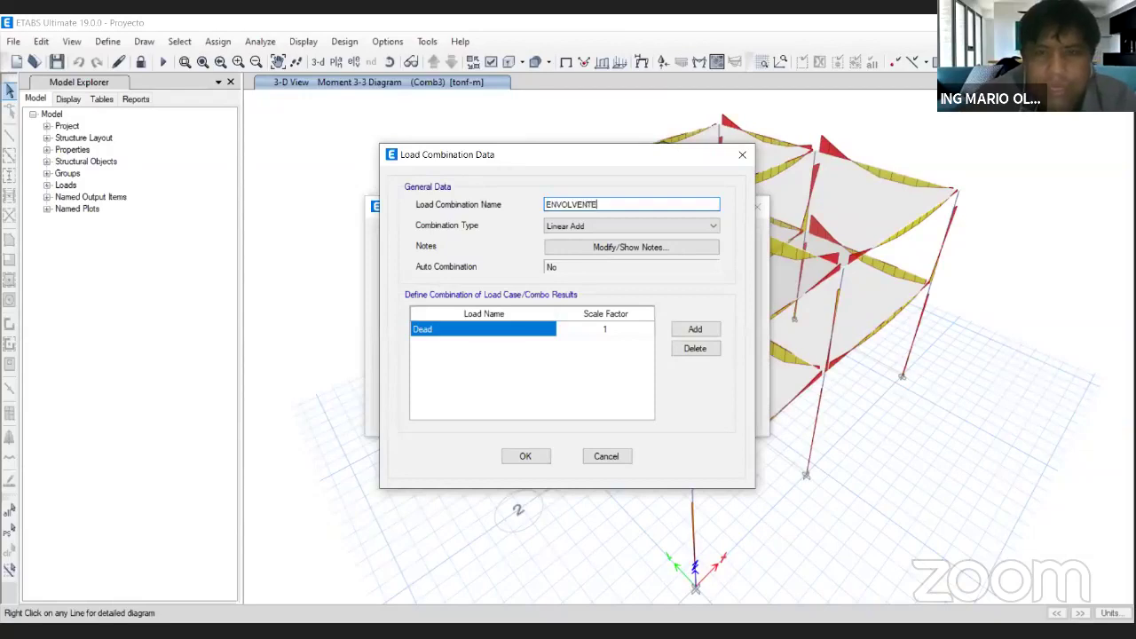
click(540, 327)
click(540, 327)
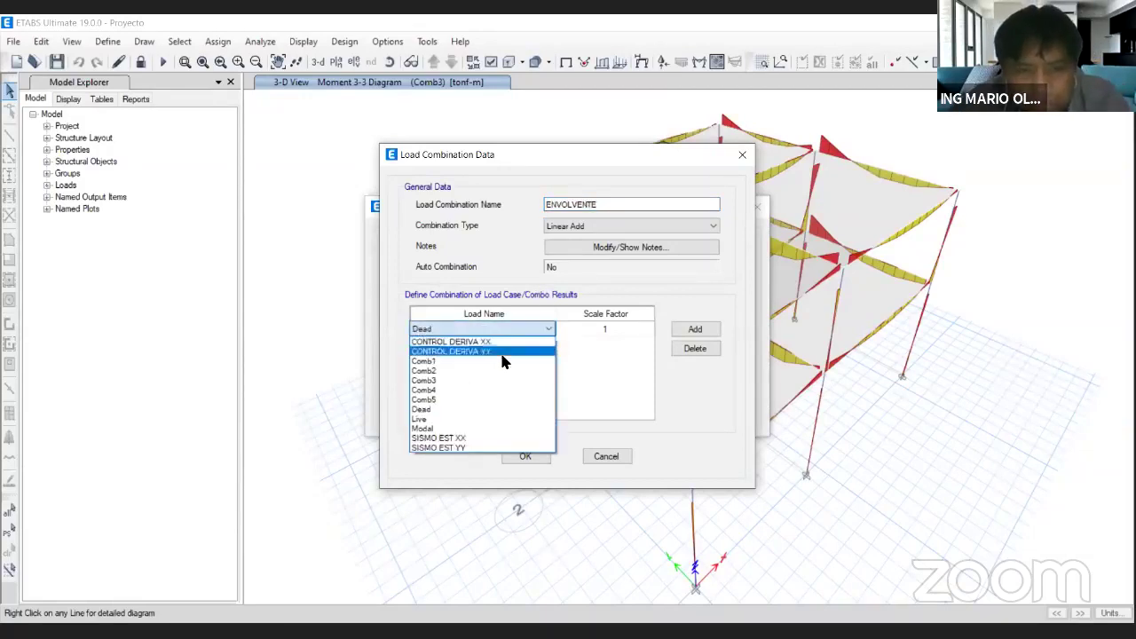
click(502, 362)
Add Comb2 and Comb3 to the ENVOLVENTE combination, each with scale factor 1.
click(695, 329)
click(523, 346)
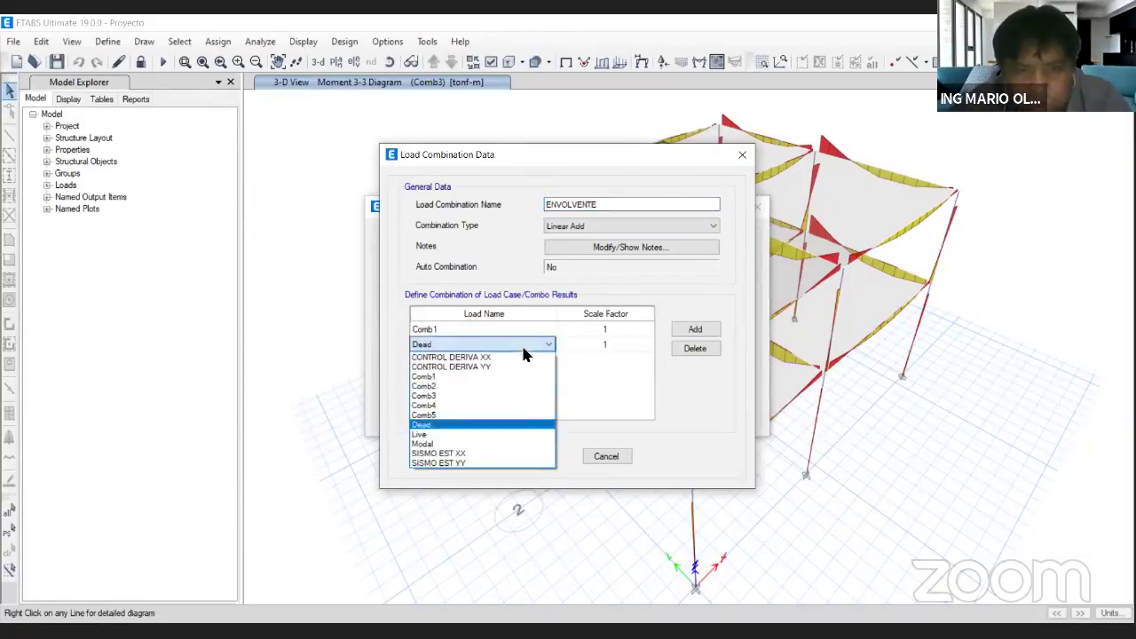
click(502, 387)
click(684, 332)
click(528, 361)
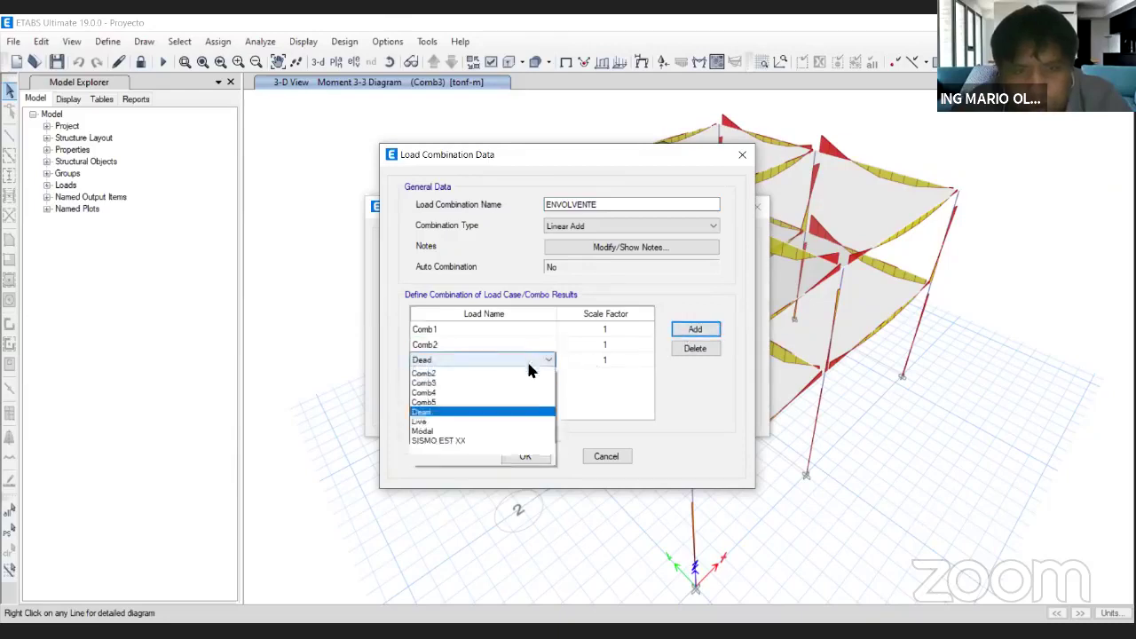
click(505, 411)
Add Comb4 and Comb5 to the ENVOLVENTE combination, each with scale factor 1.
click(688, 336)
click(543, 378)
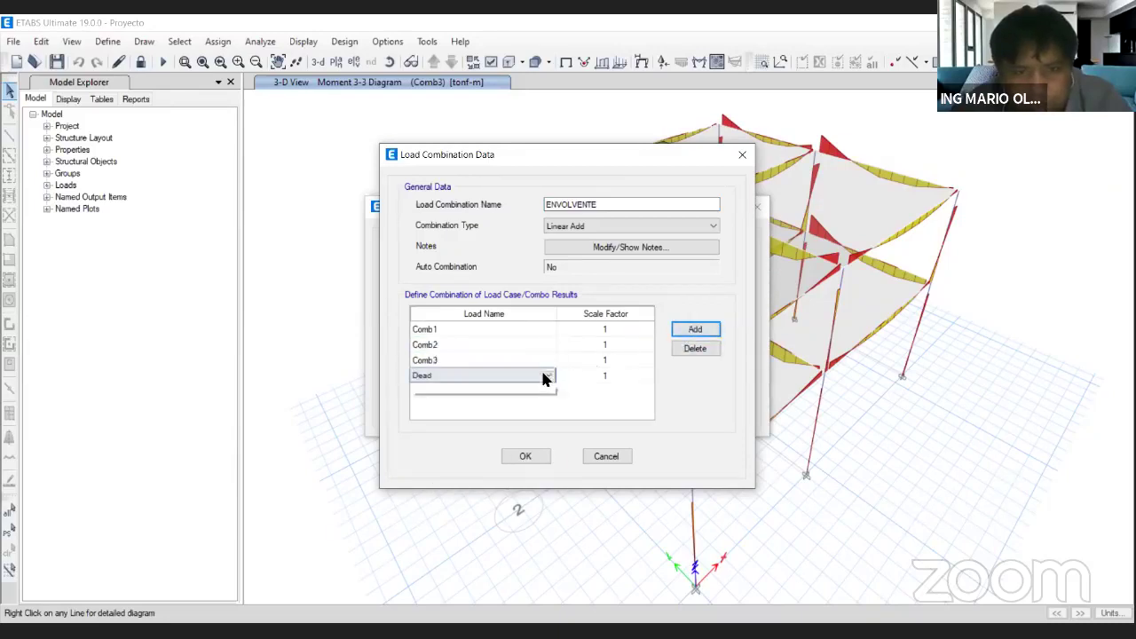
click(545, 377)
click(509, 439)
click(695, 329)
click(533, 391)
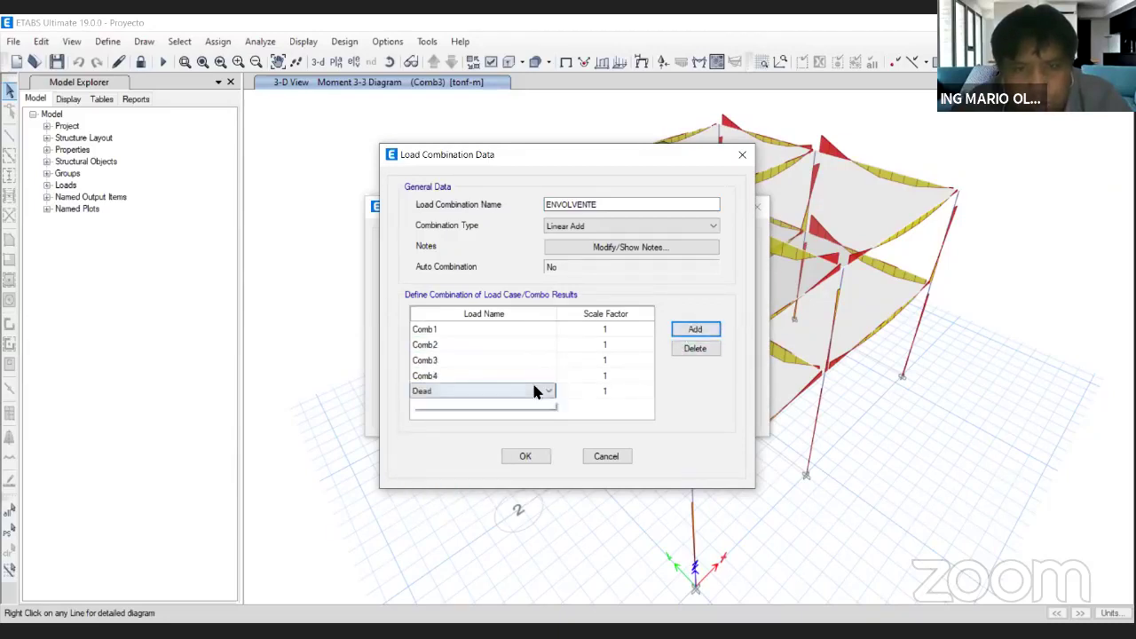
click(533, 391)
click(500, 464)
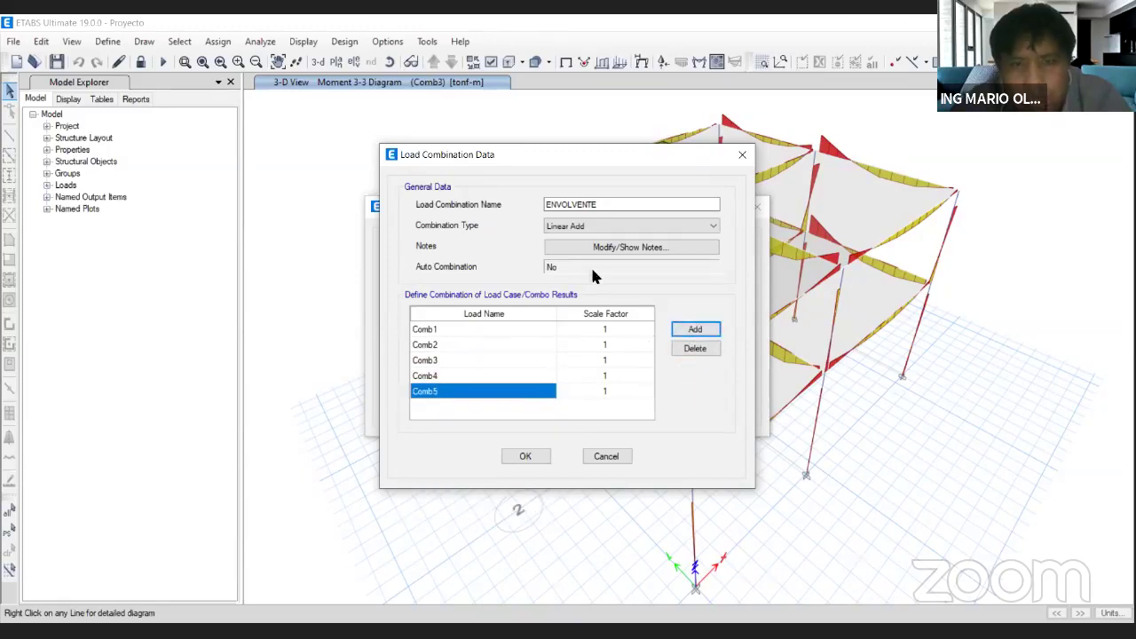
Set the ENVOLVENTE combination type to Envelope, save it and accept the list of load combinations.
click(588, 226)
click(588, 241)
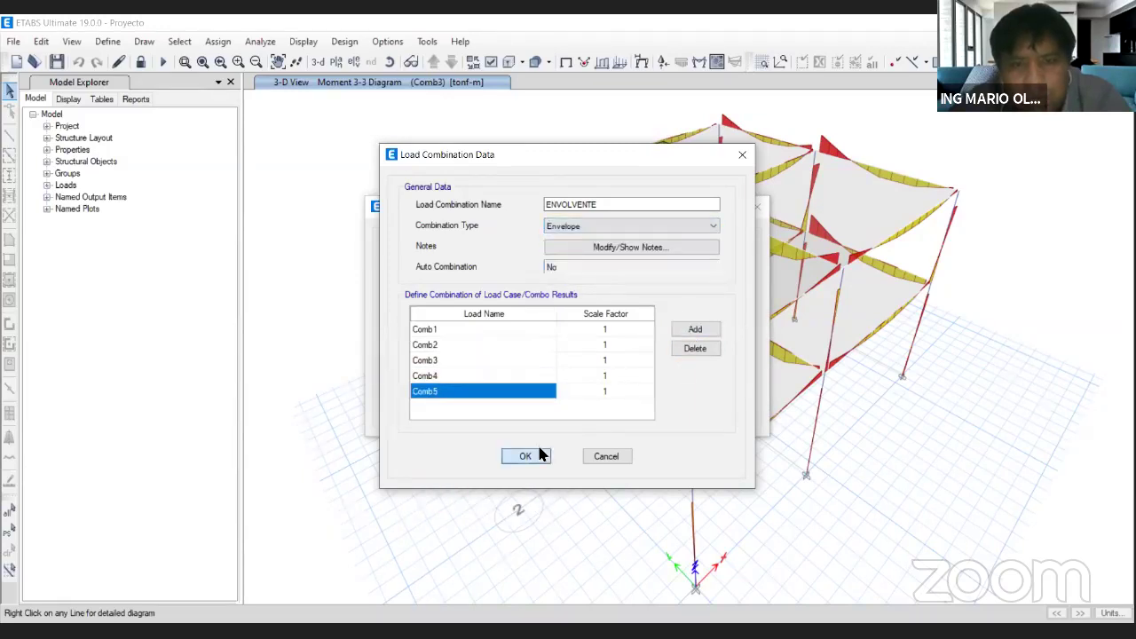
key(Return)
click(629, 407)
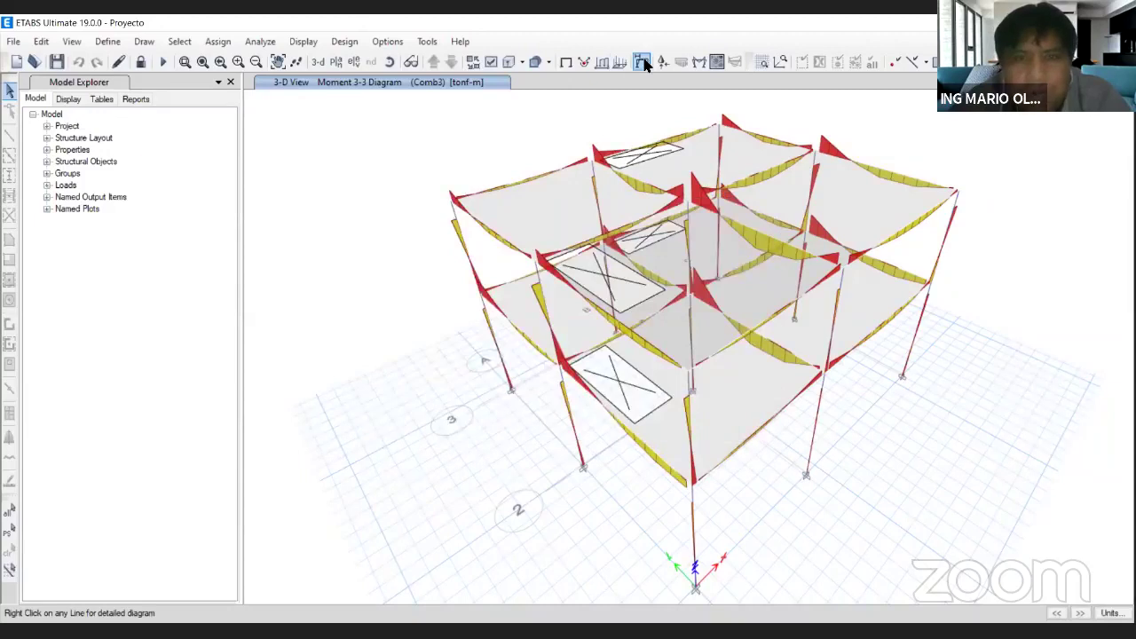
Display the Moment 3-3 diagram of the ENVOLVENTE combination as Max and Min, with values shown at controlling stations.
click(698, 63)
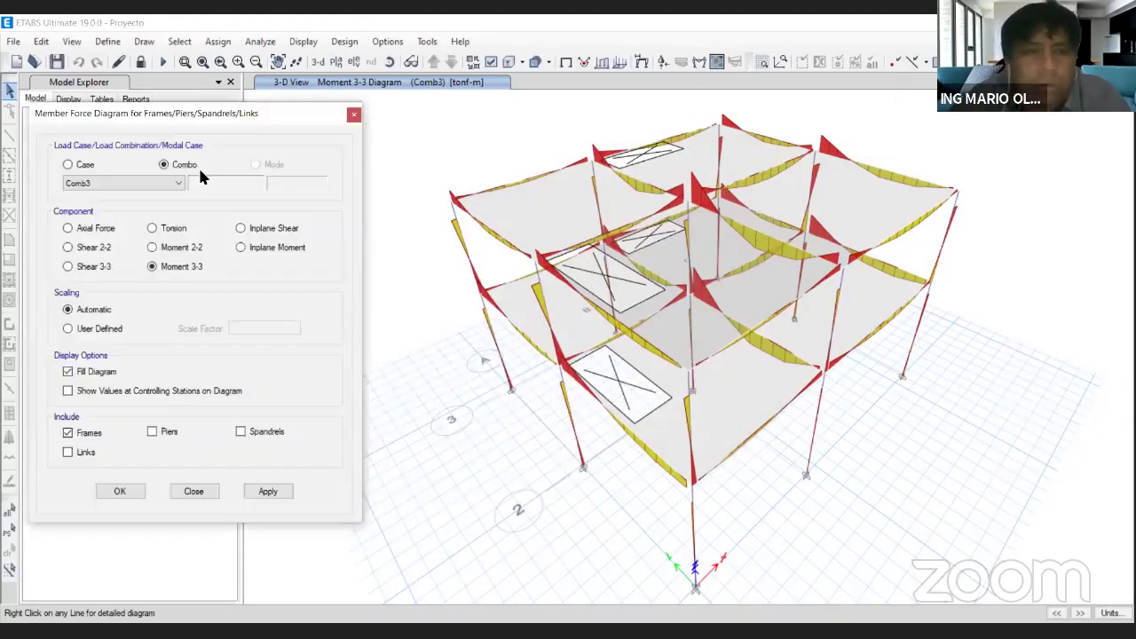
click(144, 184)
click(89, 261)
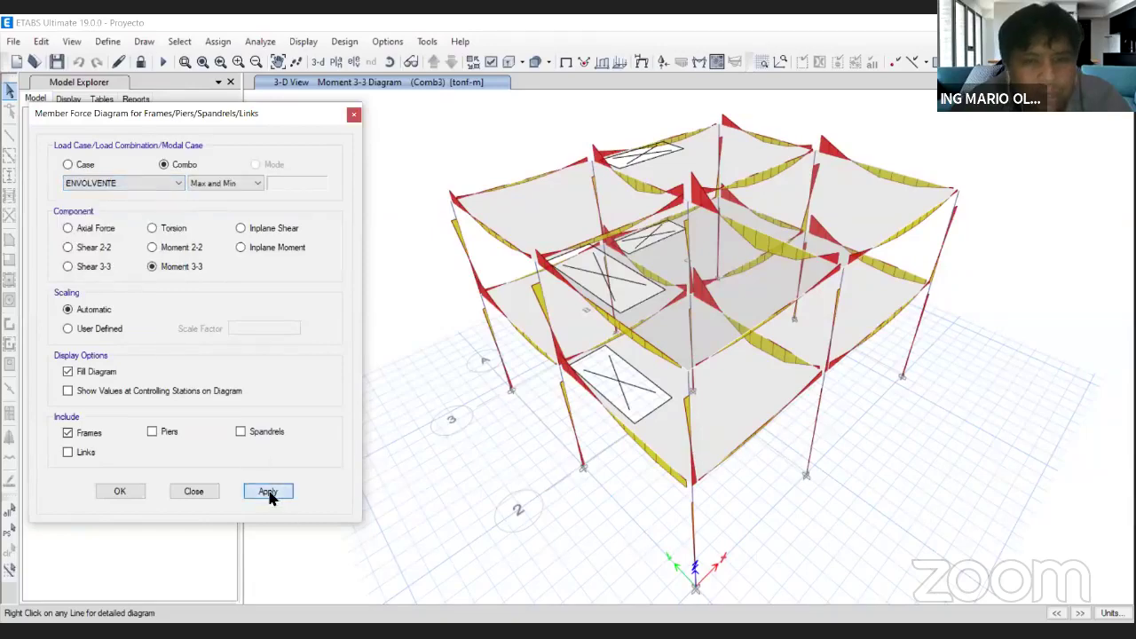
click(270, 495)
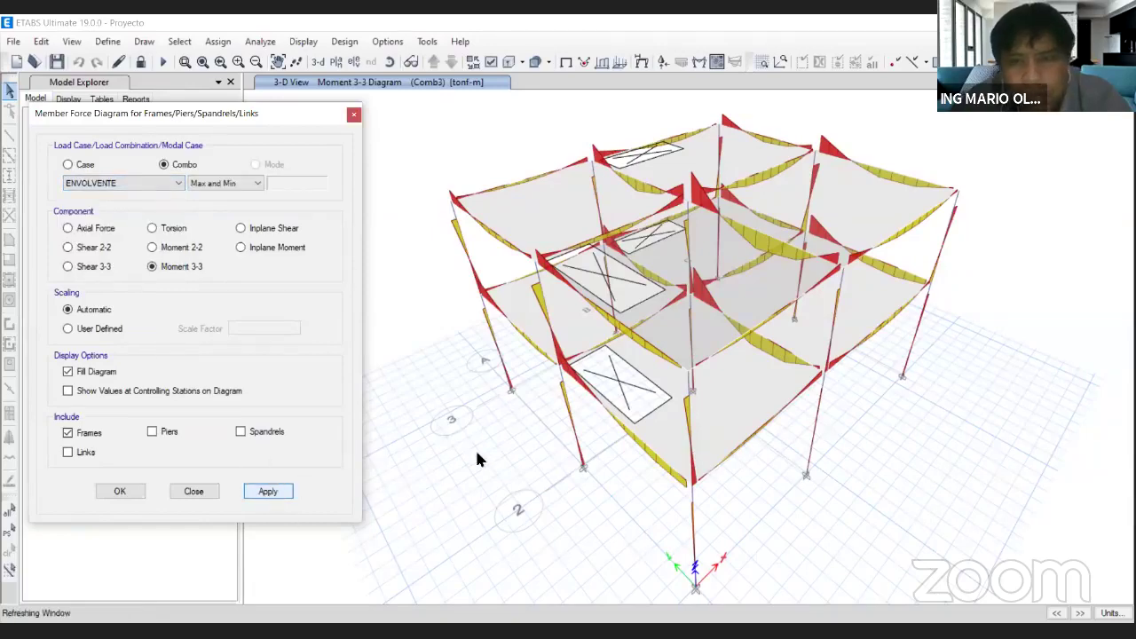
click(97, 391)
click(271, 490)
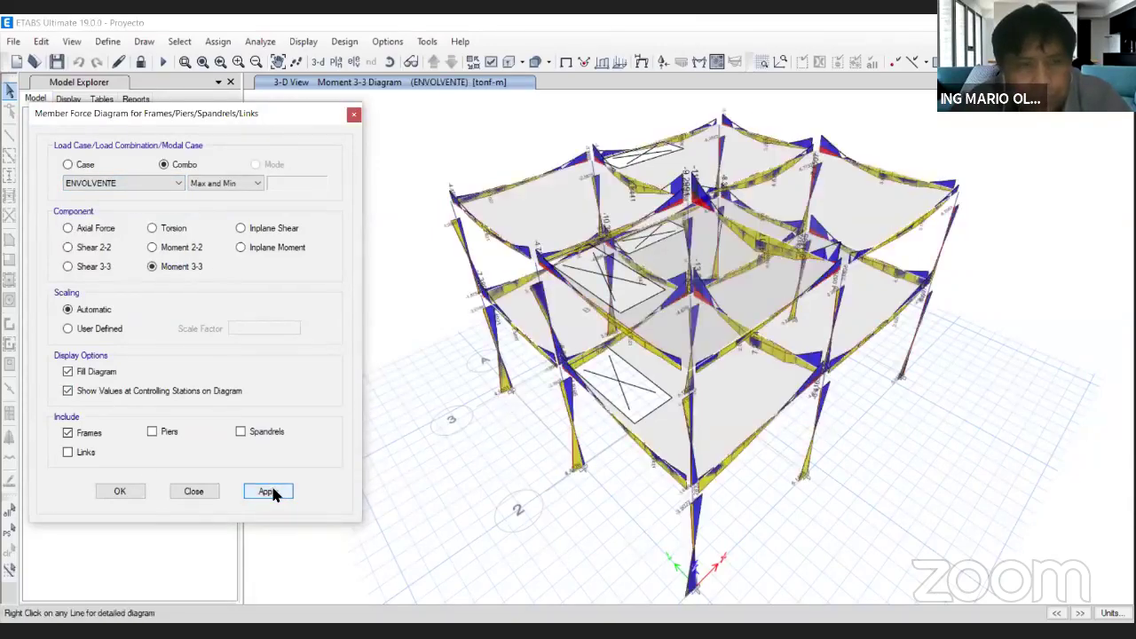
Show elevation 1 and examine the detailed shear and moment diagrams of the Story1 beam between axes B and C.
click(358, 68)
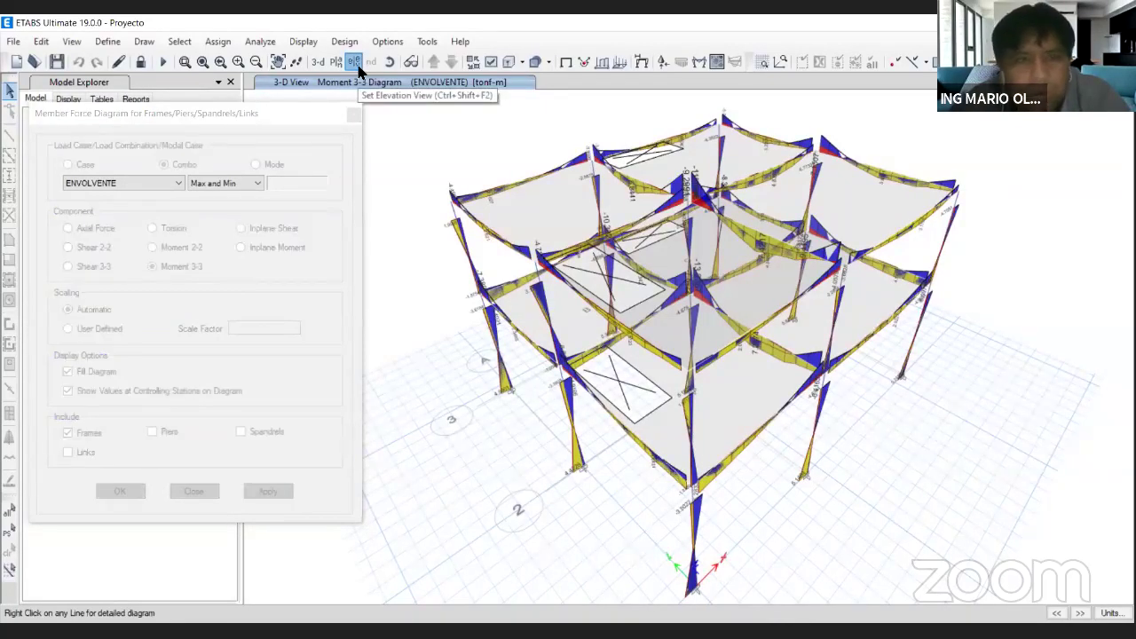
click(509, 507)
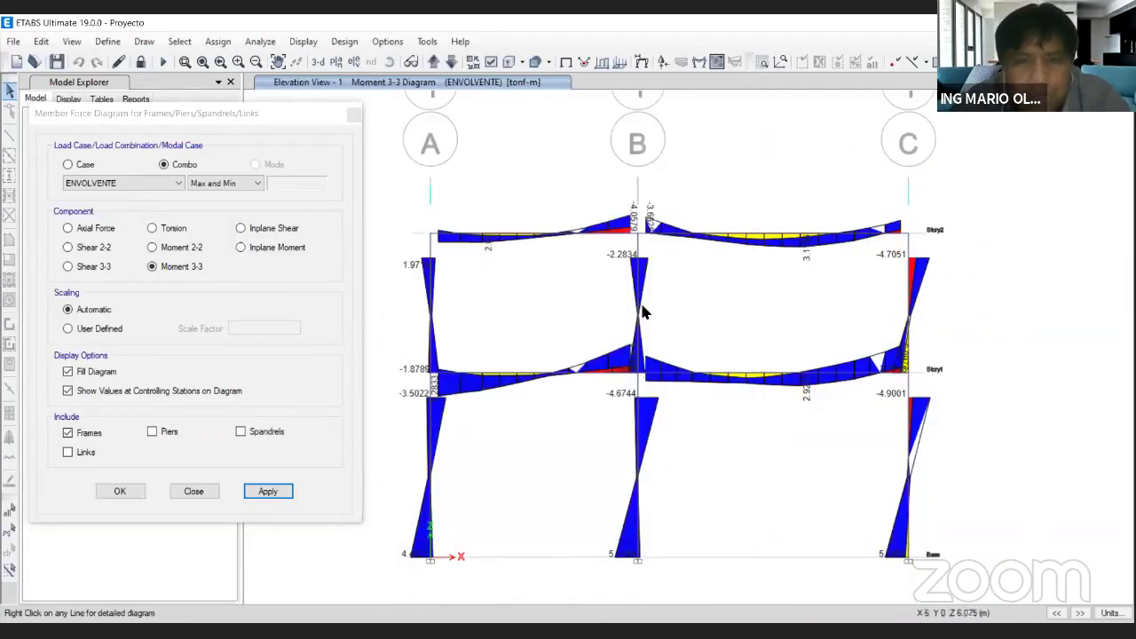
right_click(743, 377)
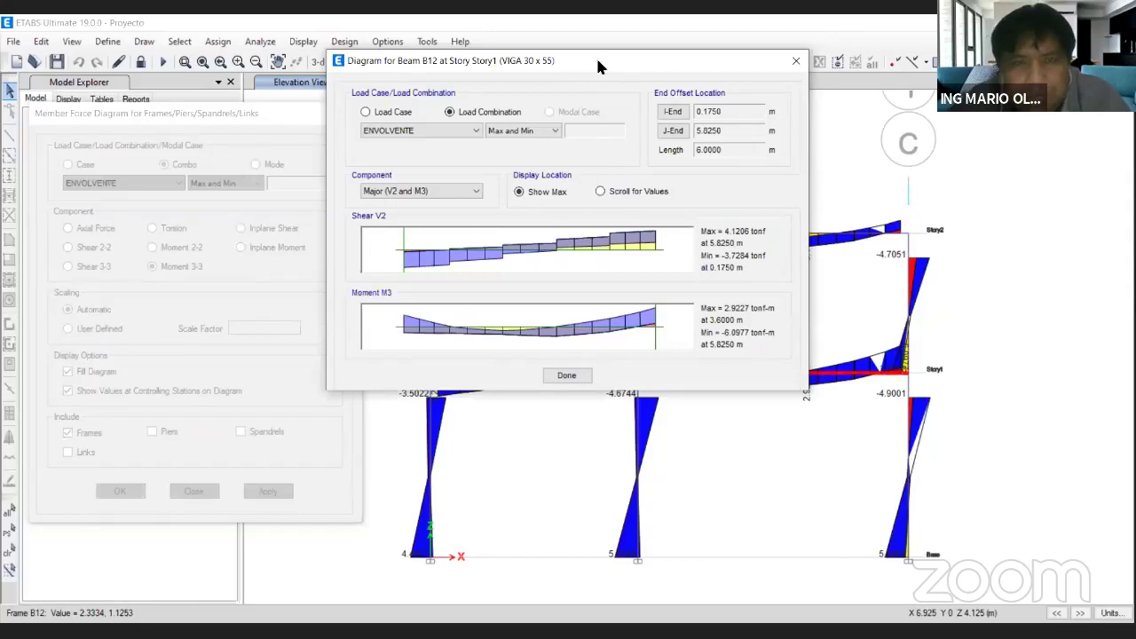
drag(598, 65, 349, 89)
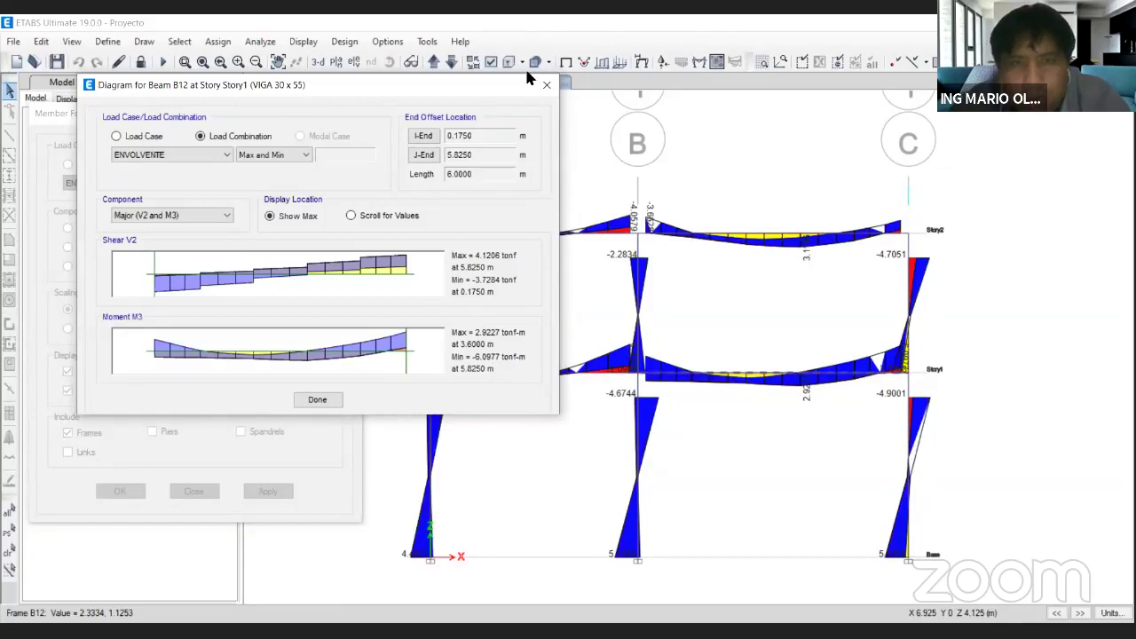
mouse_move(145, 332)
mouse_down()
mouse_move(530, 404)
mouse_move(253, 335)
mouse_up()
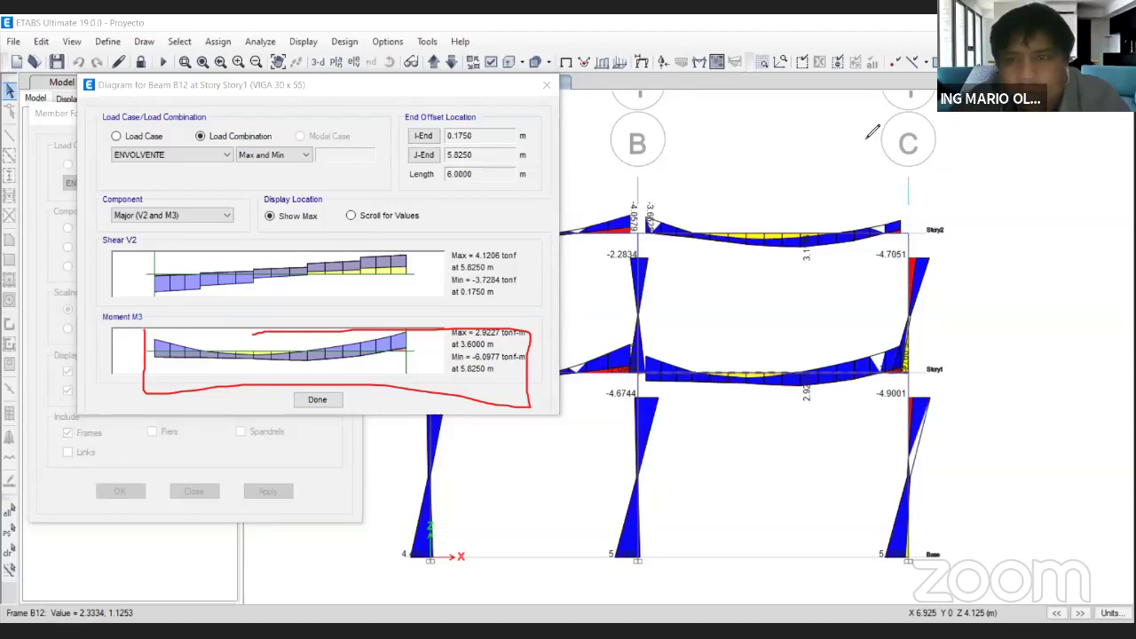
key(Escape)
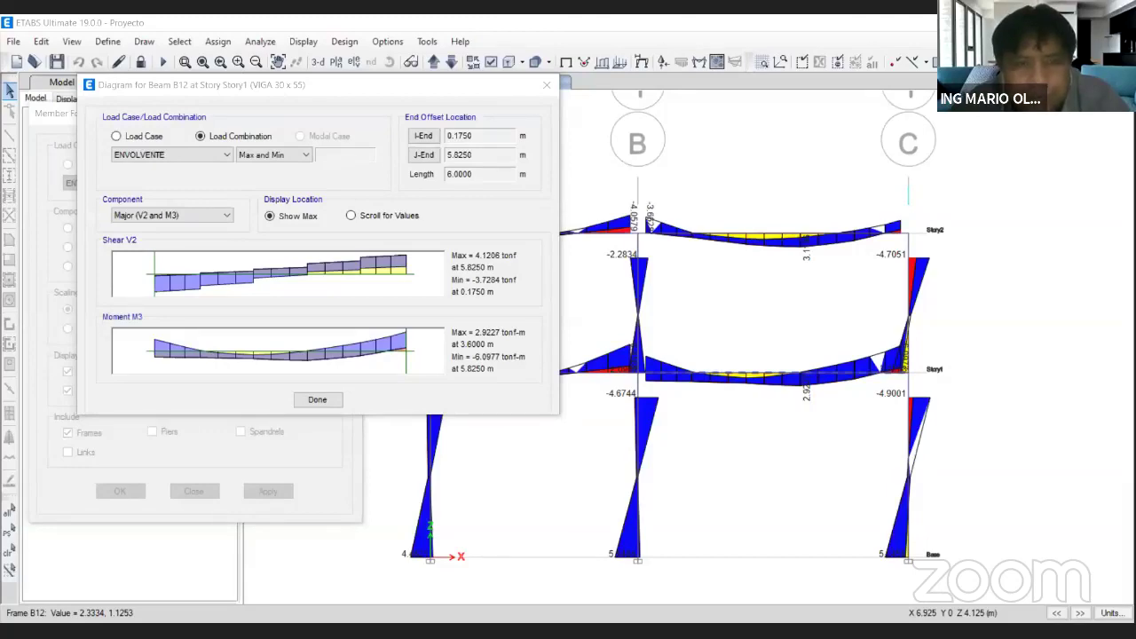
Switch to the 51. ENCAD - CONCRETO folder, open the workbook 2. Momento en Vigas.xlsx in Excel and enlarge its view.
key(alt+Tab)
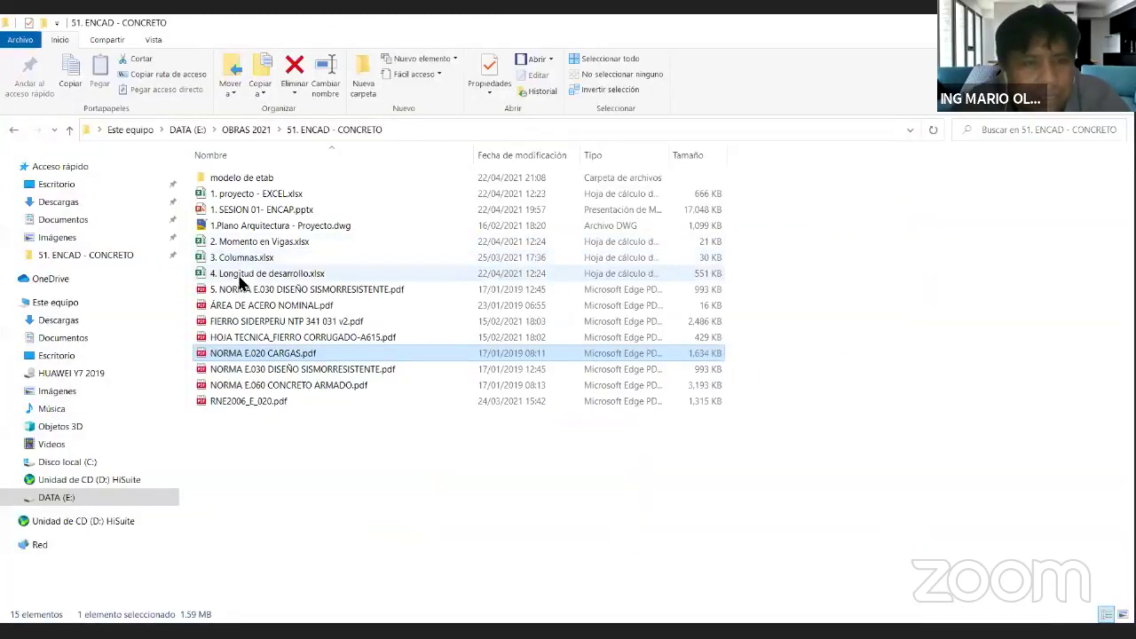
click(250, 242)
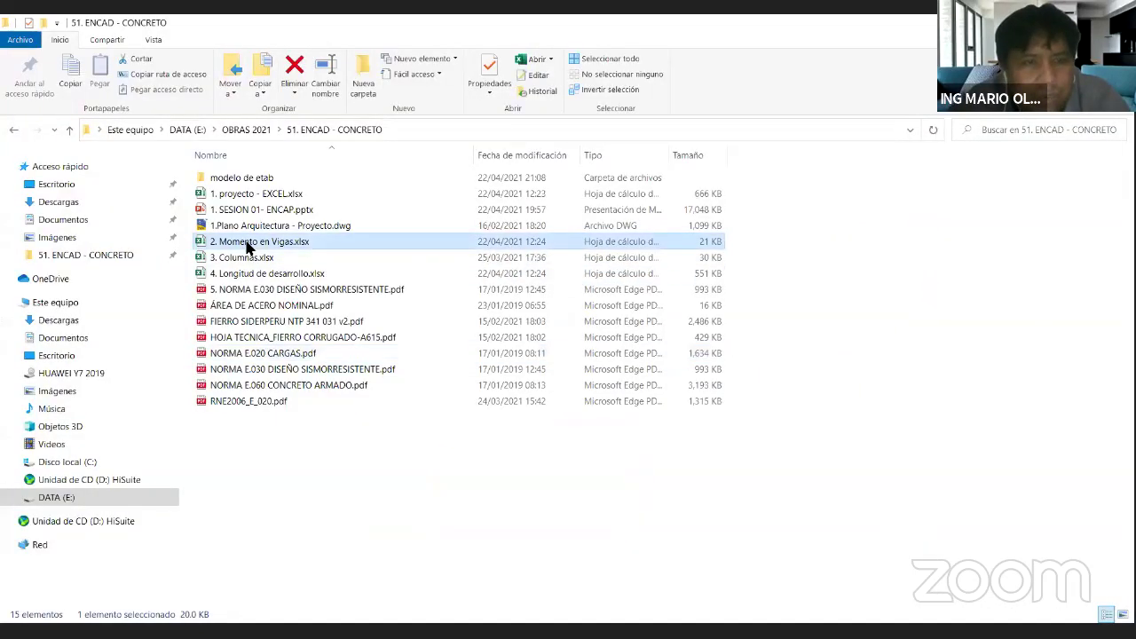
double_click(248, 242)
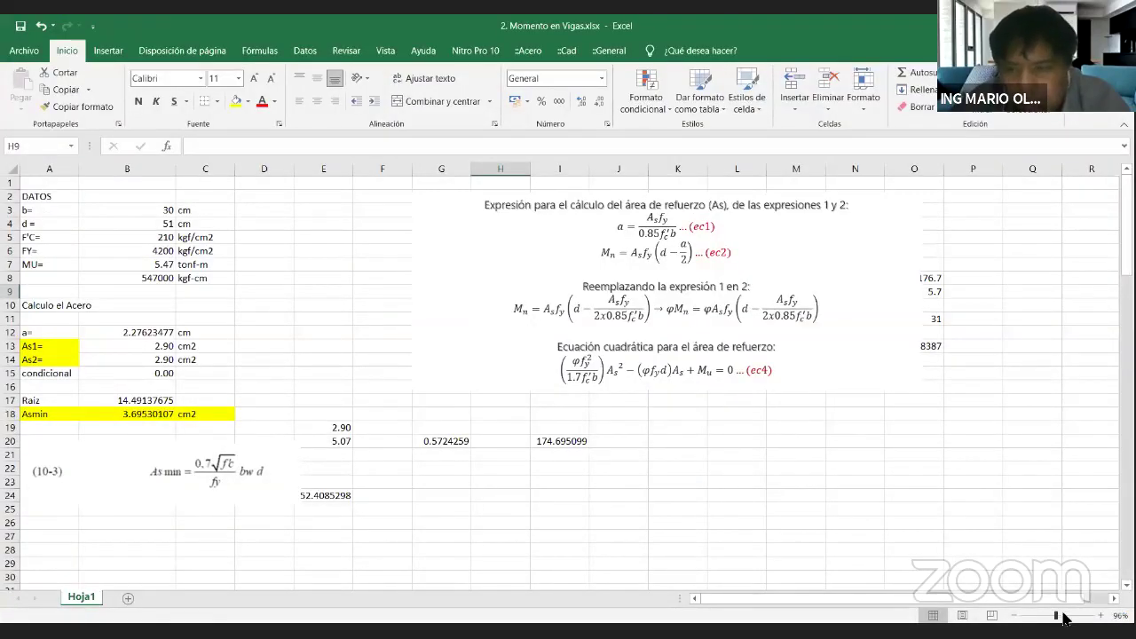
click(1060, 615)
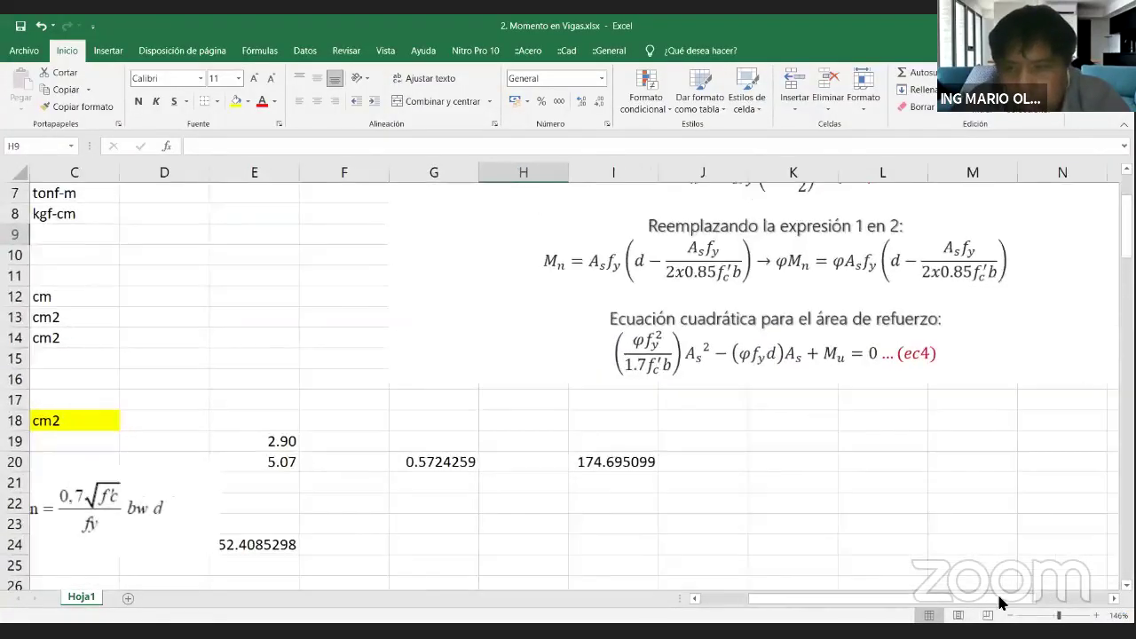
Set the effective depth d in the DATOS block to 55 cm.
scroll(1001, 604, left, 2)
scroll(249, 257, up, 2)
click(249, 244)
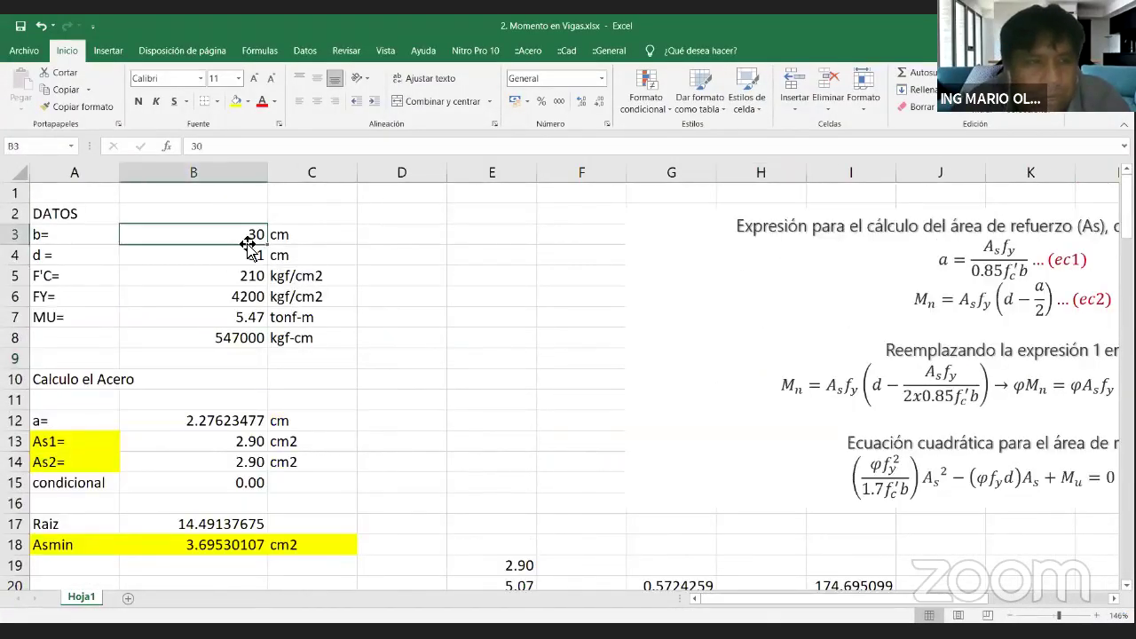
click(258, 256)
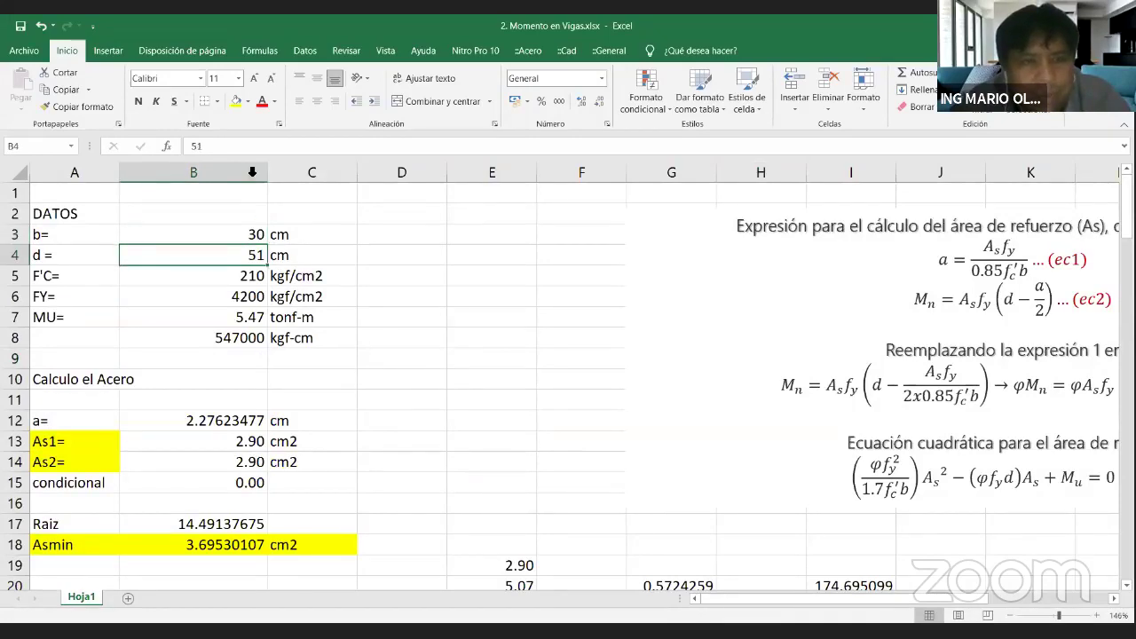
drag(240, 149, 175, 148)
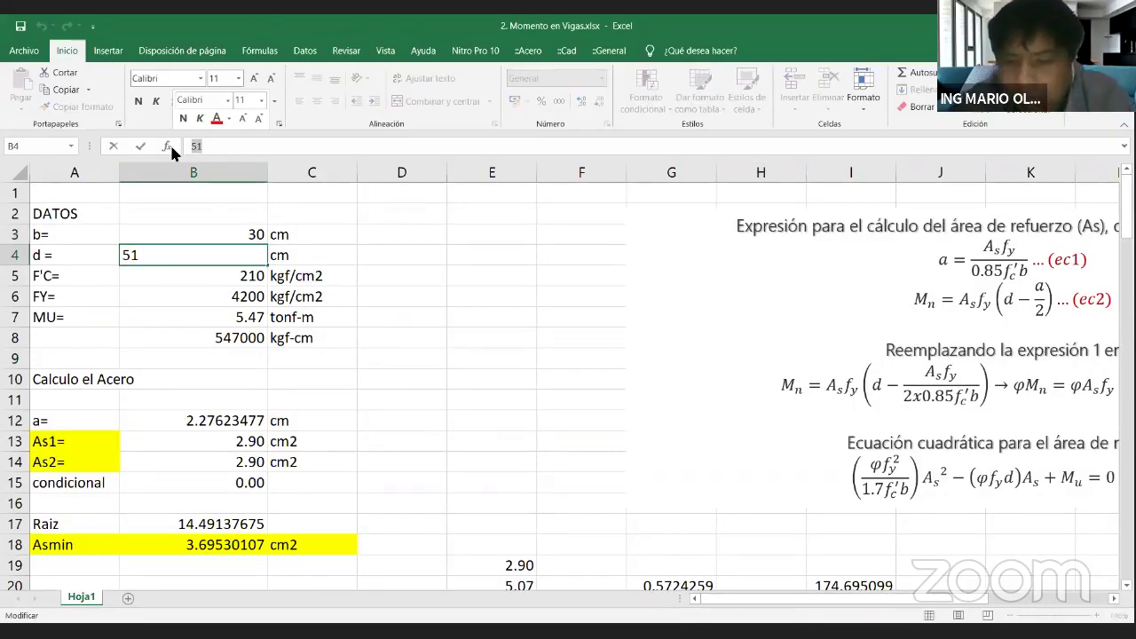
text(55)
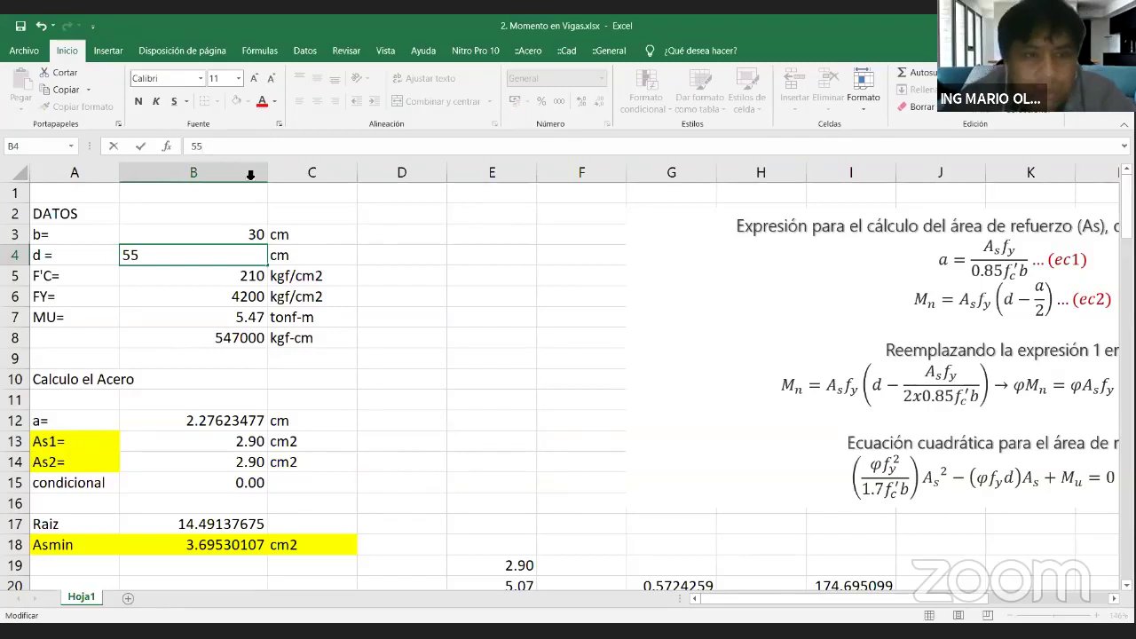
key(Return)
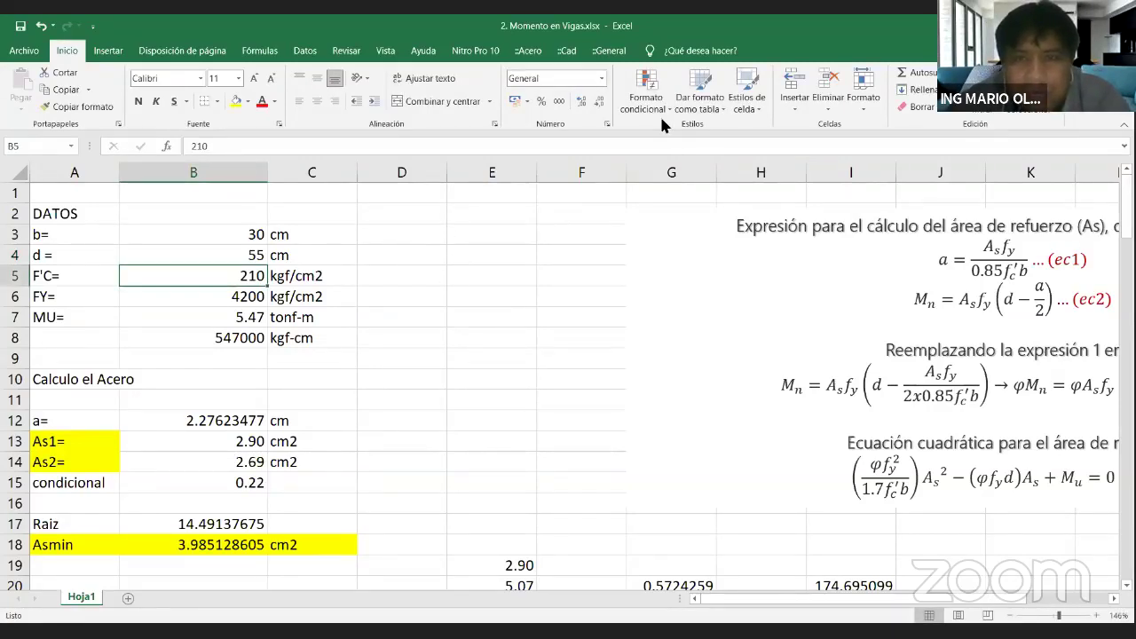
Sketch the beam section as a temporary screen annotation with width 30, overall height, lower bars and d = 50, and clear it.
mouse_move(459, 235)
mouse_down()
mouse_move(454, 303)
mouse_move(576, 412)
mouse_move(607, 234)
mouse_move(484, 232)
mouse_up()
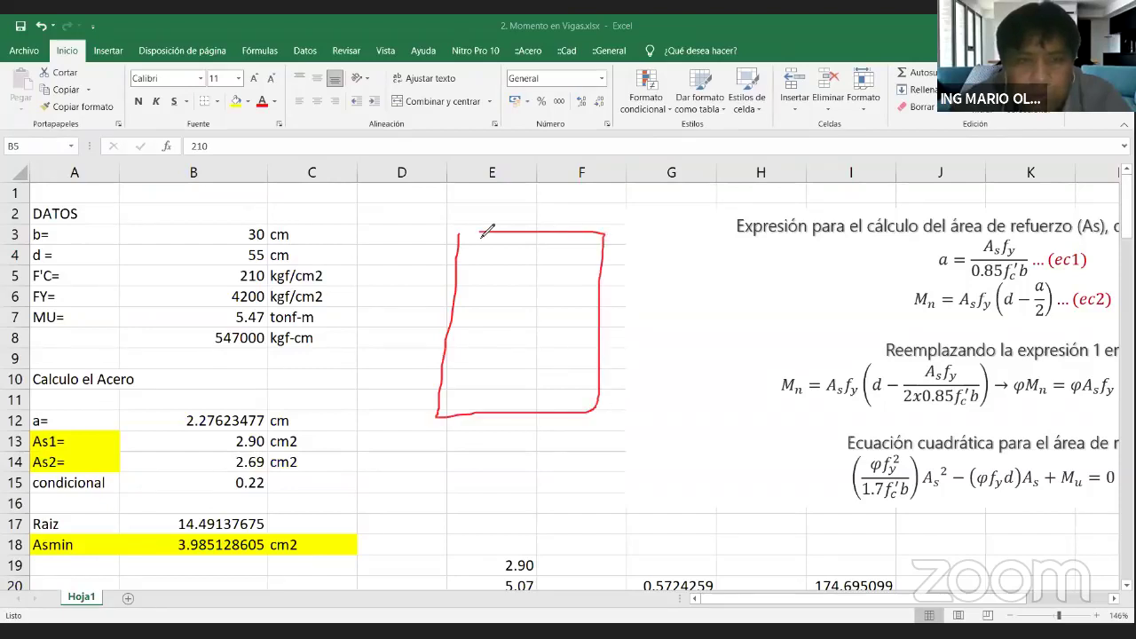
mouse_move(413, 233)
mouse_down()
mouse_move(399, 406)
mouse_move(384, 407)
mouse_up()
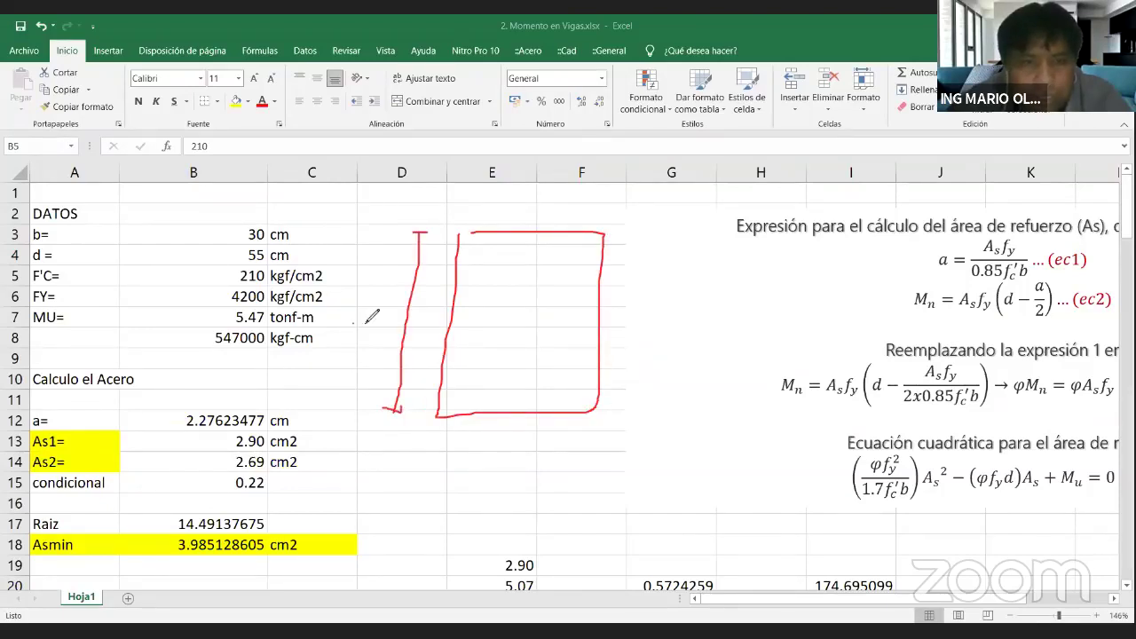
mouse_move(358, 333)
mouse_down()
mouse_move(350, 345)
mouse_move(396, 323)
mouse_move(377, 348)
mouse_up()
mouse_move(463, 207)
mouse_down()
mouse_move(603, 212)
mouse_move(603, 222)
mouse_up()
mouse_move(510, 173)
mouse_down()
mouse_move(513, 188)
mouse_move(577, 190)
mouse_move(568, 176)
mouse_up()
mouse_move(480, 383)
mouse_down()
mouse_move(579, 400)
mouse_move(621, 391)
mouse_up()
mouse_move(621, 233)
mouse_down()
mouse_move(638, 235)
mouse_move(636, 364)
mouse_move(622, 396)
mouse_move(643, 373)
mouse_up()
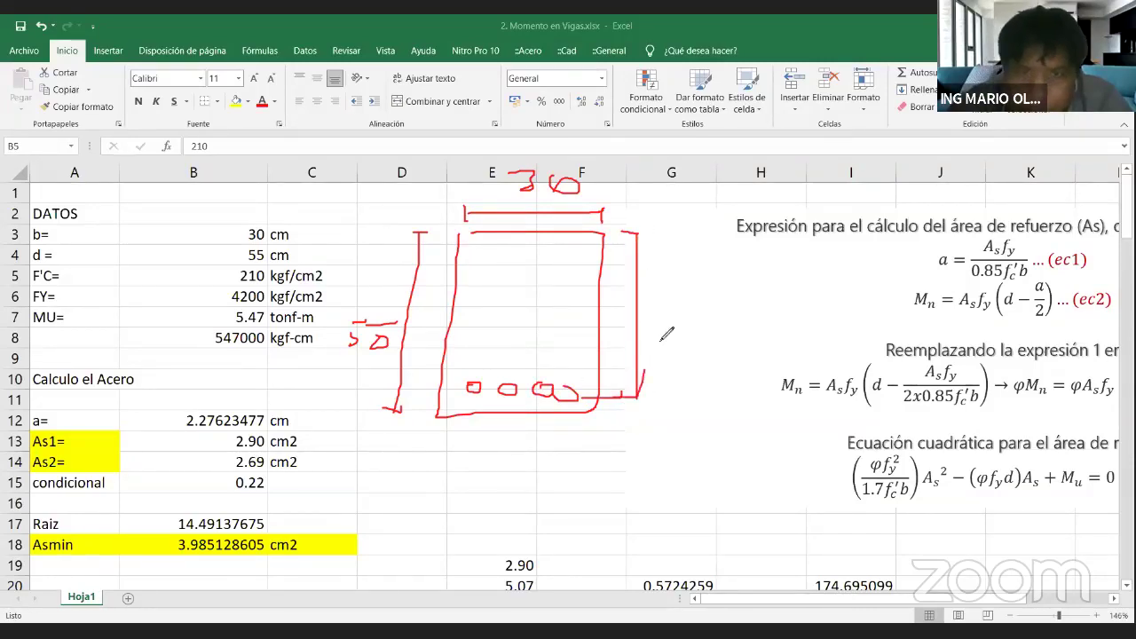
mouse_move(661, 328)
mouse_down()
mouse_move(664, 305)
mouse_move(663, 337)
mouse_up()
drag(626, 236, 650, 237)
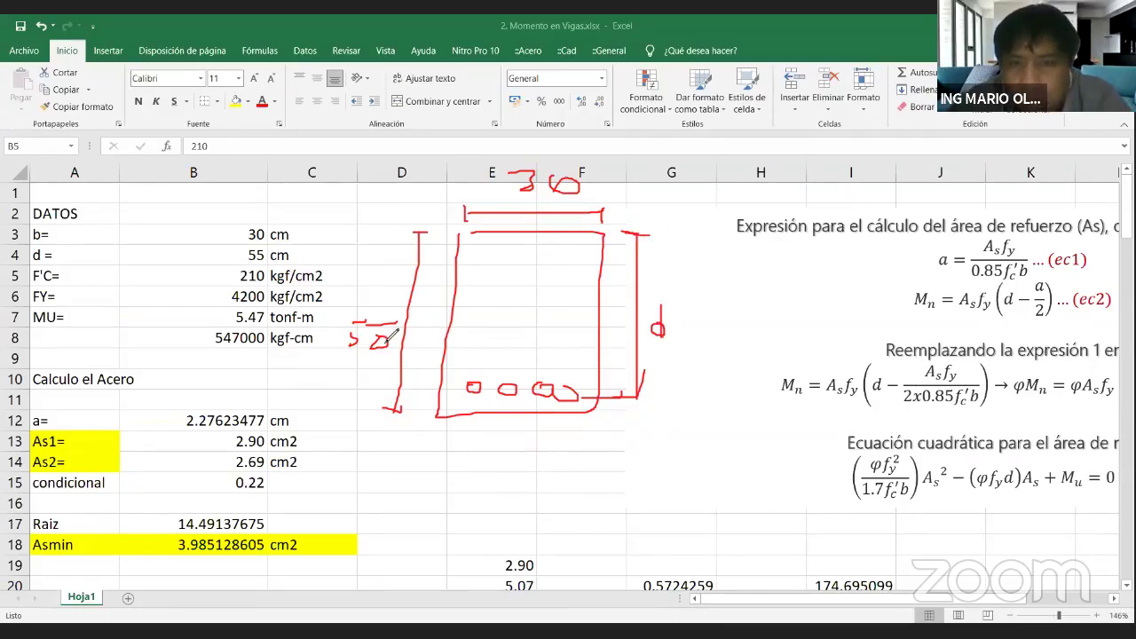
mouse_move(676, 322)
mouse_down()
mouse_move(705, 335)
mouse_move(736, 314)
mouse_up()
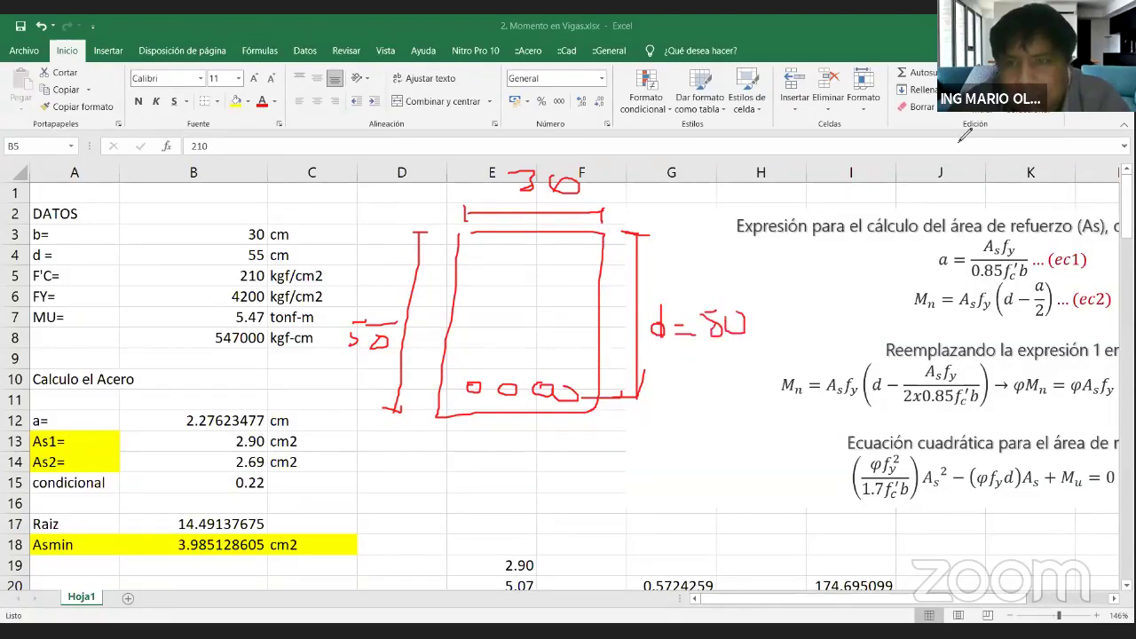
key(Escape)
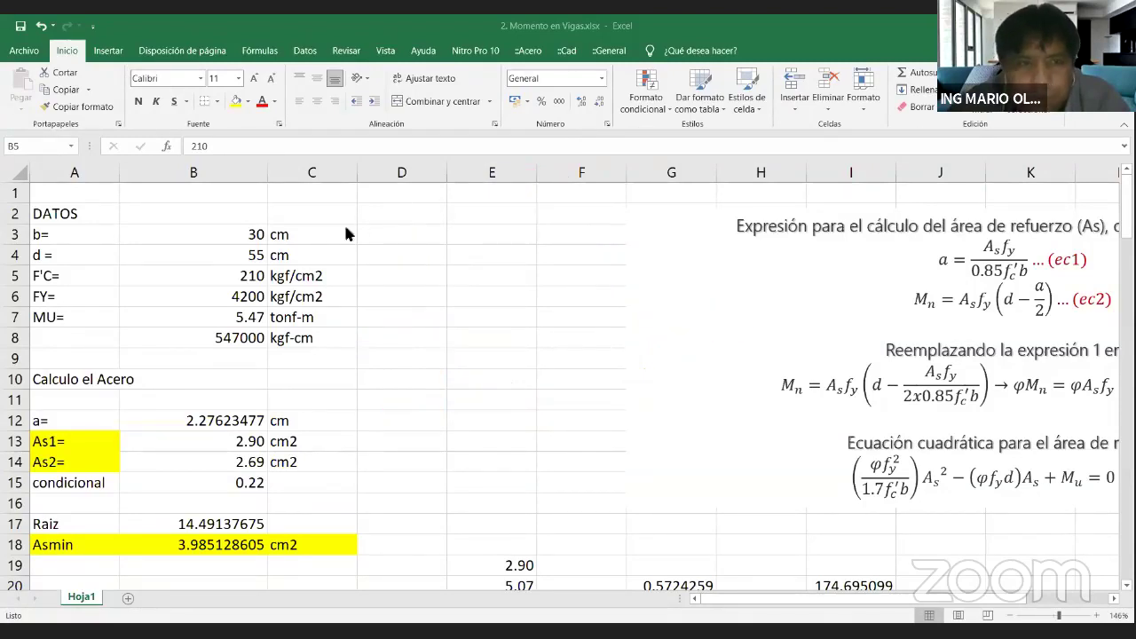
Set the effective depth d in the DATOS block to 50 cm.
click(250, 258)
text(50)
key(Return)
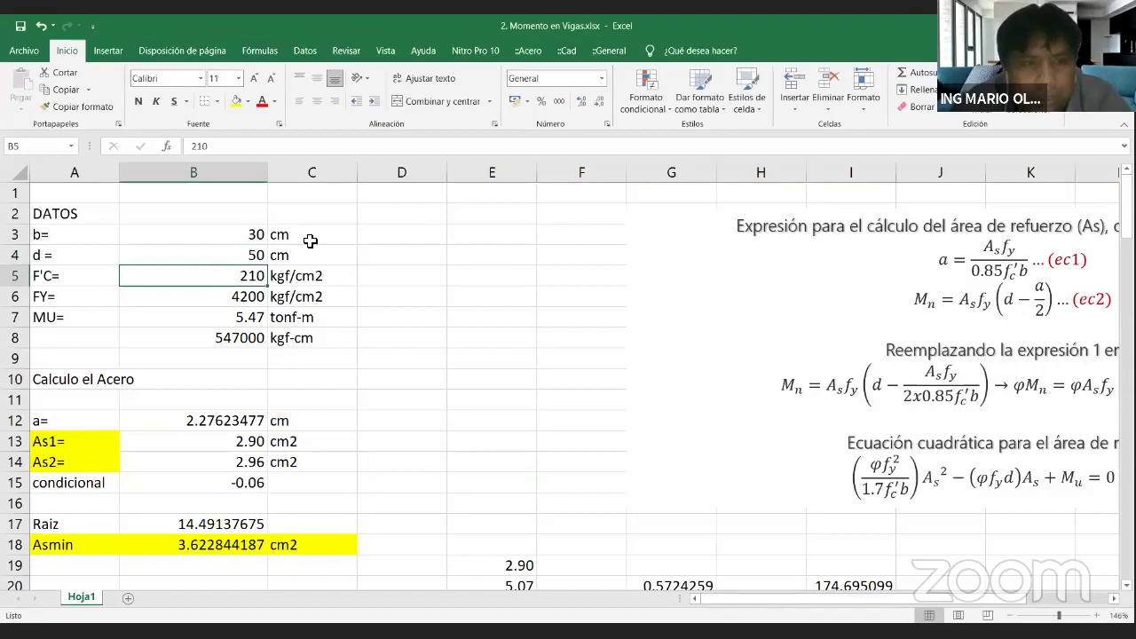
Switch to ETABS and check the minimum Moment M3 in the Story1 beam's ENVOLVENTE diagram for the MU entry.
click(253, 303)
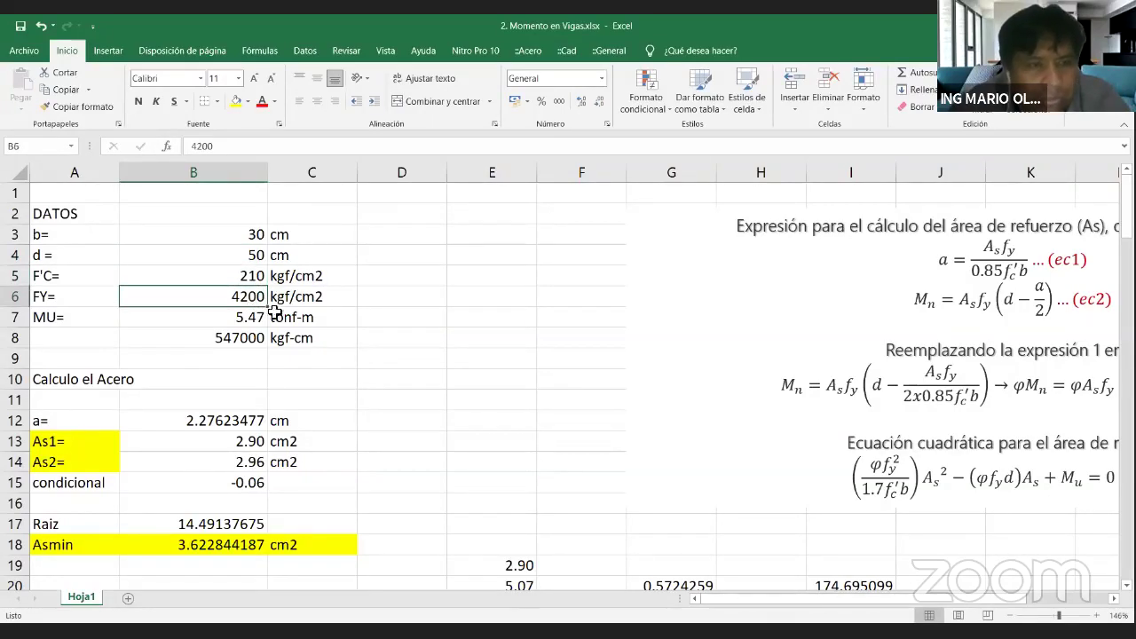
click(256, 320)
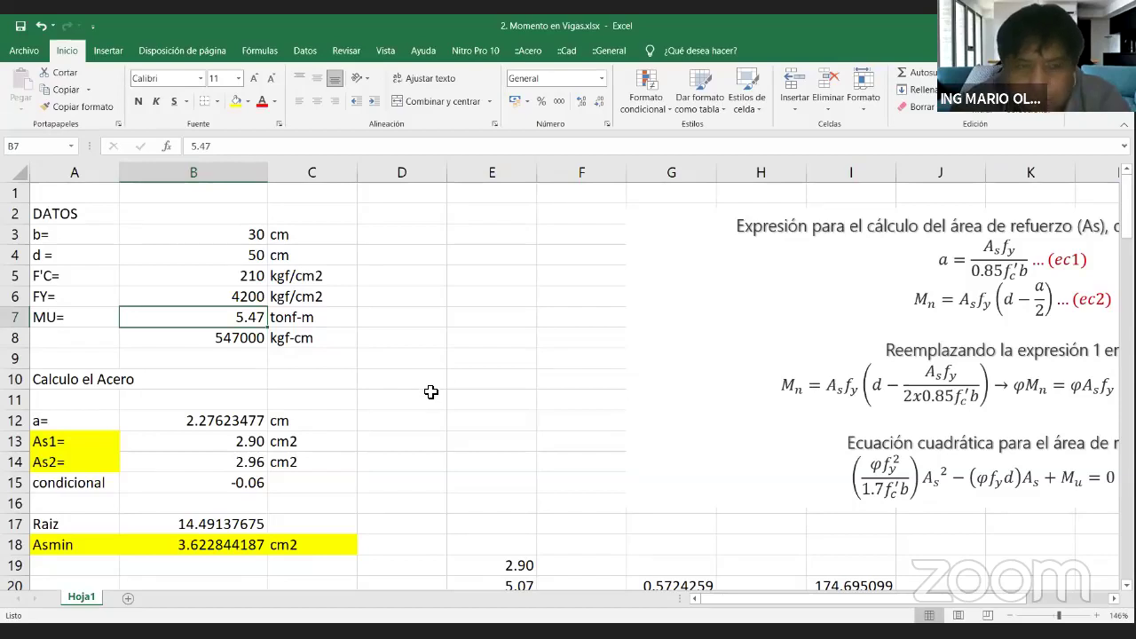
text(6.)
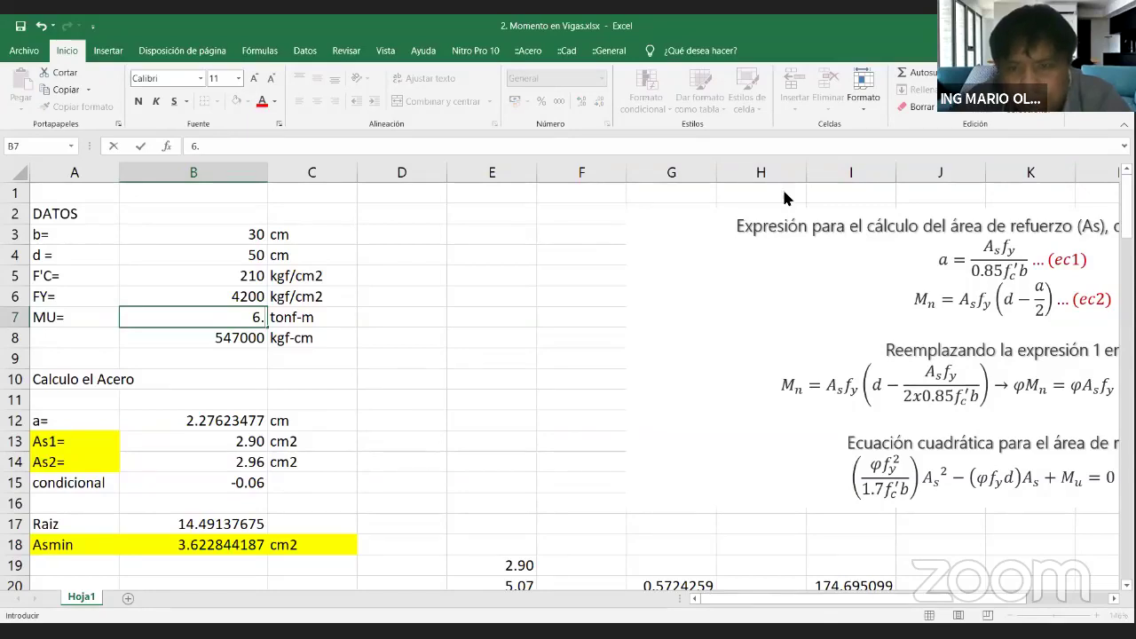
key(alt+Tab)
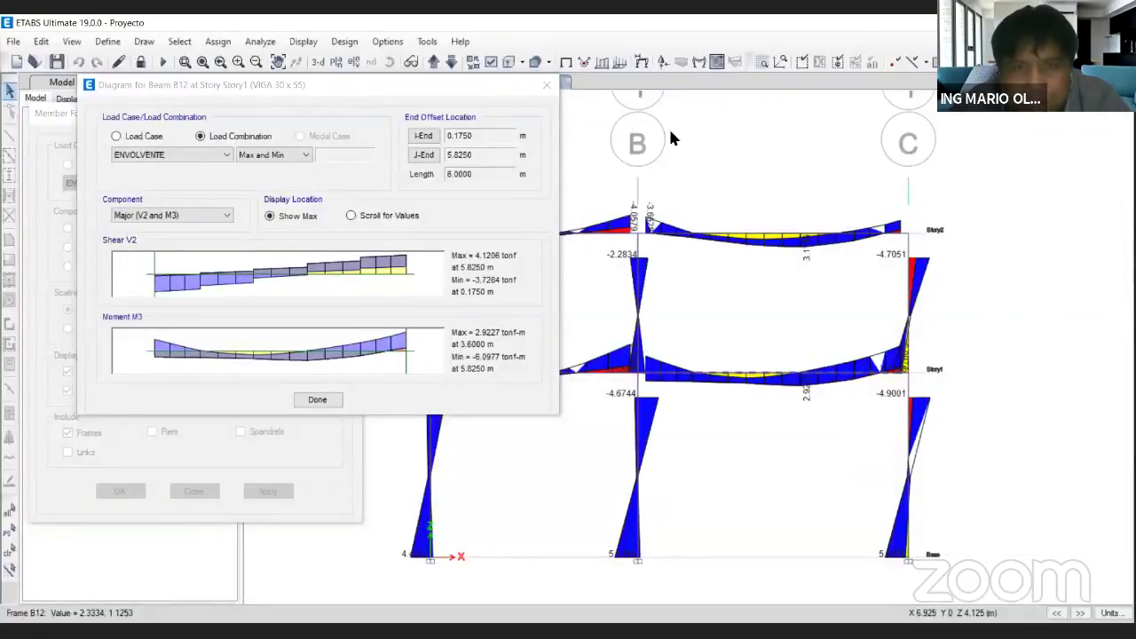
mouse_move(454, 351)
mouse_down()
mouse_move(472, 363)
mouse_move(532, 358)
mouse_move(443, 348)
mouse_up()
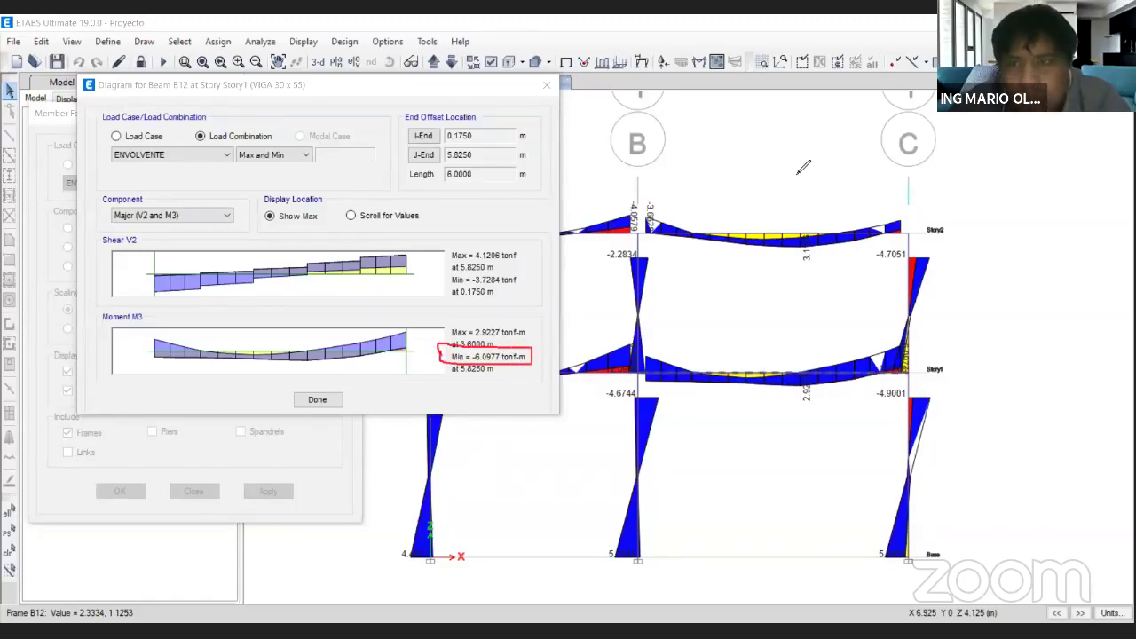
key(Escape)
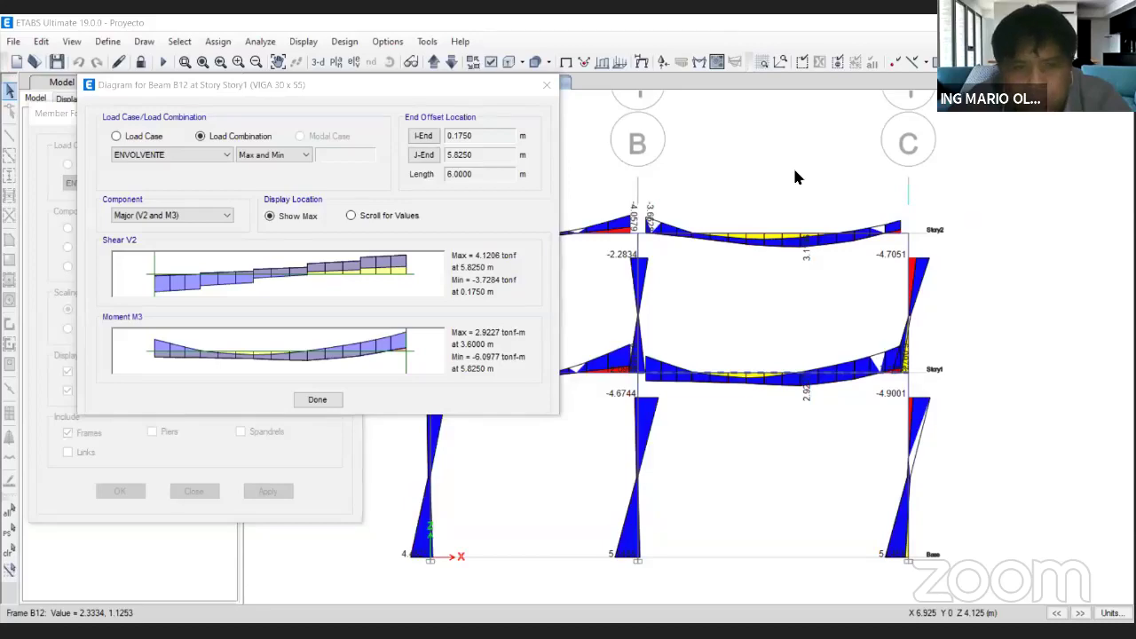
Return to the Excel workbook and set the ultimate moment MU to 6.1 tonf-m.
key(alt+Tab)
text(6.)
key(Return)
click(252, 321)
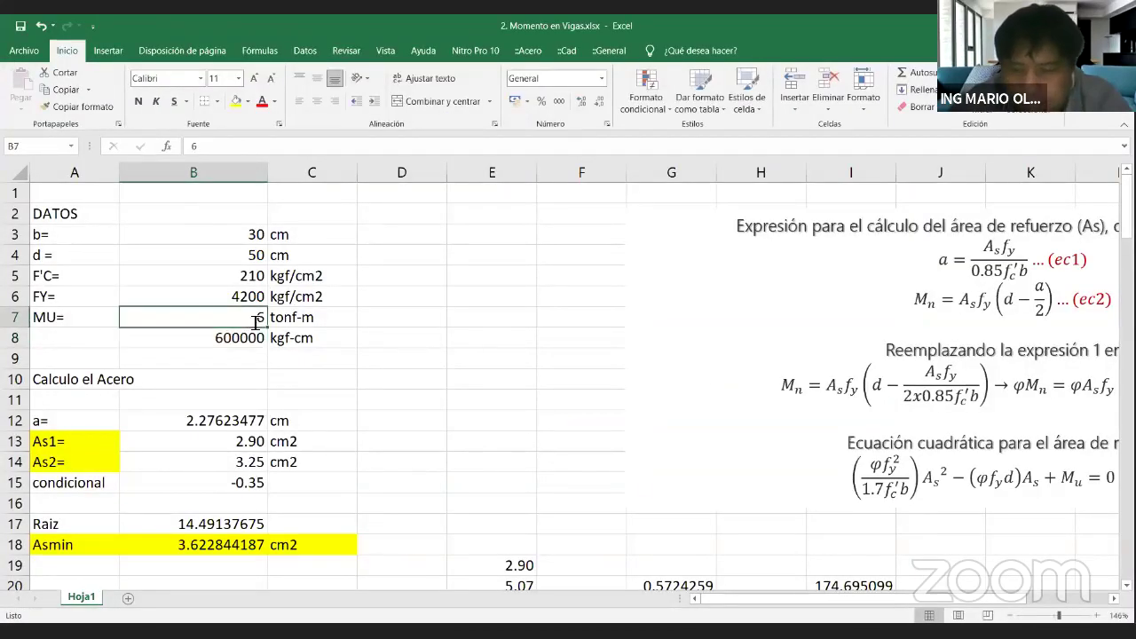
text(3)
text(.1)
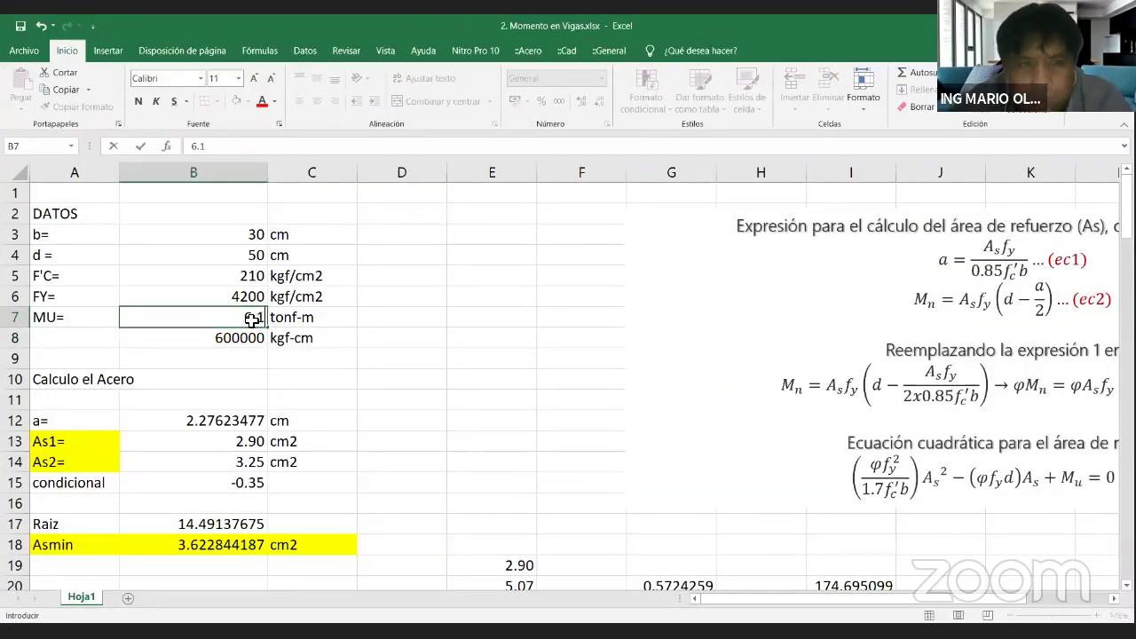
key(Return)
Move the reinforcement area equations box closer to the data, and temporarily mark ec1 and ec2 with check marks.
scroll(262, 335, down, 1)
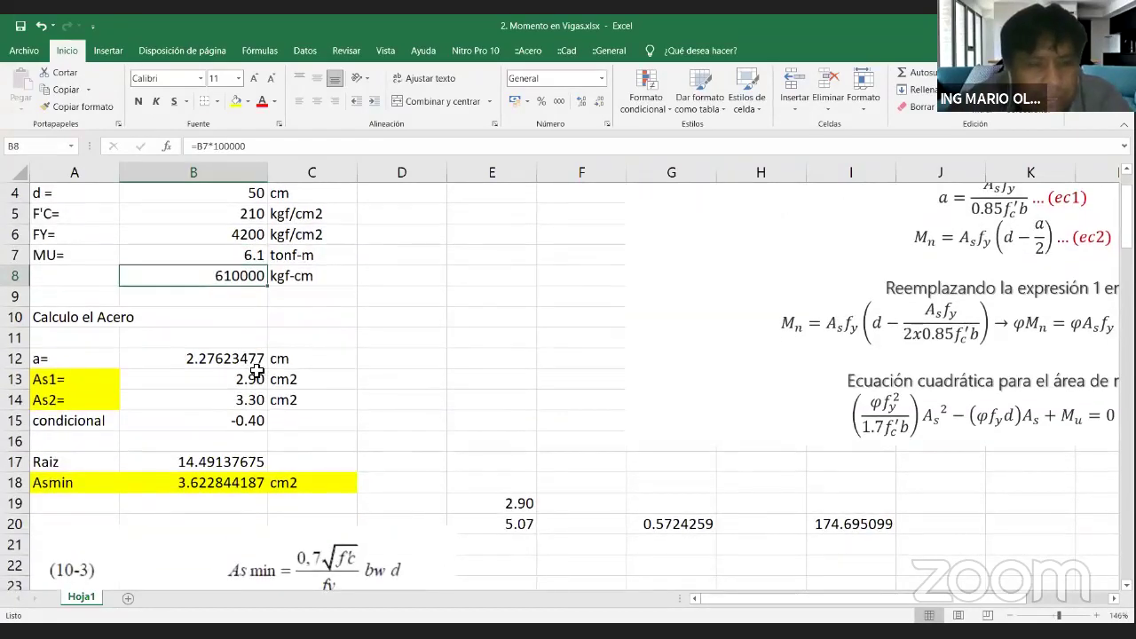
scroll(372, 370, up, 1)
click(788, 341)
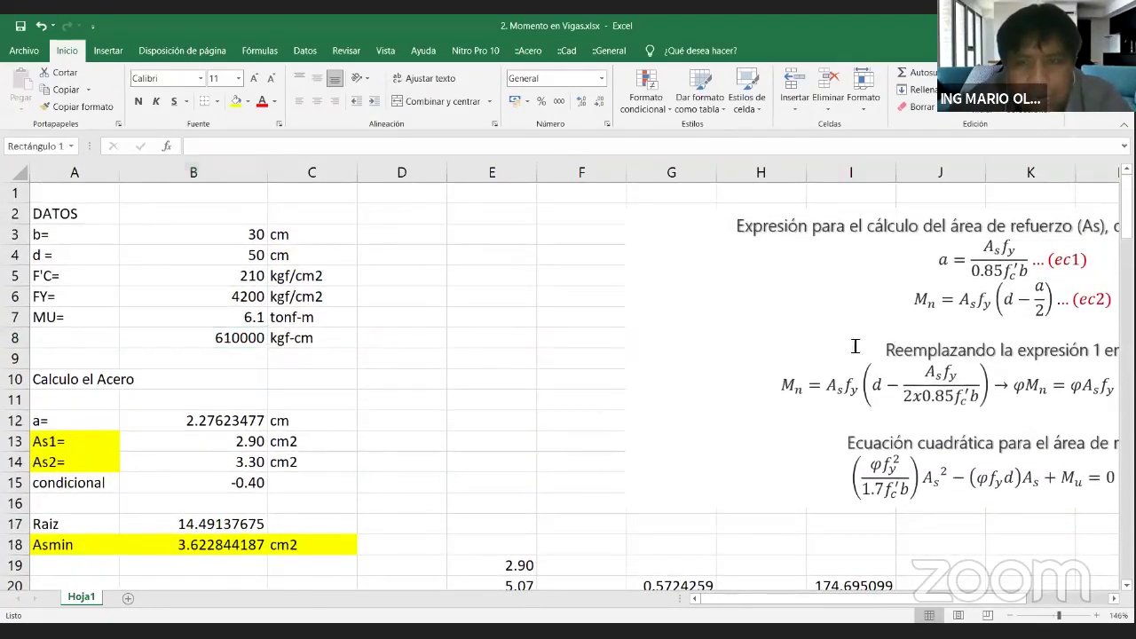
drag(635, 213, 429, 206)
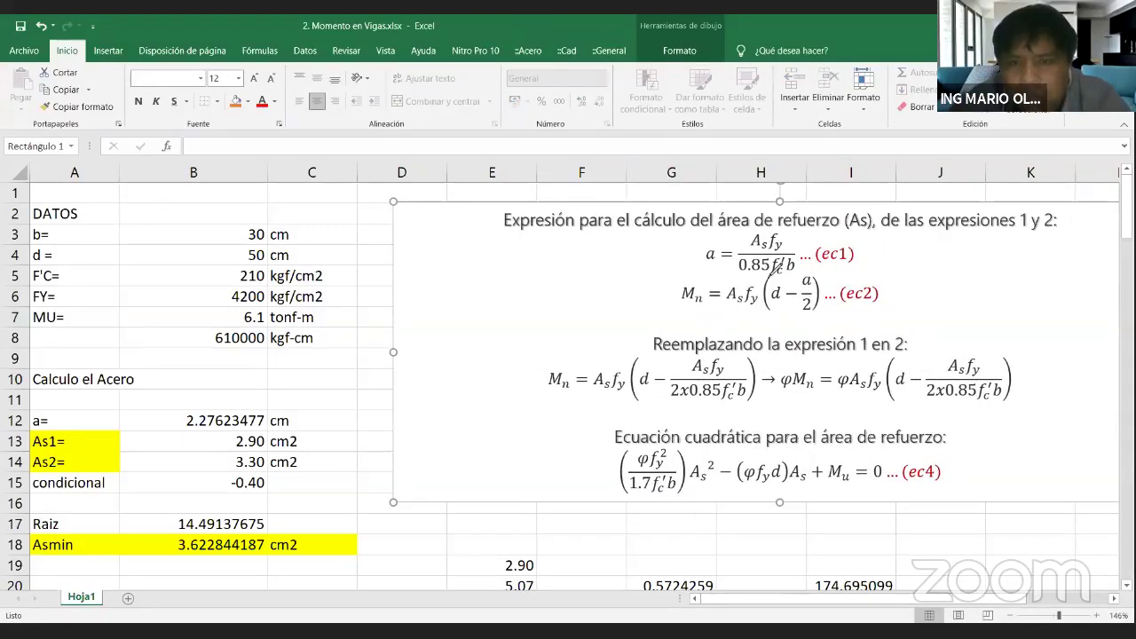
mouse_move(873, 256)
mouse_down()
mouse_move(901, 246)
mouse_move(937, 270)
mouse_up()
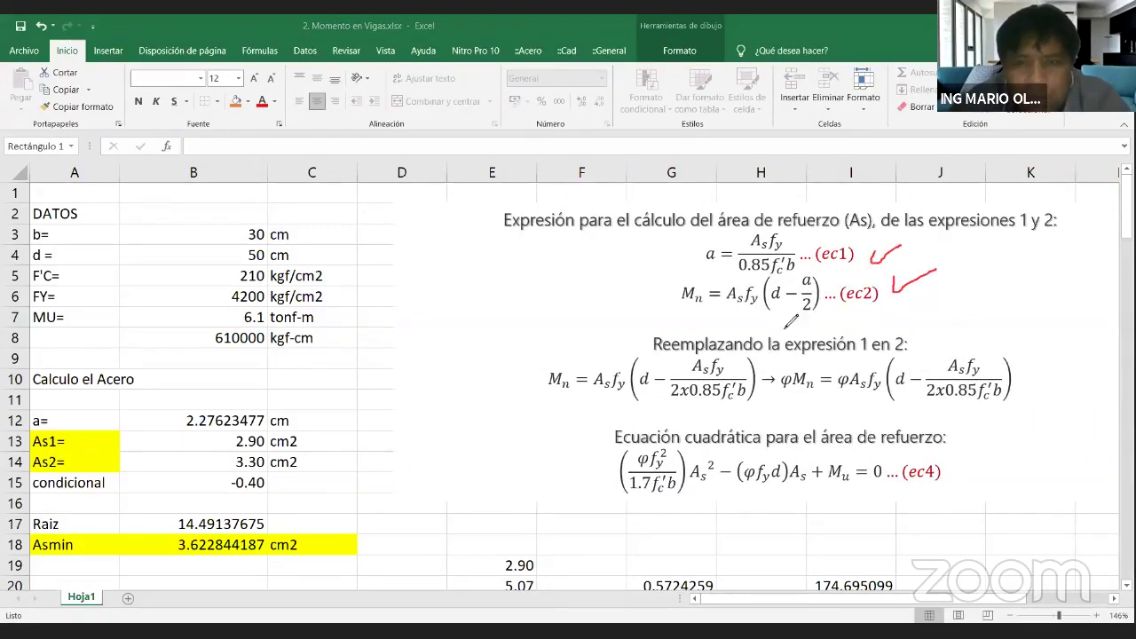
key(Escape)
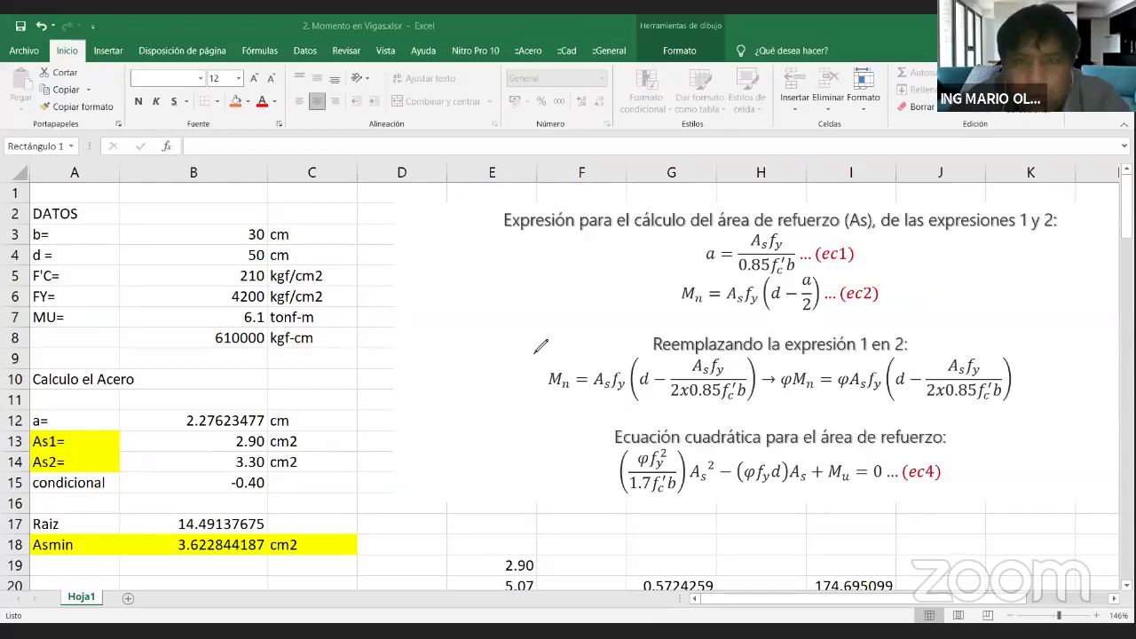
click(540, 321)
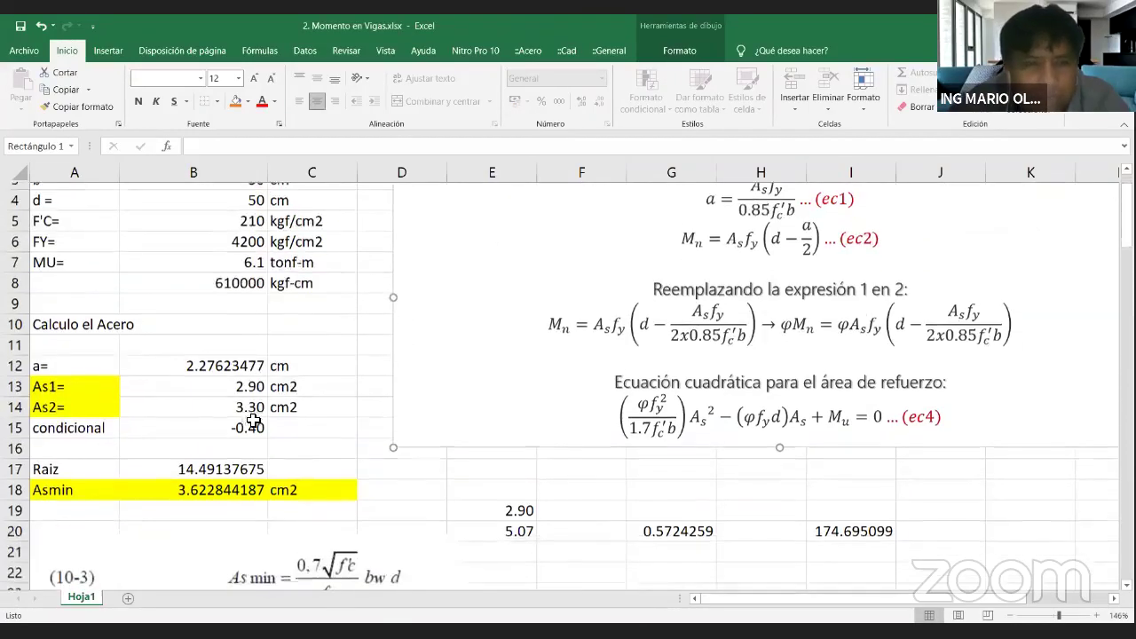
Run Goal Seek for the 6.1 tonf-m moment, setting the condicional cell B15 to 0 by changing cell B12 (a), and accept the solution.
scroll(258, 416, down, 1)
click(228, 366)
click(245, 421)
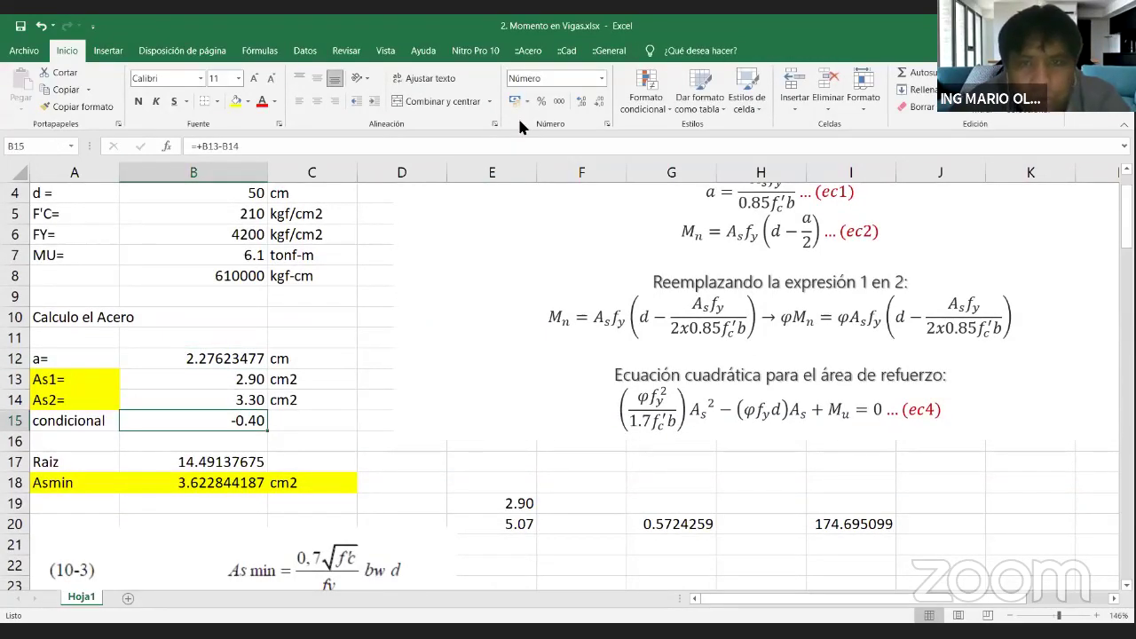
click(296, 47)
click(302, 51)
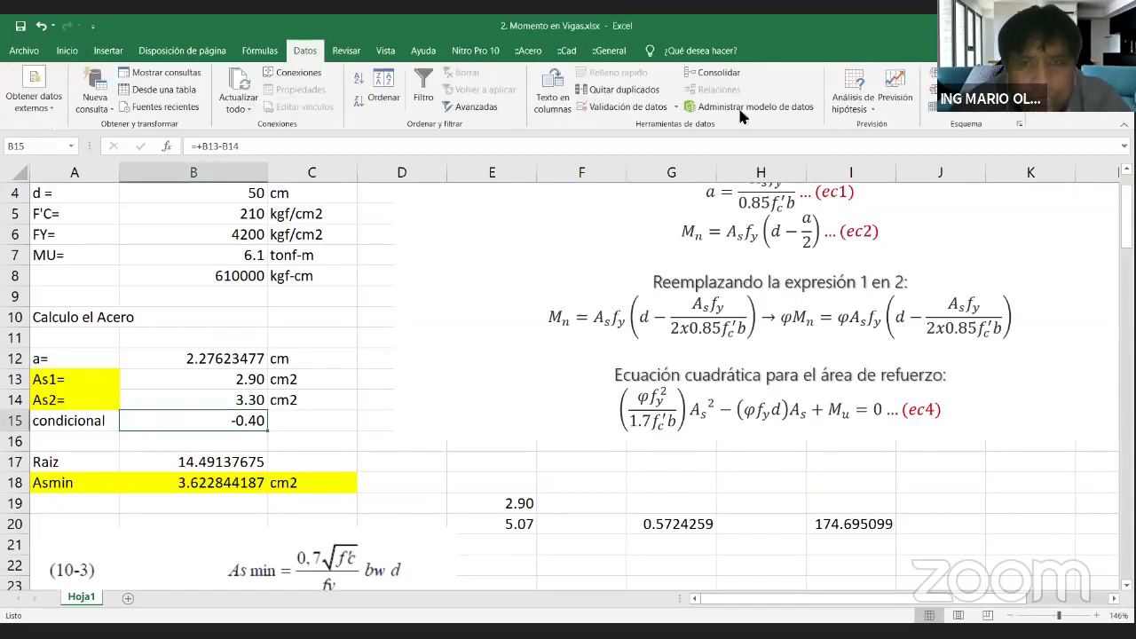
click(859, 109)
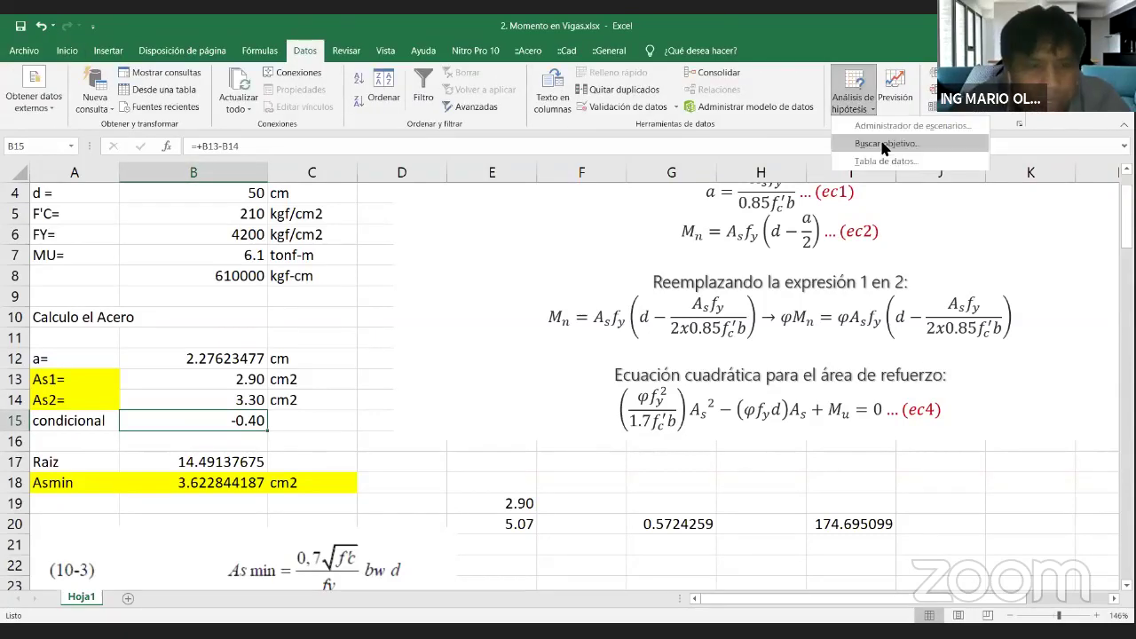
click(883, 144)
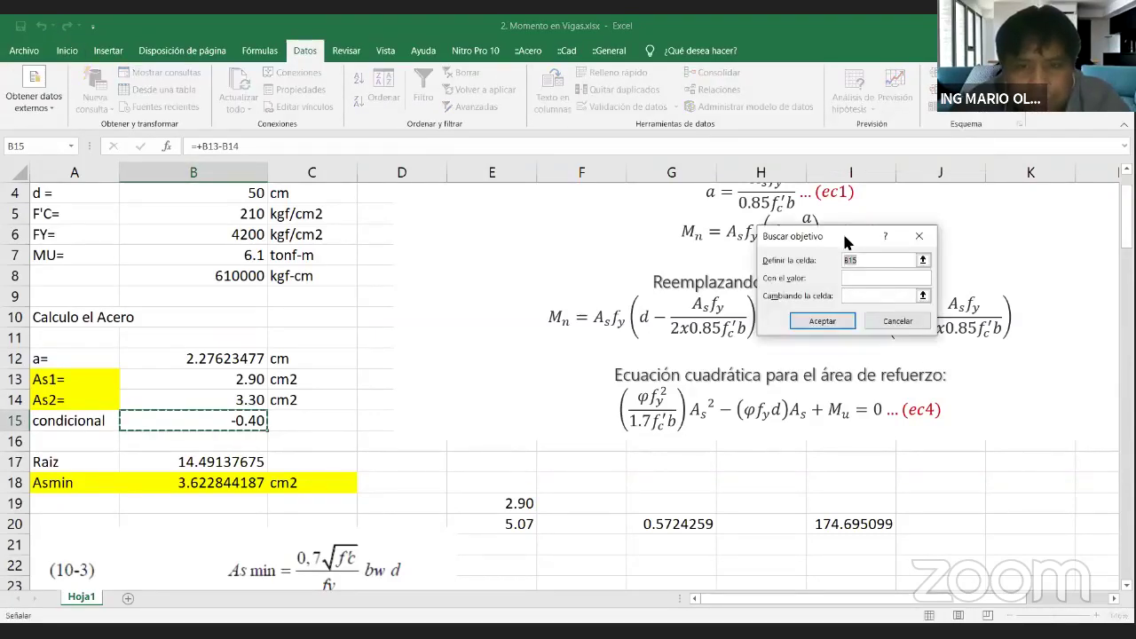
drag(845, 241, 609, 335)
click(621, 376)
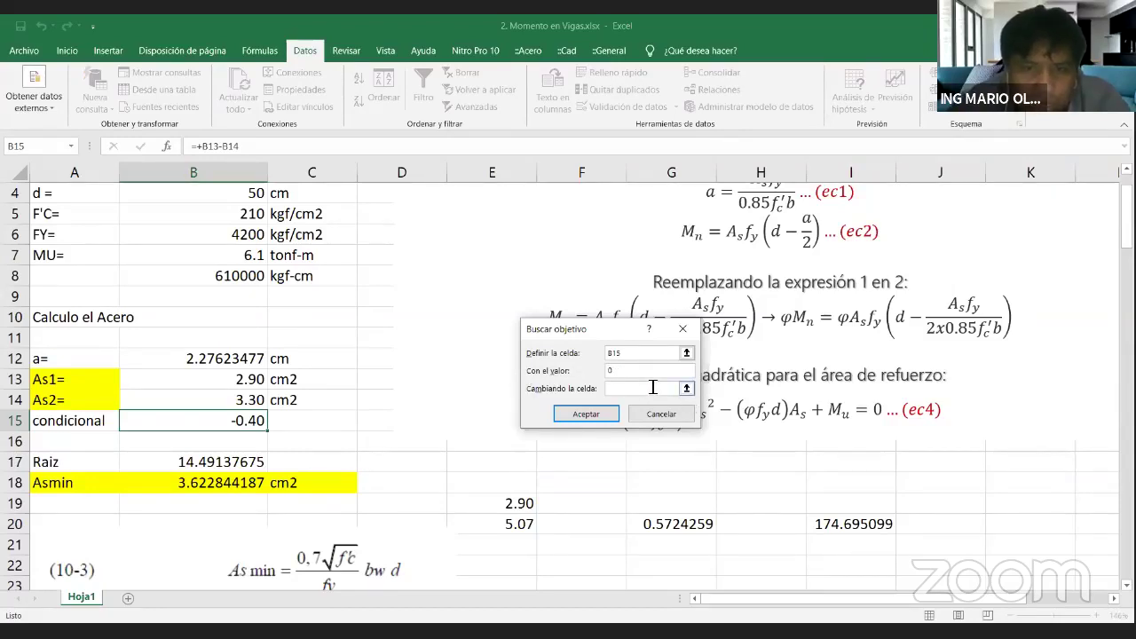
click(687, 390)
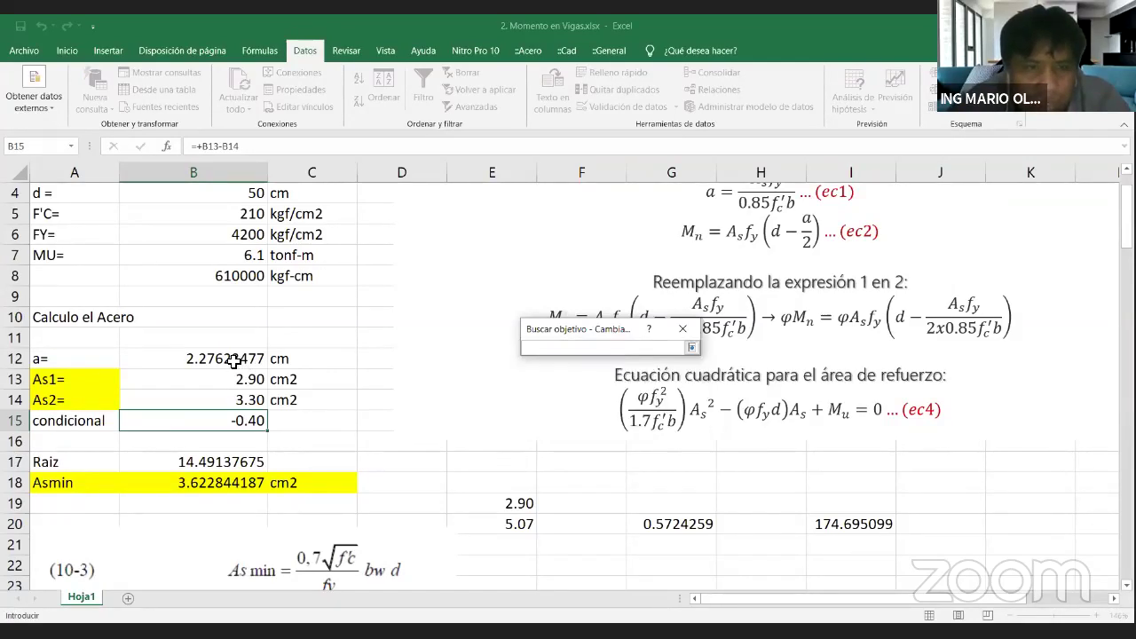
click(160, 358)
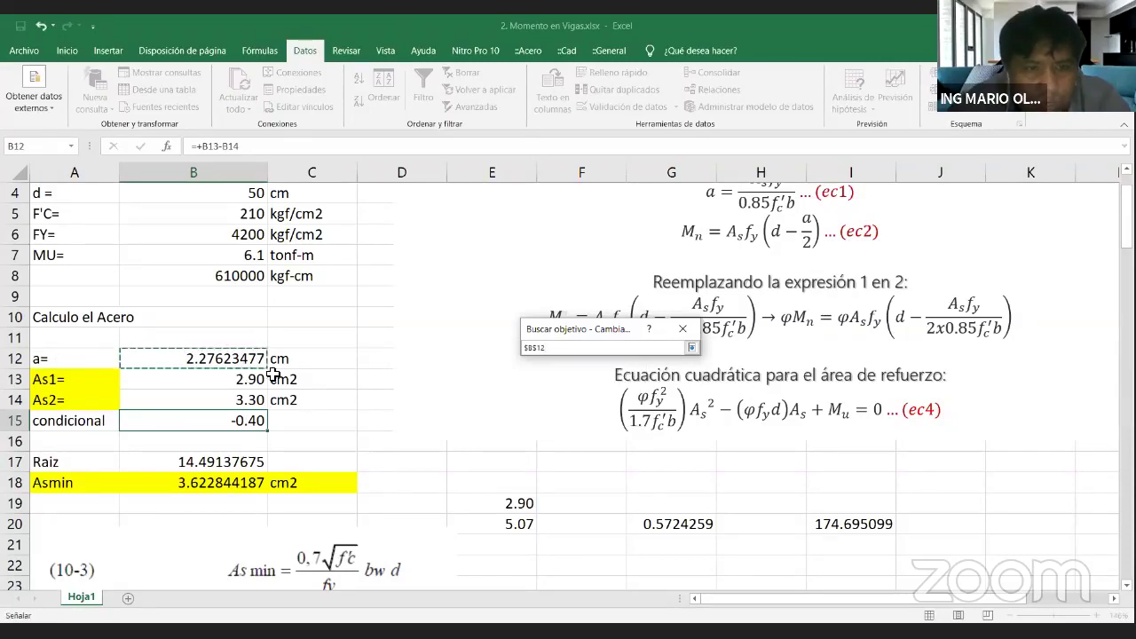
key(Return)
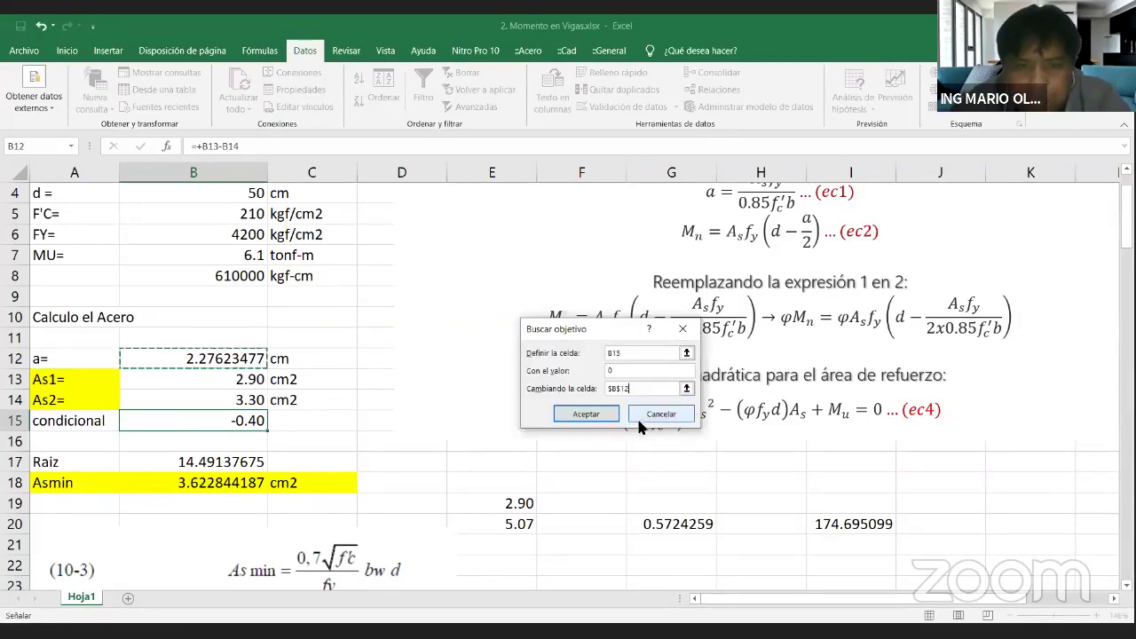
click(587, 414)
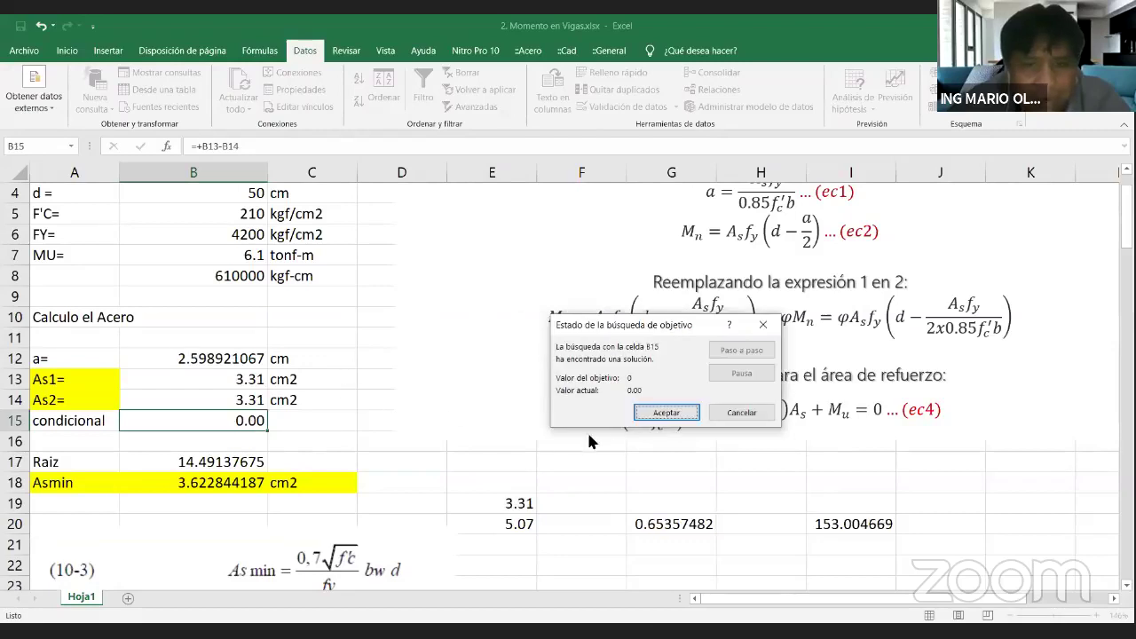
click(665, 413)
click(222, 383)
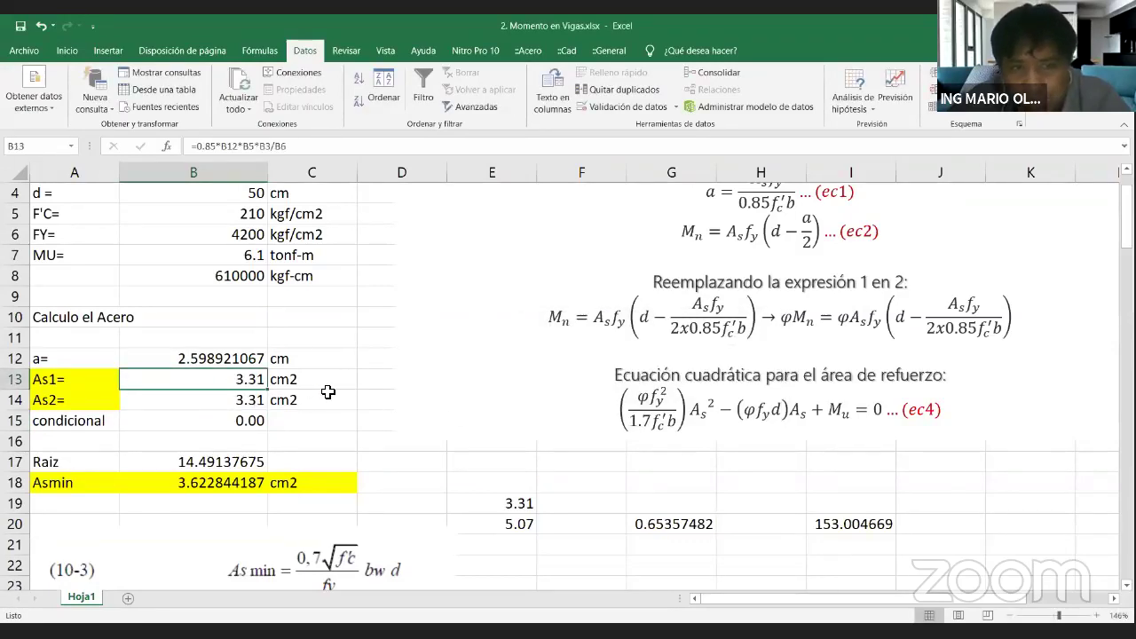
scroll(329, 392, down, 1)
scroll(266, 373, up, 1)
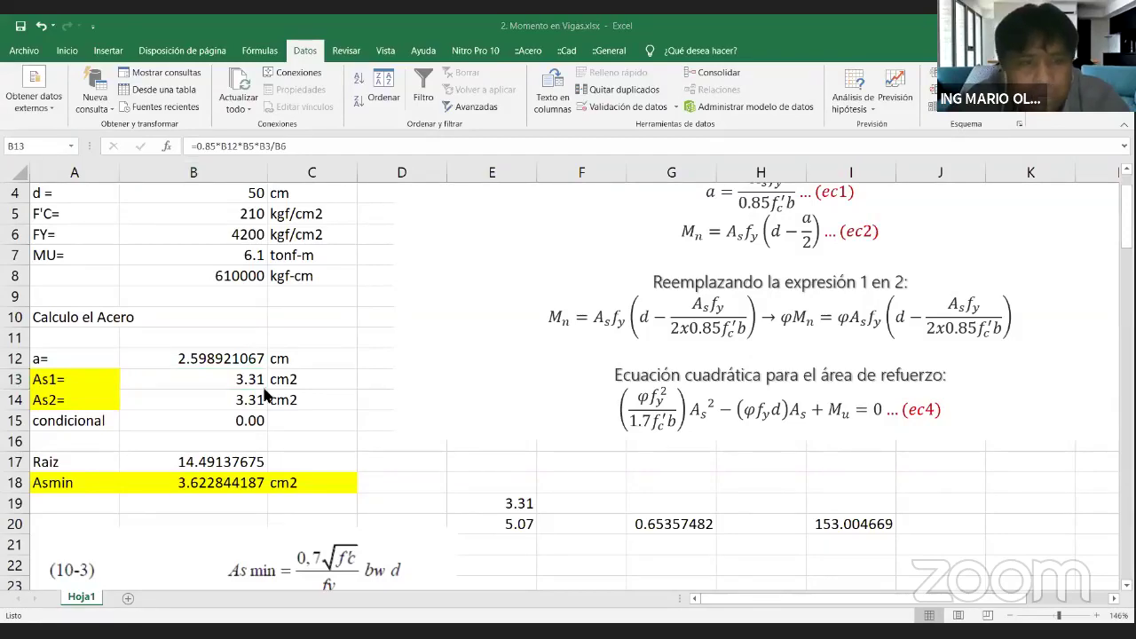
Switch to the 51. ENCAD - CONCRETO folder and open ÁREA DE ACERO NOMINAL.pdf in Adobe Reader.
key(alt+Tab)
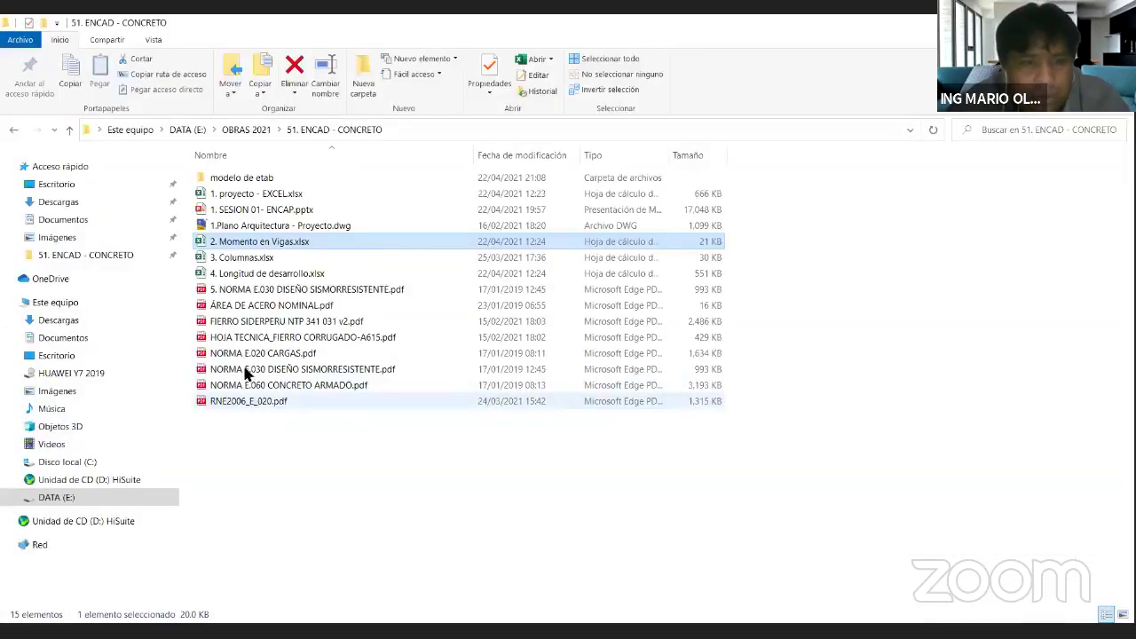
click(280, 309)
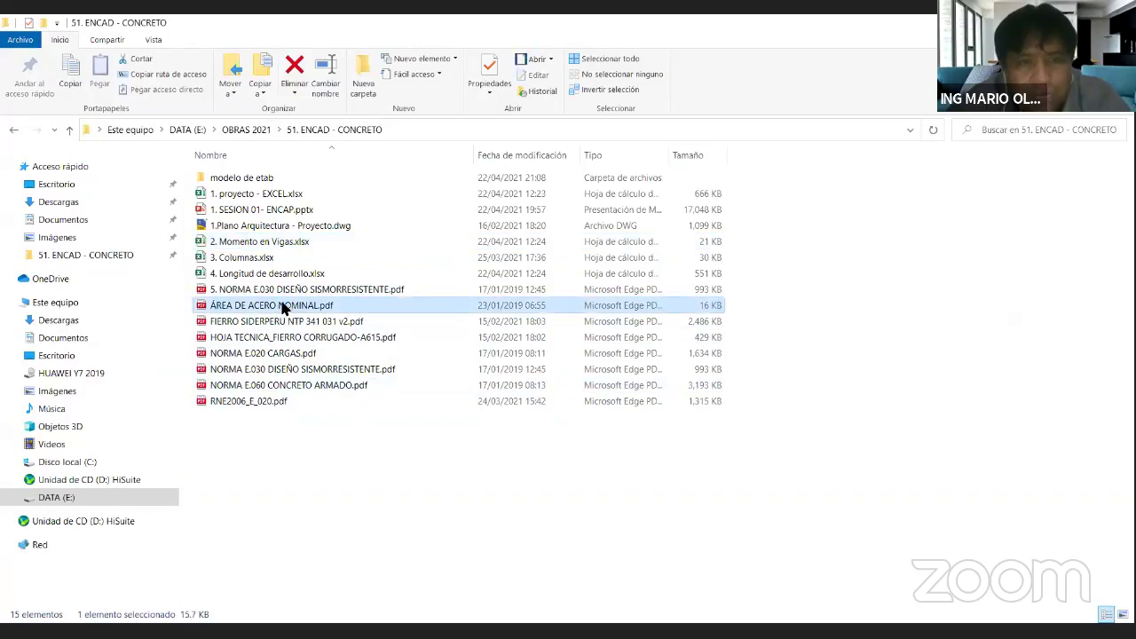
right_click(283, 308)
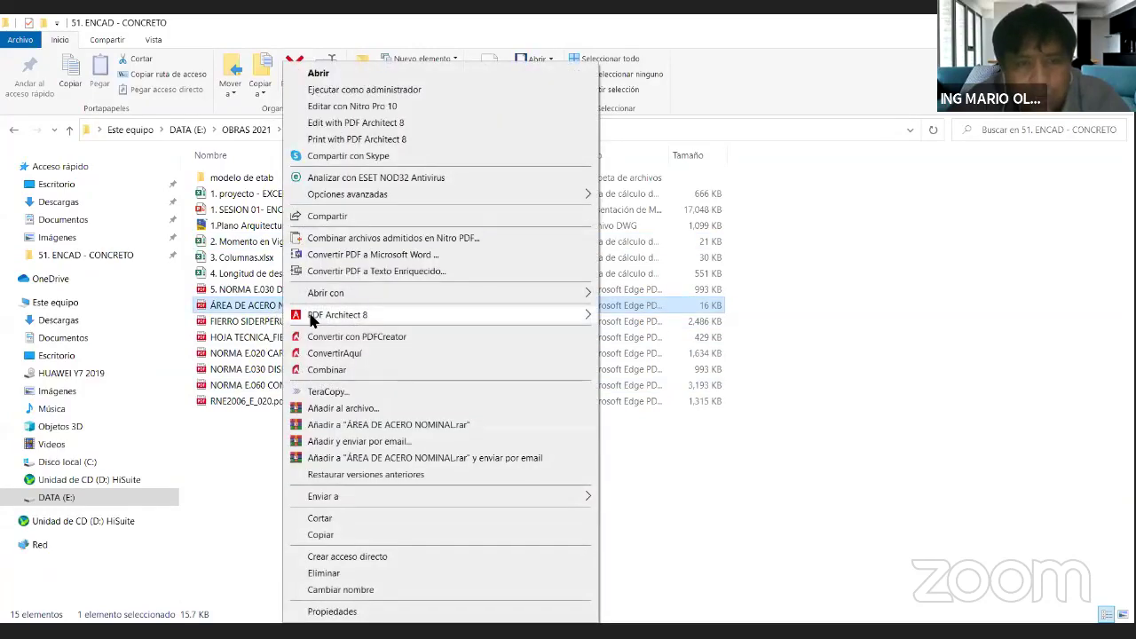
click(630, 298)
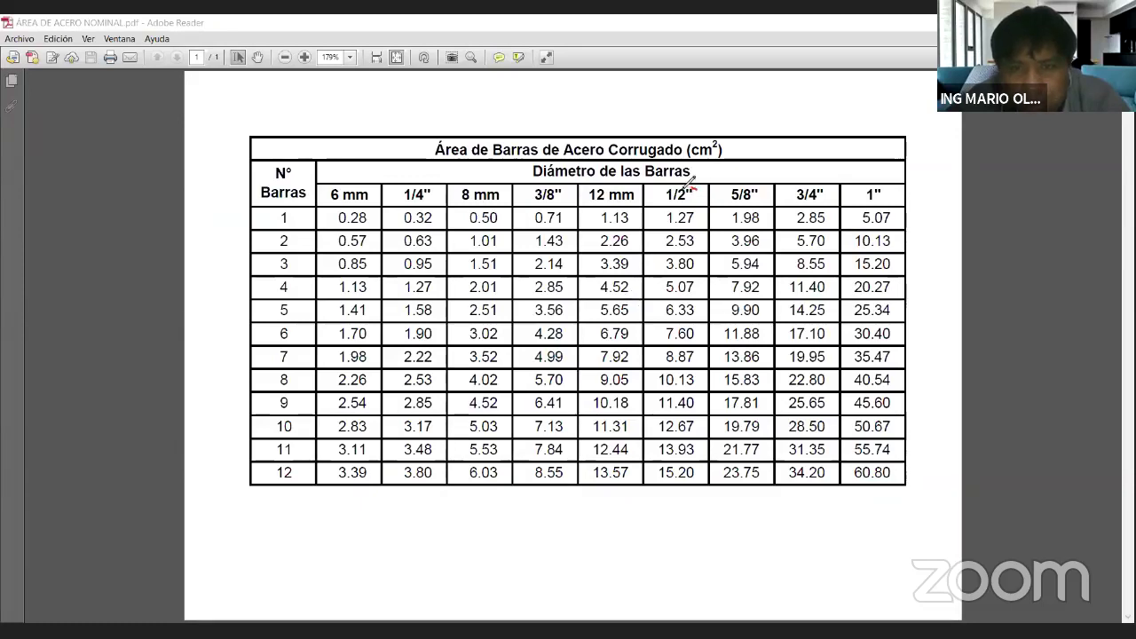
Circle the 1/2" diameter heading, draw a line along the 3-bar row, and circle the 3.80 area in the table.
drag(689, 186, 708, 184)
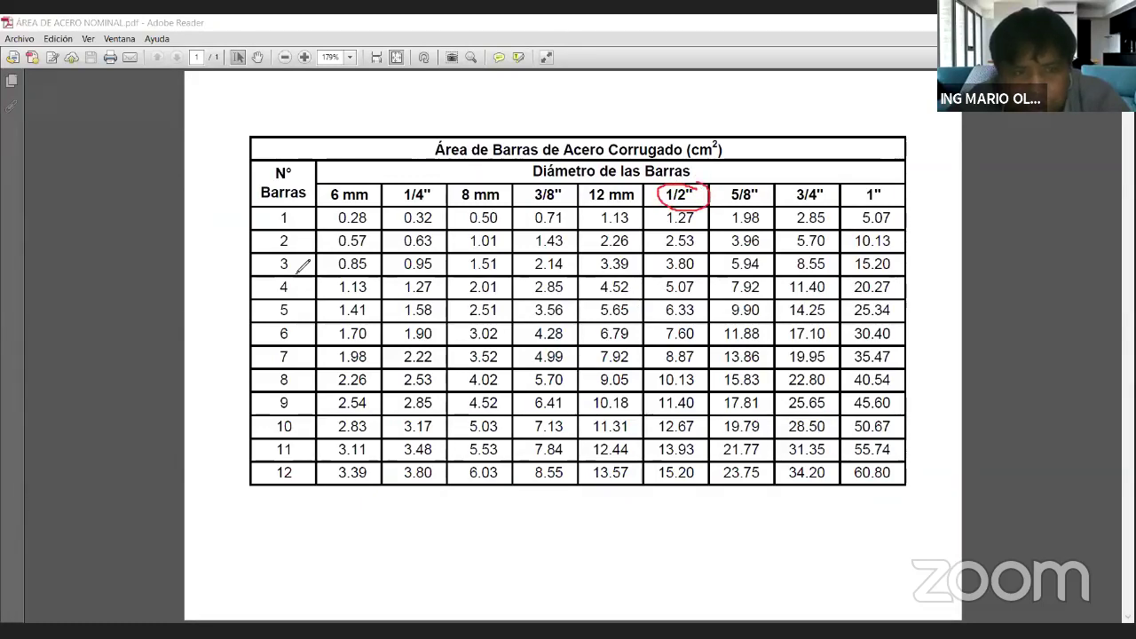
drag(304, 264, 638, 265)
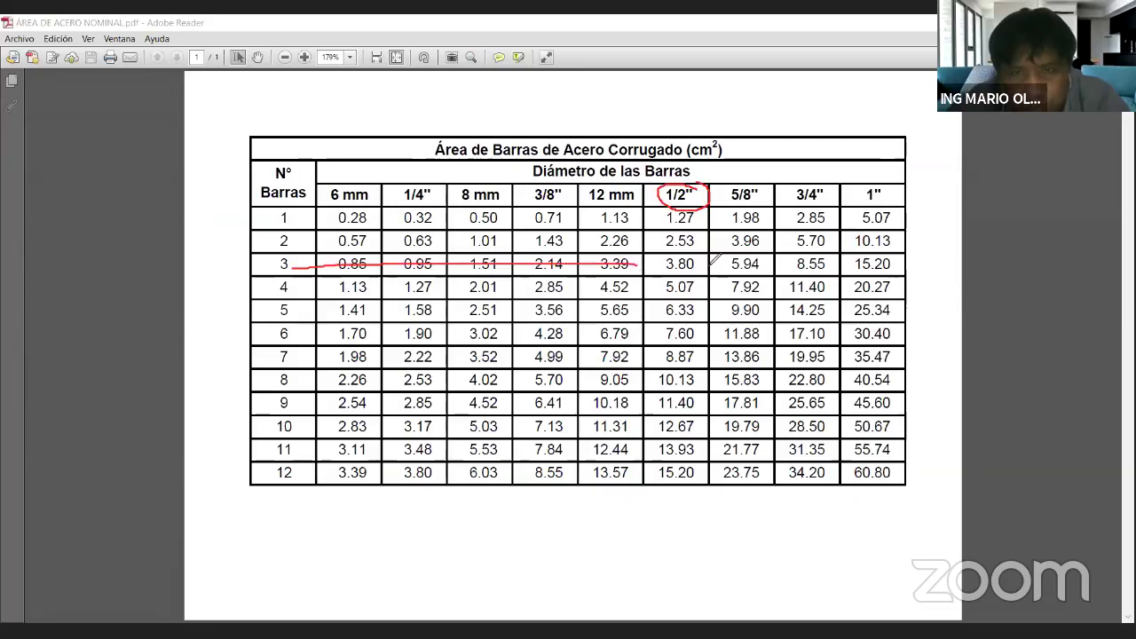
mouse_move(703, 254)
mouse_down()
mouse_move(661, 257)
mouse_move(682, 273)
mouse_move(703, 252)
mouse_move(692, 251)
mouse_up()
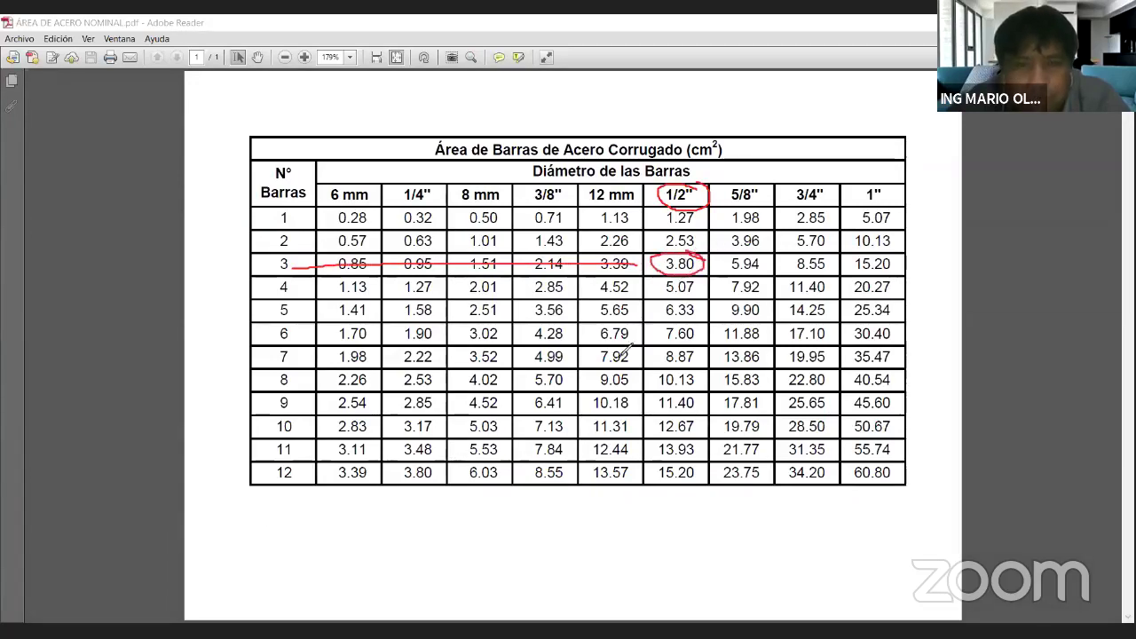
Sketch a beam section with three lower bars beside the table, label it 3Ø1/2", and clear all the annotations.
mouse_move(927, 287)
mouse_down()
mouse_move(930, 404)
mouse_move(1030, 401)
mouse_move(1027, 279)
mouse_up()
click(940, 377)
drag(950, 376, 985, 376)
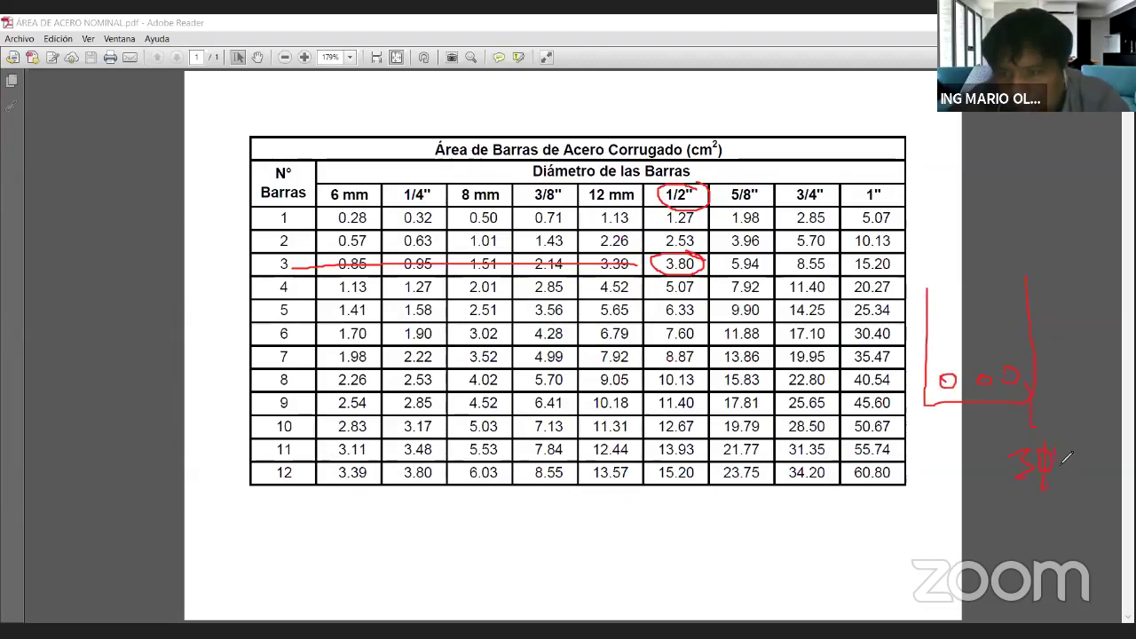
mouse_move(1068, 458)
mouse_down()
mouse_move(1083, 484)
mouse_move(1078, 468)
mouse_up()
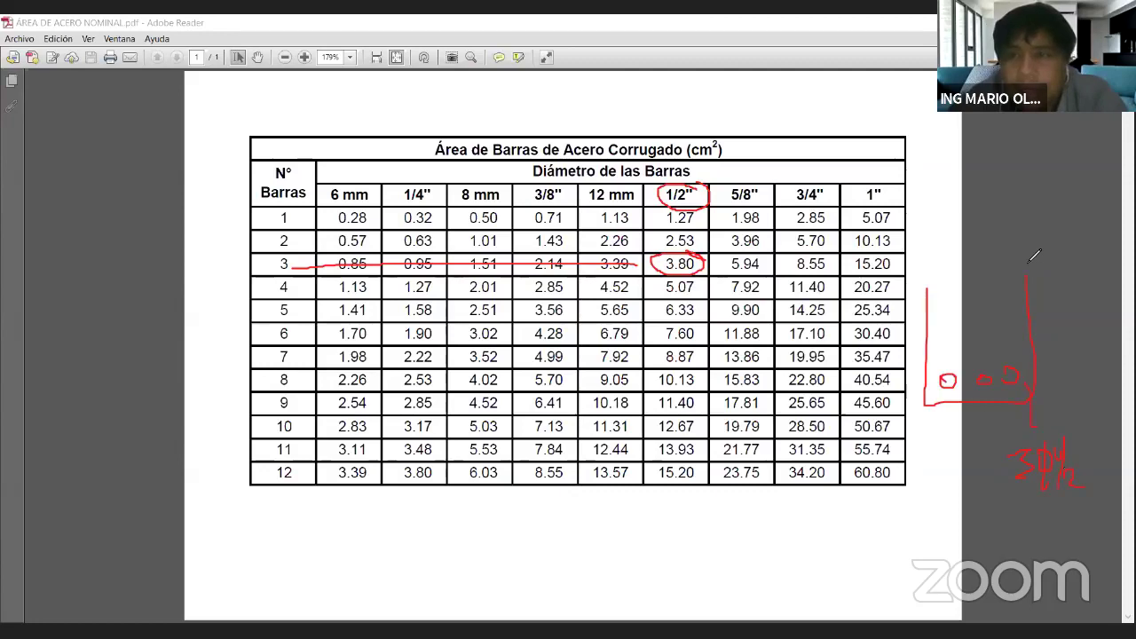
click(611, 111)
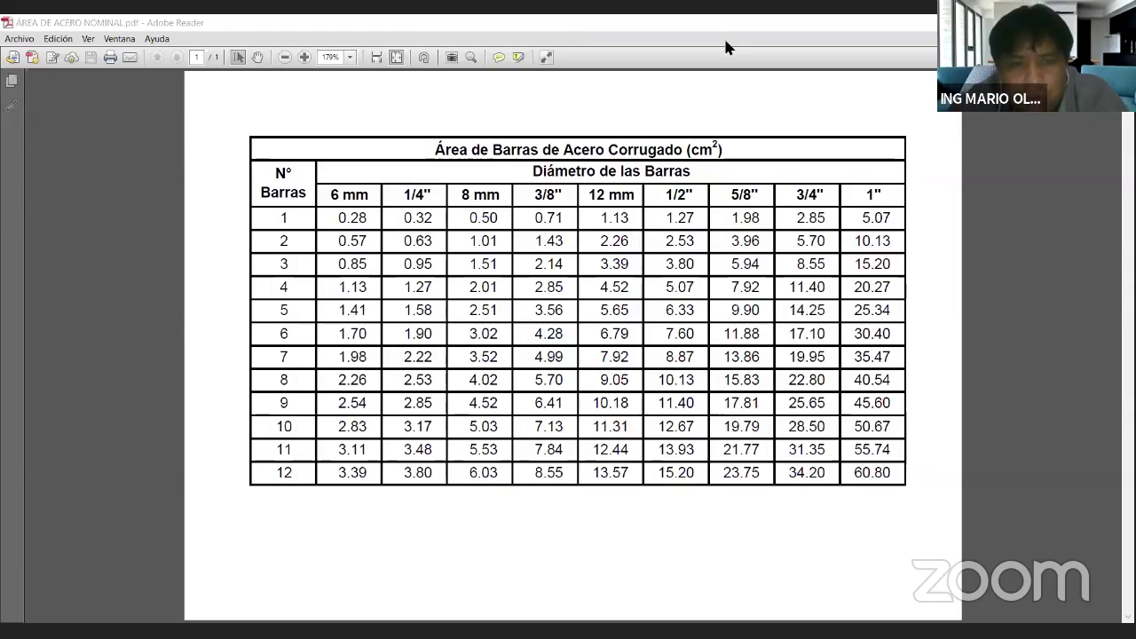
Check the Story1 beam's maximum Moment M3 in ETABS, and return to the Excel workbook to set MU to 2.9 tonf-m.
key(alt+Tab)
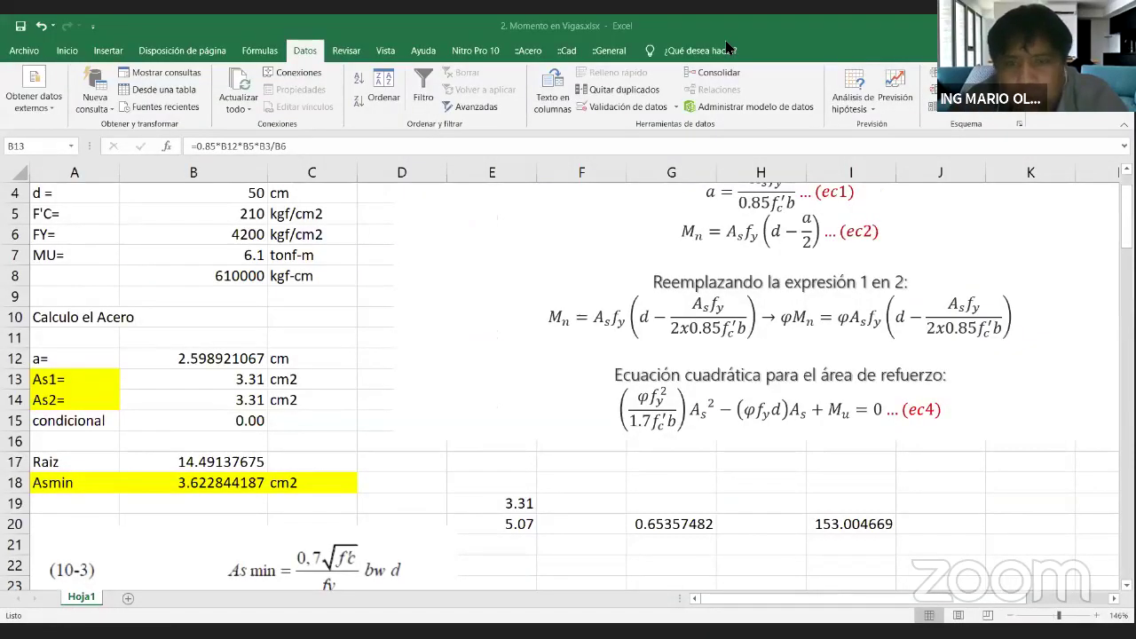
key(alt+Tab)
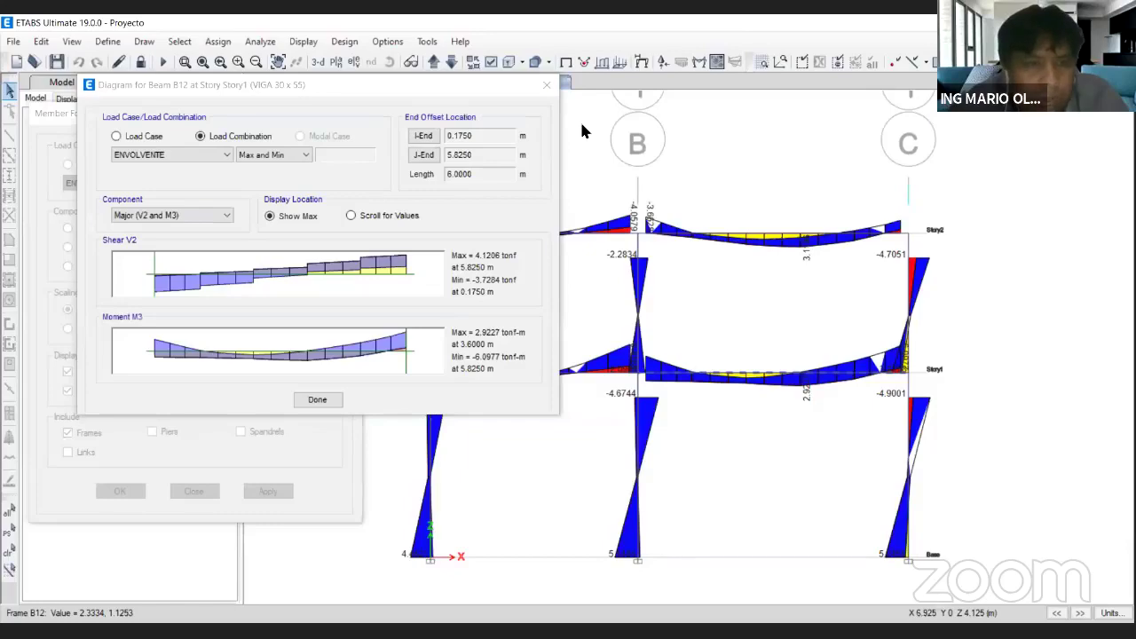
key(alt+Tab)
scroll(250, 264, down, 1)
click(251, 257)
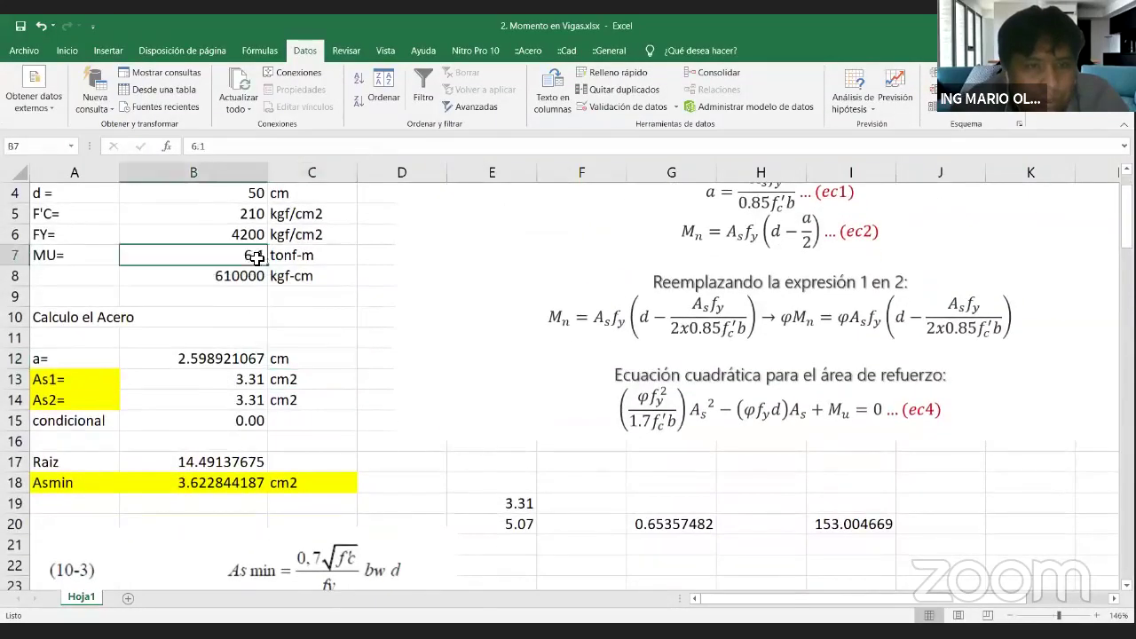
text(2.9)
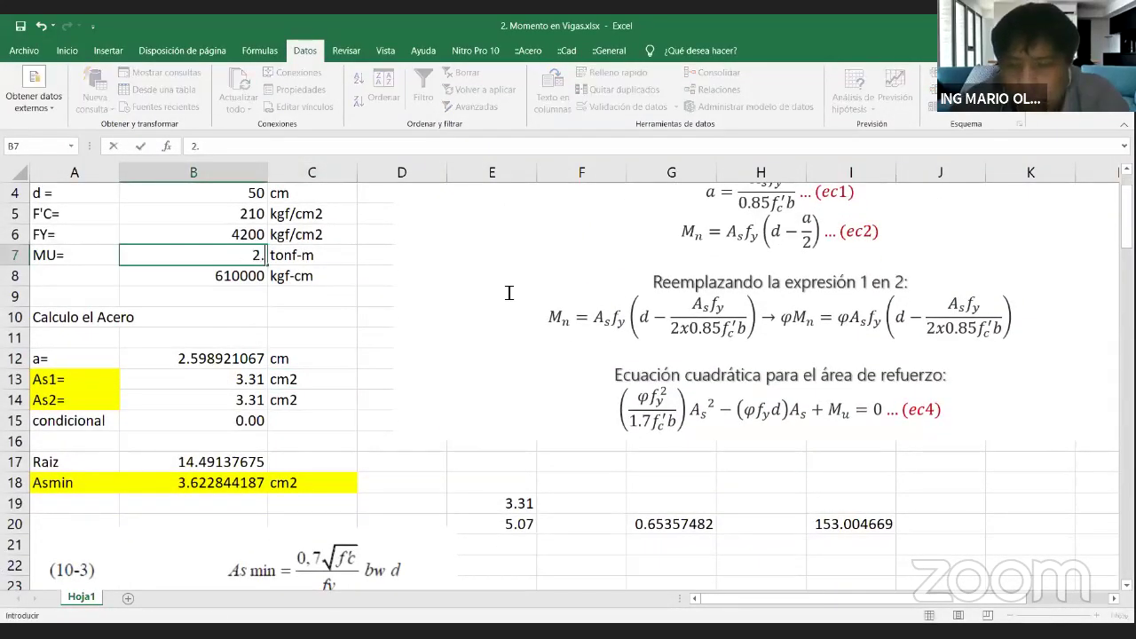
key(Return)
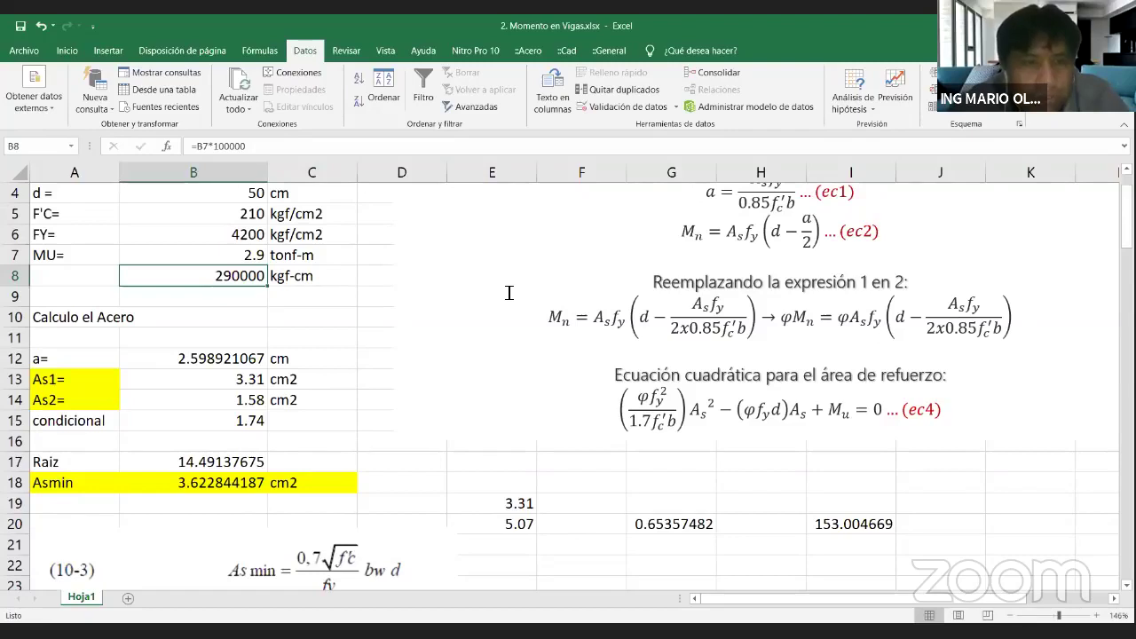
Run Goal Seek for the 2.9 tonf-m moment, bringing the condicional cell B15 to 0 by changing cell B12 (a), and accept the solution.
click(232, 424)
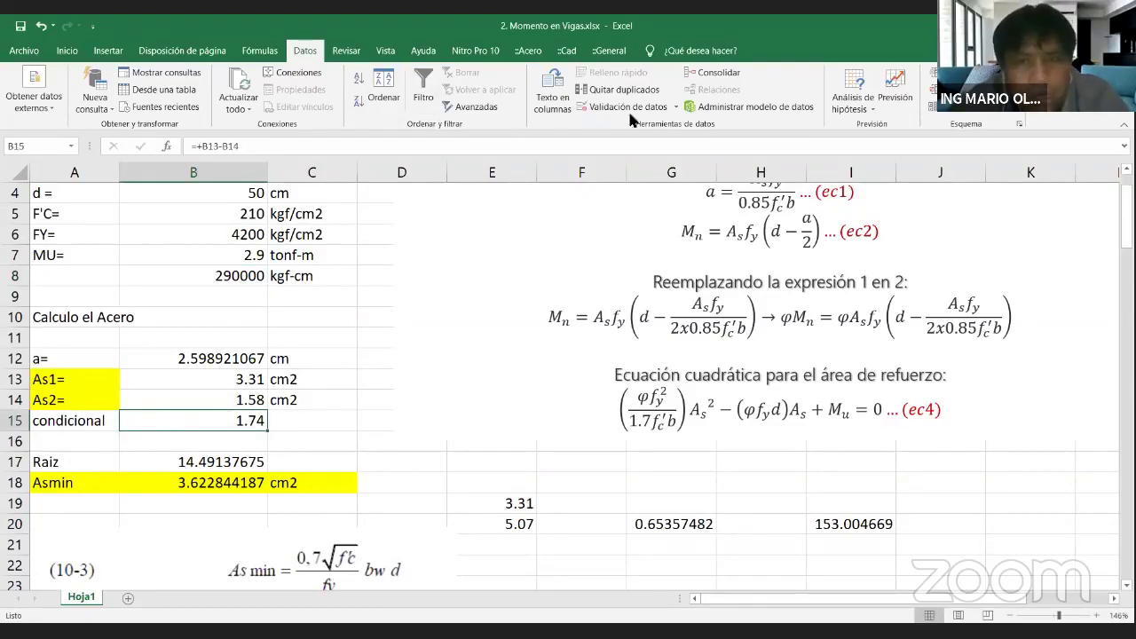
click(874, 109)
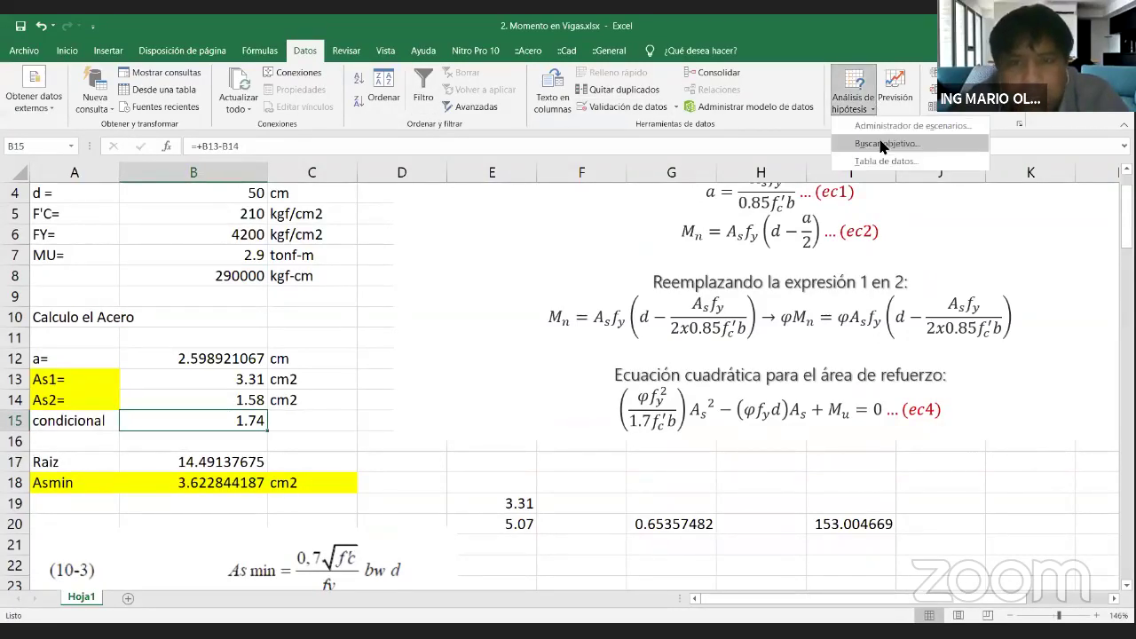
click(883, 144)
click(715, 369)
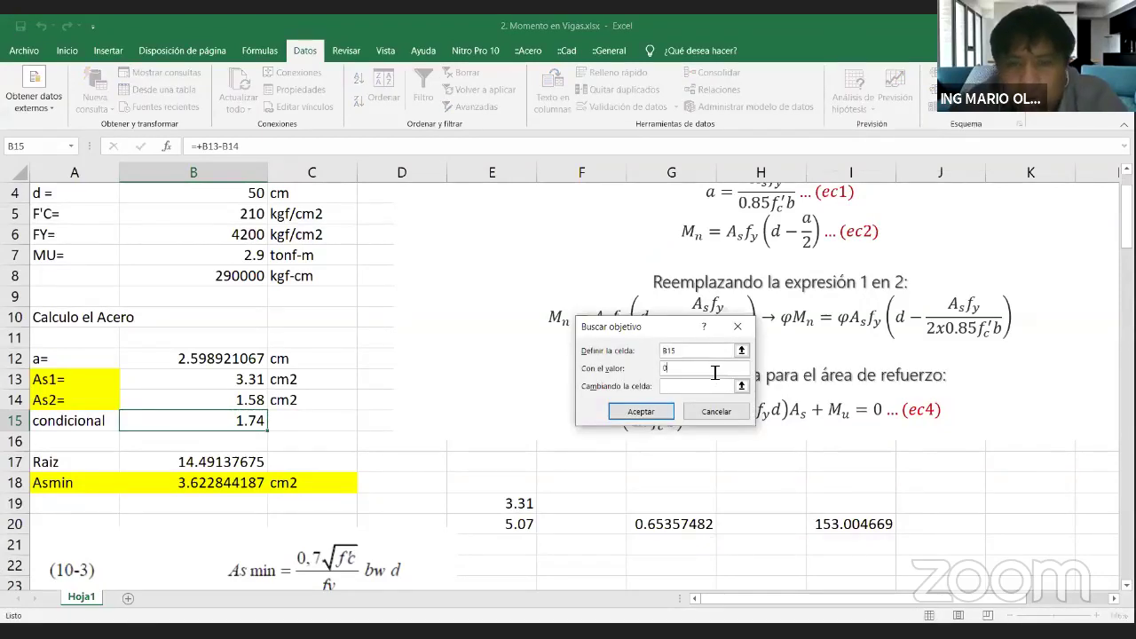
click(741, 387)
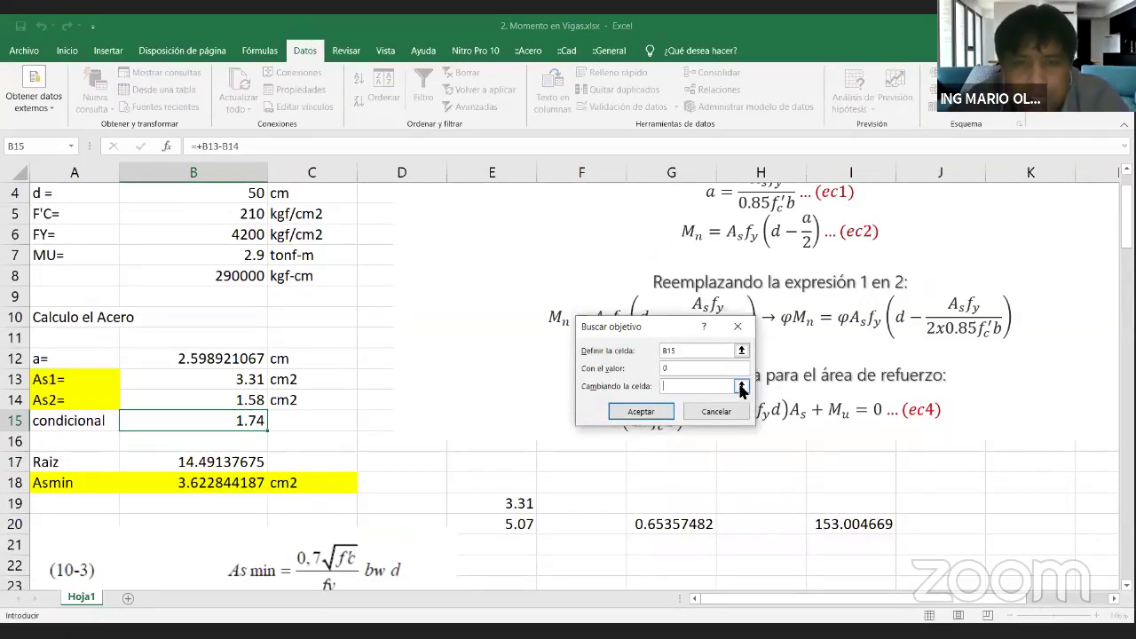
click(741, 387)
key(Up)
key(Up)
key(Up)
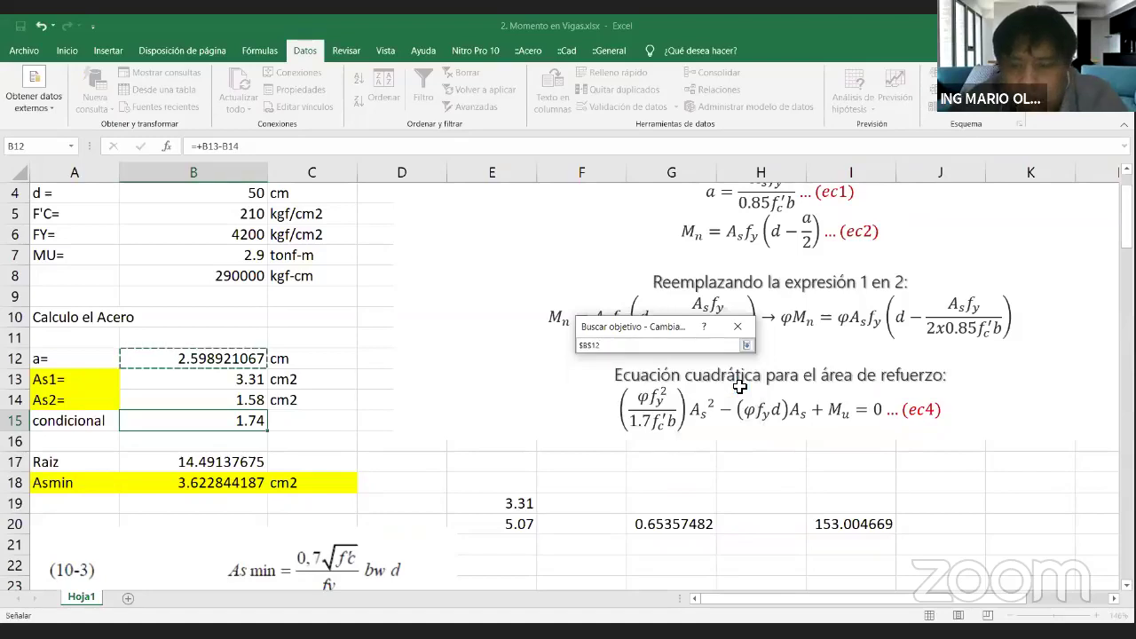
key(Return)
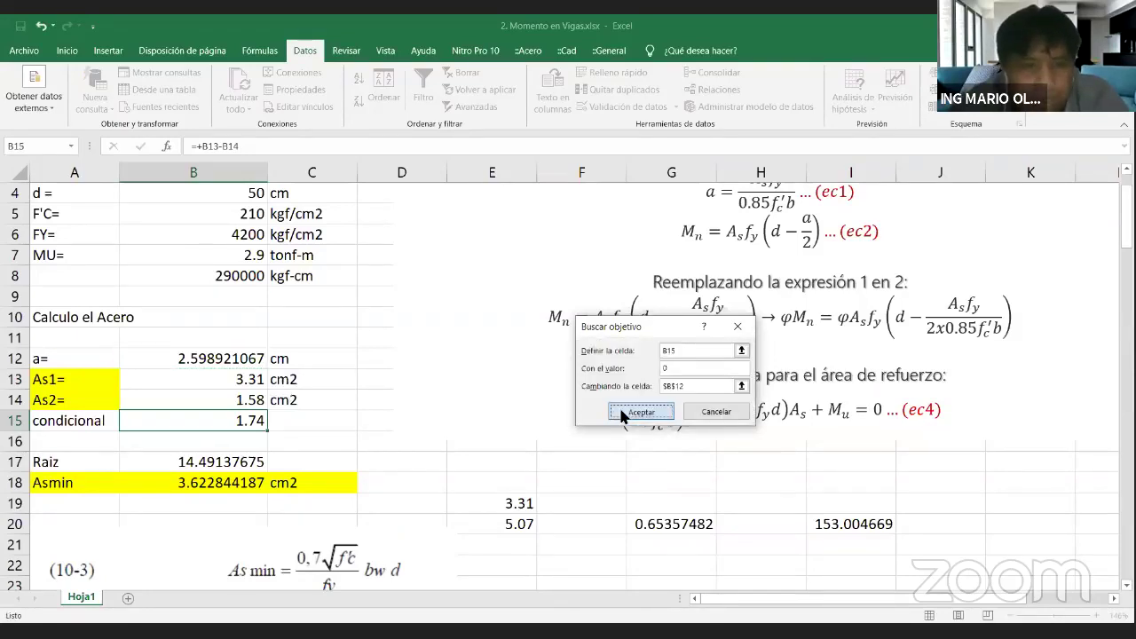
click(624, 414)
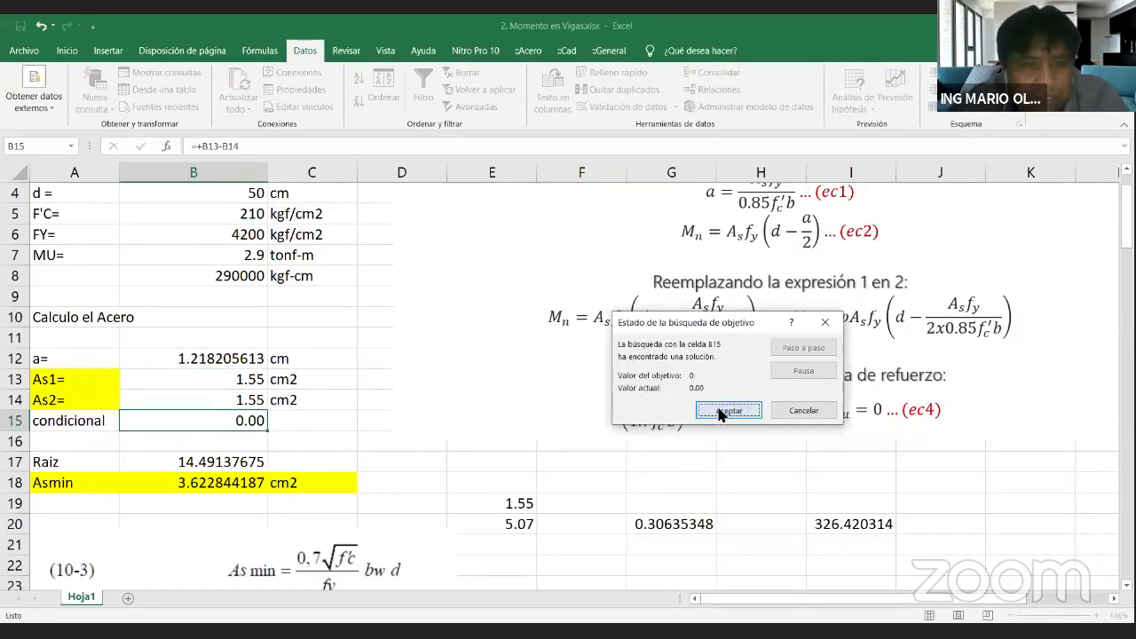
click(722, 411)
Review the calculated As1 area against Asmin and the minimum steel formula (10-3) in the sheet.
click(248, 380)
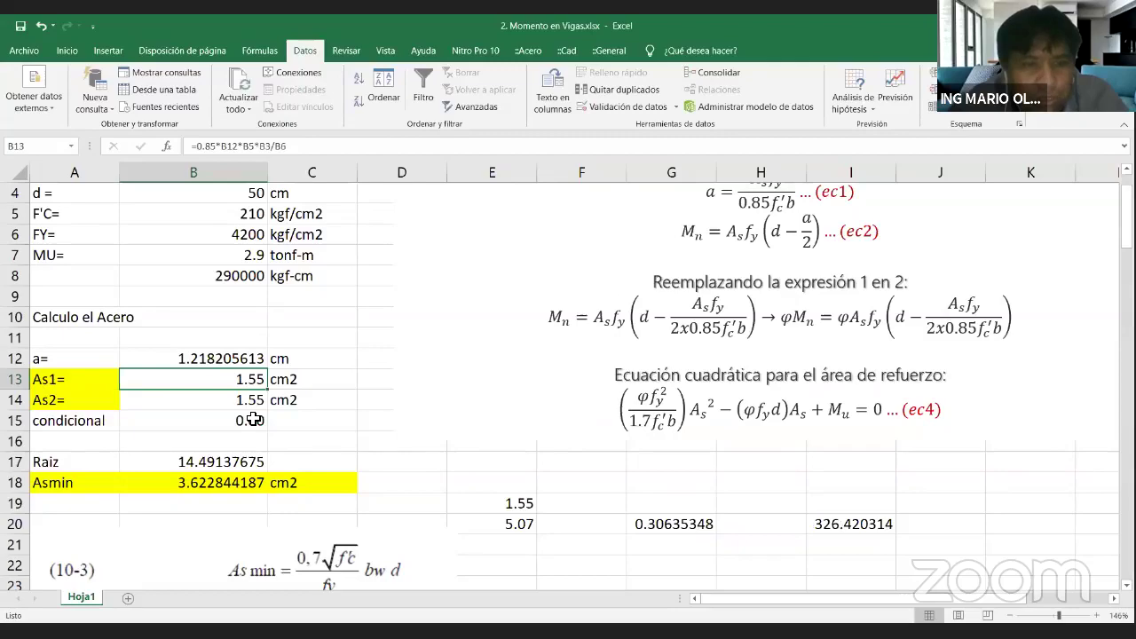
scroll(373, 272, down, 2)
click(347, 471)
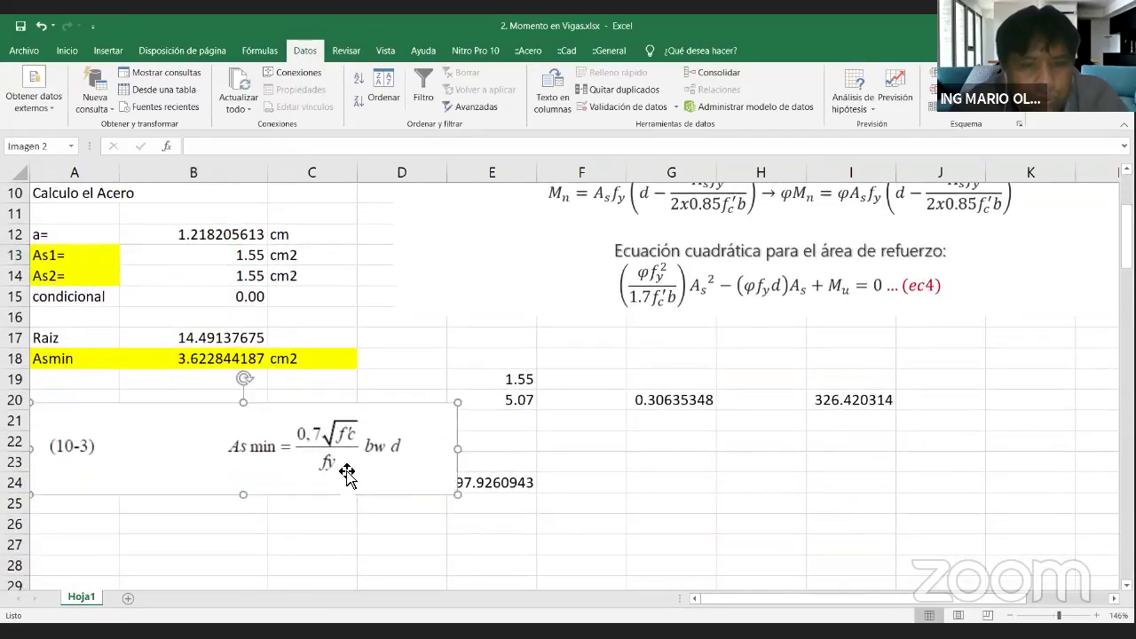
Shrink the minimum steel formula (10-3) picture below the Asmin row.
drag(456, 495, 379, 489)
scroll(395, 444, down, 1)
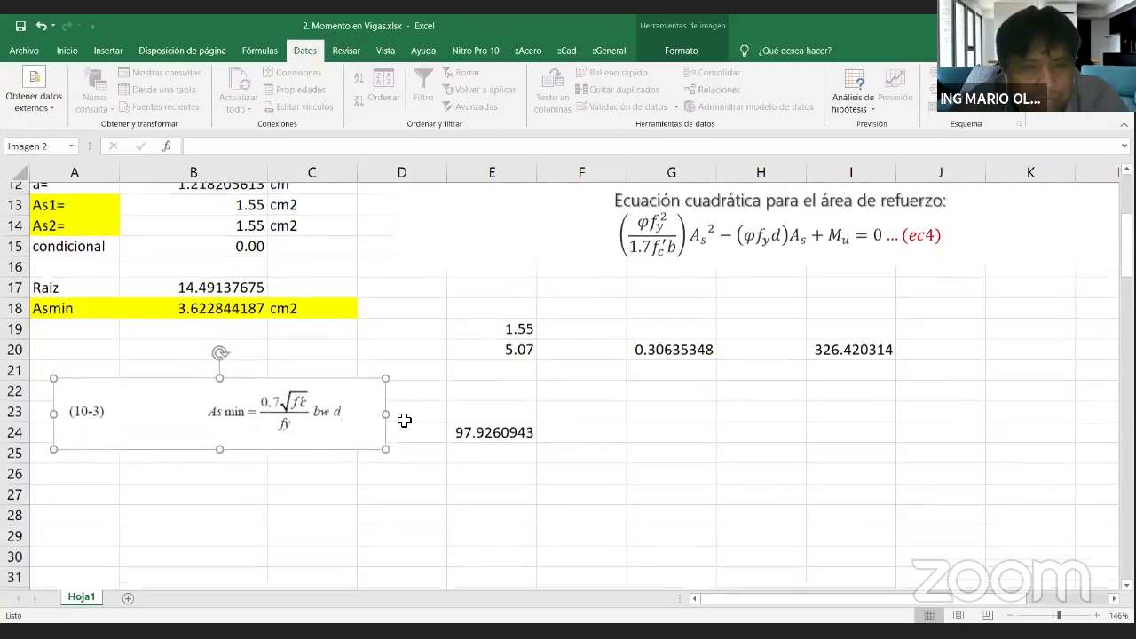
scroll(265, 330, up, 2)
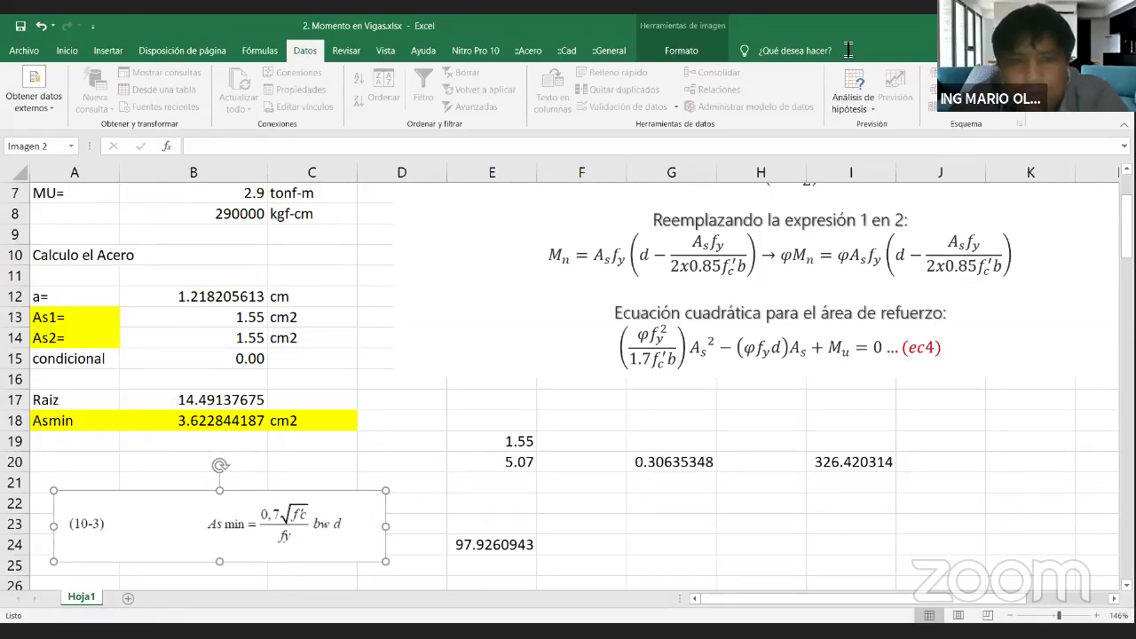
Sketch a rectangular beam section beside the calculations, with three upper and three lower reinforcing bars.
click(722, 160)
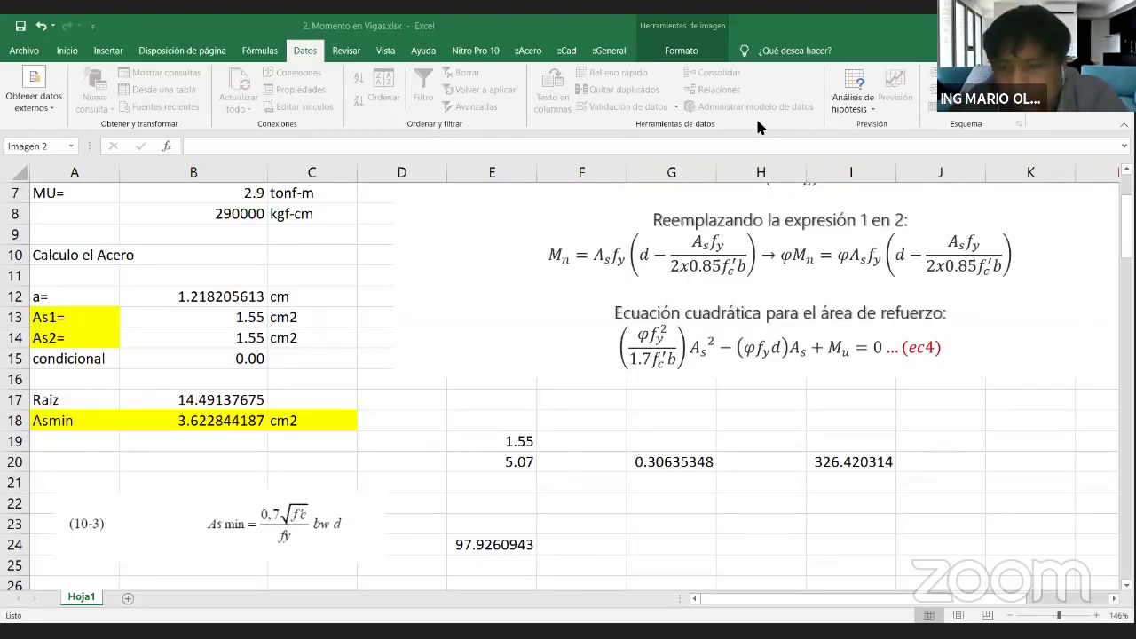
ctrl+scroll(729, 393, down, 4)
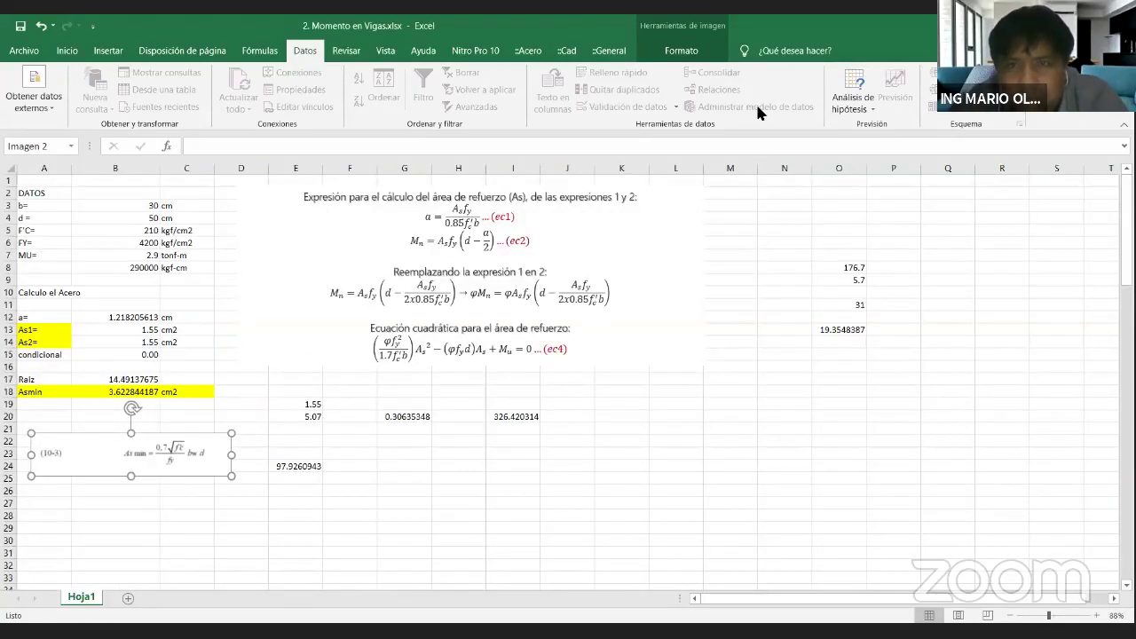
drag(701, 384, 840, 538)
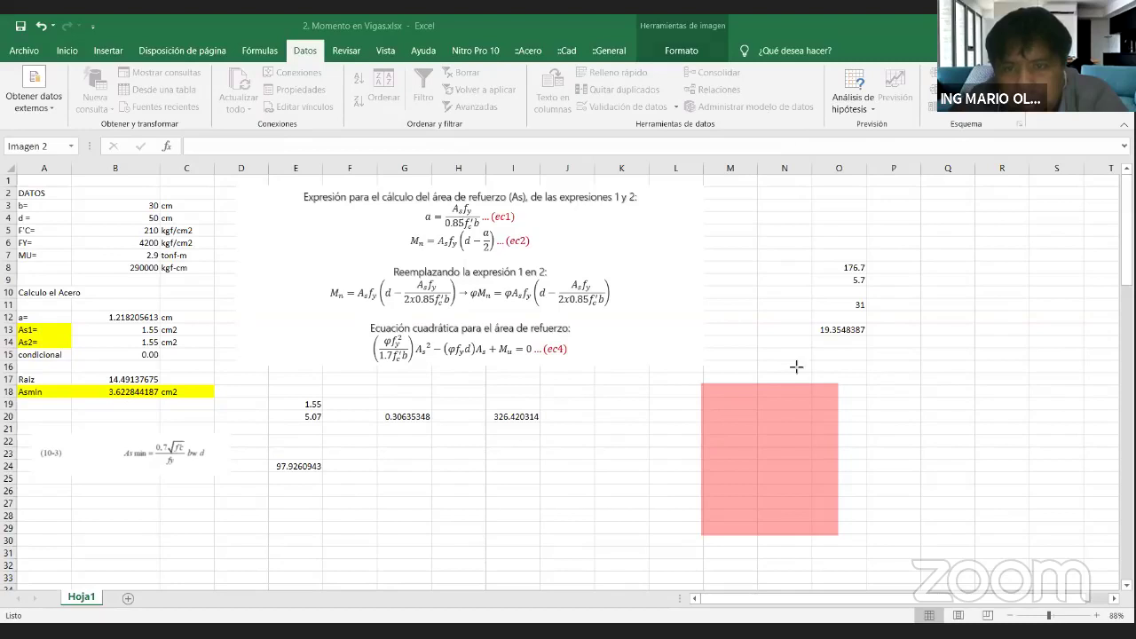
drag(859, 381, 987, 531)
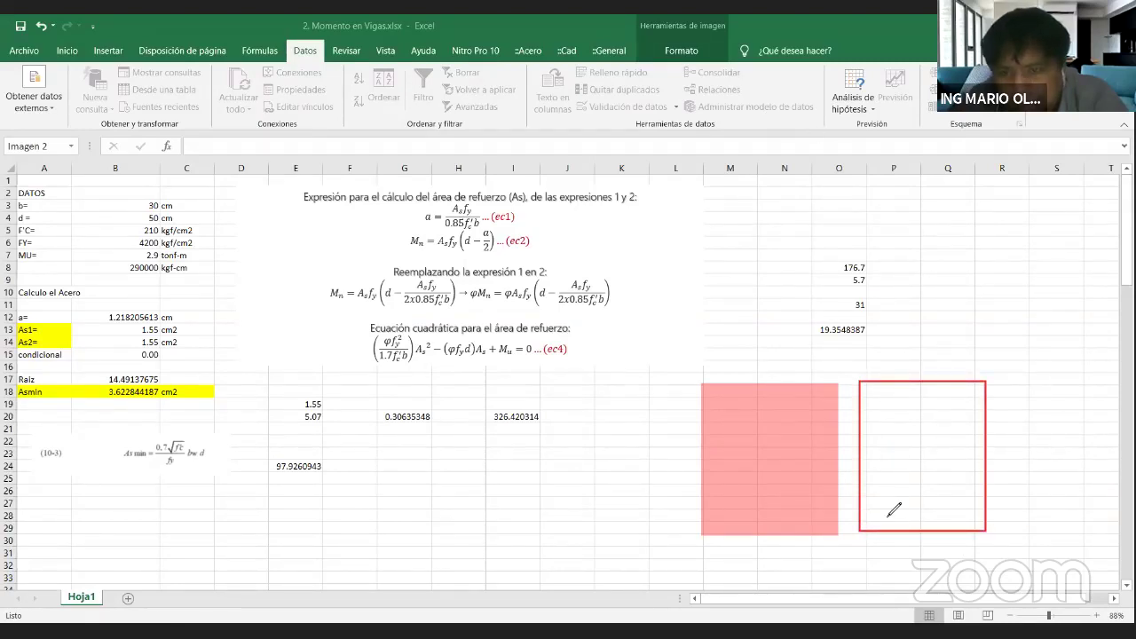
drag(883, 512, 959, 509)
mouse_move(879, 397)
mouse_down()
mouse_move(874, 406)
mouse_move(969, 406)
mouse_up()
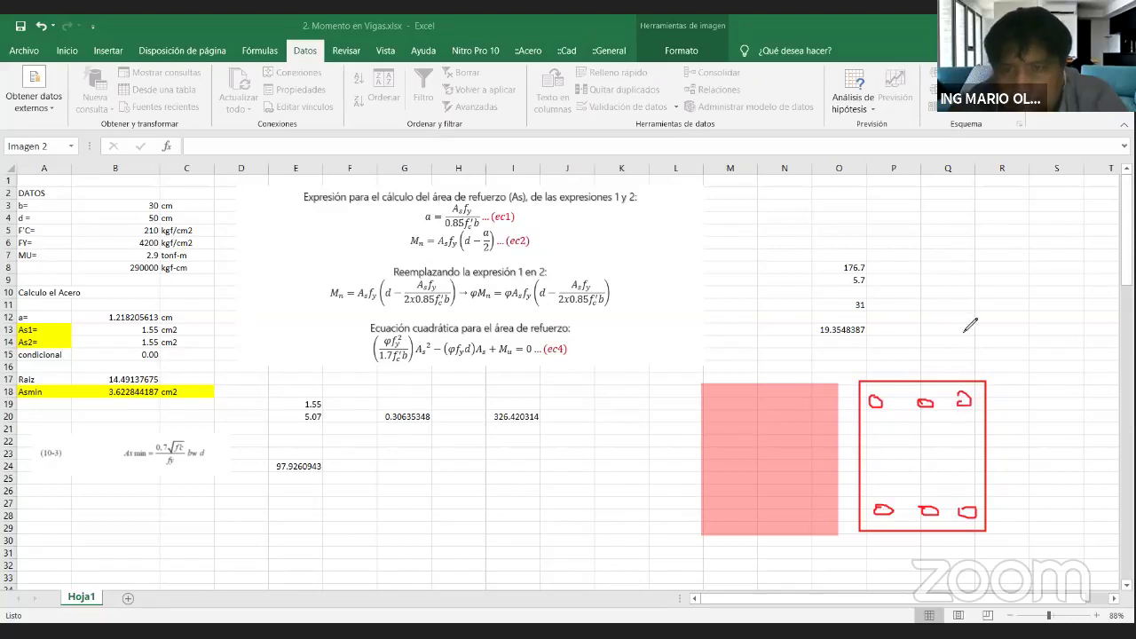
Add leader lines to the upper and lower bars of the sketch and label each group 3Ø1/2.
mouse_move(961, 327)
mouse_down()
mouse_move(941, 371)
mouse_move(964, 377)
mouse_up()
drag(956, 342, 890, 374)
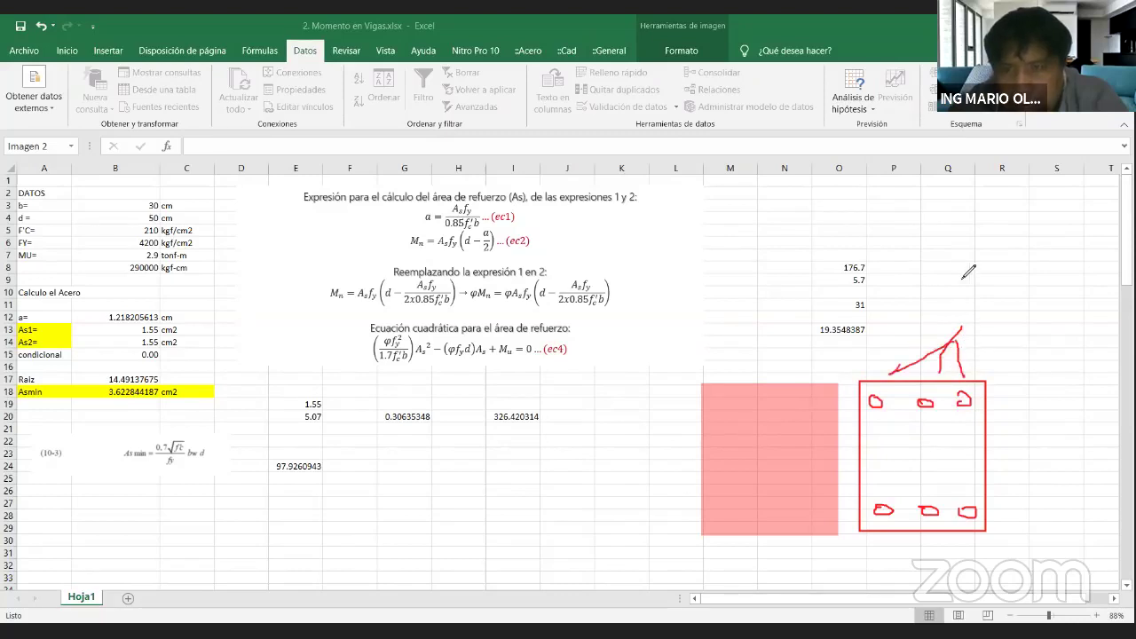
mouse_move(938, 274)
mouse_down()
mouse_move(928, 299)
mouse_move(998, 283)
mouse_move(1027, 318)
mouse_up()
mouse_move(892, 525)
mouse_down()
mouse_move(957, 531)
mouse_move(977, 572)
mouse_move(1032, 554)
mouse_move(1035, 568)
mouse_move(1069, 558)
mouse_move(1080, 570)
mouse_up()
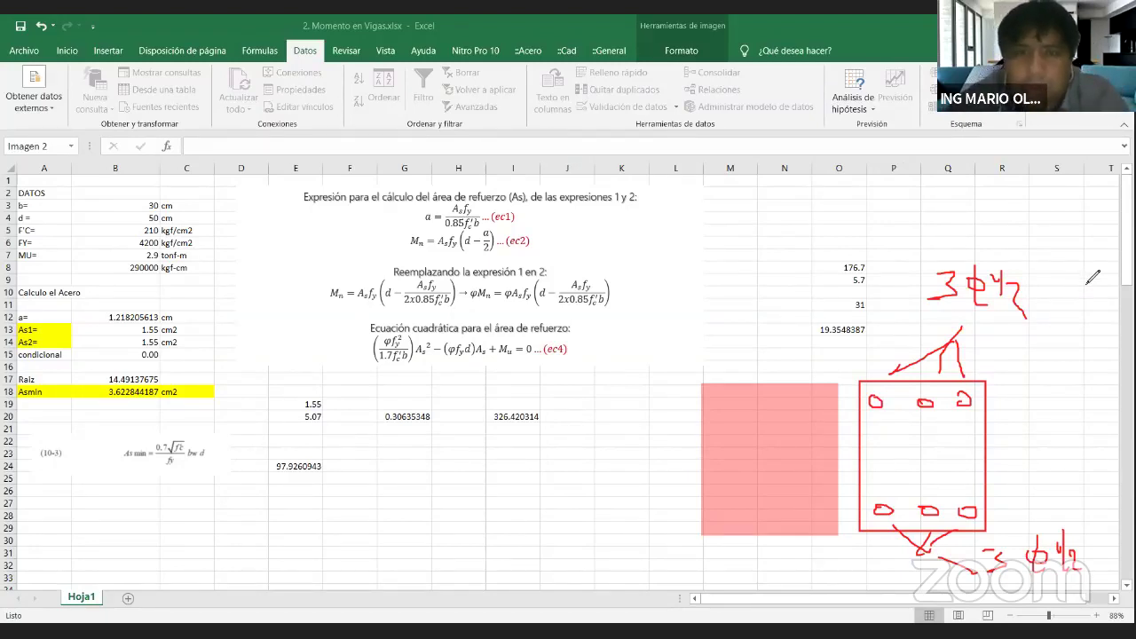
Clear the annotations, paste the captured screenshot of the beam sketch into the sheet, and shrink it into the empty area below cell O13.
key(Escape)
key(Tab)
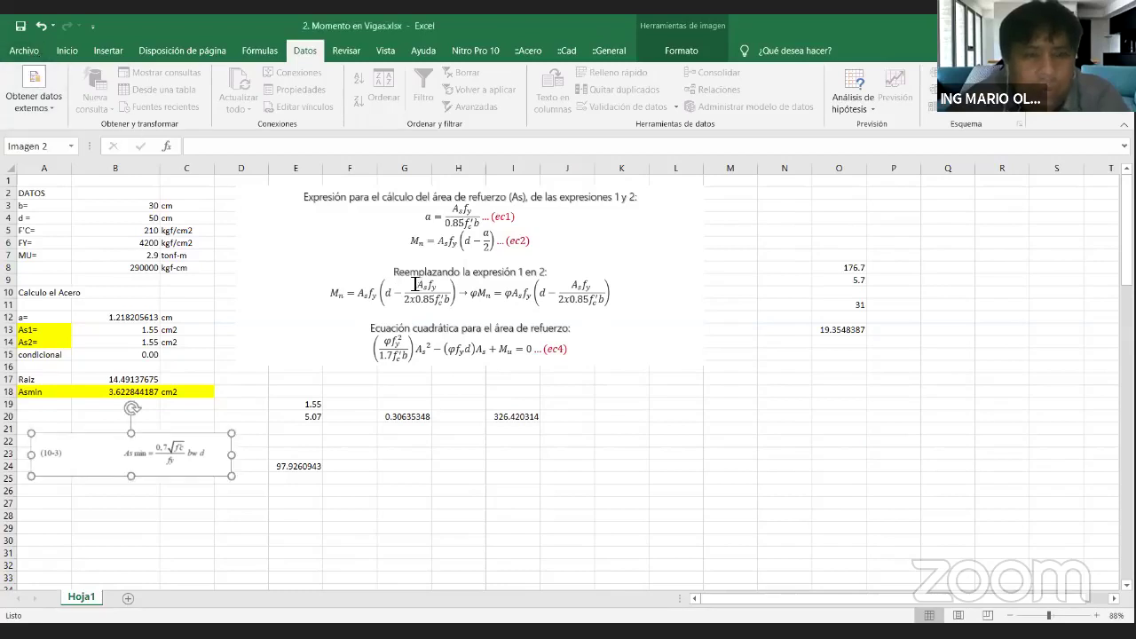
key(ctrl+v)
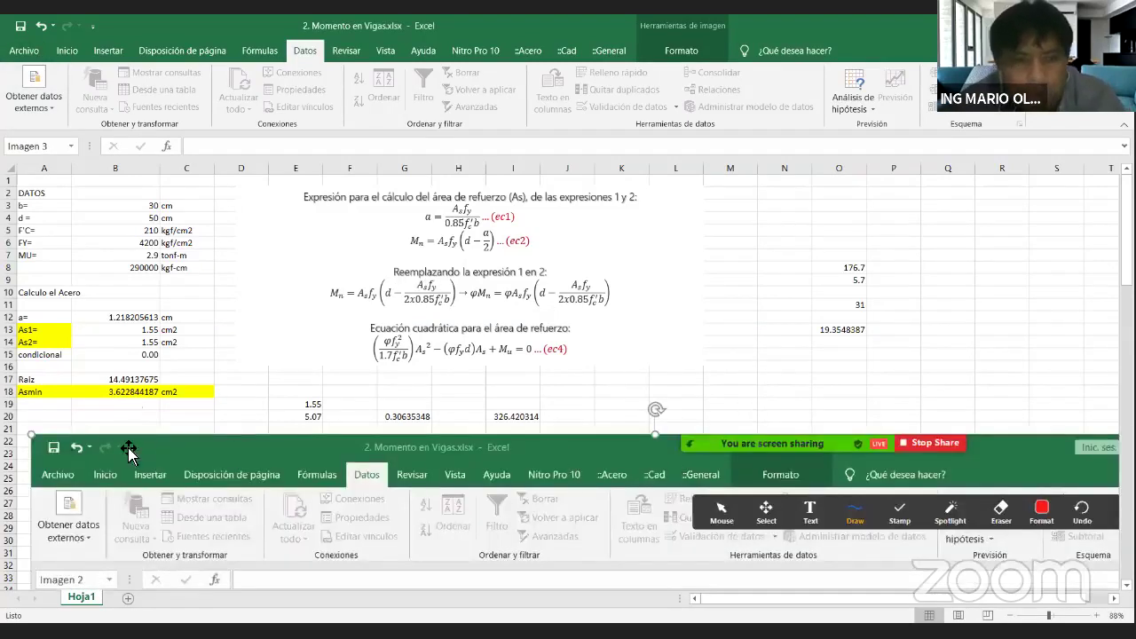
drag(64, 440, 650, 191)
drag(137, 183, 887, 374)
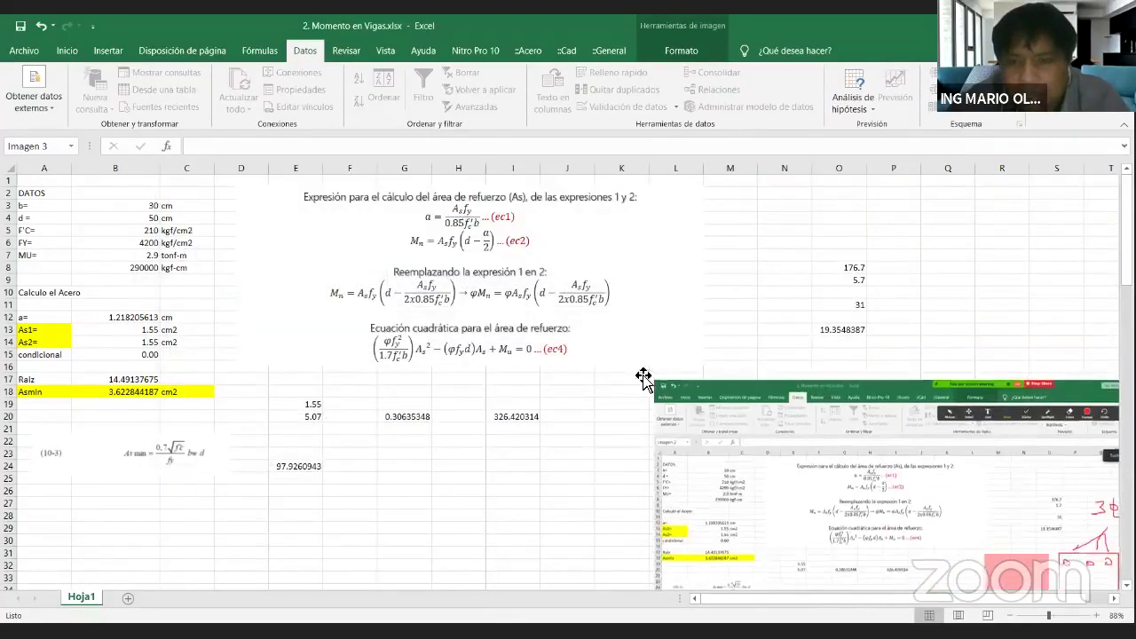
drag(645, 373, 817, 391)
click(971, 339)
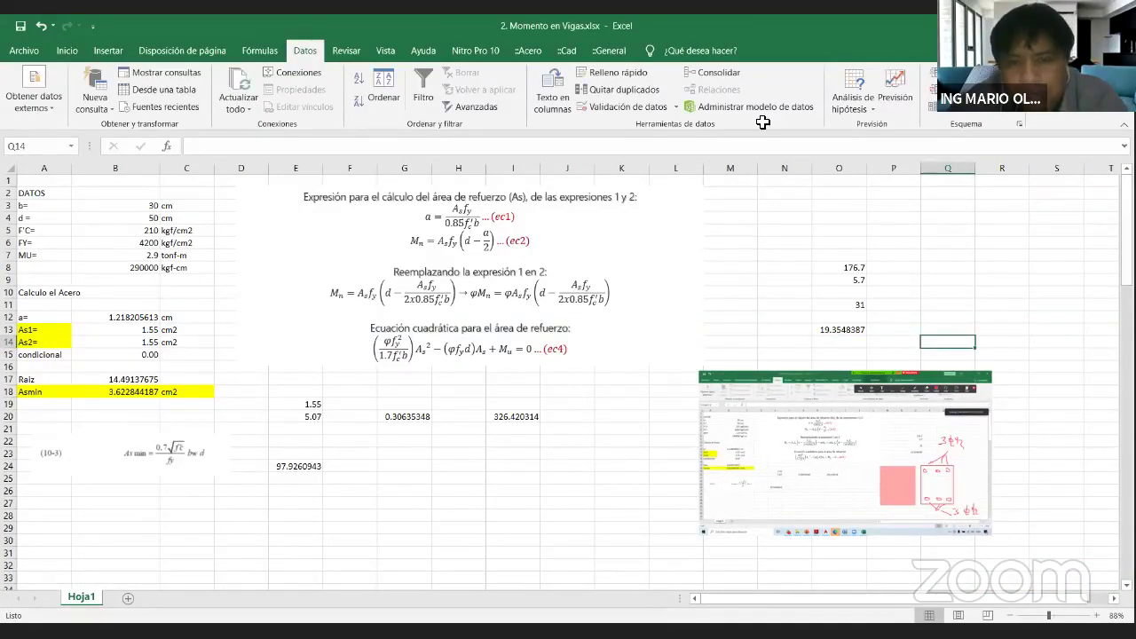
Return to ETABS, close the beam diagram, and add Comb1 through Comb5 as the concrete frame design combinations.
key(alt+Tab)
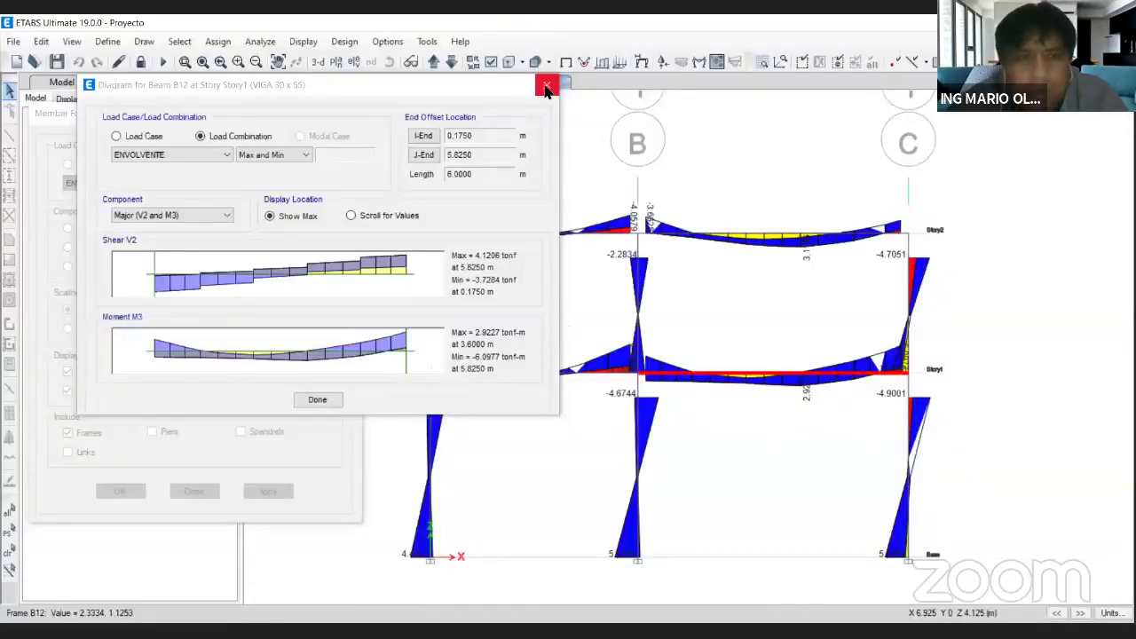
click(545, 89)
click(345, 40)
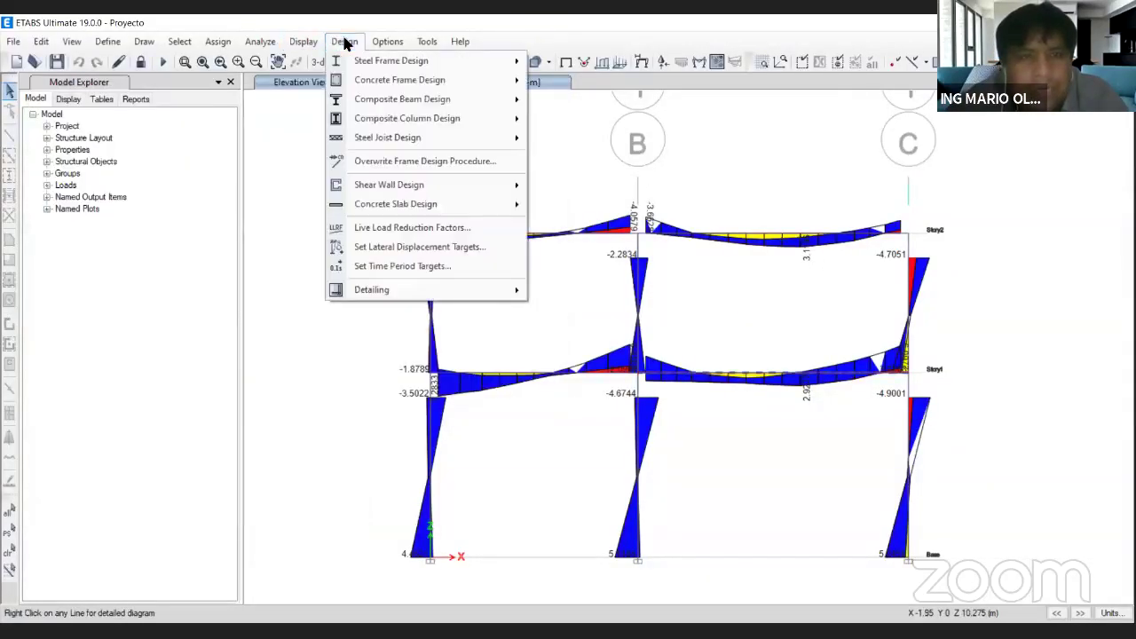
mouse_move(377, 82)
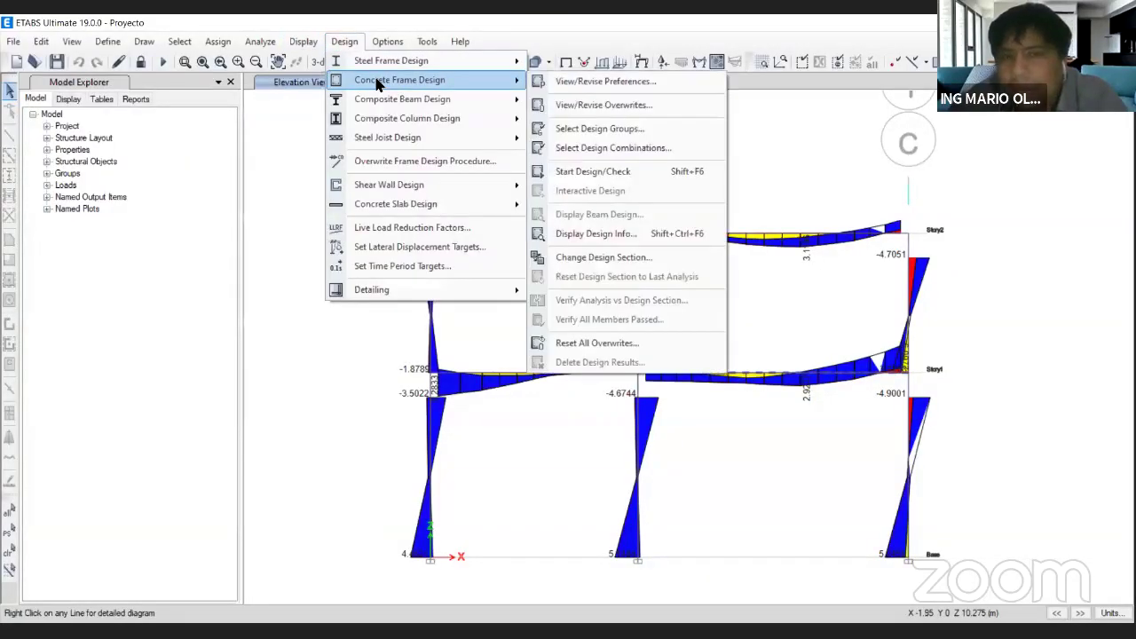
click(638, 154)
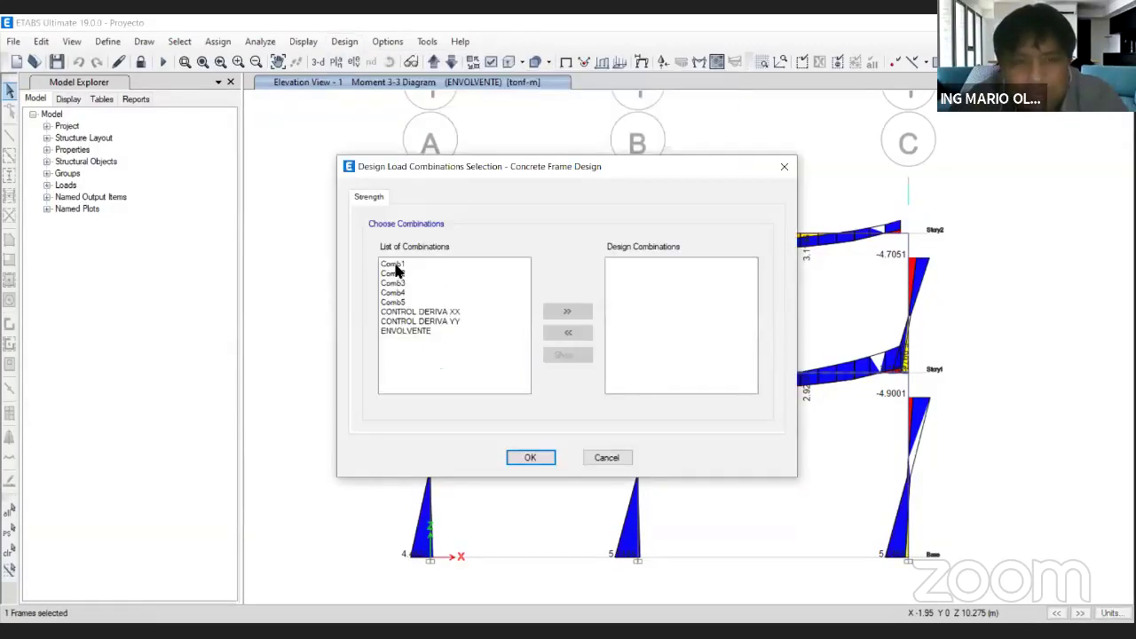
drag(394, 264, 400, 303)
click(572, 311)
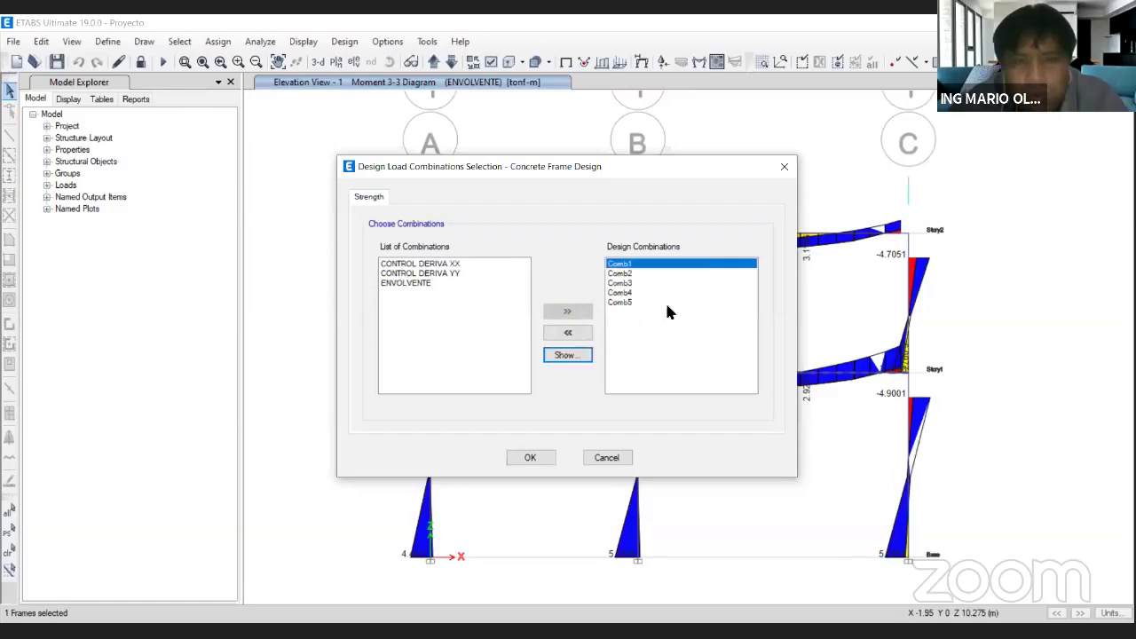
click(532, 459)
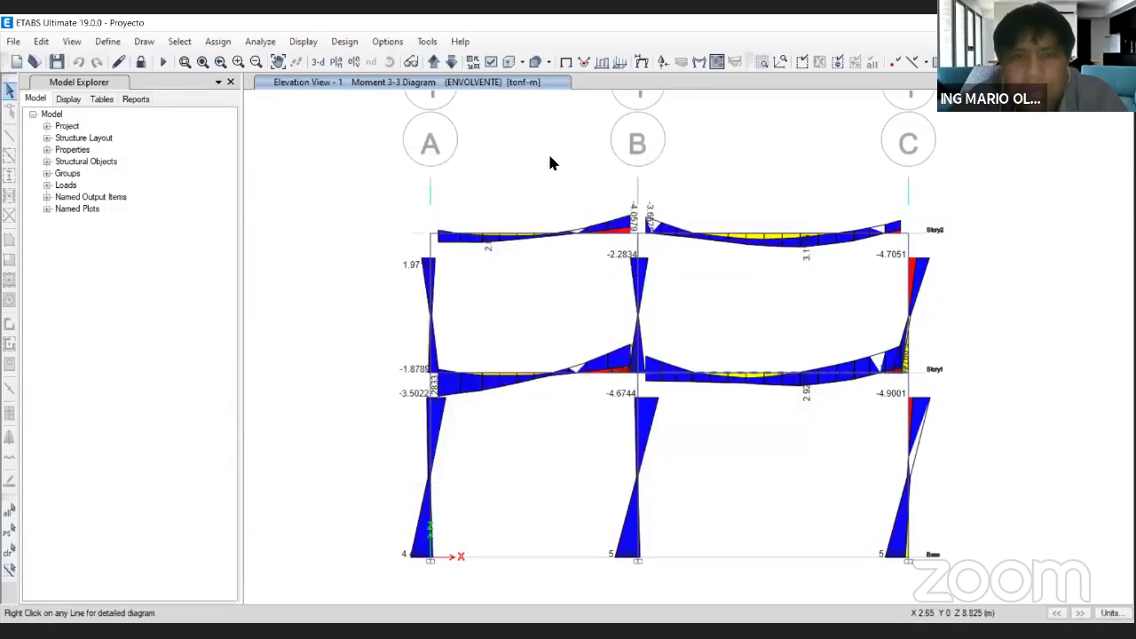
Show the model in 3-D and run the concrete frame design check for all its members.
click(316, 62)
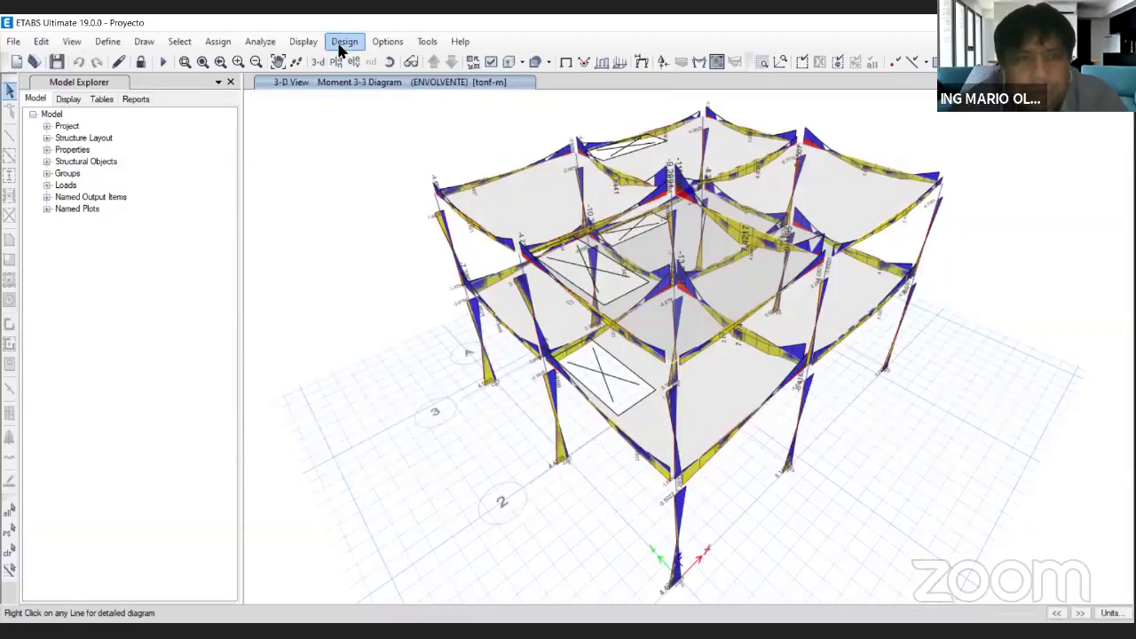
click(343, 44)
mouse_move(362, 82)
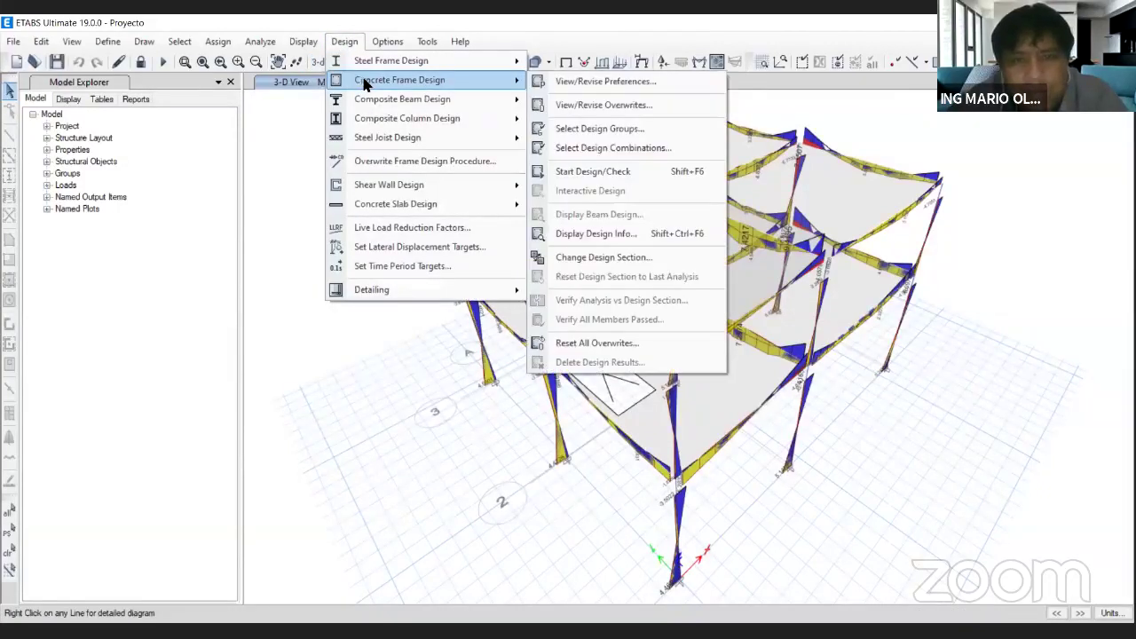
click(620, 175)
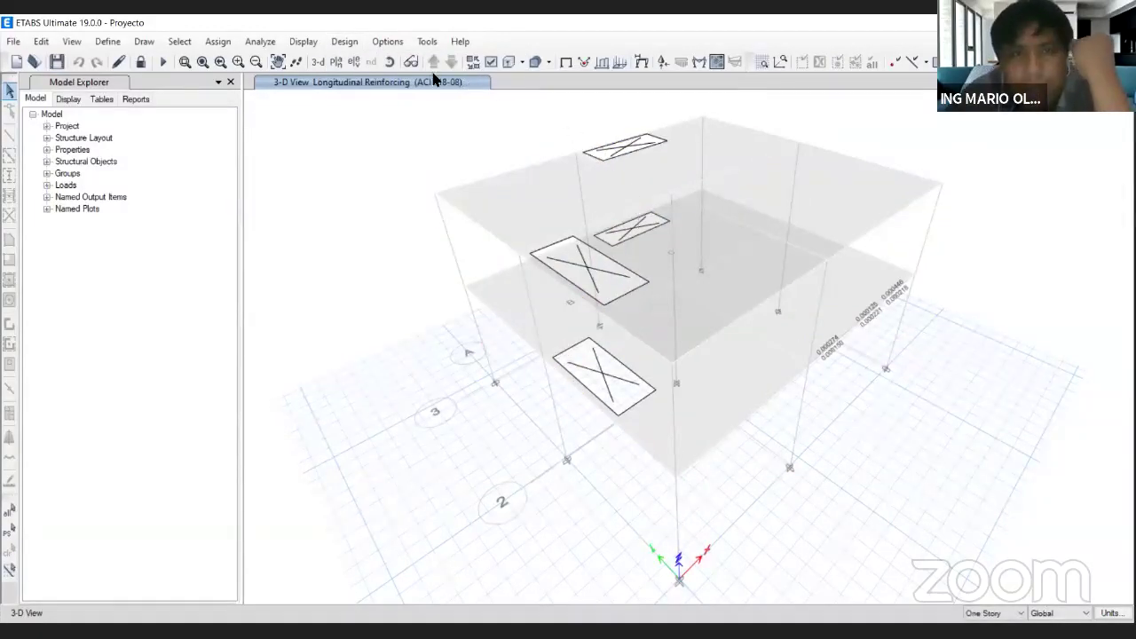
click(315, 46)
mouse_move(344, 41)
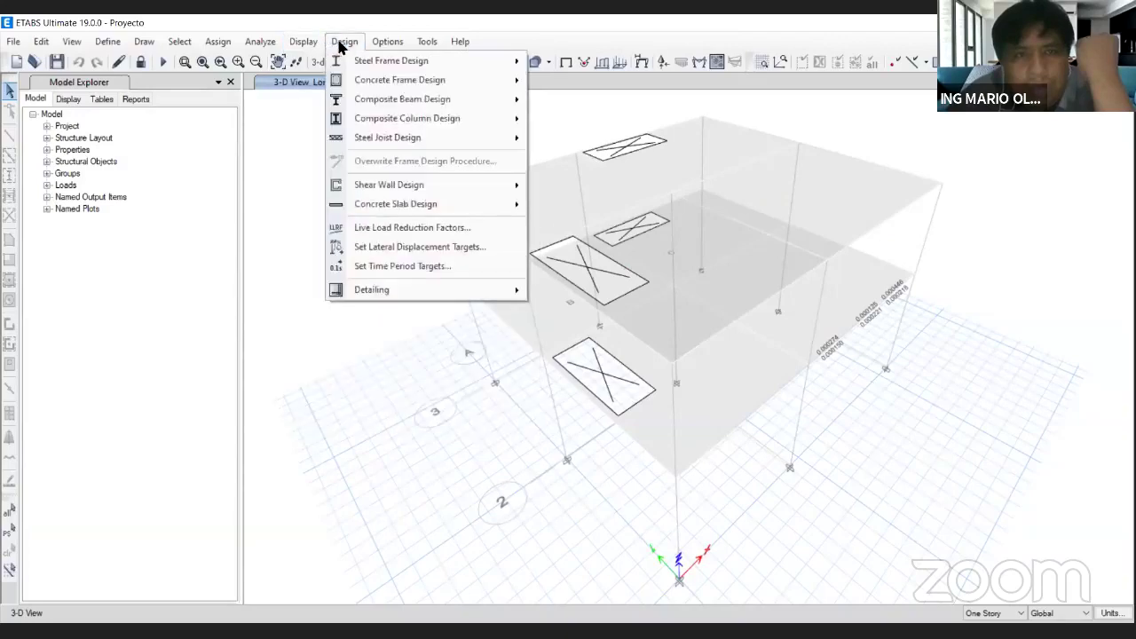
mouse_move(391, 80)
click(599, 171)
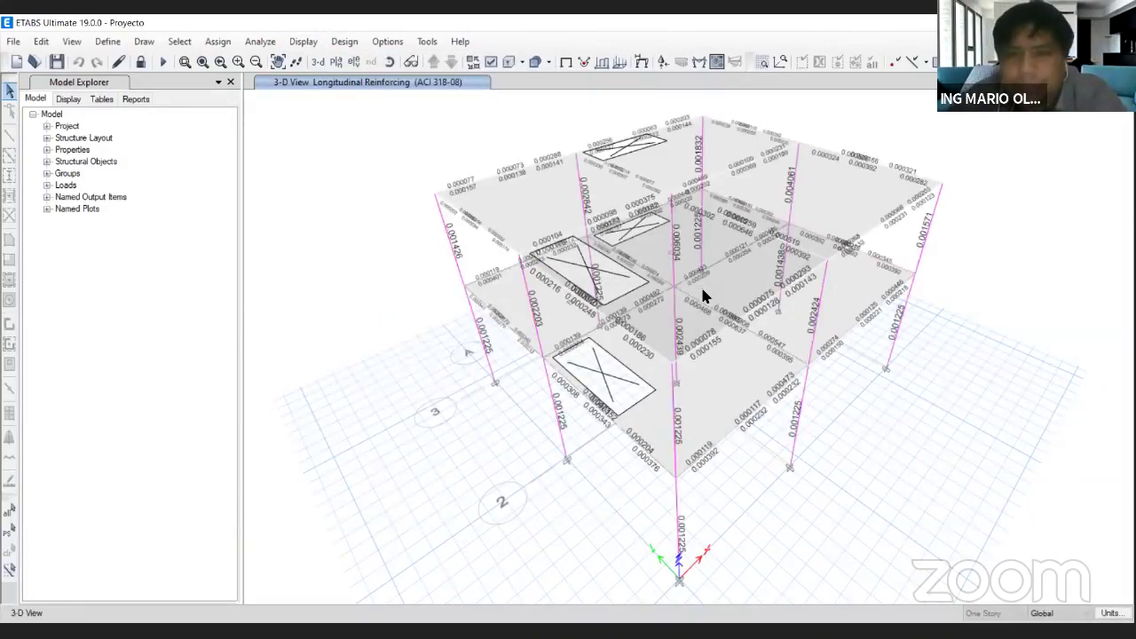
Examine the longitudinal reinforcing areas around the 3-D model from several sides, and briefly mark the units setting with annotations.
click(389, 61)
drag(862, 501, 464, 145)
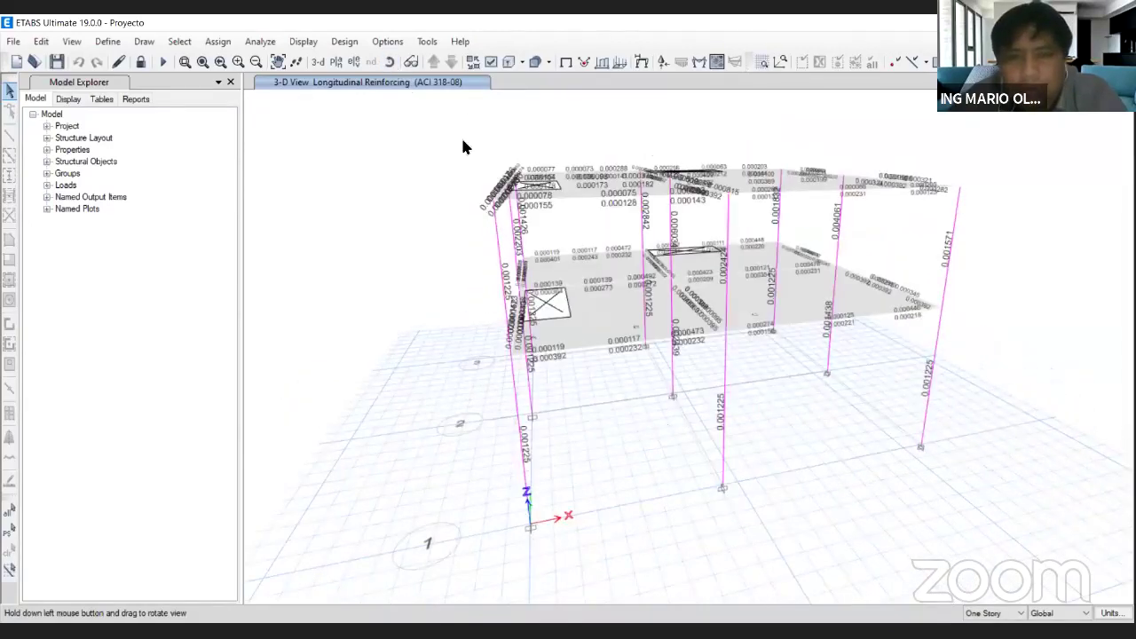
drag(847, 476, 513, 124)
click(389, 61)
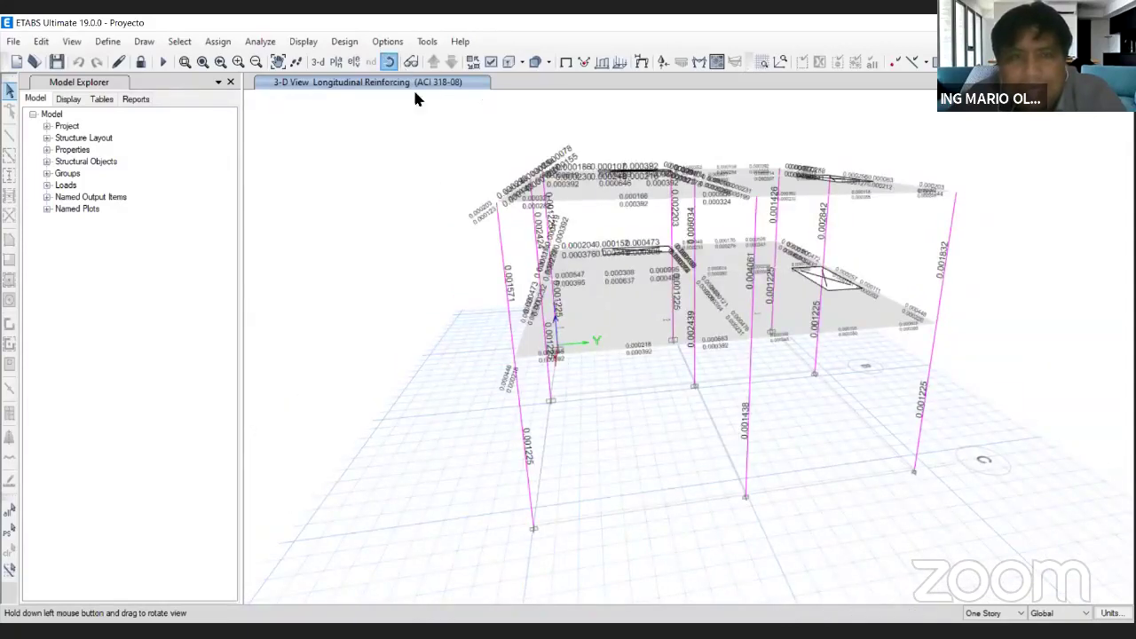
drag(1007, 520, 742, 499)
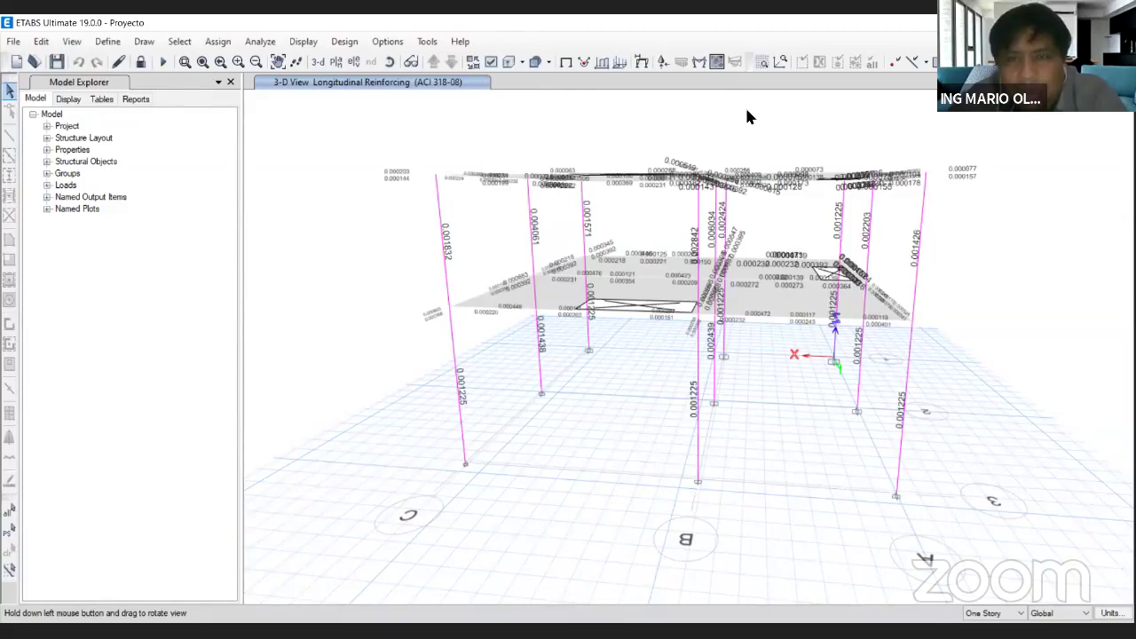
click(1108, 612)
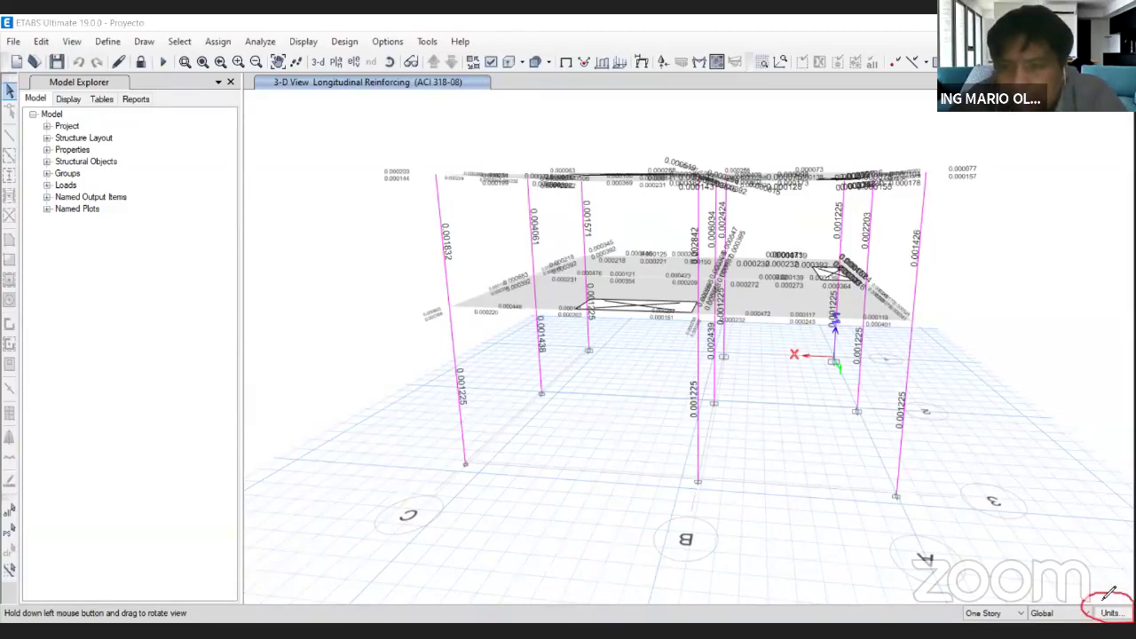
mouse_move(1042, 494)
mouse_down()
mouse_move(1099, 570)
mouse_move(1084, 557)
mouse_move(1118, 553)
mouse_up()
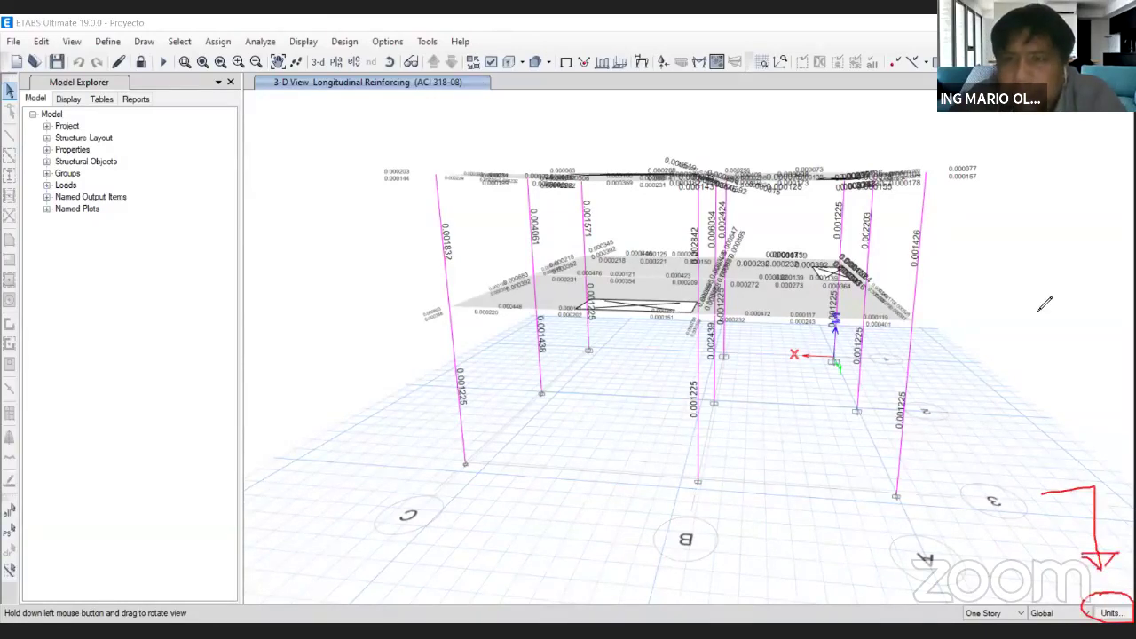
key(Escape)
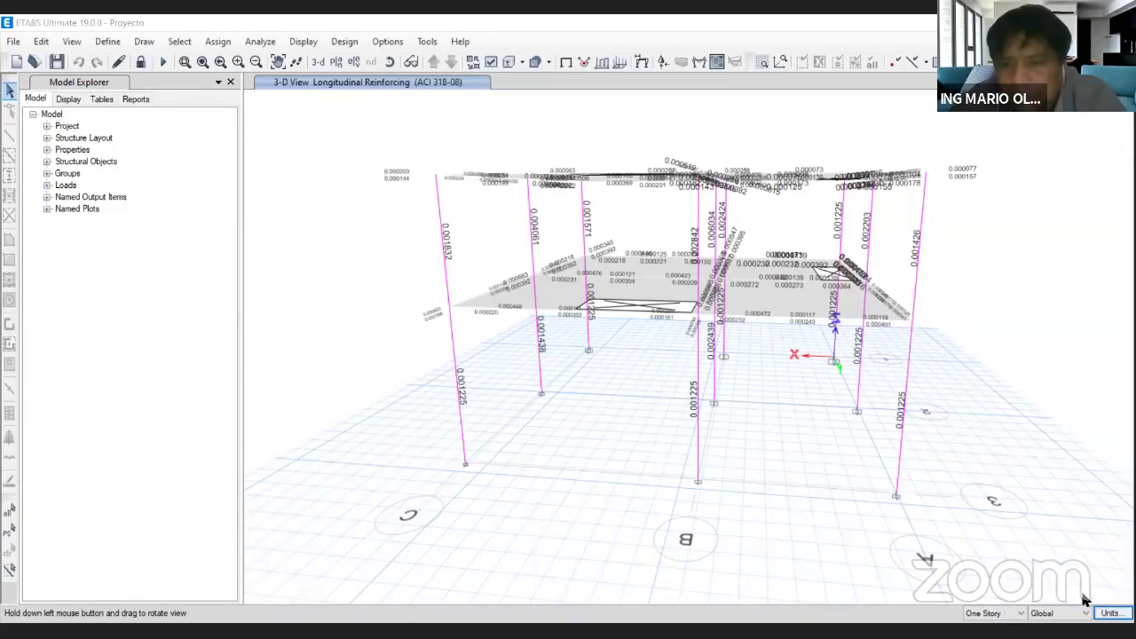
Set the consistent length unit to cm and change the force unit.
click(603, 191)
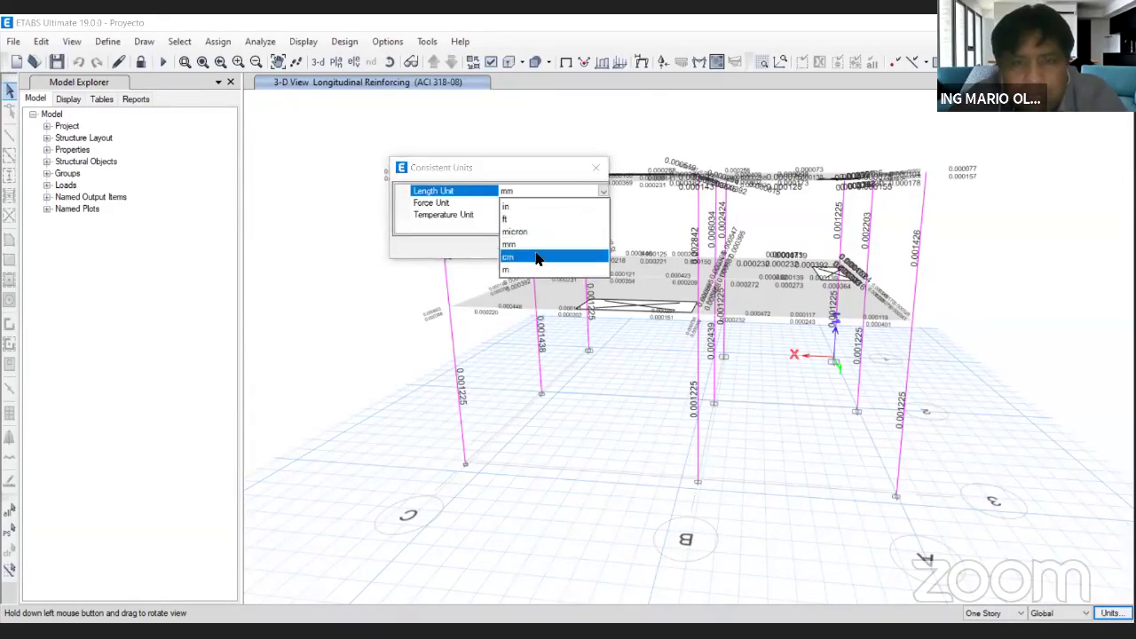
click(536, 259)
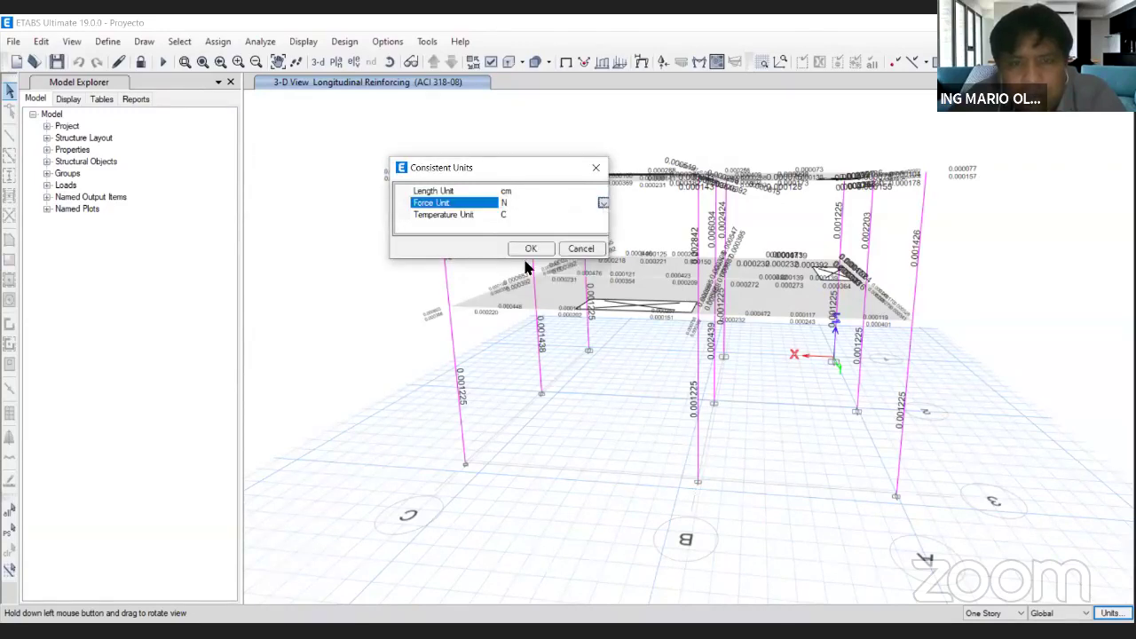
click(603, 204)
click(524, 282)
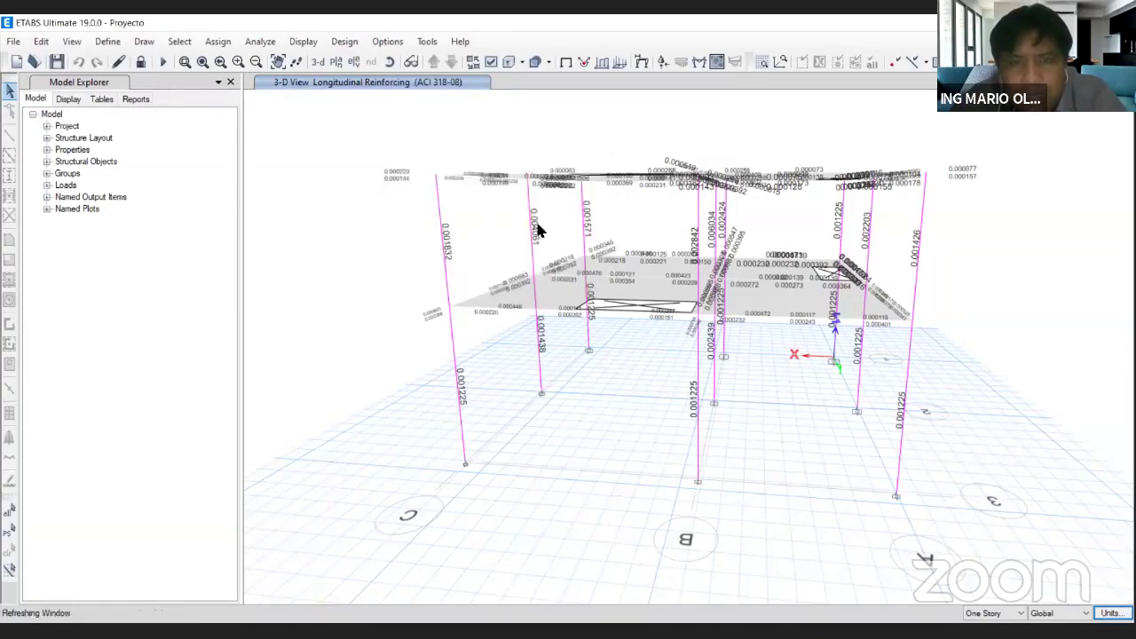
Show the longitudinal reinforcing in the elevation view of grid line 1.
click(350, 69)
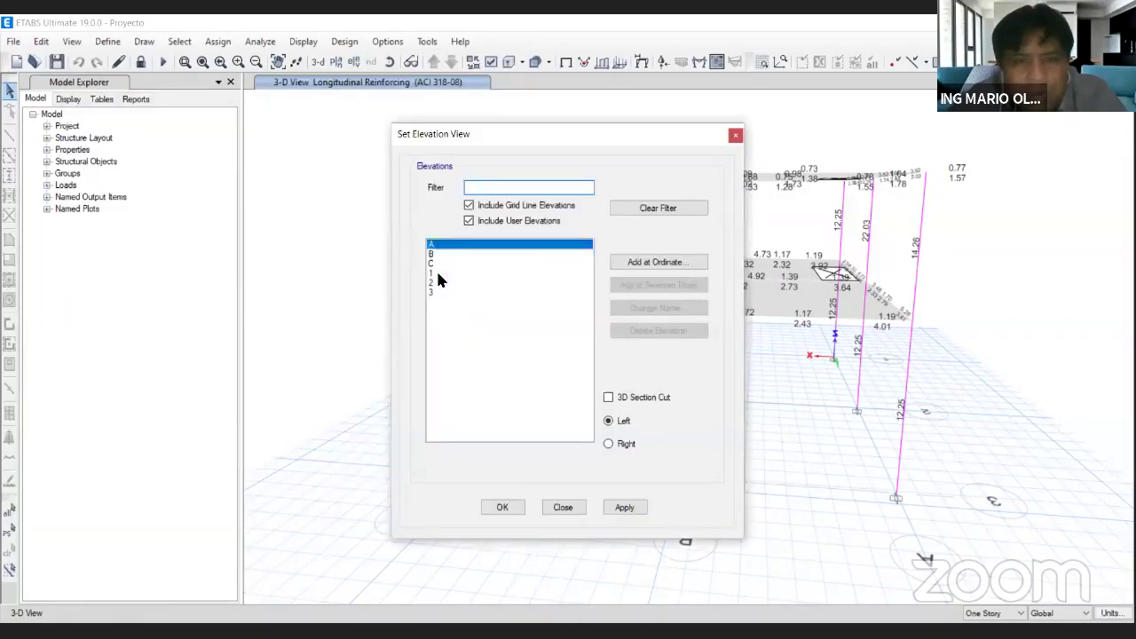
click(436, 272)
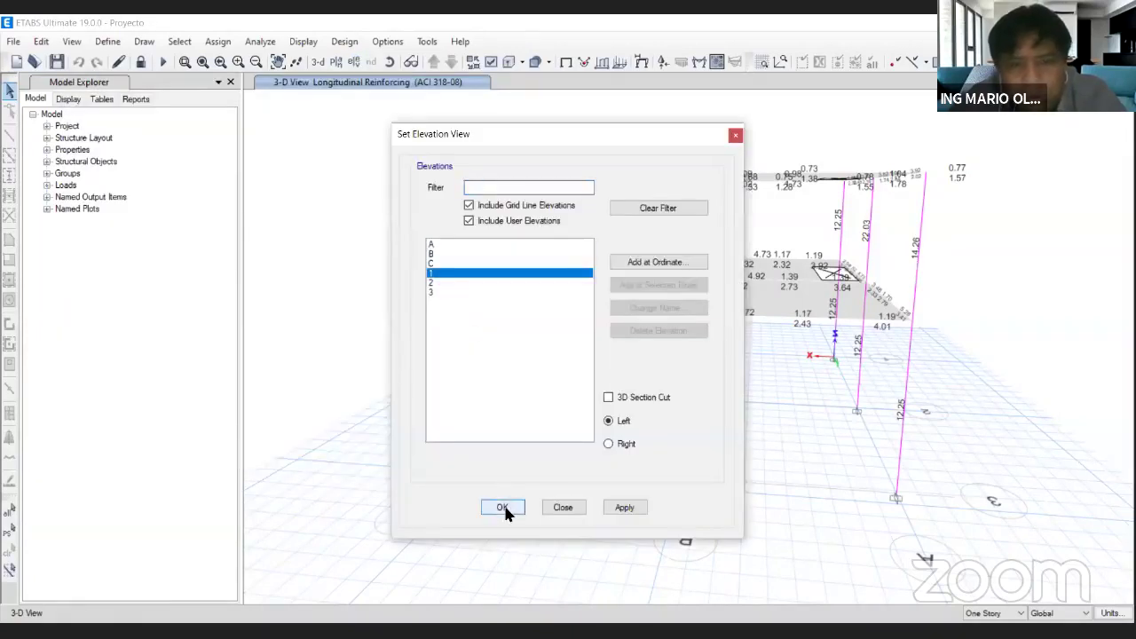
click(503, 508)
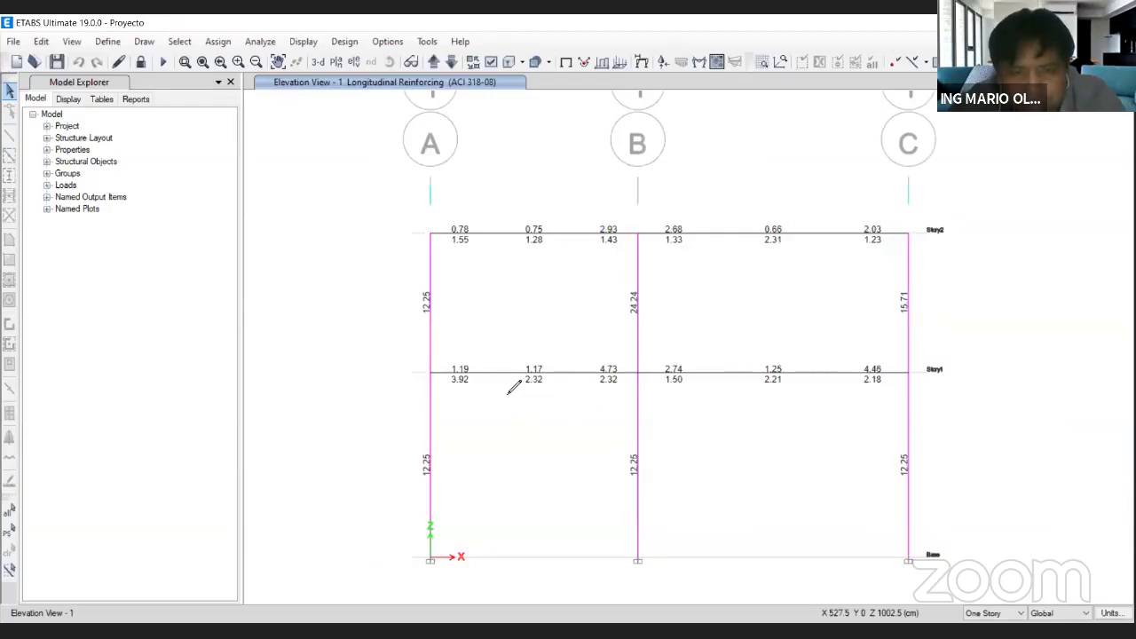
Mark the Story1 beams' required midspan and support steel areas with annotations, and clear the markings.
mouse_move(552, 374)
mouse_down()
mouse_move(531, 374)
mouse_move(548, 390)
mouse_up()
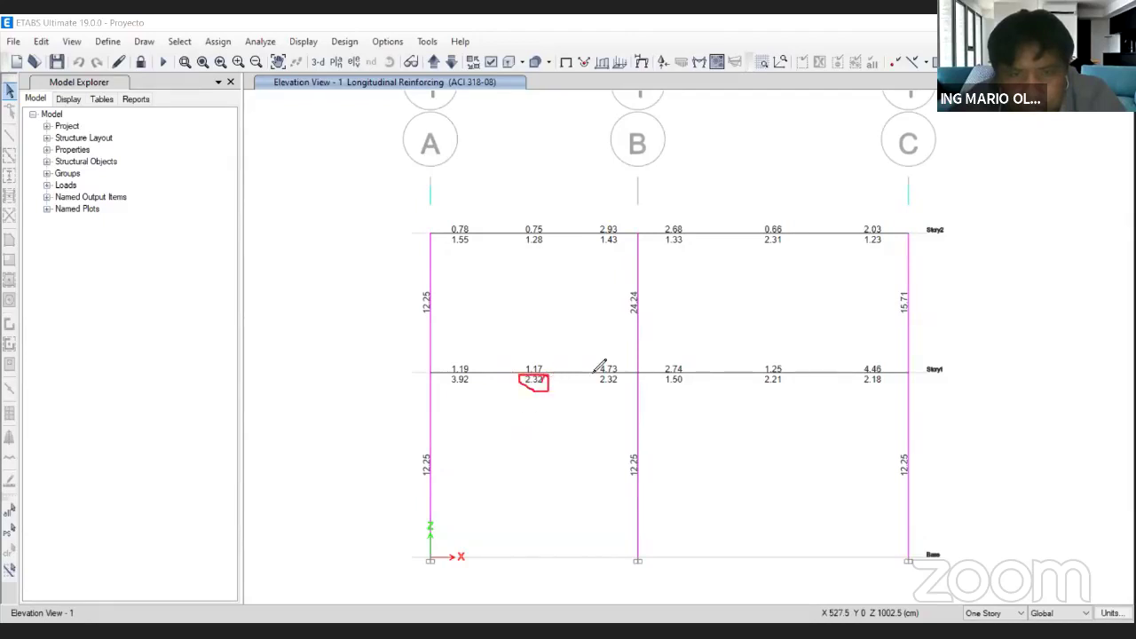
mouse_move(619, 362)
mouse_down()
mouse_move(593, 373)
mouse_move(622, 383)
mouse_move(626, 365)
mouse_up()
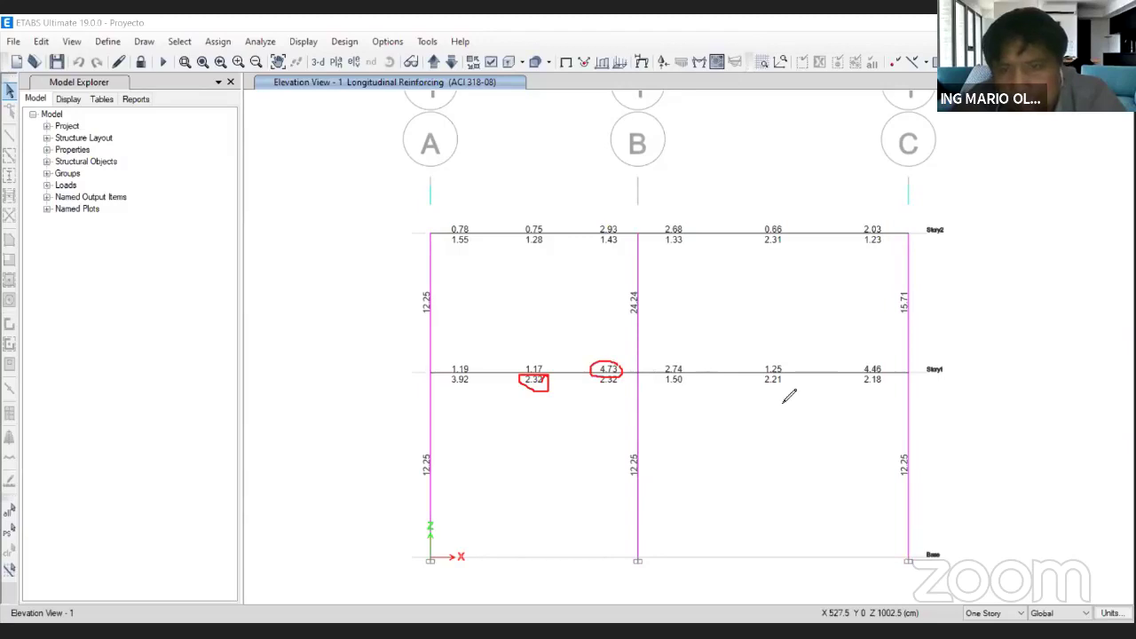
mouse_move(791, 378)
mouse_down()
mouse_move(779, 365)
mouse_move(760, 383)
mouse_move(790, 387)
mouse_move(790, 377)
mouse_move(823, 421)
mouse_up()
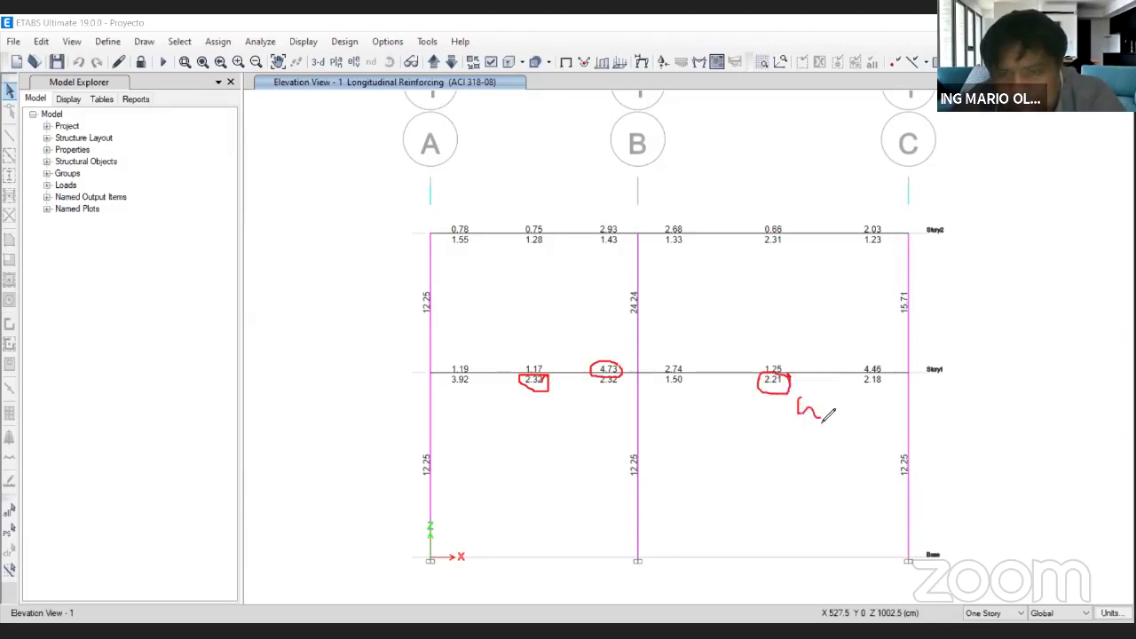
mouse_move(887, 362)
mouse_down()
mouse_move(864, 359)
mouse_move(886, 386)
mouse_move(883, 360)
mouse_up()
drag(664, 376, 689, 364)
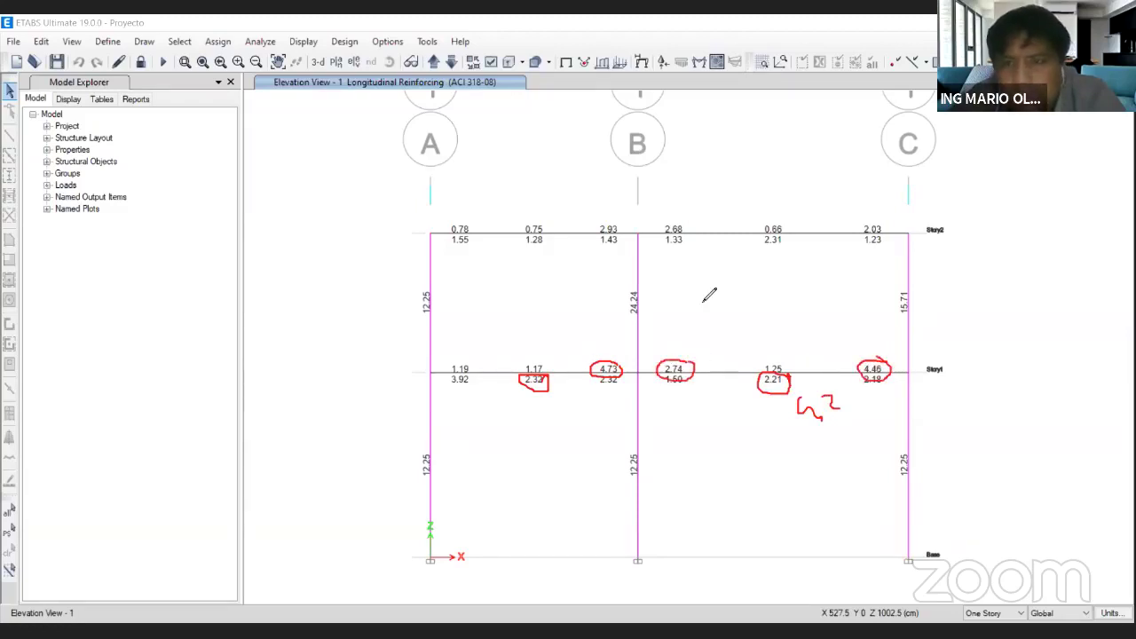
drag(846, 322, 866, 353)
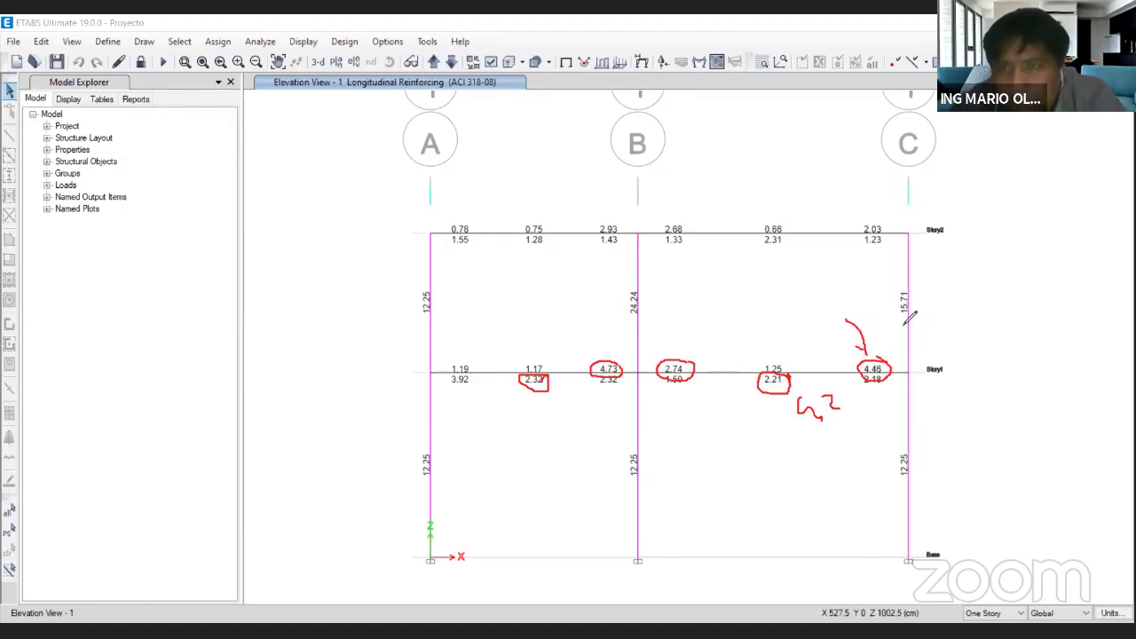
click(1019, 120)
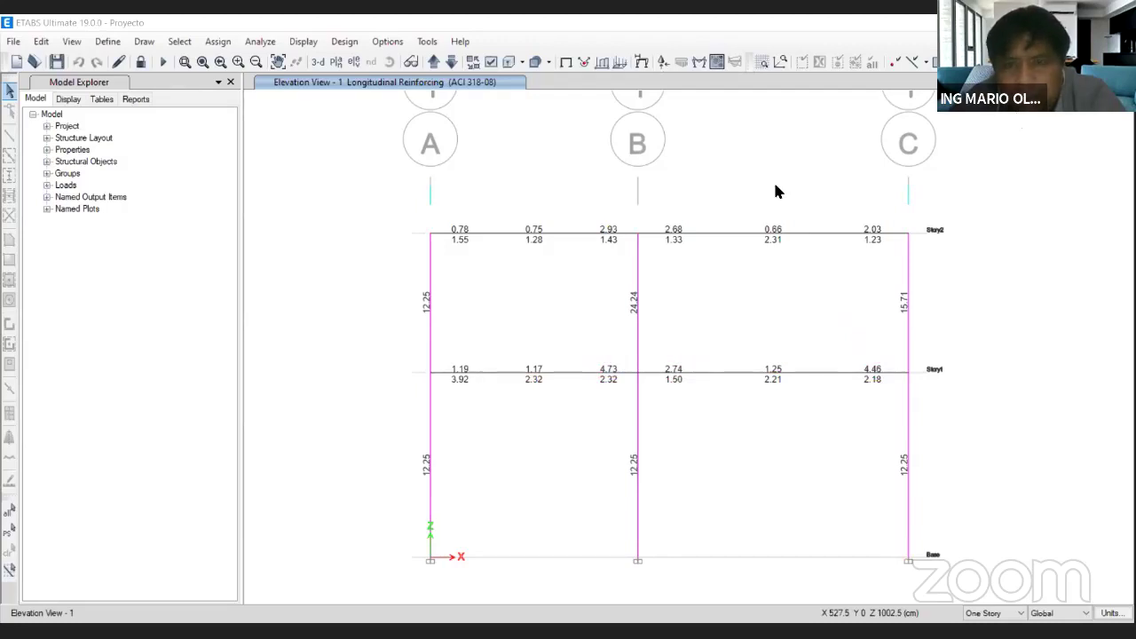
Switch to the nominal steel area PDF, mark the area of four 1/2" bars, and clear the markings.
key(alt+Tab)
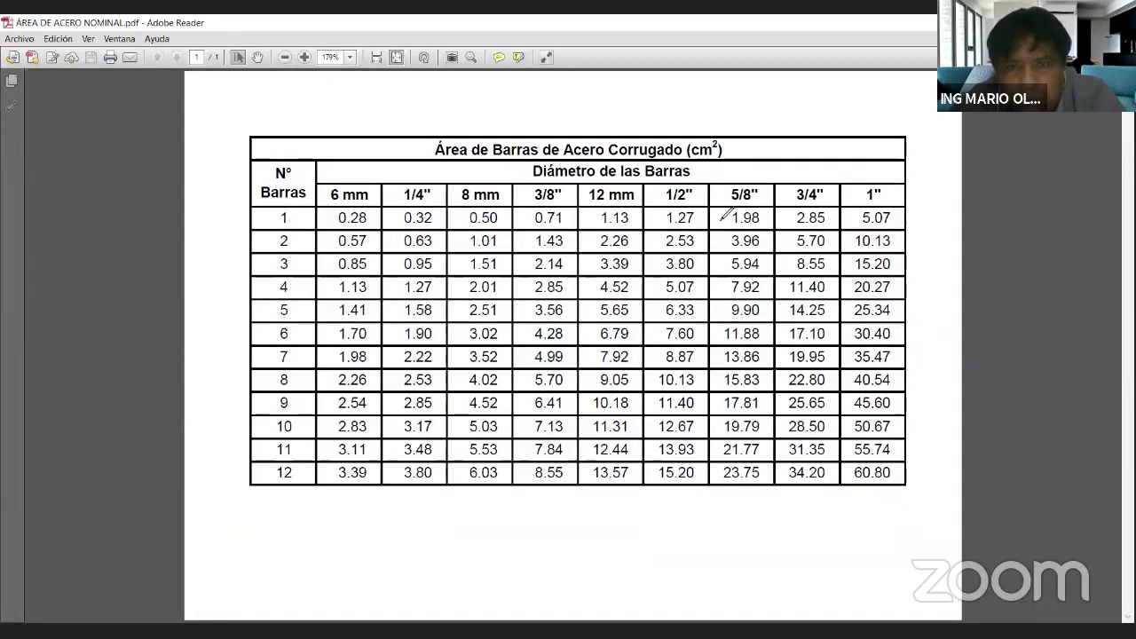
mouse_move(697, 186)
mouse_down()
mouse_move(708, 200)
mouse_move(700, 179)
mouse_up()
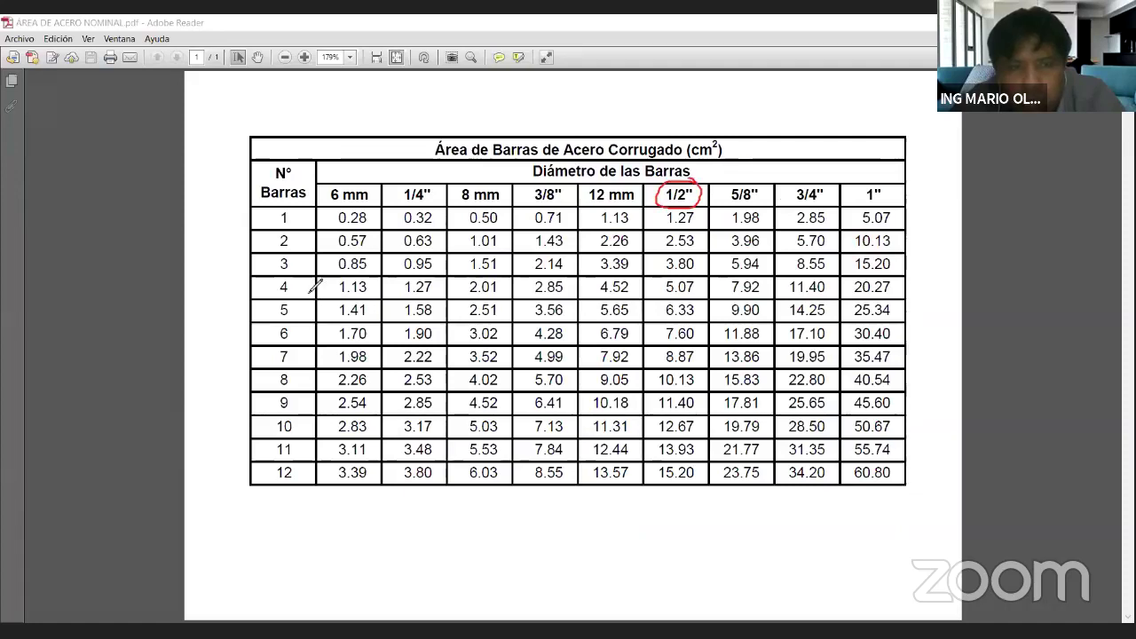
mouse_move(307, 281)
mouse_down()
mouse_move(271, 278)
mouse_move(304, 300)
mouse_move(312, 286)
mouse_move(654, 290)
mouse_move(674, 301)
mouse_move(705, 277)
mouse_move(667, 275)
mouse_up()
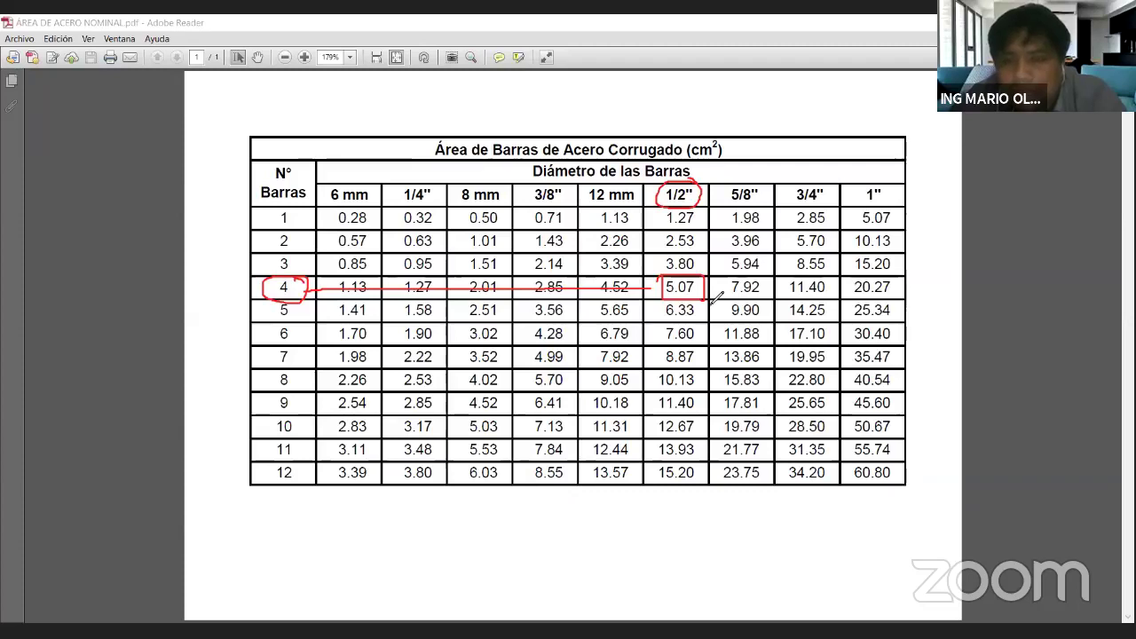
click(928, 128)
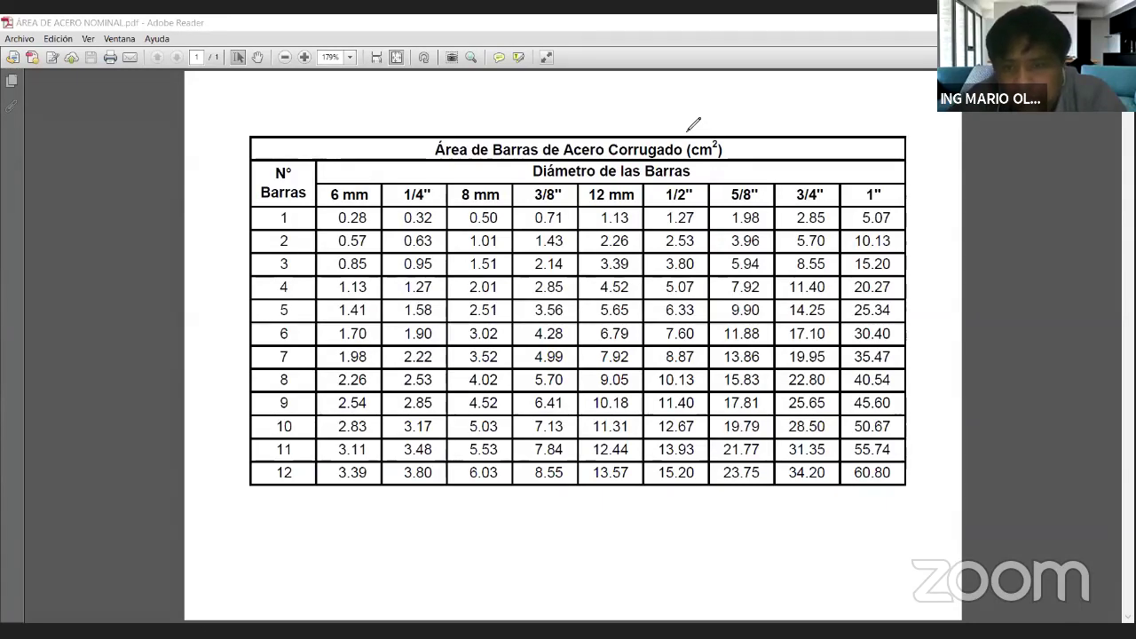
Switch to the beam moment workbook in Excel and review the required and minimum steel area calculations.
key(alt+Tab)
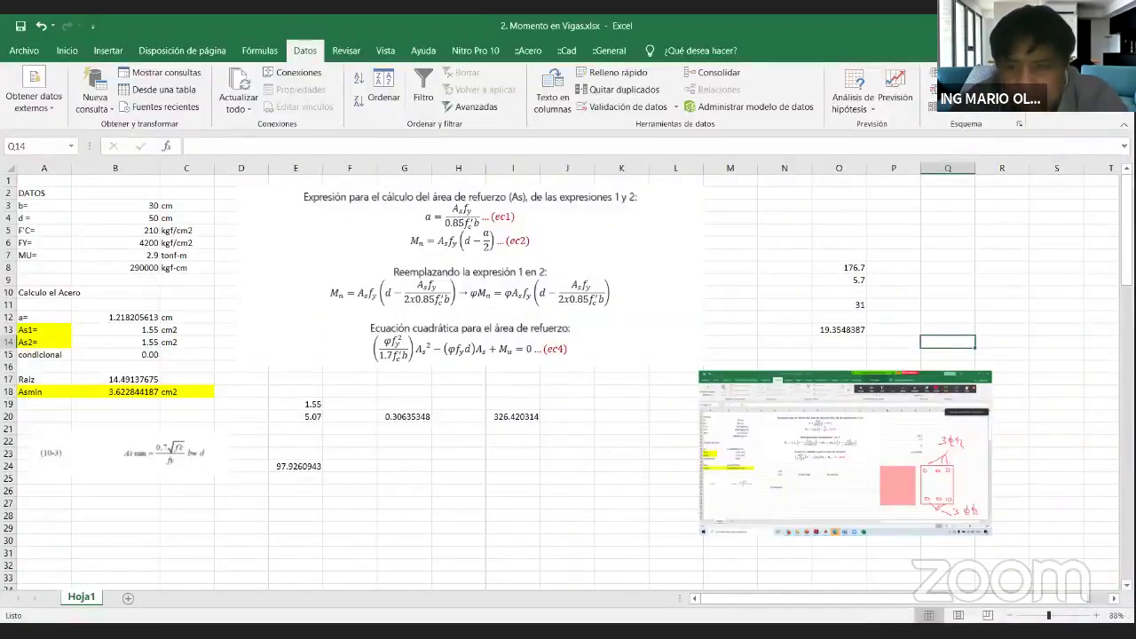
ctrl+scroll(153, 259, up, 2)
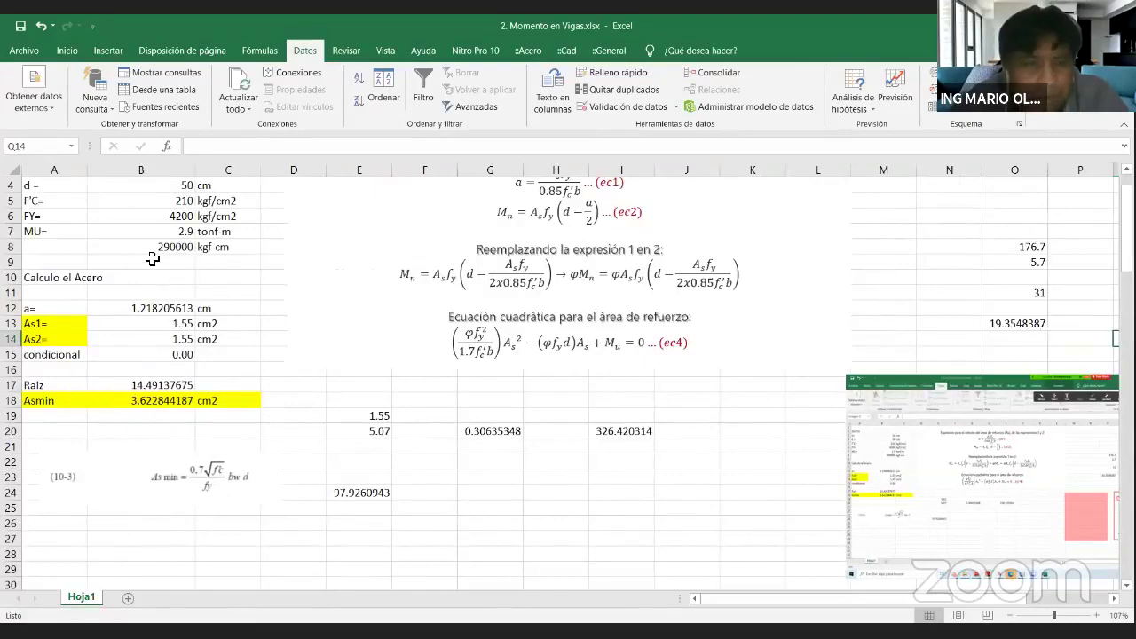
scroll(153, 258, down, 1)
scroll(384, 181, up, 3)
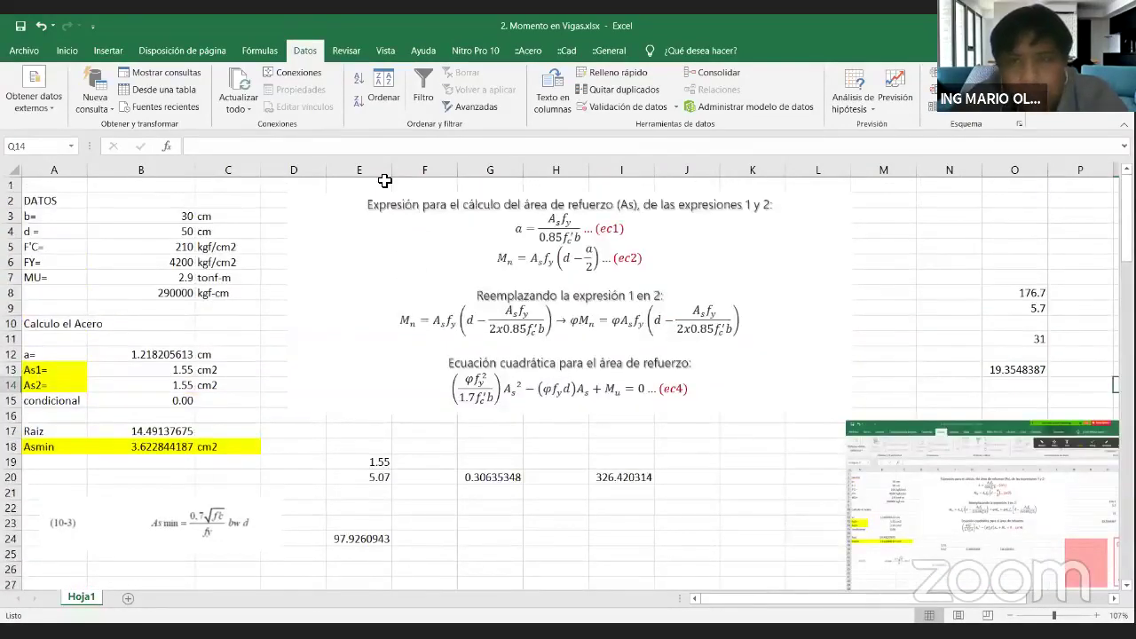
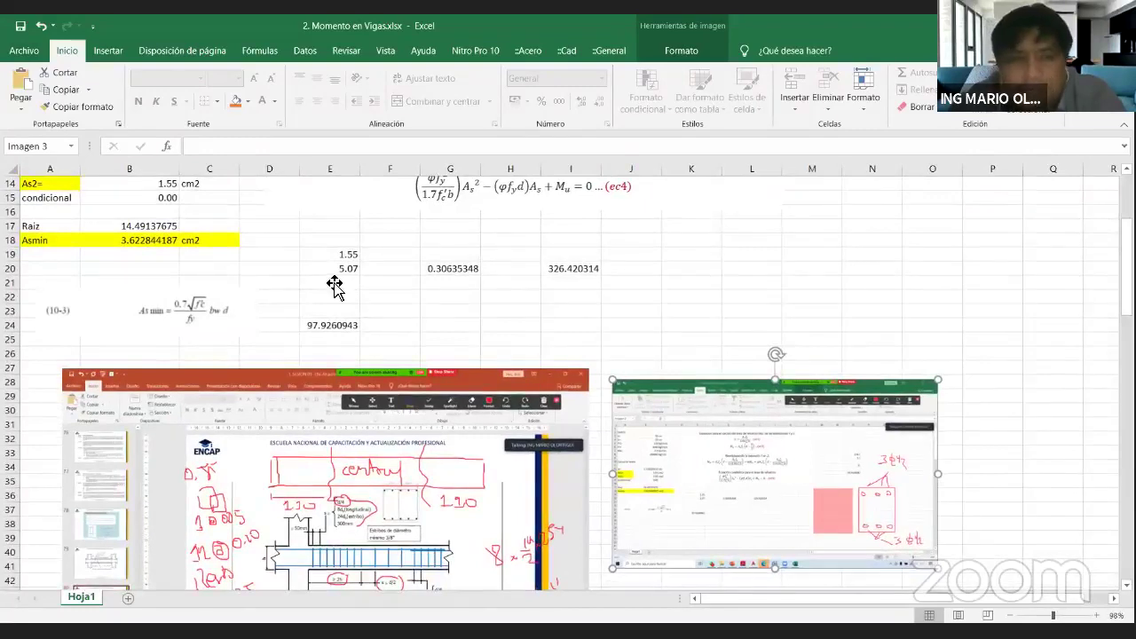
scroll(754, 488, up, 4)
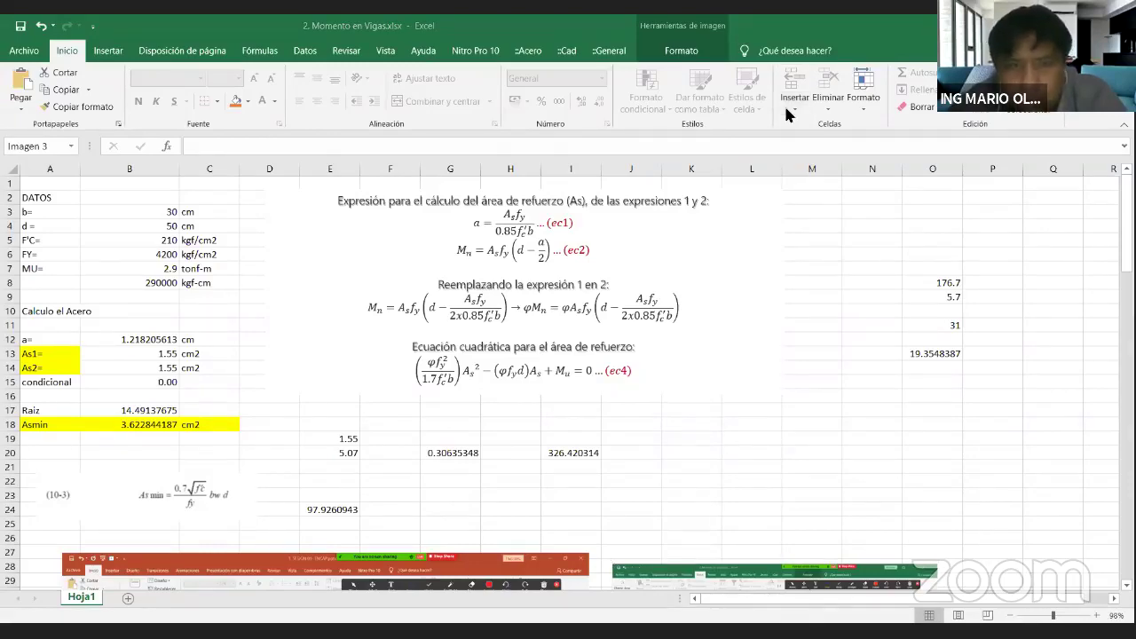
Switch to the 51. ENCAD - CONCRETO folder in File Explorer and select 3. Columnas.xlsx.
key(alt+Tab)
click(322, 477)
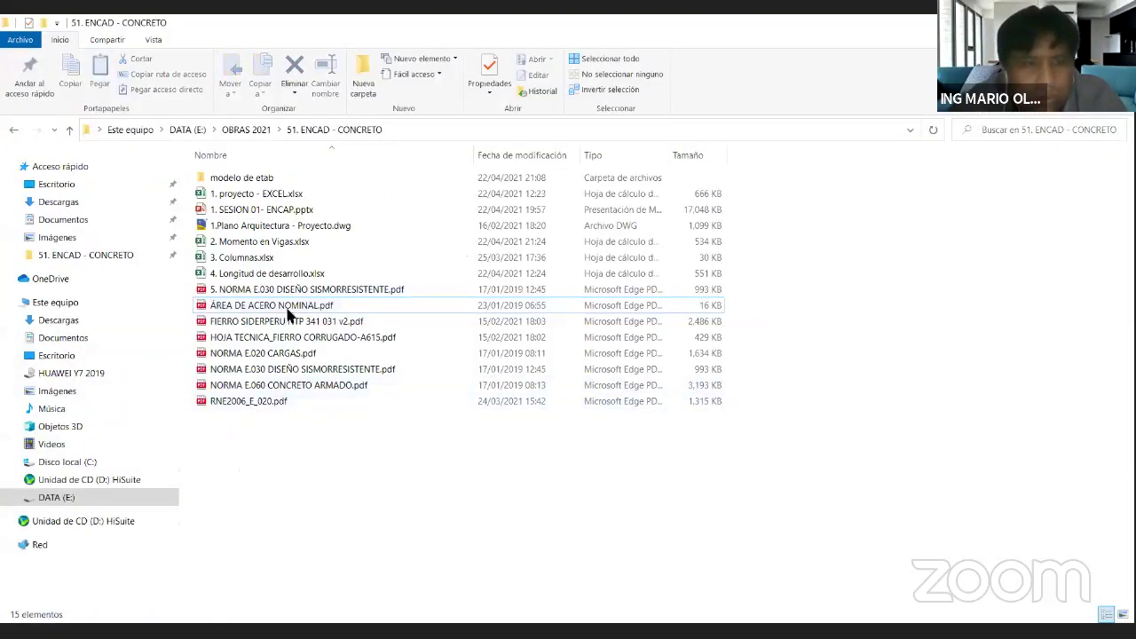
click(246, 257)
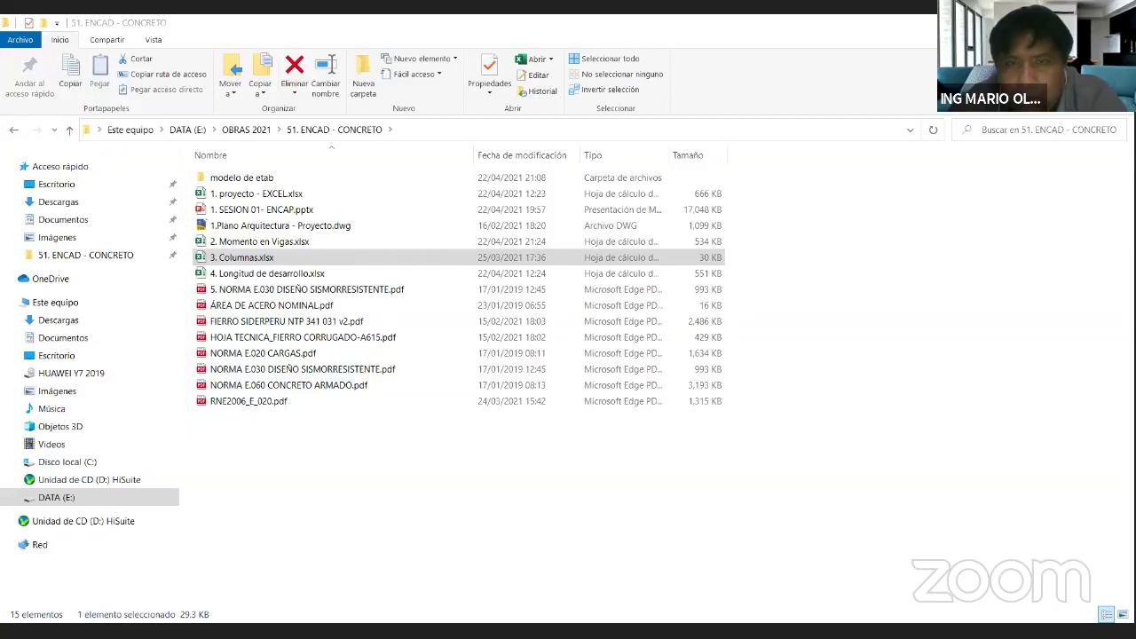
Sketch an annotated rectangle with two rows of three small shapes in the blank area beside the file list.
mouse_move(778, 318)
mouse_down()
mouse_move(1004, 232)
mouse_move(1004, 323)
mouse_move(777, 312)
mouse_up()
mouse_move(813, 256)
mouse_down()
mouse_move(821, 250)
mouse_move(815, 264)
mouse_up()
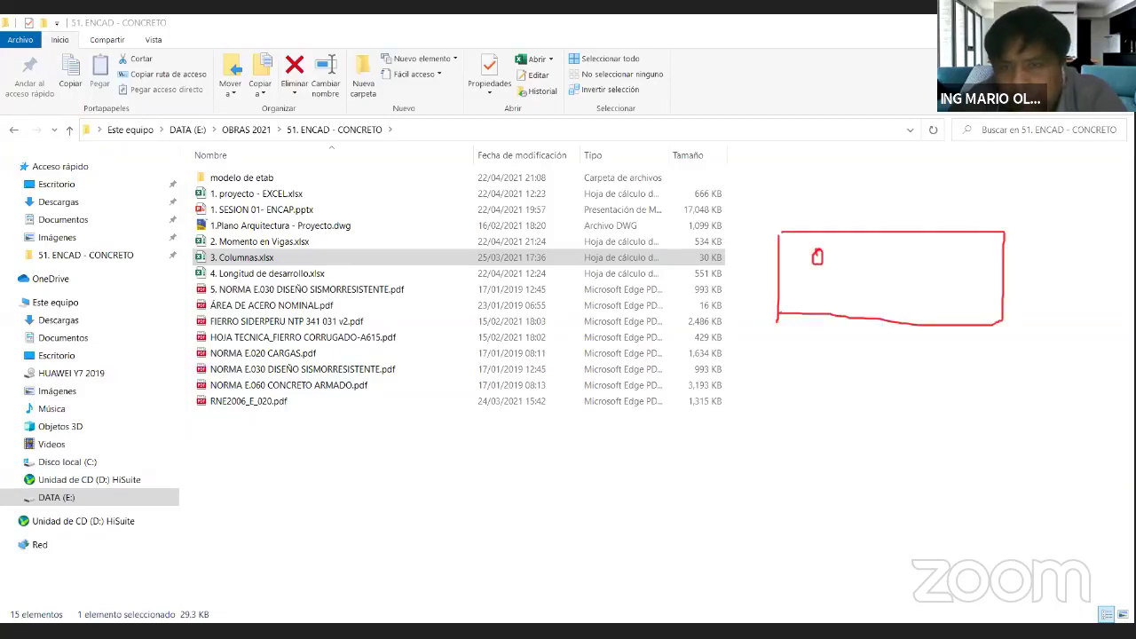
drag(890, 256, 911, 259)
mouse_move(982, 254)
mouse_down()
mouse_move(983, 264)
mouse_move(975, 256)
mouse_up()
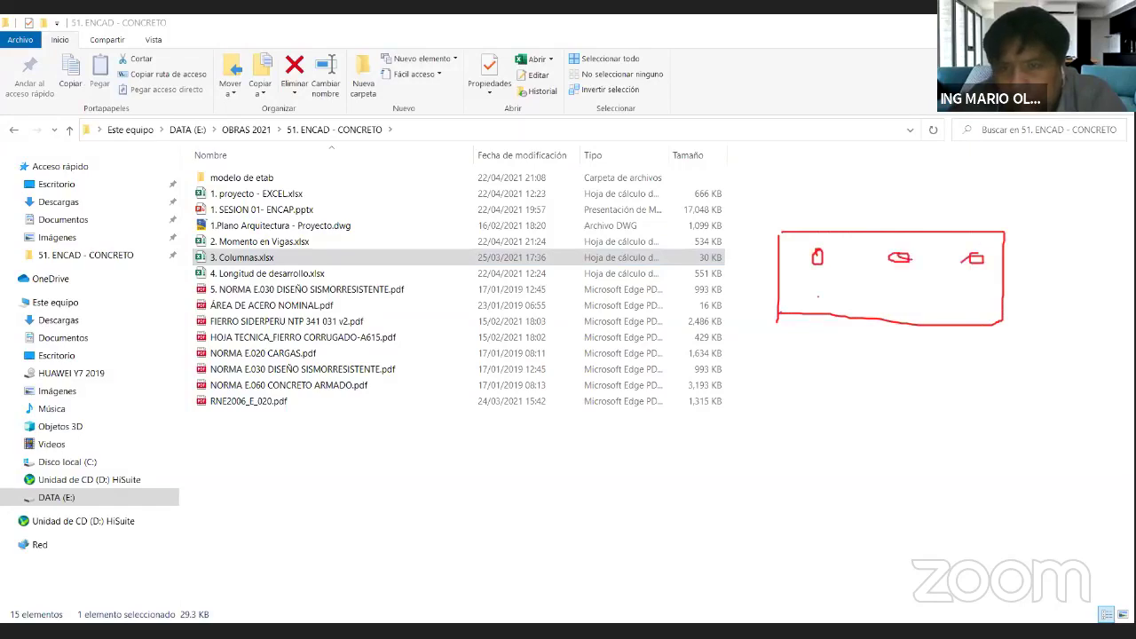
drag(819, 297, 832, 307)
mouse_move(901, 296)
mouse_down()
mouse_move(902, 307)
mouse_move(979, 313)
mouse_up()
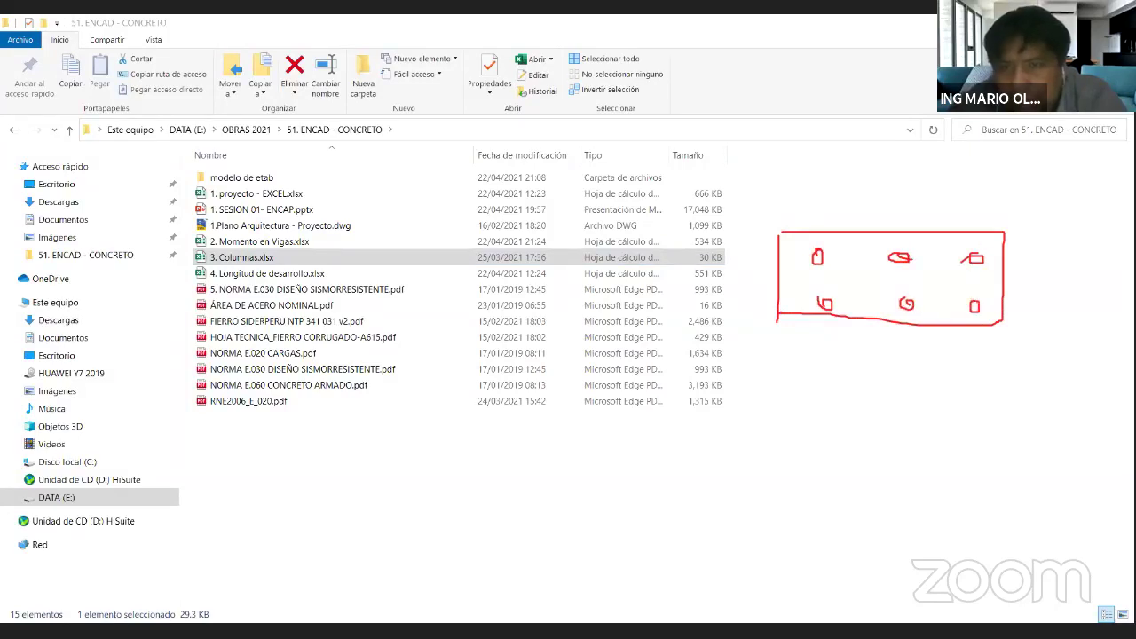
Add dimension lines labelled L, an arrow and an irregular outline to the annotation sketch, and clear all the drawings.
mouse_move(835, 229)
mouse_down()
mouse_move(736, 176)
mouse_move(598, 194)
mouse_move(575, 230)
mouse_up()
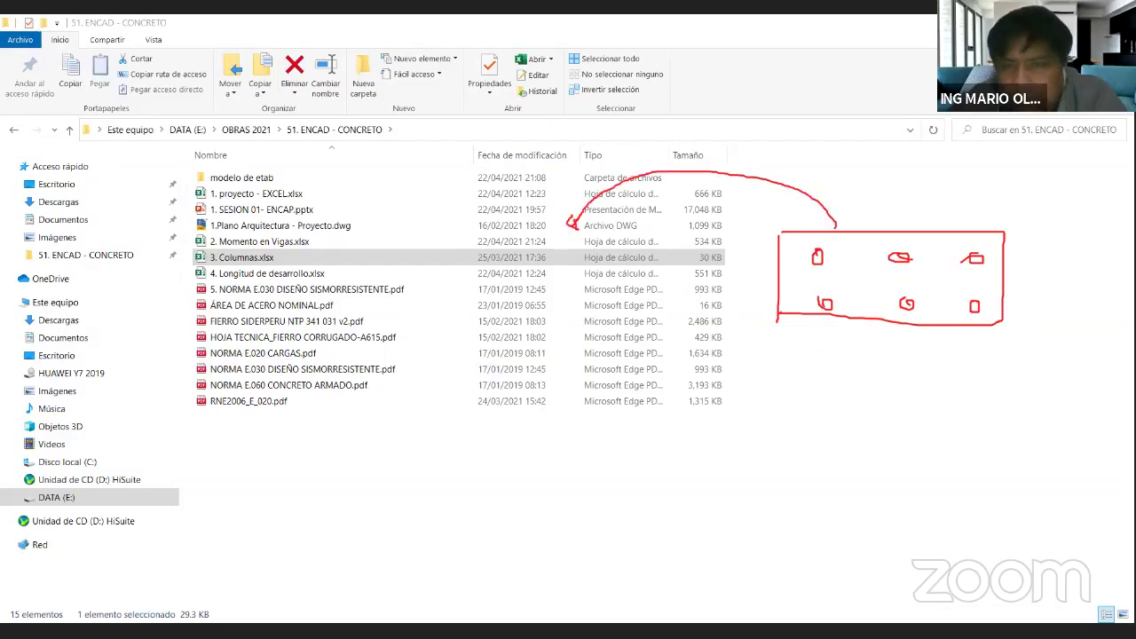
drag(756, 232, 759, 319)
drag(746, 323, 765, 323)
mouse_move(742, 238)
mouse_down()
mouse_move(761, 237)
mouse_move(741, 288)
mouse_up()
mouse_move(779, 348)
mouse_down()
mouse_move(780, 360)
mouse_move(999, 372)
mouse_up()
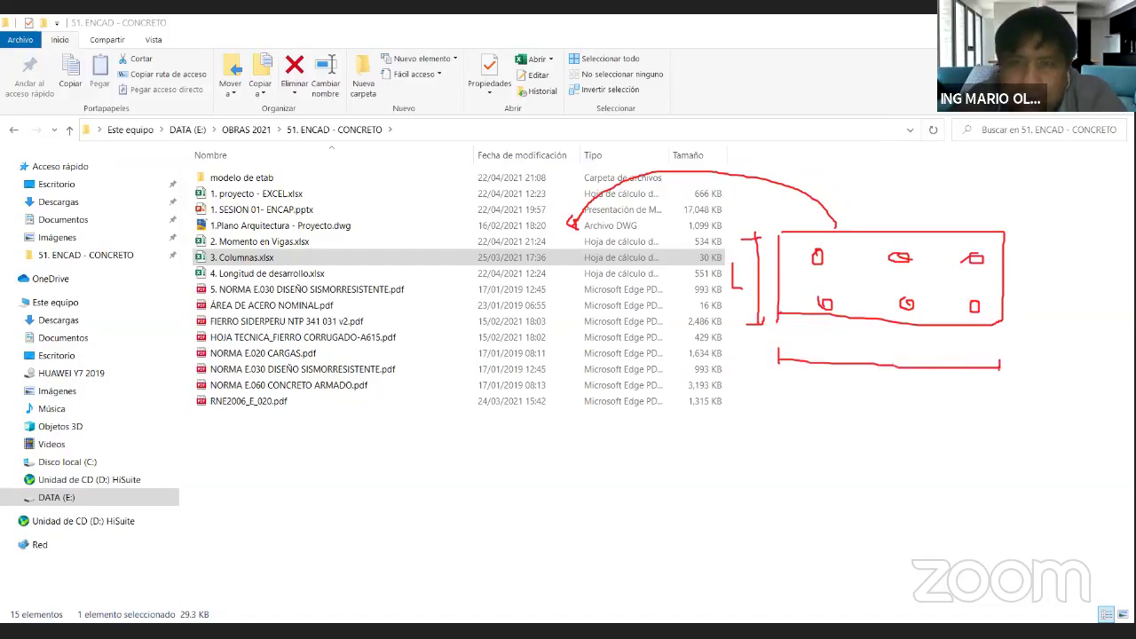
drag(874, 381, 902, 411)
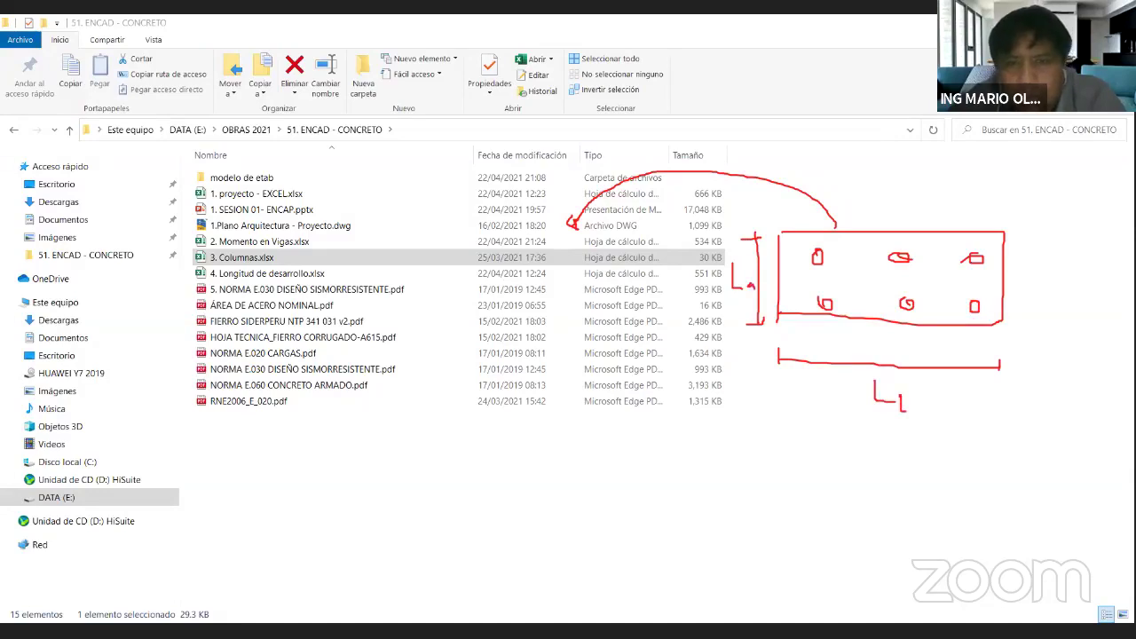
mouse_move(561, 237)
mouse_down()
mouse_move(468, 245)
mouse_move(409, 303)
mouse_move(519, 371)
mouse_move(540, 368)
mouse_move(628, 323)
mouse_move(637, 300)
mouse_move(567, 240)
mouse_up()
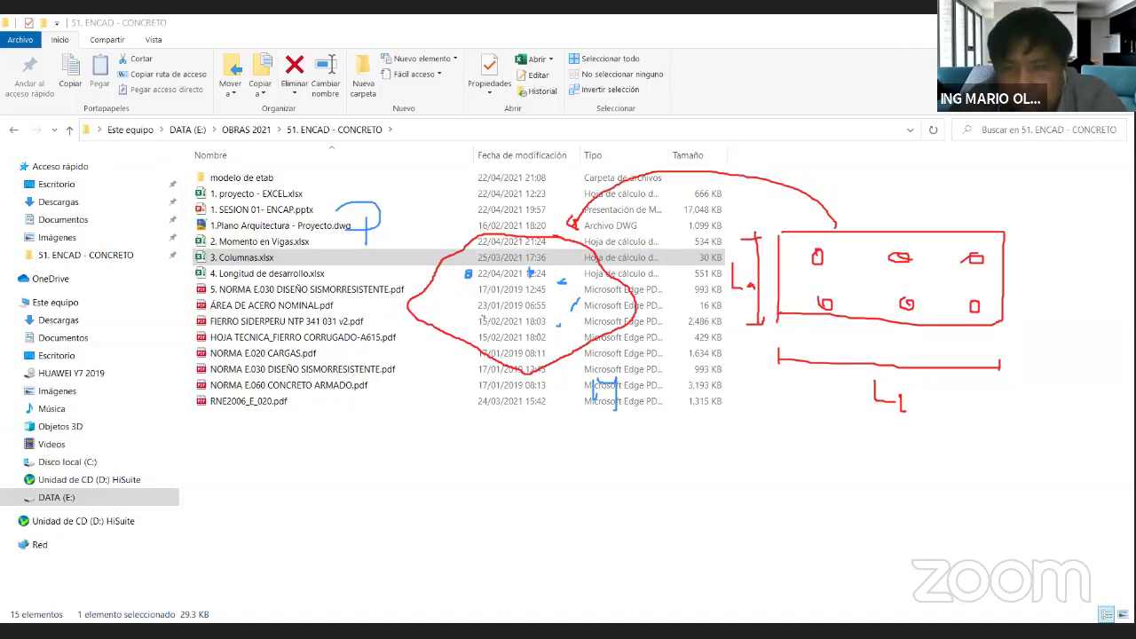
mouse_move(780, 411)
mouse_down()
mouse_move(807, 460)
mouse_move(813, 439)
mouse_move(780, 411)
mouse_up()
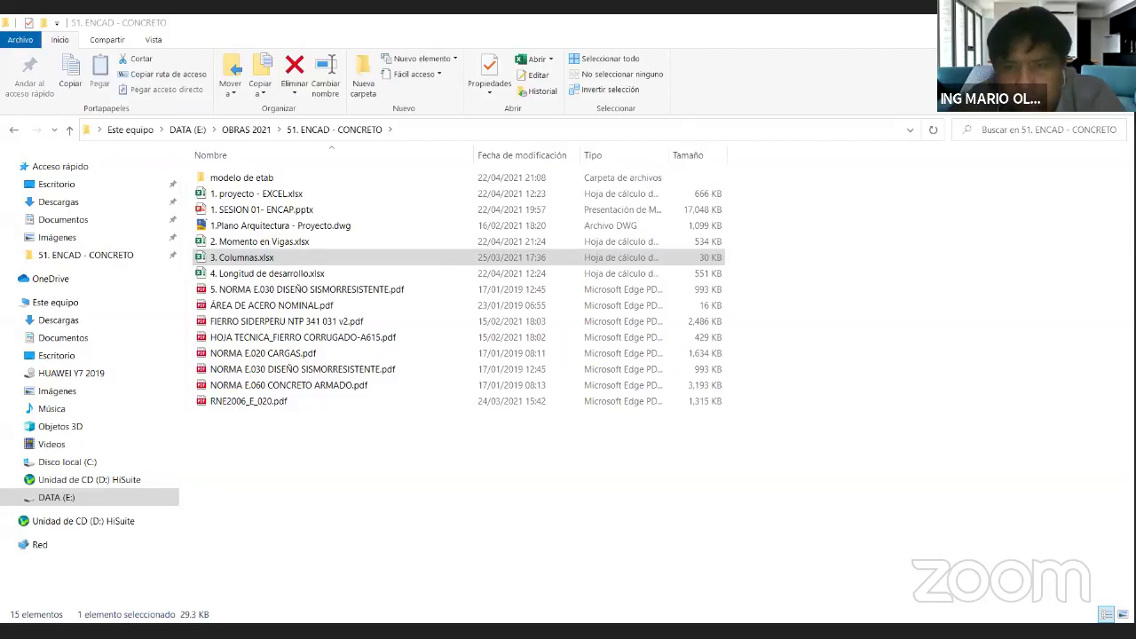
Return to ETABS and open the interaction surface of the Story1 corner column at grids A-1 from the 3-D view.
key(alt+Tab)
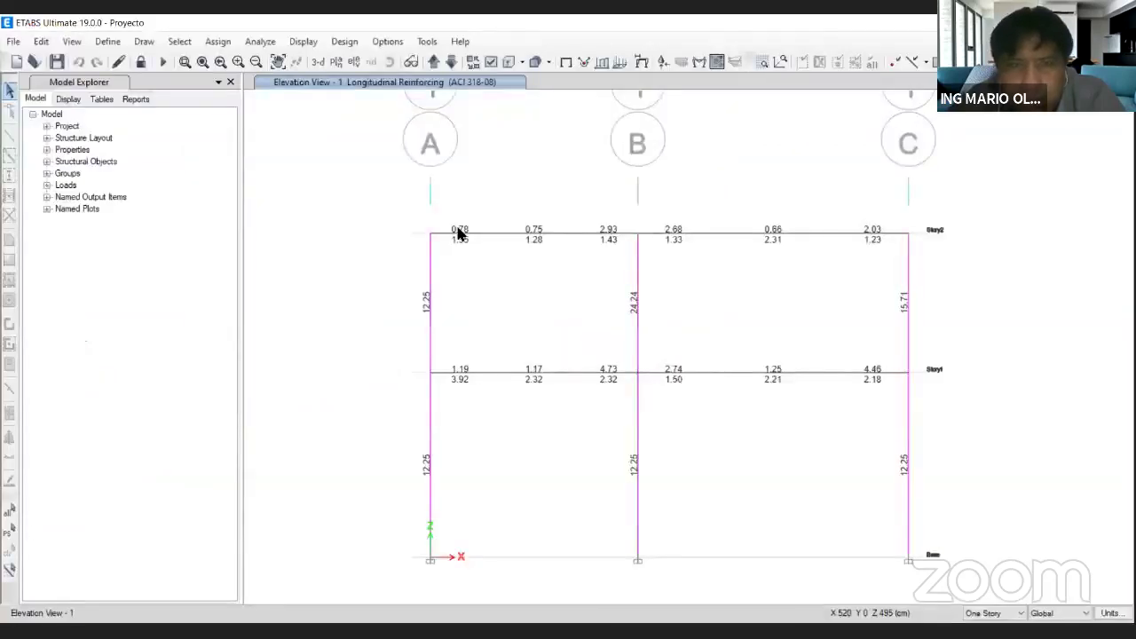
click(321, 64)
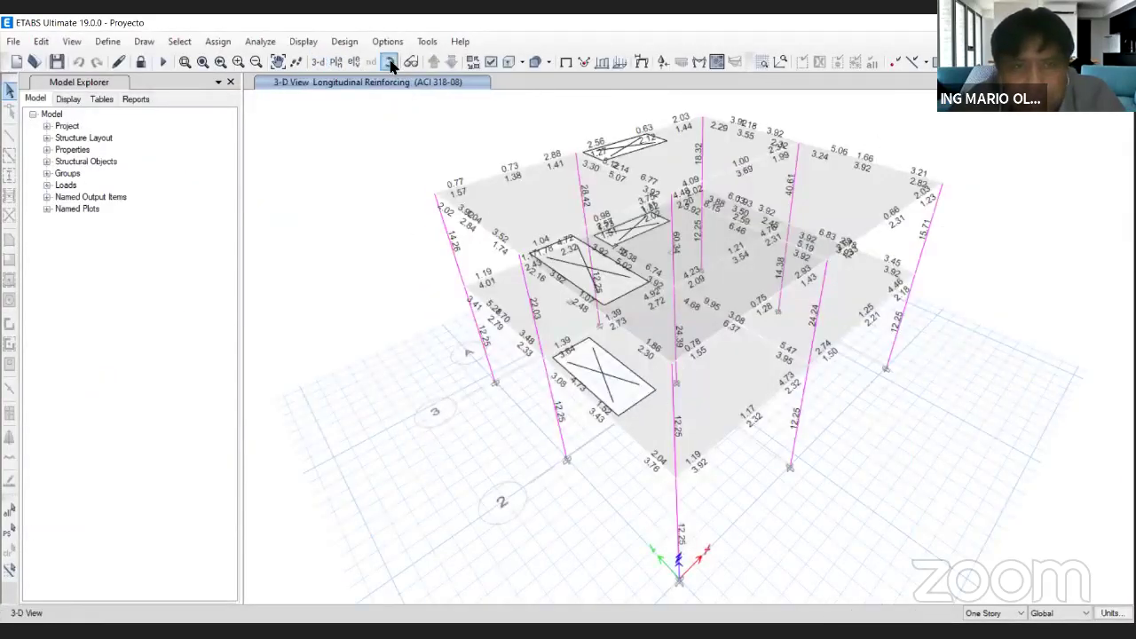
click(390, 64)
drag(931, 530, 619, 444)
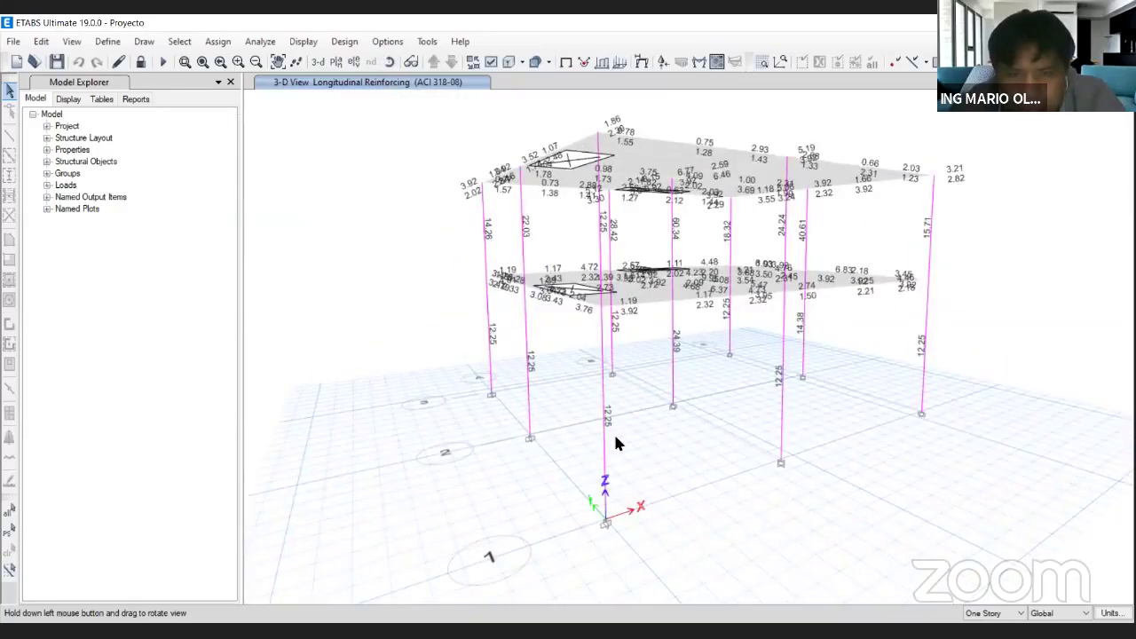
click(603, 449)
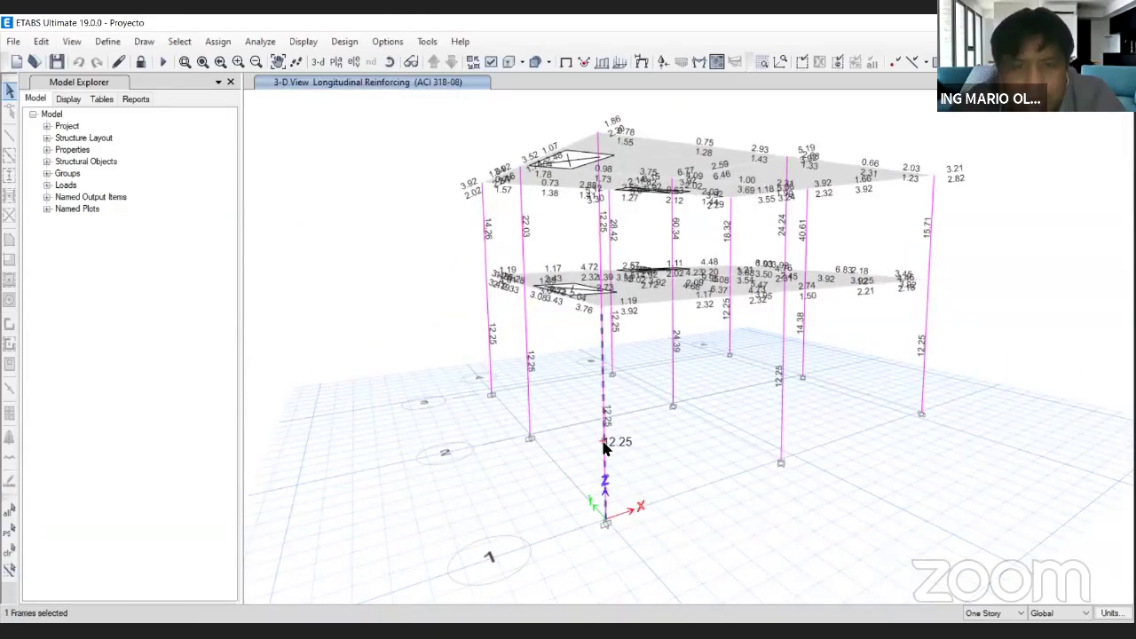
right_click(603, 448)
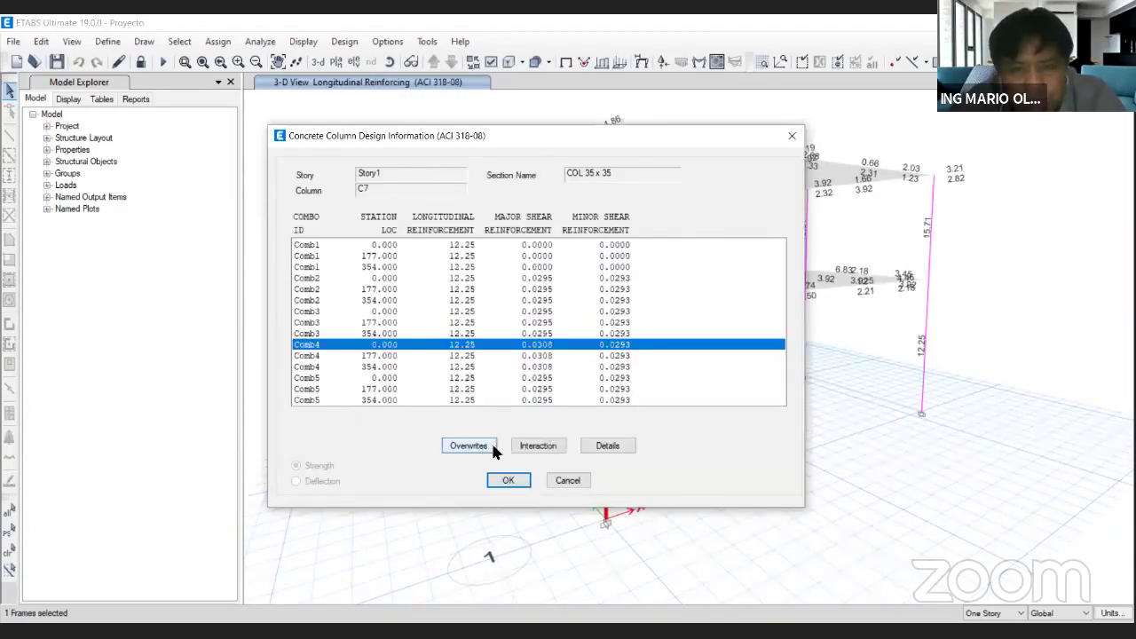
click(548, 446)
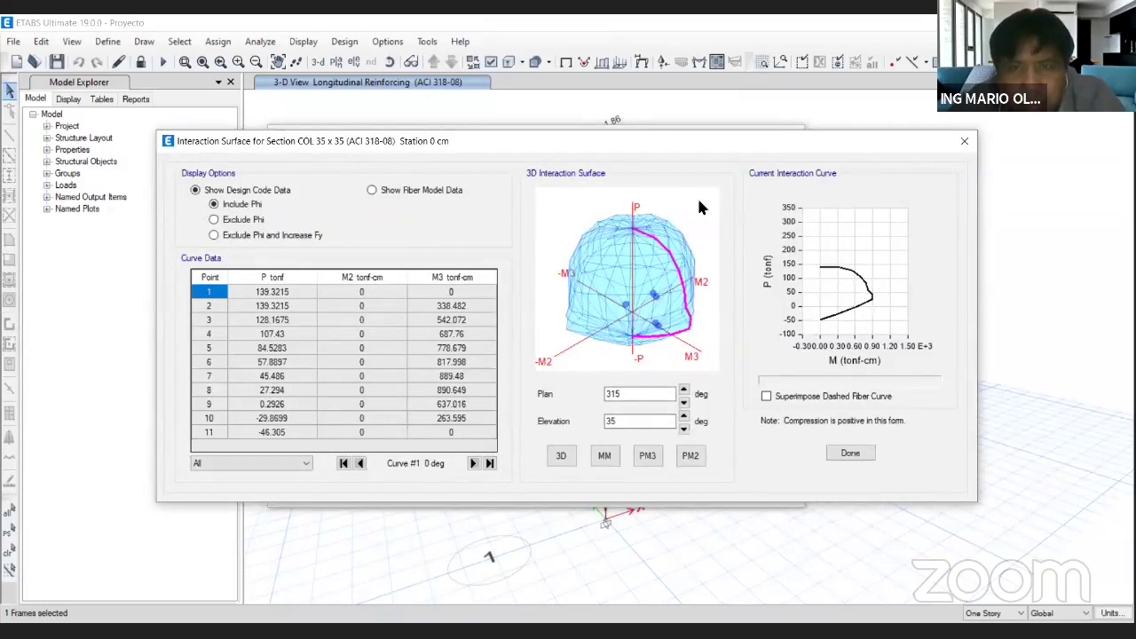
Circle the 3D interaction surface and its P and M3 axis labels, trace its outline, mark sample points, and clear the annotations.
mouse_move(701, 202)
mouse_down()
mouse_move(569, 189)
mouse_move(555, 351)
mouse_move(680, 391)
mouse_move(689, 181)
mouse_move(648, 211)
mouse_move(629, 198)
mouse_up()
mouse_move(706, 350)
mouse_down()
mouse_move(681, 350)
mouse_move(695, 369)
mouse_move(714, 364)
mouse_up()
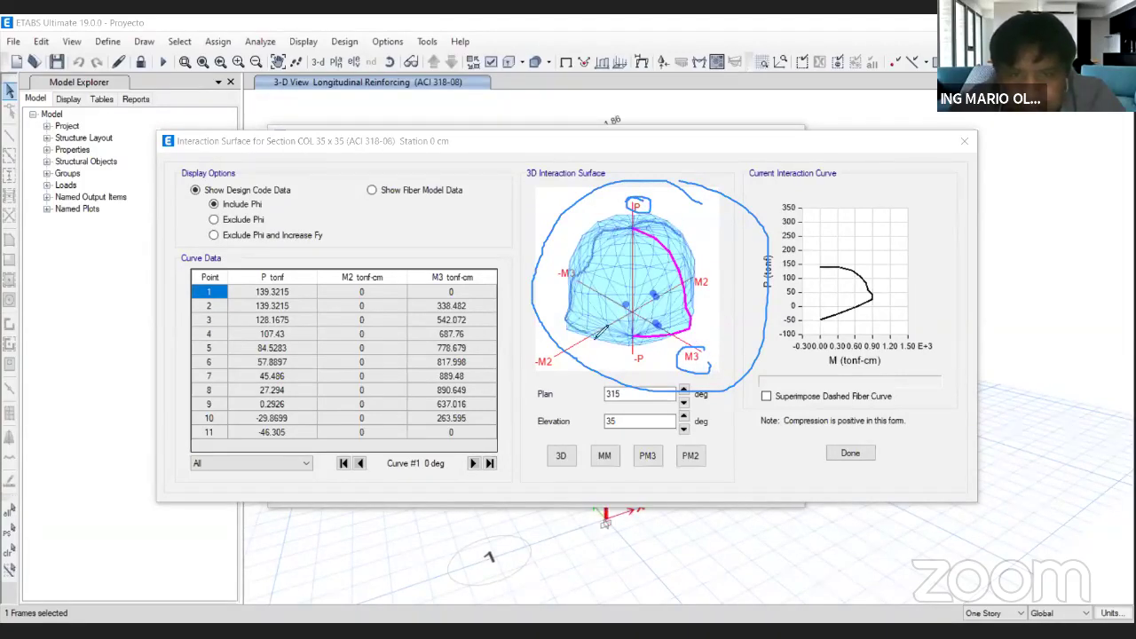
drag(690, 242, 827, 204)
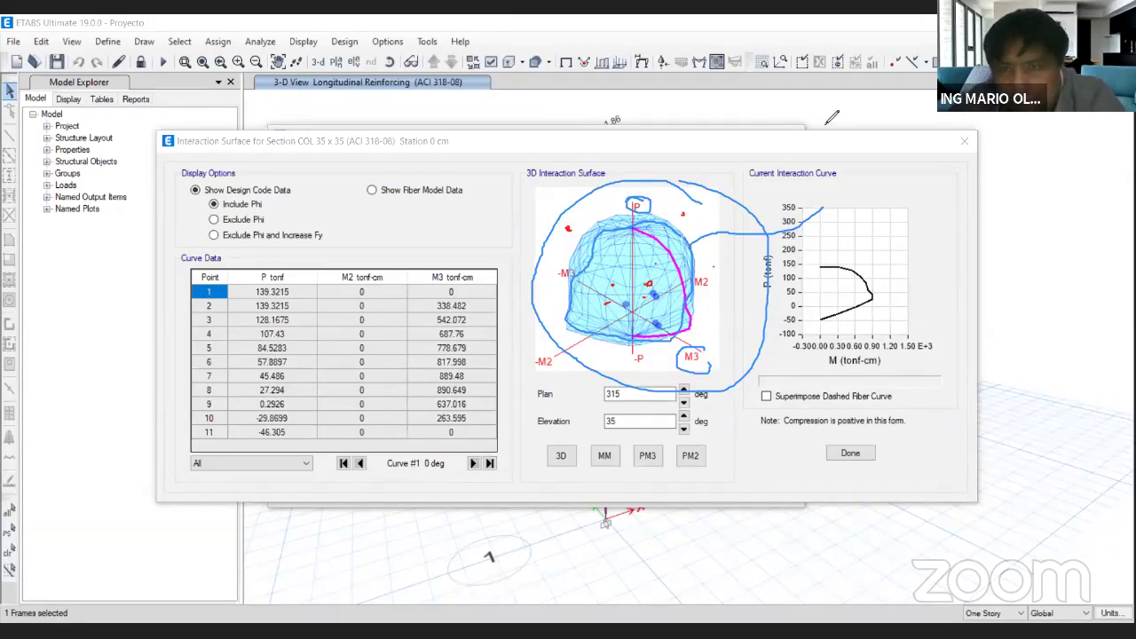
click(597, 96)
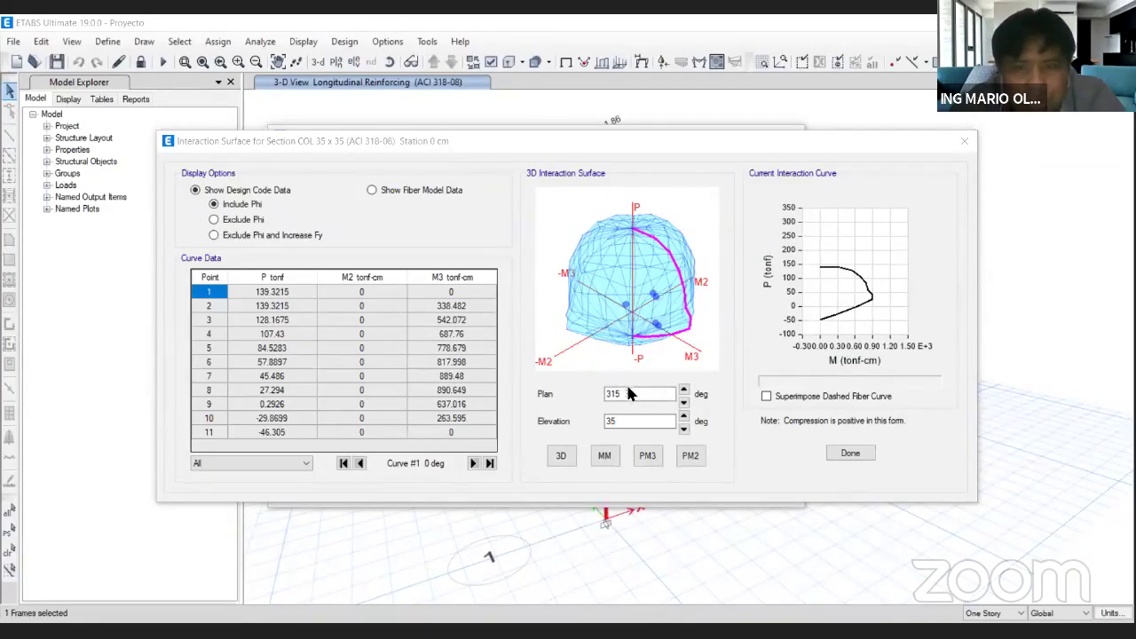
Advance the displayed interaction curve of the COL 35 x 35 section to Curve #7 at 90 deg.
click(471, 463)
click(472, 464)
click(471, 463)
click(471, 464)
click(471, 463)
click(472, 463)
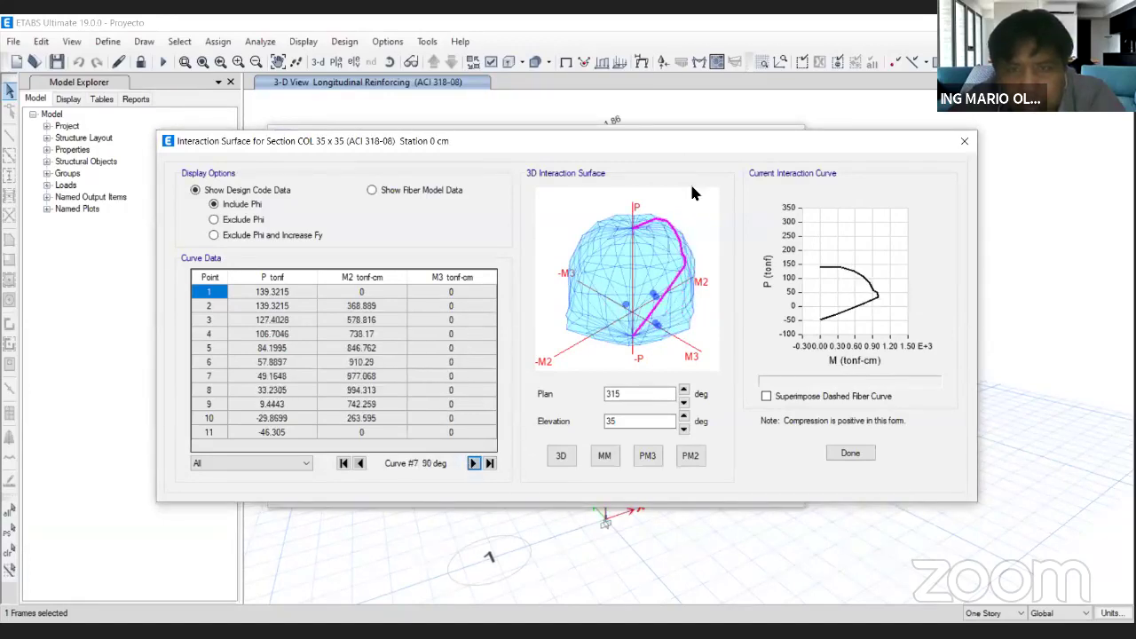
Circle the load points near the M2 and M3 axes, clear the marks, and inspect both points' combination, forces and D/C ratio.
mouse_move(659, 318)
mouse_down()
mouse_move(672, 334)
mouse_move(650, 286)
mouse_move(666, 302)
mouse_up()
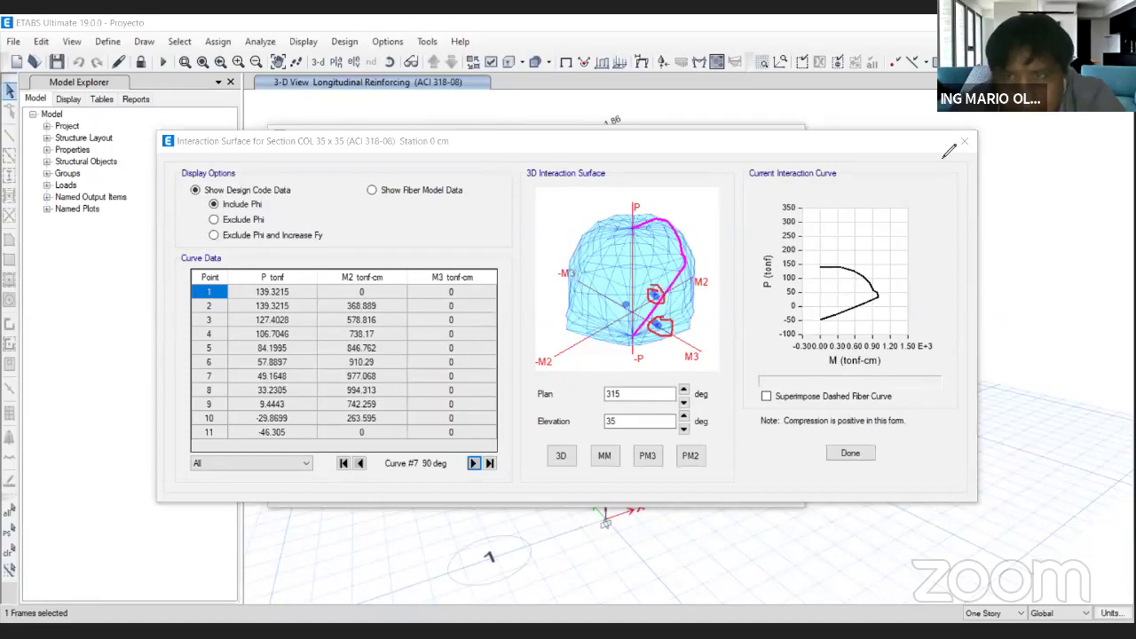
click(658, 116)
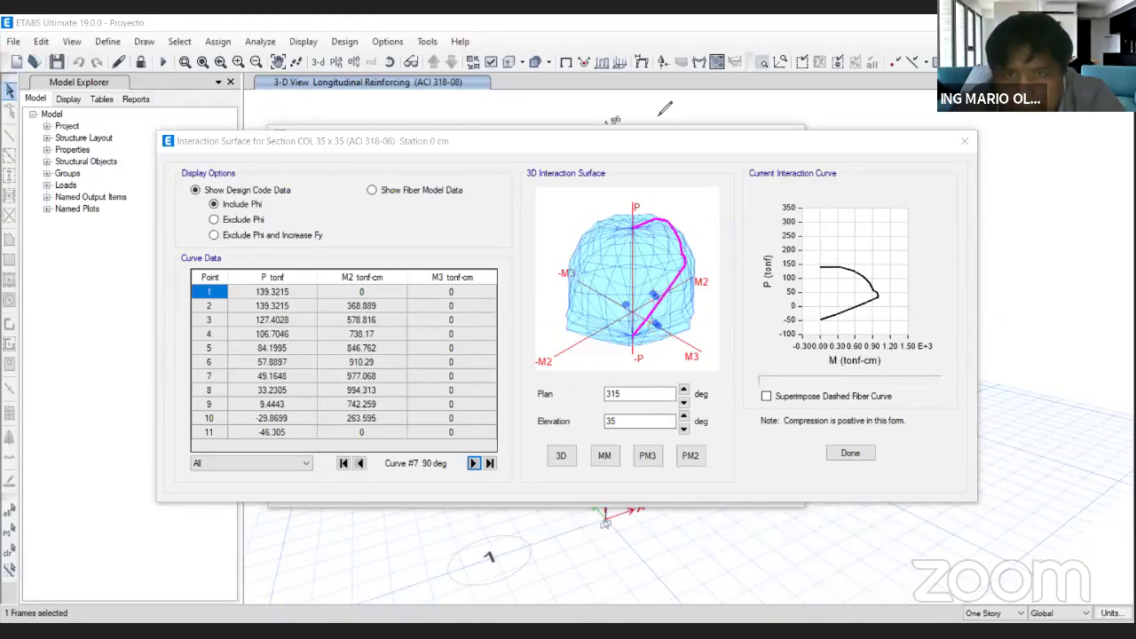
click(653, 294)
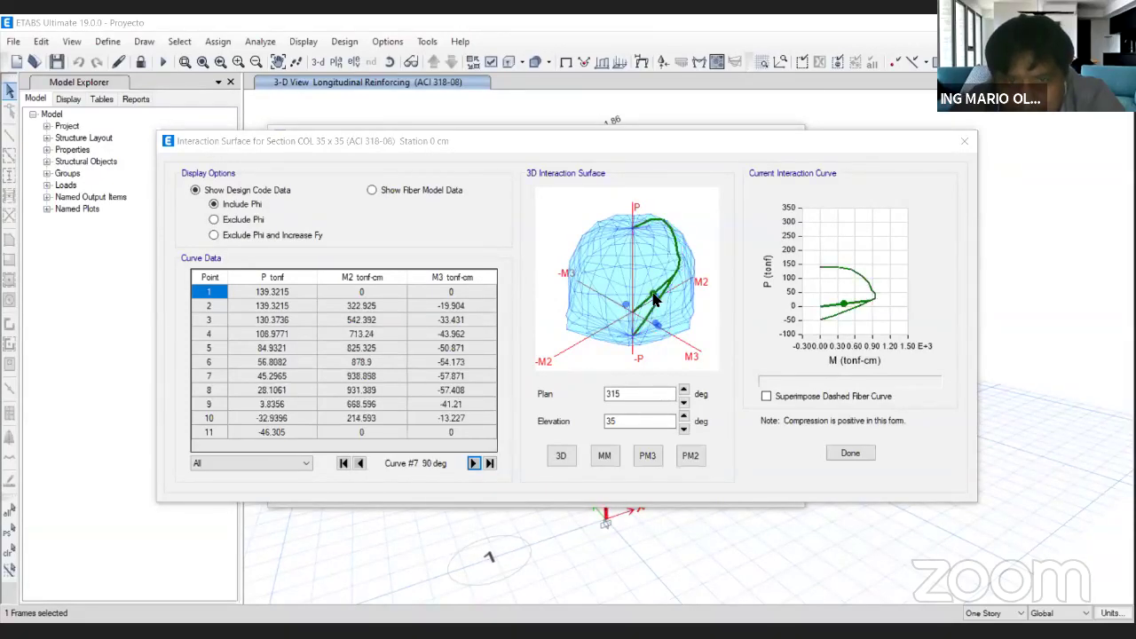
click(657, 329)
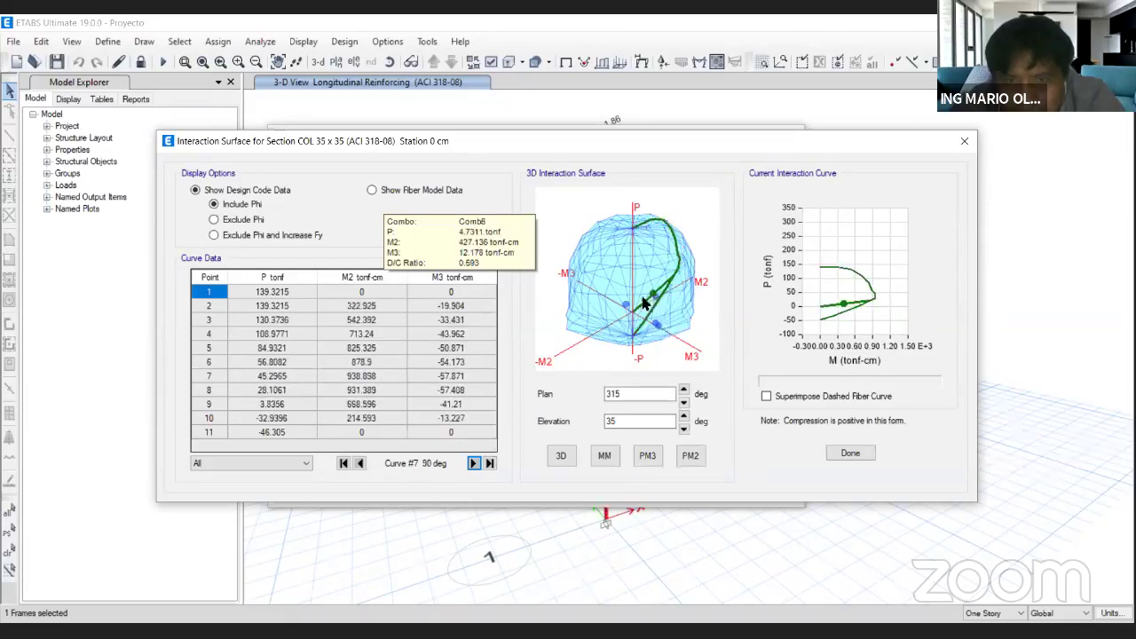
mouse_move(658, 327)
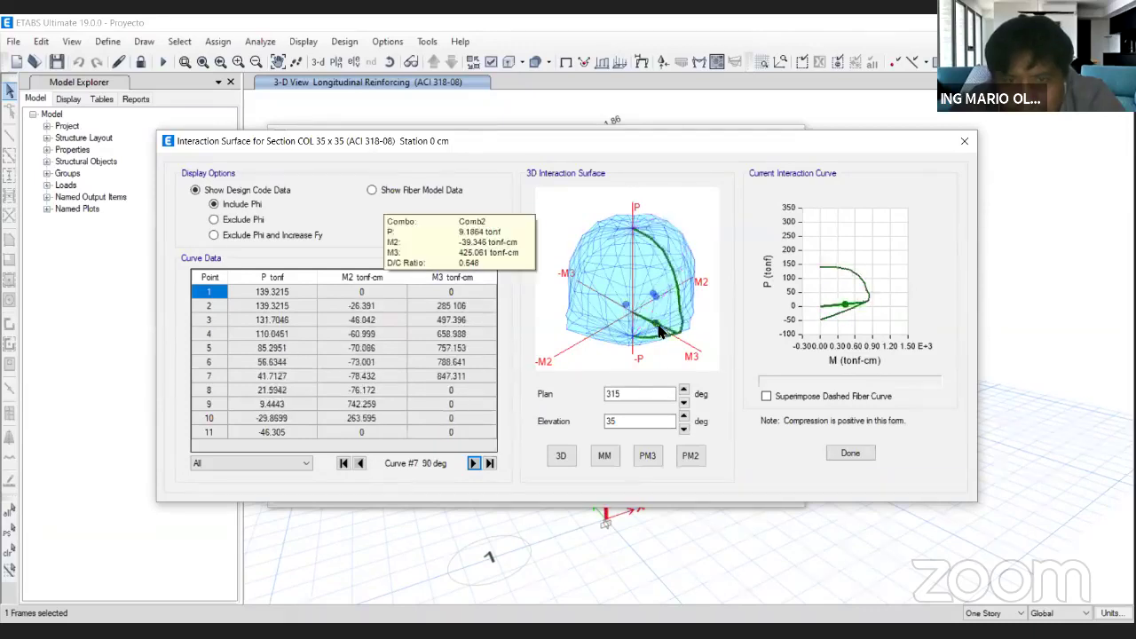
mouse_move(653, 302)
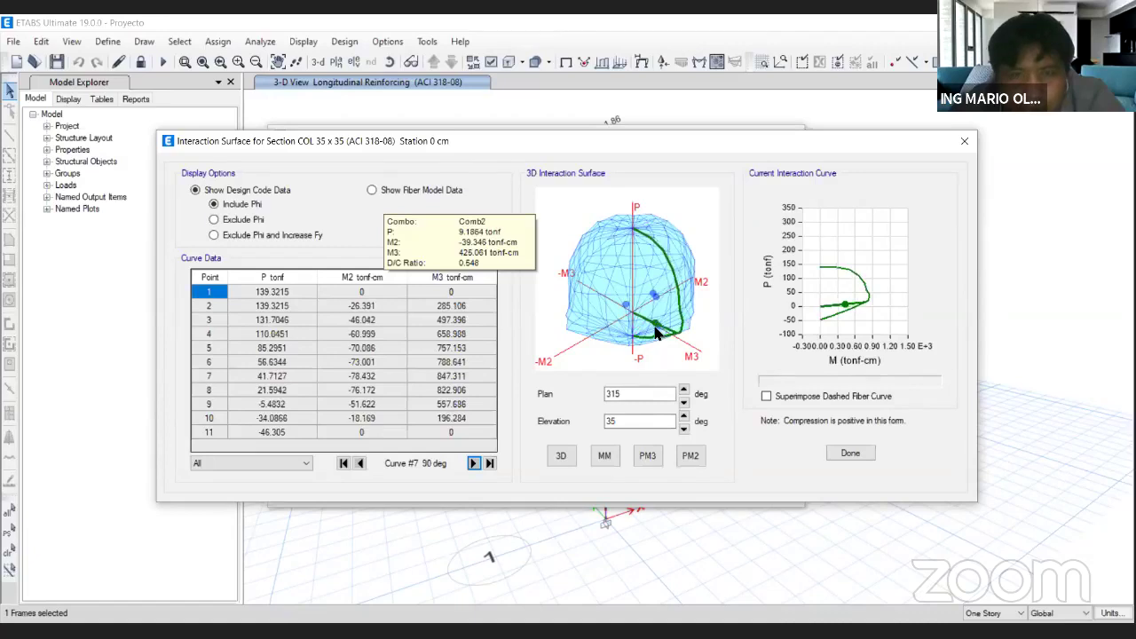
Close the interaction surface and the column design information, and switch to the 3. Columnas.xlsx workbook in Excel.
click(962, 142)
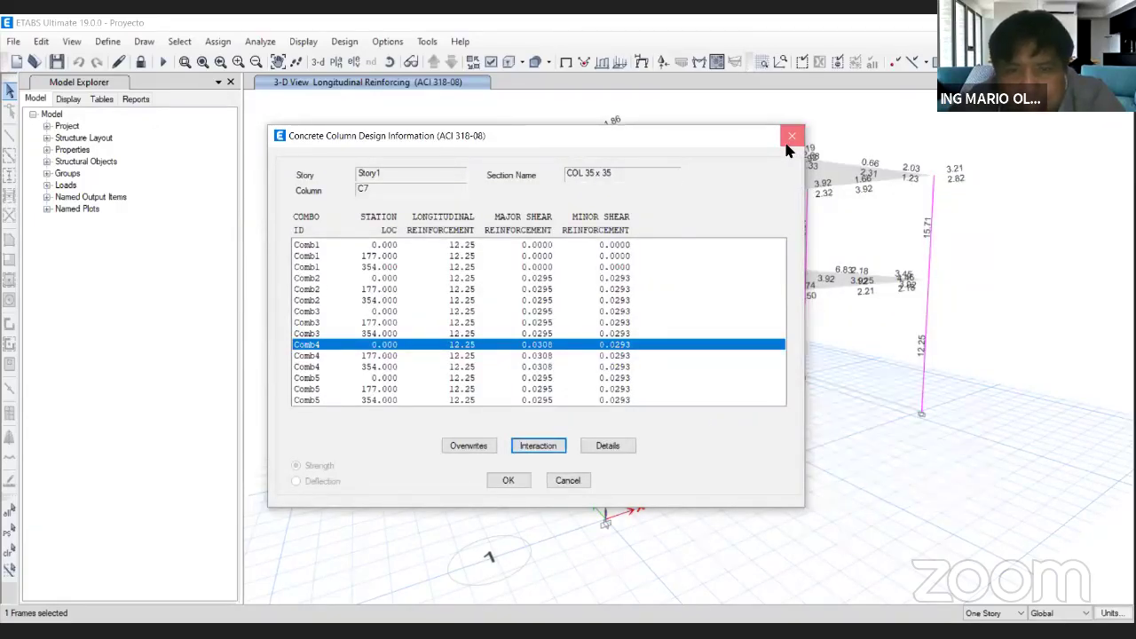
click(790, 141)
key(alt+Tab)
drag(833, 600, 768, 600)
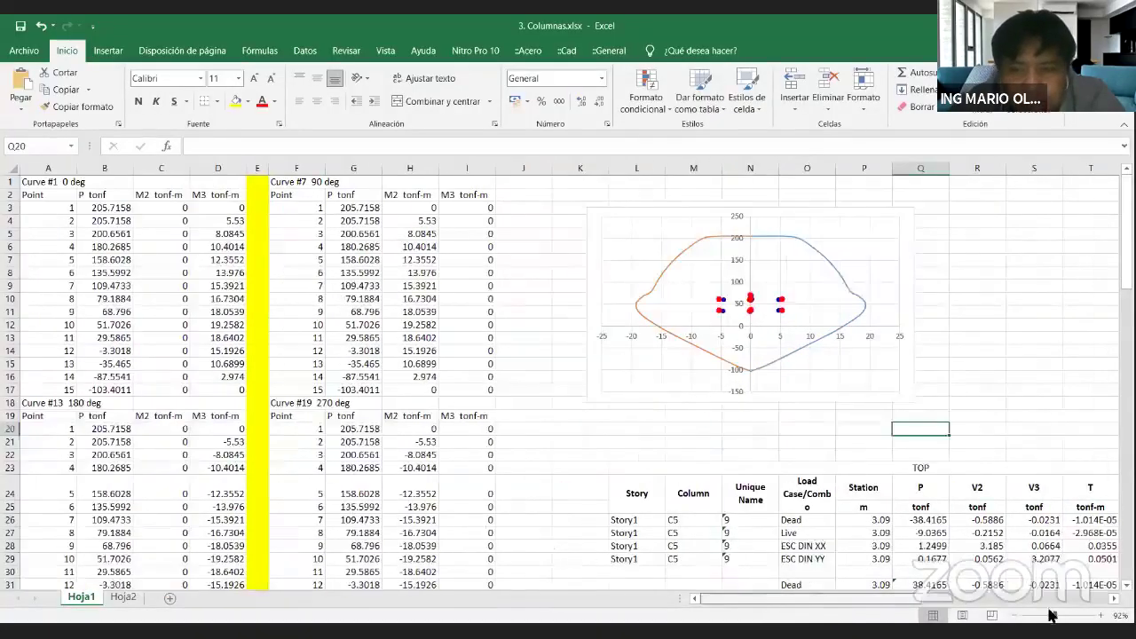
drag(1054, 616, 1048, 615)
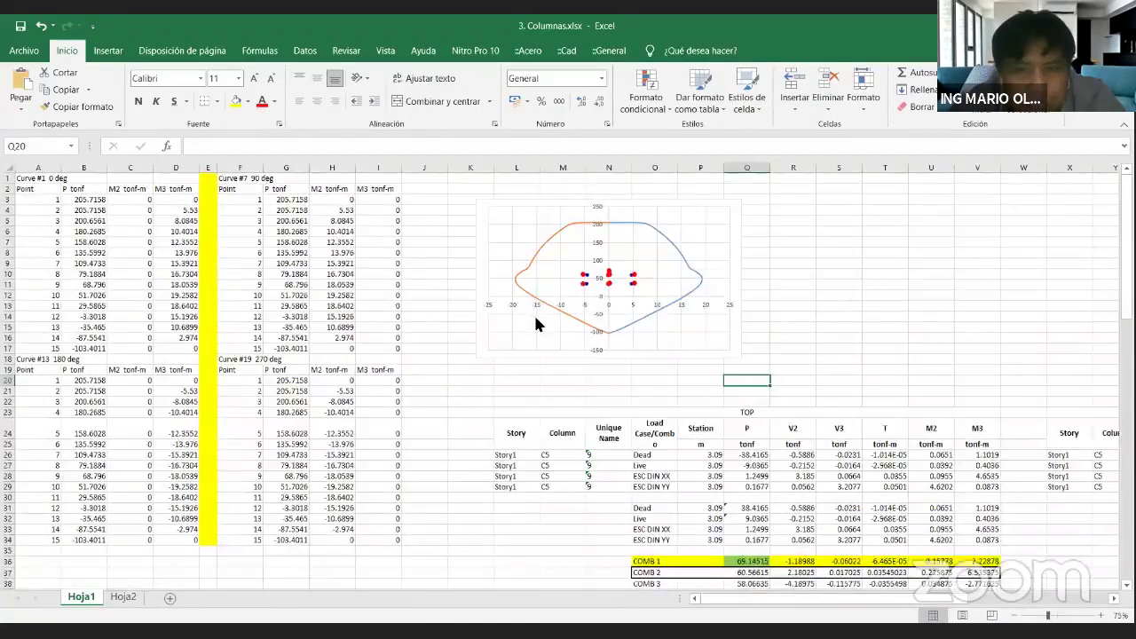
Examine the interaction diagram on Hoja1 and the TOP table of column C5 forces, selecting the table from Story through M3.
scroll(536, 317, down, 2)
scroll(536, 318, up, 2)
scroll(585, 281, down, 1)
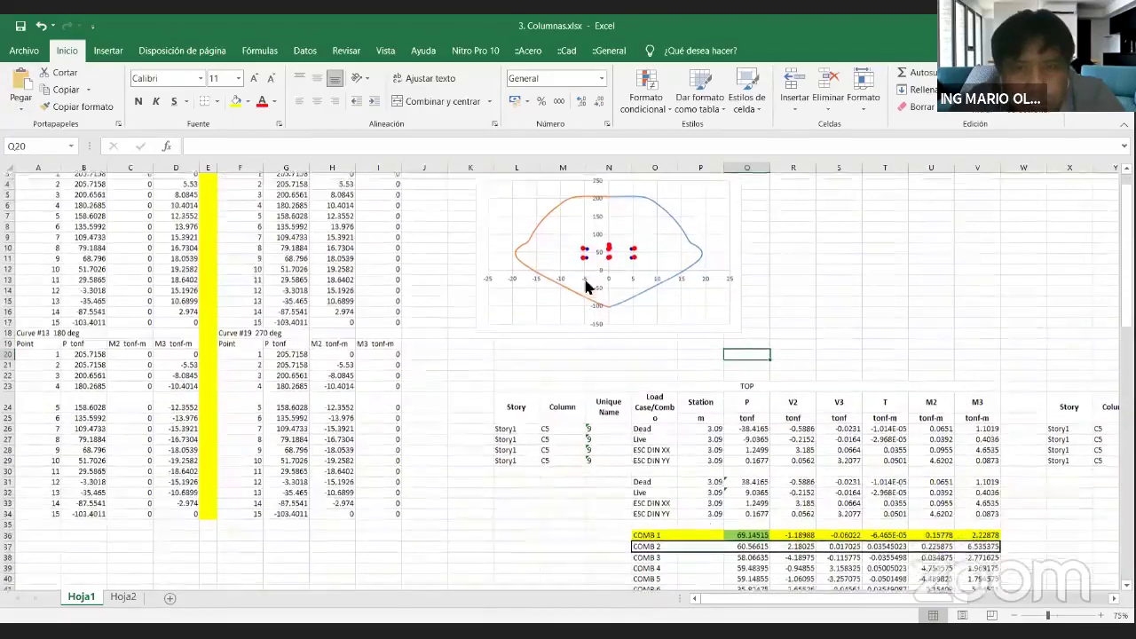
click(719, 298)
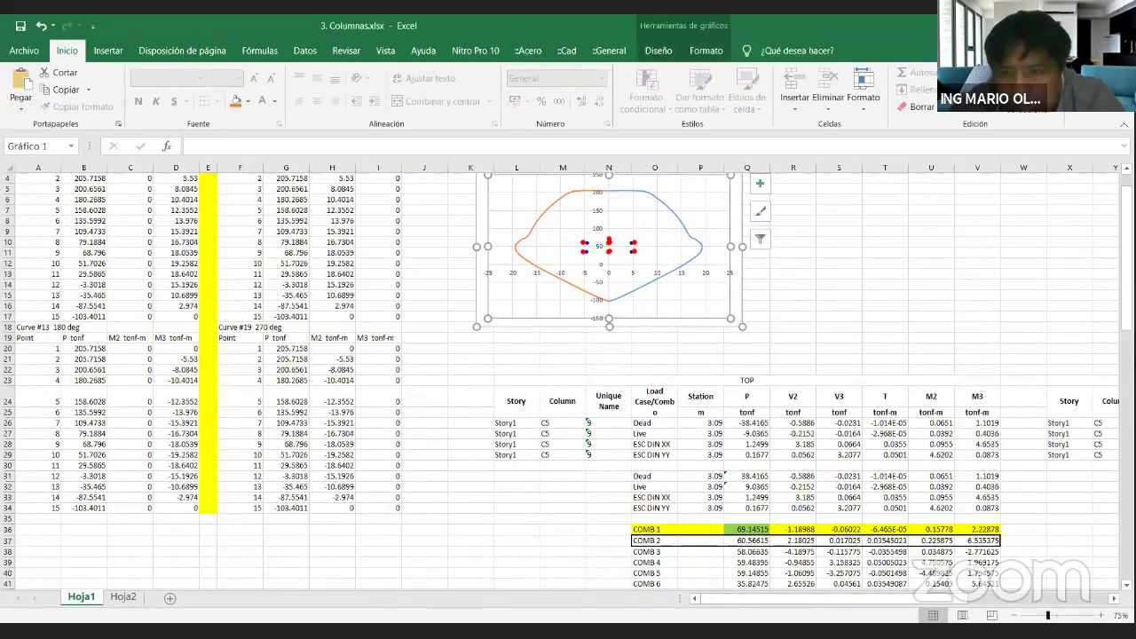
ctrl+scroll(725, 440, up, 2)
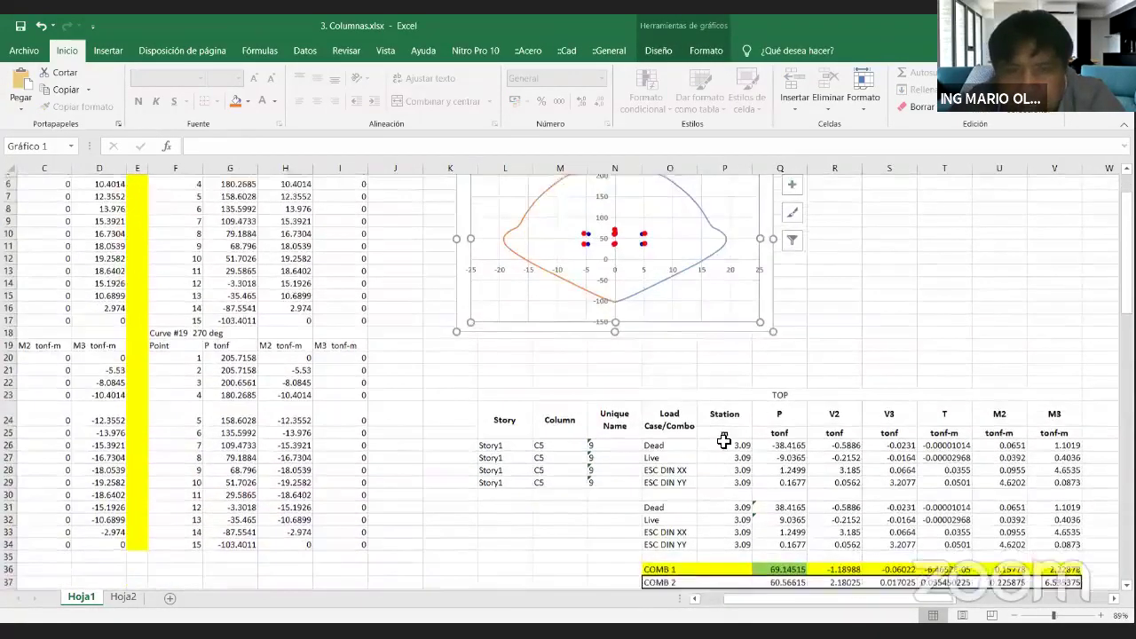
scroll(725, 441, down, 2)
drag(504, 332, 1054, 479)
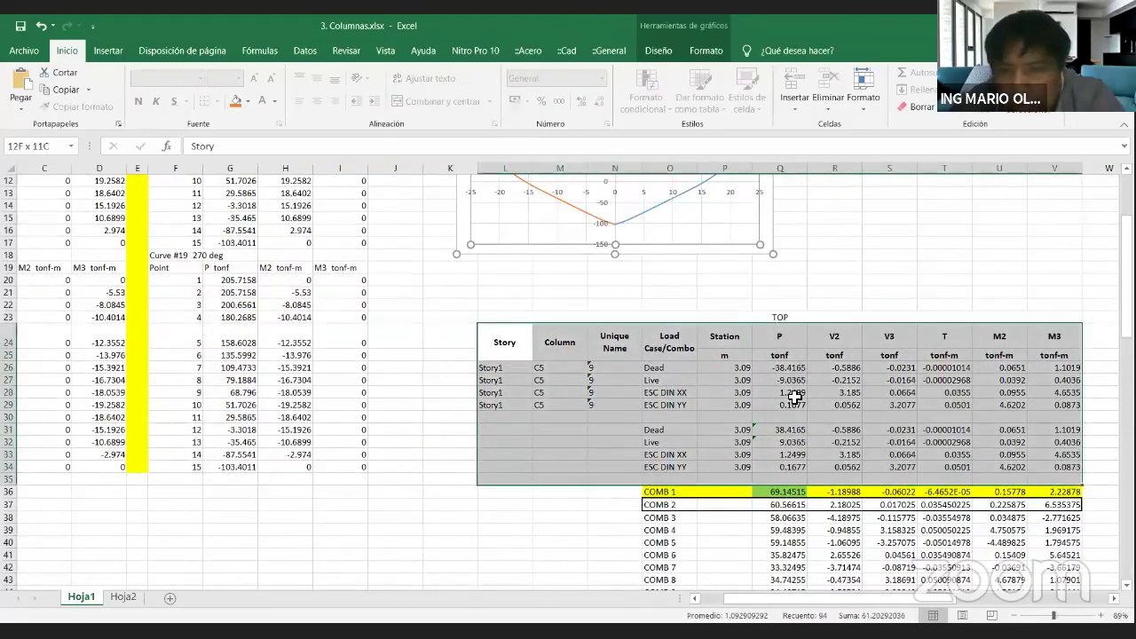
scroll(794, 391, down, 5)
scroll(733, 340, up, 9)
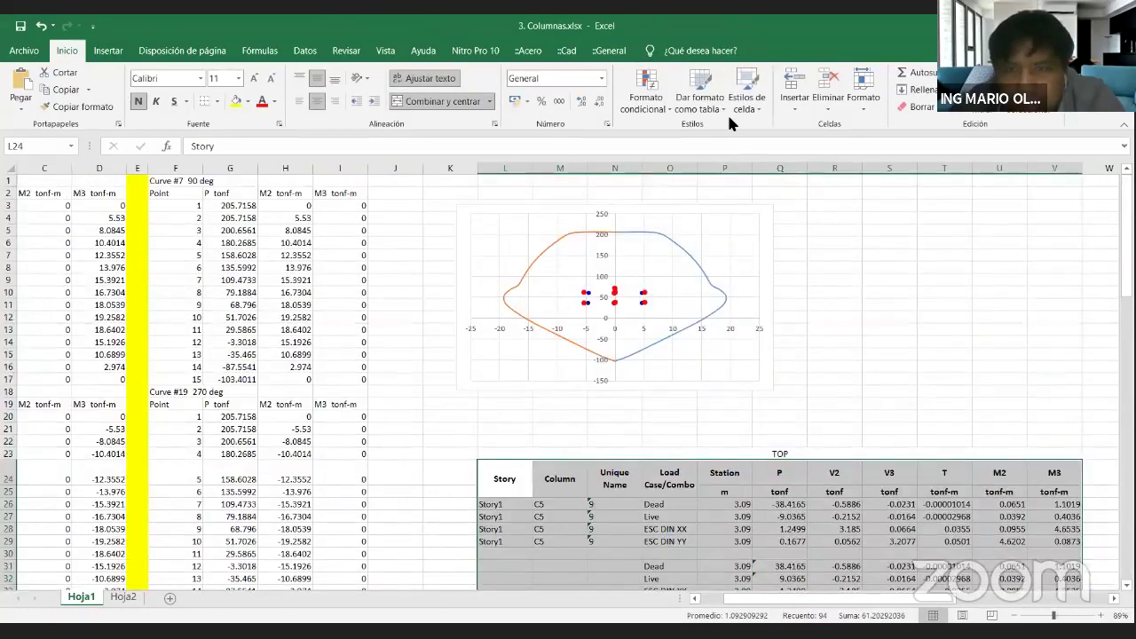
Outline the cluster of load points inside the interaction diagram and clear the outline.
scroll(783, 327, down, 3)
scroll(784, 328, up, 3)
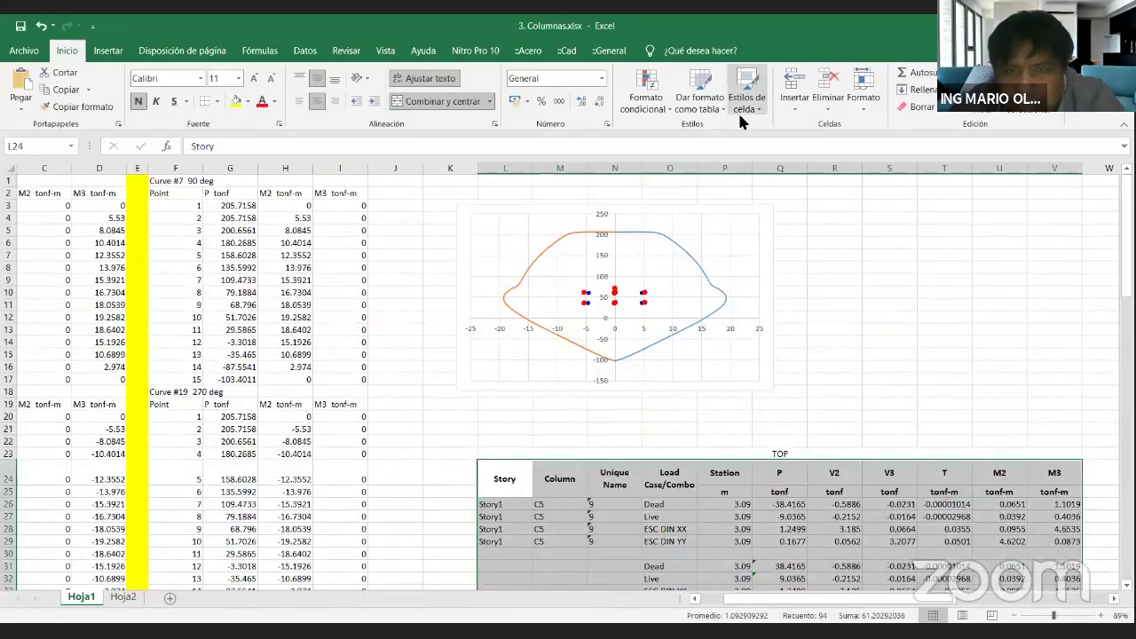
mouse_move(573, 287)
mouse_down()
mouse_move(680, 275)
mouse_move(568, 273)
mouse_up()
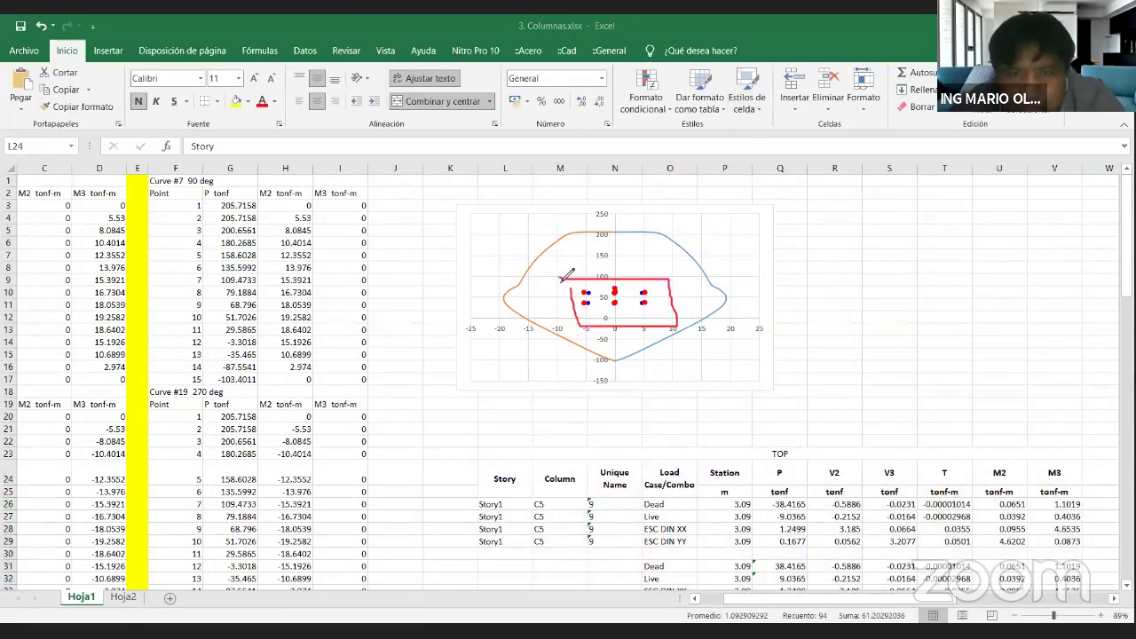
mouse_move(824, 197)
mouse_down()
mouse_move(676, 262)
mouse_move(690, 265)
mouse_move(552, 236)
mouse_move(535, 325)
mouse_move(621, 354)
mouse_move(709, 328)
mouse_move(693, 276)
mouse_up()
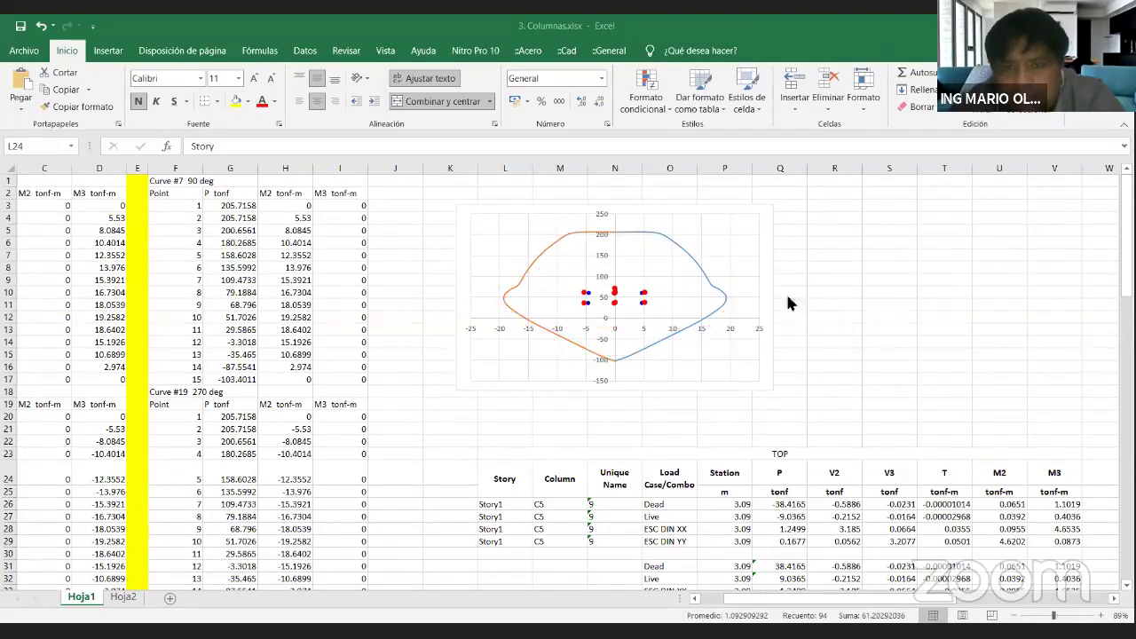
Examine the COMB 1 to COMB 9 rows of the TOP and BOTTOM force tables alongside the interaction diagram.
scroll(819, 313, down, 2)
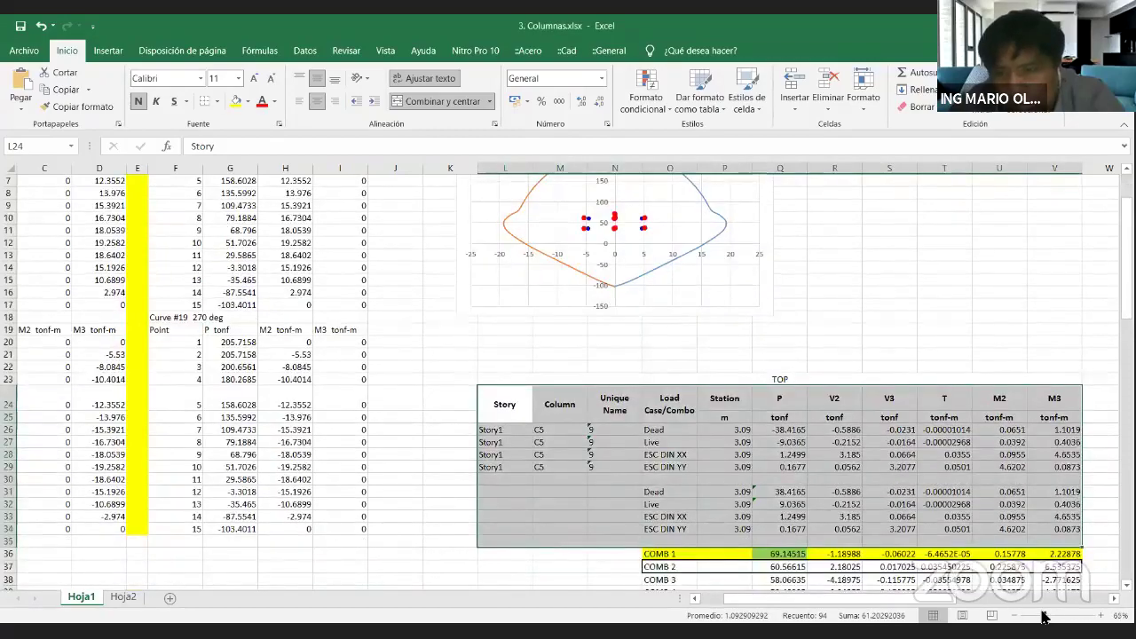
drag(1044, 615, 1037, 614)
scroll(1038, 614, down, 3)
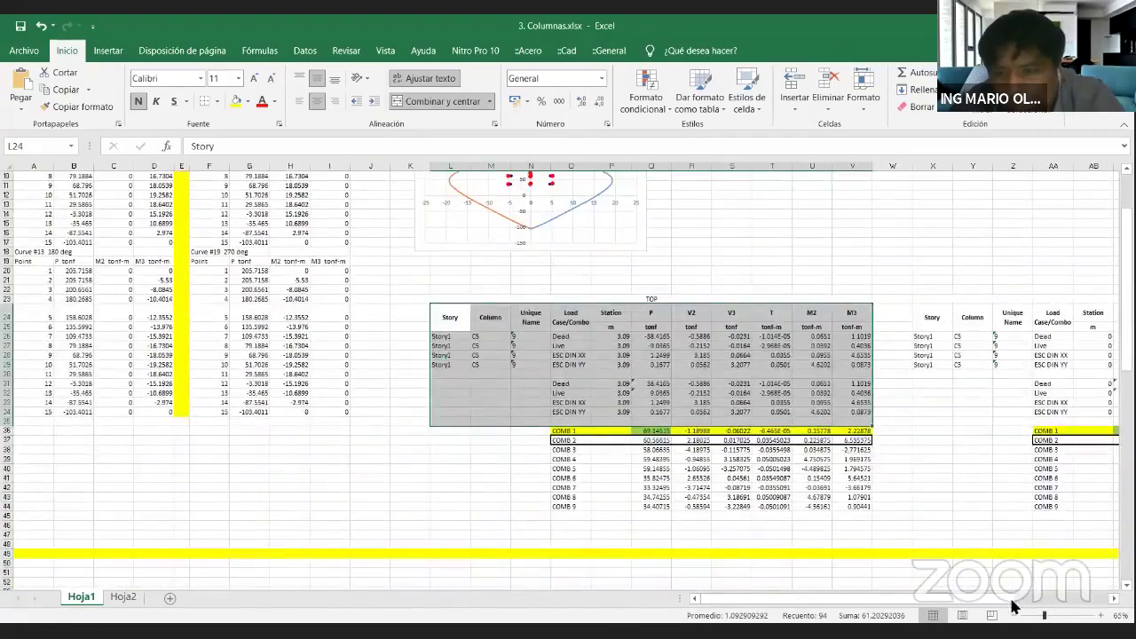
ctrl+scroll(850, 464, down, 1)
scroll(577, 399, up, 2)
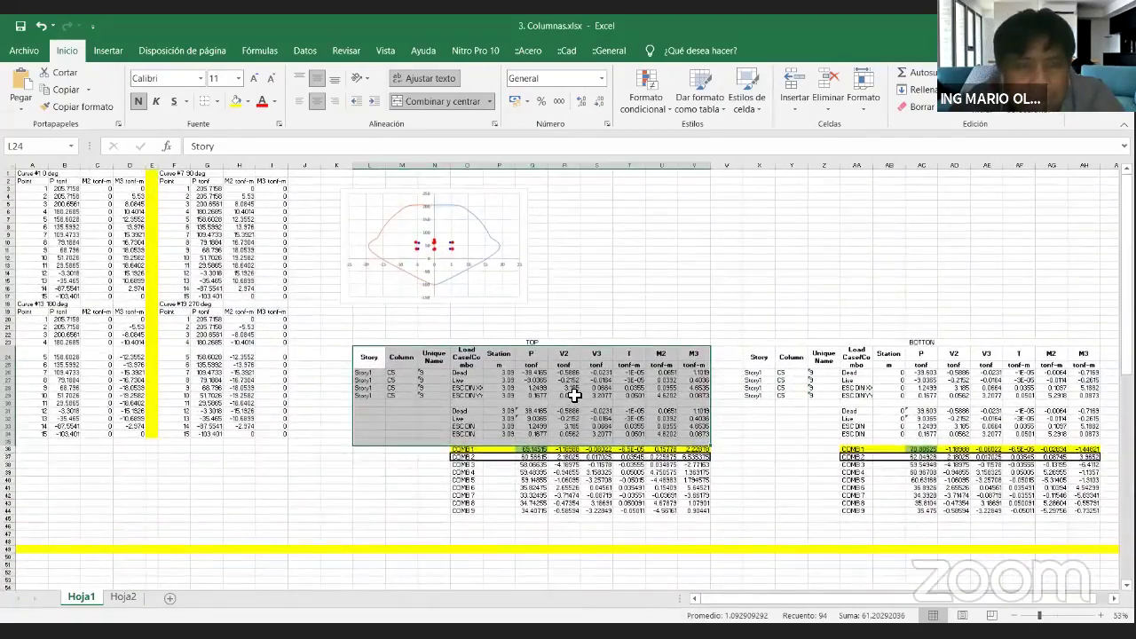
ctrl+scroll(1028, 614, up, 3)
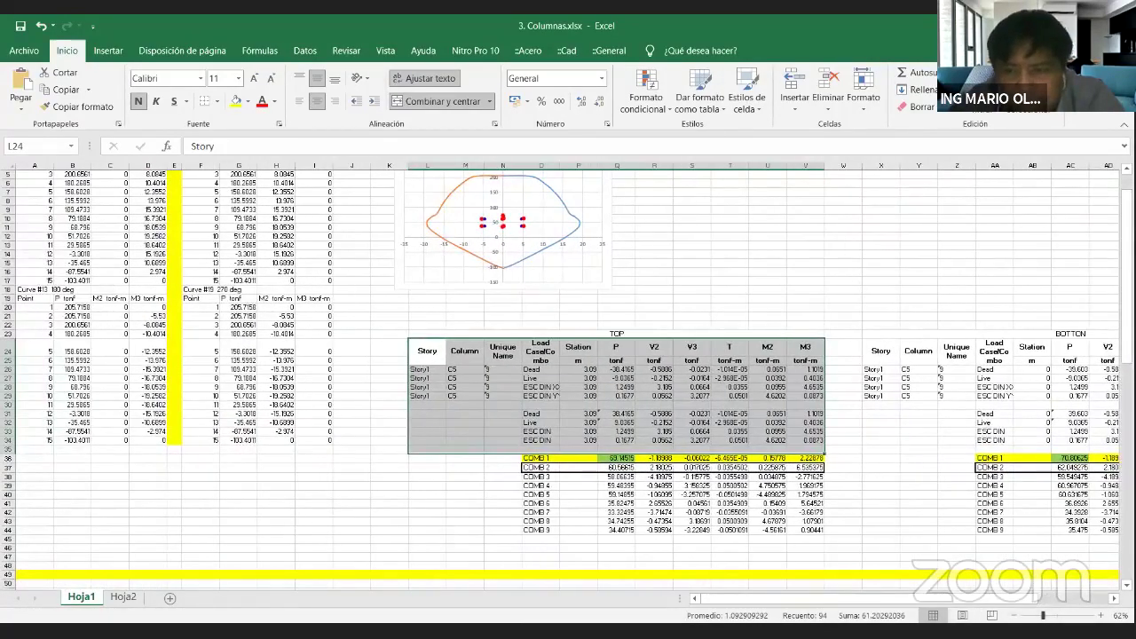
ctrl+scroll(959, 604, up, 2)
scroll(774, 507, left, 3)
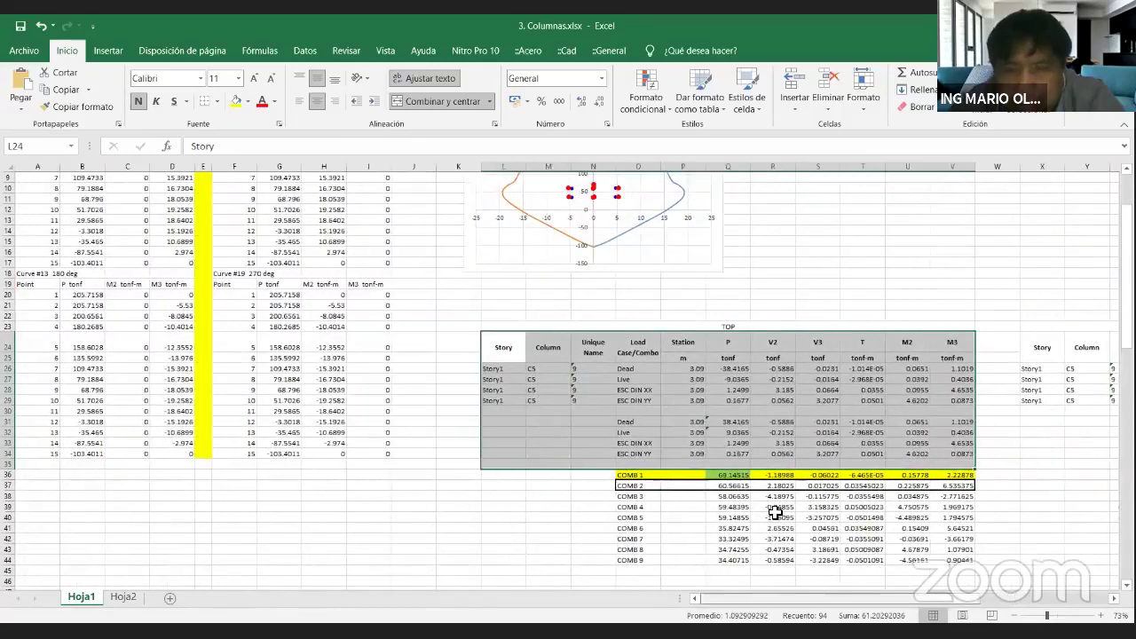
scroll(781, 444, up, 3)
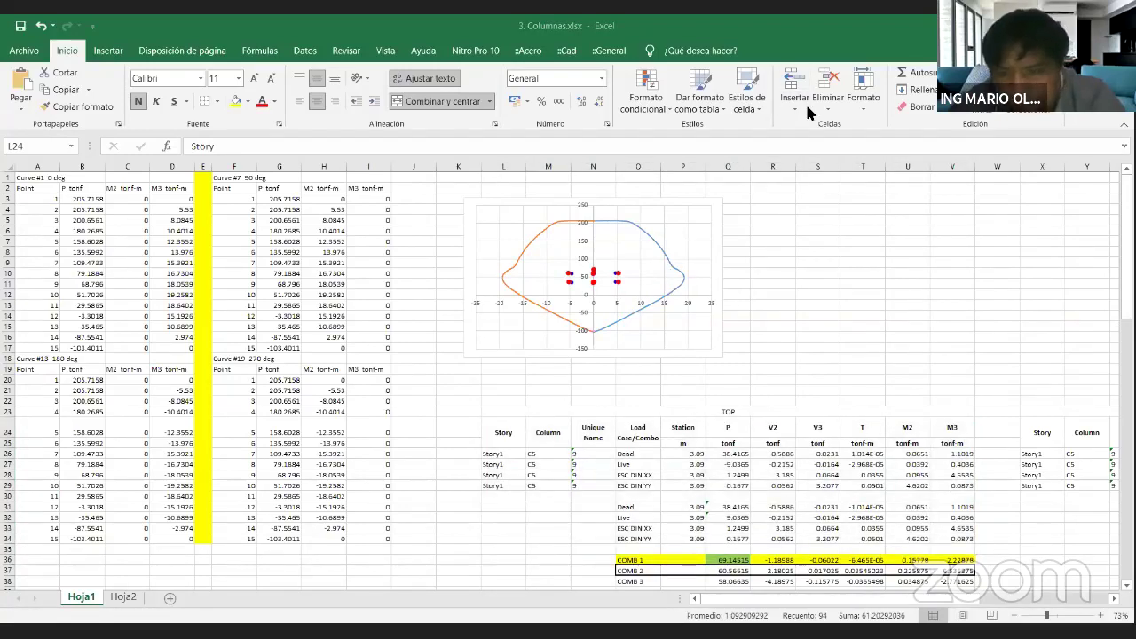
Return to the ETABS 3-D view, circle the 12.25 reinforcement label on the front Story1 column beside the selected one, and clear the mark.
key(alt+Tab)
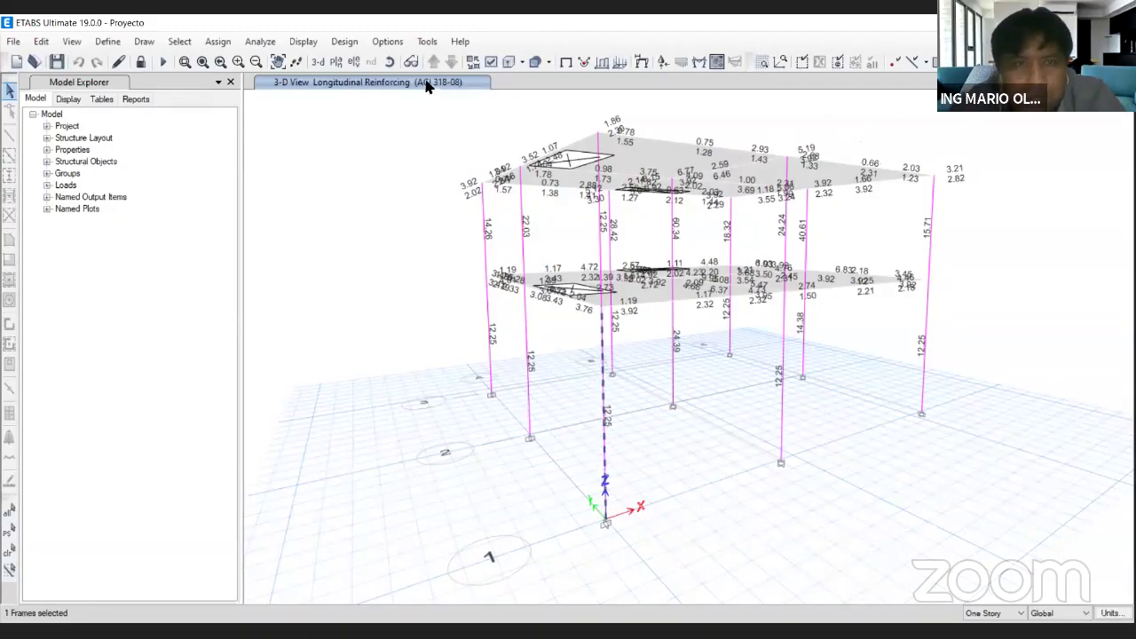
click(389, 62)
drag(930, 419, 929, 464)
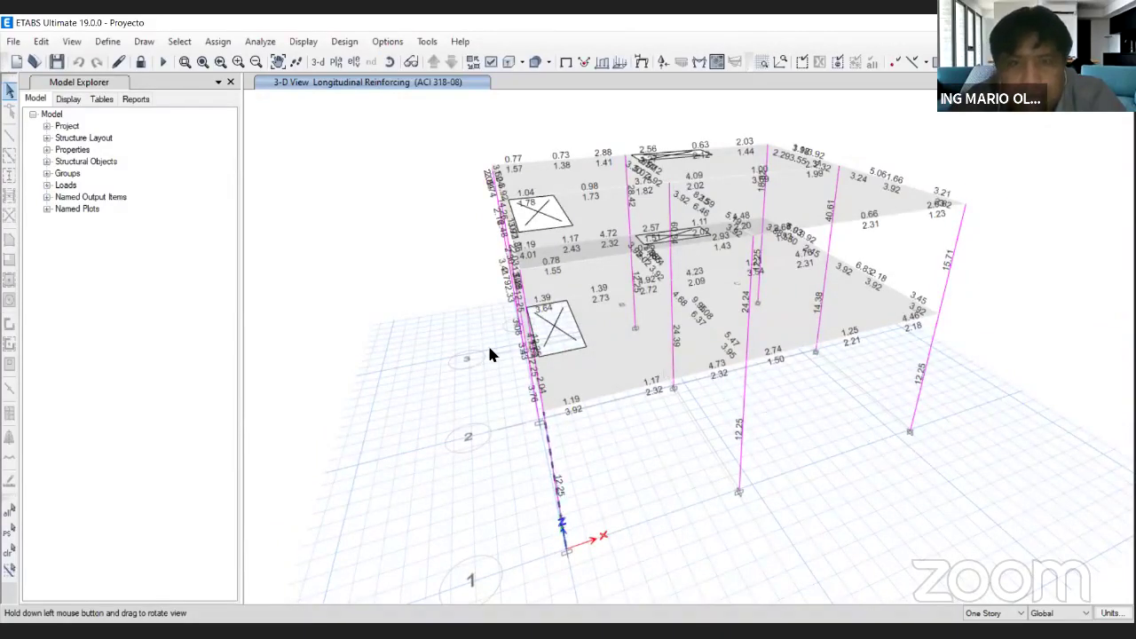
click(389, 62)
drag(874, 475, 787, 410)
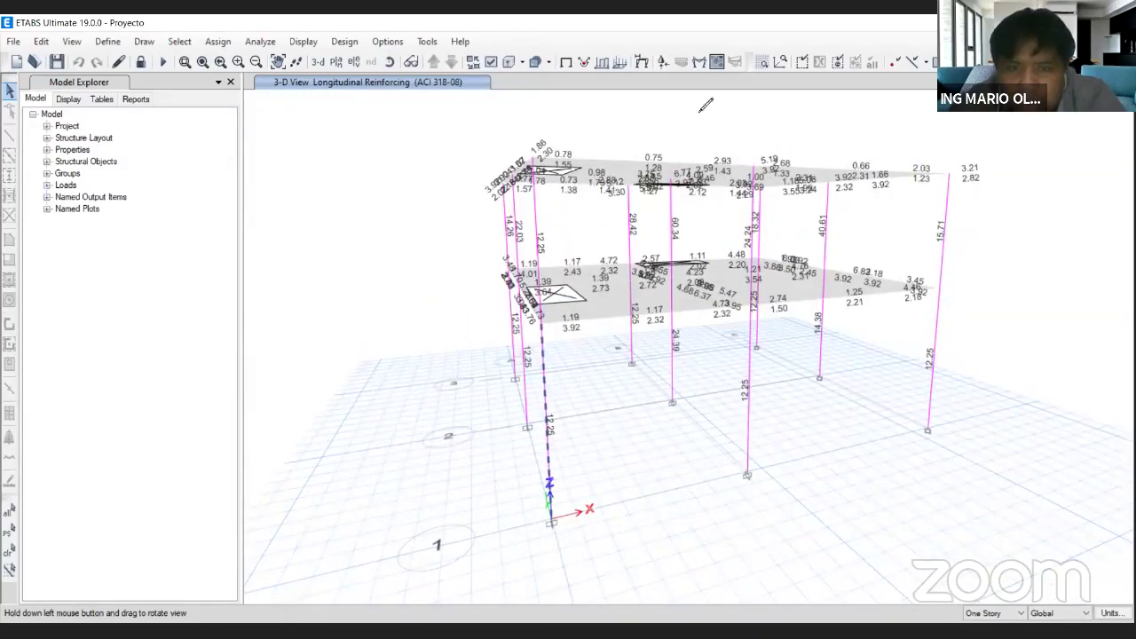
mouse_move(769, 367)
mouse_down()
mouse_move(724, 391)
mouse_move(783, 400)
mouse_up()
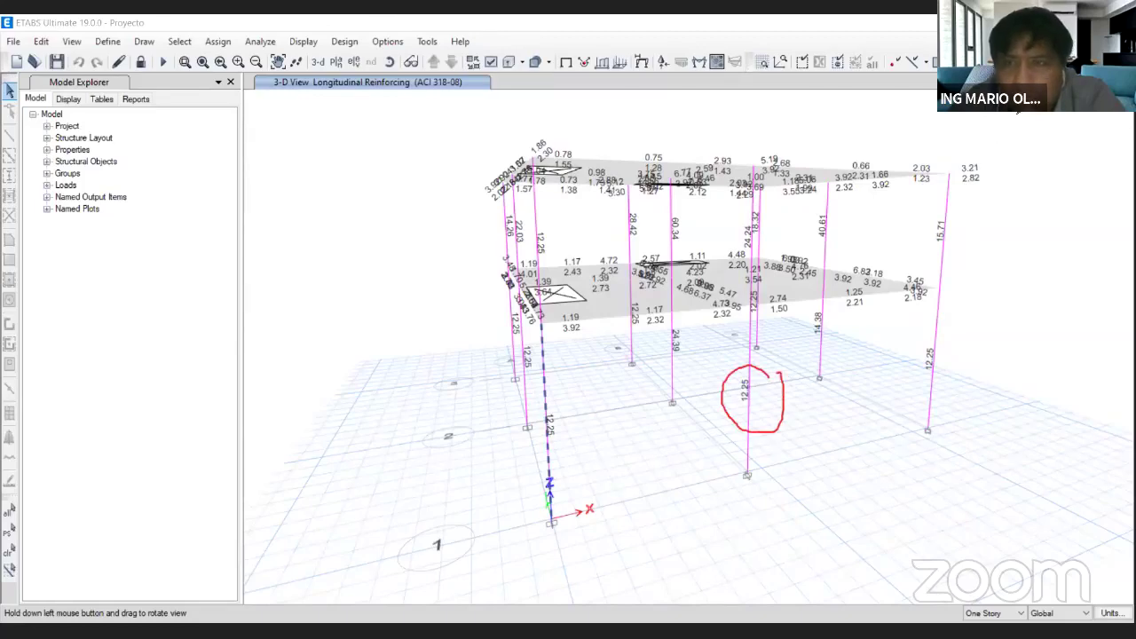
click(1032, 123)
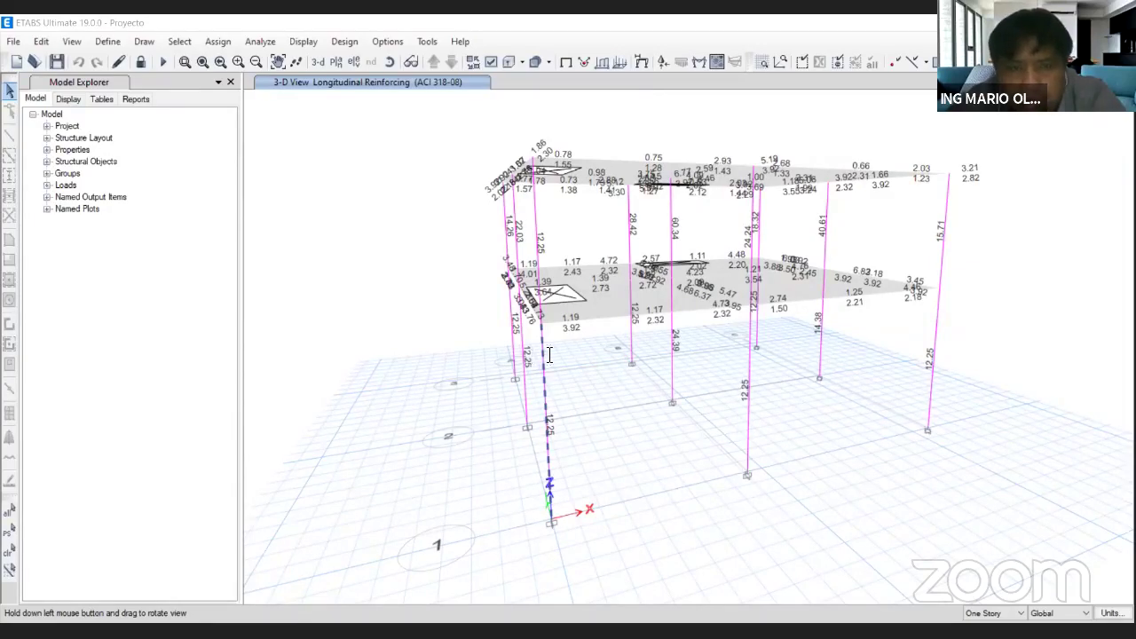
Switch to ÁREA DE ACERO NOMINAL.pdf and mark the 5/8" heading, the 7-bar row and the 13.86 area where they meet.
key(alt+Tab)
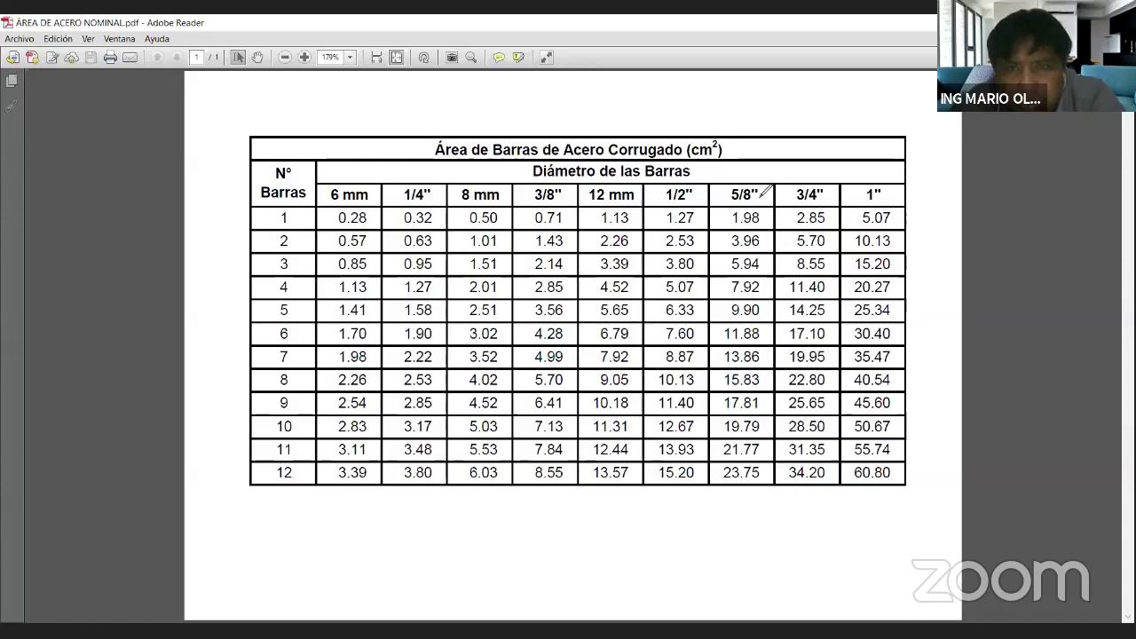
drag(760, 184, 765, 202)
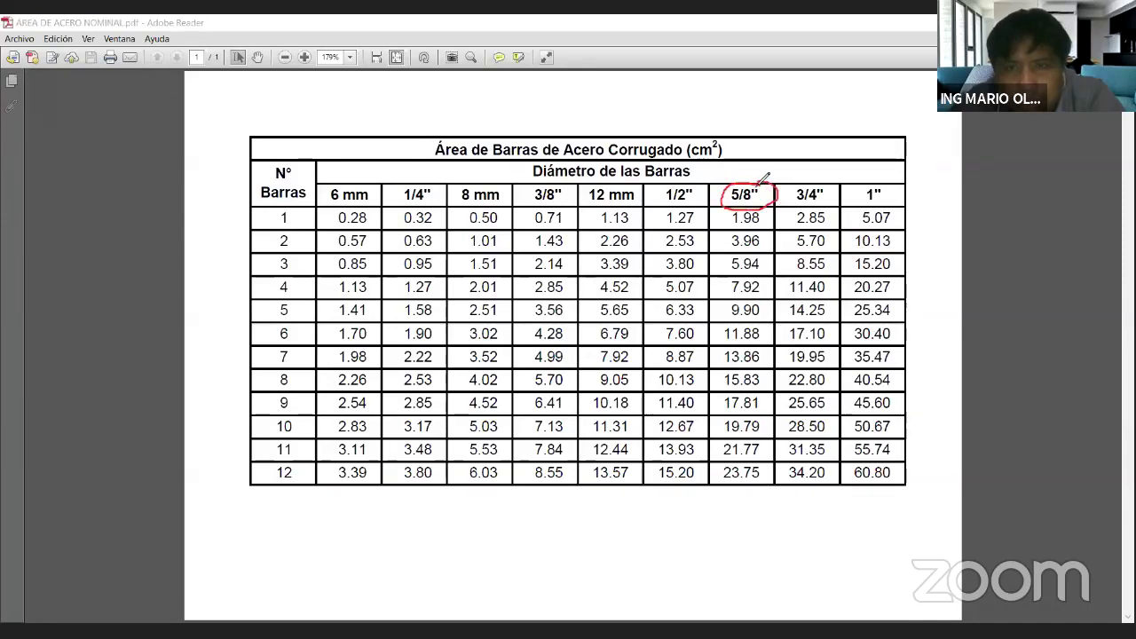
mouse_move(307, 353)
mouse_down()
mouse_move(269, 348)
mouse_move(277, 373)
mouse_move(305, 357)
mouse_move(601, 360)
mouse_up()
mouse_move(701, 374)
mouse_down()
mouse_move(790, 377)
mouse_move(698, 353)
mouse_up()
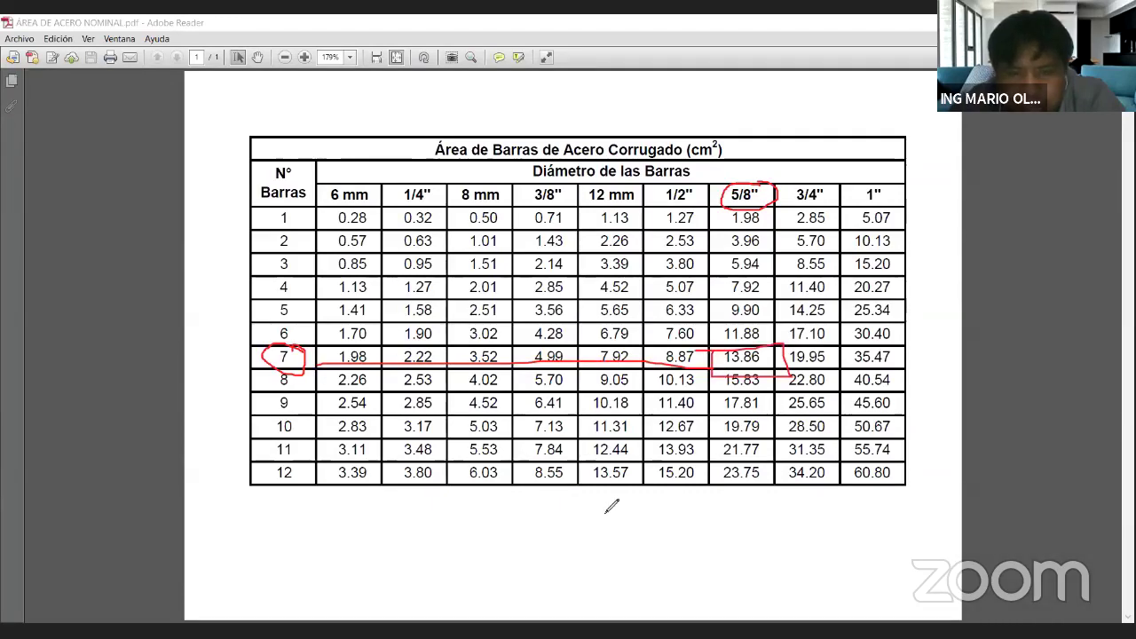
Sketch a rectangular column section below the bar-area table with eight bars around its perimeter.
drag(604, 508, 604, 593)
mouse_move(610, 511)
mouse_down()
mouse_move(811, 506)
mouse_move(807, 596)
mouse_move(631, 608)
mouse_move(601, 584)
mouse_up()
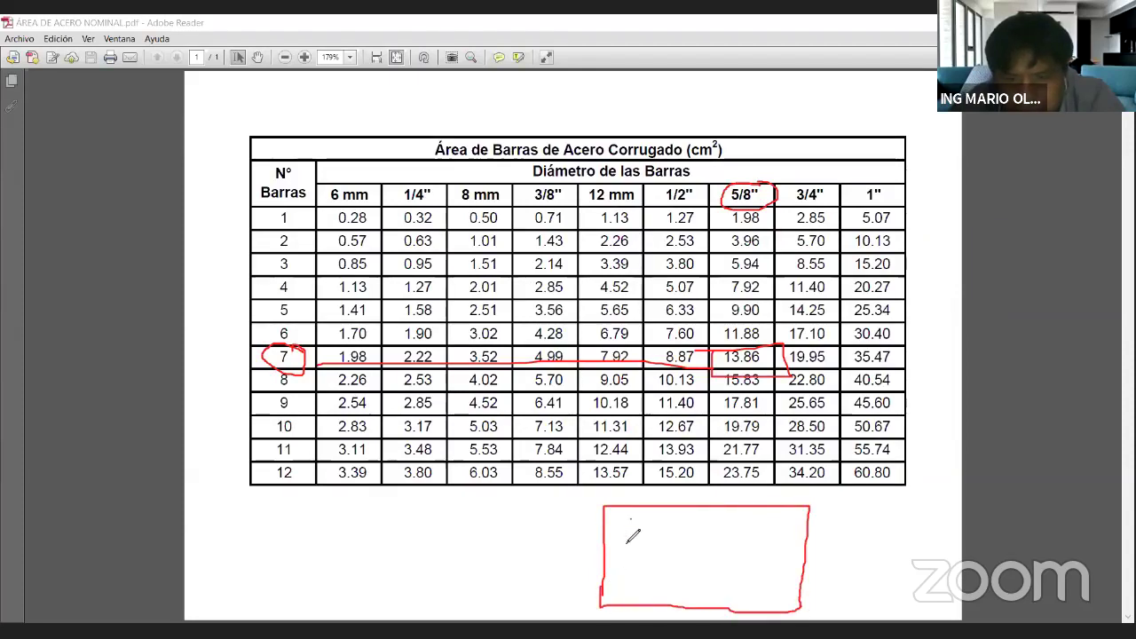
drag(626, 524, 630, 522)
drag(773, 526, 774, 527)
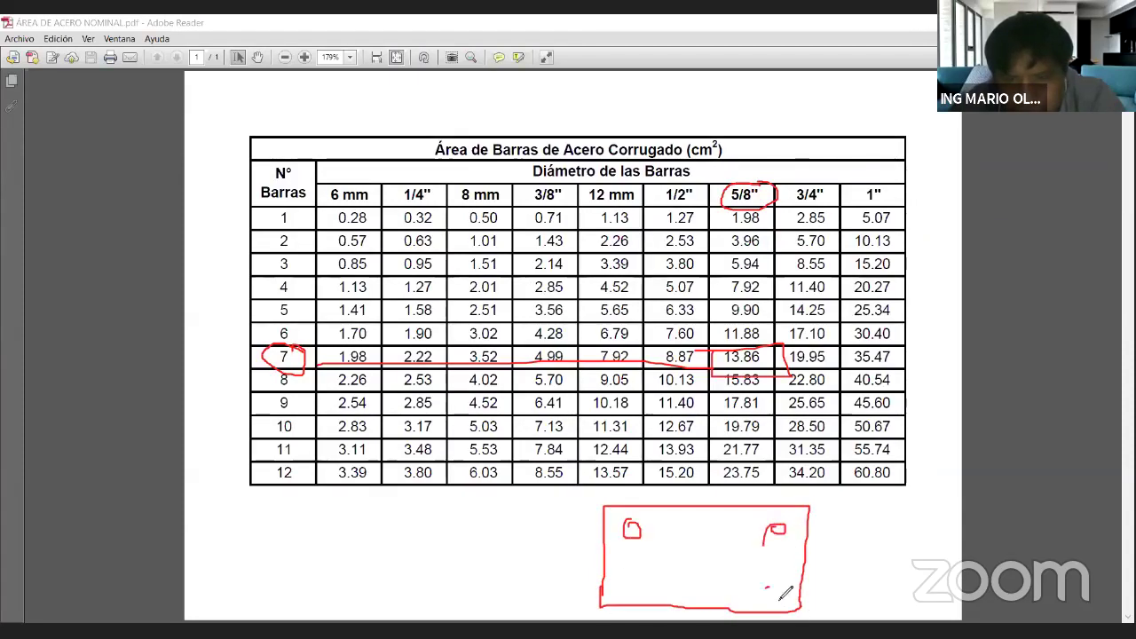
drag(784, 594, 769, 588)
drag(641, 590, 648, 584)
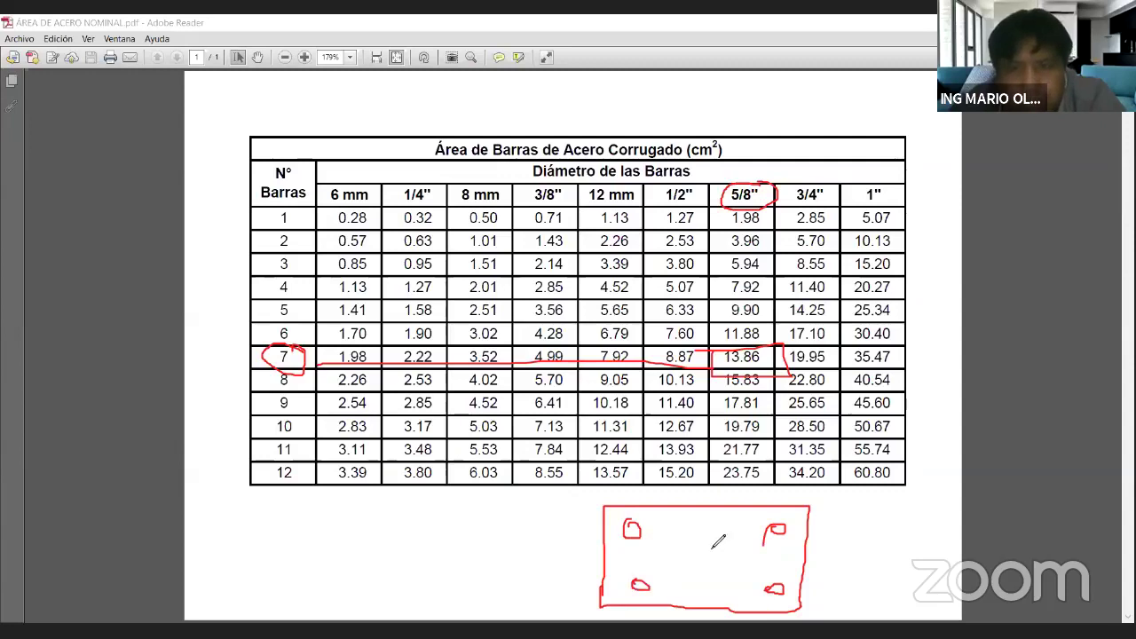
drag(708, 524, 700, 536)
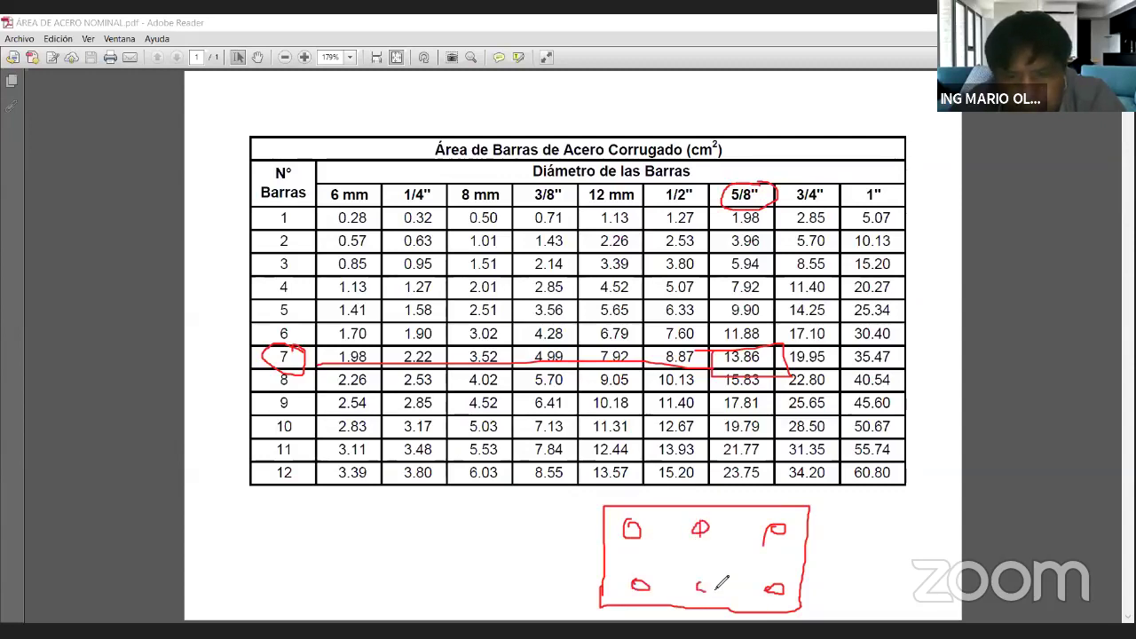
drag(717, 587, 713, 586)
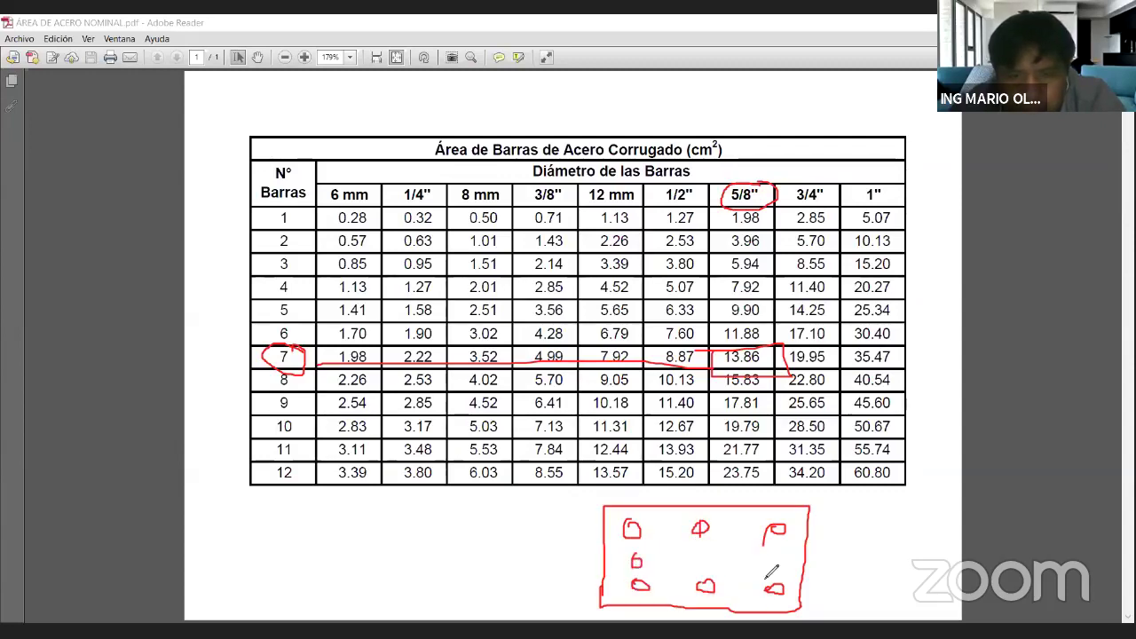
drag(775, 559, 772, 557)
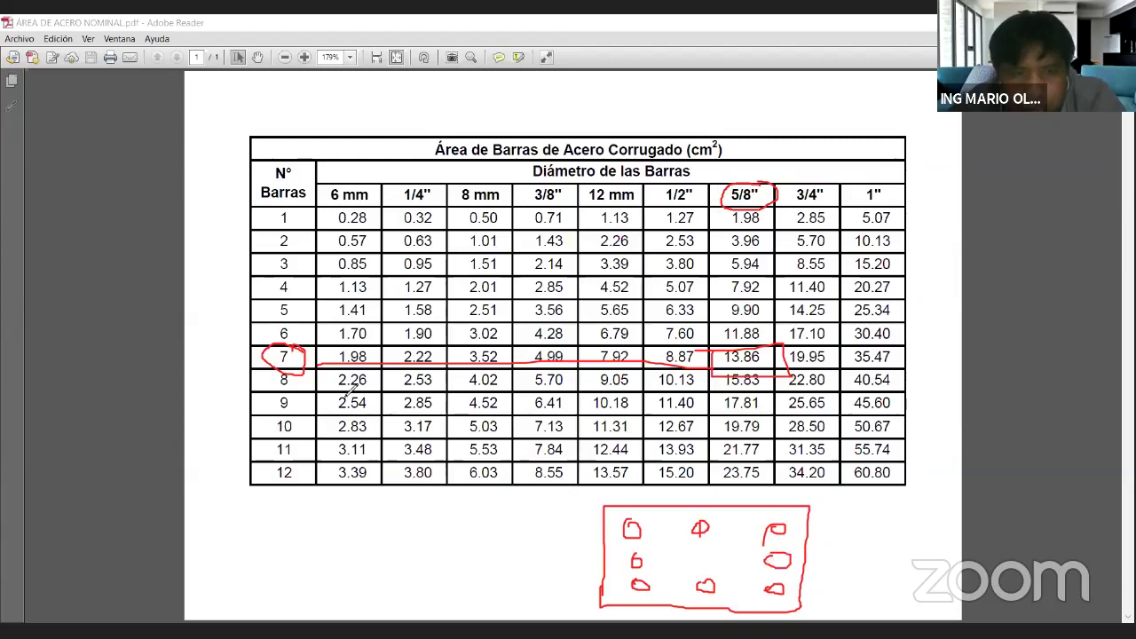
Annotate the column sketch with the 15.83 cm² steel area and the reinforcement note 8 φ 5/8".
drag(863, 530, 860, 556)
mouse_move(871, 534)
mouse_down()
mouse_move(891, 524)
mouse_move(948, 542)
mouse_move(940, 556)
mouse_up()
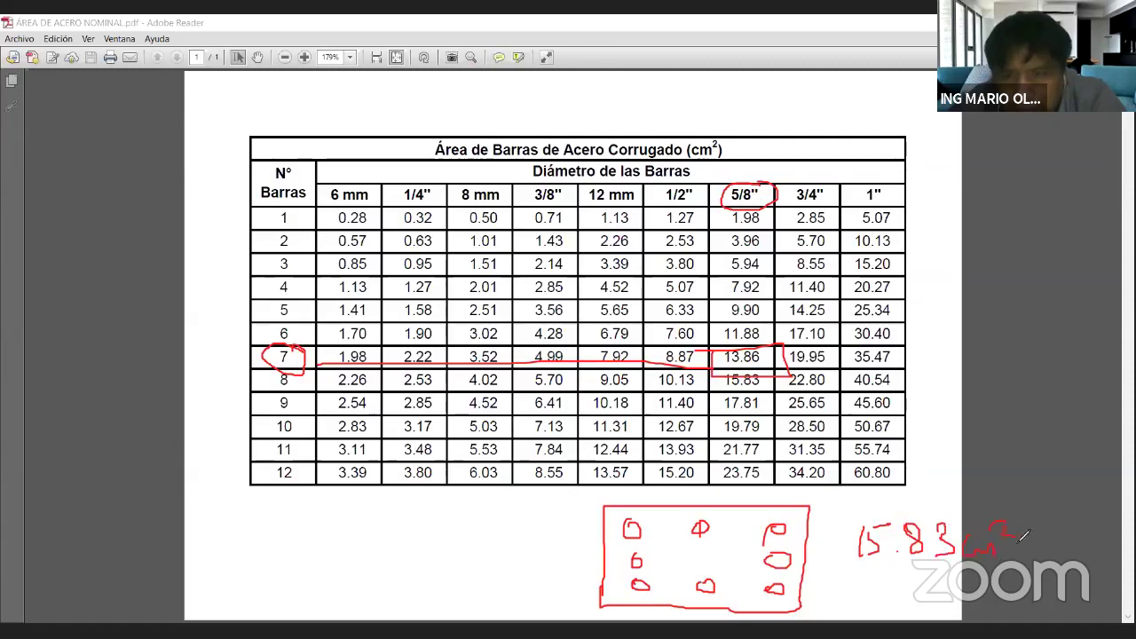
mouse_move(365, 529)
mouse_down()
mouse_move(386, 558)
mouse_move(368, 529)
mouse_move(431, 534)
mouse_move(419, 577)
mouse_up()
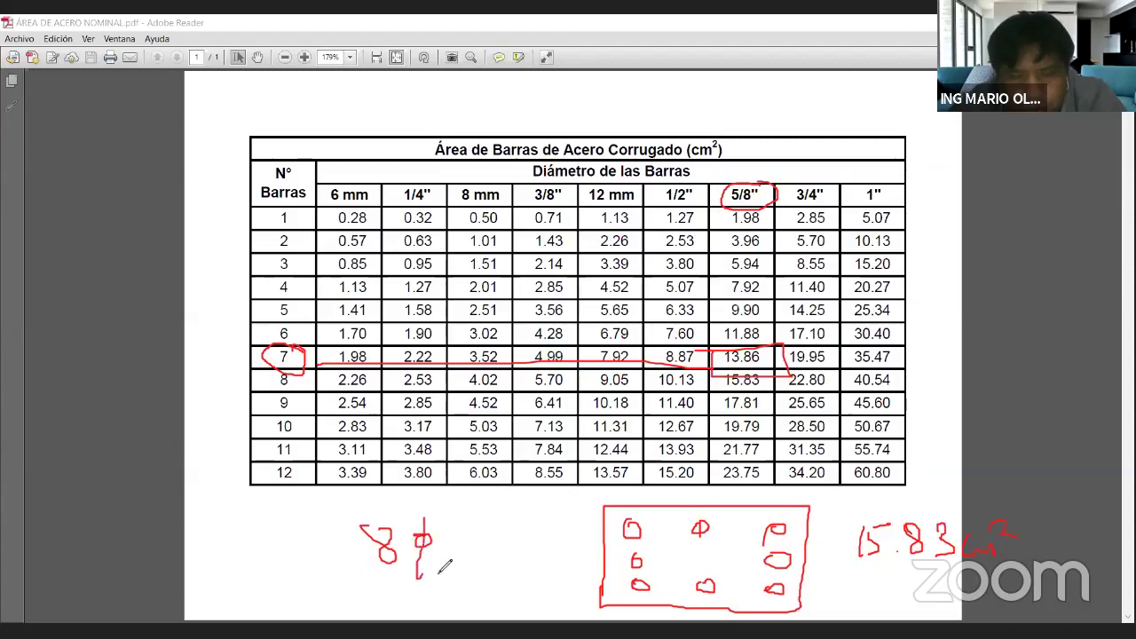
mouse_move(451, 527)
mouse_down()
mouse_move(478, 526)
mouse_move(463, 554)
mouse_up()
drag(502, 515, 487, 575)
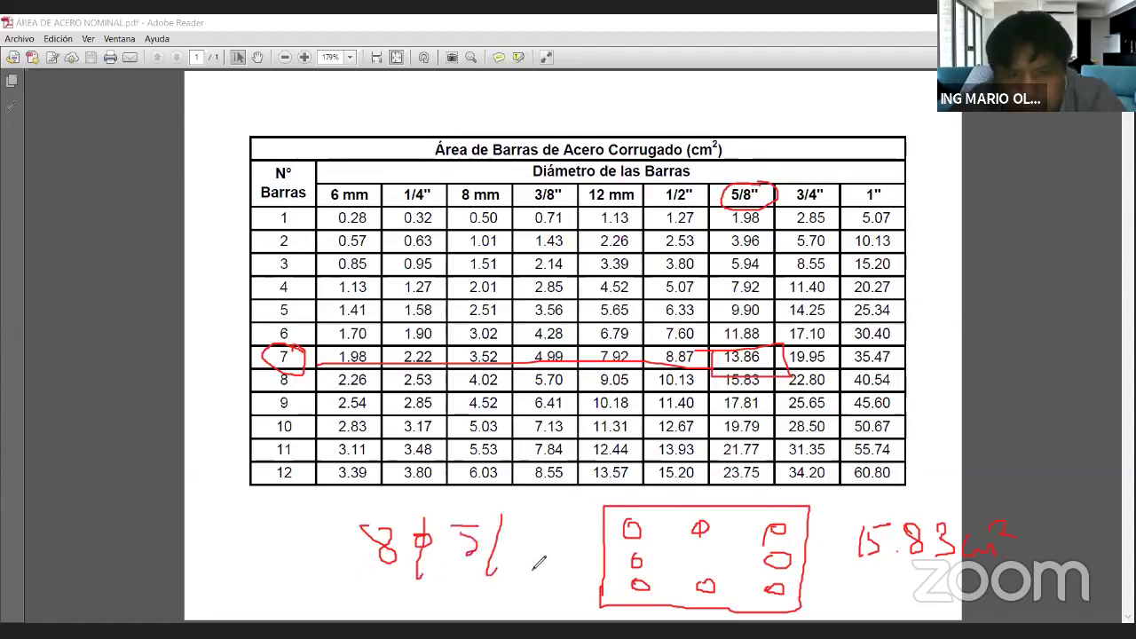
mouse_move(531, 543)
mouse_down()
mouse_move(511, 568)
mouse_move(530, 536)
mouse_up()
drag(536, 529, 537, 538)
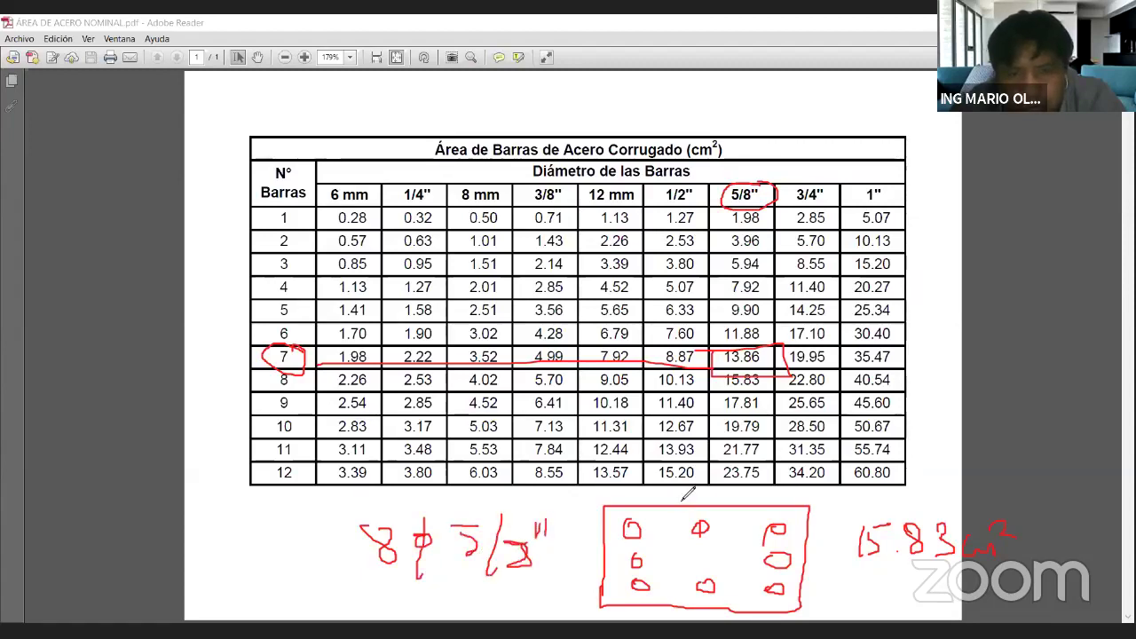
Label two adjacent sides of the column sketch 35, add dimension marks along the vertical side, and clear all annotations.
drag(680, 491, 685, 508)
drag(571, 558, 586, 579)
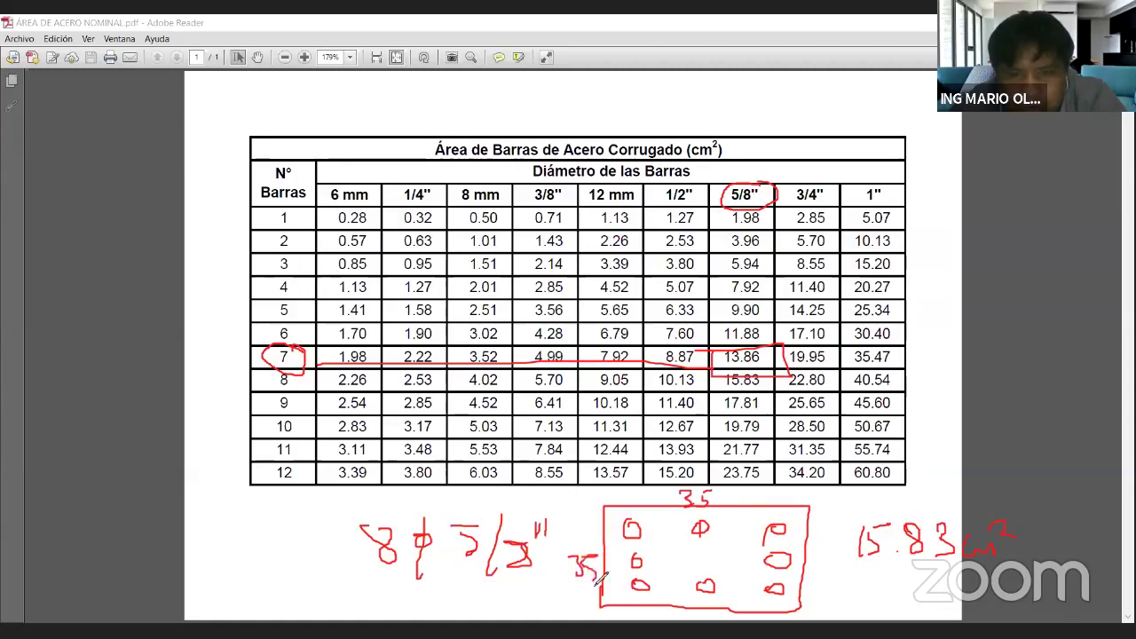
drag(585, 520, 585, 536)
drag(583, 588, 583, 604)
drag(576, 512, 593, 512)
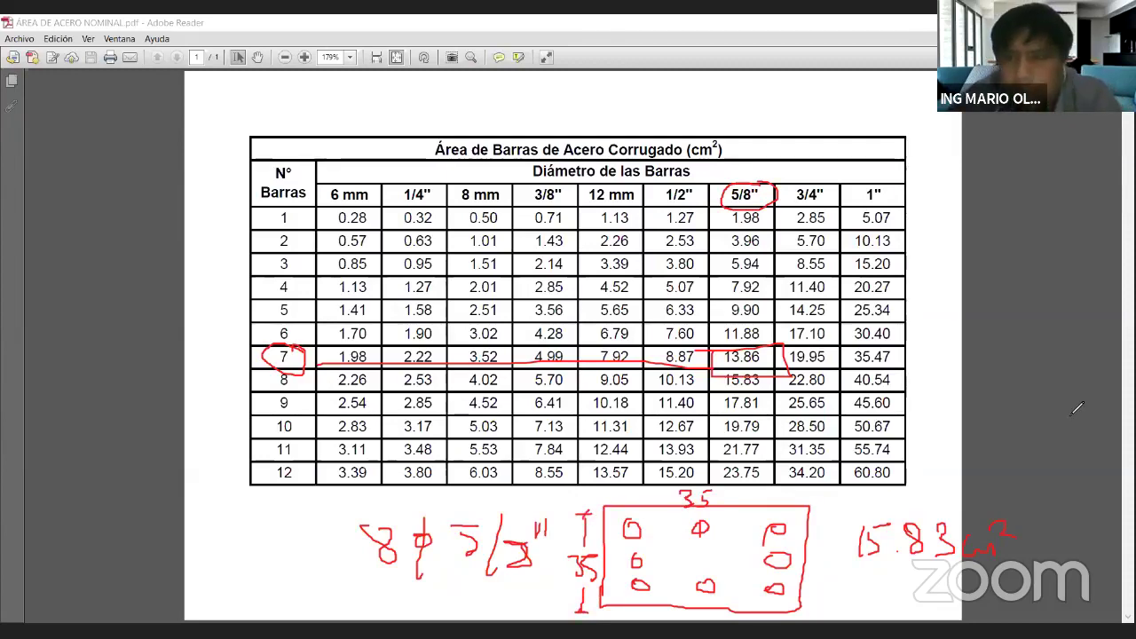
key(e)
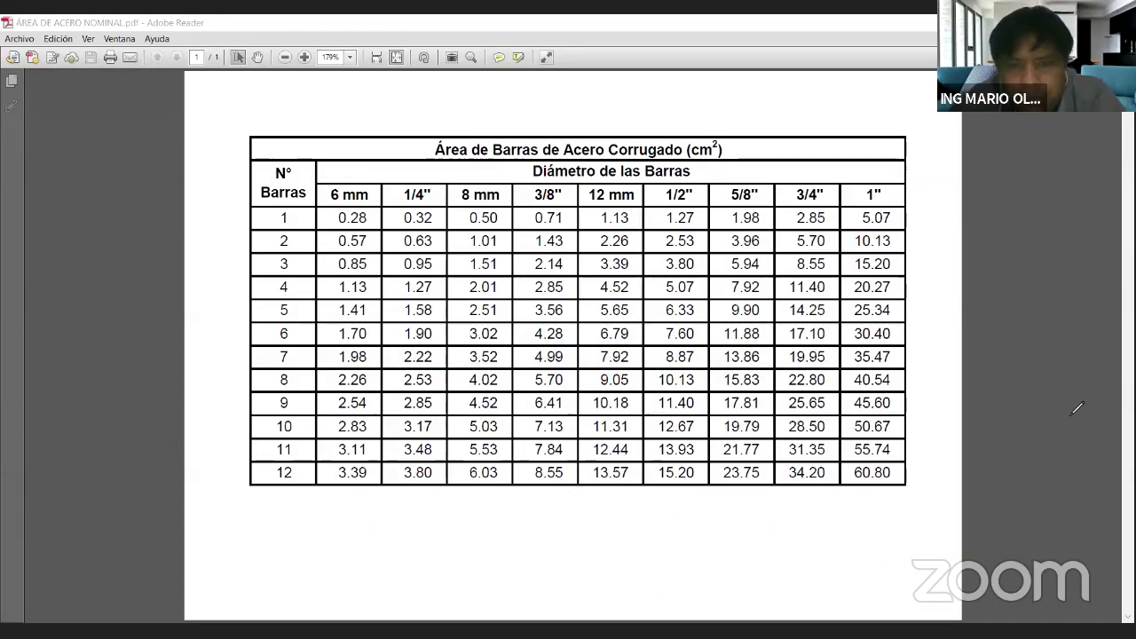
Switch to 3. Columnas.xlsx, paste the annotated bar-area screenshot at cell D38 in Hoja1 and scale it down.
key(alt+Tab)
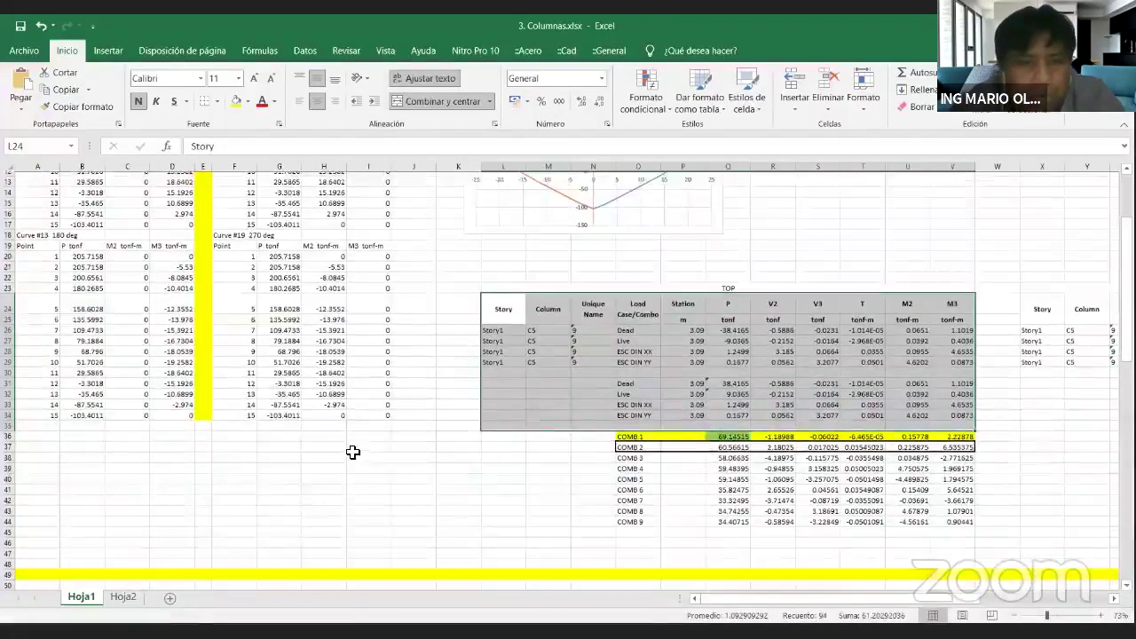
scroll(352, 451, down, 1)
click(173, 422)
click(32, 100)
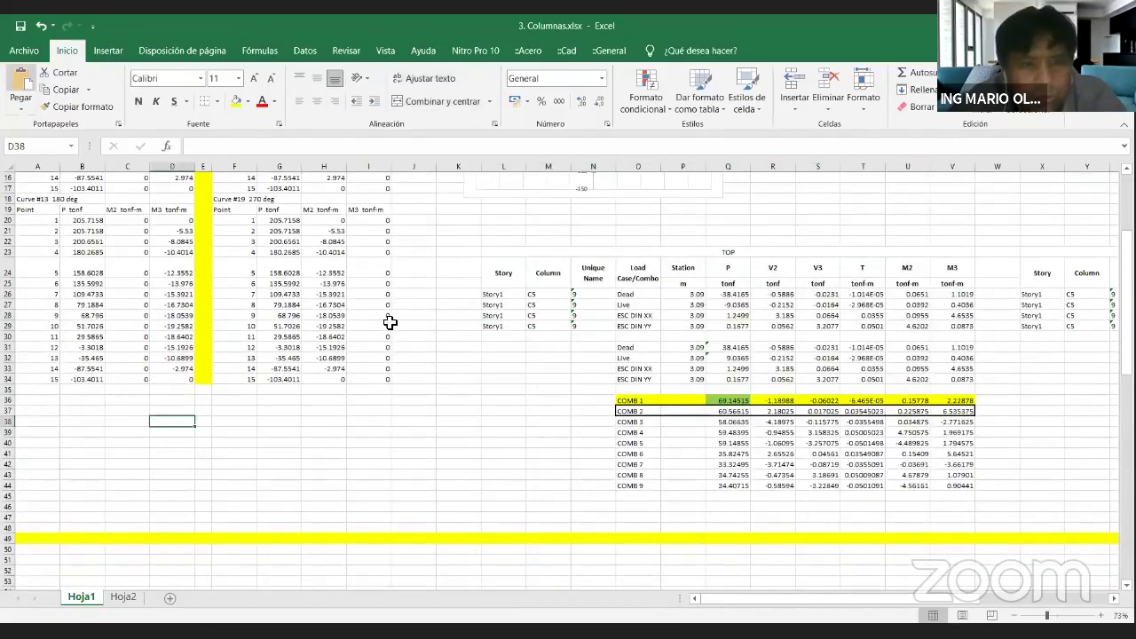
drag(259, 453, 497, 520)
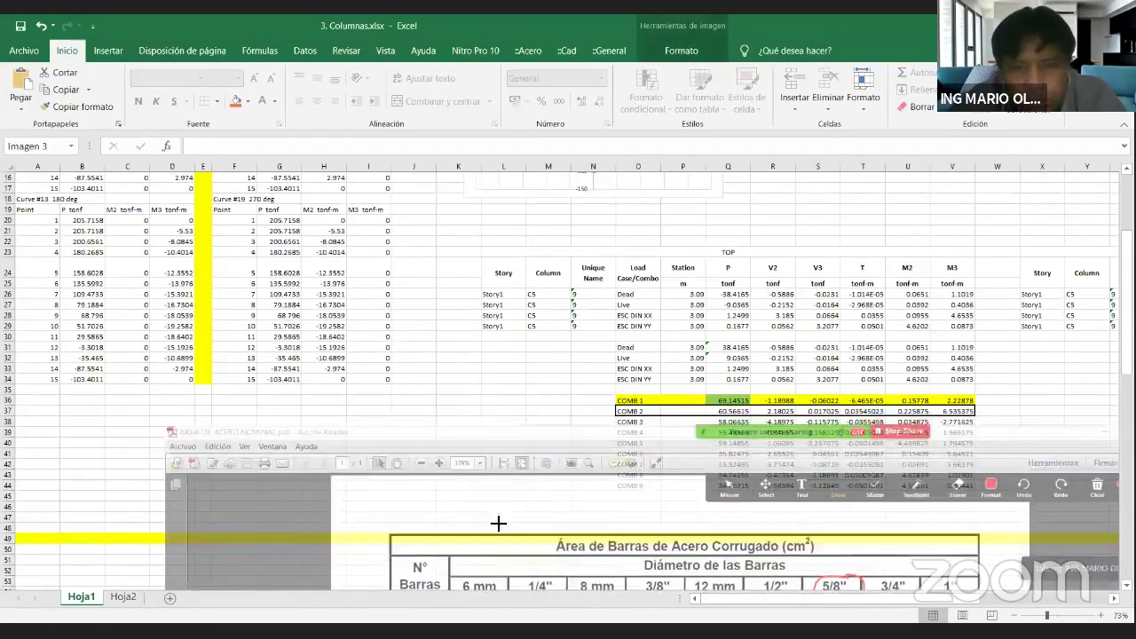
drag(694, 563, 444, 284)
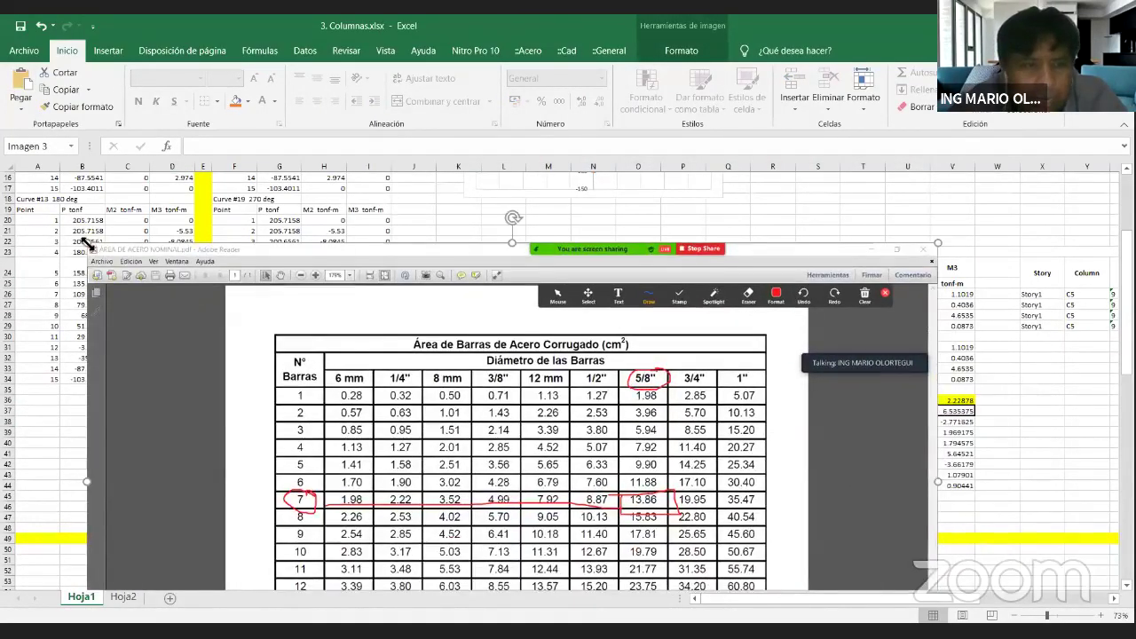
drag(348, 343, 598, 411)
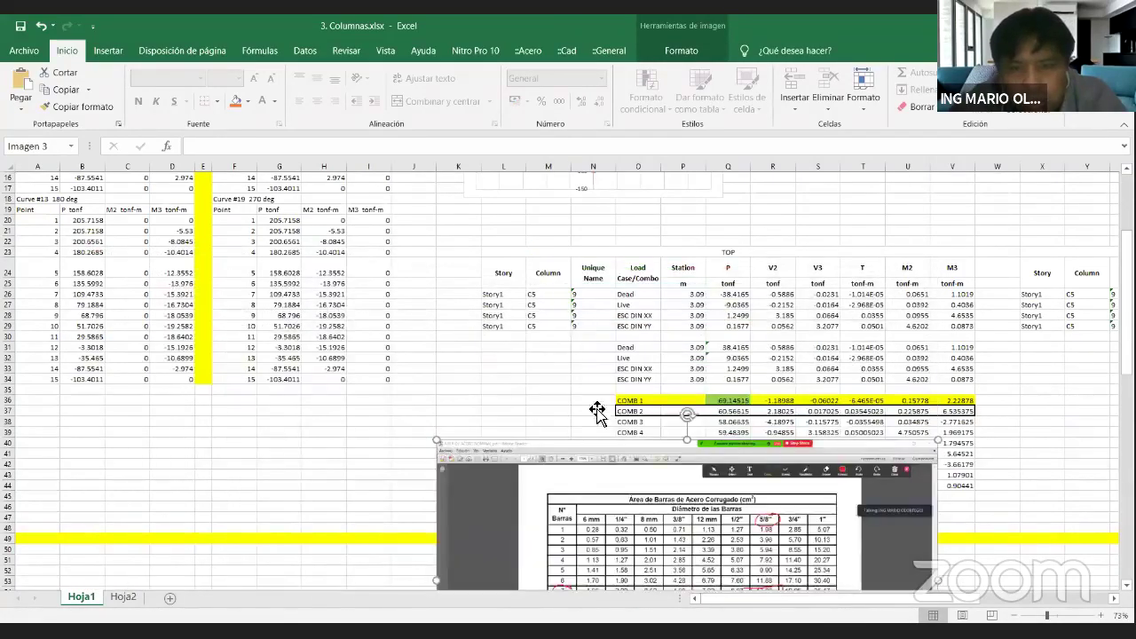
Shrink the pasted bar-area picture further and place it beside the interaction diagram, above the TOP force table.
scroll(598, 411, down, 4)
drag(765, 389, 566, 314)
scroll(571, 482, up, 6)
drag(532, 395, 769, 400)
scroll(770, 397, up, 3)
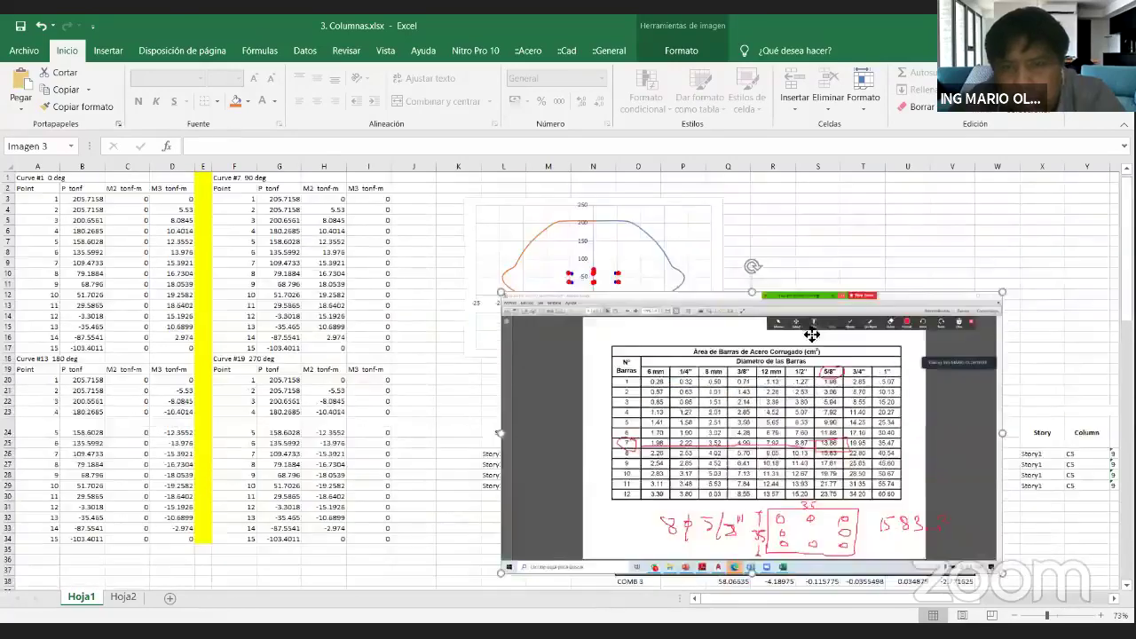
drag(538, 468, 636, 345)
drag(606, 182, 726, 317)
drag(895, 431, 899, 300)
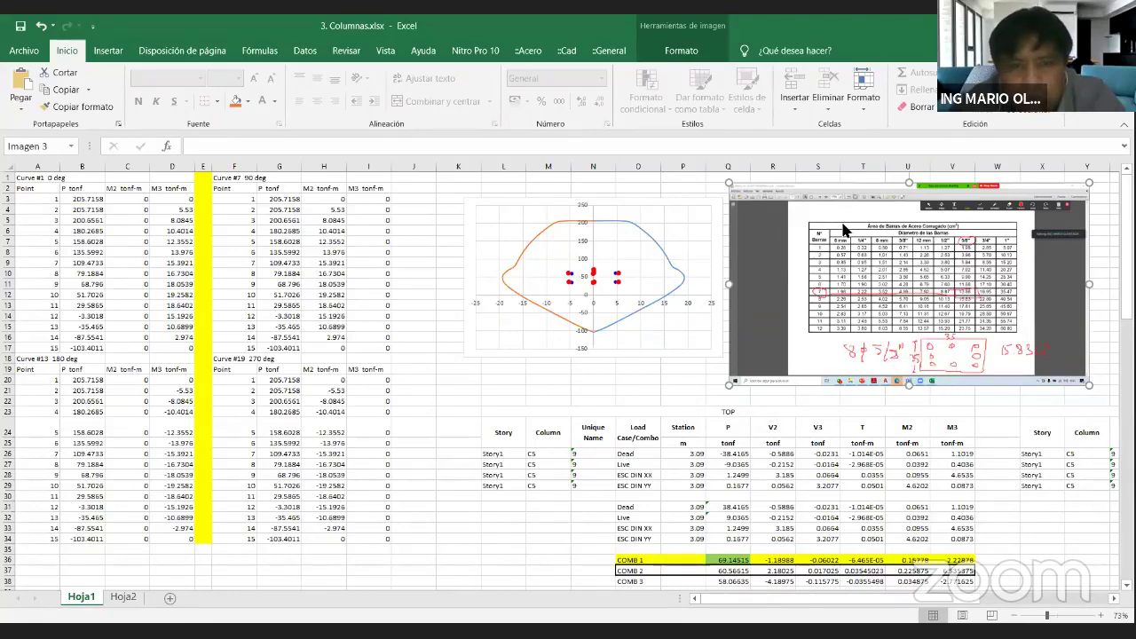
Switch to 1. SESION 01- ENCAP.pptx and browse the column steel design slides from 83 to the stirrup detail on slide 91.
key(alt+Tab)
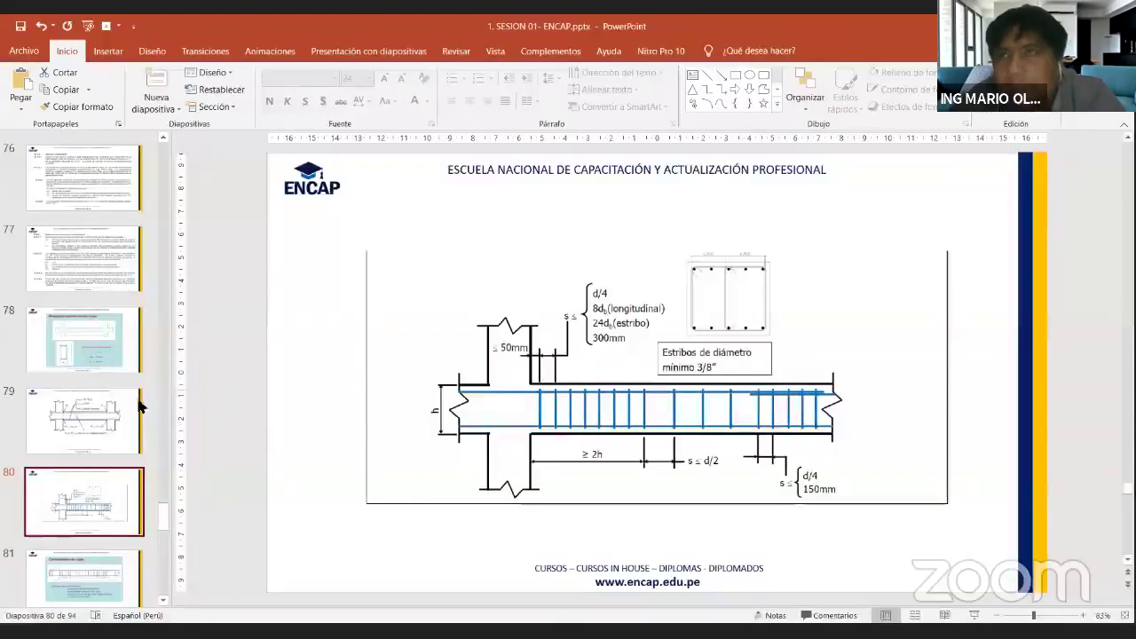
scroll(51, 421, down, 6)
click(89, 290)
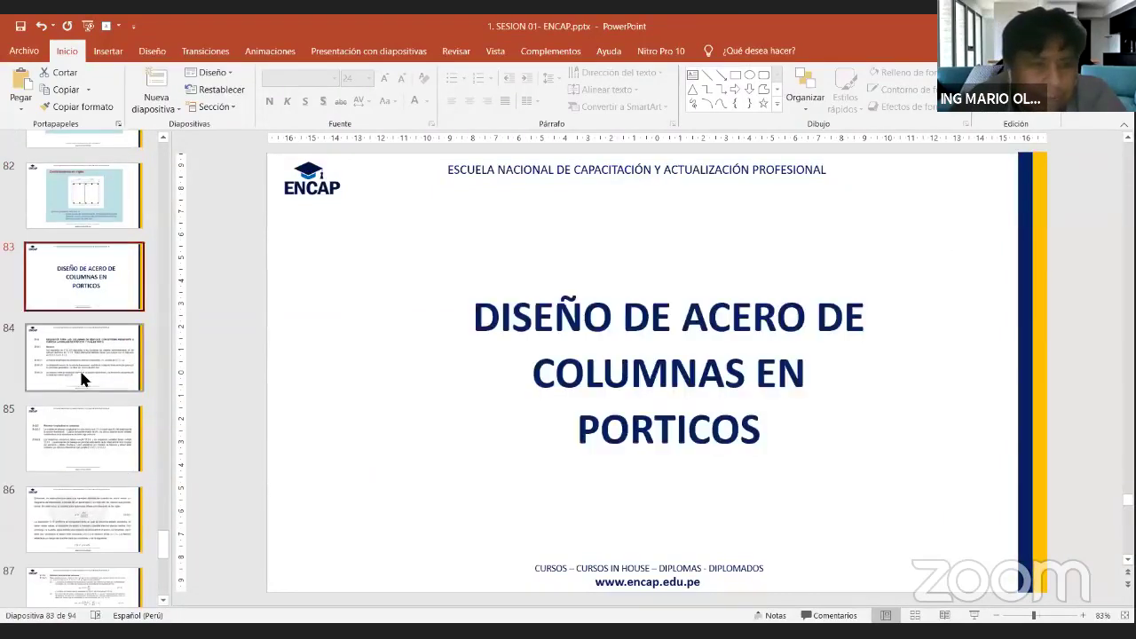
click(79, 368)
scroll(79, 355, down, 2)
click(77, 336)
scroll(93, 295, down, 2)
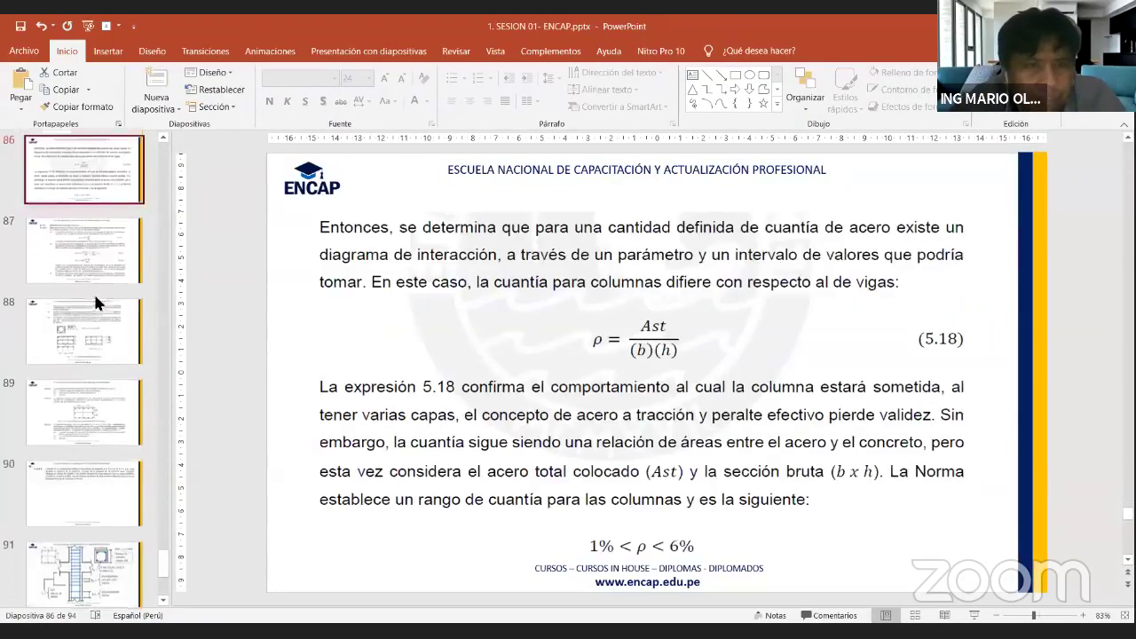
click(93, 284)
click(93, 408)
scroll(94, 392, down, 1)
scroll(96, 397, down, 1)
click(98, 399)
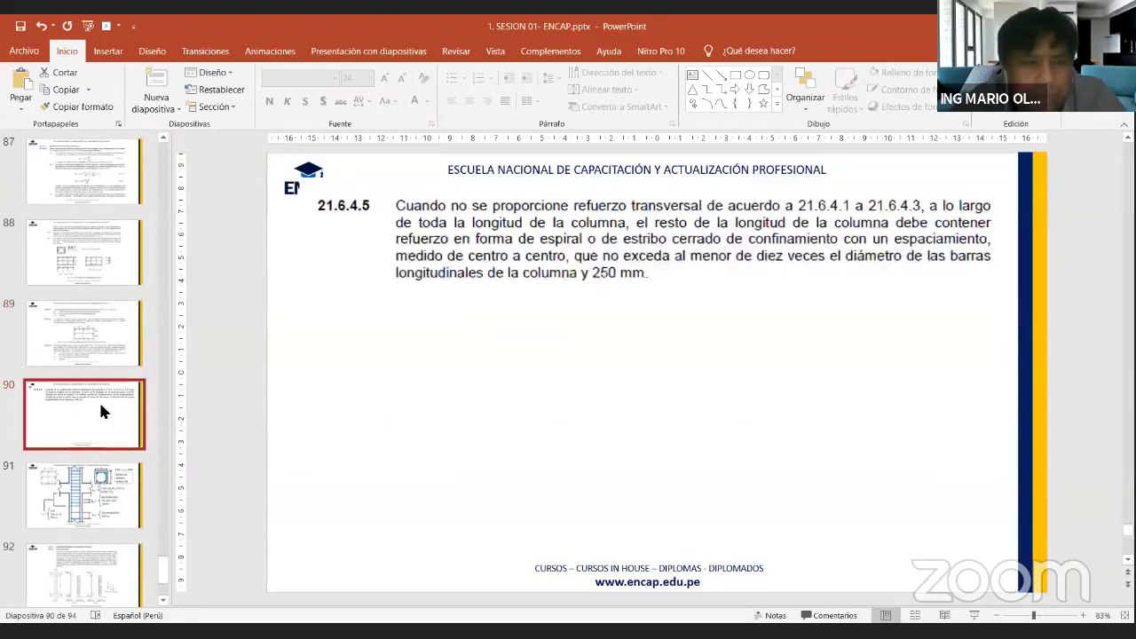
scroll(98, 400, down, 1)
click(99, 399)
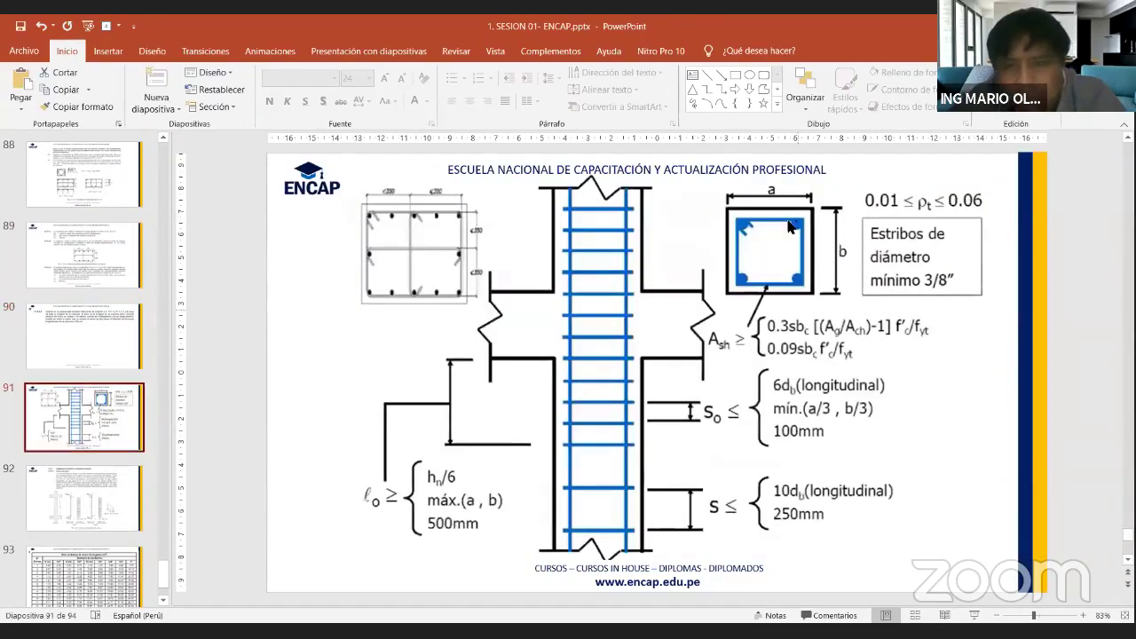